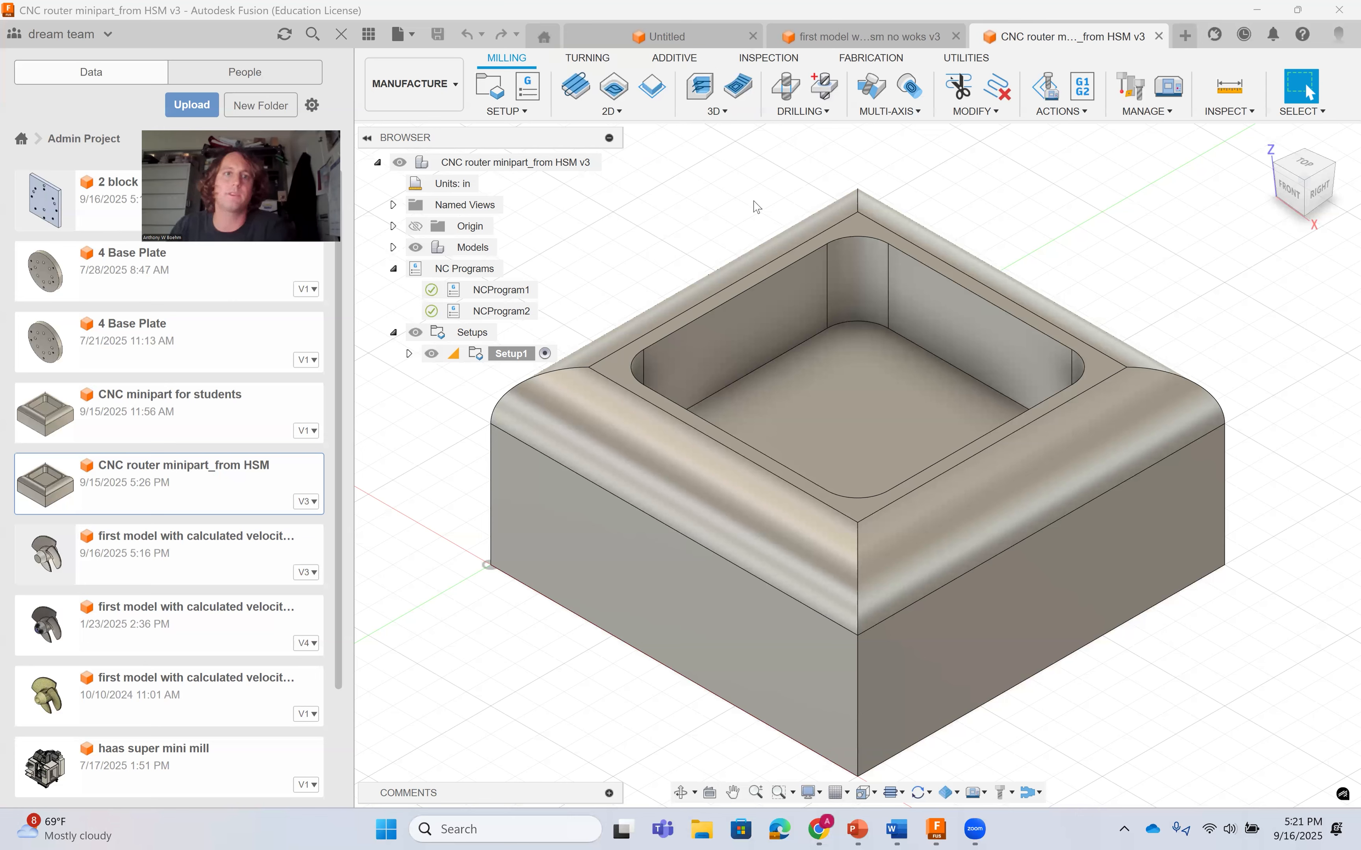
# Switch to the Design workspace and start choosing a file to upload to the Admin Project.
pyautogui.click(413, 84)
pyautogui.click(406, 127)
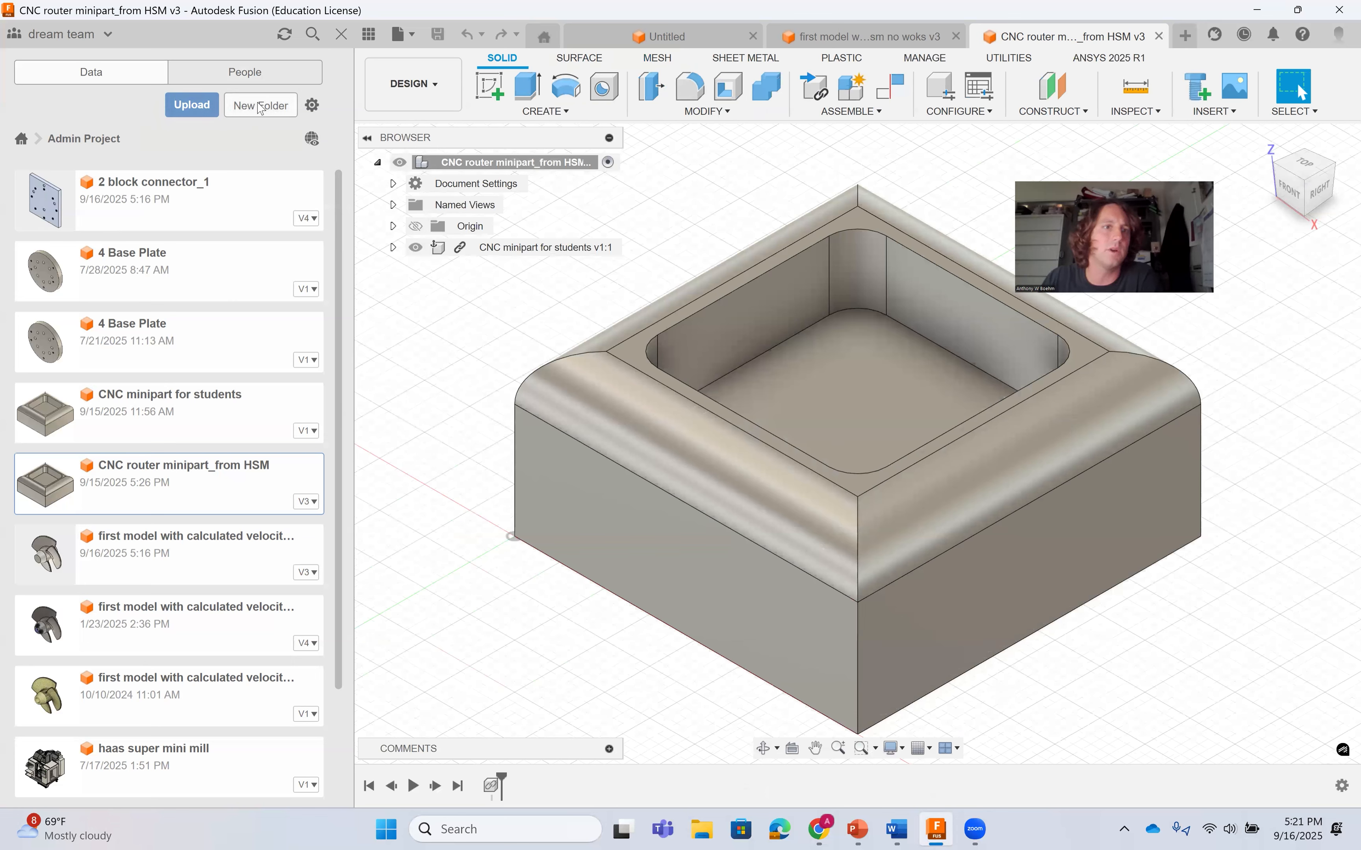
pyautogui.click(192, 105)
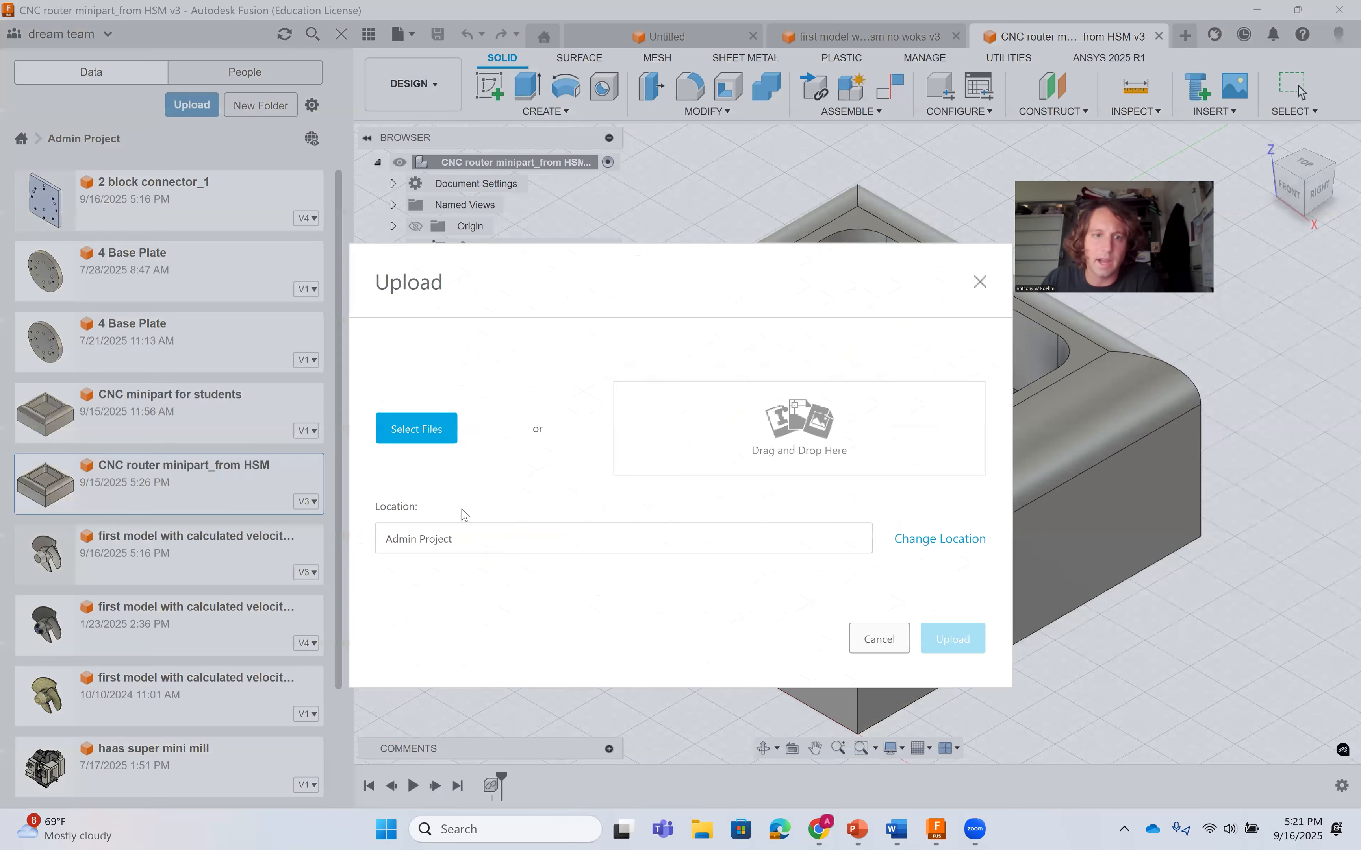
pyautogui.click(431, 438)
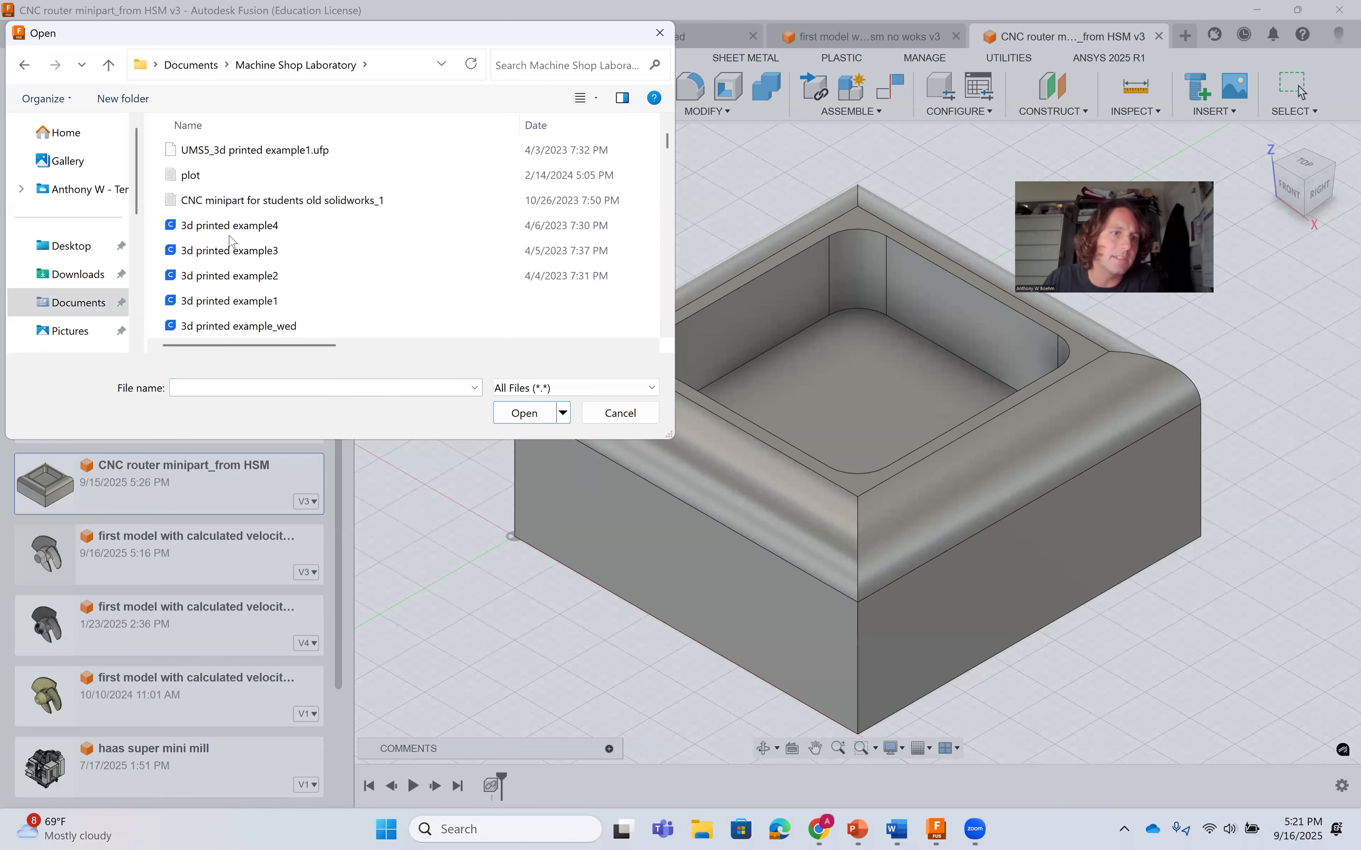
# Choose the SolidWorks part "CNC minipart for students" from the Machine Shop Laboratory folder and upload it to the Admin Project.
pyautogui.scroll(-5, 230, 242)
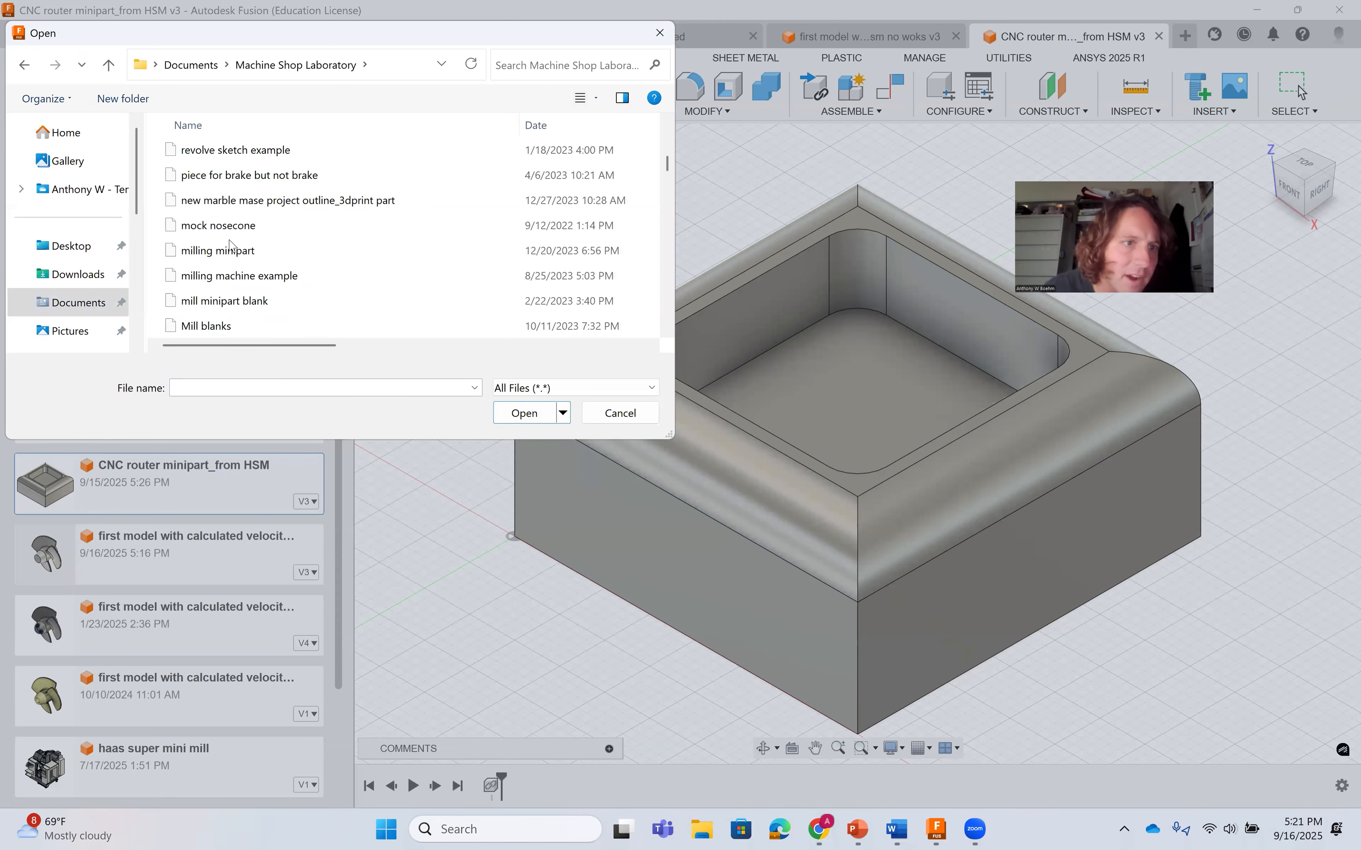
pyautogui.scroll(-5, 230, 244)
pyautogui.scroll(-10, 230, 245)
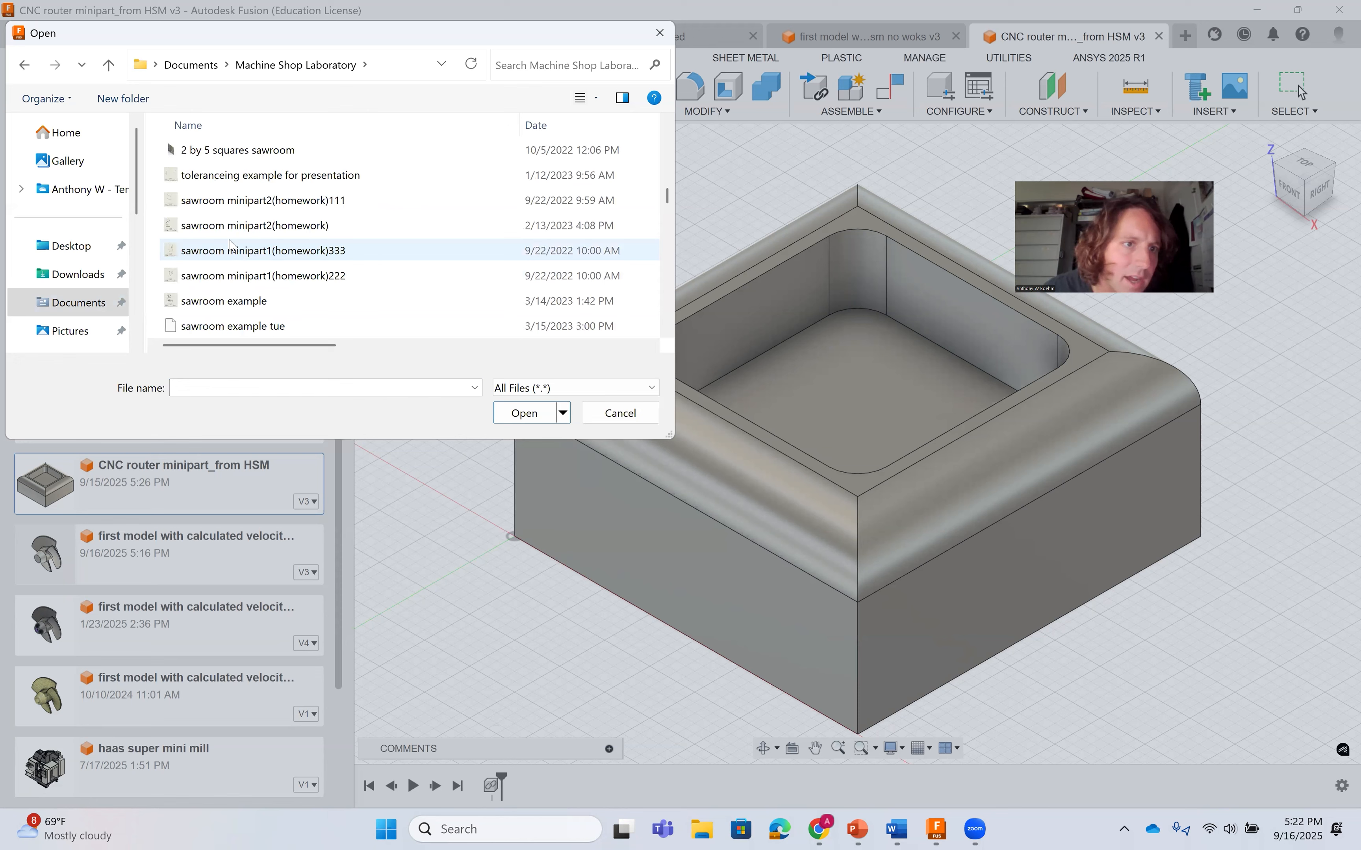
pyautogui.scroll(4, 230, 244)
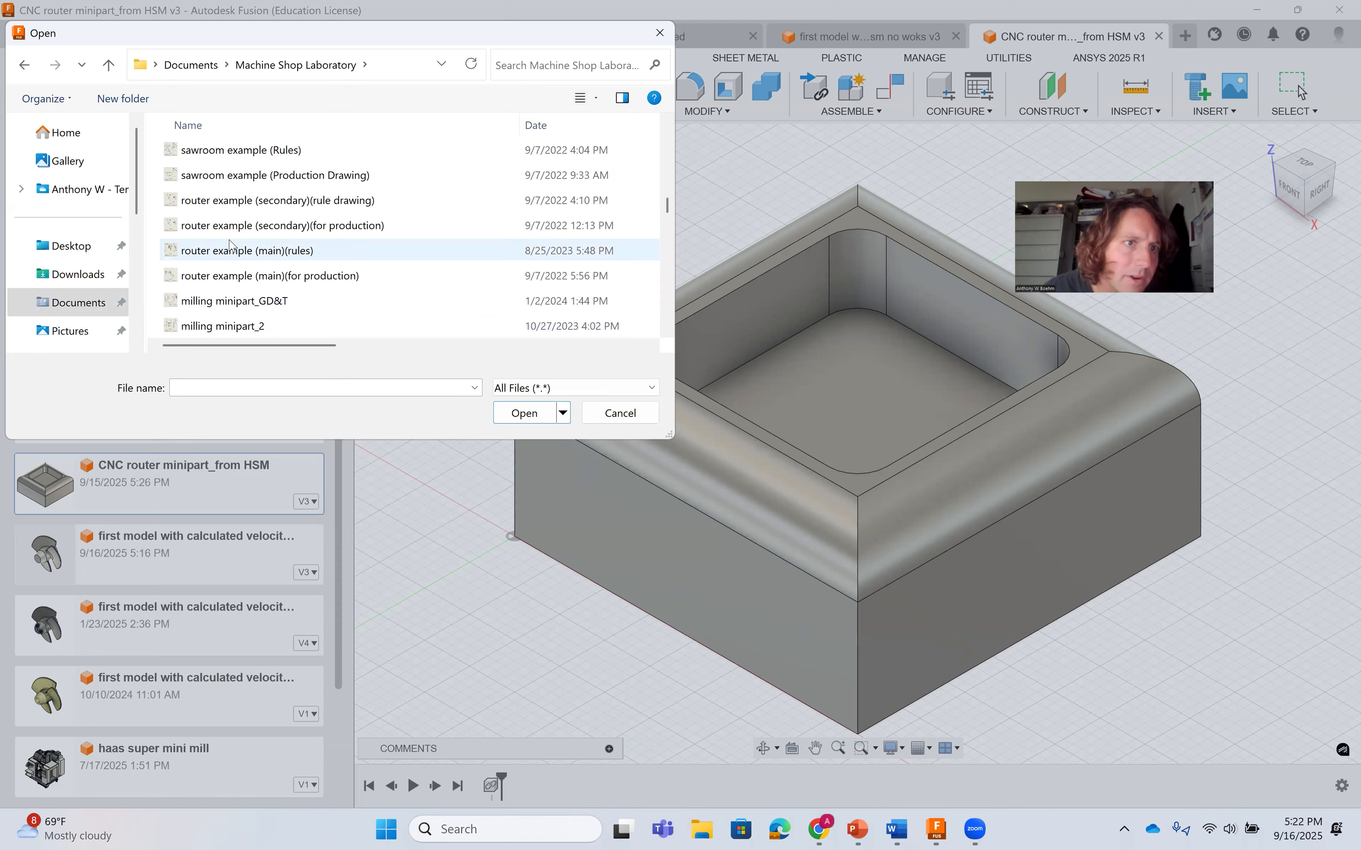
pyautogui.scroll(-7, 230, 245)
pyautogui.scroll(-5, 230, 245)
pyautogui.scroll(-5, 229, 245)
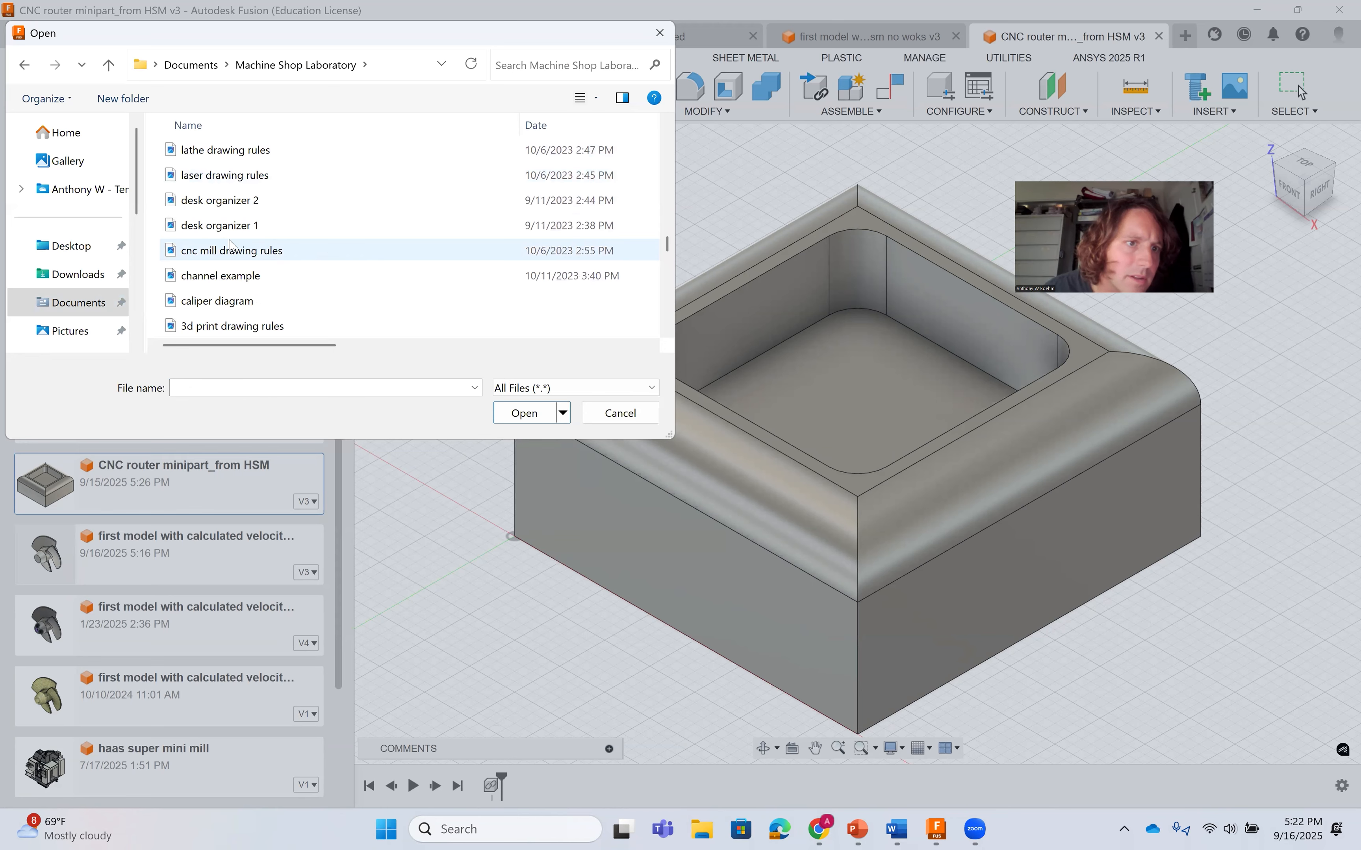
pyautogui.scroll(16, 229, 244)
pyautogui.scroll(4, 230, 244)
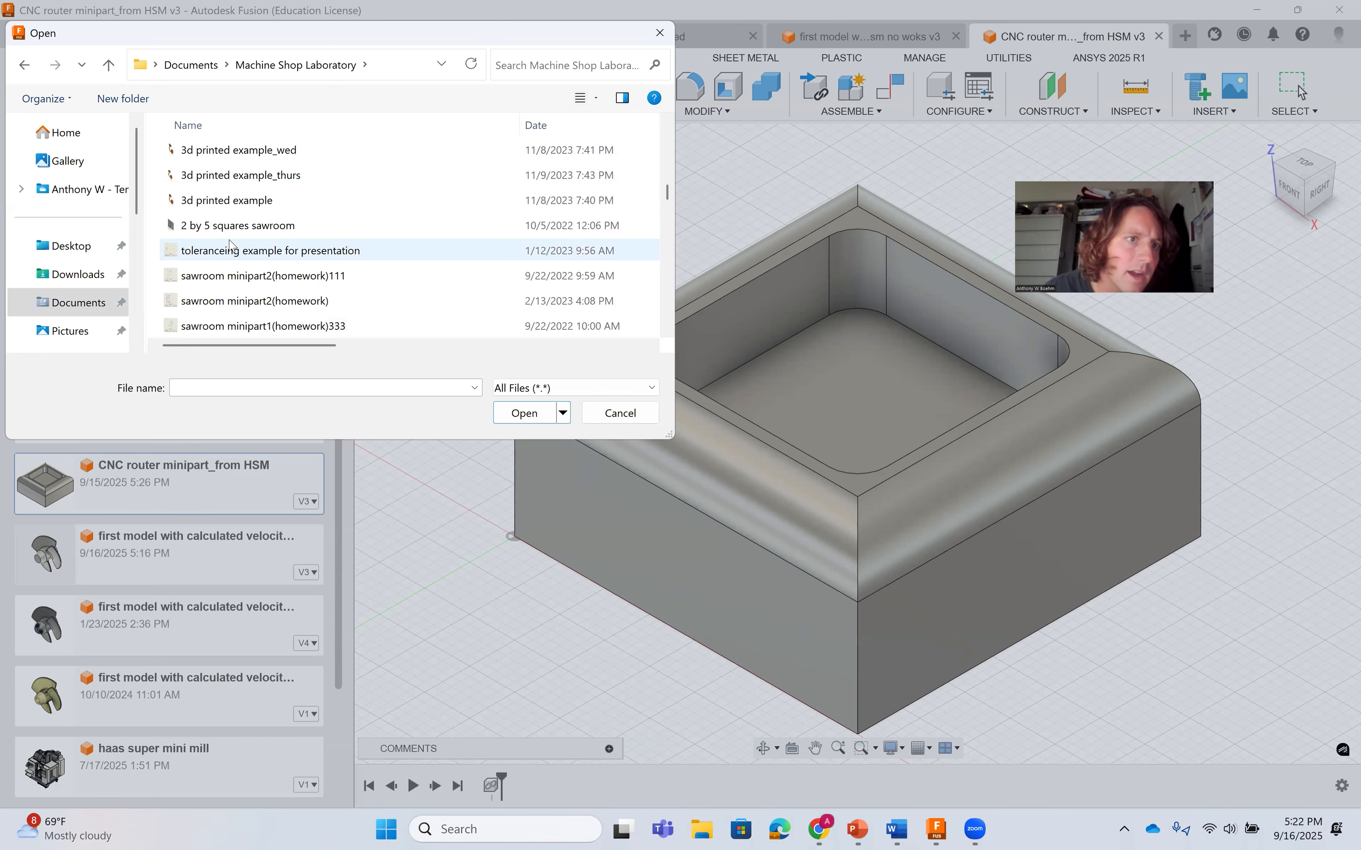
pyautogui.scroll(1, 230, 245)
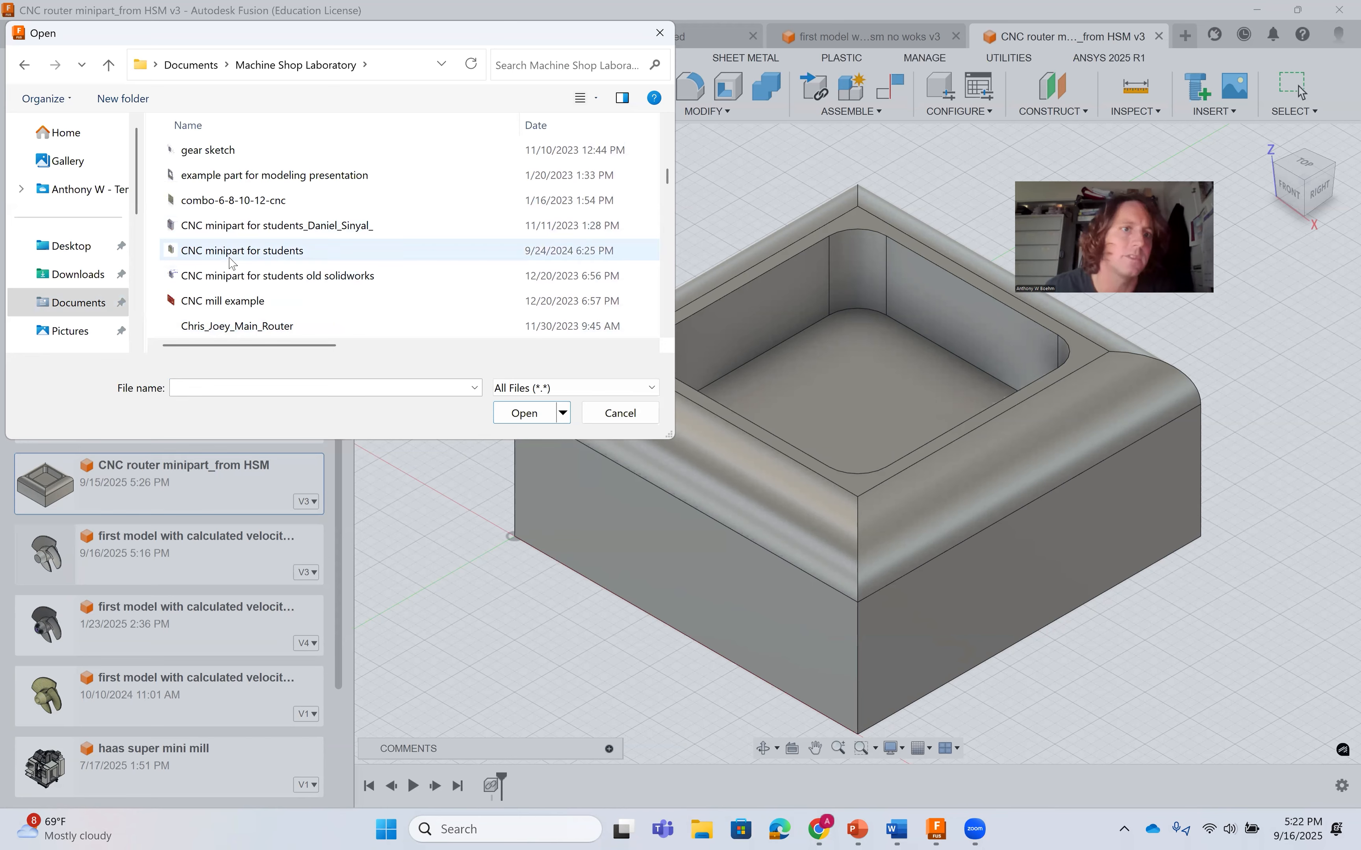
pyautogui.click(233, 251)
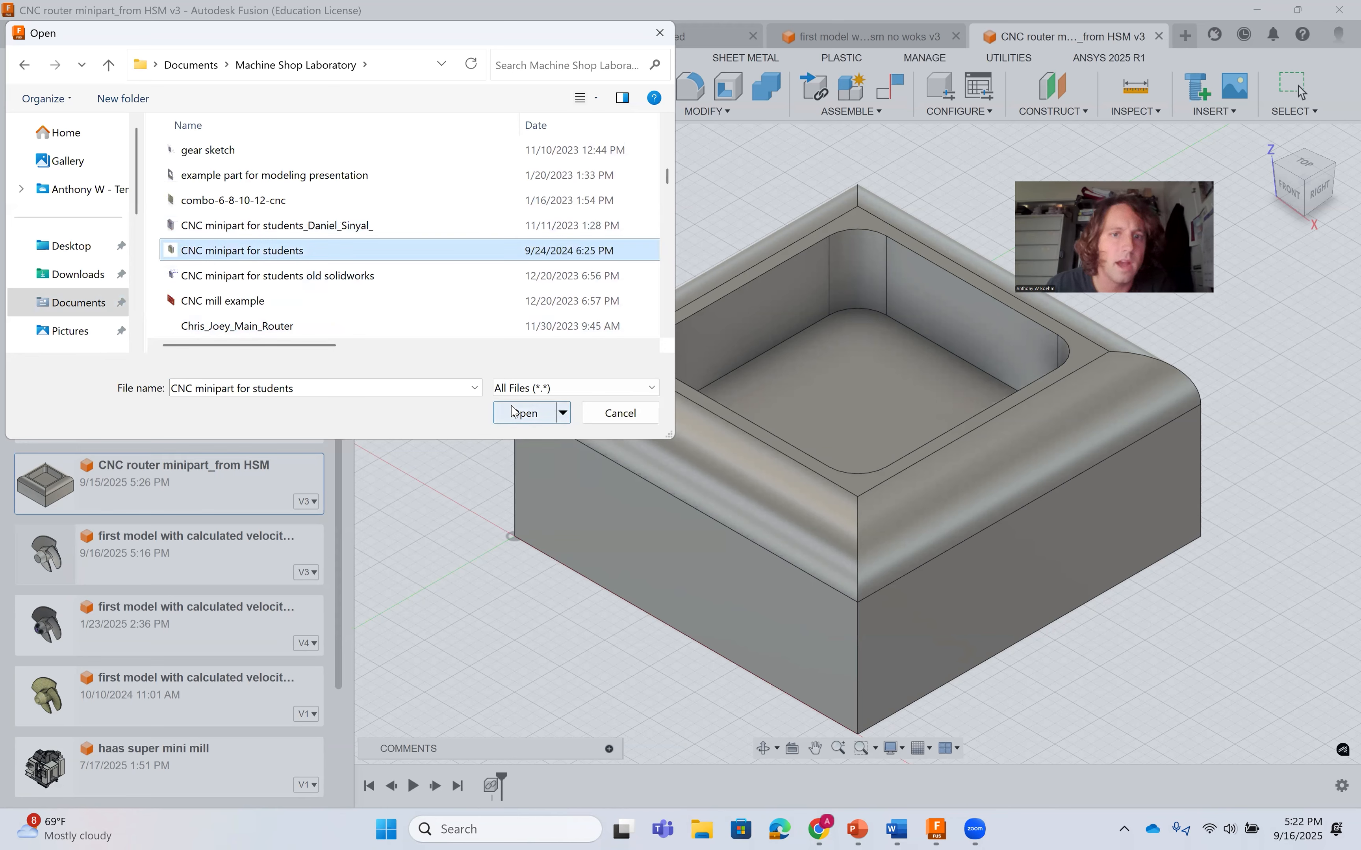
pyautogui.click(523, 414)
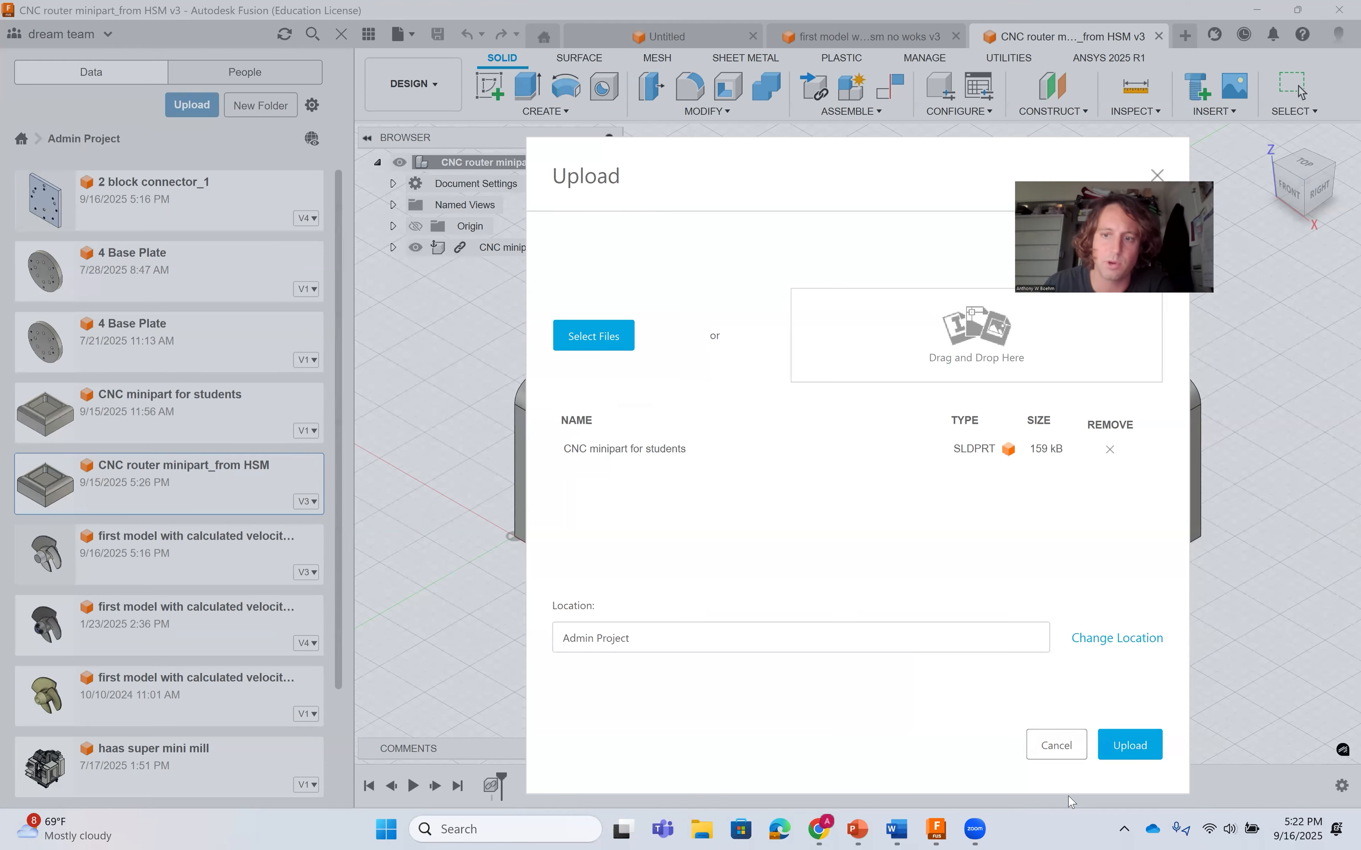
pyautogui.click(1131, 746)
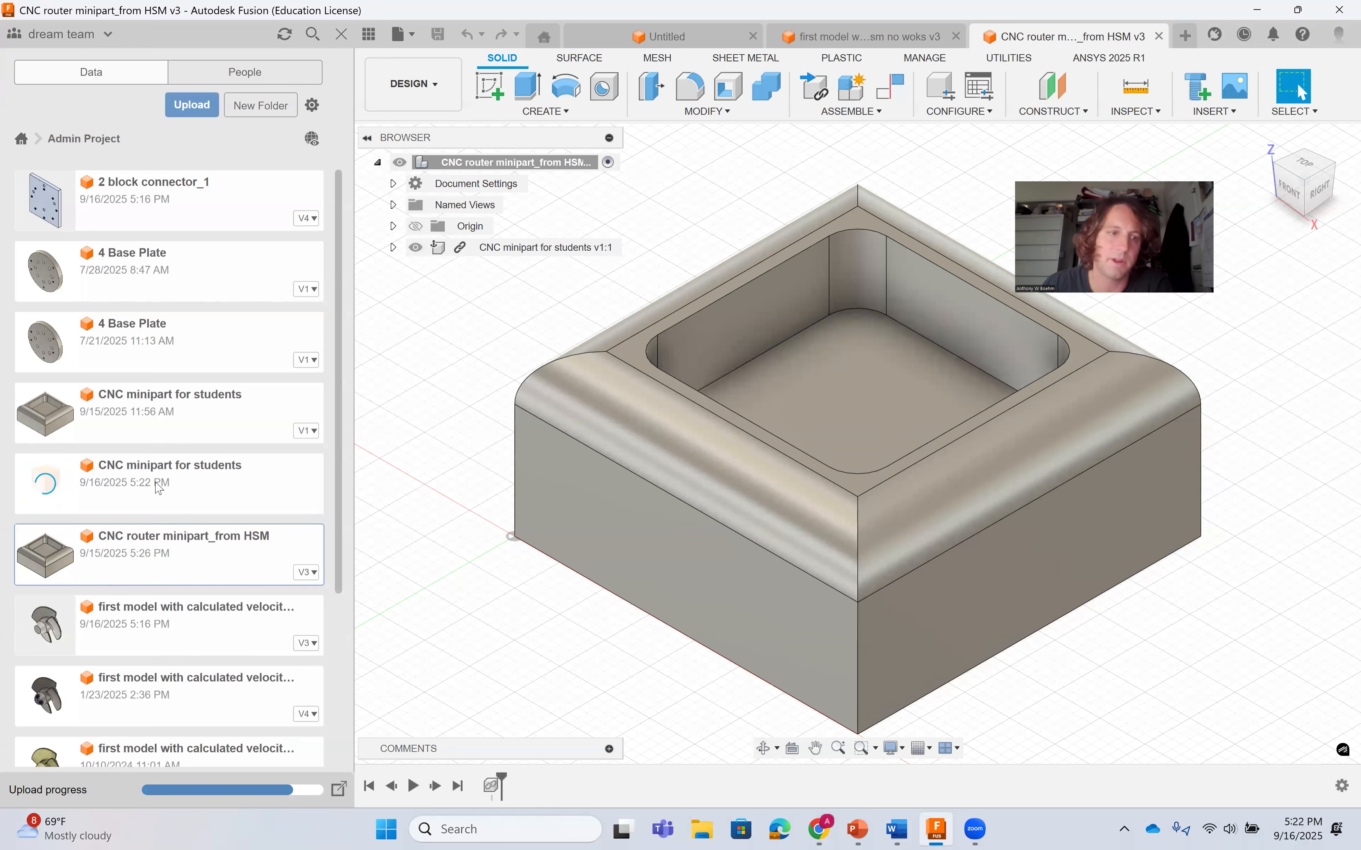
pyautogui.click(201, 478)
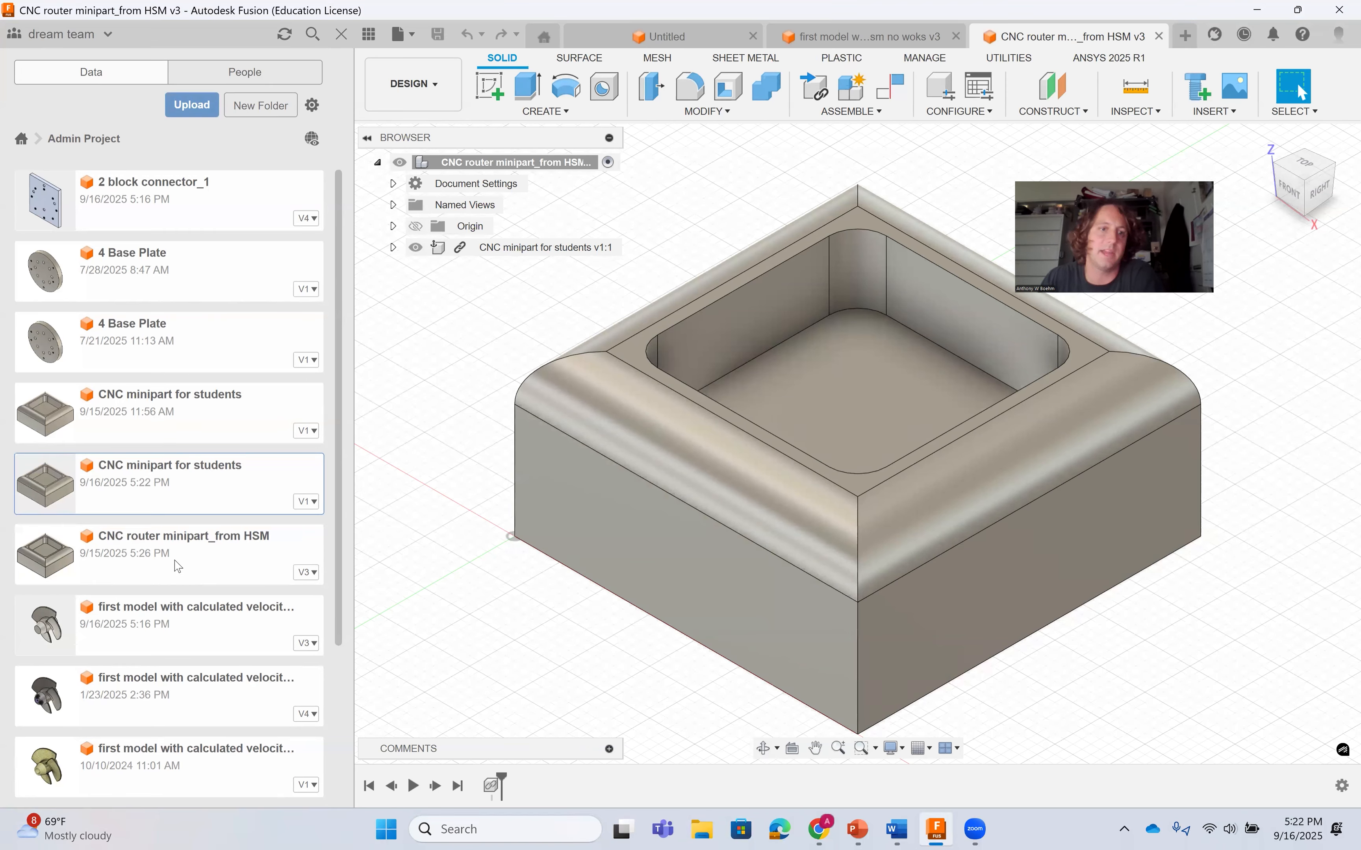
pyautogui.click(178, 566)
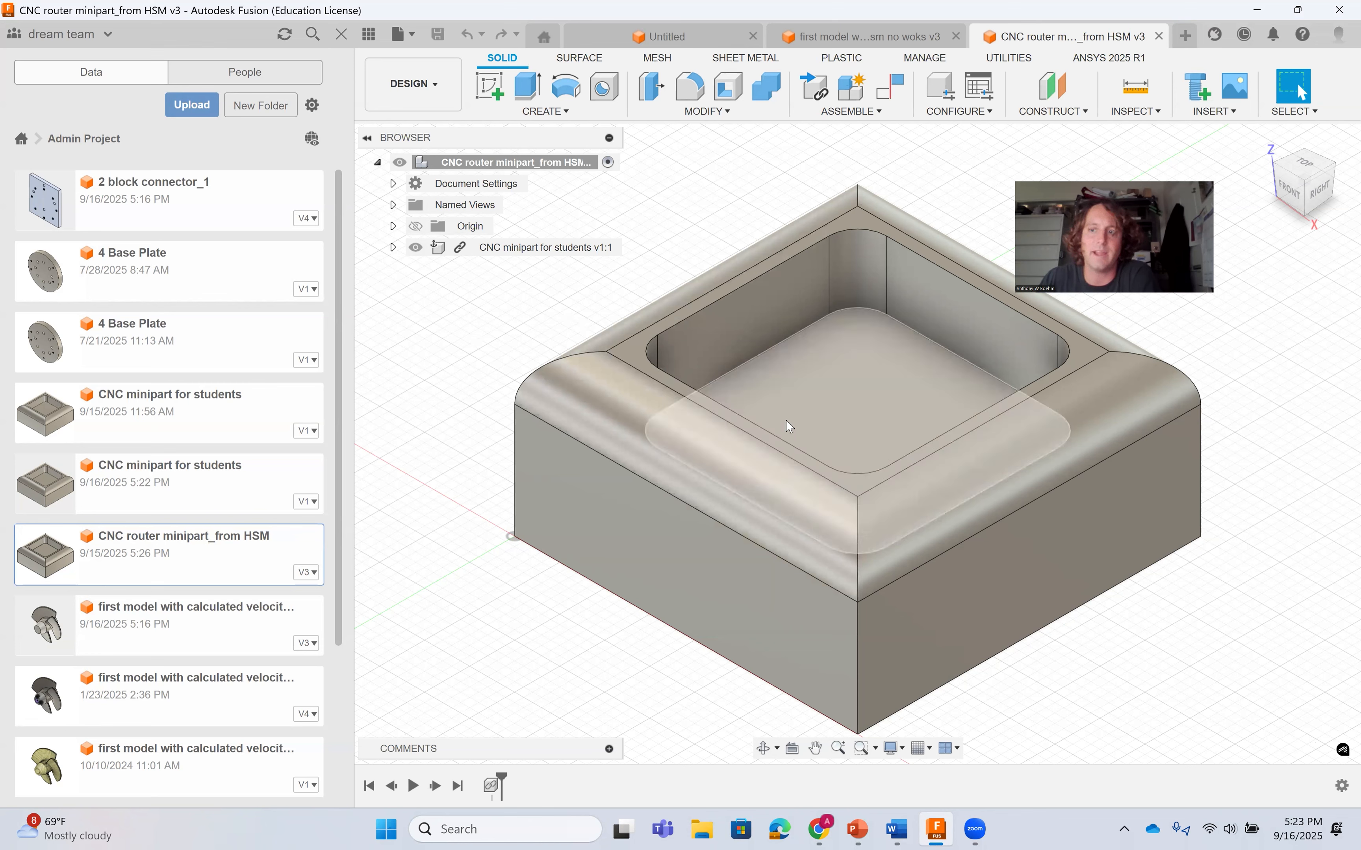
pyautogui.moveTo(976, 831)
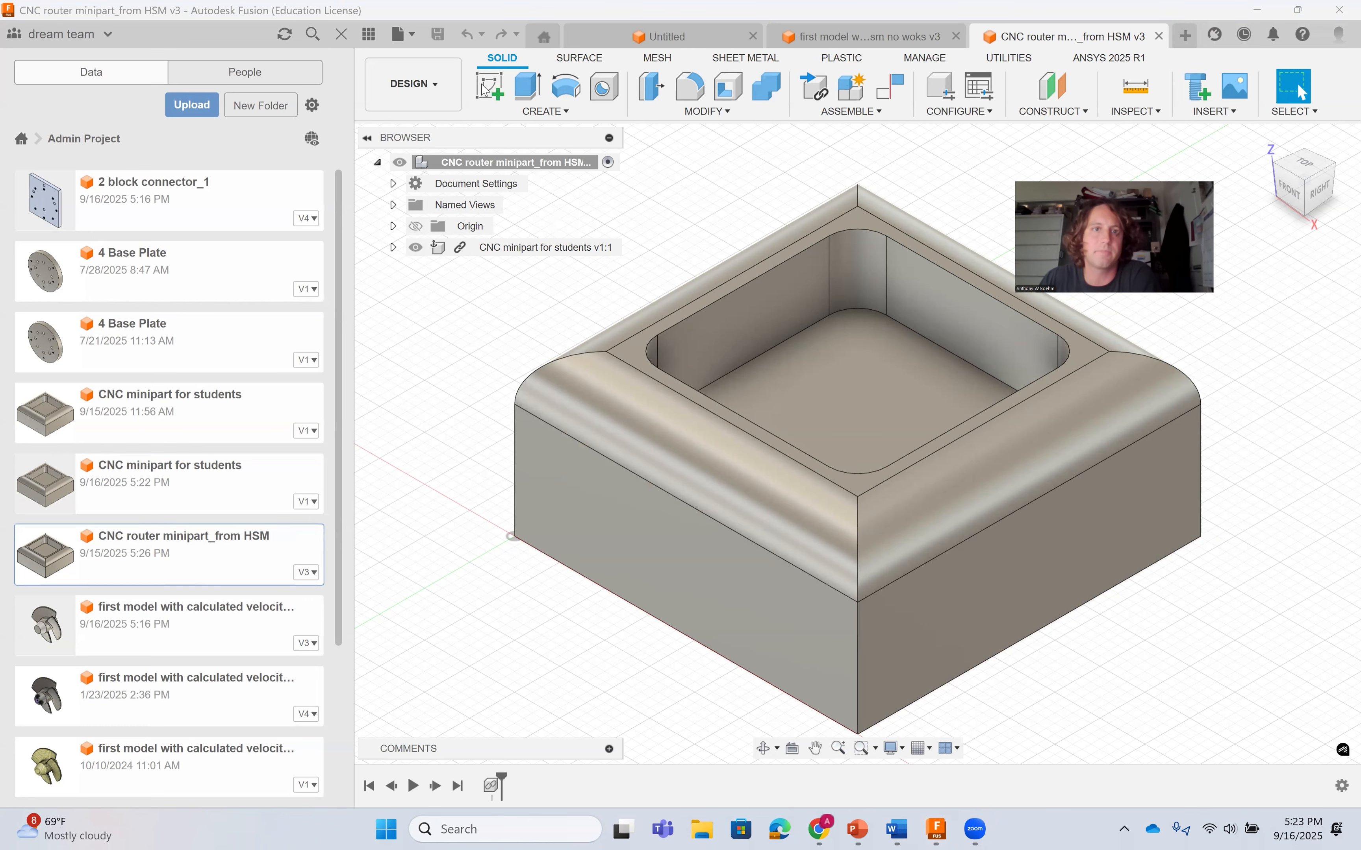
# Switch to the Manufacture workspace and create a new milling setup for the minipart.
pyautogui.click(403, 68)
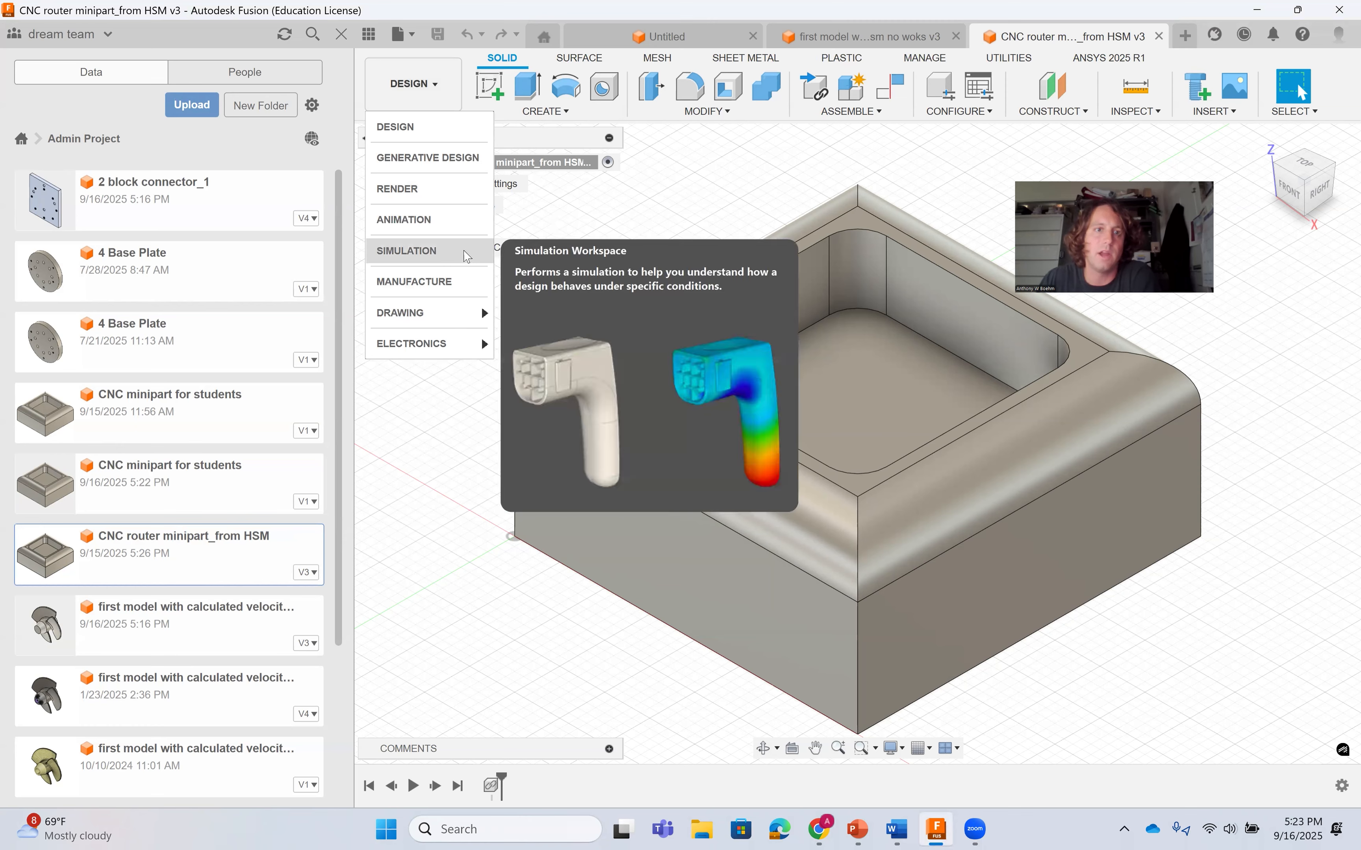
pyautogui.click(469, 287)
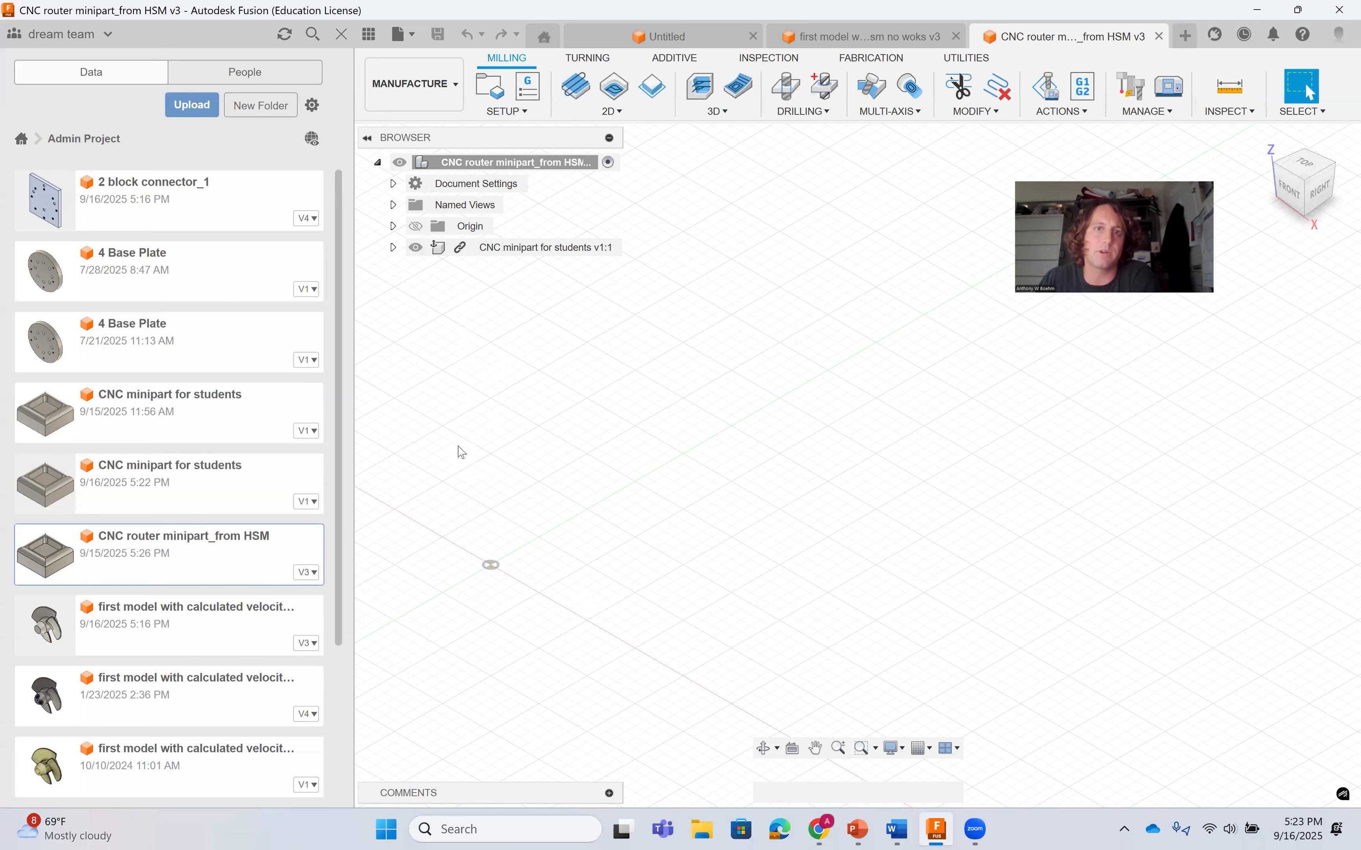
pyautogui.click(492, 83)
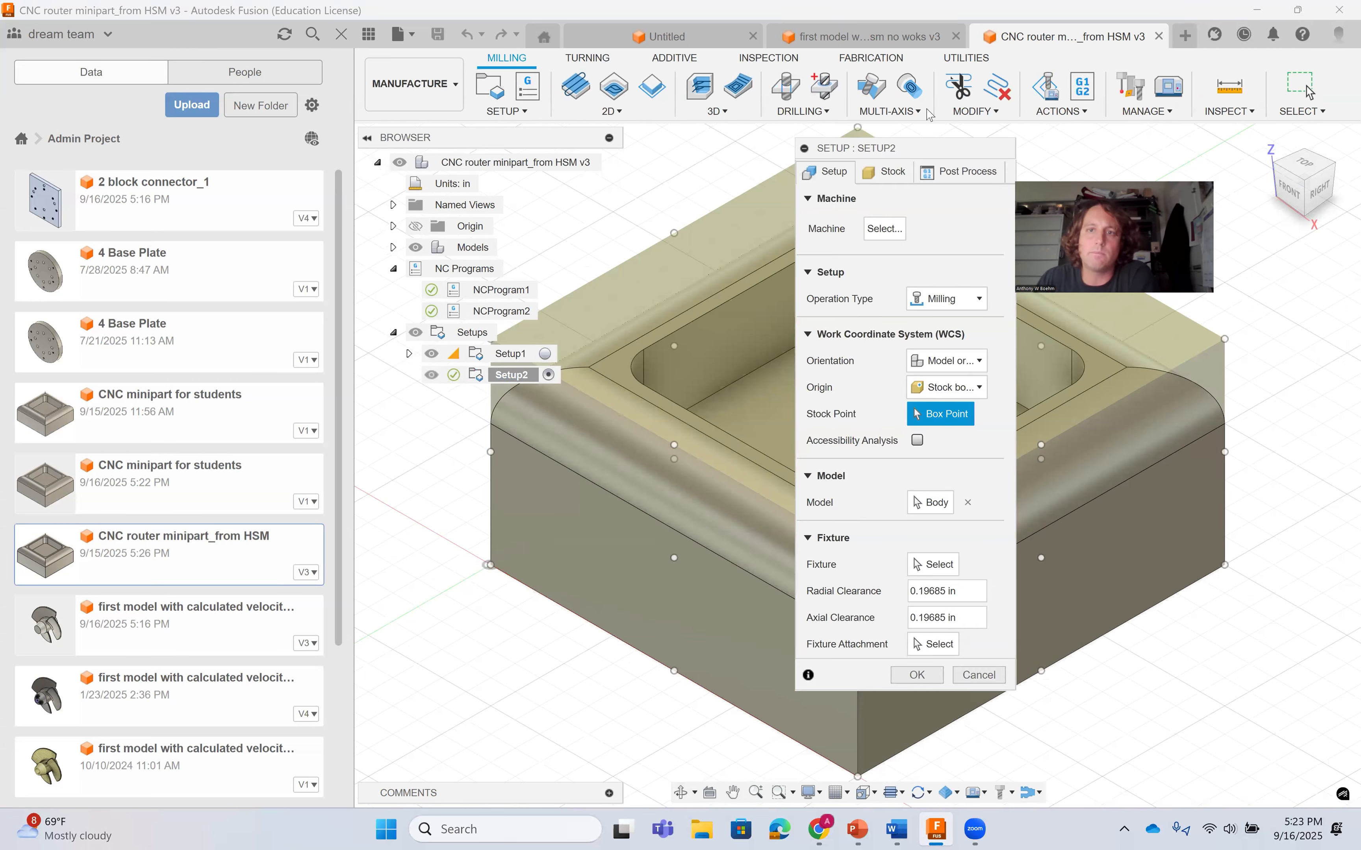
# Place the setup's work coordinate origin on the stock box point at the bottom corner where the model origin lies.
pyautogui.moveTo(931, 152); pyautogui.dragTo(283, 139)
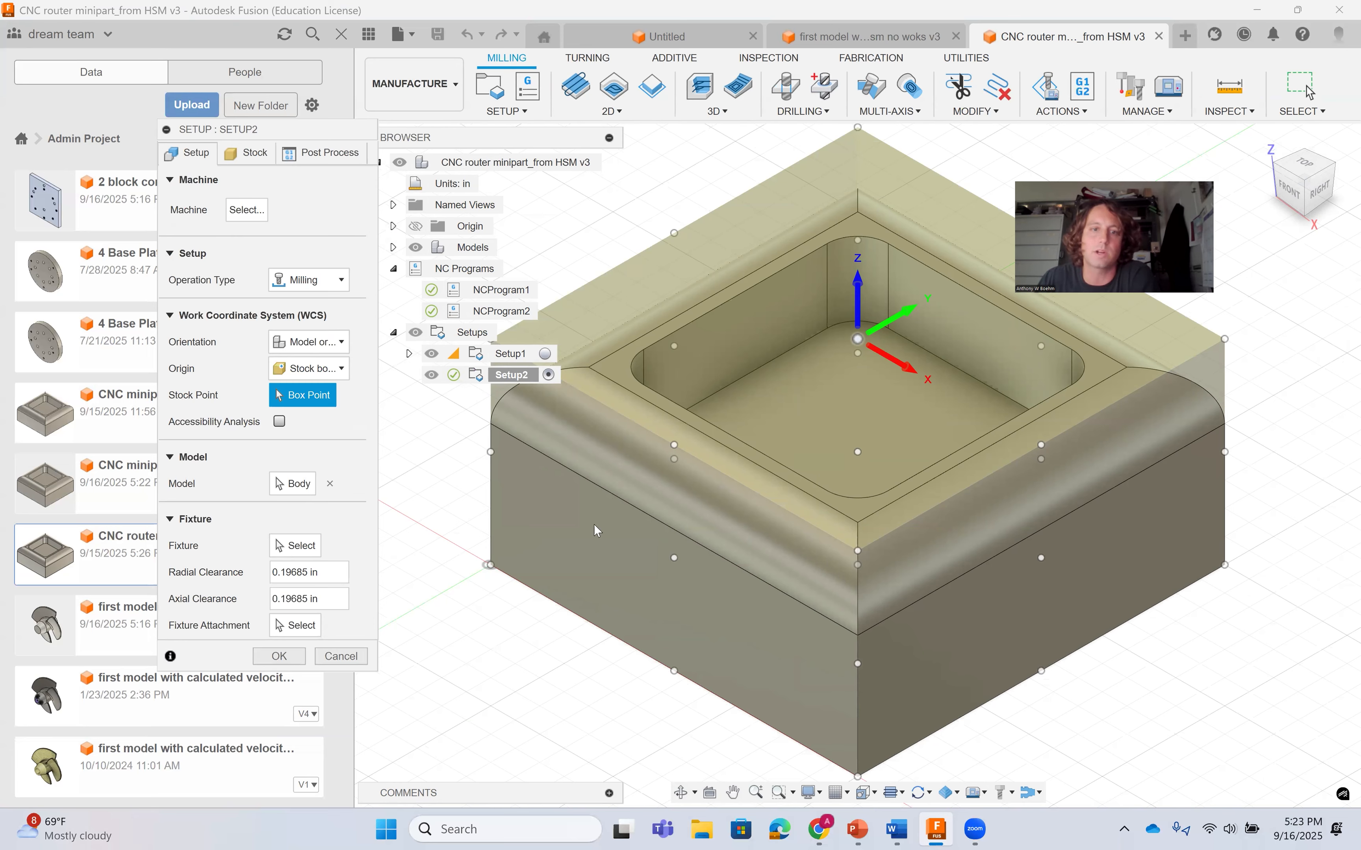
pyautogui.scroll(-1, 595, 517)
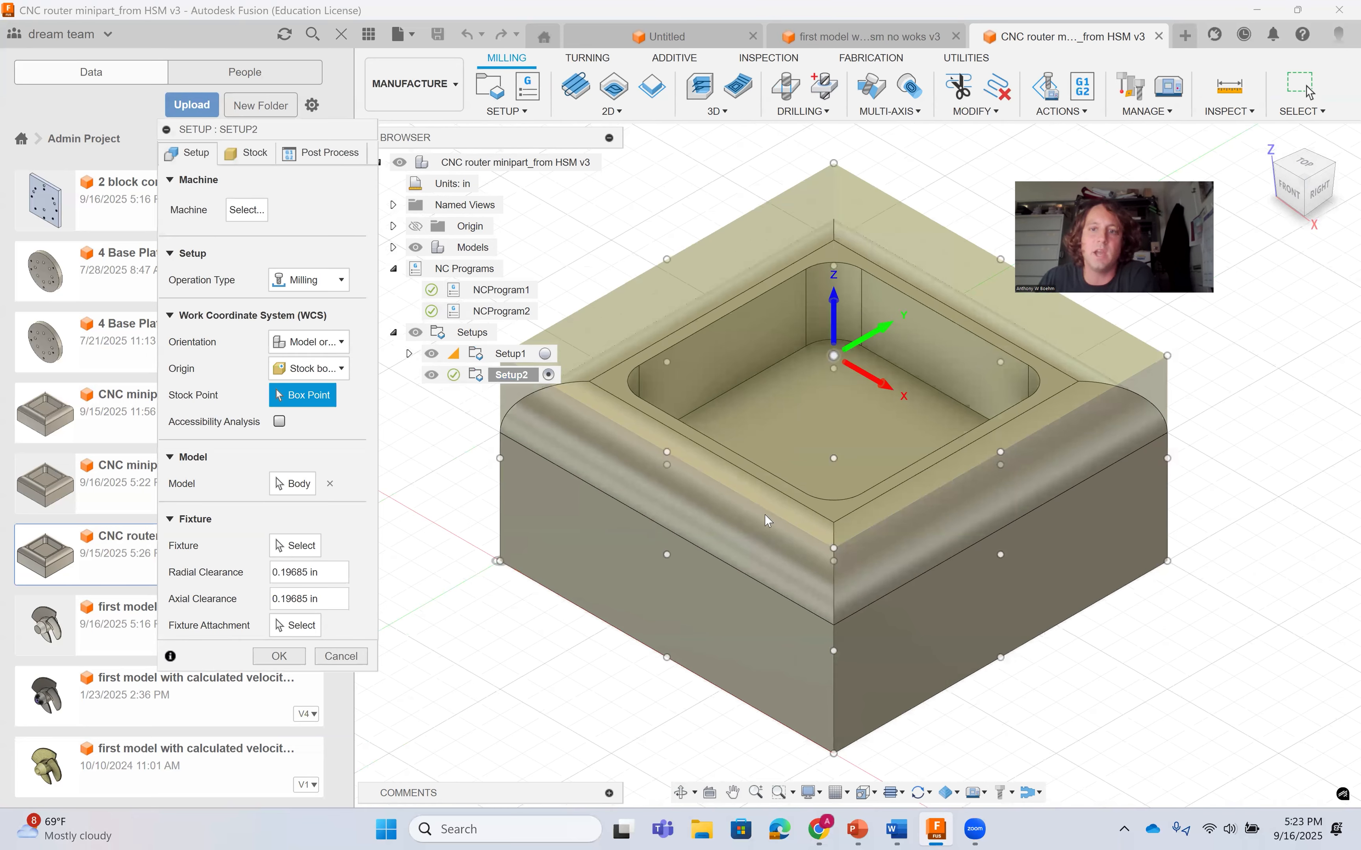
pyautogui.scroll(1, 656, 528)
pyautogui.moveTo(656, 529); pyautogui.dragTo(754, 506, button='middle')
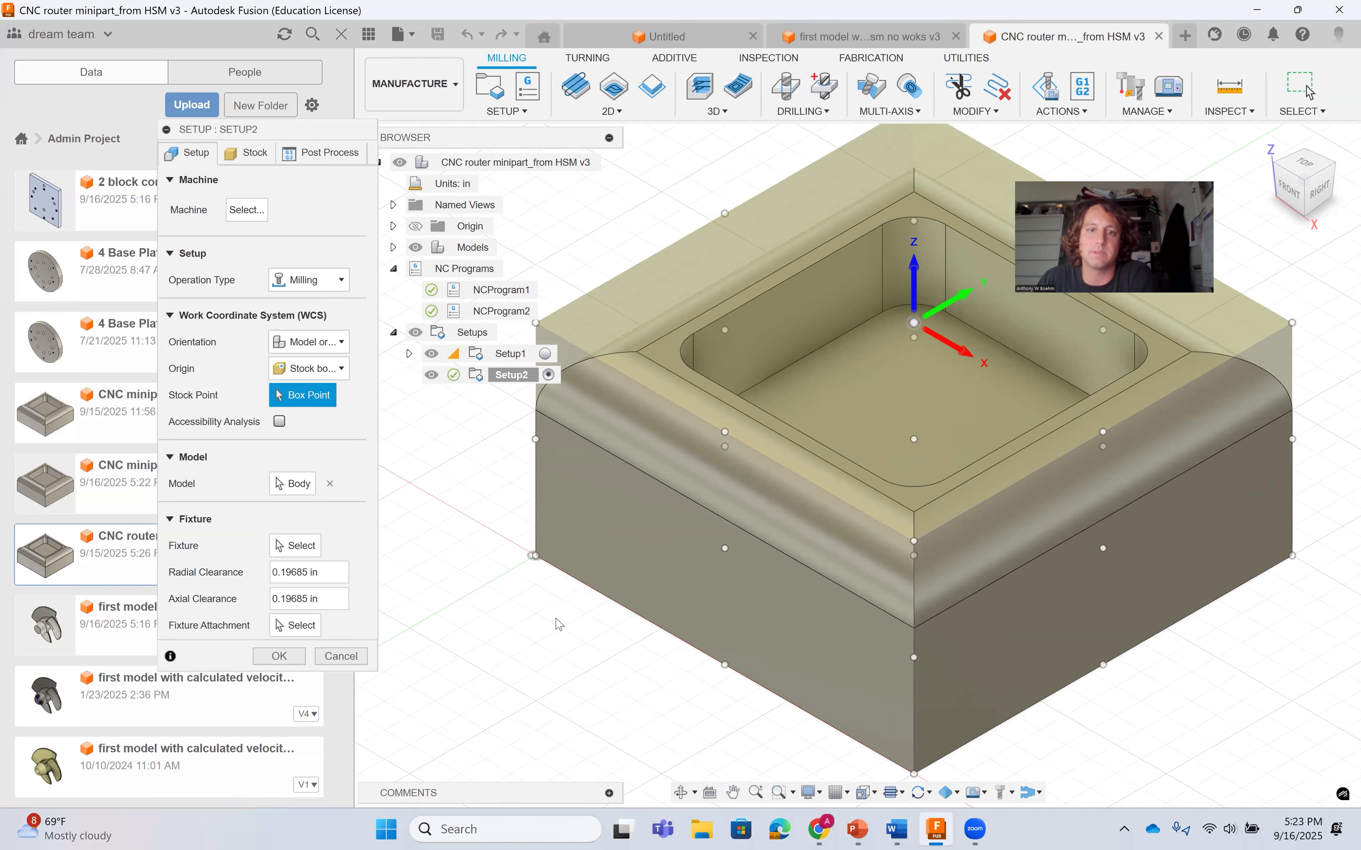
pyautogui.click(536, 556)
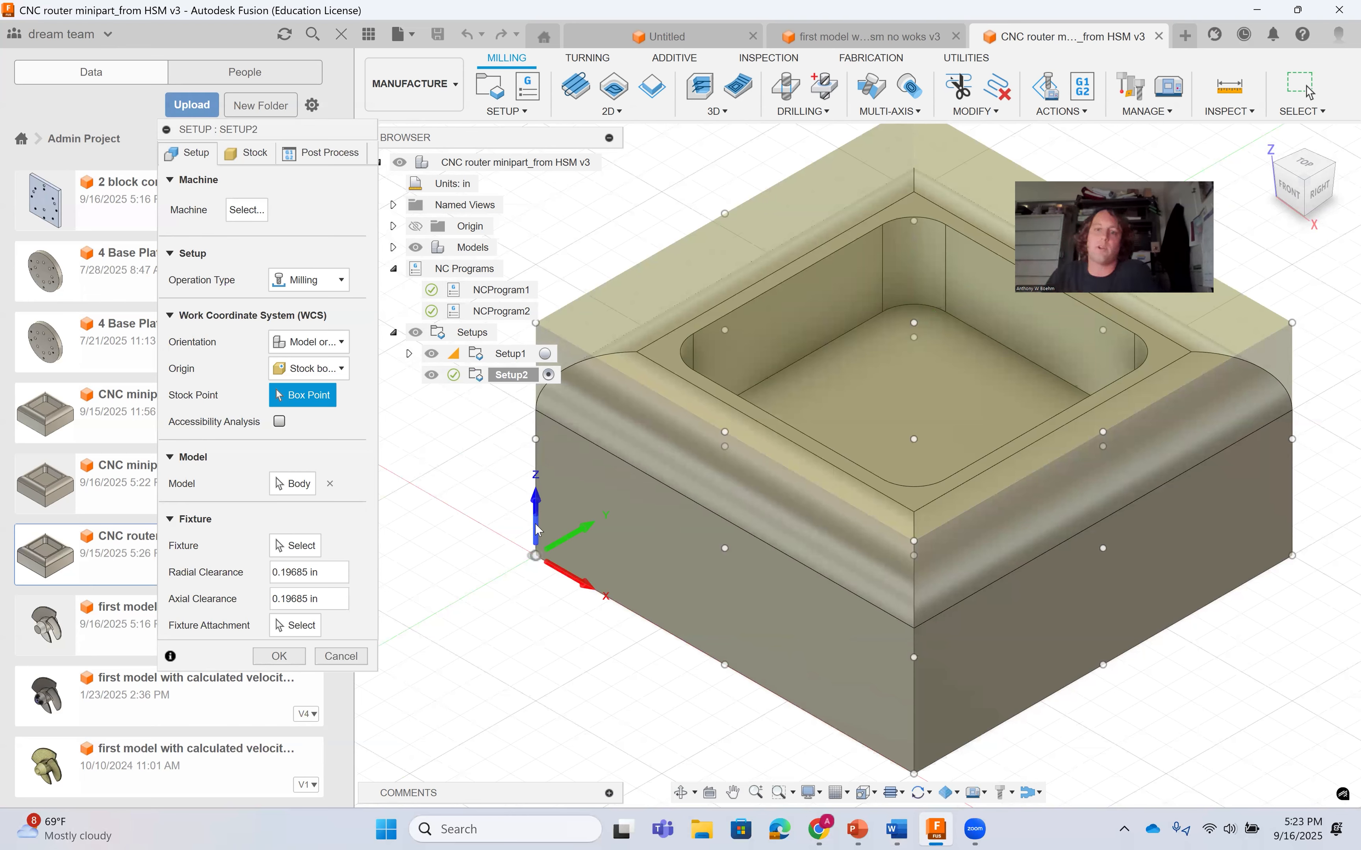
pyautogui.click(977, 833)
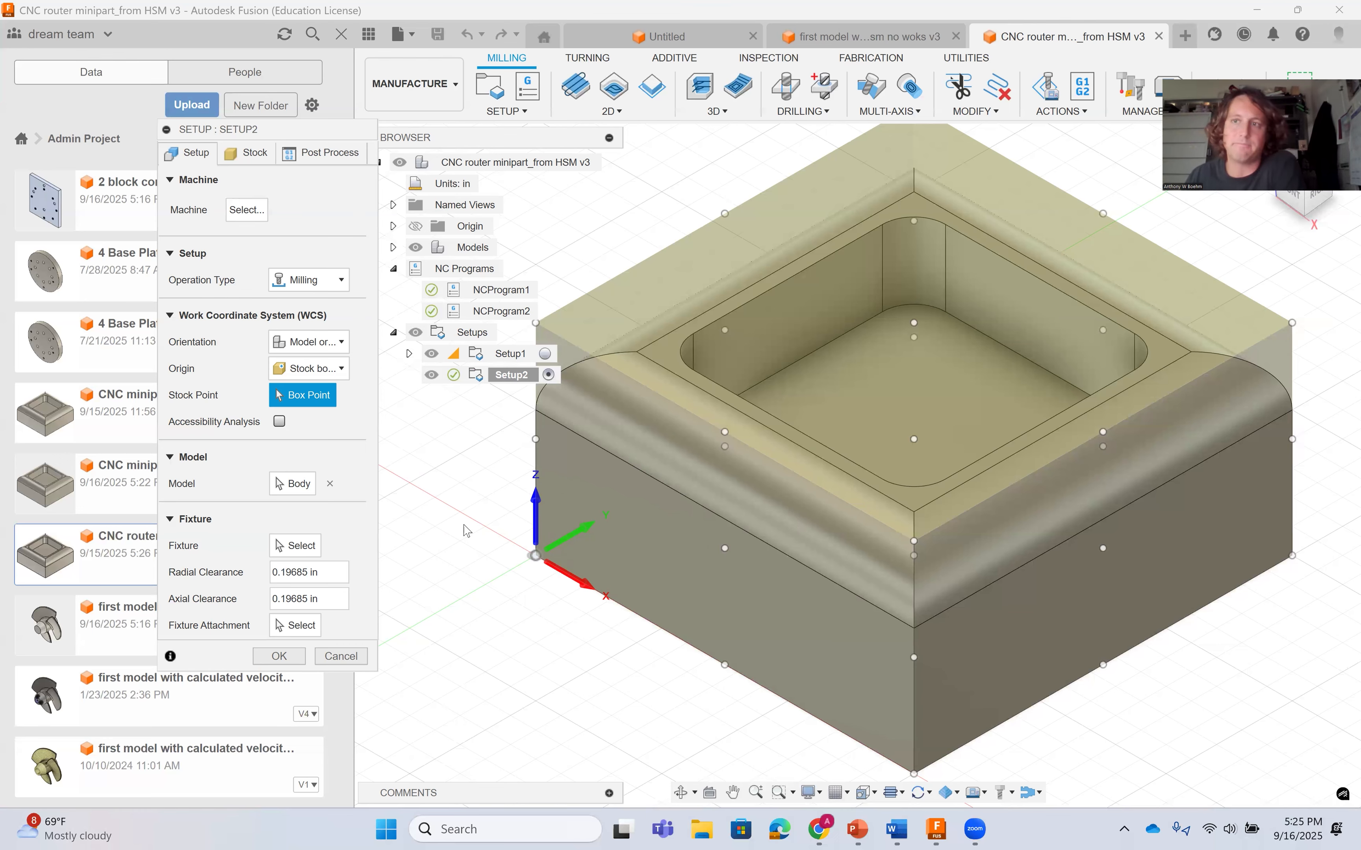
# Set the WCS orientation to Z axis/plane & X axis, picking the part's vertical corner edge above the model origin for both axes.
pyautogui.moveTo(272, 134); pyautogui.dragTo(1006, 87)
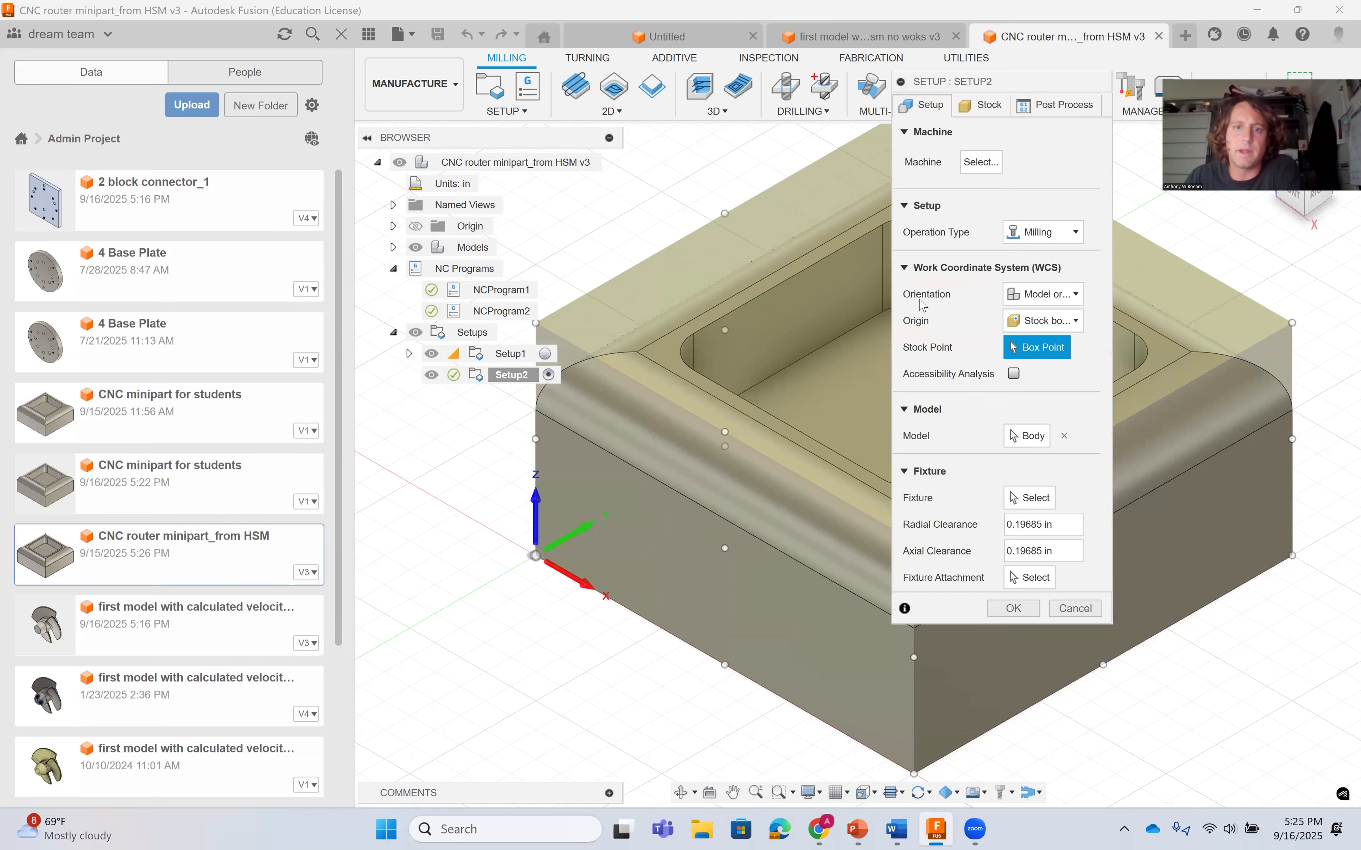
pyautogui.click(1040, 291)
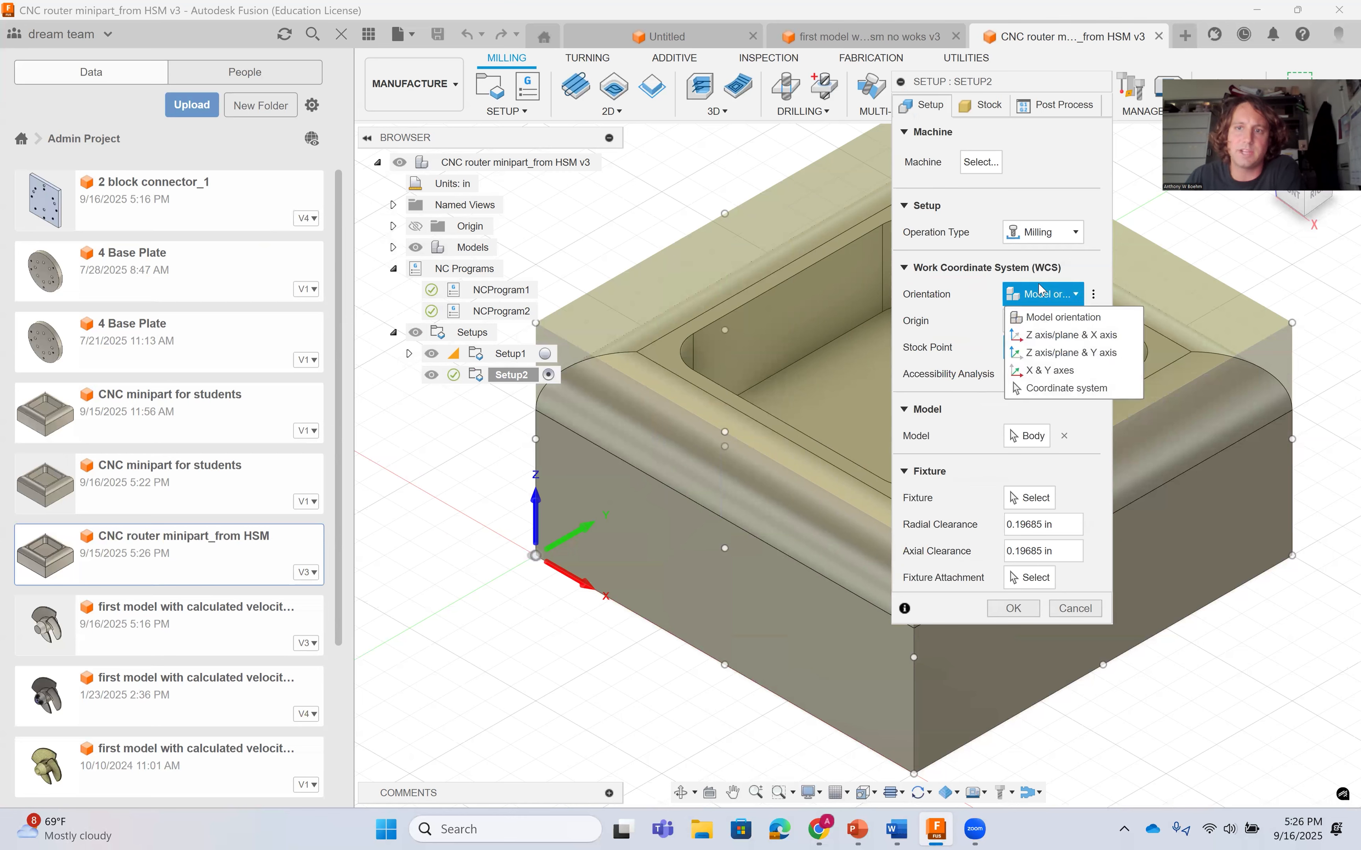
pyautogui.click(1040, 338)
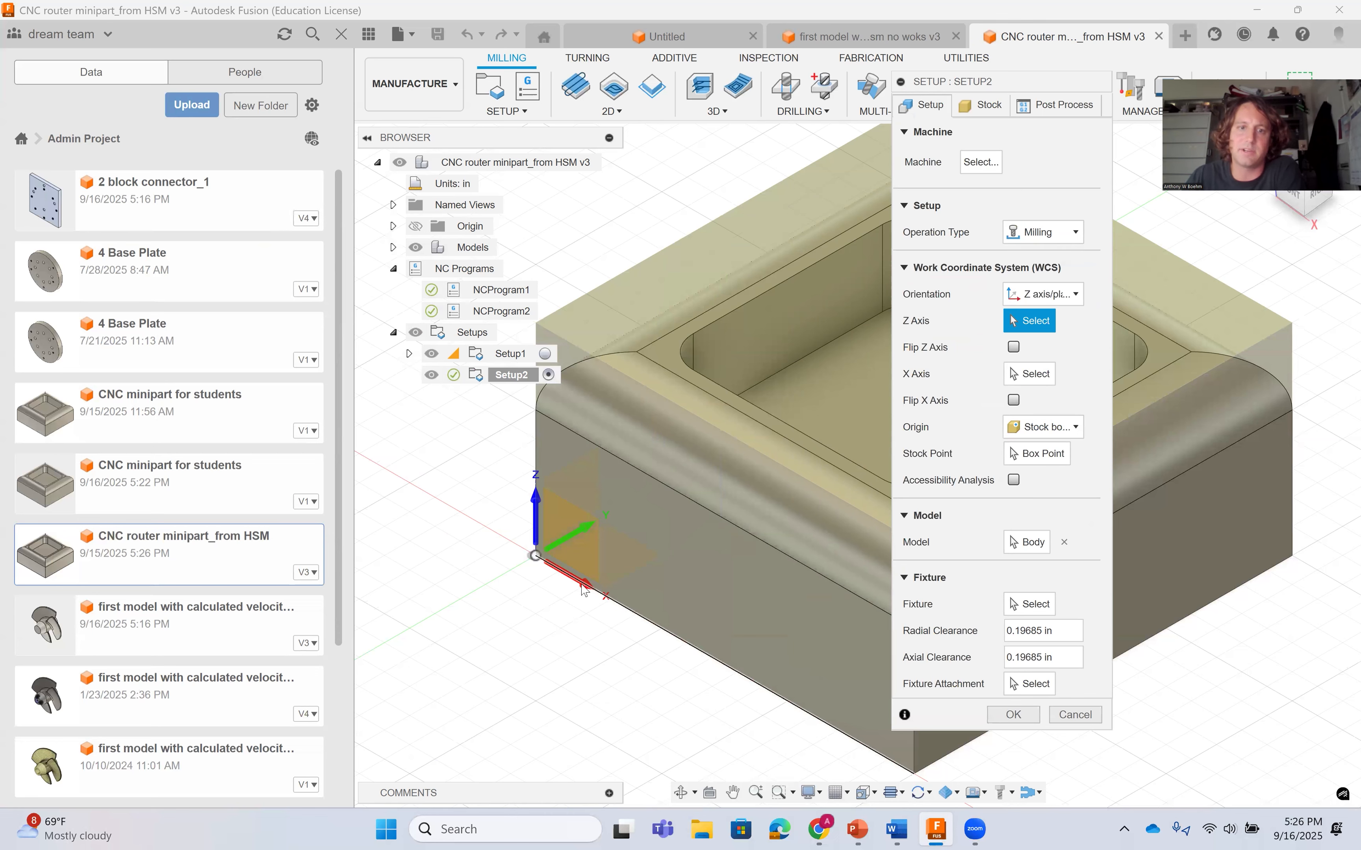
pyautogui.click(537, 441)
pyautogui.click(534, 440)
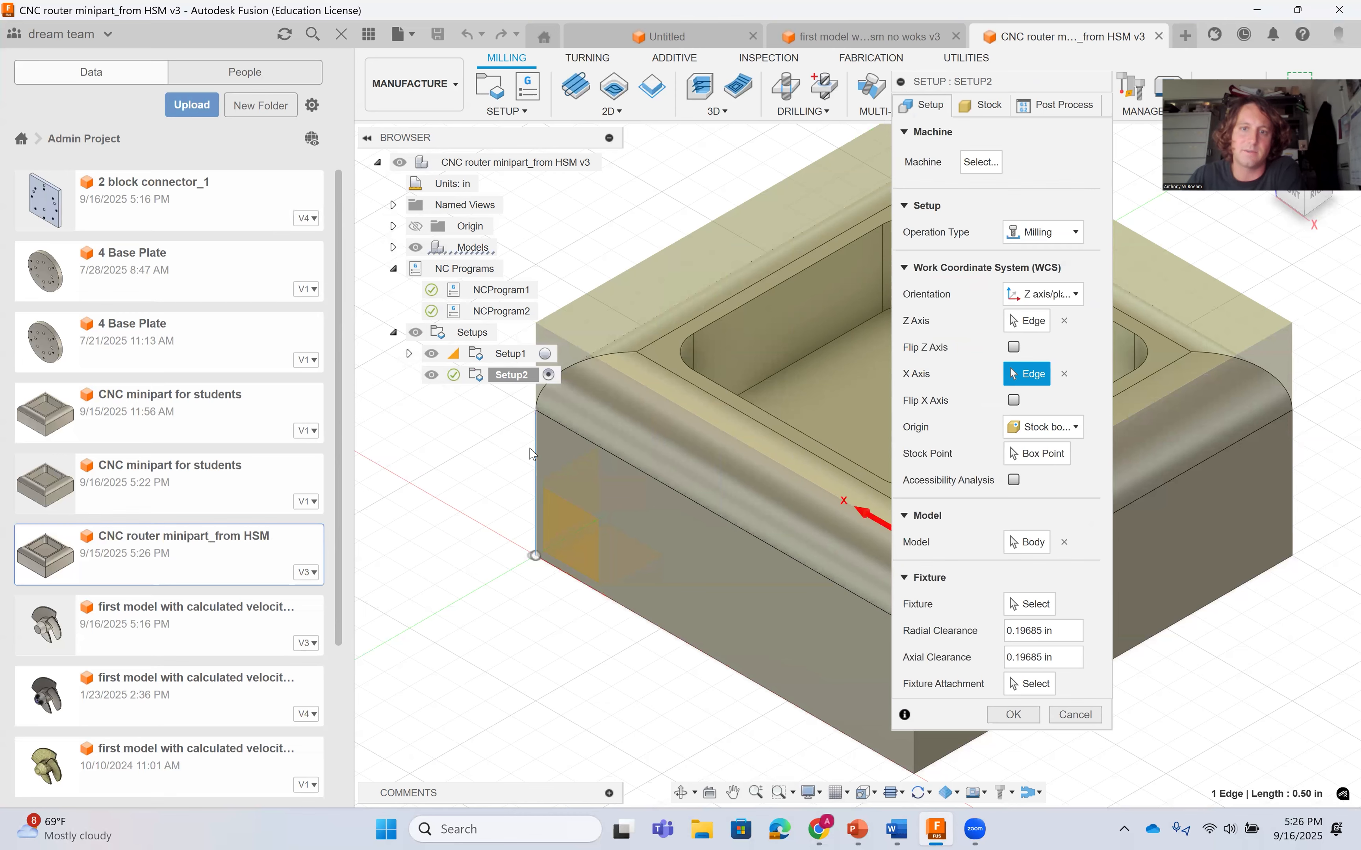
# Reselect the stock point at the bottom corner of the stock box that coincides with the model origin.
pyautogui.scroll(-1, 769, 521)
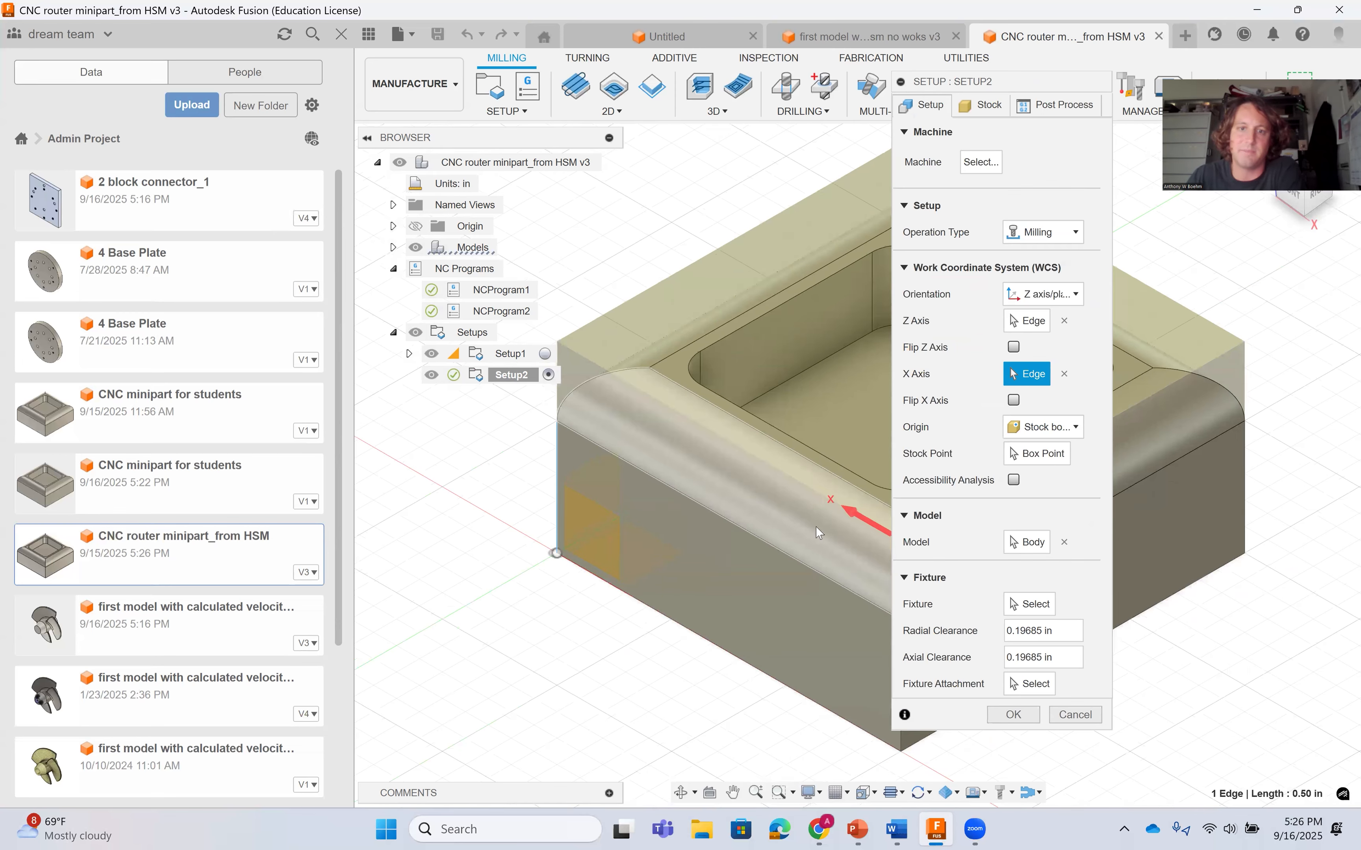
pyautogui.scroll(-2, 815, 526)
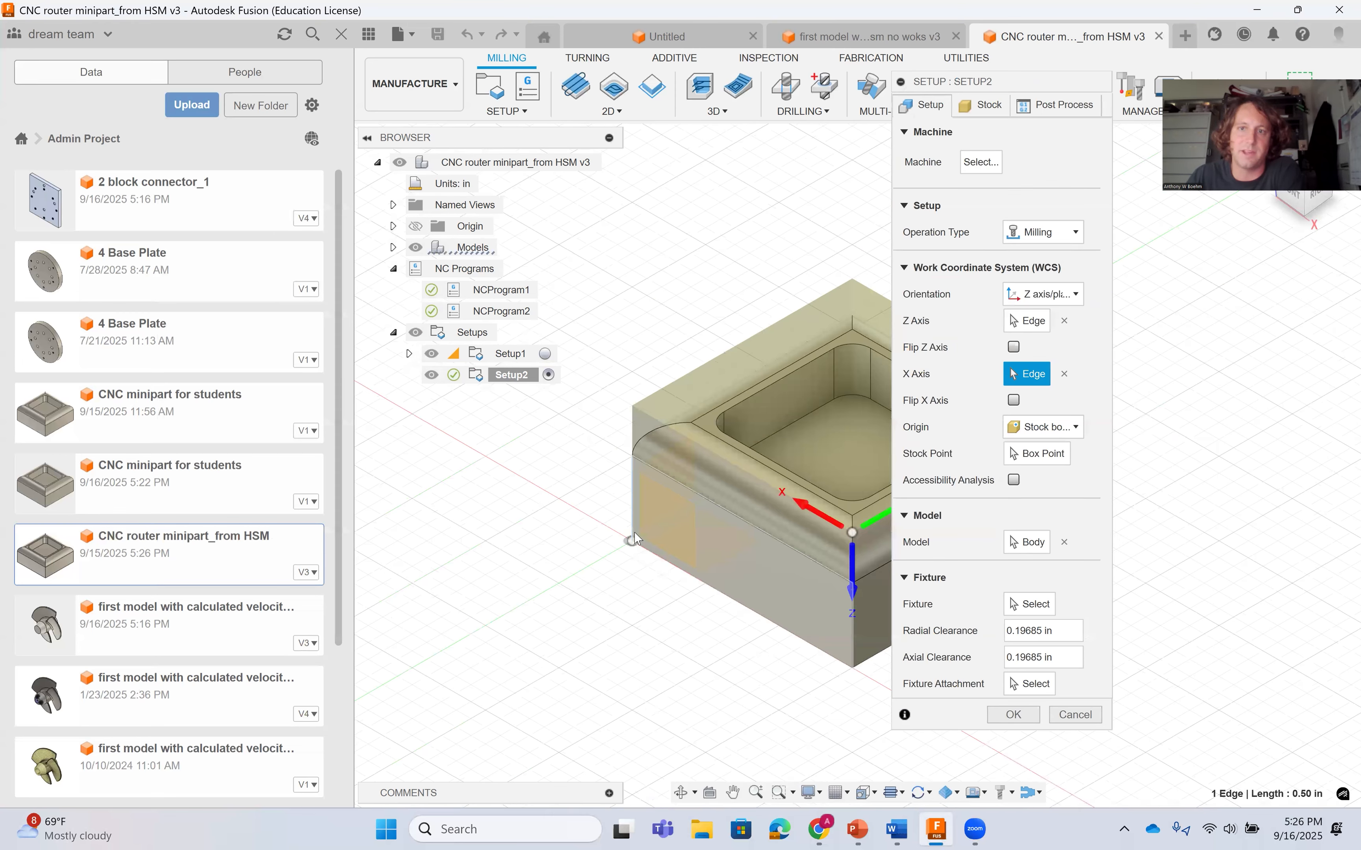
pyautogui.click(1038, 455)
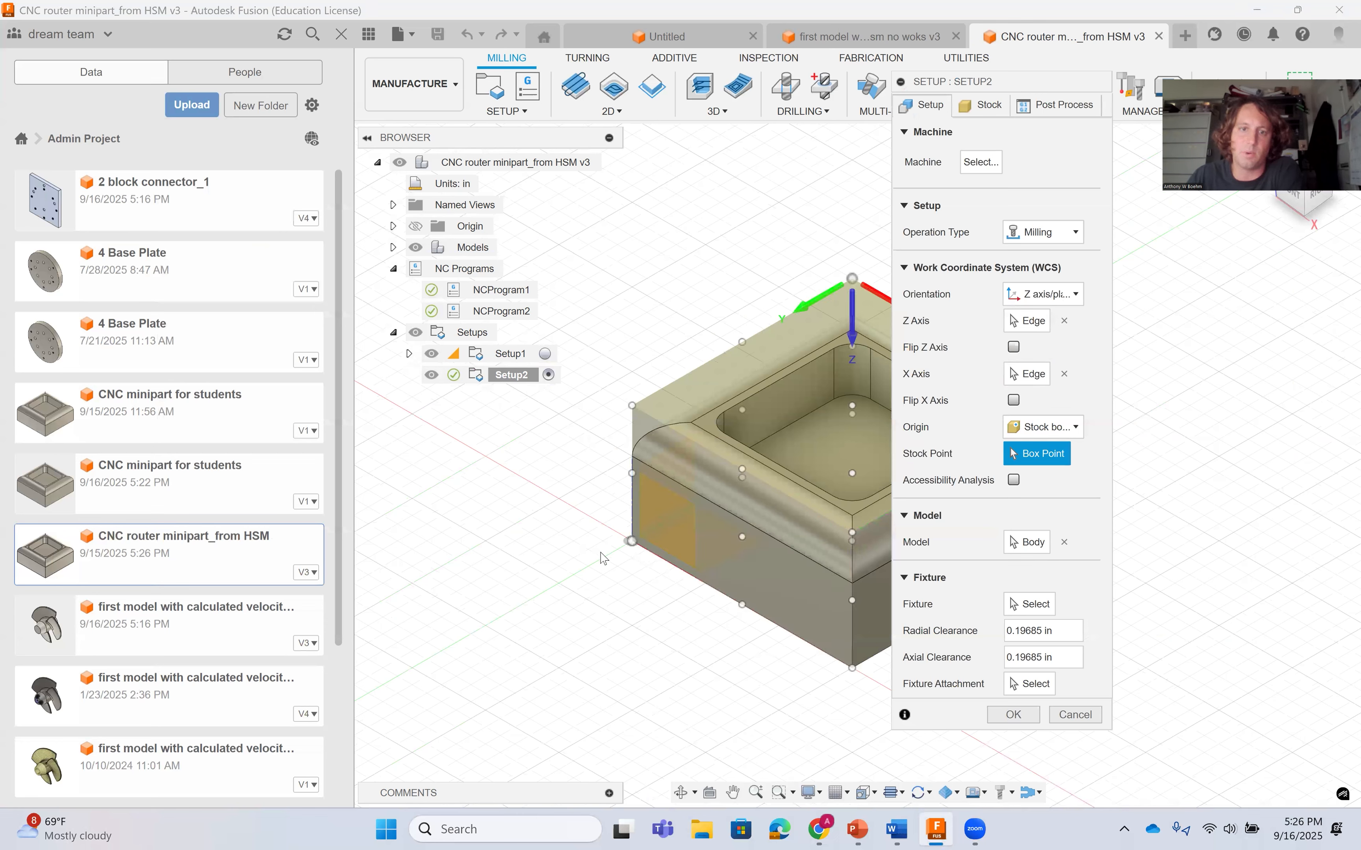
pyautogui.click(633, 541)
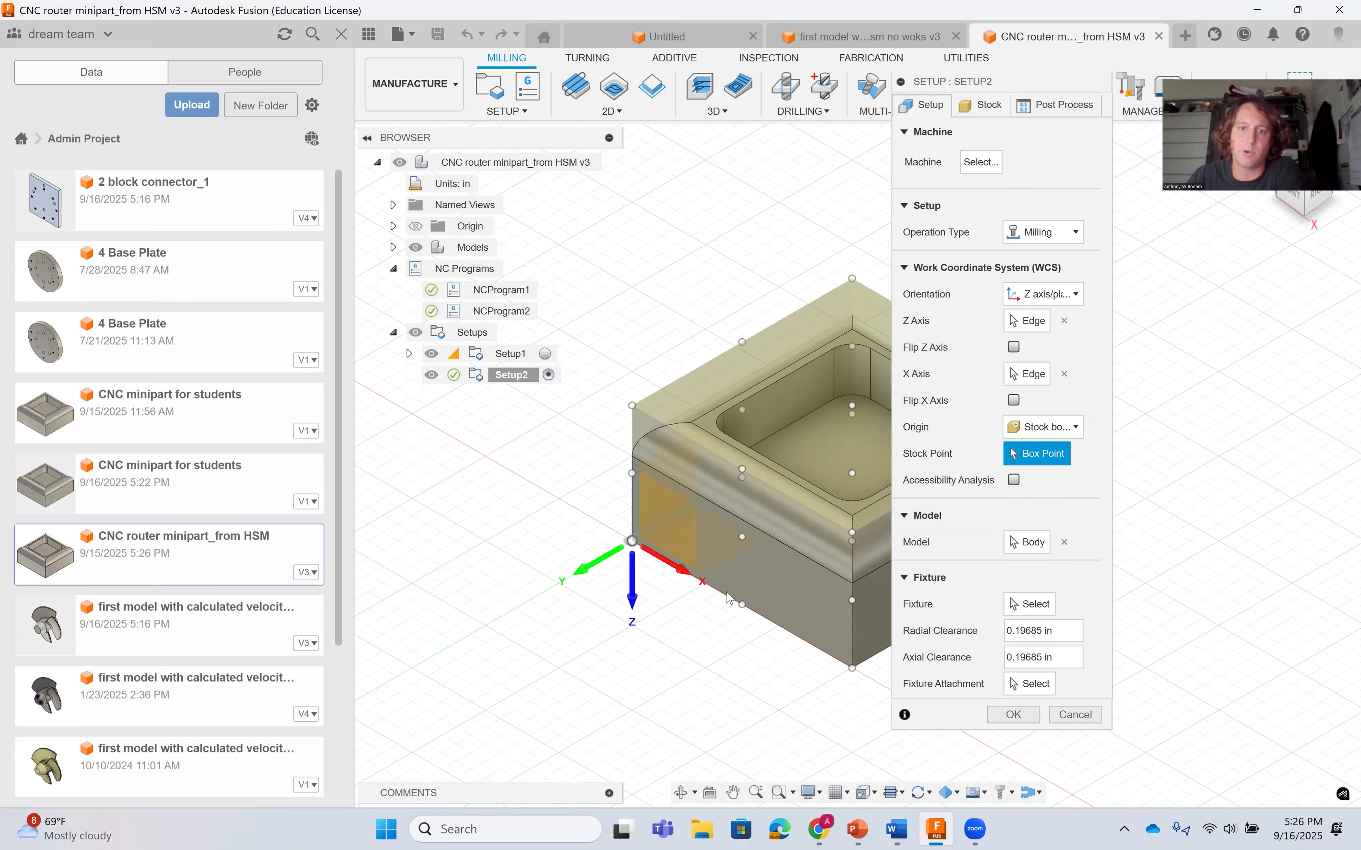
# Redefine the WCS with the model origin's Z axis as Z and the long horizontal edge below the front fillet as X.
pyautogui.click(1041, 323)
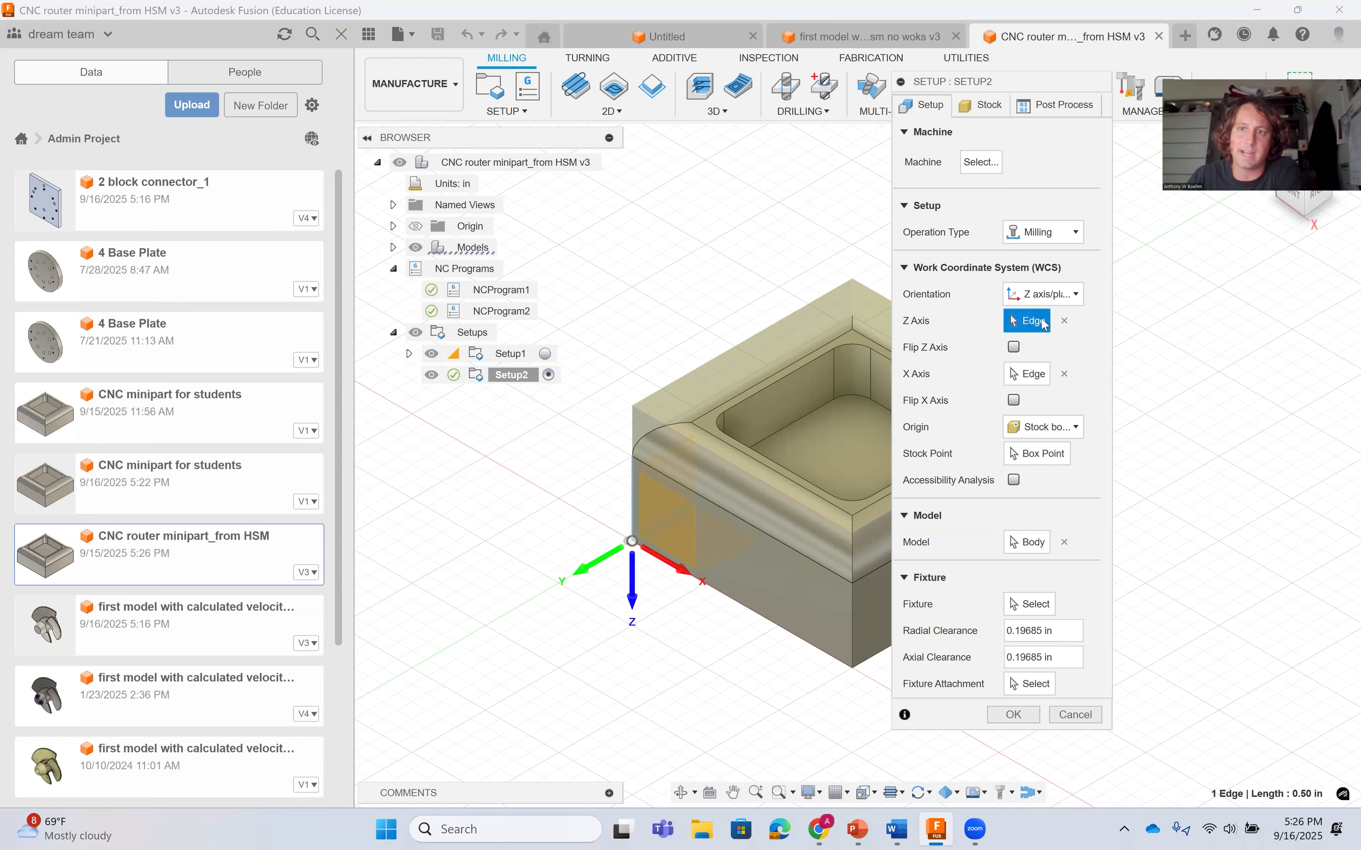
pyautogui.click(633, 482)
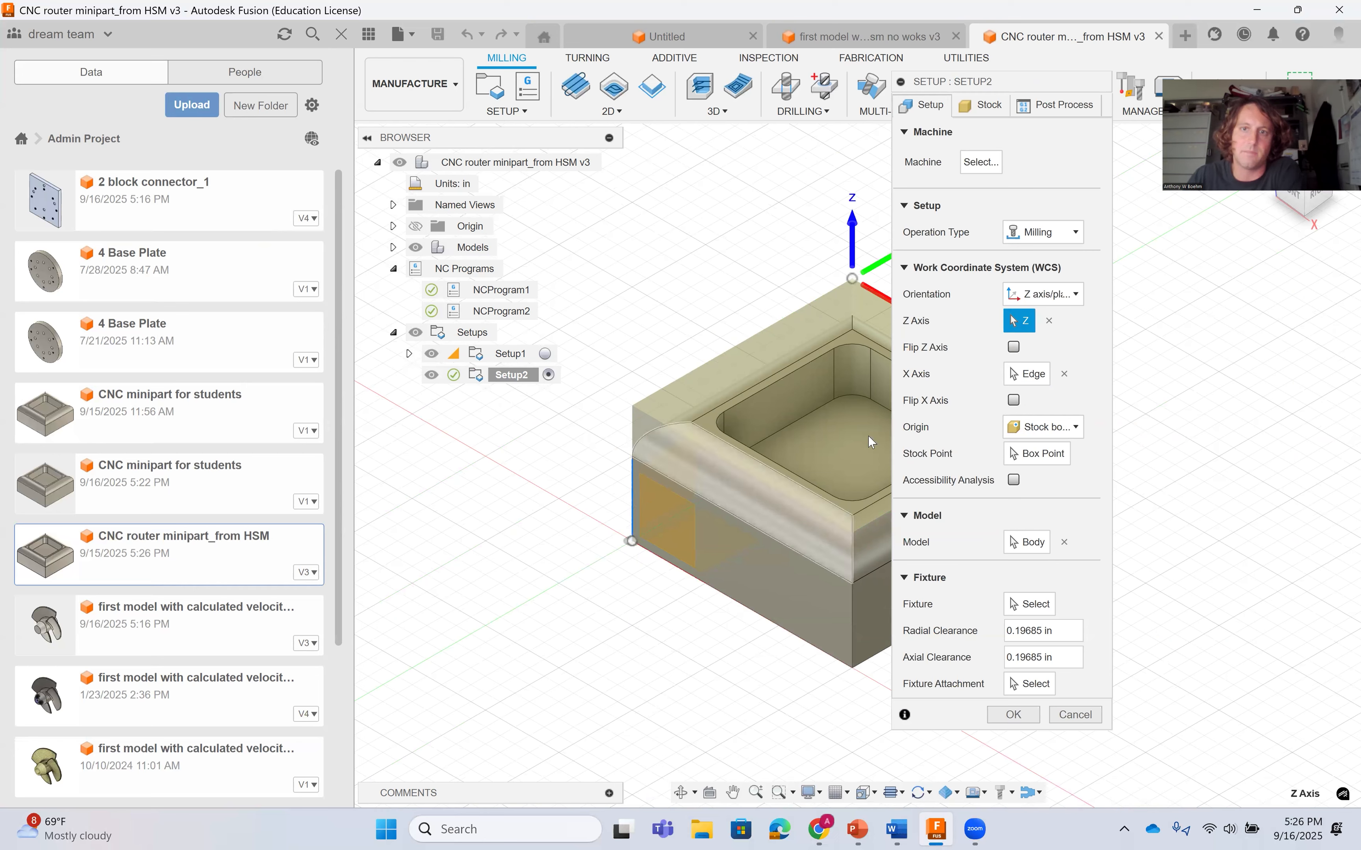
pyautogui.click(1026, 373)
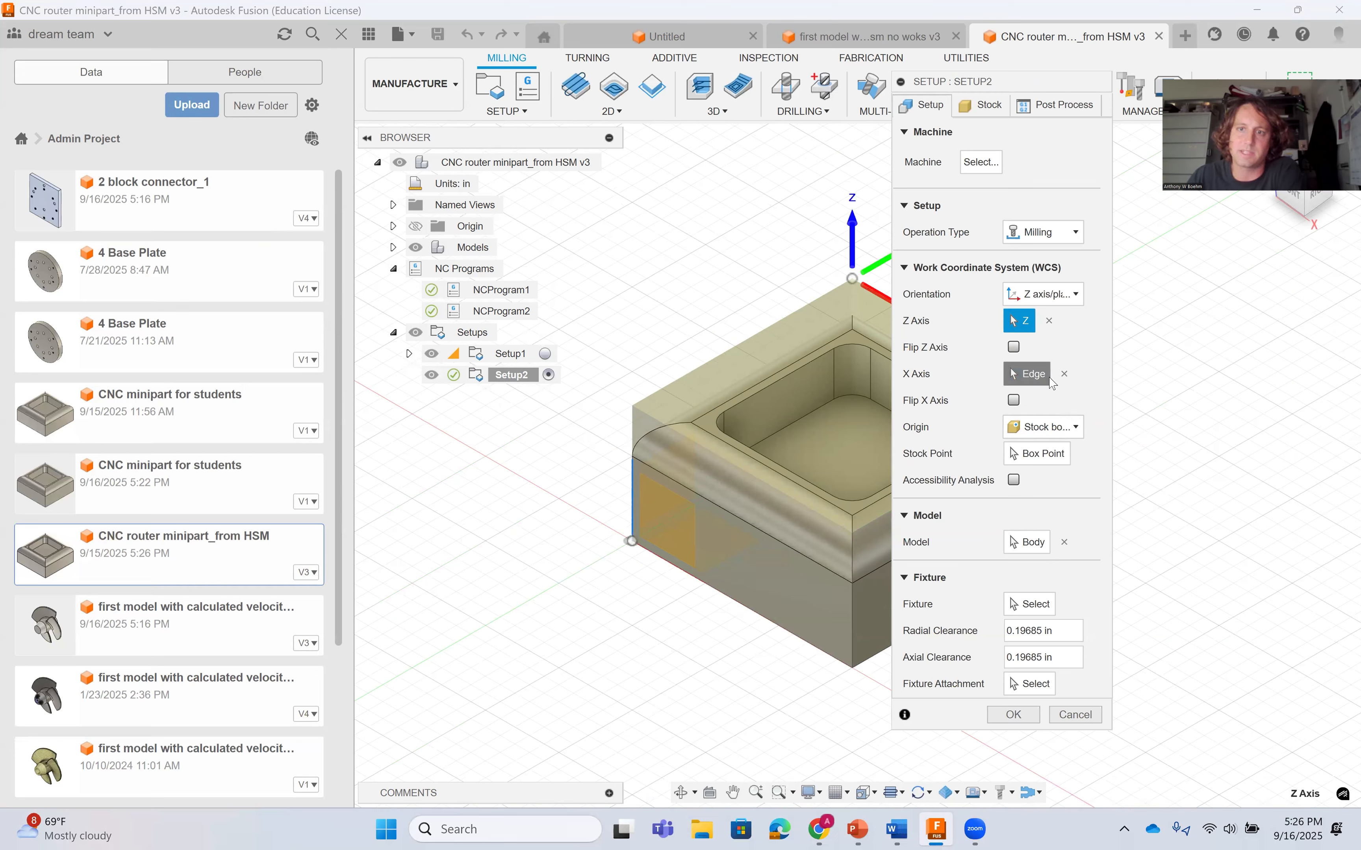
pyautogui.click(771, 539)
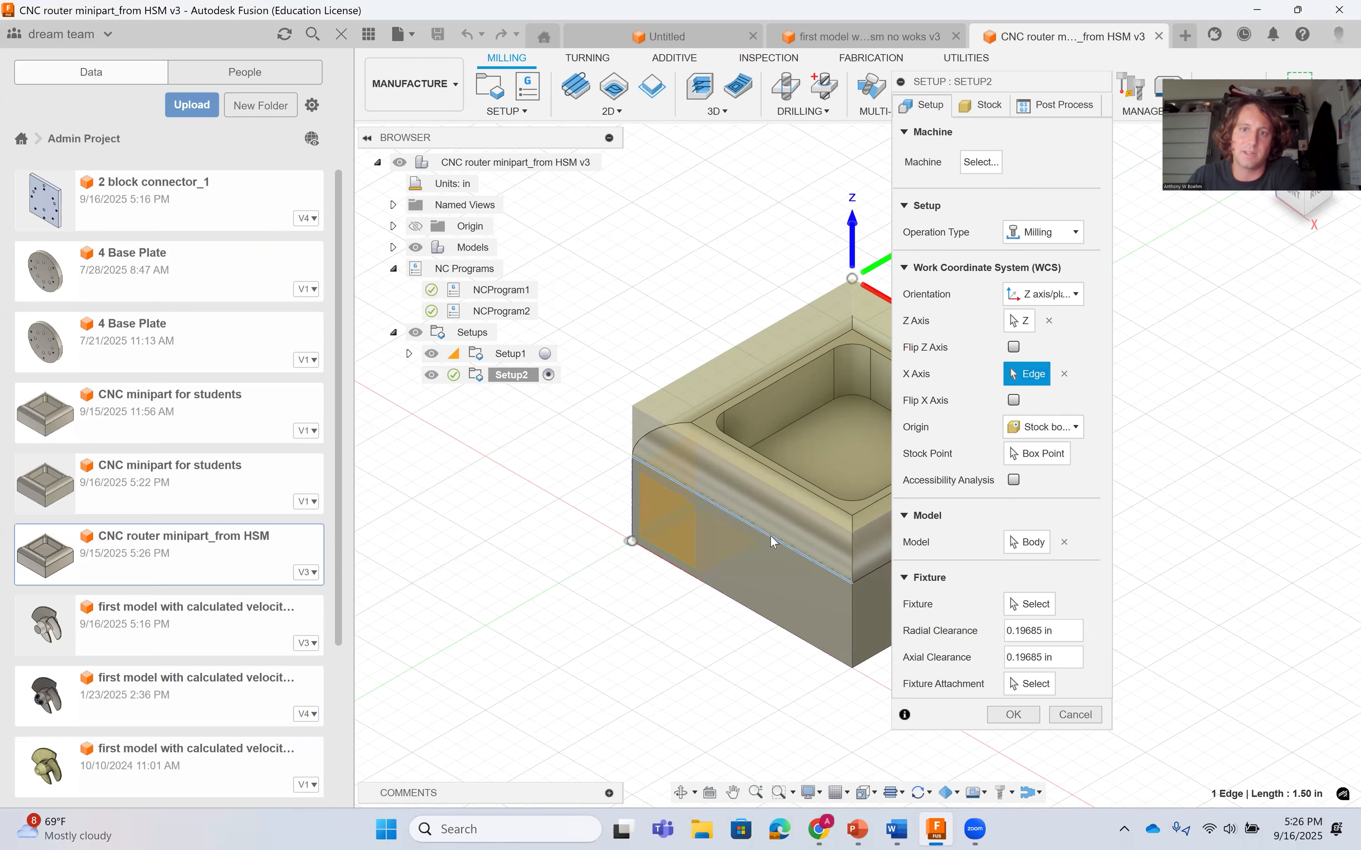
# Reselect the stock box point at the bottom corner by the model origin as the work coordinate origin.
pyautogui.click(1036, 461)
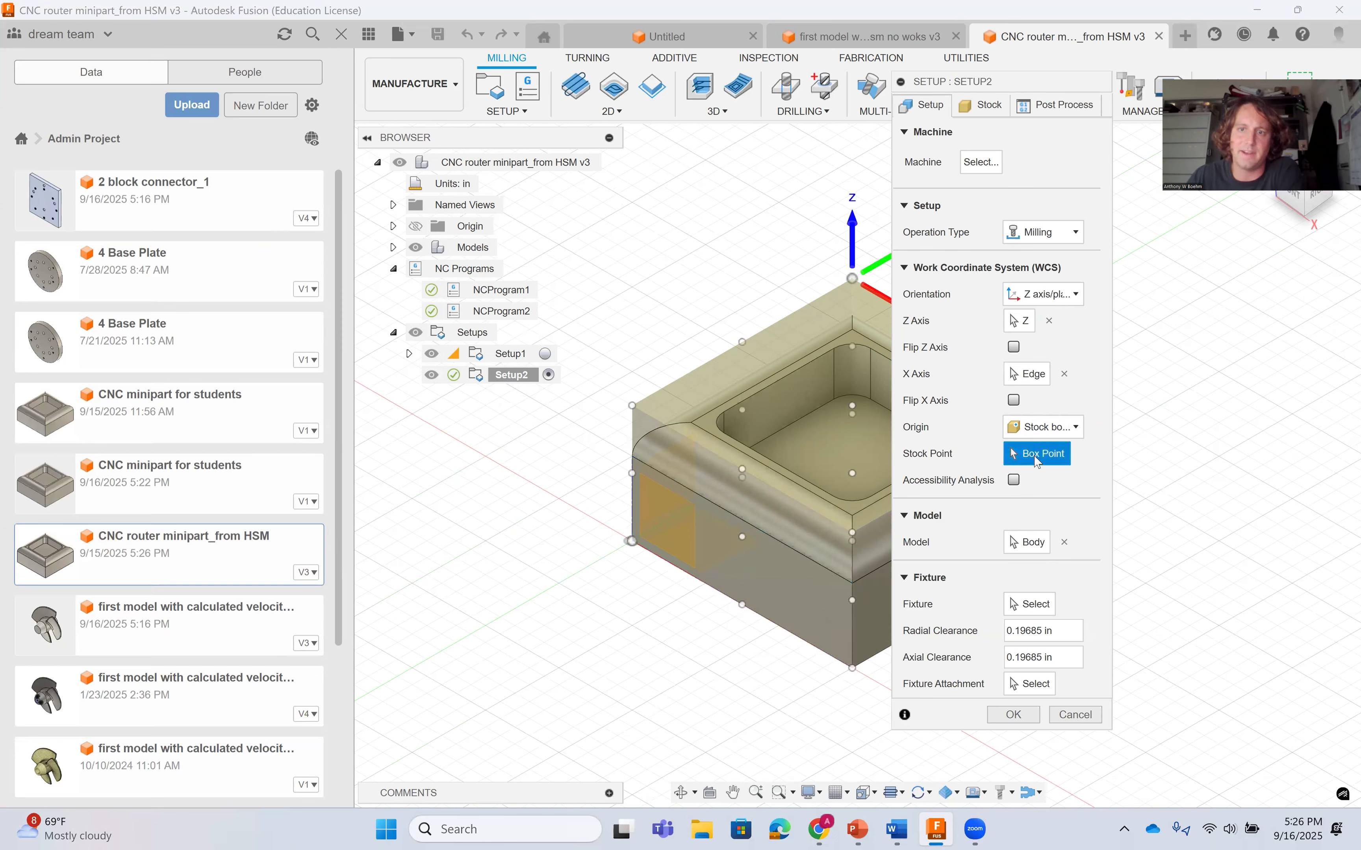
pyautogui.click(633, 541)
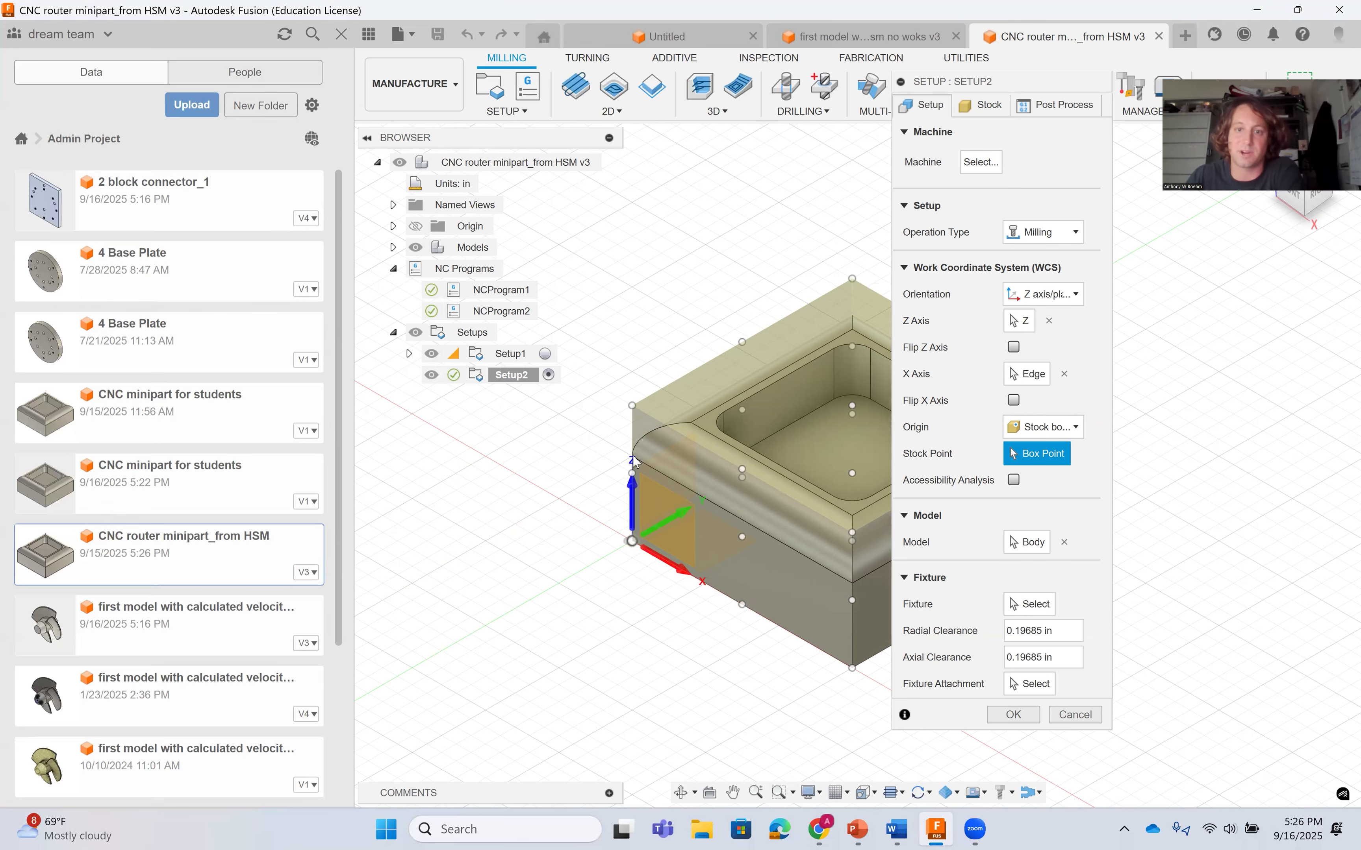
pyautogui.moveTo(912, 78); pyautogui.dragTo(1150, 84)
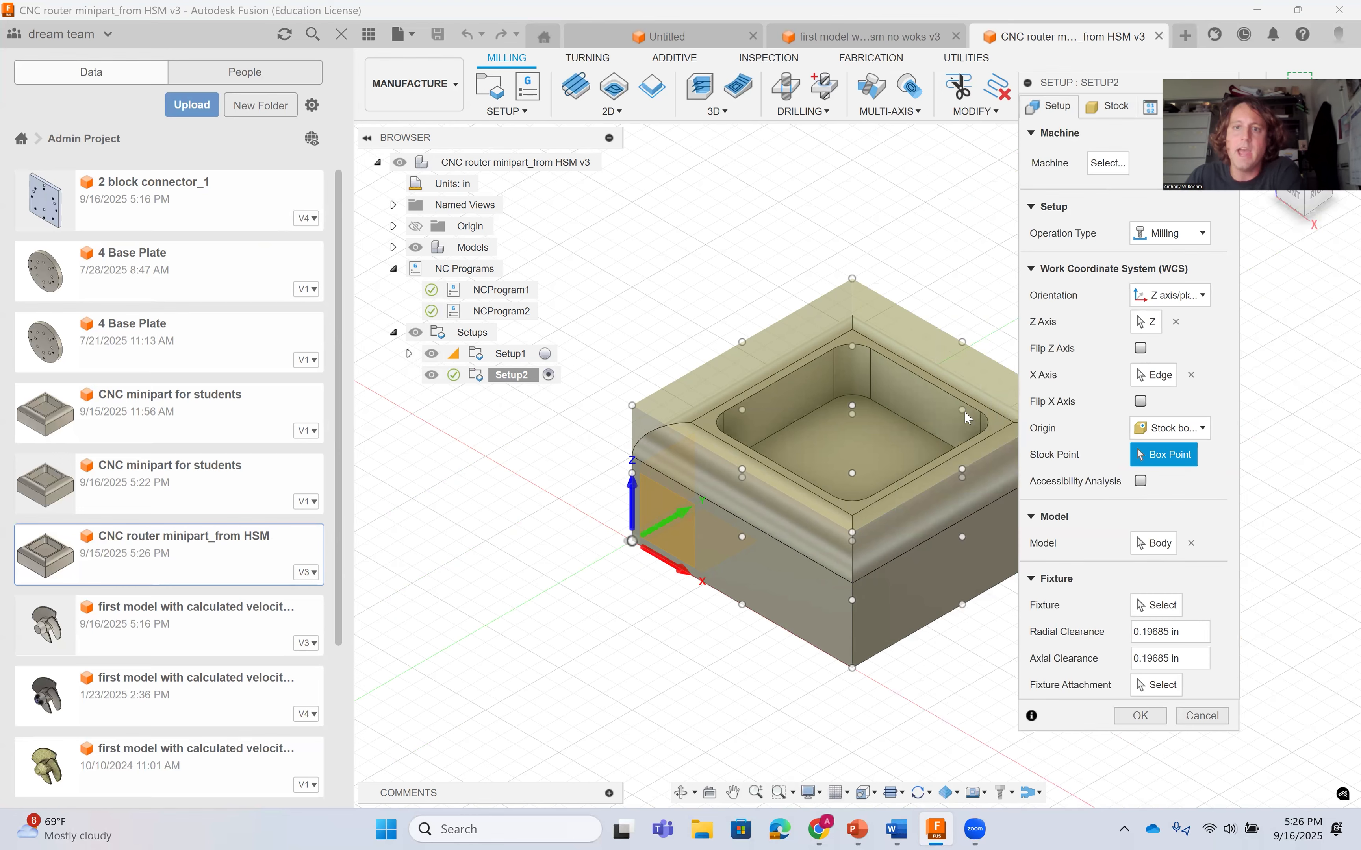
pyautogui.keyDown('shift'); pyautogui.moveTo(753, 559); pyautogui.dragTo(858, 574, button='middle'); pyautogui.keyUp('shift')
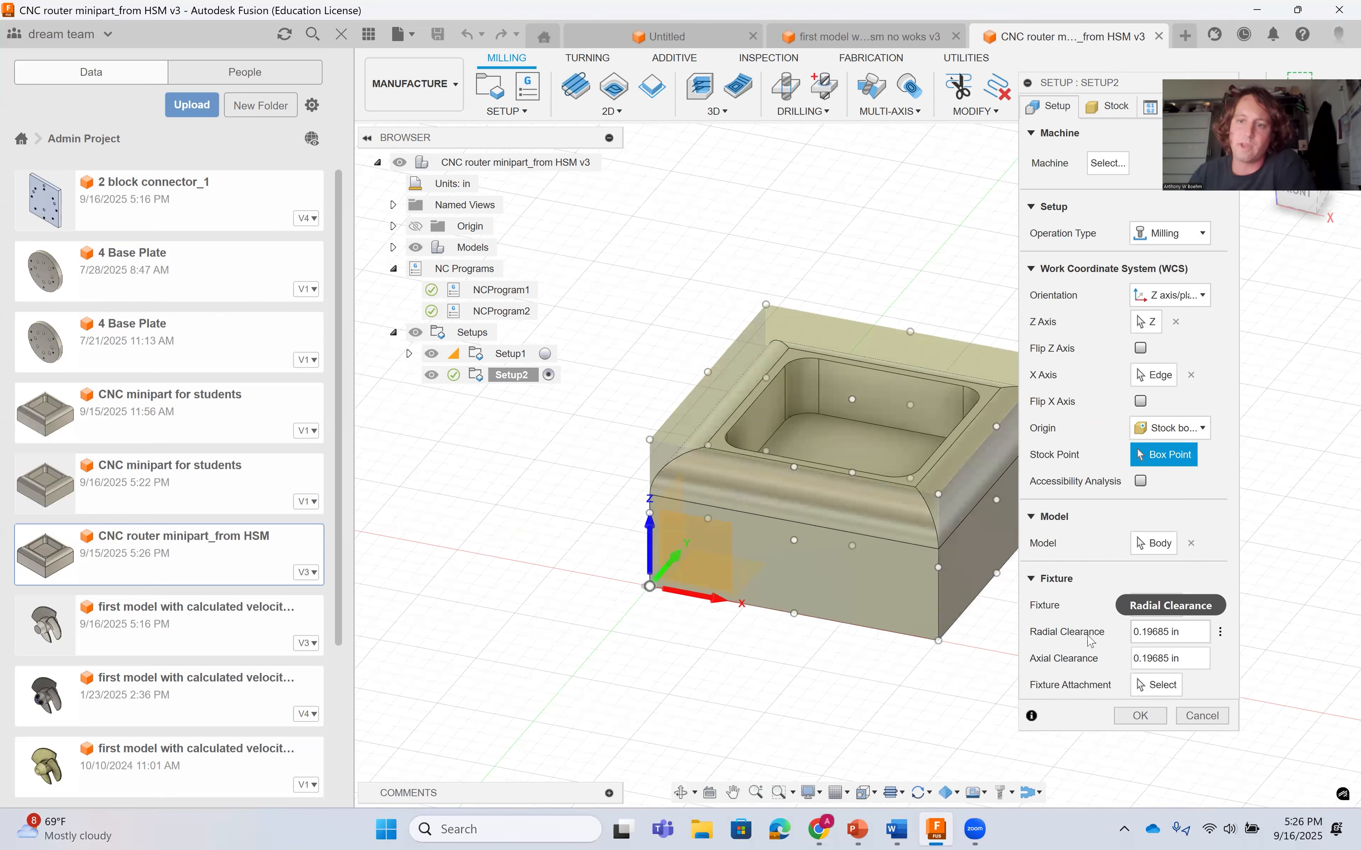
# Set the setup's stock mode to Relative size box and check the stock around the part.
pyautogui.click(1115, 109)
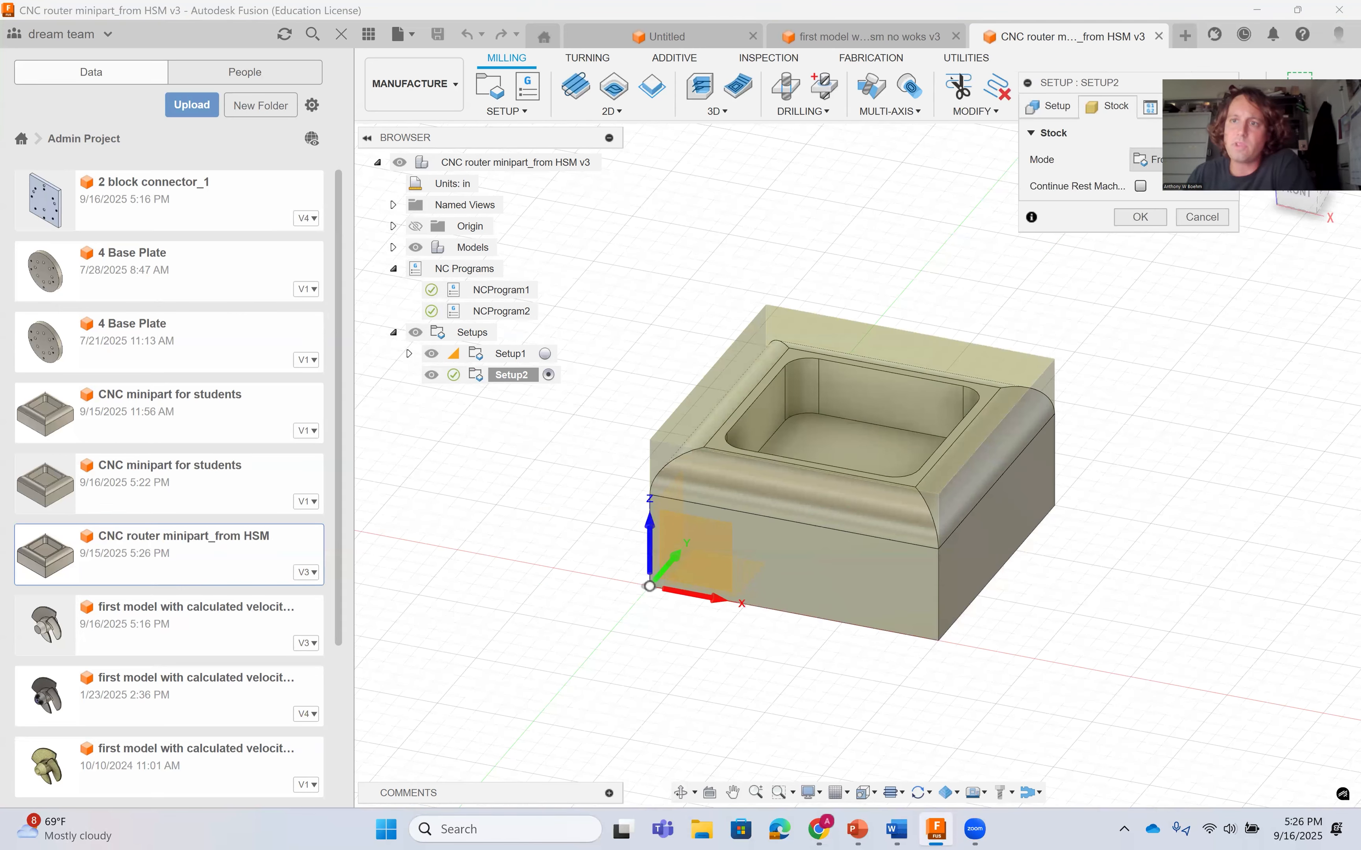
pyautogui.click(1176, 206)
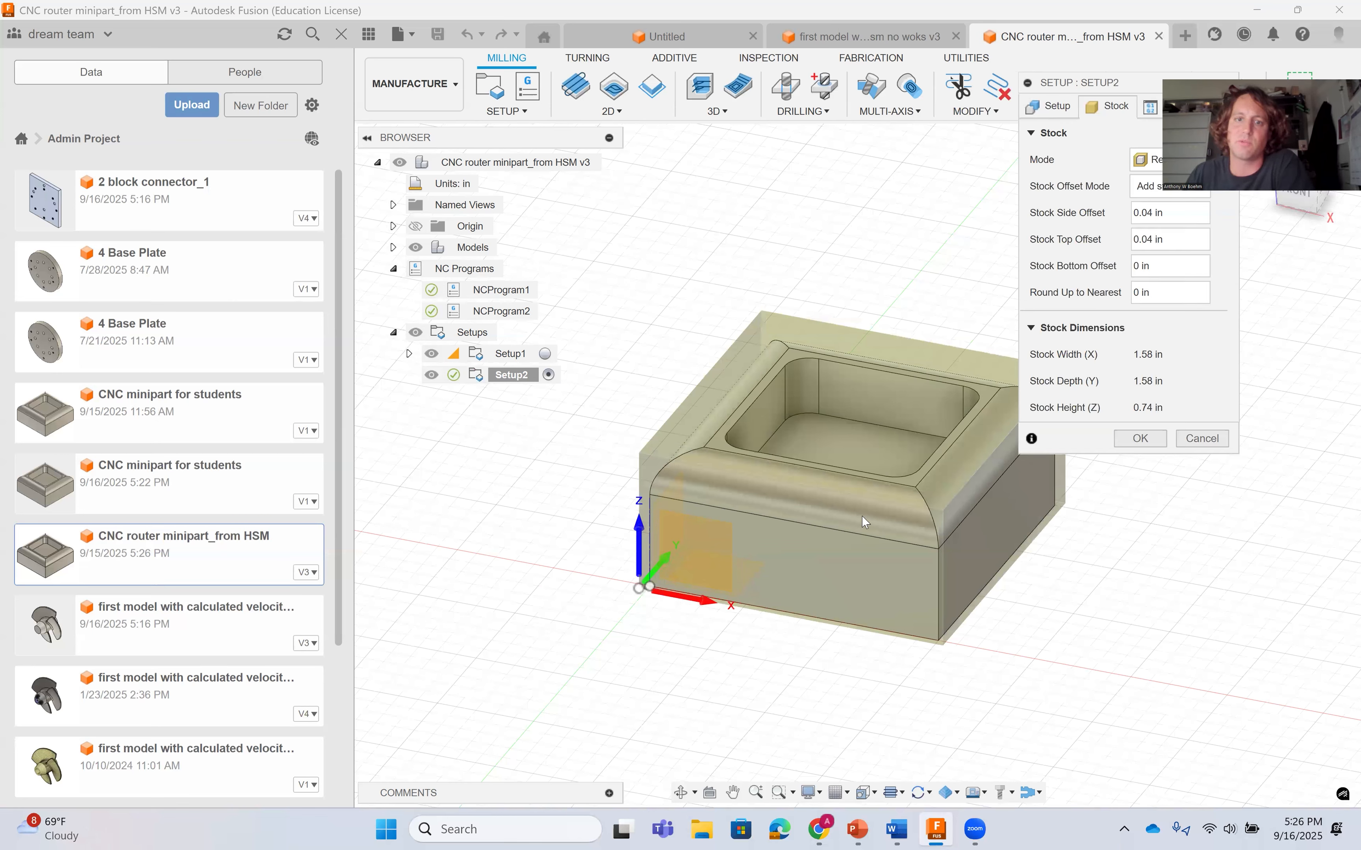
pyautogui.keyDown('shift'); pyautogui.moveTo(901, 632); pyautogui.dragTo(941, 620, button='middle'); pyautogui.keyUp('shift')
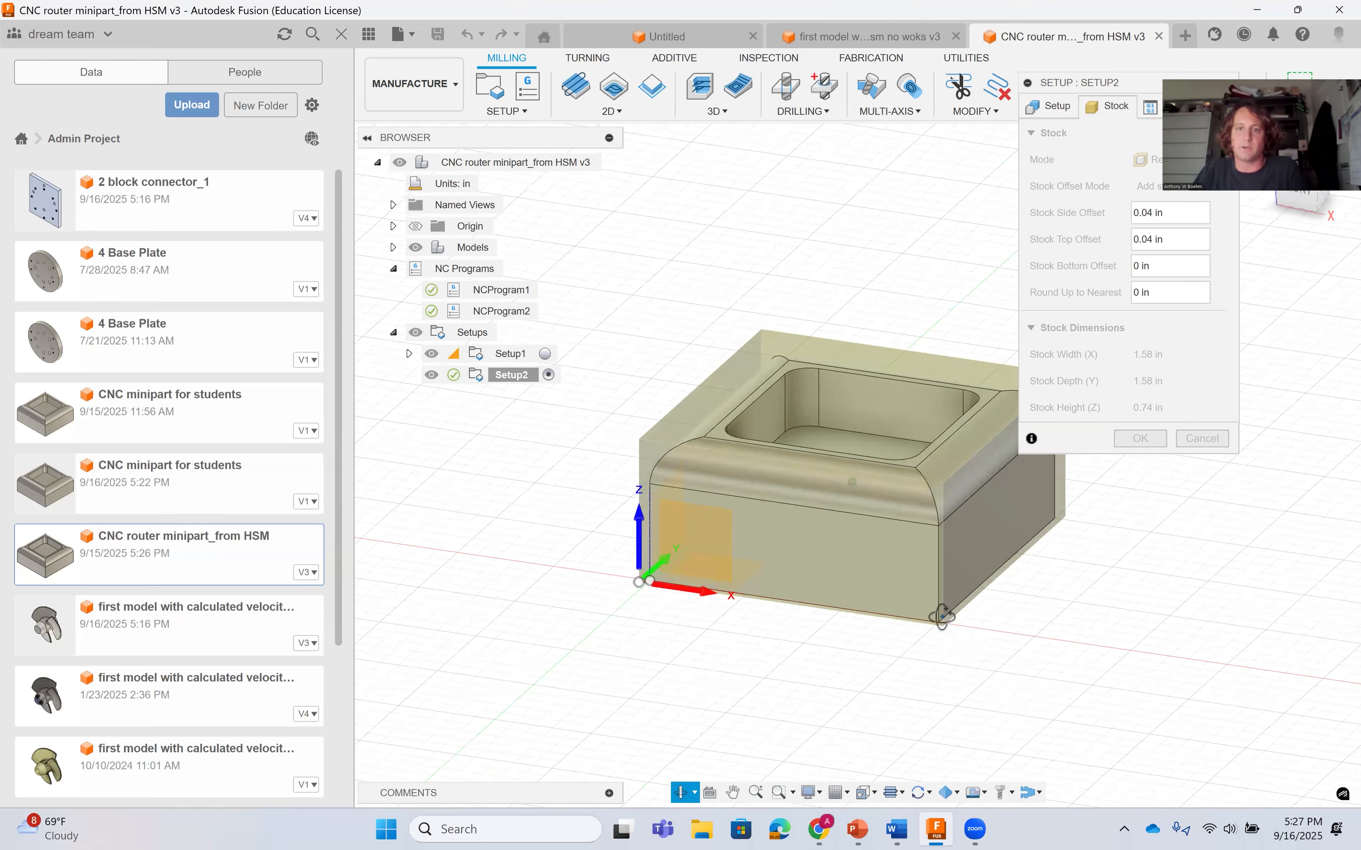
pyautogui.keyDown('shift'); pyautogui.moveTo(932, 632); pyautogui.dragTo(884, 720, button='middle'); pyautogui.keyUp('shift')
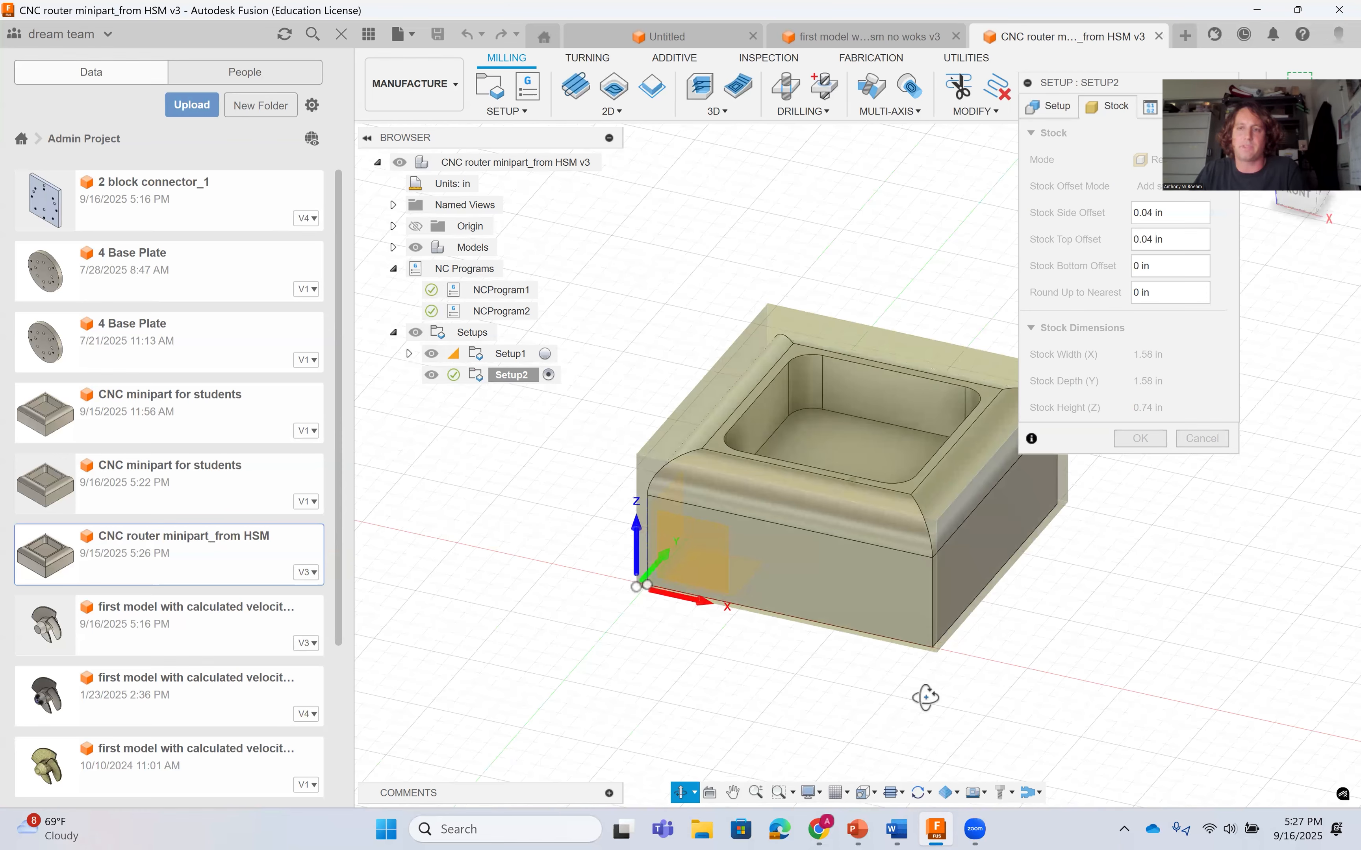
pyautogui.keyDown('shift'); pyautogui.moveTo(925, 698); pyautogui.dragTo(918, 693, button='middle'); pyautogui.keyUp('shift')
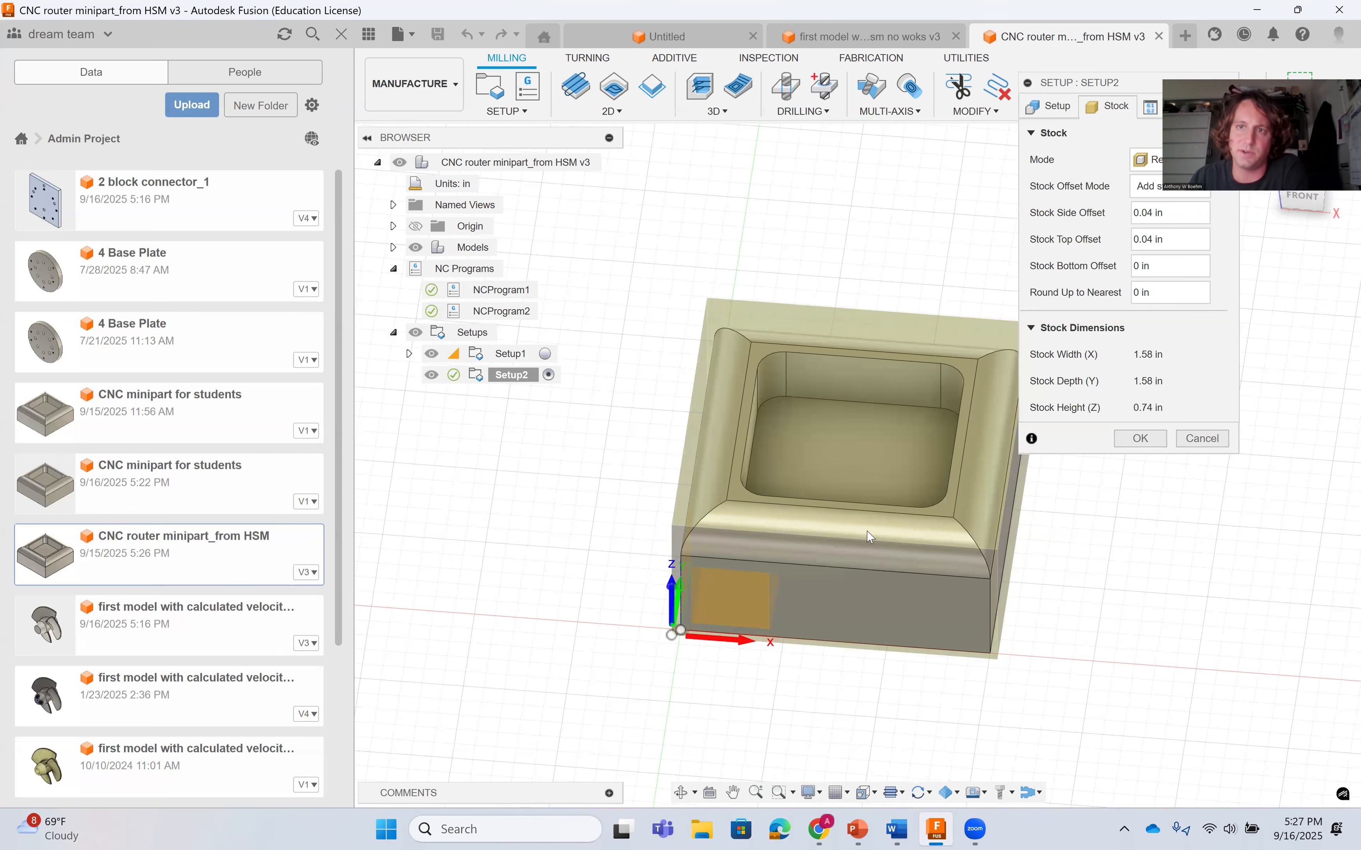
pyautogui.moveTo(927, 572); pyautogui.dragTo(921, 491, button='middle')
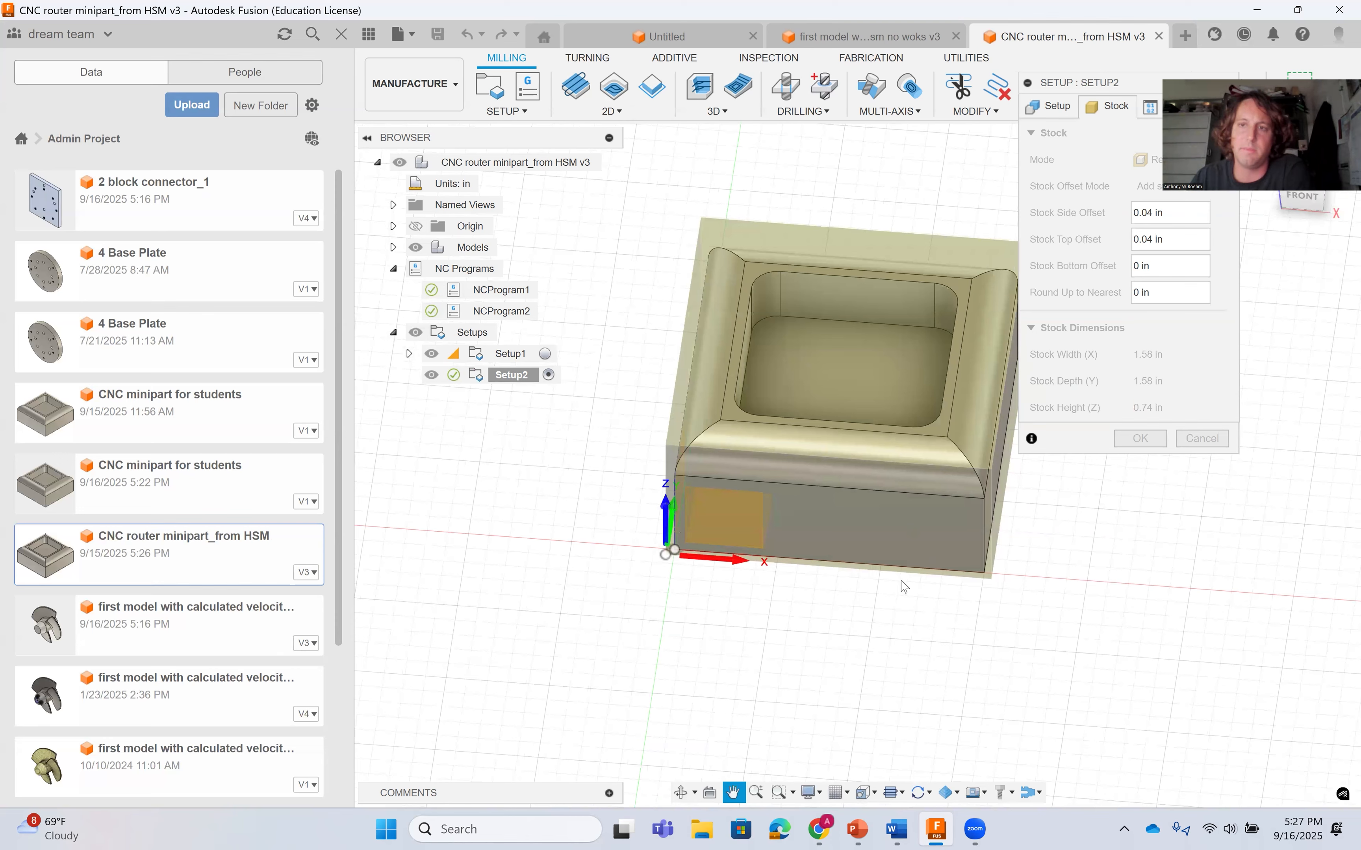
pyautogui.moveTo(900, 581); pyautogui.dragTo(894, 573, button='middle')
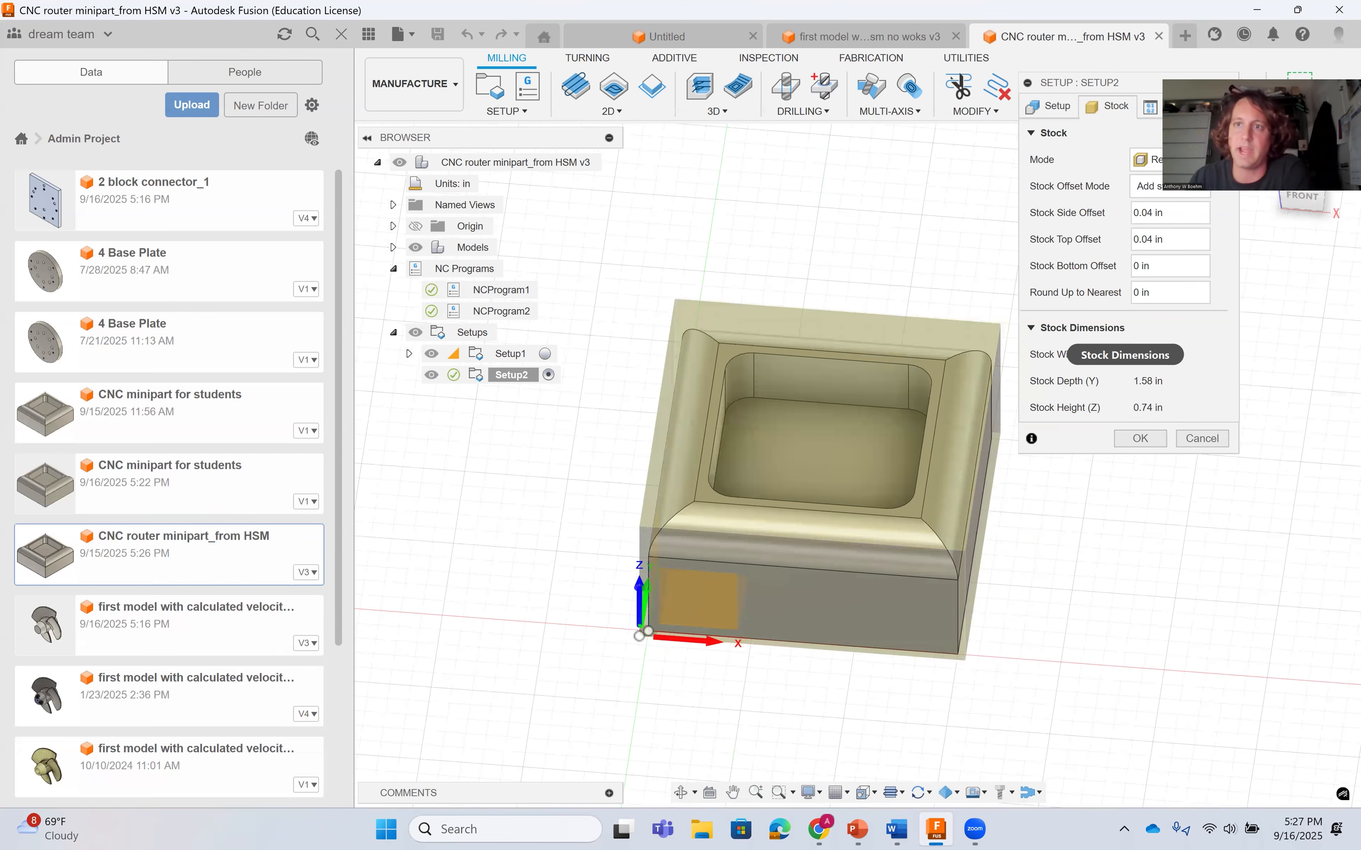
# Try the fixed size box as the stock mode and return to the relative size box.
pyautogui.click(1144, 159)
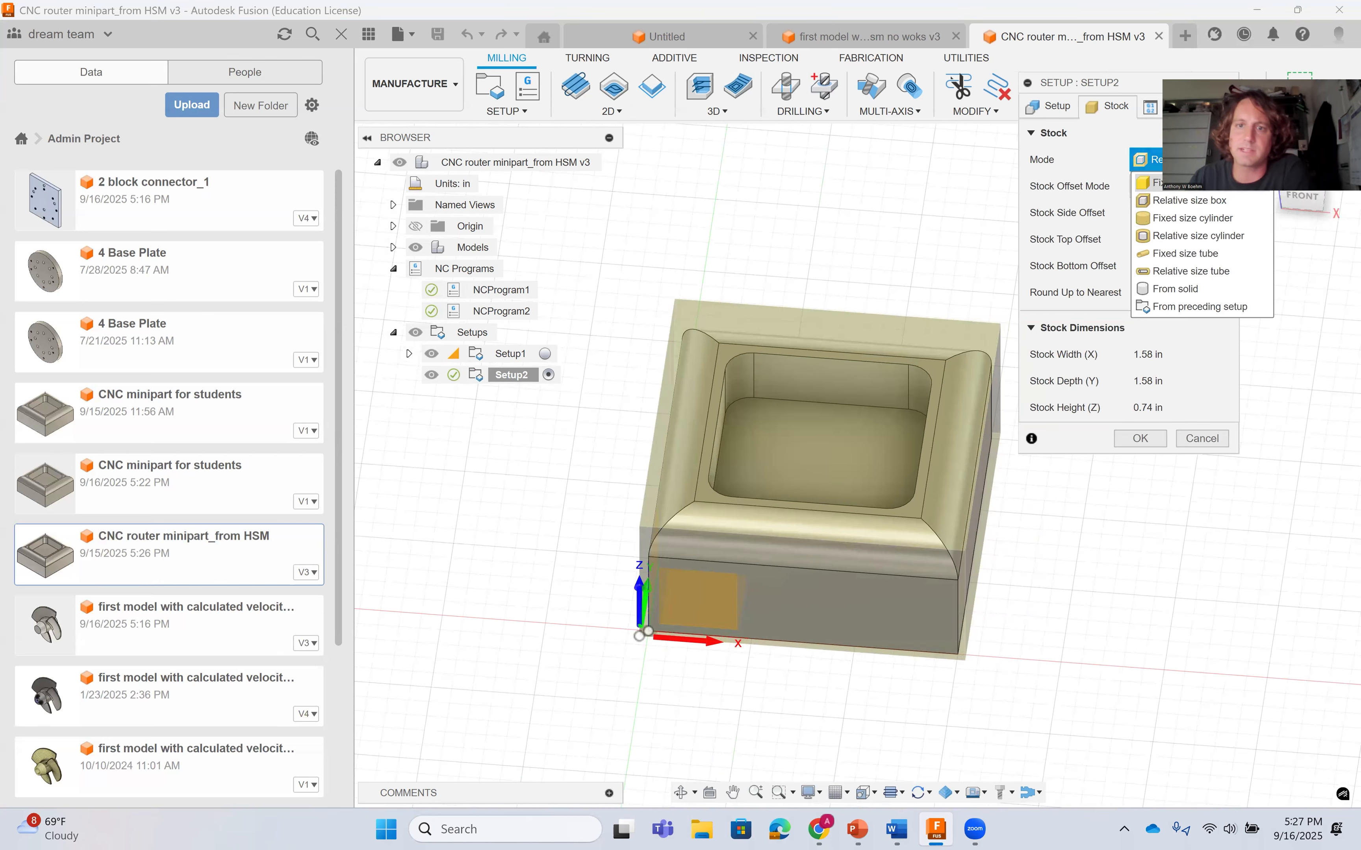
pyautogui.click(1150, 182)
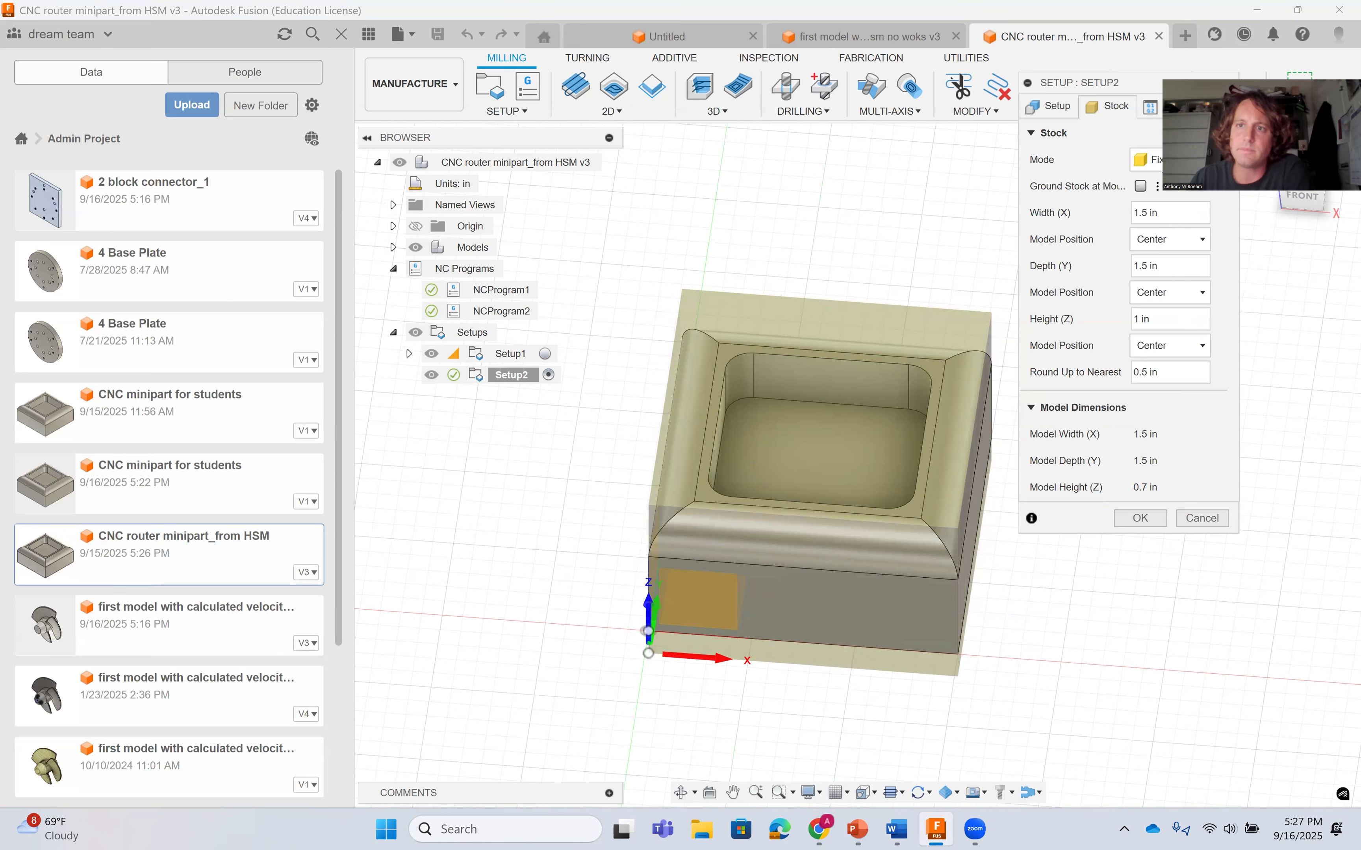
pyautogui.click(1147, 159)
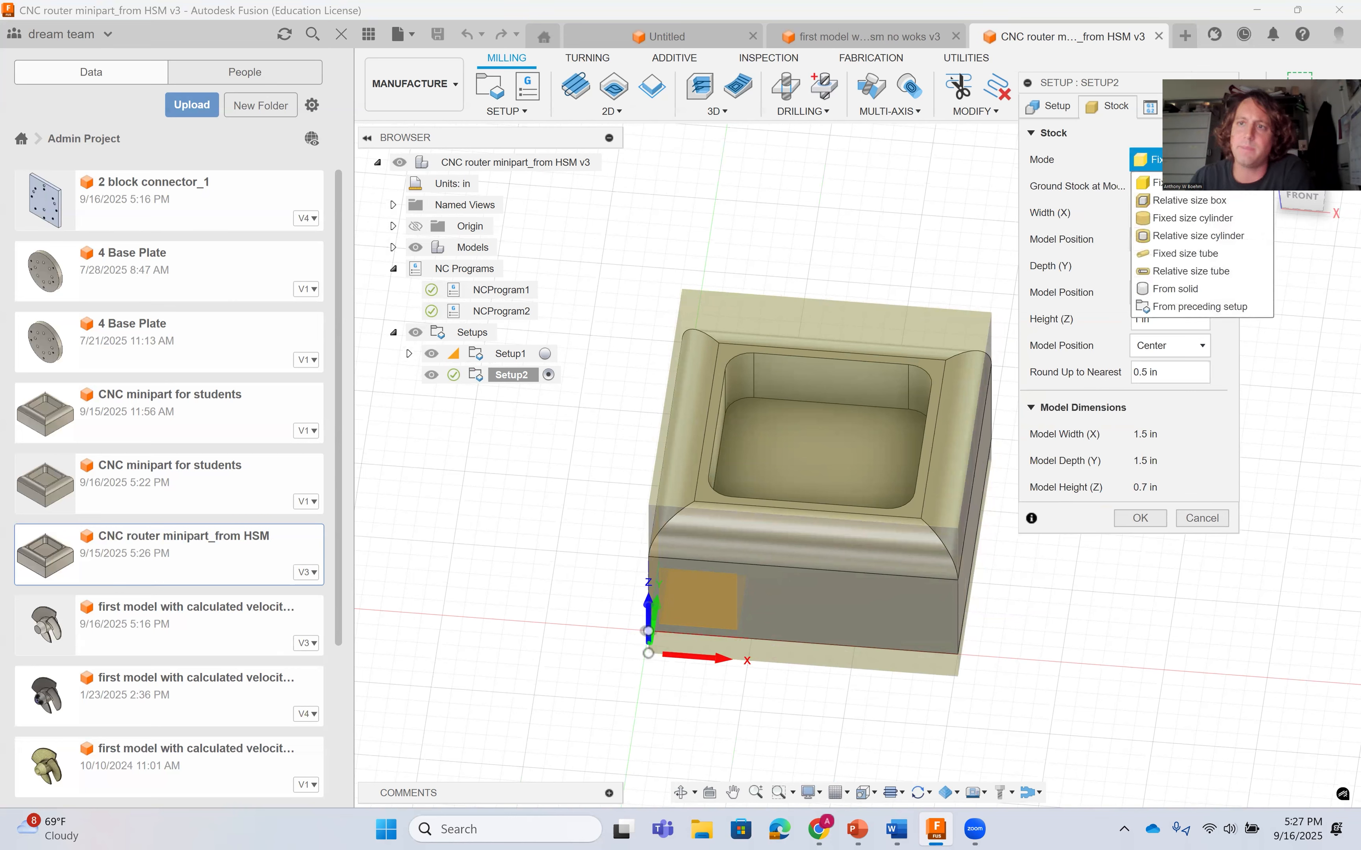
pyautogui.click(1189, 200)
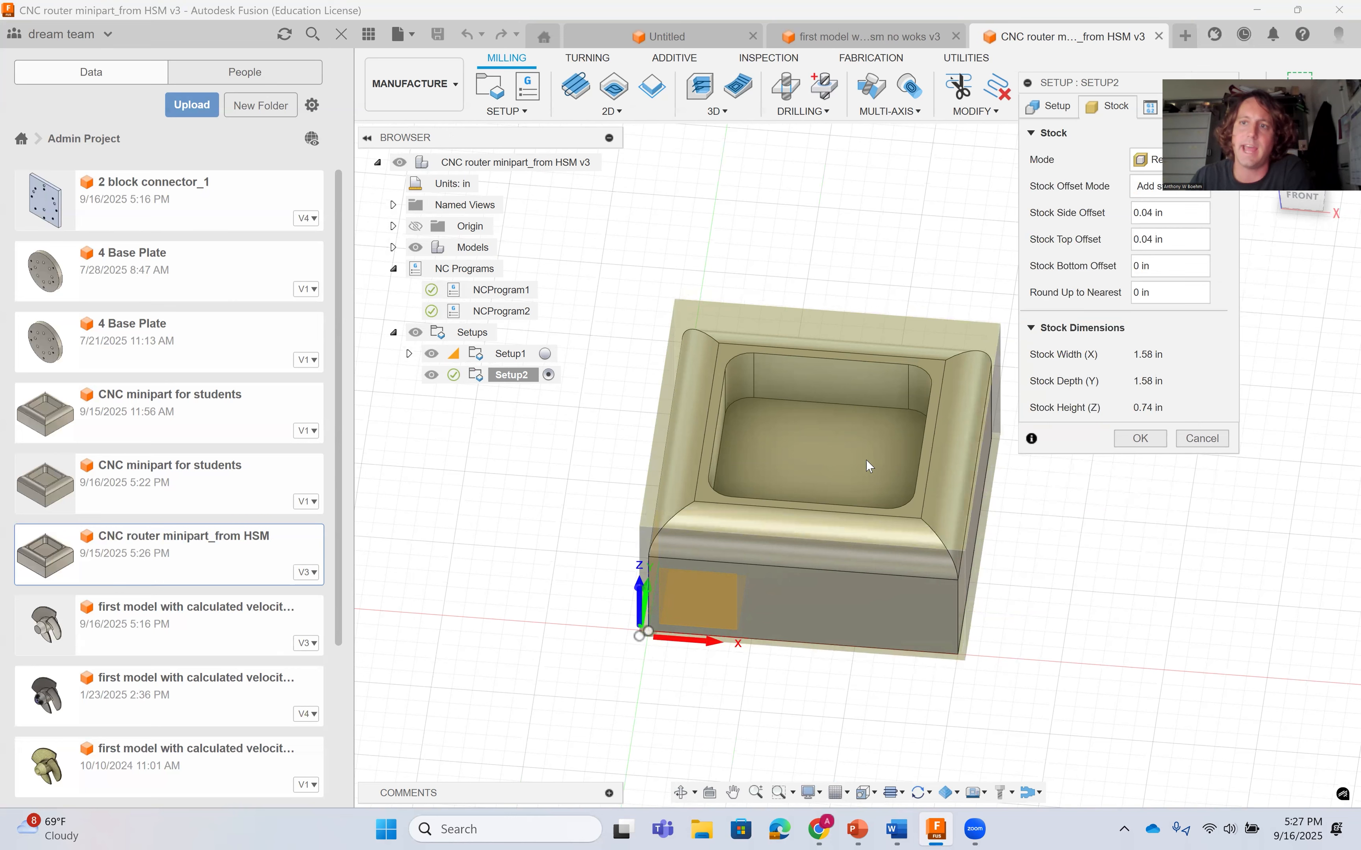
# Review the setup's stock offsets, post-process settings and work coordinate settings, and accept the setup.
pyautogui.click(1171, 212)
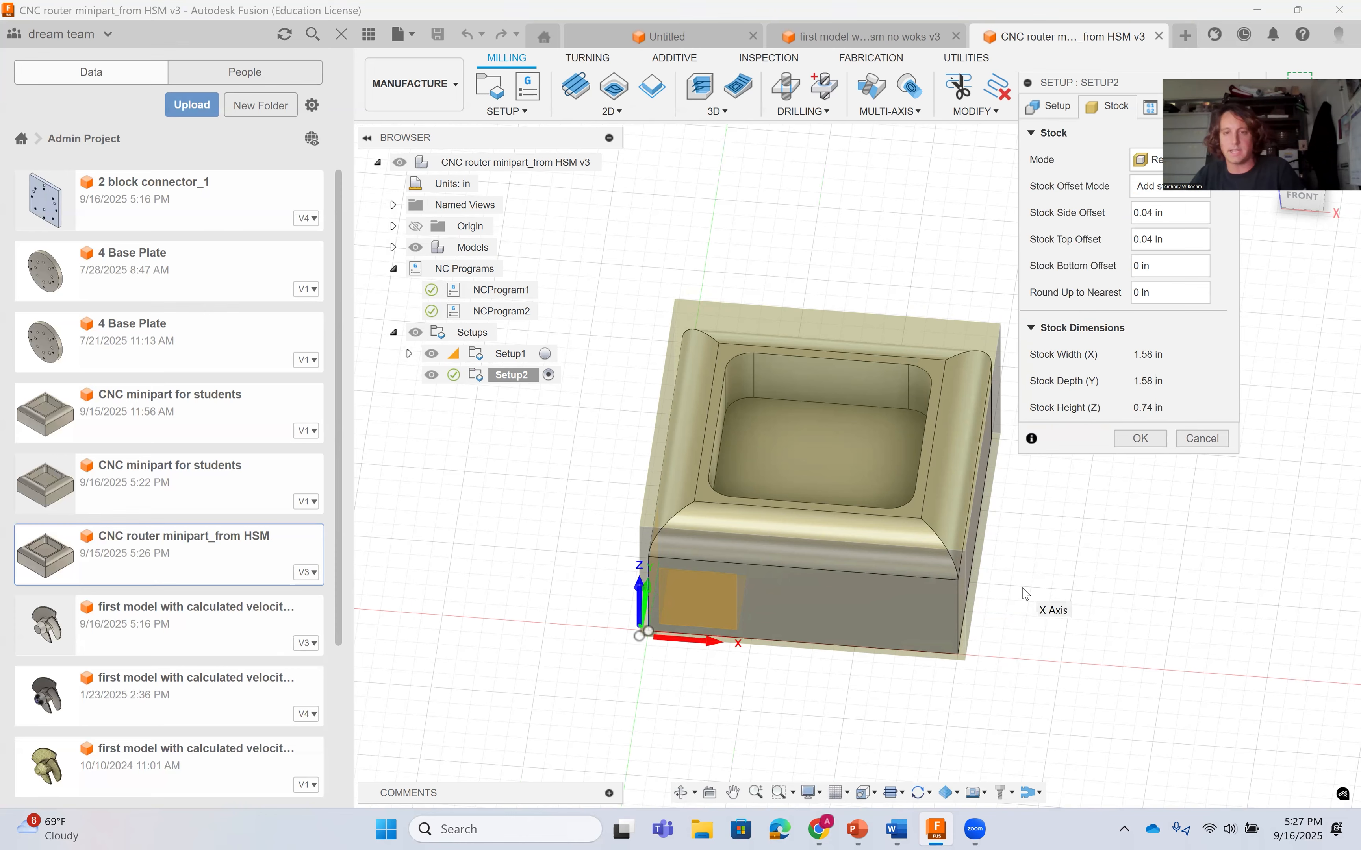
pyautogui.keyDown('shift'); pyautogui.moveTo(1025, 602); pyautogui.dragTo(1023, 522, button='middle'); pyautogui.keyUp('shift')
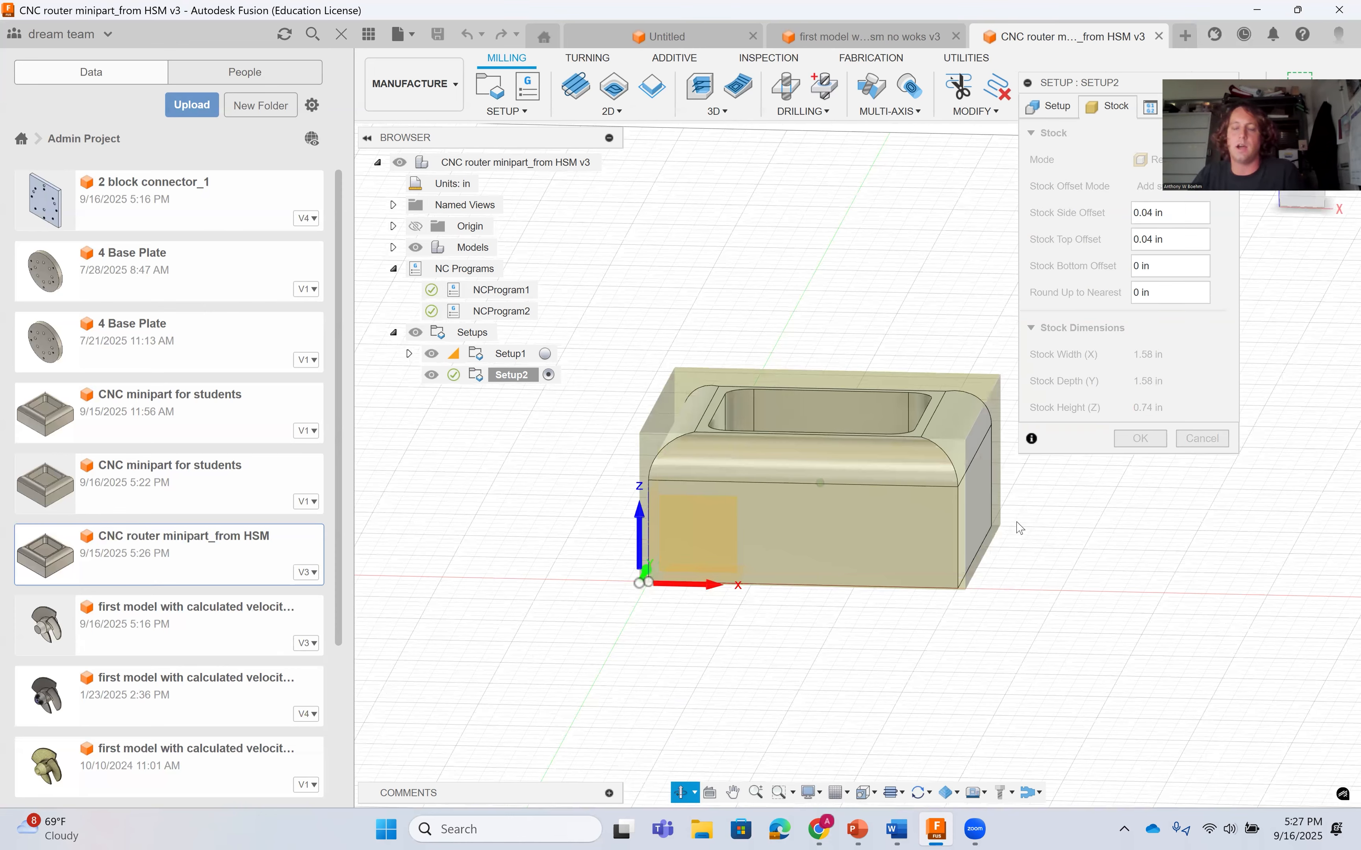
pyautogui.keyDown('shift'); pyautogui.moveTo(1017, 545); pyautogui.dragTo(1017, 523, button='middle'); pyautogui.keyUp('shift')
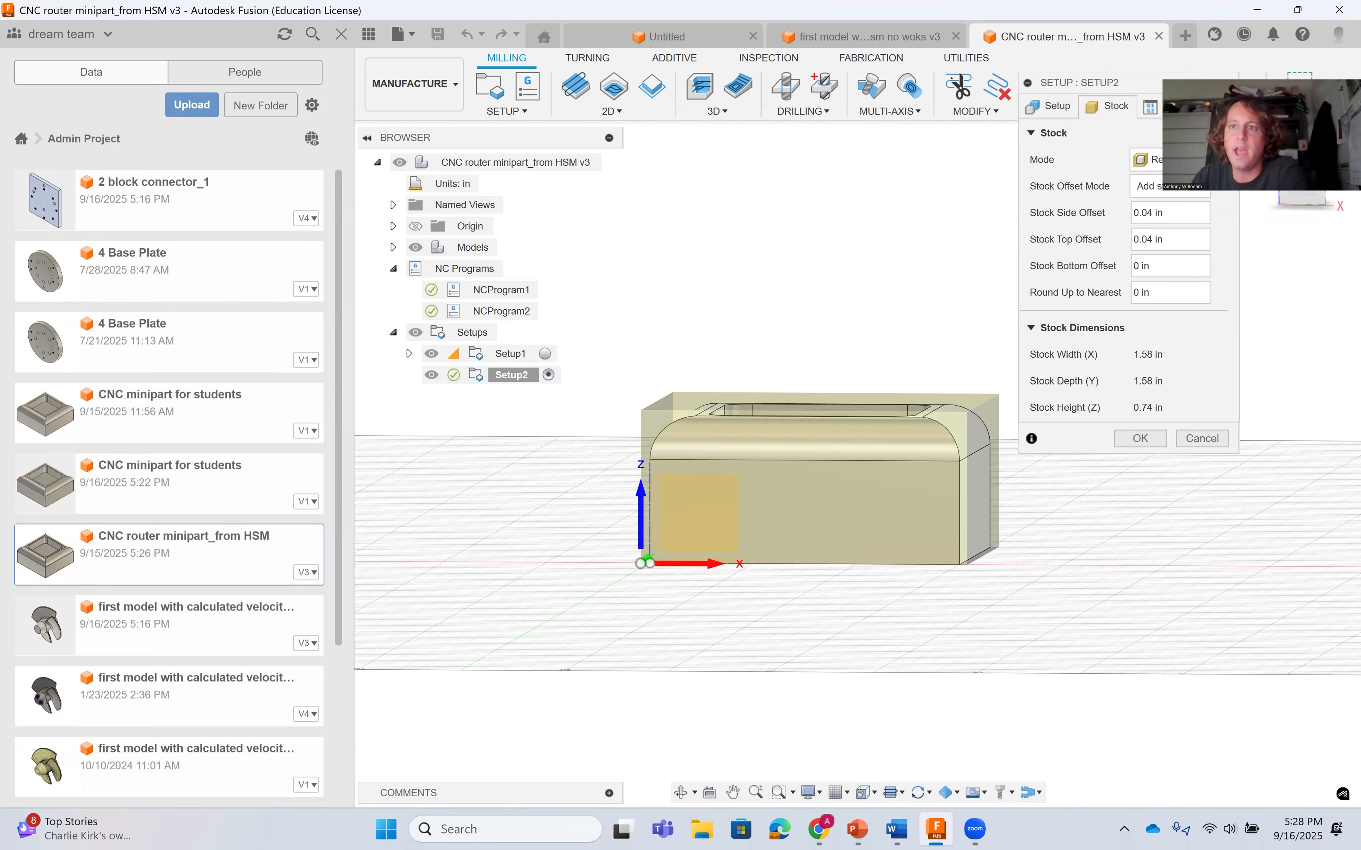
pyautogui.click(1151, 107)
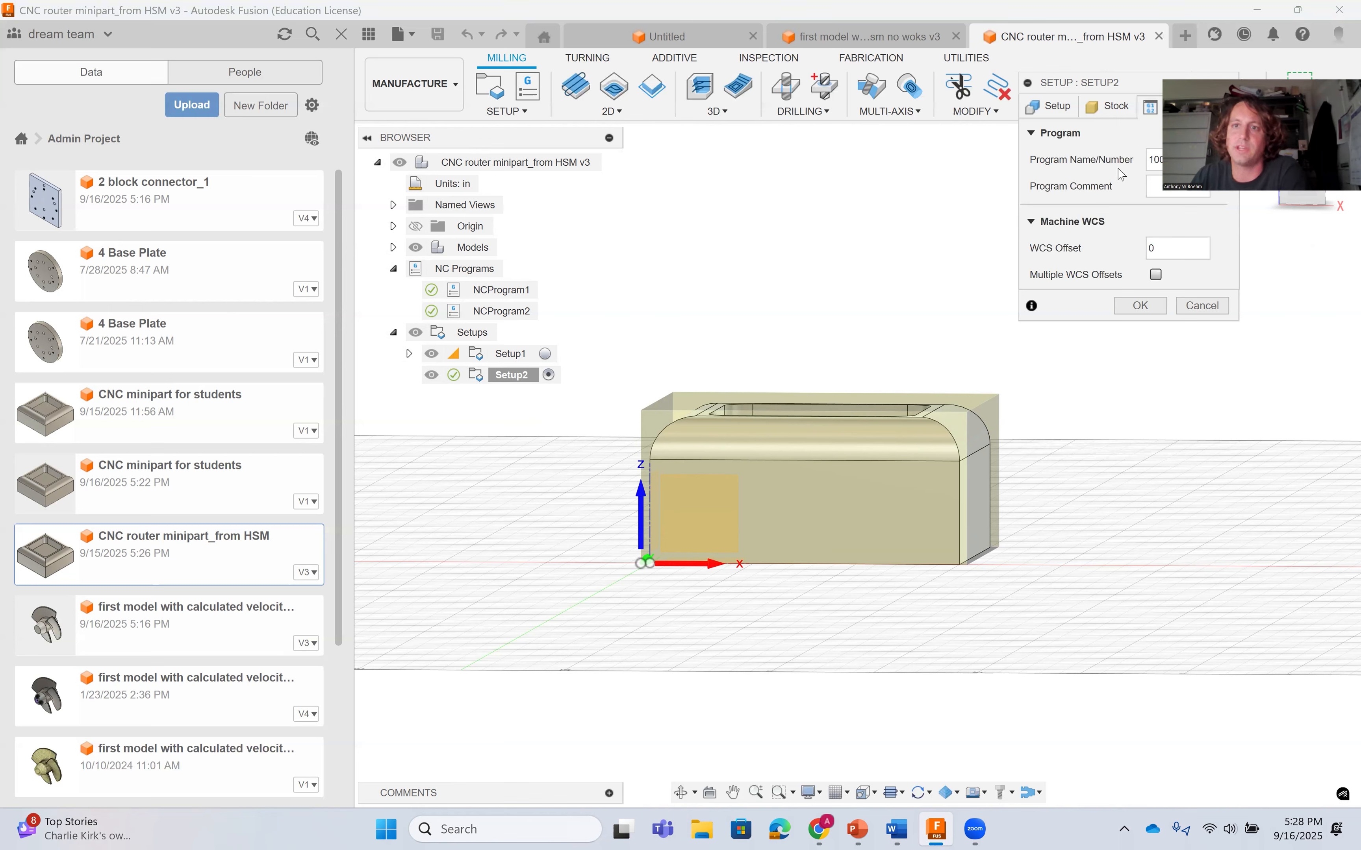
pyautogui.click(1051, 108)
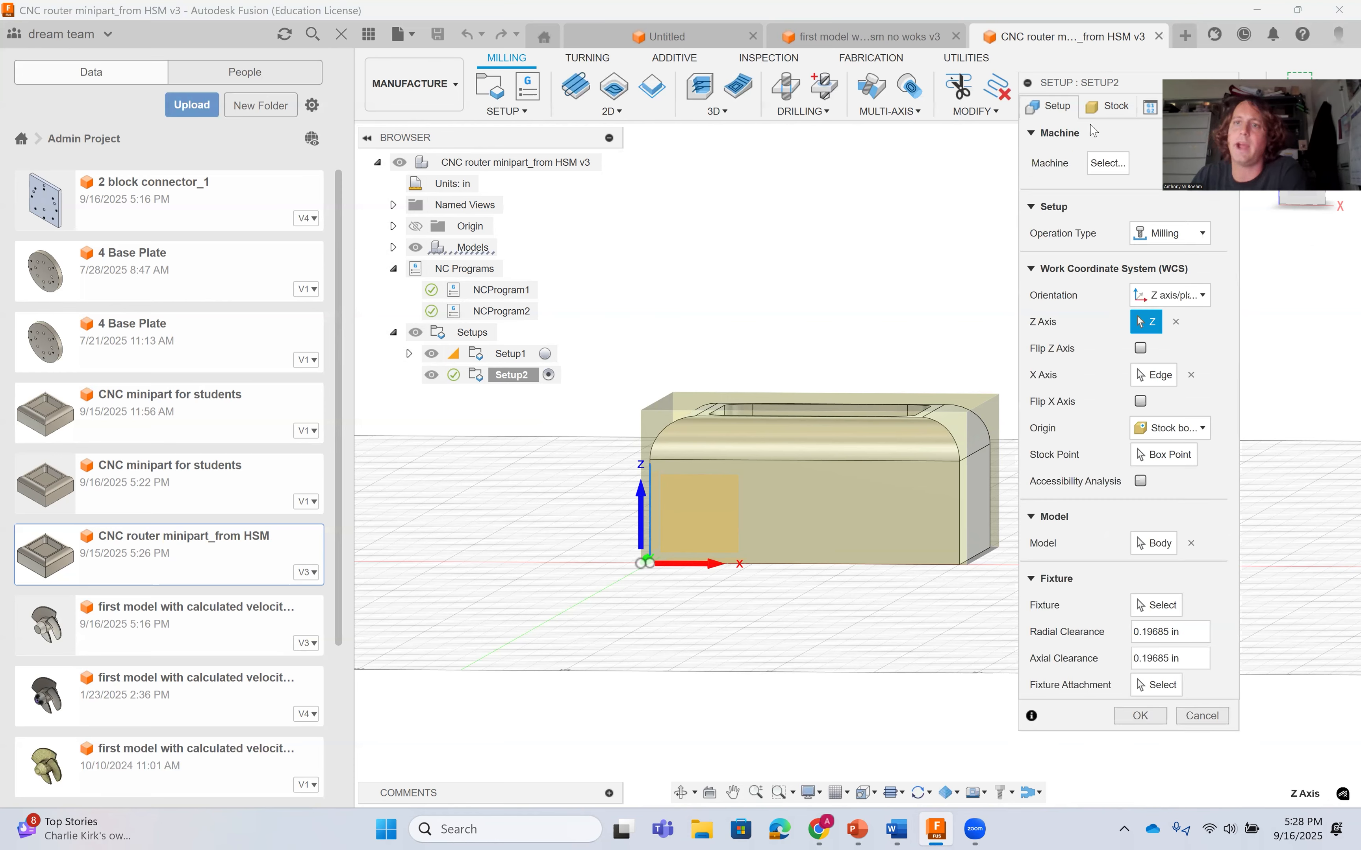
pyautogui.click(1113, 108)
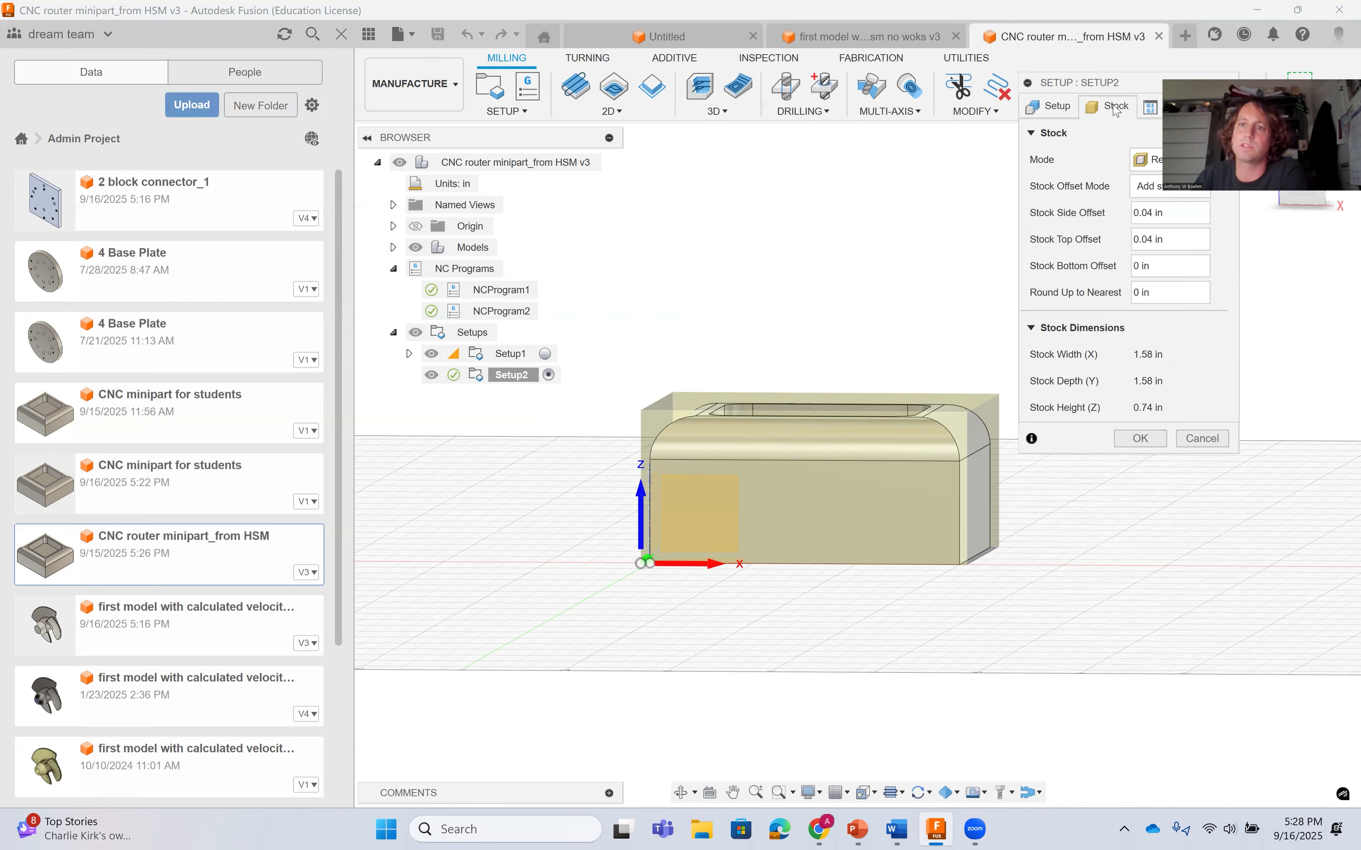
pyautogui.click(1049, 110)
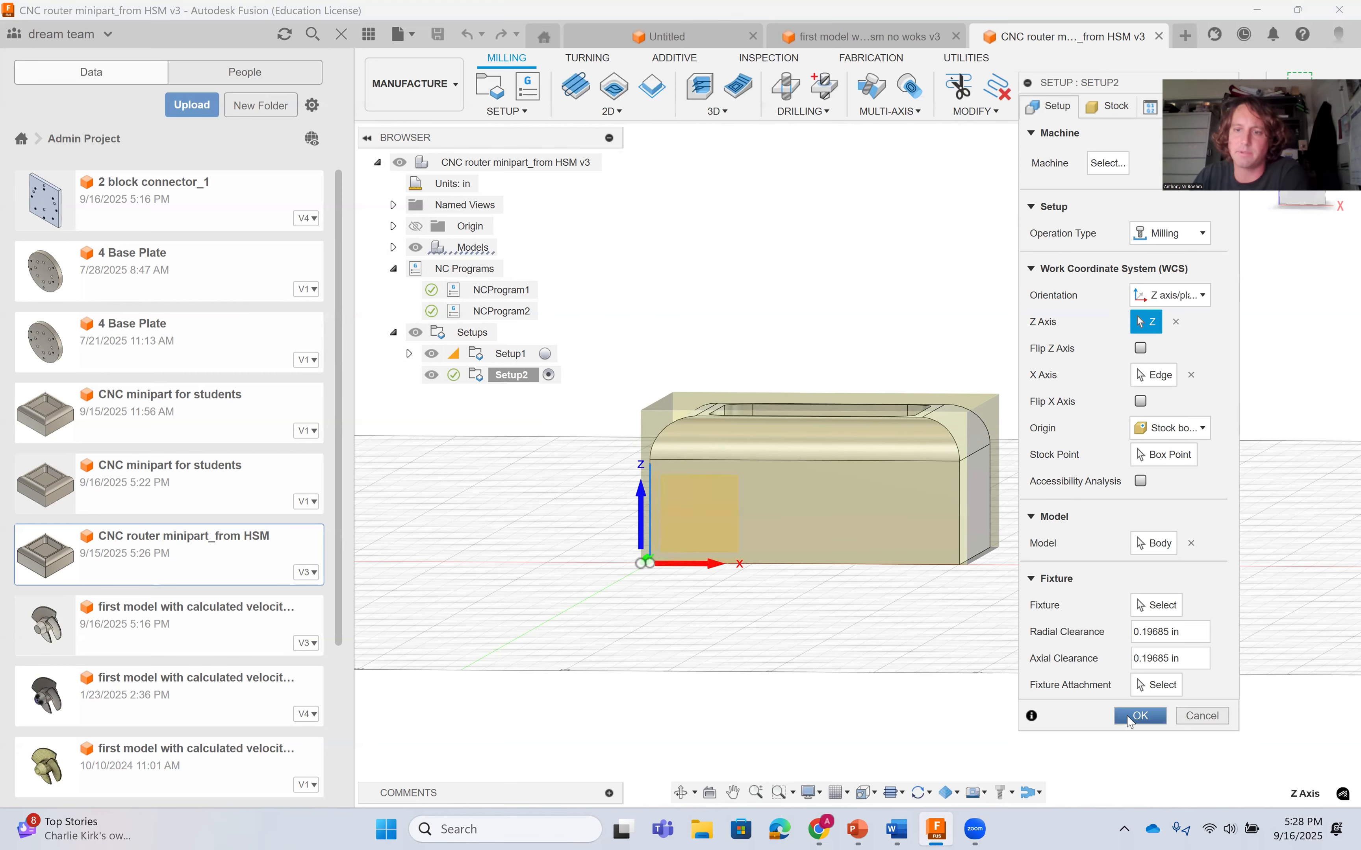
pyautogui.click(1141, 716)
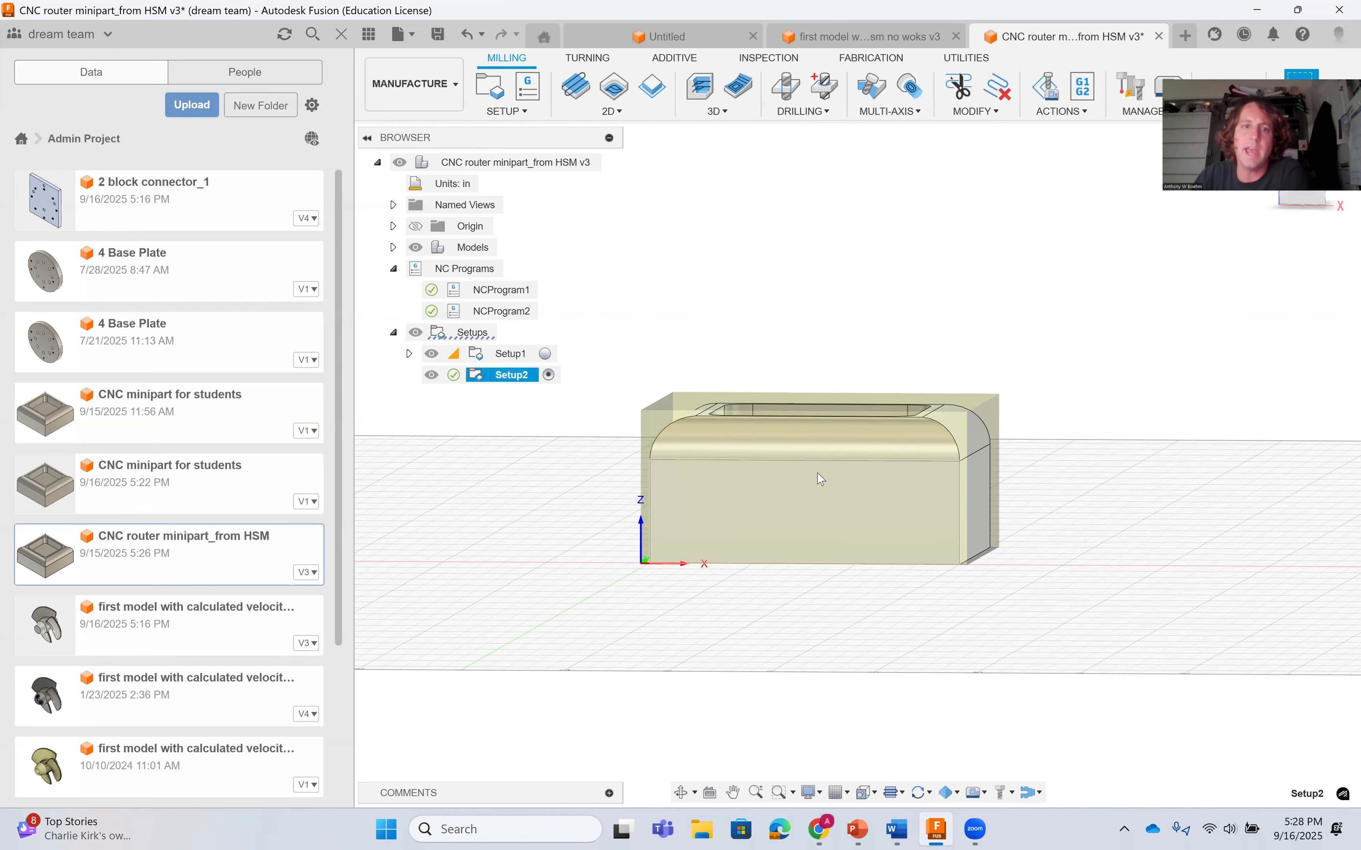
# Create a 3D Pocket Clearing operation in Setup2.
pyautogui.moveTo(912, 396); pyautogui.dragTo(909, 467, button='middle')
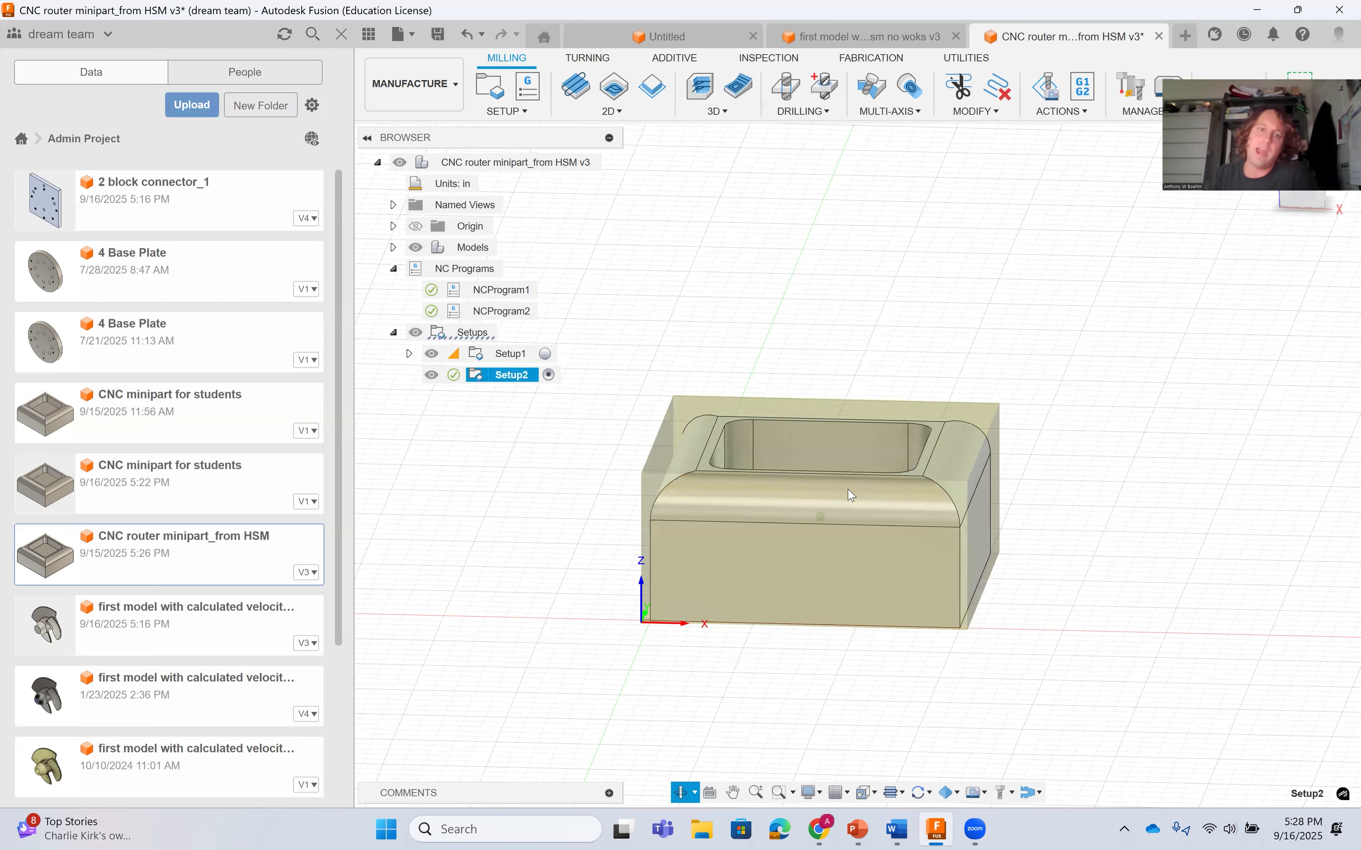
pyautogui.keyDown('shift'); pyautogui.moveTo(847, 489); pyautogui.dragTo(847, 489, button='middle'); pyautogui.keyUp('shift')
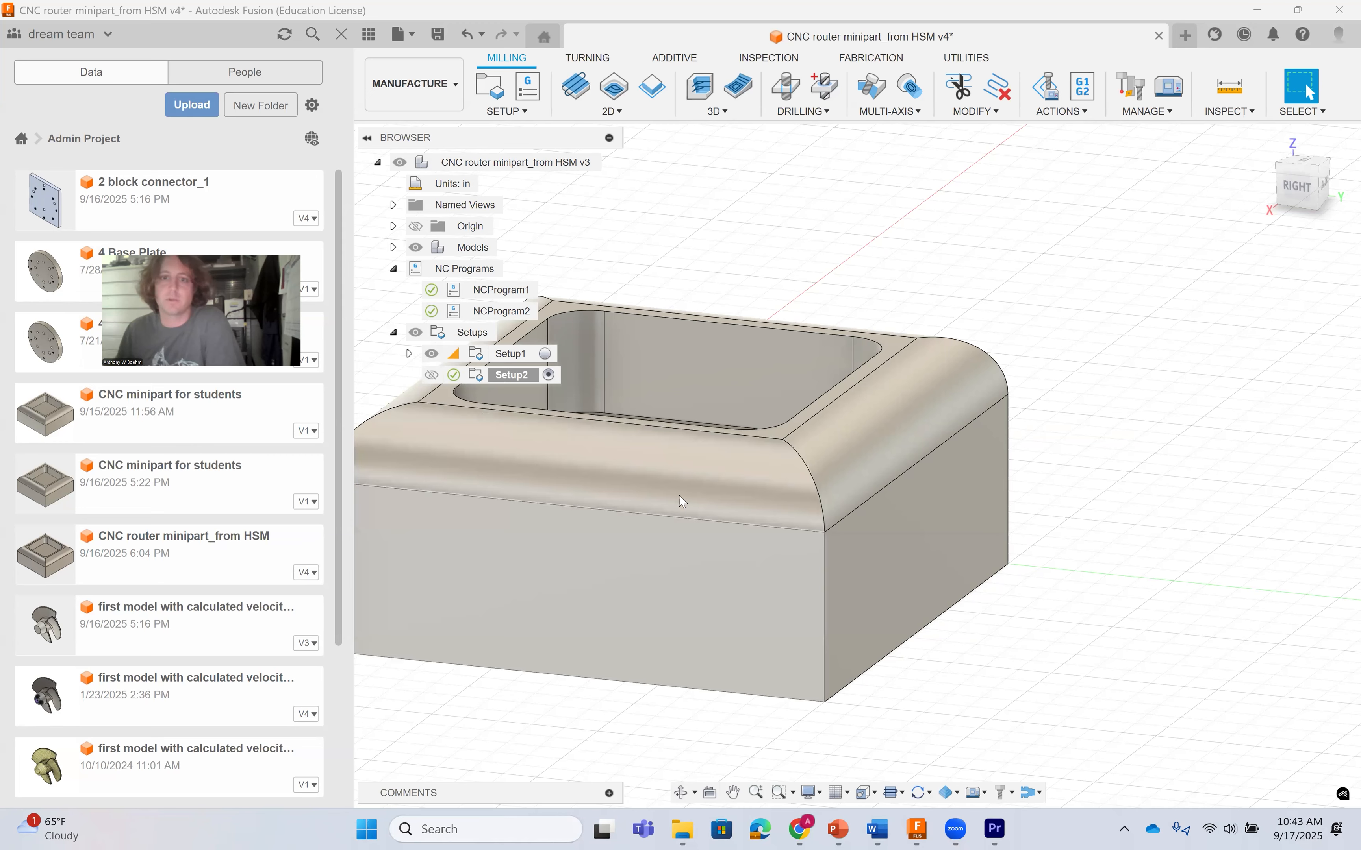
pyautogui.keyDown('shift'); pyautogui.moveTo(809, 455); pyautogui.dragTo(956, 515, button='middle'); pyautogui.keyUp('shift')
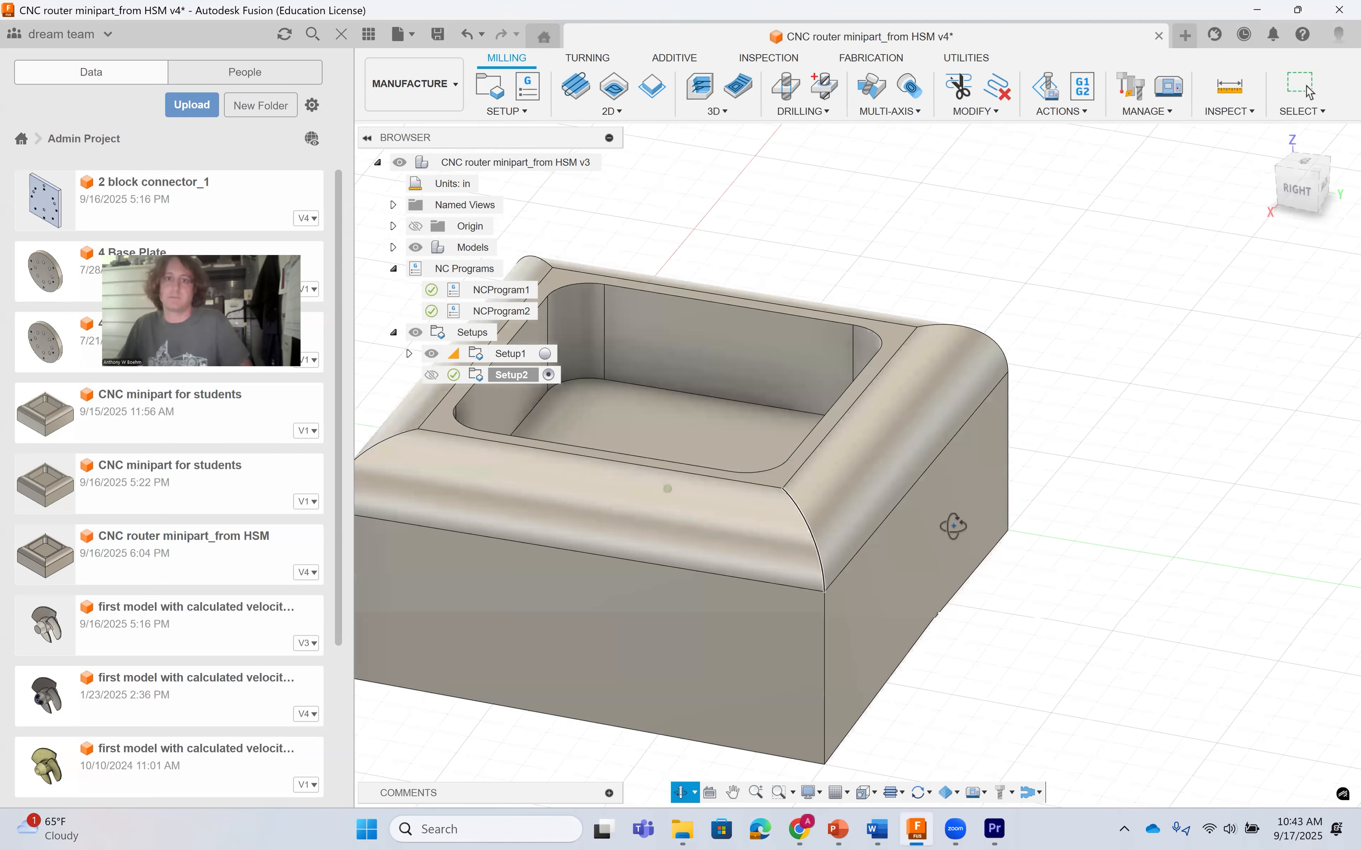
pyautogui.keyDown('shift'); pyautogui.moveTo(690, 446); pyautogui.dragTo(748, 465, button='middle'); pyautogui.keyUp('shift')
pyautogui.scroll(-3, 690, 460)
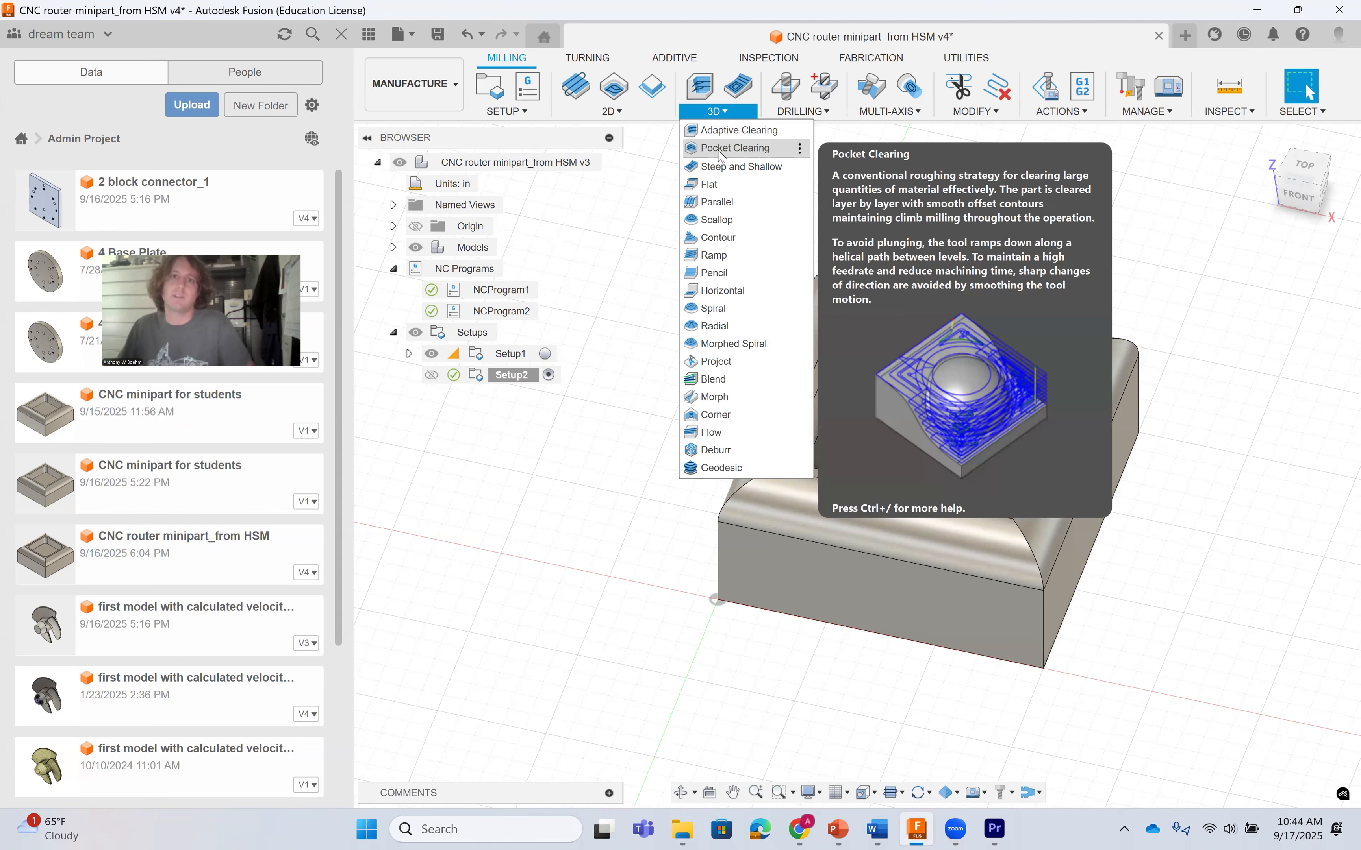
pyautogui.click(722, 149)
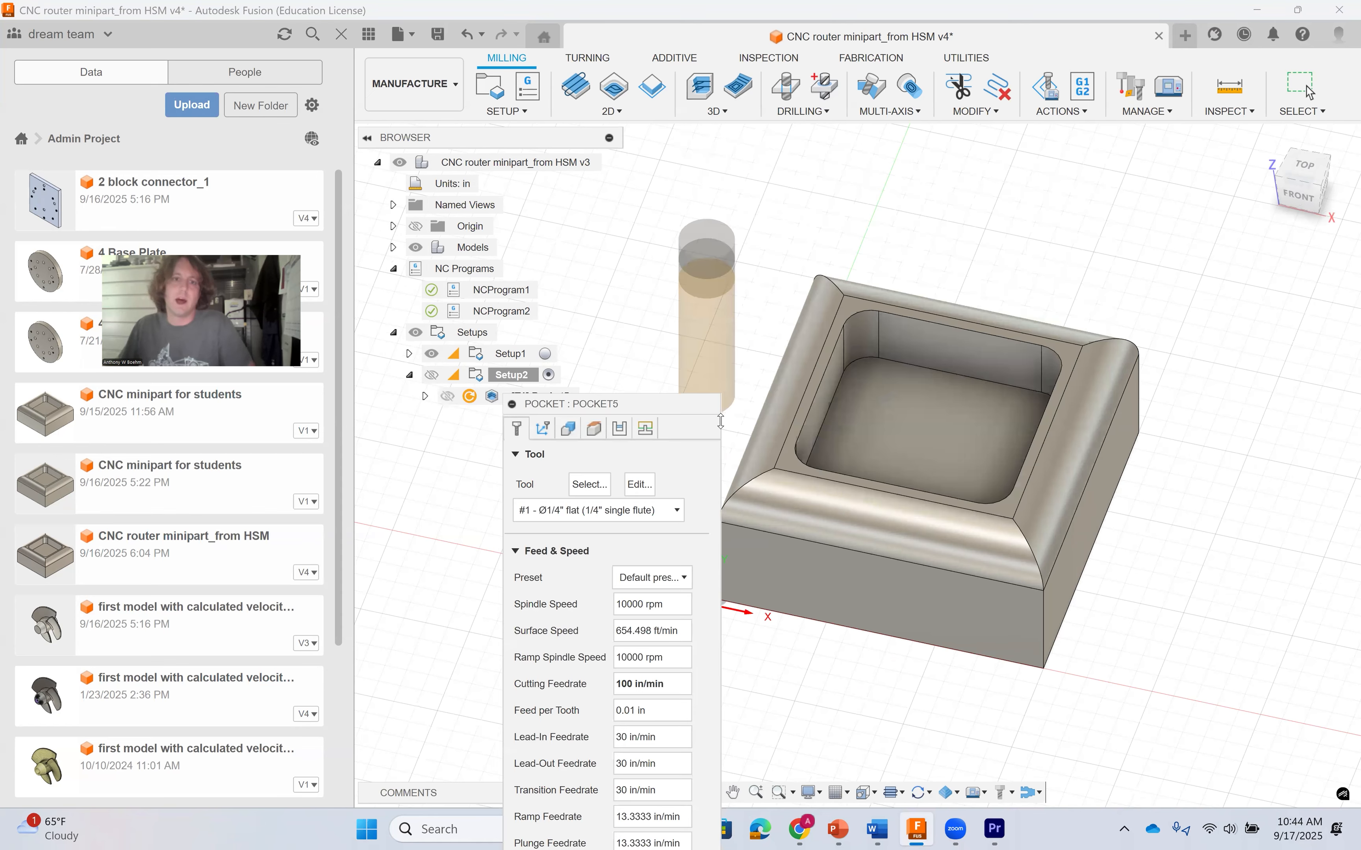
pyautogui.moveTo(634, 408); pyautogui.dragTo(1138, 163)
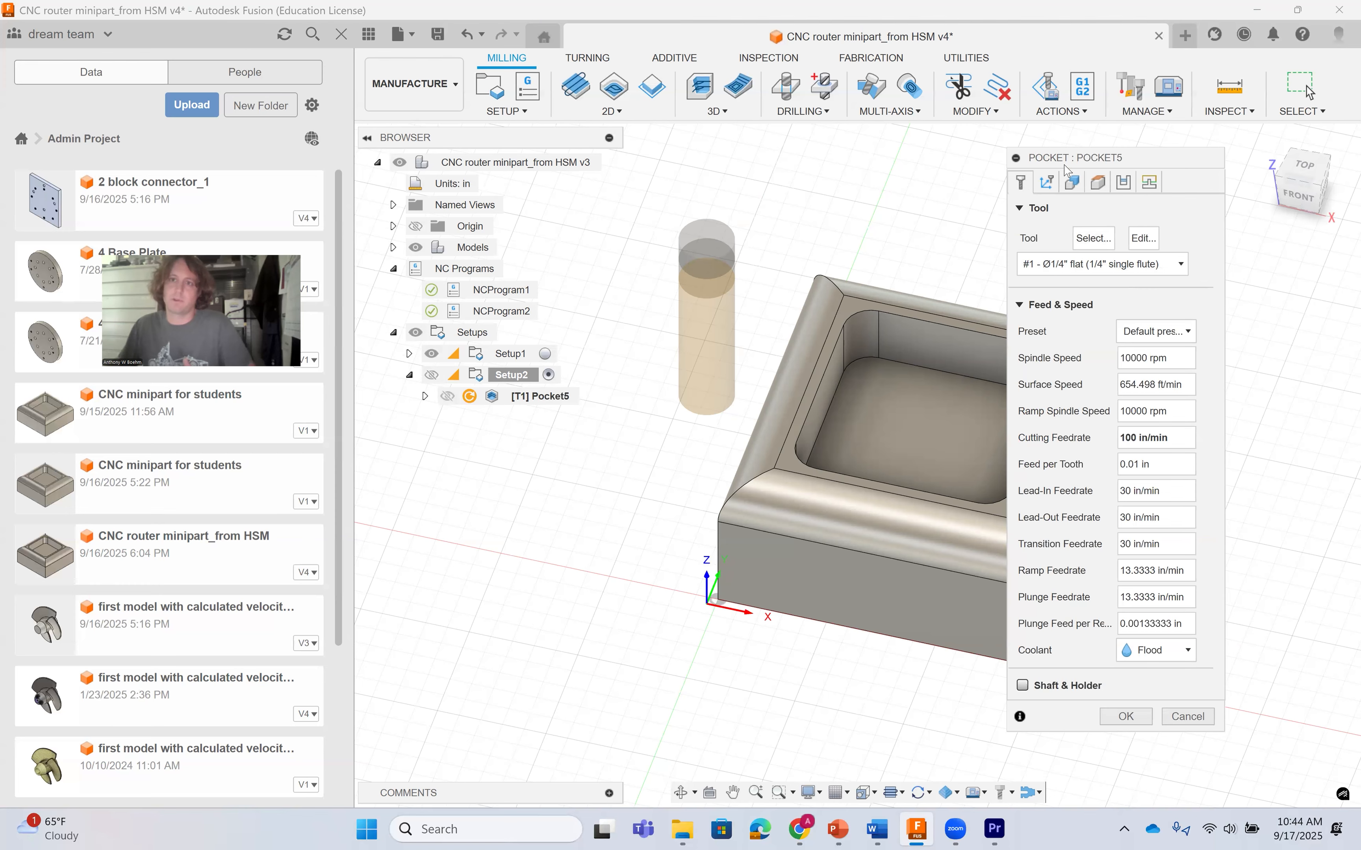
pyautogui.moveTo(1061, 163); pyautogui.dragTo(1000, 126)
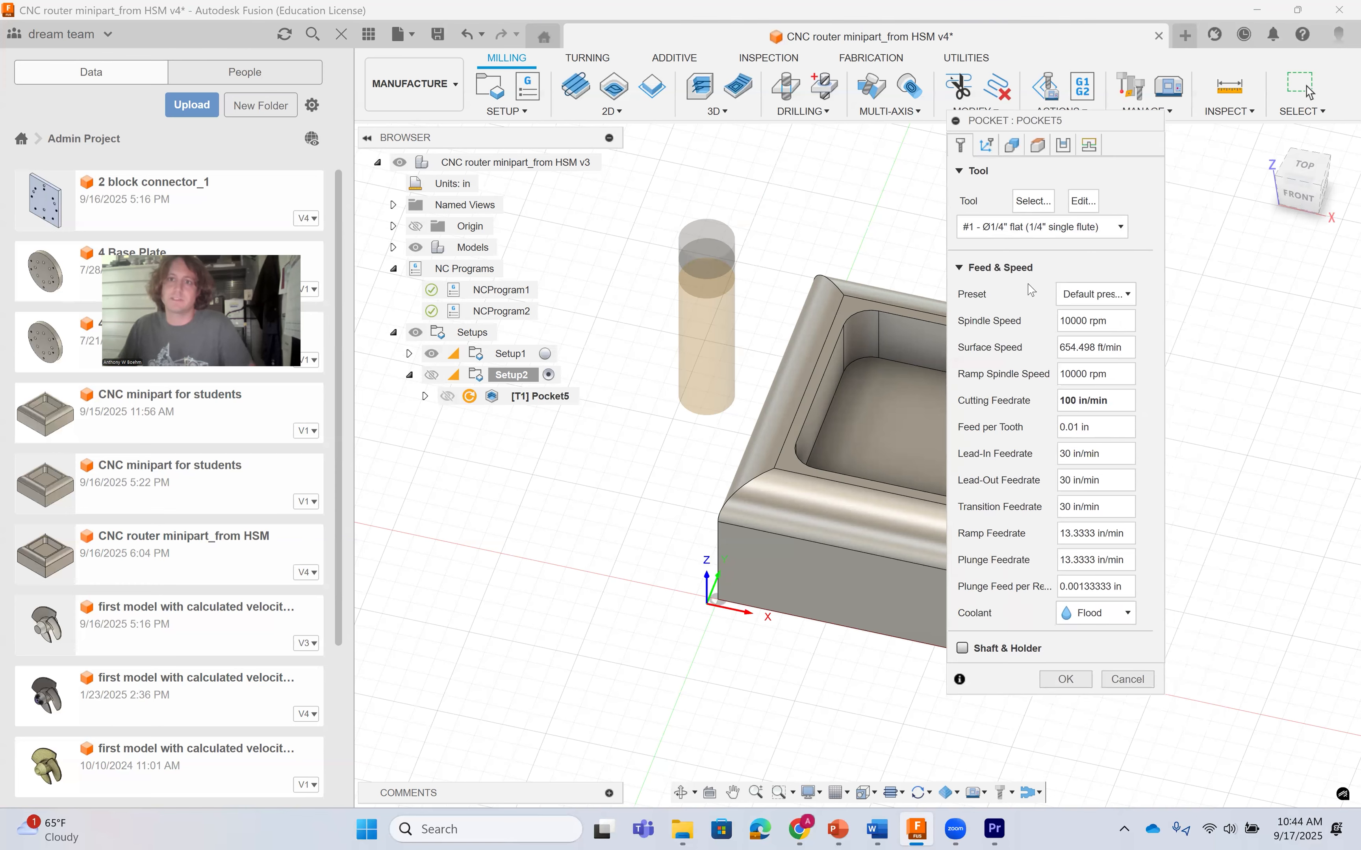
# Open the tool selection for the pocket and review the 1/4" single flute end mill's cutter, shaft, holder, cutting data and post-processor settings.
pyautogui.click(1037, 226)
pyautogui.click(1036, 226)
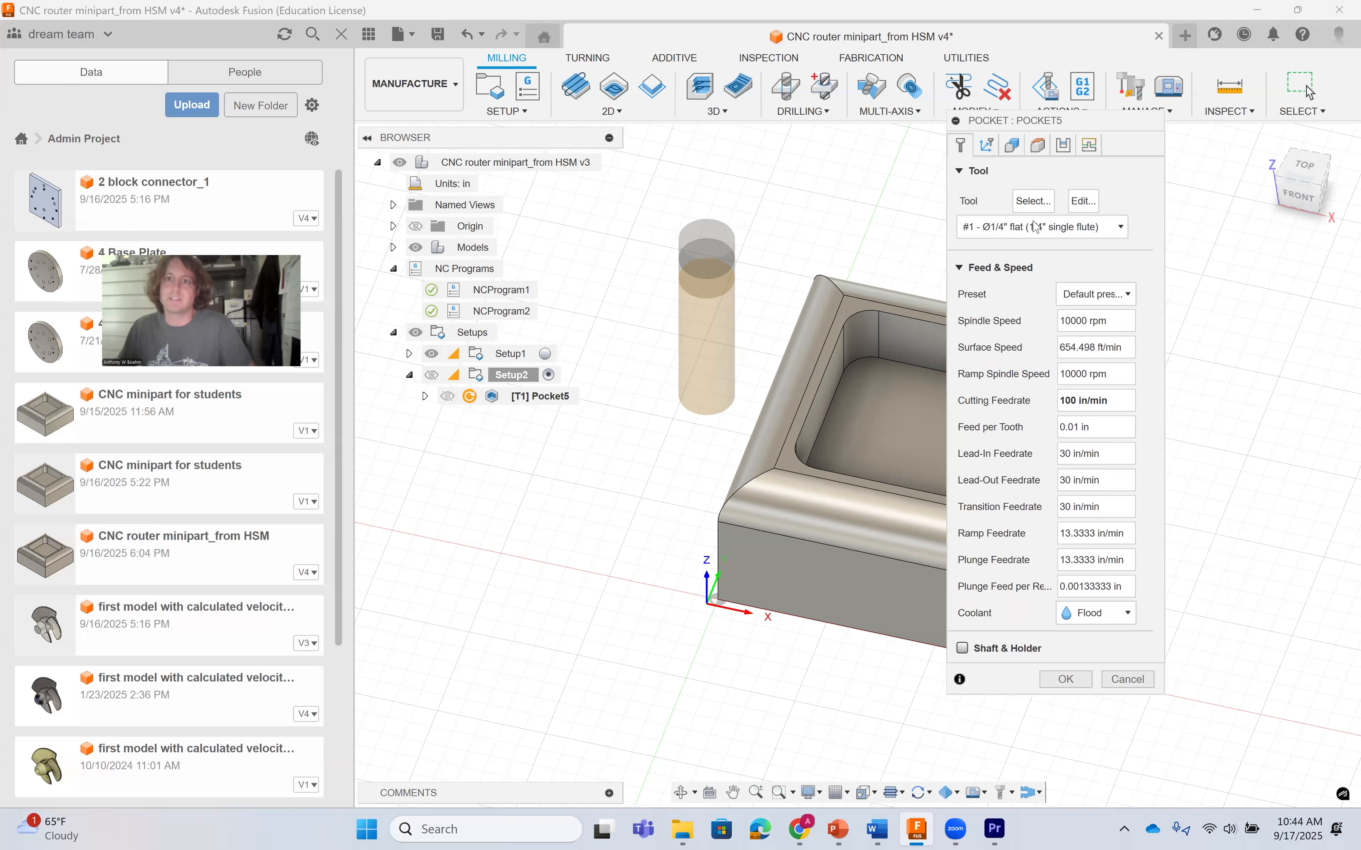
pyautogui.click(1040, 201)
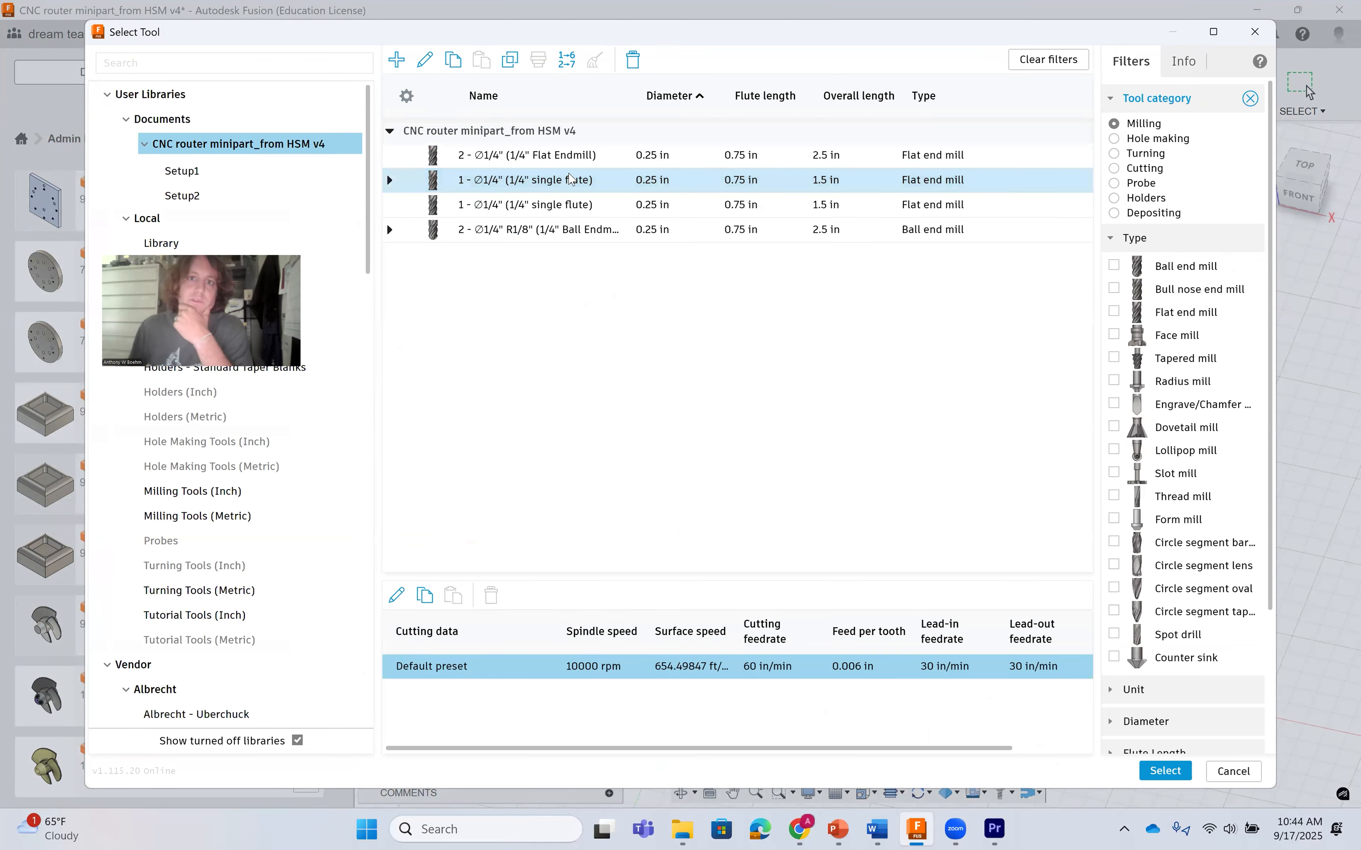
pyautogui.rightClick(570, 179)
pyautogui.click(616, 187)
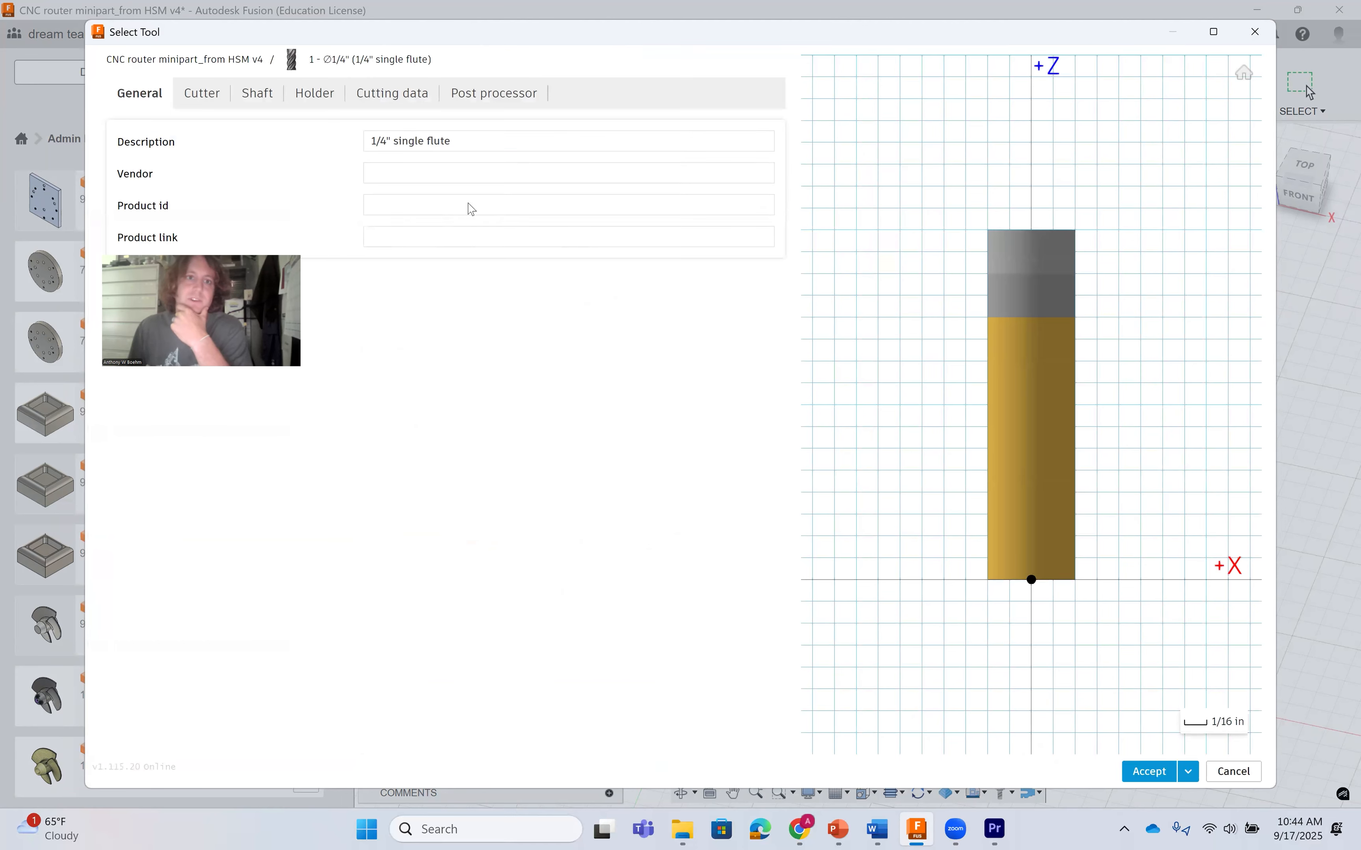
pyautogui.click(200, 101)
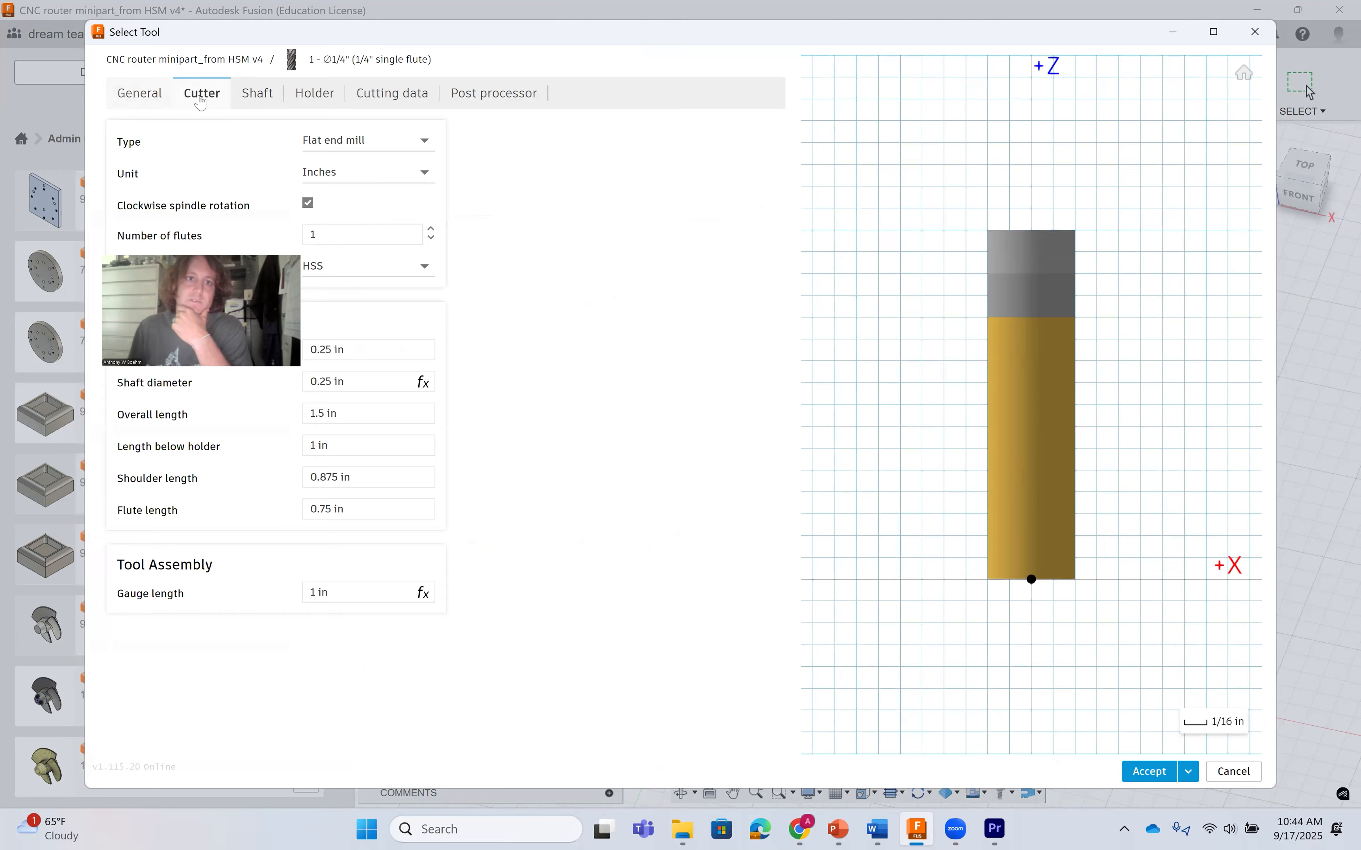
pyautogui.click(316, 233)
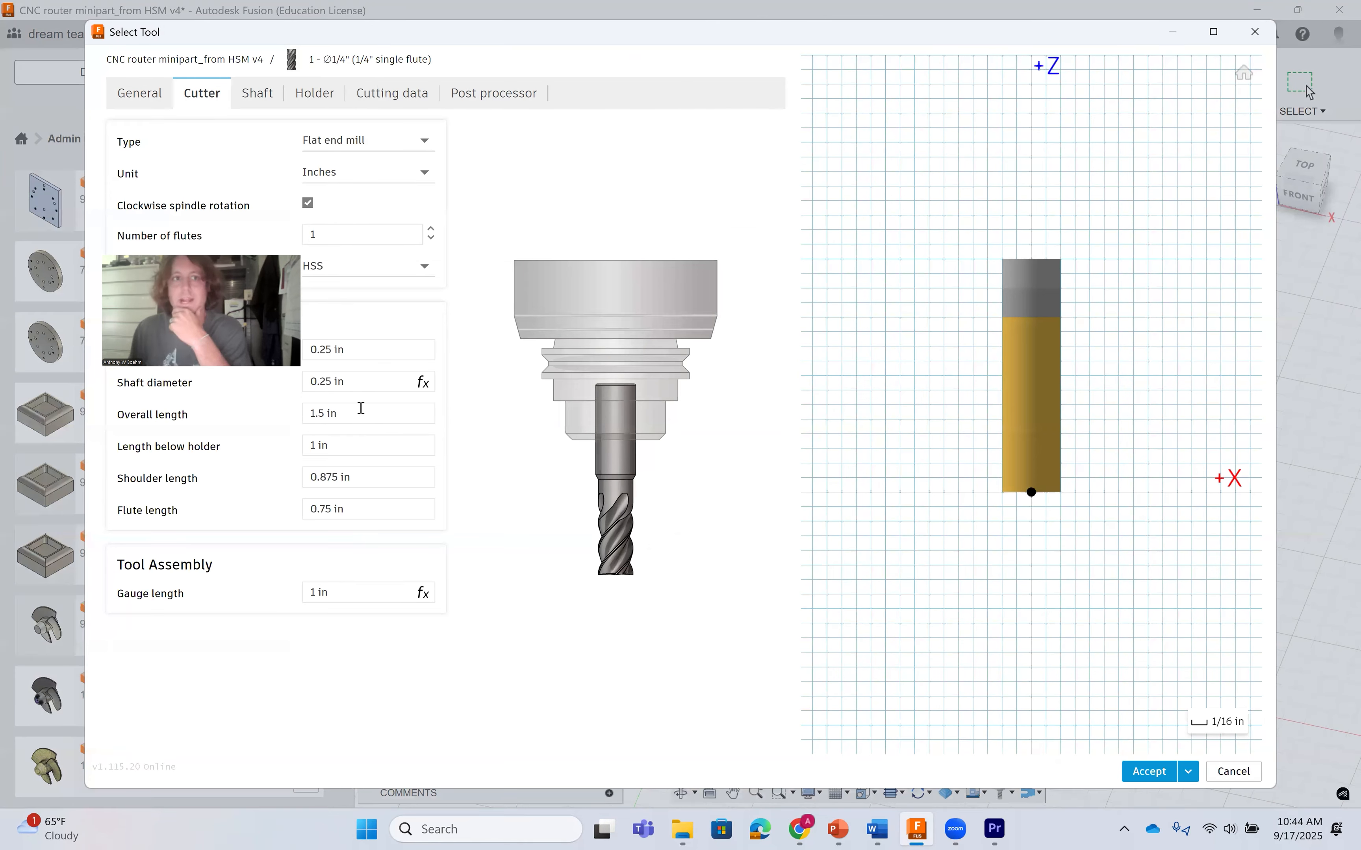
pyautogui.click(257, 93)
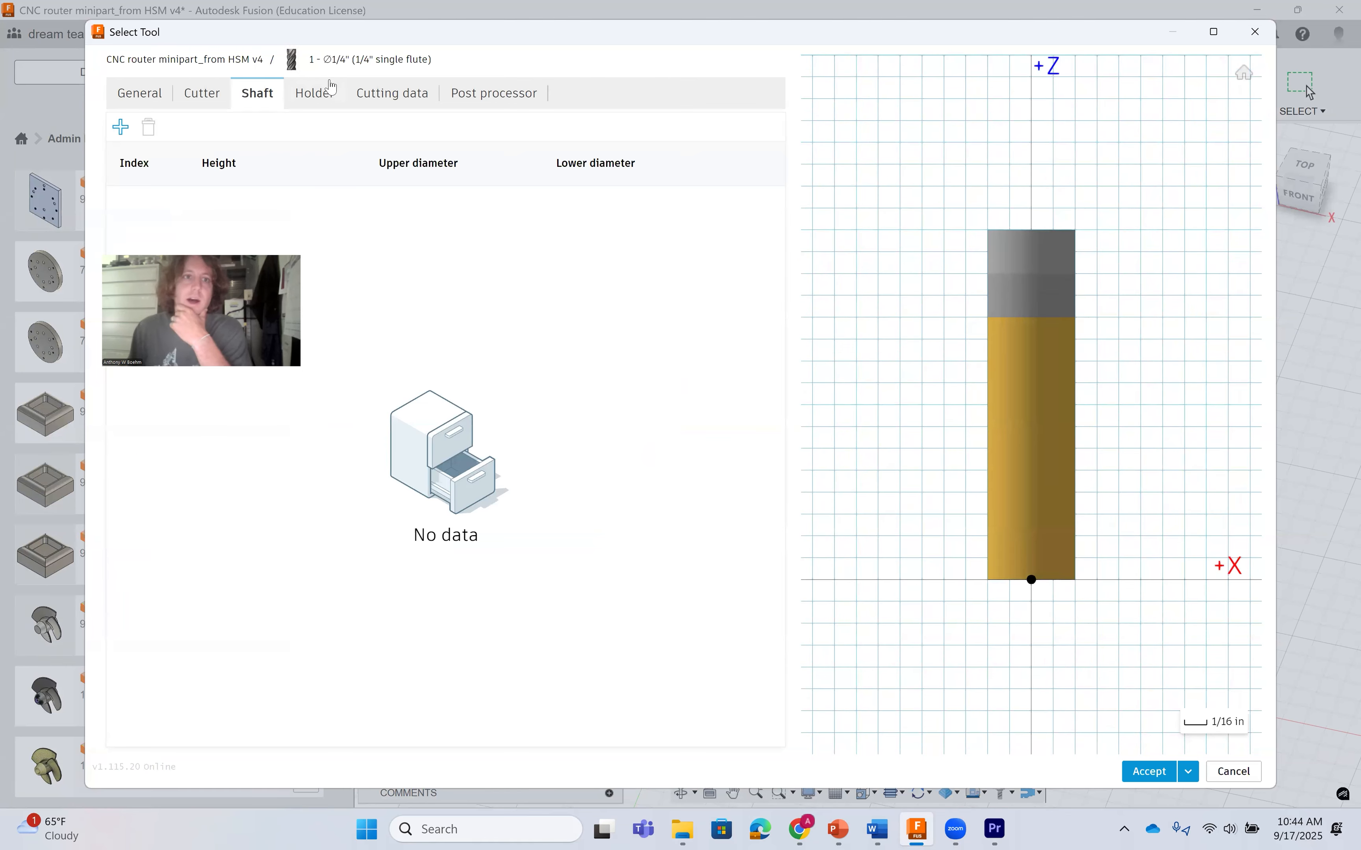
pyautogui.click(325, 93)
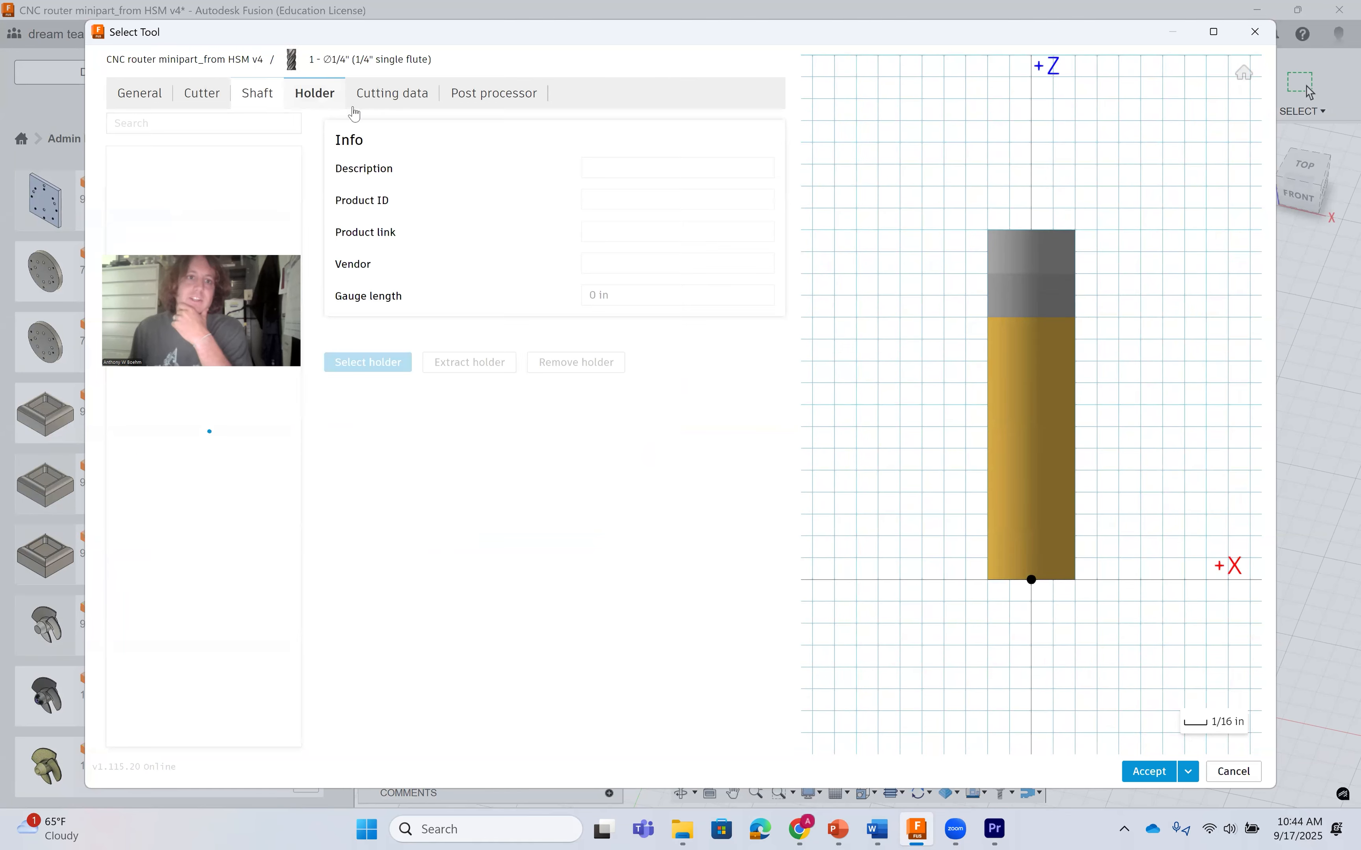
pyautogui.click(391, 95)
pyautogui.click(477, 106)
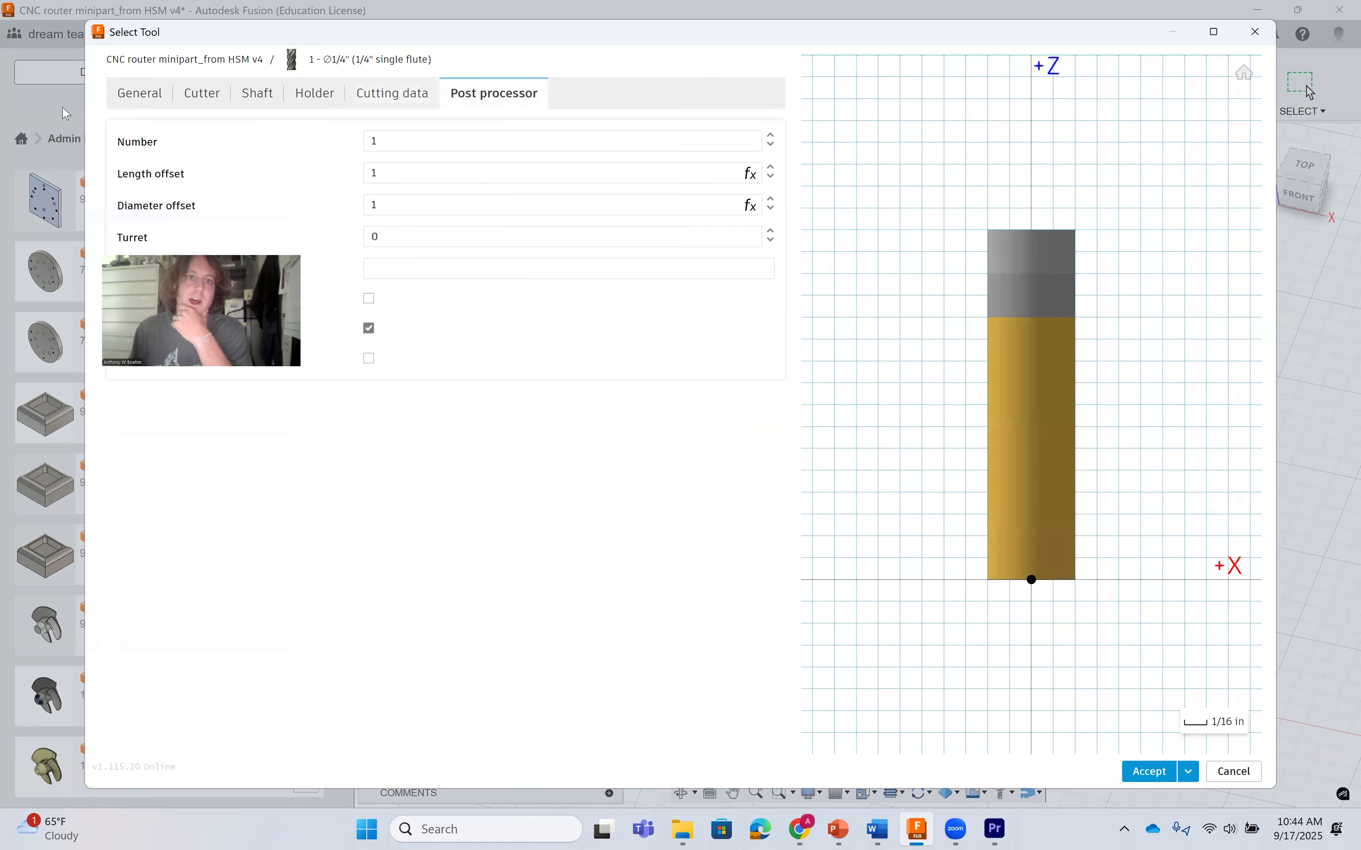
pyautogui.click(1163, 774)
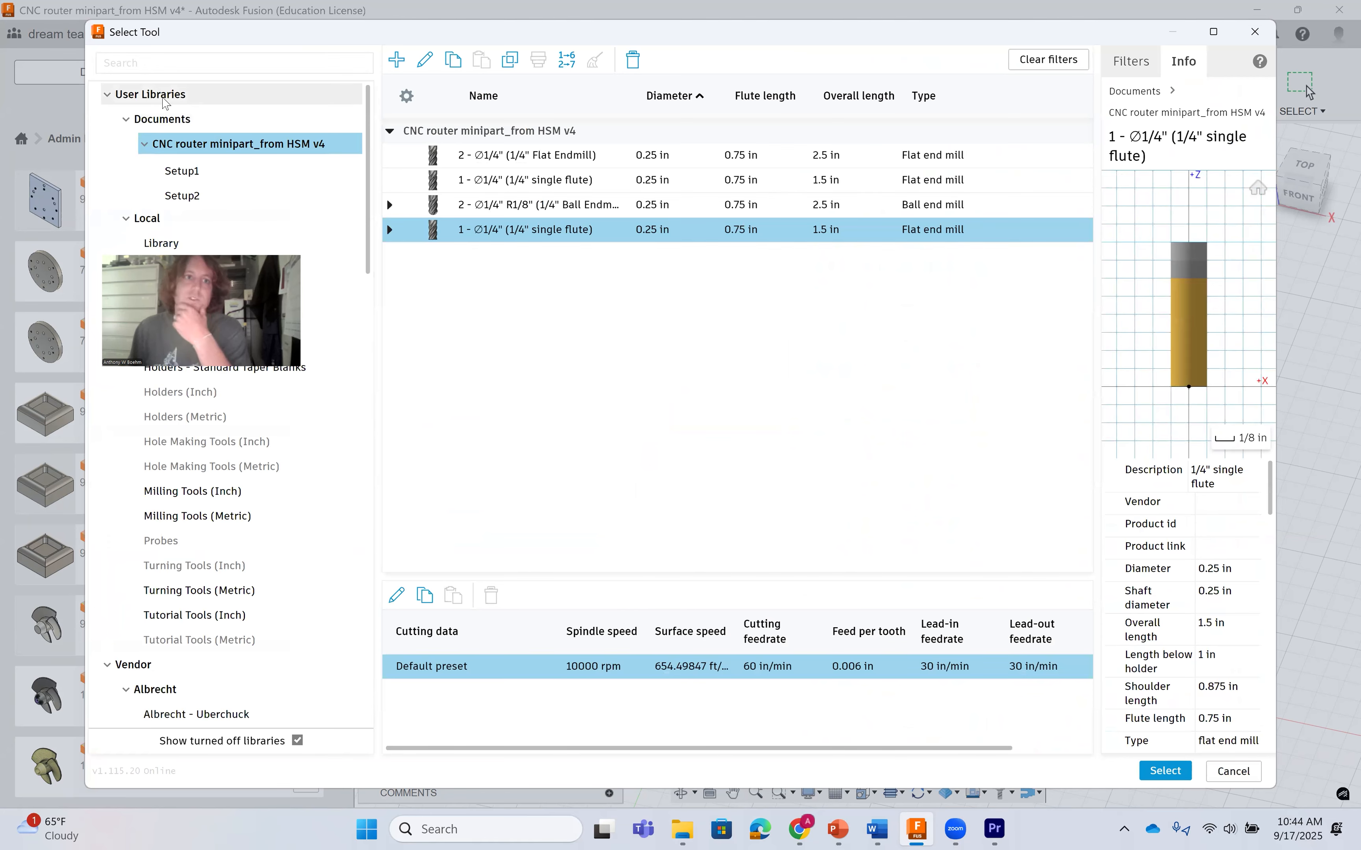
# Browse the milling tools available across all user libraries.
pyautogui.click(185, 97)
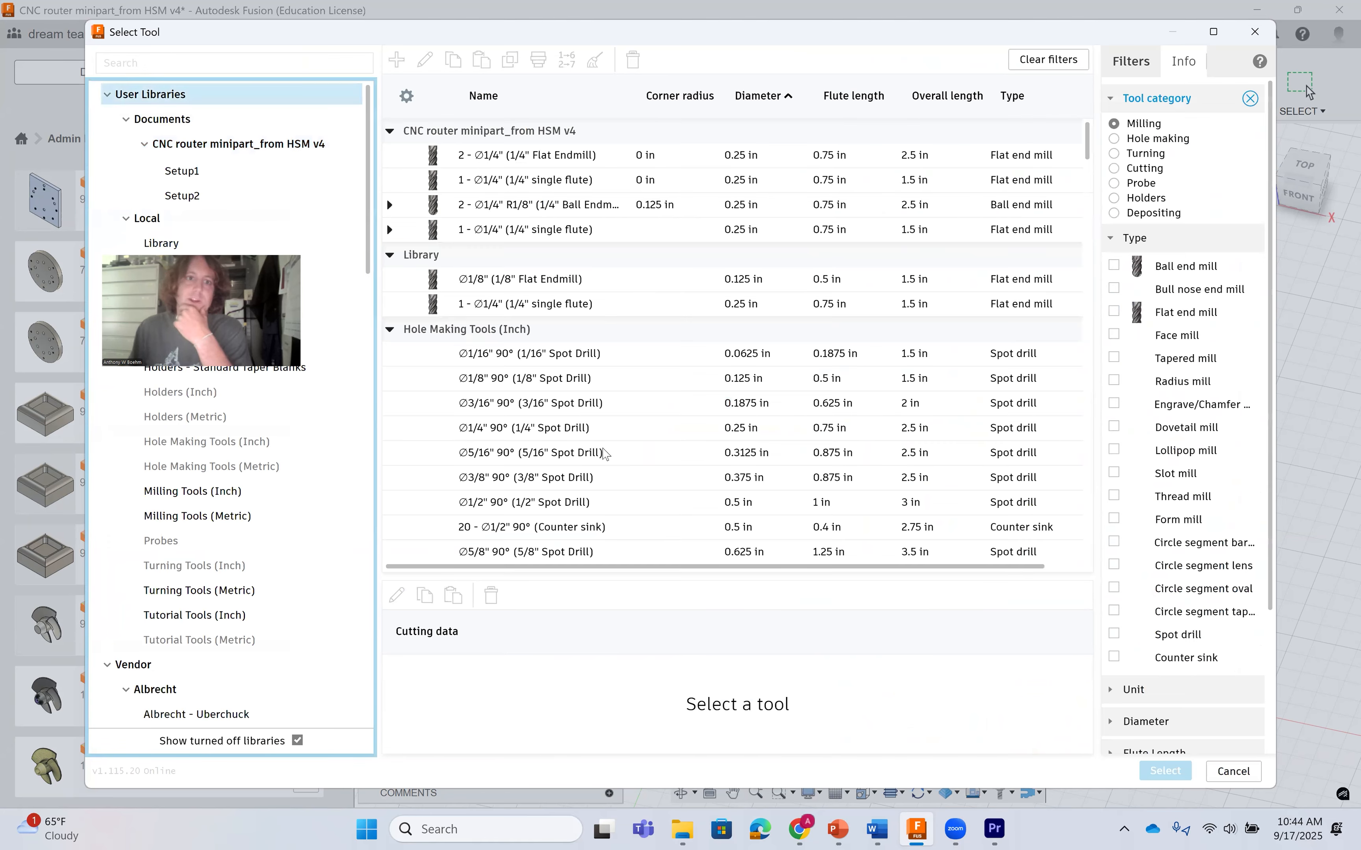
pyautogui.scroll(-10, 605, 453)
pyautogui.scroll(-8, 604, 453)
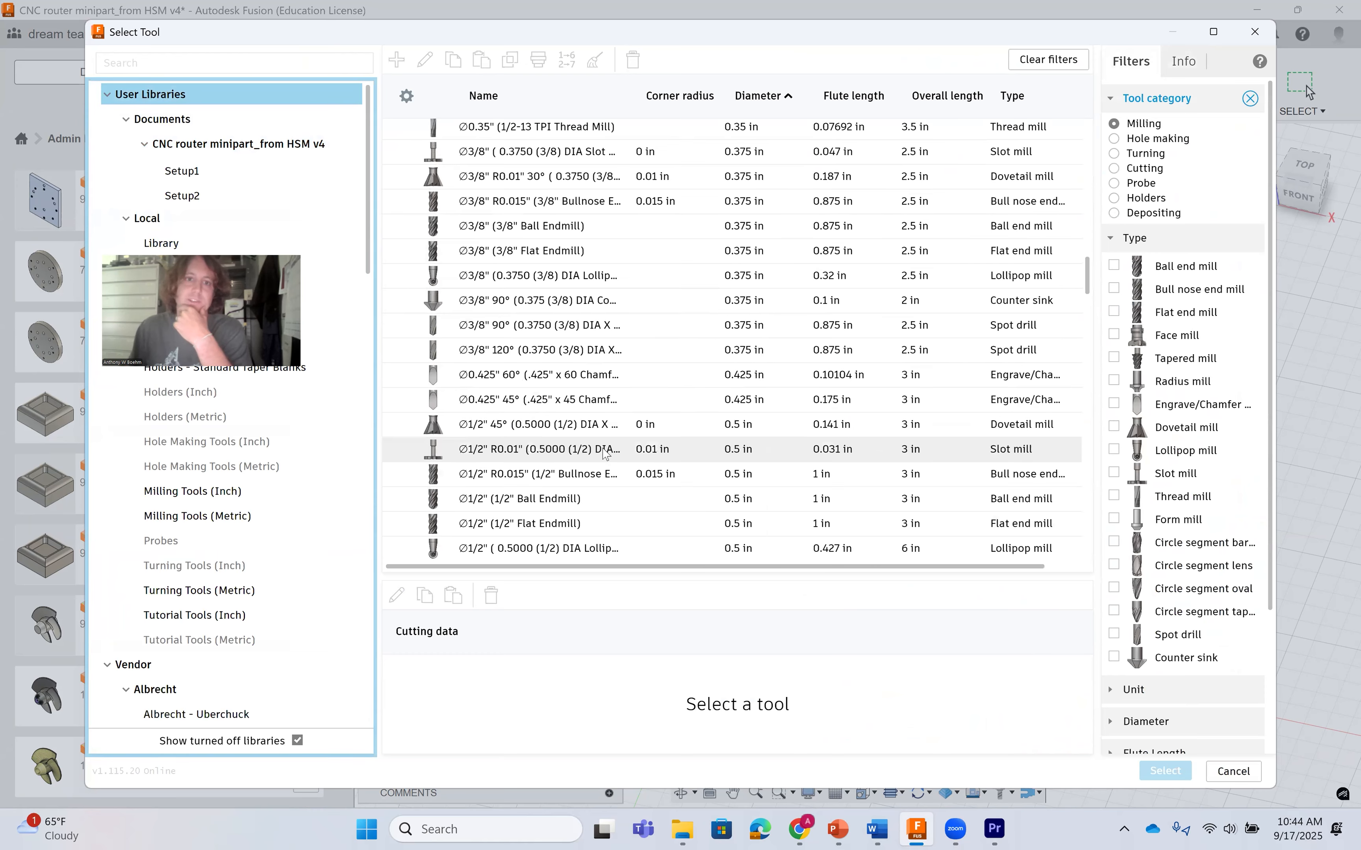
pyautogui.scroll(-4, 604, 453)
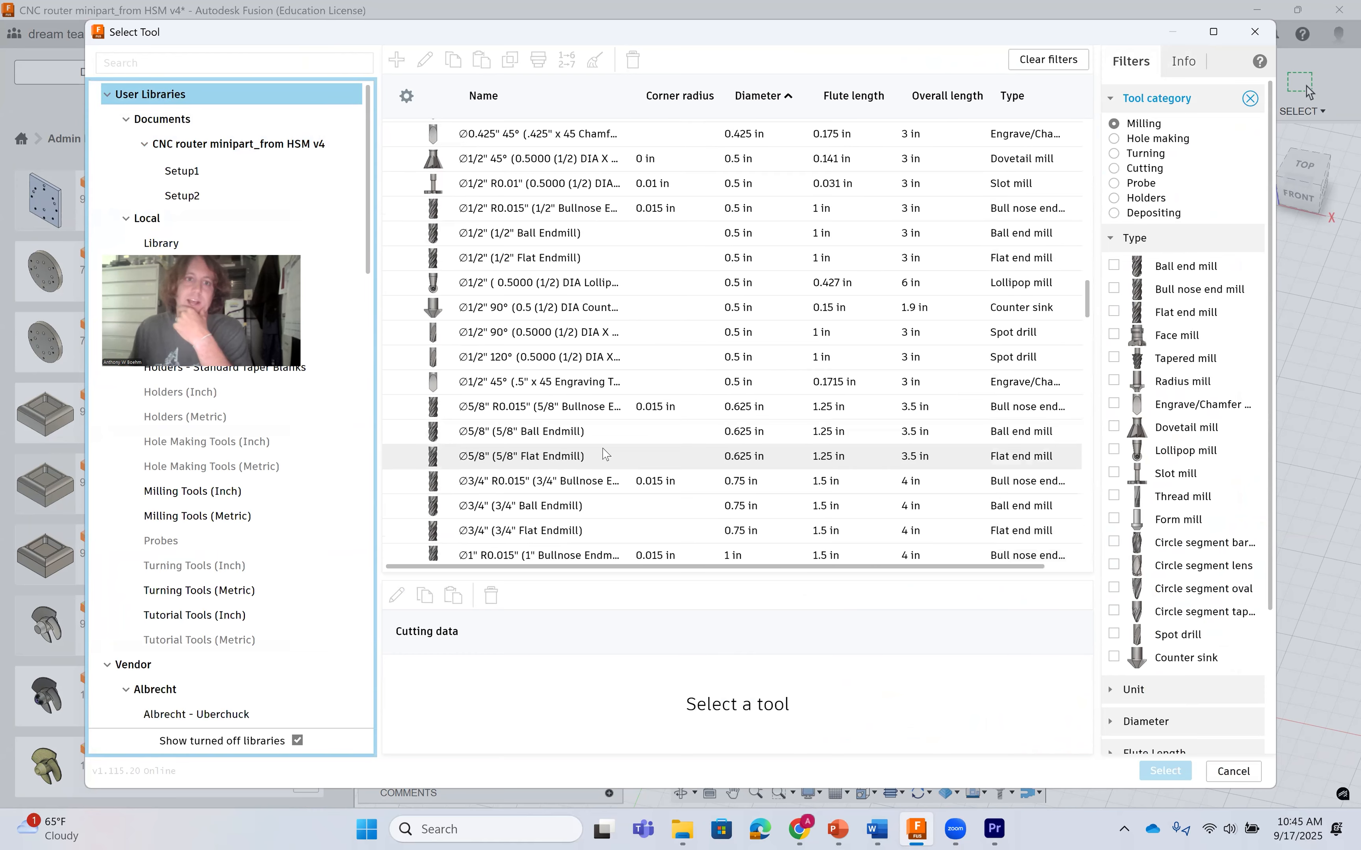
pyautogui.scroll(12, 605, 453)
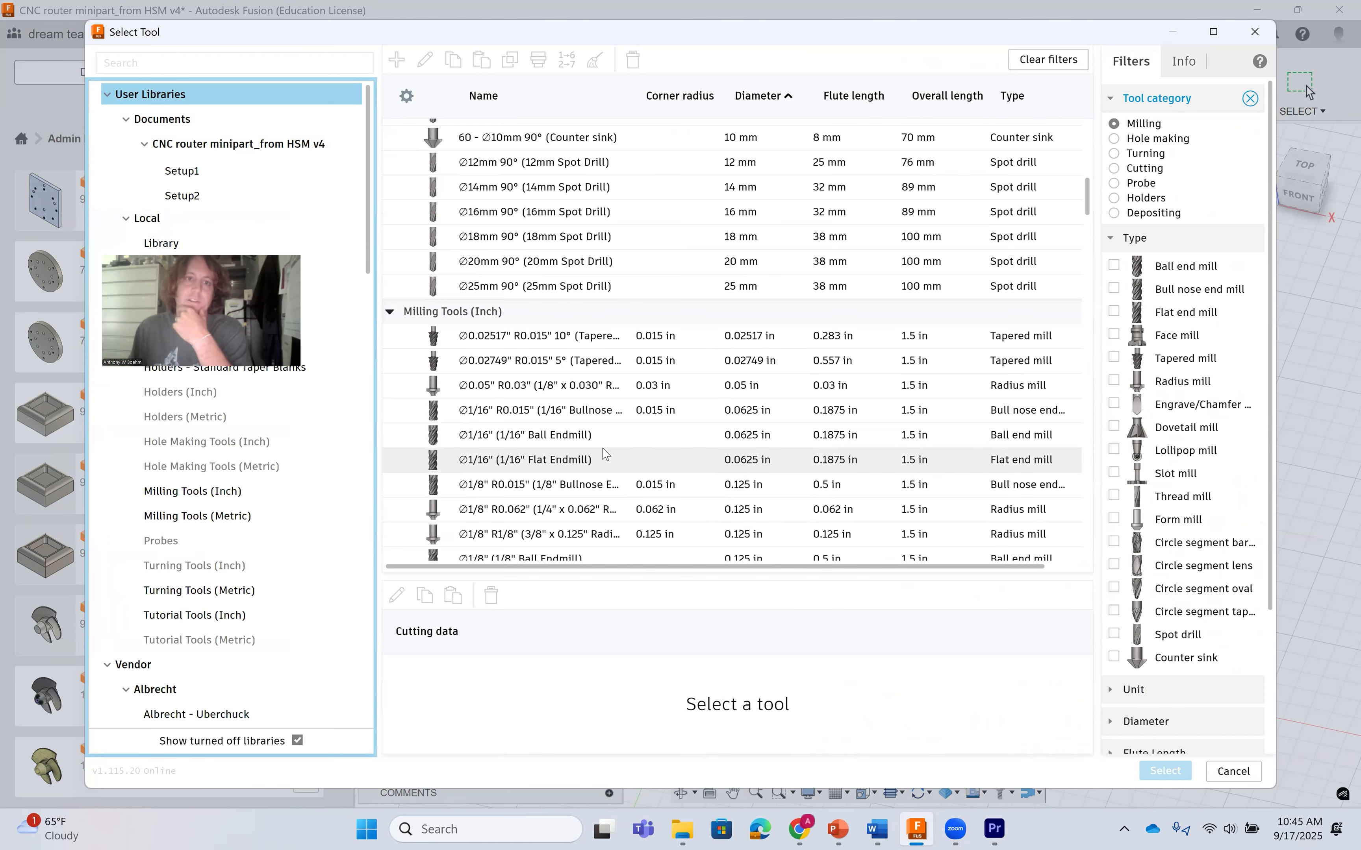
pyautogui.scroll(15, 604, 453)
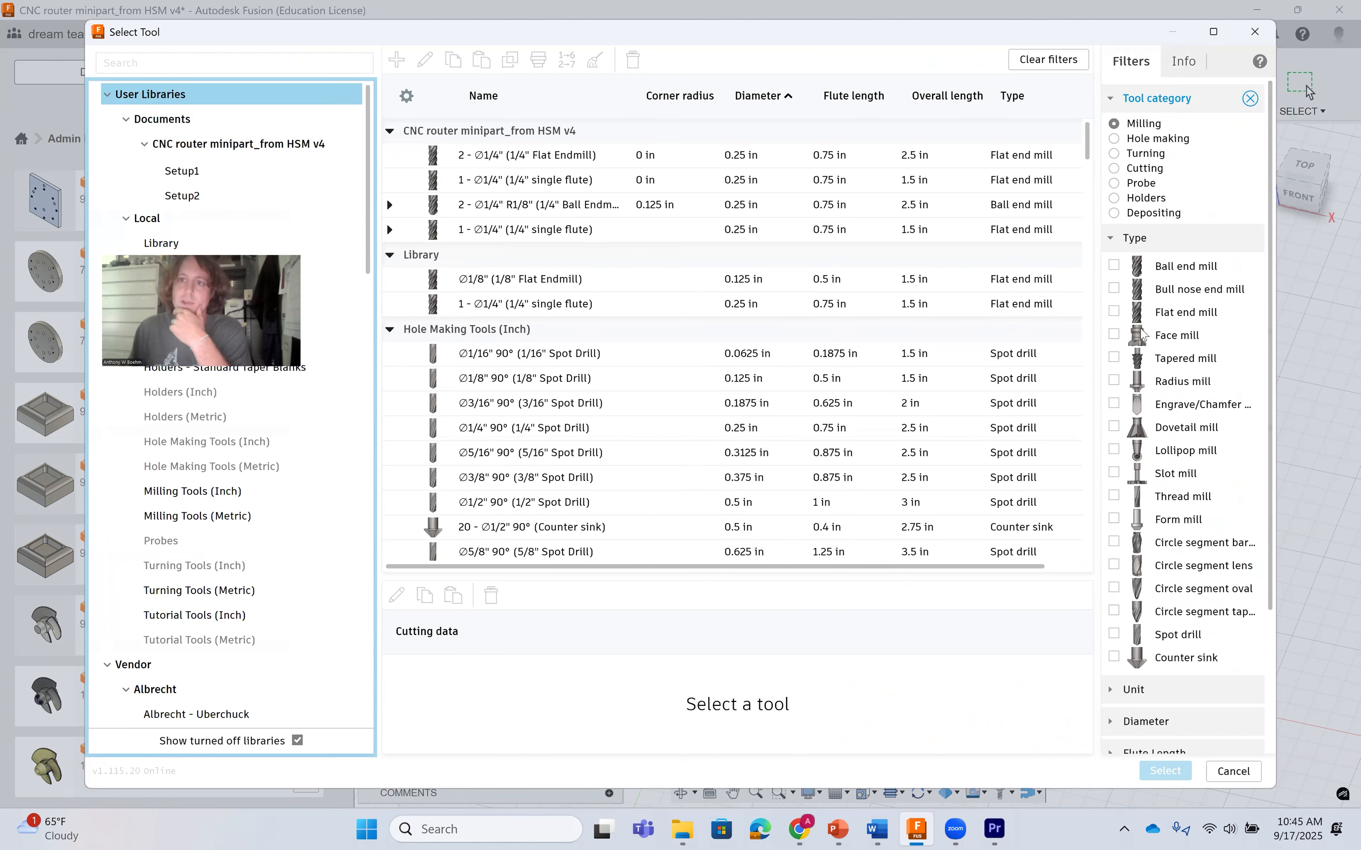
pyautogui.scroll(-2, 1145, 348)
pyautogui.scroll(2, 1149, 354)
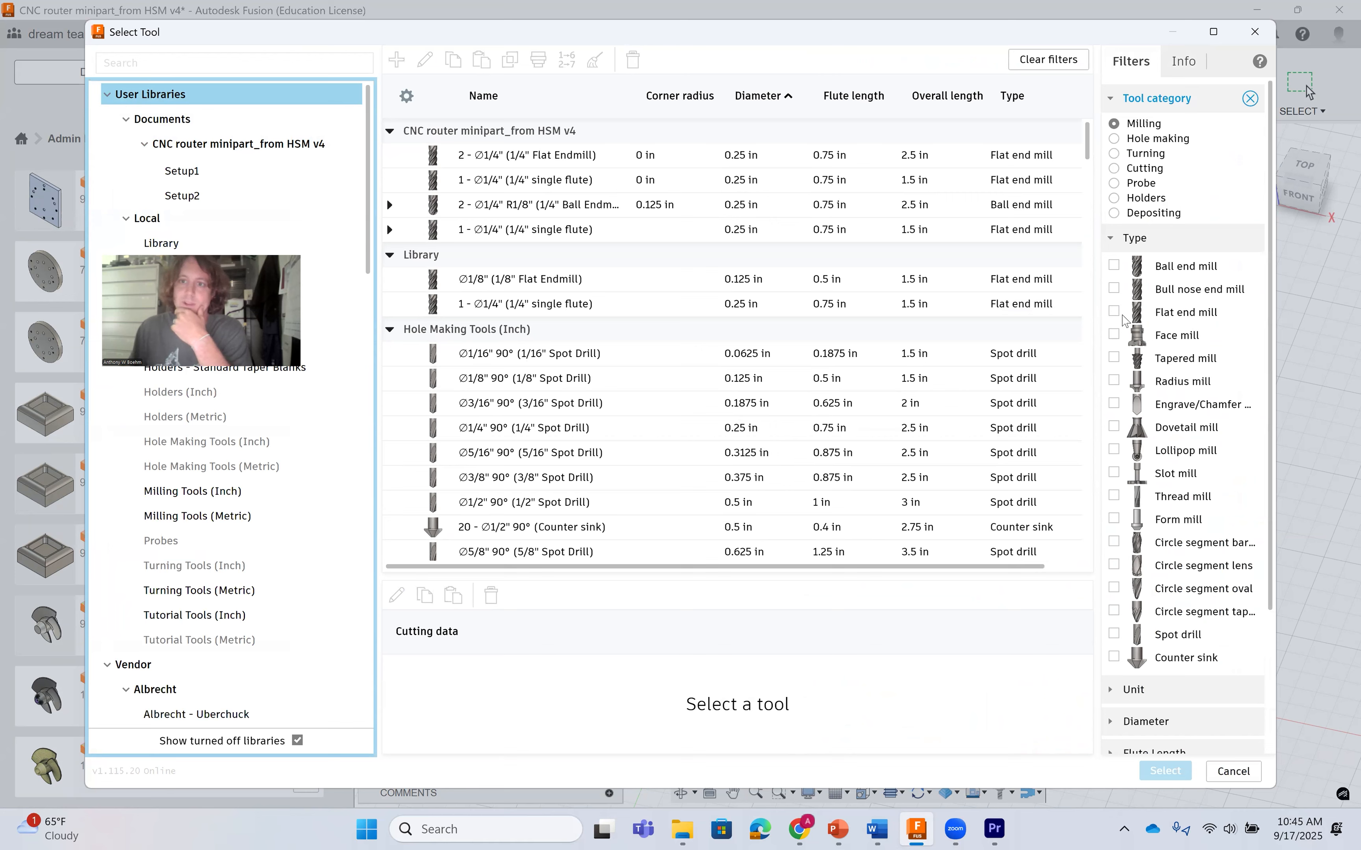
# Filter the tools to flat end mills, examine the cutting data presets of the 1/4" Flat Endmill, and cancel the tool selection.
pyautogui.click(1114, 311)
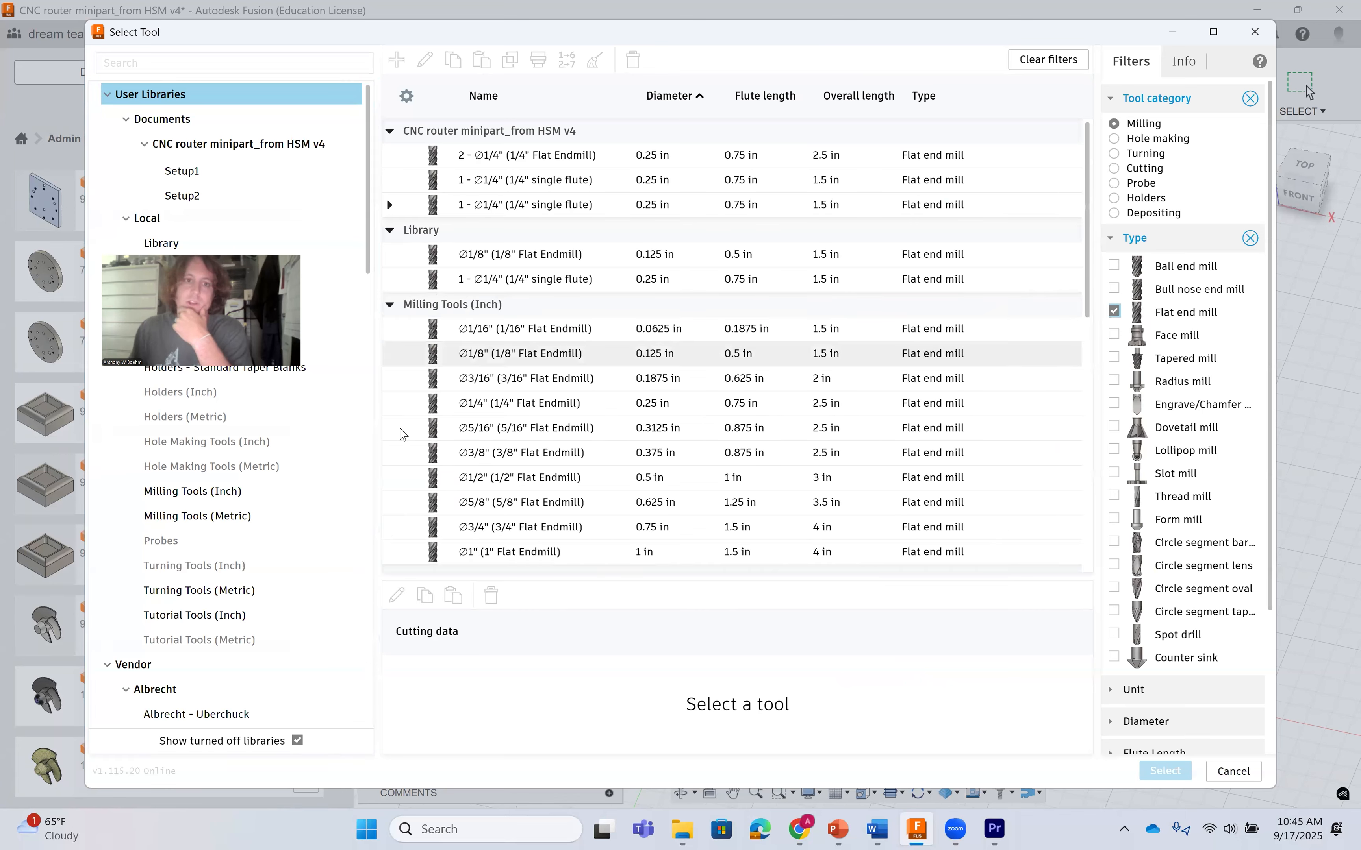
pyautogui.click(519, 402)
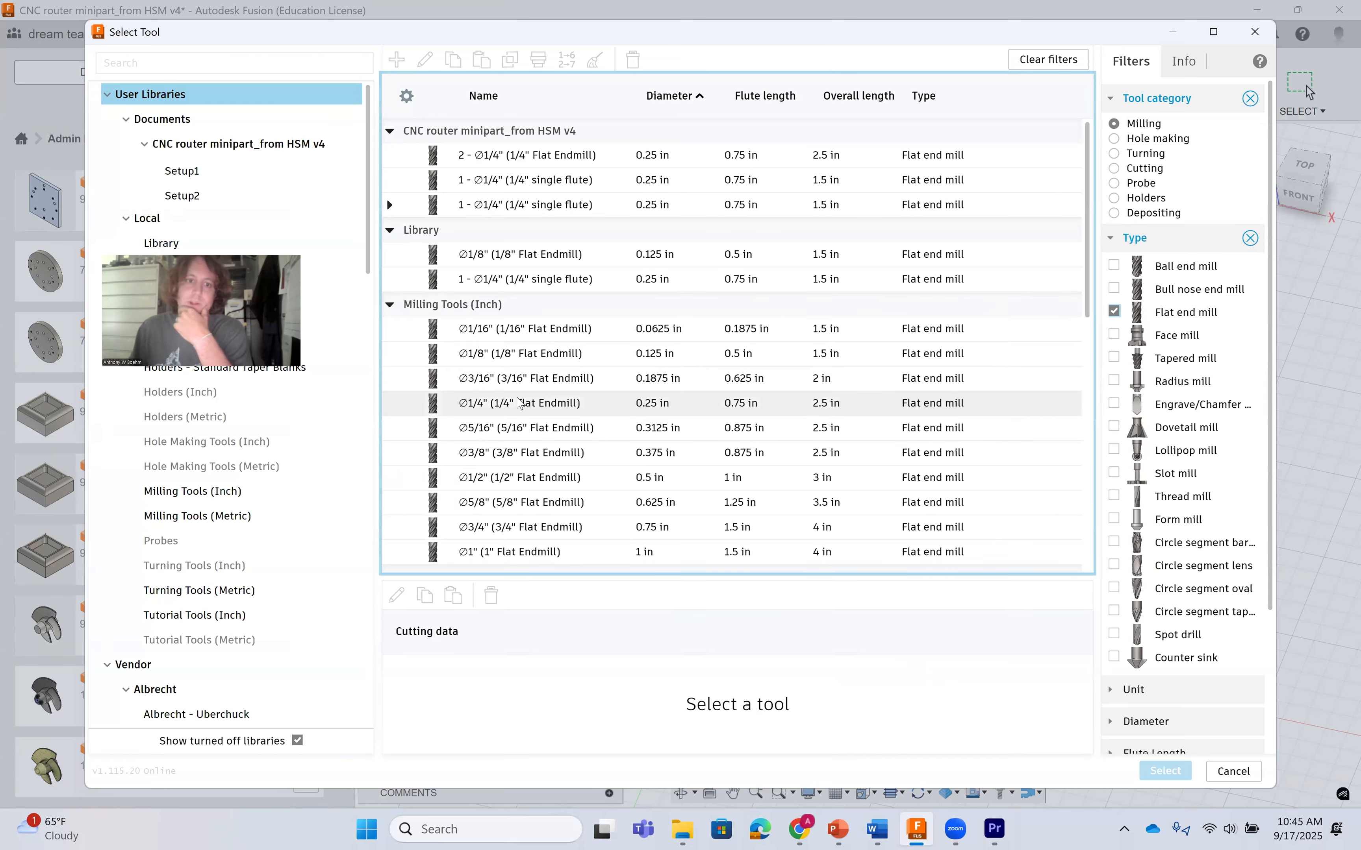
pyautogui.scroll(-5, 523, 702)
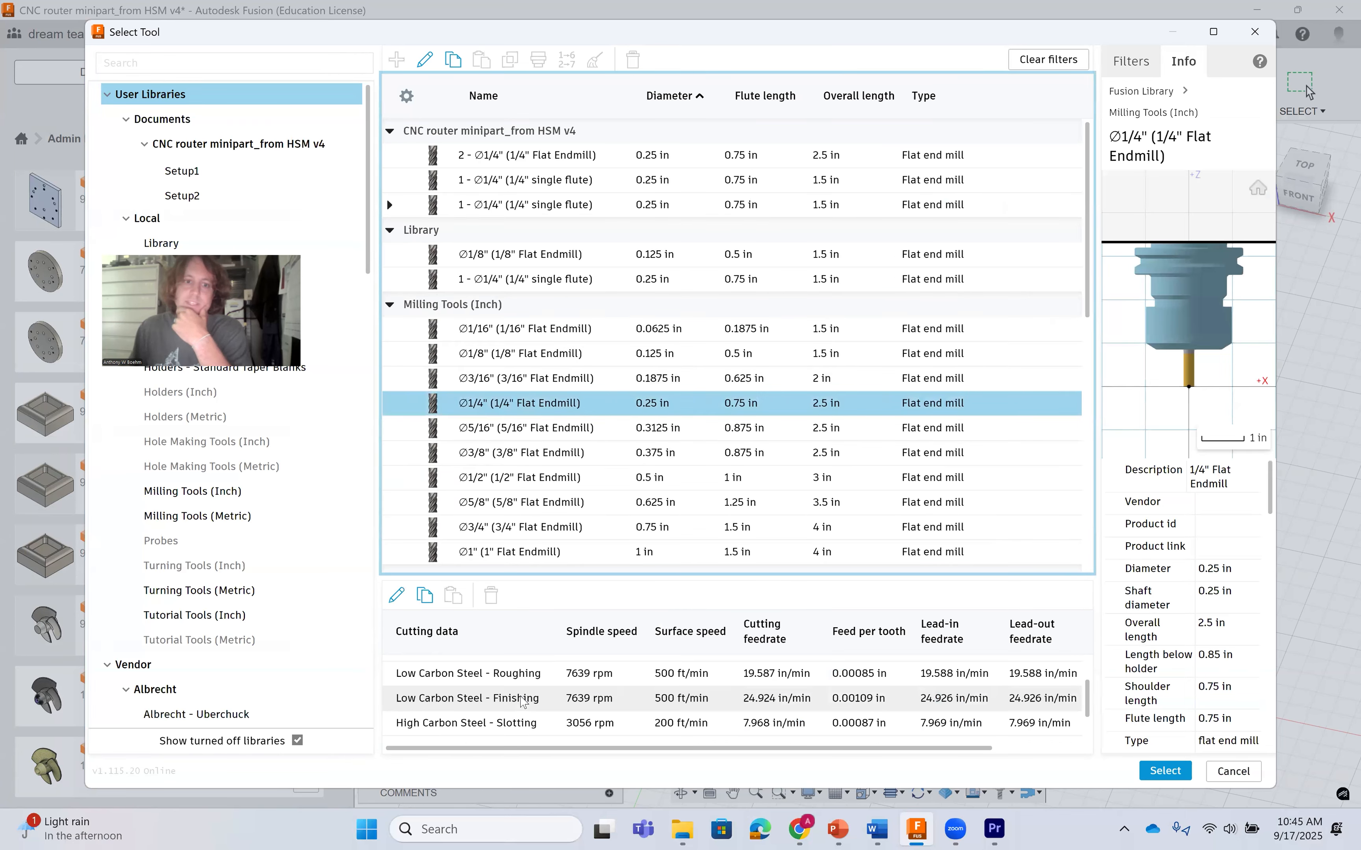
pyautogui.scroll(5, 520, 703)
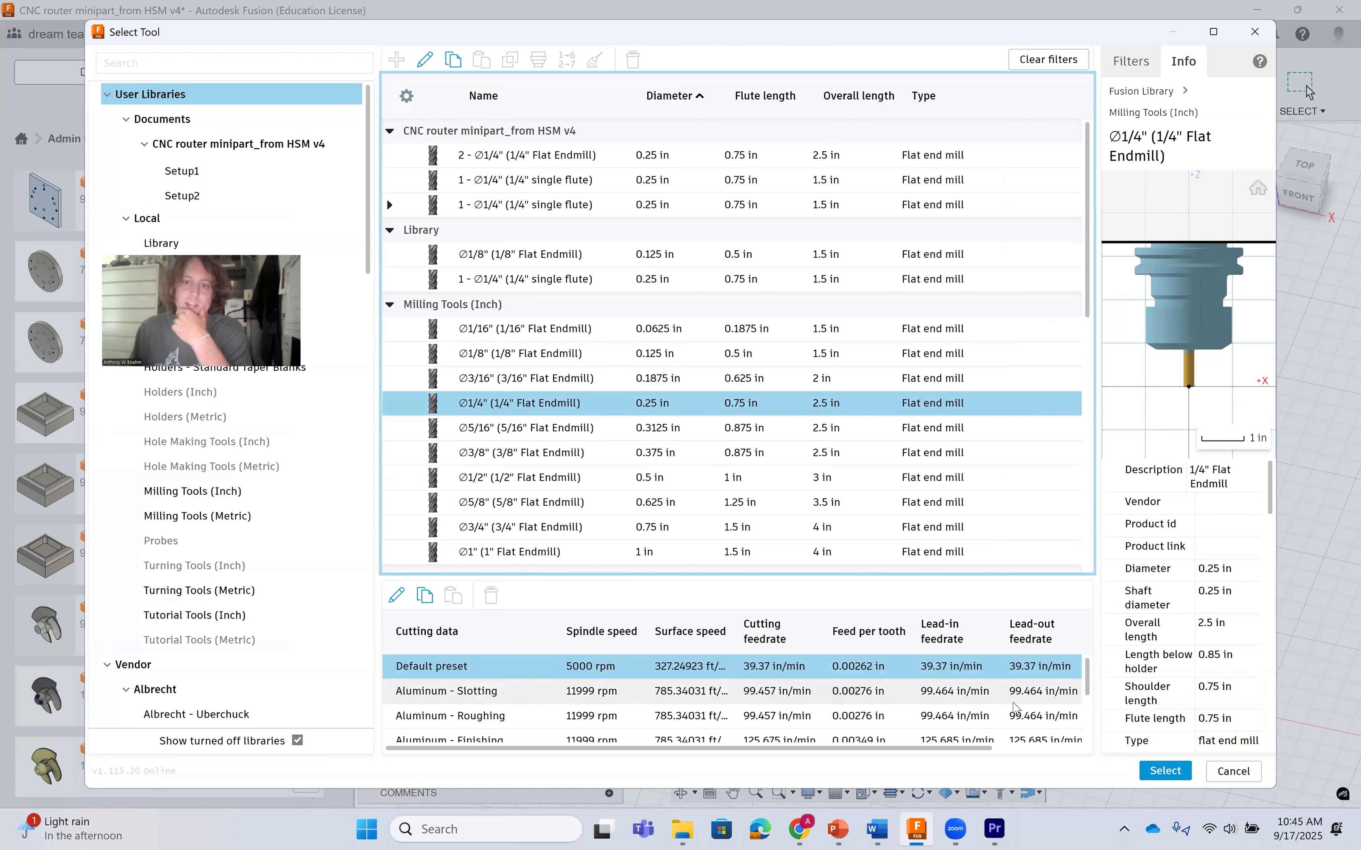
pyautogui.scroll(-2, 581, 711)
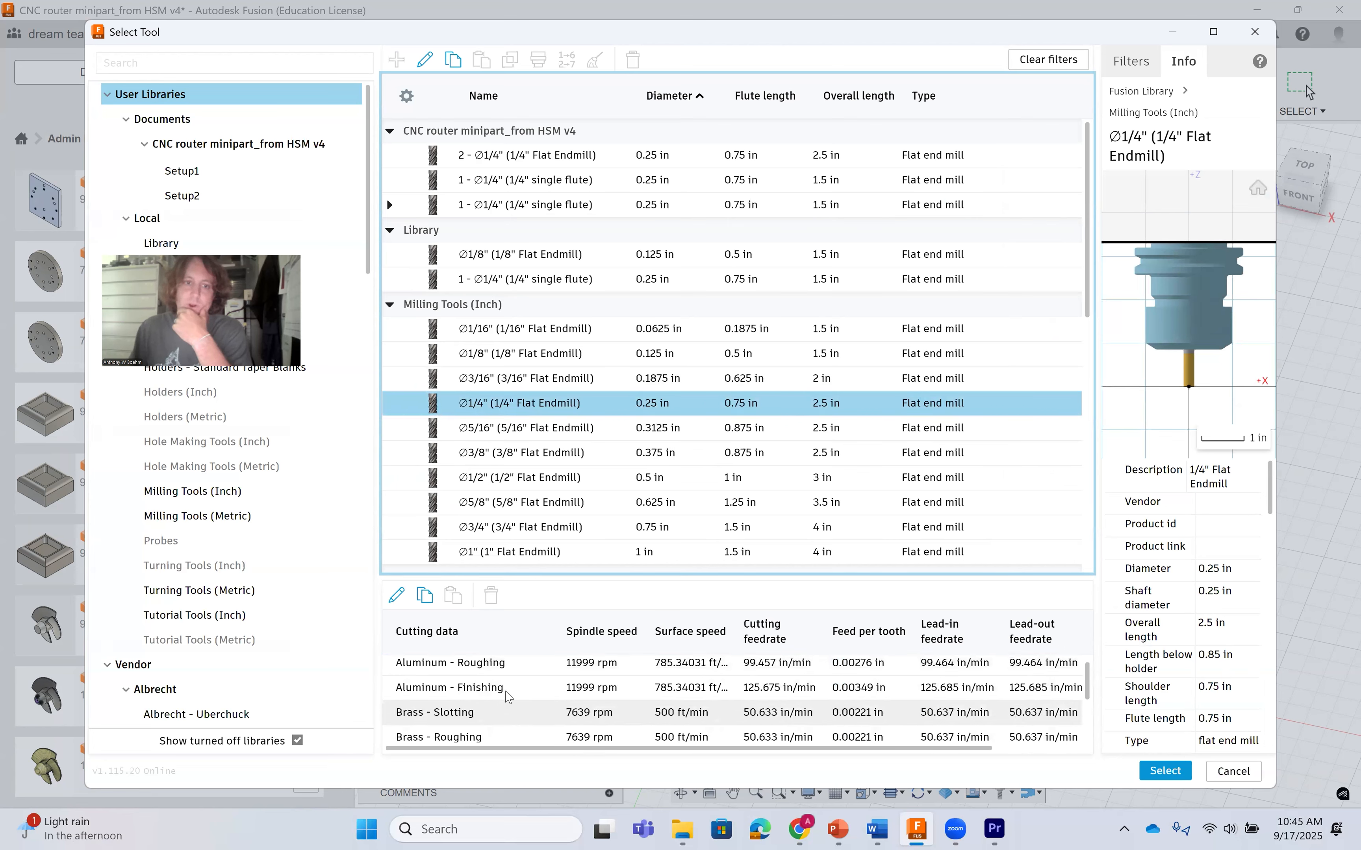
pyautogui.scroll(2, 506, 703)
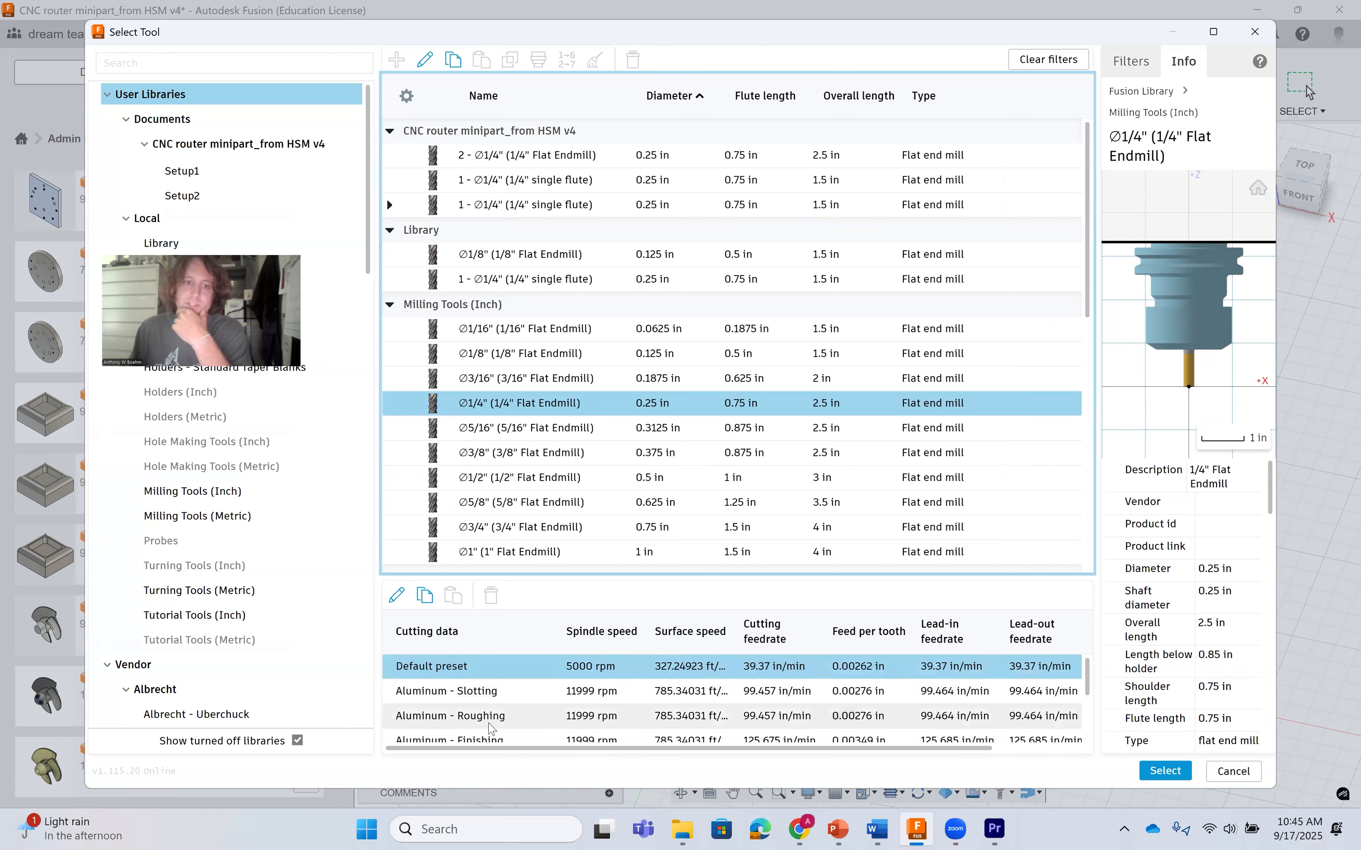
pyautogui.scroll(-2, 489, 728)
pyautogui.scroll(2, 487, 725)
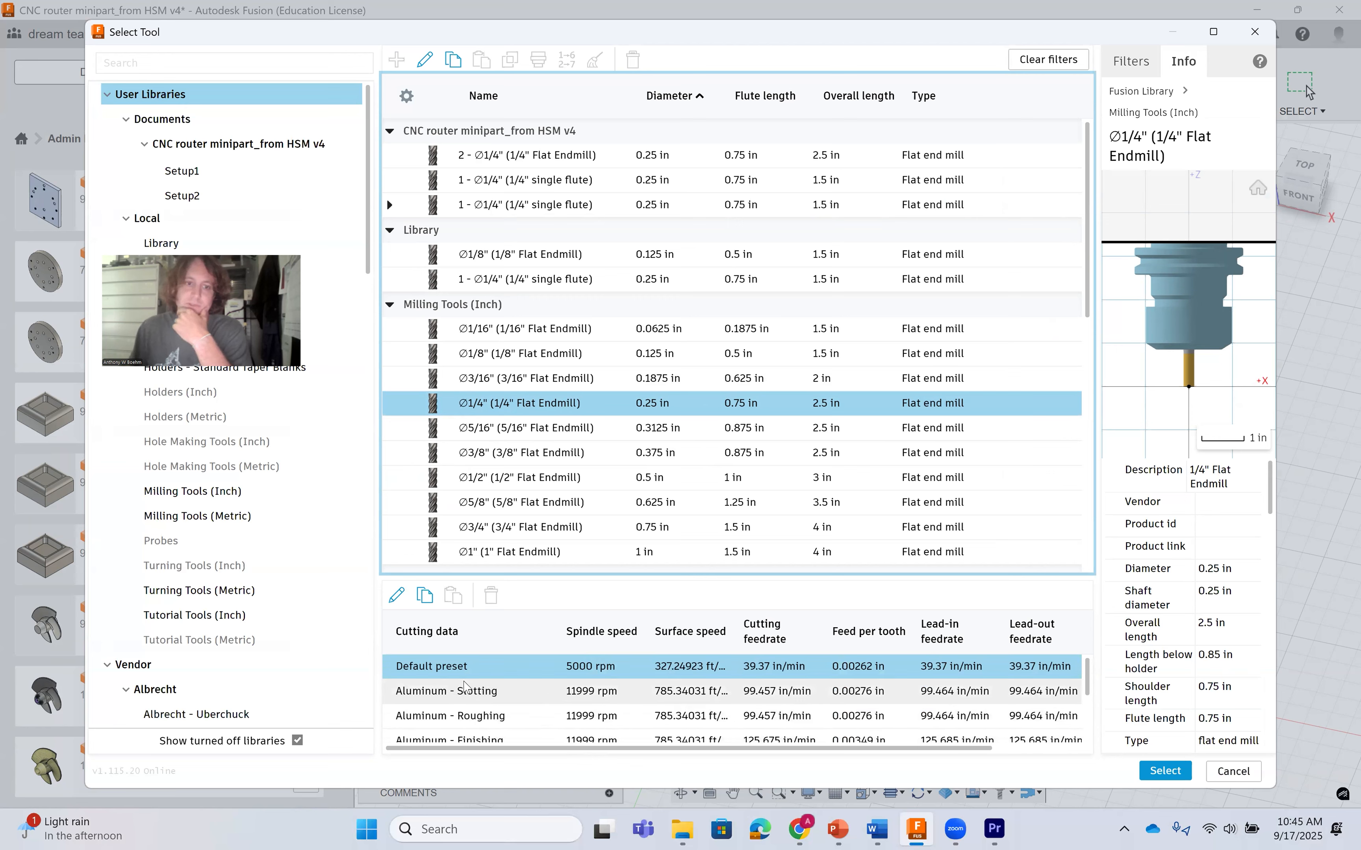
pyautogui.scroll(-5, 487, 726)
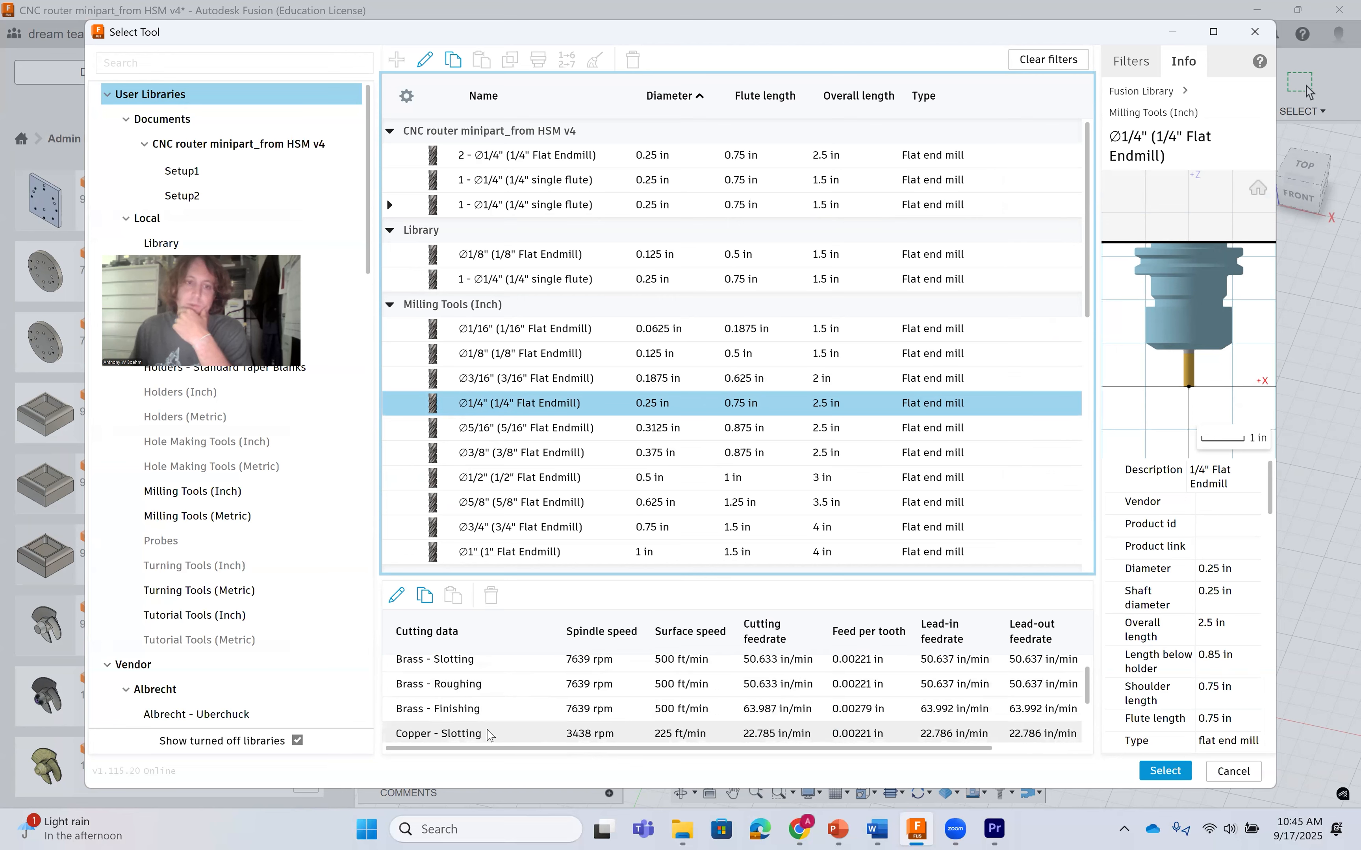
pyautogui.scroll(-4, 487, 728)
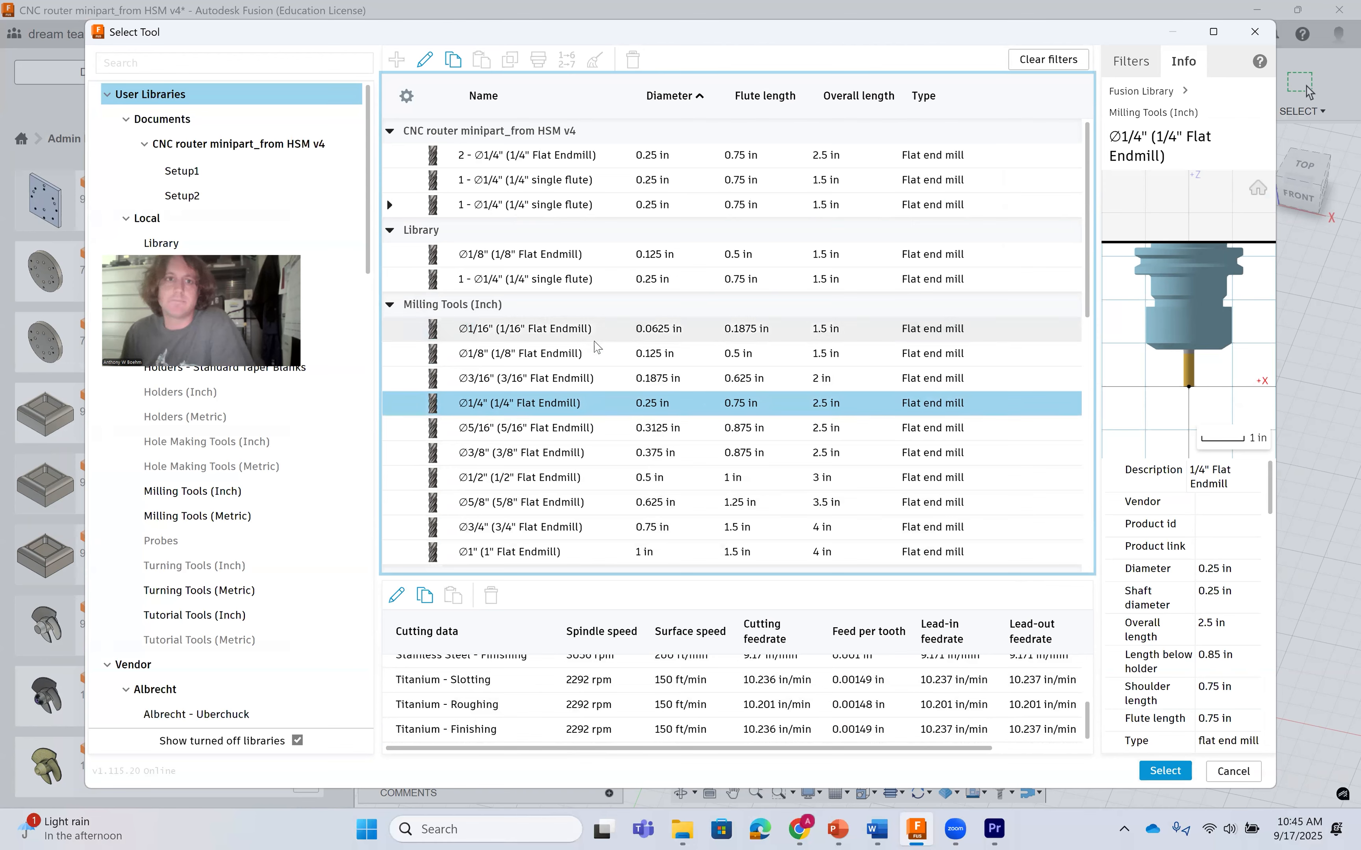
pyautogui.click(548, 285)
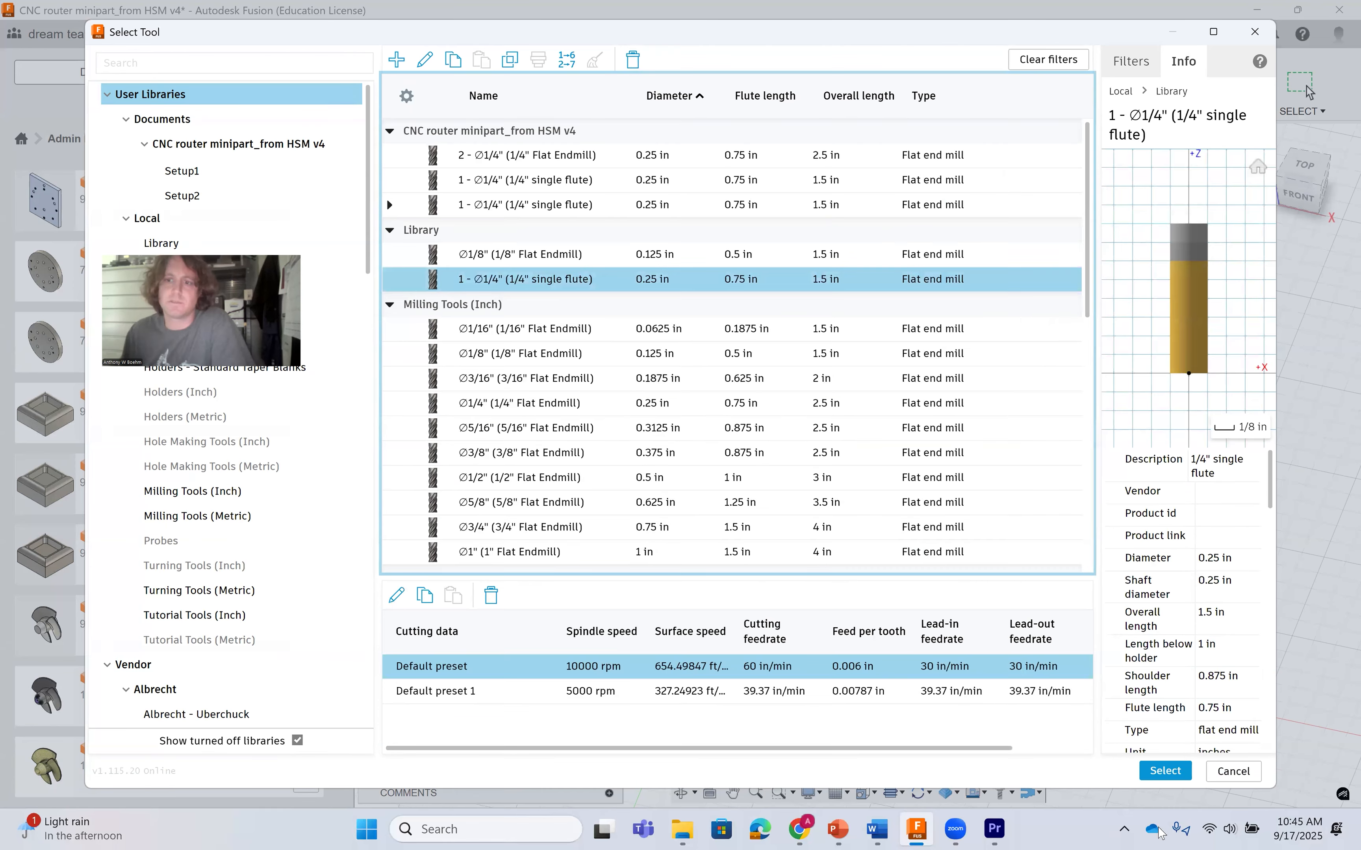
pyautogui.click(1223, 777)
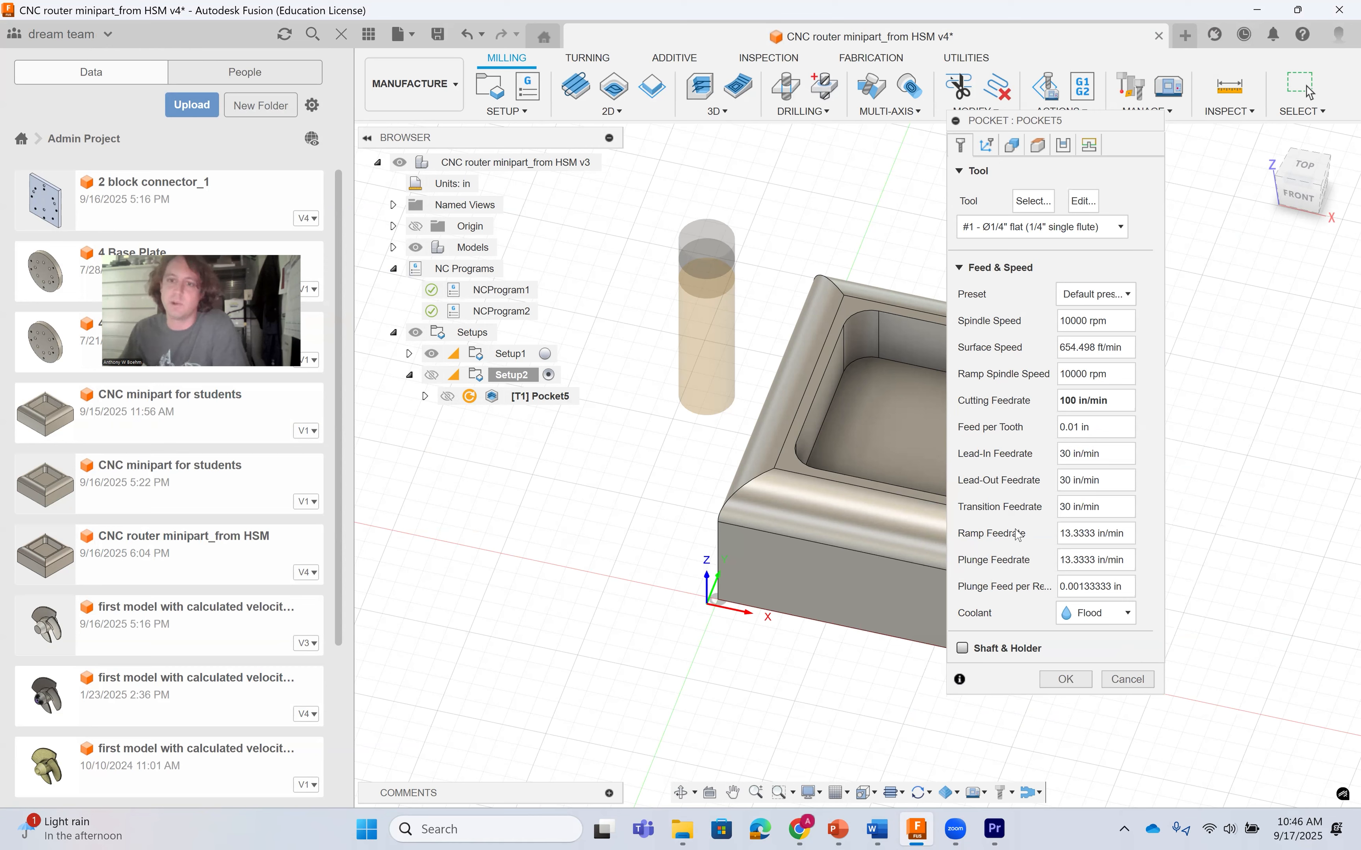
# Set the pocket operation's coolant to Disabled and check its multi-axis settings.
pyautogui.click(1112, 614)
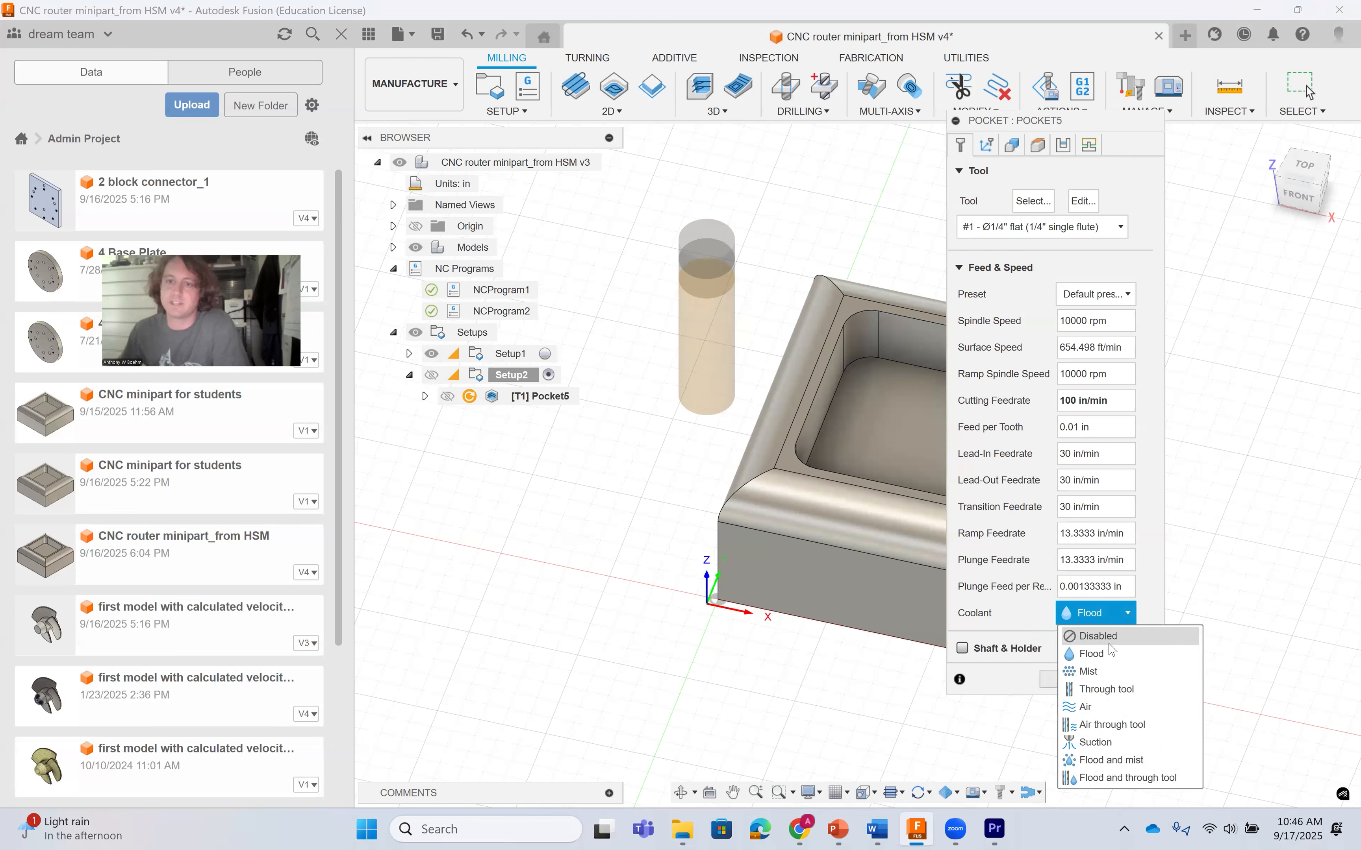
pyautogui.click(1102, 633)
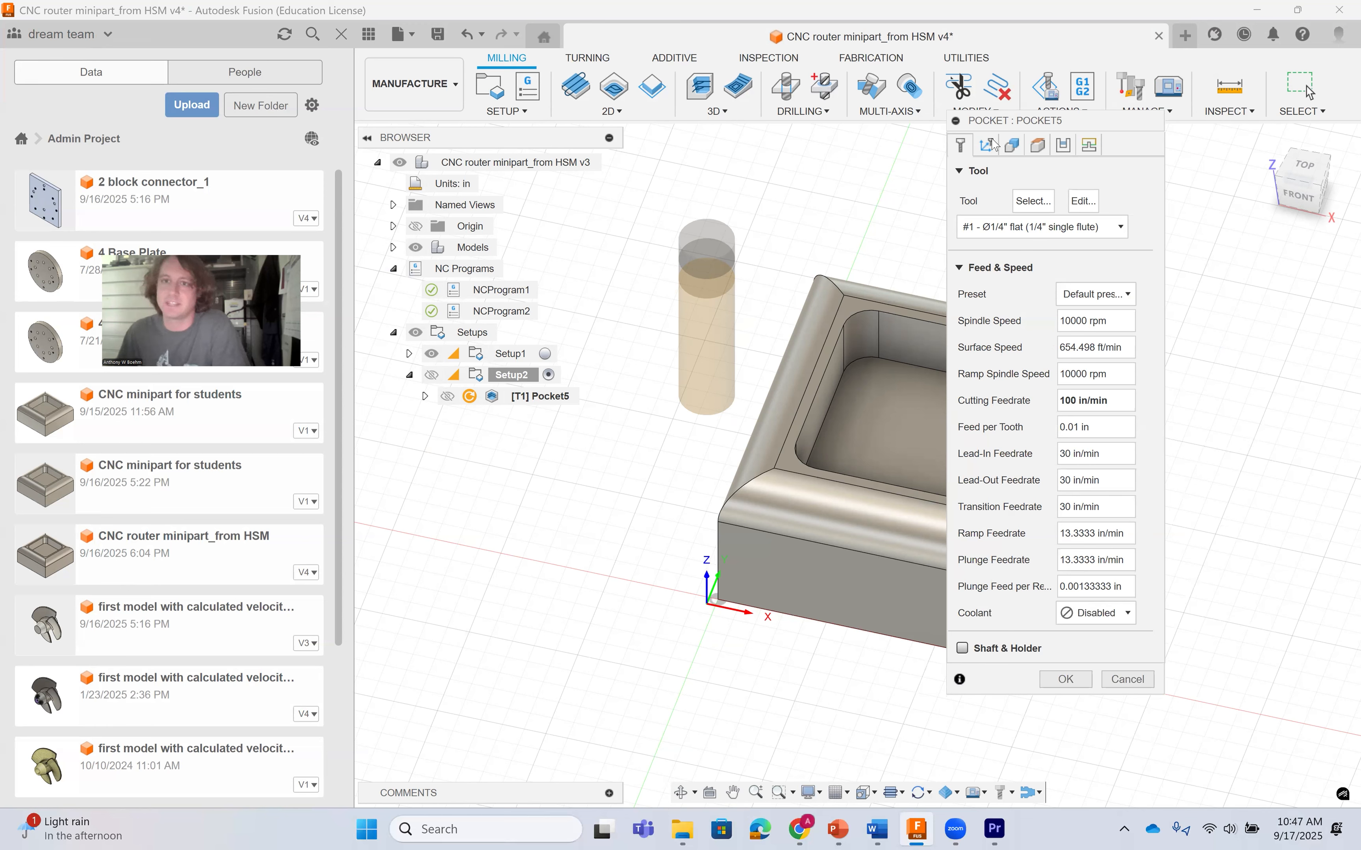
pyautogui.click(992, 152)
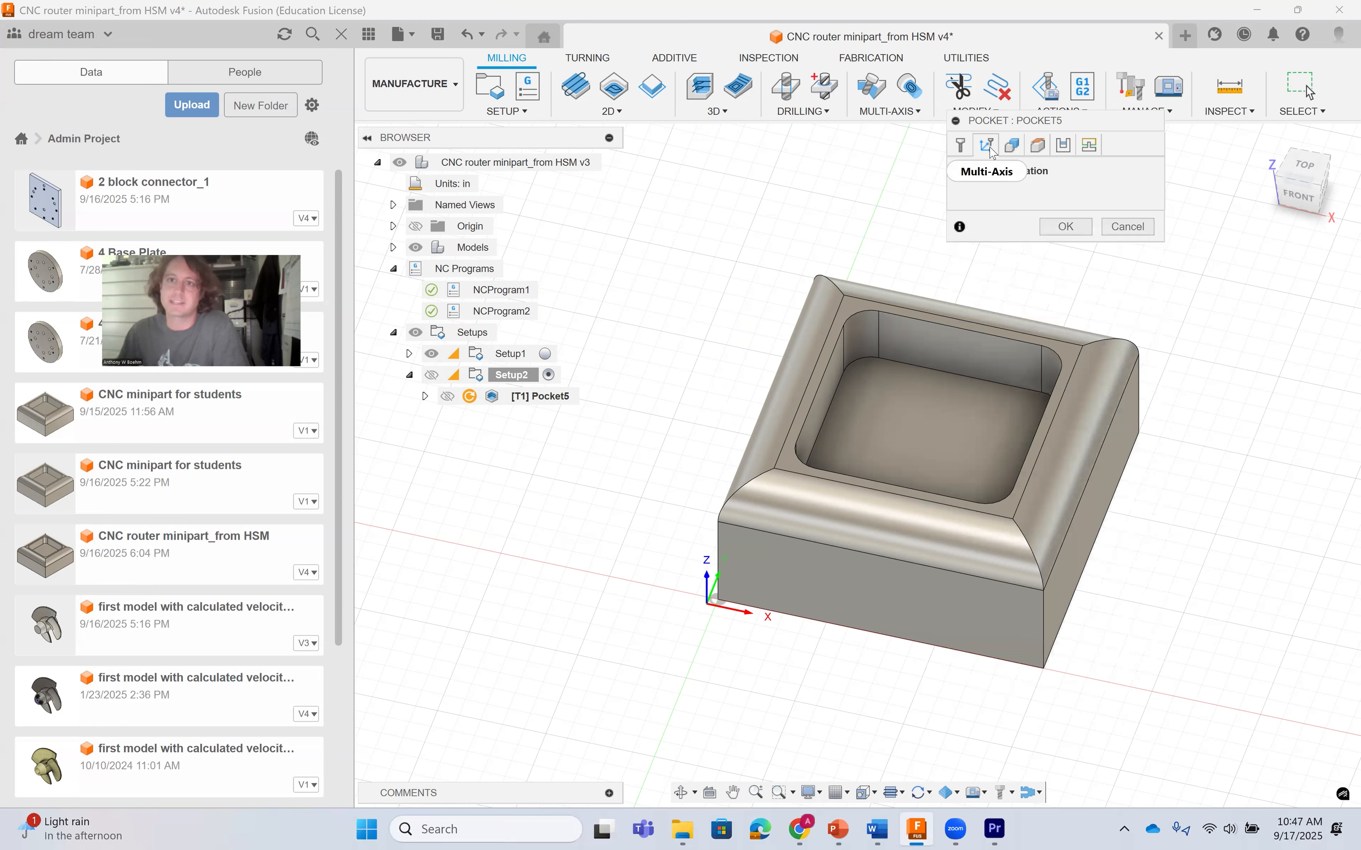
# Try Silhouette as the pocket's machining boundary, and switch it to Selection using the pocket's floor face.
pyautogui.click(1009, 145)
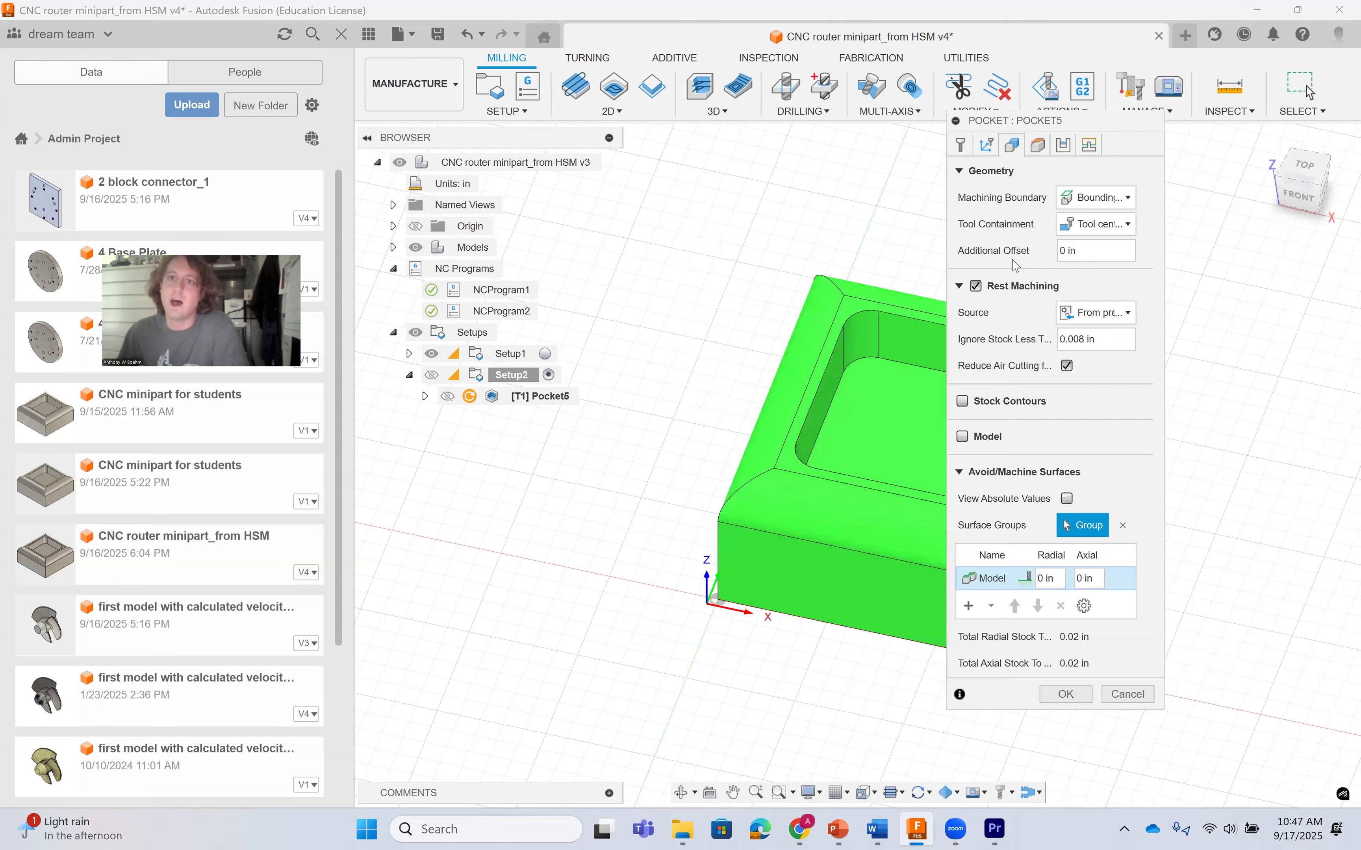
pyautogui.click(1089, 199)
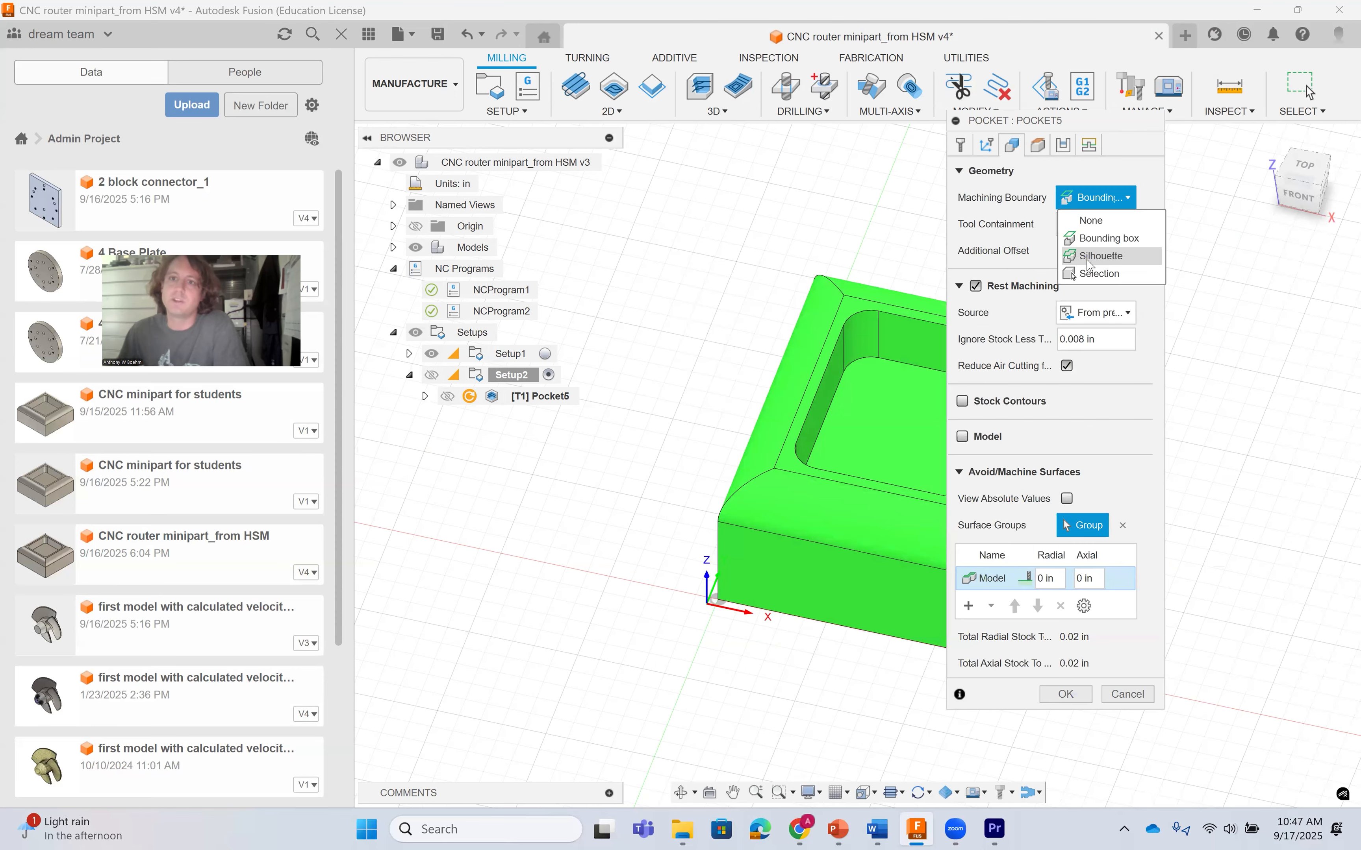
pyautogui.click(1096, 256)
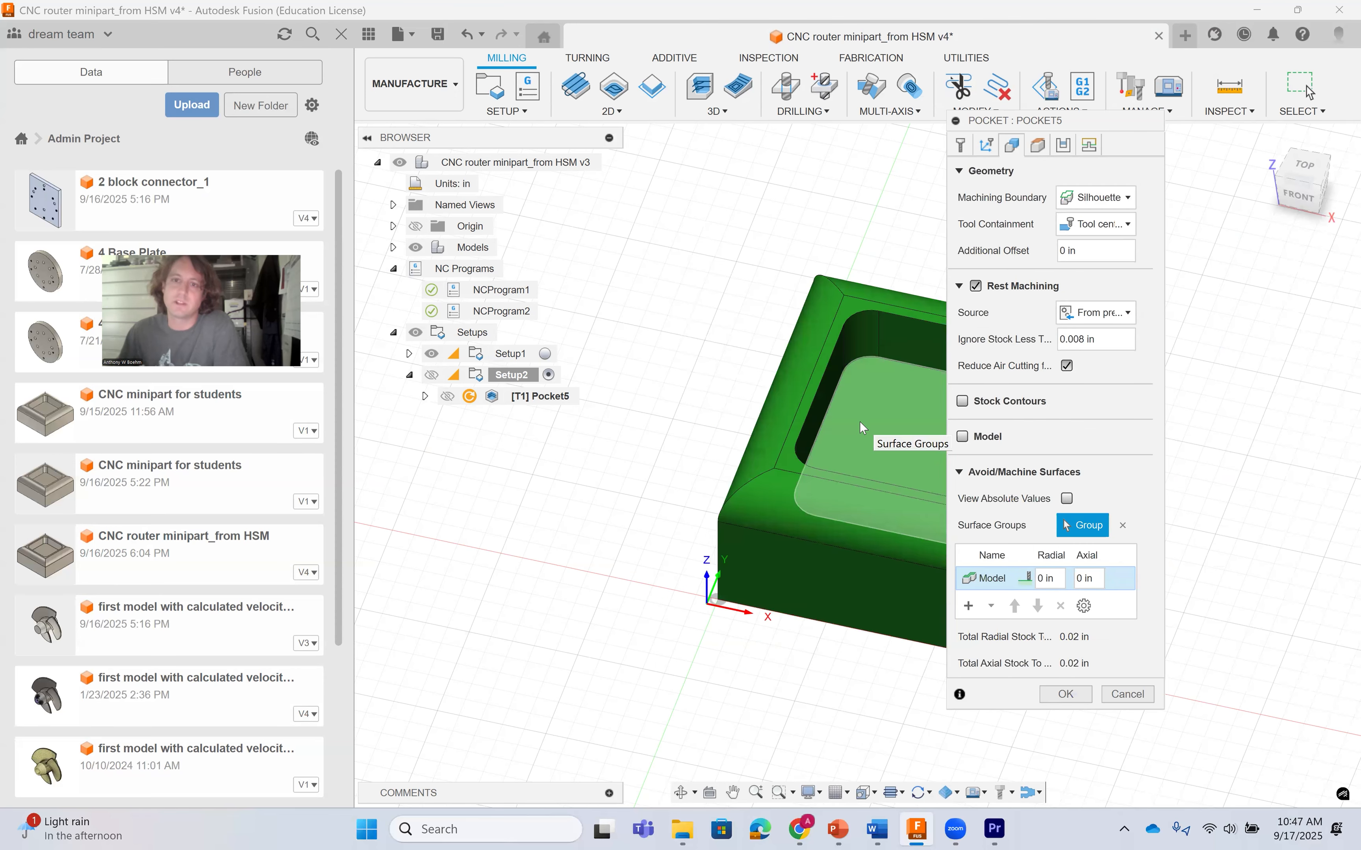
pyautogui.click(1096, 197)
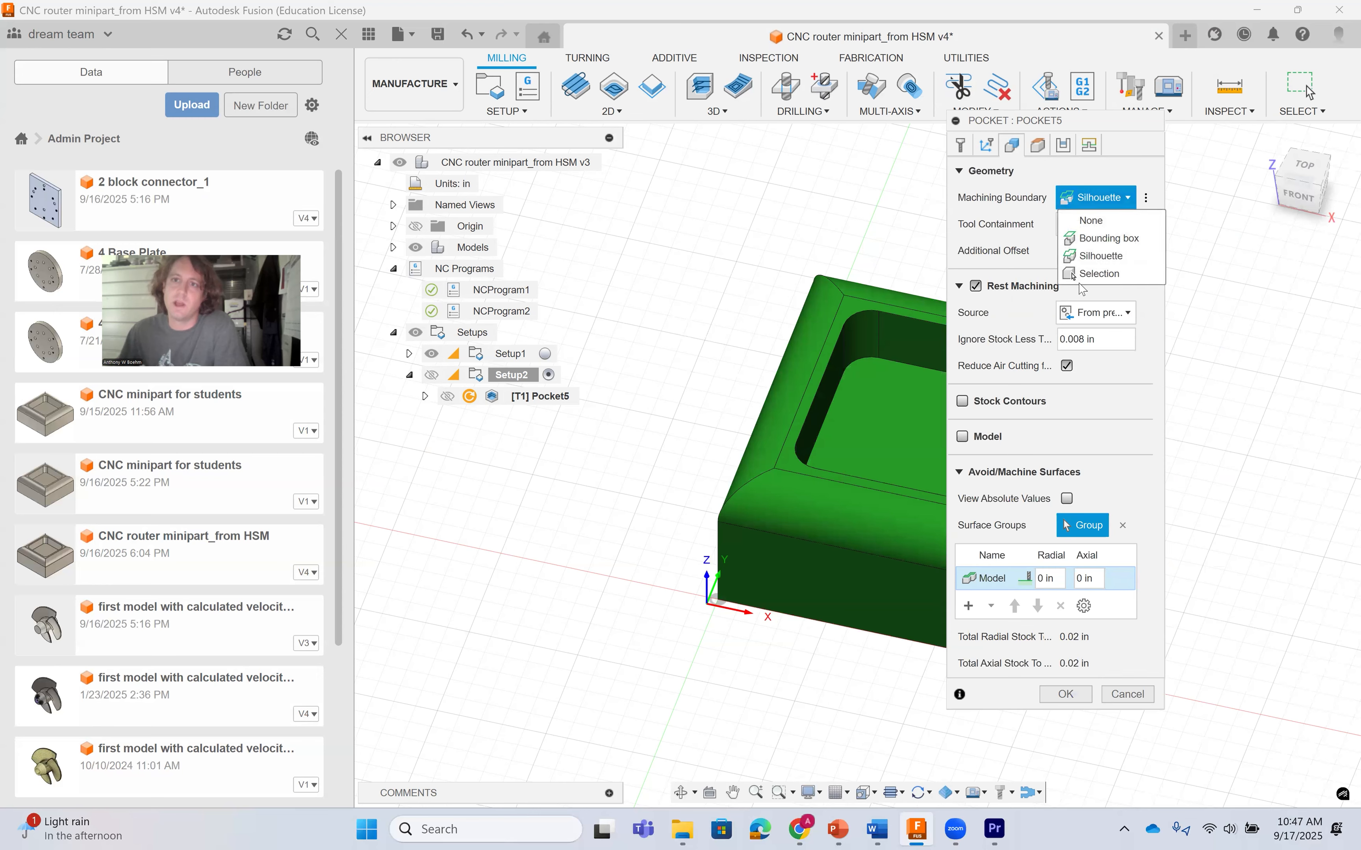
pyautogui.click(1098, 274)
pyautogui.click(859, 425)
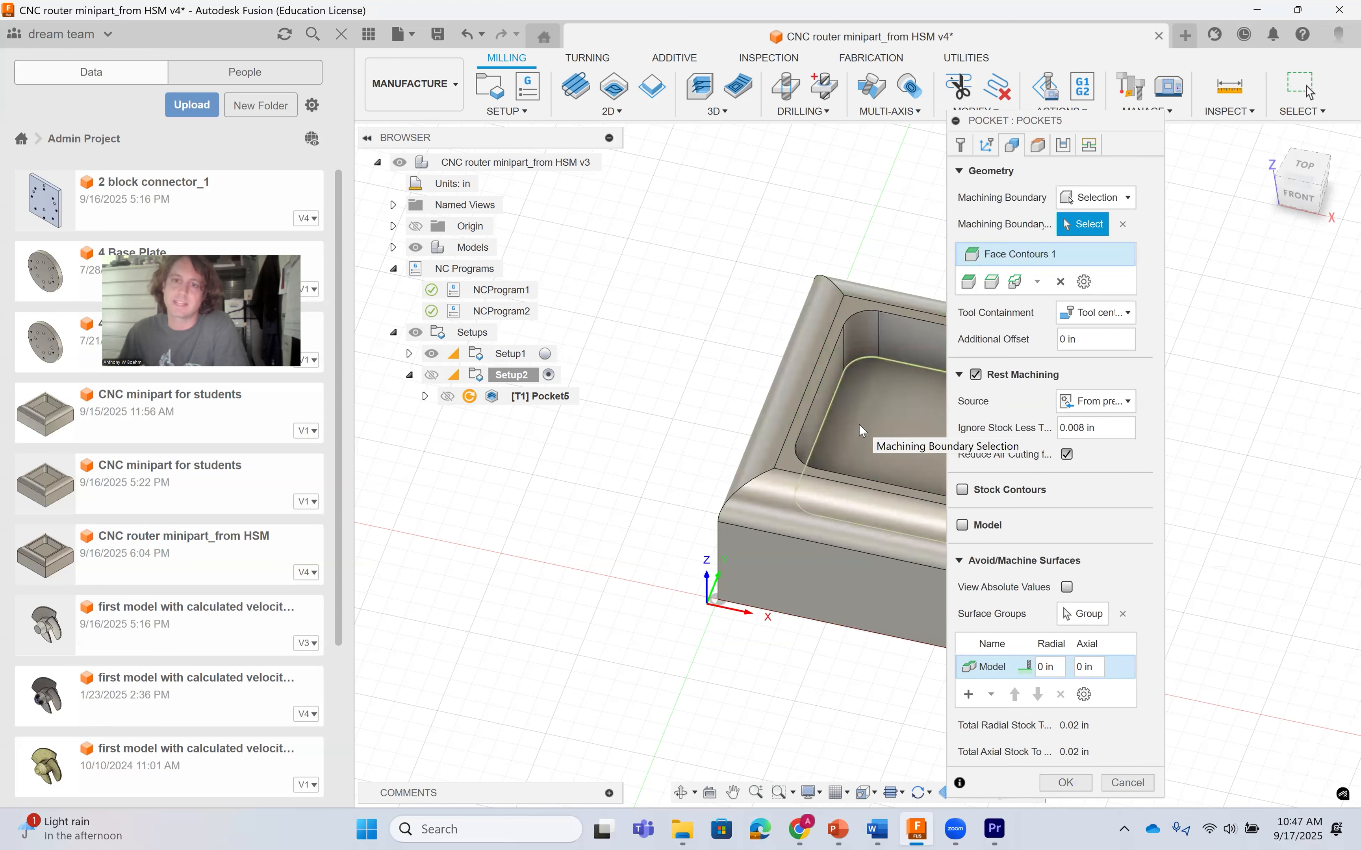
# Keep Selection as the pocket's machining boundary and examine the clearance, retract, top and bottom height planes around the part.
pyautogui.click(1088, 201)
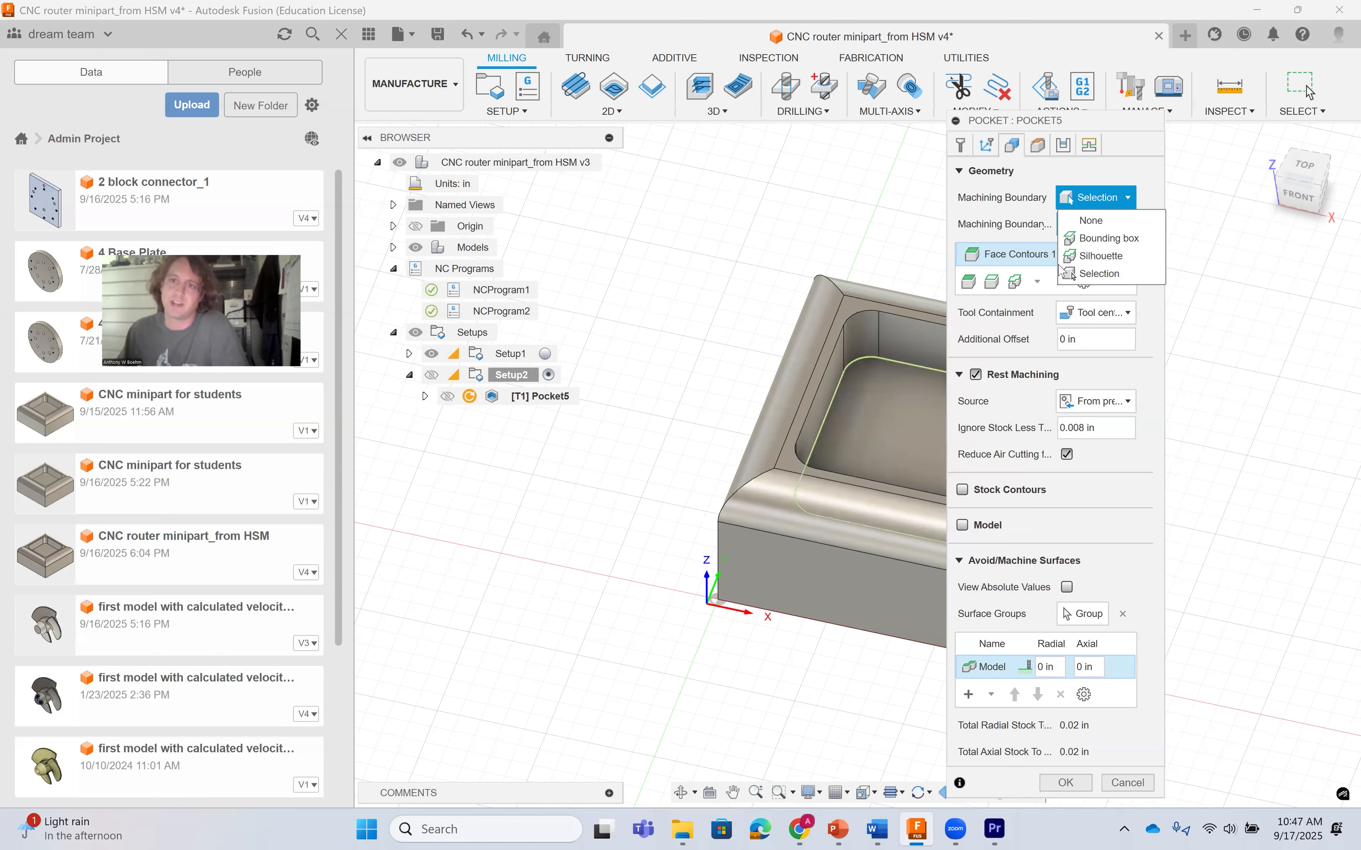
pyautogui.click(1087, 276)
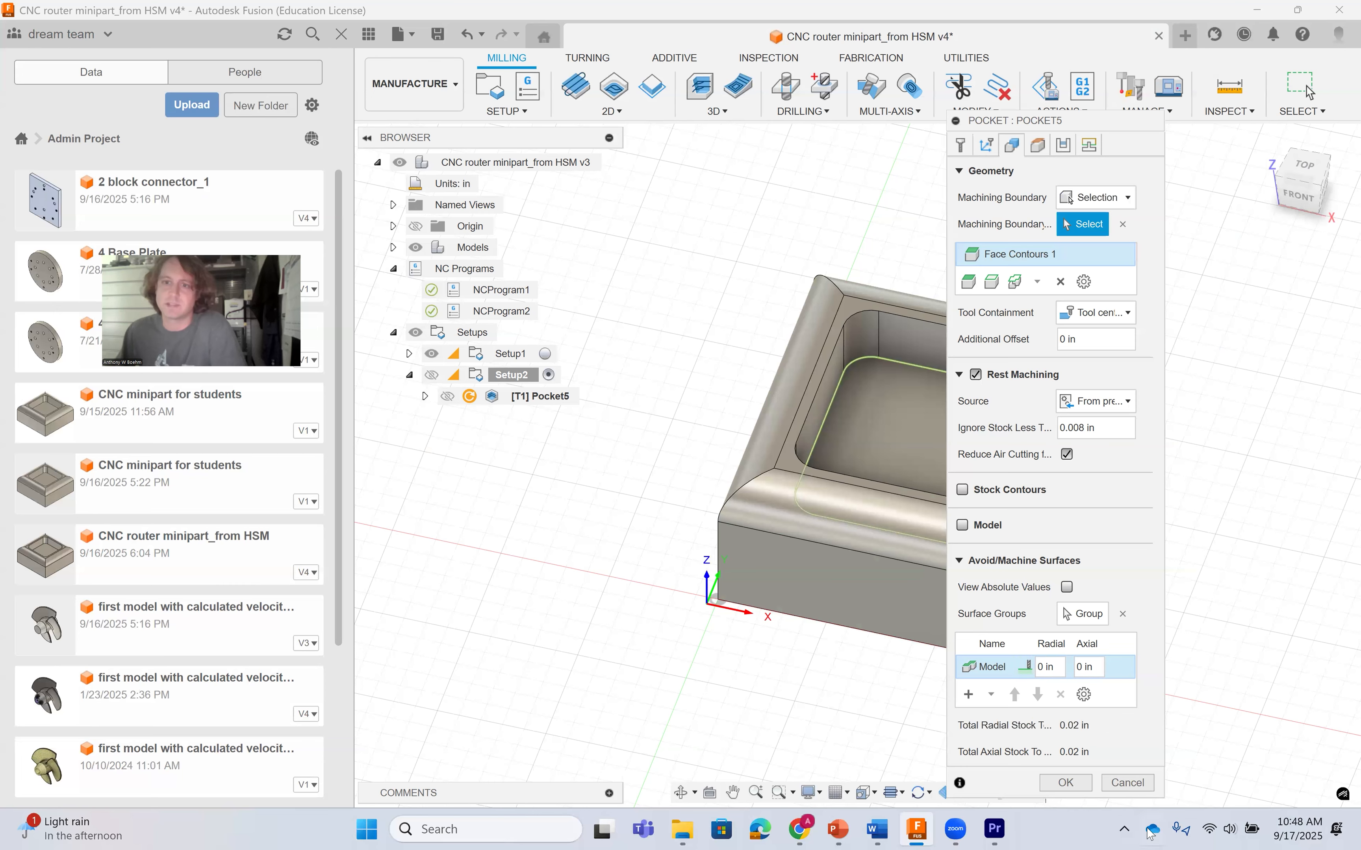
pyautogui.click(1036, 147)
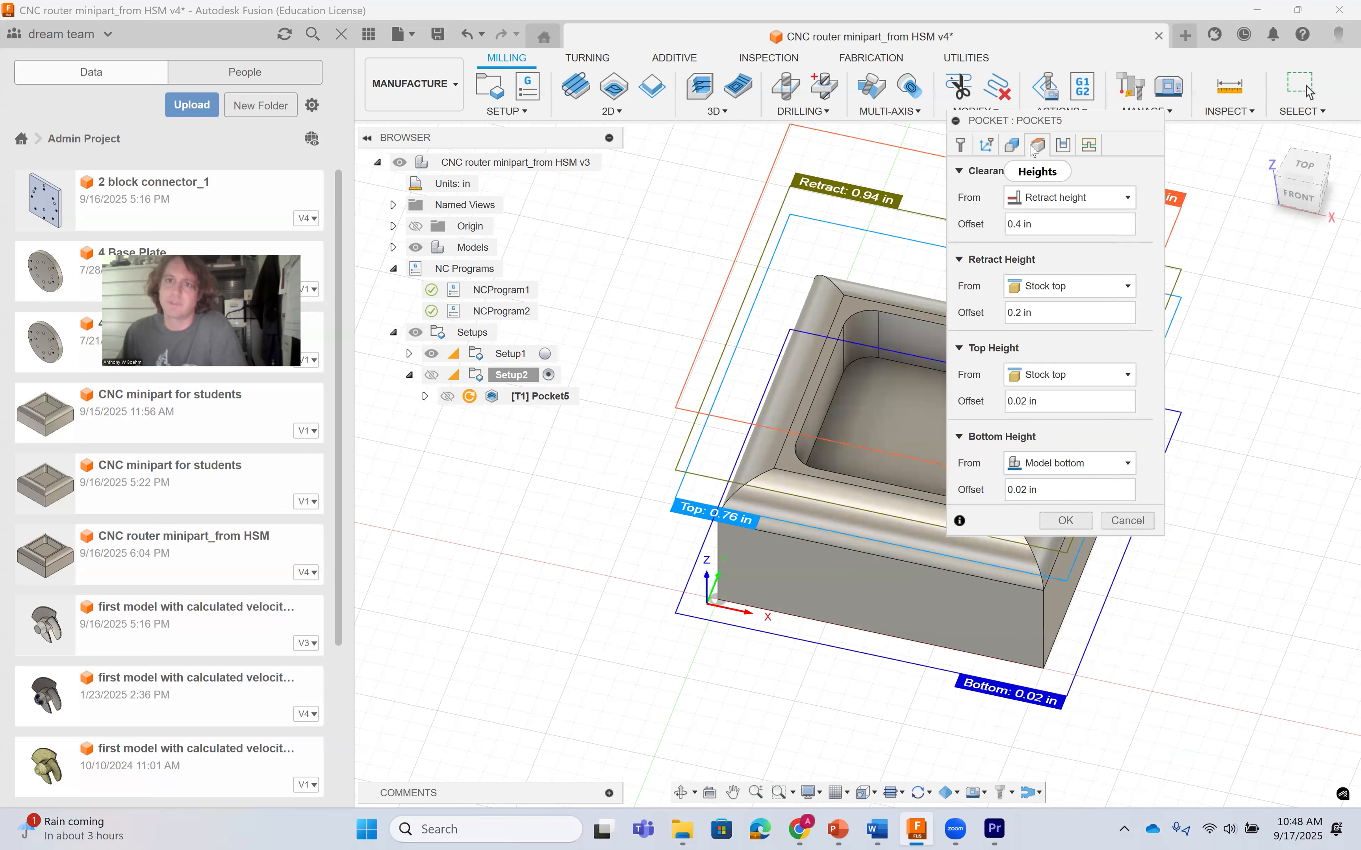
pyautogui.moveTo(1070, 129); pyautogui.dragTo(885, 161)
pyautogui.moveTo(559, 187); pyautogui.dragTo(475, 222)
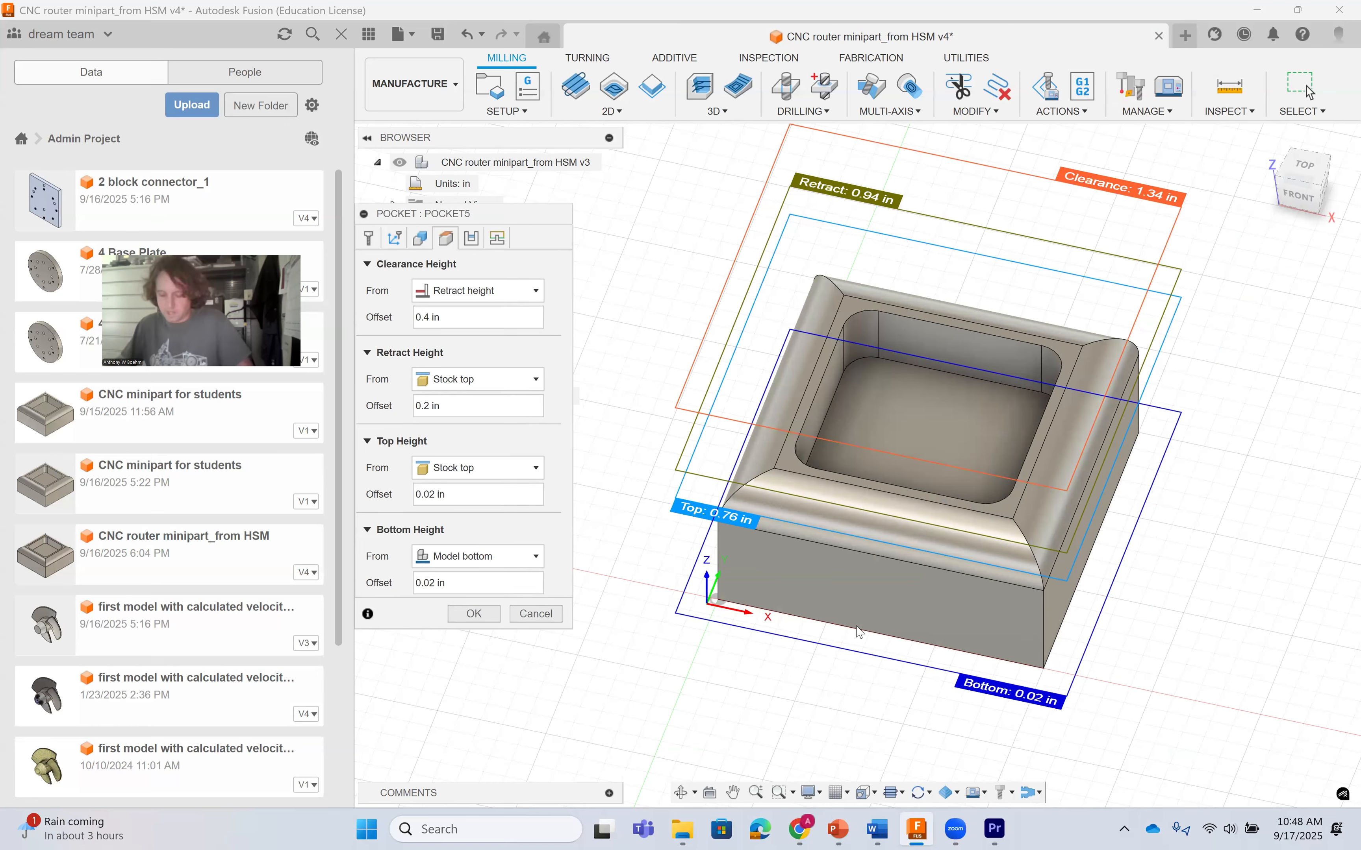
pyautogui.keyDown('shift'); pyautogui.moveTo(860, 681); pyautogui.dragTo(841, 450, button='middle'); pyautogui.keyUp('shift')
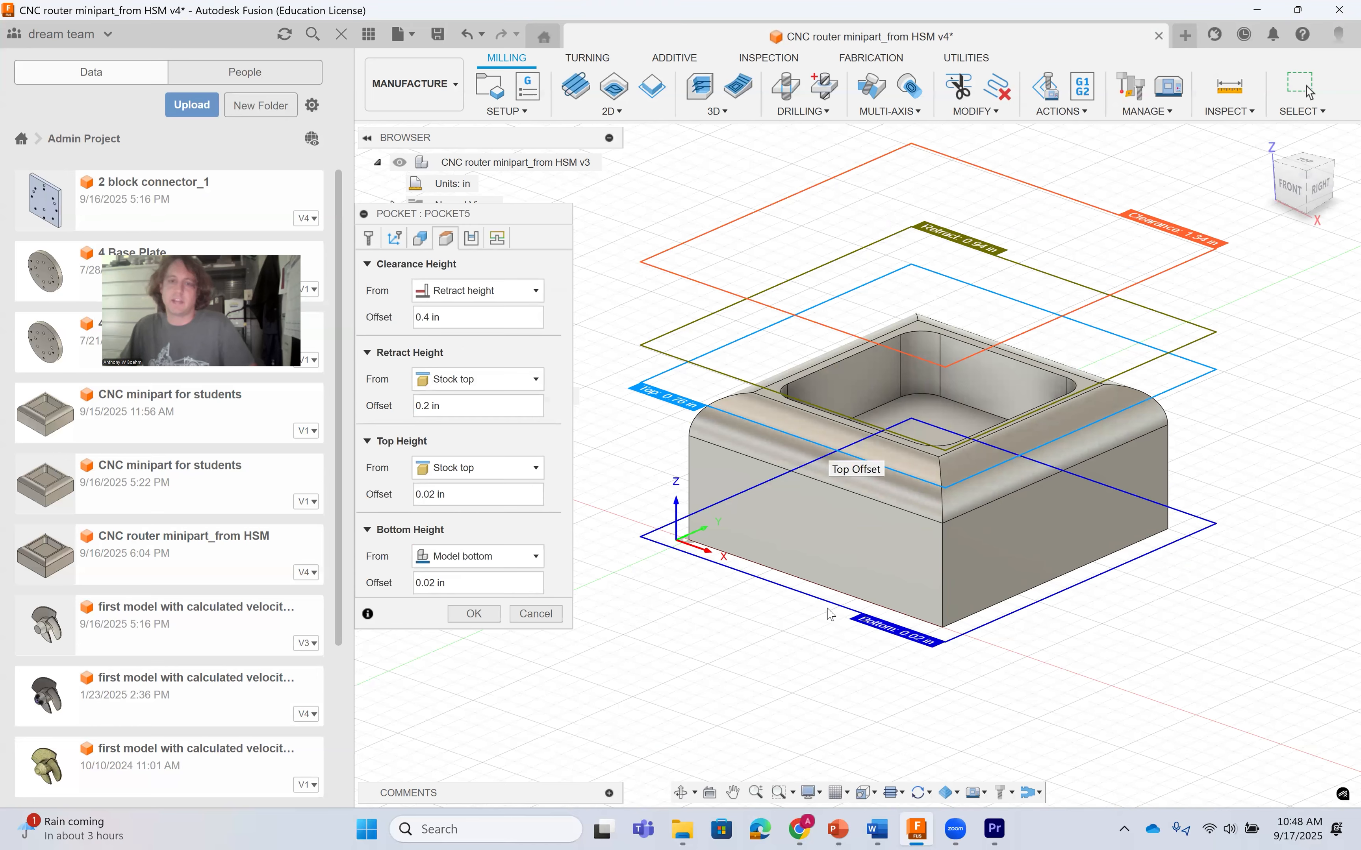
pyautogui.keyDown('shift'); pyautogui.moveTo(823, 626); pyautogui.dragTo(833, 639, button='middle'); pyautogui.keyUp('shift')
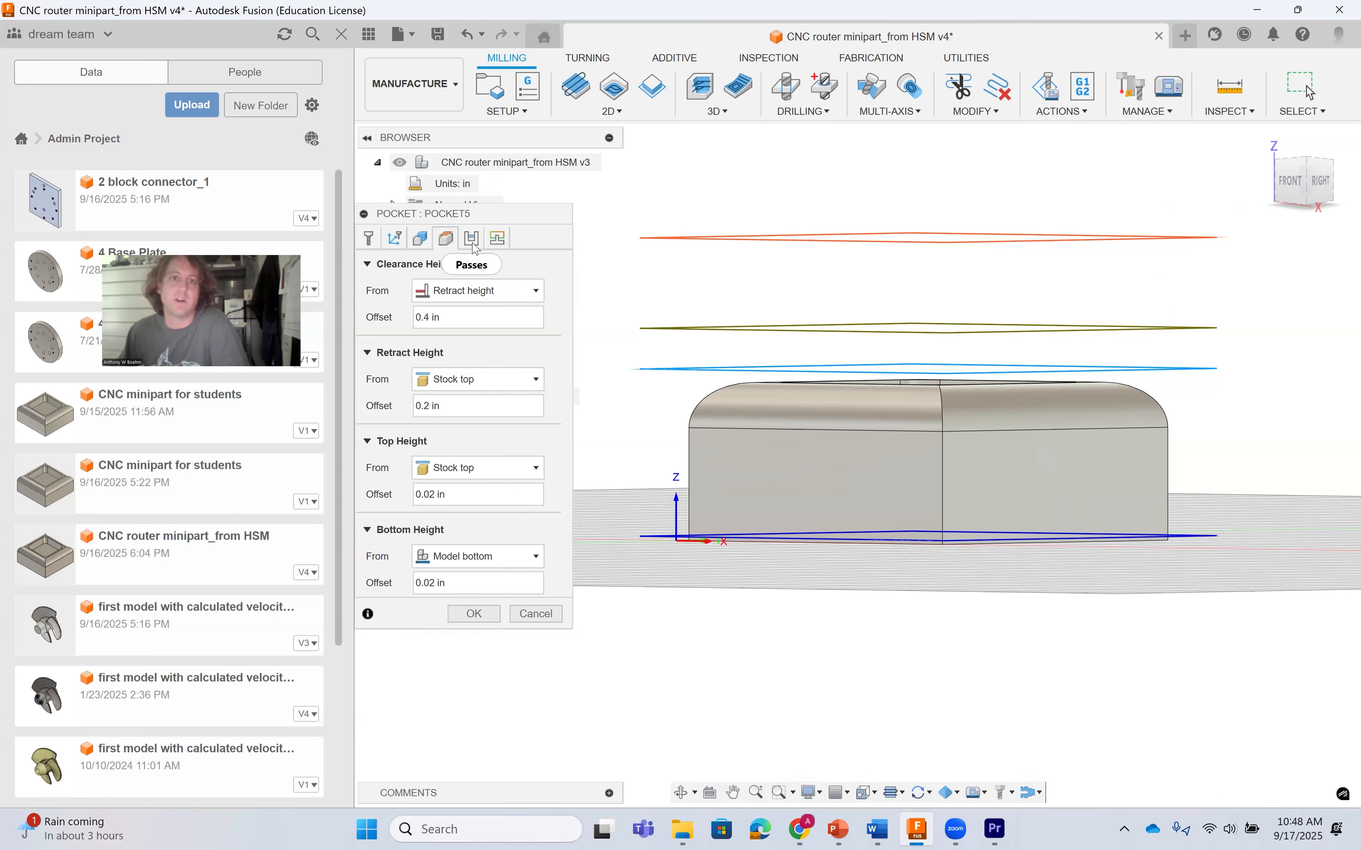
# Set the pocket passes' maximum roughing stepdown to 0.25 in and check the available cutting directions, keeping Climb.
pyautogui.click(472, 239)
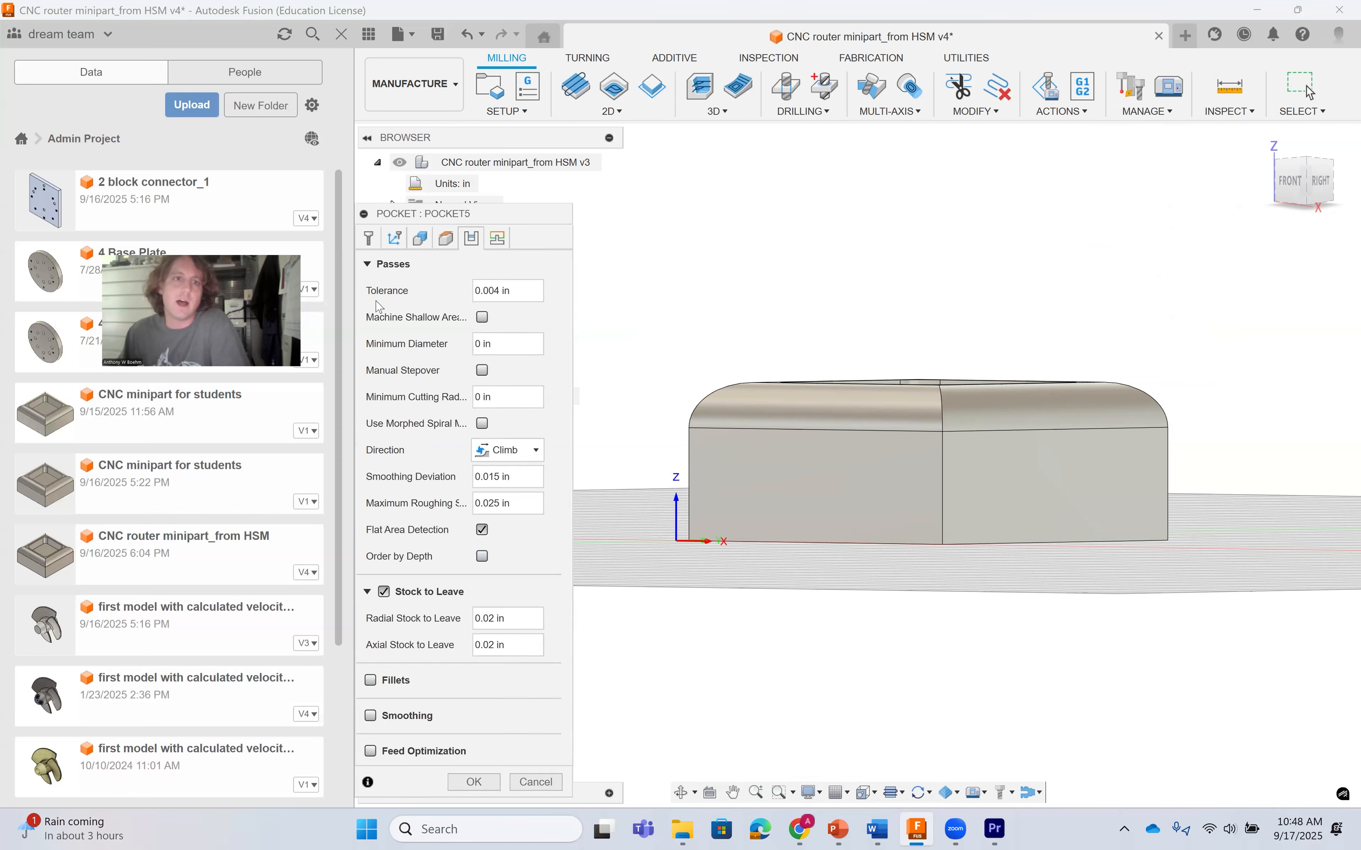
pyautogui.moveTo(515, 214); pyautogui.dragTo(719, 161)
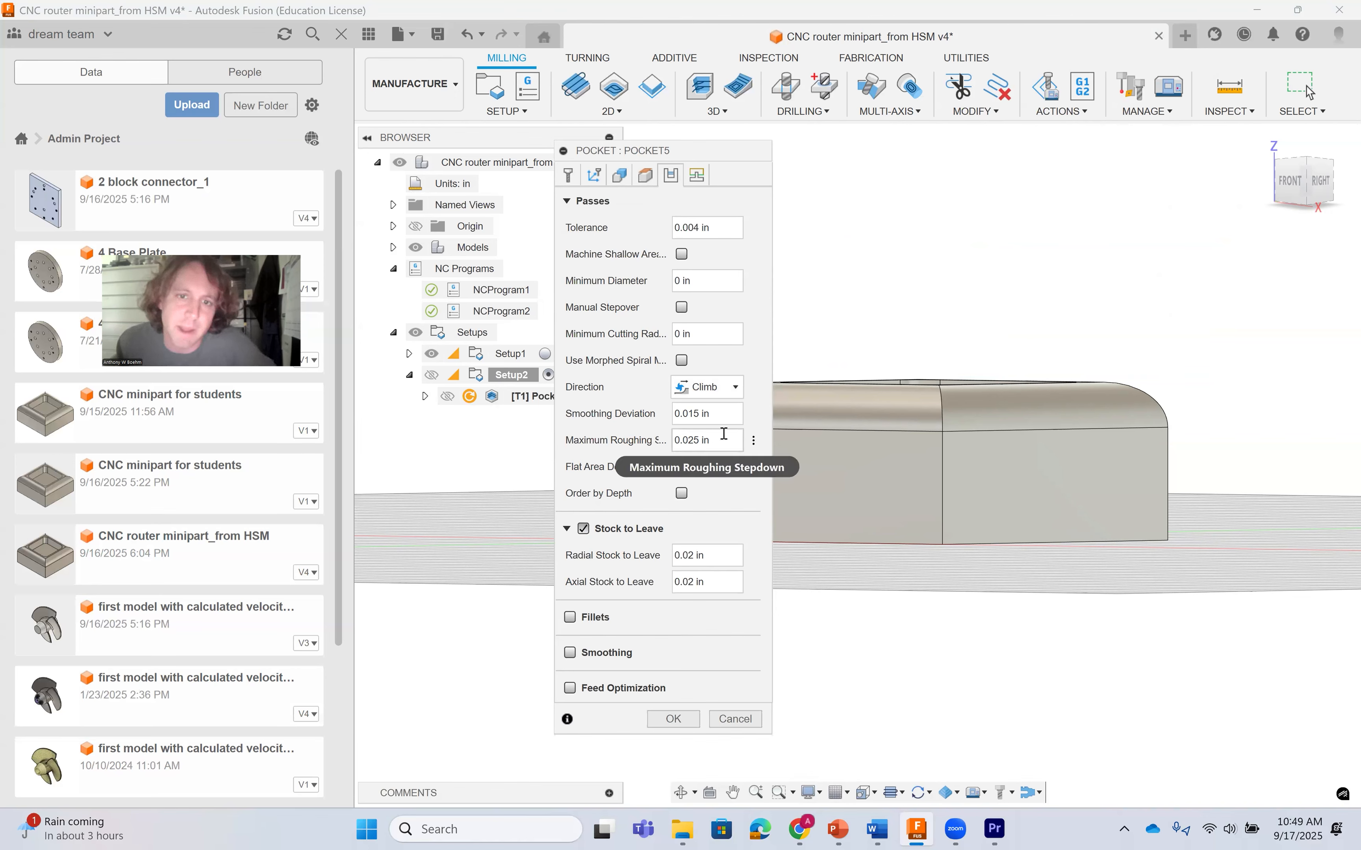
pyautogui.click(725, 440)
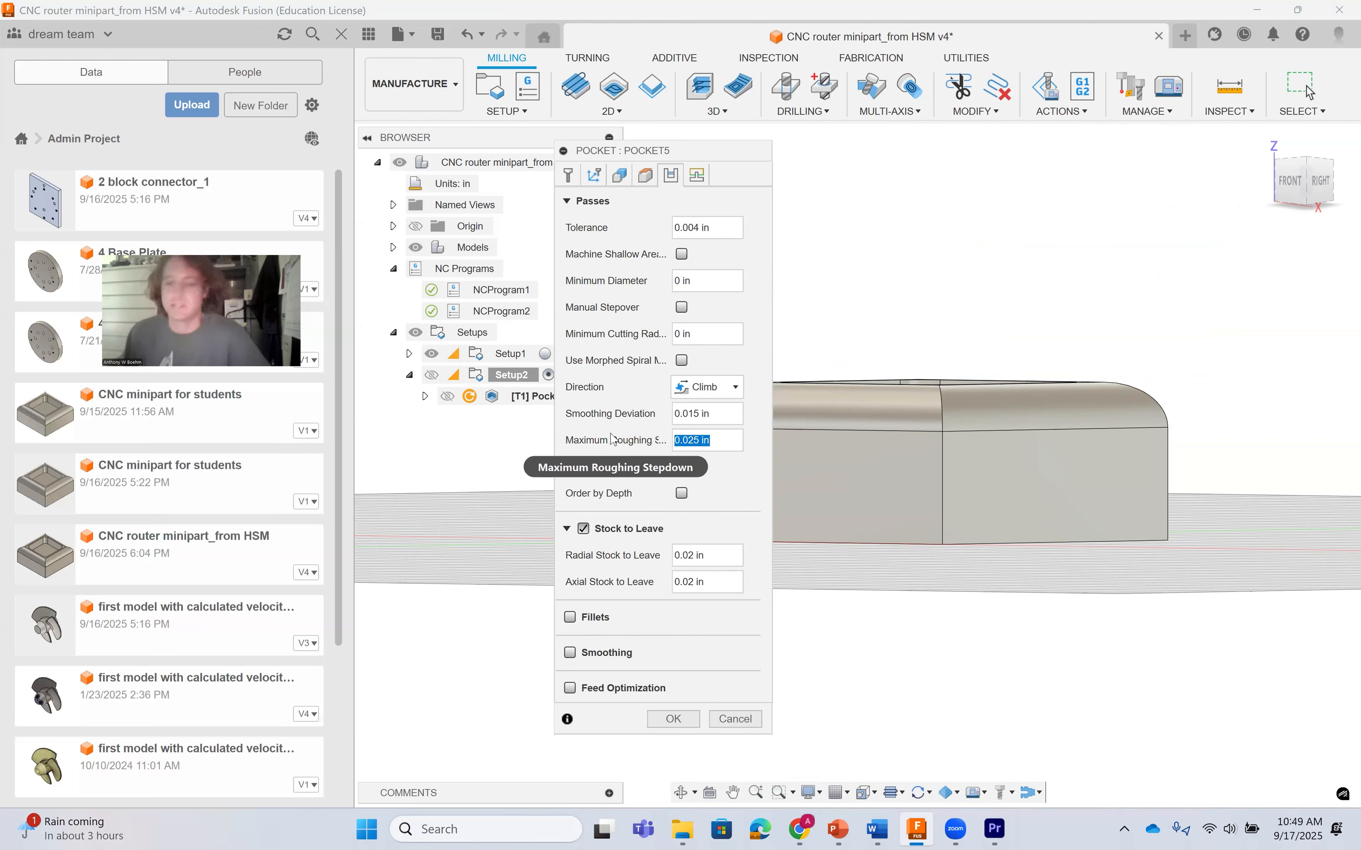
pyautogui.write('.25')
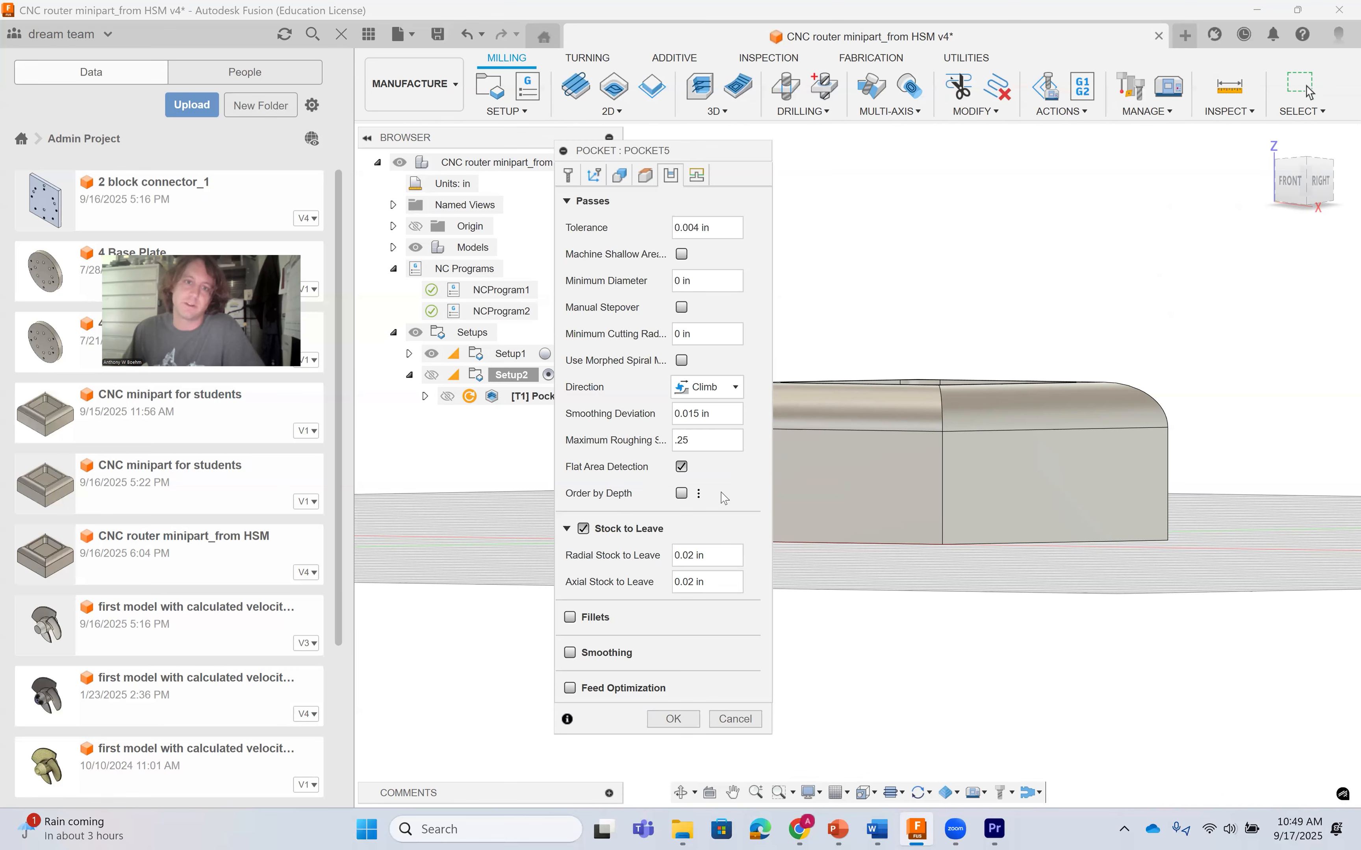
pyautogui.click(719, 396)
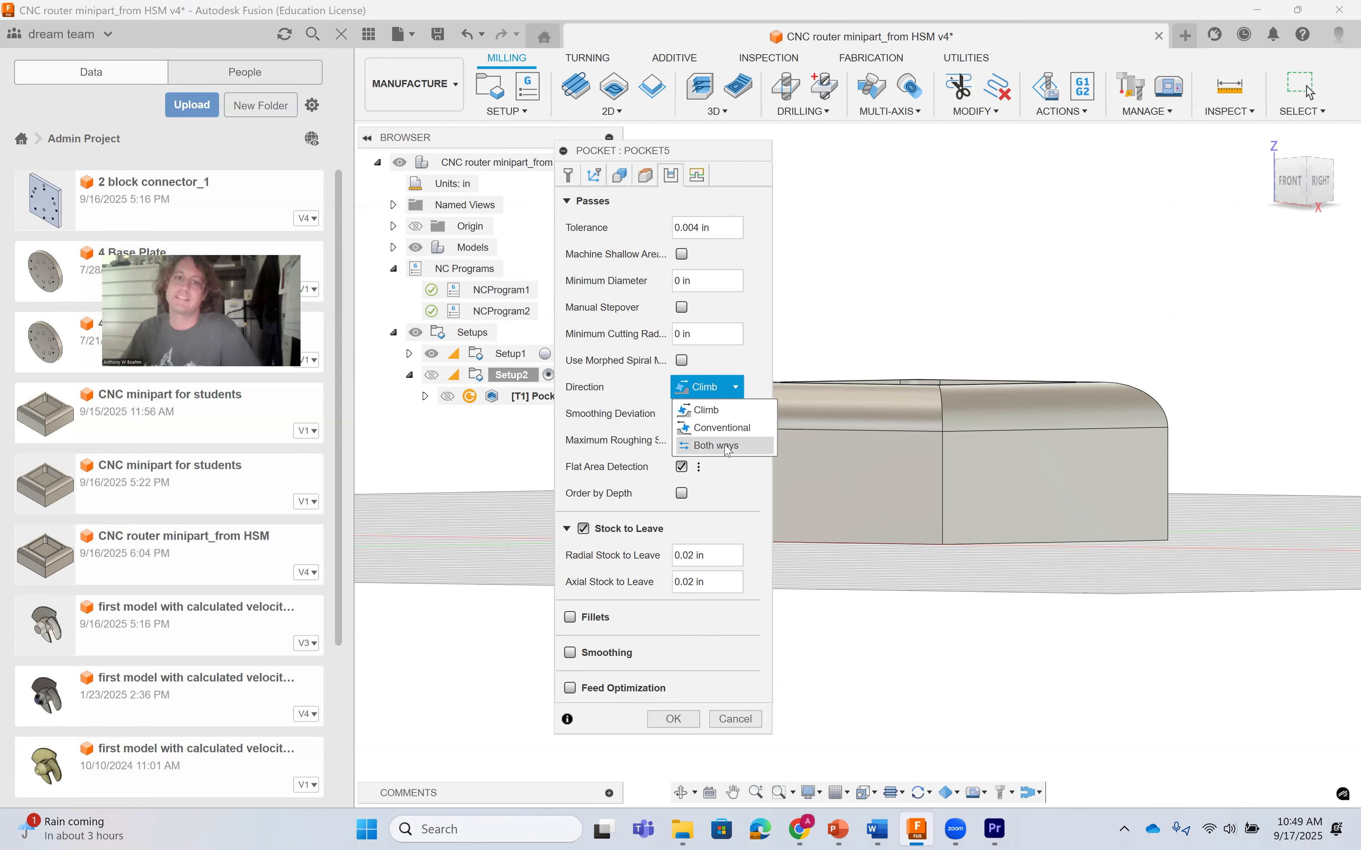
pyautogui.click(691, 385)
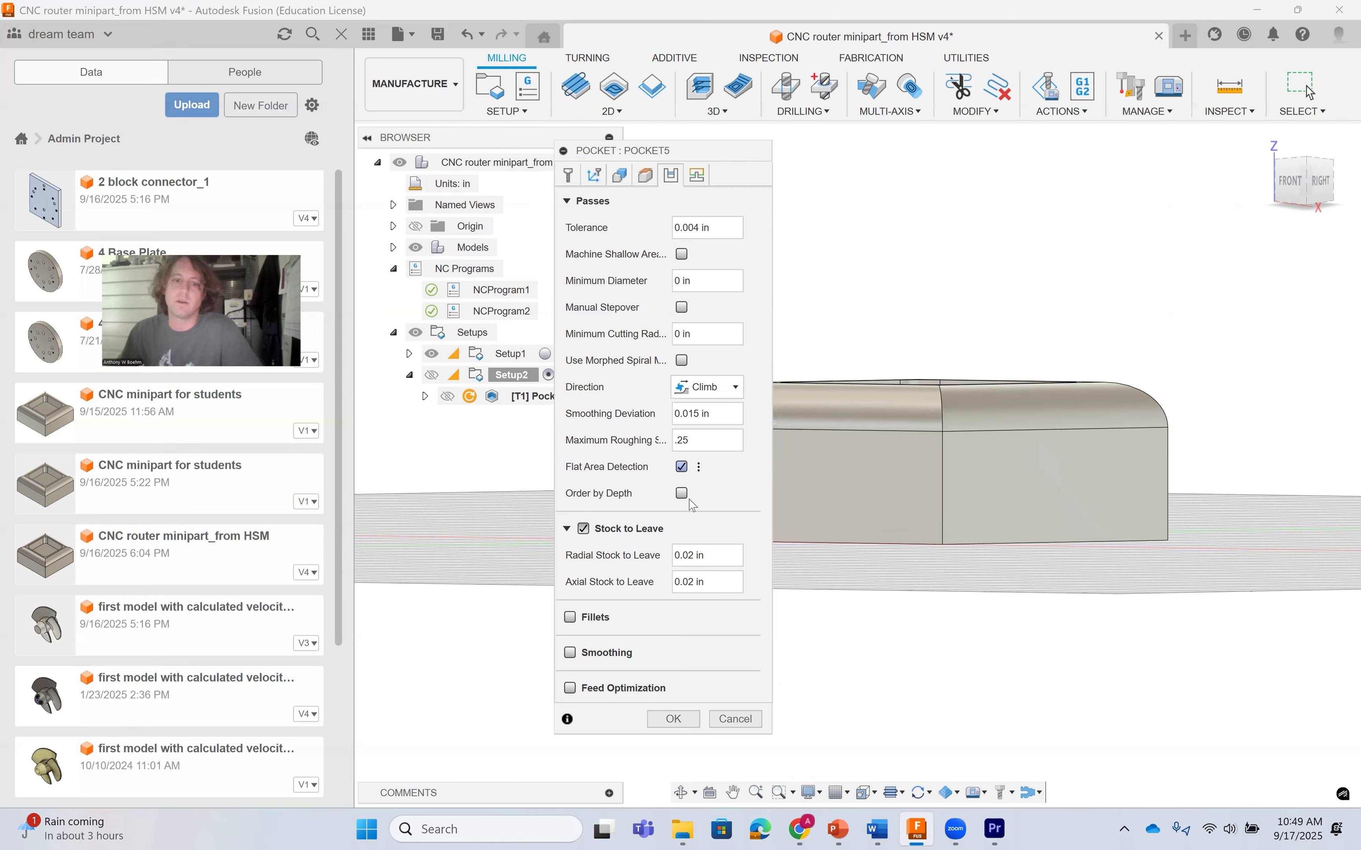
# Enable Smoothing and Feed Optimization for the pocket passes and review their parameters.
pyautogui.click(570, 653)
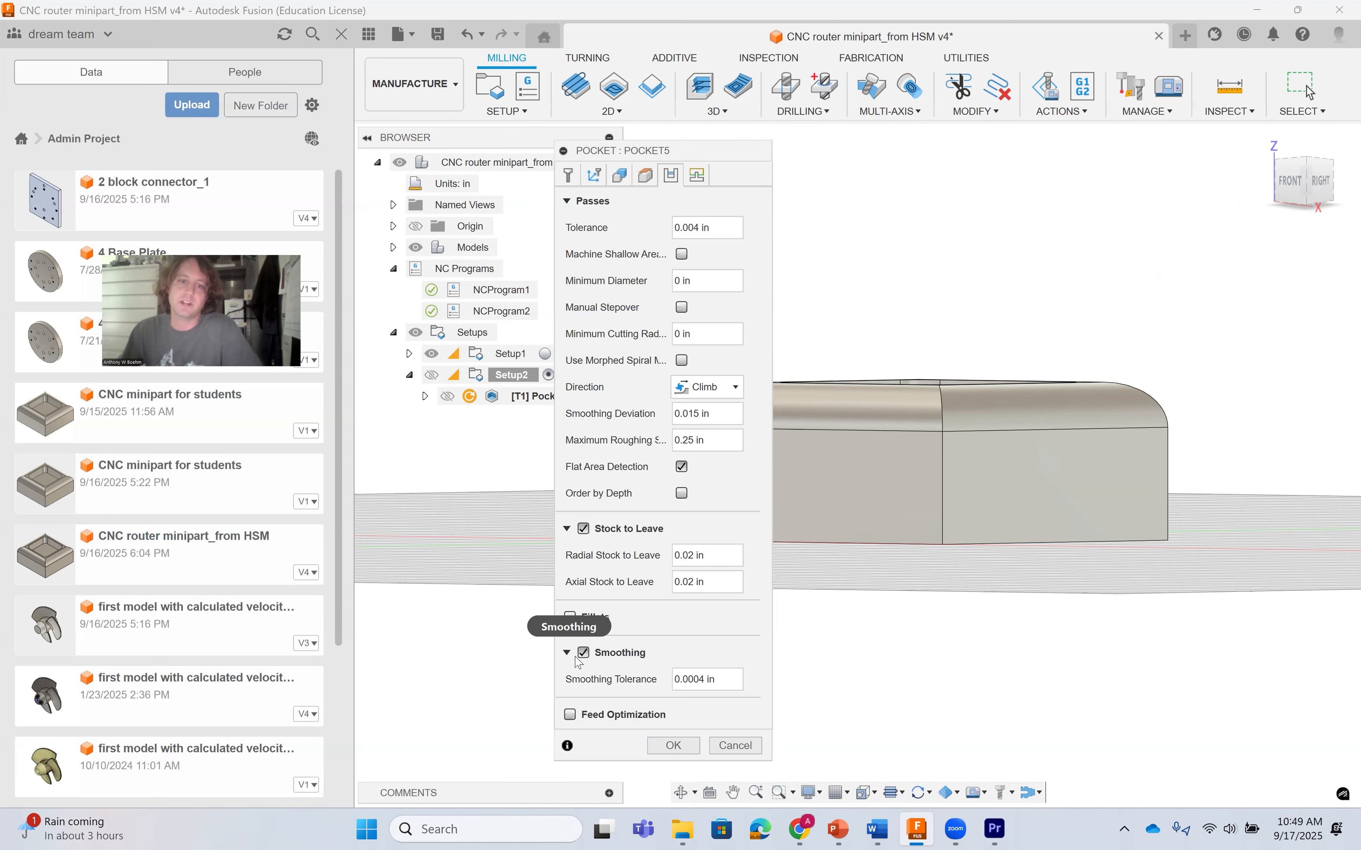
pyautogui.click(569, 714)
pyautogui.moveTo(672, 163); pyautogui.dragTo(673, 34)
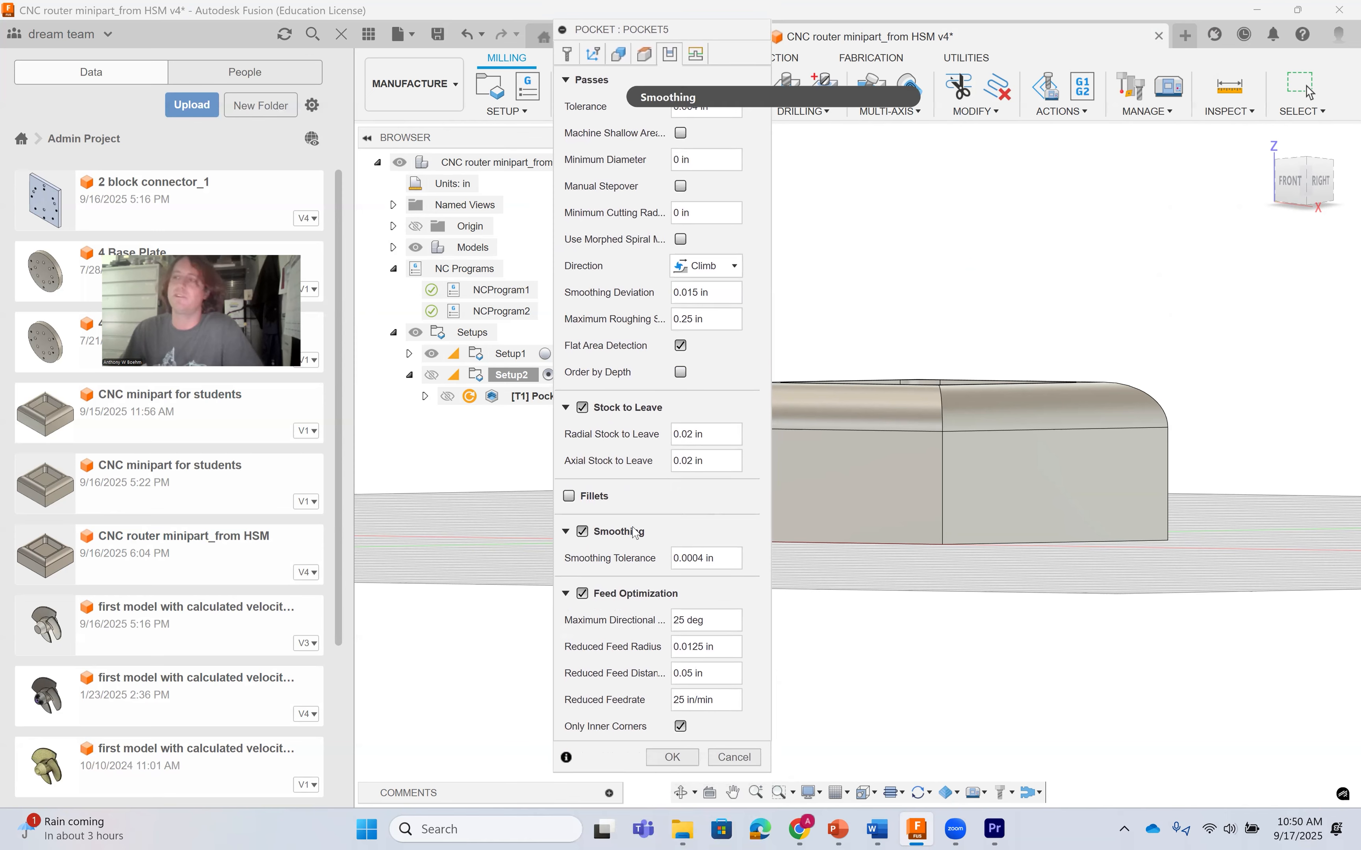
pyautogui.moveTo(635, 532)
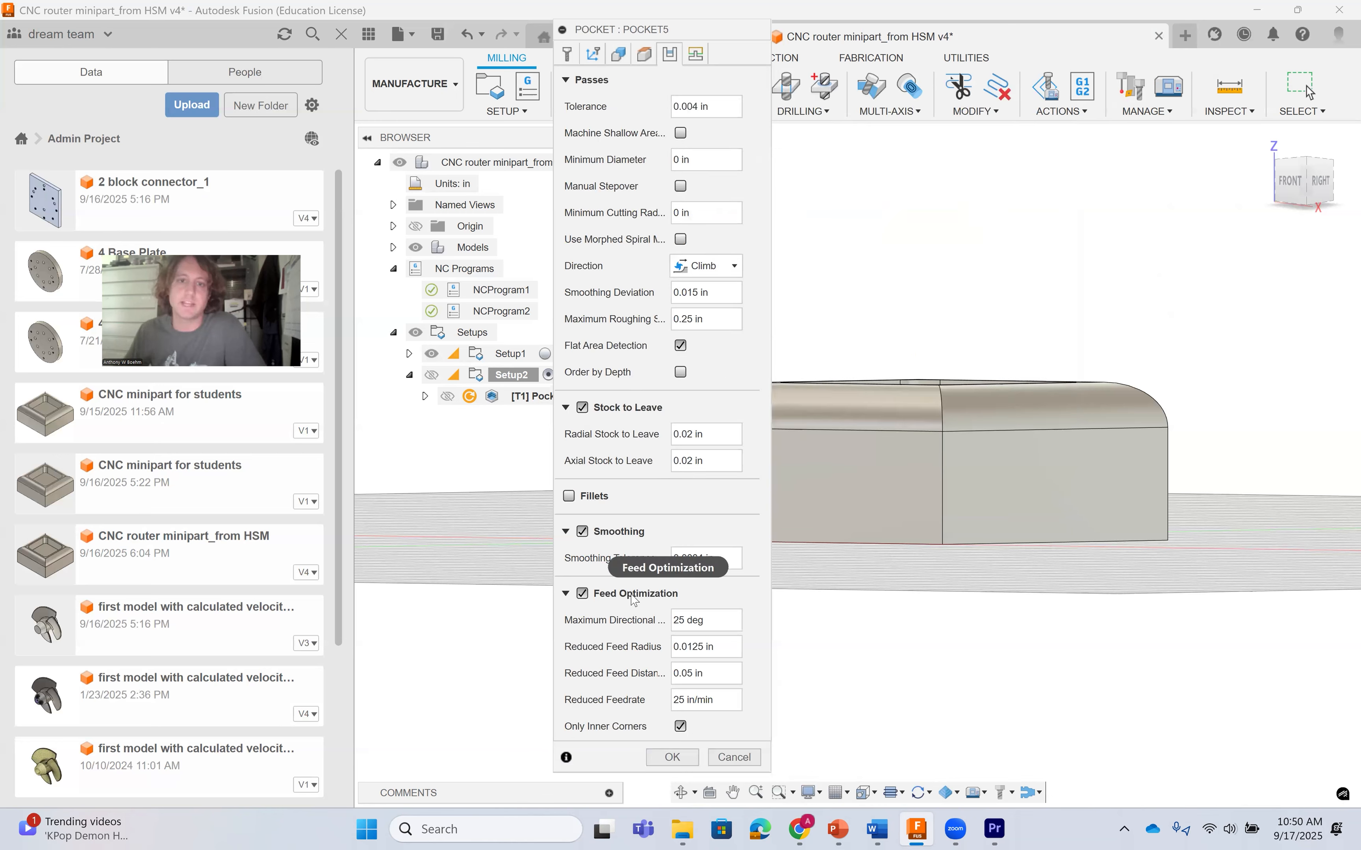
pyautogui.moveTo(634, 601)
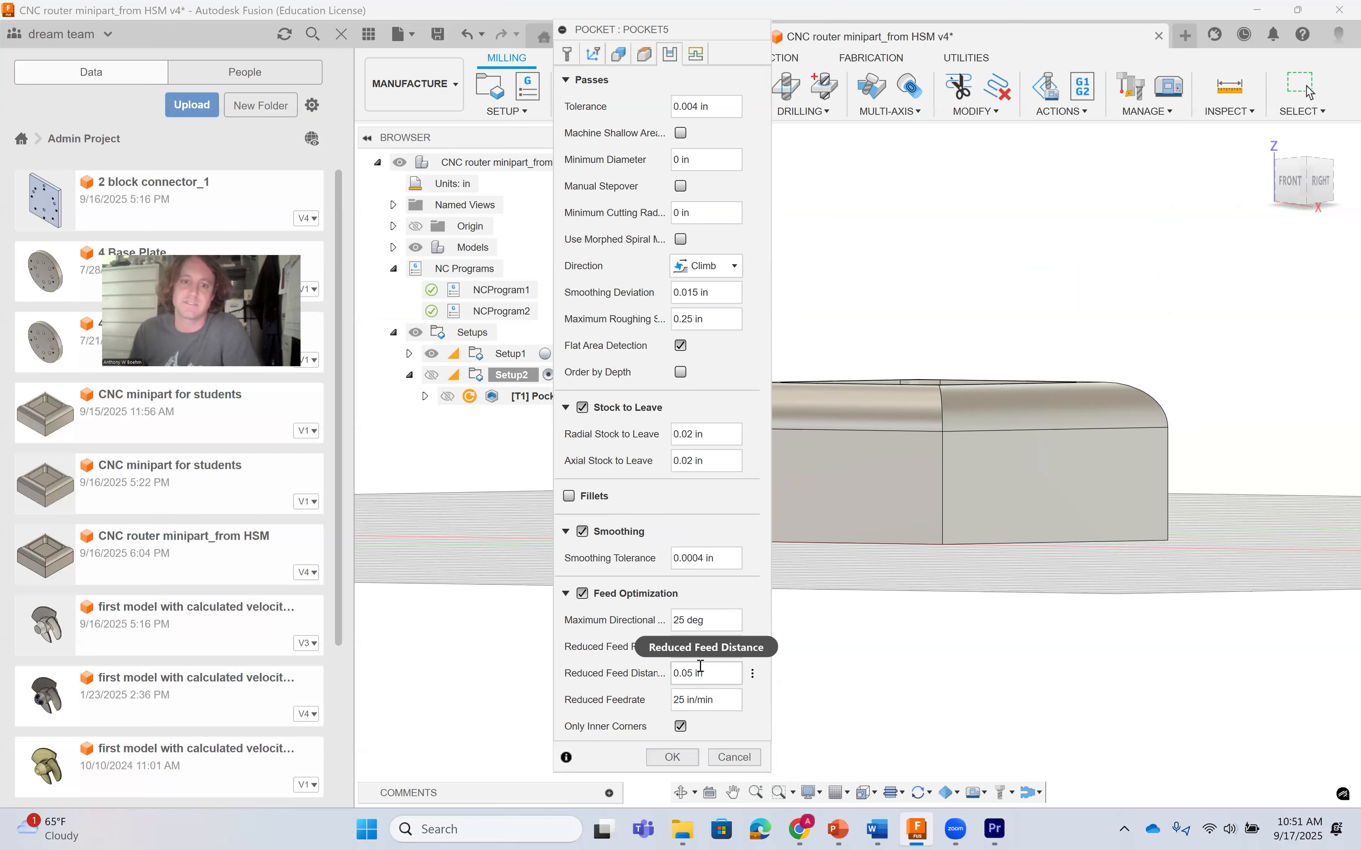
pyautogui.moveTo(703, 670)
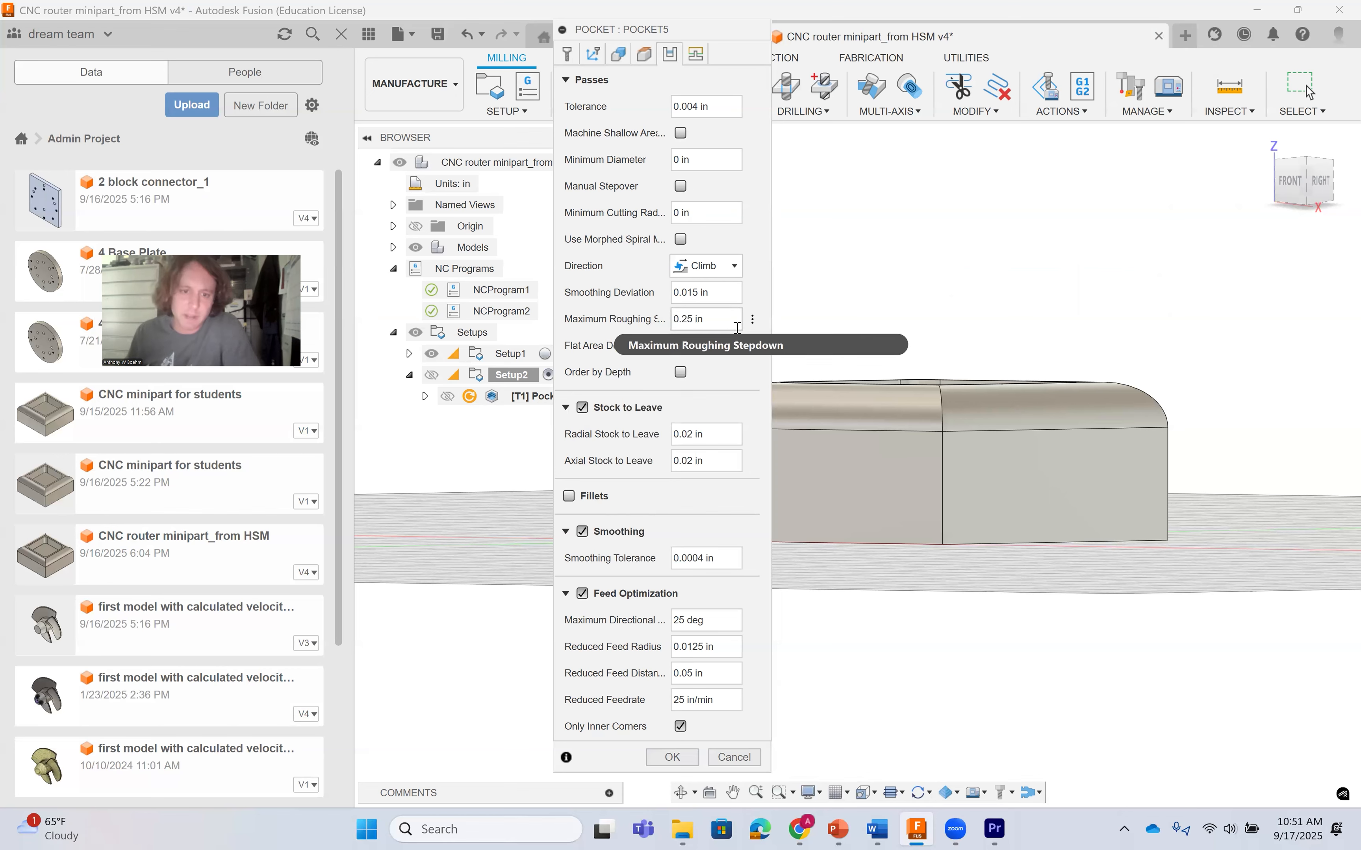
# Review the pocket's linking settings and set its ramp type to Plunge.
pyautogui.click(699, 50)
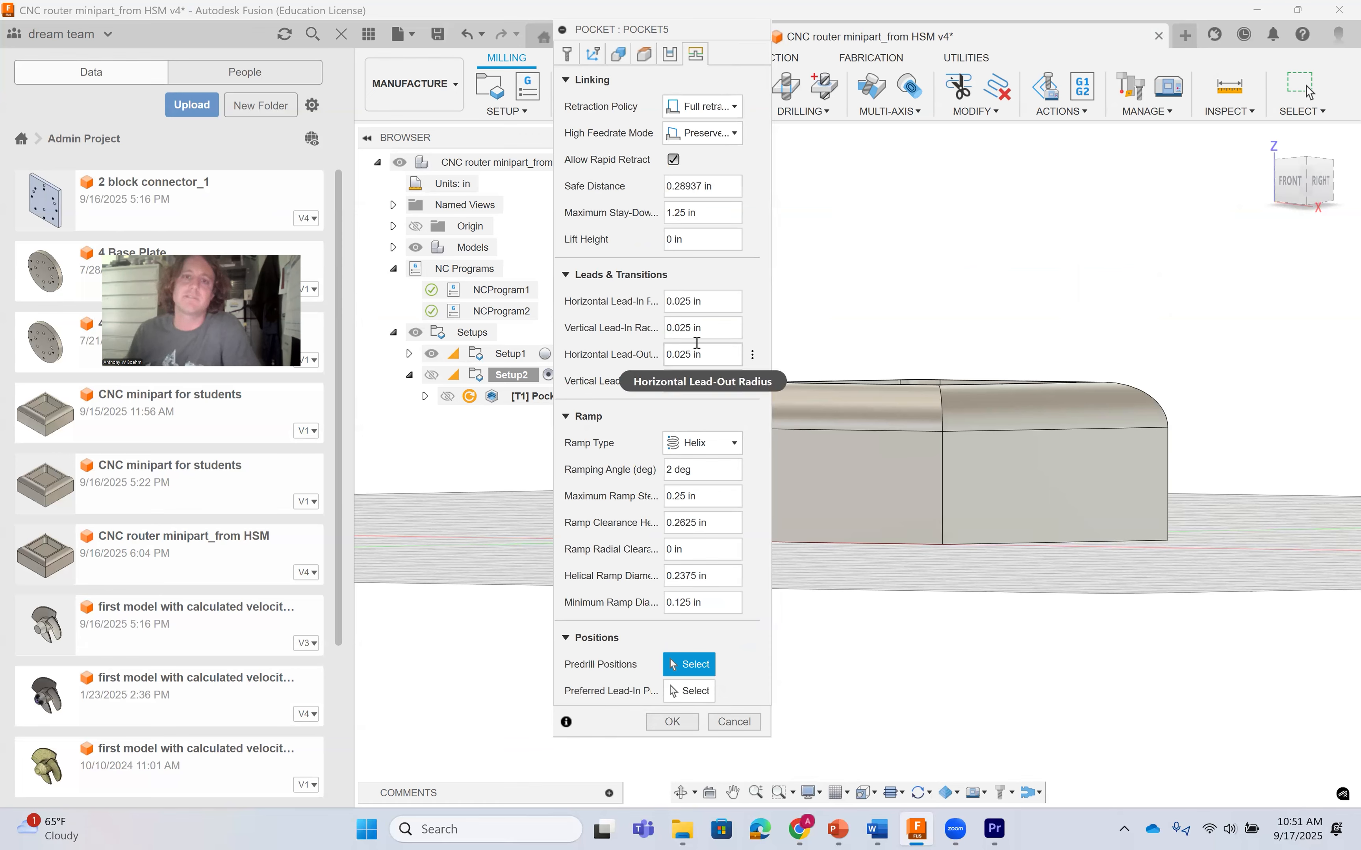
pyautogui.moveTo(697, 343)
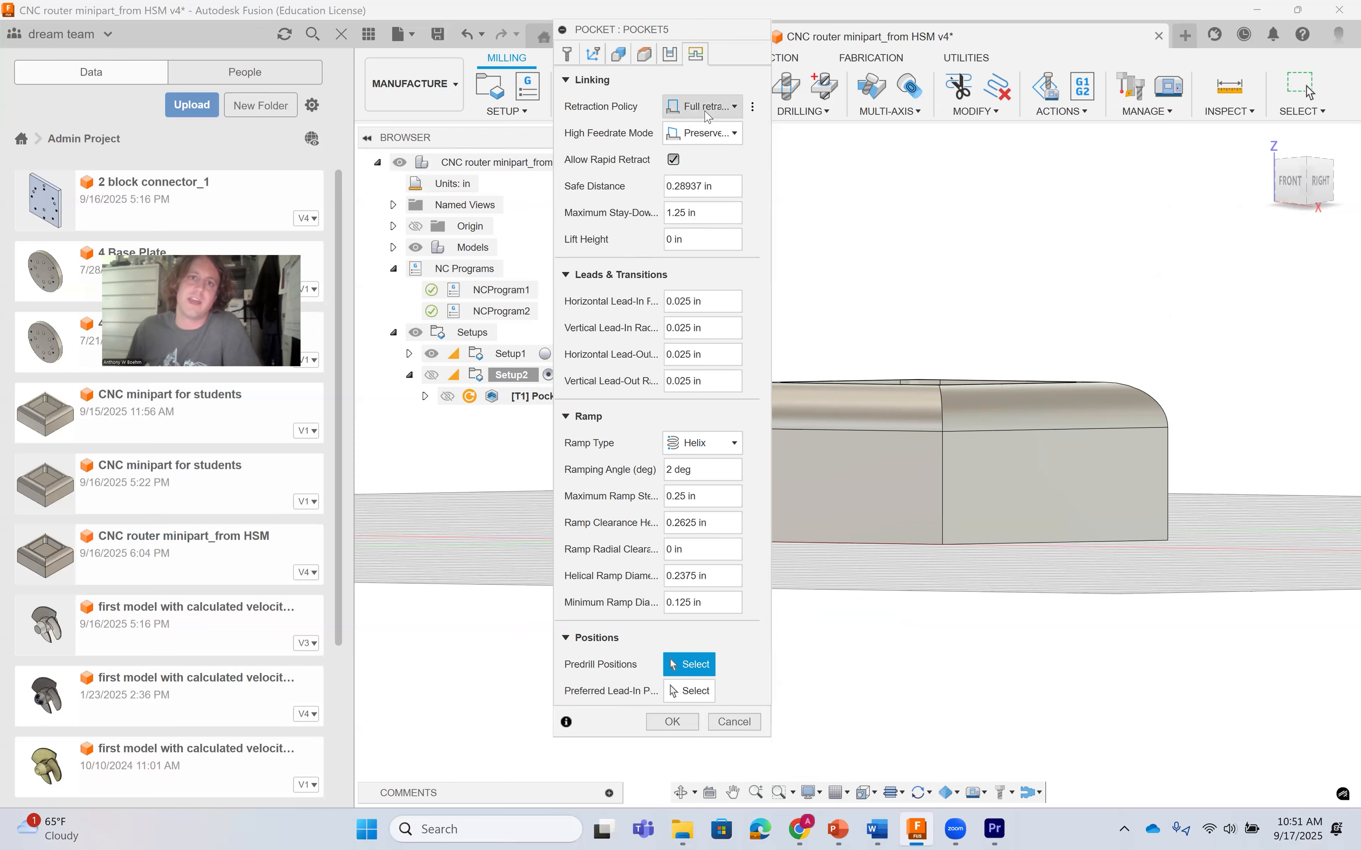
pyautogui.moveTo(708, 115)
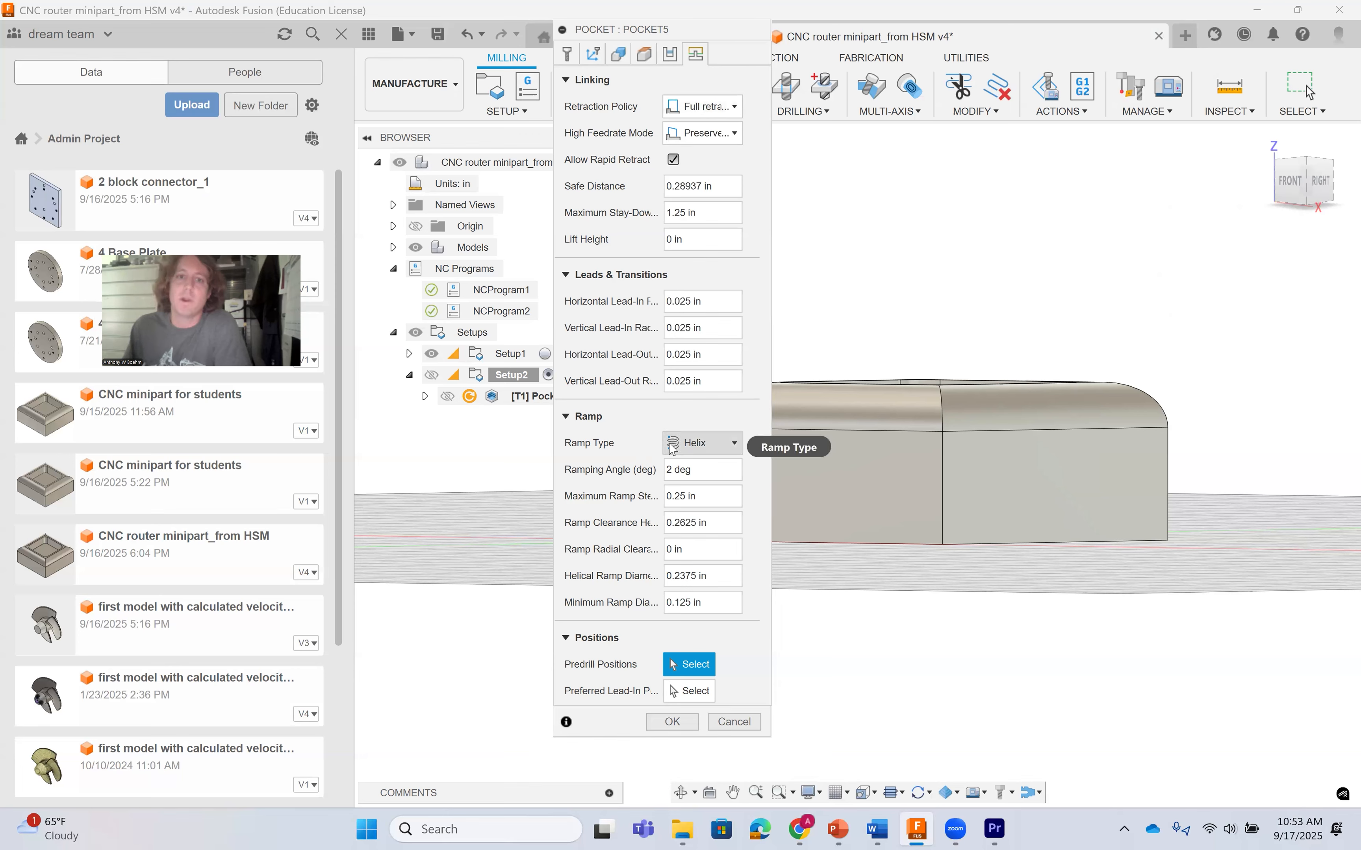
pyautogui.moveTo(672, 448)
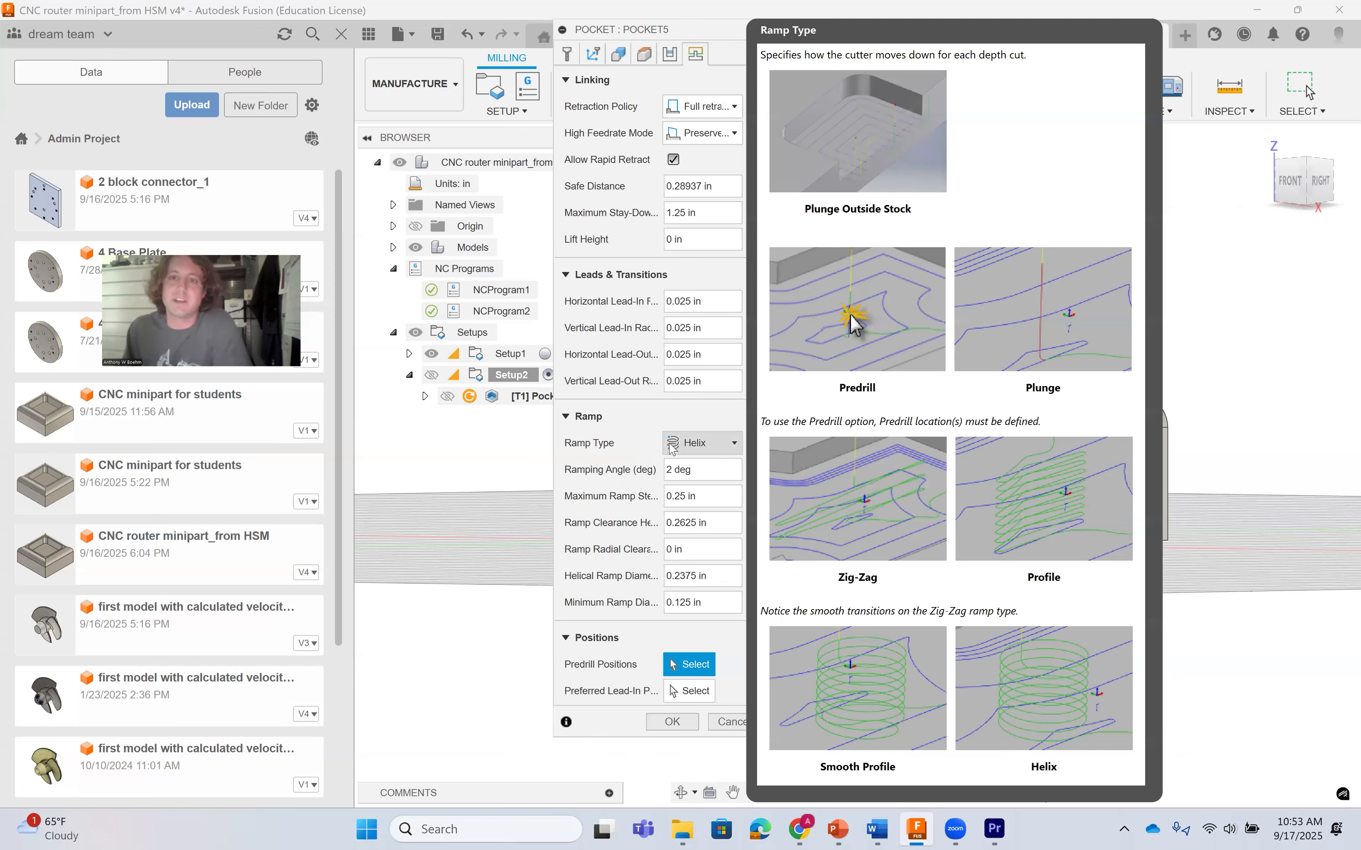
pyautogui.click(672, 448)
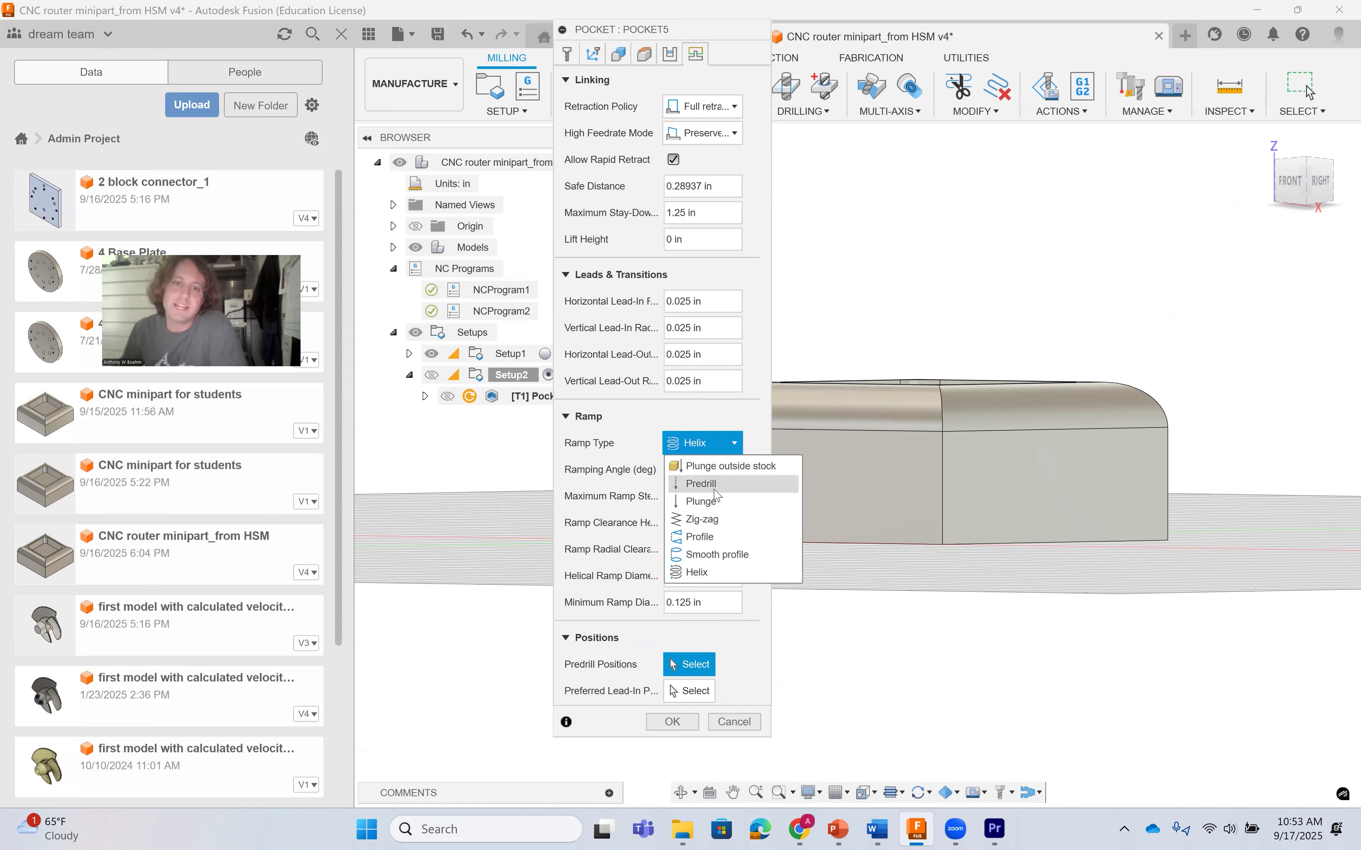
pyautogui.click(721, 504)
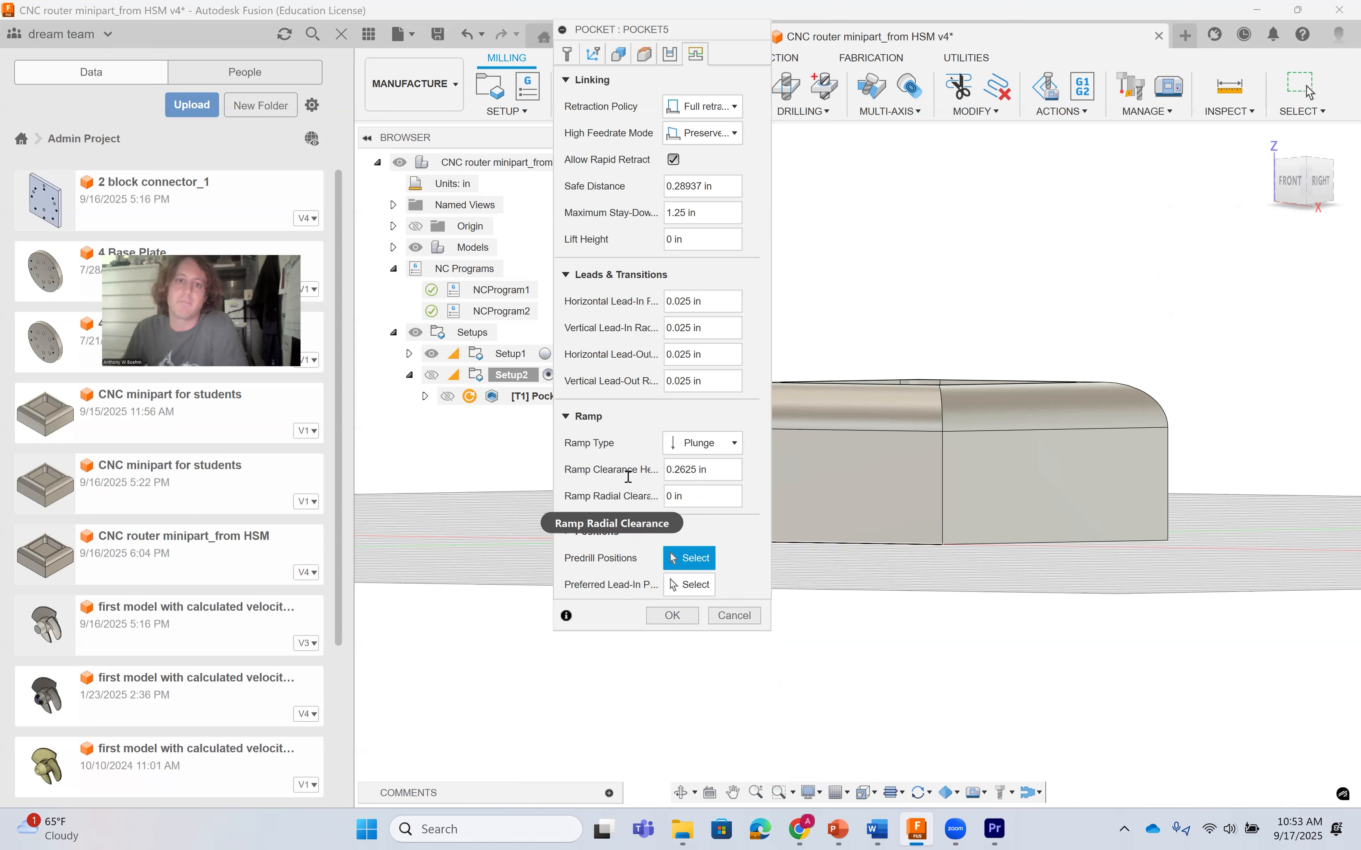
pyautogui.click(690, 444)
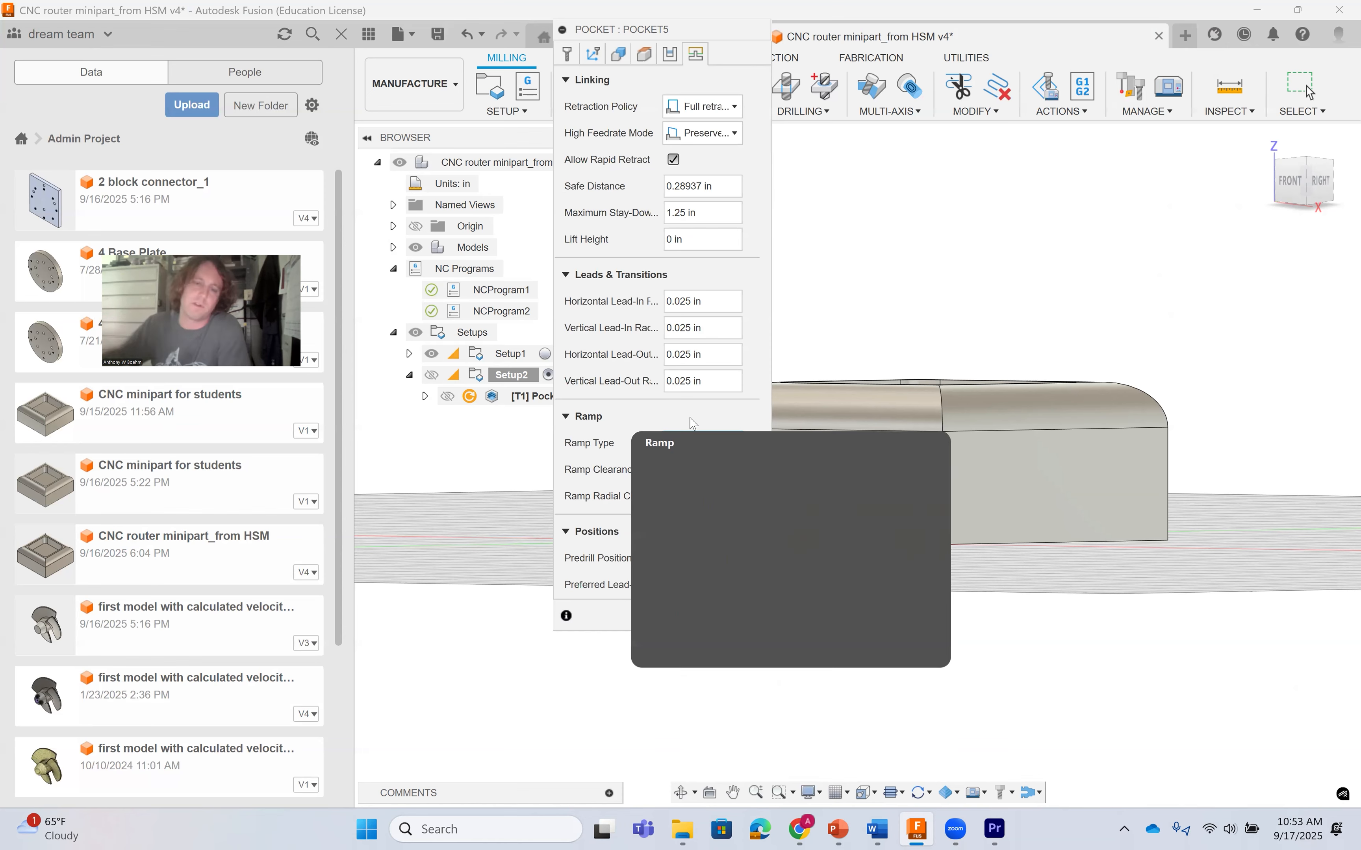
pyautogui.click(654, 406)
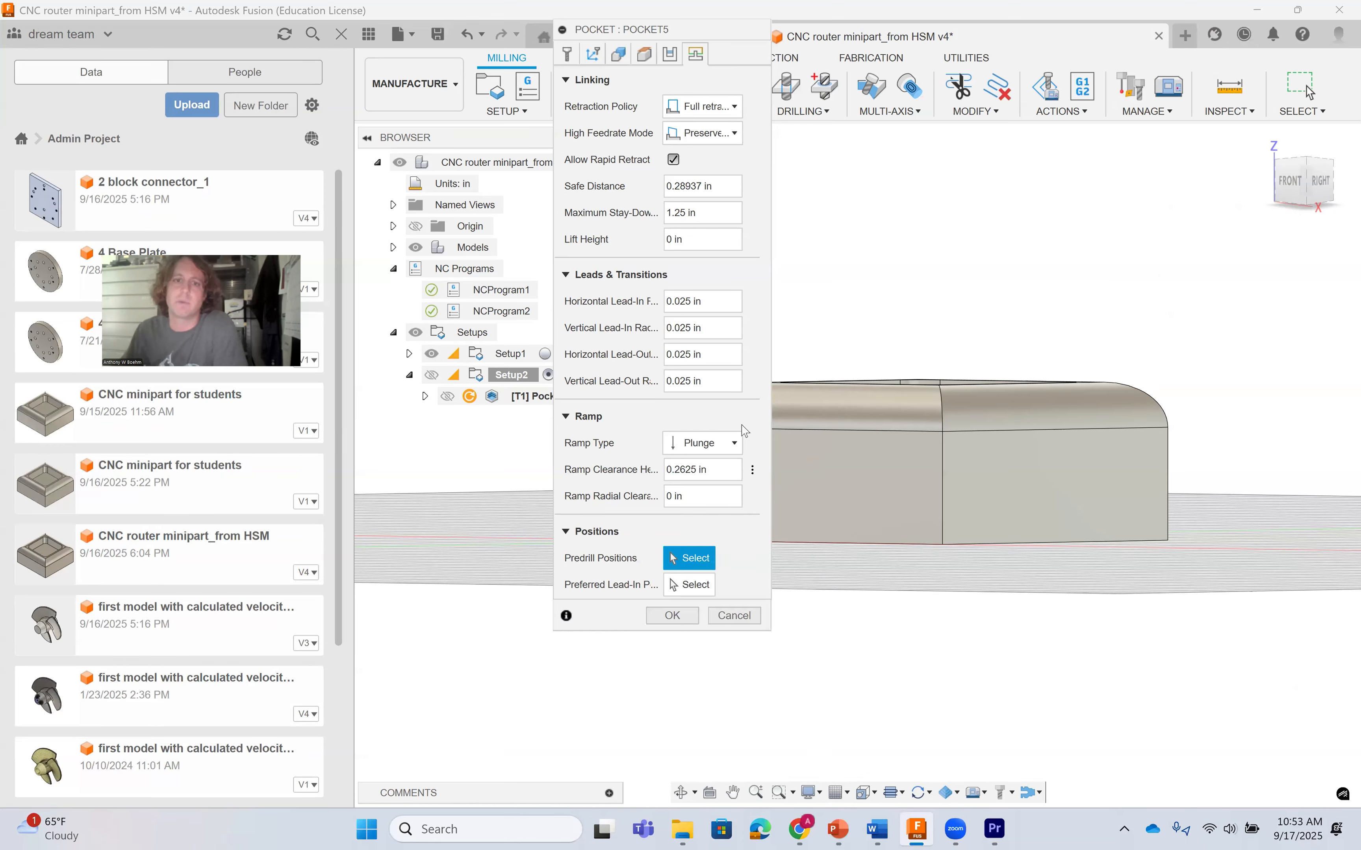
# Generate the pocket toolpath and inspect its path and warning details.
pyautogui.click(666, 614)
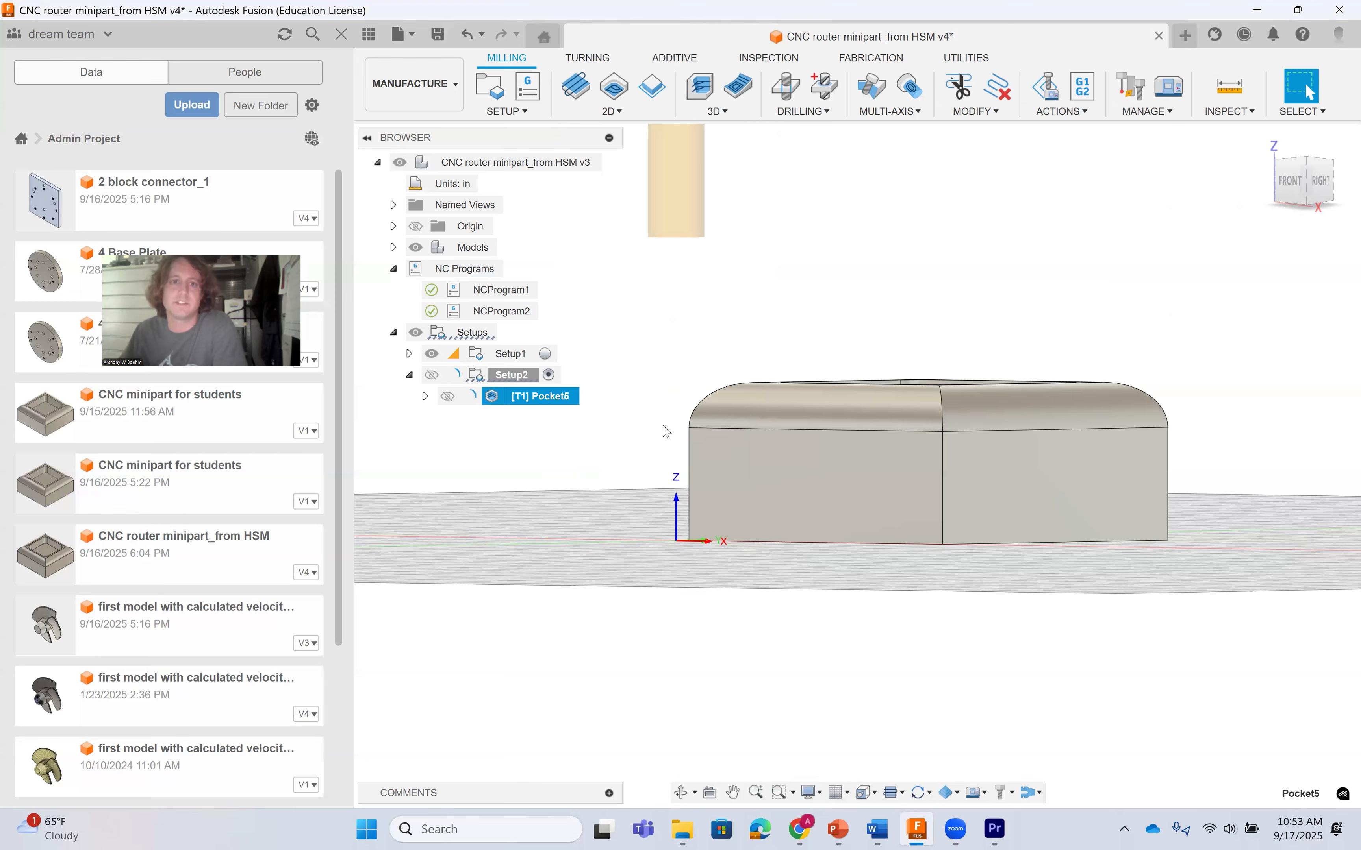
pyautogui.moveTo(789, 353); pyautogui.dragTo(764, 453, button='middle')
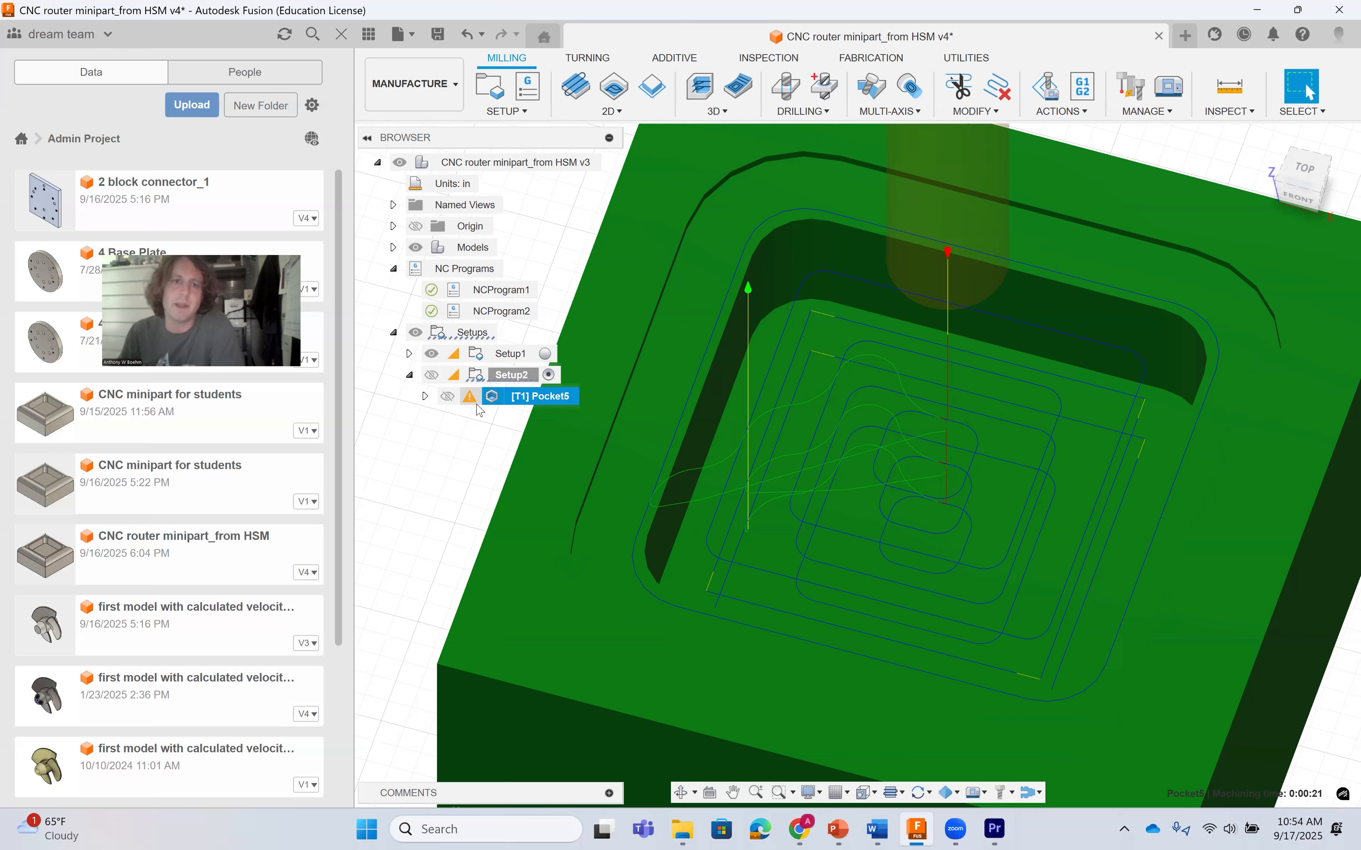
pyautogui.moveTo(474, 405)
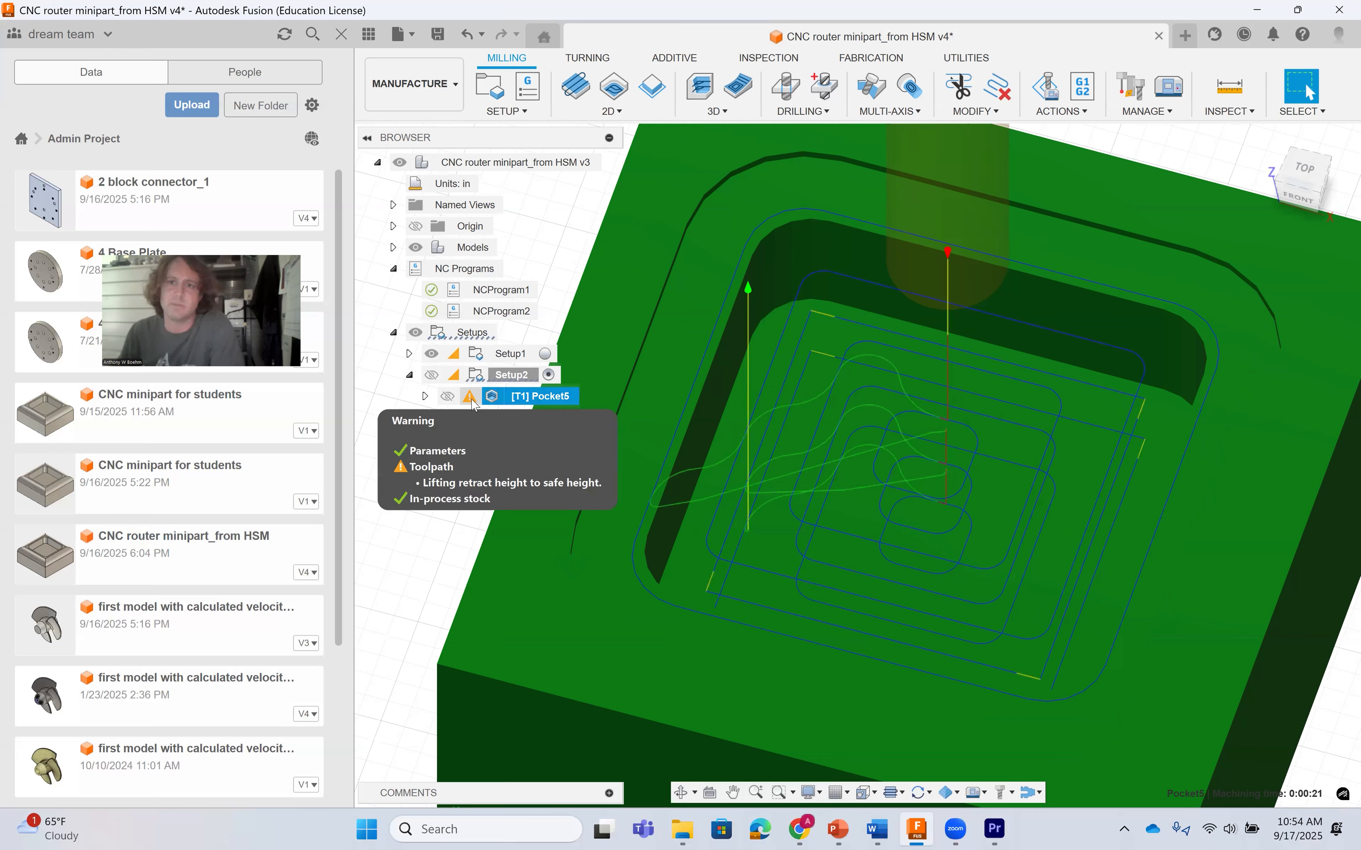
# Edit the pocket operation to set its maximum roughing stepdown to 0.02 in, and regenerate the toolpath.
pyautogui.rightClick(509, 397)
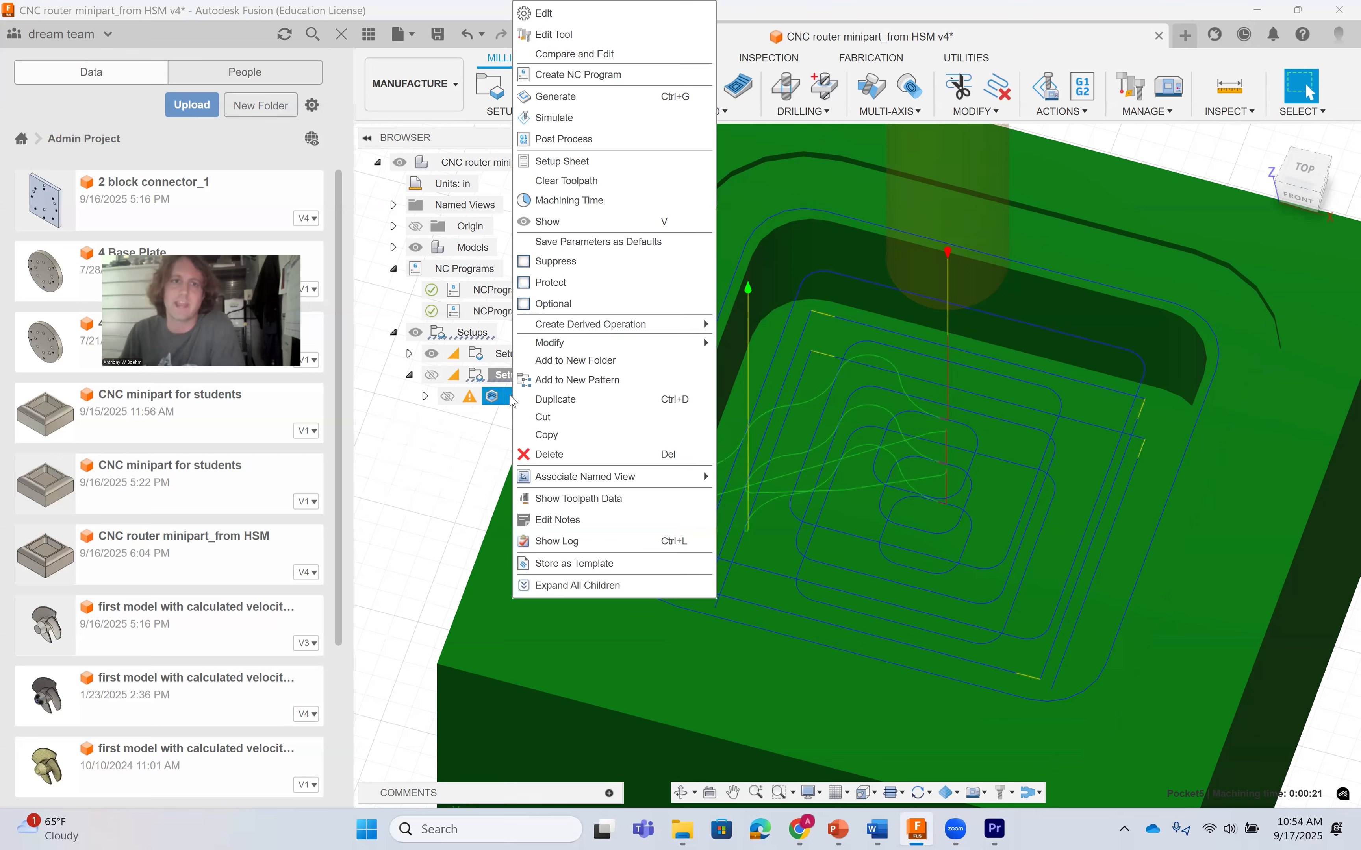
pyautogui.click(642, 21)
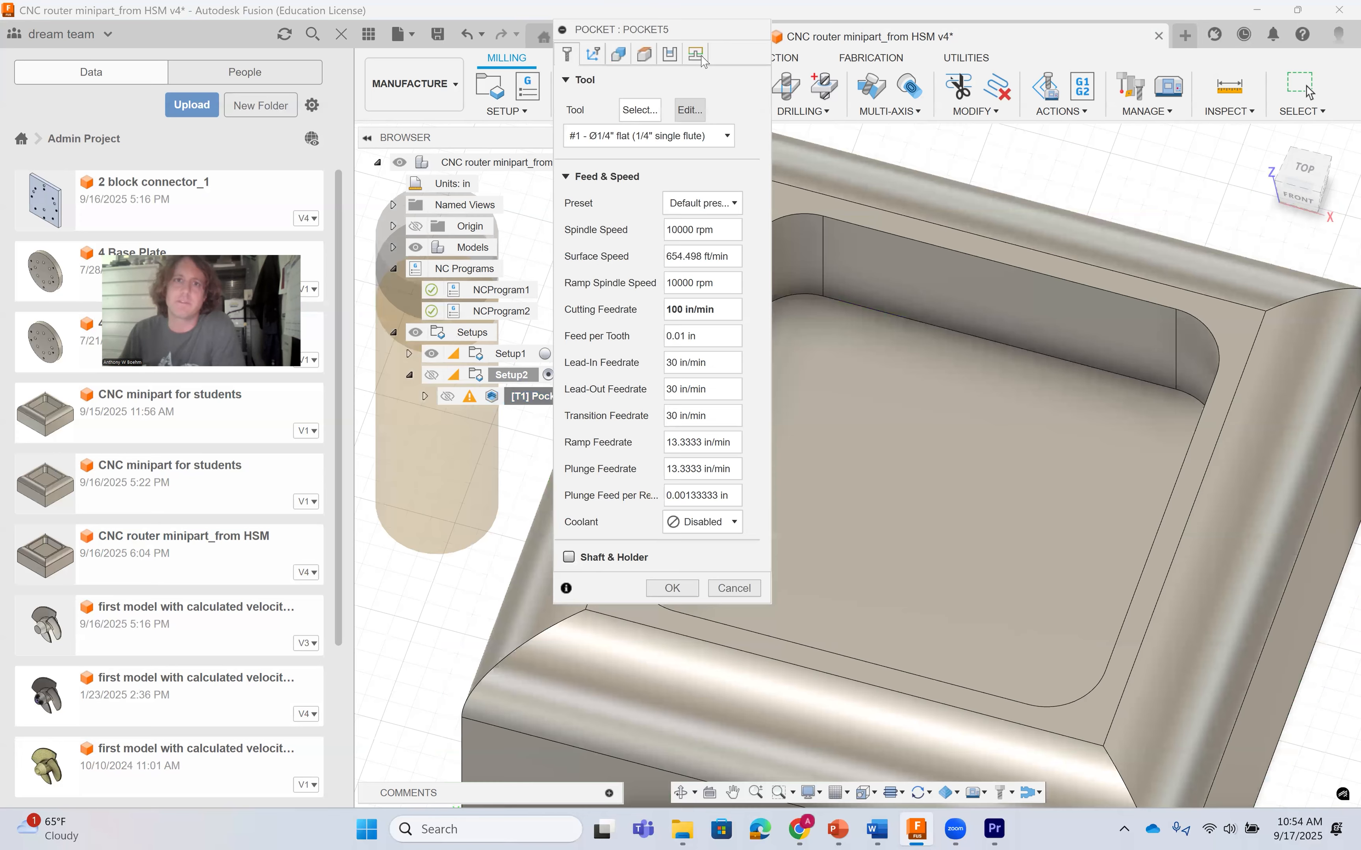
pyautogui.click(700, 57)
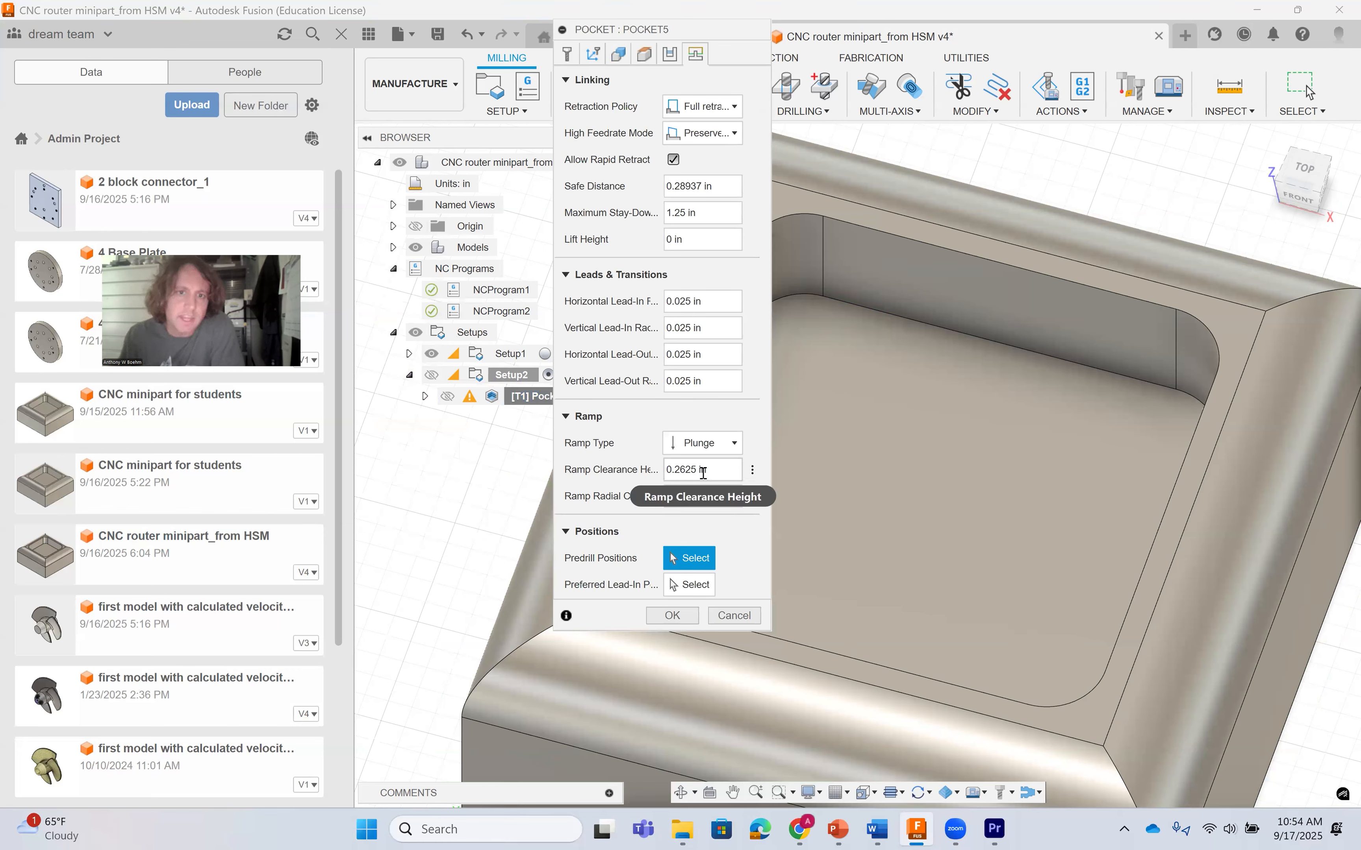
pyautogui.click(668, 56)
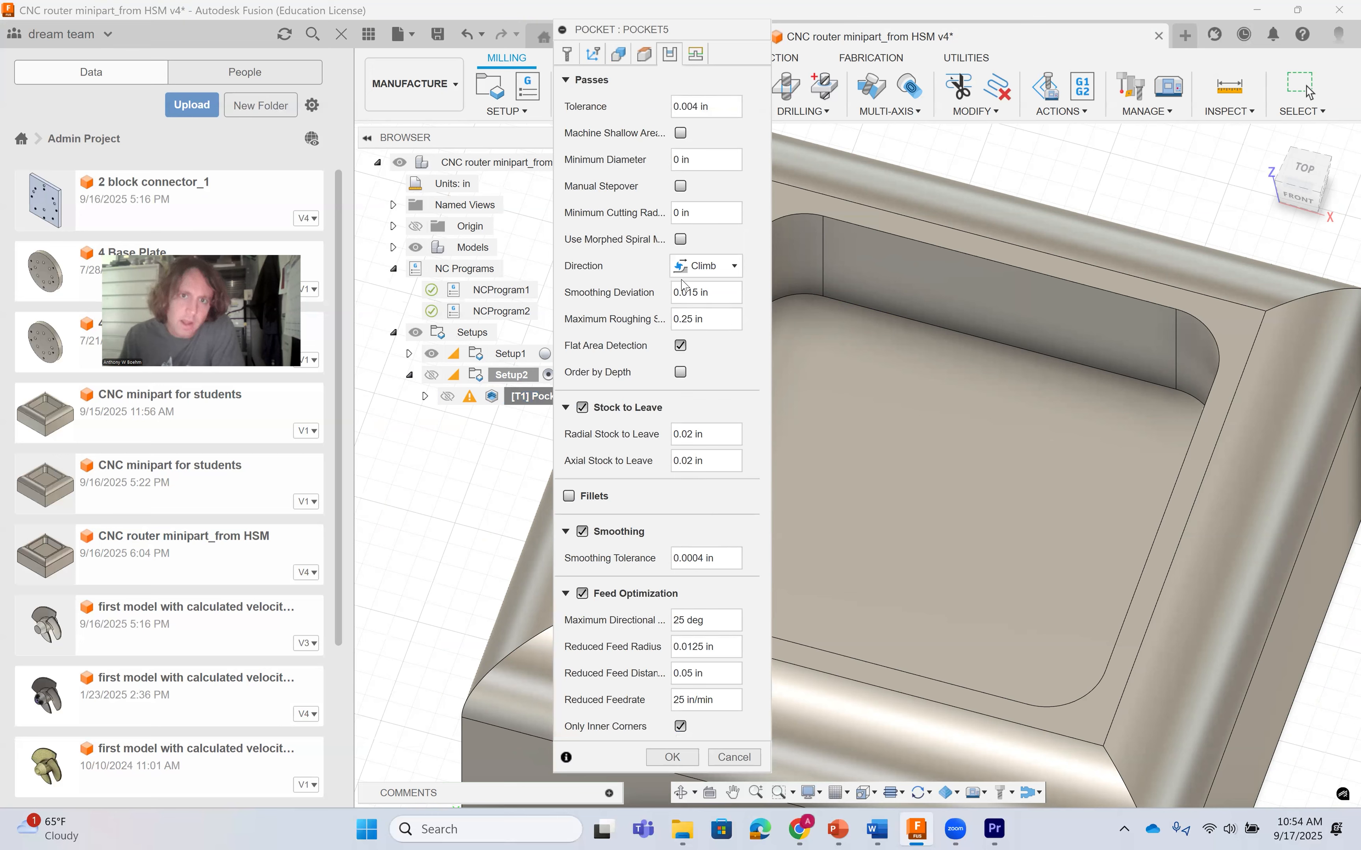
pyautogui.click(715, 321)
pyautogui.moveTo(715, 320); pyautogui.dragTo(648, 323)
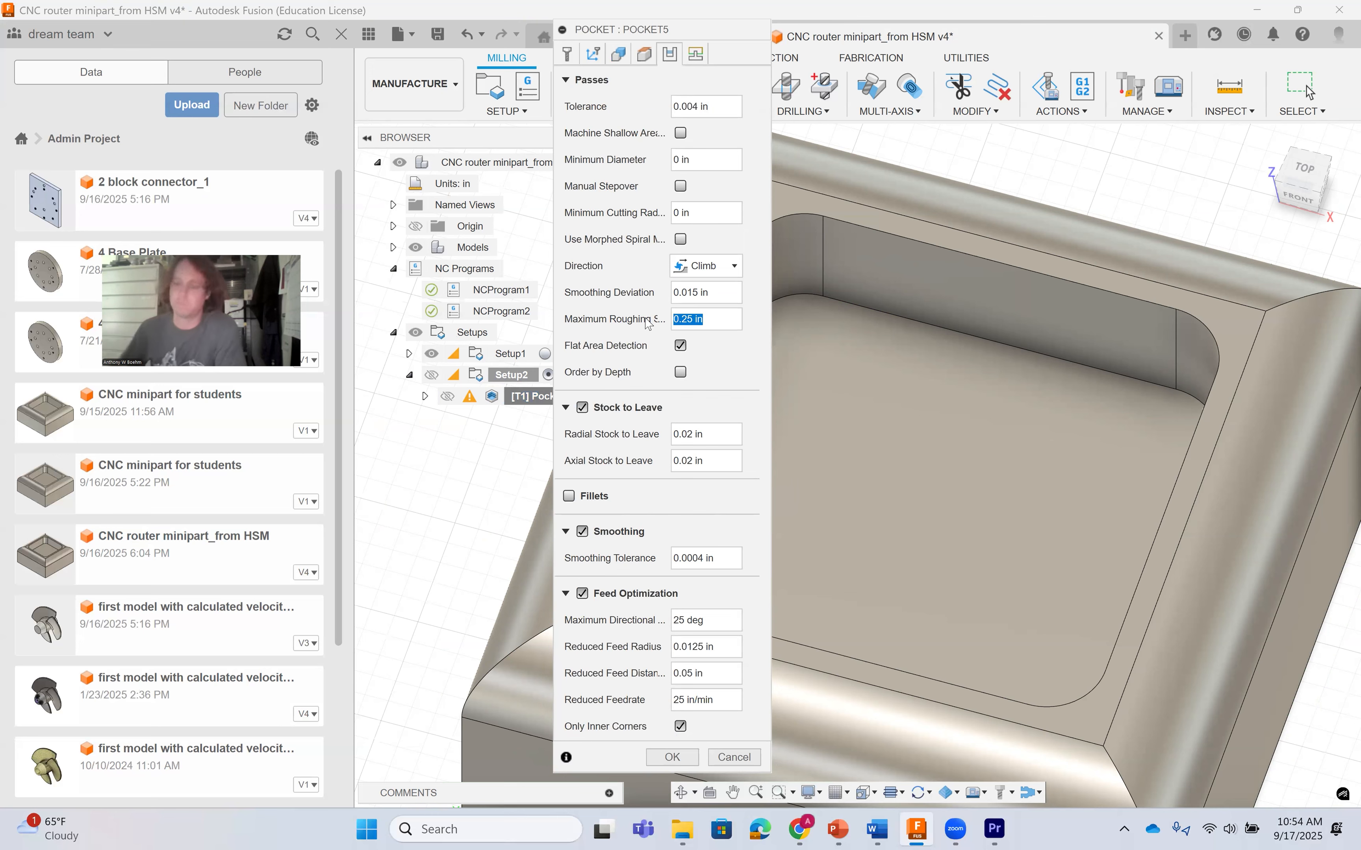
pyautogui.write('.02')
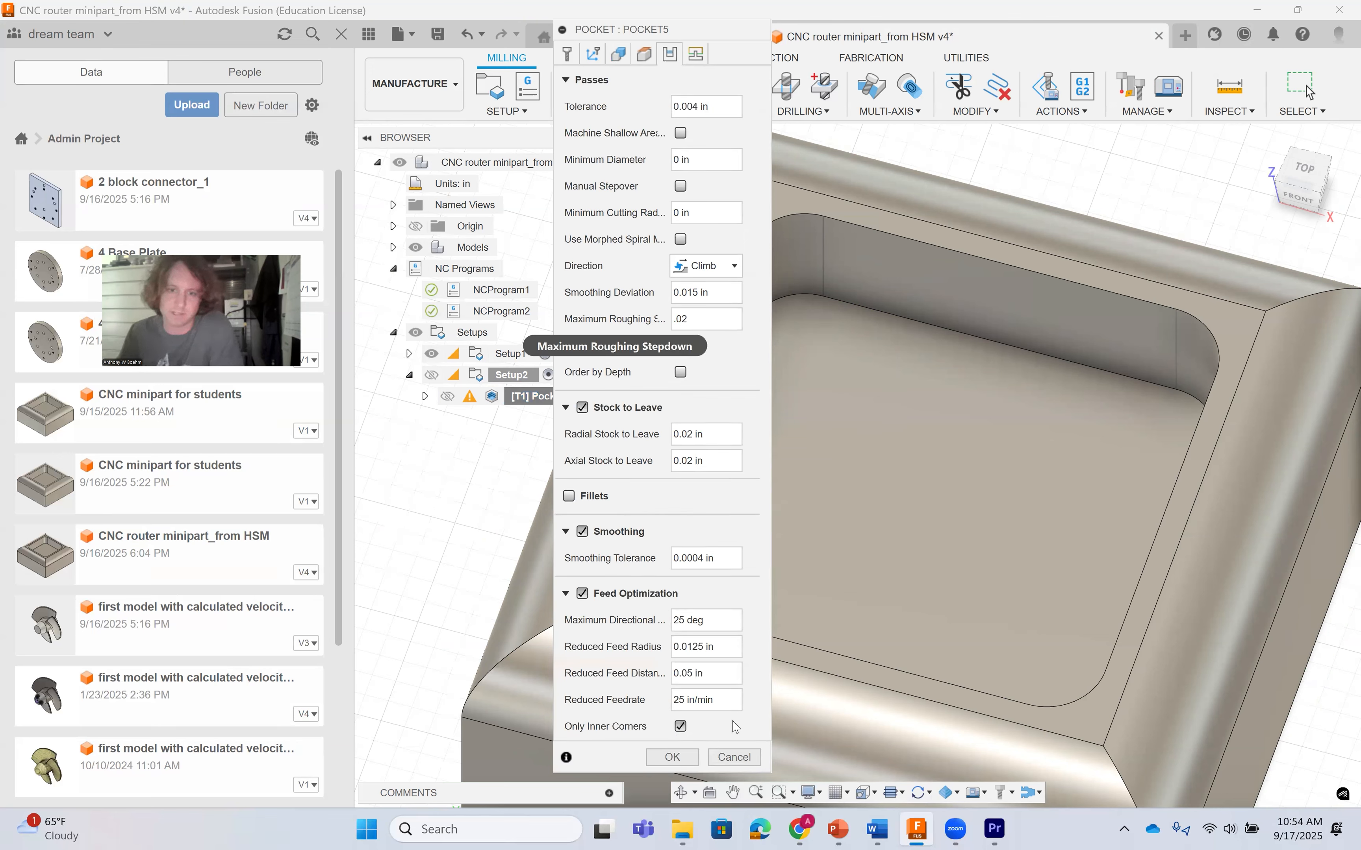
pyautogui.click(672, 757)
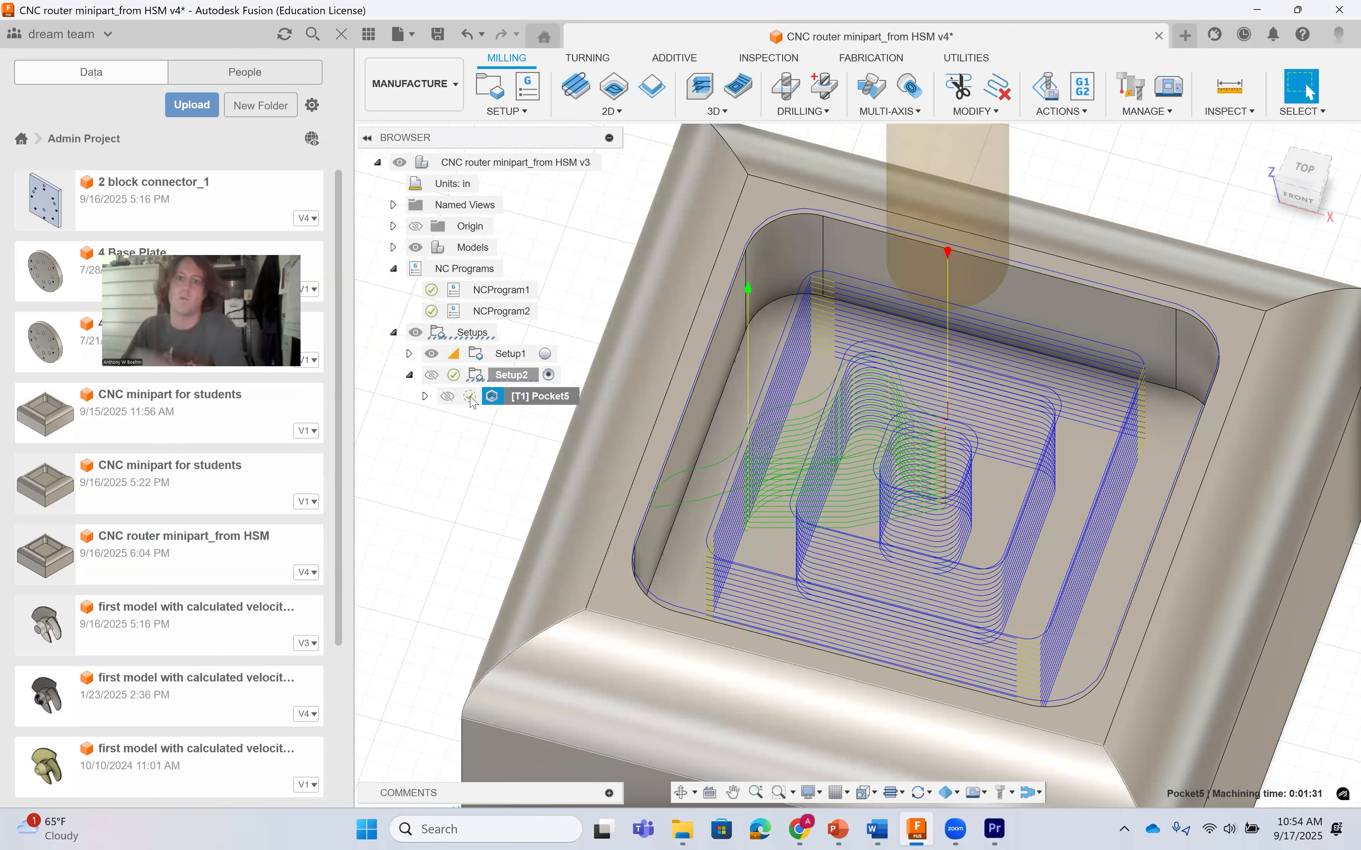
# Edit the pocket operation to set its maximum roughing stepdown to 0.25 in, and regenerate the toolpath.
pyautogui.moveTo(473, 401)
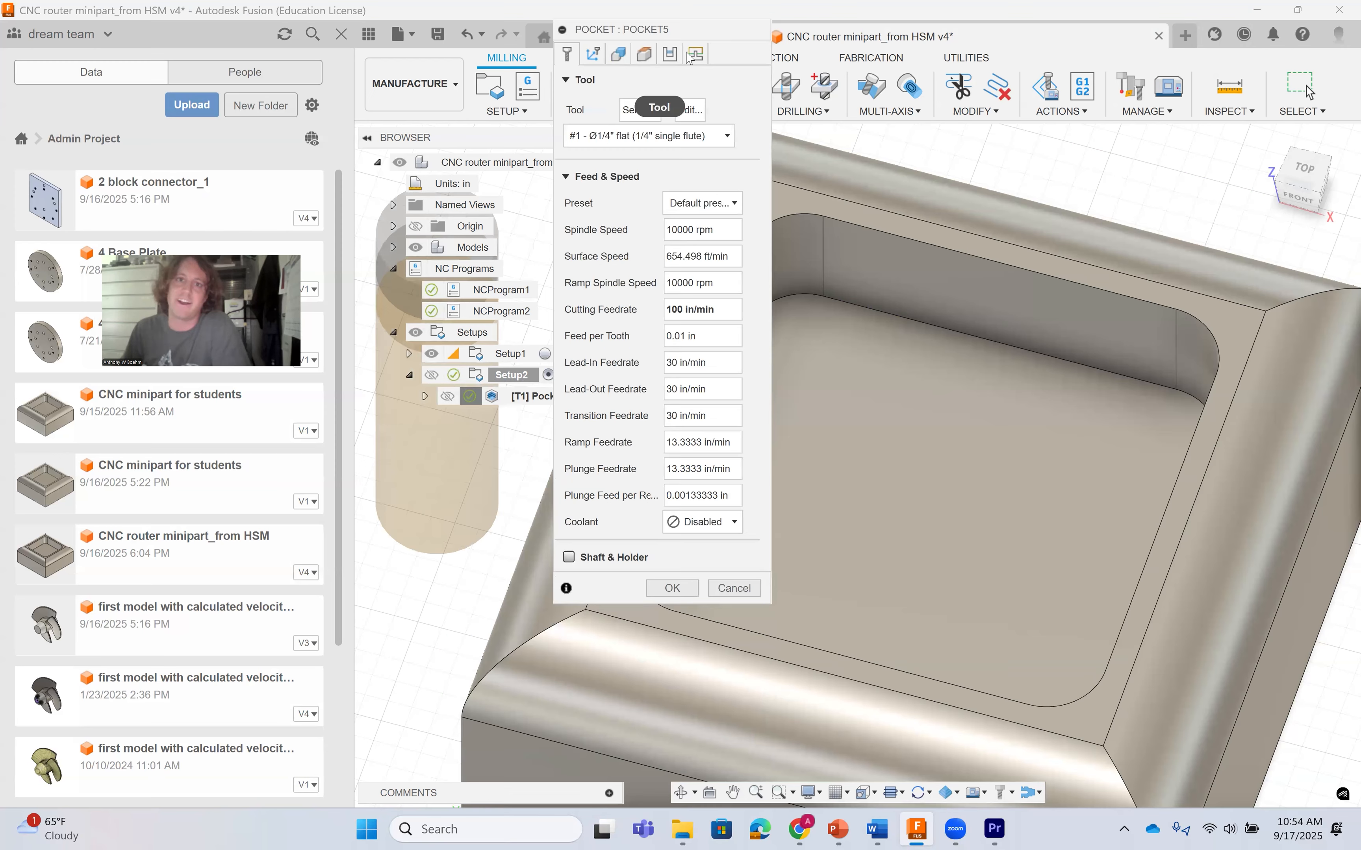
pyautogui.click(694, 55)
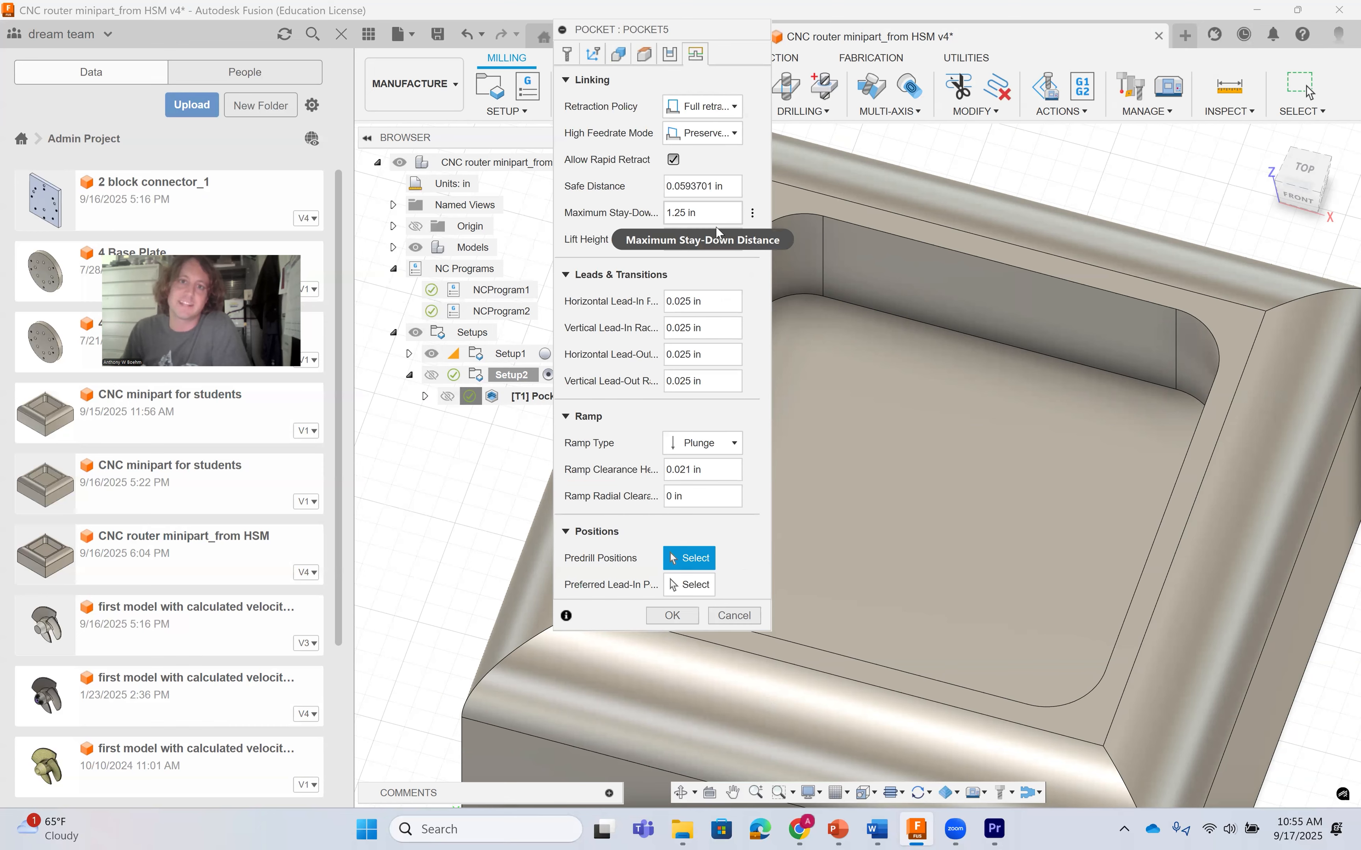
pyautogui.click(675, 56)
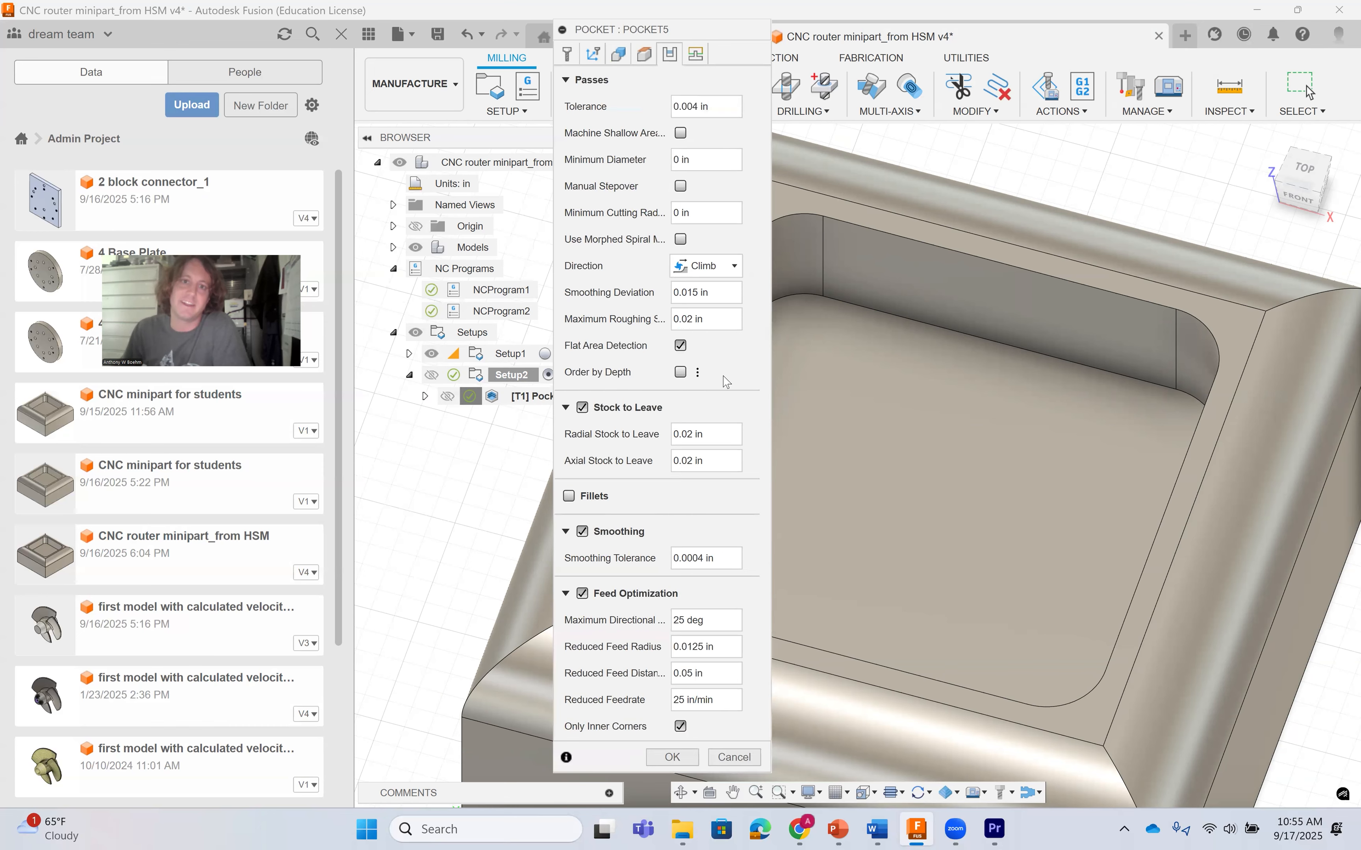
pyautogui.click(704, 318)
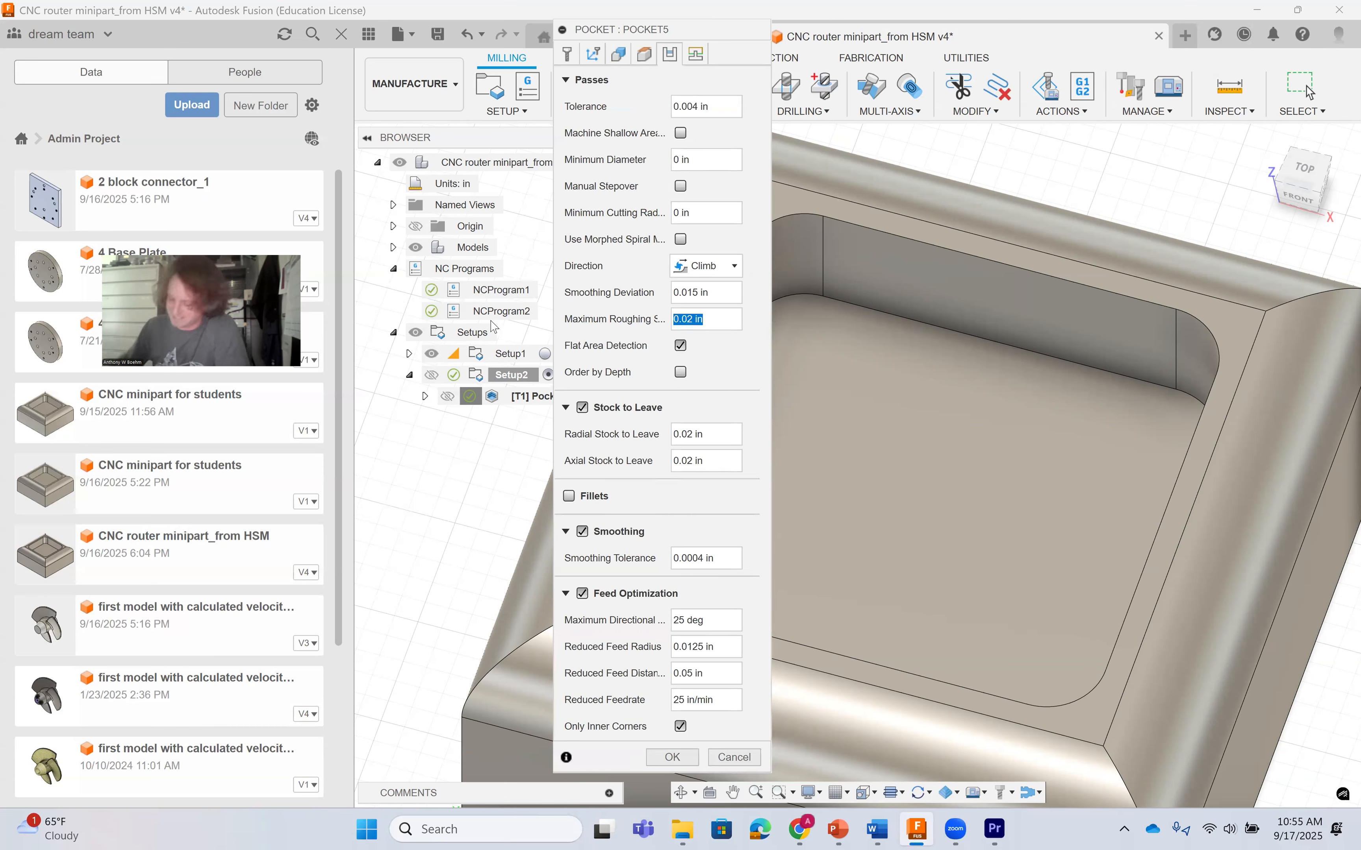
pyautogui.write('.25')
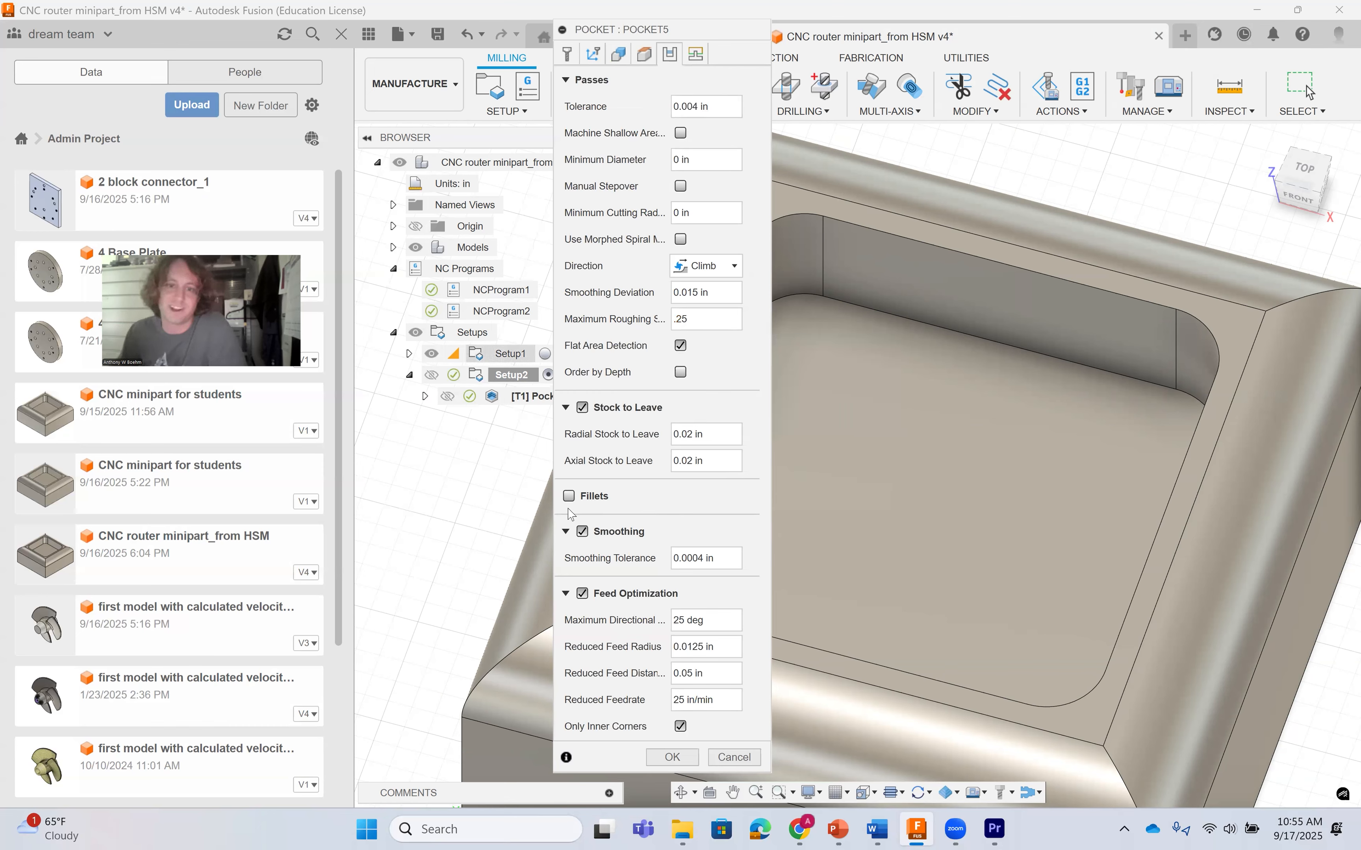
pyautogui.click(675, 757)
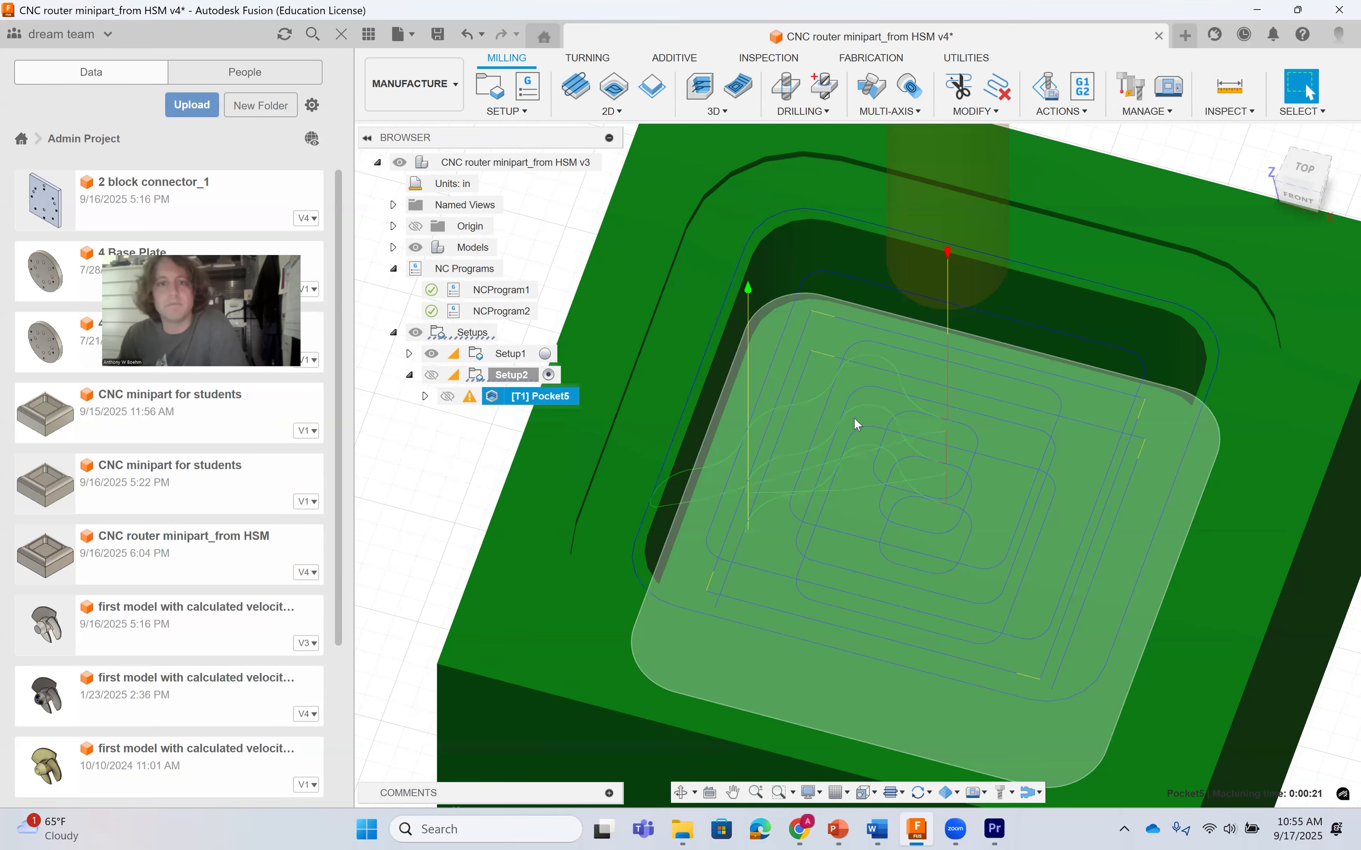
pyautogui.click(445, 428)
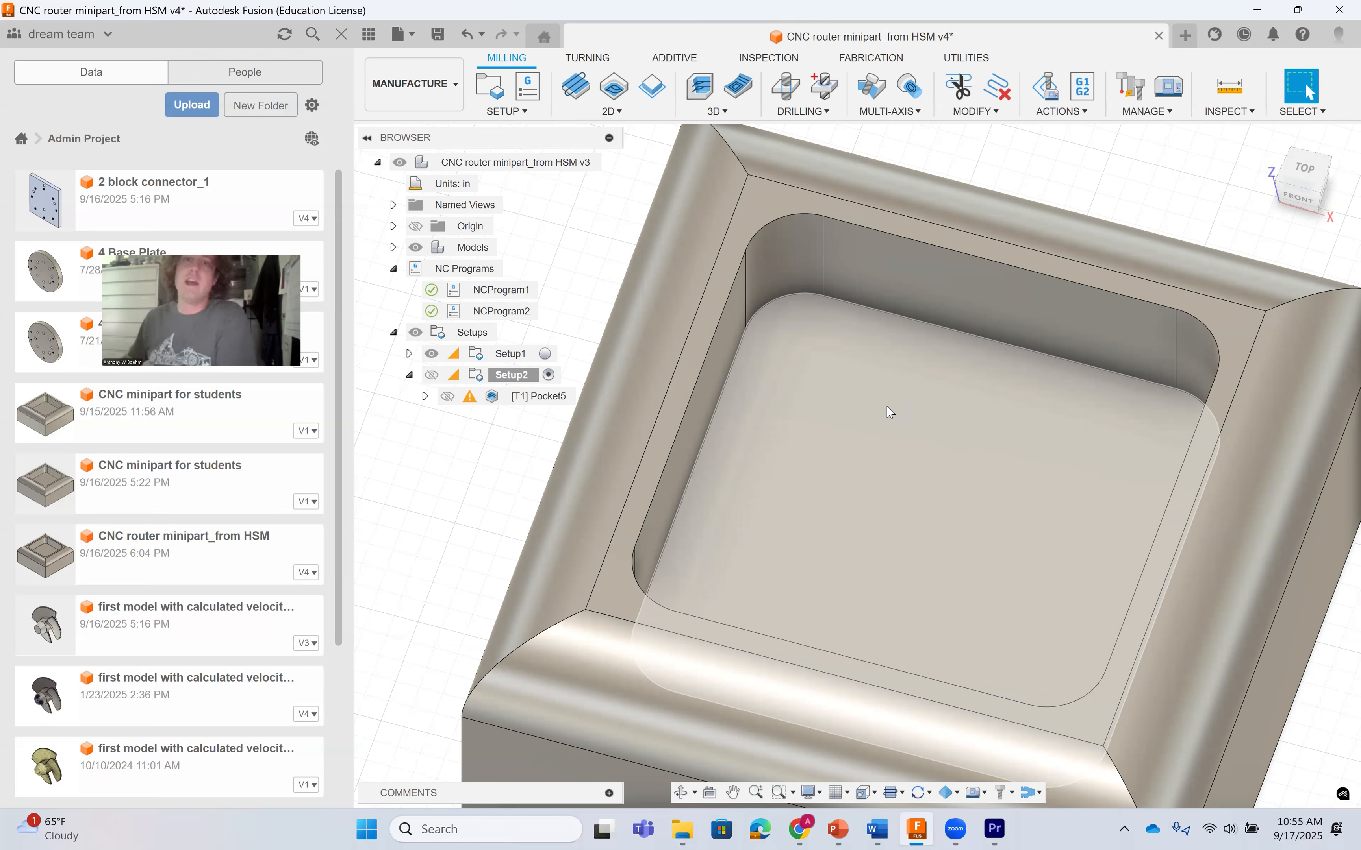
# Start a 3D Horizontal operation with the 1/4" flat tool and set its machining boundary to a selection of the pocket floor face.
pyautogui.click(720, 112)
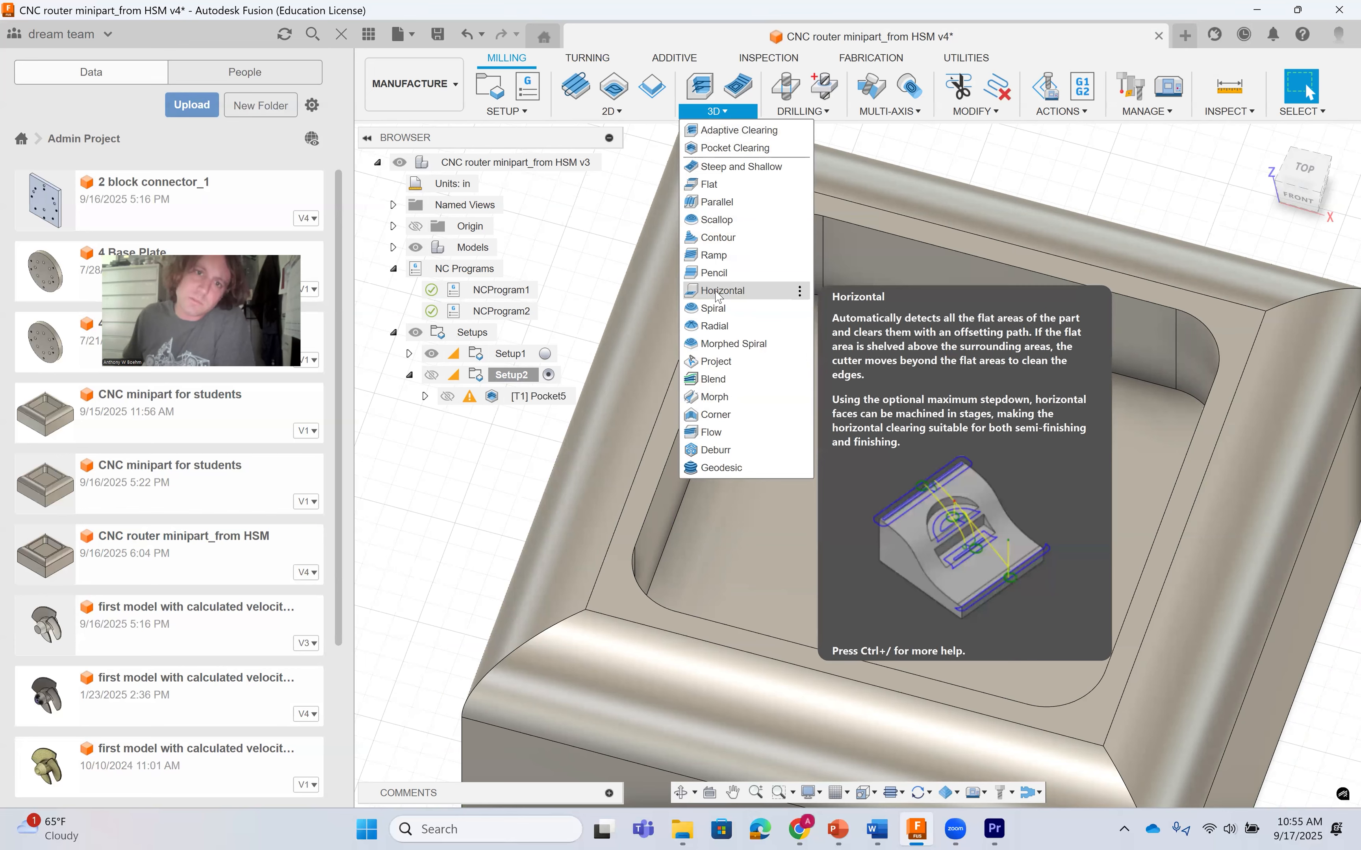
pyautogui.click(720, 293)
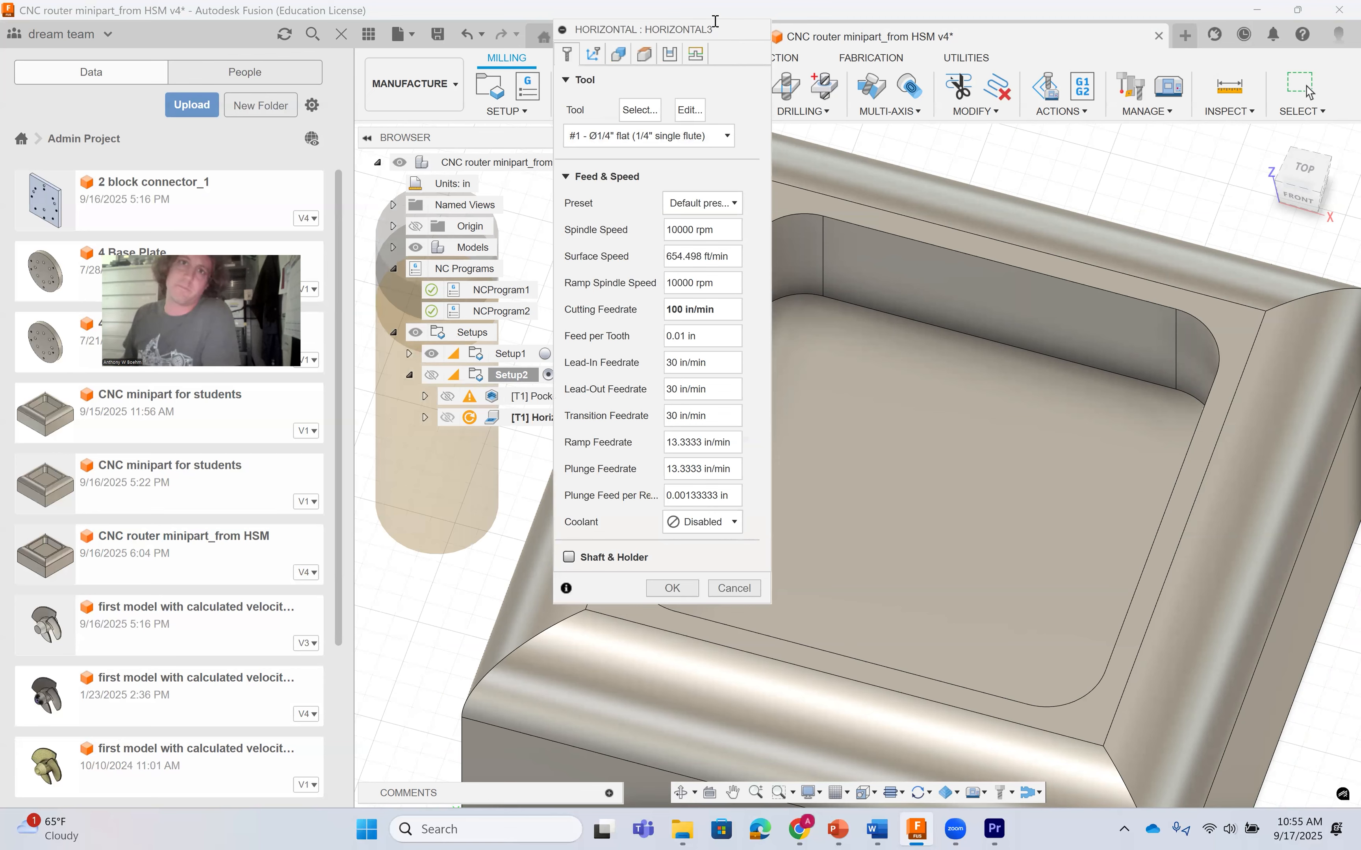
pyautogui.moveTo(715, 31); pyautogui.dragTo(800, 158)
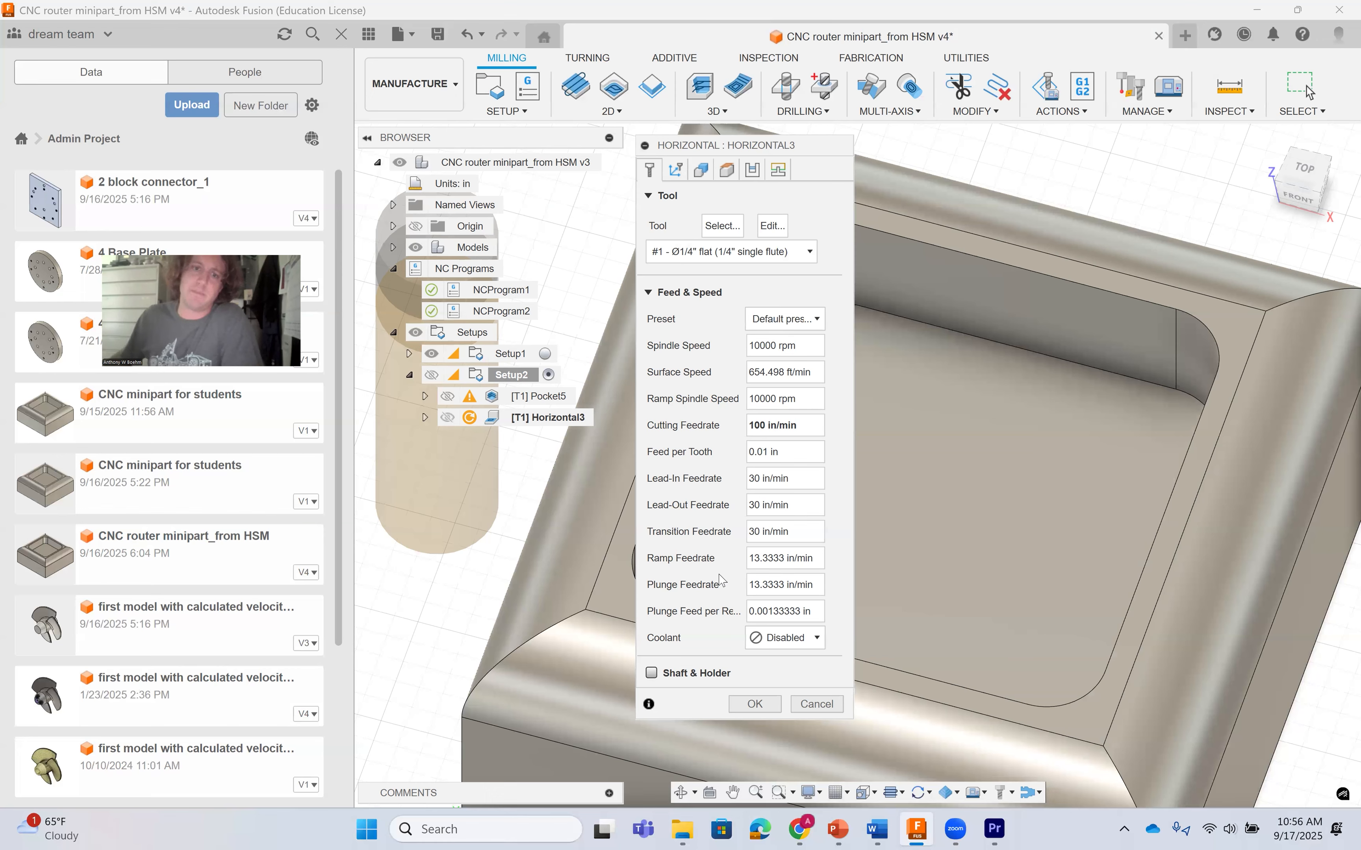
pyautogui.click(677, 171)
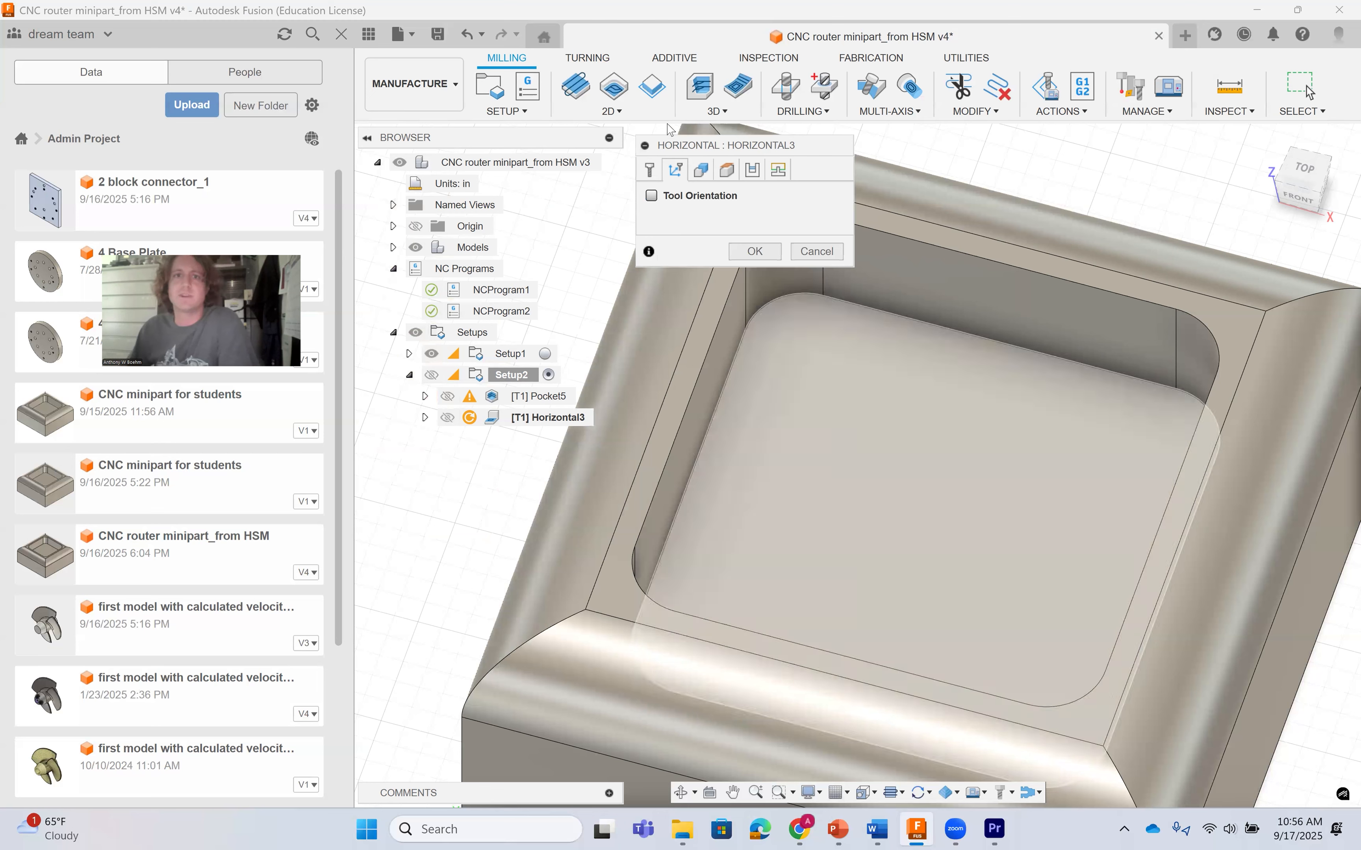
pyautogui.click(700, 171)
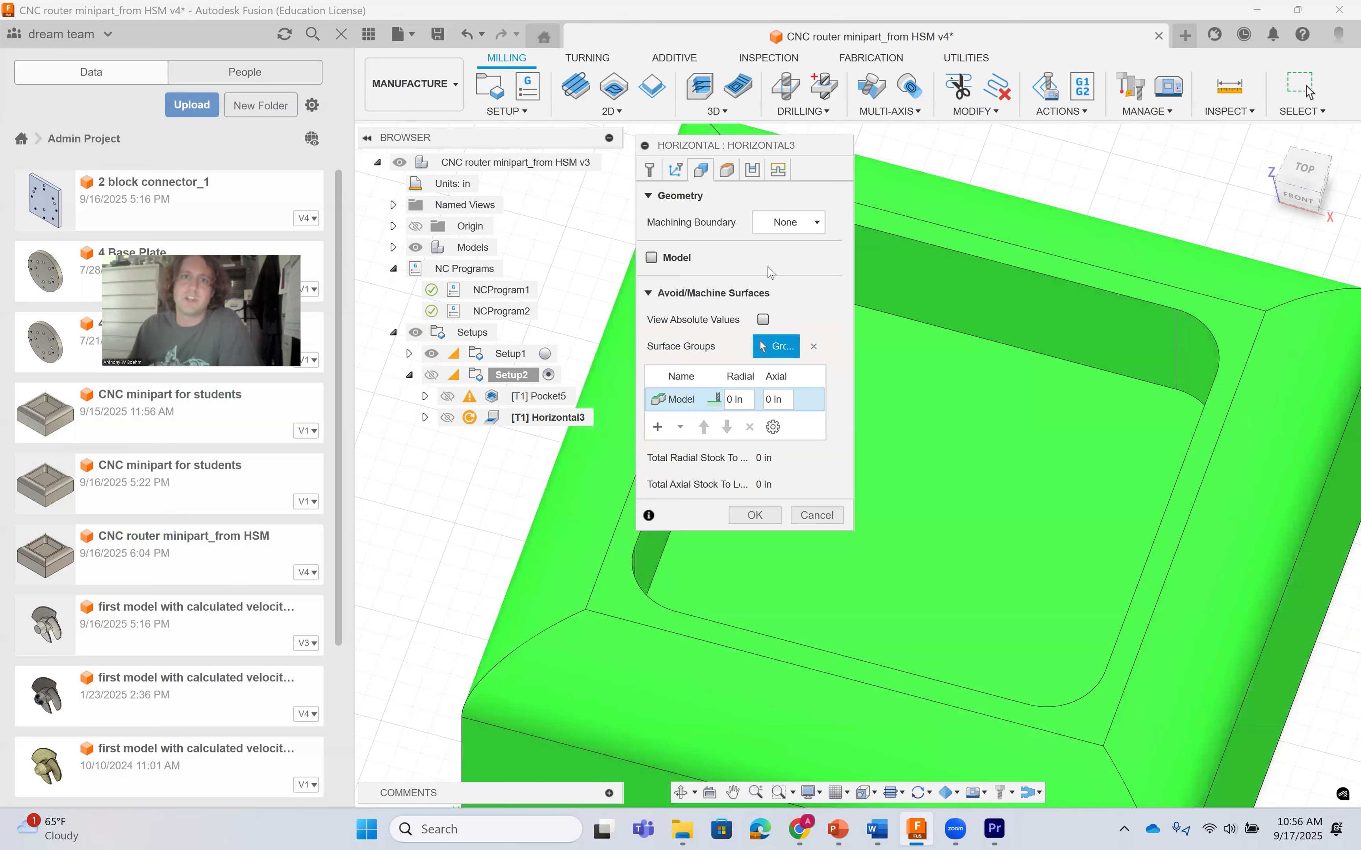
pyautogui.click(801, 222)
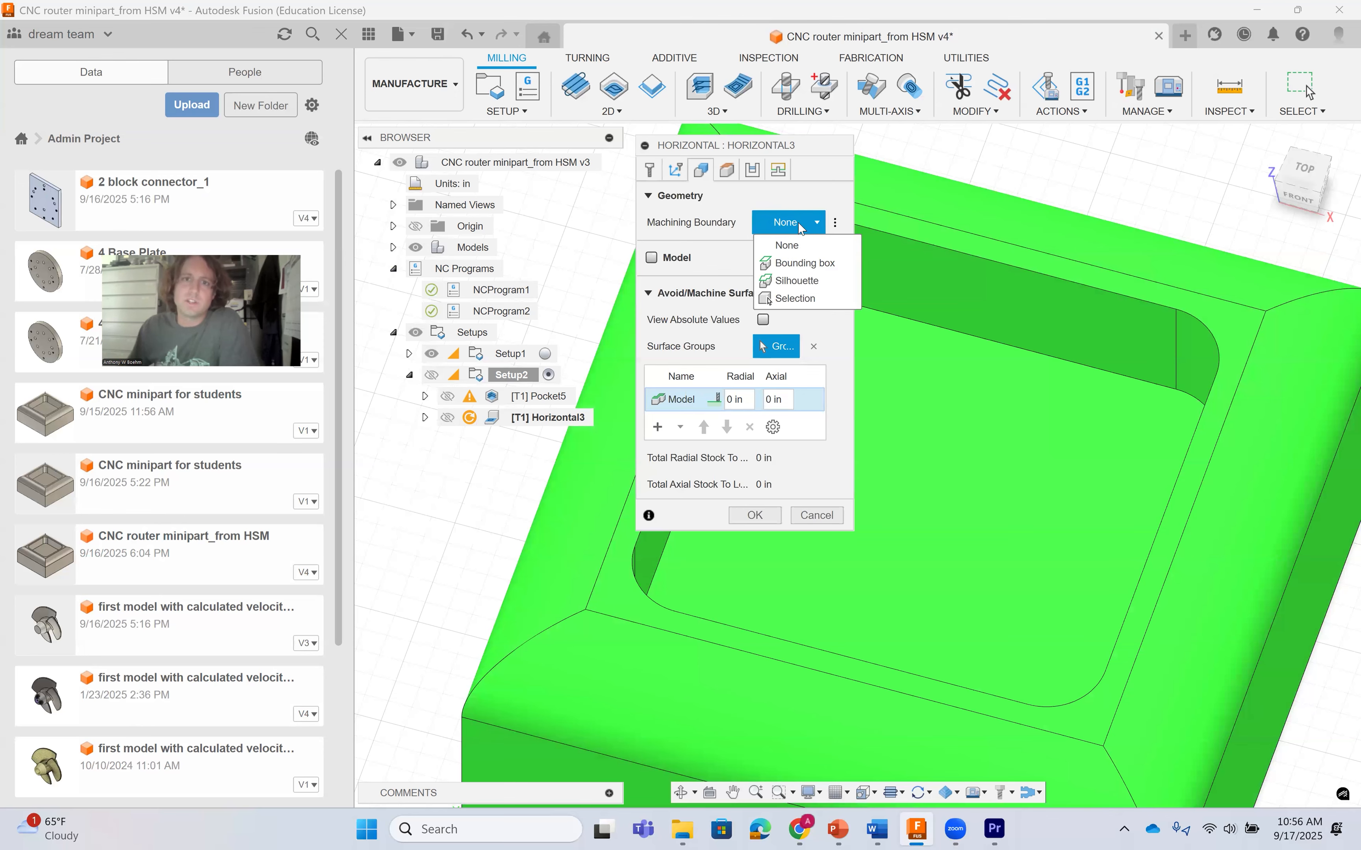
pyautogui.click(800, 302)
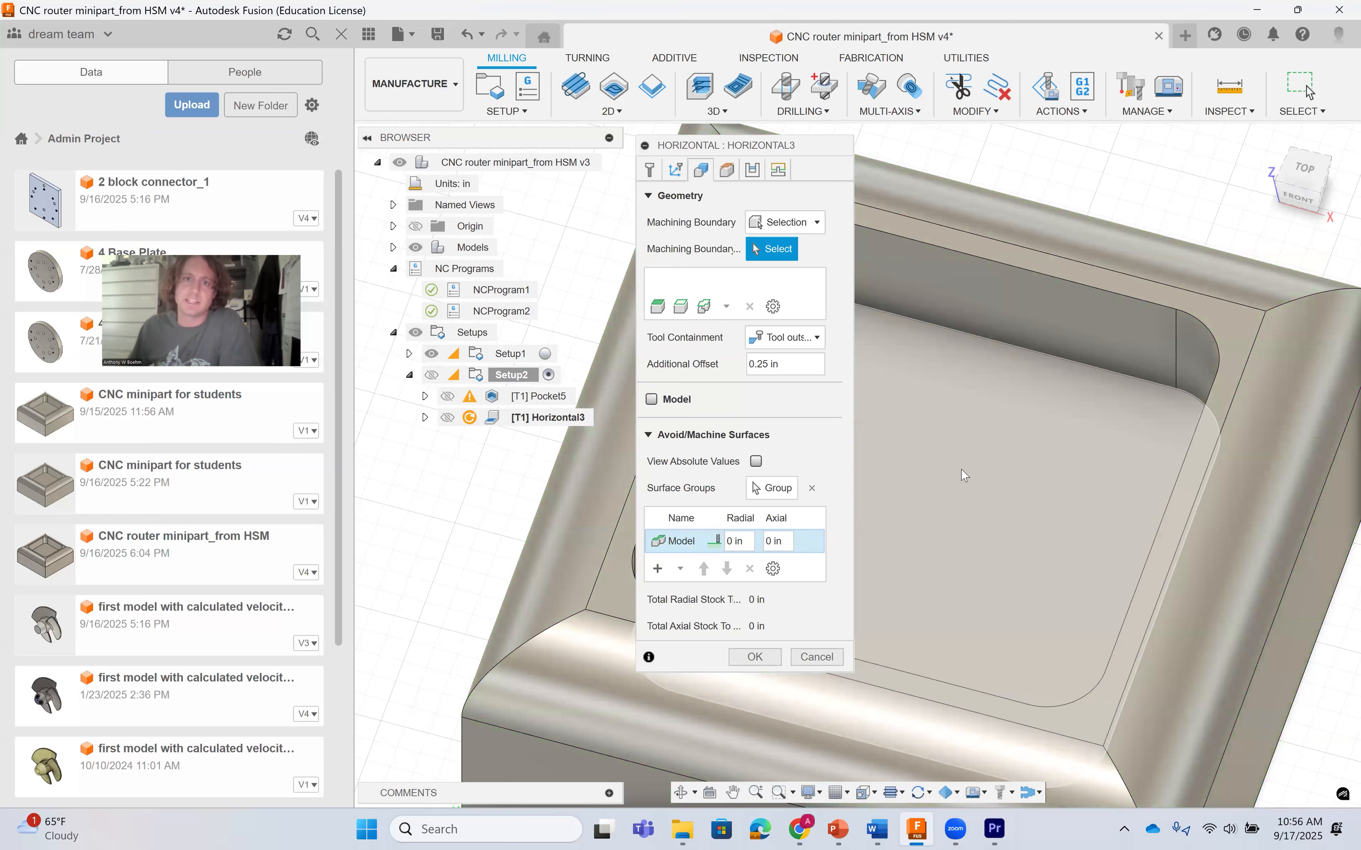
pyautogui.click(961, 469)
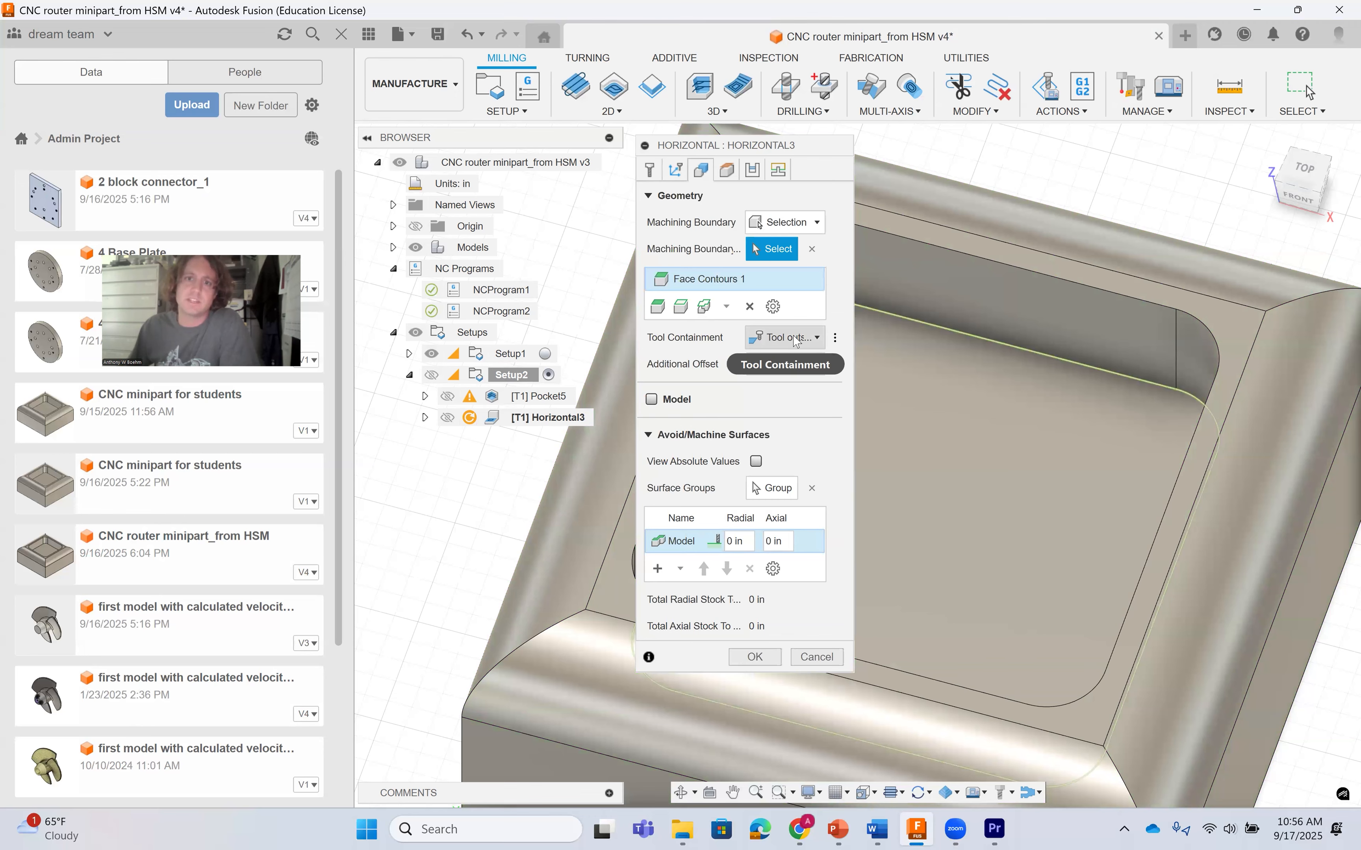
pyautogui.moveTo(798, 341)
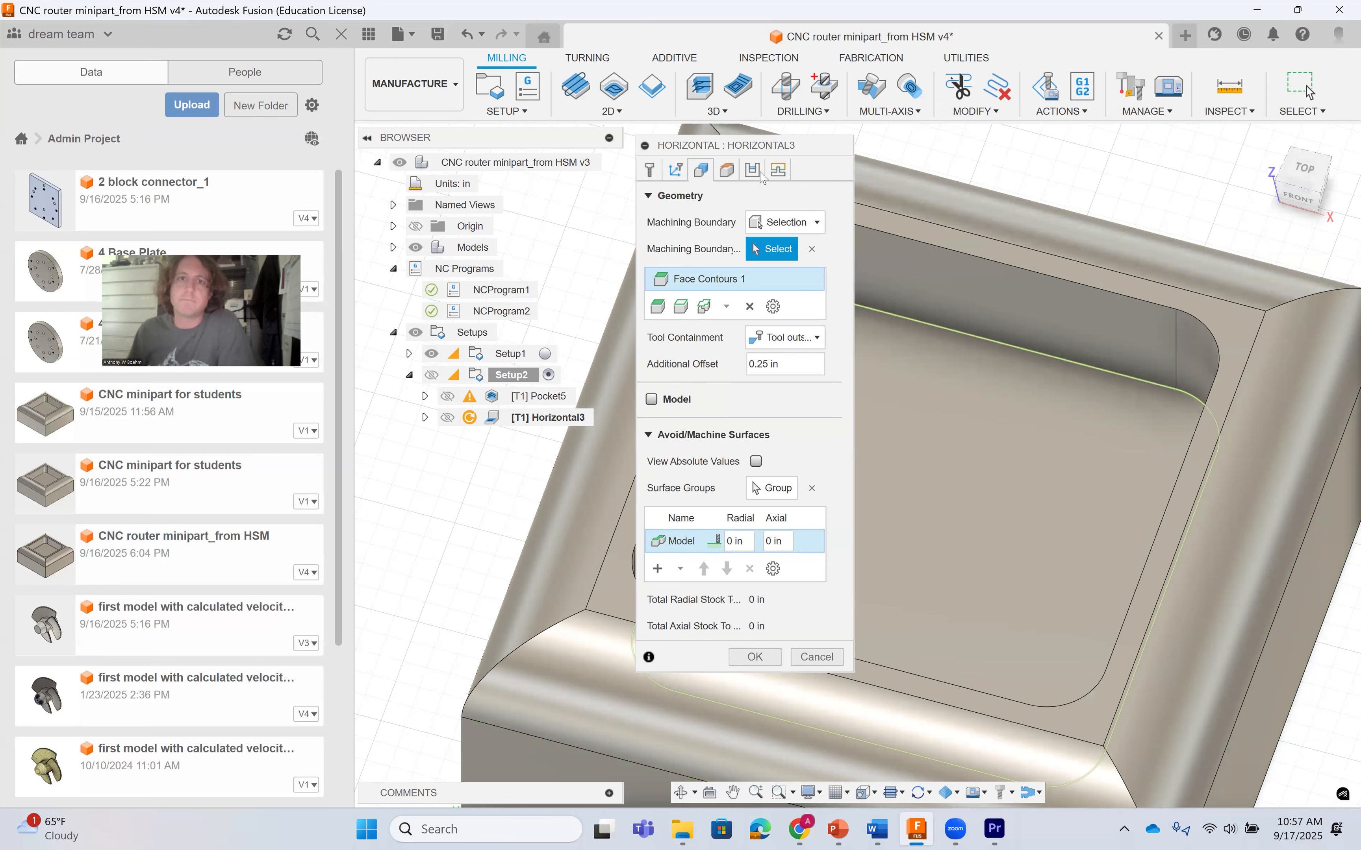
# Review the Horizontal operation's heights and enable Stock to Leave with 0.02 in radial and 0 in axial.
pyautogui.click(730, 178)
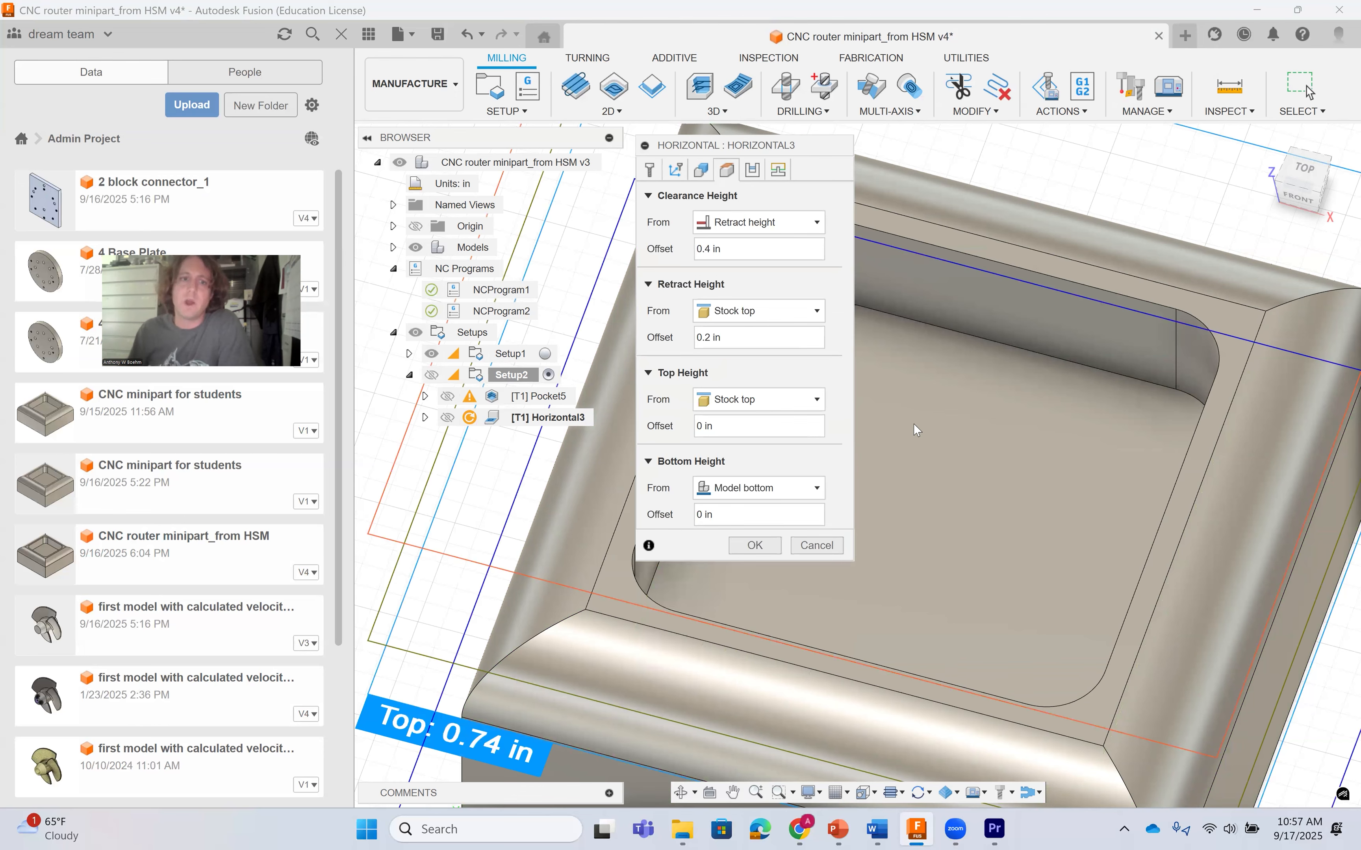
pyautogui.scroll(-2, 1000, 495)
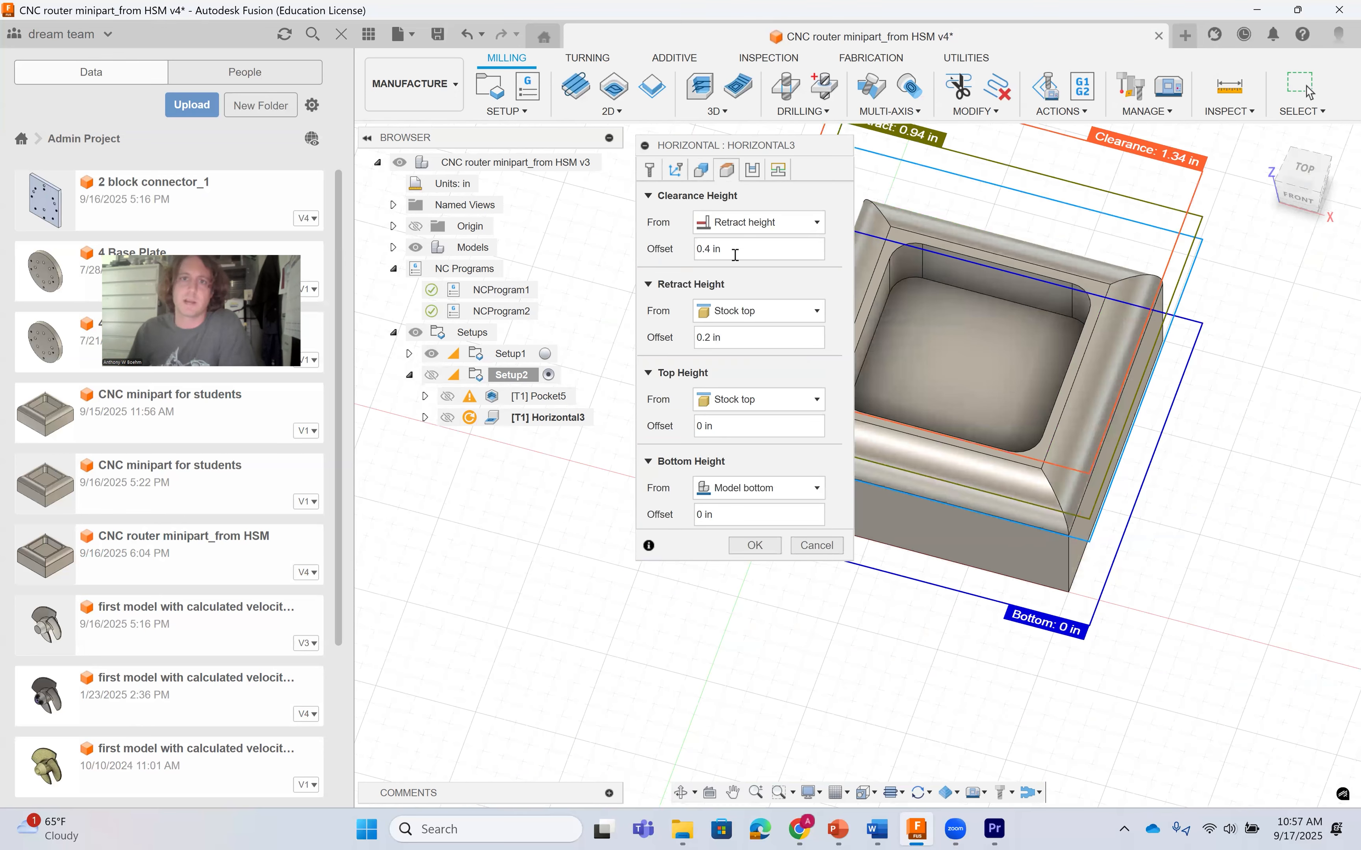
pyautogui.click(759, 177)
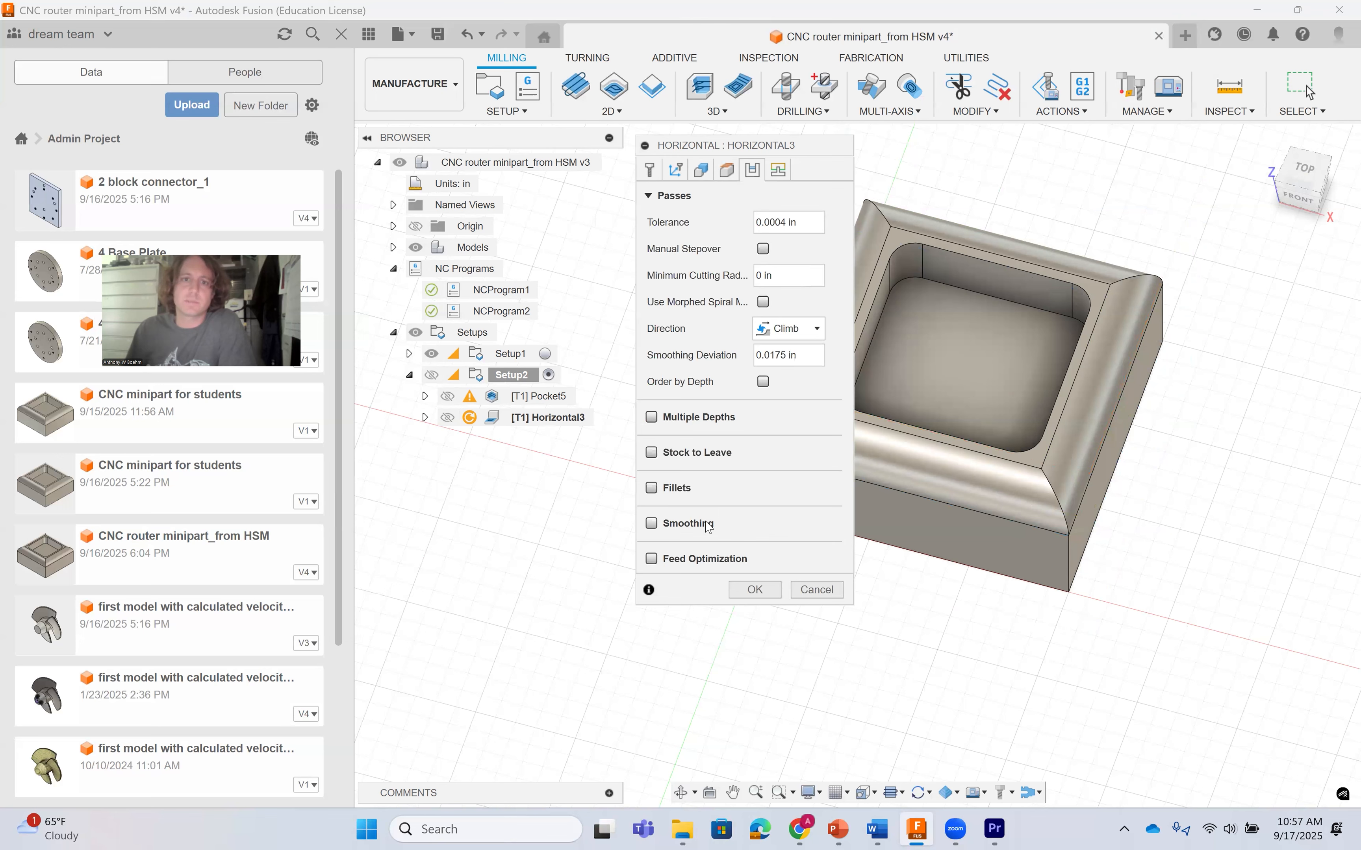
pyautogui.click(652, 453)
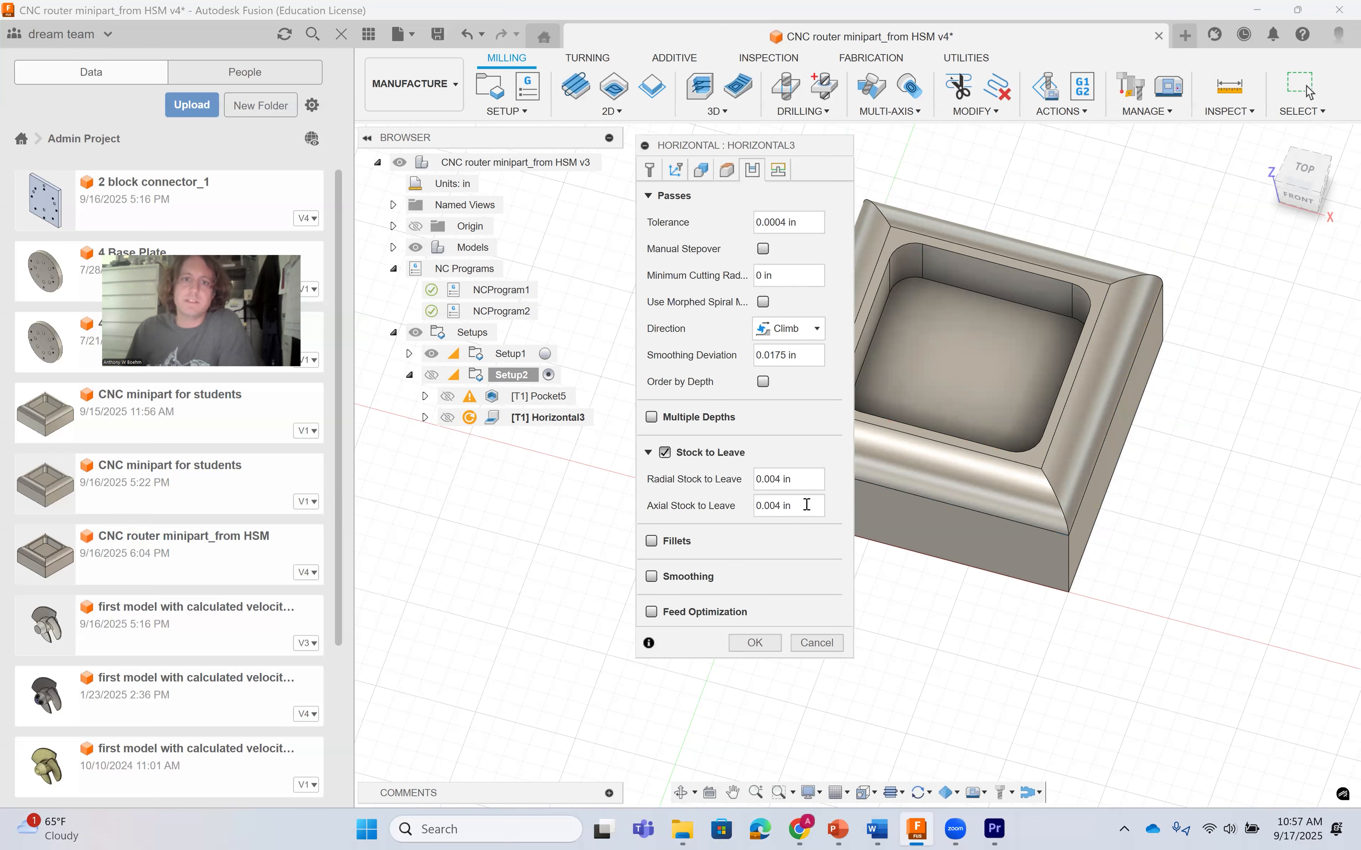
pyautogui.click(801, 483)
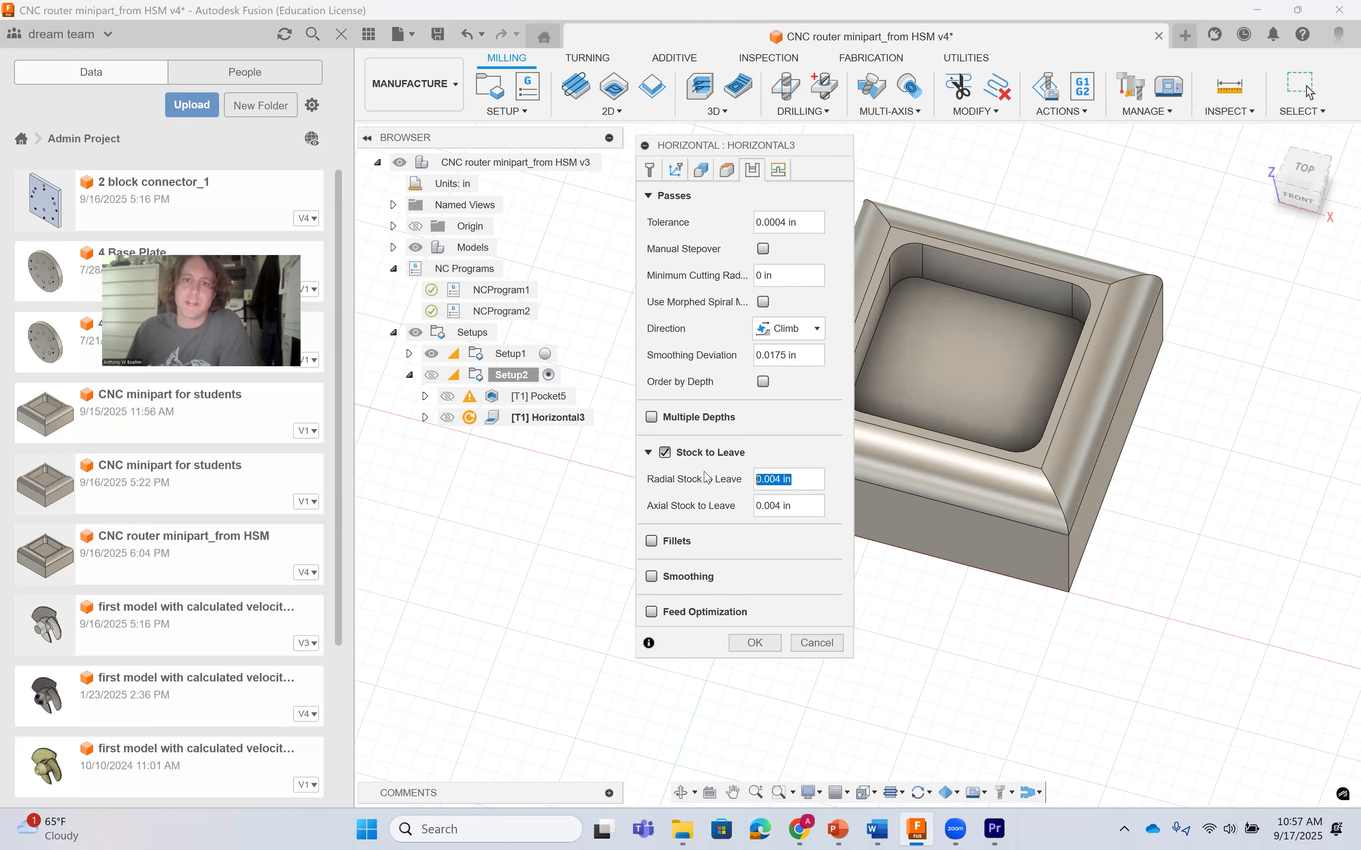
pyautogui.write('0.02')
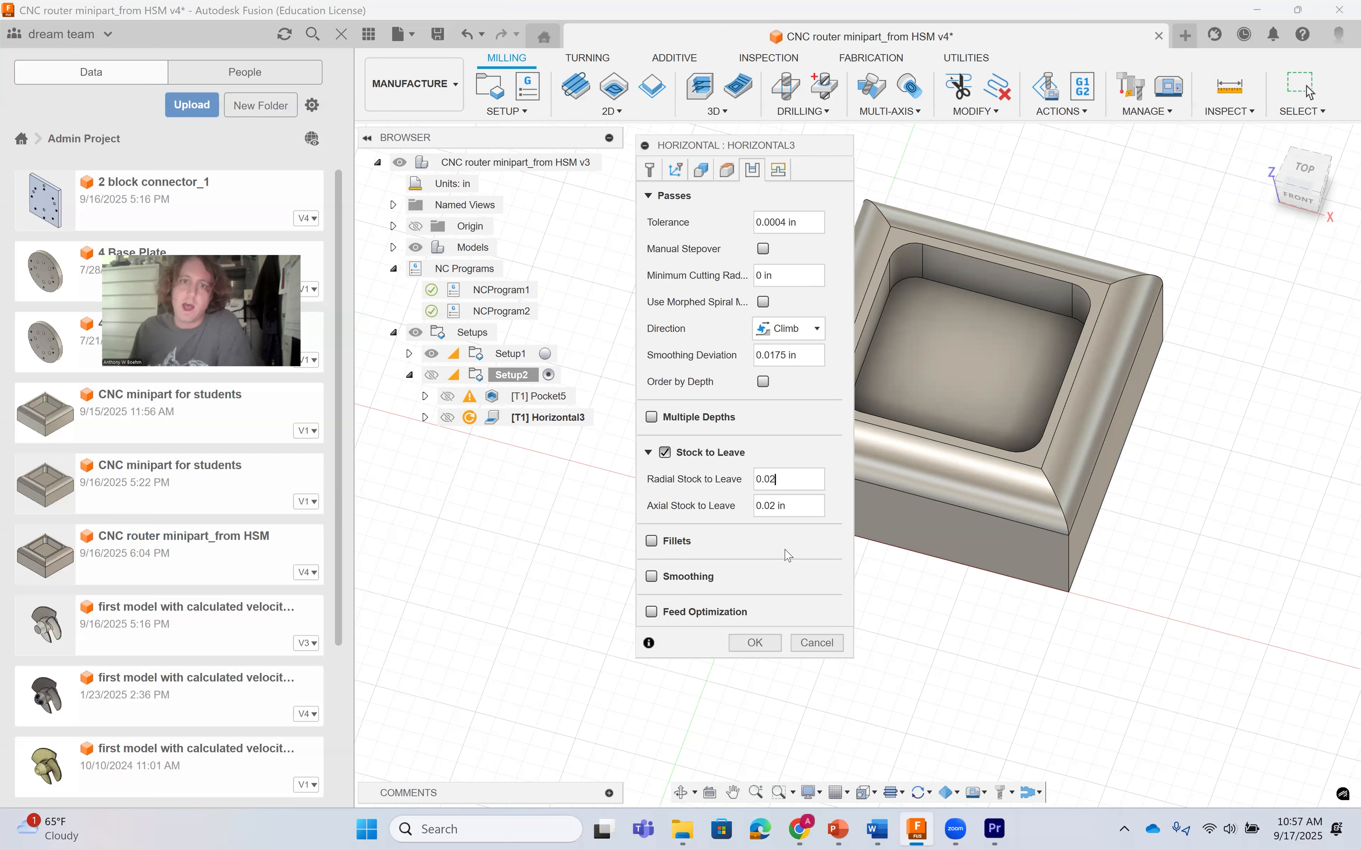
pyautogui.click(803, 507)
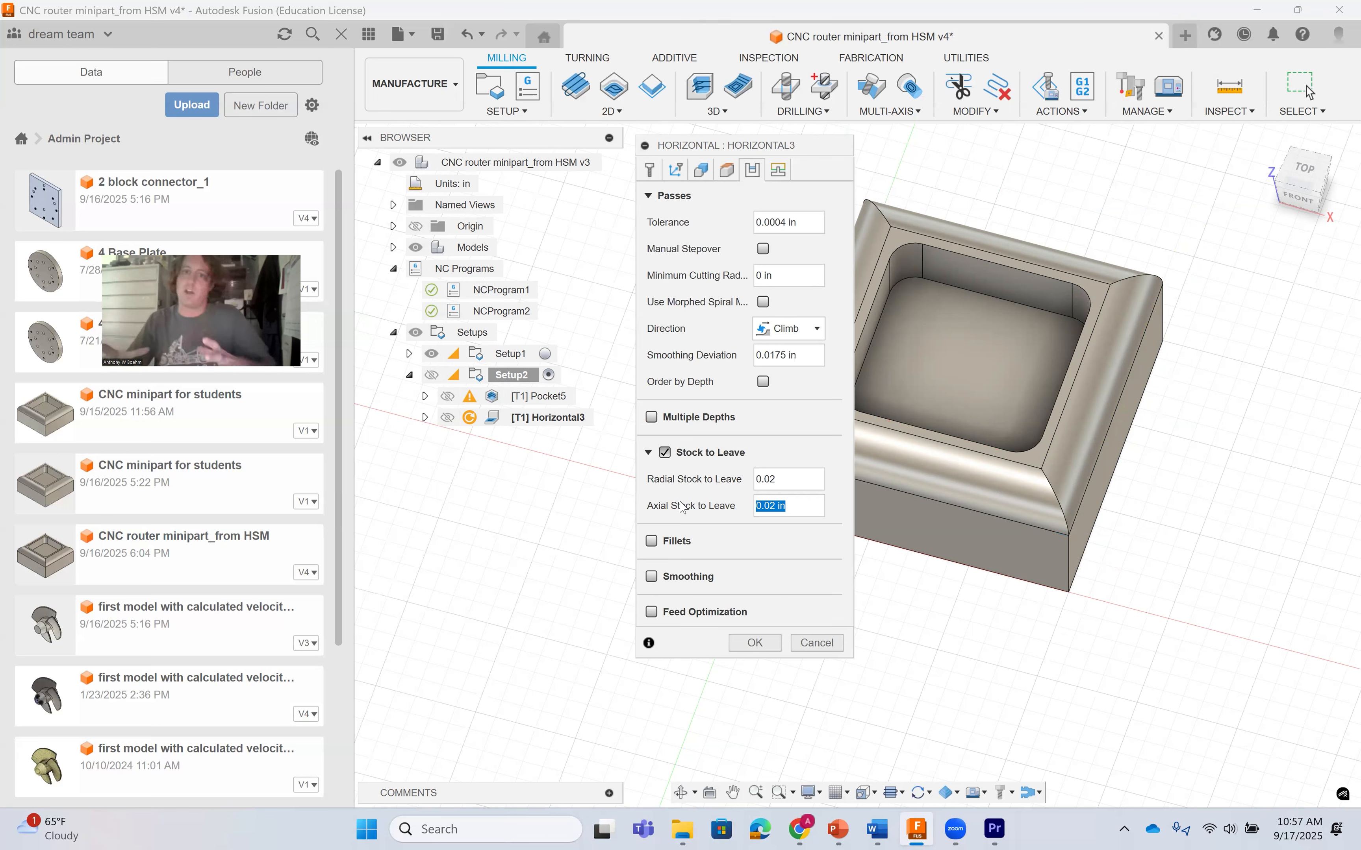
pyautogui.write('0')
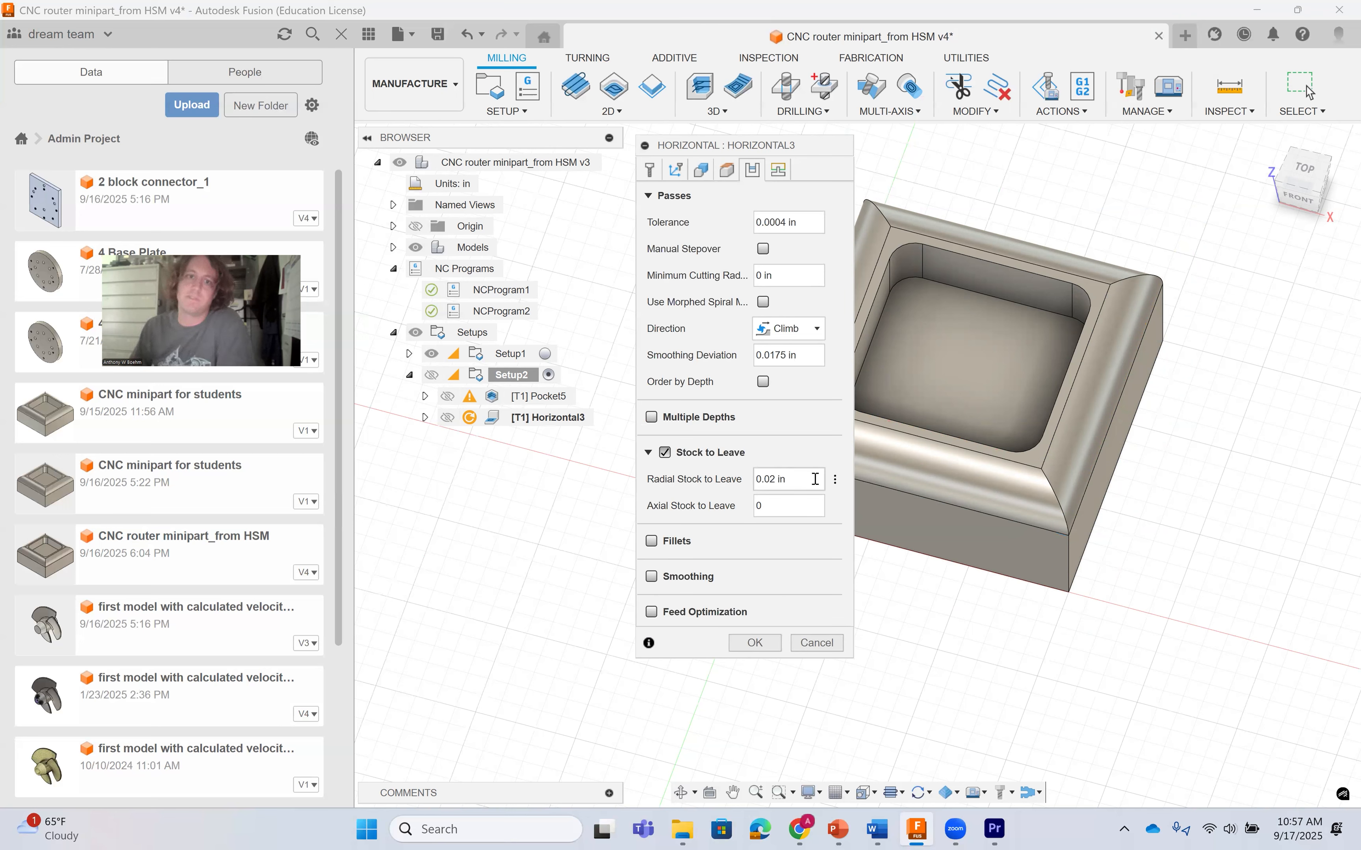
# Enable Smoothing and Feed Optimization for the Horizontal passes, with Only Inner Corners turned off.
pyautogui.click(664, 577)
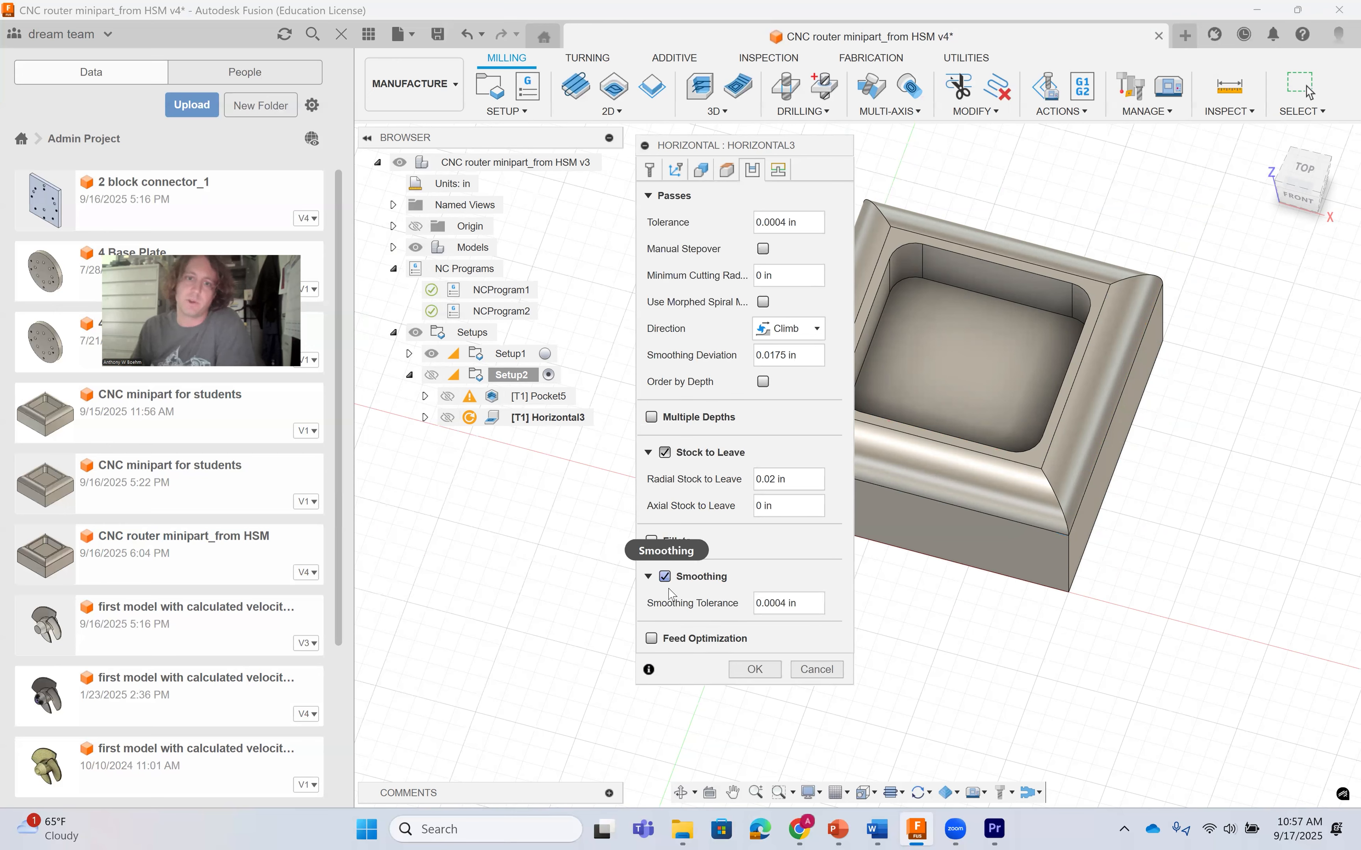
pyautogui.click(651, 639)
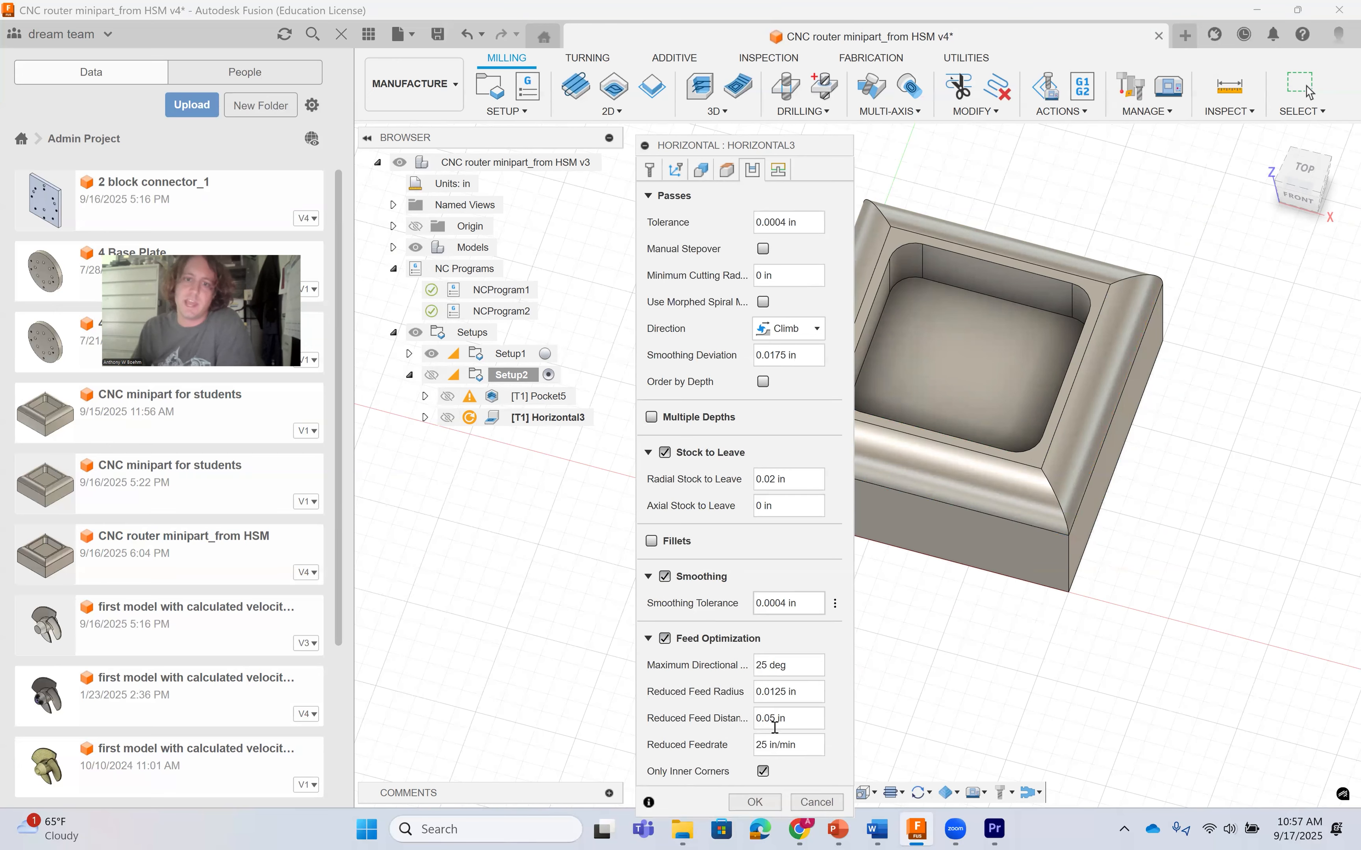
pyautogui.click(763, 771)
pyautogui.moveTo(753, 144); pyautogui.dragTo(751, 46)
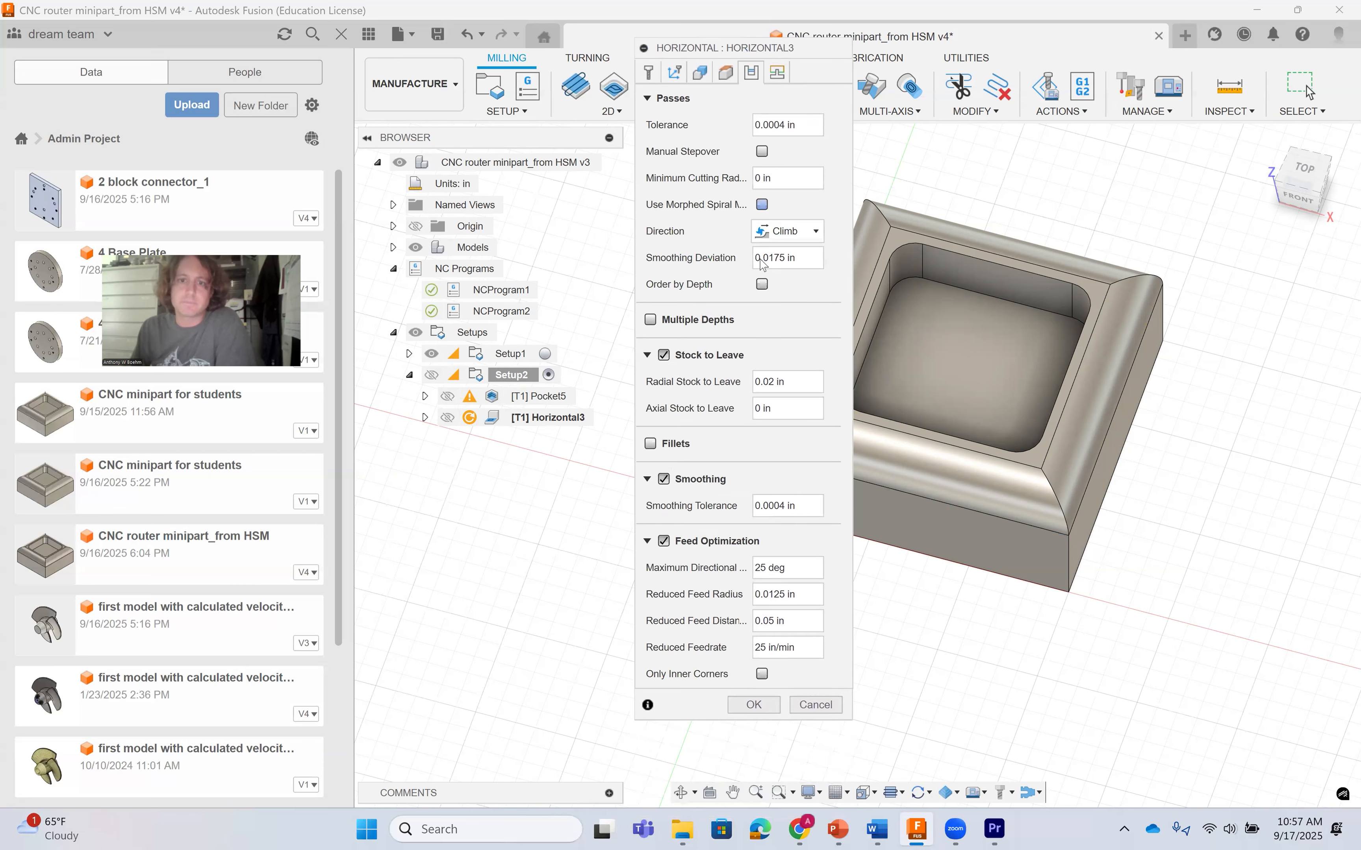
# Set the Horizontal operation's ramp type to Plunge, generate its toolpath and inspect the path around the pocket.
pyautogui.click(779, 74)
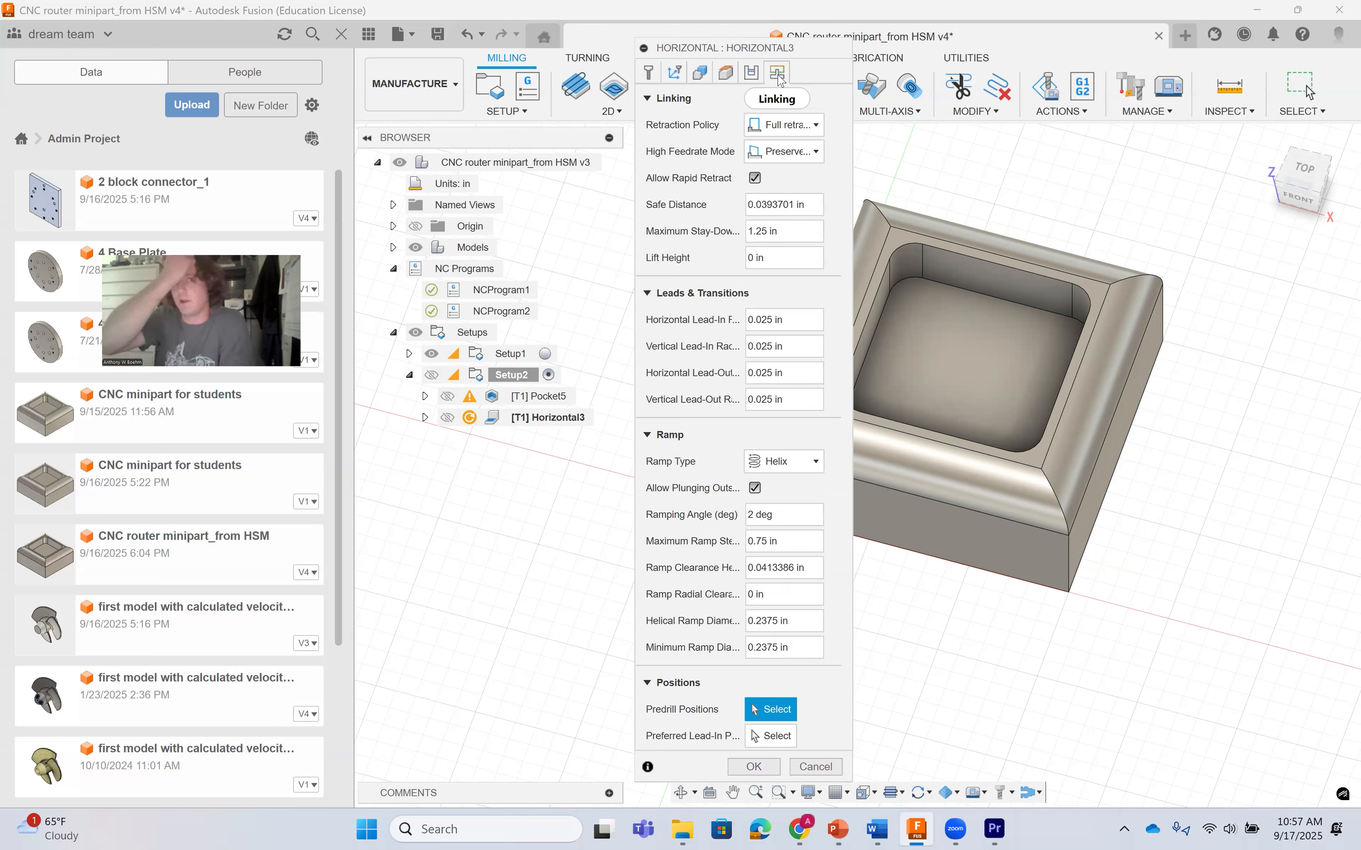
pyautogui.click(784, 461)
pyautogui.click(785, 505)
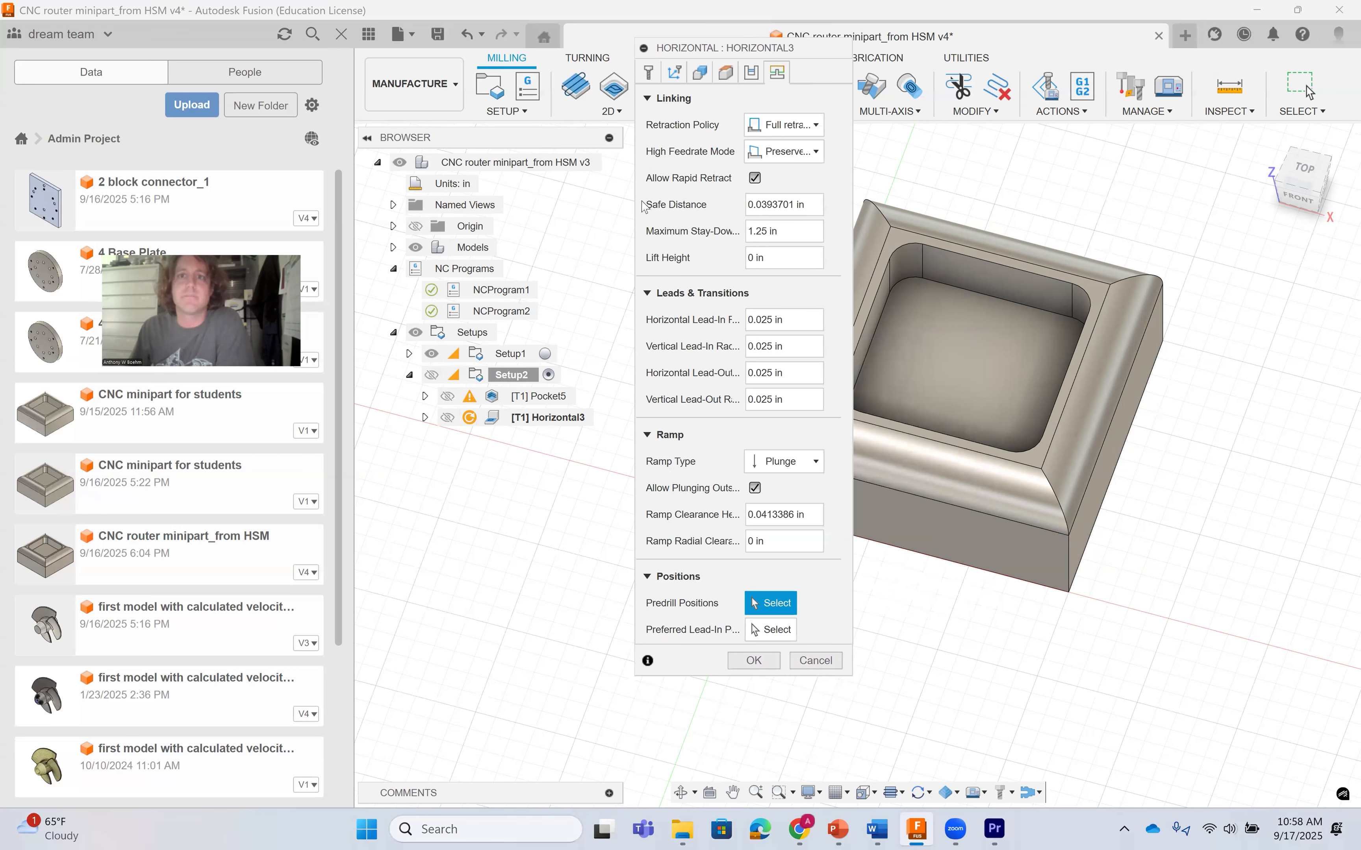
pyautogui.moveTo(784, 46); pyautogui.dragTo(886, 51)
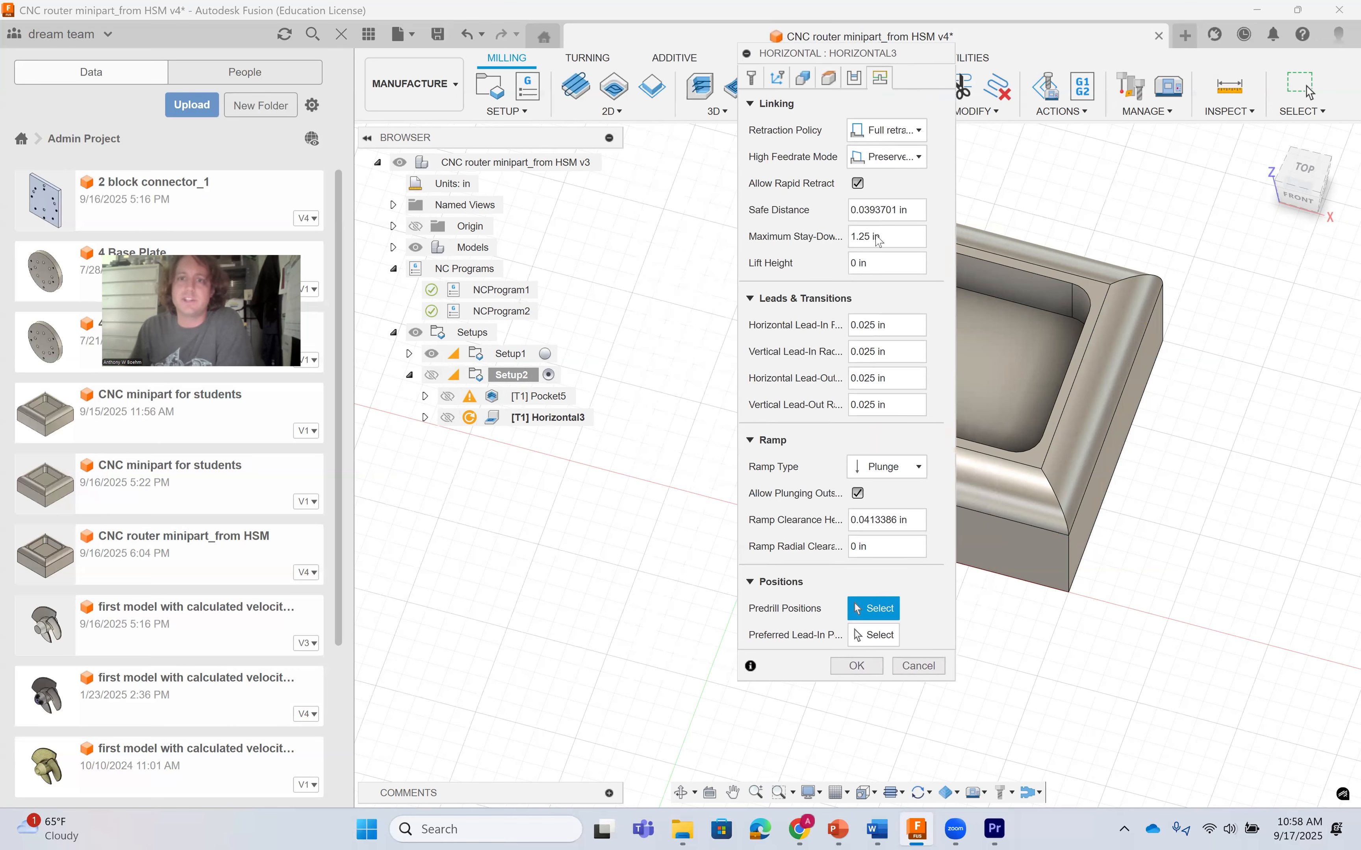
pyautogui.click(837, 667)
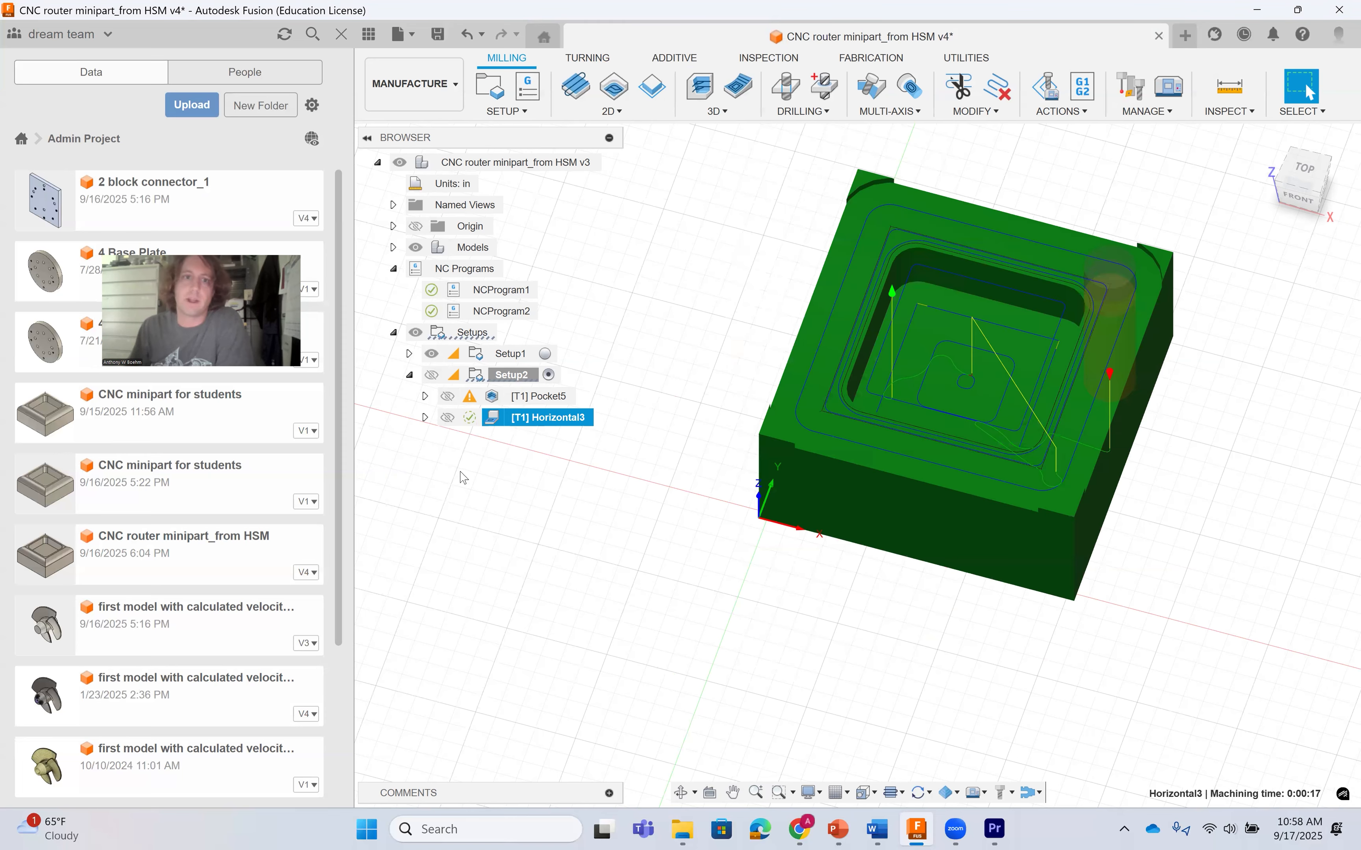
pyautogui.scroll(3, 916, 310)
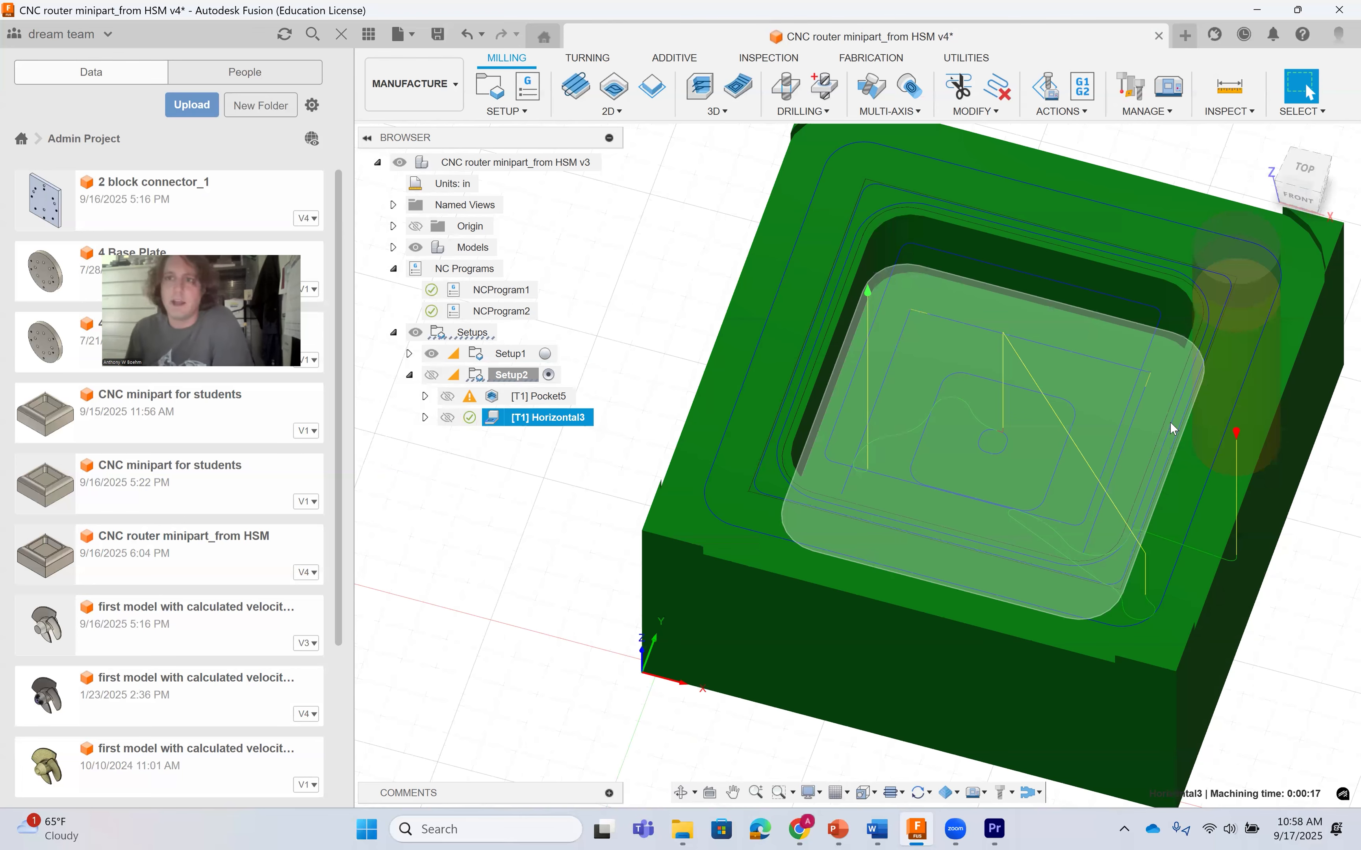
pyautogui.scroll(1, 1225, 369)
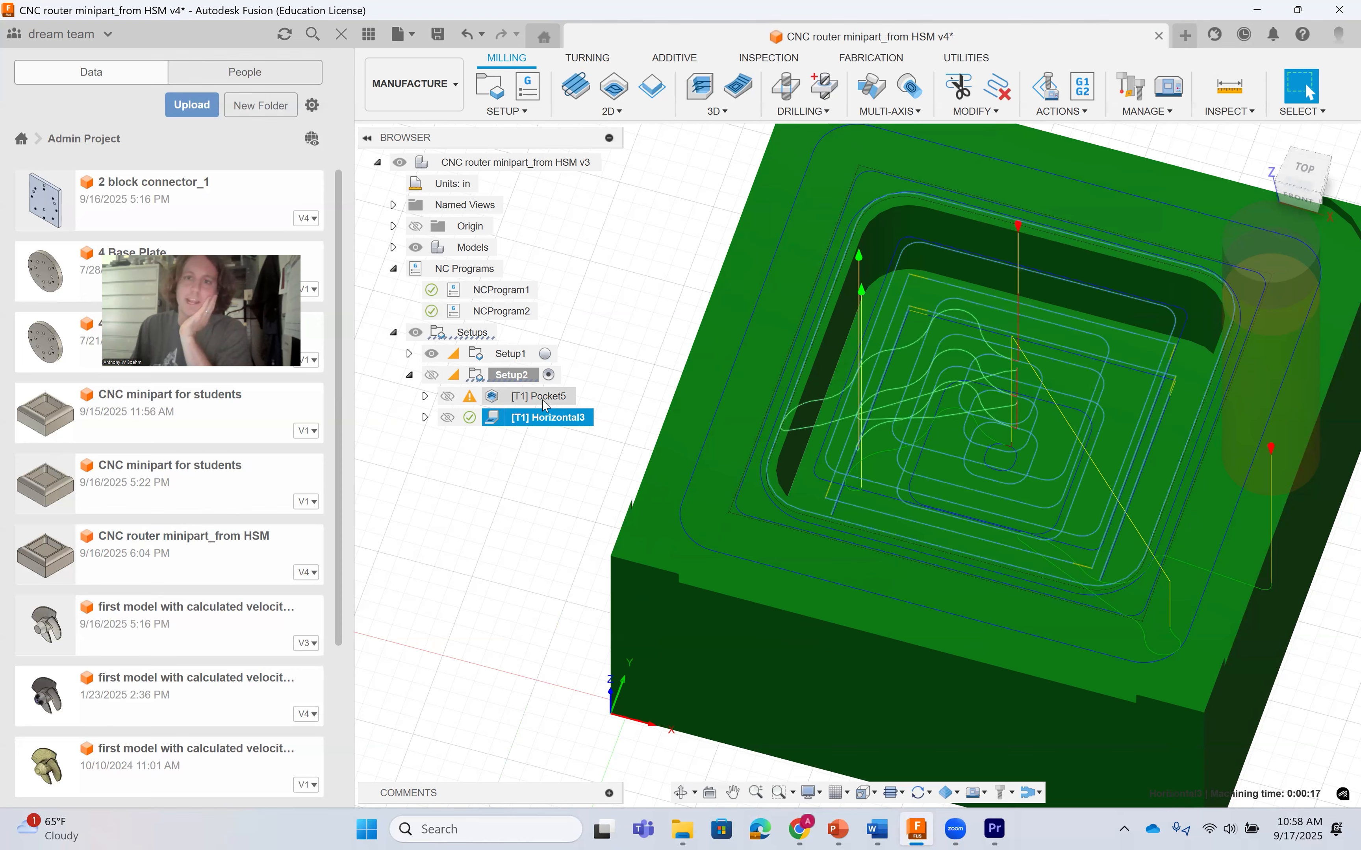
# Set the Pocket operation's tool containment to Tool outside boundary, regenerate it and compare its toolpath with the Horizontal one.
pyautogui.click(834, 287)
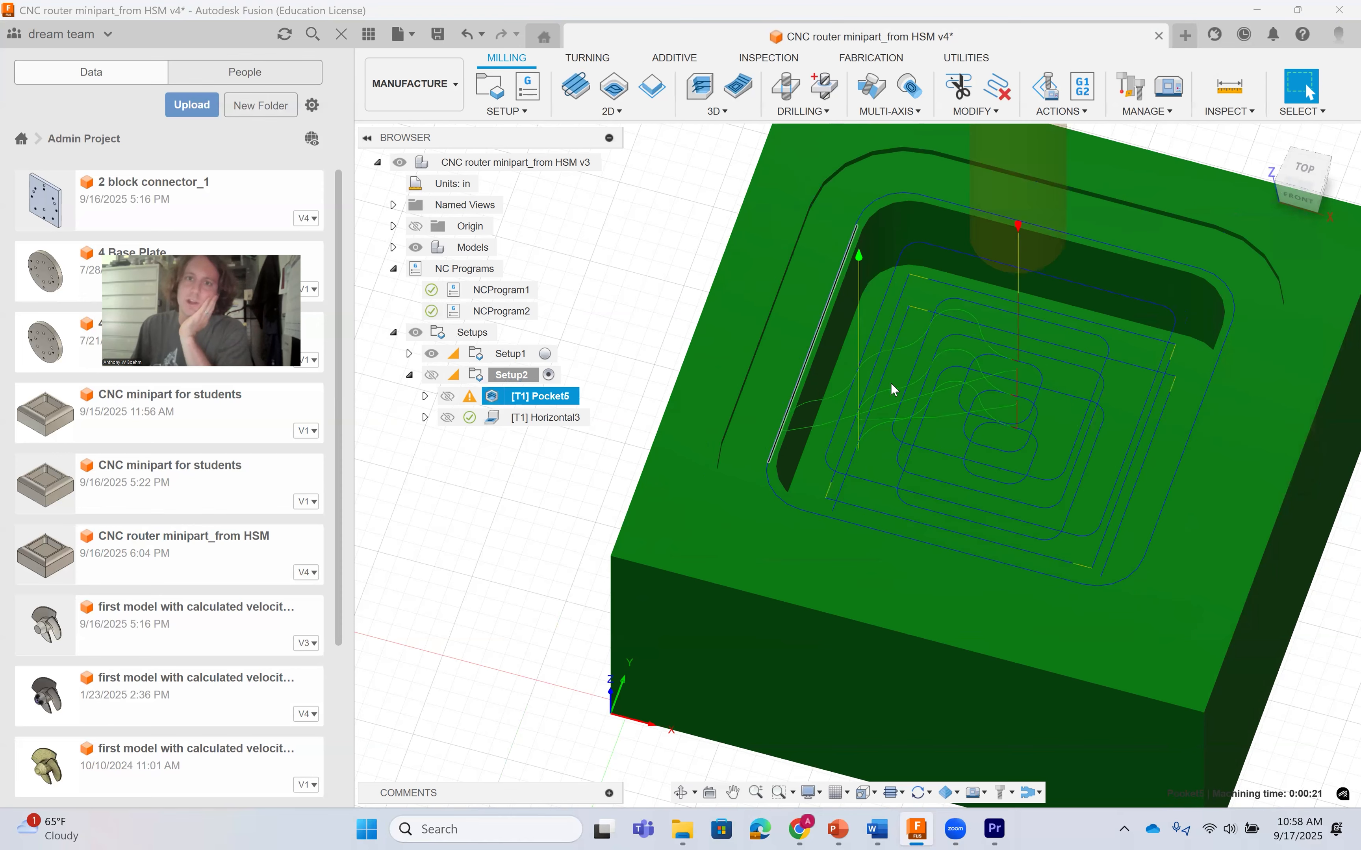
pyautogui.rightClick(507, 396)
pyautogui.click(565, 15)
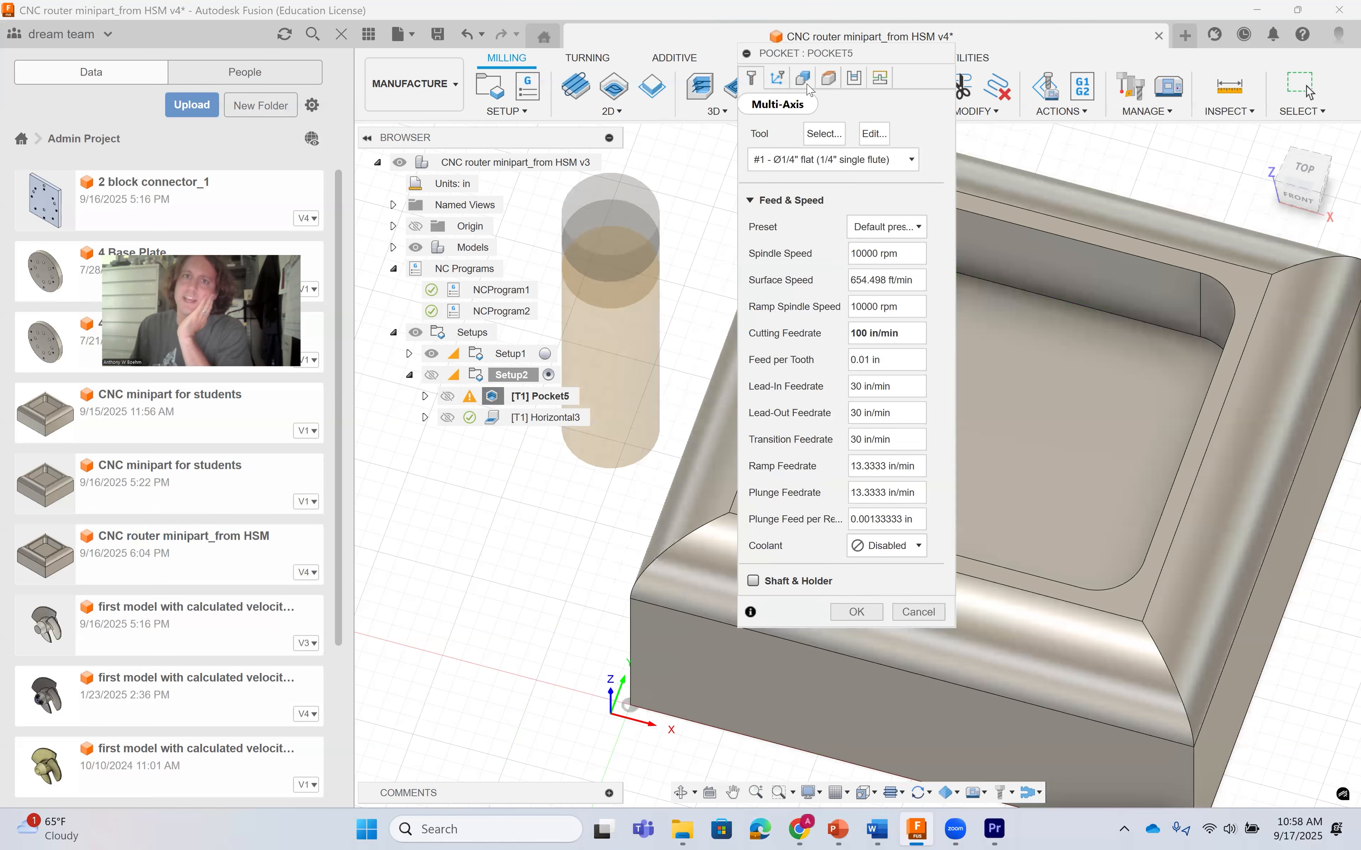
pyautogui.click(805, 81)
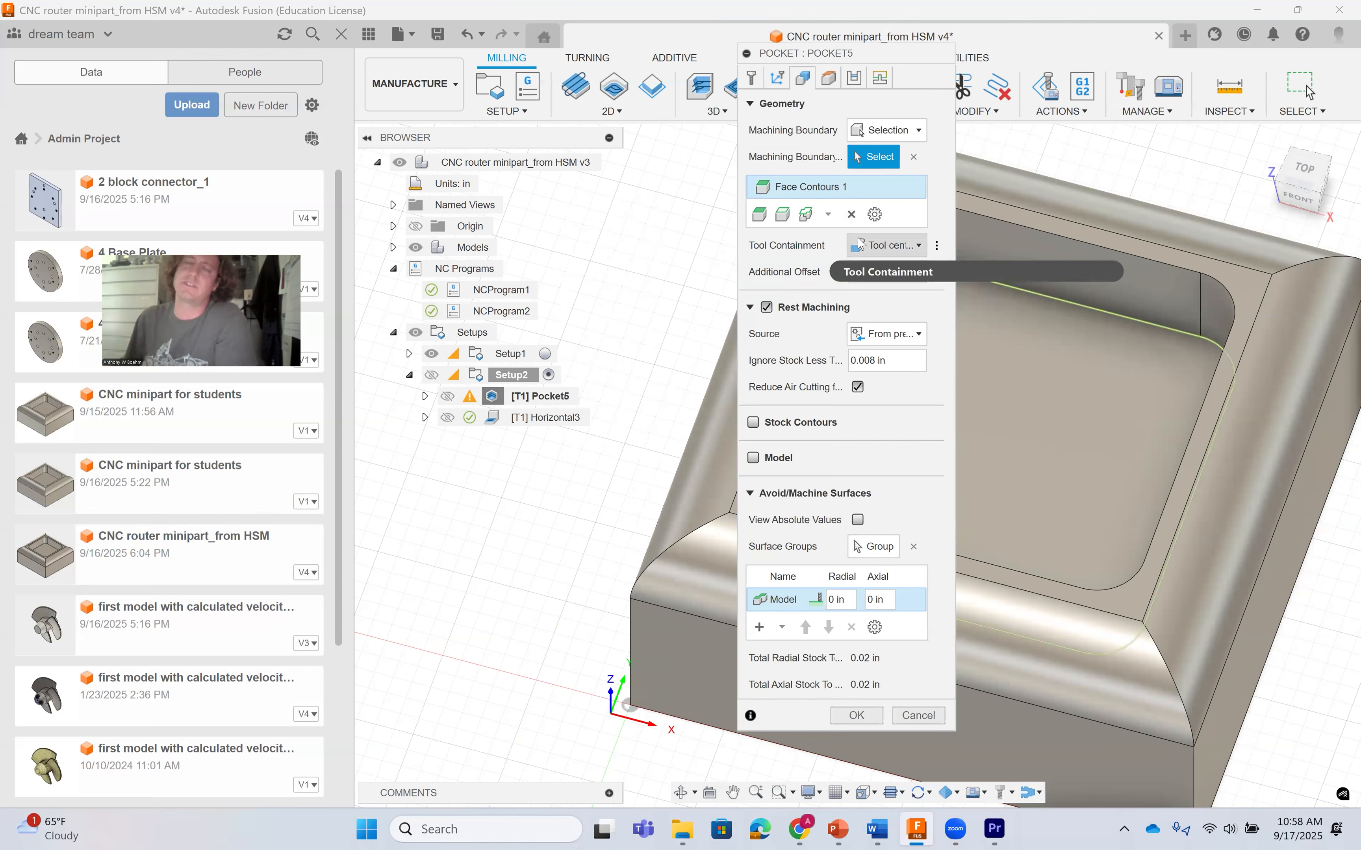
pyautogui.moveTo(861, 245)
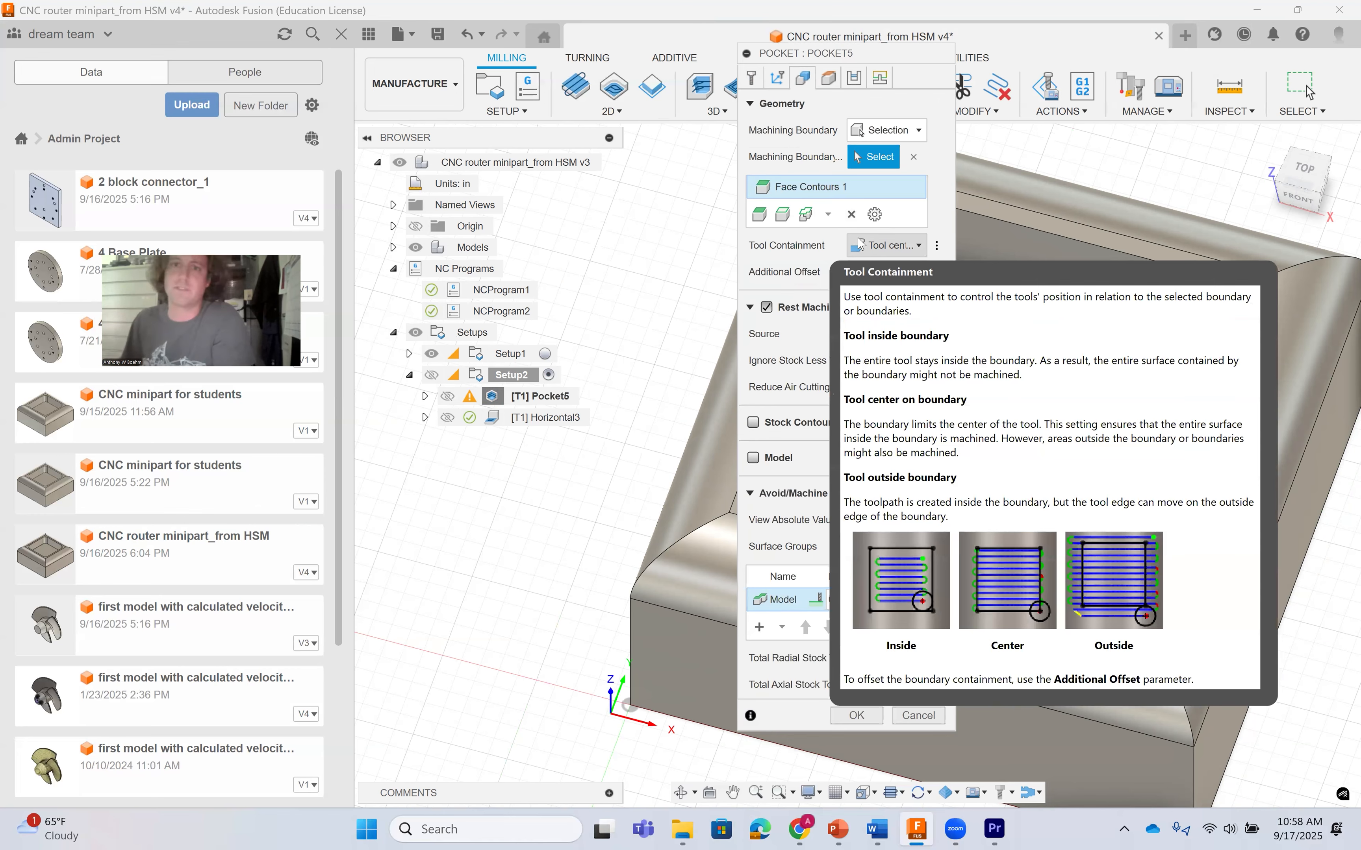
pyautogui.click(861, 245)
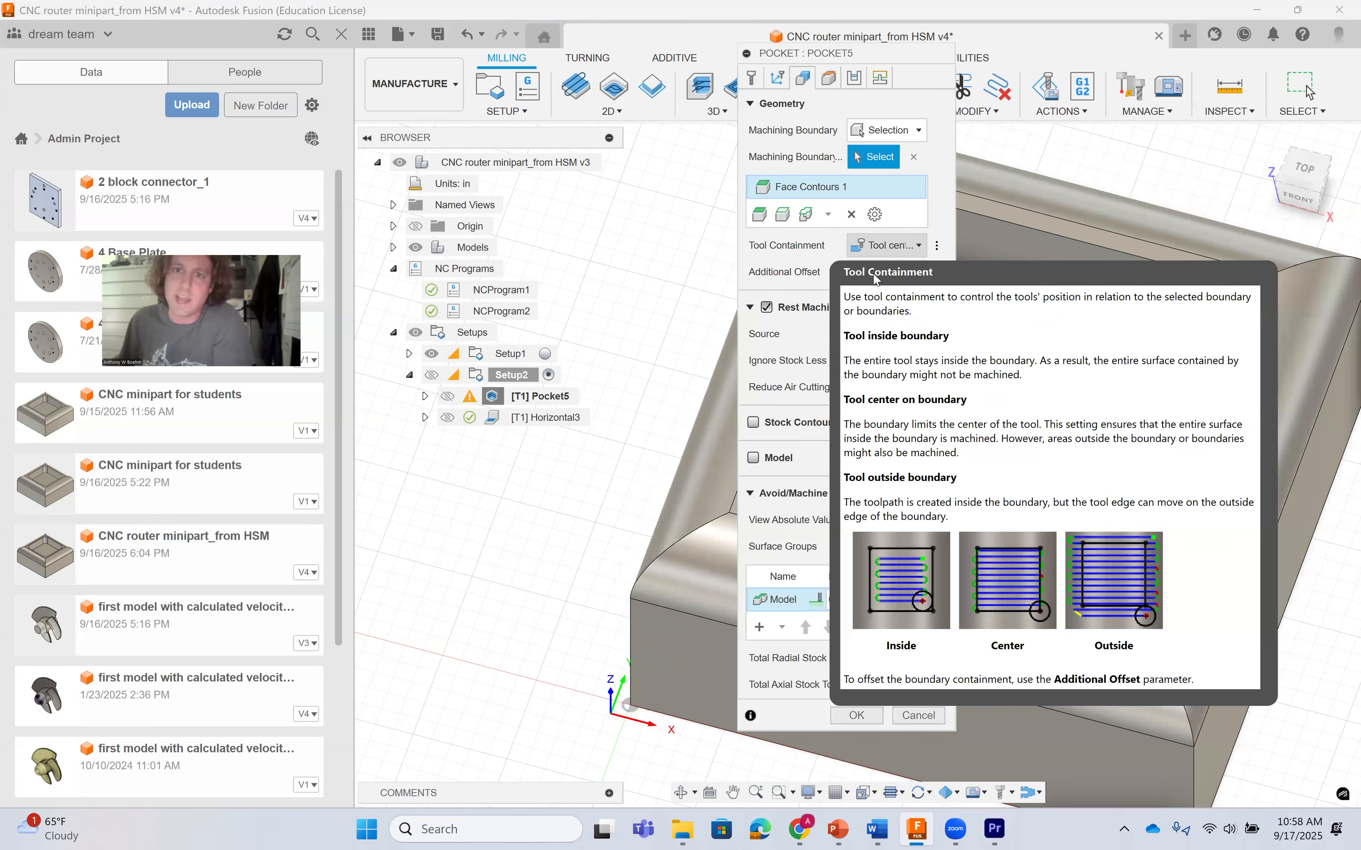
pyautogui.click(883, 307)
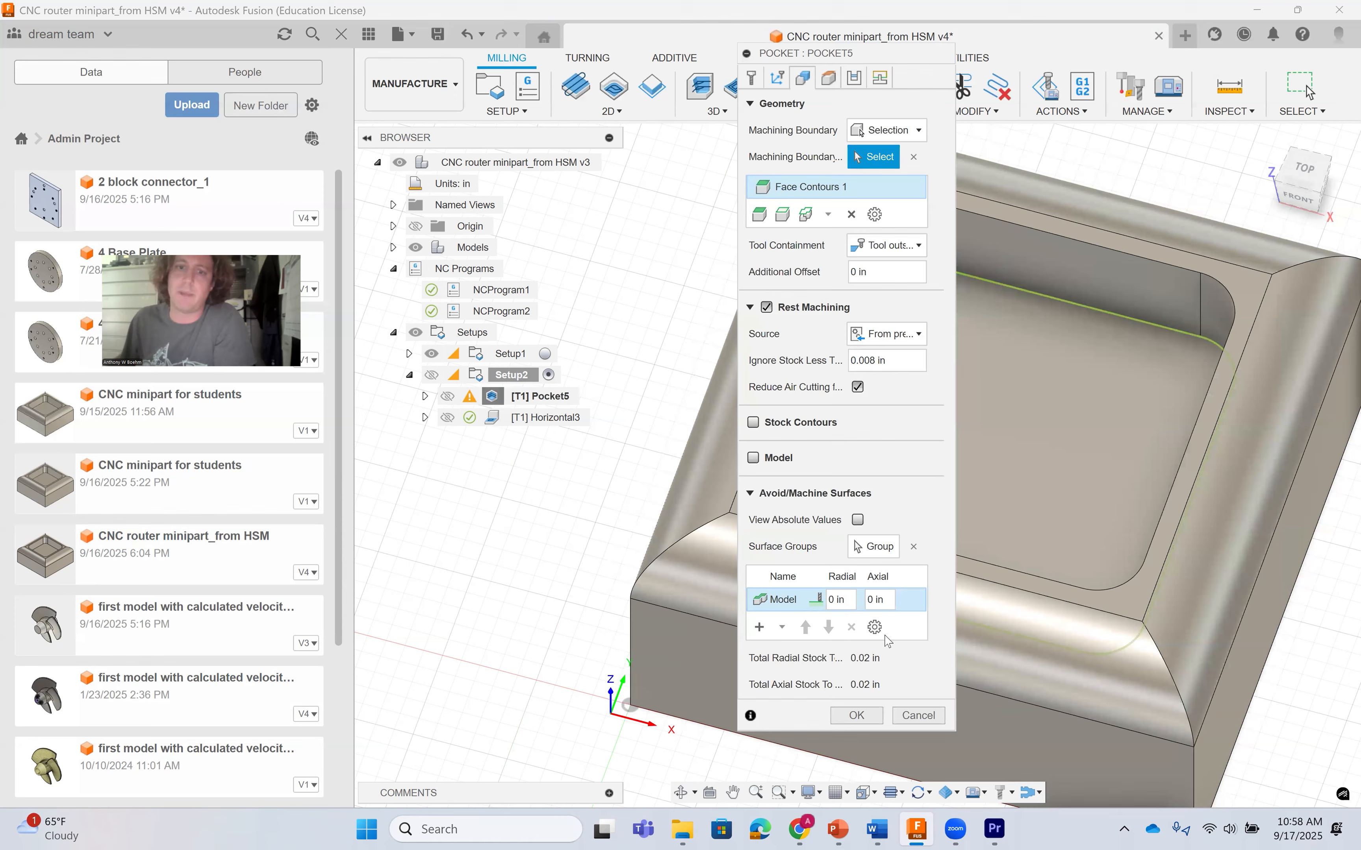
pyautogui.click(873, 720)
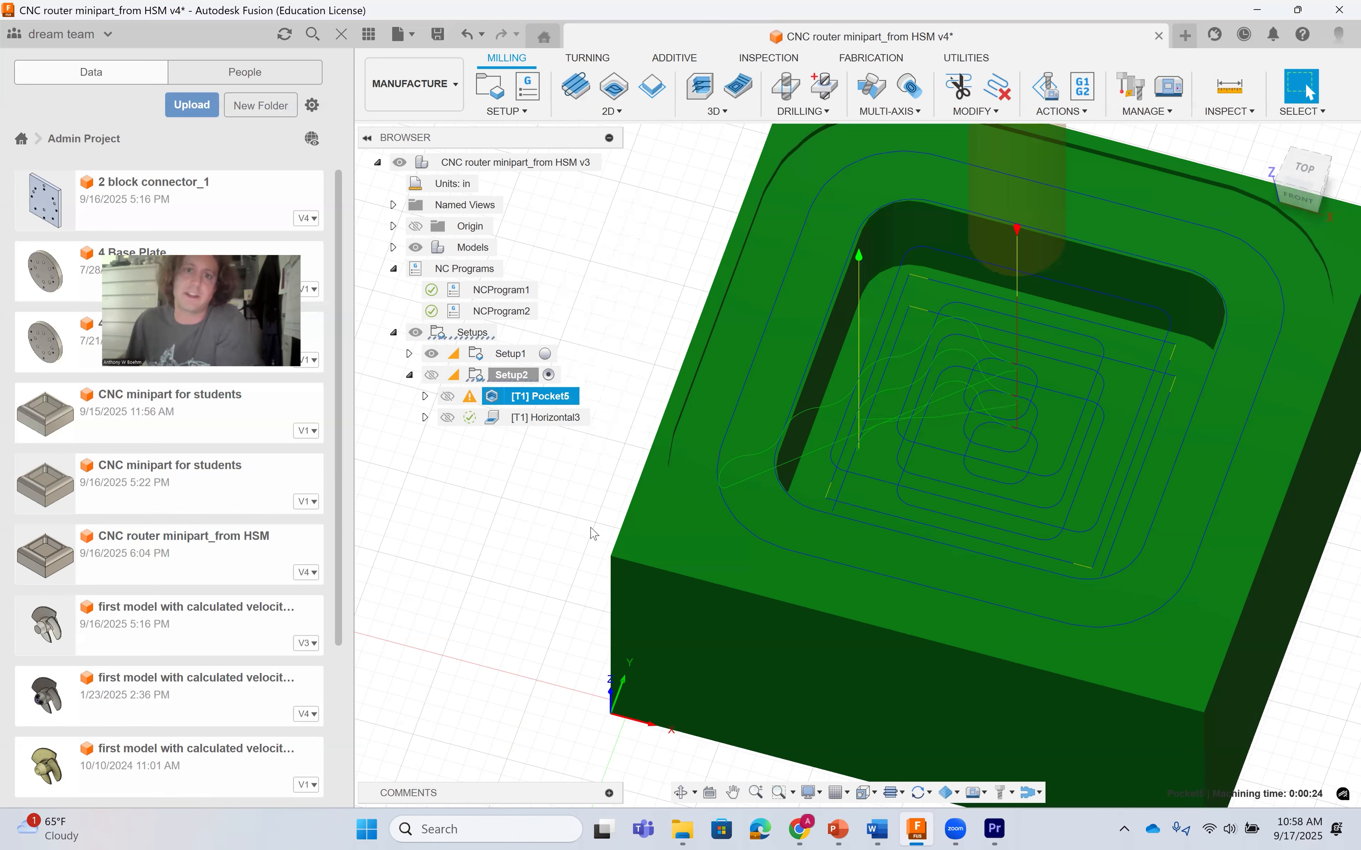
pyautogui.click(537, 419)
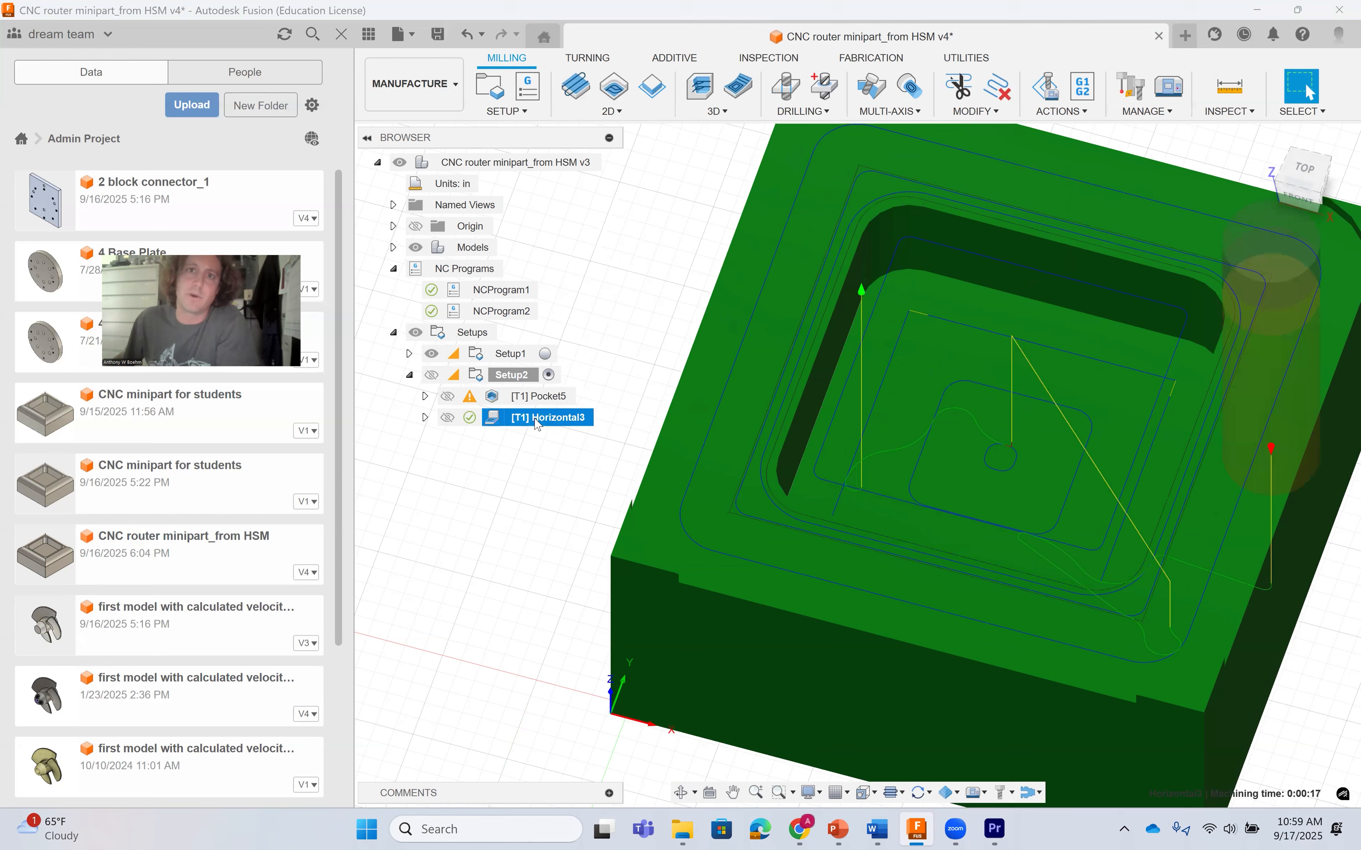
pyautogui.click(539, 397)
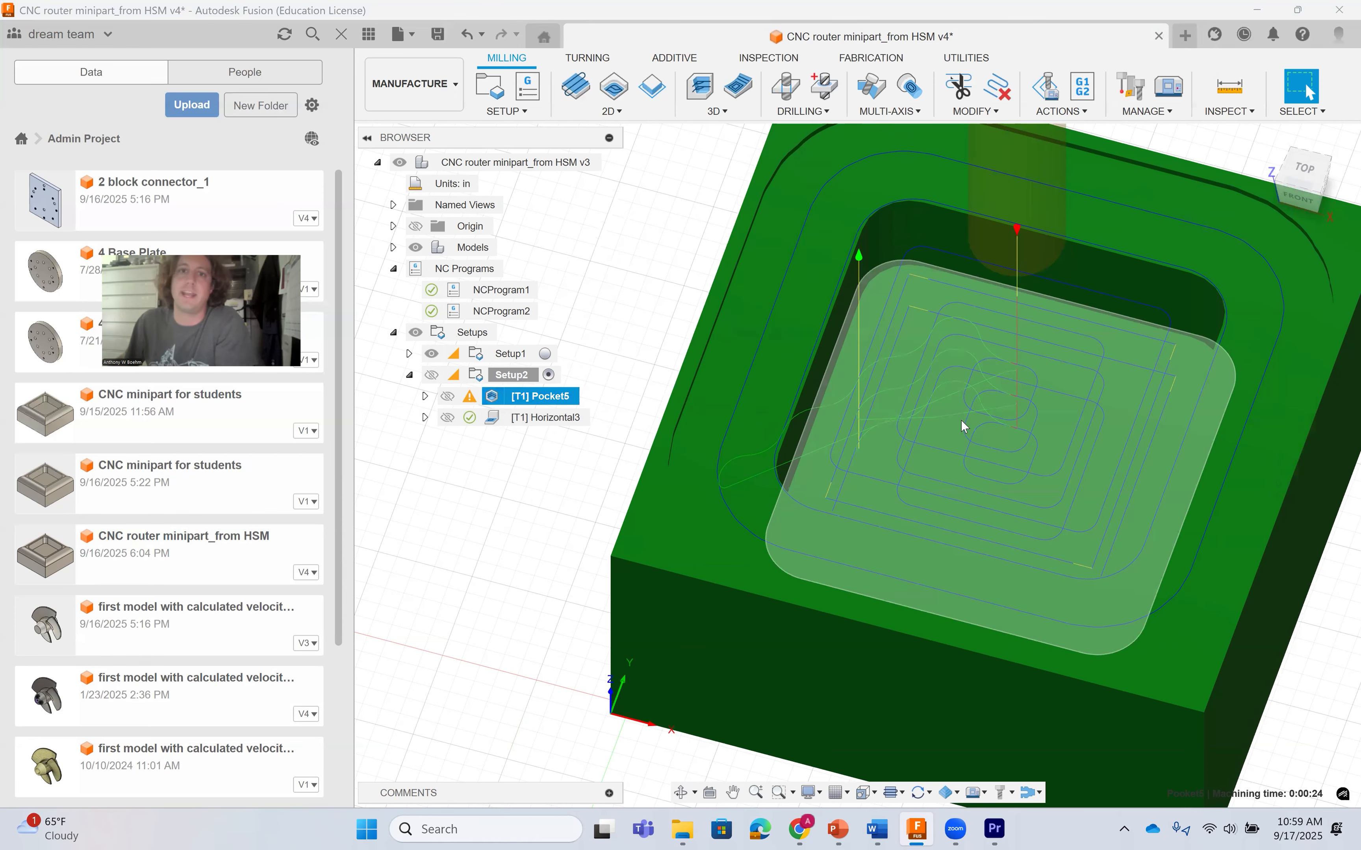
# Add an additional offset of 0.1 in to the Pocket operation's machining boundary and regenerate its toolpath.
pyautogui.rightClick(532, 402)
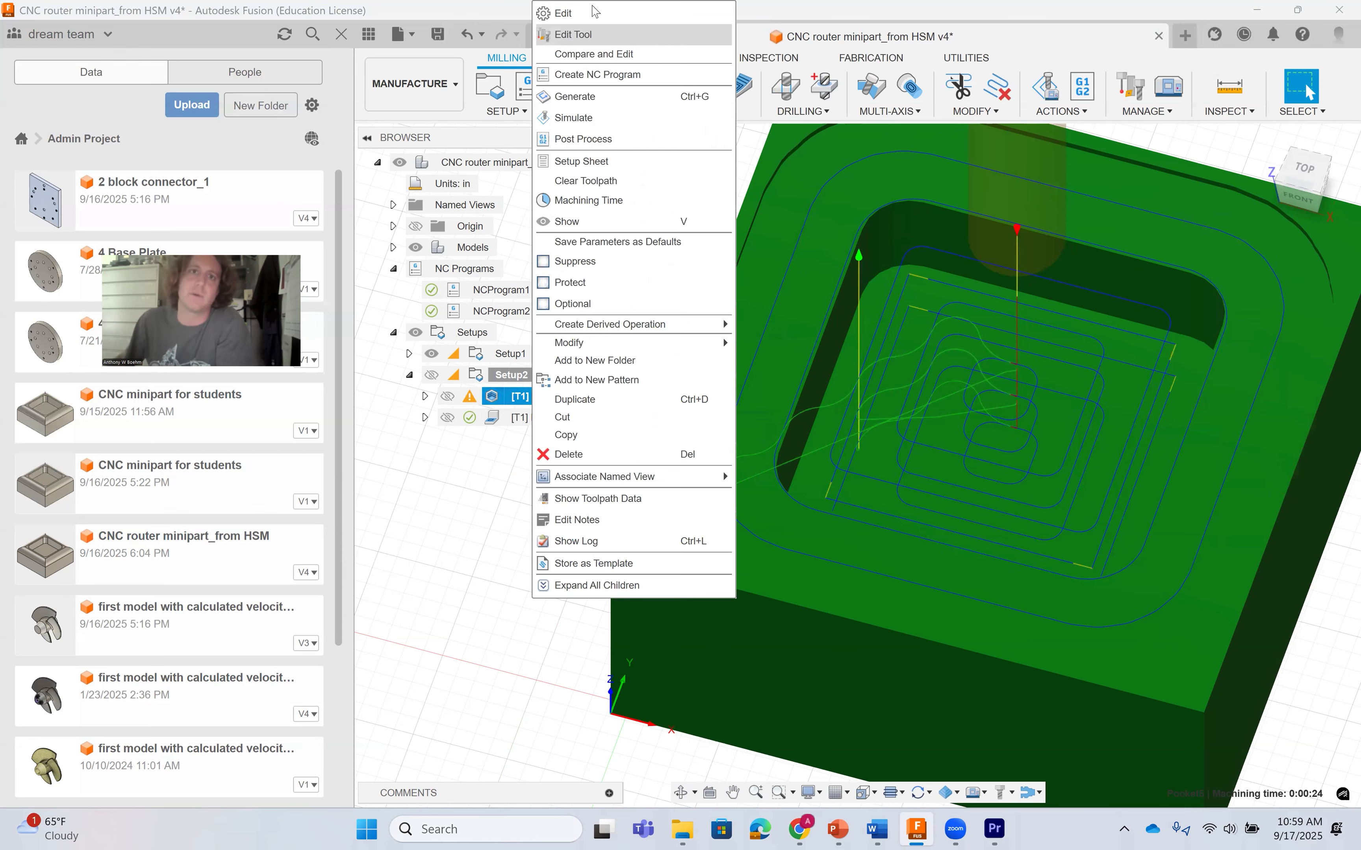
pyautogui.click(593, 53)
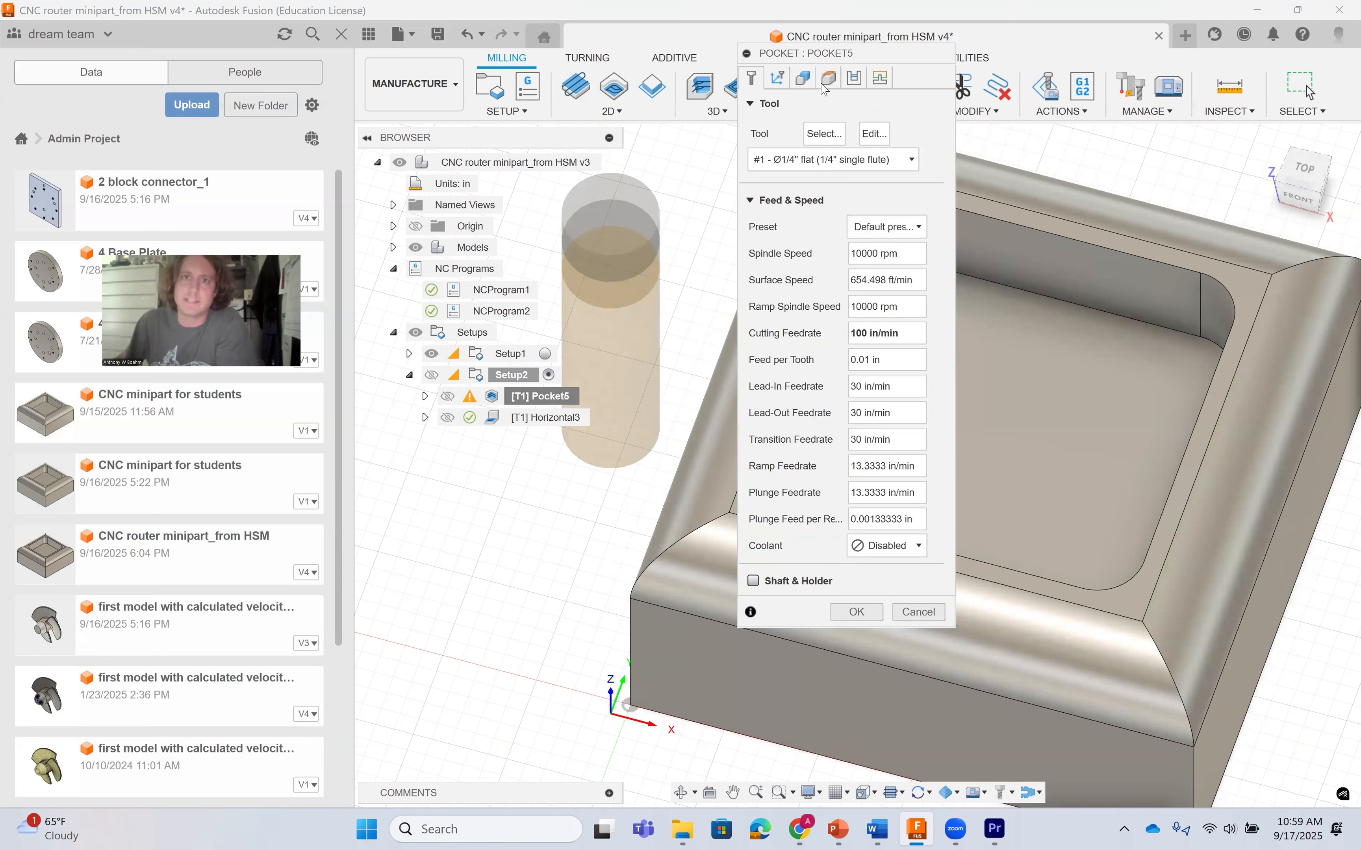
pyautogui.click(804, 77)
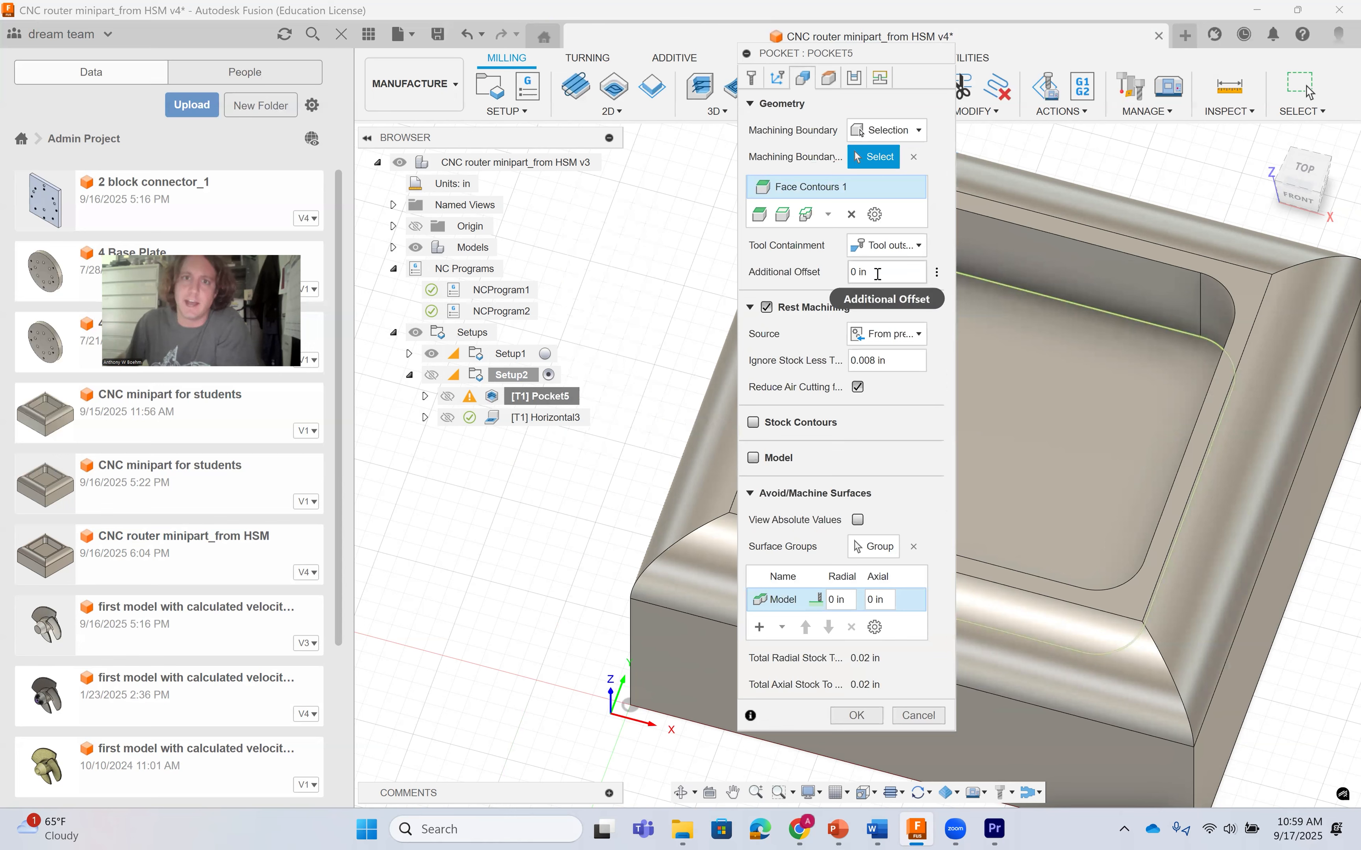
pyautogui.moveTo(878, 274); pyautogui.dragTo(817, 280)
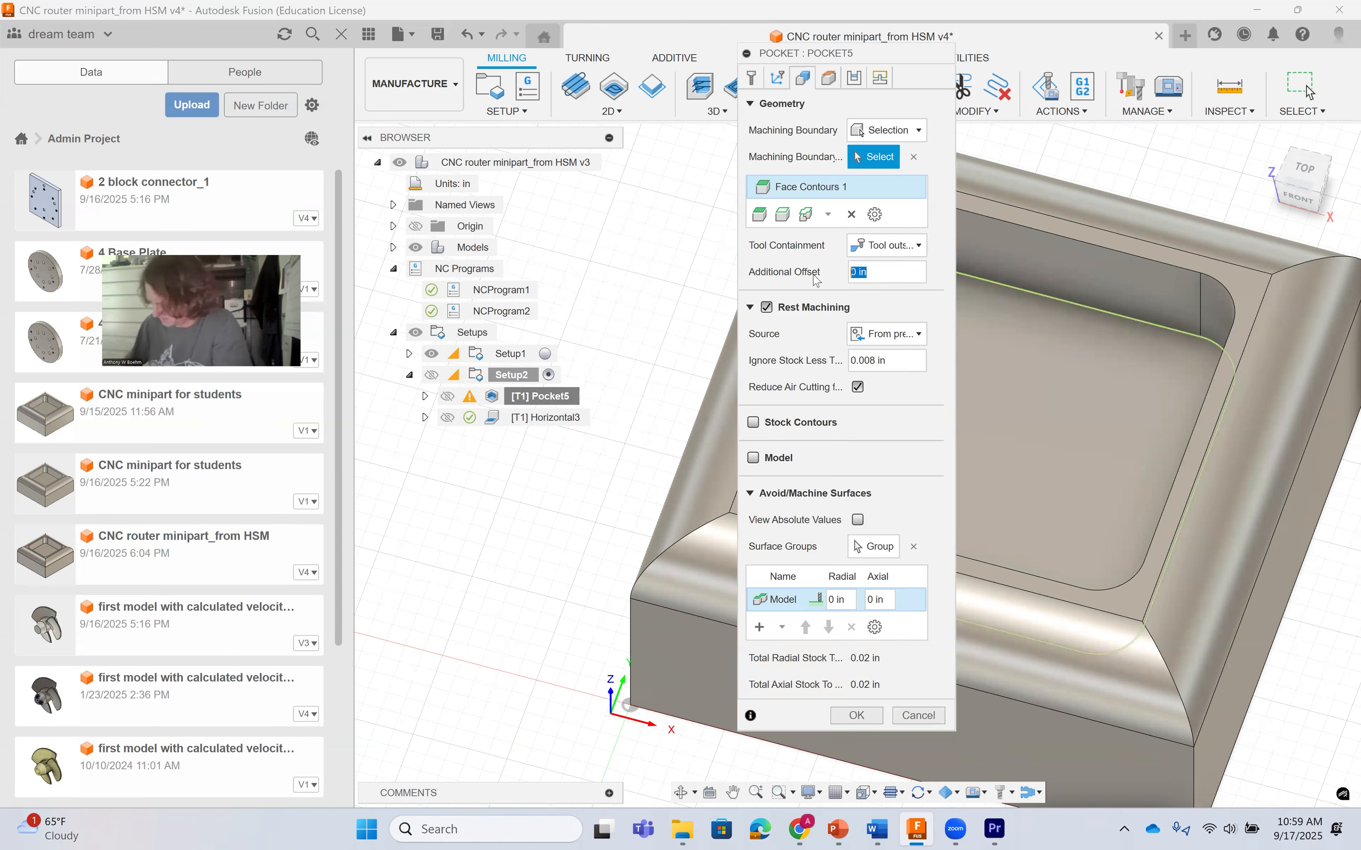
pyautogui.write('.1')
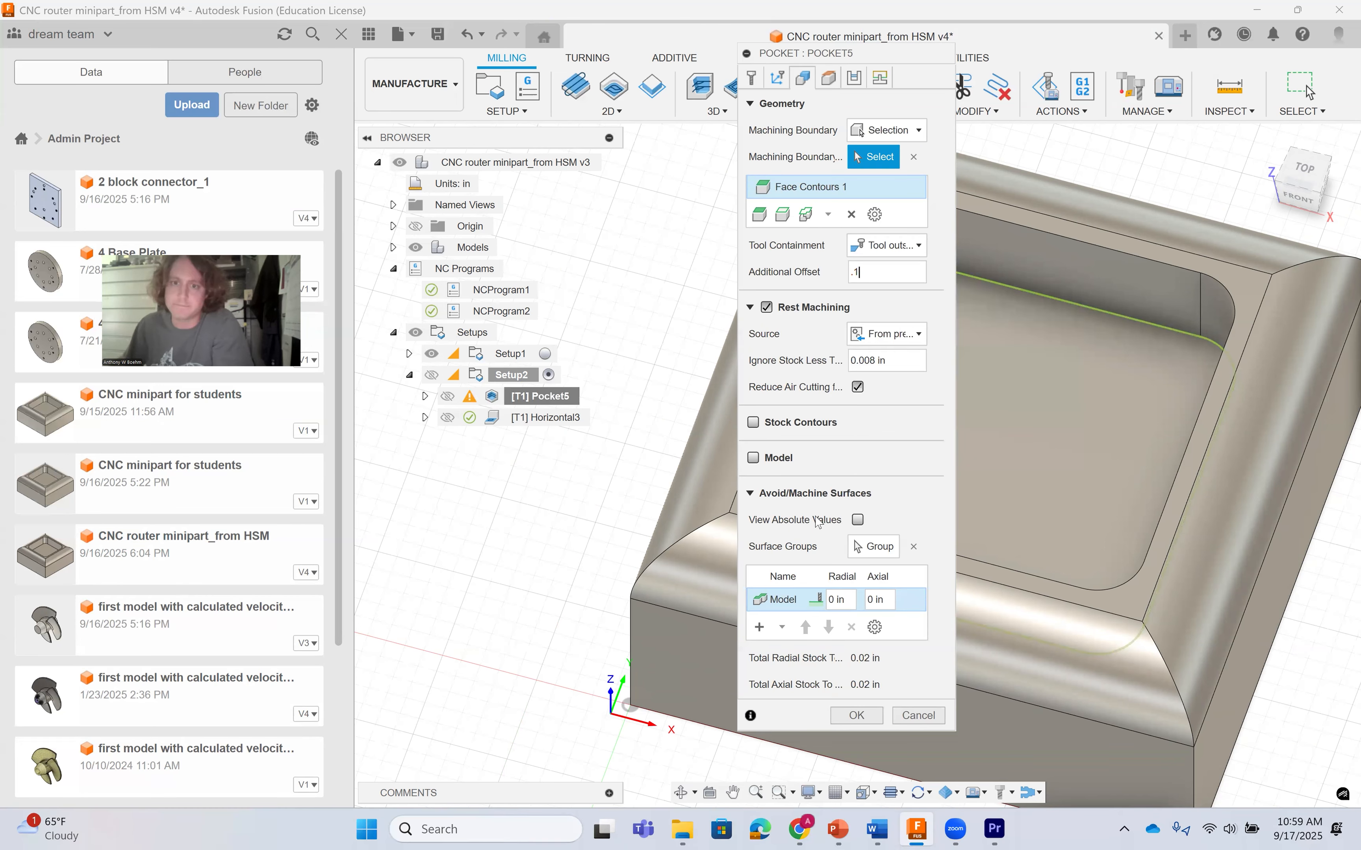
pyautogui.click(853, 714)
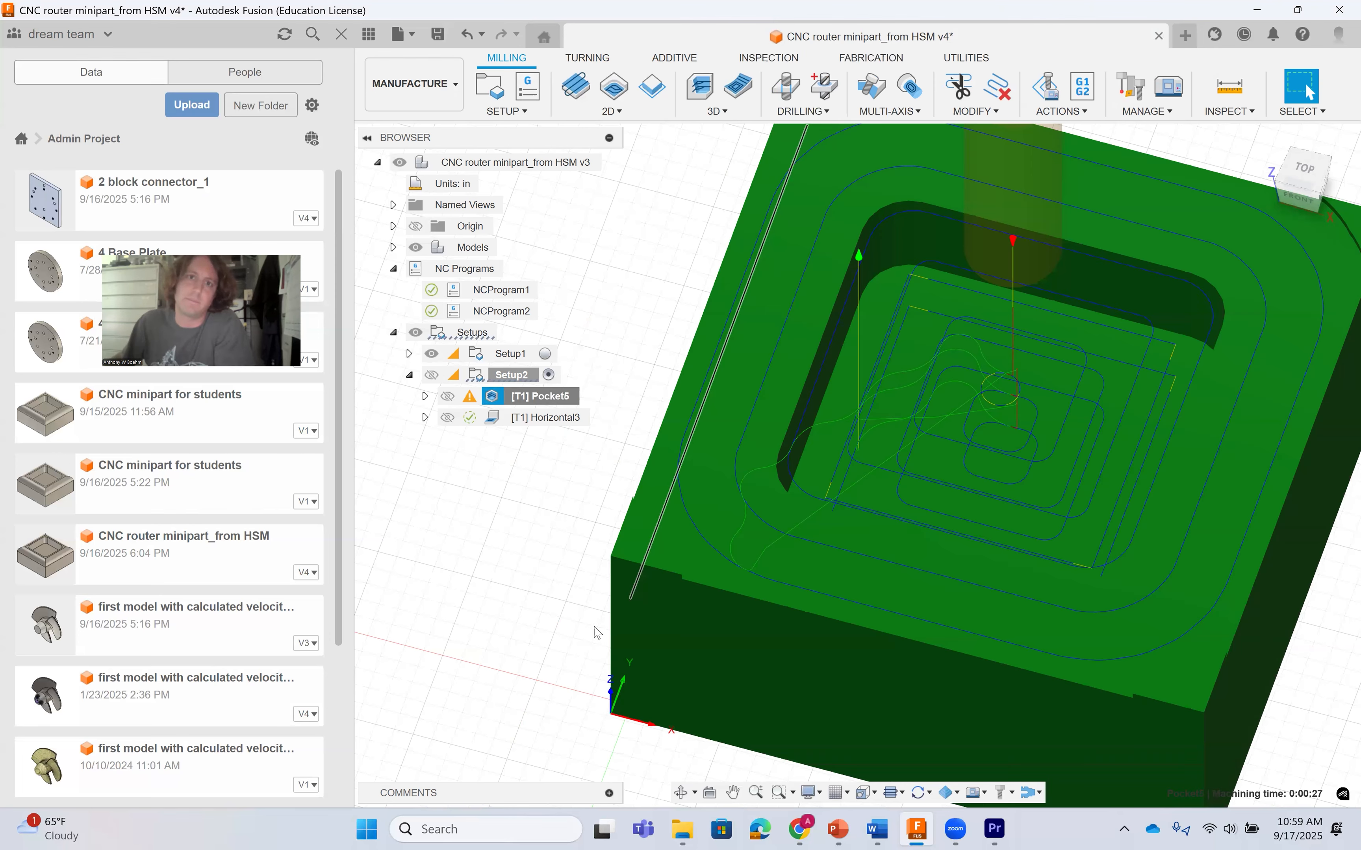
# Examine the Pocket and Horizontal toolpaths separately and together to compare their coverage around the pocket.
pyautogui.click(544, 420)
pyautogui.click(544, 401)
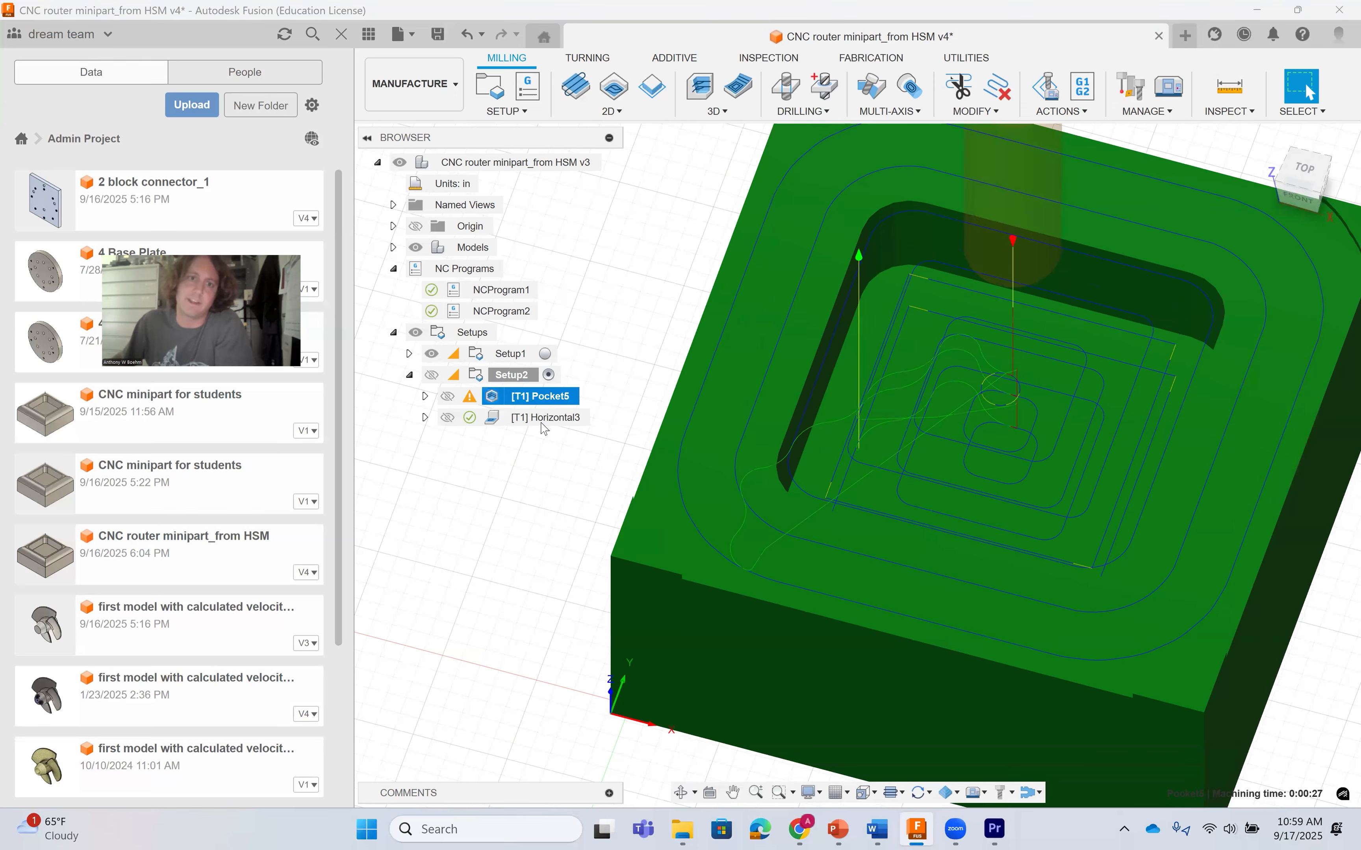
pyautogui.click(546, 418)
pyautogui.moveTo(843, 478); pyautogui.dragTo(841, 412, button='middle')
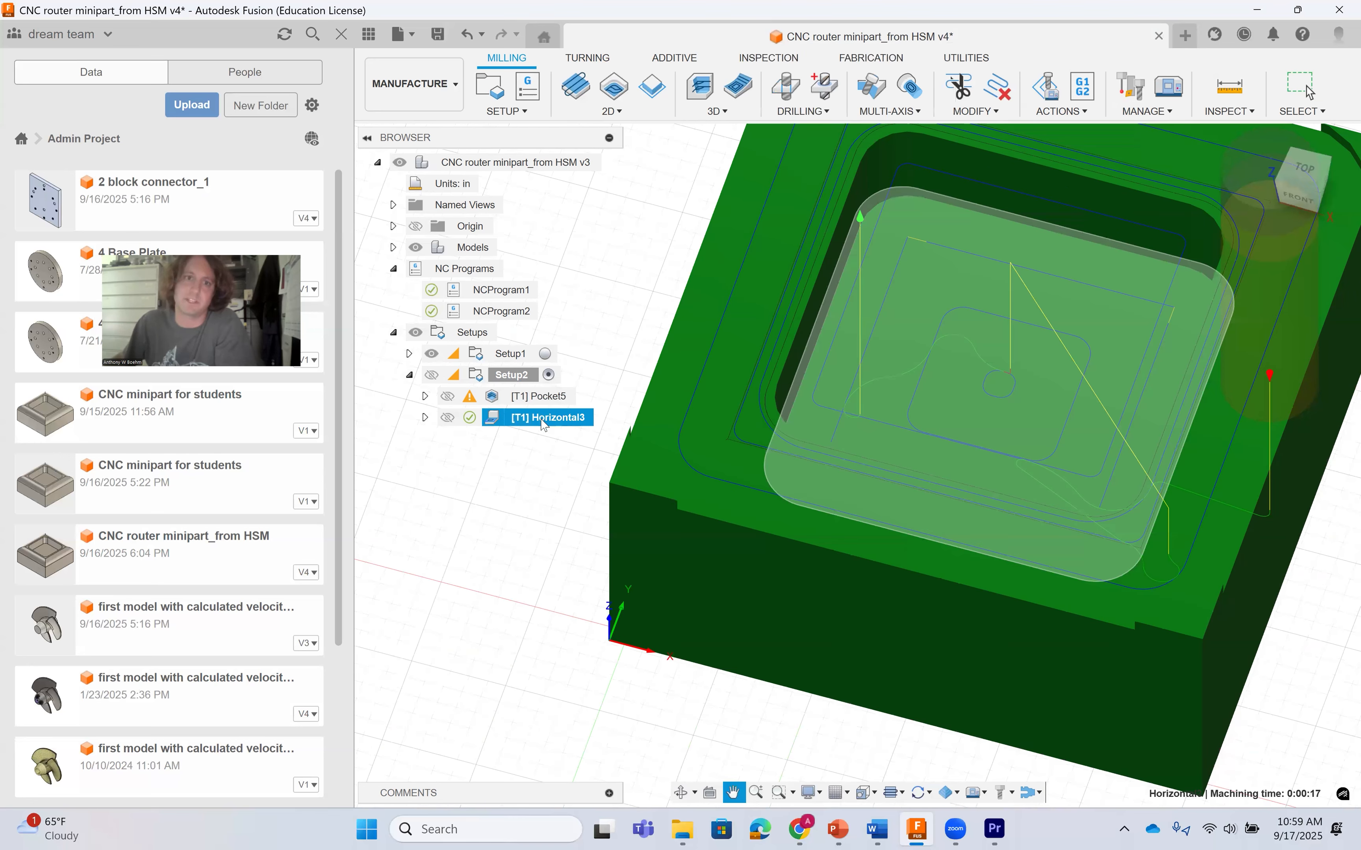
pyautogui.press('Escape')
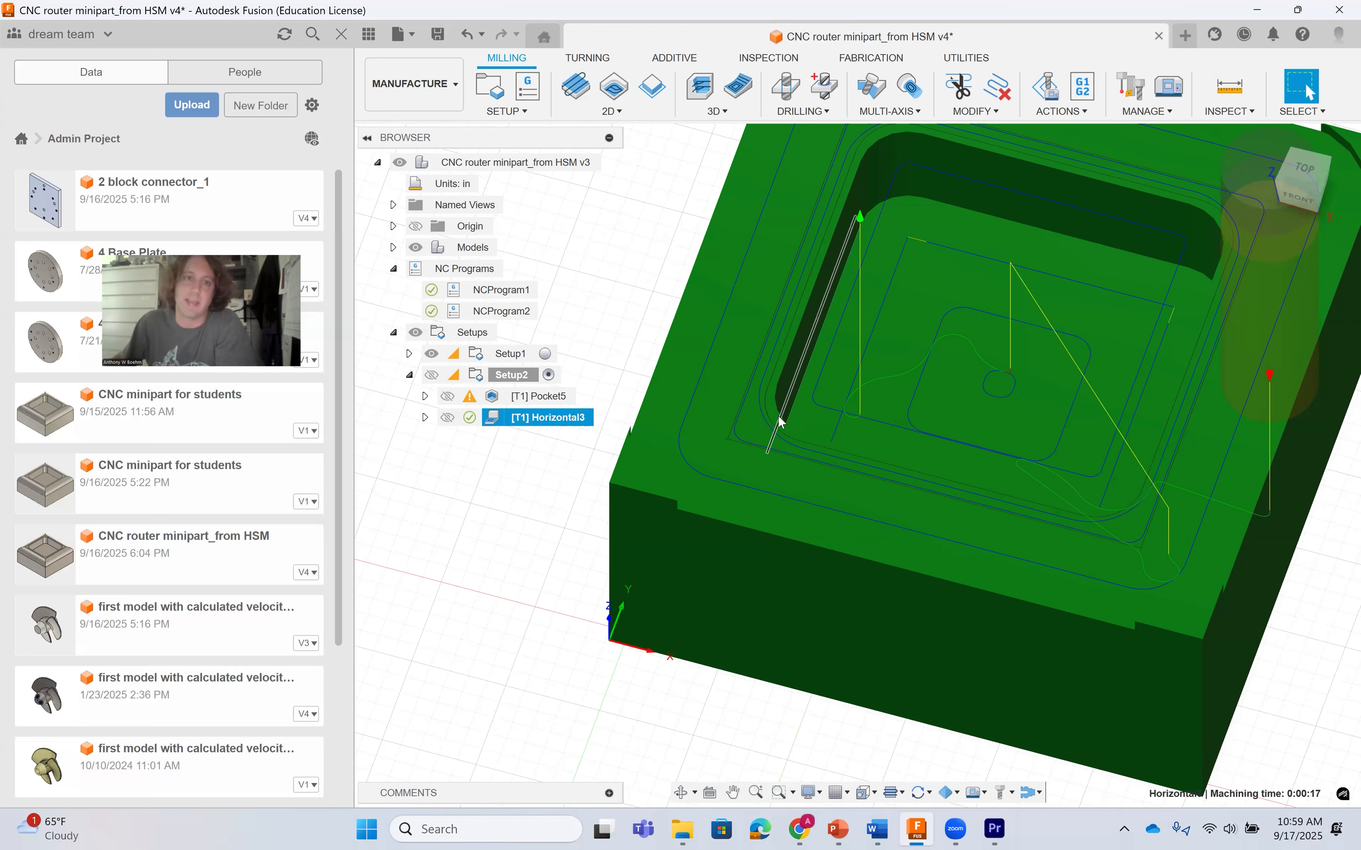
pyautogui.click(544, 494)
pyautogui.scroll(-3, 862, 347)
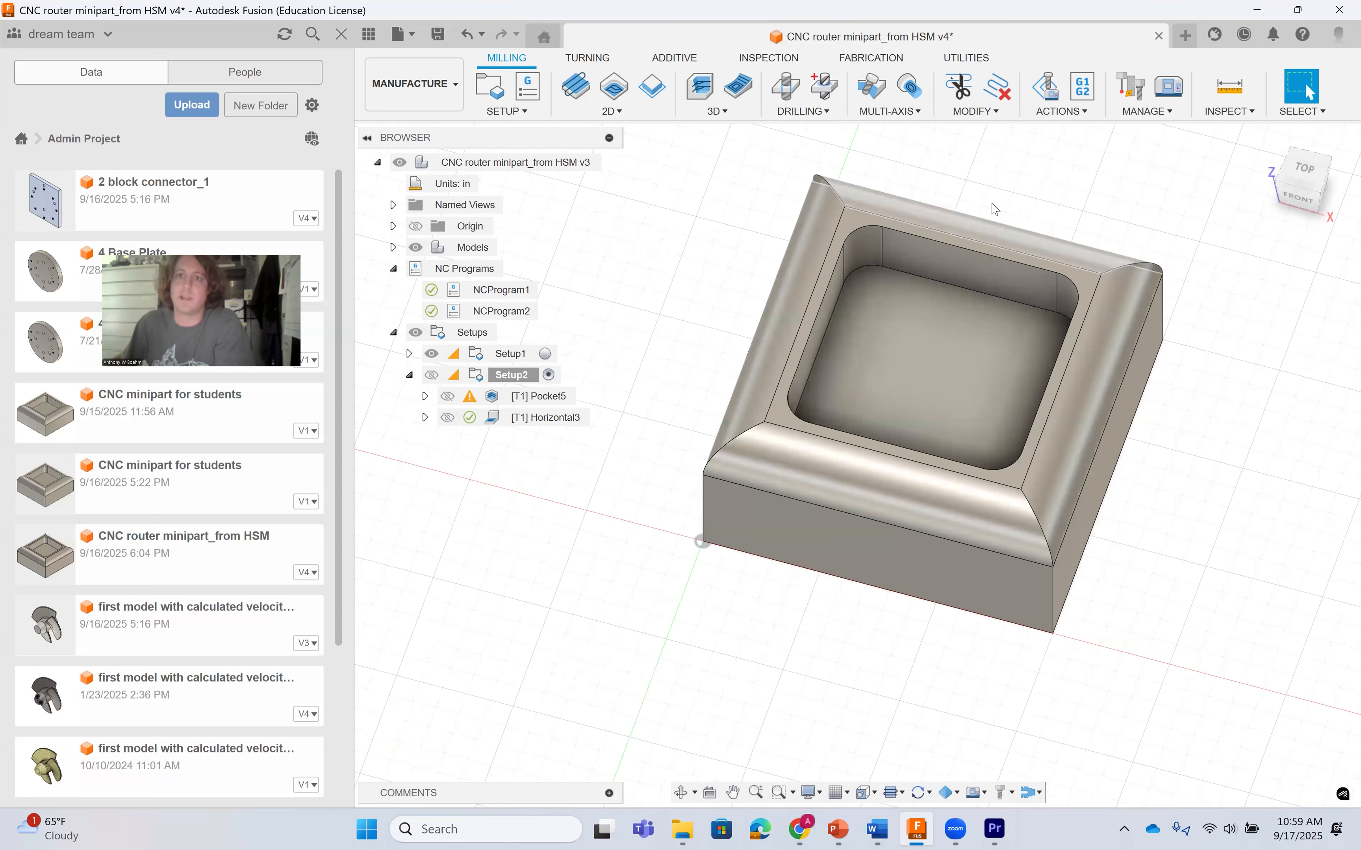
pyautogui.click(535, 396)
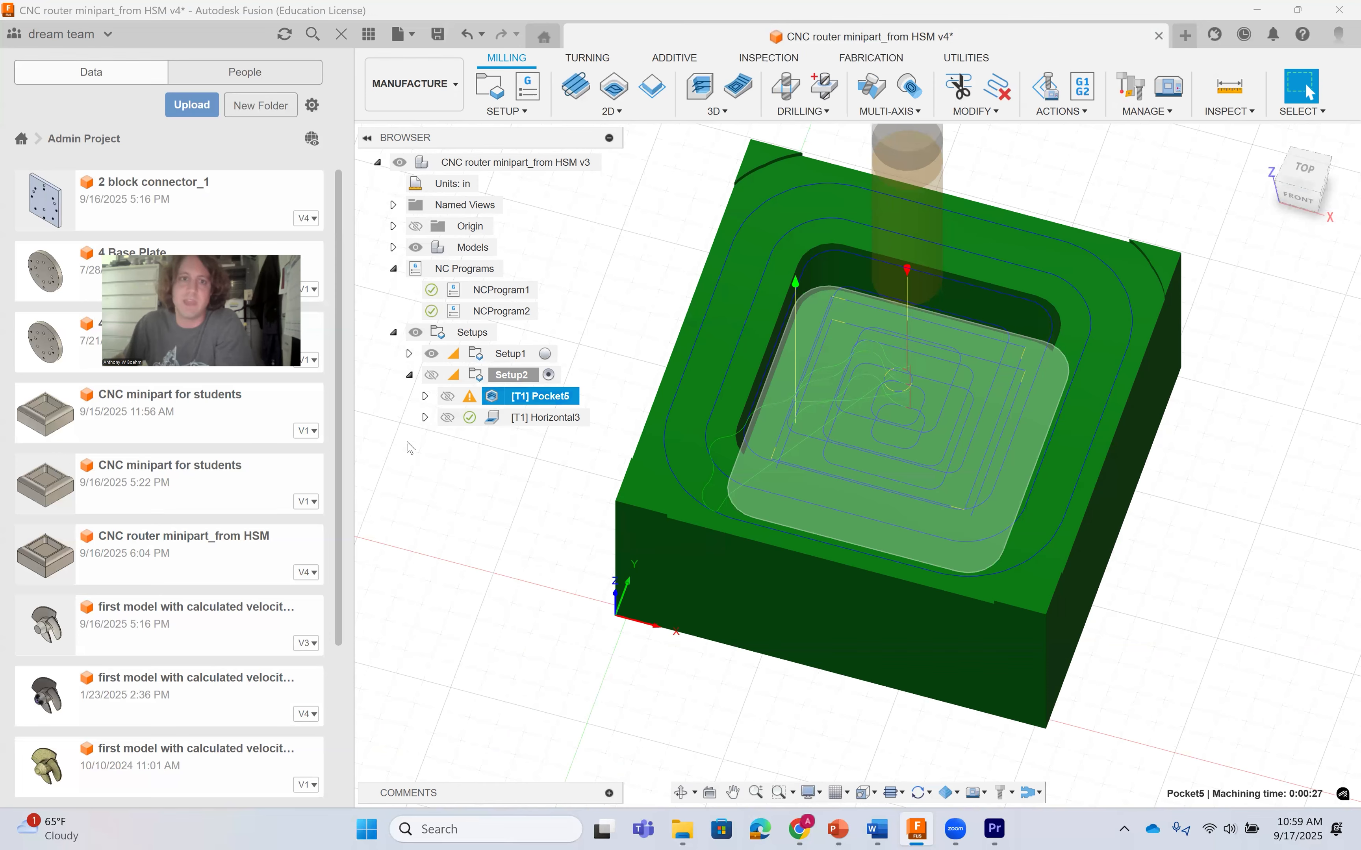
pyautogui.keyDown('ctrl'); pyautogui.click(537, 417); pyautogui.keyUp('ctrl')
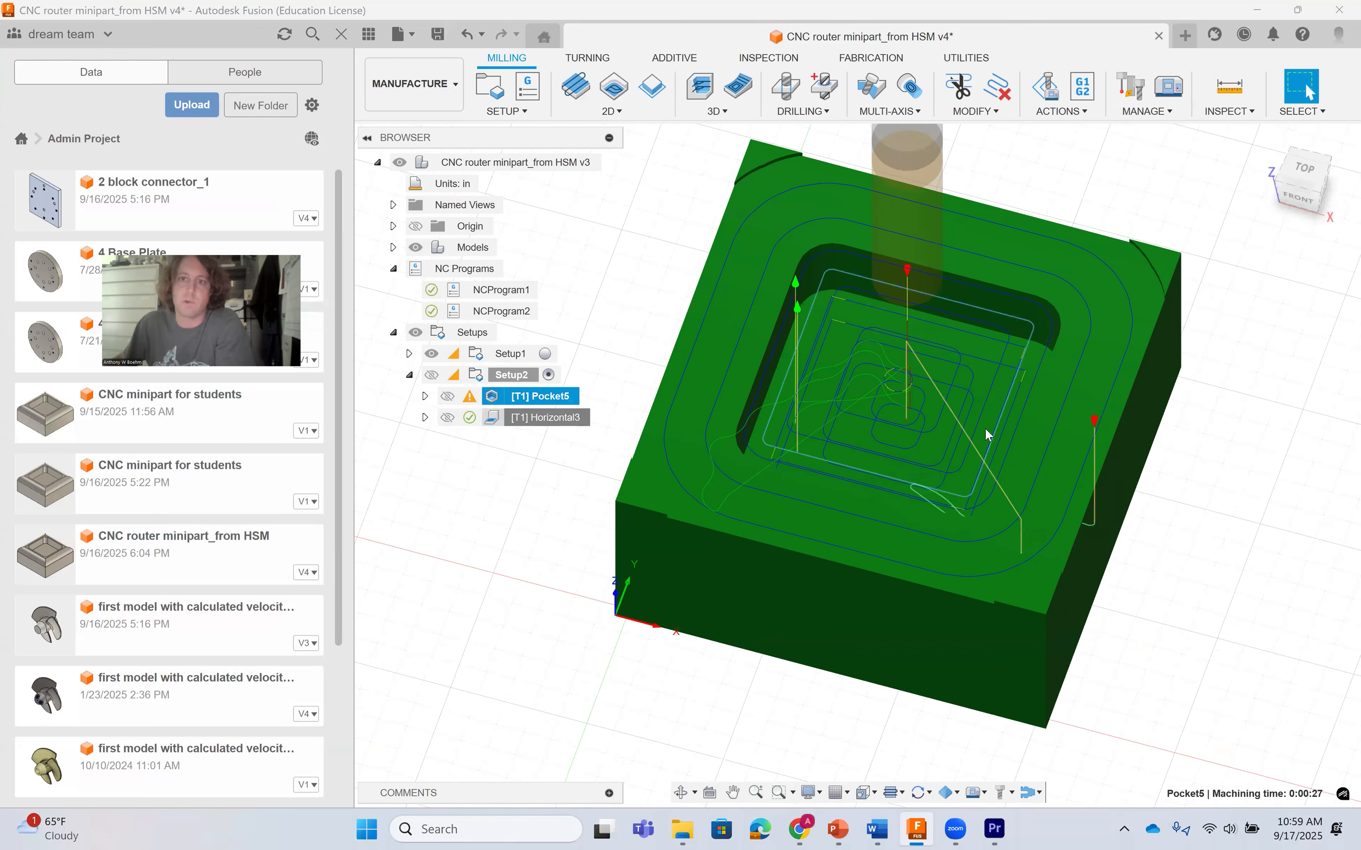
pyautogui.click(547, 418)
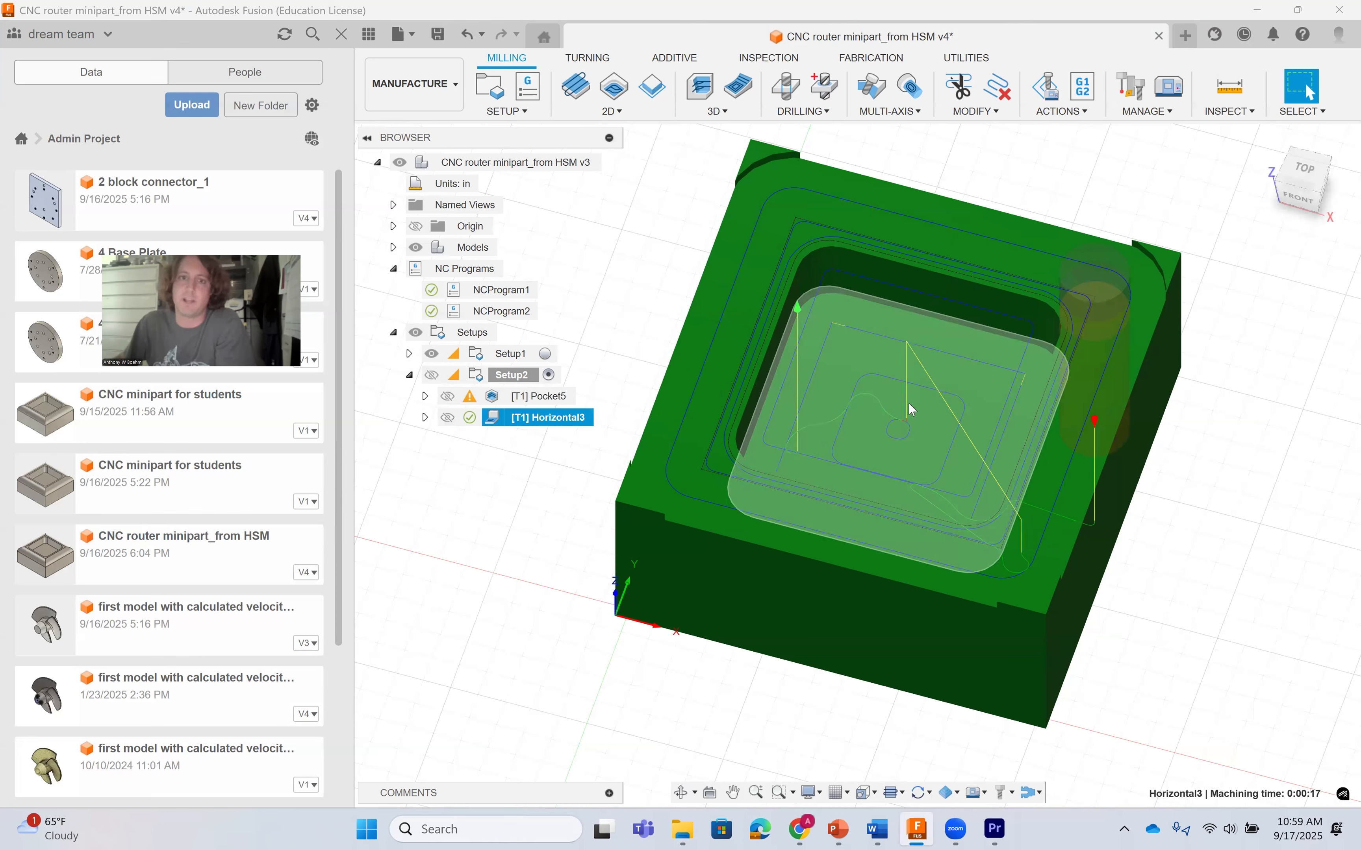
pyautogui.click(497, 547)
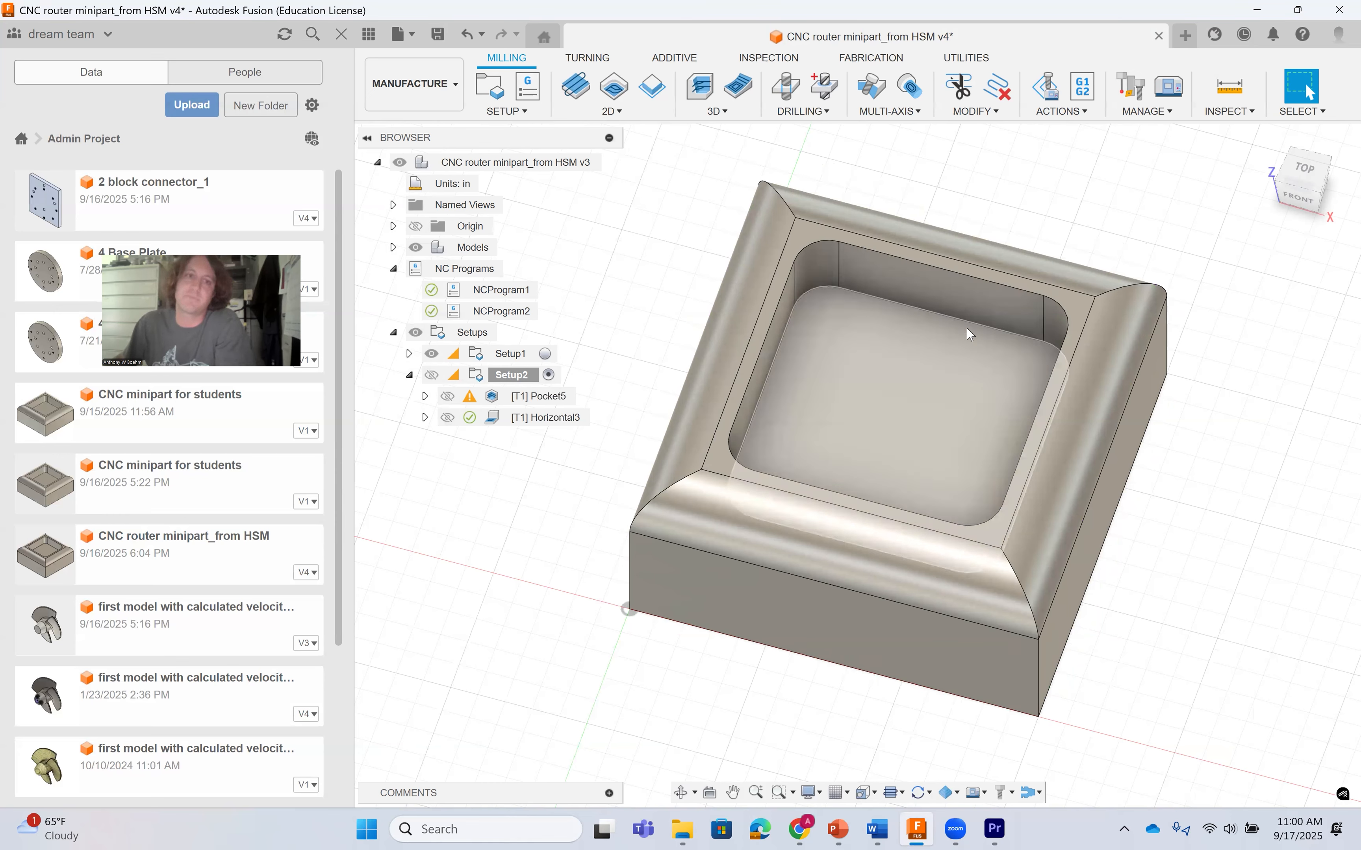
pyautogui.moveTo(506, 420)
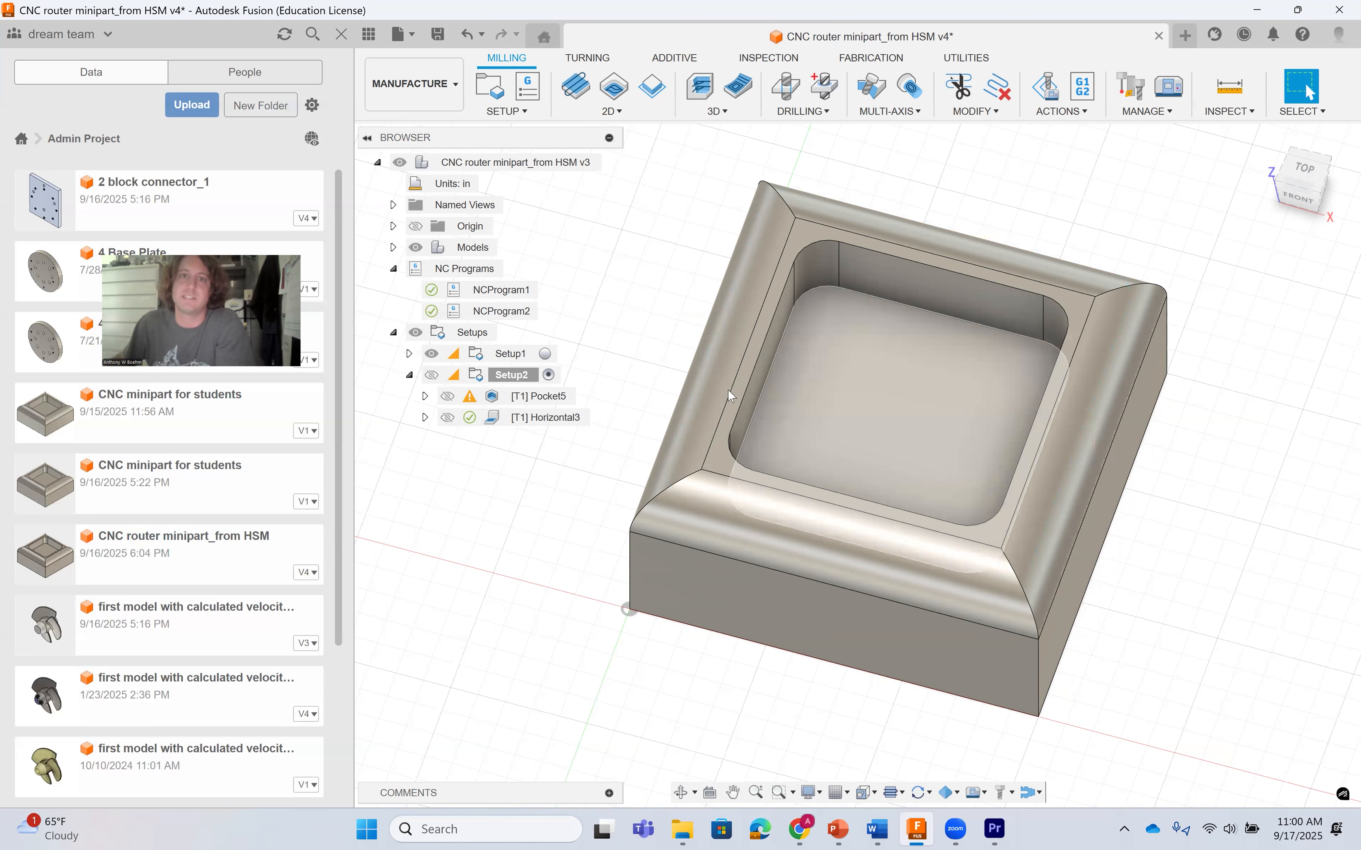
# Start a 2D Contour operation with the 1/4" flat tool and select the pocket floor's edge loop as its contour, keeping the model unobstructed.
pyautogui.click(615, 112)
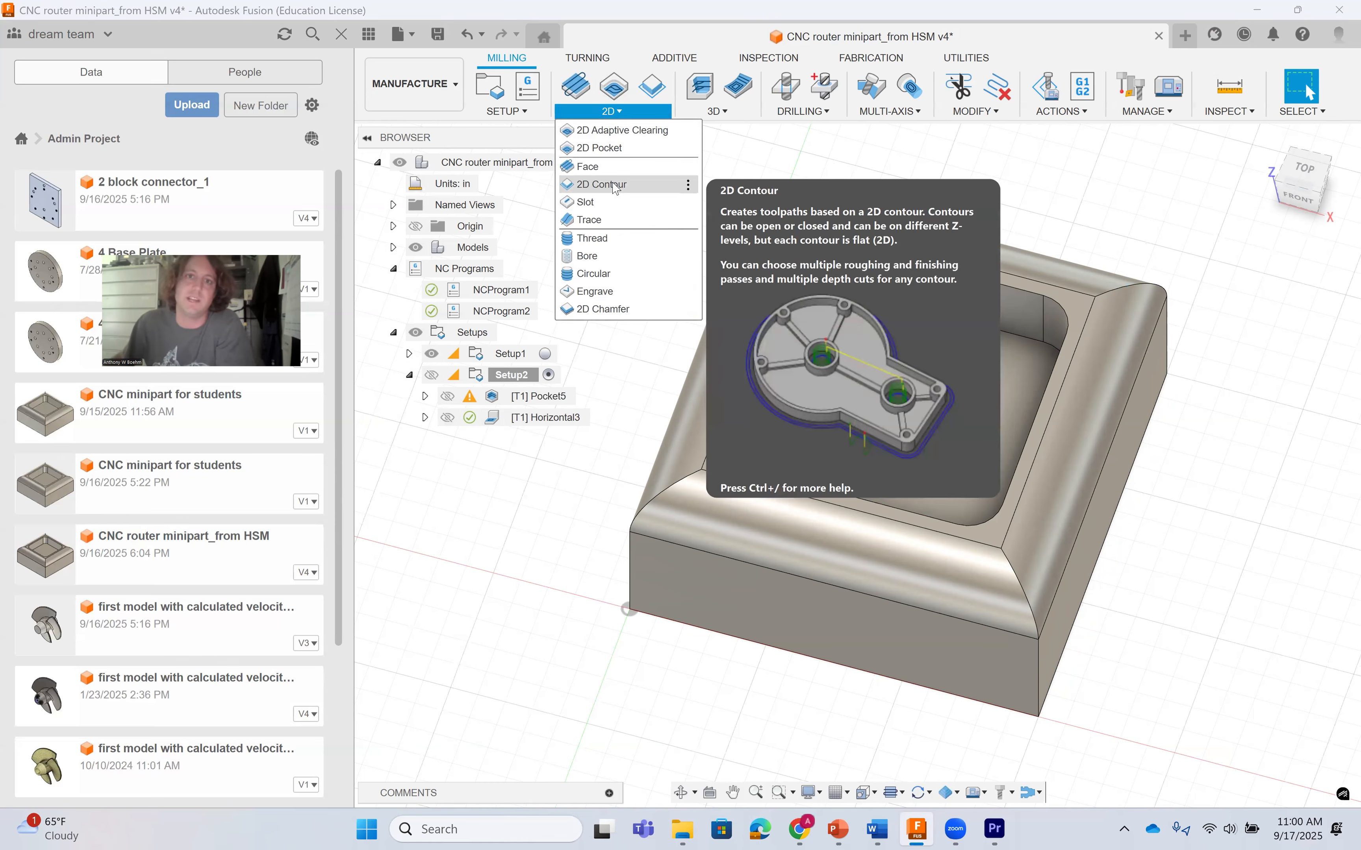
pyautogui.click(615, 186)
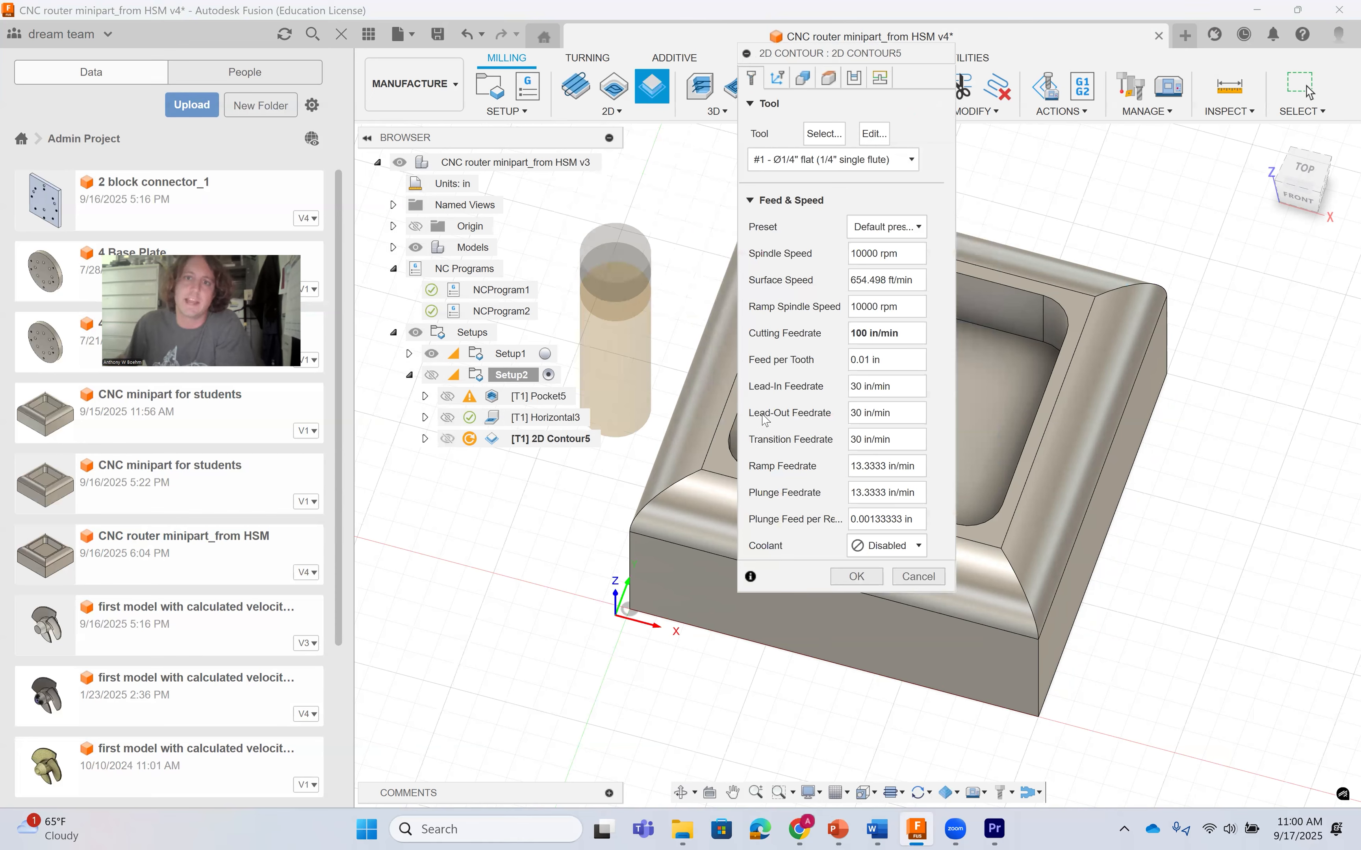
pyautogui.click(779, 79)
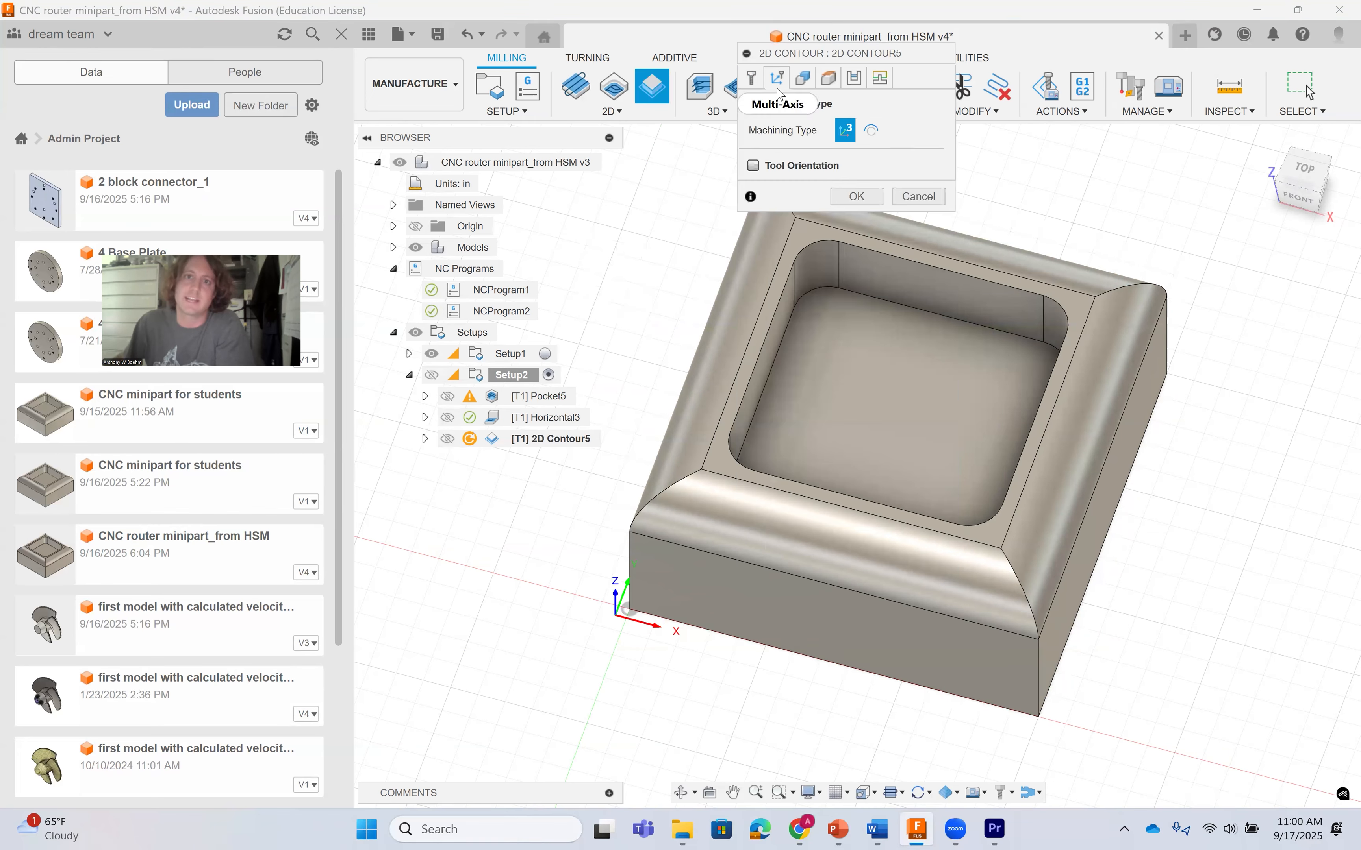
pyautogui.click(804, 77)
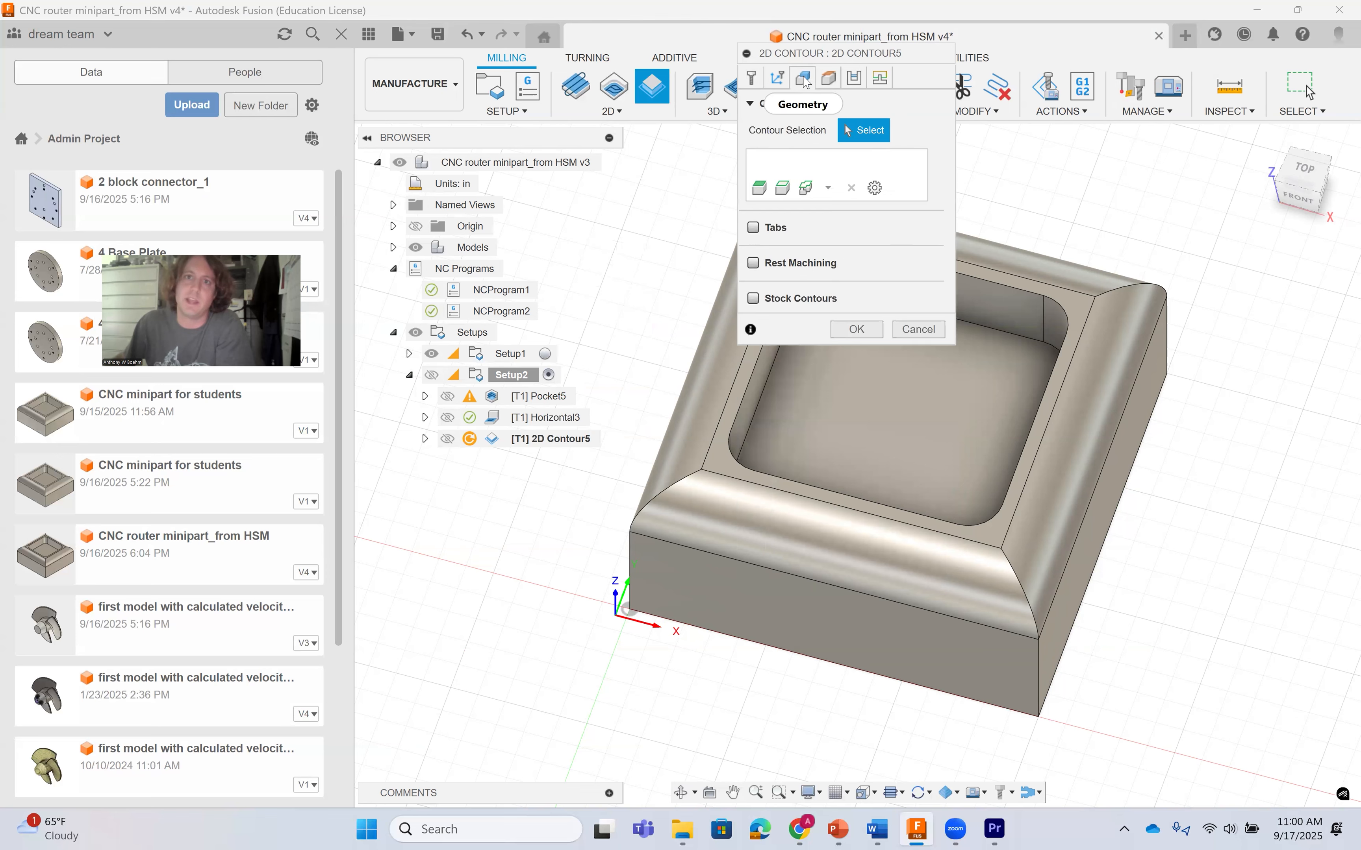
pyautogui.click(1000, 332)
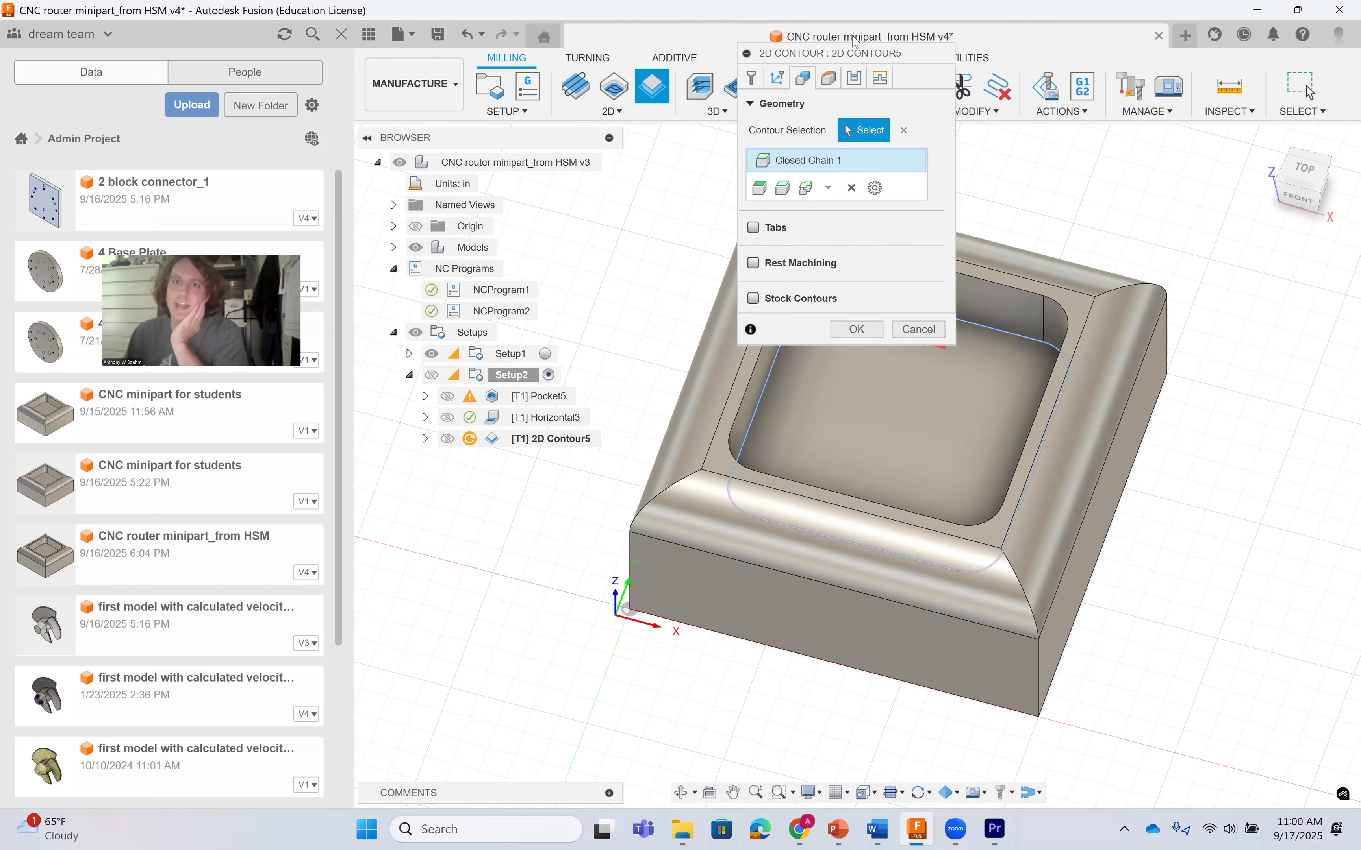
pyautogui.moveTo(858, 53); pyautogui.dragTo(638, 190)
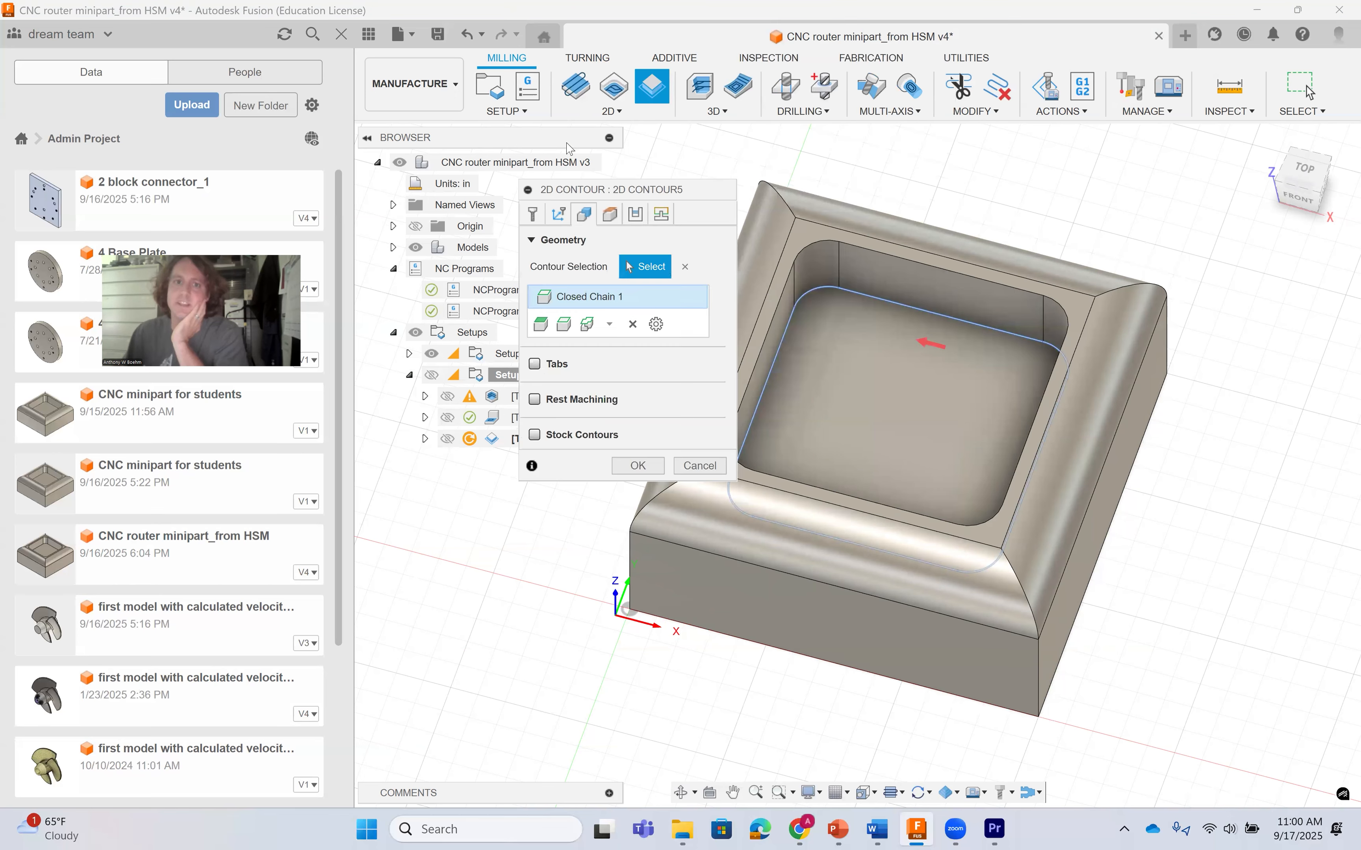
pyautogui.moveTo(570, 149); pyautogui.dragTo(570, 148)
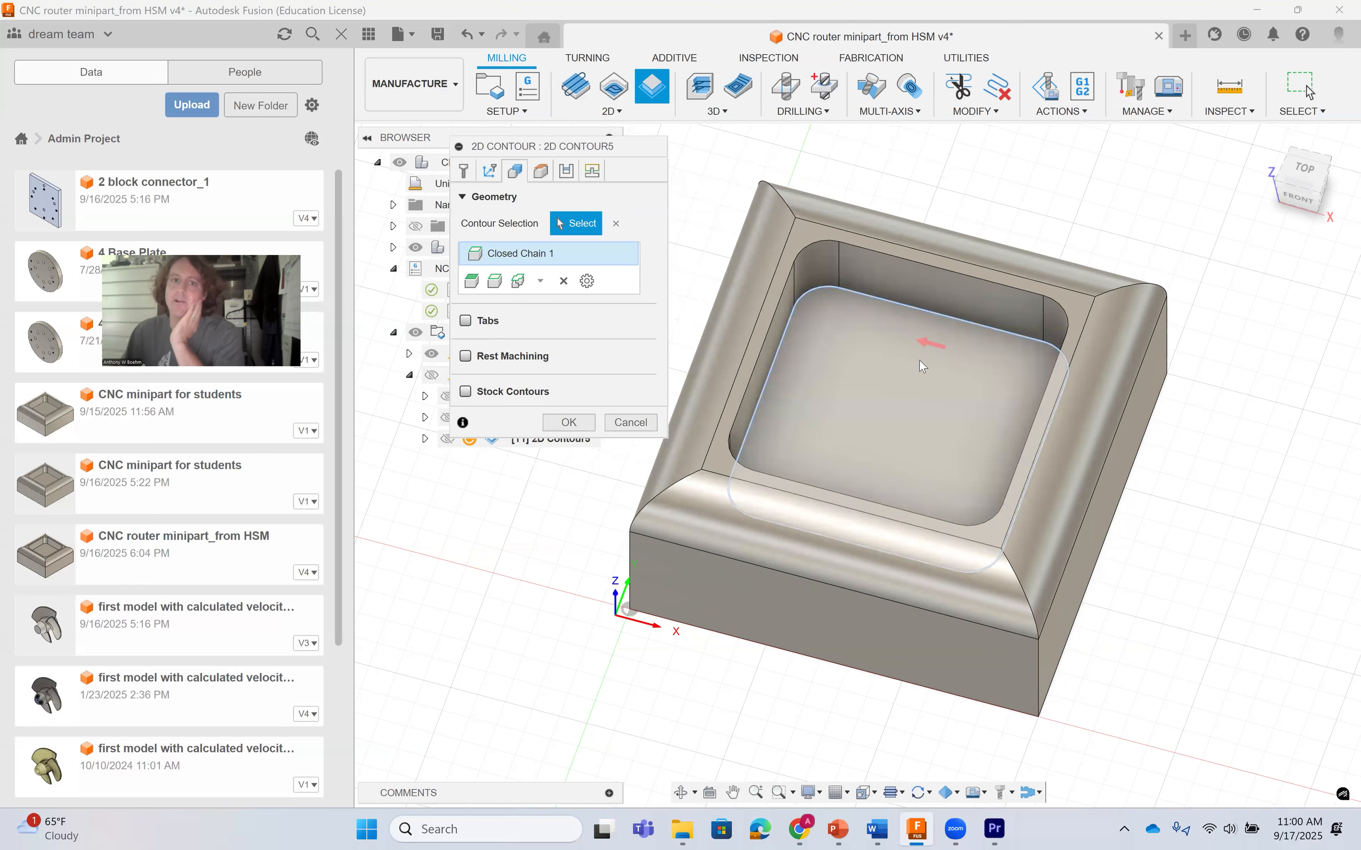
# Flip the direction of the pocket floor contour and flip it back.
pyautogui.rightClick(572, 256)
pyautogui.click(614, 298)
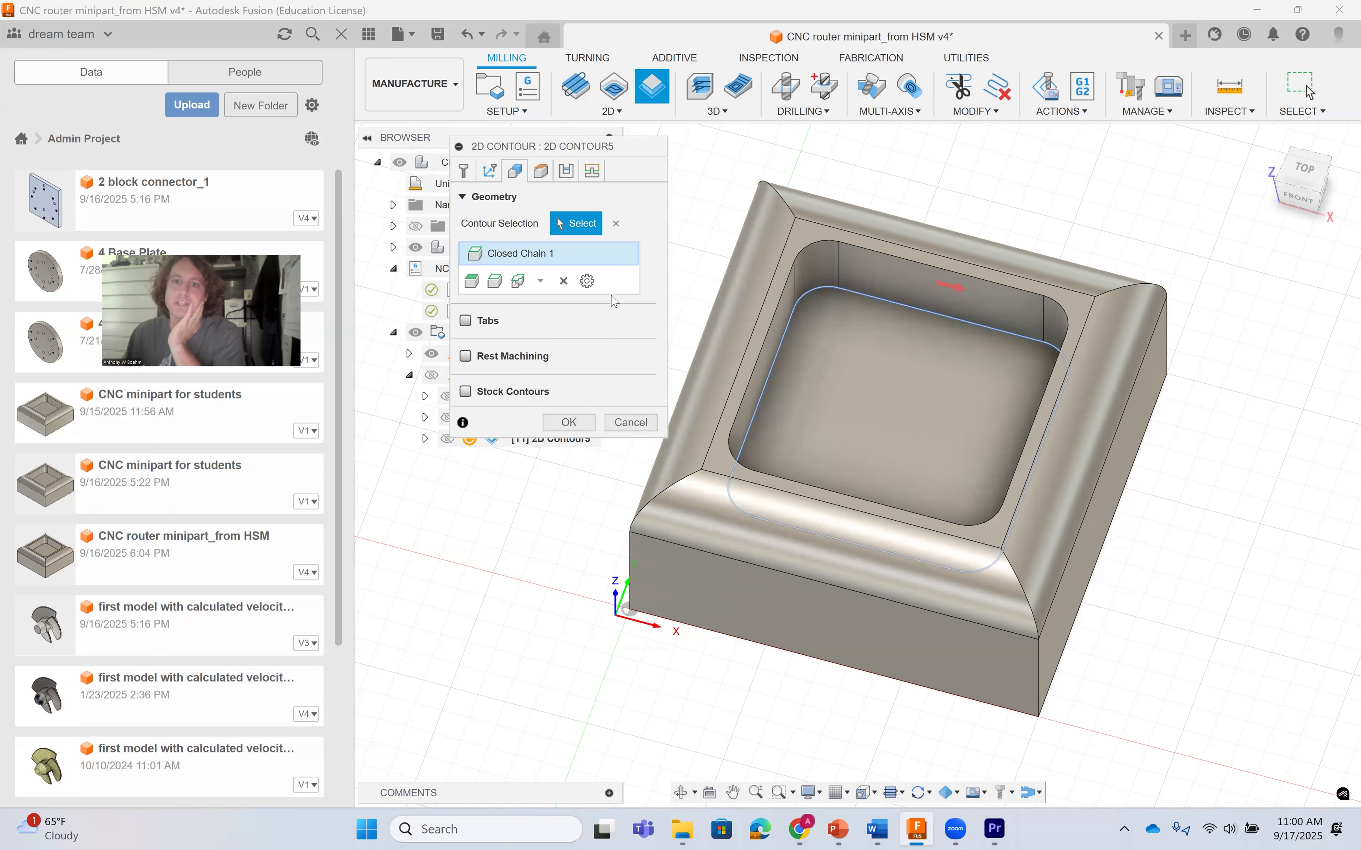
pyautogui.rightClick(580, 252)
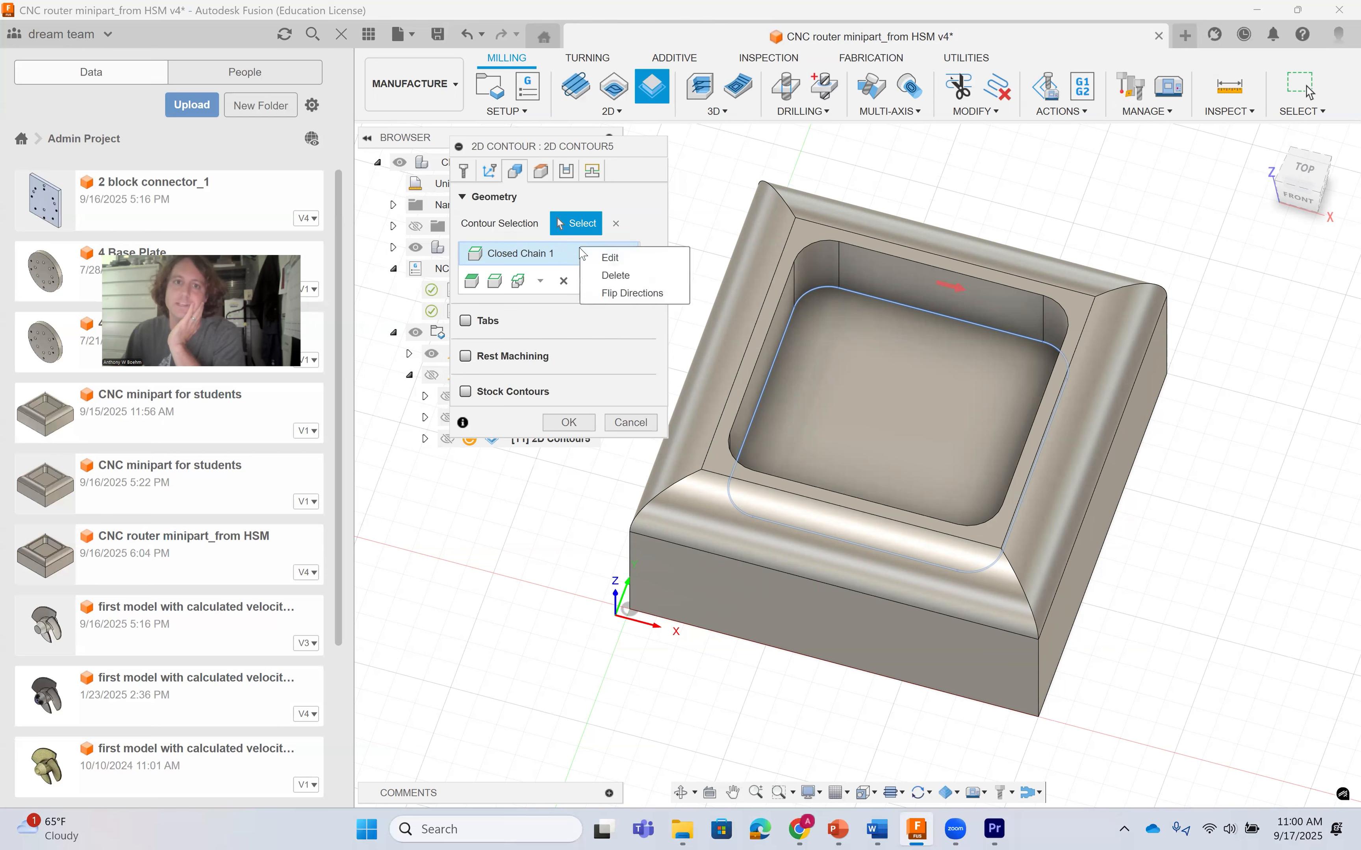
pyautogui.click(638, 301)
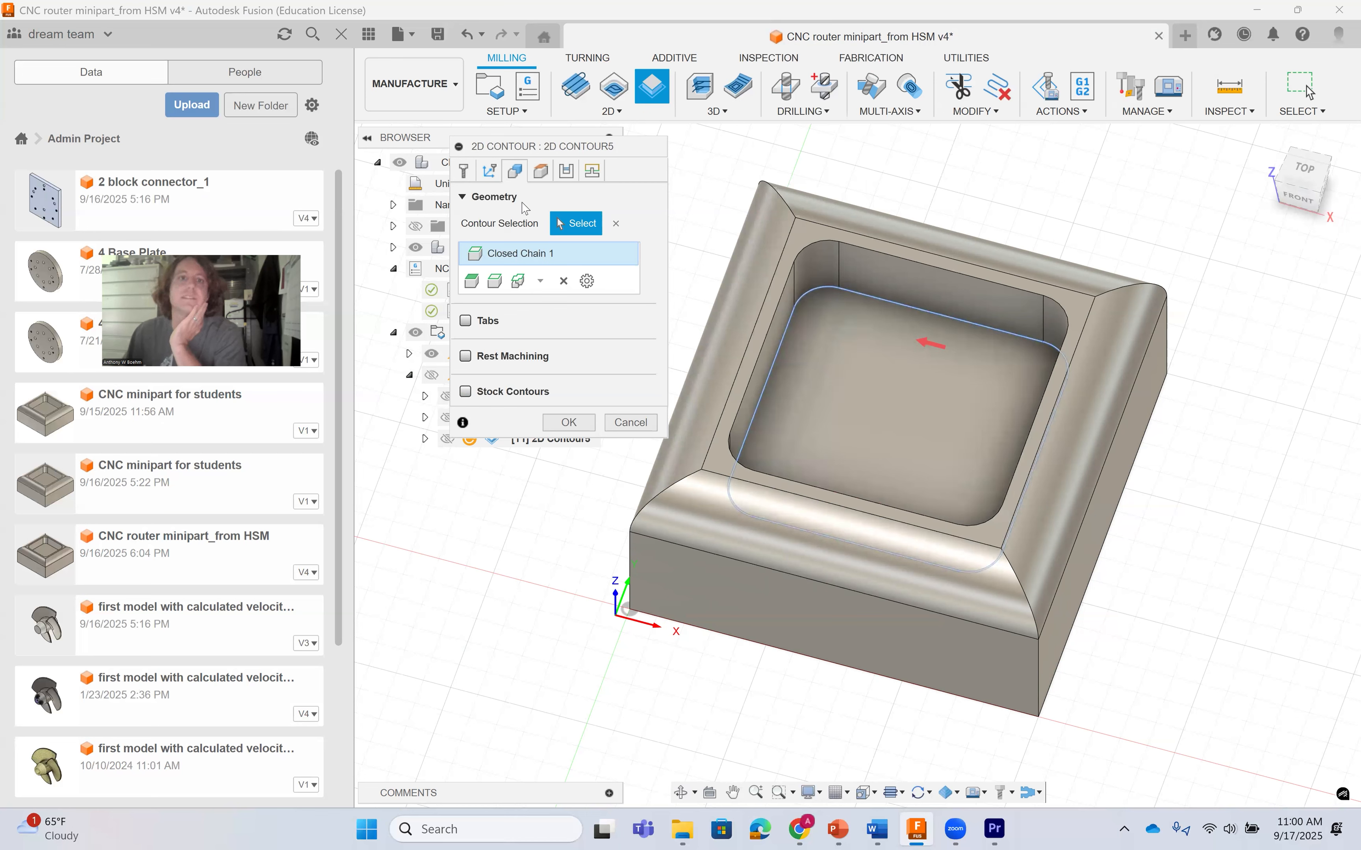
# Generate the 2D Contour toolpath after reviewing its heights, passes and linking settings, and inspect the path inside the pocket.
pyautogui.click(541, 171)
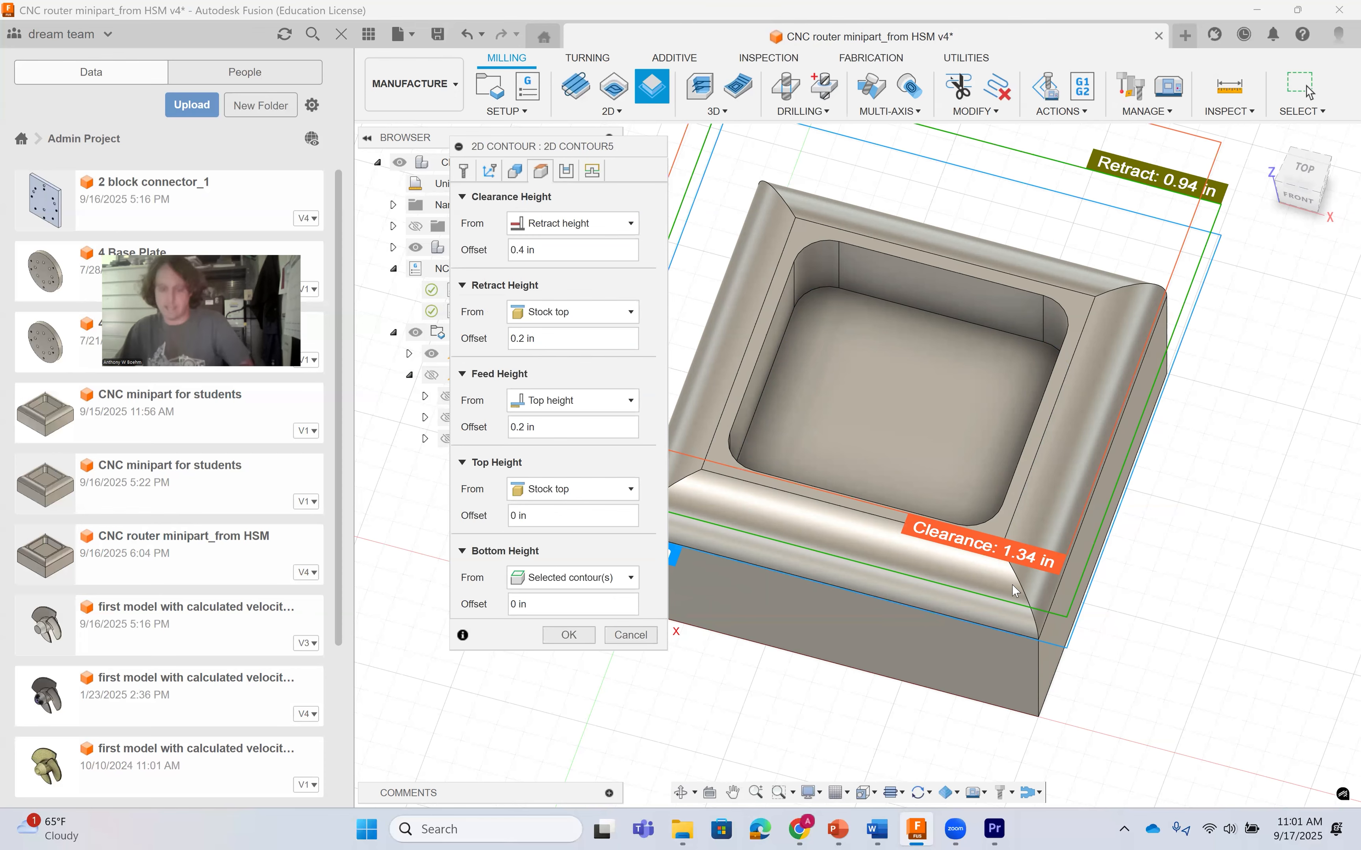
pyautogui.keyDown('shift'); pyautogui.moveTo(960, 661); pyautogui.dragTo(961, 570, button='middle'); pyautogui.keyUp('shift')
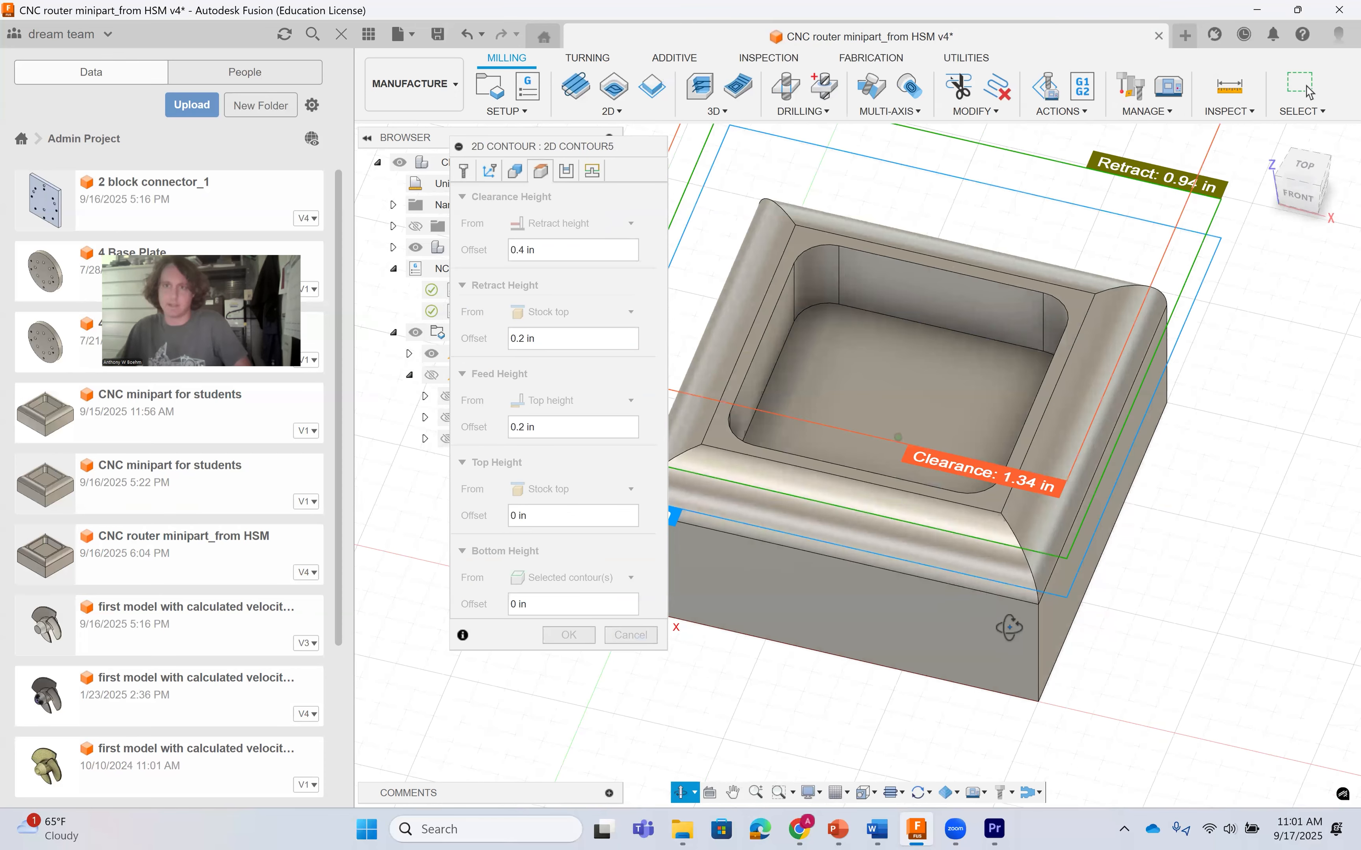
pyautogui.keyDown('shift'); pyautogui.moveTo(1019, 636); pyautogui.dragTo(998, 647, button='middle'); pyautogui.keyUp('shift')
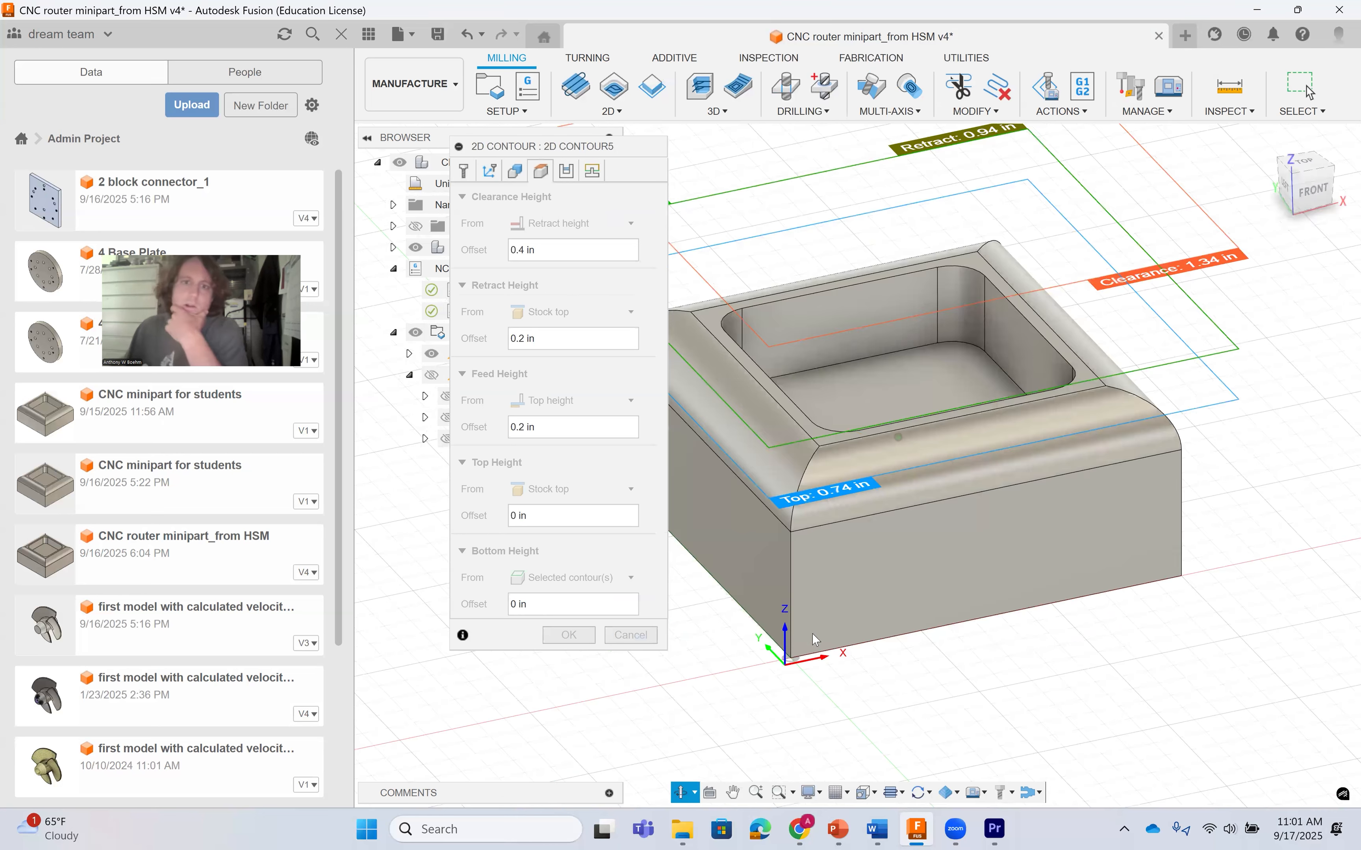
pyautogui.click(568, 171)
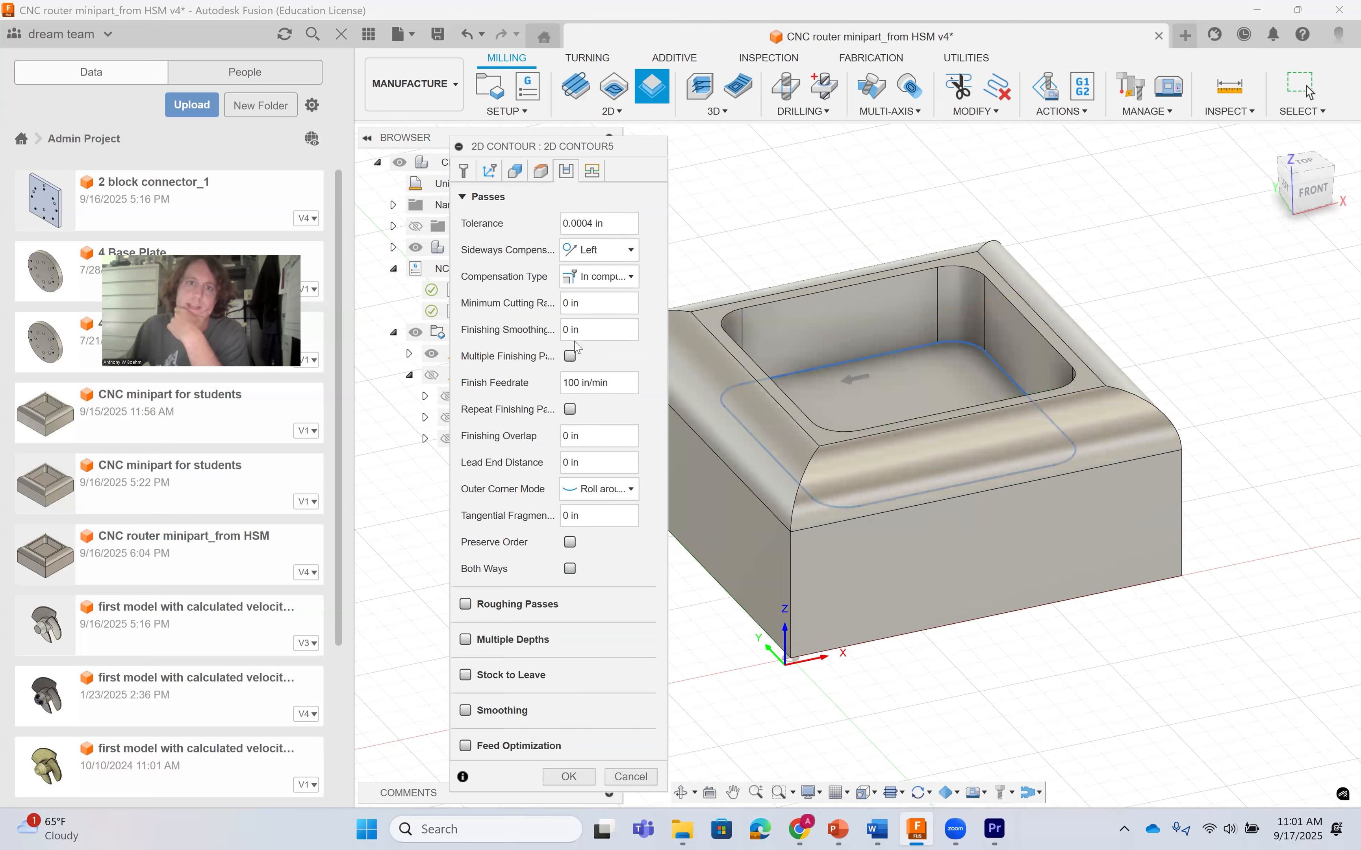
pyautogui.click(586, 172)
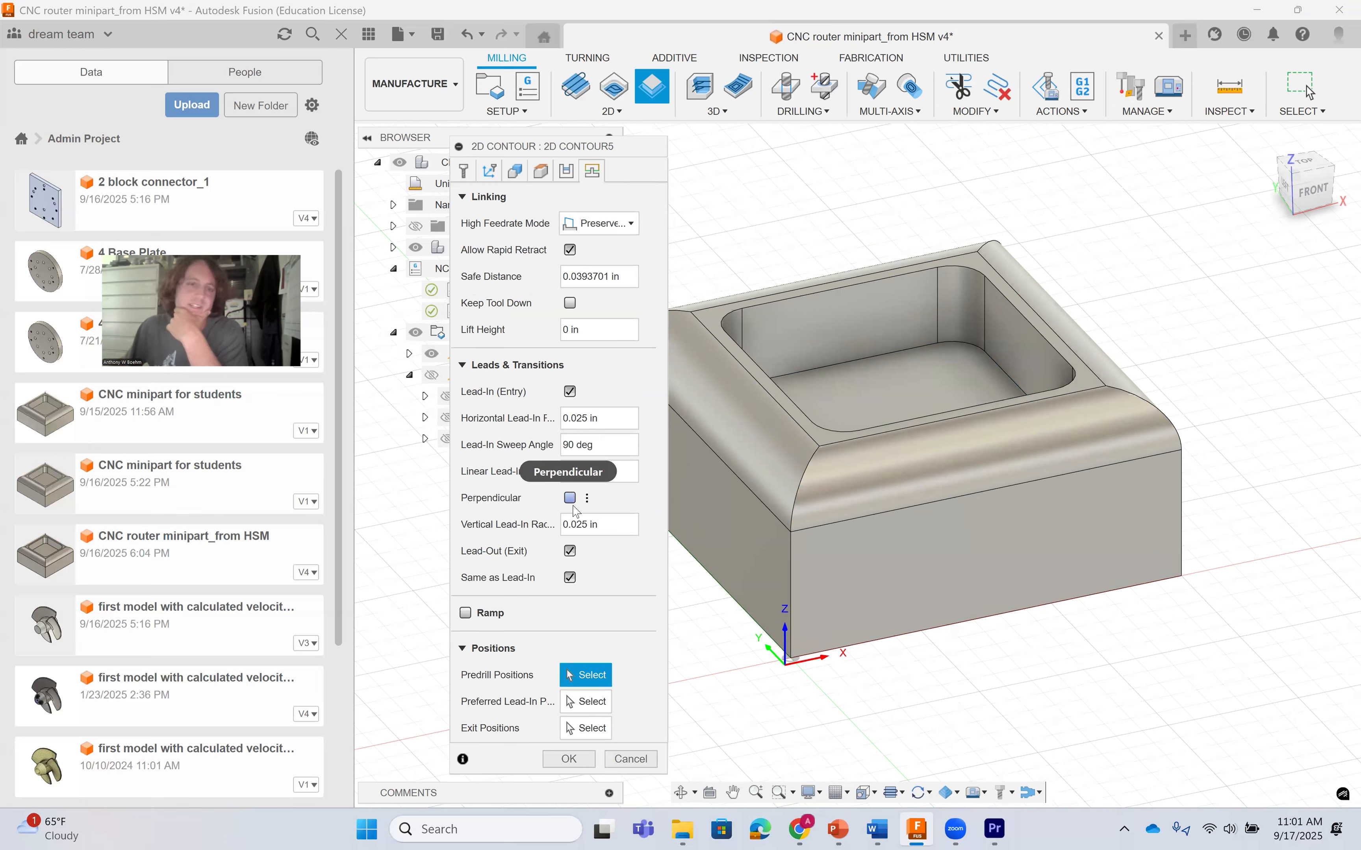
pyautogui.click(568, 759)
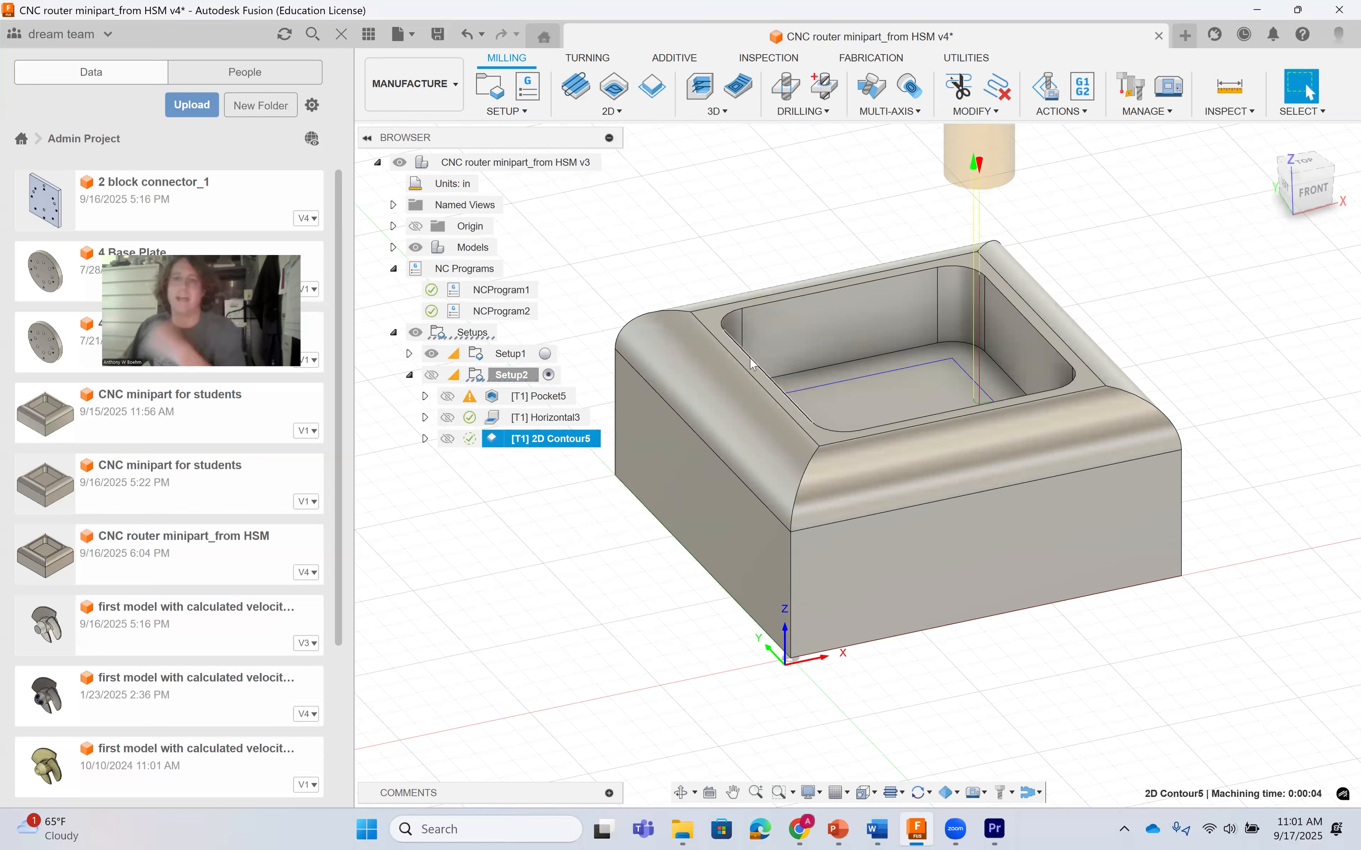
pyautogui.keyDown('shift'); pyautogui.moveTo(793, 451); pyautogui.dragTo(839, 511, button='middle'); pyautogui.keyUp('shift')
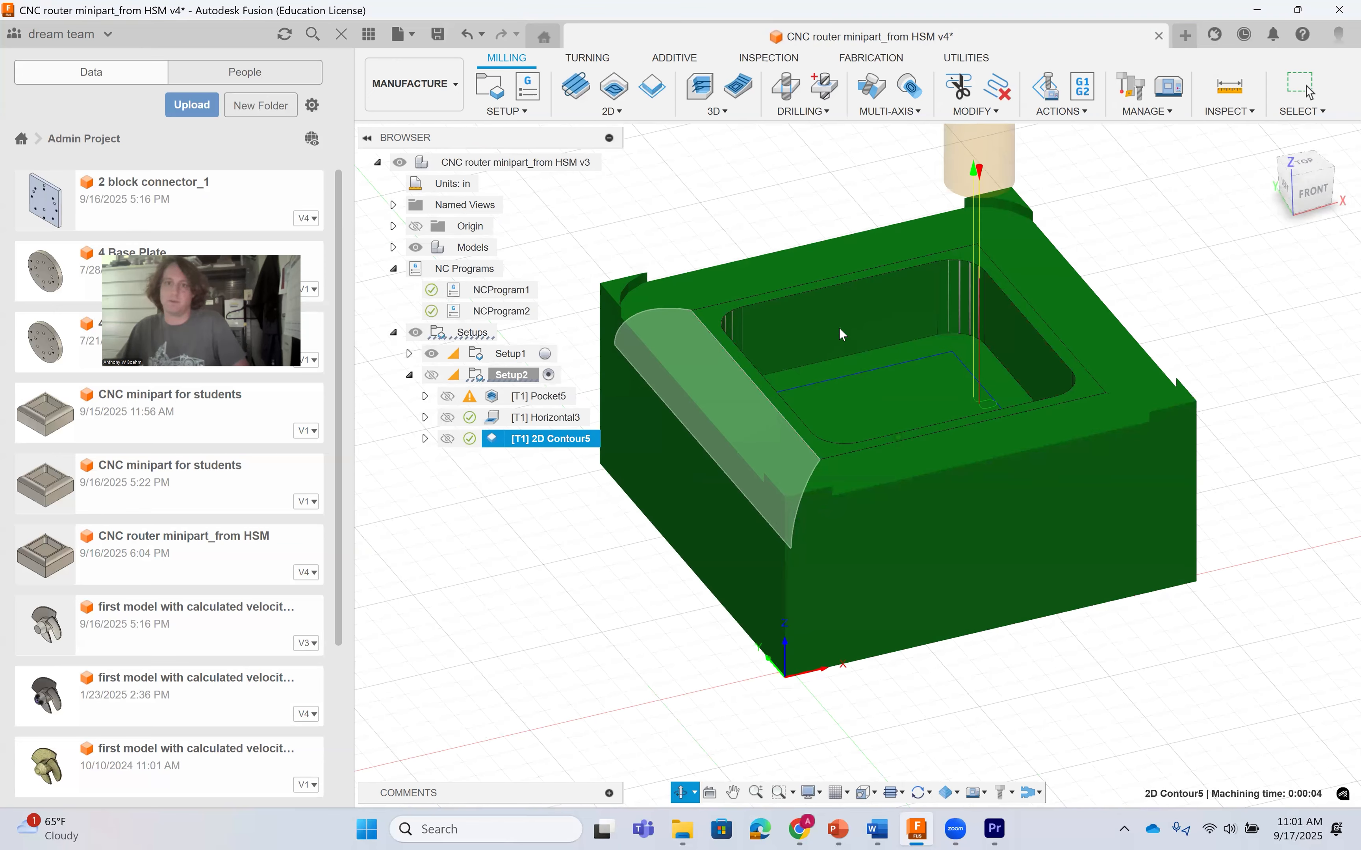
pyautogui.keyDown('shift'); pyautogui.moveTo(884, 307); pyautogui.dragTo(978, 526, button='middle'); pyautogui.keyUp('shift')
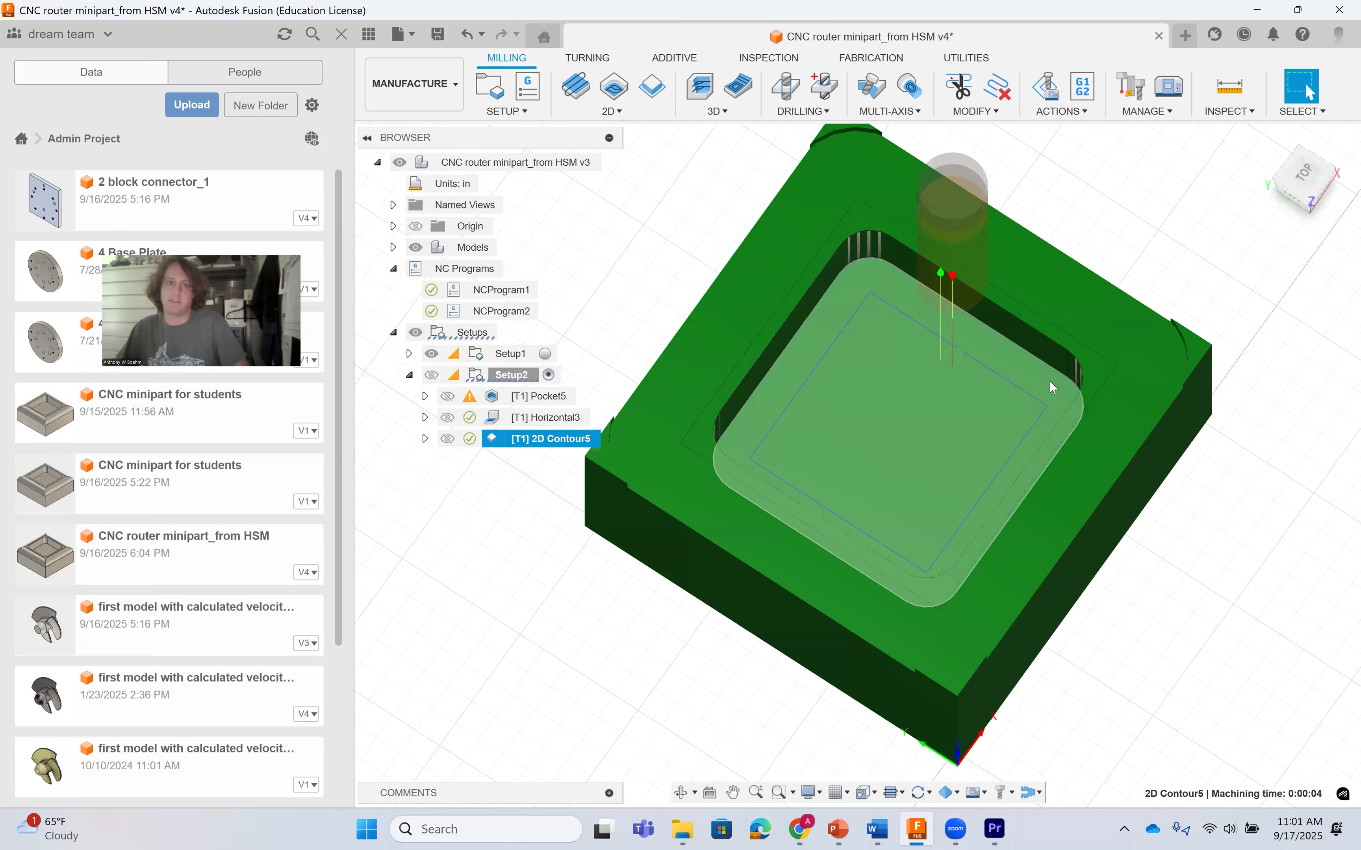
pyautogui.click(494, 581)
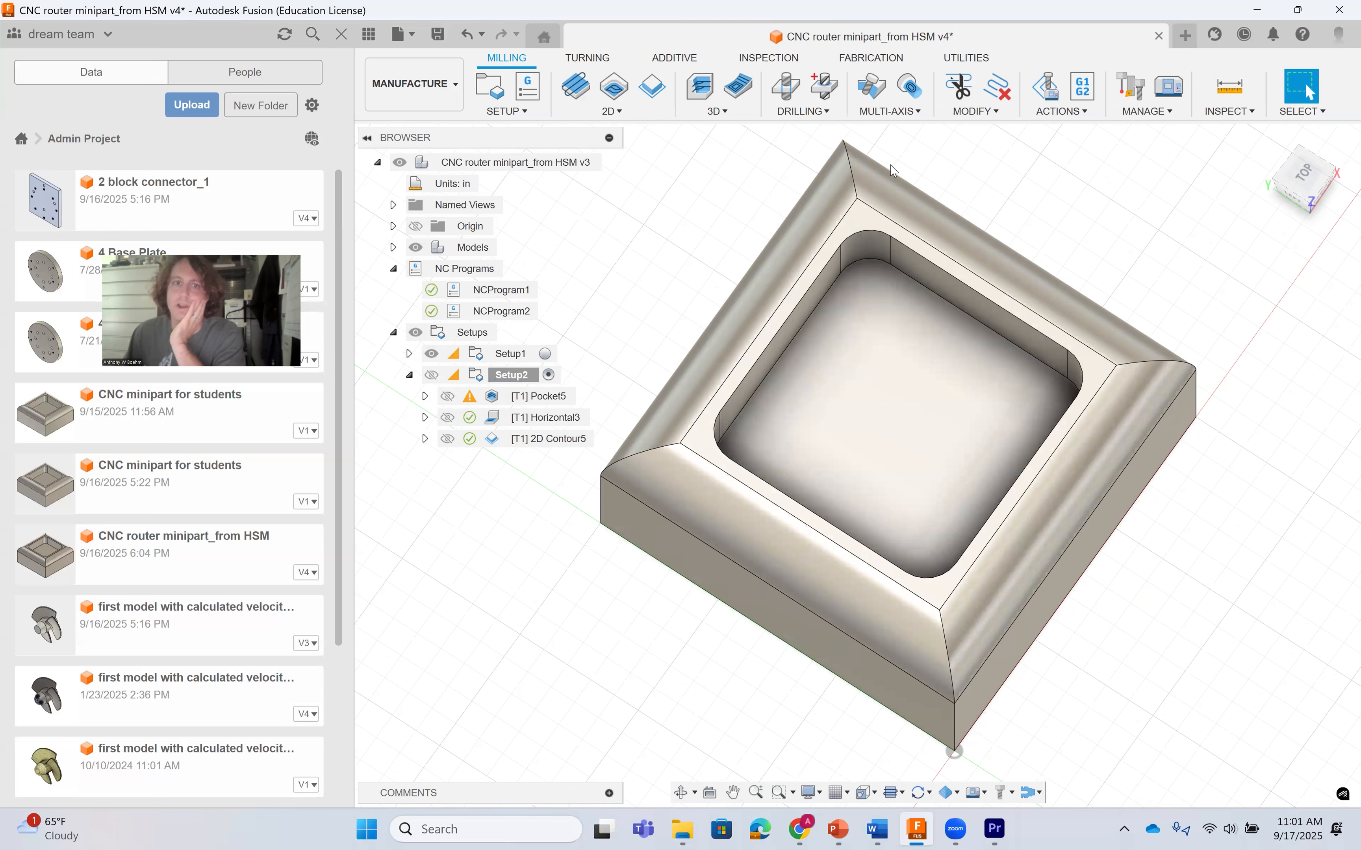
# Start a 3D Contour operation with the 1/4" single flute flat tool and review its tool, 3-axis machining type and geometry settings.
pyautogui.click(743, 114)
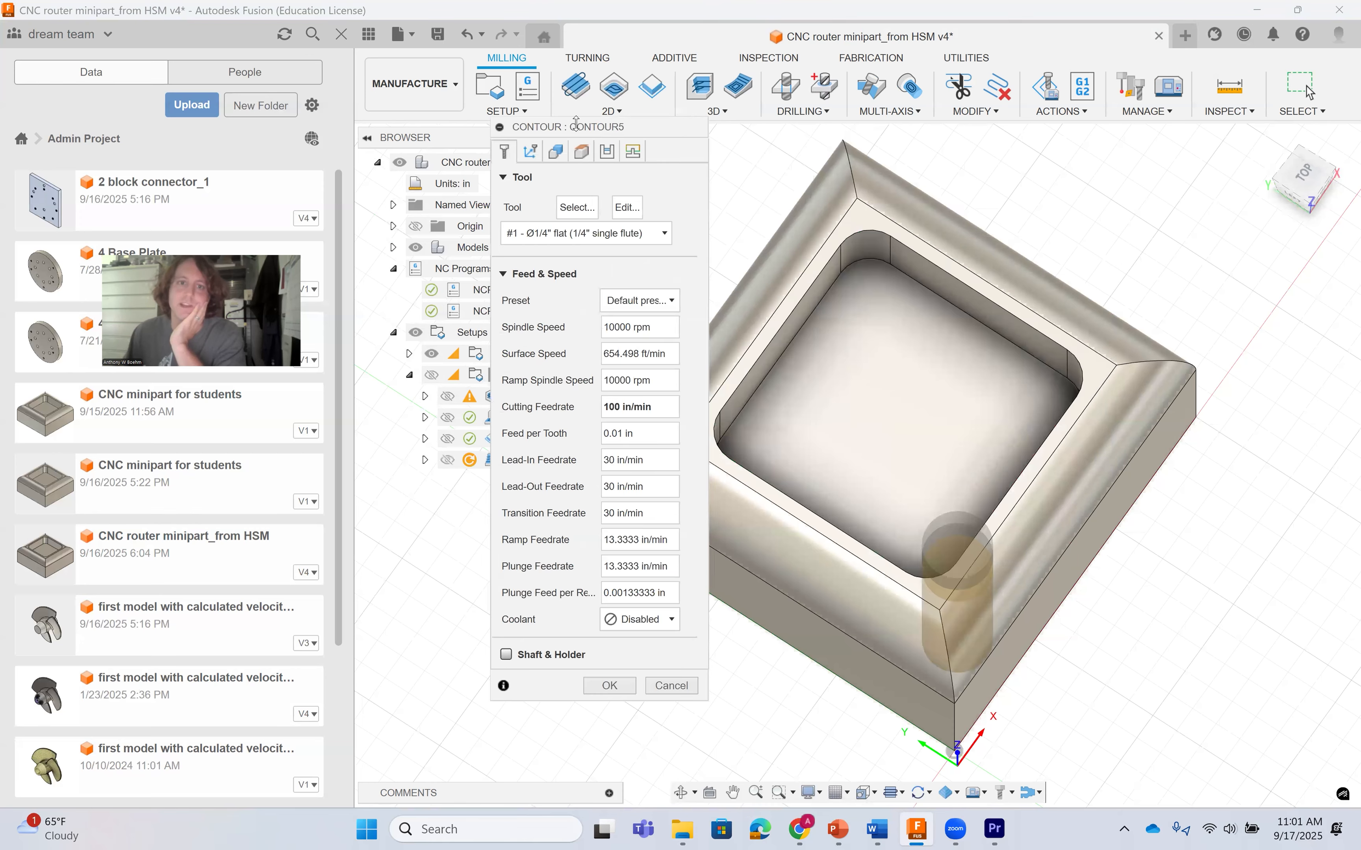
pyautogui.moveTo(576, 122); pyautogui.dragTo(579, 241)
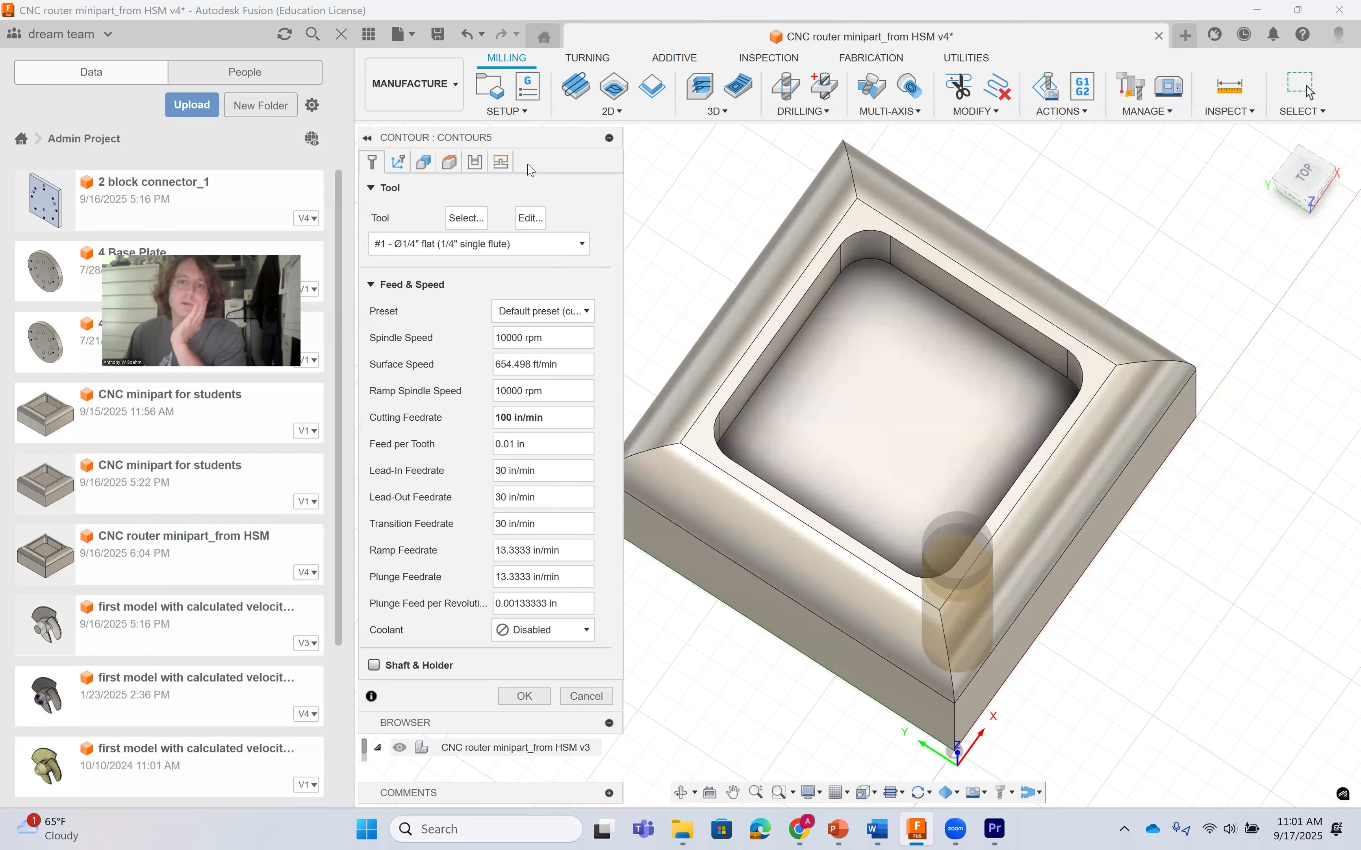
pyautogui.click(399, 163)
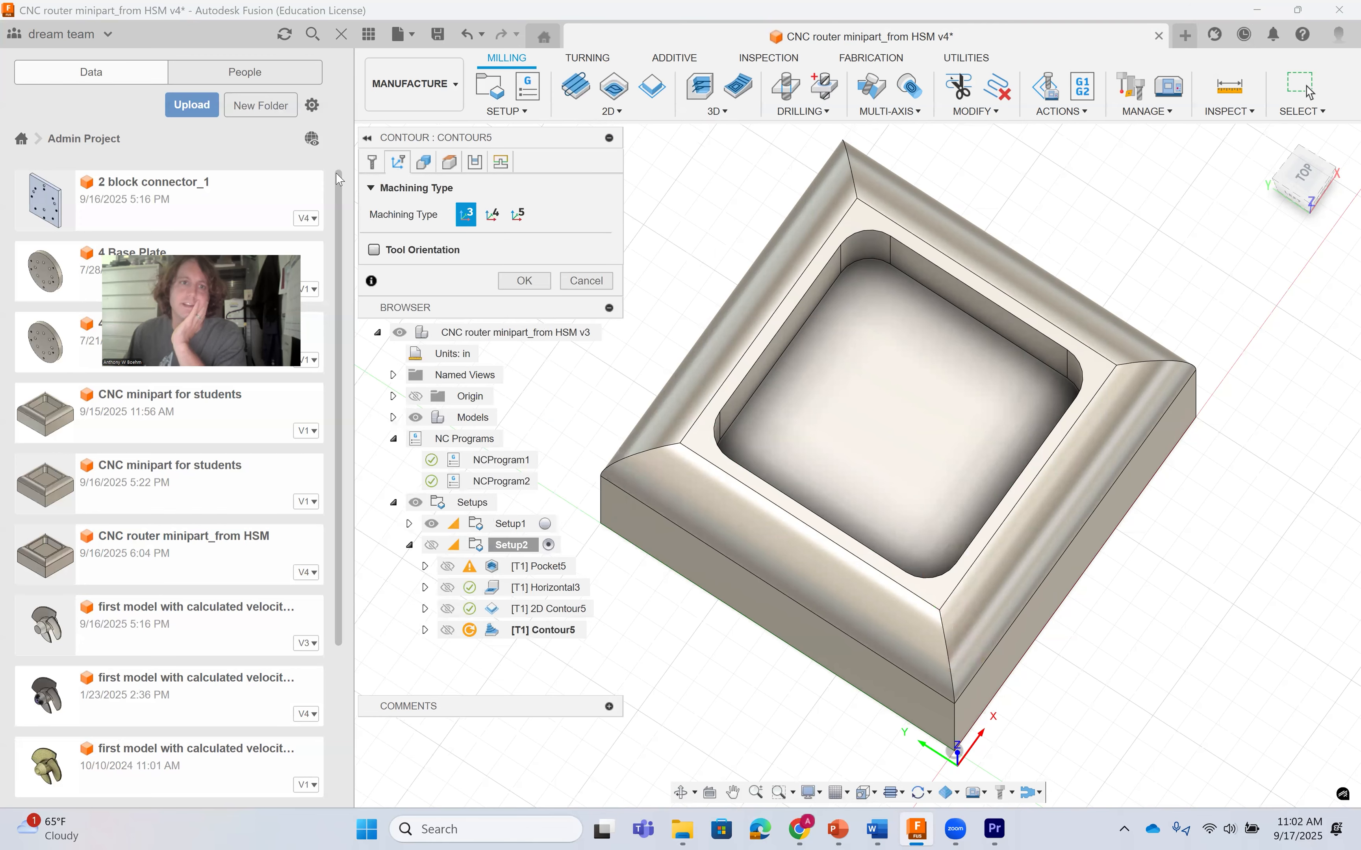
pyautogui.click(372, 163)
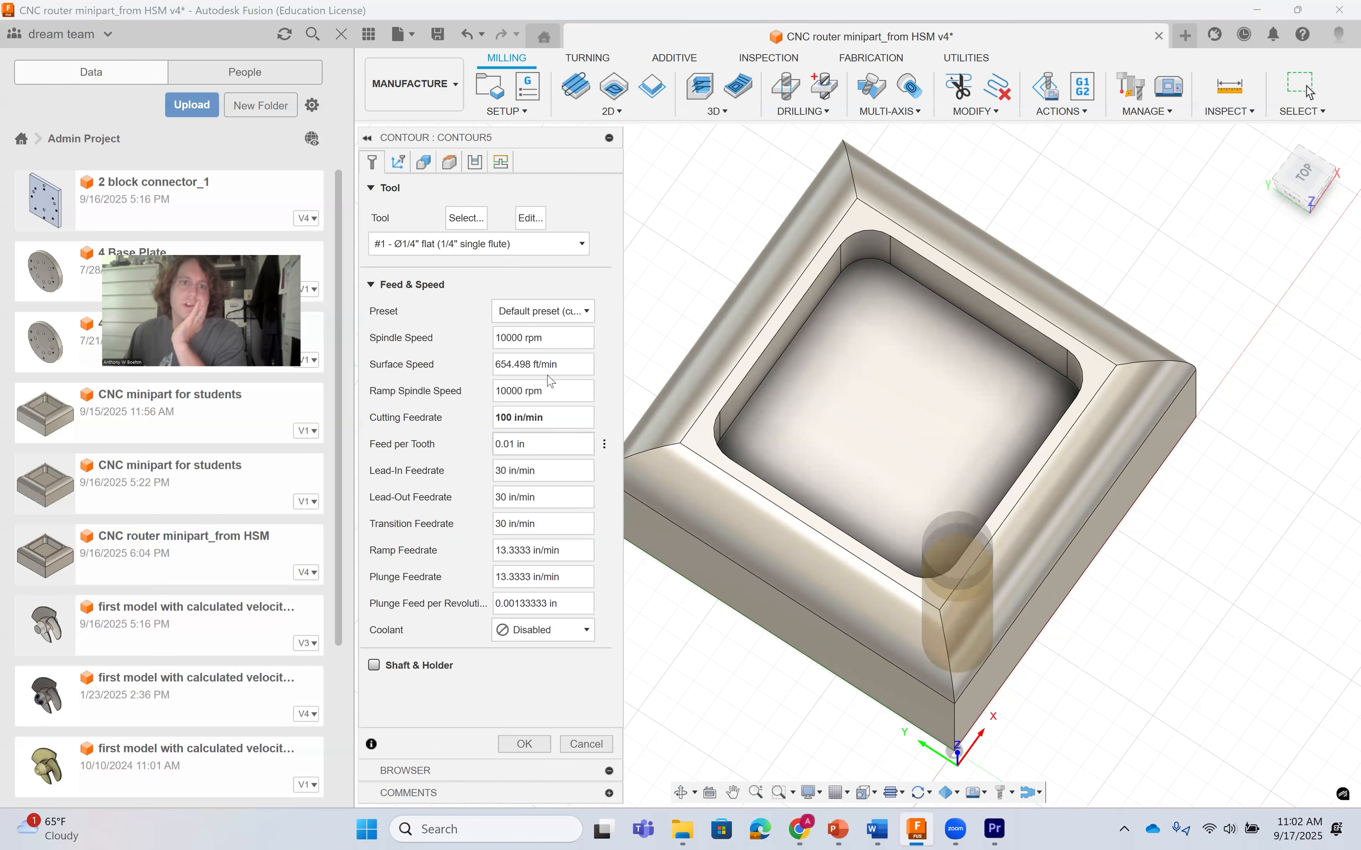
pyautogui.click(399, 163)
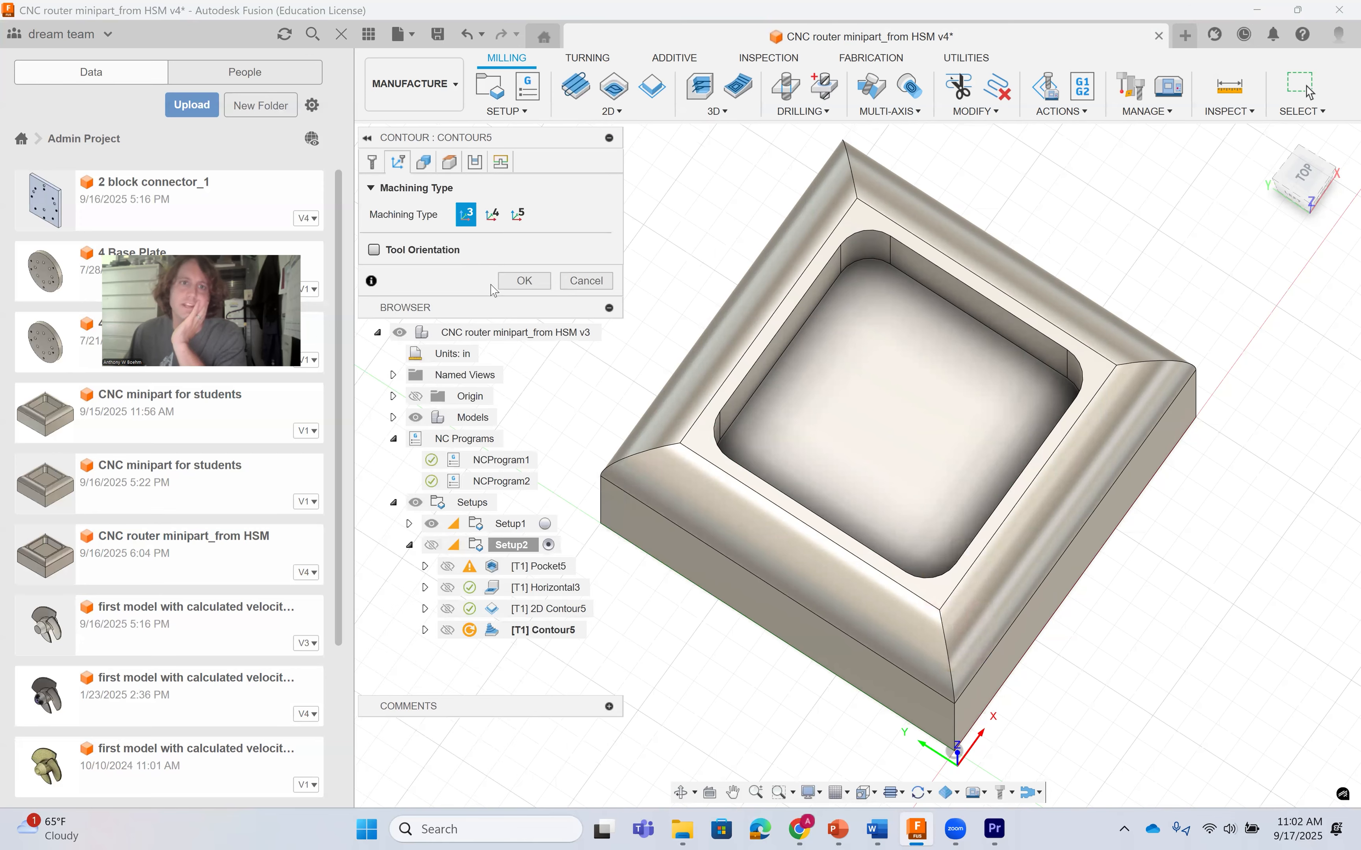
pyautogui.click(426, 164)
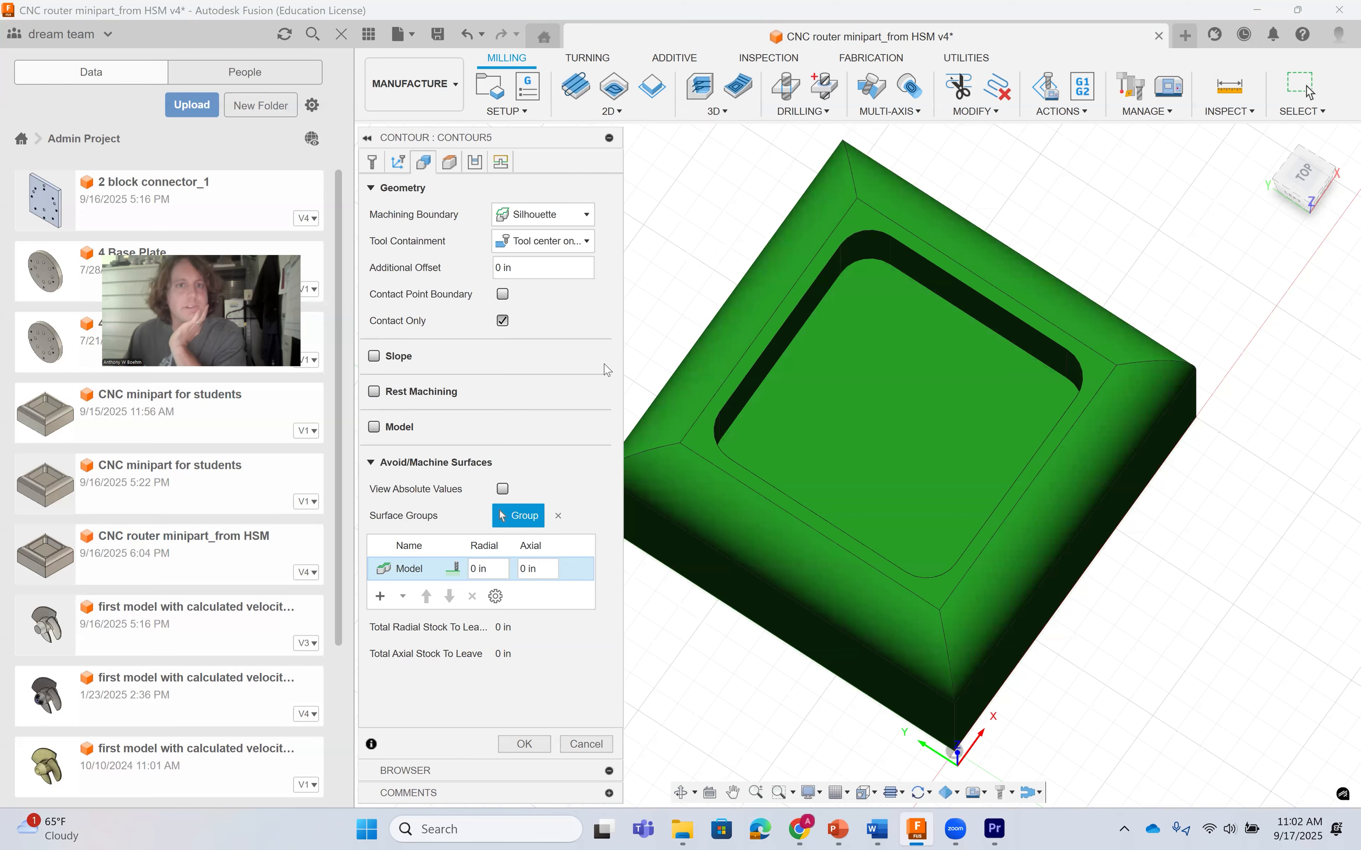
# Set the machining boundary to Selection, pick the four curved faces around the part's top, and enable Contact Point Boundary.
pyautogui.moveTo(527, 210)
pyautogui.click(528, 213)
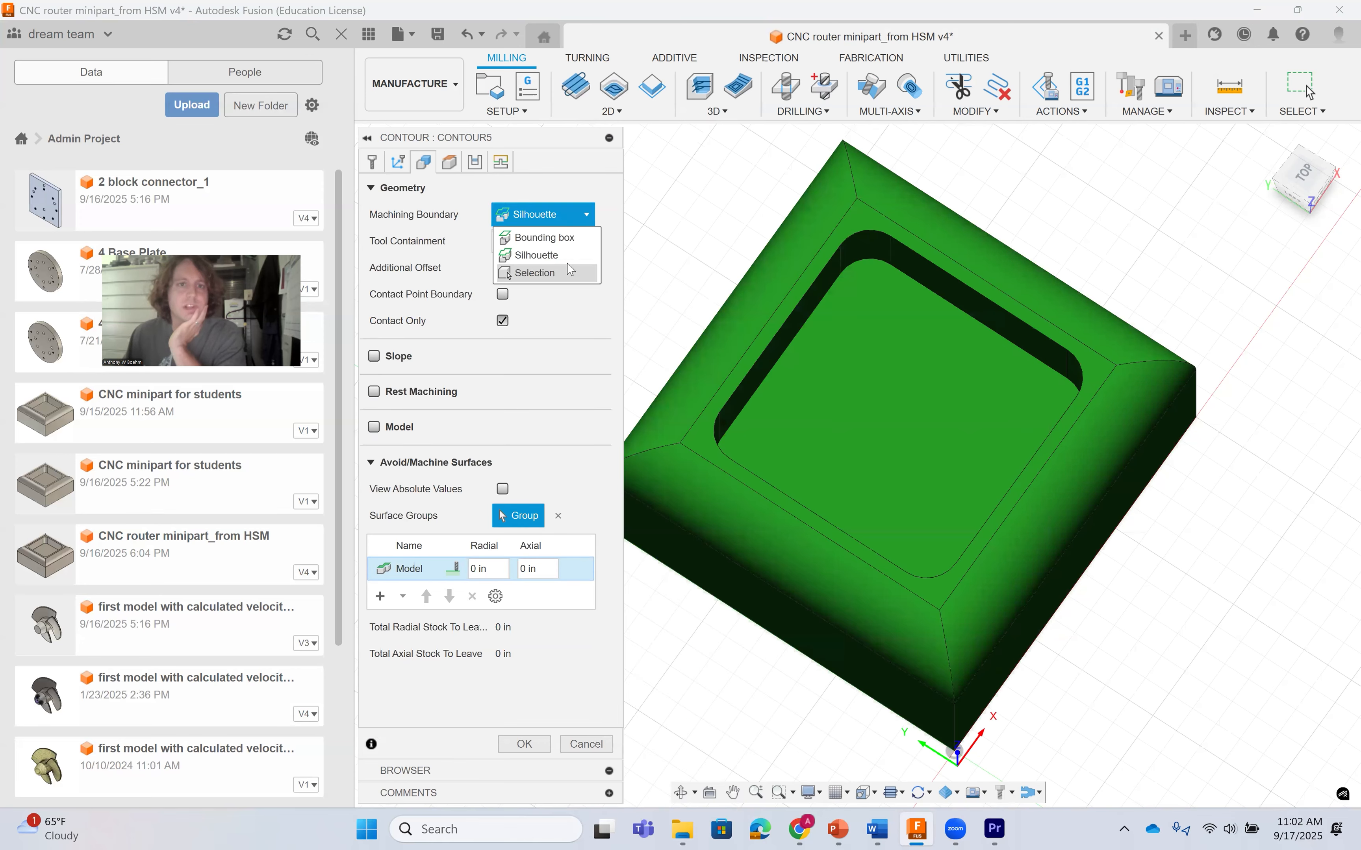
pyautogui.click(550, 334)
pyautogui.click(563, 216)
pyautogui.click(560, 272)
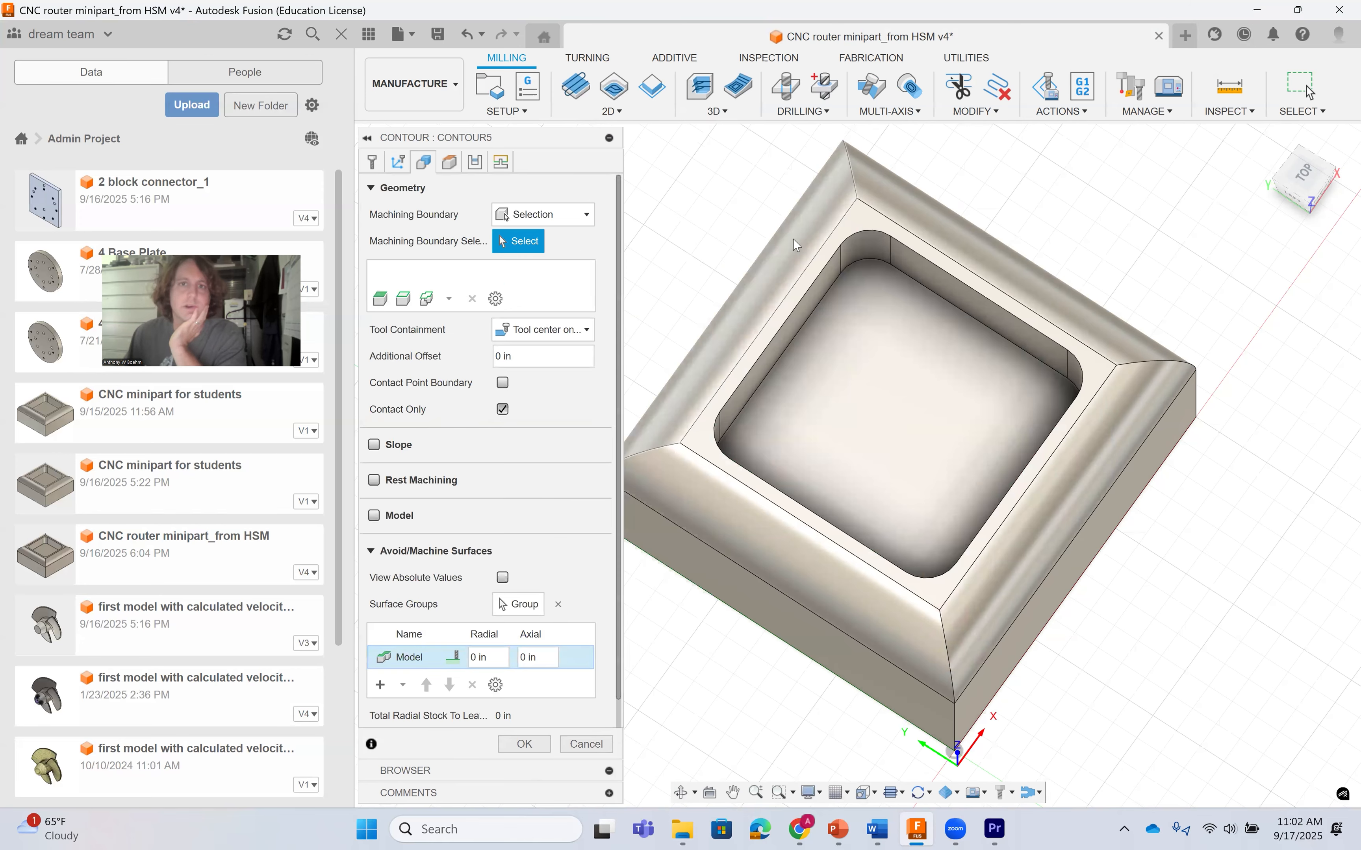
pyautogui.click(917, 216)
pyautogui.click(1126, 454)
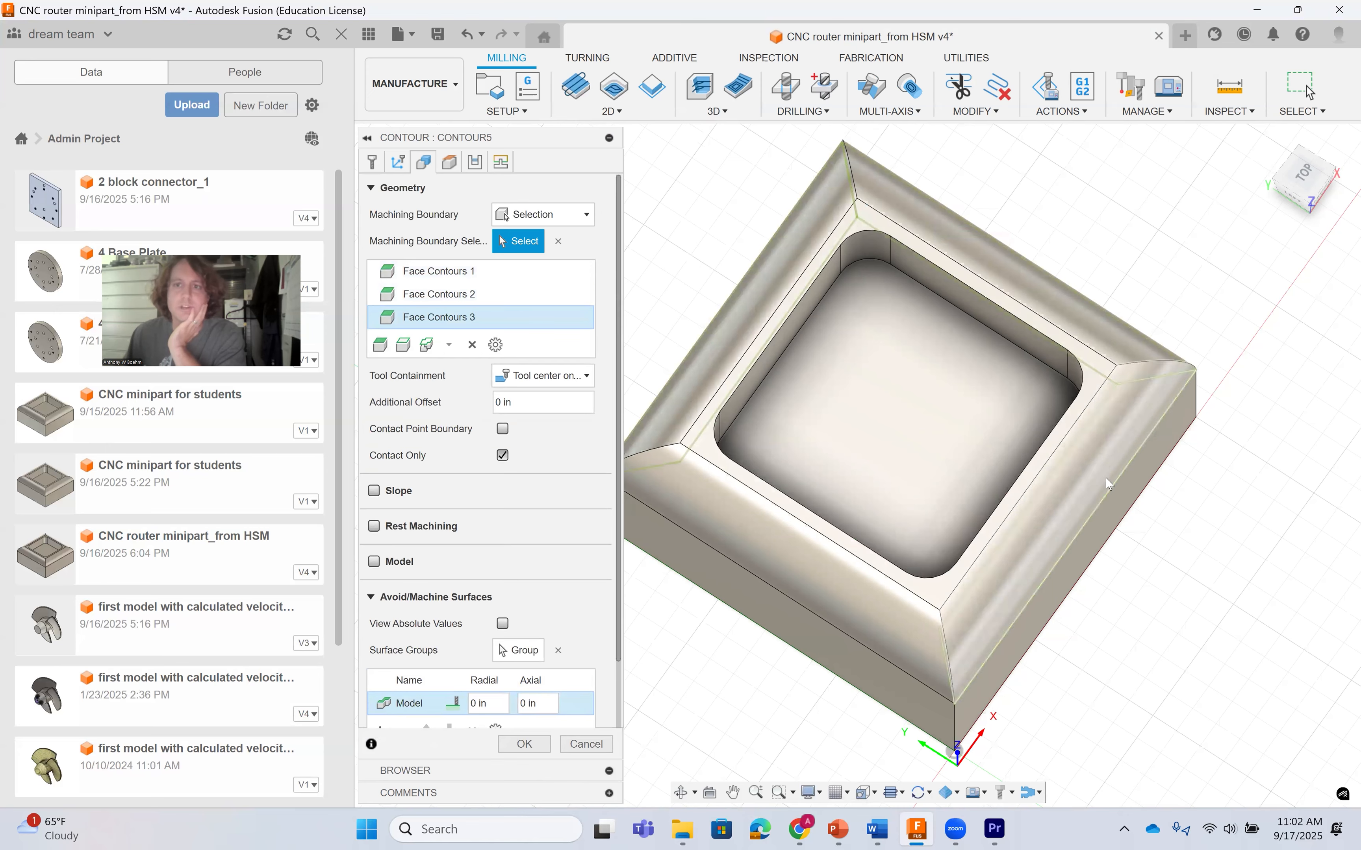
pyautogui.click(805, 568)
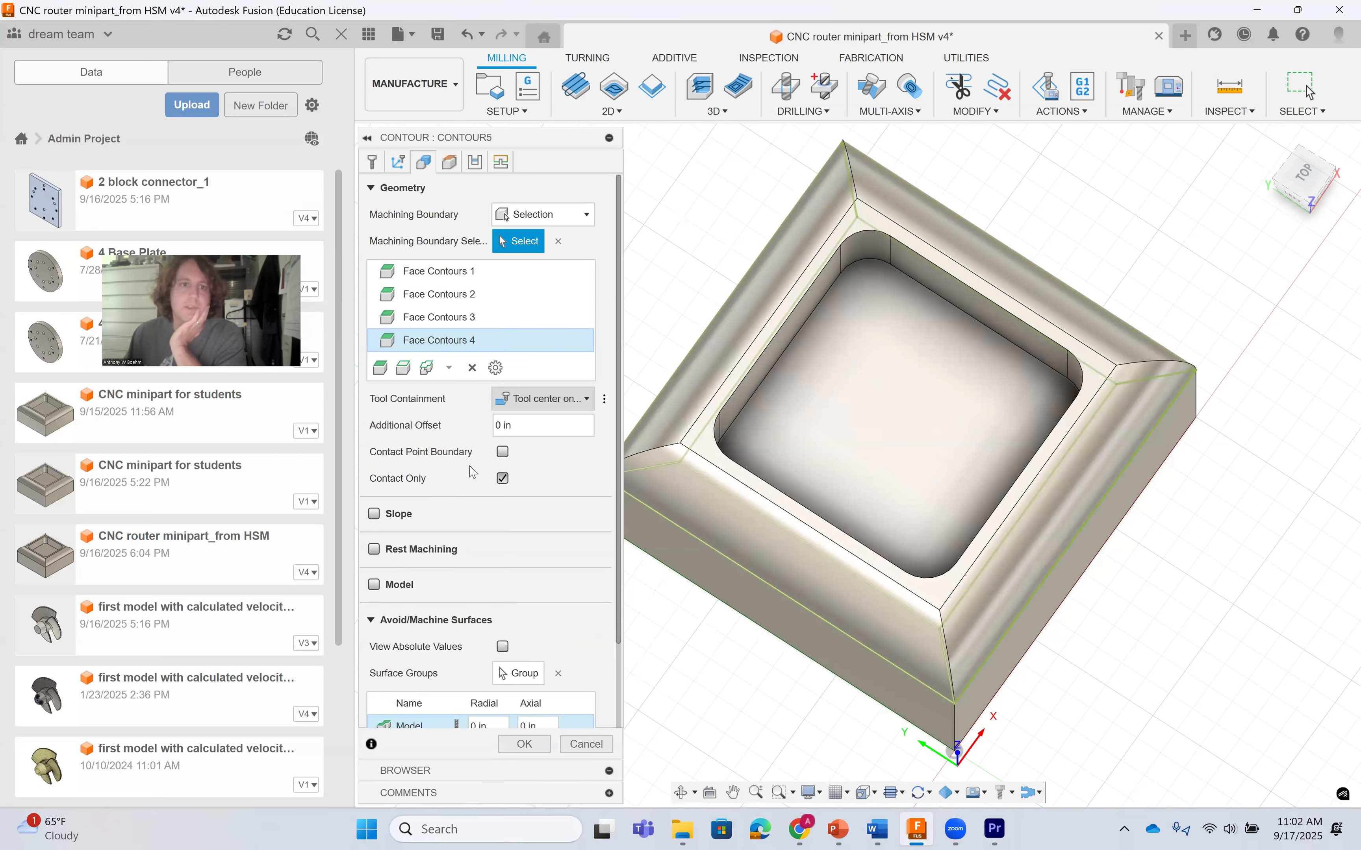
pyautogui.click(503, 453)
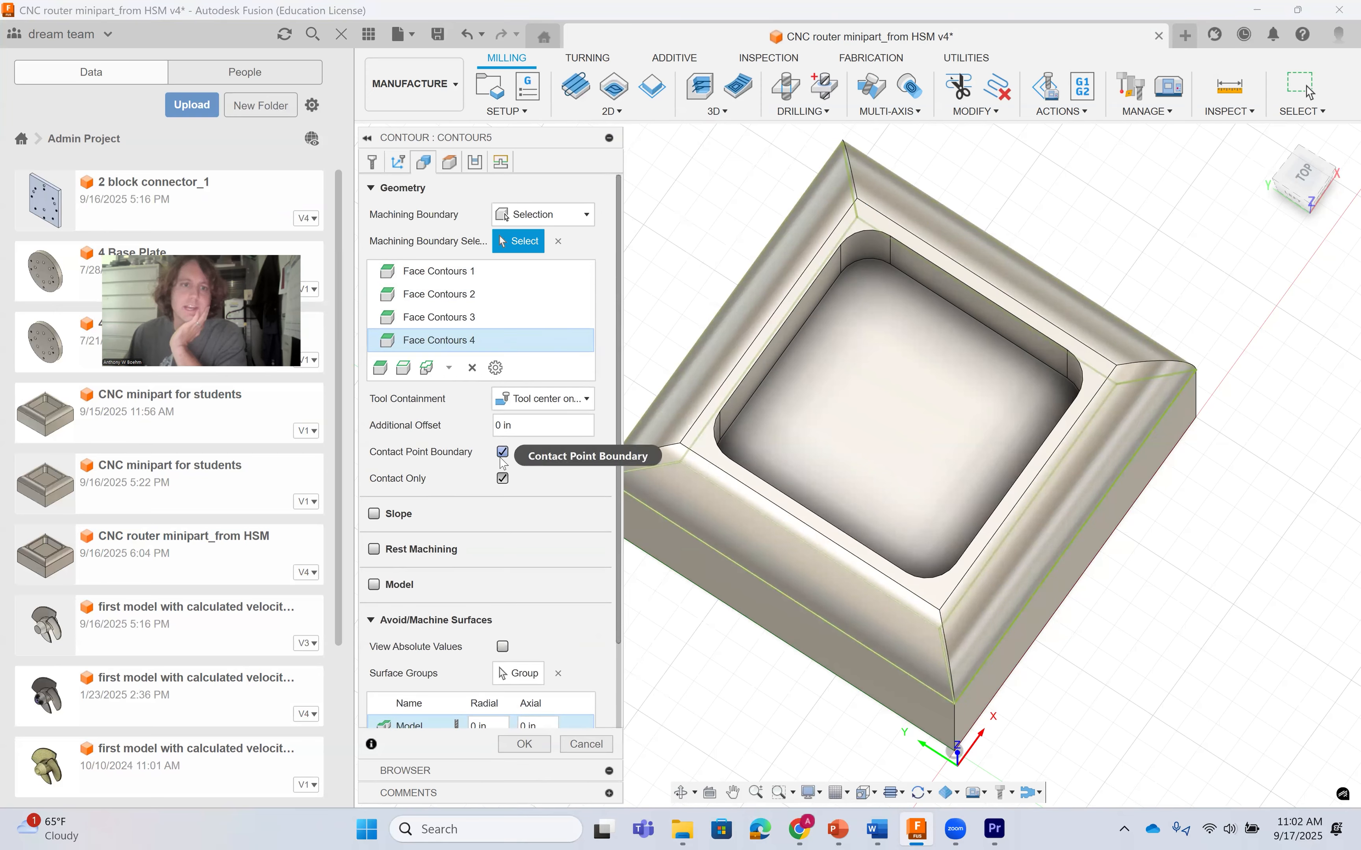
# Undock the Contour settings dialog, collapse the browser beneath it, and position the dialog so more of its settings show.
pyautogui.moveTo(534, 137); pyautogui.dragTo(624, 204)
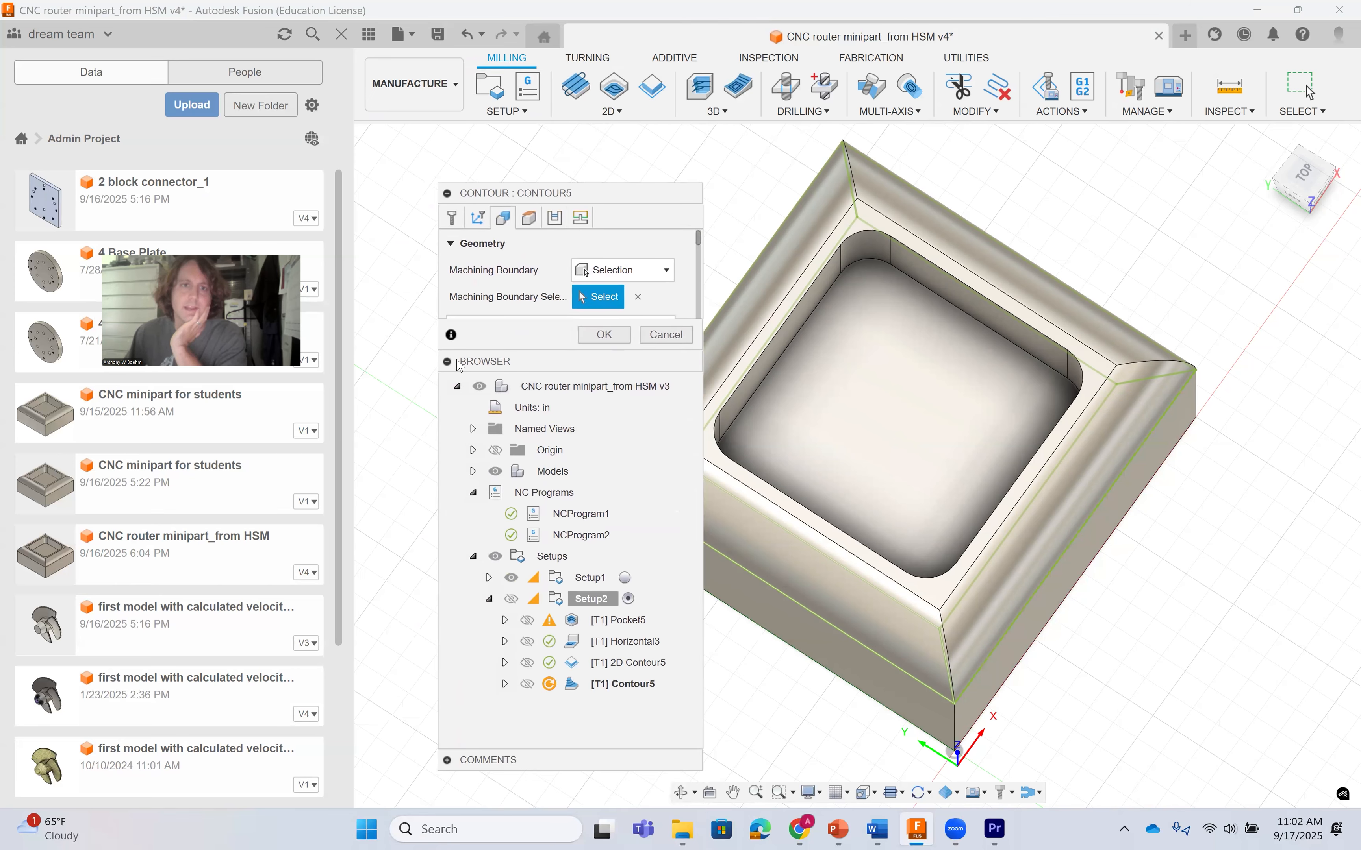
pyautogui.click(447, 361)
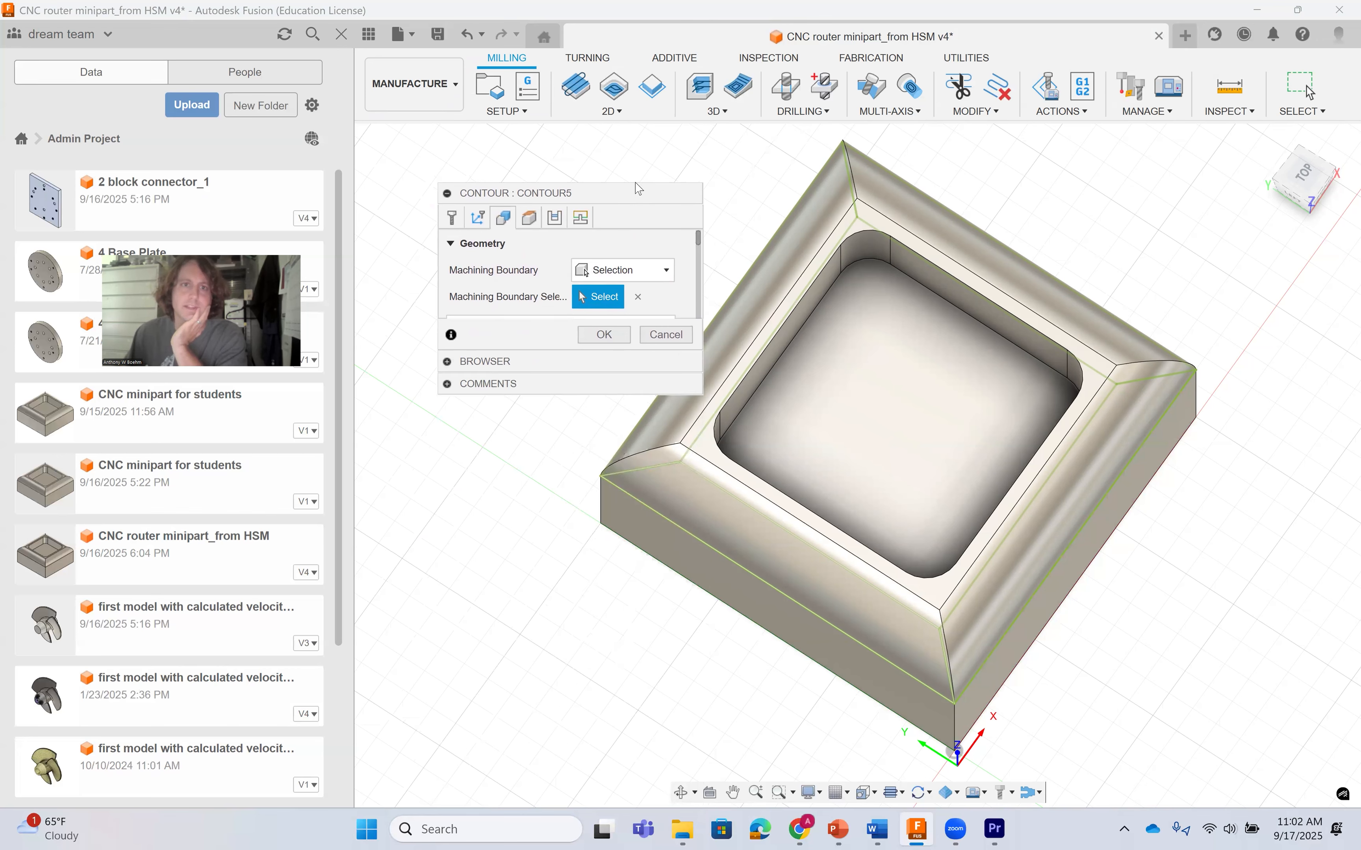
pyautogui.moveTo(637, 184); pyautogui.dragTo(634, 60)
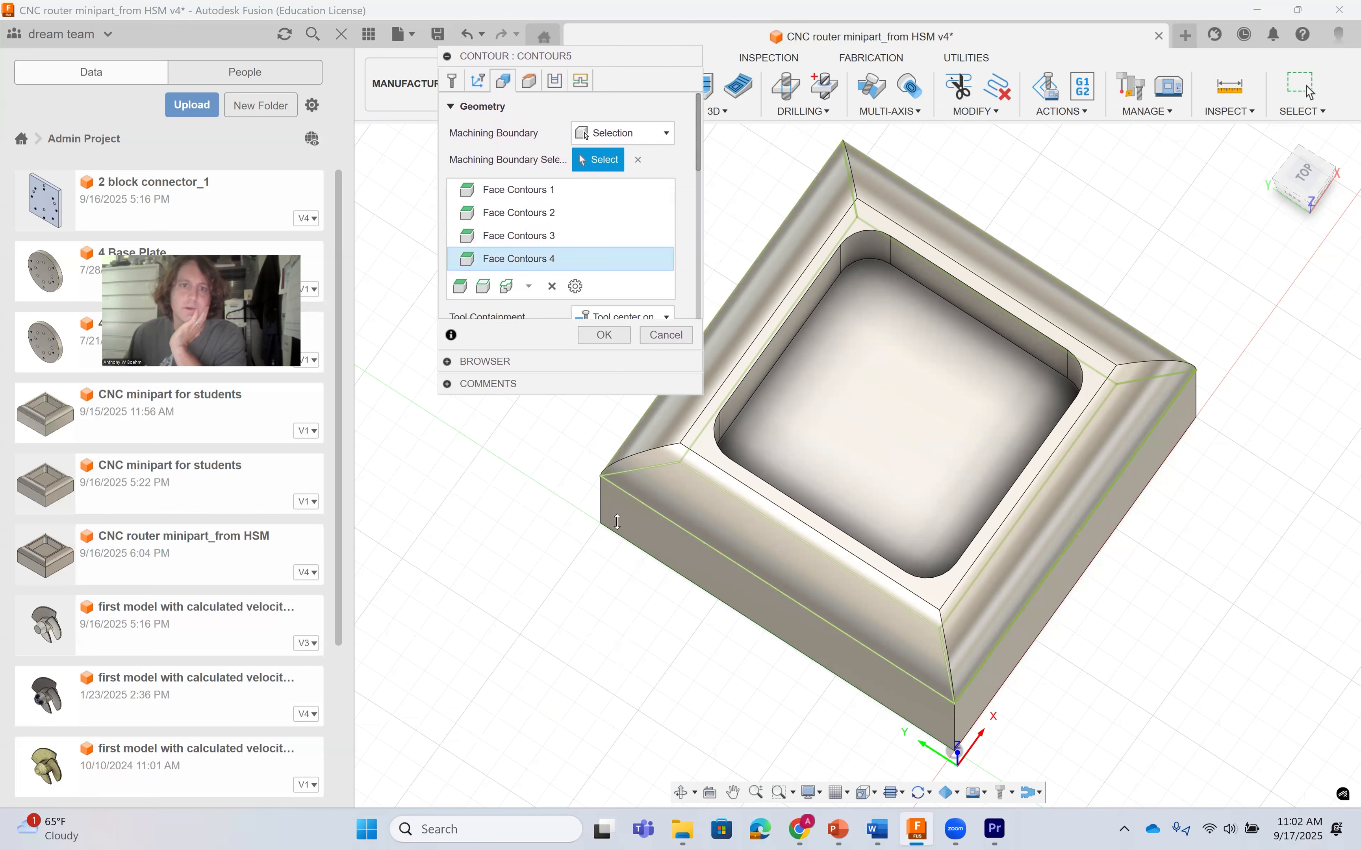
pyautogui.moveTo(609, 58)
pyautogui.mouseDown()
pyautogui.moveTo(614, 350)
pyautogui.moveTo(610, 84)
pyautogui.mouseUp()
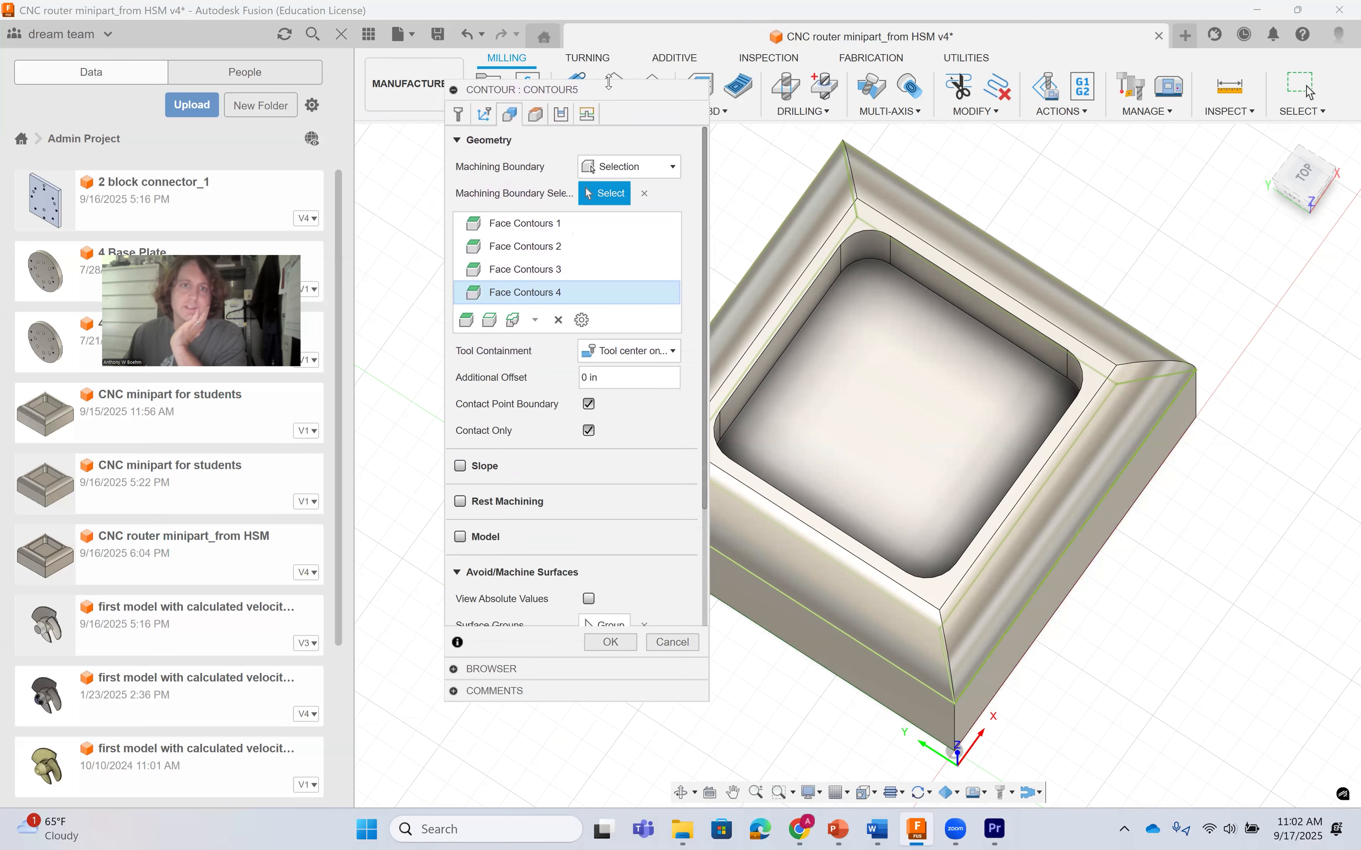
# Review the Contour operation's heights and set its maximum stepdown to 0.075 in.
pyautogui.click(538, 121)
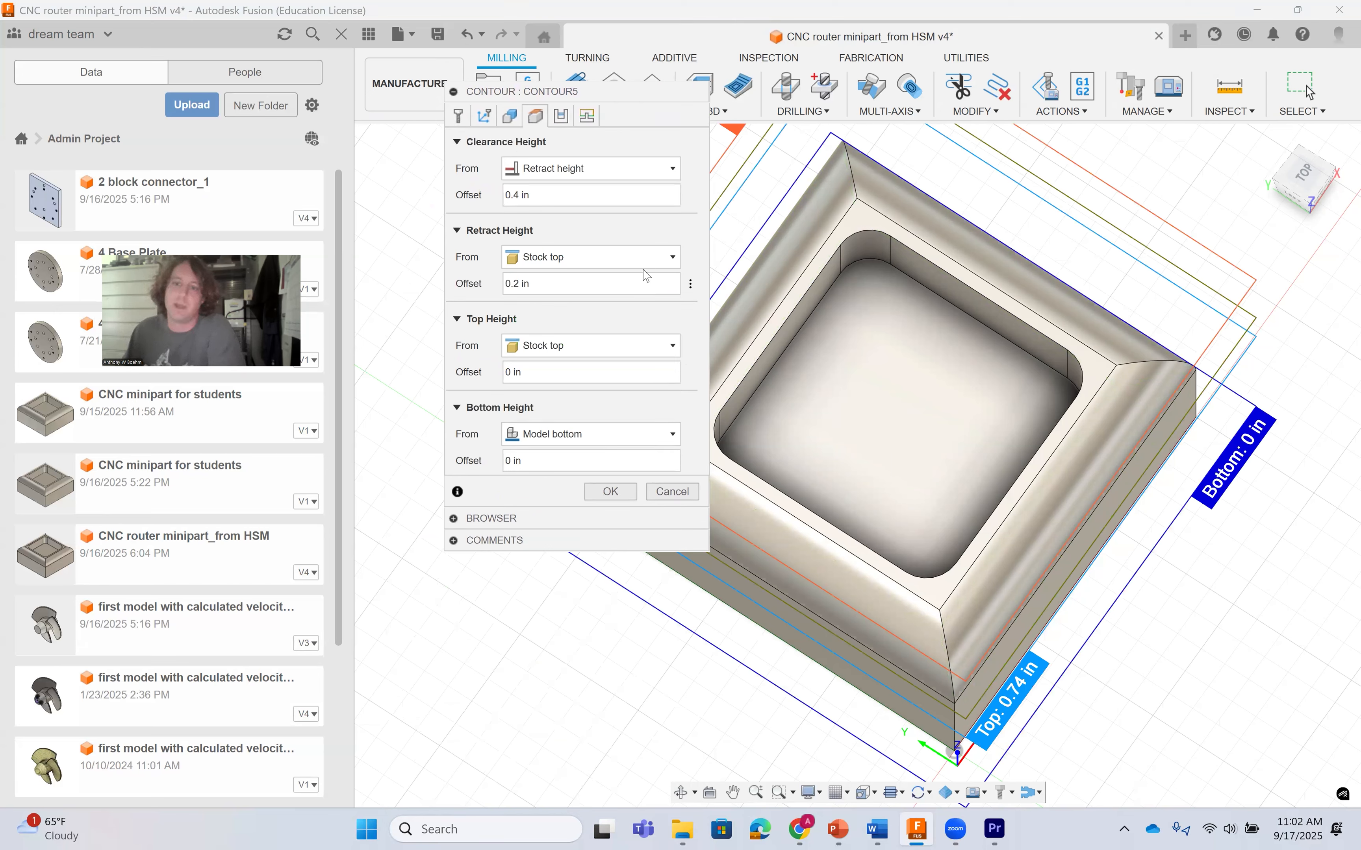
pyautogui.click(563, 116)
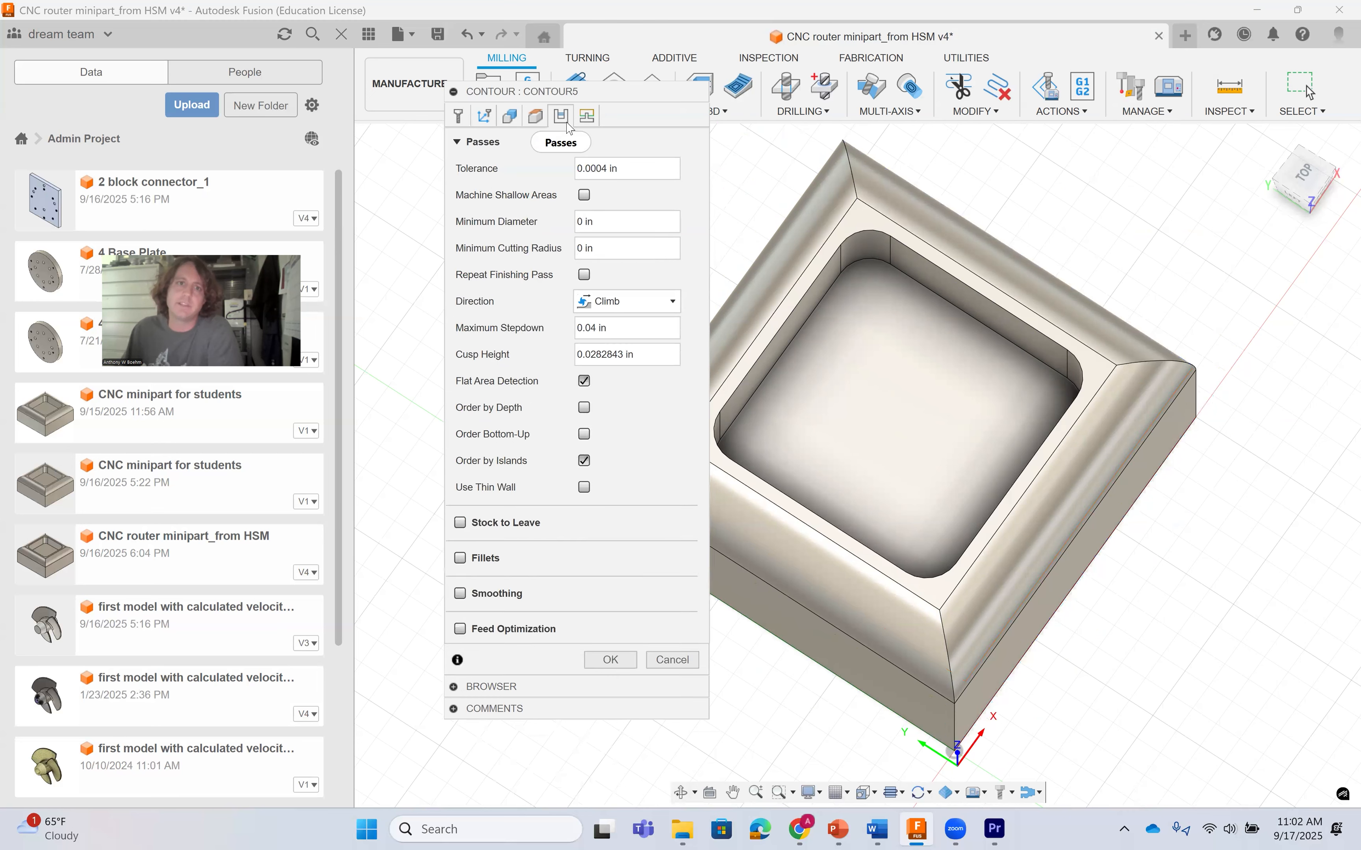
pyautogui.click(615, 332)
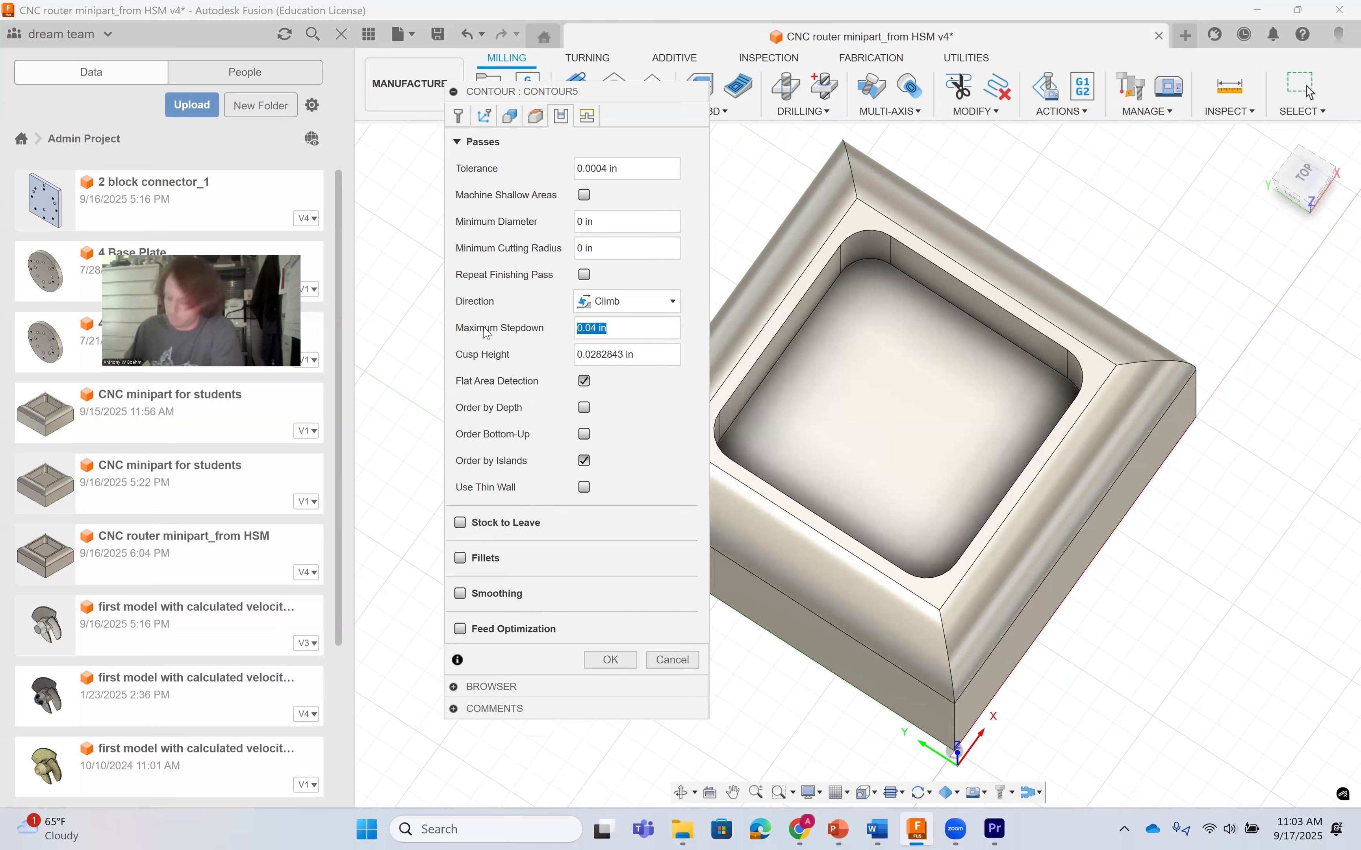
pyautogui.write('.075')
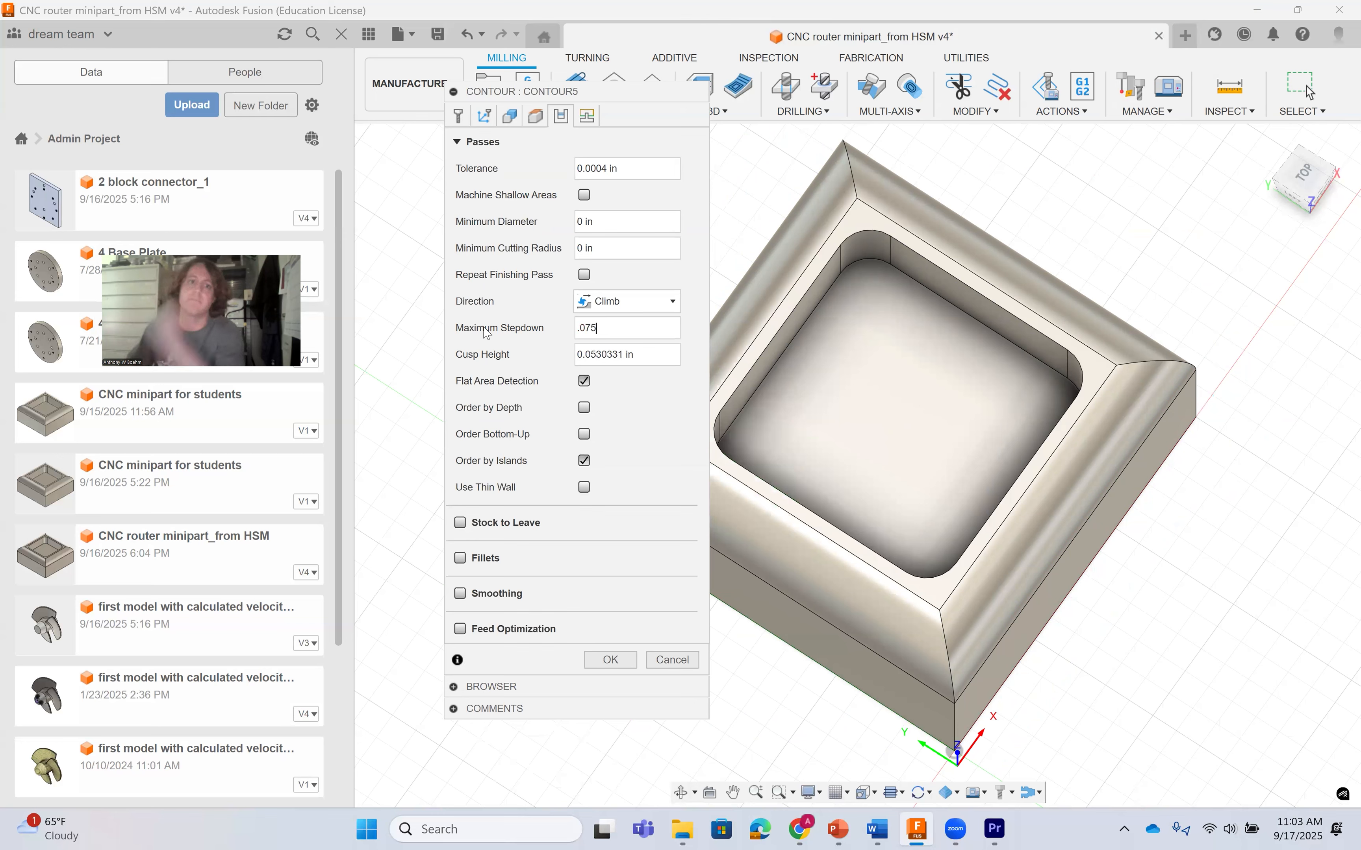
# Enable Stock to Leave for the Contour operation and set the radial stock to 0.02 in.
pyautogui.click(460, 523)
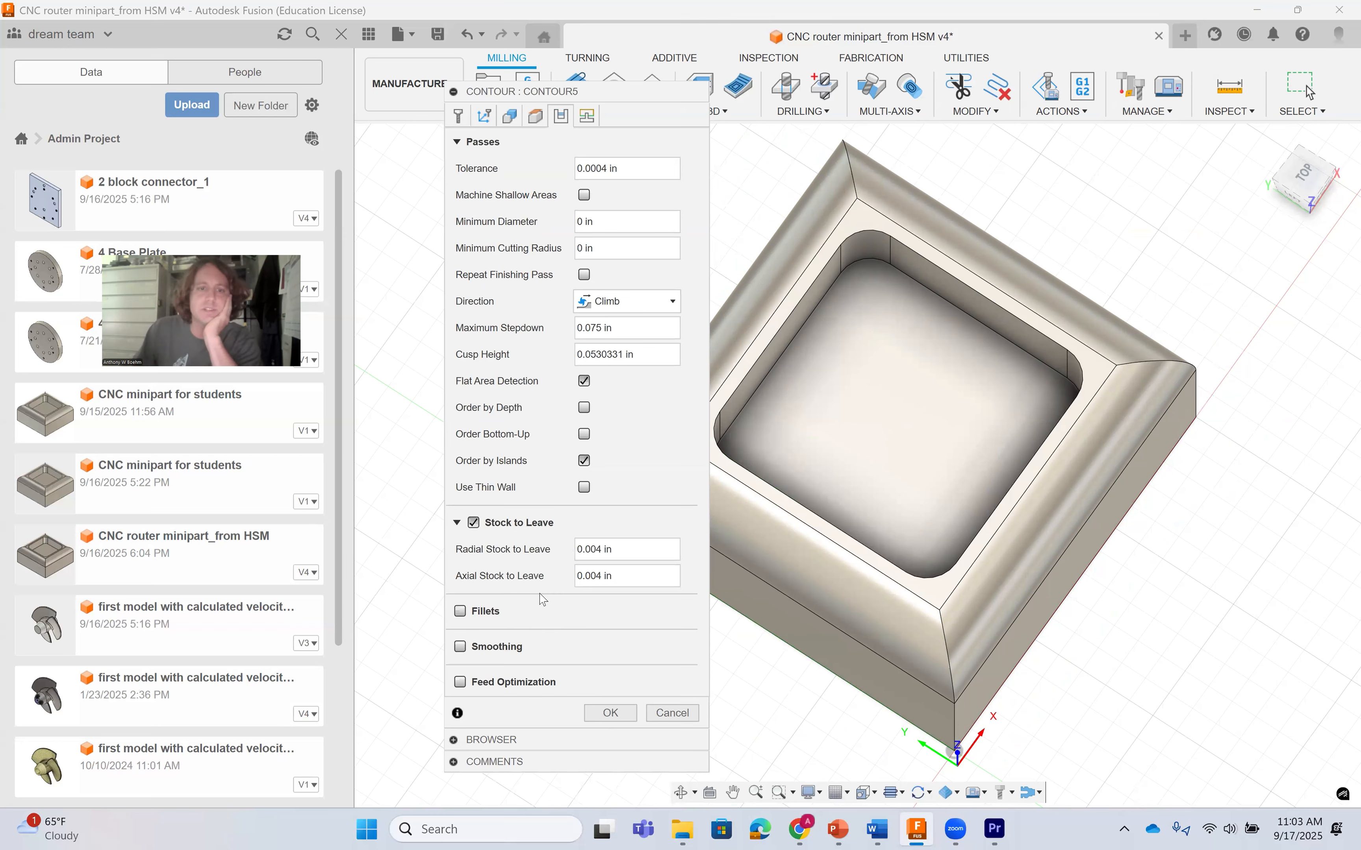
pyautogui.click(628, 550)
pyautogui.tripleClick(628, 550)
pyautogui.write('.02')
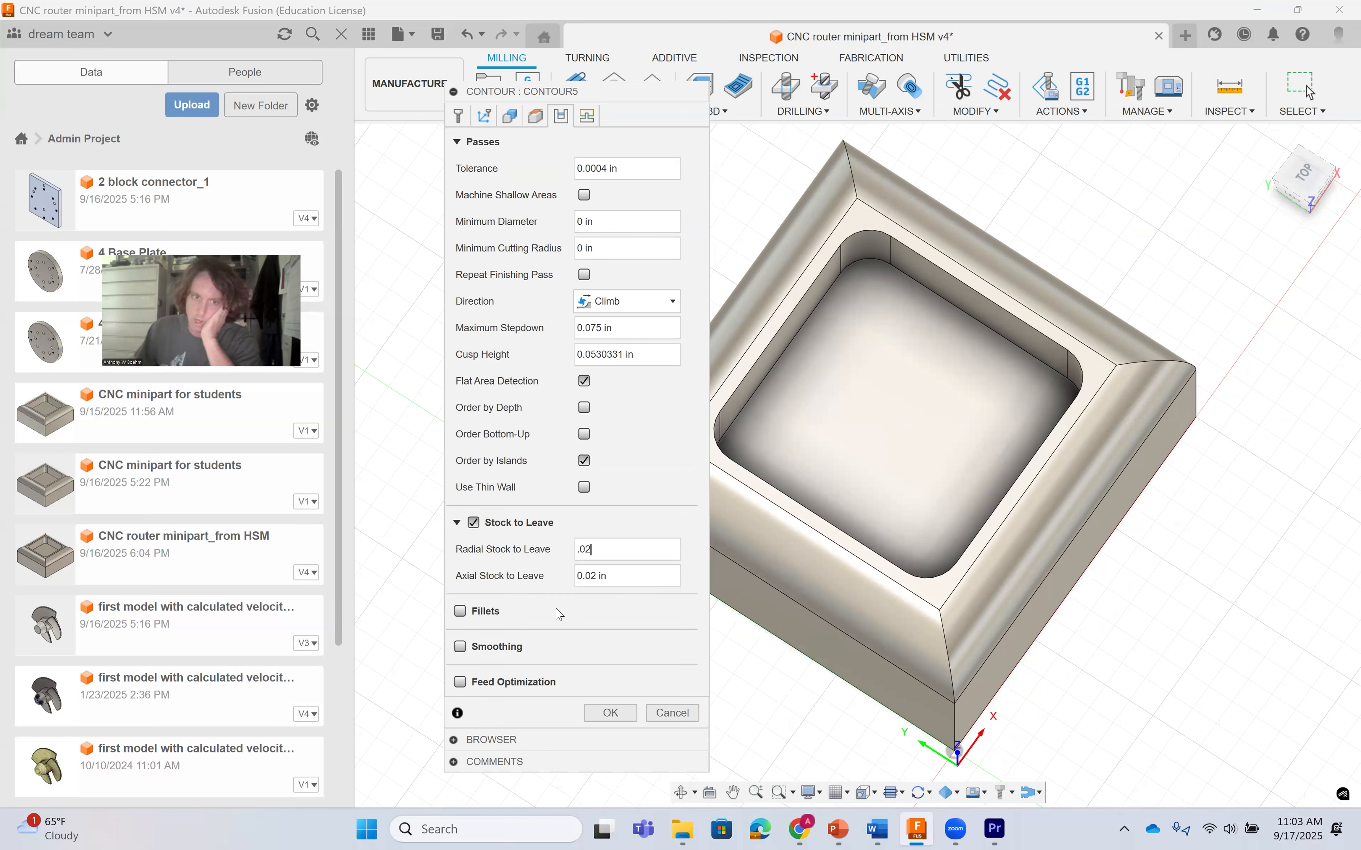
# Enable Smoothing and Feed Optimization for the Contour operation, and turn off Only Inner Corners.
pyautogui.click(469, 646)
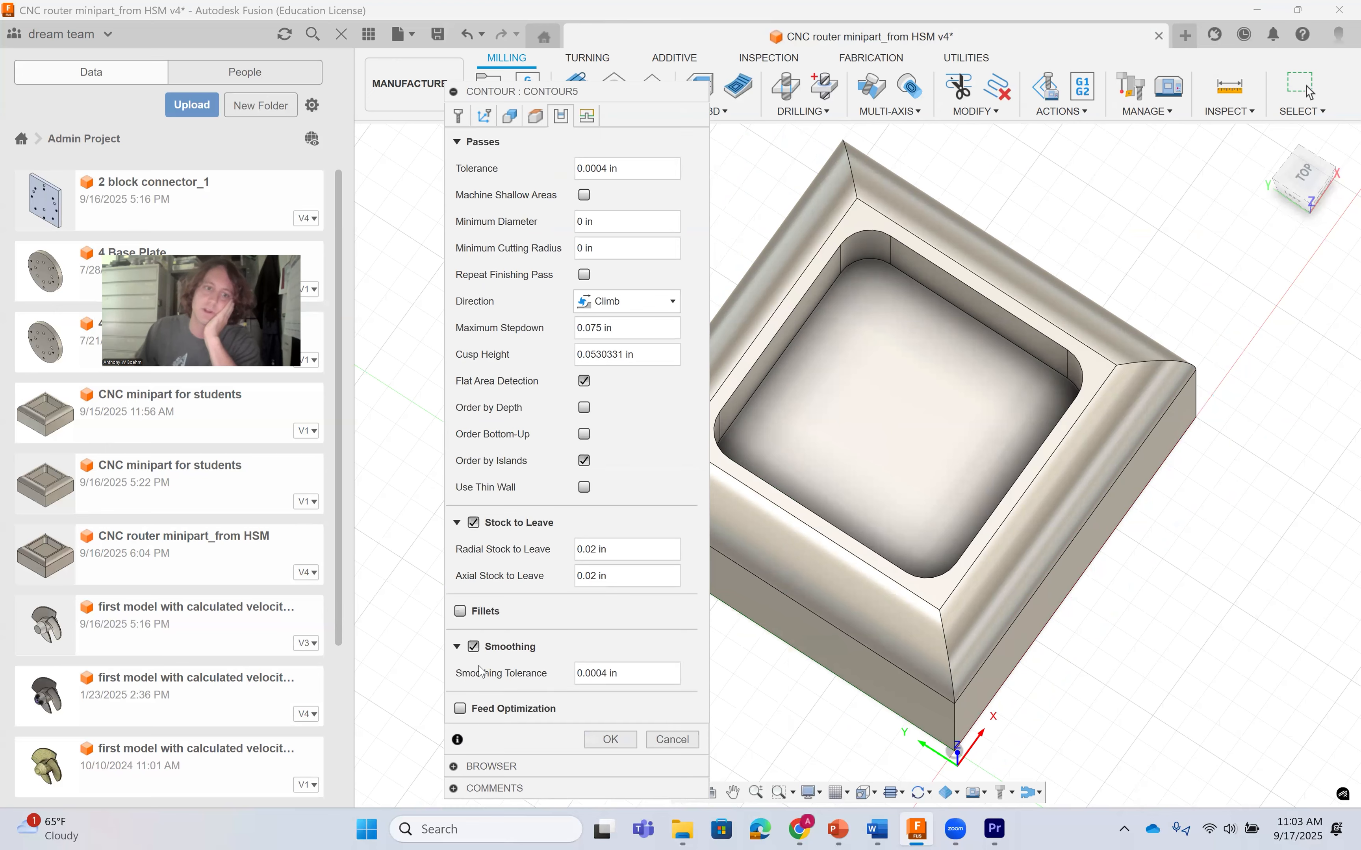
pyautogui.click(460, 709)
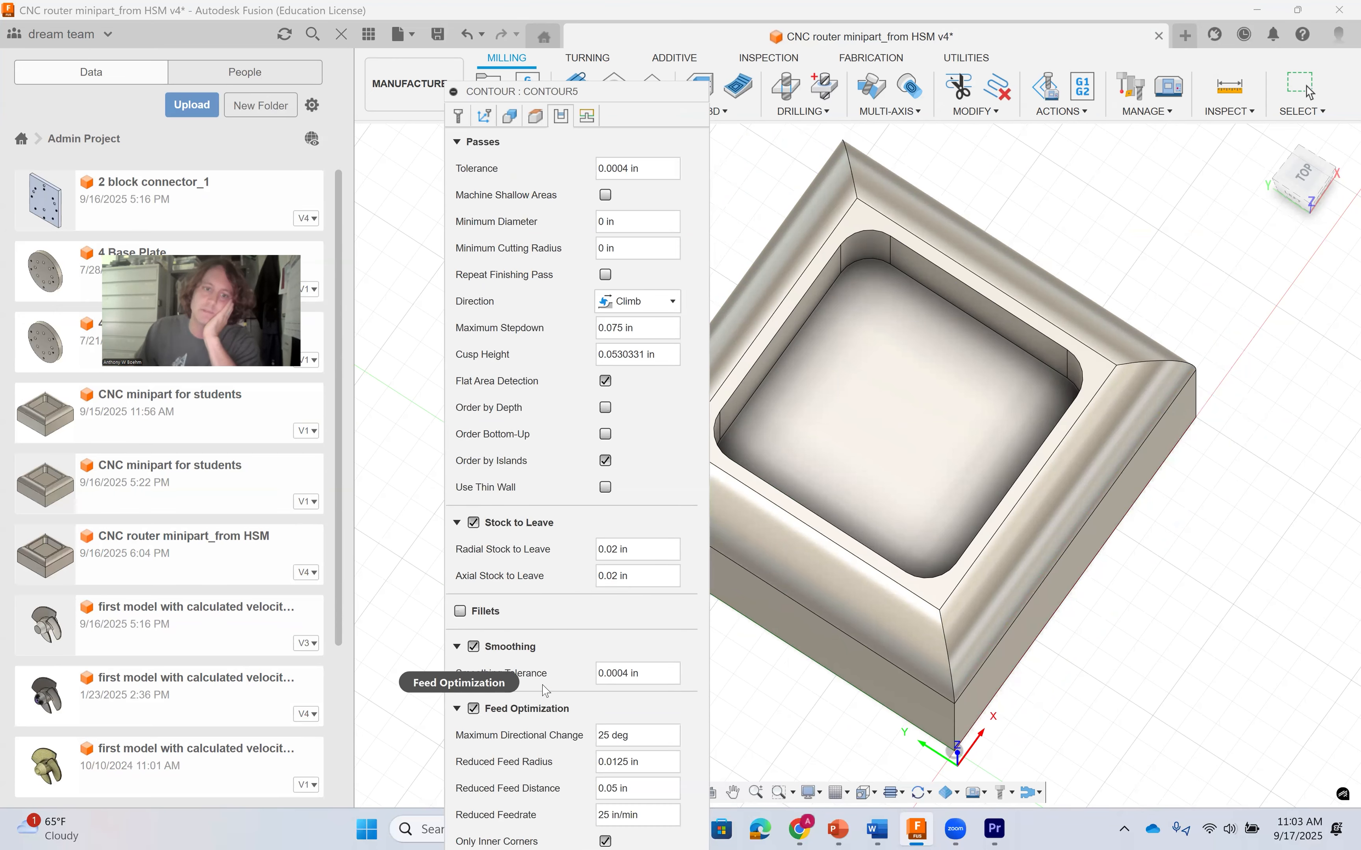
pyautogui.click(606, 841)
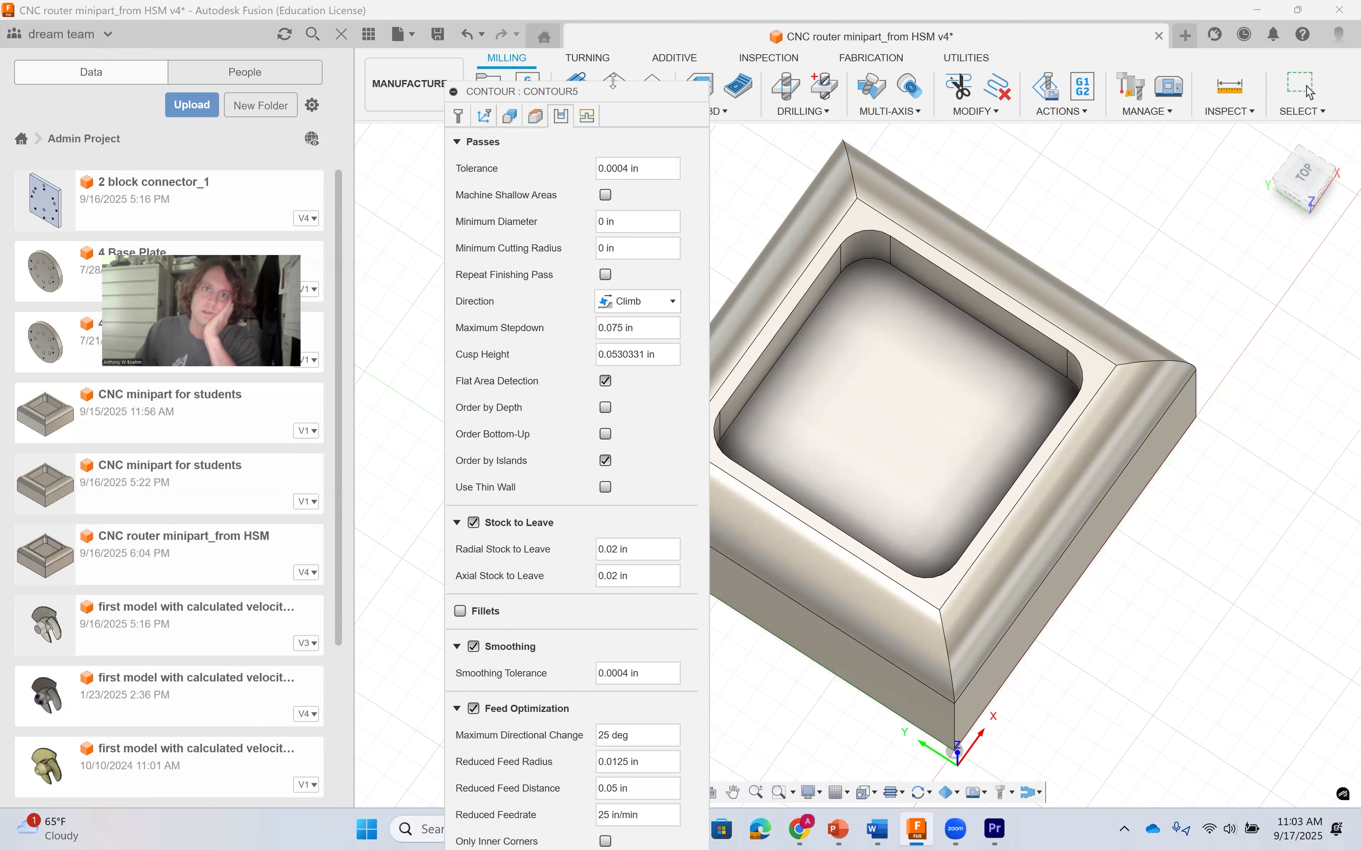
pyautogui.moveTo(613, 84)
pyautogui.mouseDown()
pyautogui.moveTo(616, 281)
pyautogui.moveTo(612, 64)
pyautogui.mouseUp()
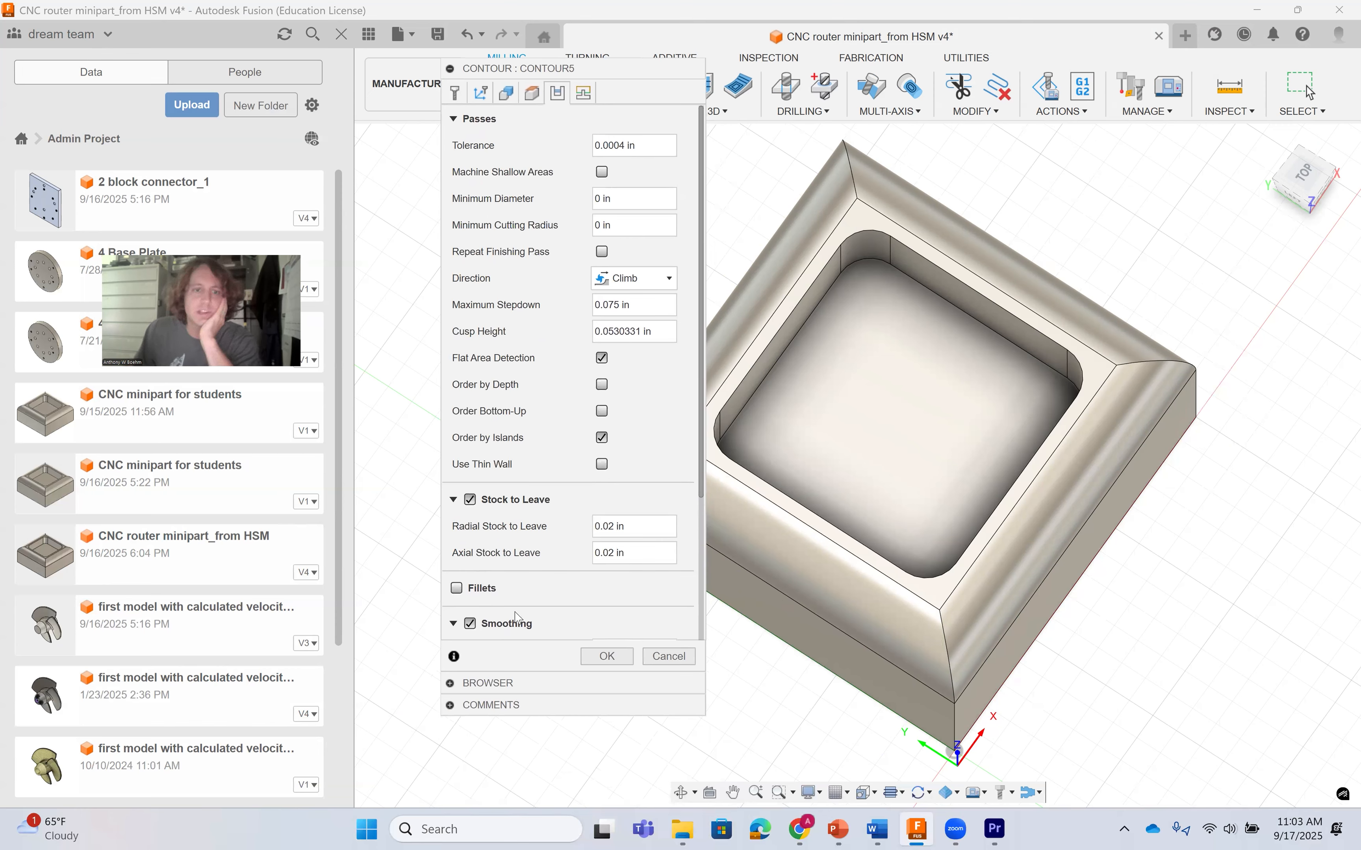
pyautogui.scroll(-5, 520, 627)
pyautogui.scroll(5, 519, 563)
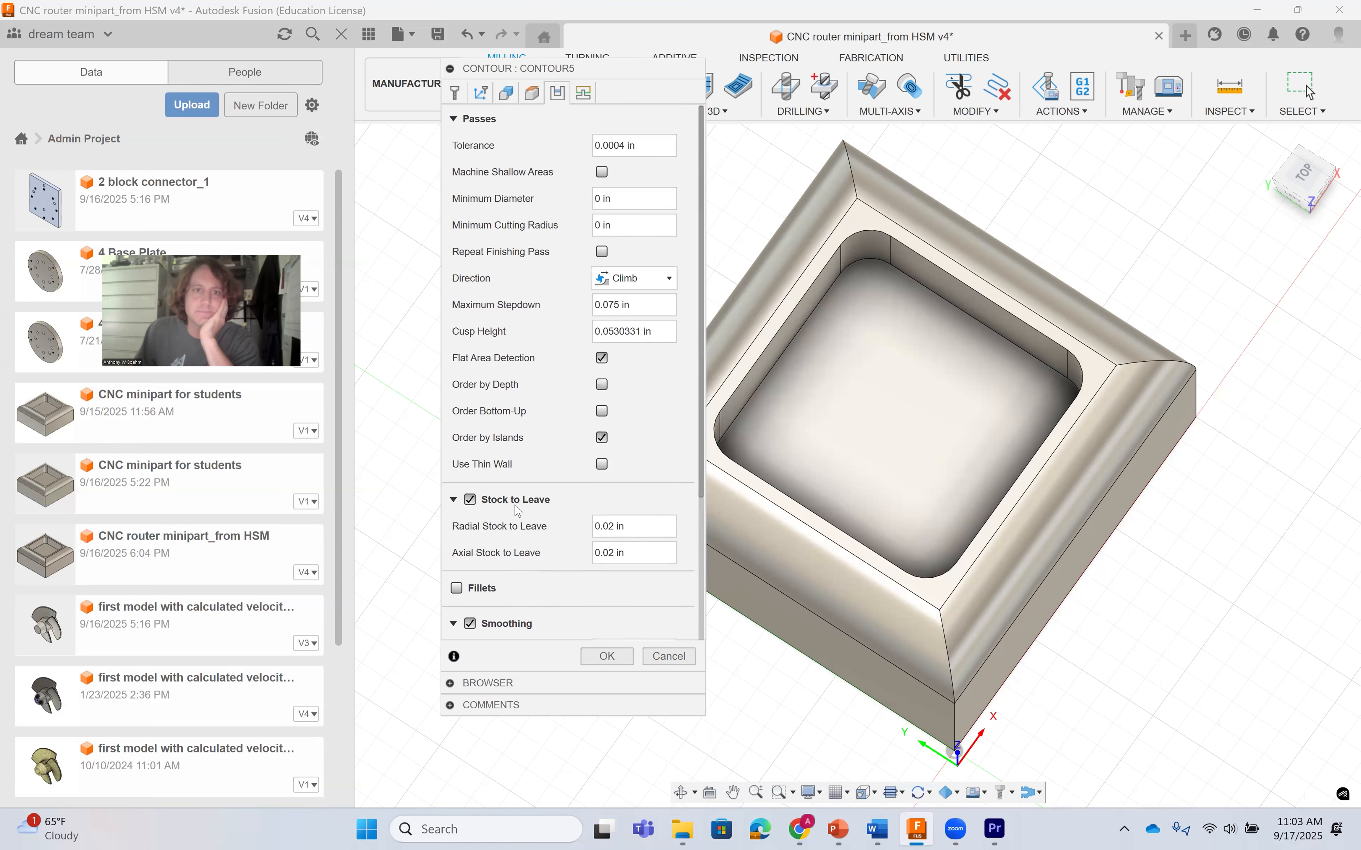
# Set the Contour operation's ramp type to Plunge and generate the toolpath.
pyautogui.click(590, 96)
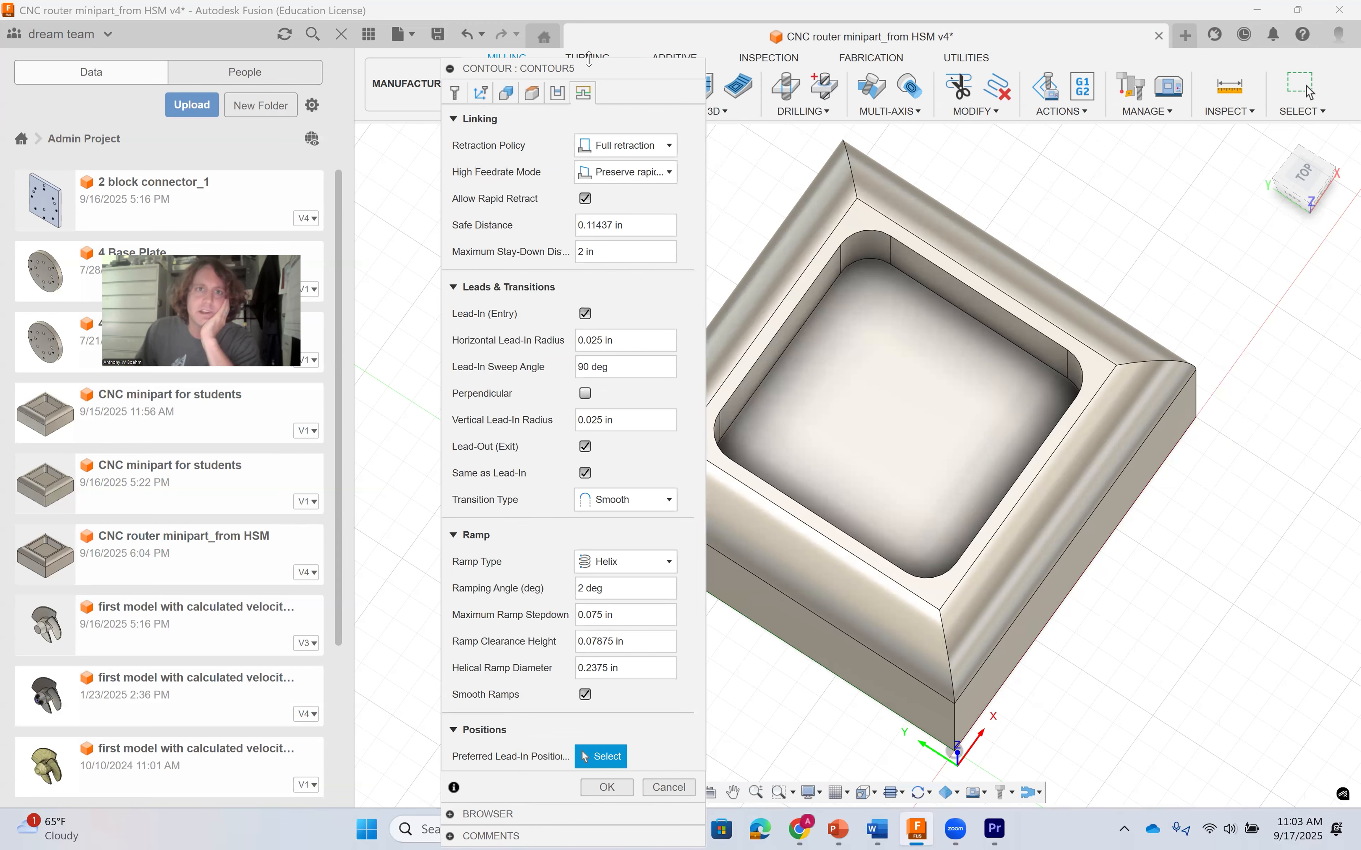
pyautogui.moveTo(589, 60); pyautogui.dragTo(590, 80)
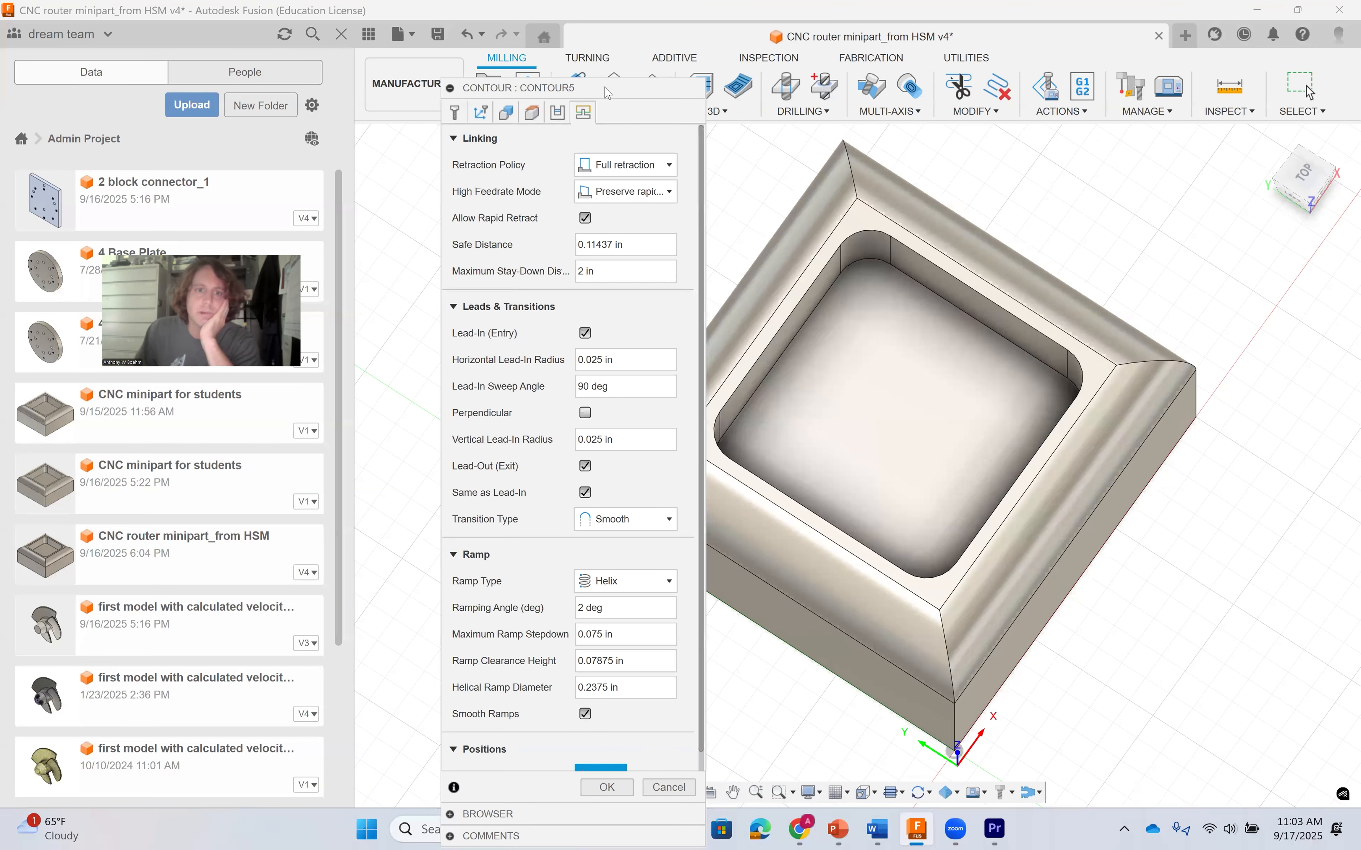
pyautogui.click(617, 575)
pyautogui.click(614, 592)
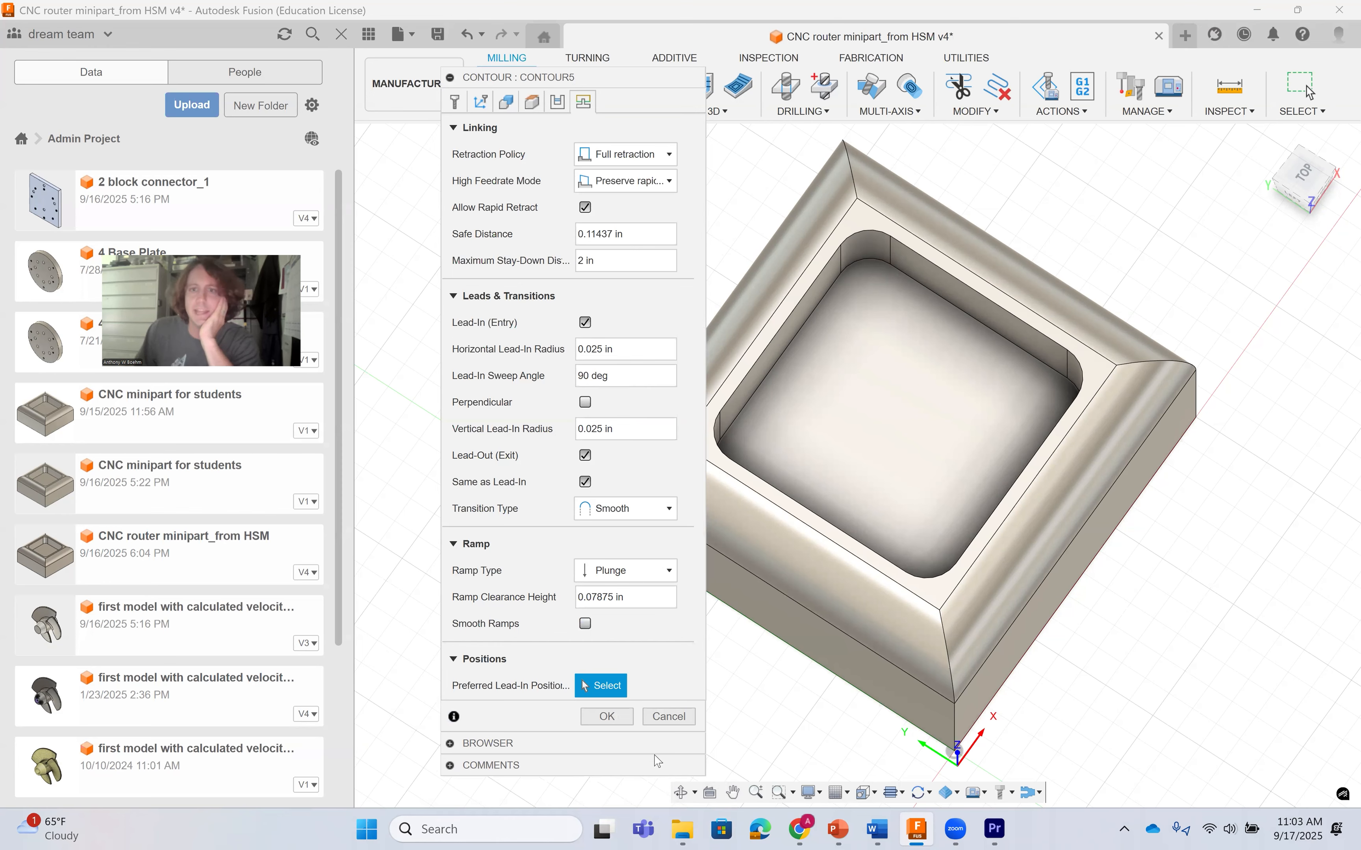
pyautogui.click(605, 717)
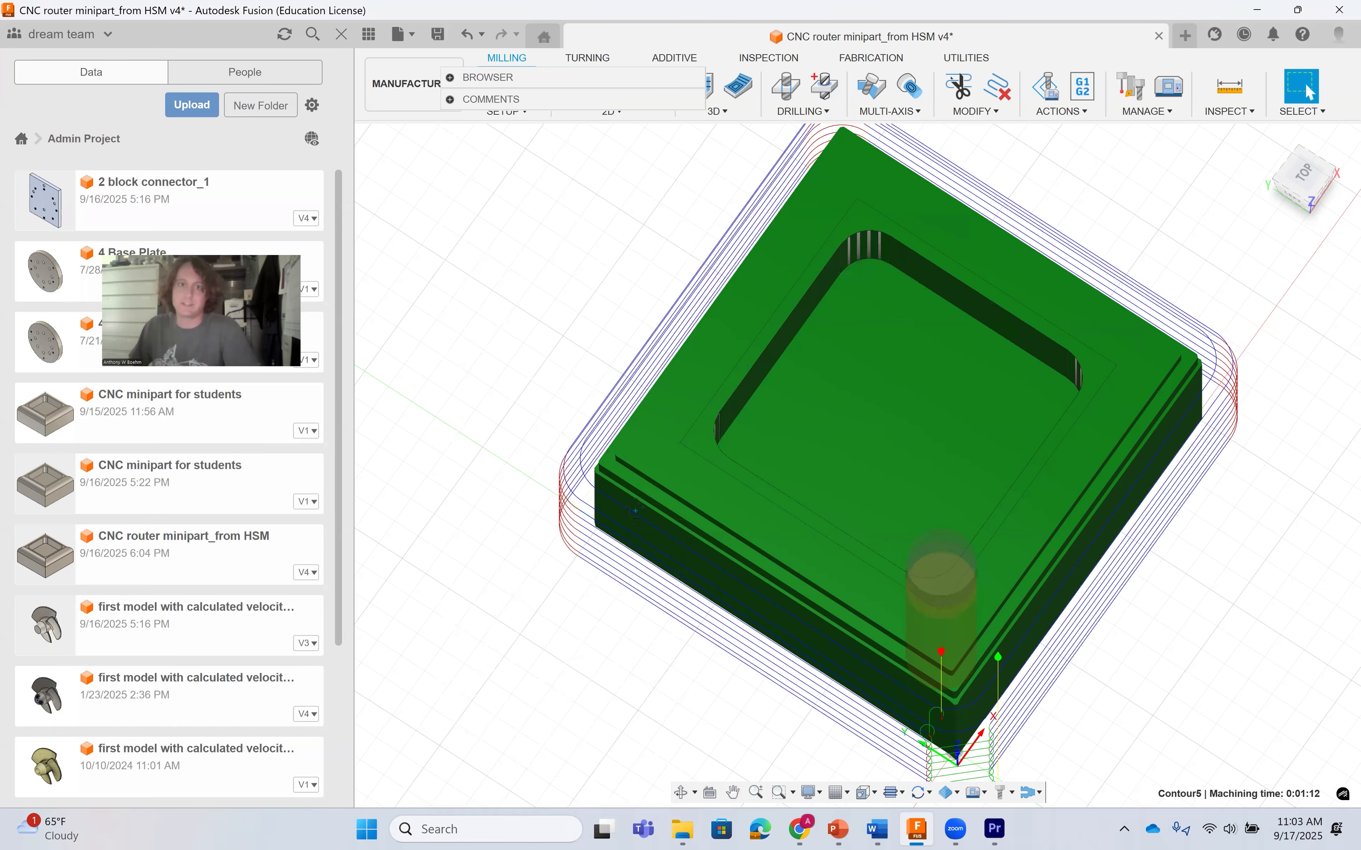
# Move the collapsed browser clear of the toolbar and expand it to show the Setup2 operations.
pyautogui.keyDown('shift'); pyautogui.moveTo(608, 540); pyautogui.dragTo(726, 481, button='middle'); pyautogui.keyUp('shift')
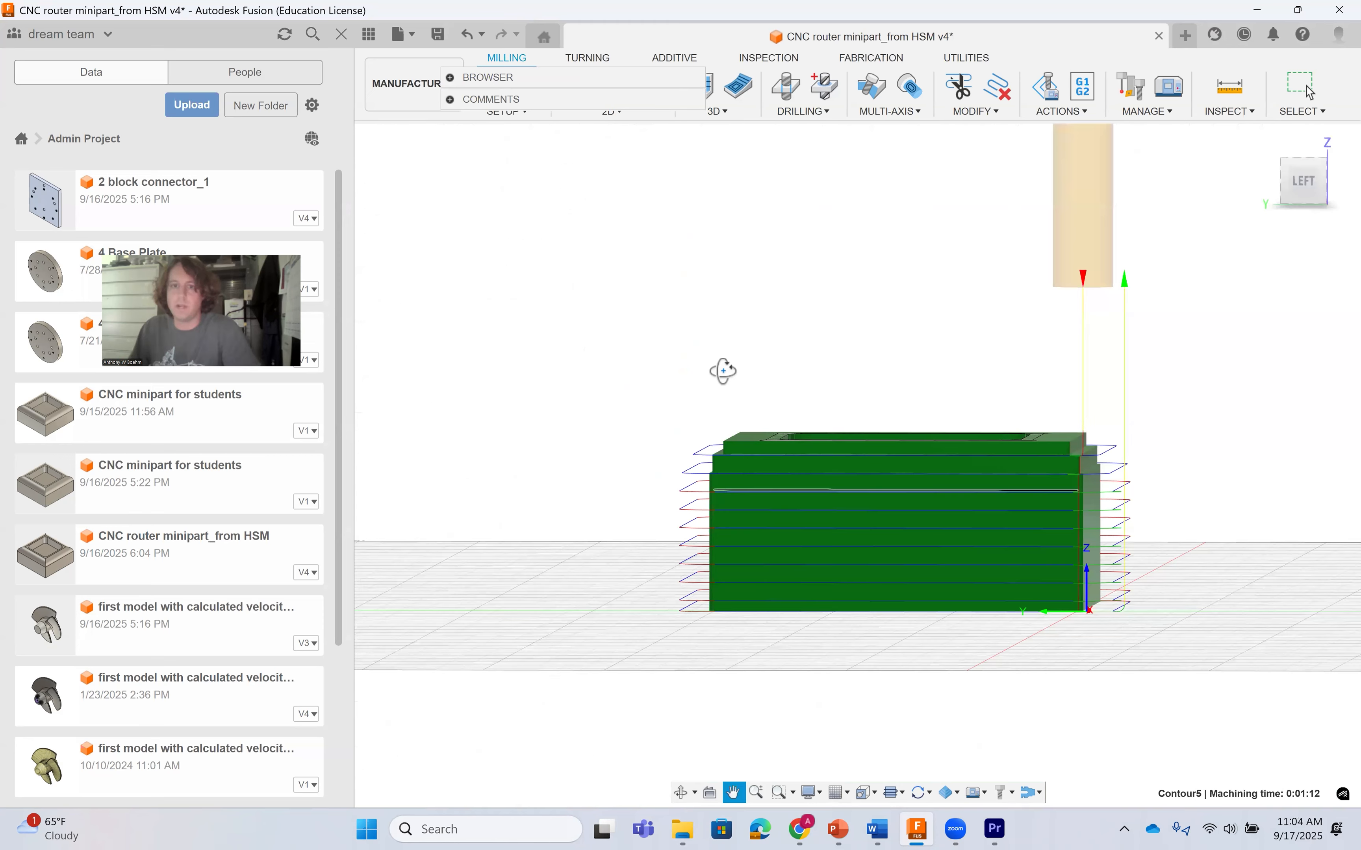
pyautogui.keyDown('shift'); pyautogui.moveTo(723, 372); pyautogui.dragTo(756, 405, button='middle'); pyautogui.keyUp('shift')
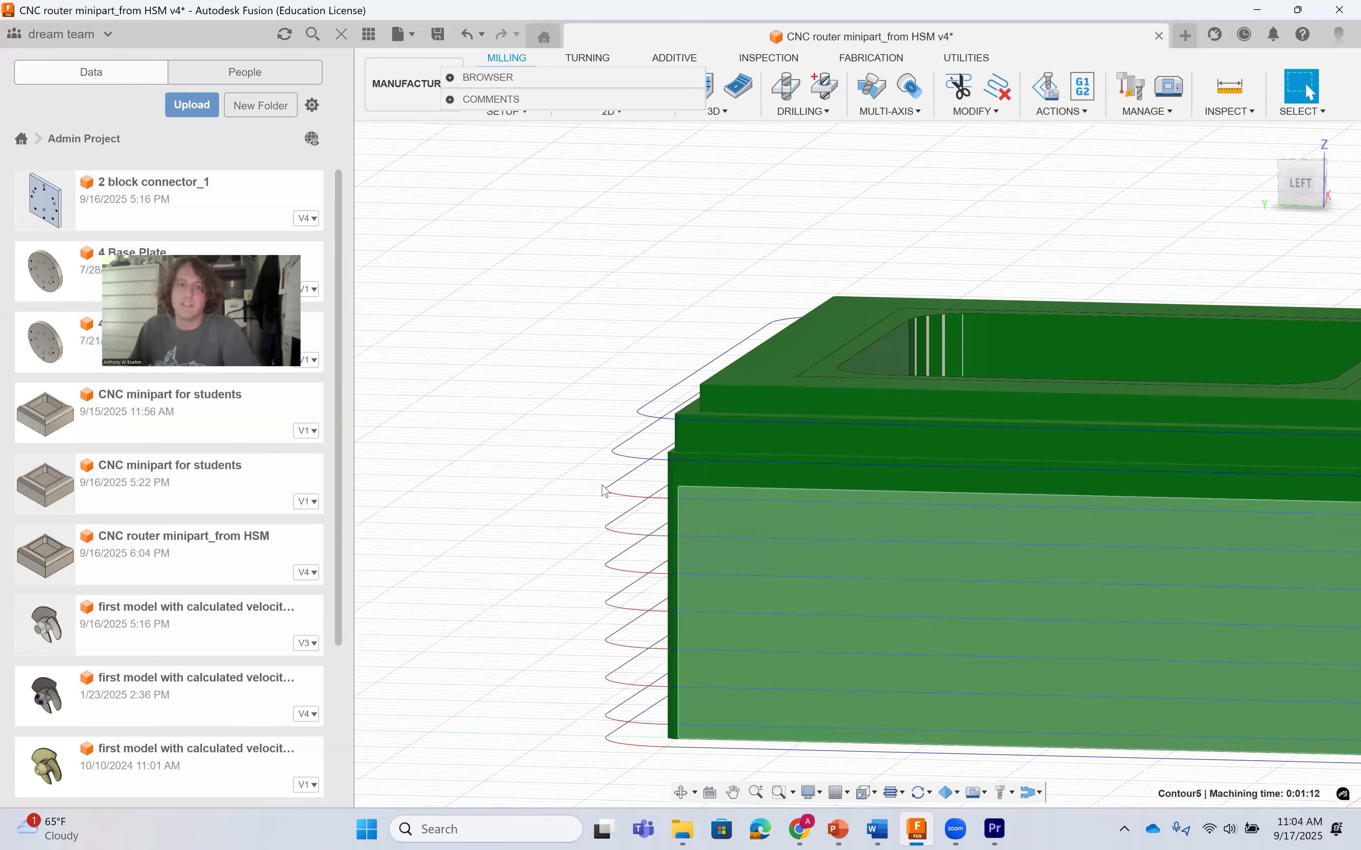
pyautogui.scroll(2, 602, 486)
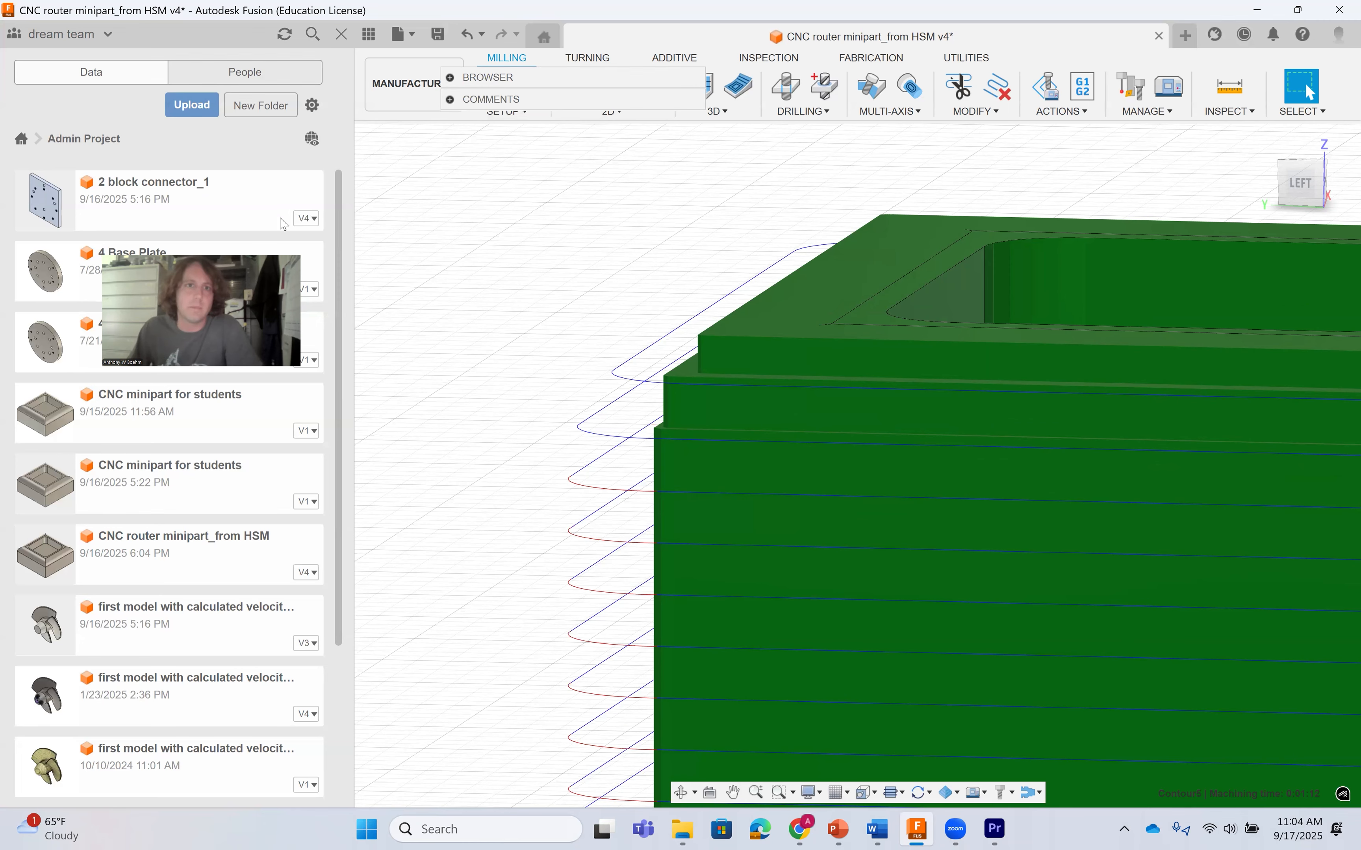
pyautogui.moveTo(552, 78); pyautogui.dragTo(474, 281)
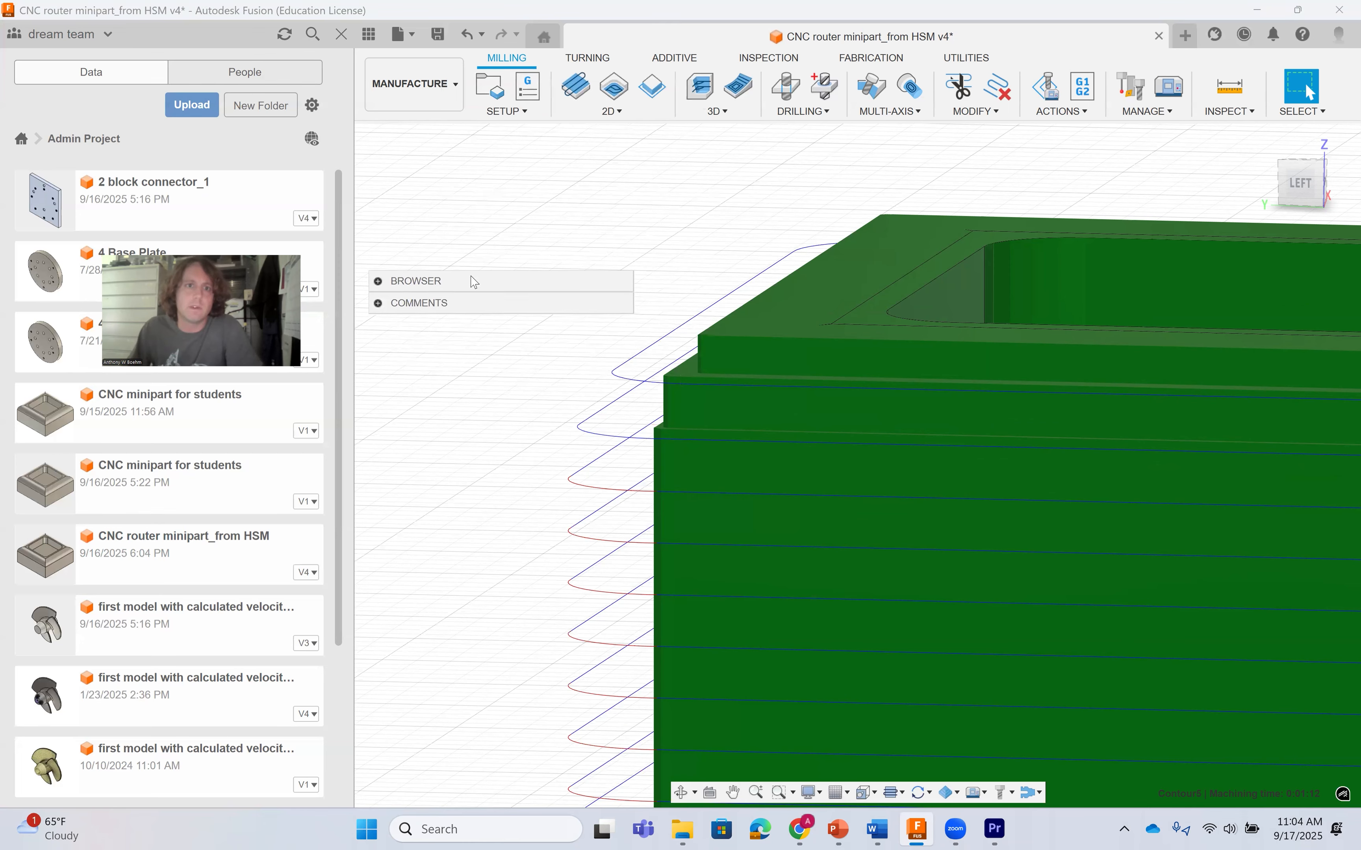
pyautogui.click(376, 281)
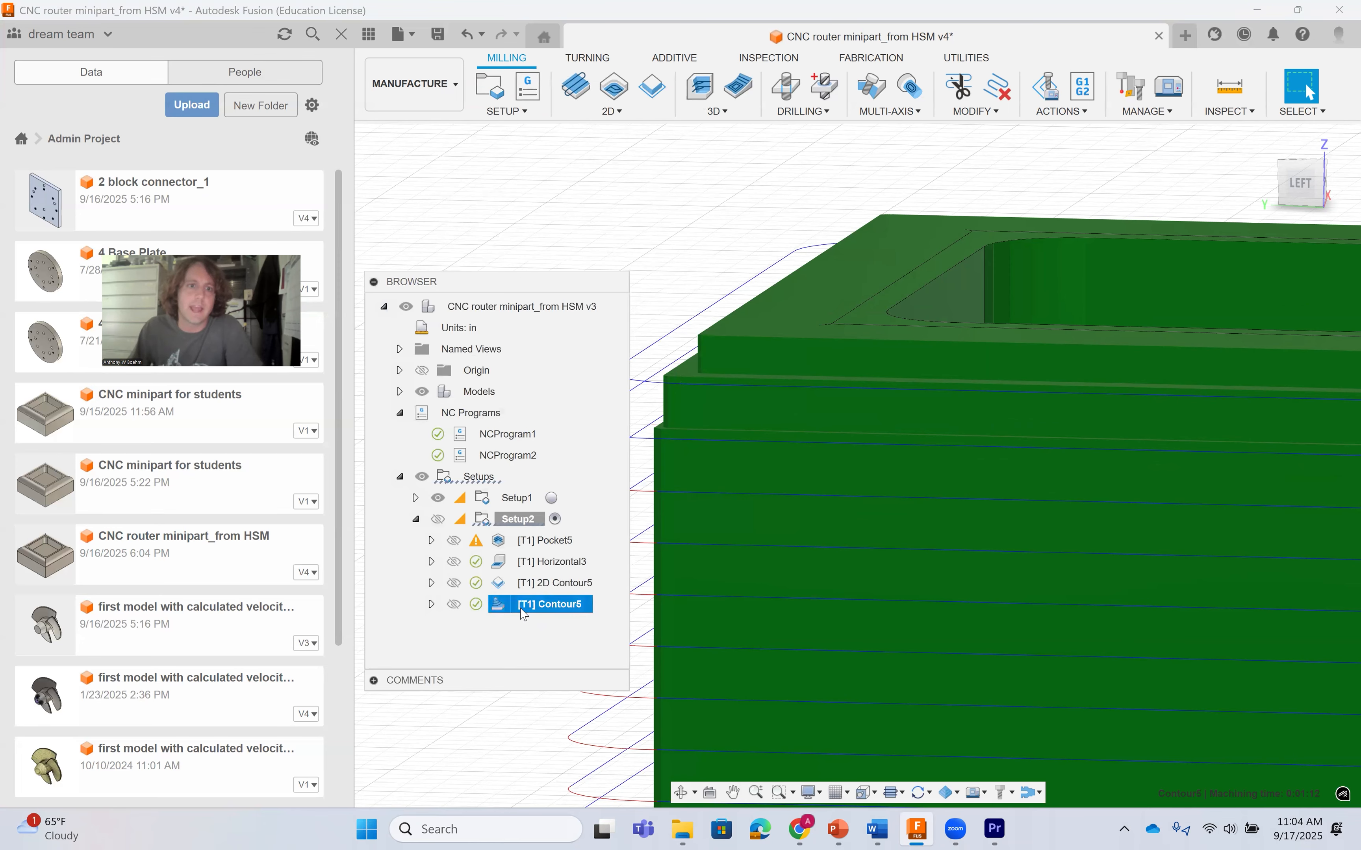
pyautogui.moveTo(507, 284); pyautogui.dragTo(508, 159)
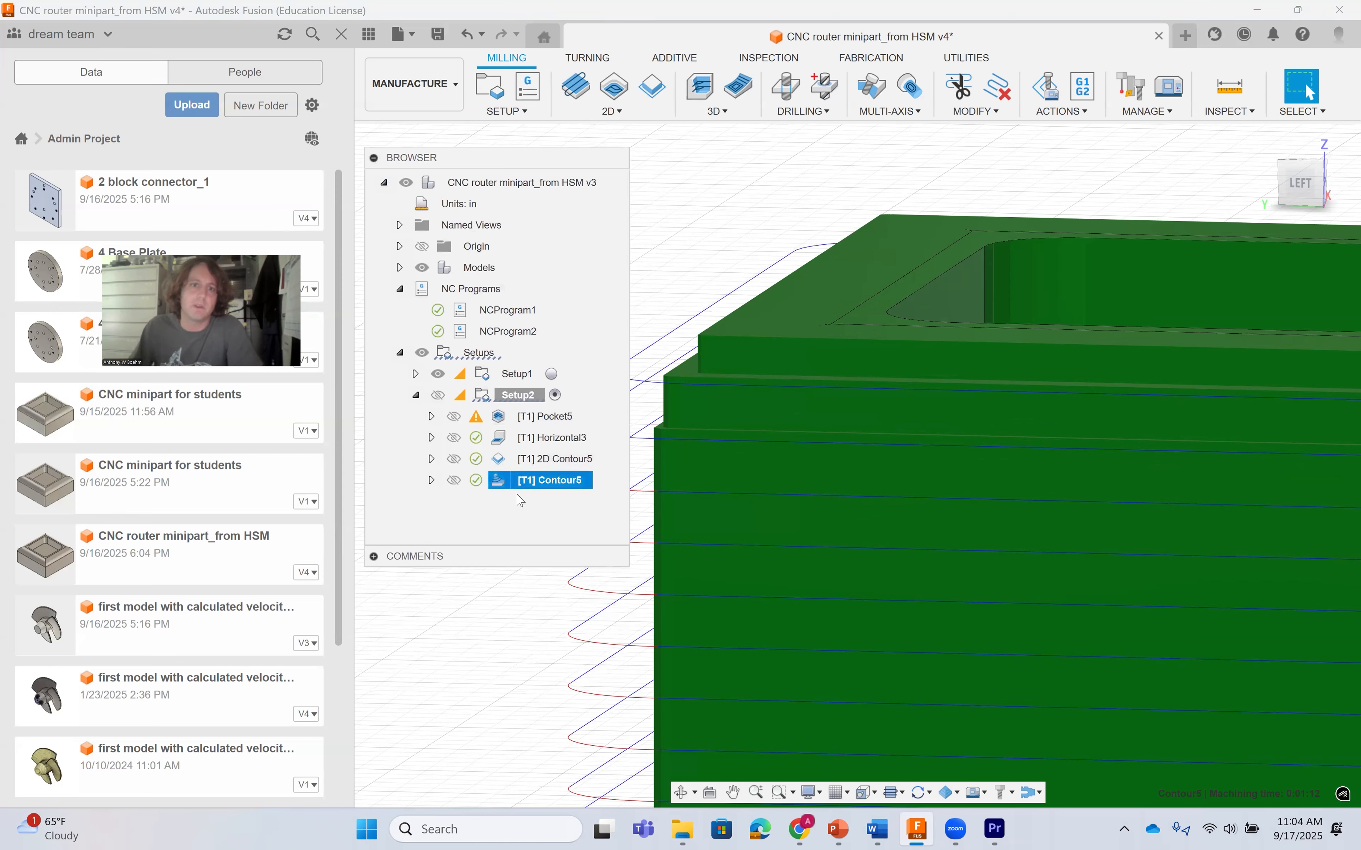
# Reopen the Contour5 operation for editing and move its settings dialog away from the model.
pyautogui.doubleClick(562, 481)
pyautogui.doubleClick(498, 478)
pyautogui.rightClick(499, 482)
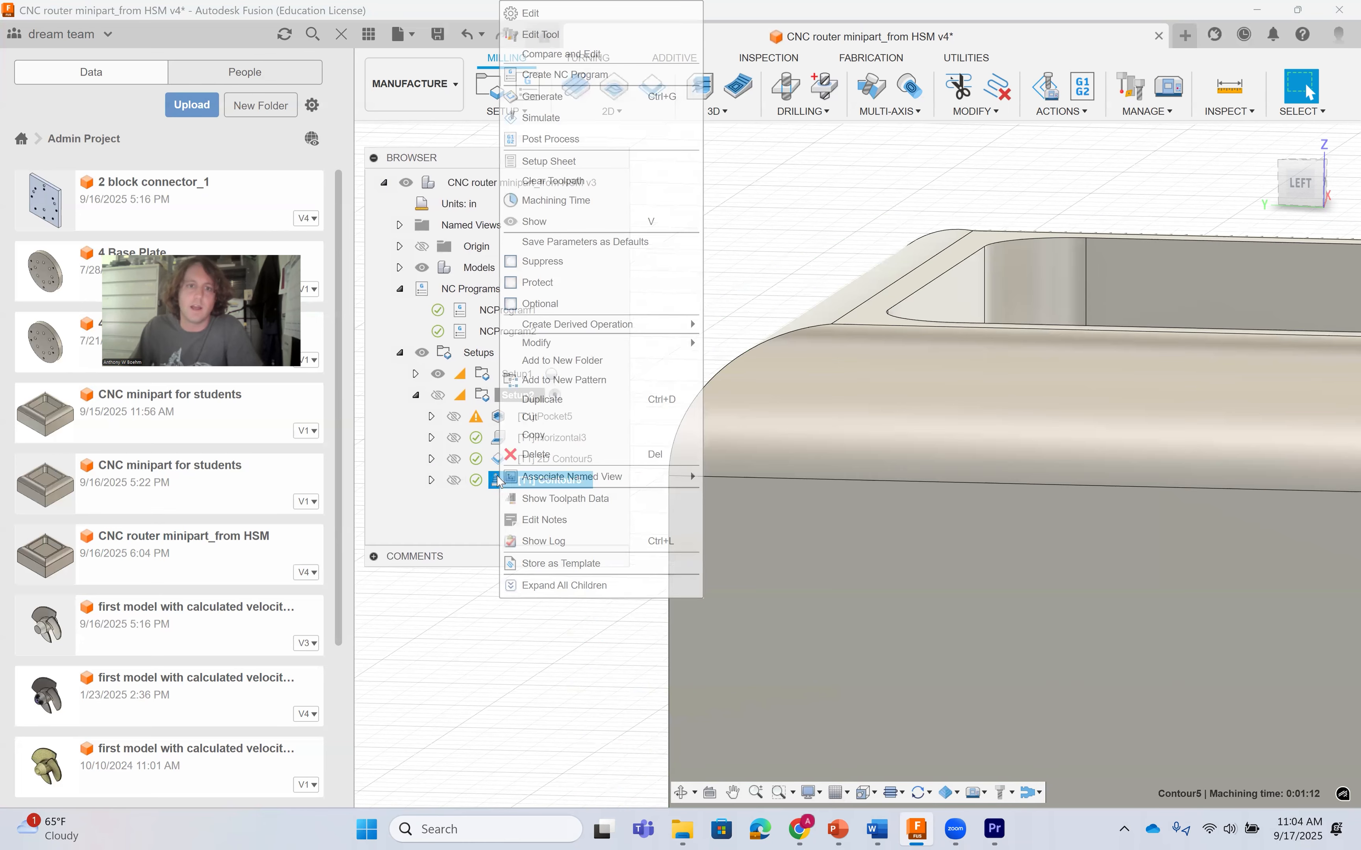
pyautogui.click(536, 11)
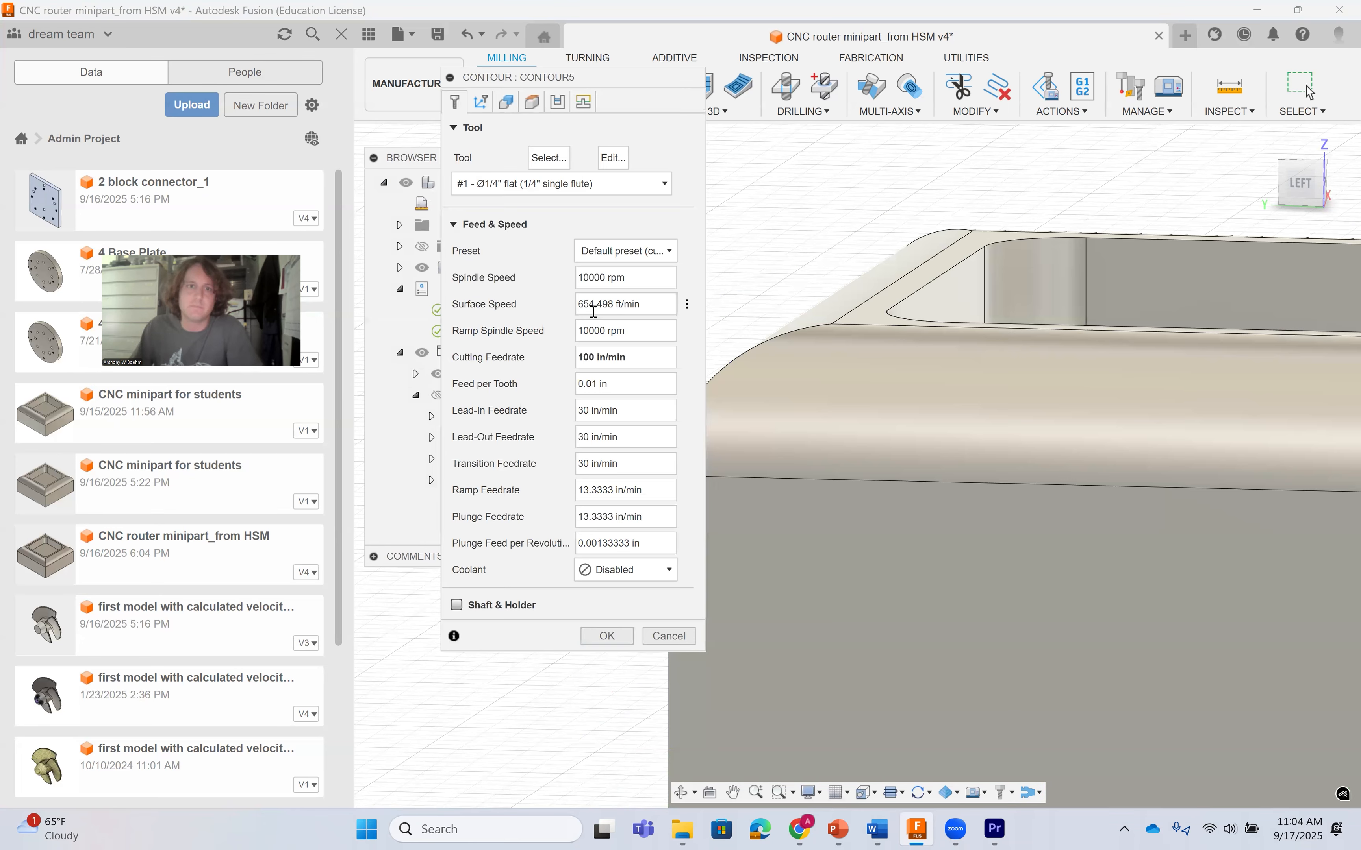
pyautogui.moveTo(553, 73); pyautogui.dragTo(471, 63)
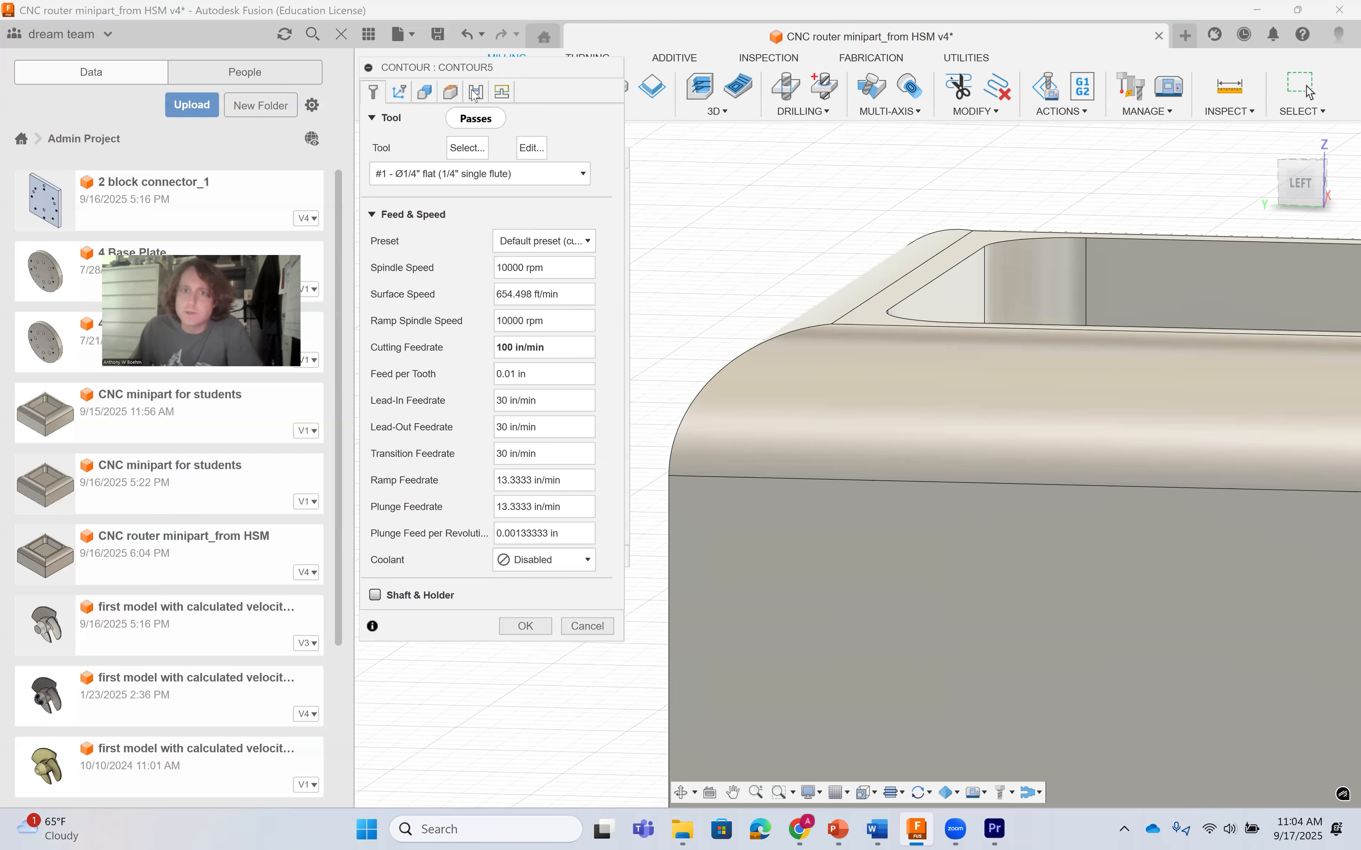
# Set the Contour operation's bottom height to a 0.4 in offset from the model bottom.
pyautogui.click(445, 95)
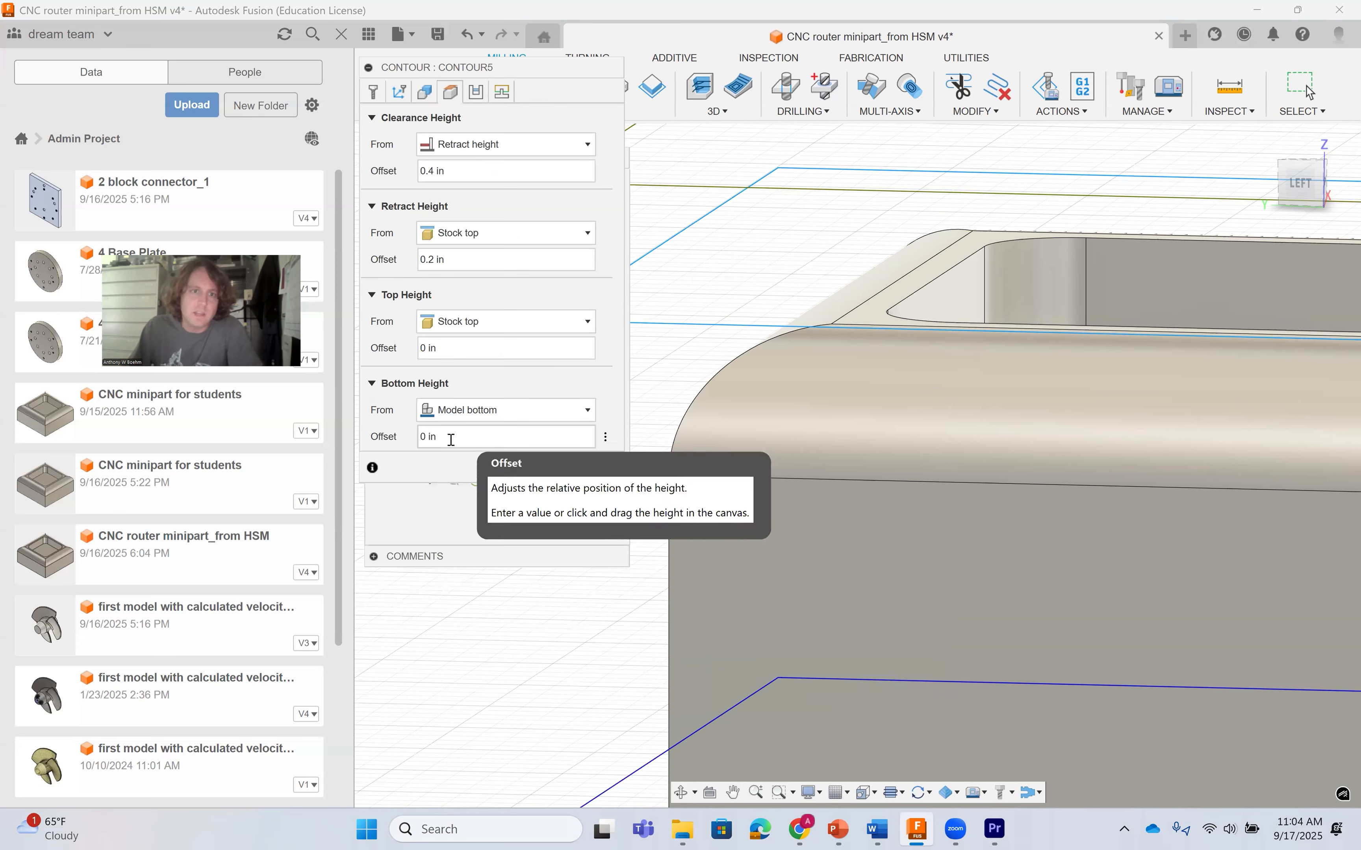
pyautogui.moveTo(451, 439); pyautogui.dragTo(396, 437)
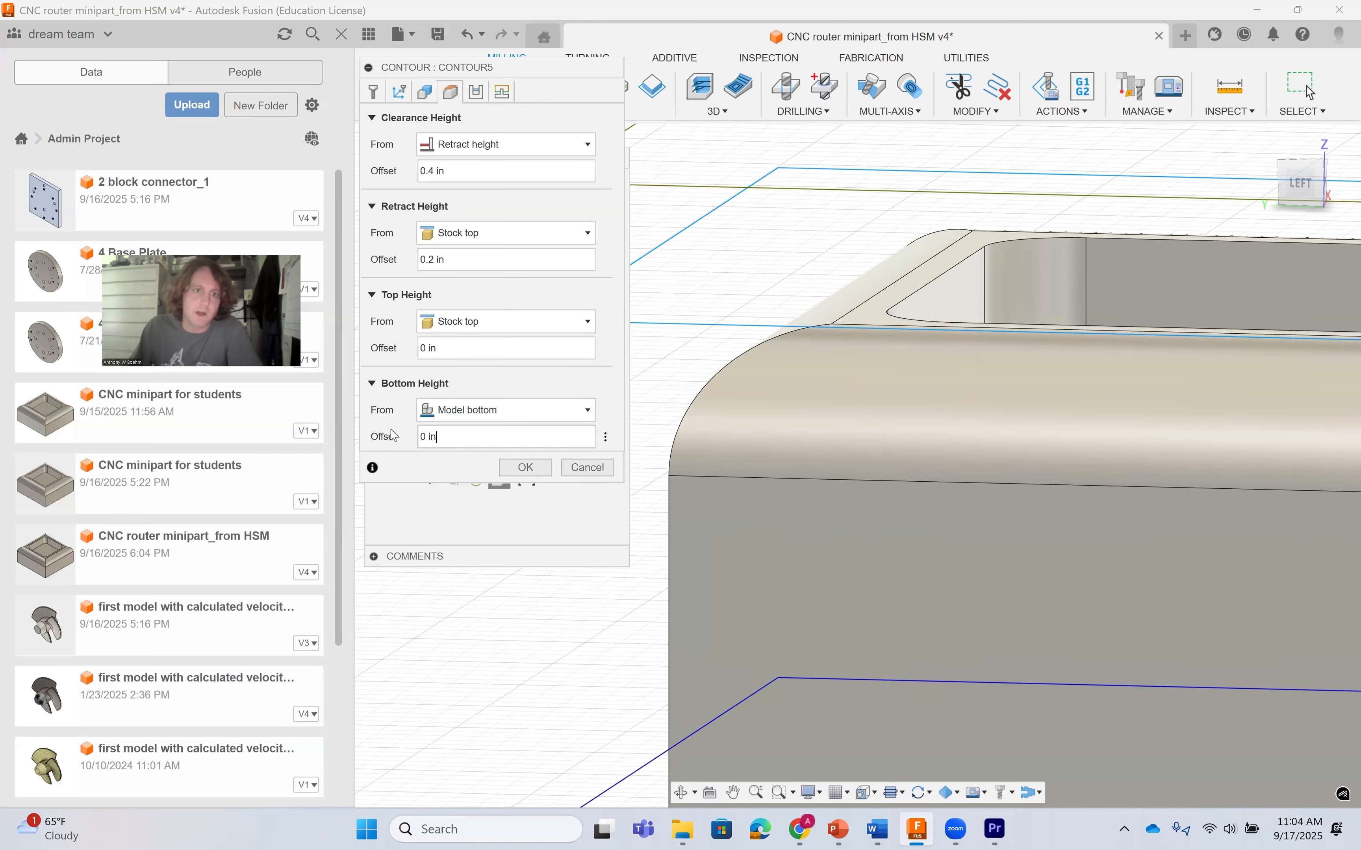
pyautogui.write('.')
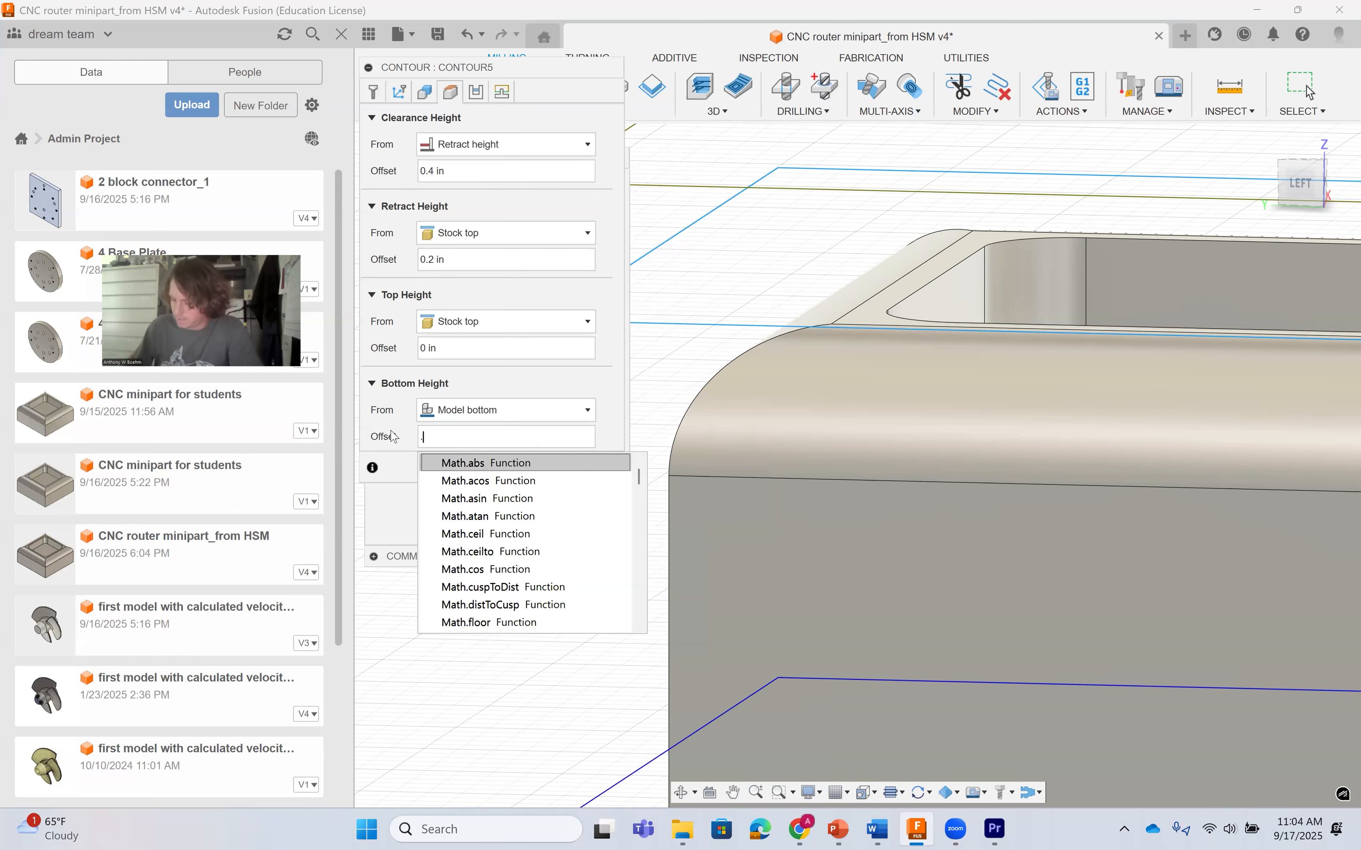
pyautogui.write('4')
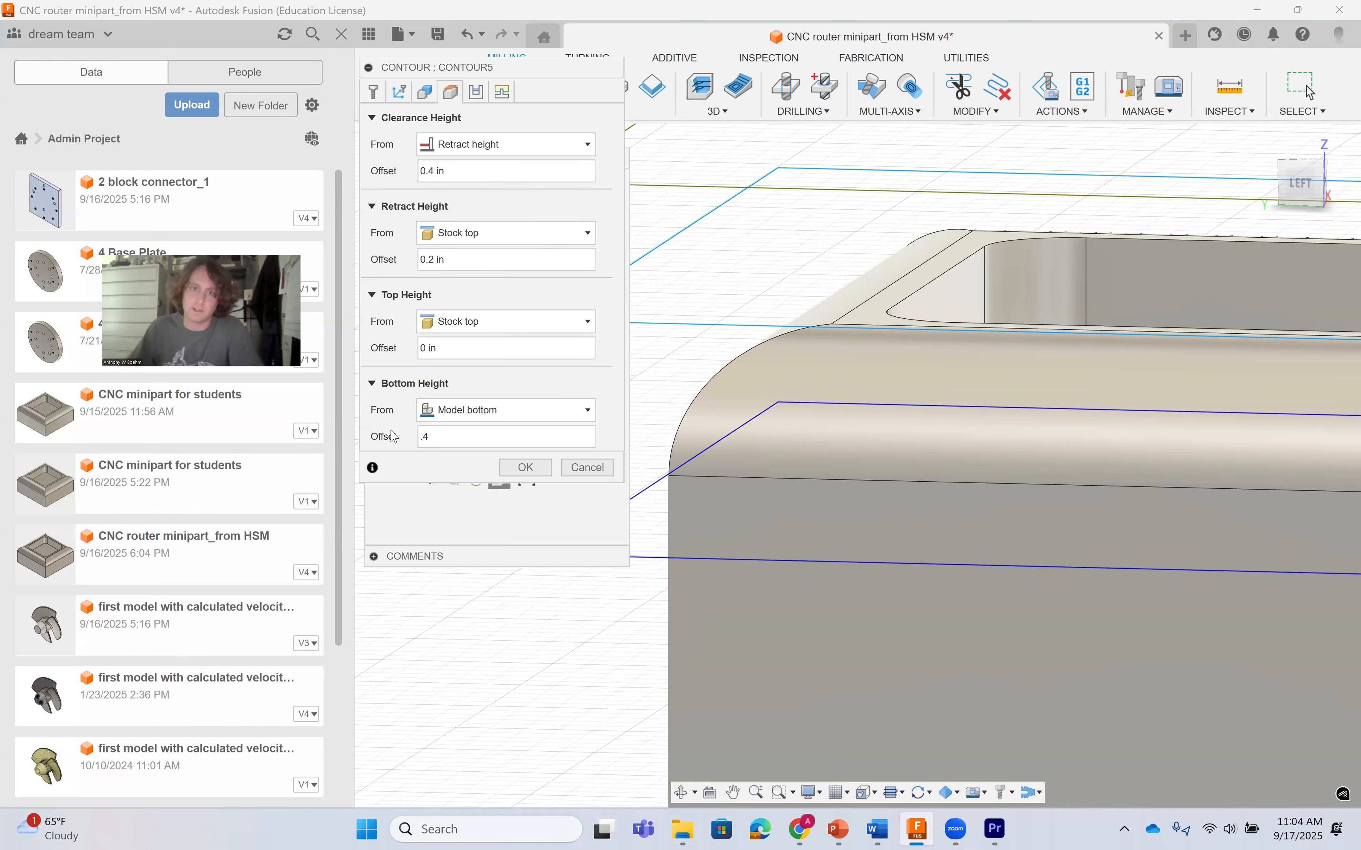
pyautogui.scroll(-1, 950, 516)
pyautogui.moveTo(917, 516)
pyautogui.keyDown('shift'); pyautogui.mouseDown(button='middle')
pyautogui.moveTo(901, 510)
pyautogui.moveTo(902, 529)
pyautogui.moveTo(927, 516)
pyautogui.mouseUp(button='middle'); pyautogui.keyUp('shift')
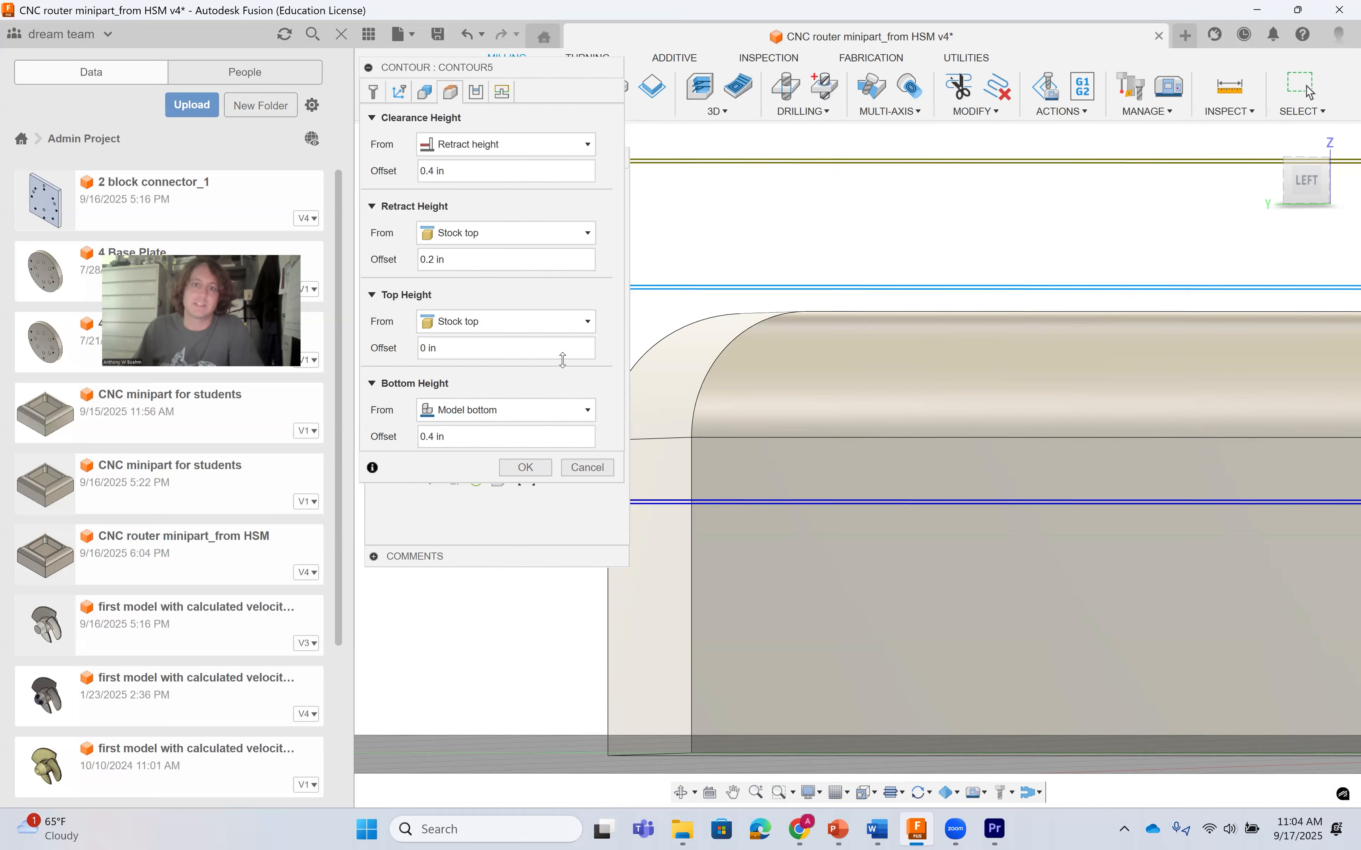
# Review the Contour operation's Contact Point Boundary setting and compare its geometry limits with its heights.
pyautogui.click(420, 93)
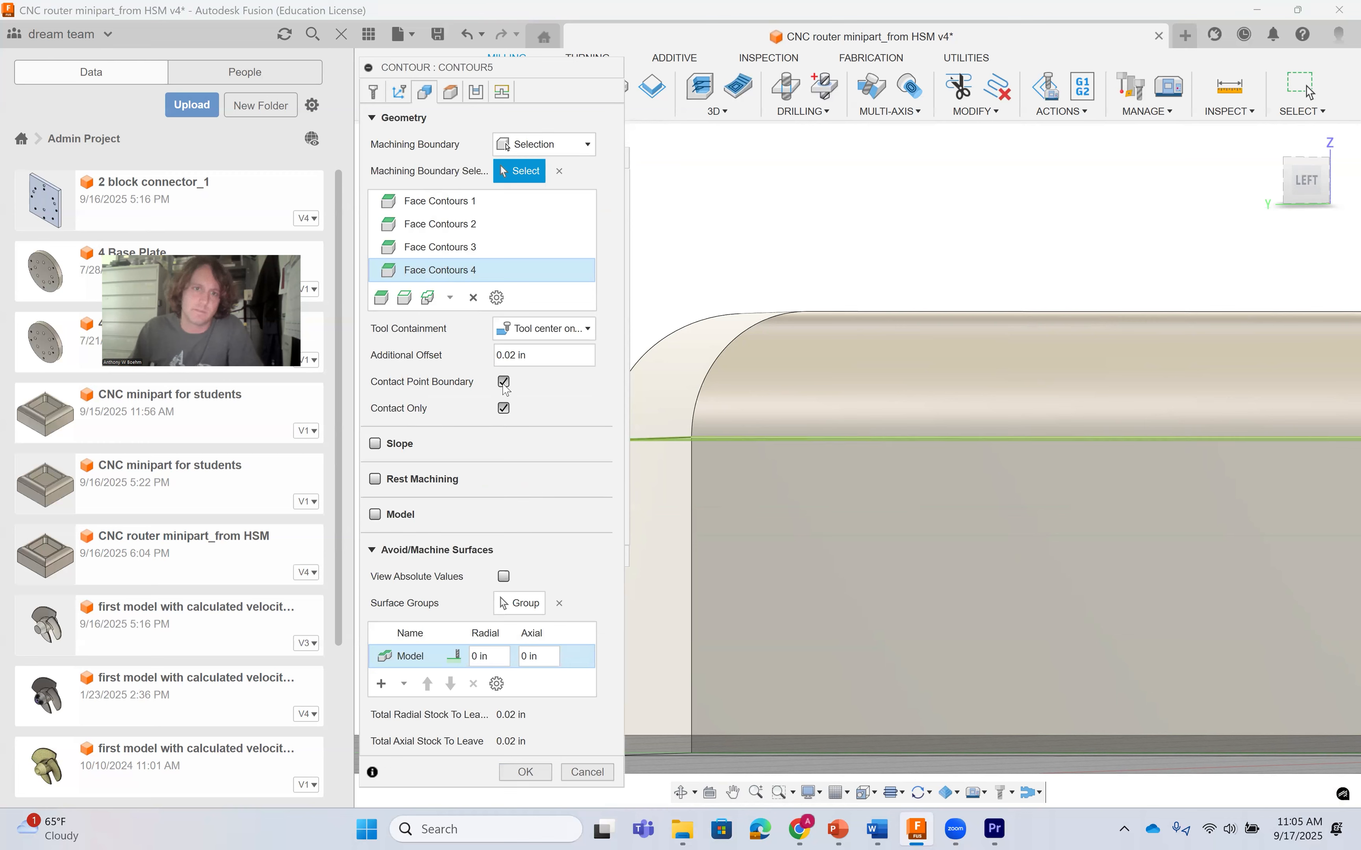
pyautogui.moveTo(505, 388)
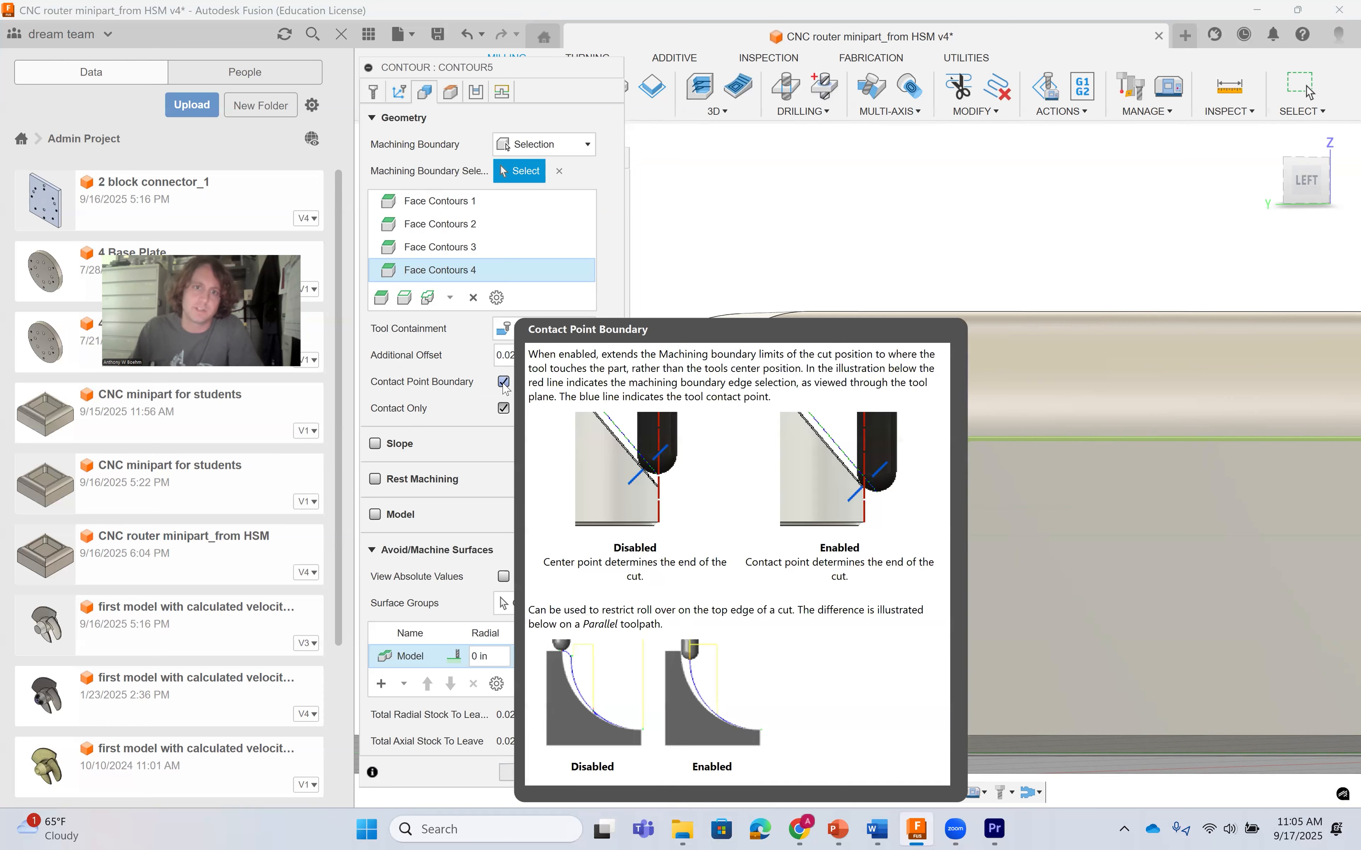
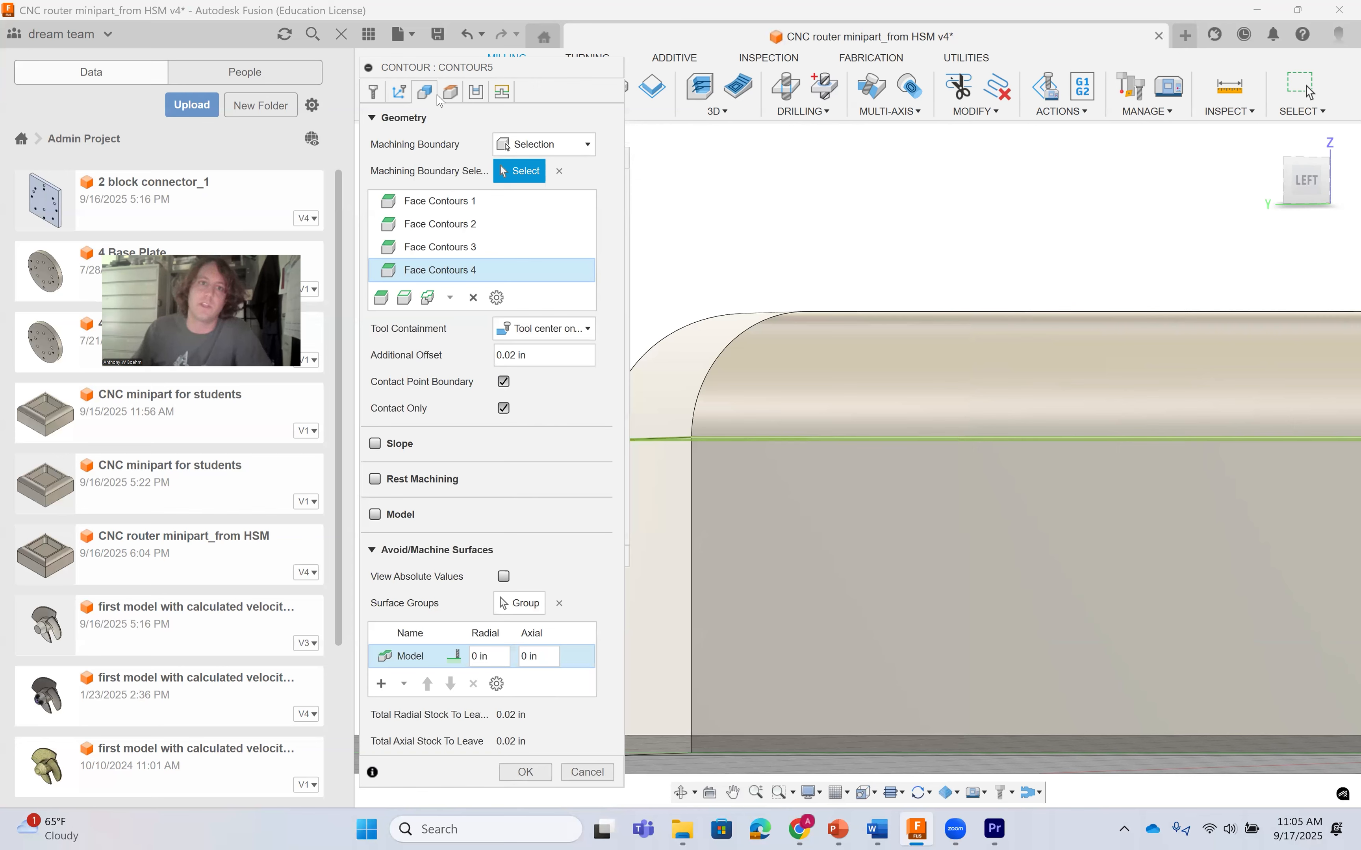
pyautogui.click(451, 100)
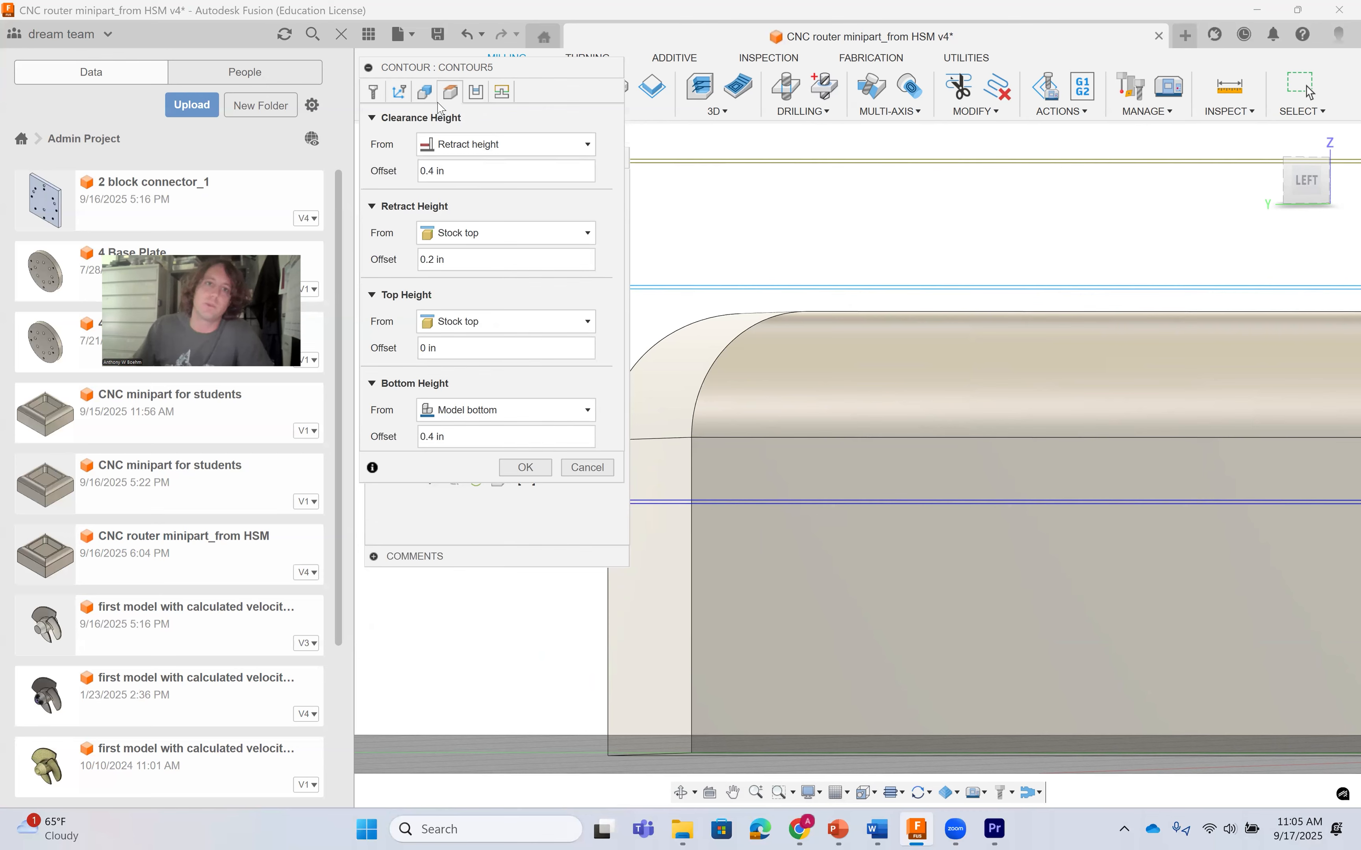
pyautogui.click(425, 93)
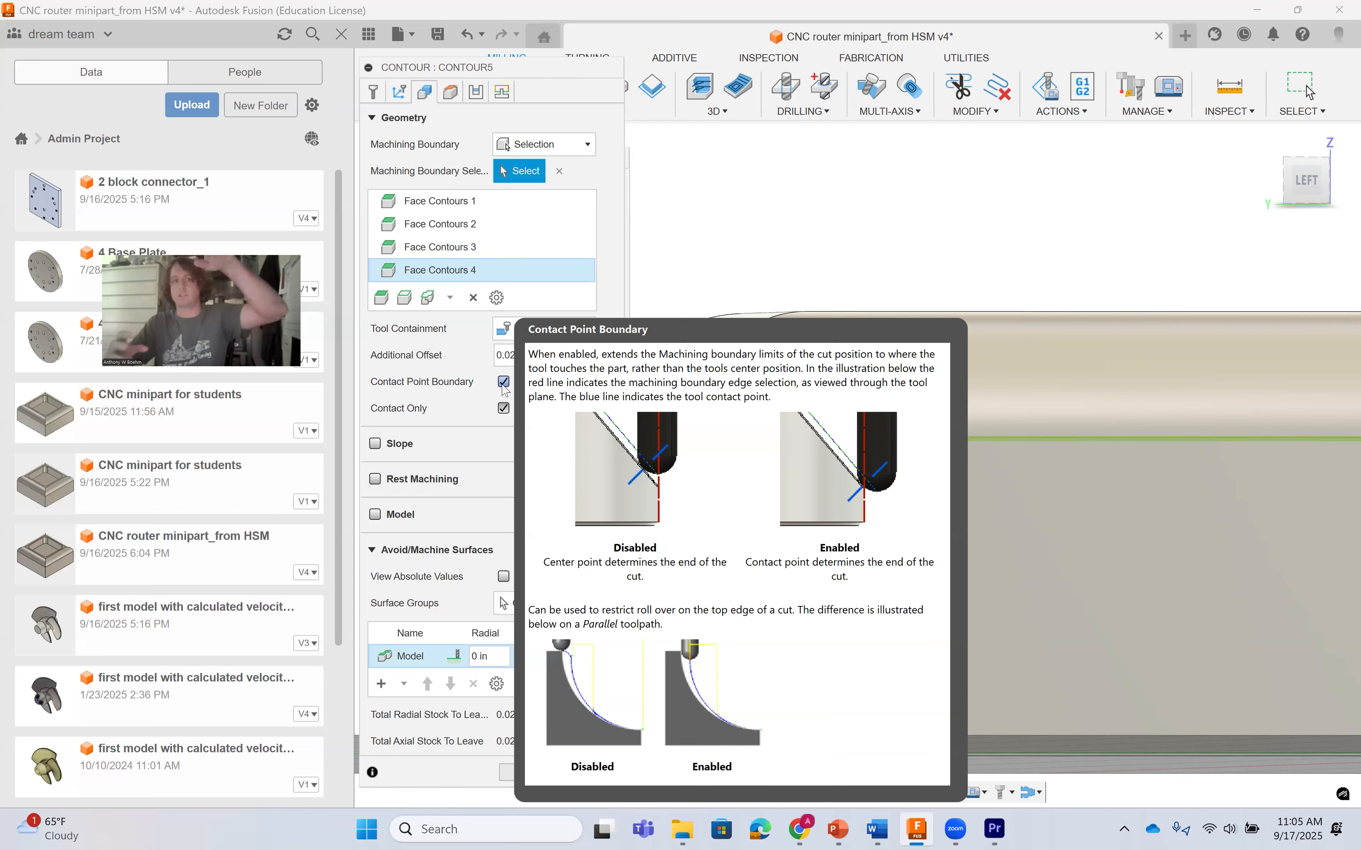
pyautogui.click(451, 92)
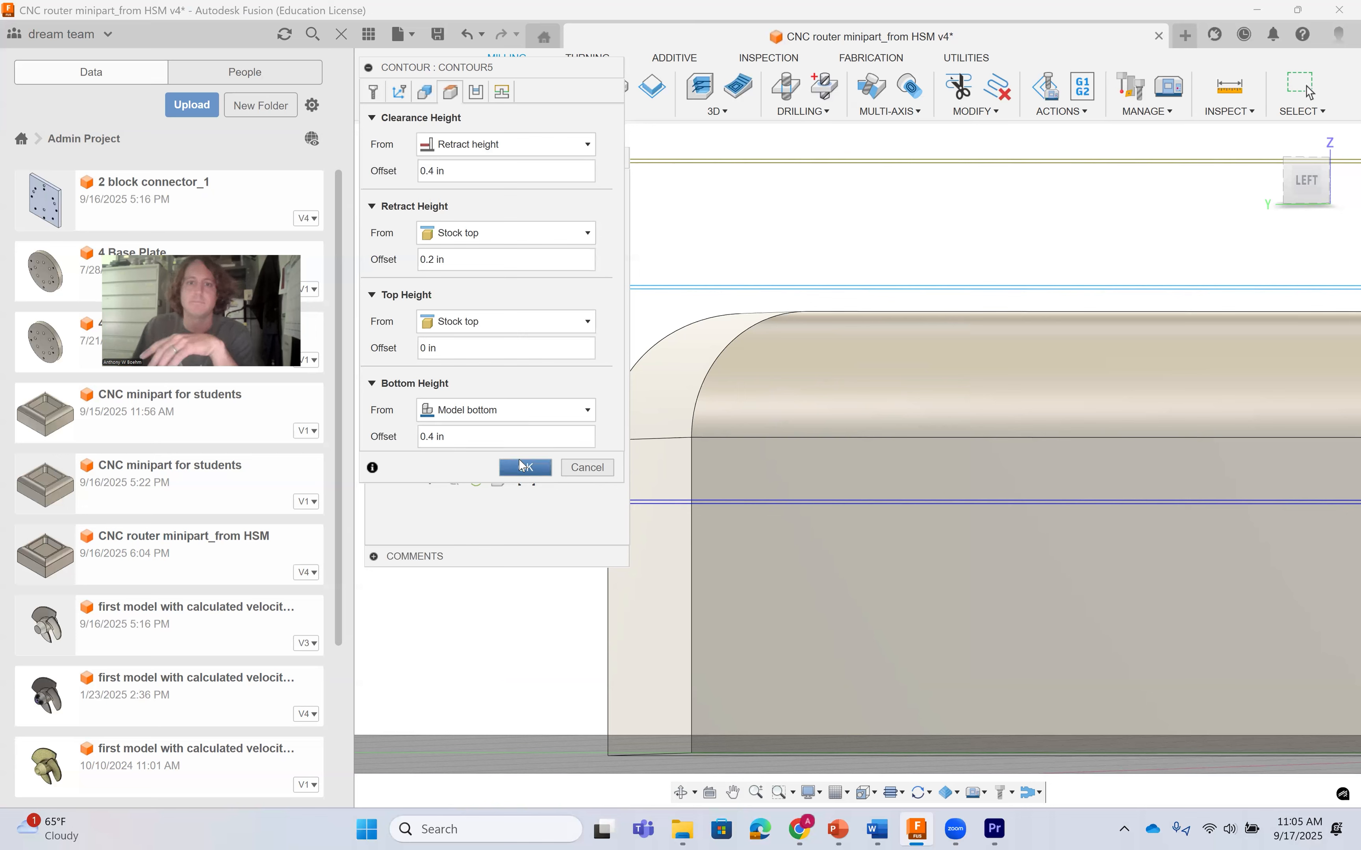
# Set the Contour operation's bottom height offset to 0.35 in and regenerate the toolpath.
pyautogui.click(433, 437)
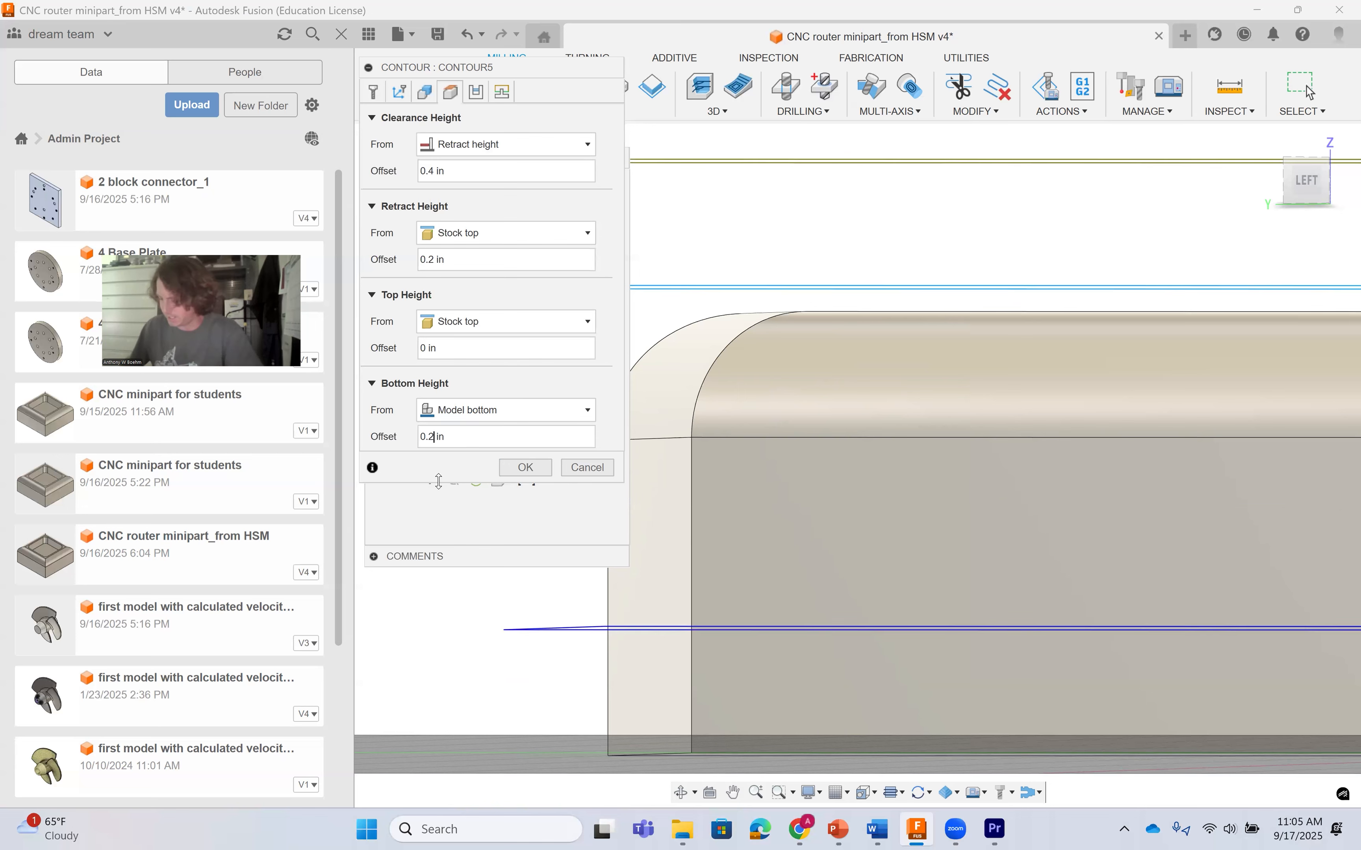
pyautogui.write('35')
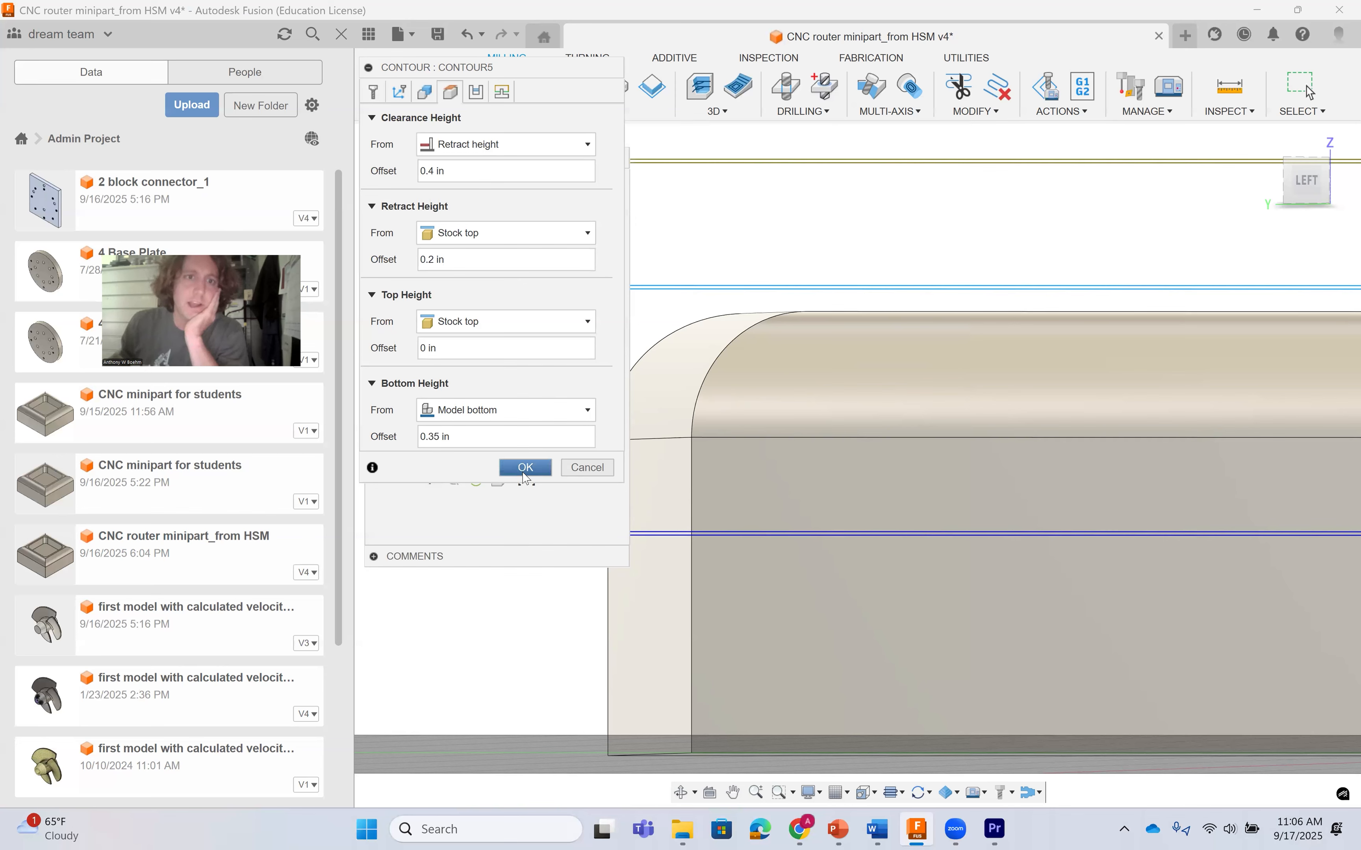
pyautogui.click(482, 100)
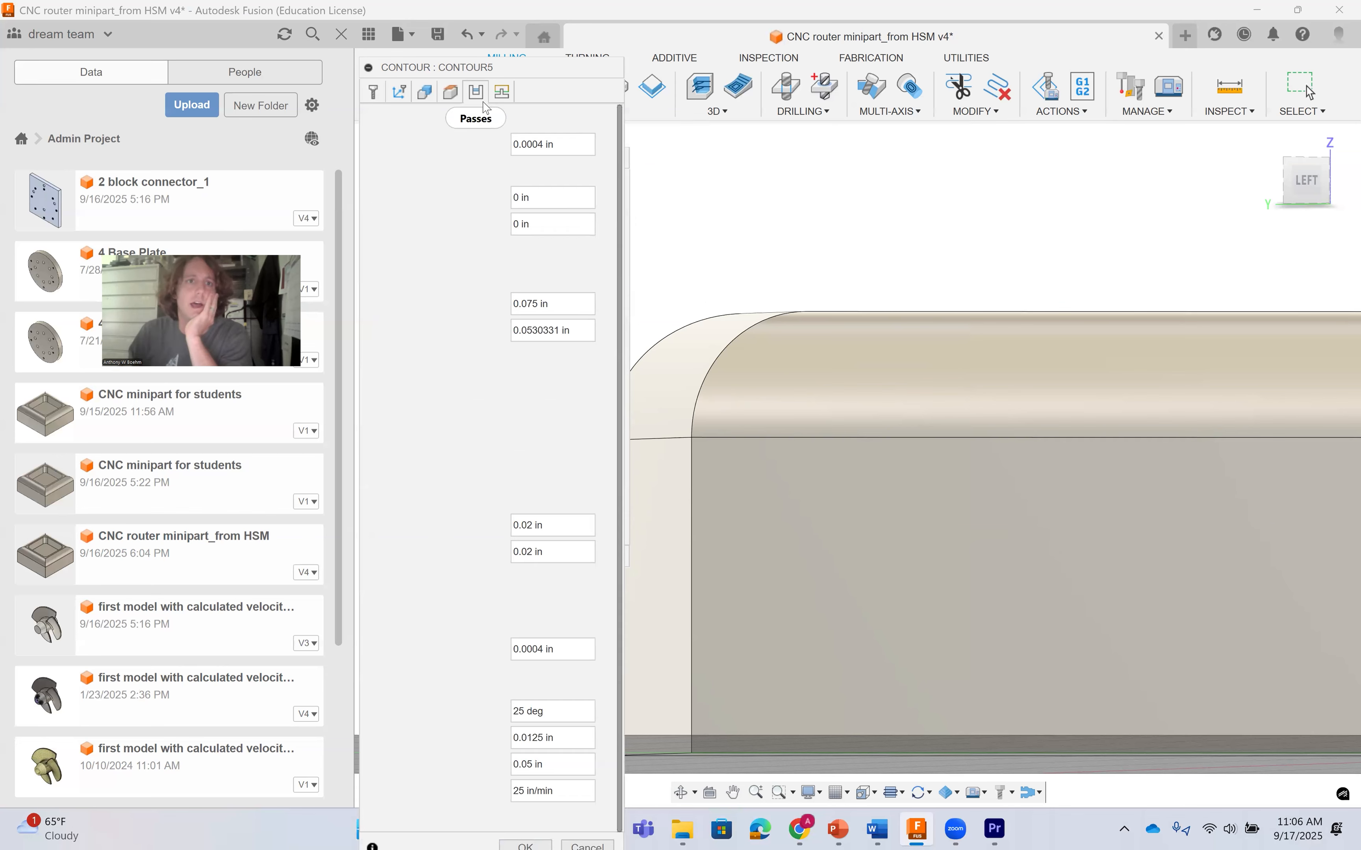
pyautogui.click(524, 833)
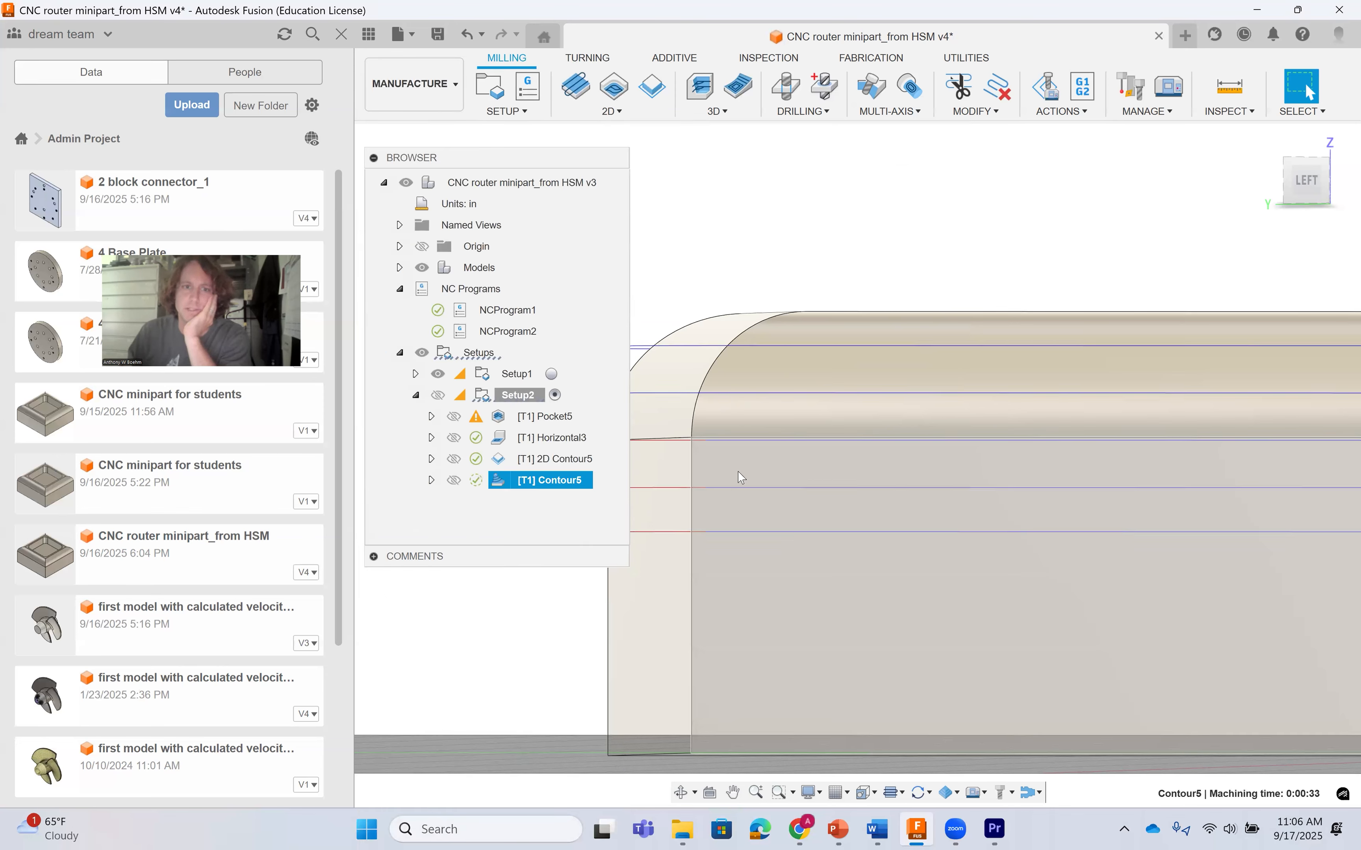
# Copy the Contour5 operation and paste the duplicate into Setup2.
pyautogui.scroll(-3, 852, 467)
pyautogui.moveTo(852, 467); pyautogui.dragTo(829, 539, button='middle')
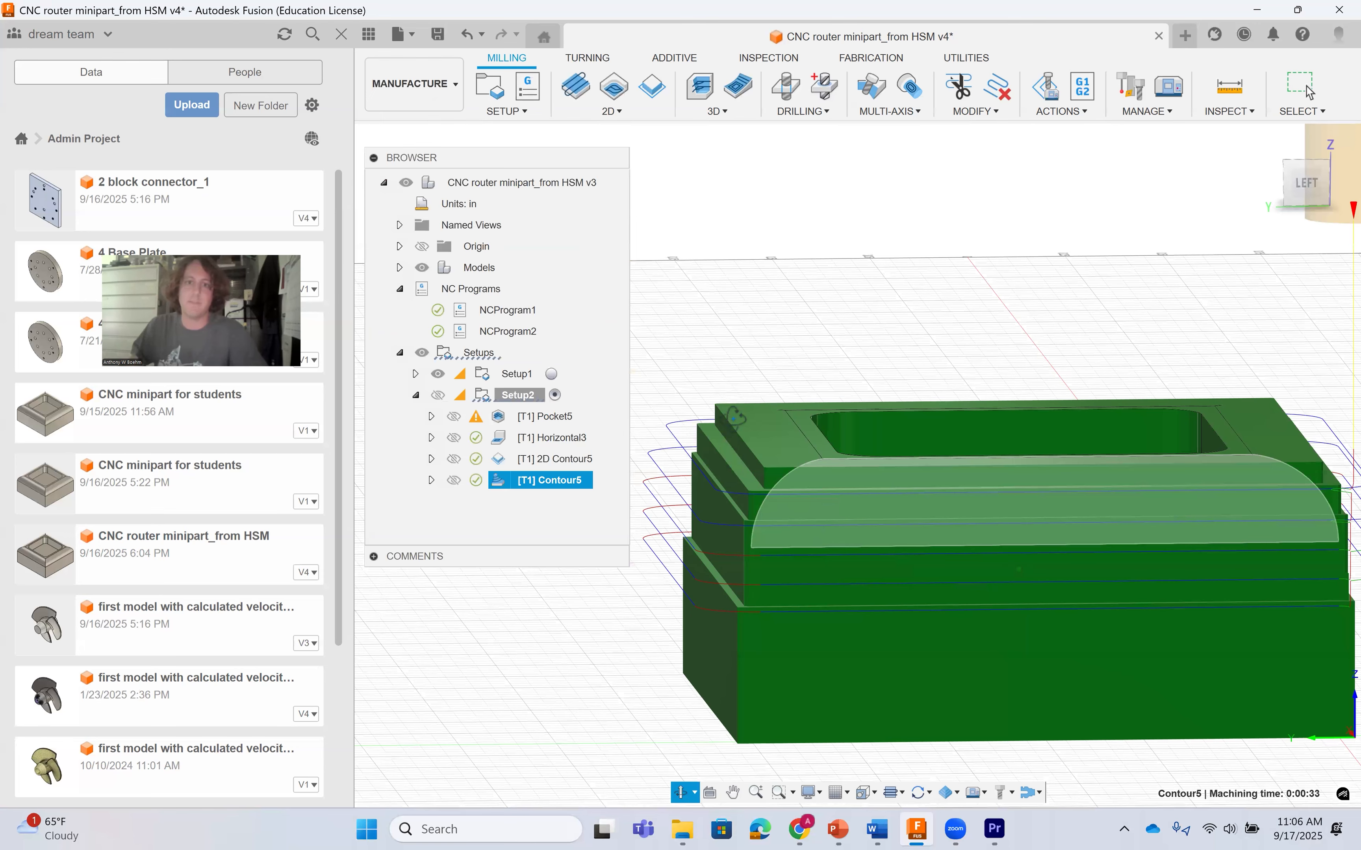
pyautogui.keyDown('shift'); pyautogui.moveTo(733, 416); pyautogui.dragTo(736, 544, button='middle'); pyautogui.keyUp('shift')
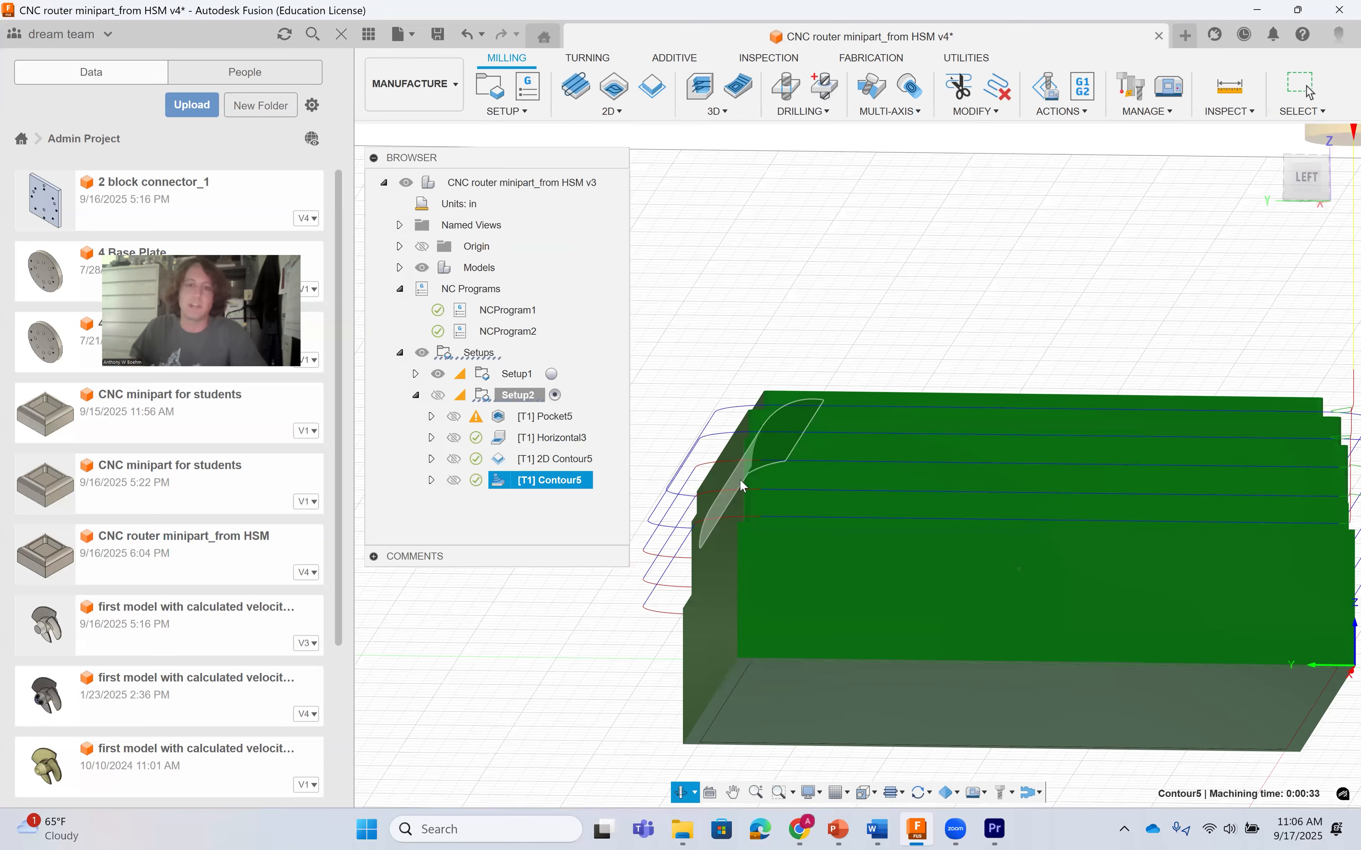
pyautogui.keyDown('shift'); pyautogui.moveTo(742, 485); pyautogui.dragTo(739, 463, button='middle'); pyautogui.keyUp('shift')
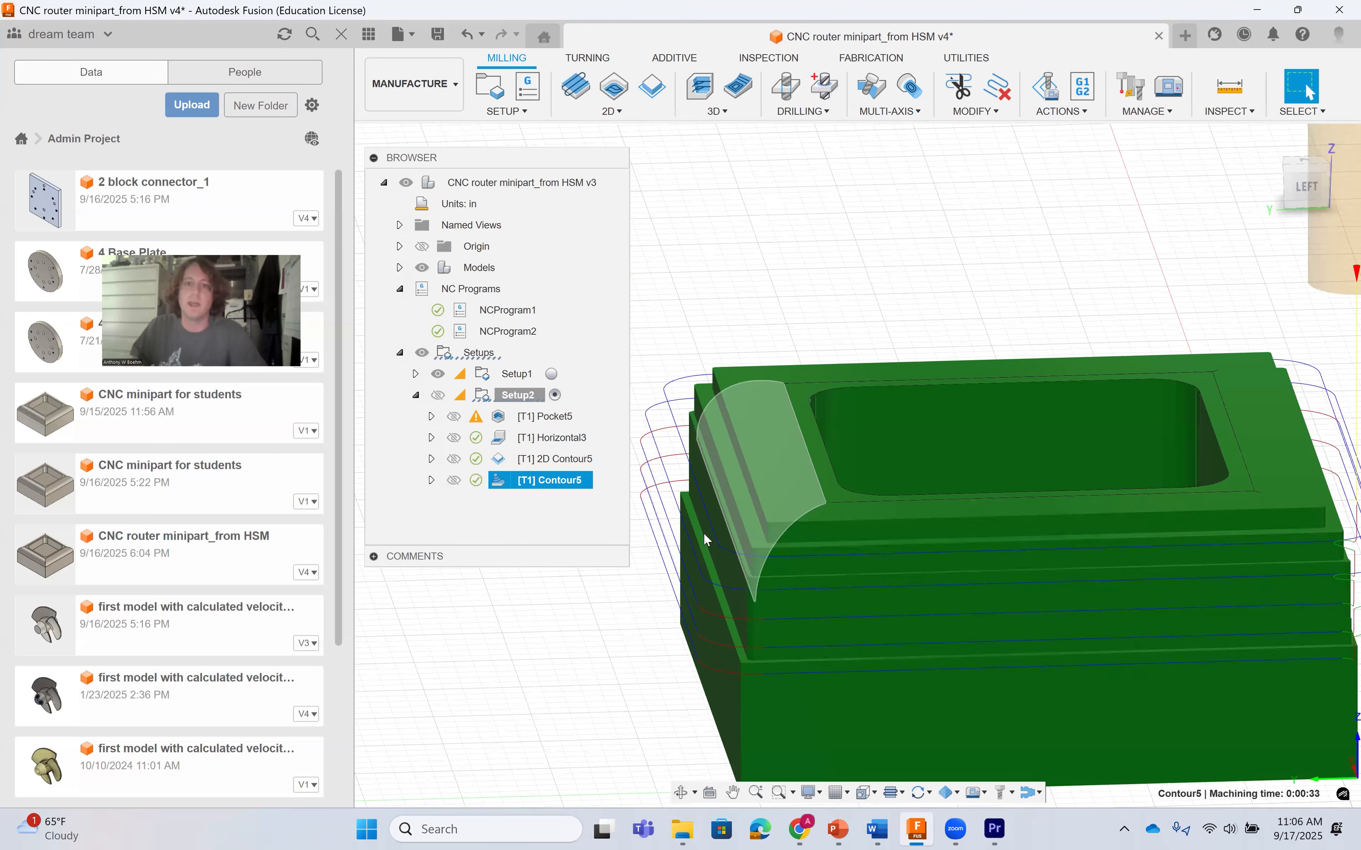
pyautogui.doubleClick(530, 487)
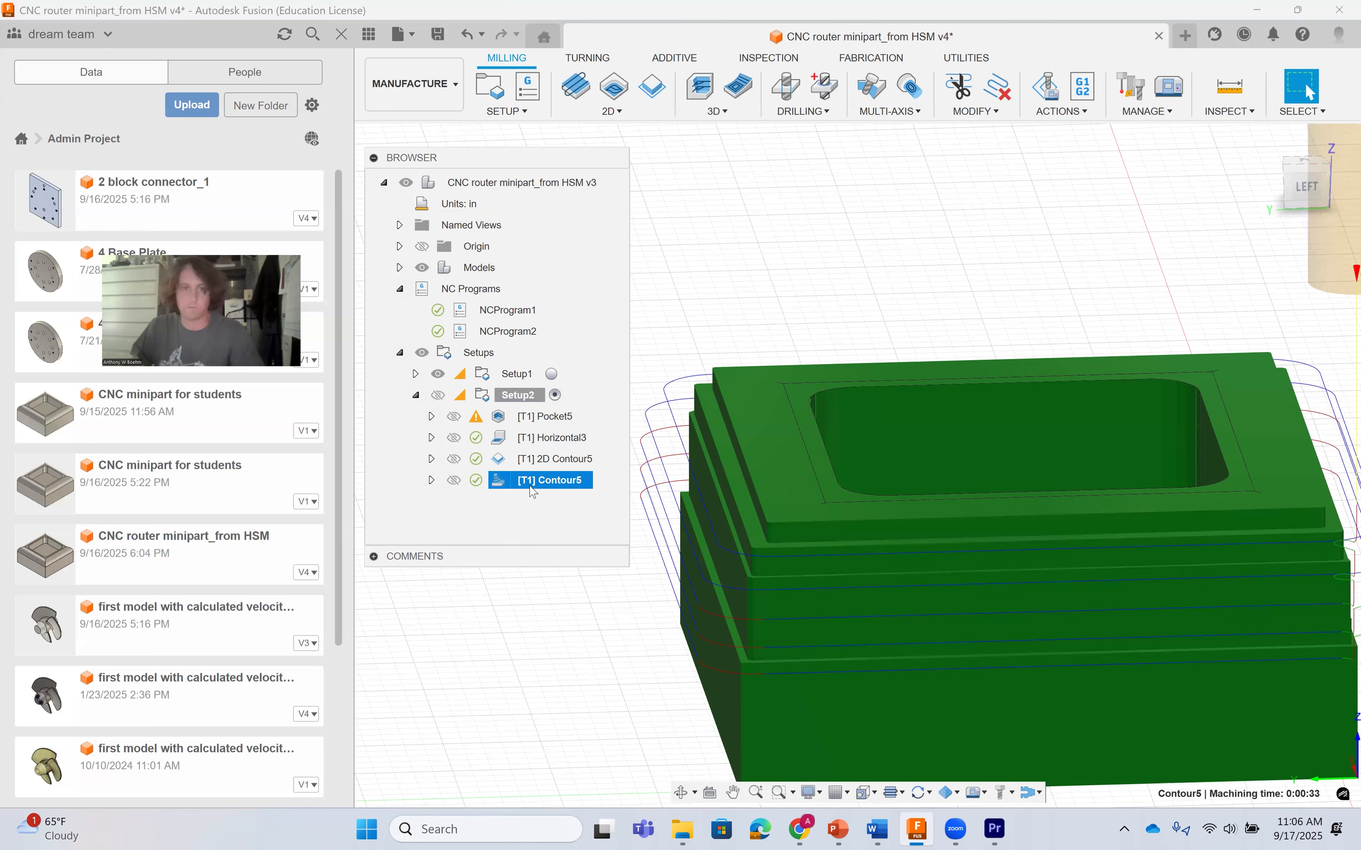
pyautogui.rightClick(543, 482)
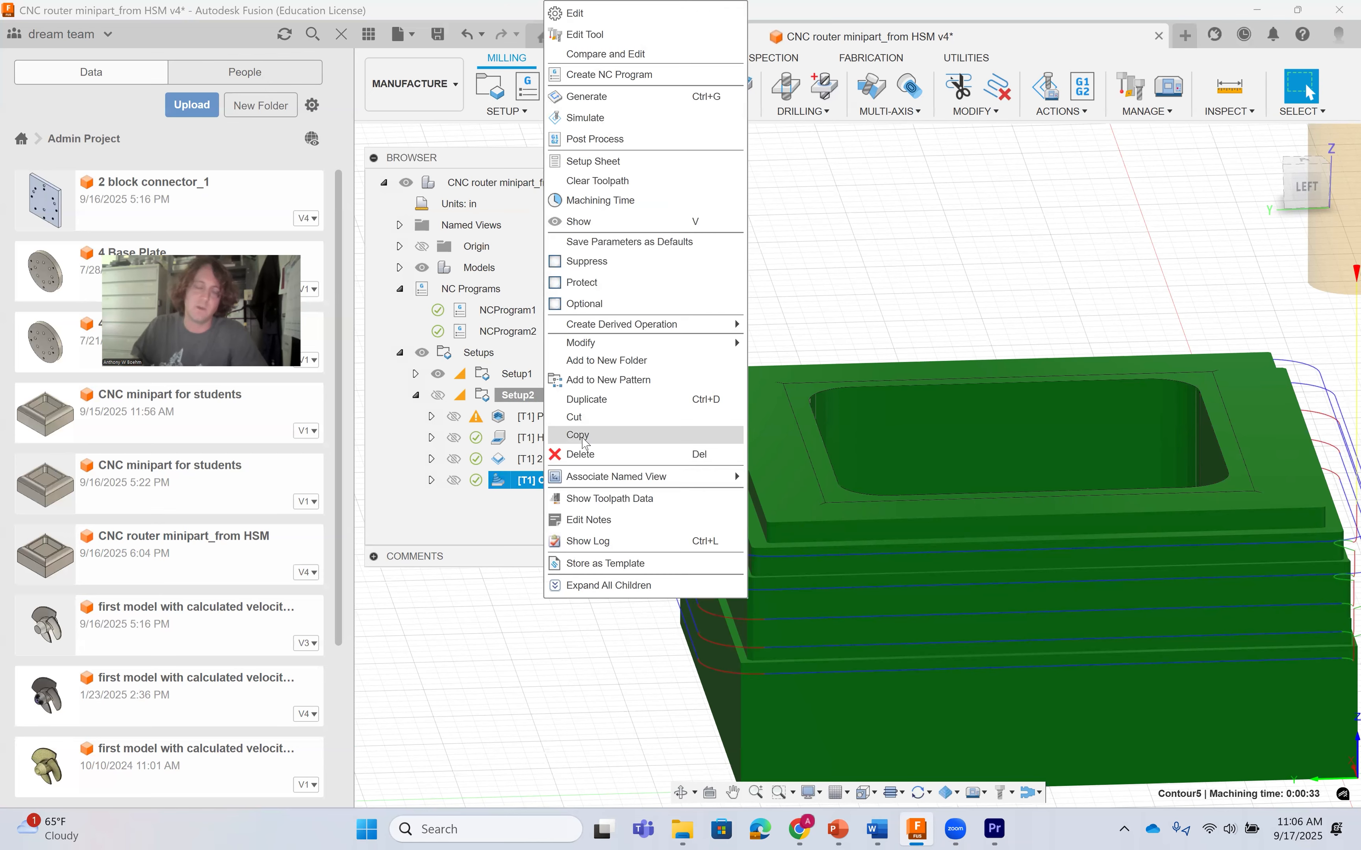
pyautogui.click(579, 435)
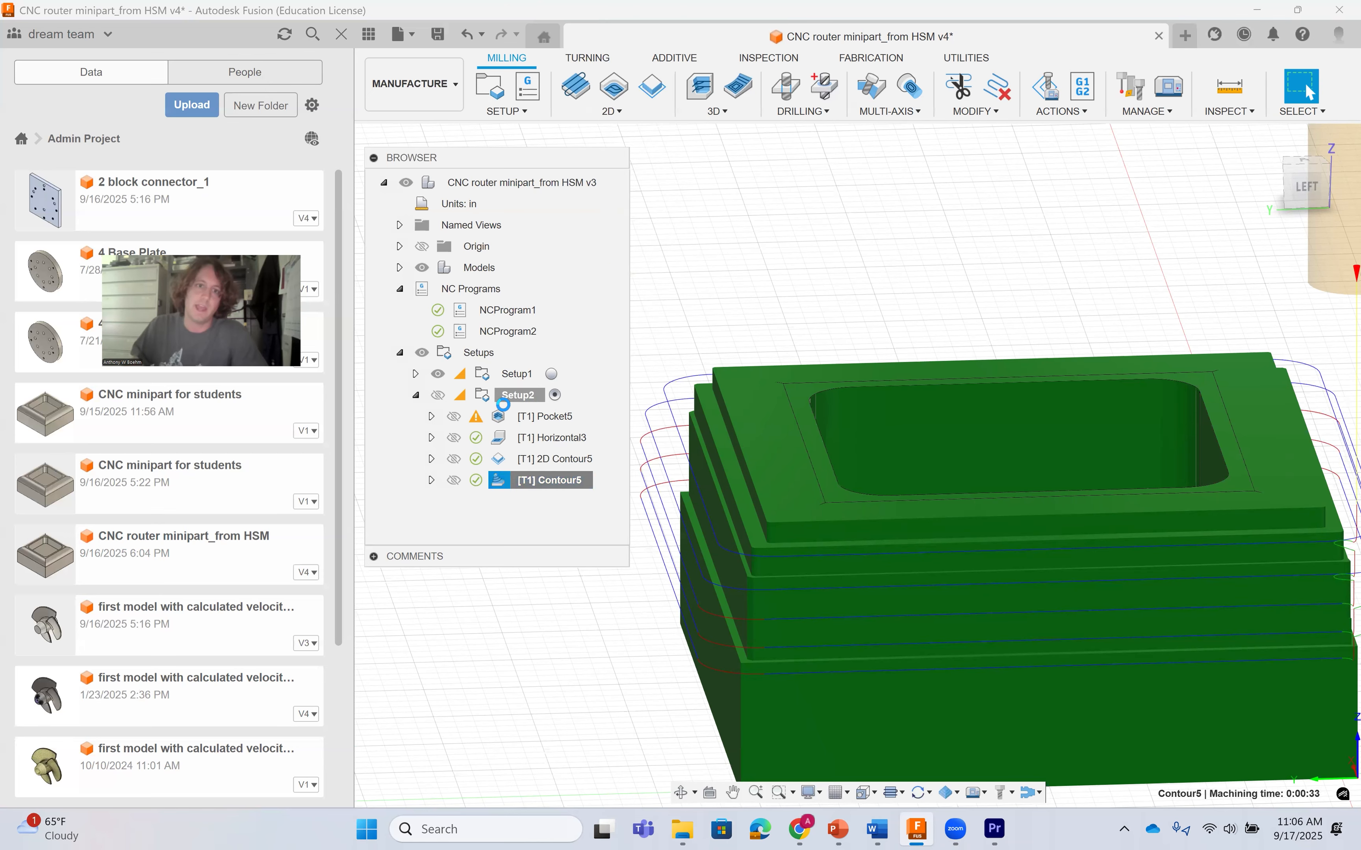
pyautogui.rightClick(507, 398)
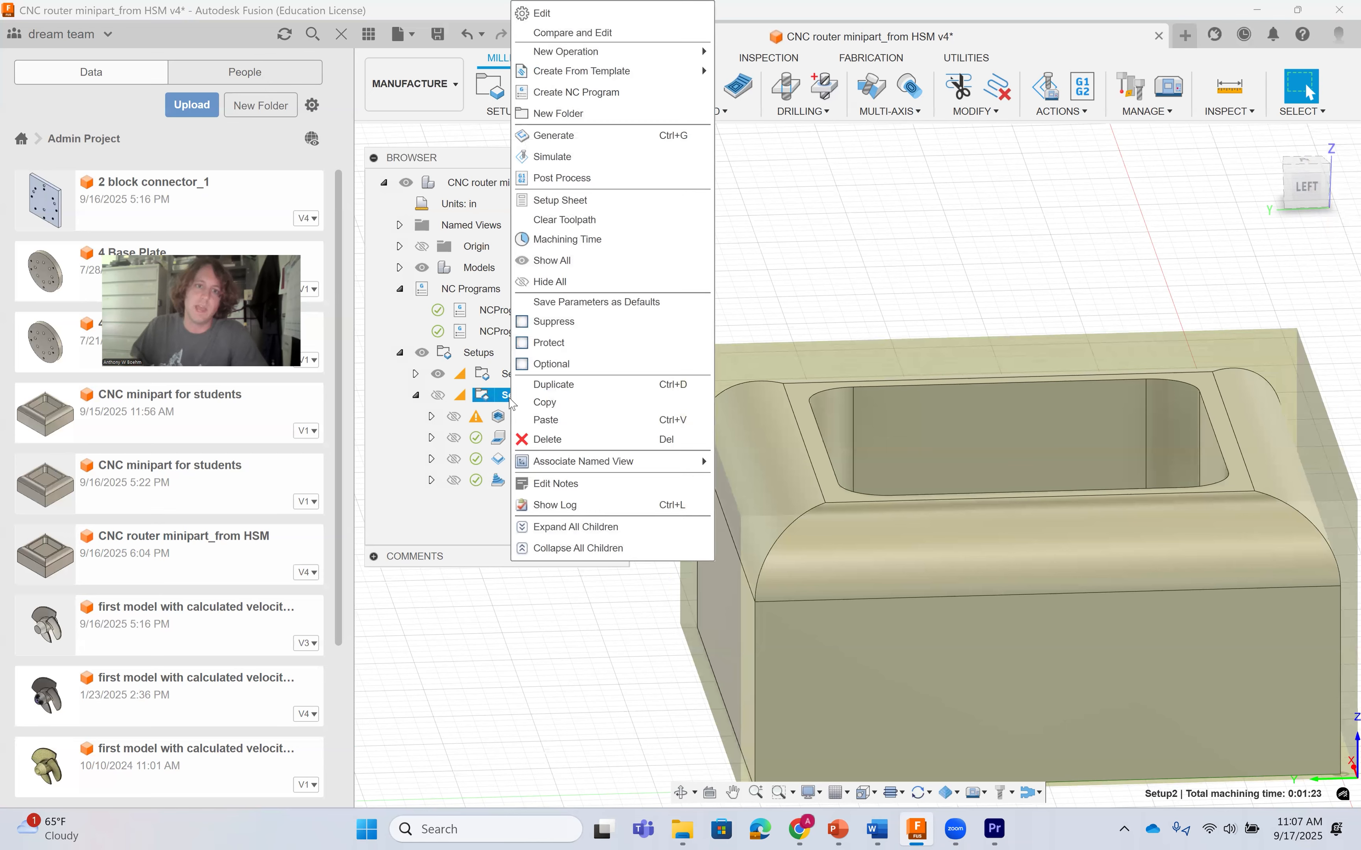
pyautogui.click(547, 420)
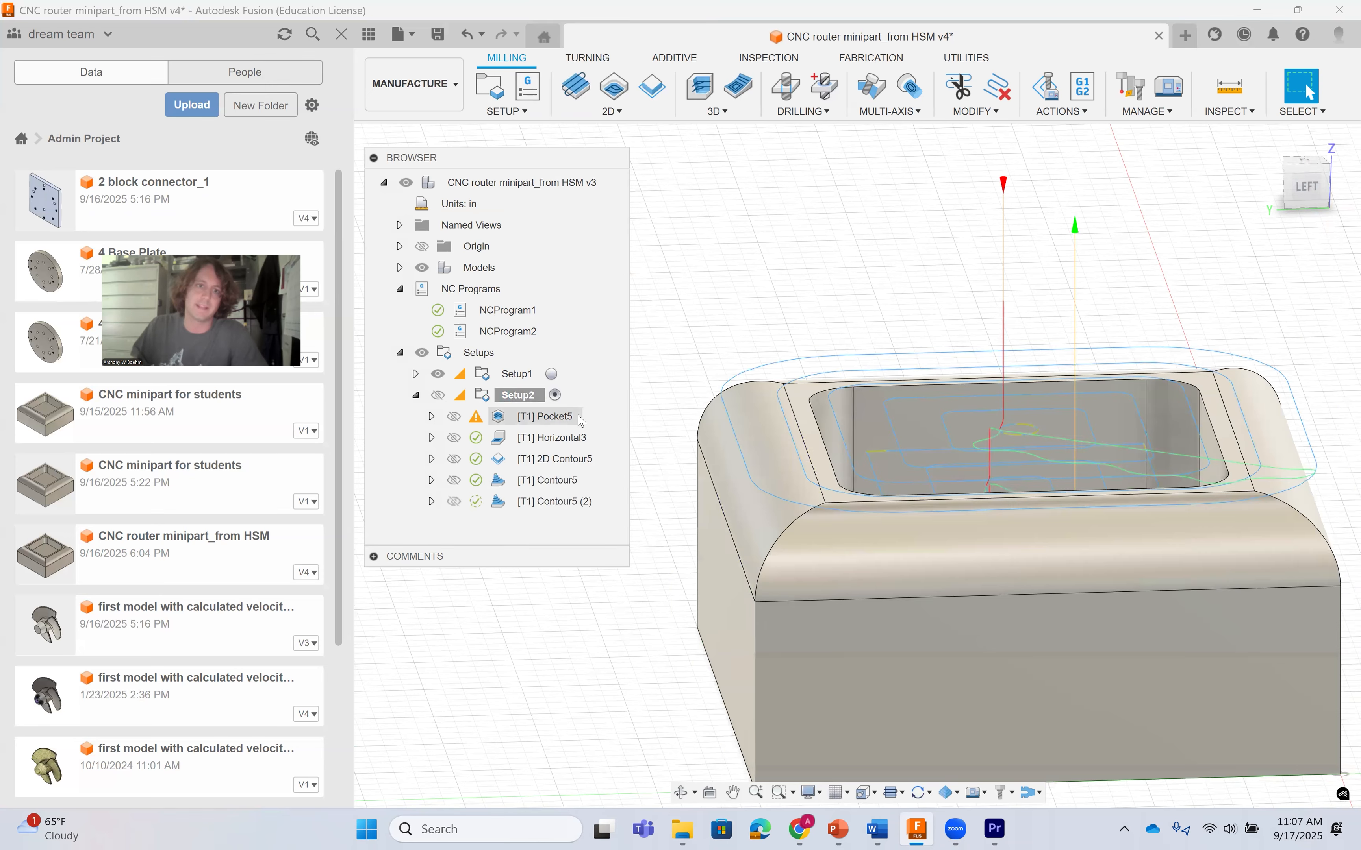
# Open the copied Contour operation for editing and set its tool to the #2 1/4" Ball Endmill.
pyautogui.click(579, 501)
pyautogui.click(574, 481)
pyautogui.rightClick(571, 501)
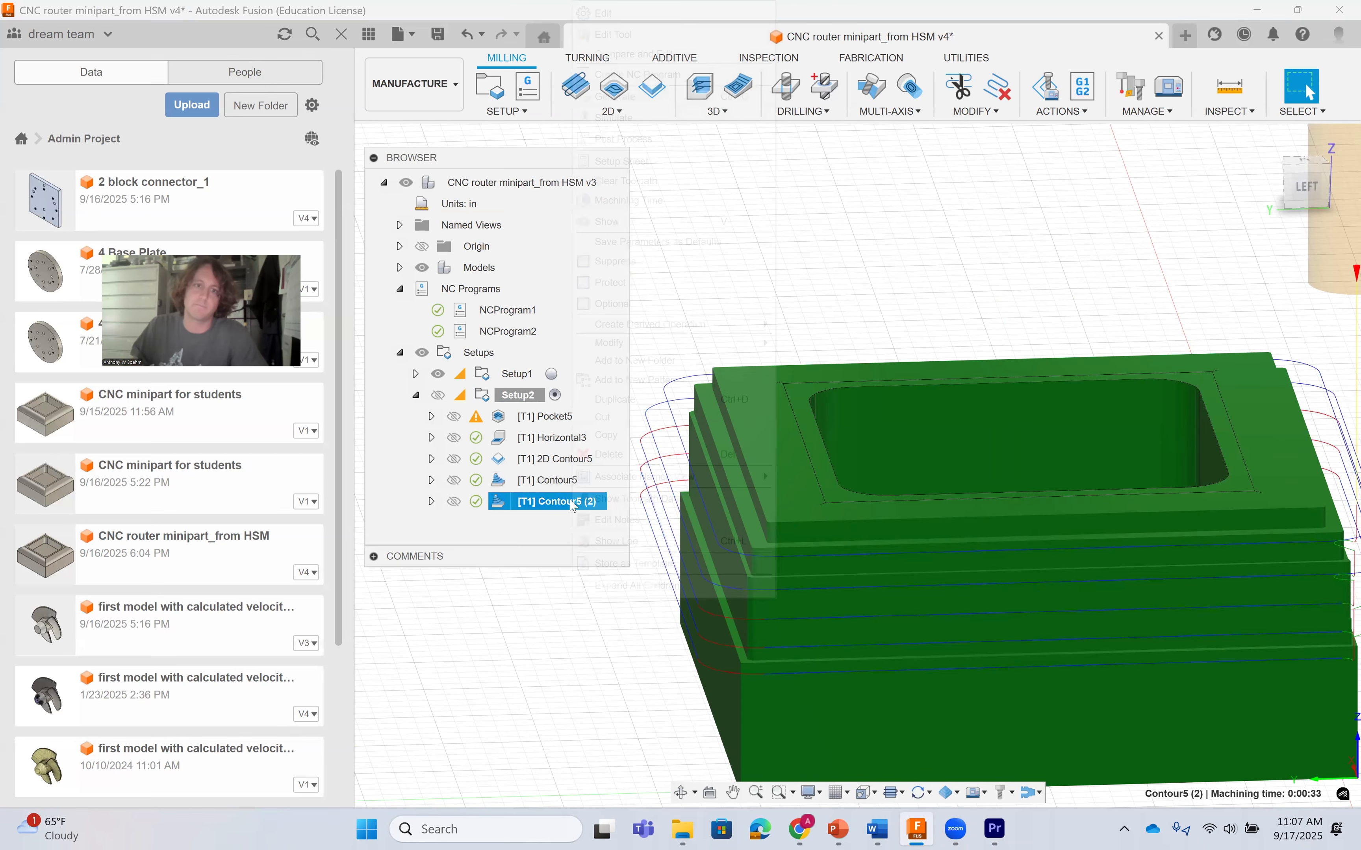
pyautogui.click(728, 16)
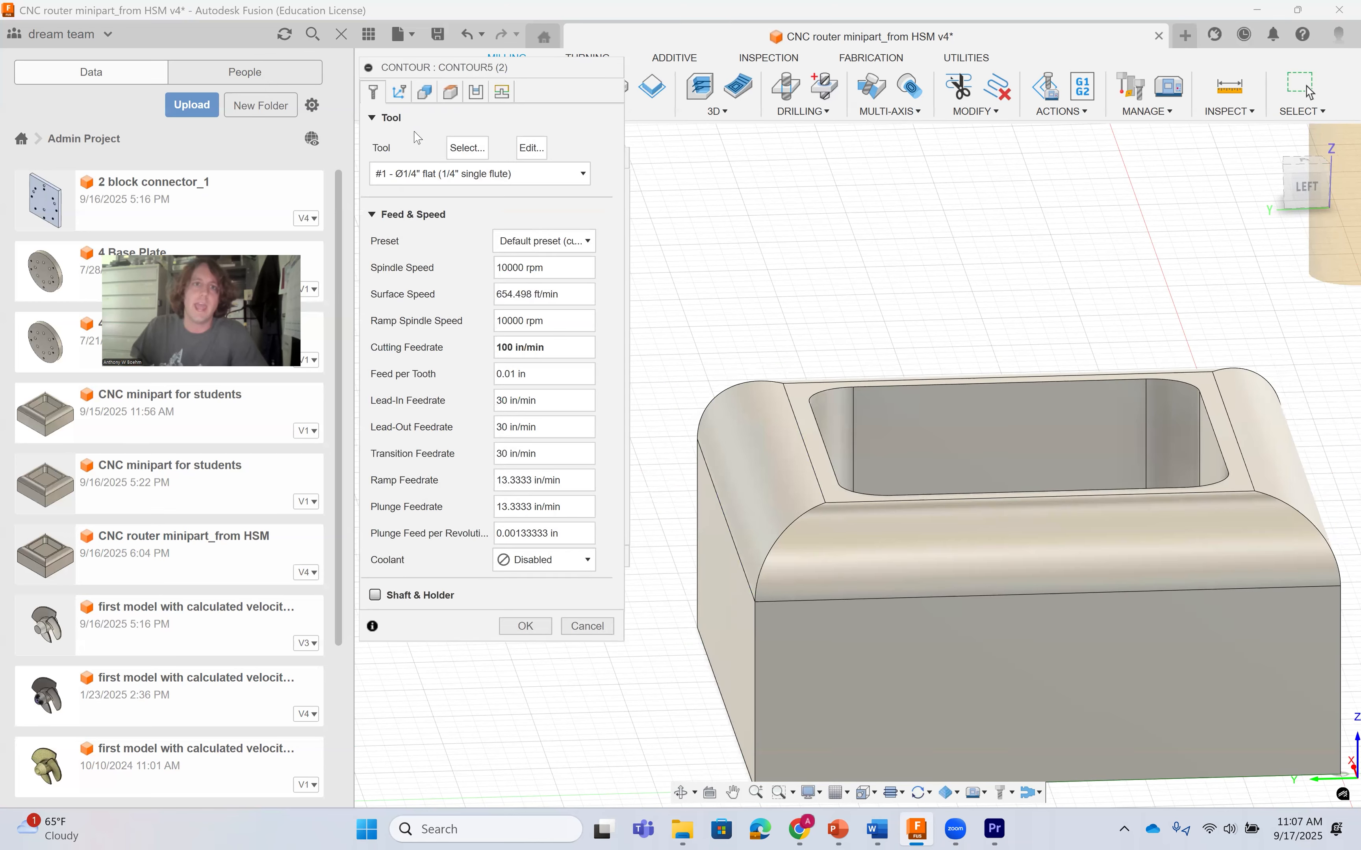
pyautogui.click(444, 176)
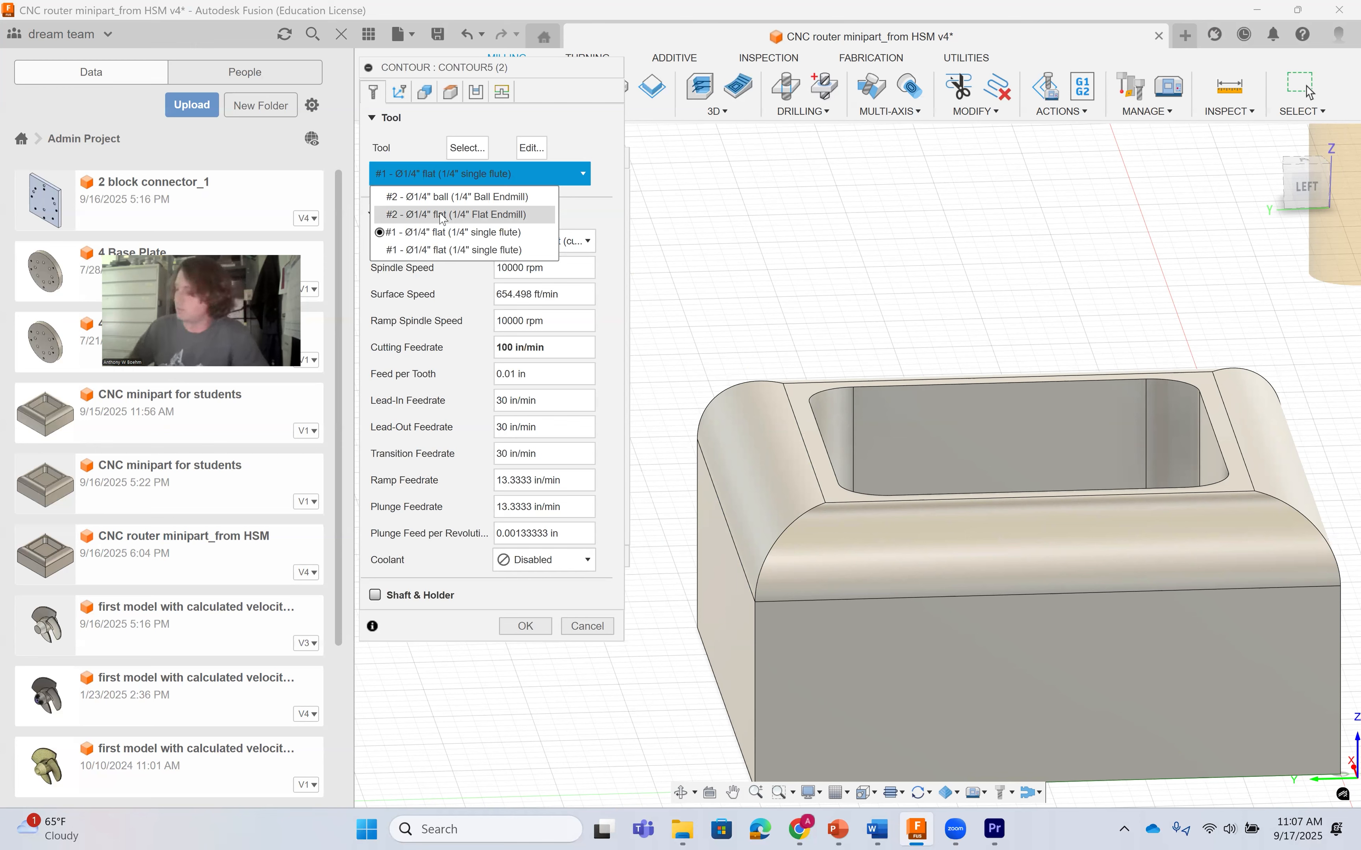
pyautogui.click(442, 215)
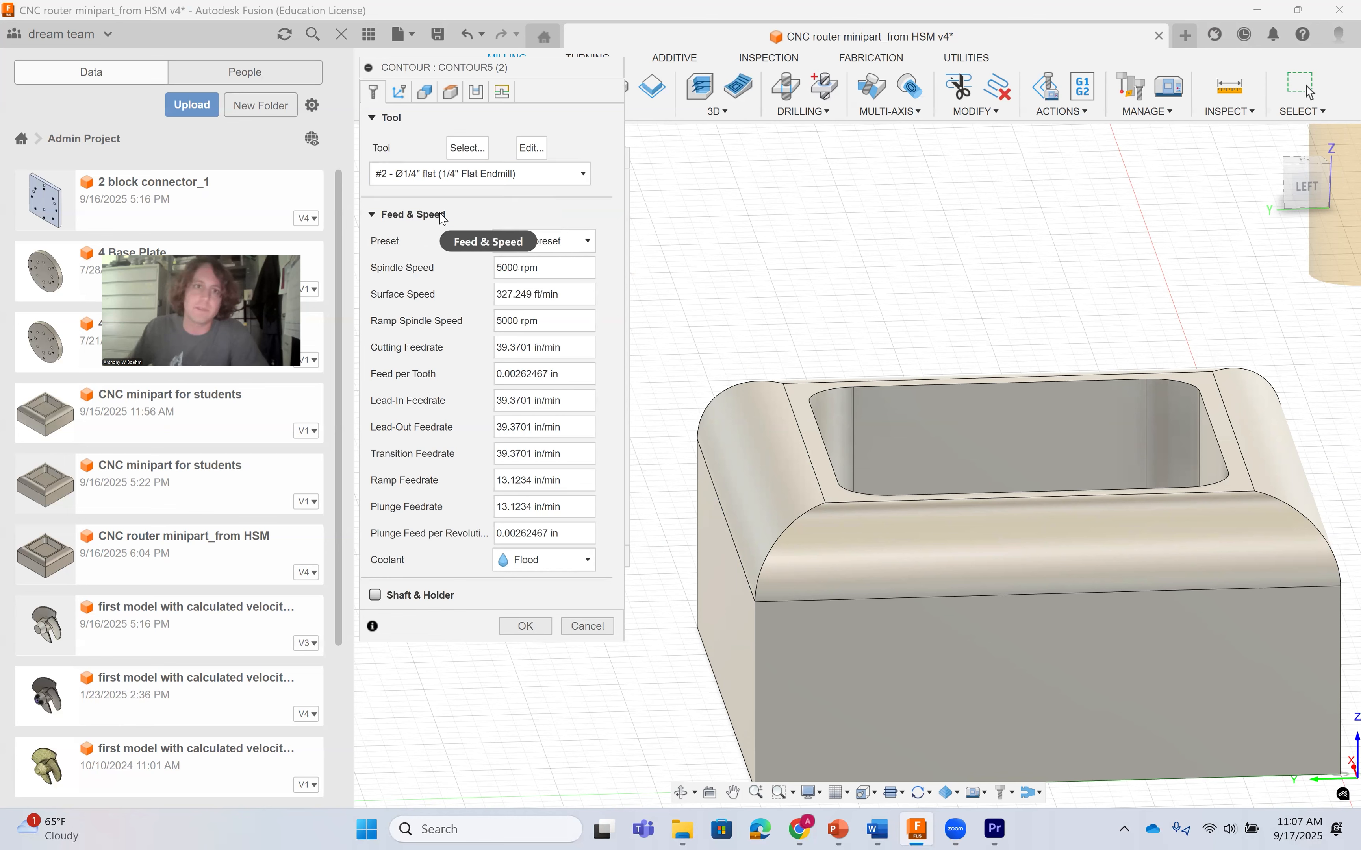
pyautogui.click(502, 267)
pyautogui.click(475, 168)
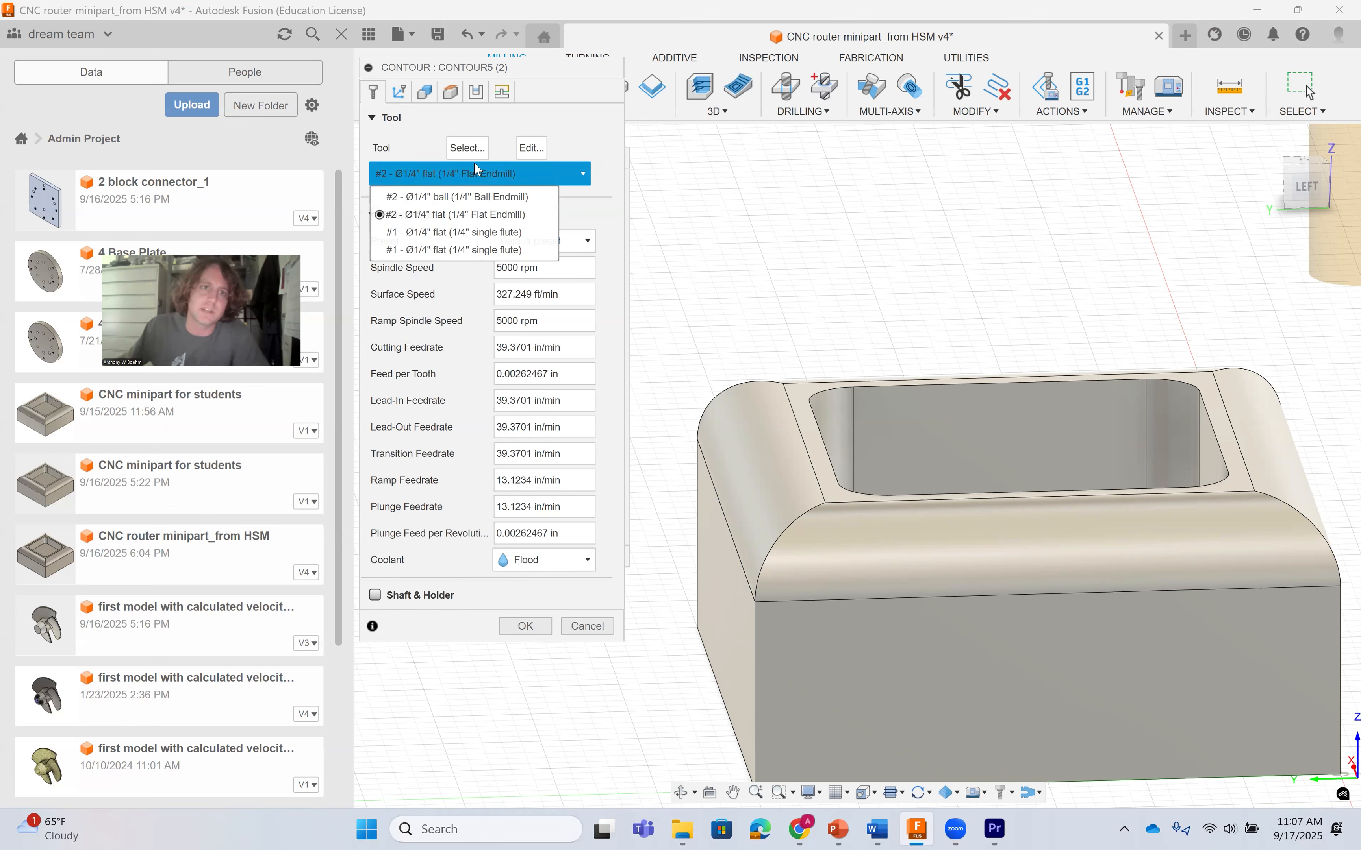
pyautogui.click(478, 198)
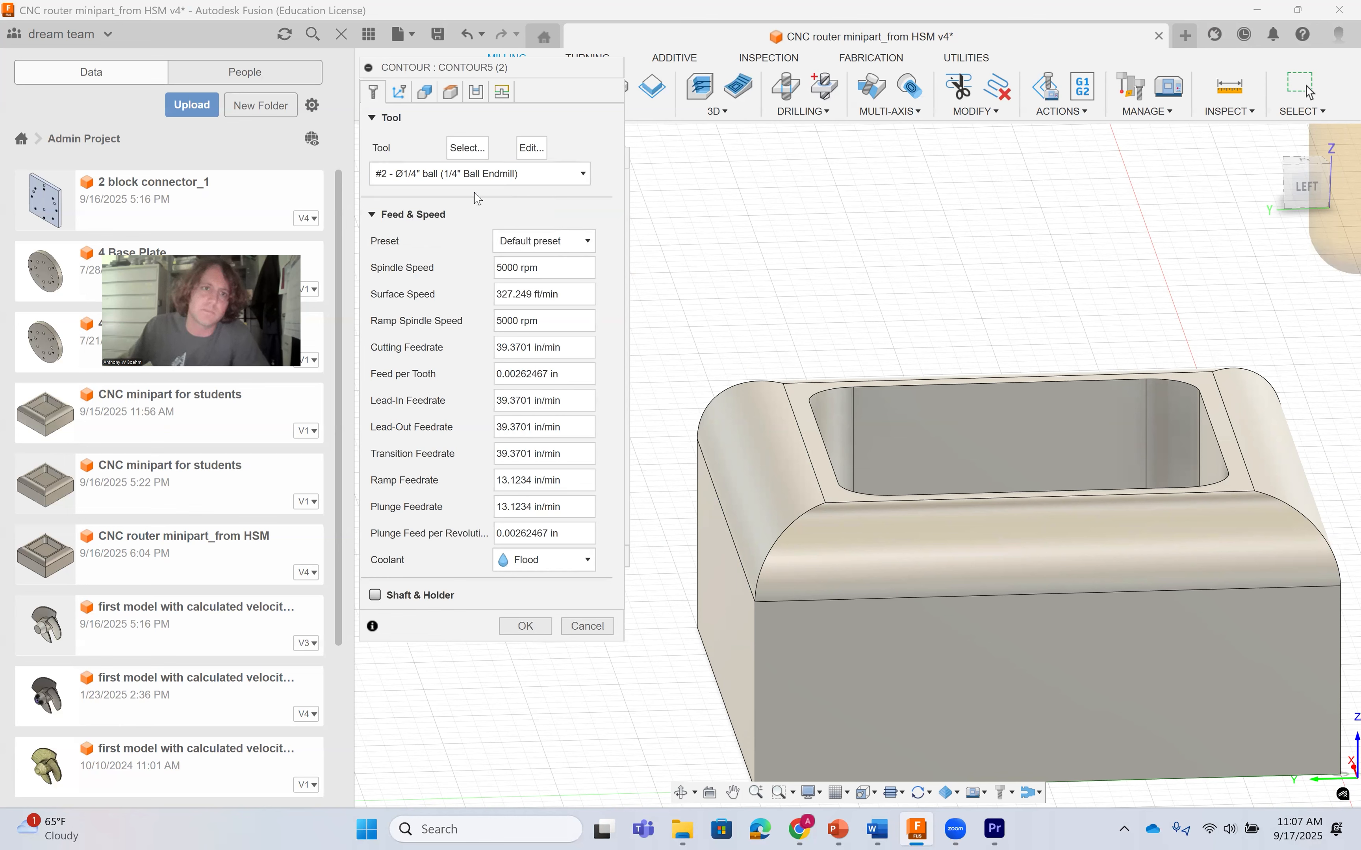
# Set the copied Contour's spindle speed to 10000 rpm and its cutting feedrate to 100.37 in/min.
pyautogui.doubleClick(504, 268)
pyautogui.tripleClick(503, 267)
pyautogui.doubleClick(501, 267)
pyautogui.tripleClick(502, 268)
pyautogui.click(502, 270)
pyautogui.tripleClick(496, 264)
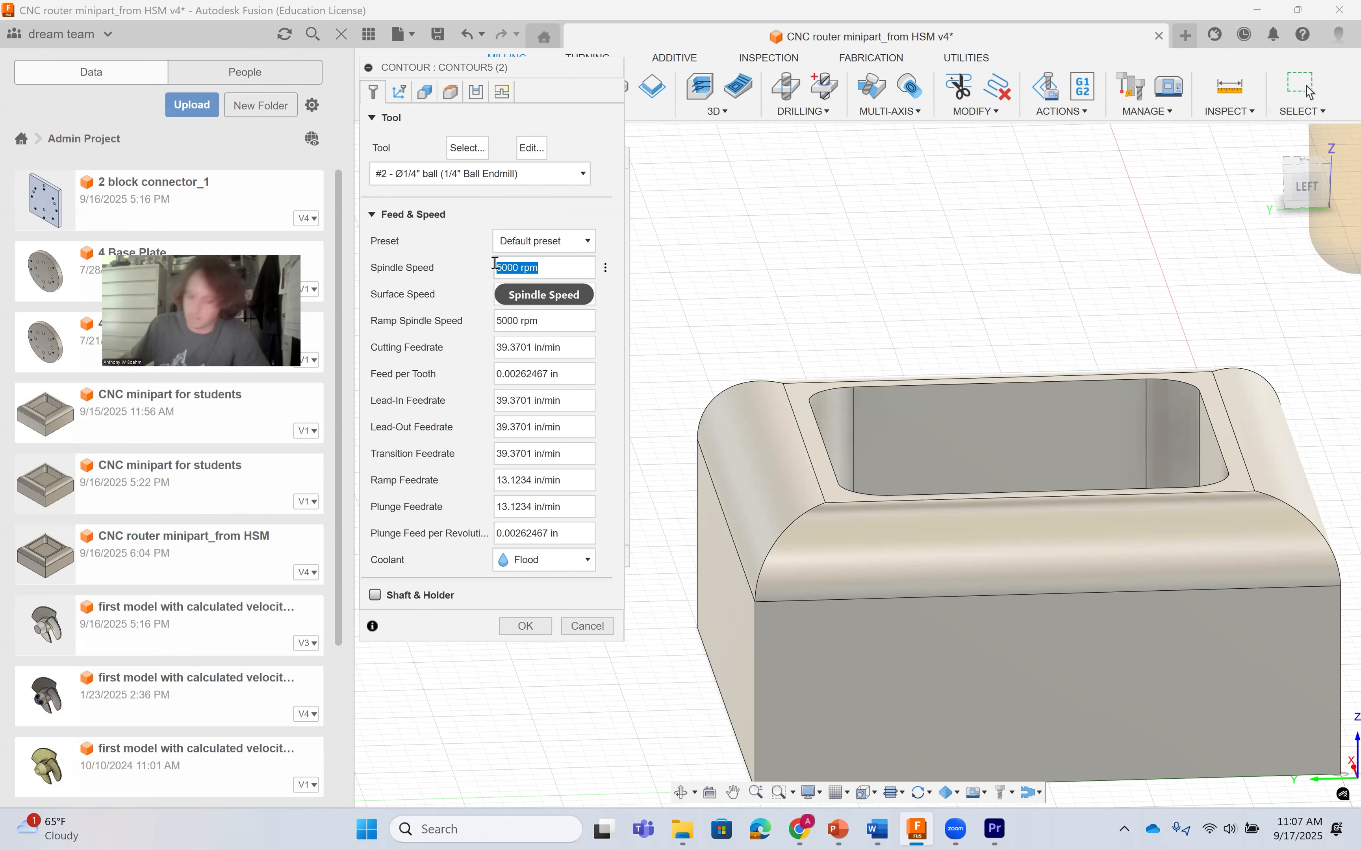
pyautogui.write('10000')
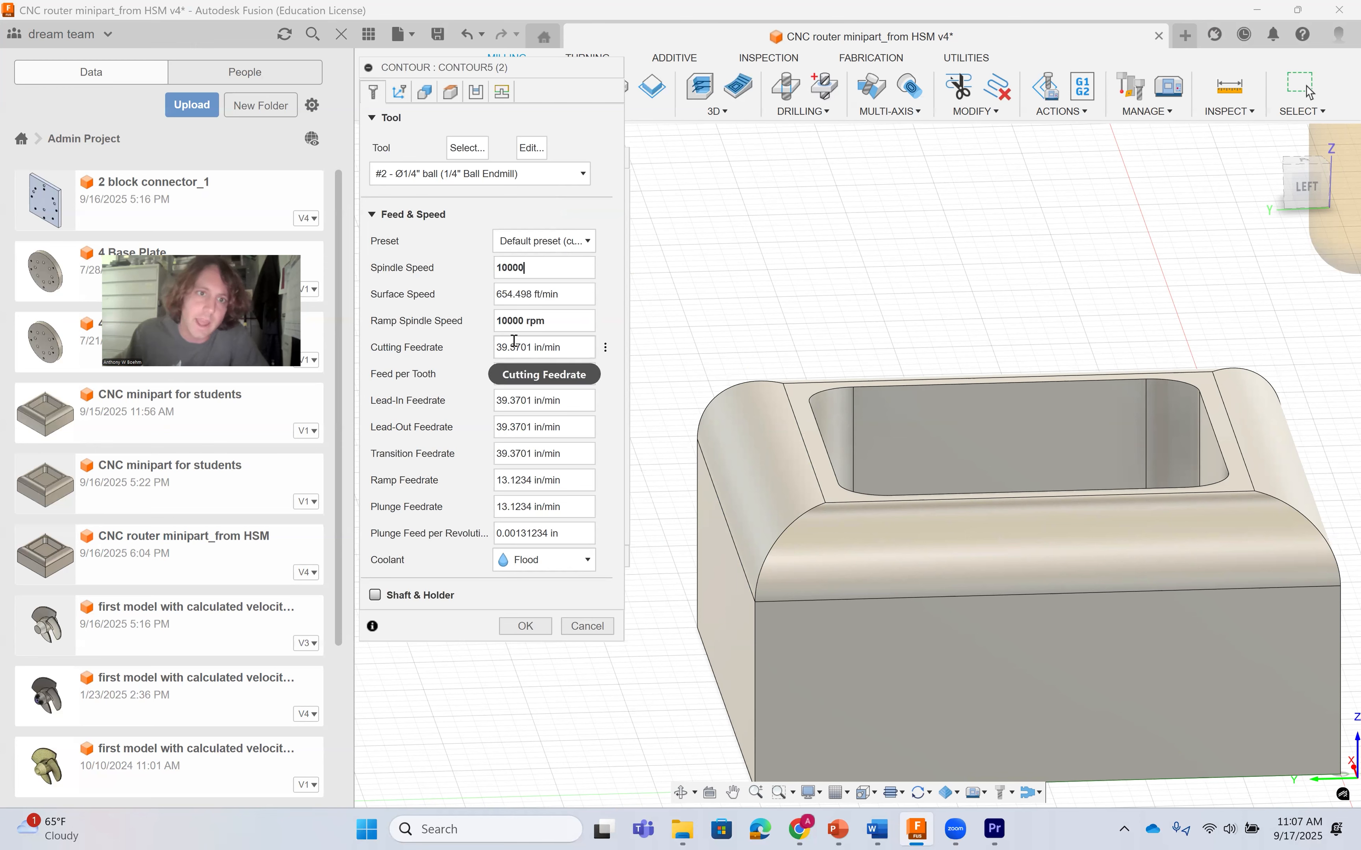
pyautogui.doubleClick(501, 348)
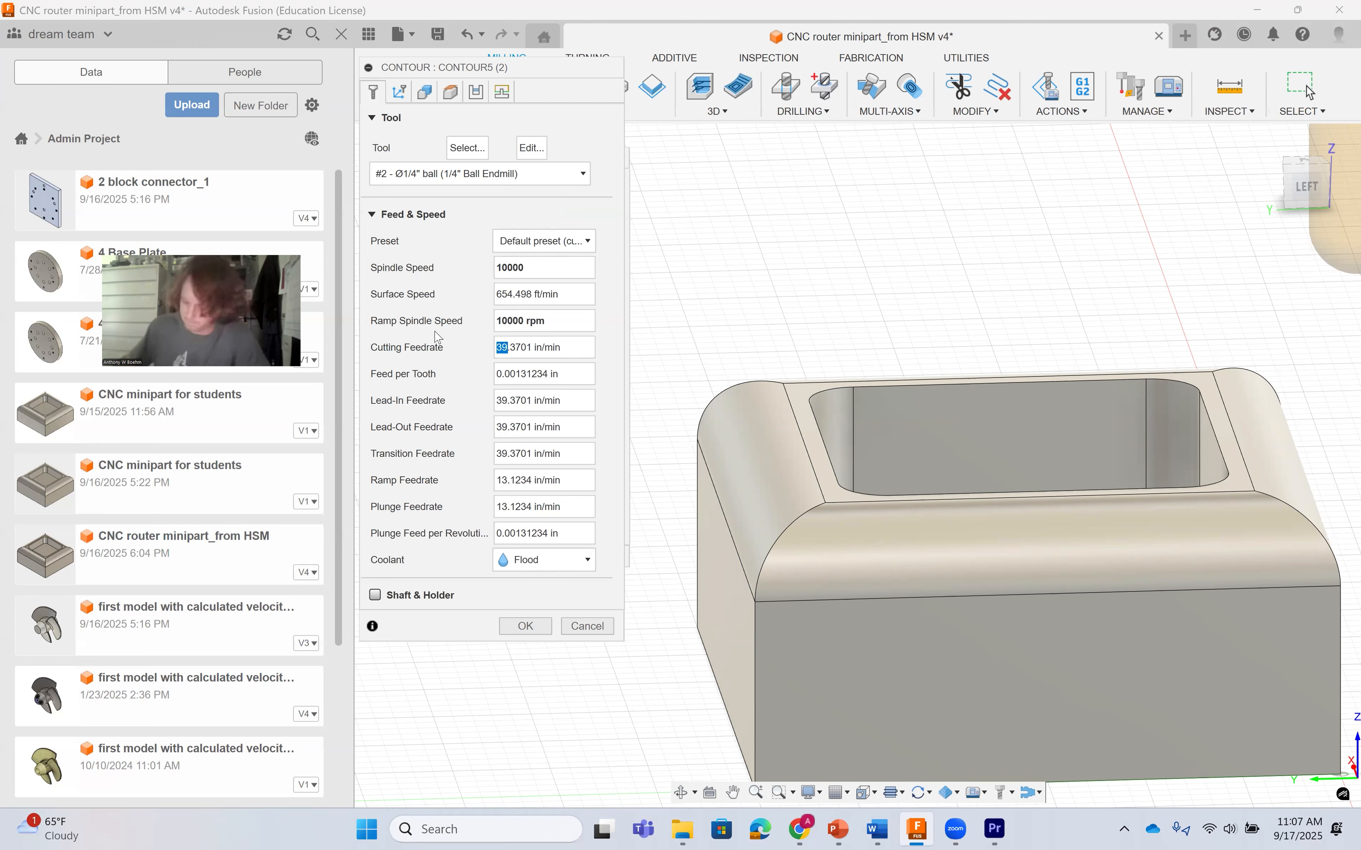
pyautogui.write('100')
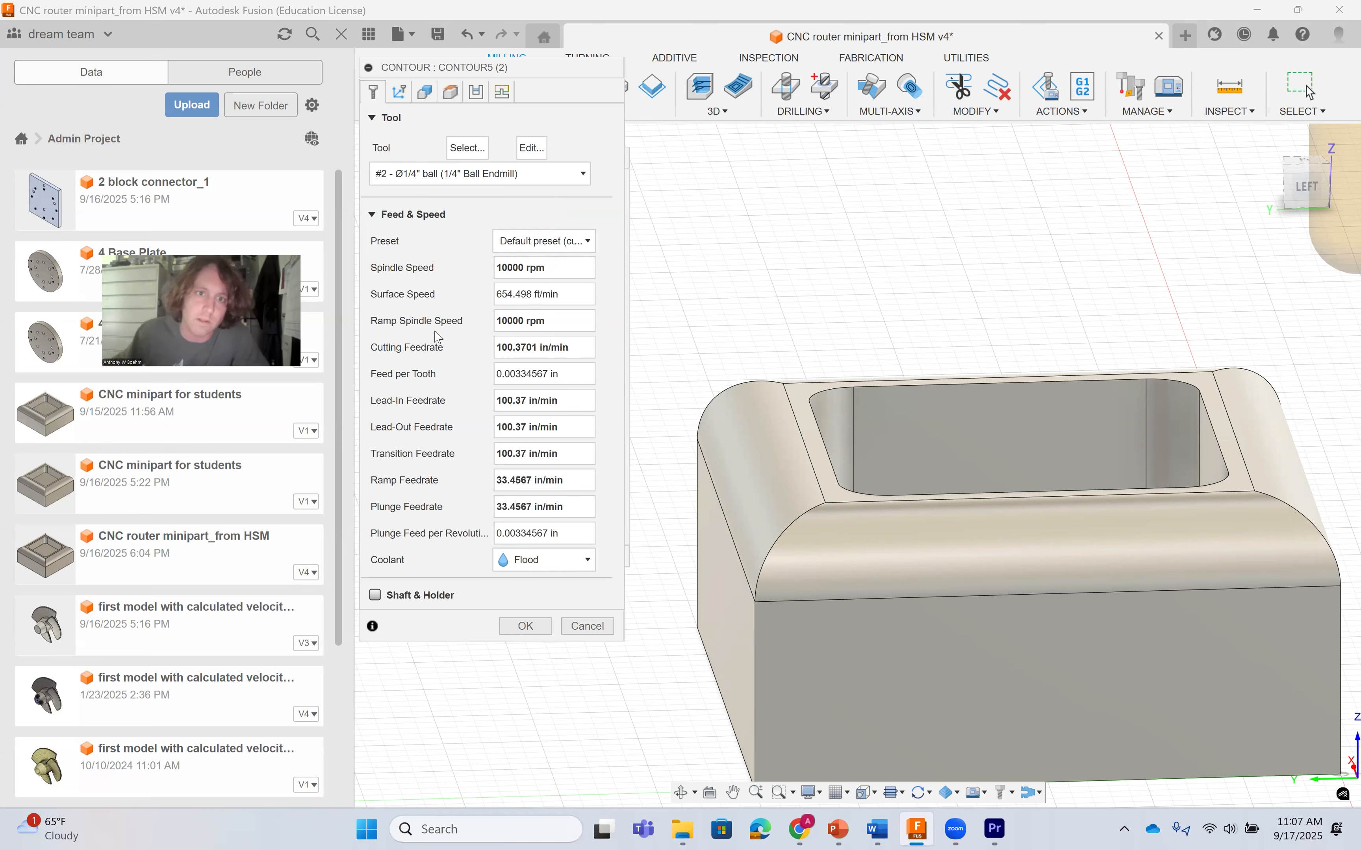
# Set the copied Contour's lead-in, lead-out and transition feedrates to 30.37 in/min each.
pyautogui.doubleClick(505, 401)
pyautogui.write('30')
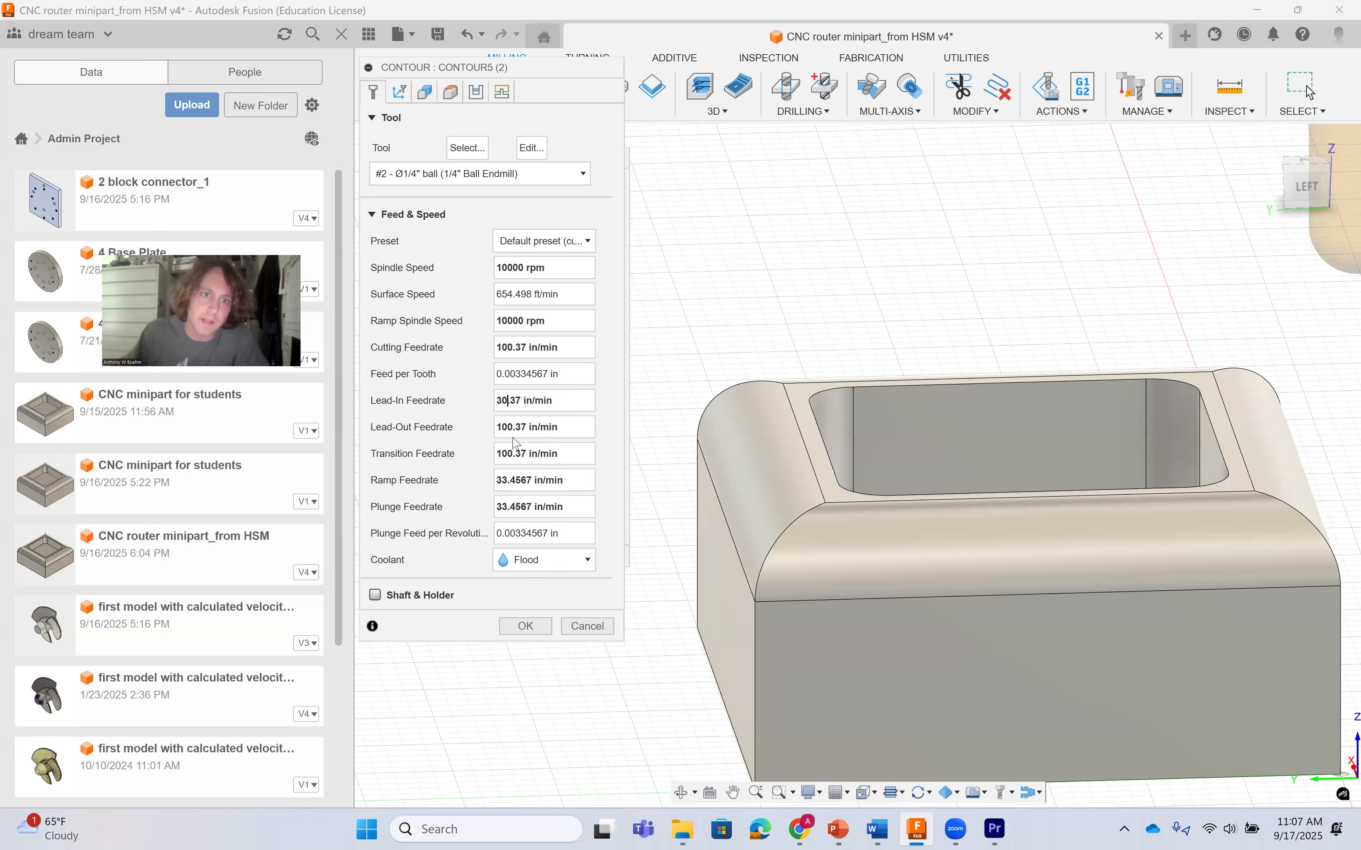
pyautogui.doubleClick(506, 427)
pyautogui.write('30')
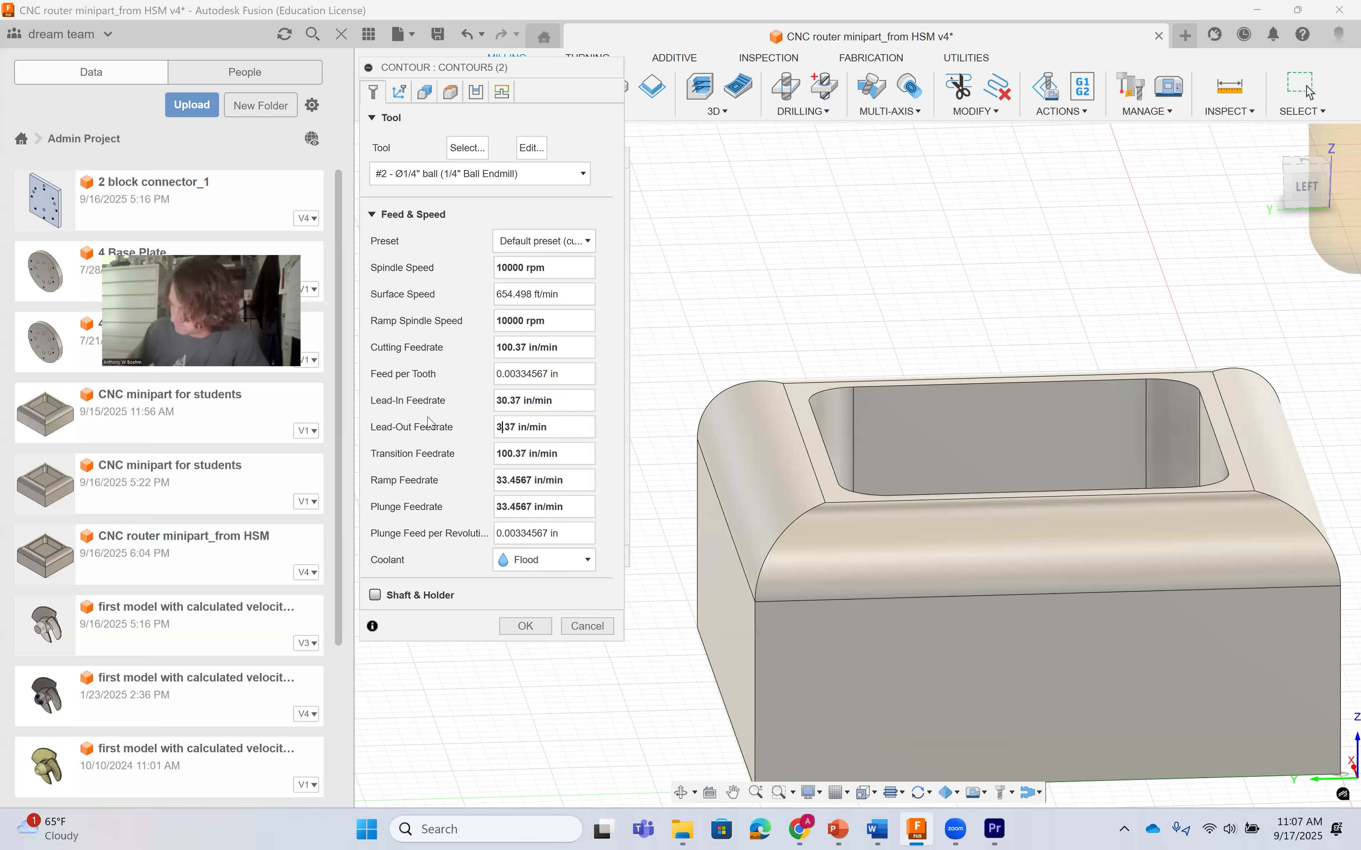
pyautogui.doubleClick(508, 454)
pyautogui.write('30')
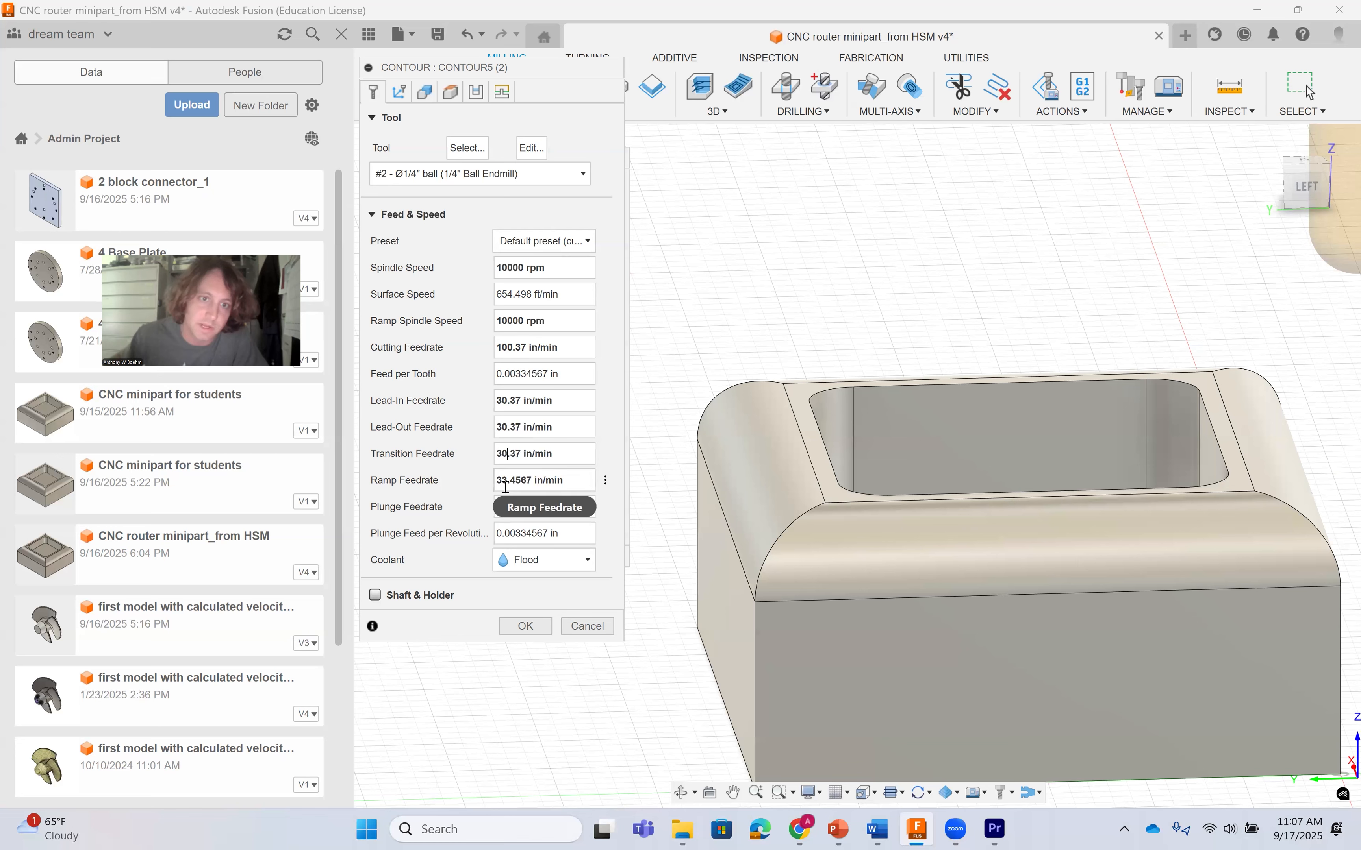
# Set the ramp feedrate to 30.4567 in/min and the plunge feedrate to 20.4567 in/min.
pyautogui.doubleClick(505, 480)
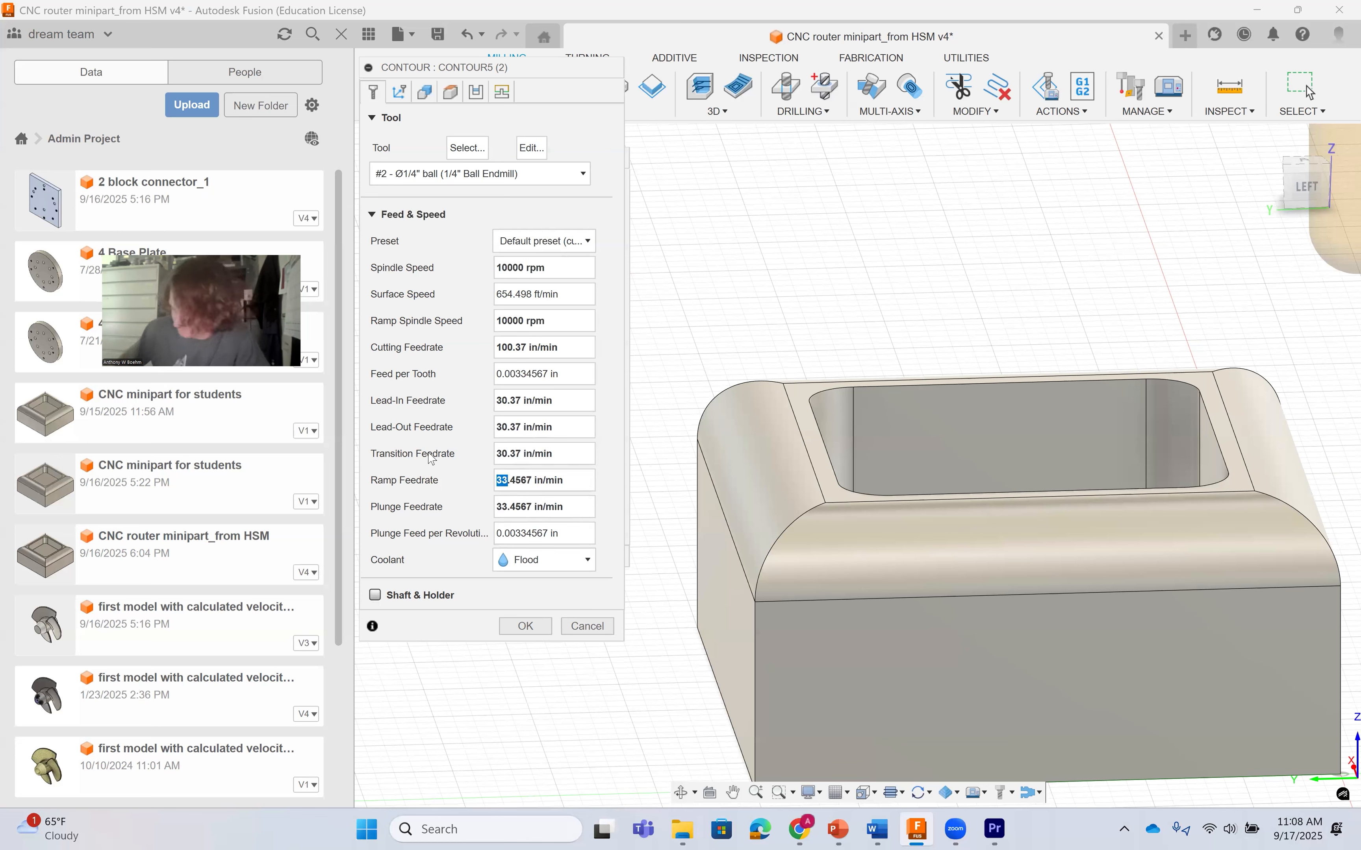
pyautogui.write('30')
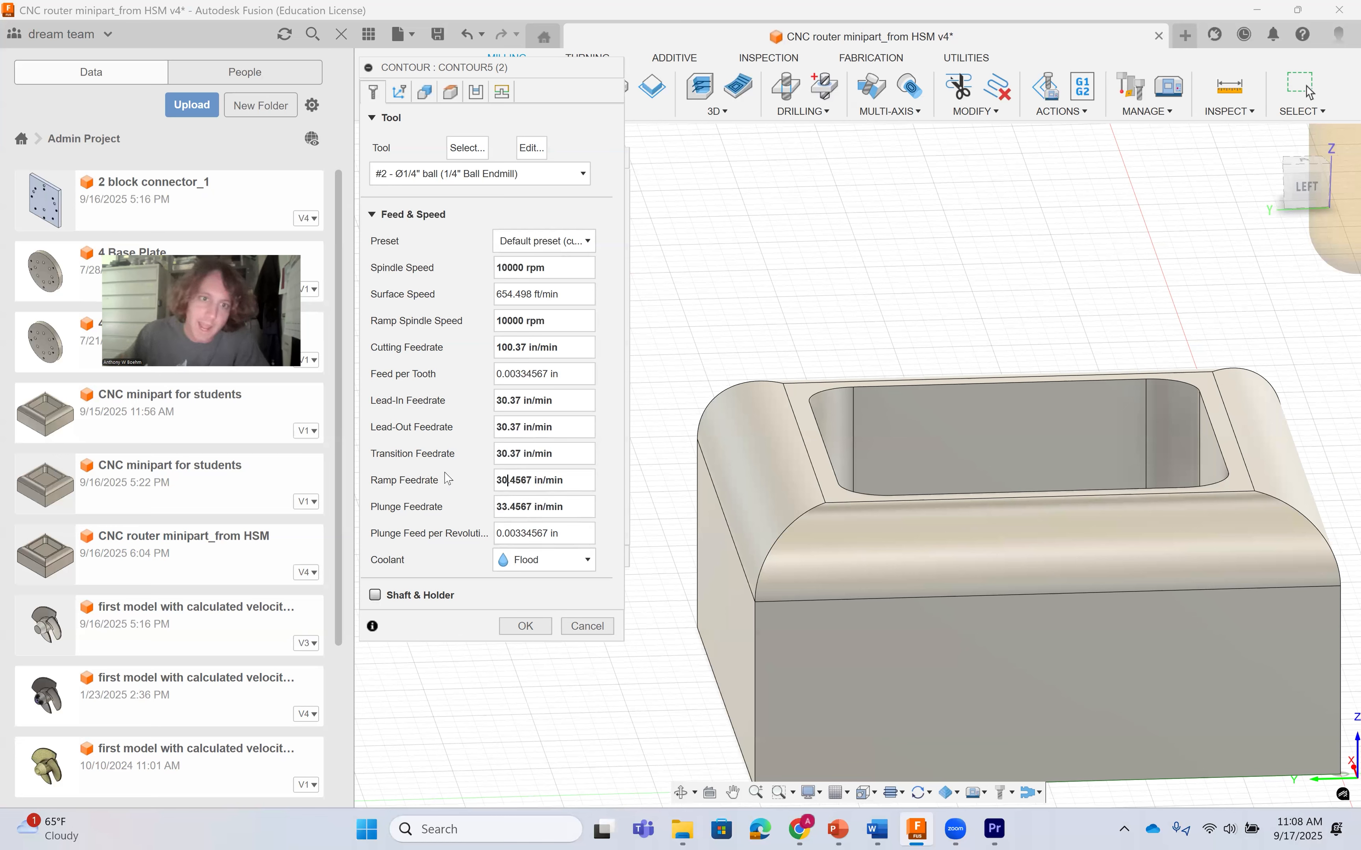
pyautogui.doubleClick(505, 509)
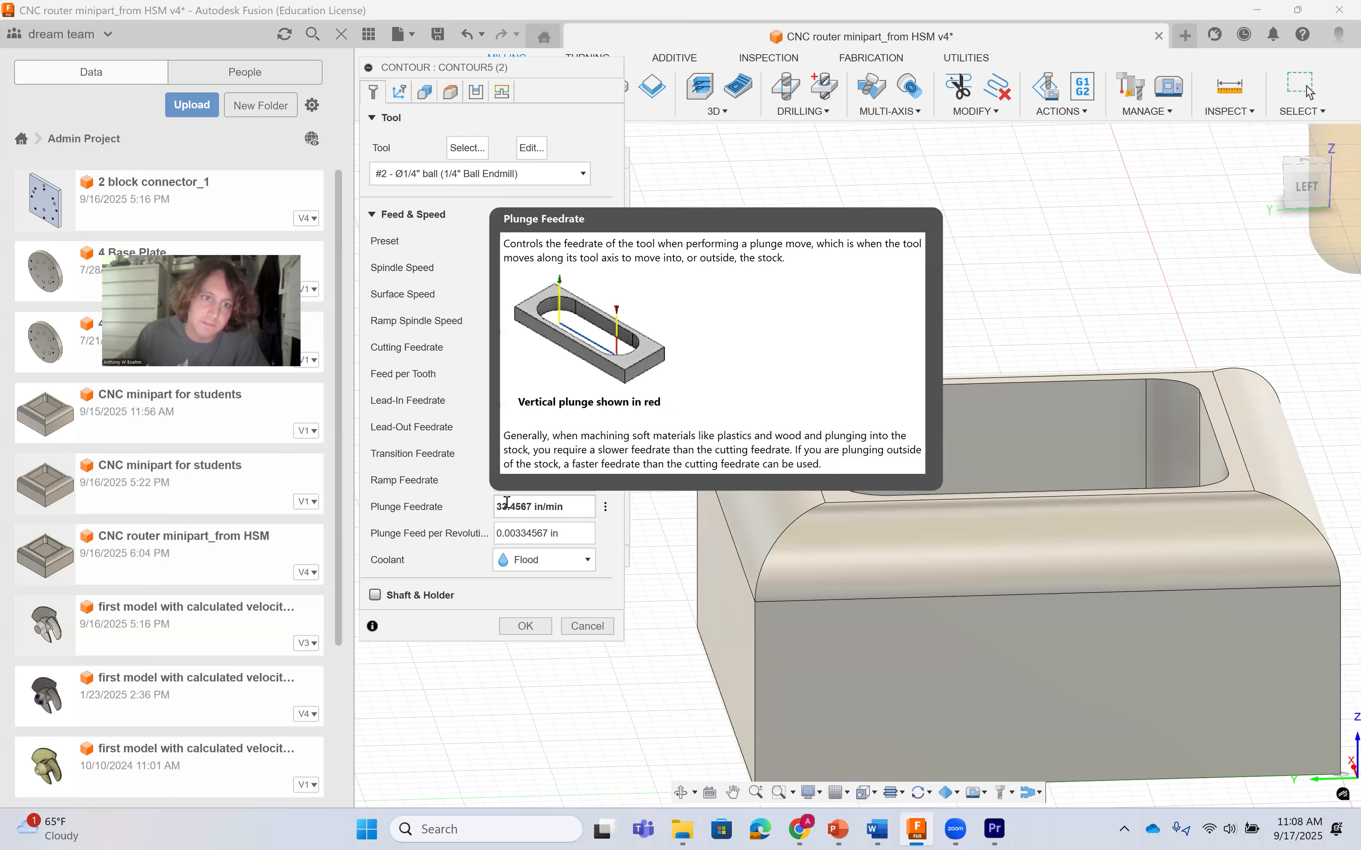
pyautogui.write('20')
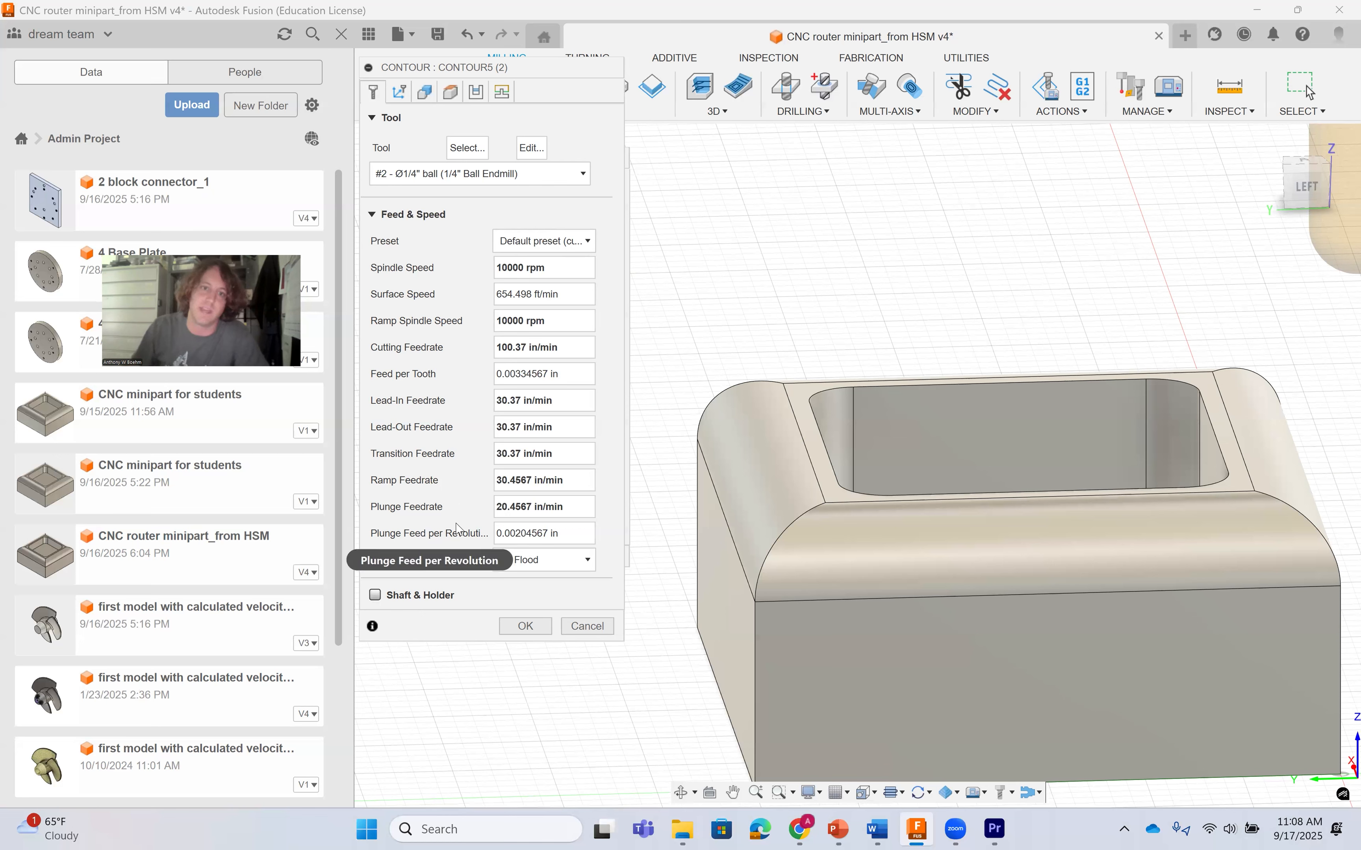
# Set the copied Contour's maximum stepdown to 0.03 in and generate its toolpath.
pyautogui.click(397, 93)
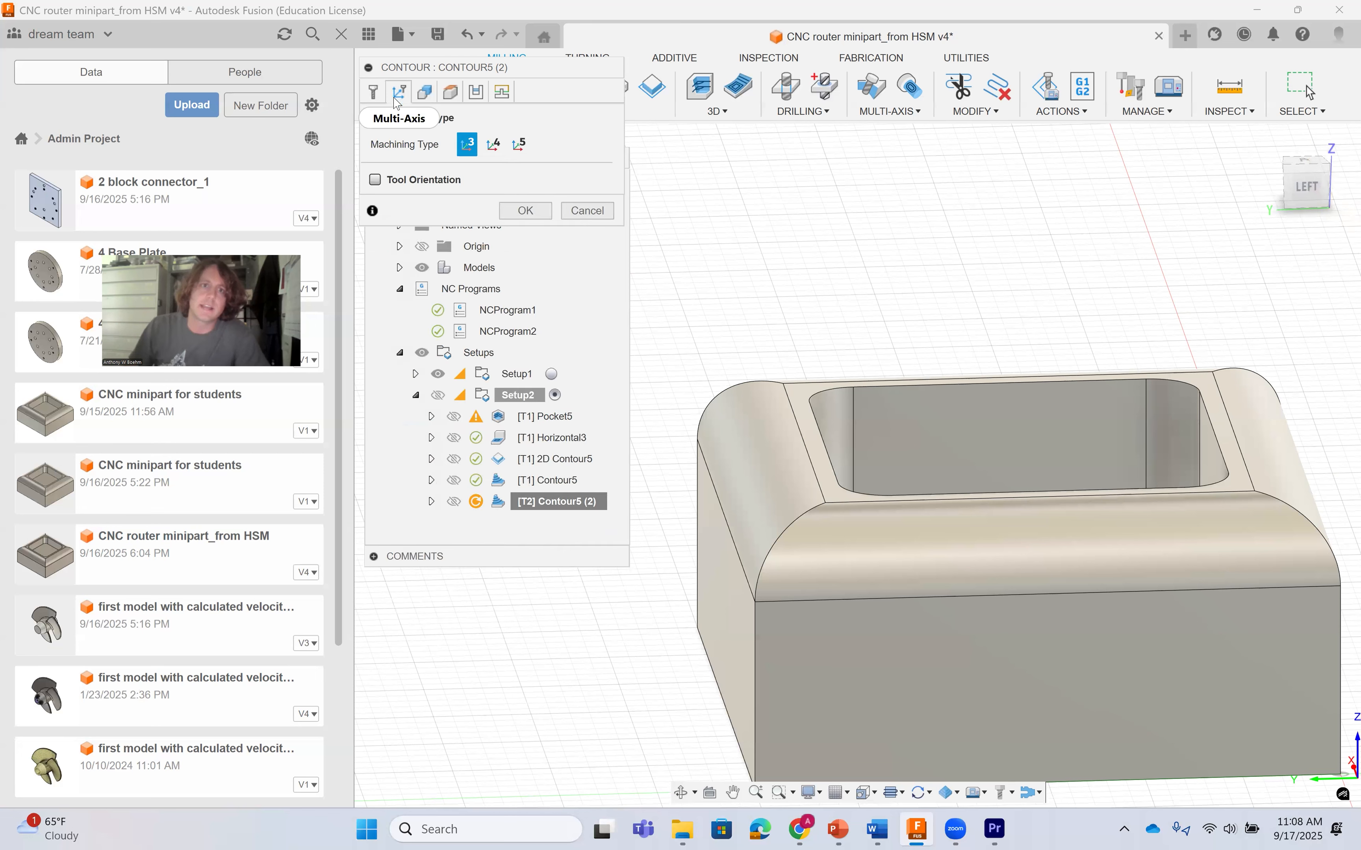
pyautogui.click(424, 93)
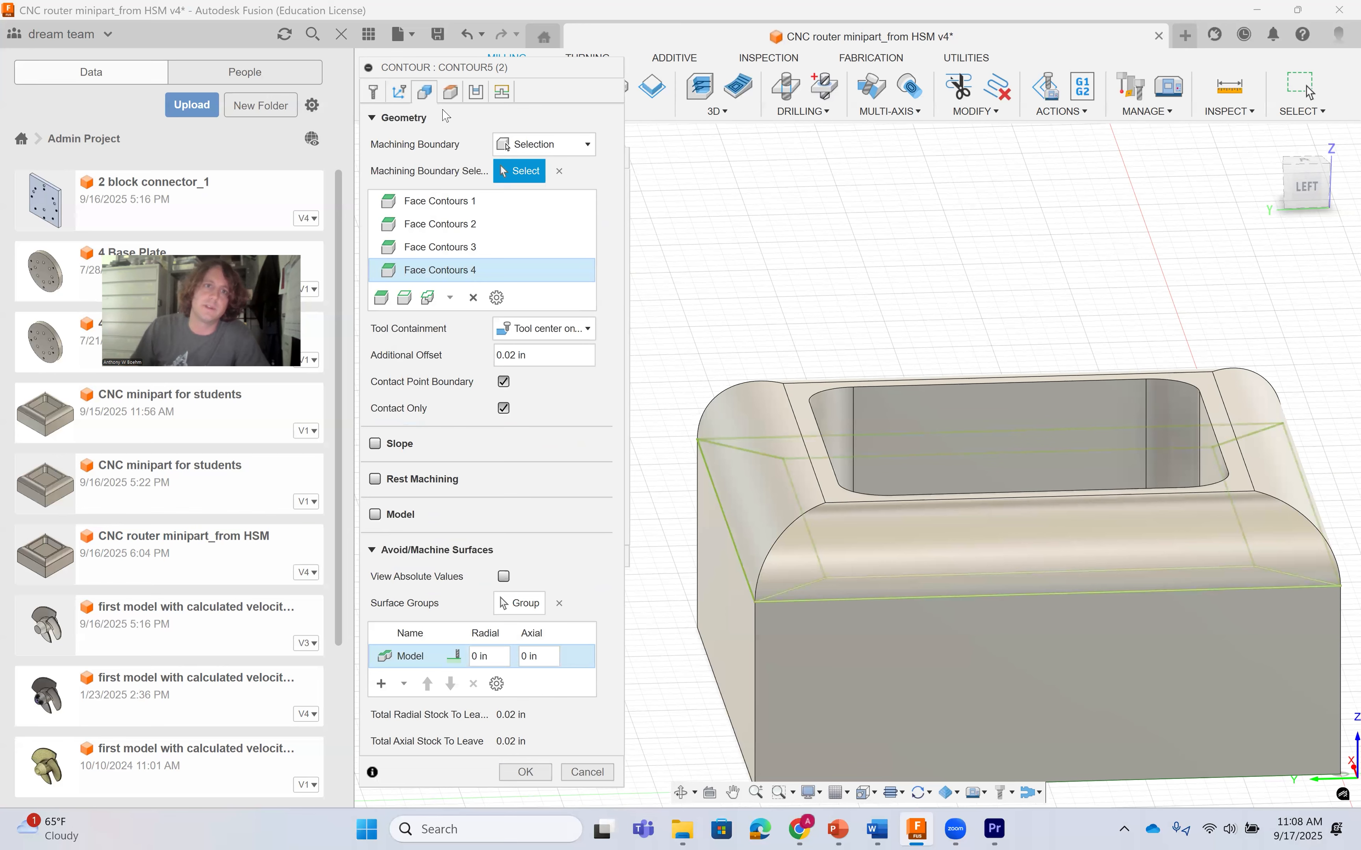
pyautogui.click(449, 92)
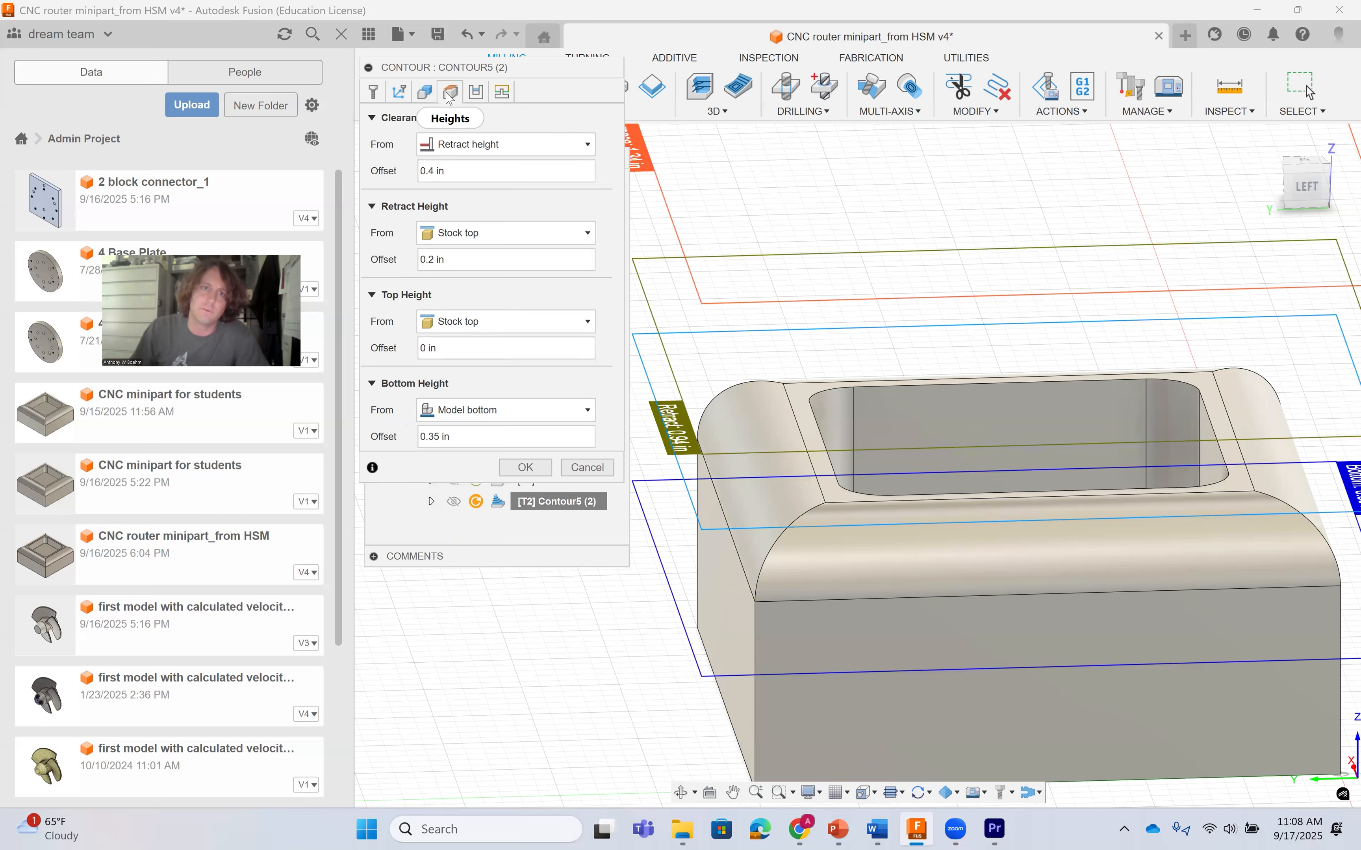
pyautogui.click(477, 92)
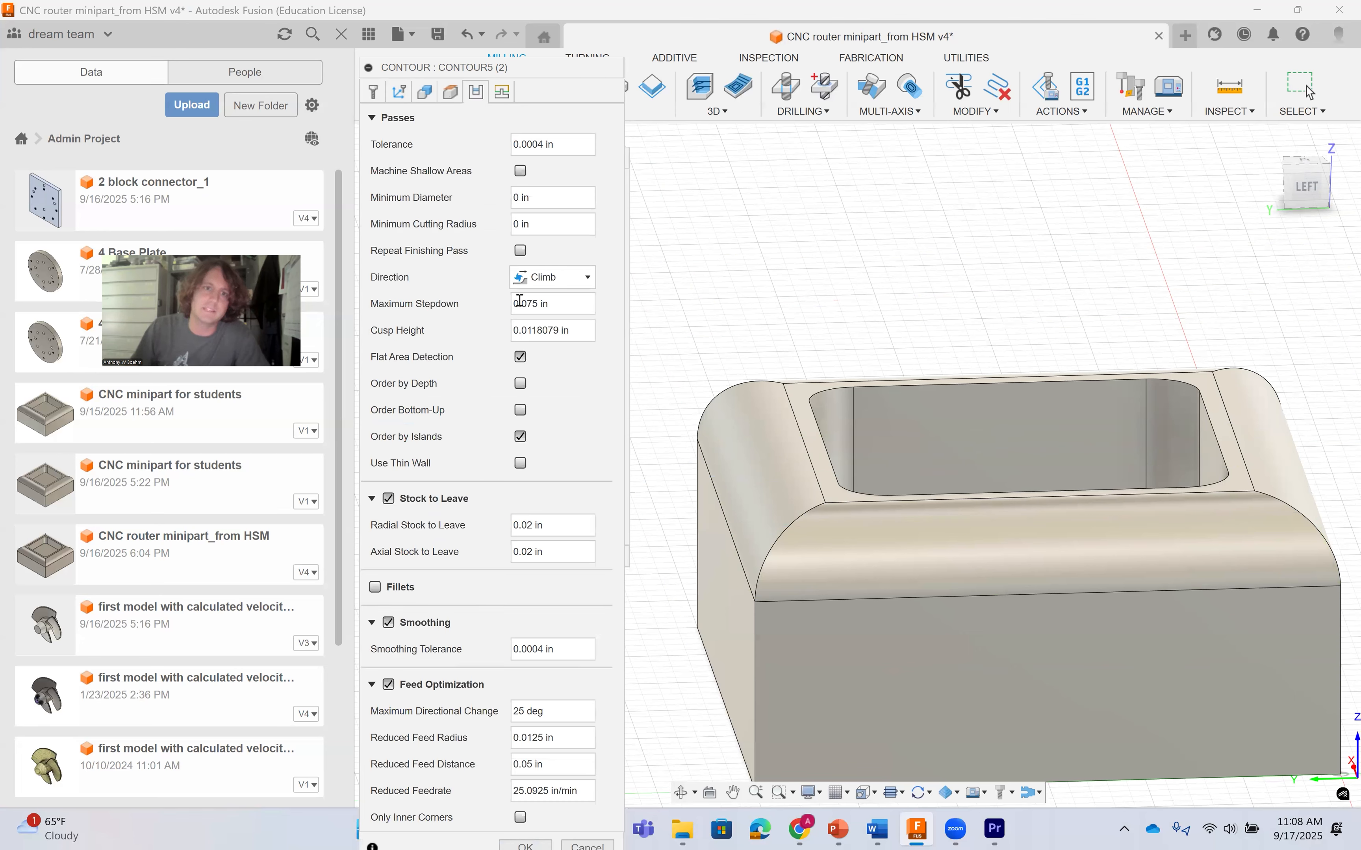
pyautogui.click(402, 305)
pyautogui.write('.03')
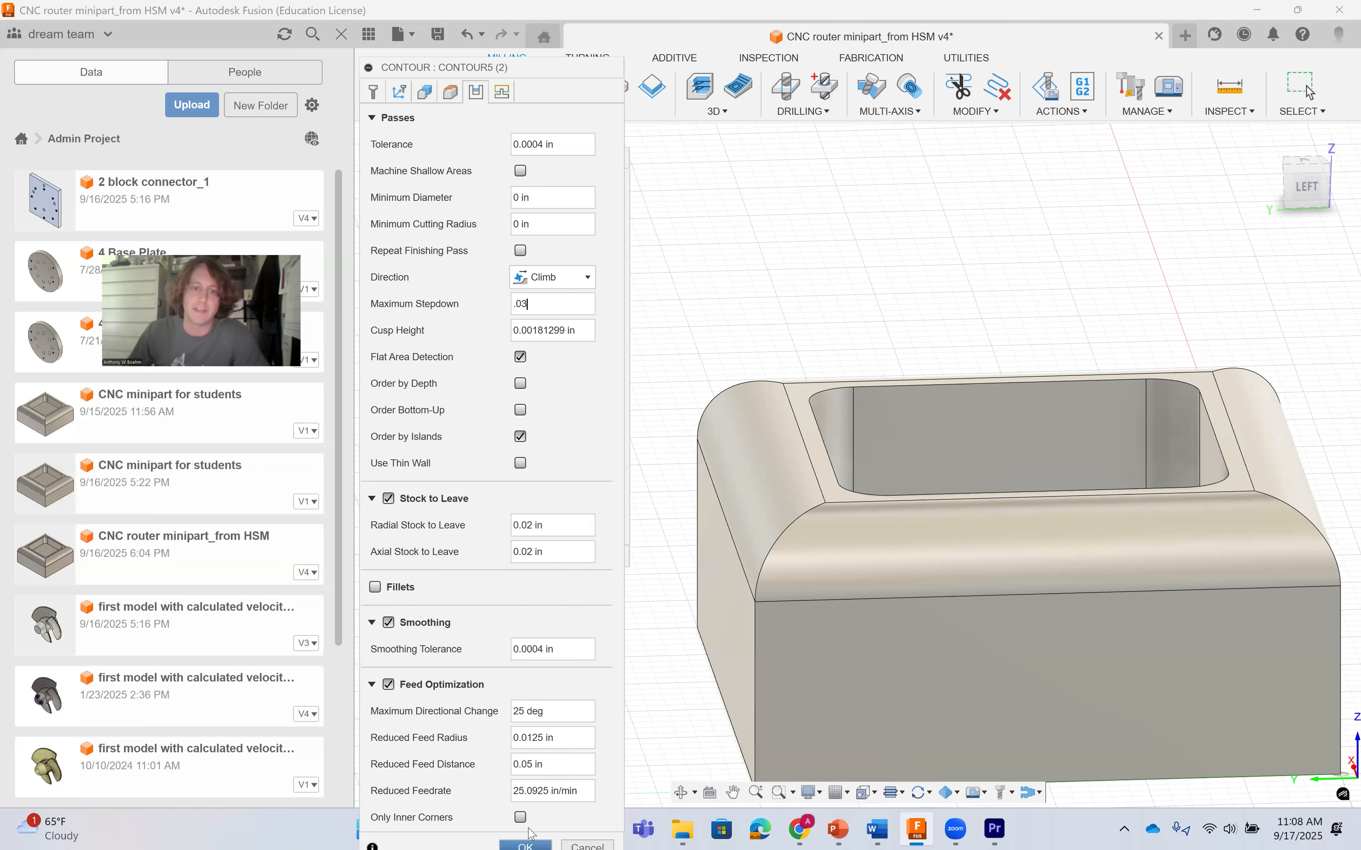
pyautogui.click(528, 844)
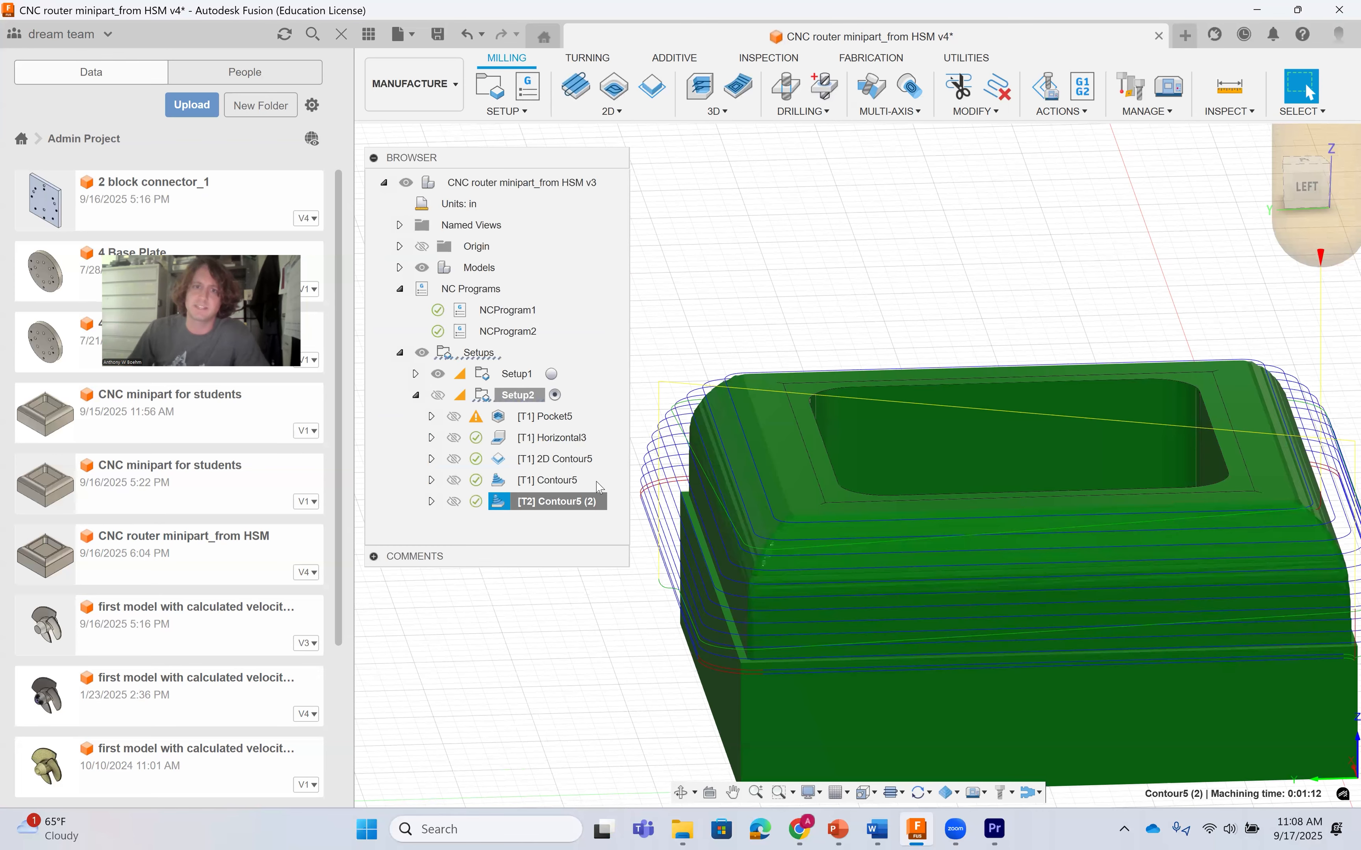
pyautogui.moveTo(596, 481)
pyautogui.keyDown('shift'); pyautogui.mouseDown(button='middle')
pyautogui.moveTo(596, 426)
pyautogui.moveTo(596, 485)
pyautogui.mouseUp(button='middle'); pyautogui.keyUp('shift')
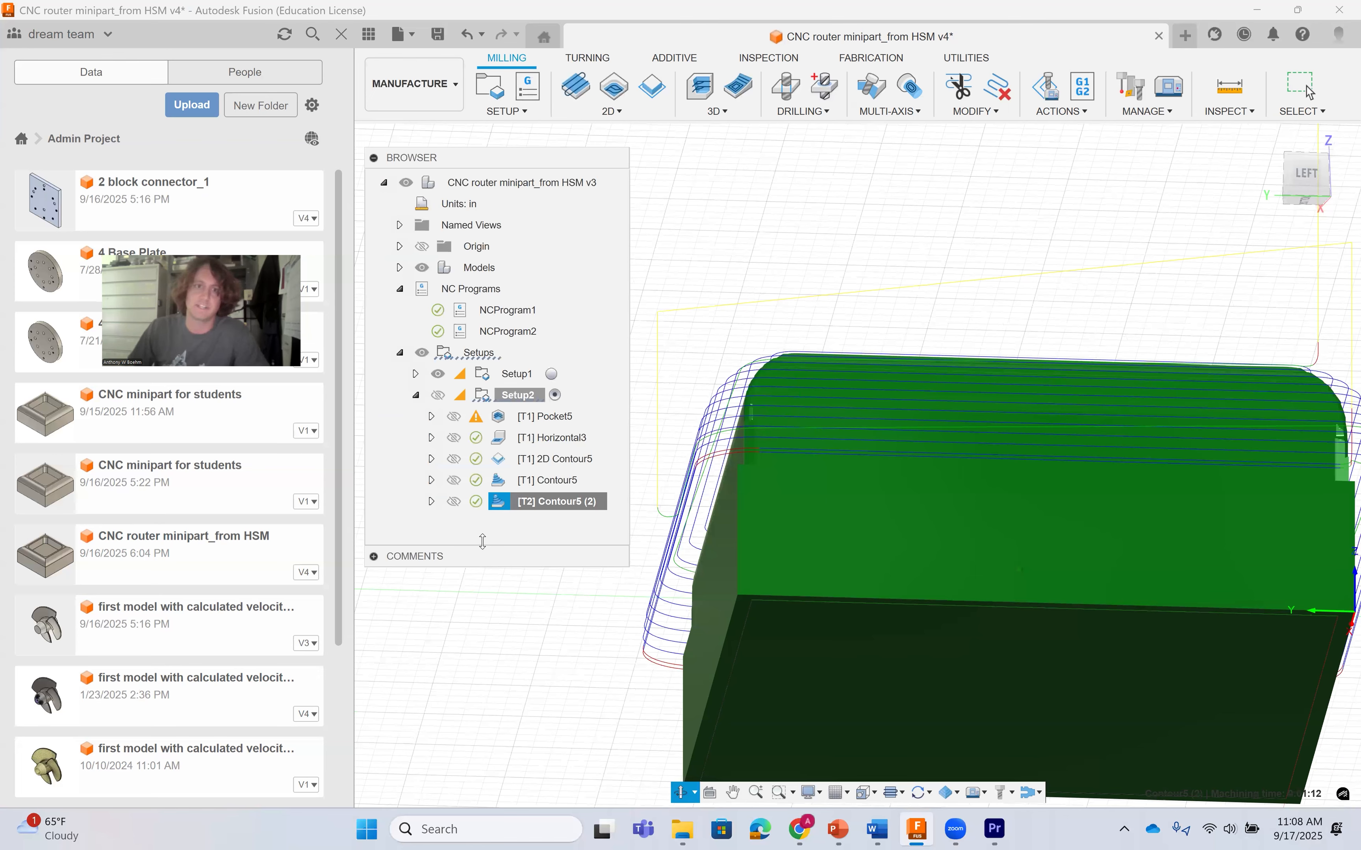
# Add a 2D Contour operation using the #1 Ø1/4" flat single-flute tool and set its cutting feedrate to 100 in/min.
pyautogui.click(544, 581)
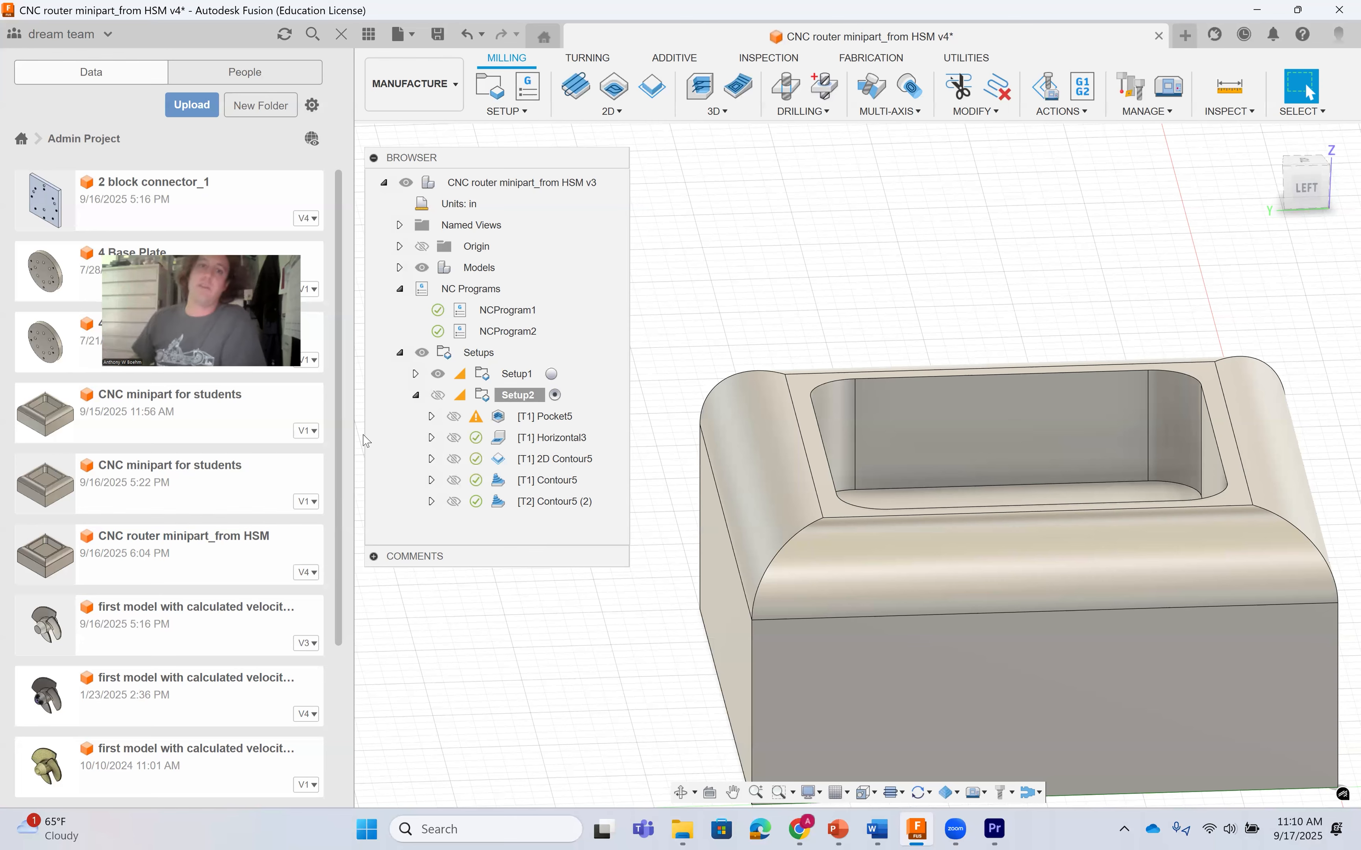
pyautogui.click(630, 112)
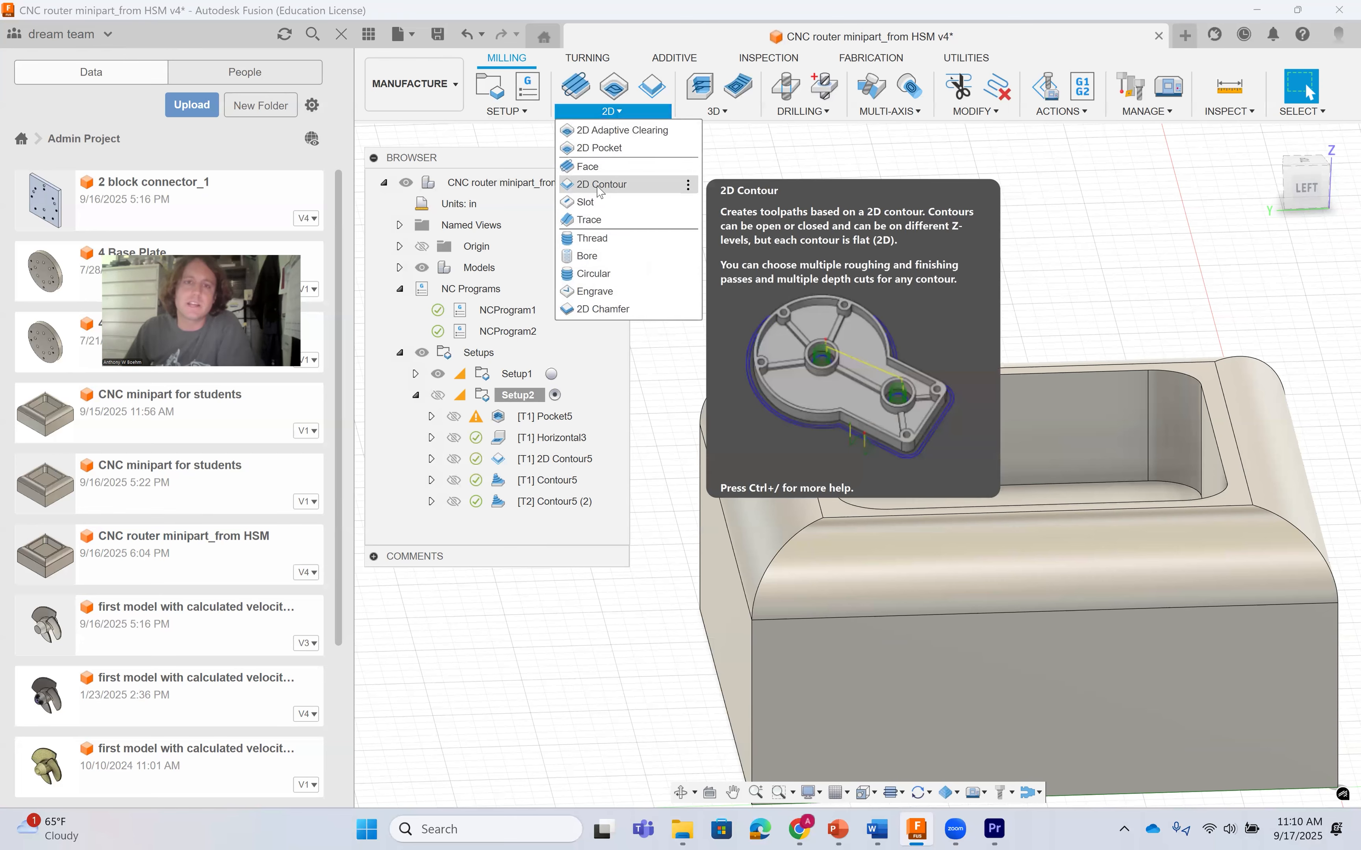
pyautogui.click(598, 185)
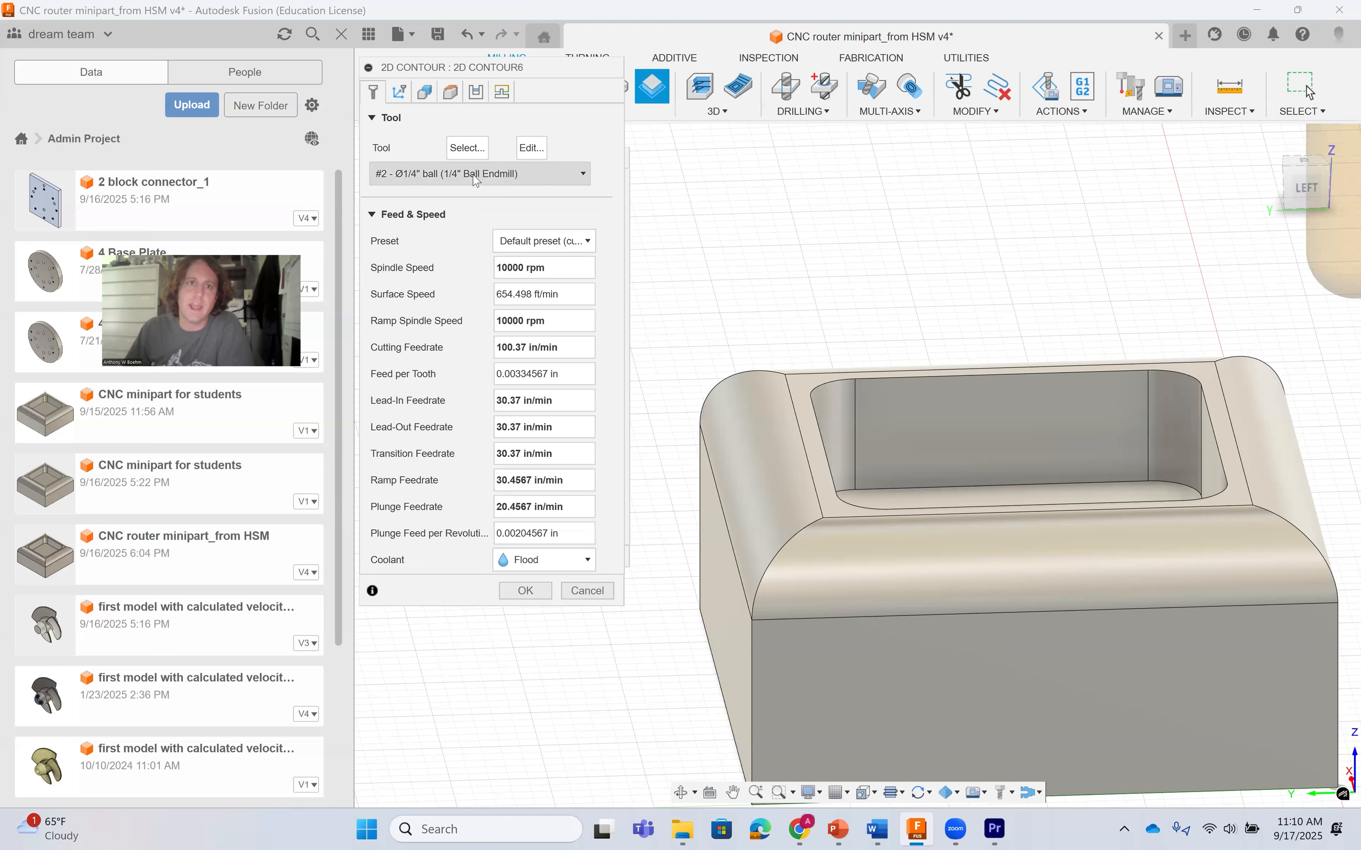
pyautogui.click(476, 180)
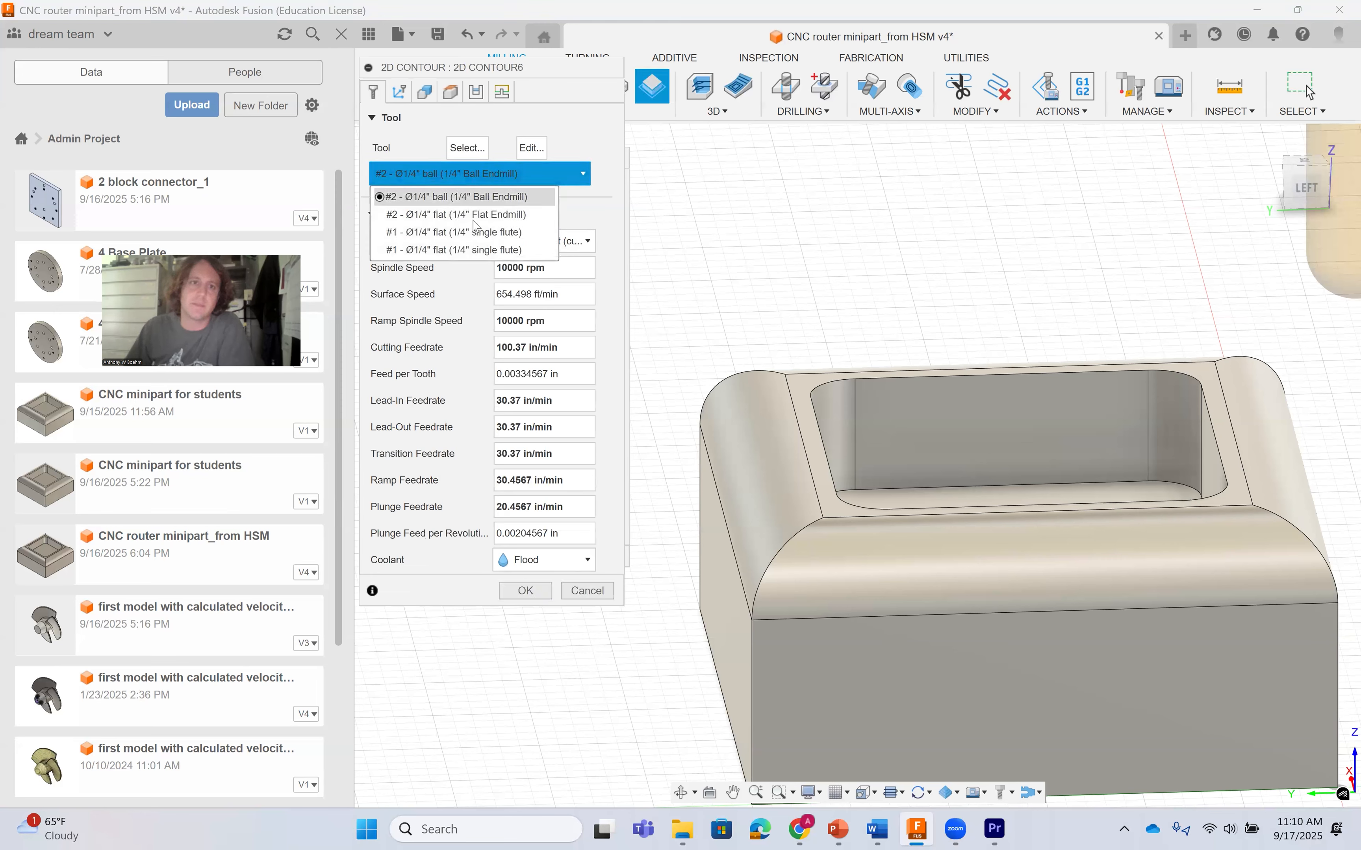
pyautogui.click(477, 244)
pyautogui.click(445, 176)
pyautogui.click(445, 252)
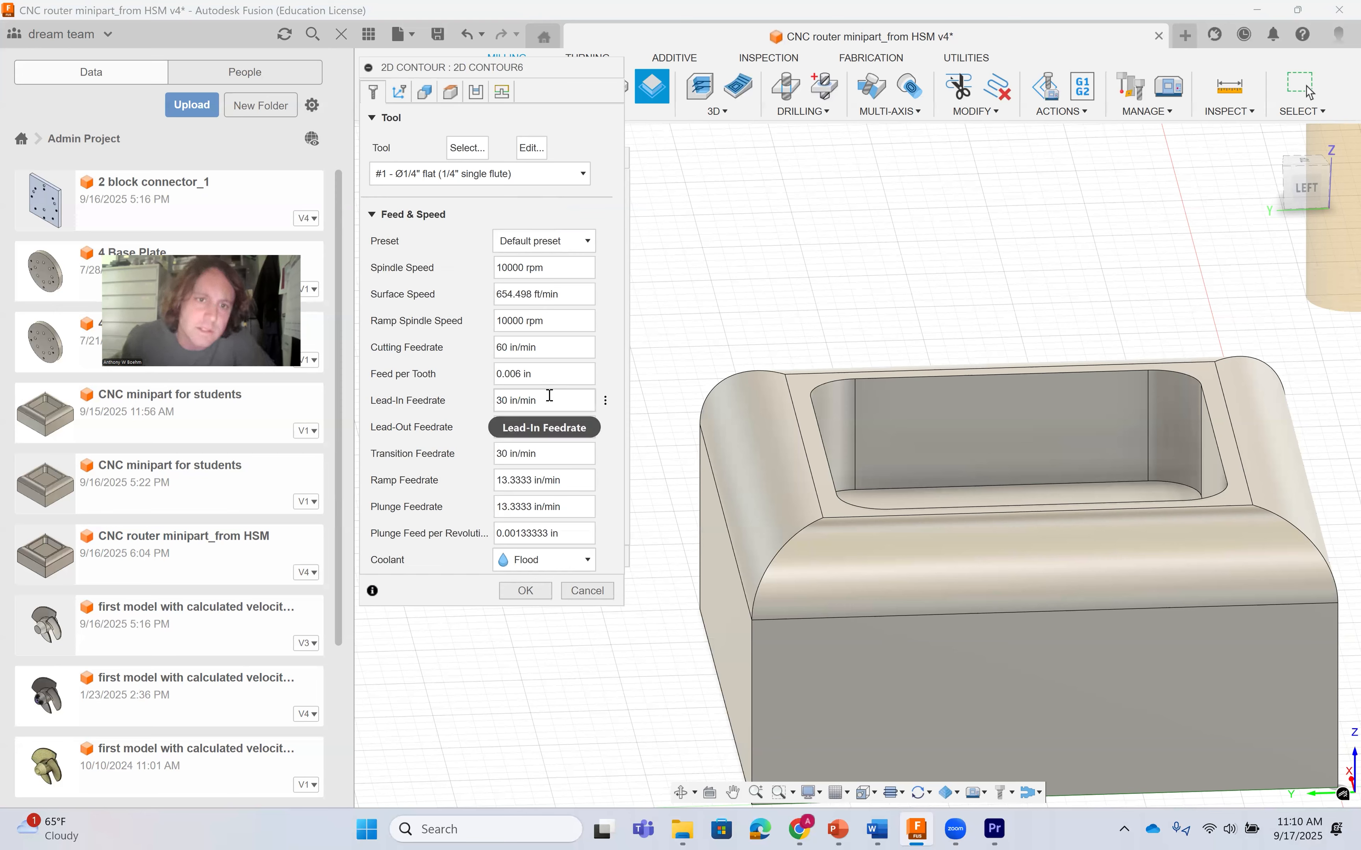
pyautogui.click(499, 348)
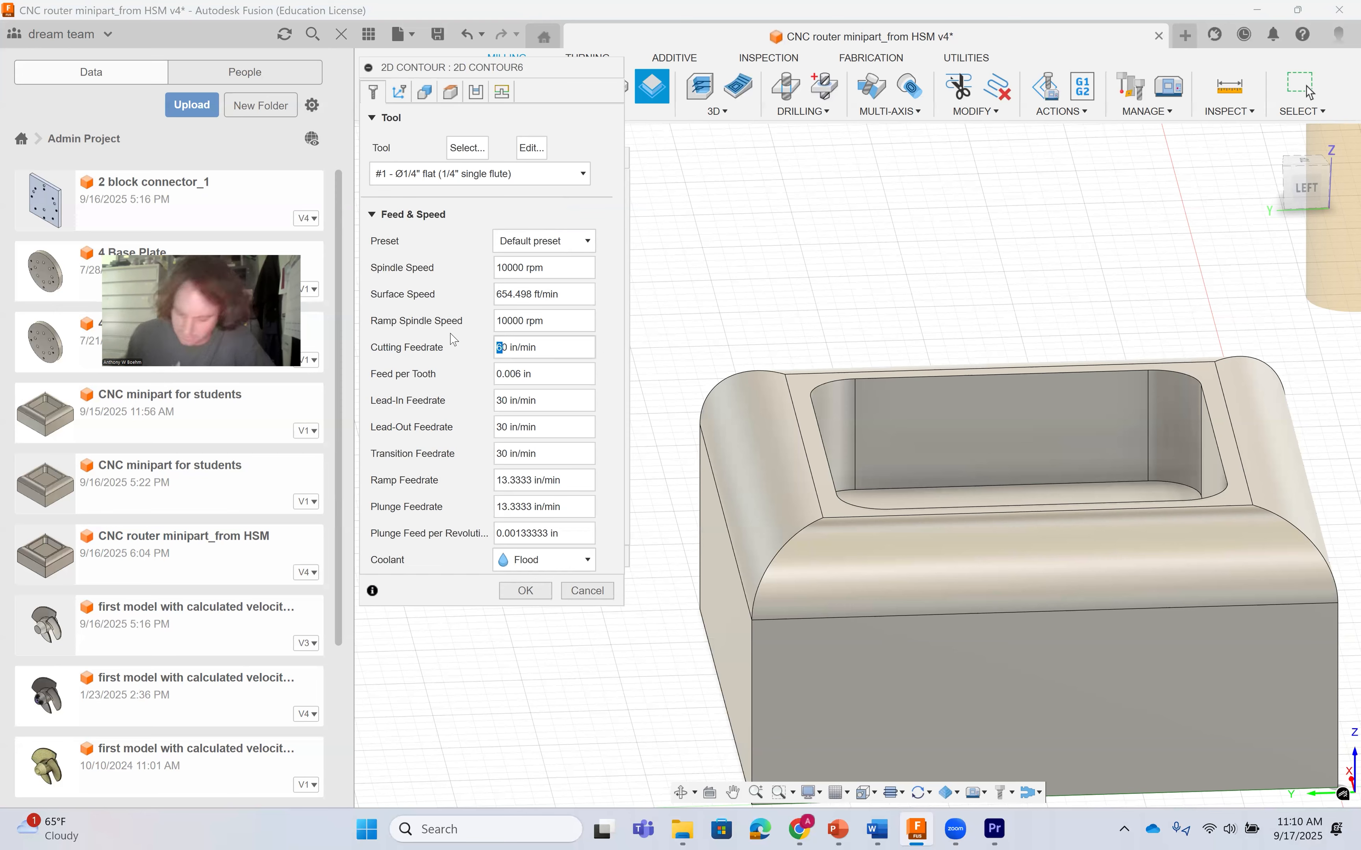
pyautogui.write('10')
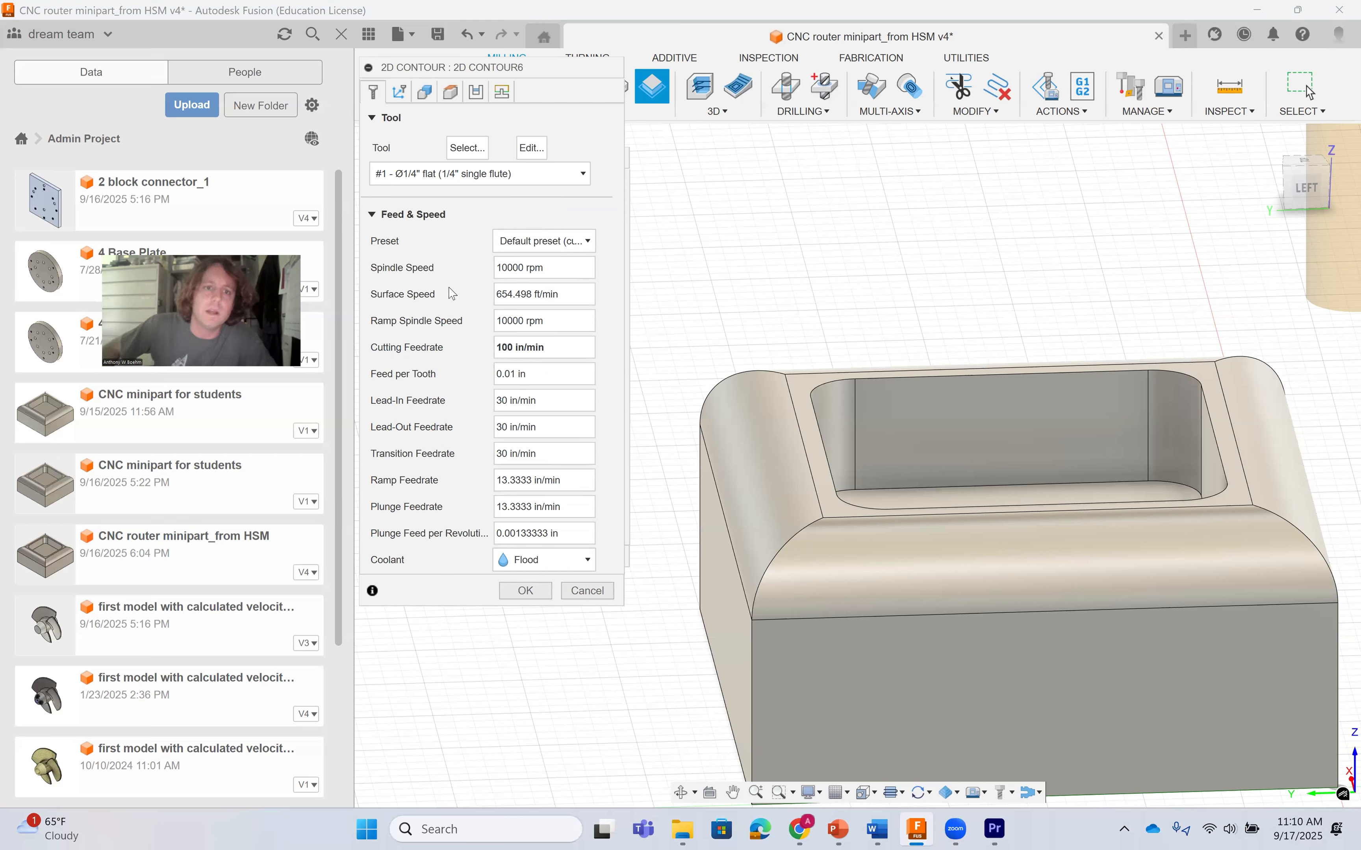
# Enable multiple finishing passes for the new 2D Contour, keeping roughing passes off.
pyautogui.click(401, 93)
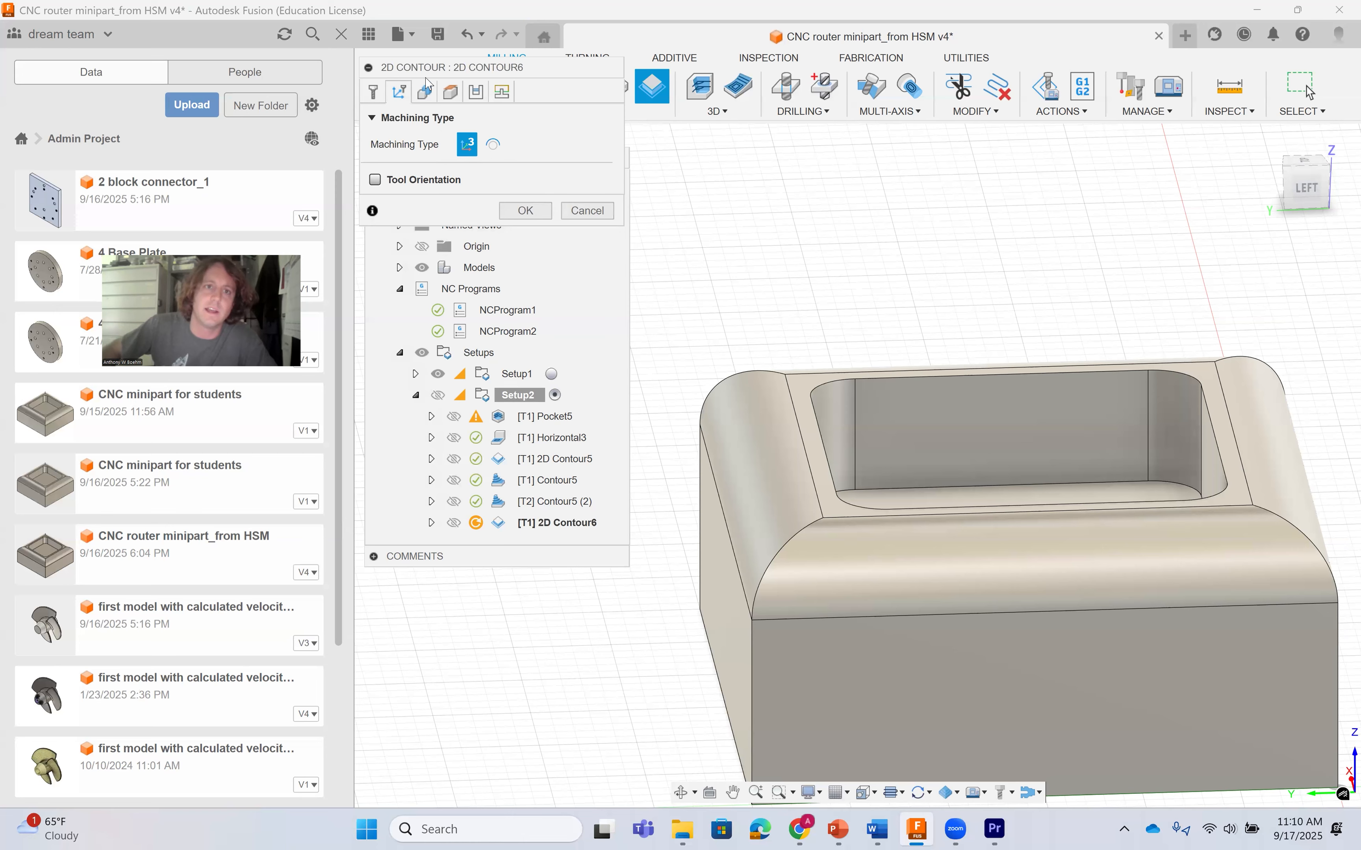
pyautogui.moveTo(529, 71); pyautogui.dragTo(575, 161)
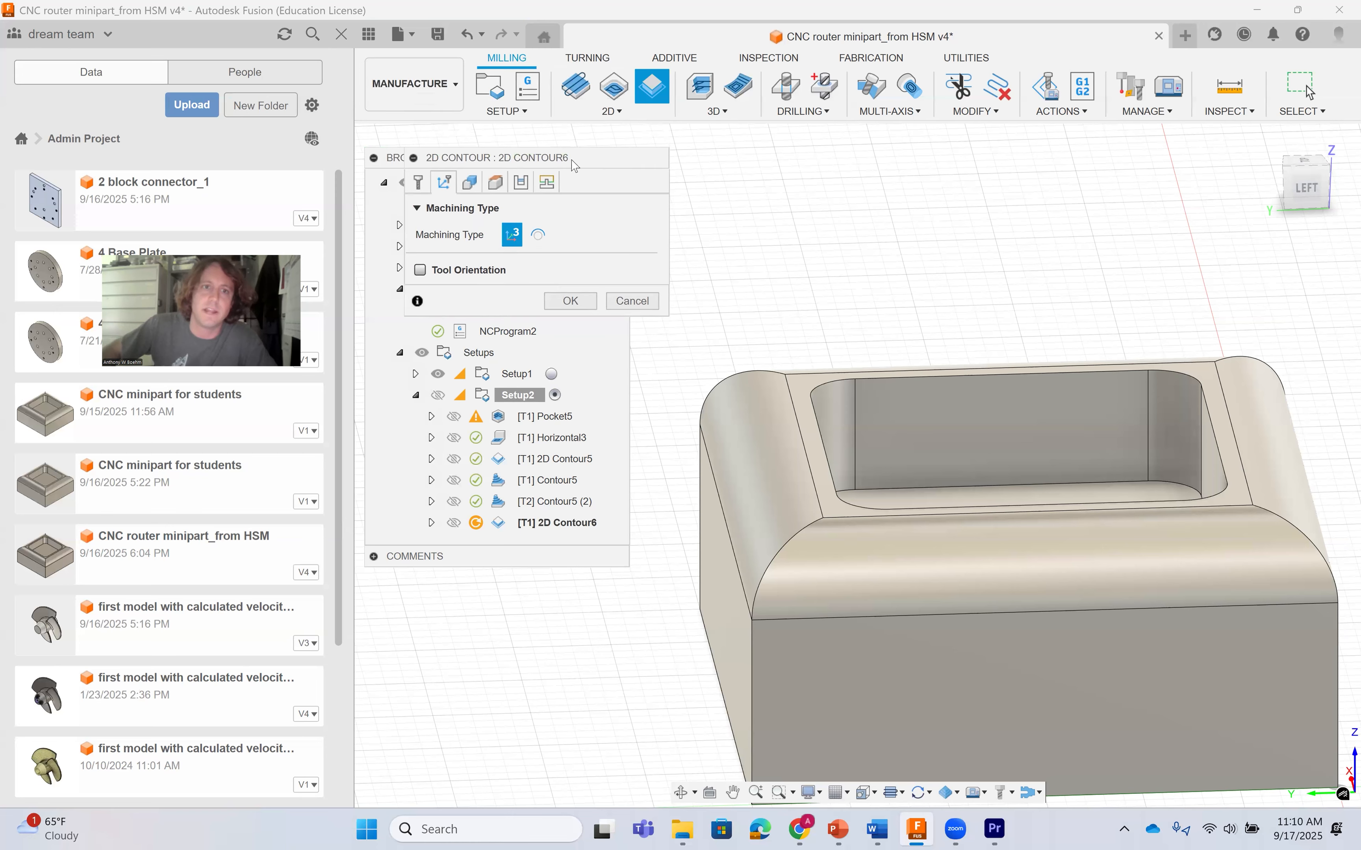
pyautogui.click(496, 183)
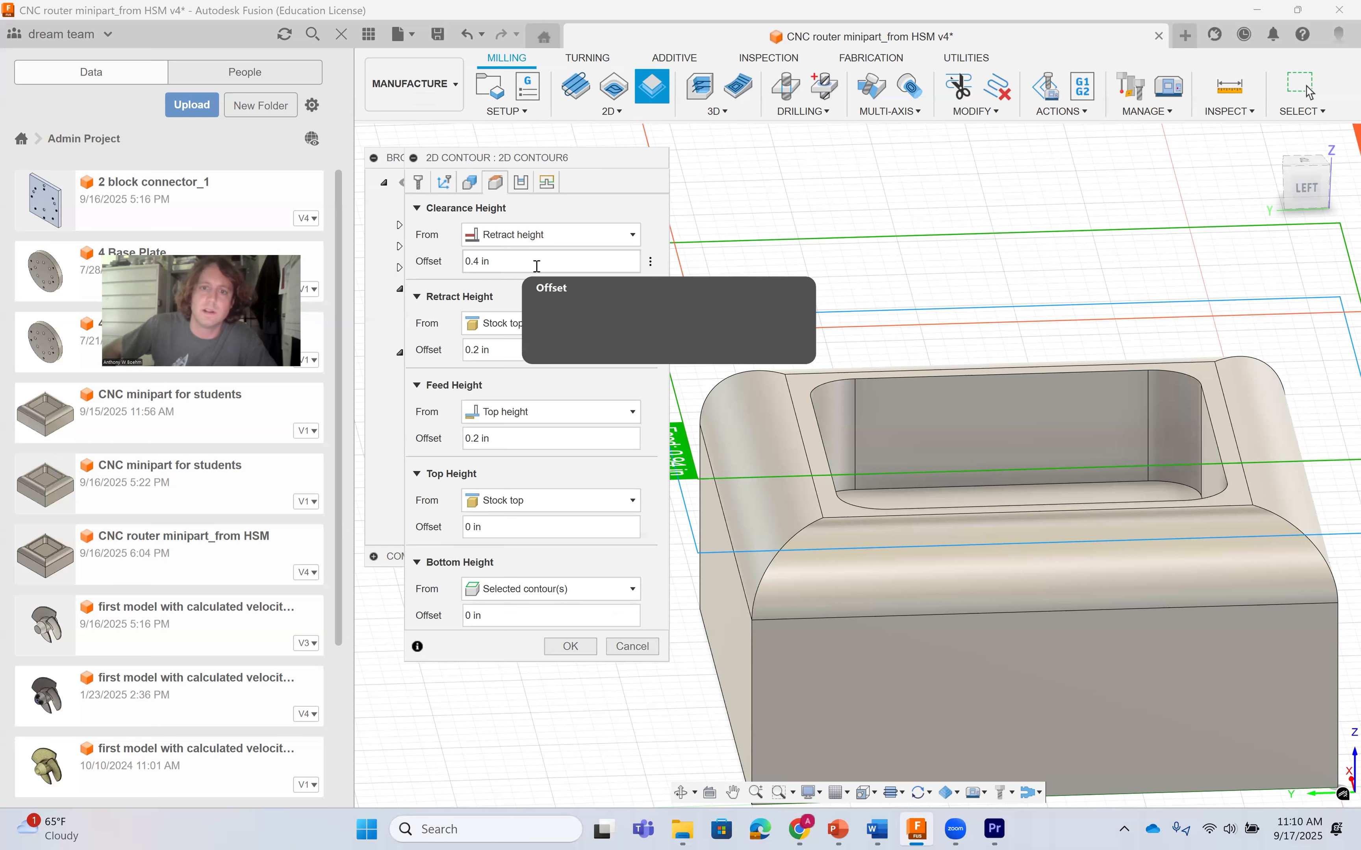
pyautogui.click(521, 182)
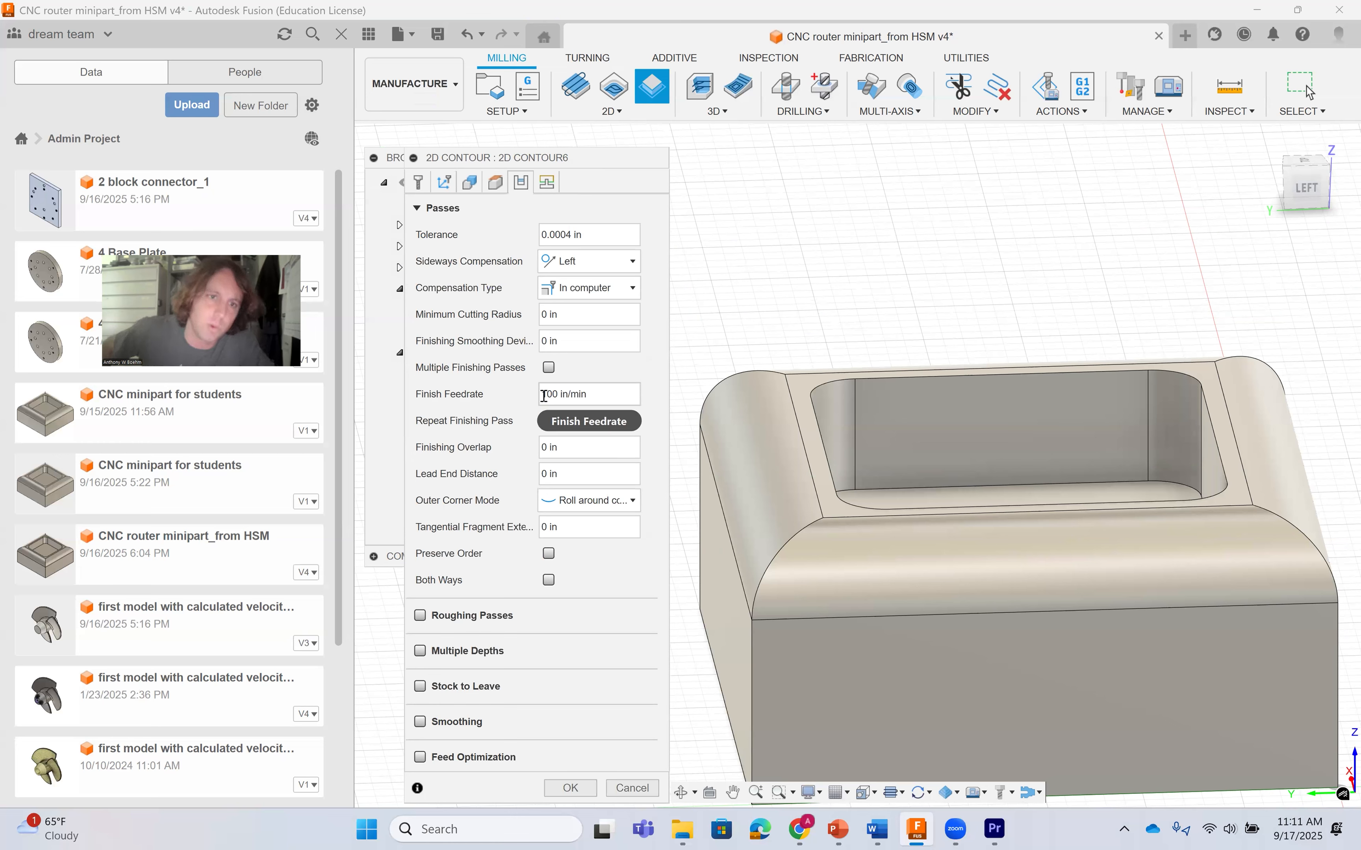
pyautogui.click(549, 369)
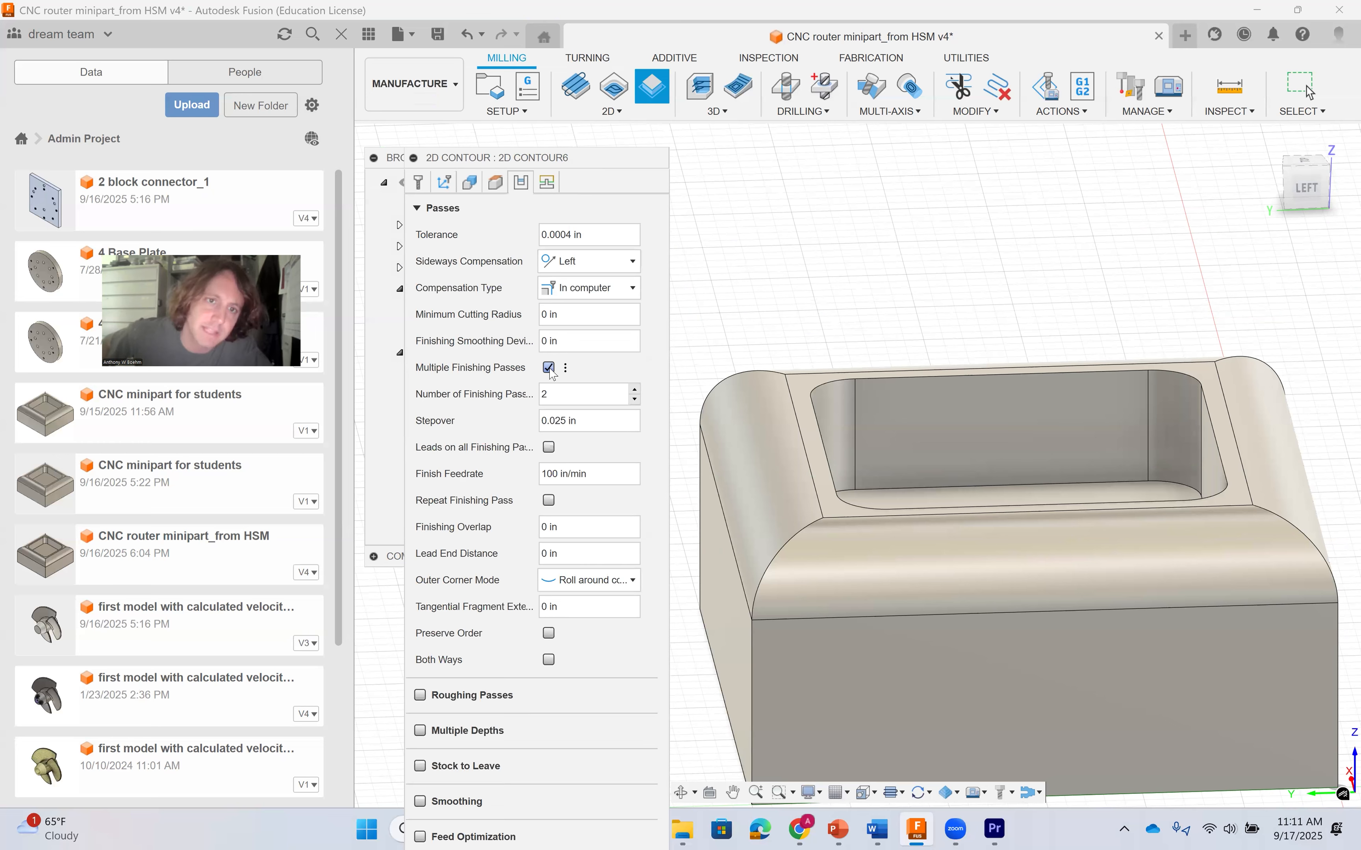
pyautogui.click(432, 696)
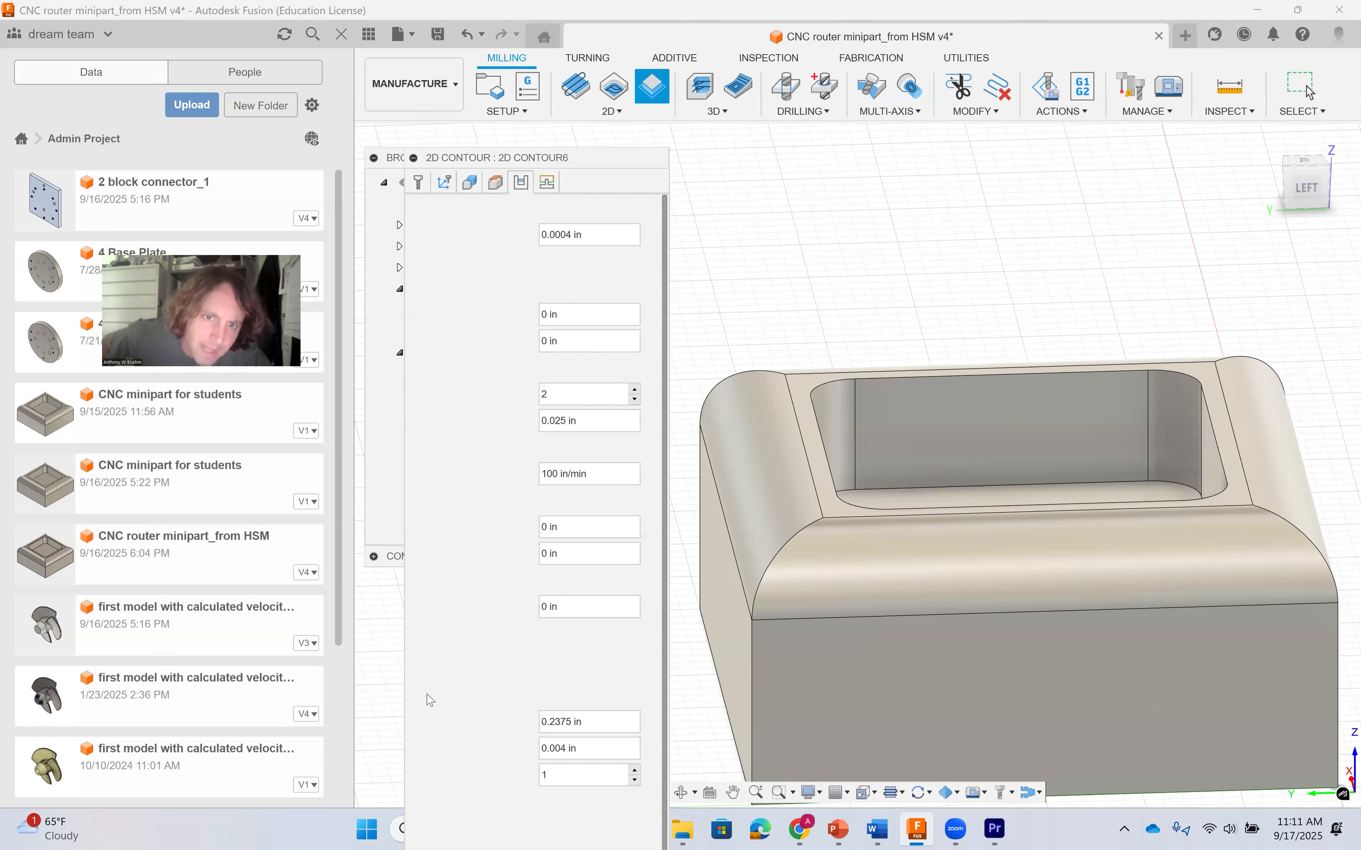
pyautogui.click(434, 696)
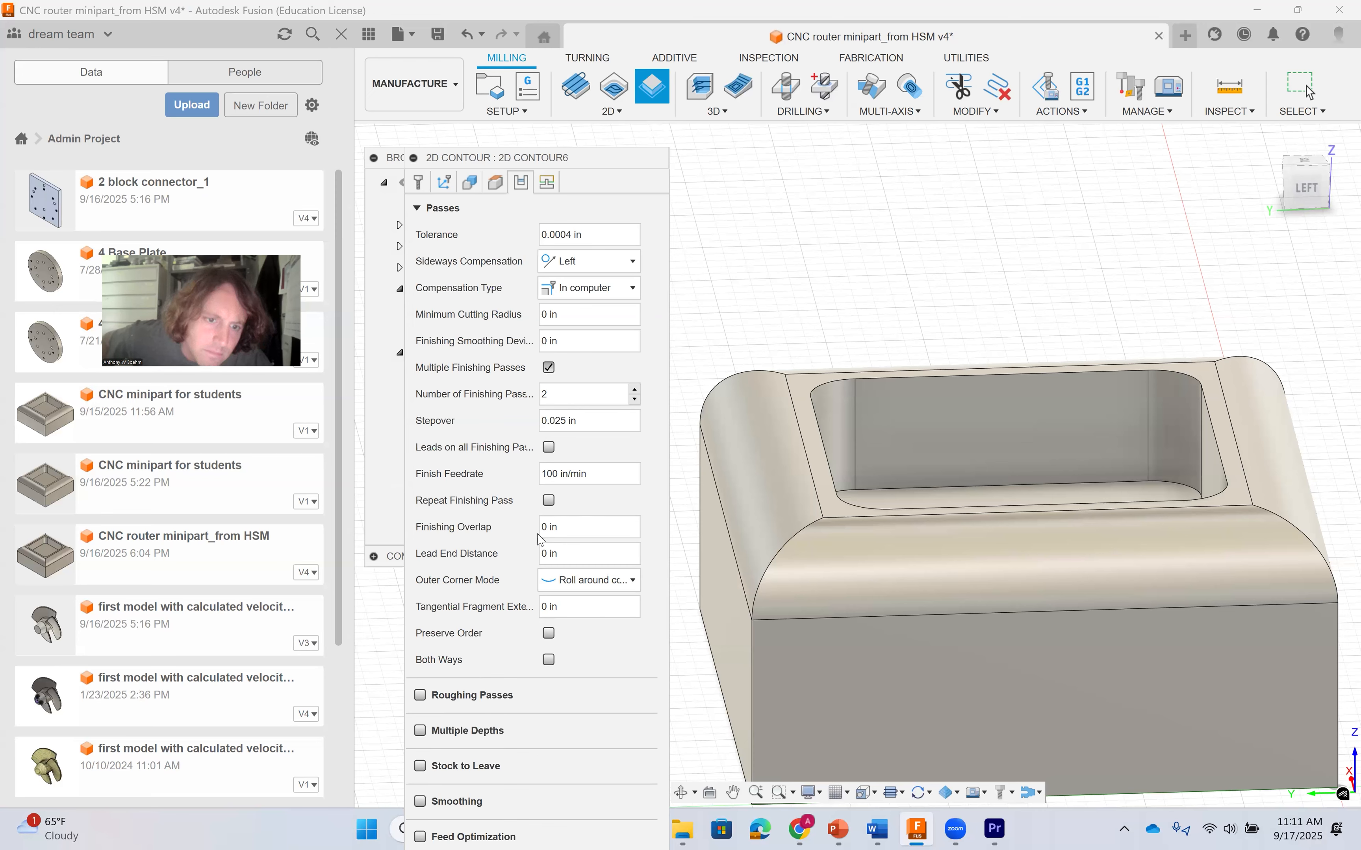
# Enable multiple depths with a maximum roughing stepdown of 0.25 in and finishing only at final depth.
pyautogui.click(422, 730)
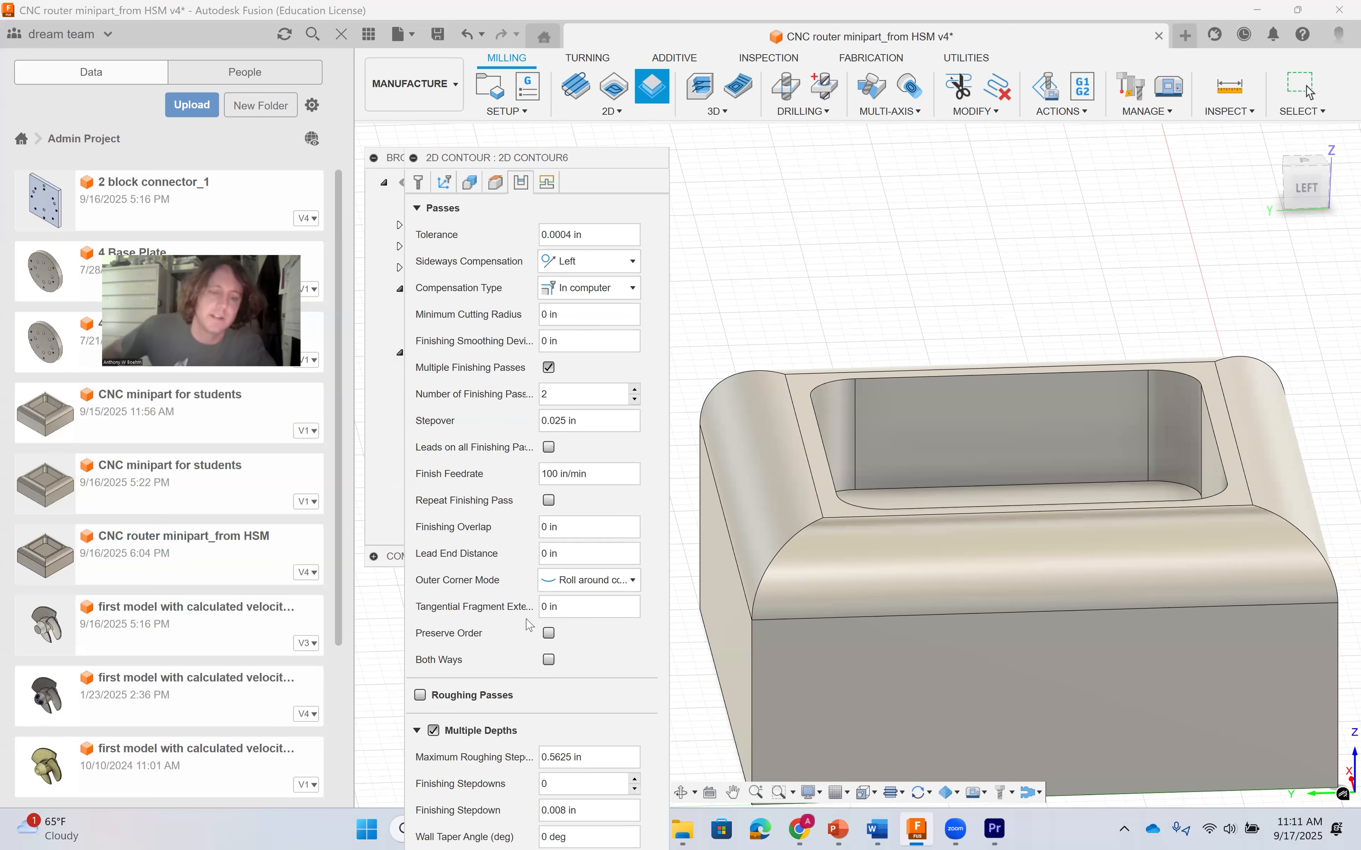
pyautogui.doubleClick(593, 157)
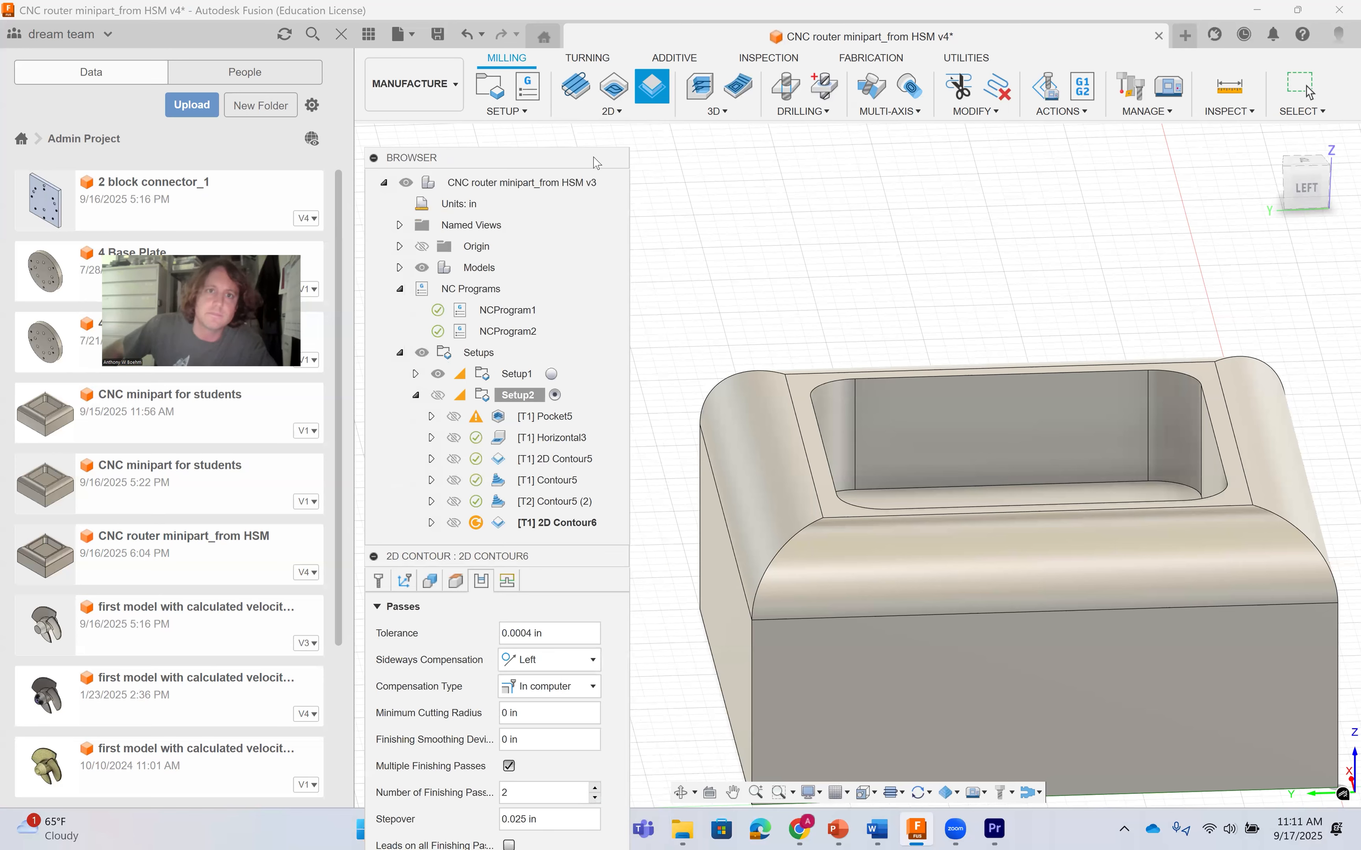
pyautogui.moveTo(545, 546); pyautogui.dragTo(599, 48)
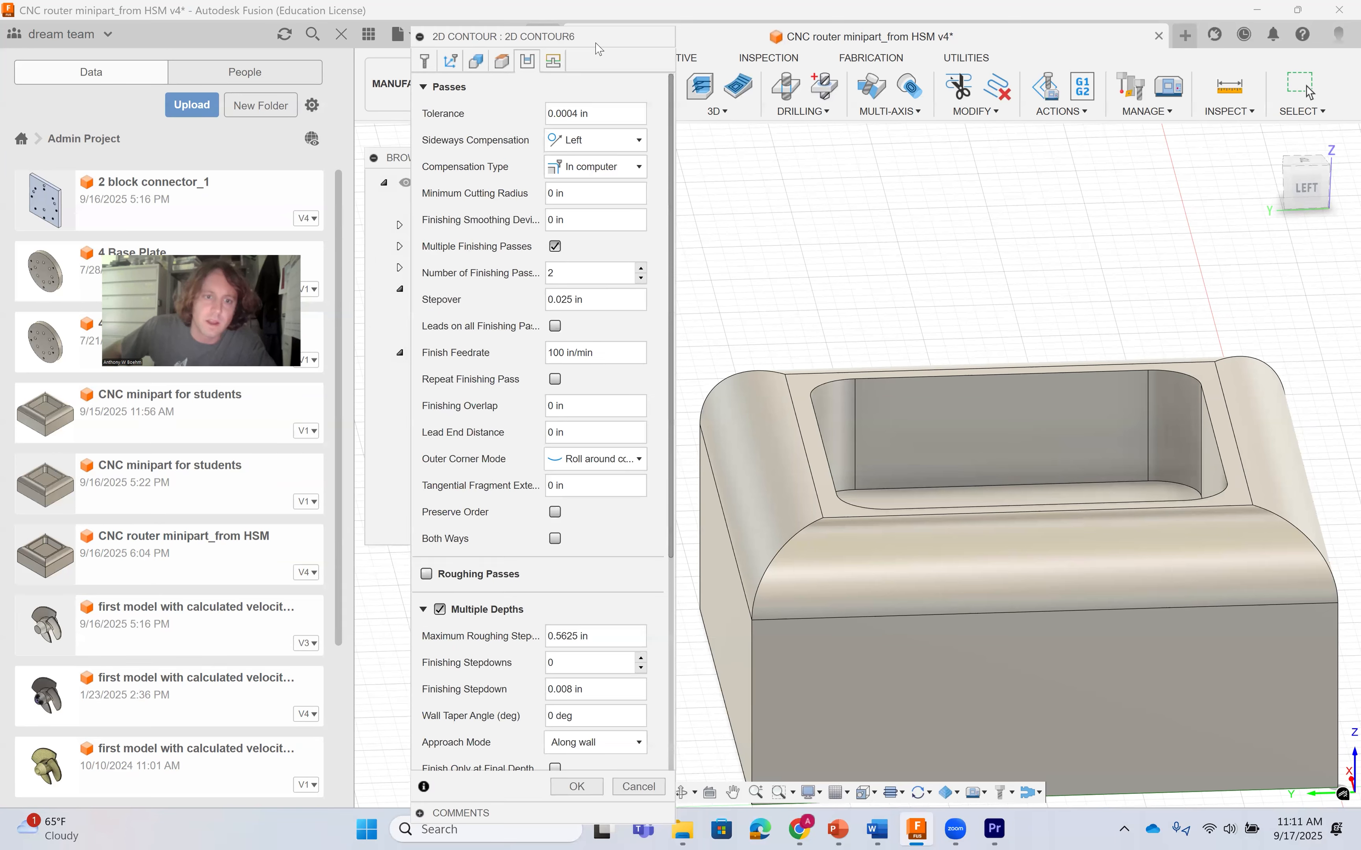
pyautogui.scroll(-3, 487, 695)
pyautogui.scroll(-3, 484, 699)
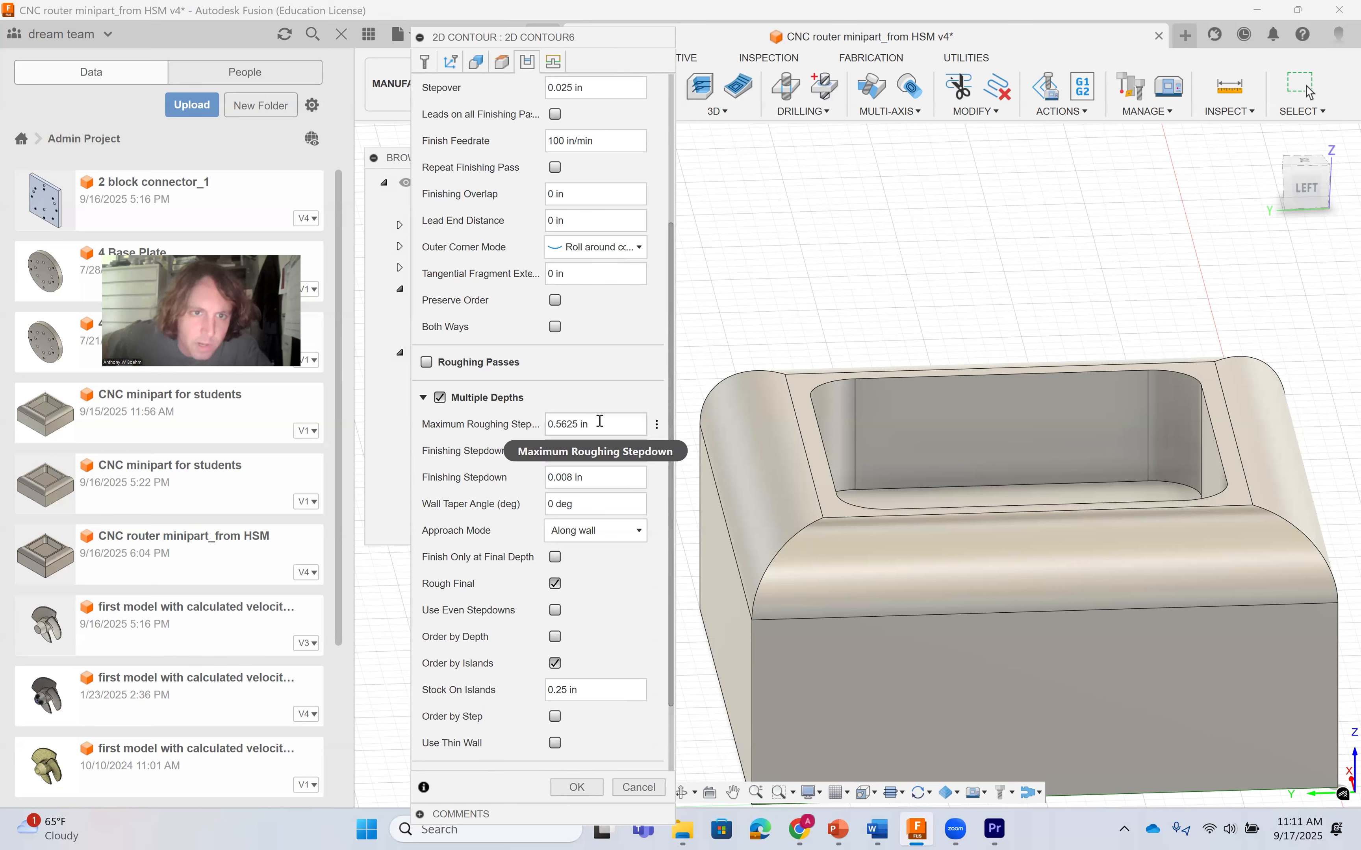
pyautogui.moveTo(596, 424); pyautogui.dragTo(455, 435)
pyautogui.write('.25')
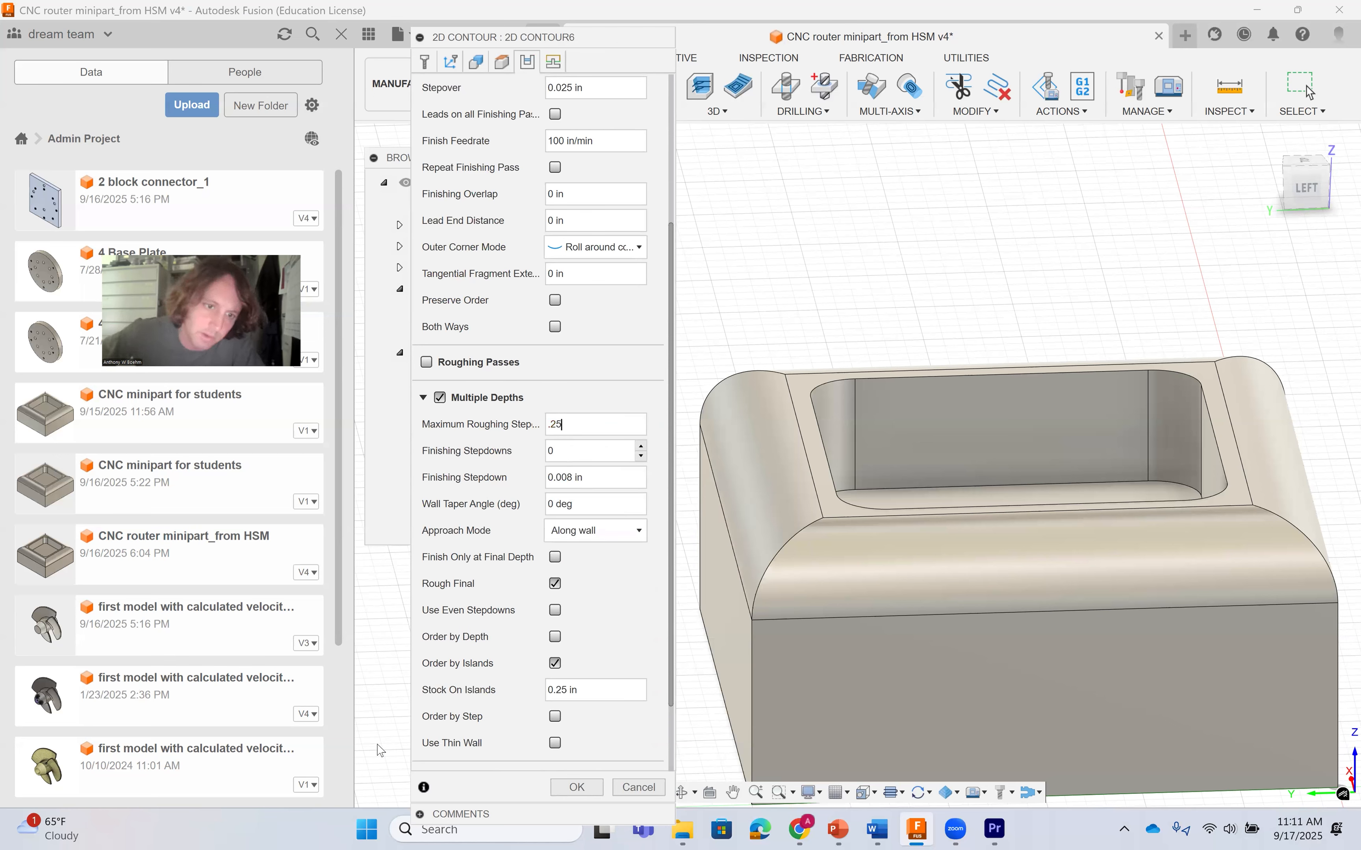
pyautogui.click(555, 558)
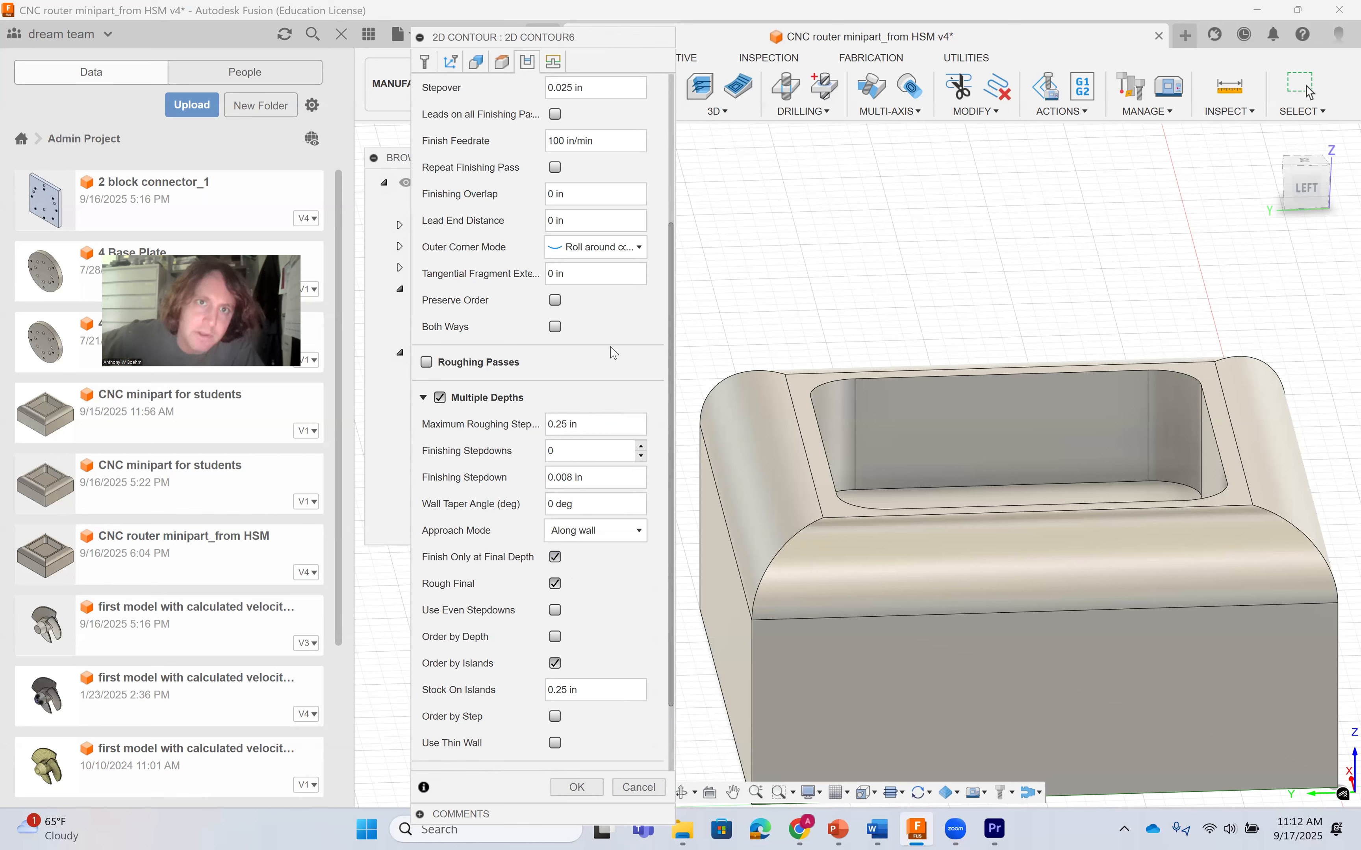
# Enable stock to leave for the 2D Contour, with 0 in radial and 0.05 in axial stock.
pyautogui.scroll(4, 605, 240)
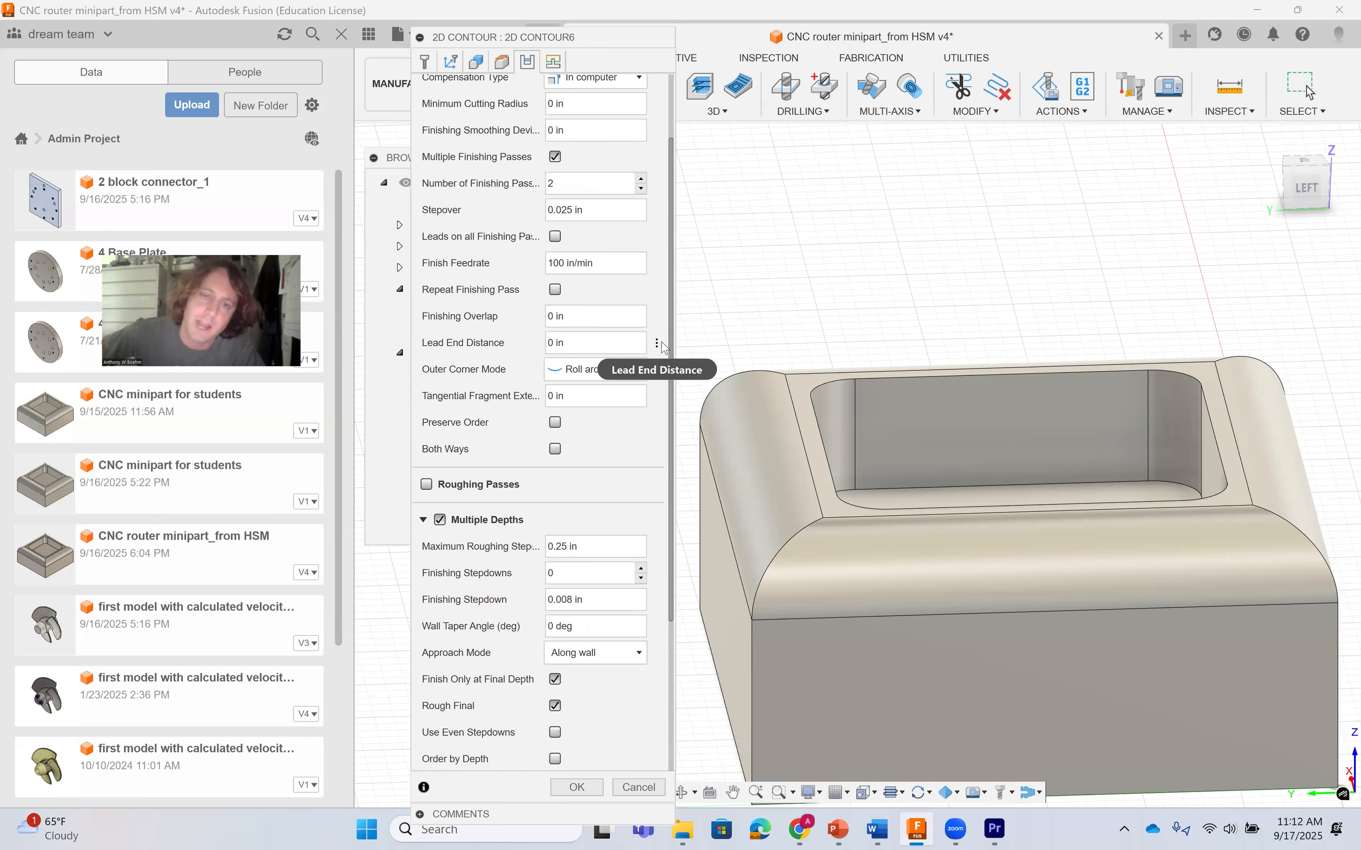
pyautogui.scroll(-7, 676, 346)
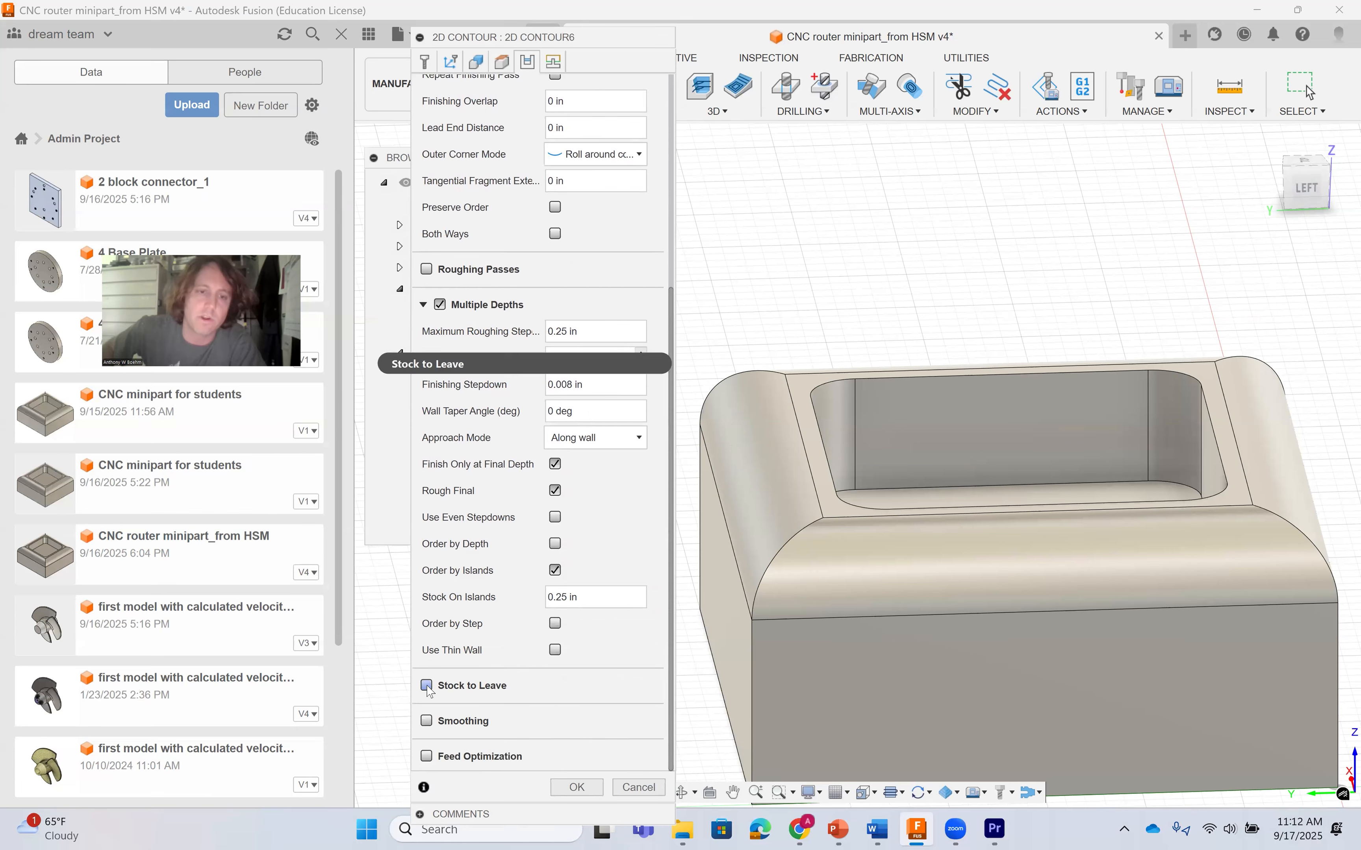
pyautogui.scroll(10, 433, 695)
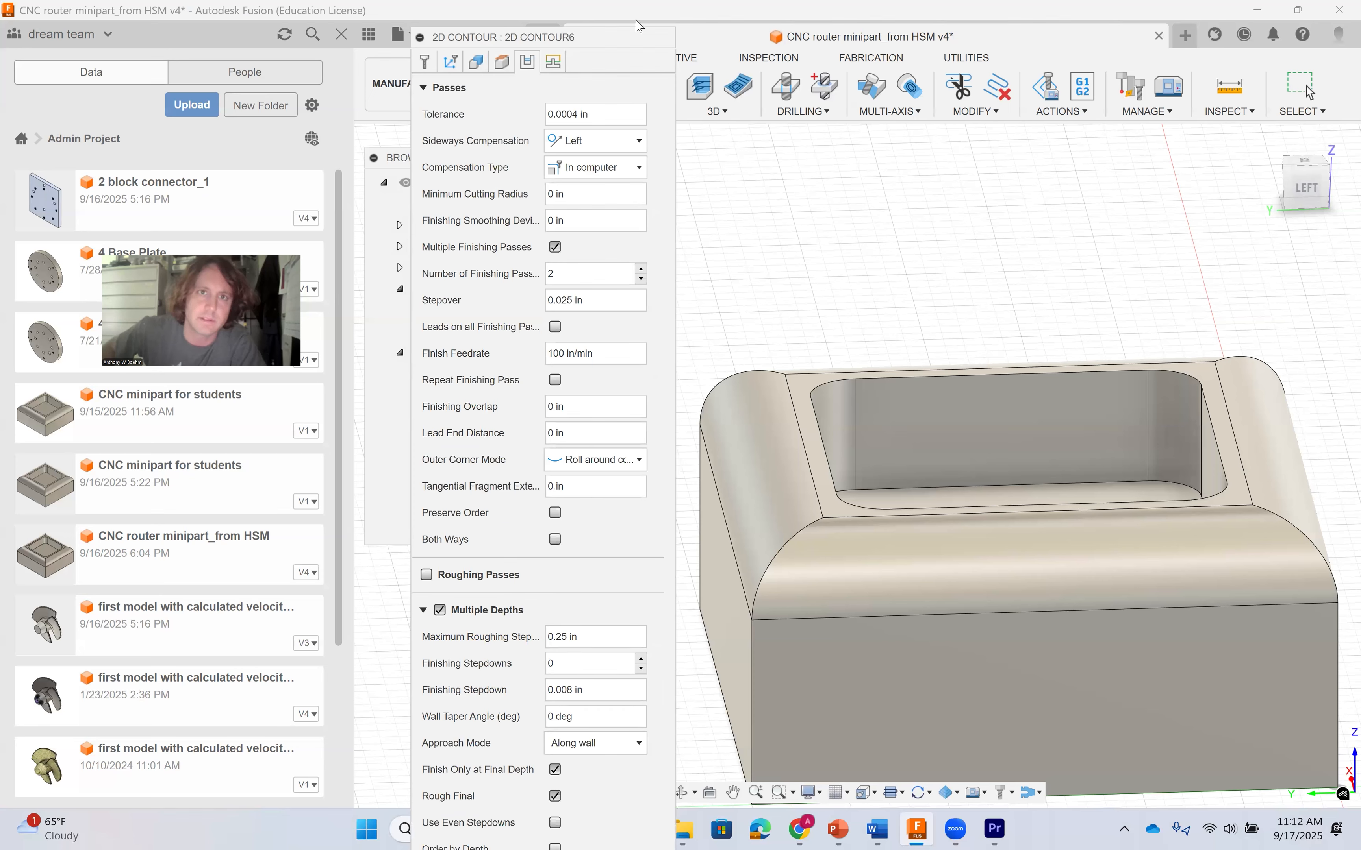
pyautogui.moveTo(629, 51); pyautogui.dragTo(605, 26)
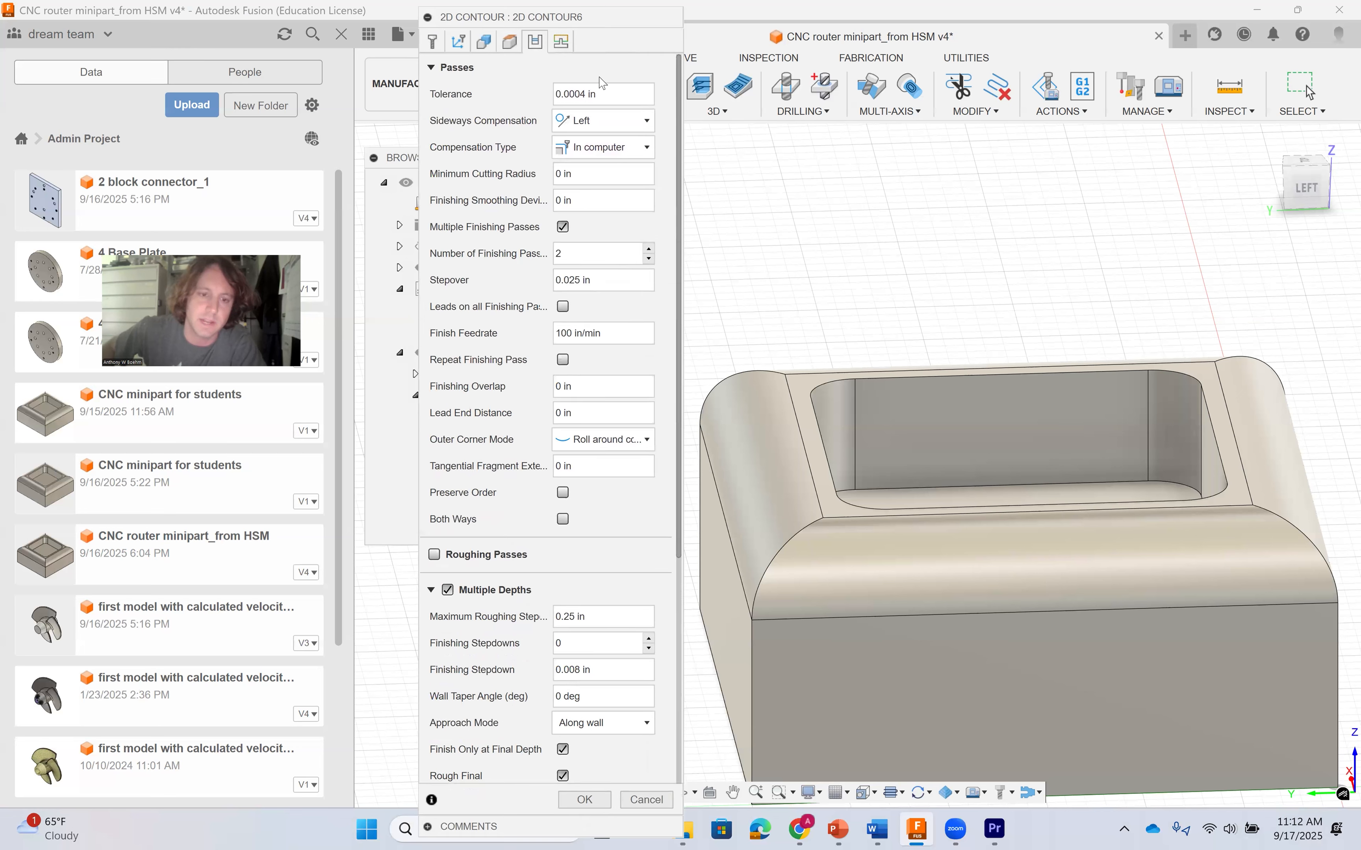
pyautogui.scroll(-5, 489, 665)
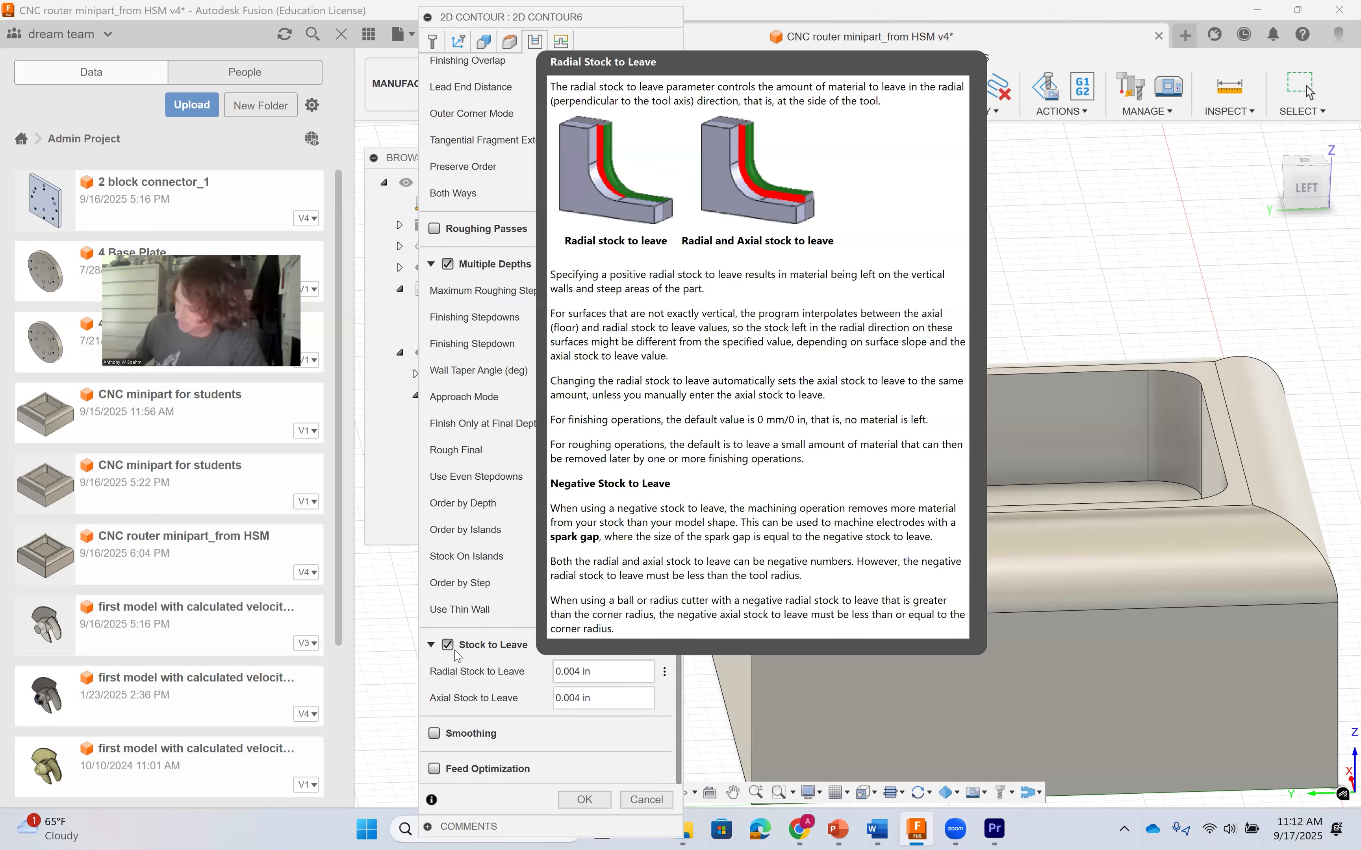
pyautogui.hotkey('ctrl', 'a')
pyautogui.write('0')
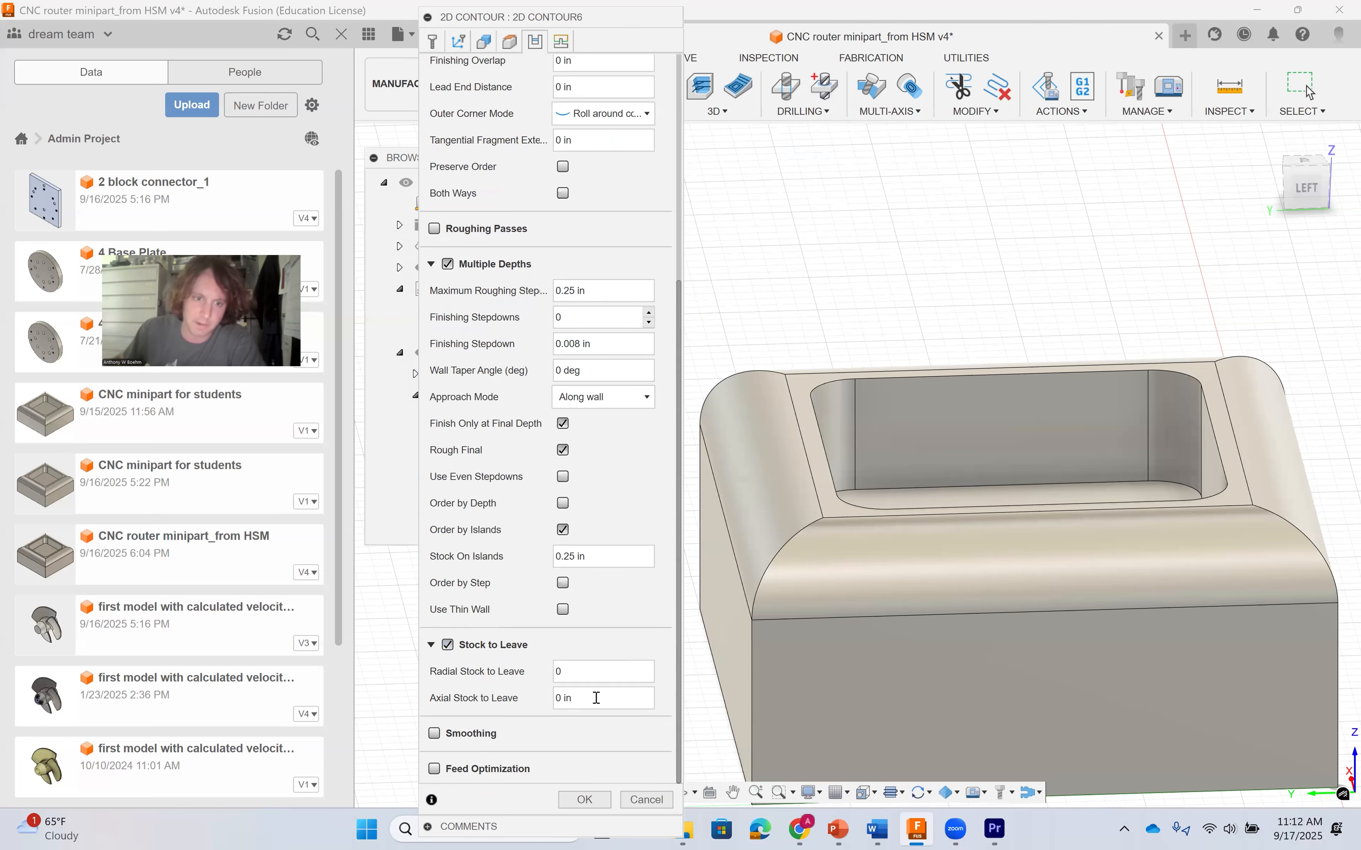
pyautogui.moveTo(595, 700); pyautogui.dragTo(399, 696)
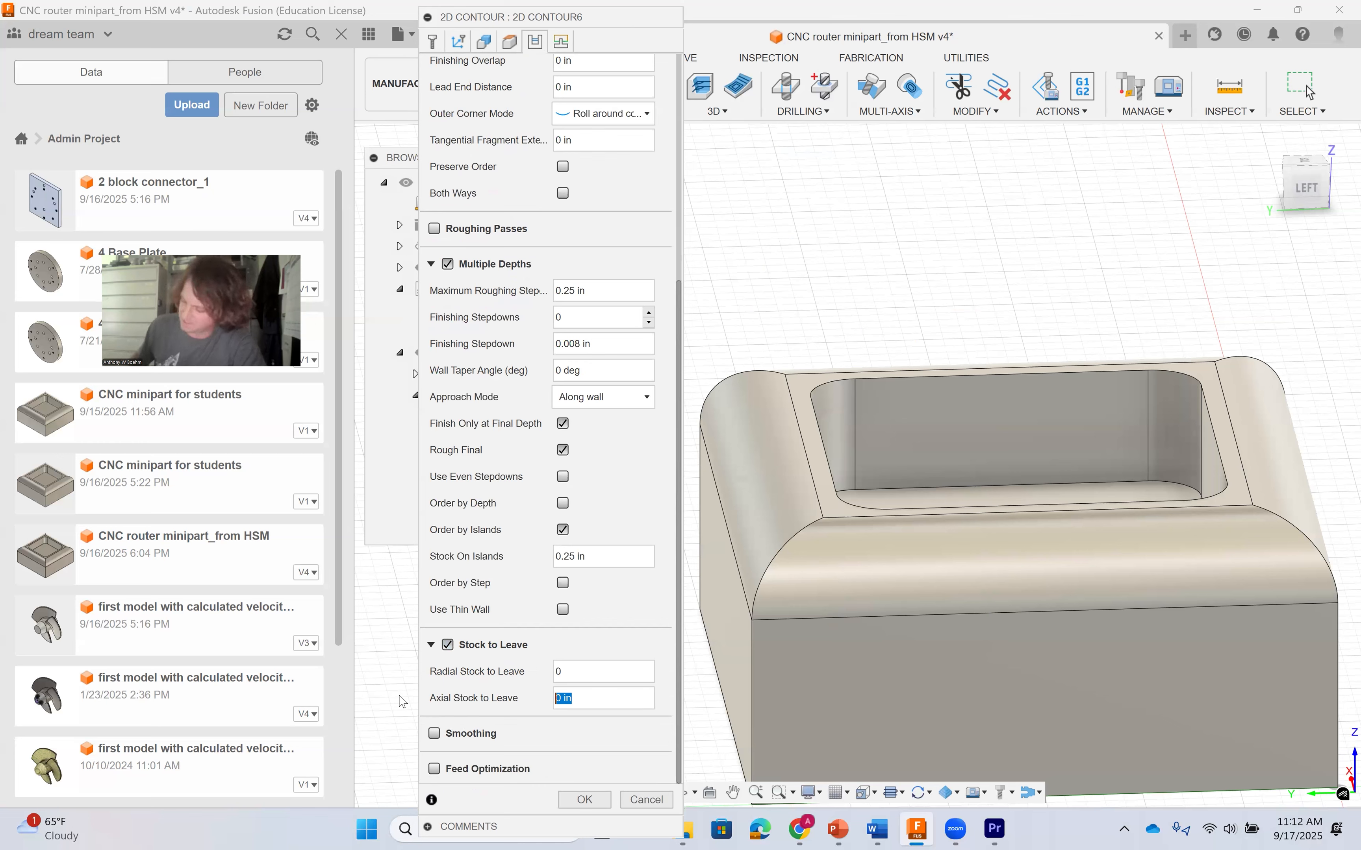
pyautogui.write('0.05')
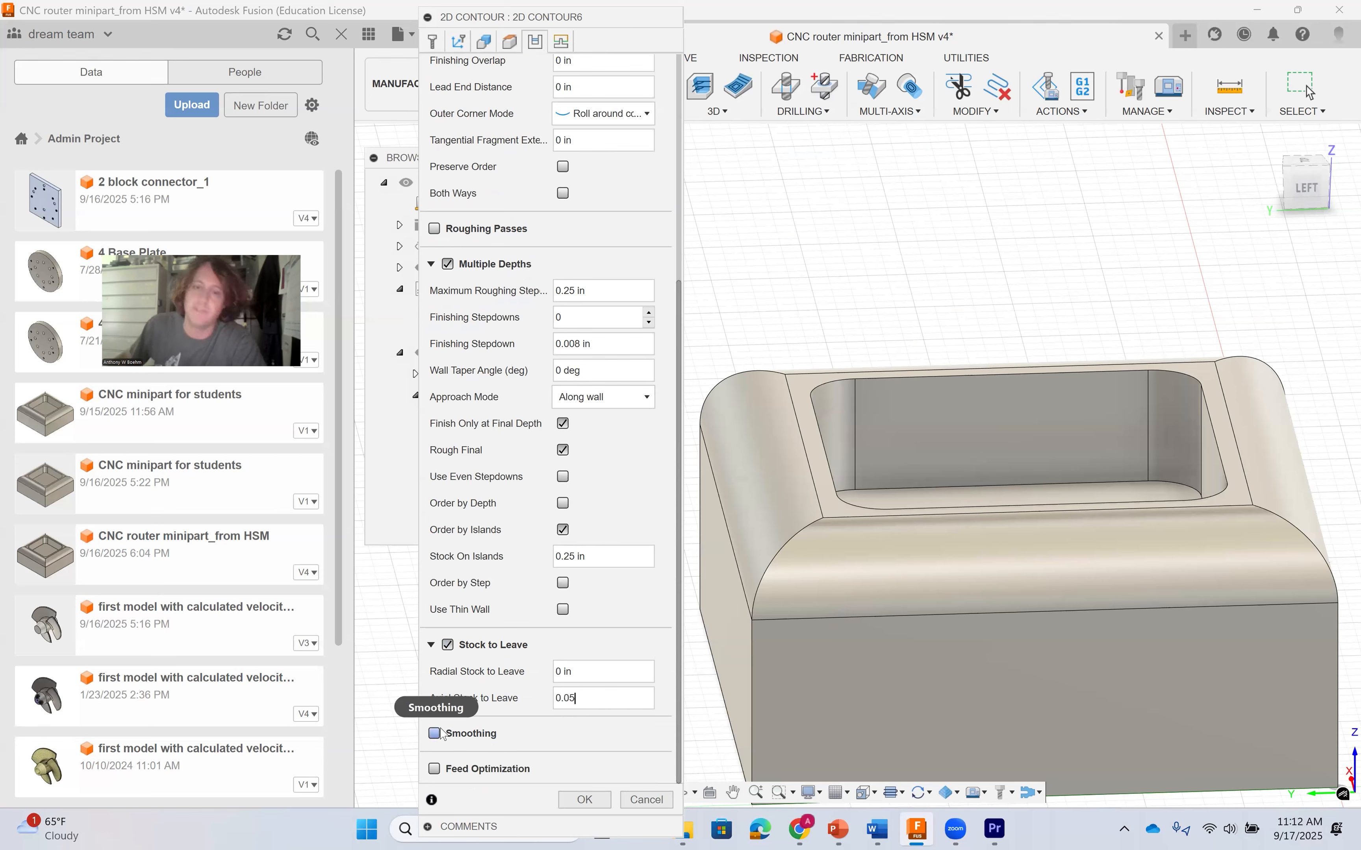
# Enable smoothing and feed optimization for the 2D Contour passes.
pyautogui.moveTo(442, 733)
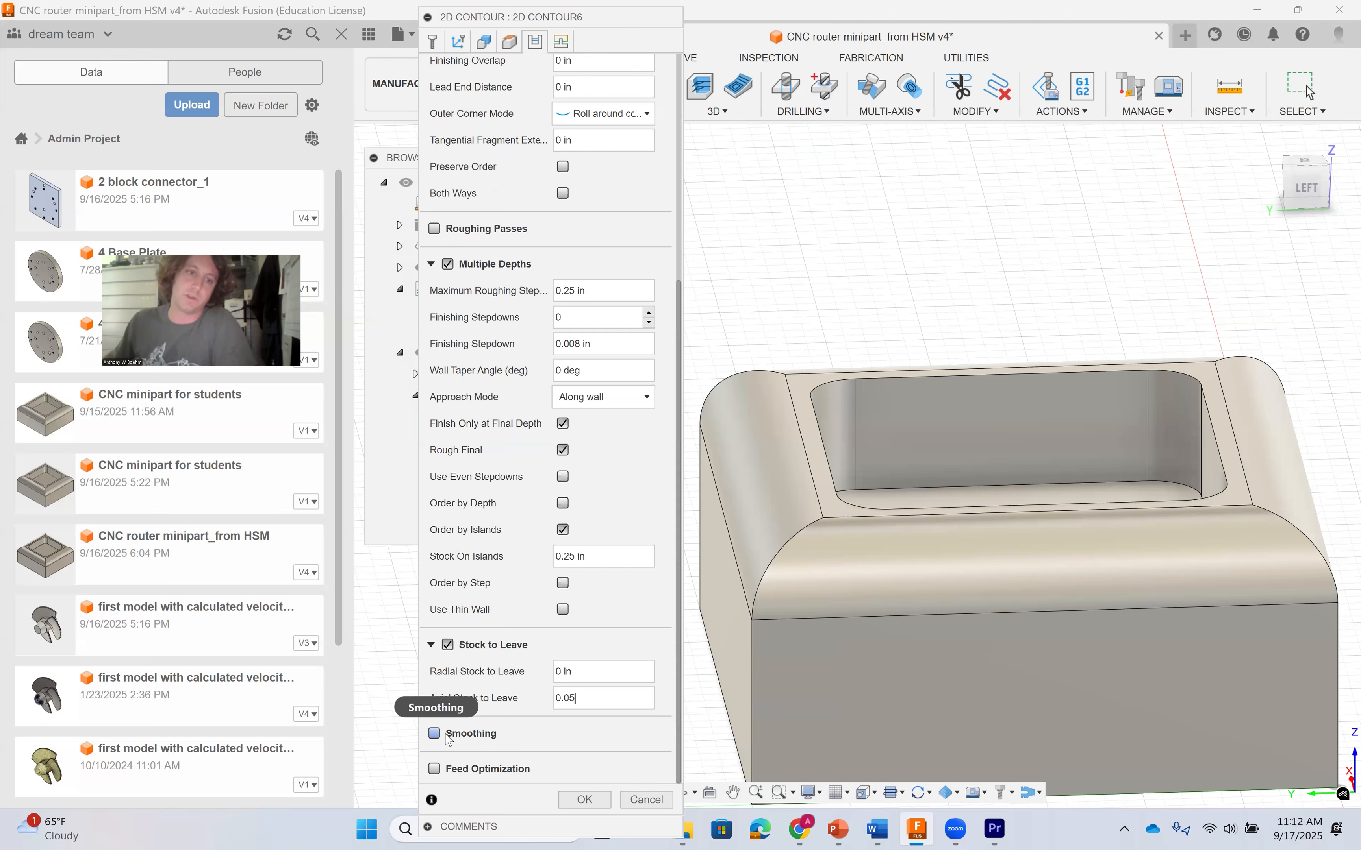
pyautogui.click(441, 737)
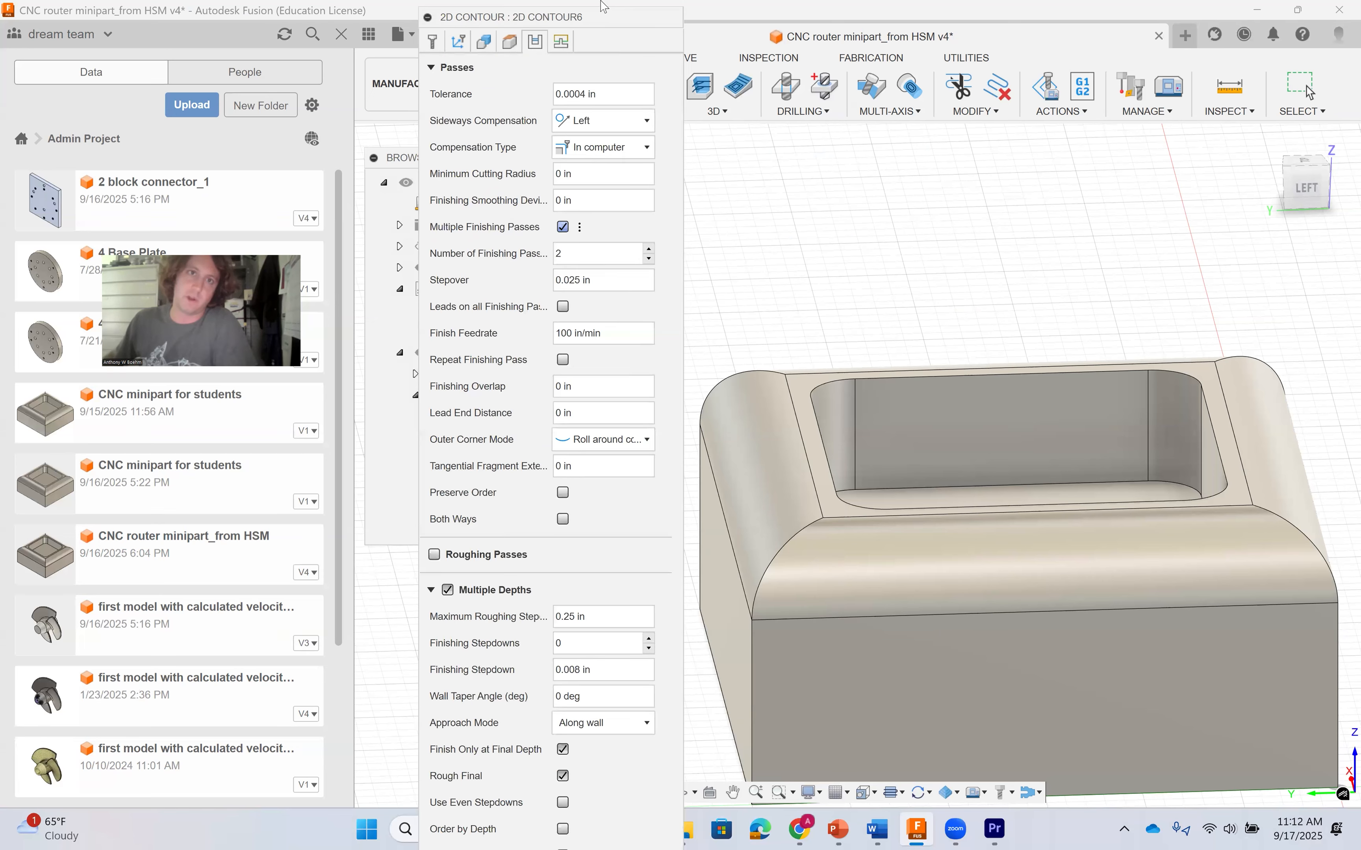
pyautogui.moveTo(619, 8); pyautogui.dragTo(619, 340)
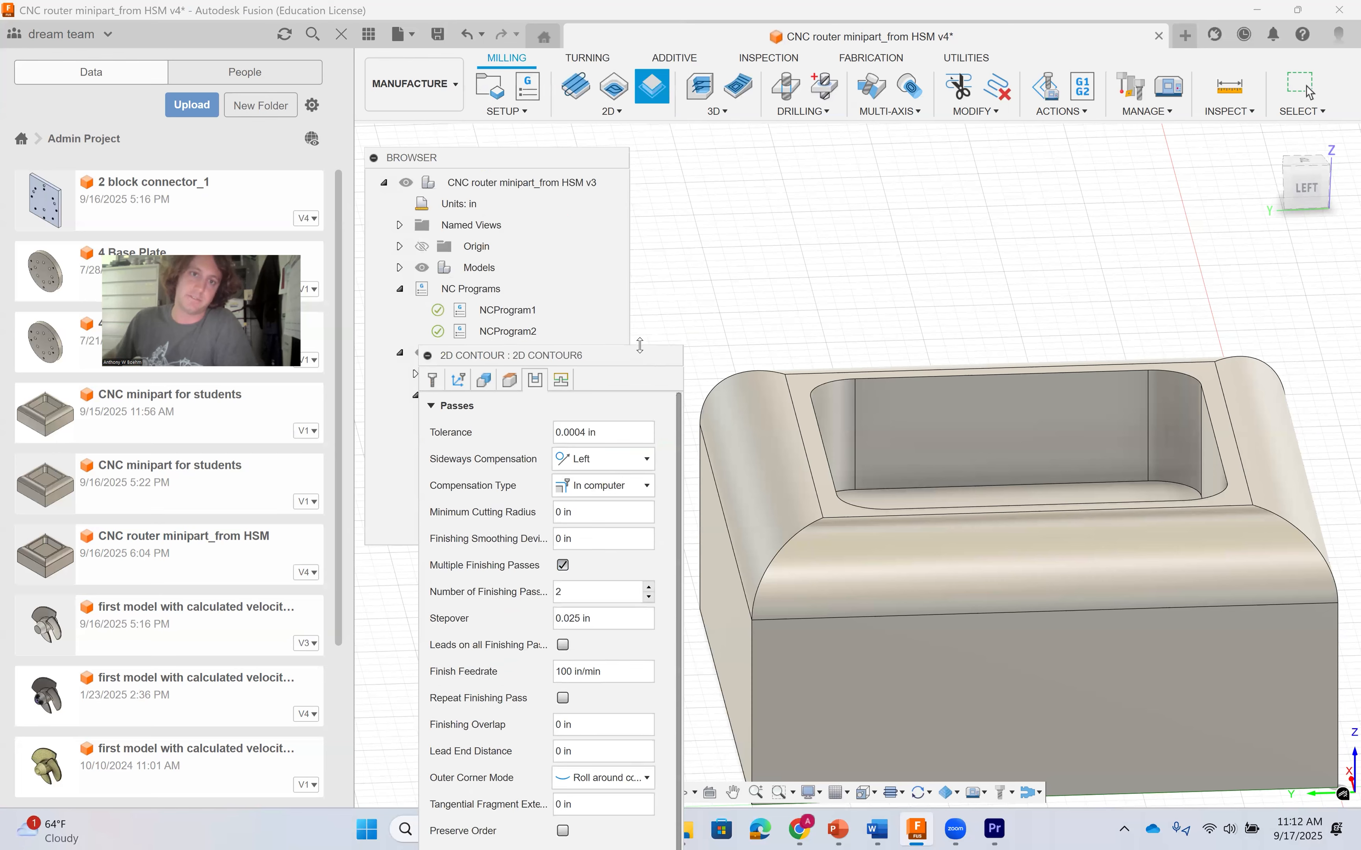
pyautogui.moveTo(619, 236); pyautogui.dragTo(603, 424)
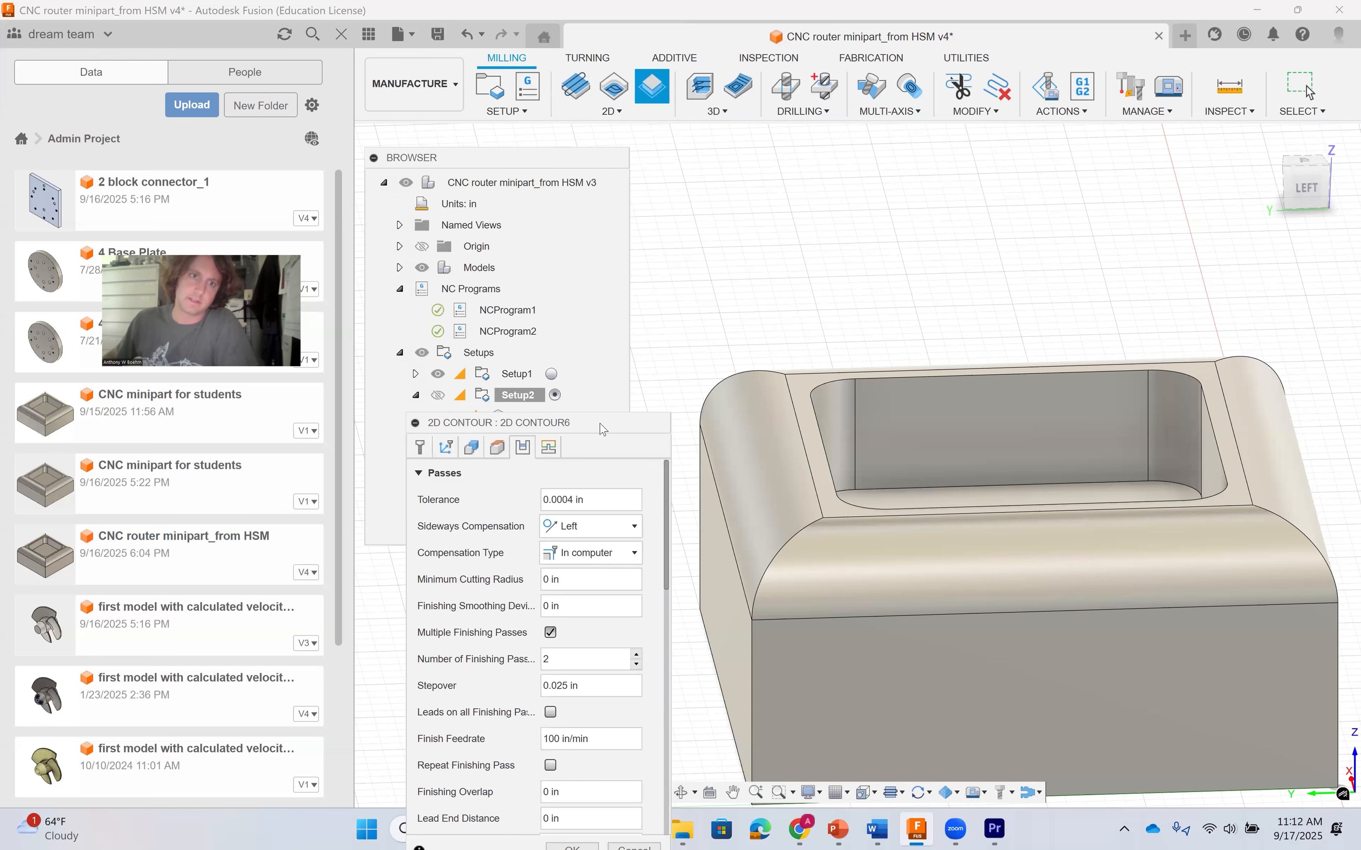
pyautogui.moveTo(600, 361); pyautogui.dragTo(627, 130)
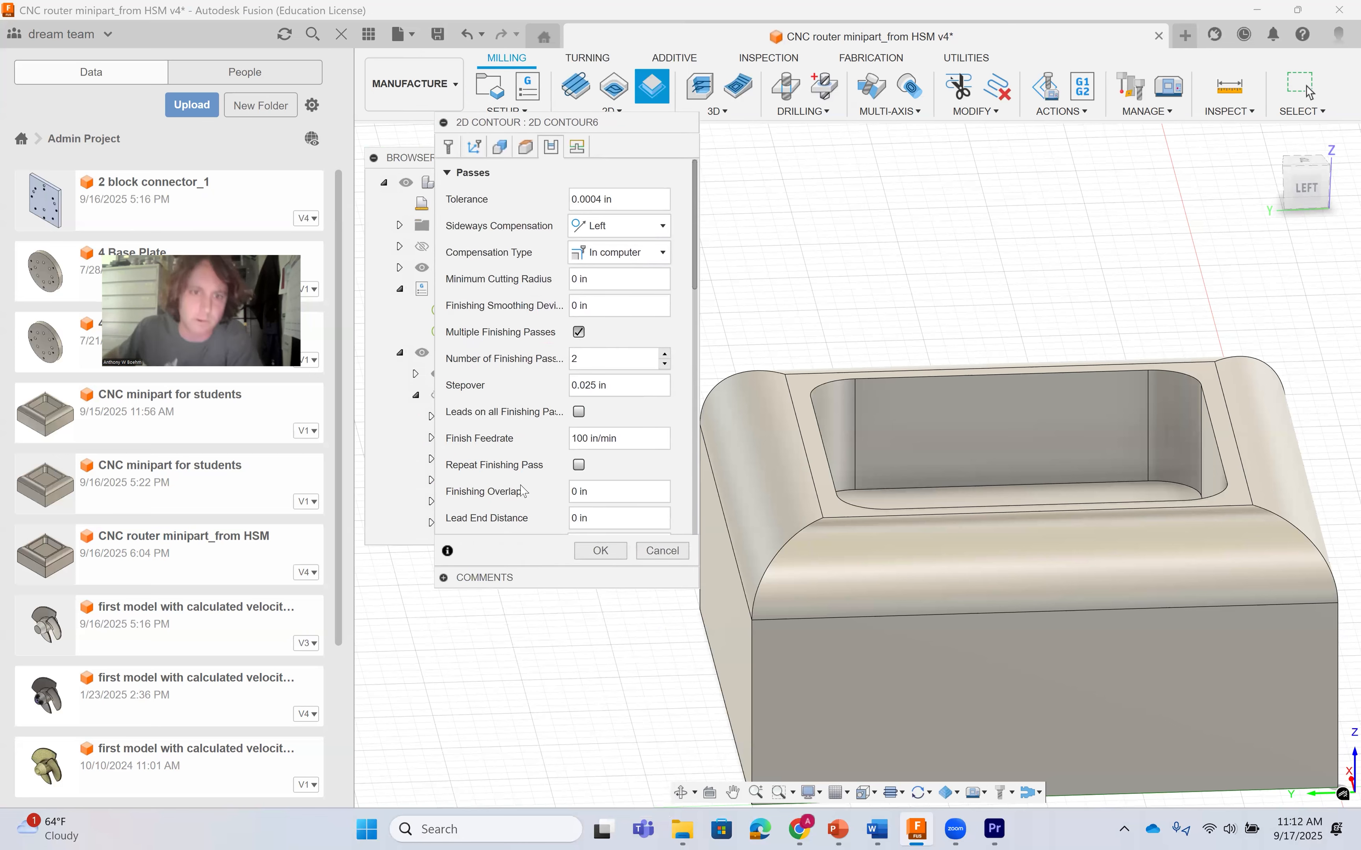
pyautogui.scroll(-5, 528, 487)
pyautogui.scroll(-10, 532, 489)
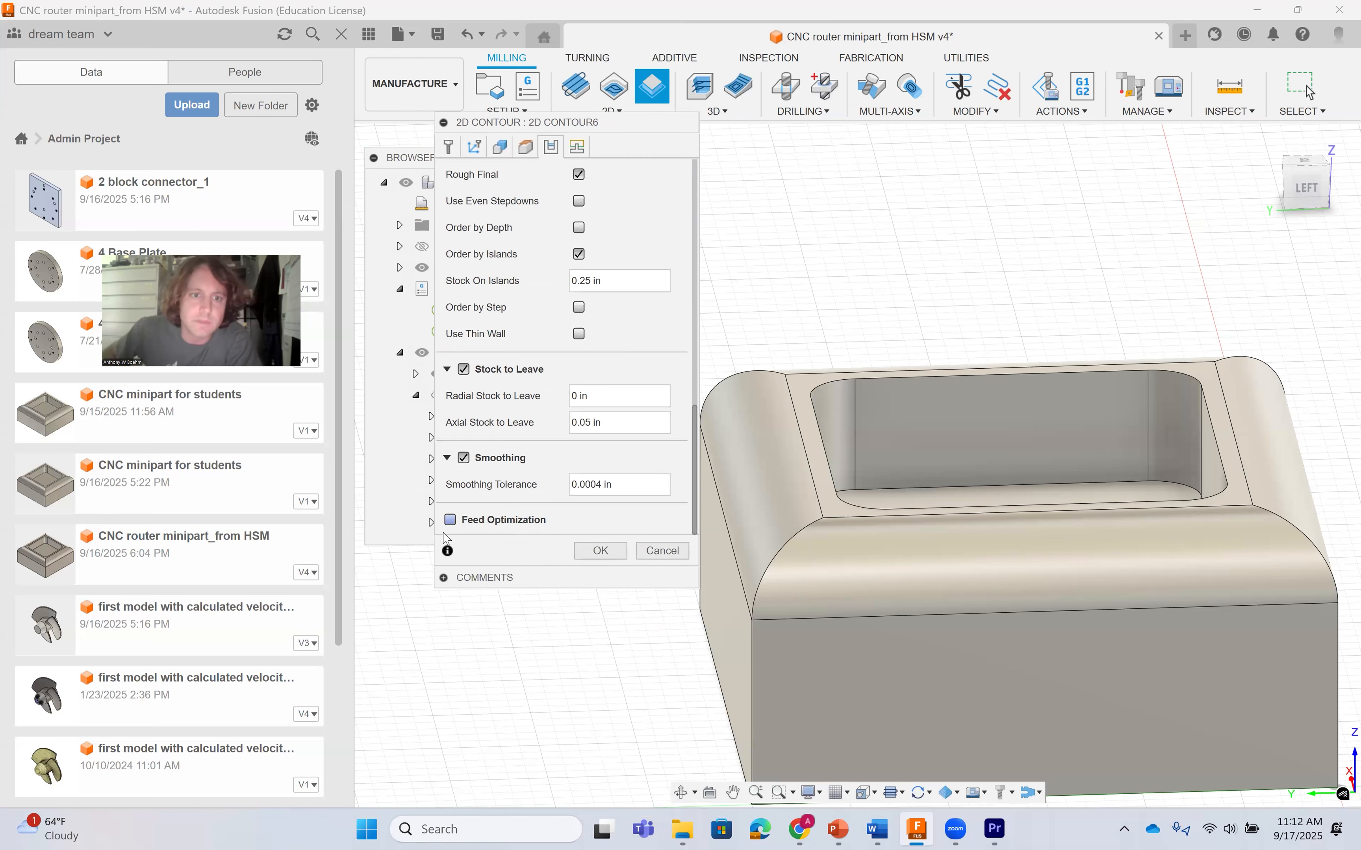
pyautogui.click(446, 519)
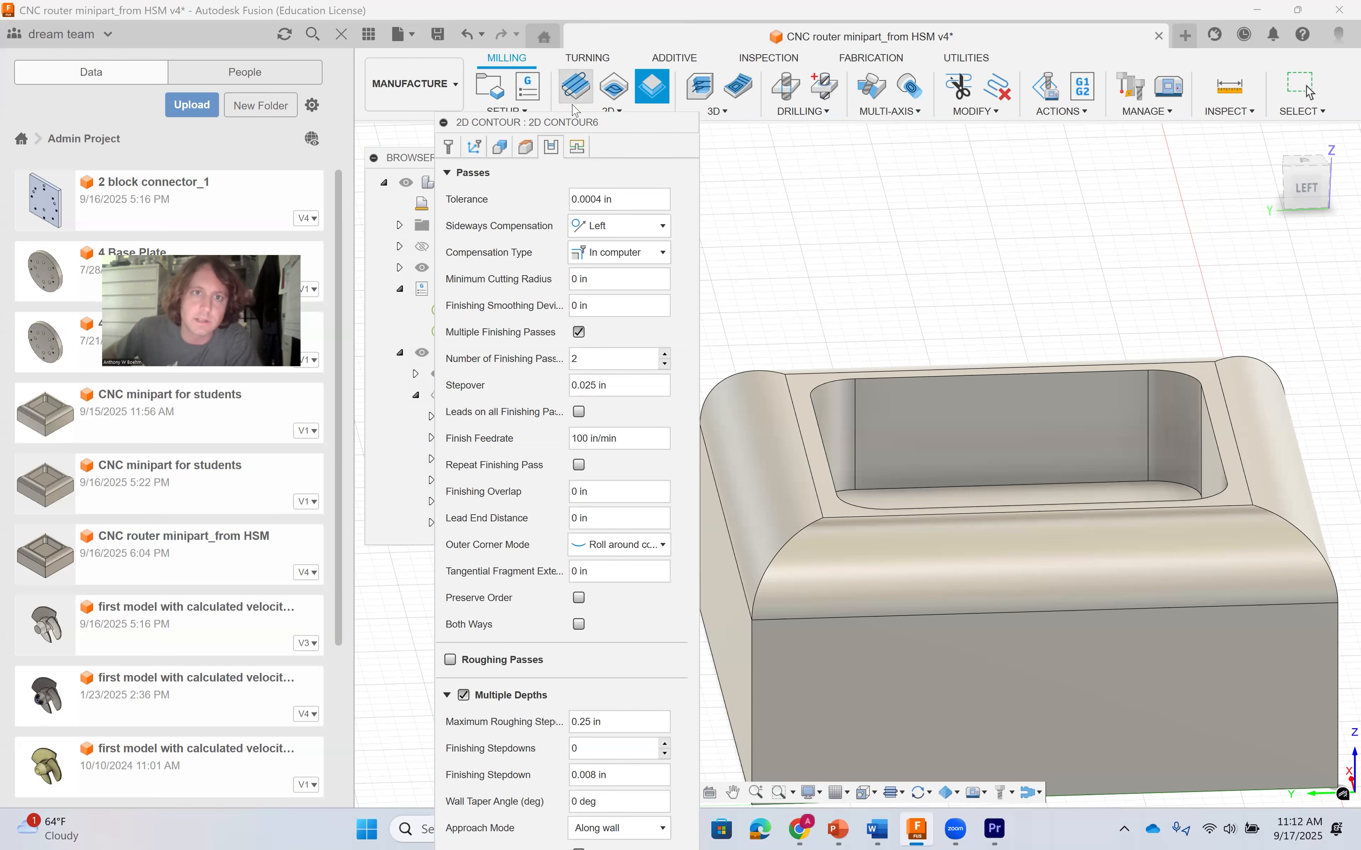
# Turn off the Only Inner Corners option in the 2D Contour's feed optimization.
pyautogui.moveTo(573, 112); pyautogui.dragTo(873, 145)
pyautogui.scroll(-5, 805, 497)
pyautogui.scroll(-10, 805, 498)
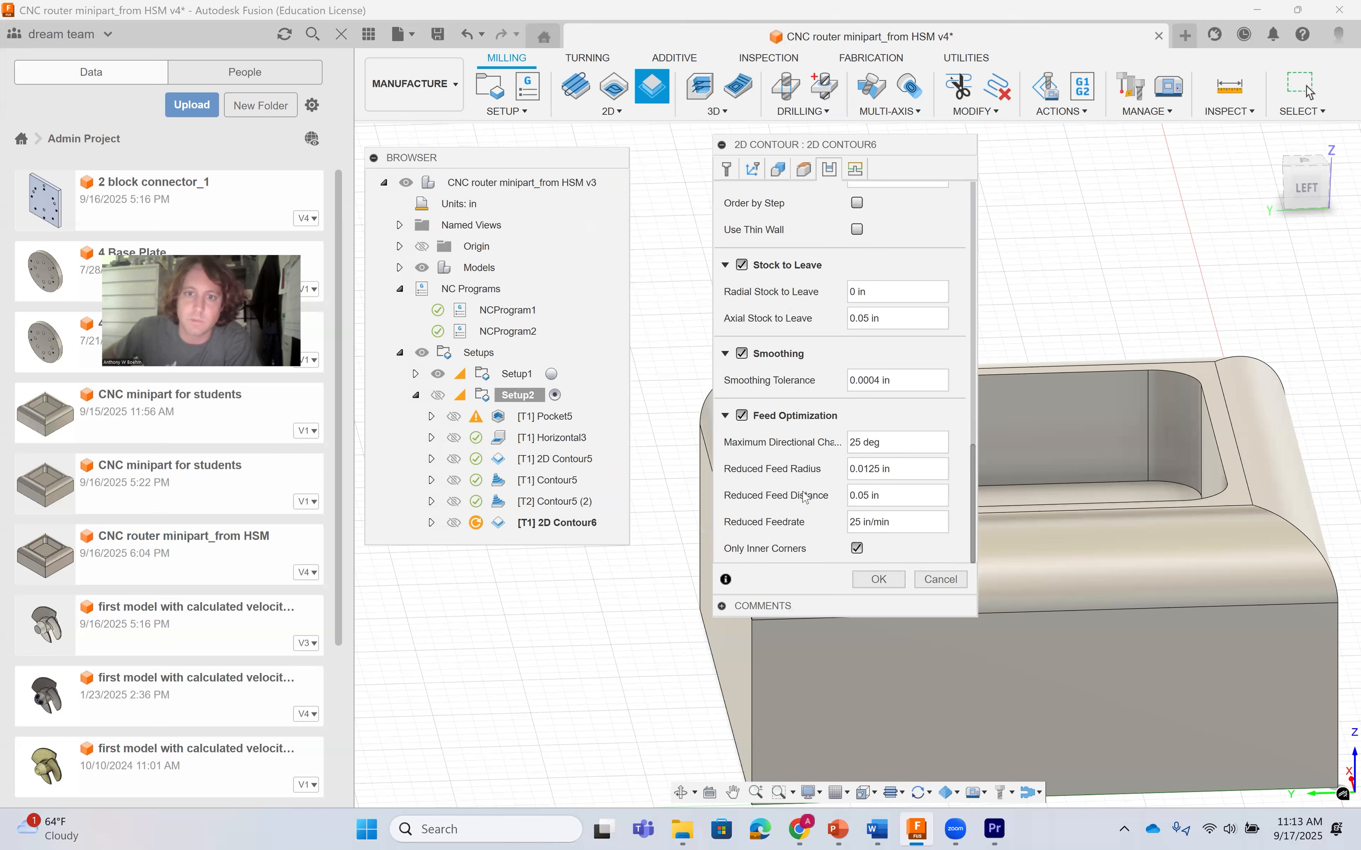
pyautogui.click(856, 549)
# Review the linking, passes and height settings of the 2D Contour operation.
pyautogui.click(854, 169)
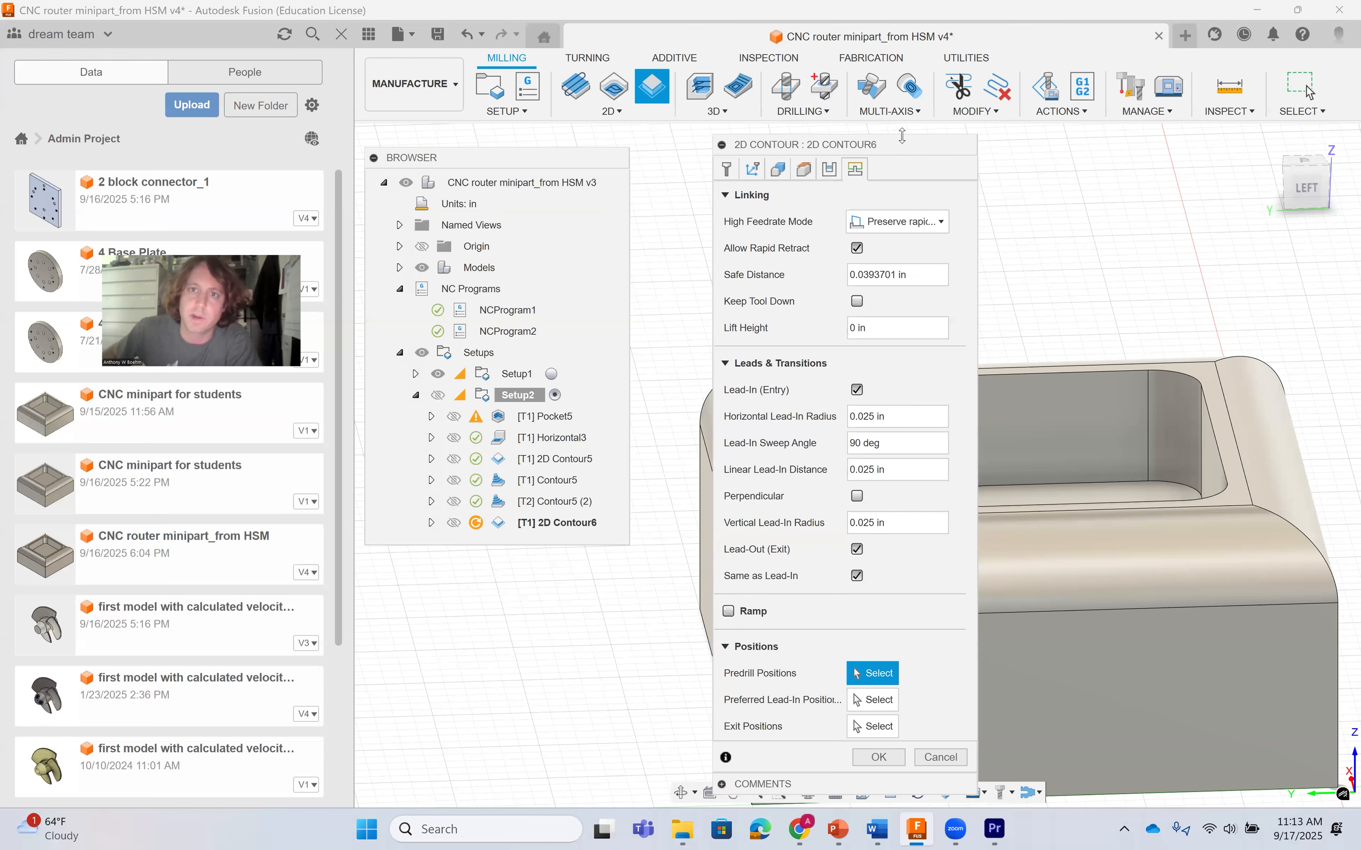
pyautogui.moveTo(905, 148); pyautogui.dragTo(771, 61)
pyautogui.moveTo(617, 75); pyautogui.dragTo(618, 76)
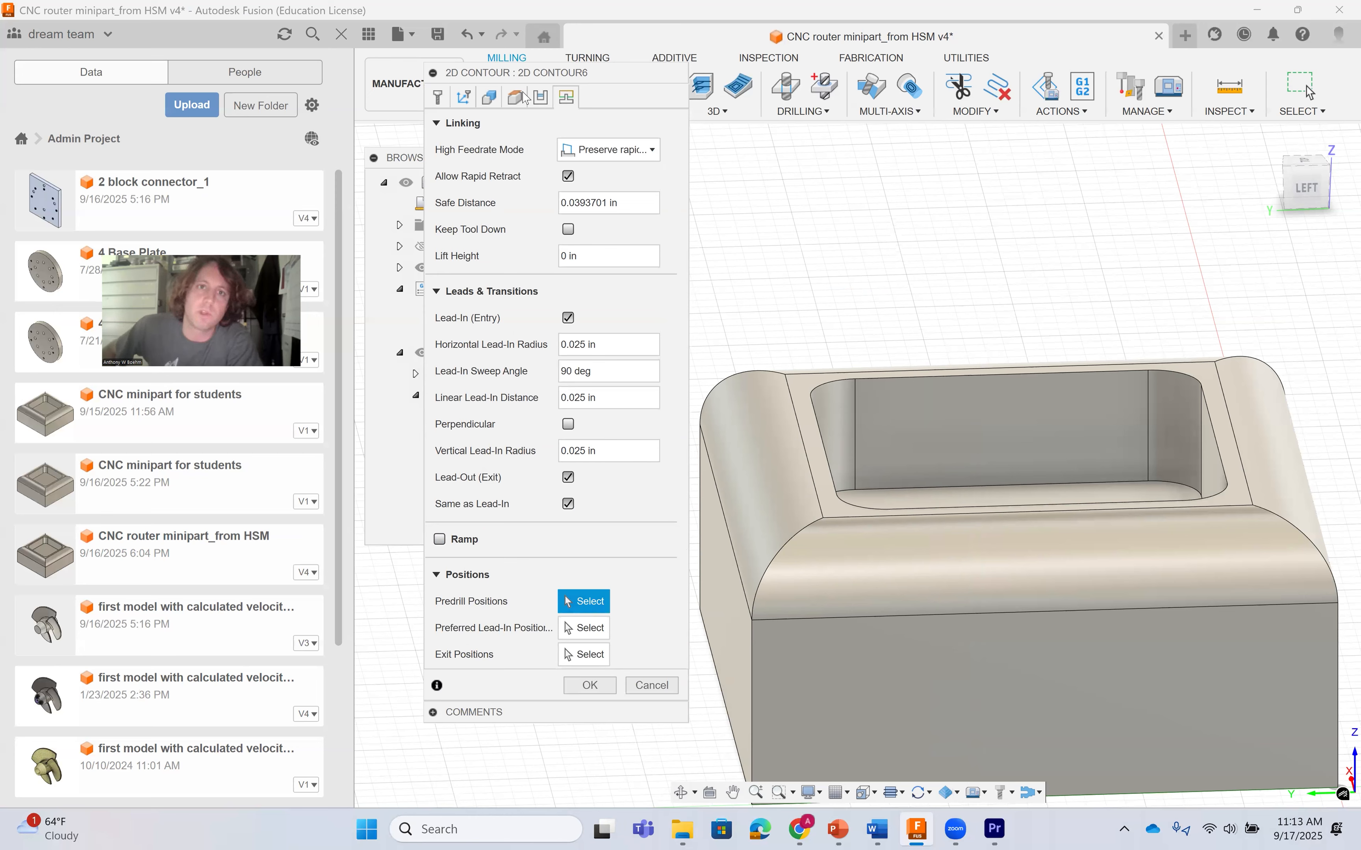
pyautogui.click(540, 97)
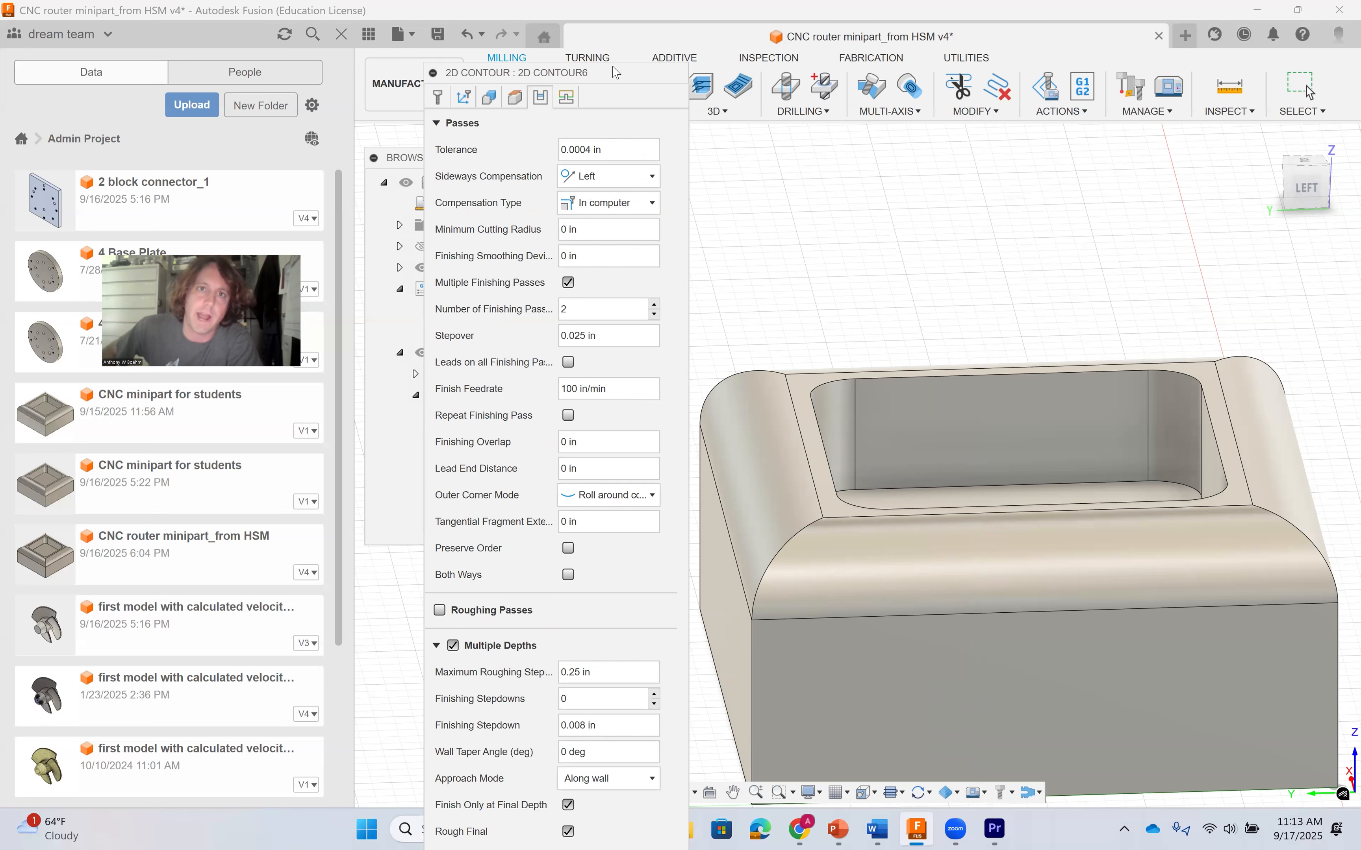
pyautogui.moveTo(613, 62); pyautogui.dragTo(581, 192)
pyautogui.moveTo(500, 597); pyautogui.dragTo(276, 646)
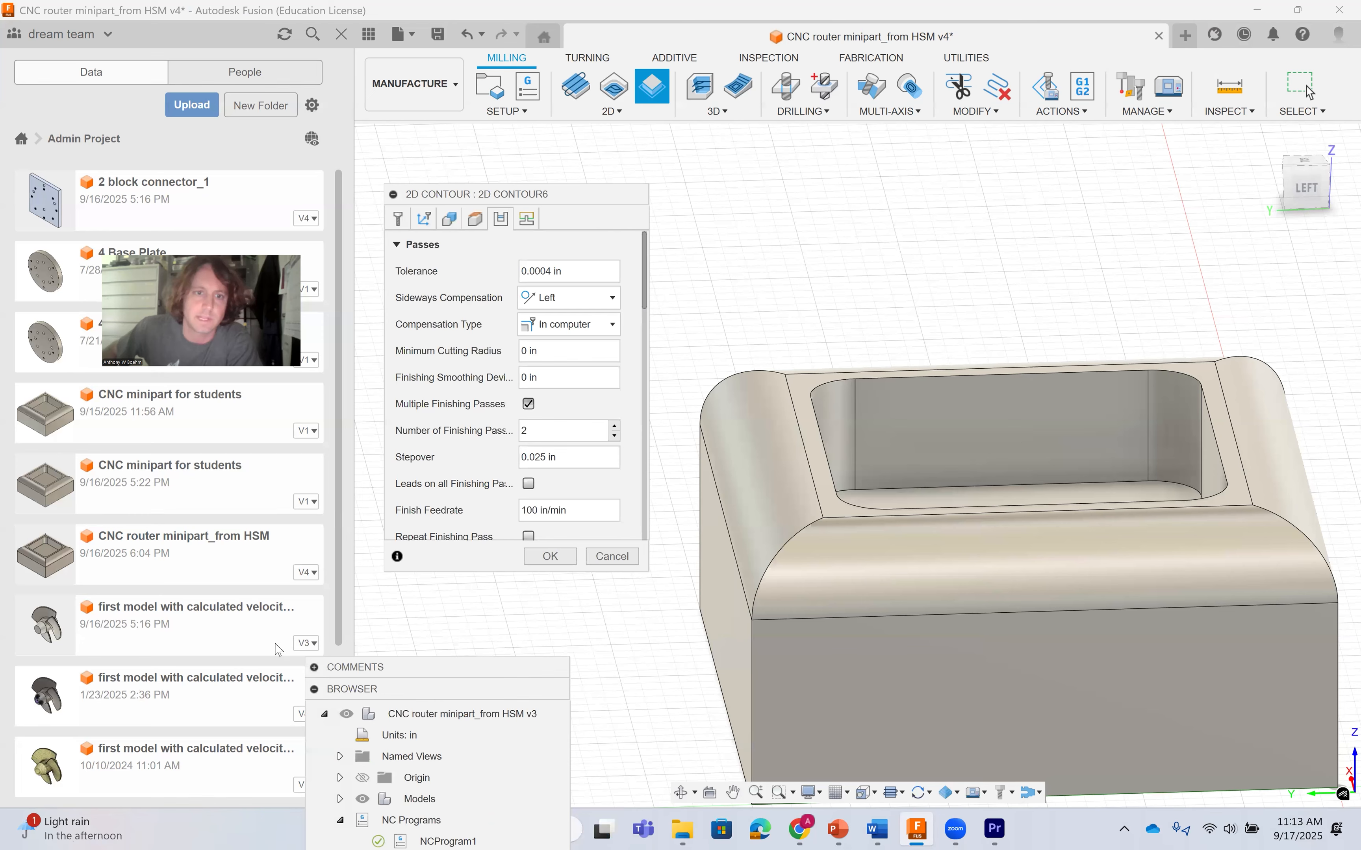
pyautogui.moveTo(130, 571); pyautogui.dragTo(128, 556)
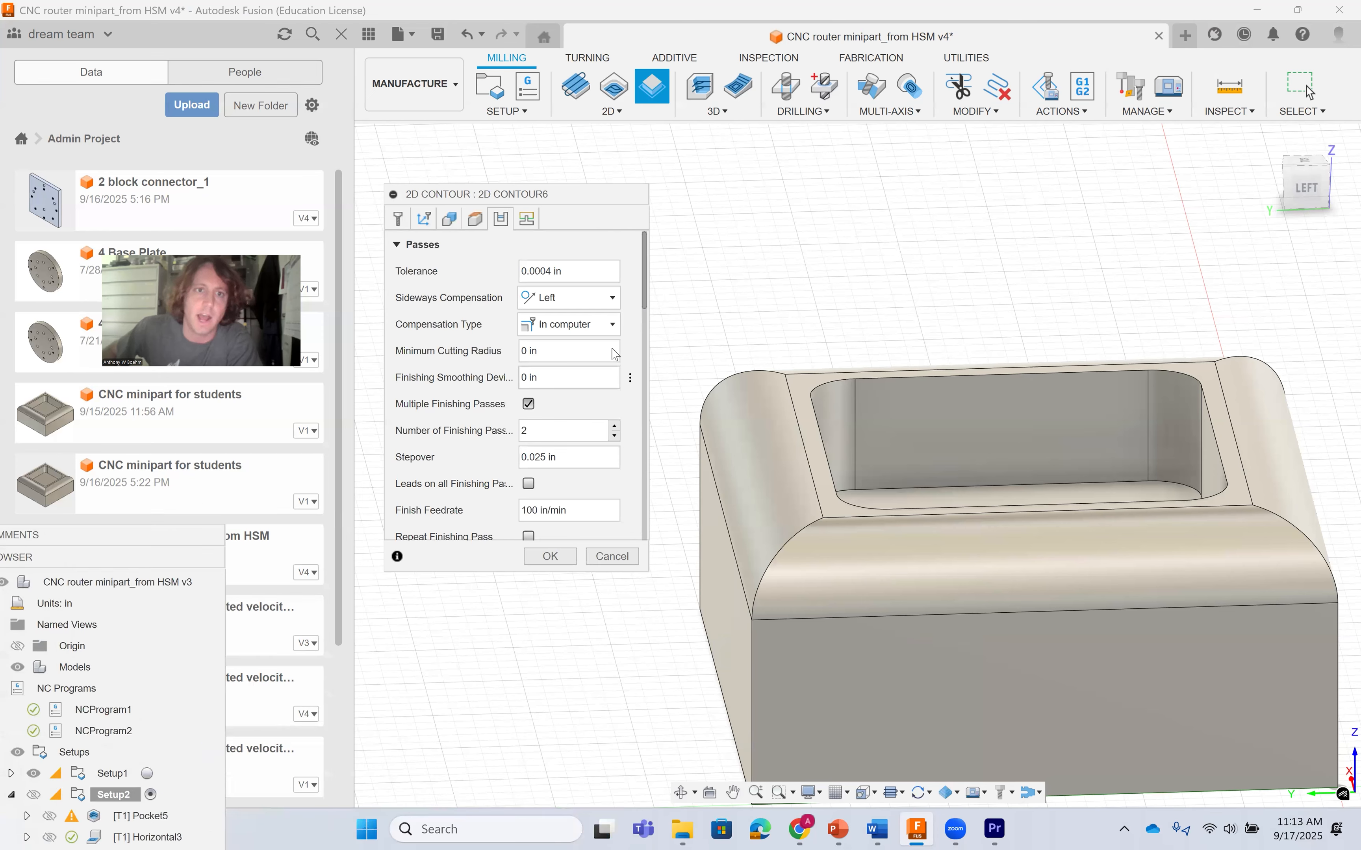
pyautogui.click(475, 219)
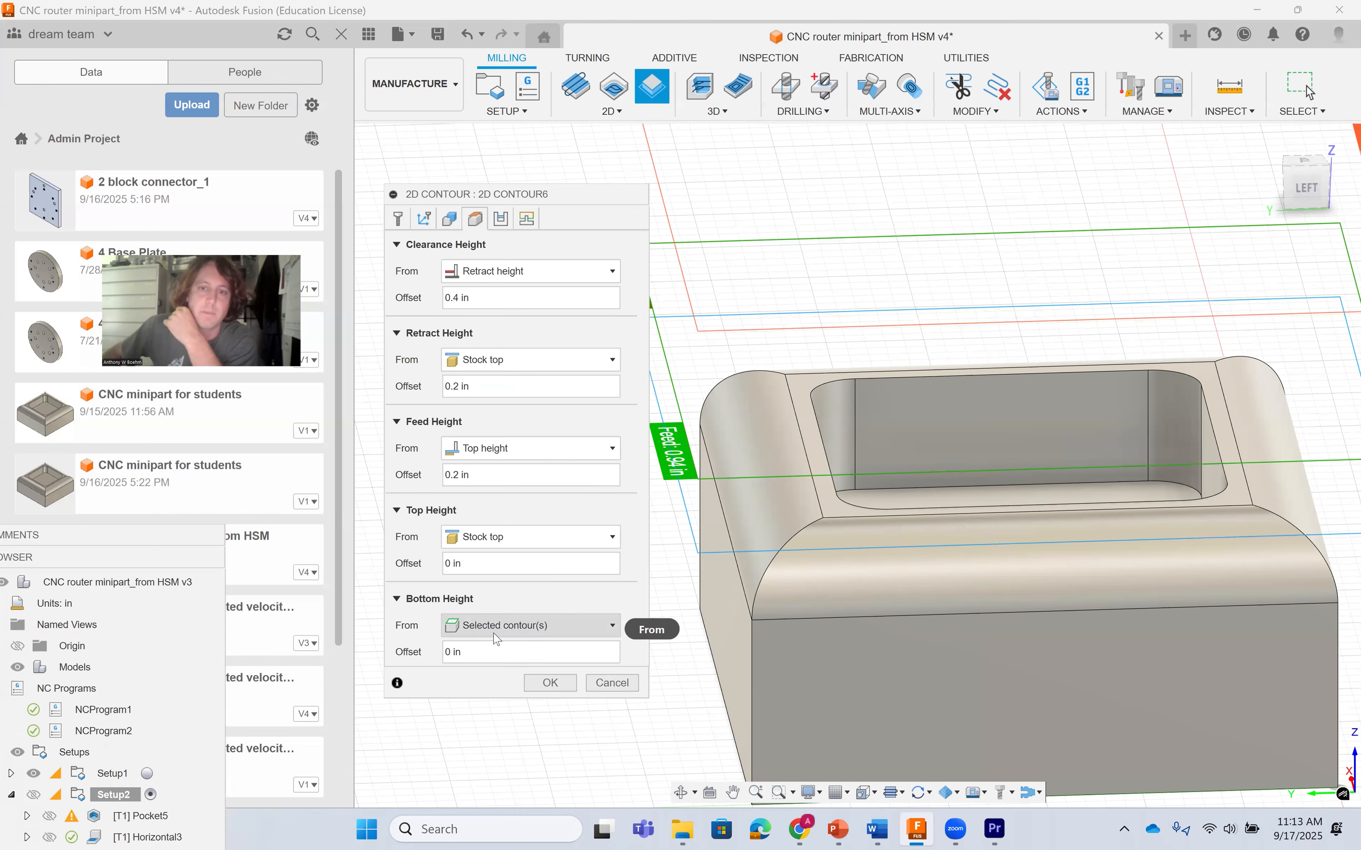
pyautogui.moveTo(497, 639)
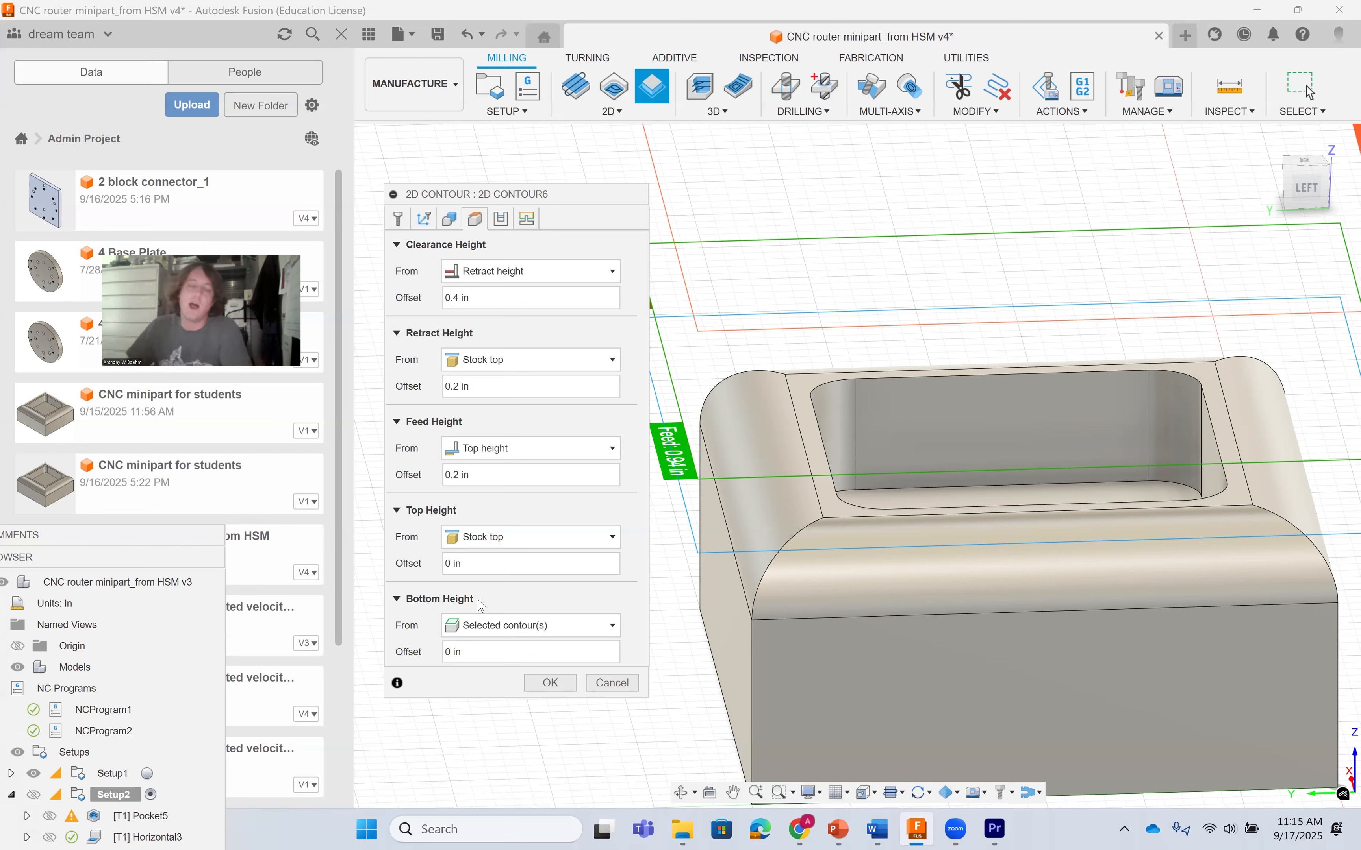
# Accept the 2D Contour settings, ignoring the missing contour selection warning.
pyautogui.moveTo(79, 539); pyautogui.dragTo(179, 212)
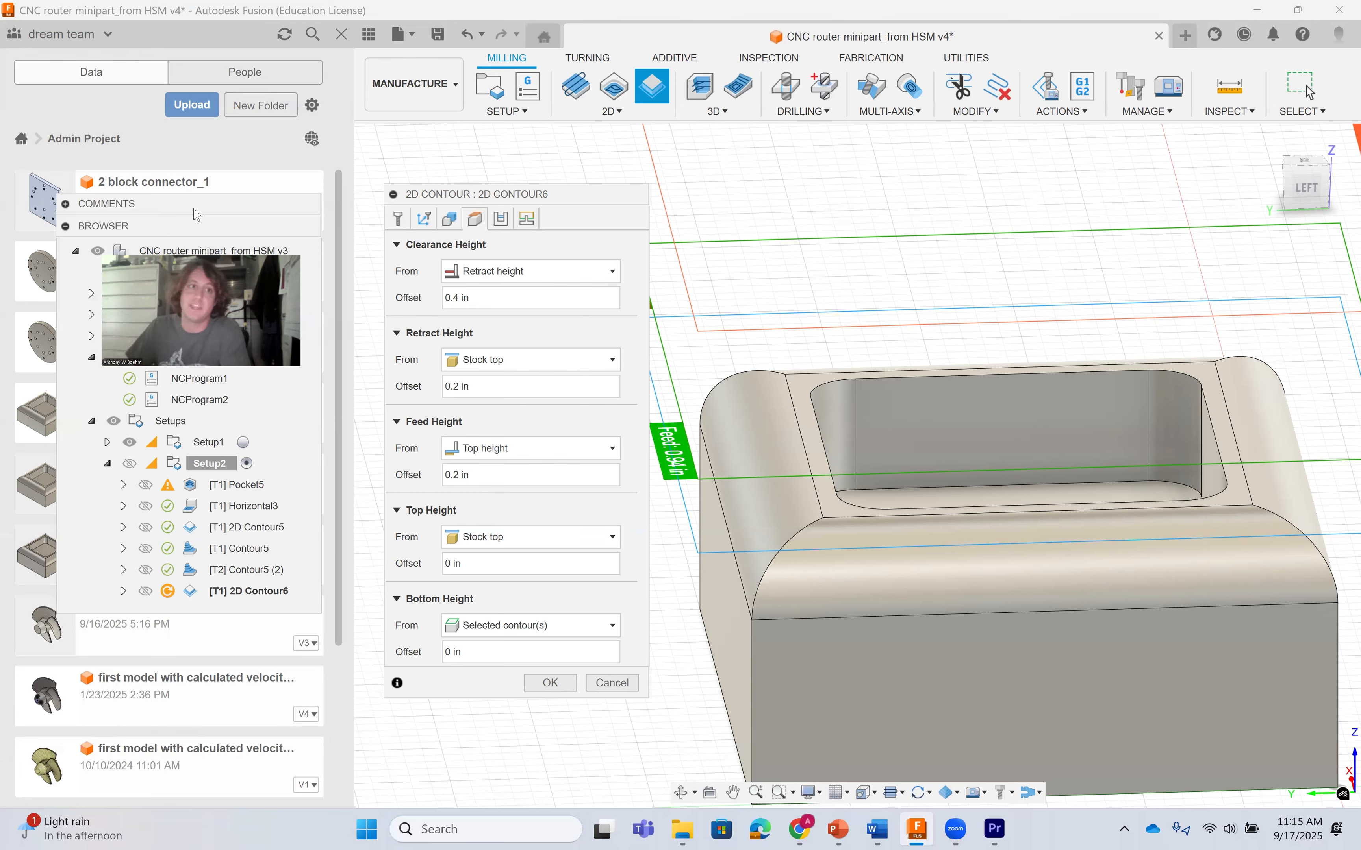
pyautogui.moveTo(197, 205); pyautogui.dragTo(508, 686)
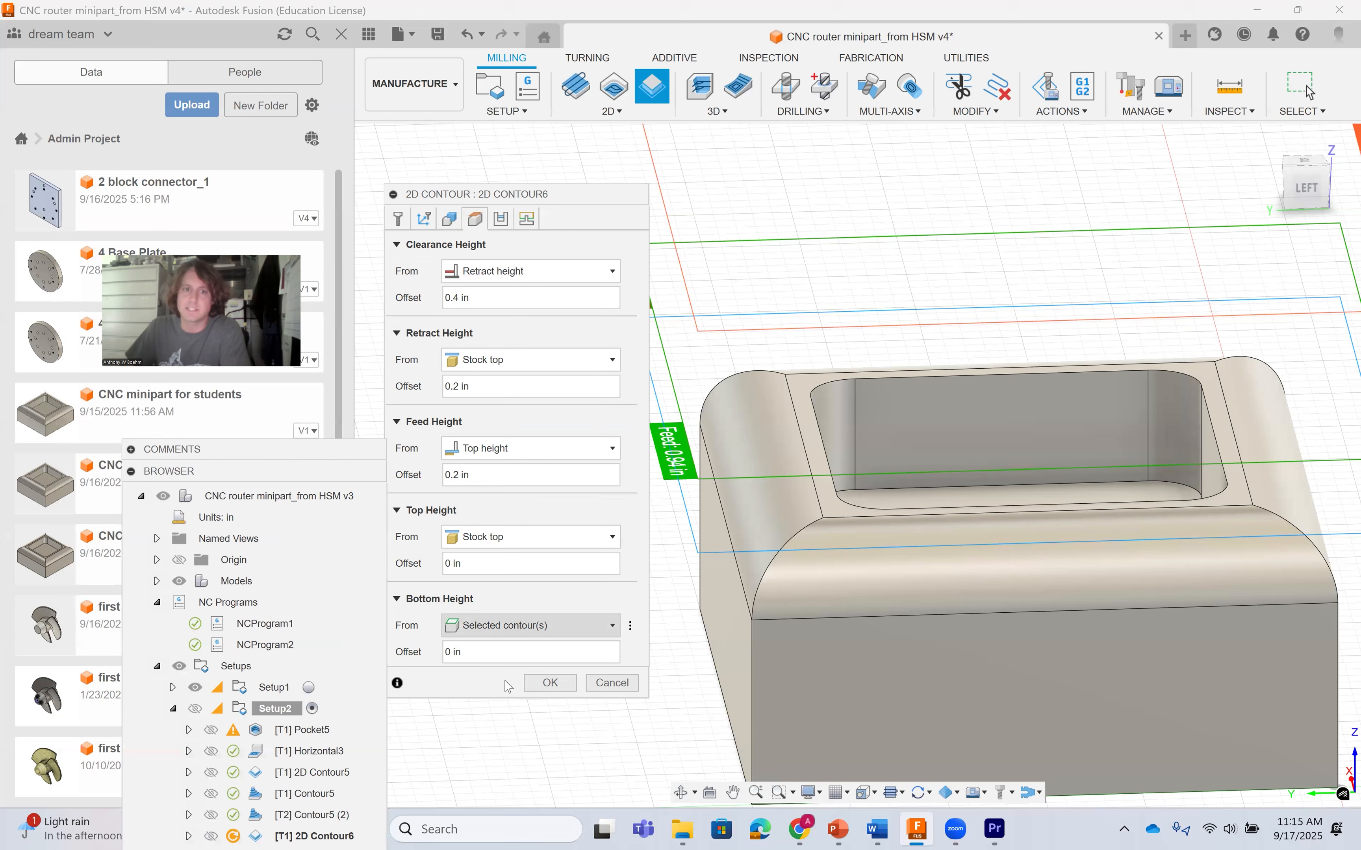
pyautogui.click(548, 682)
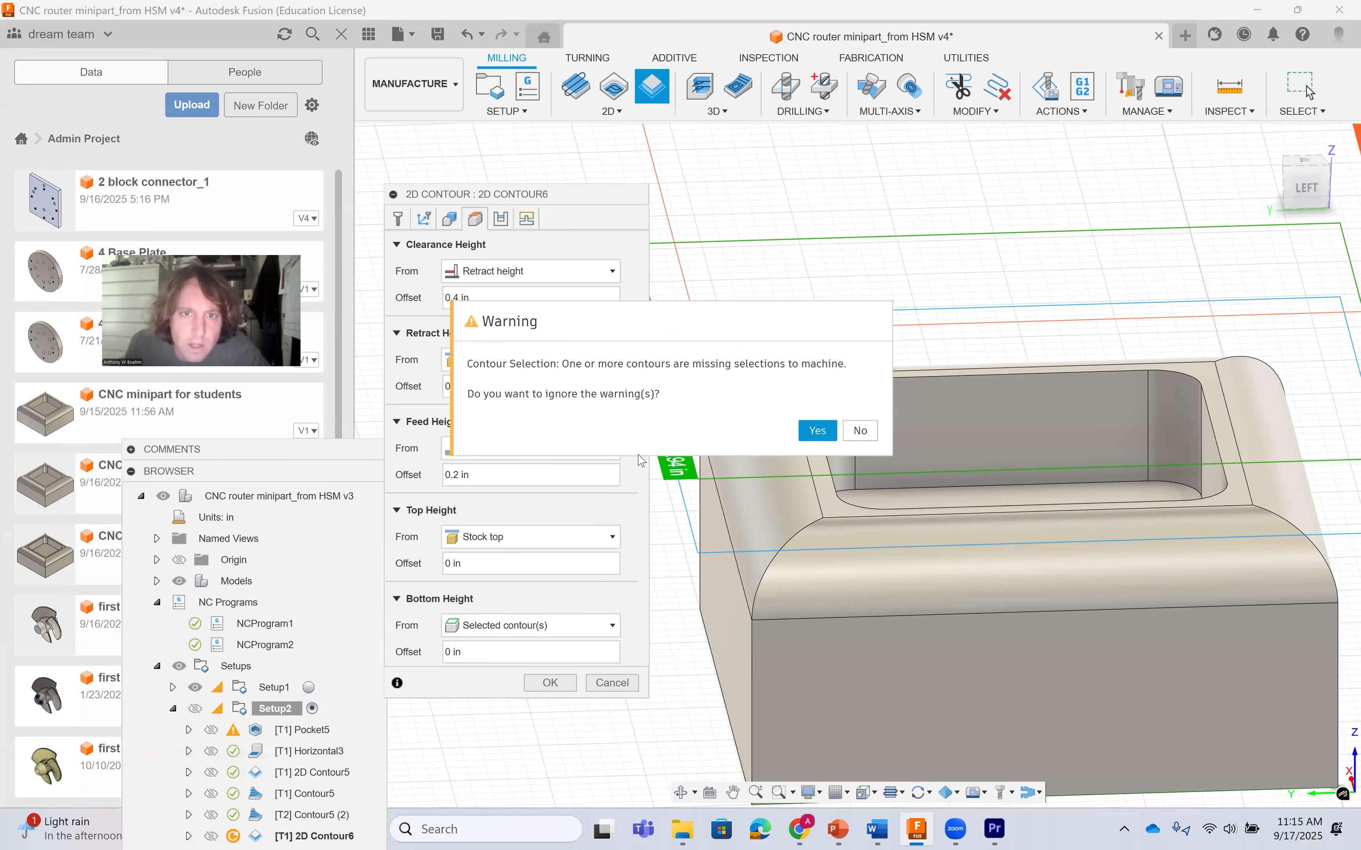
pyautogui.click(816, 431)
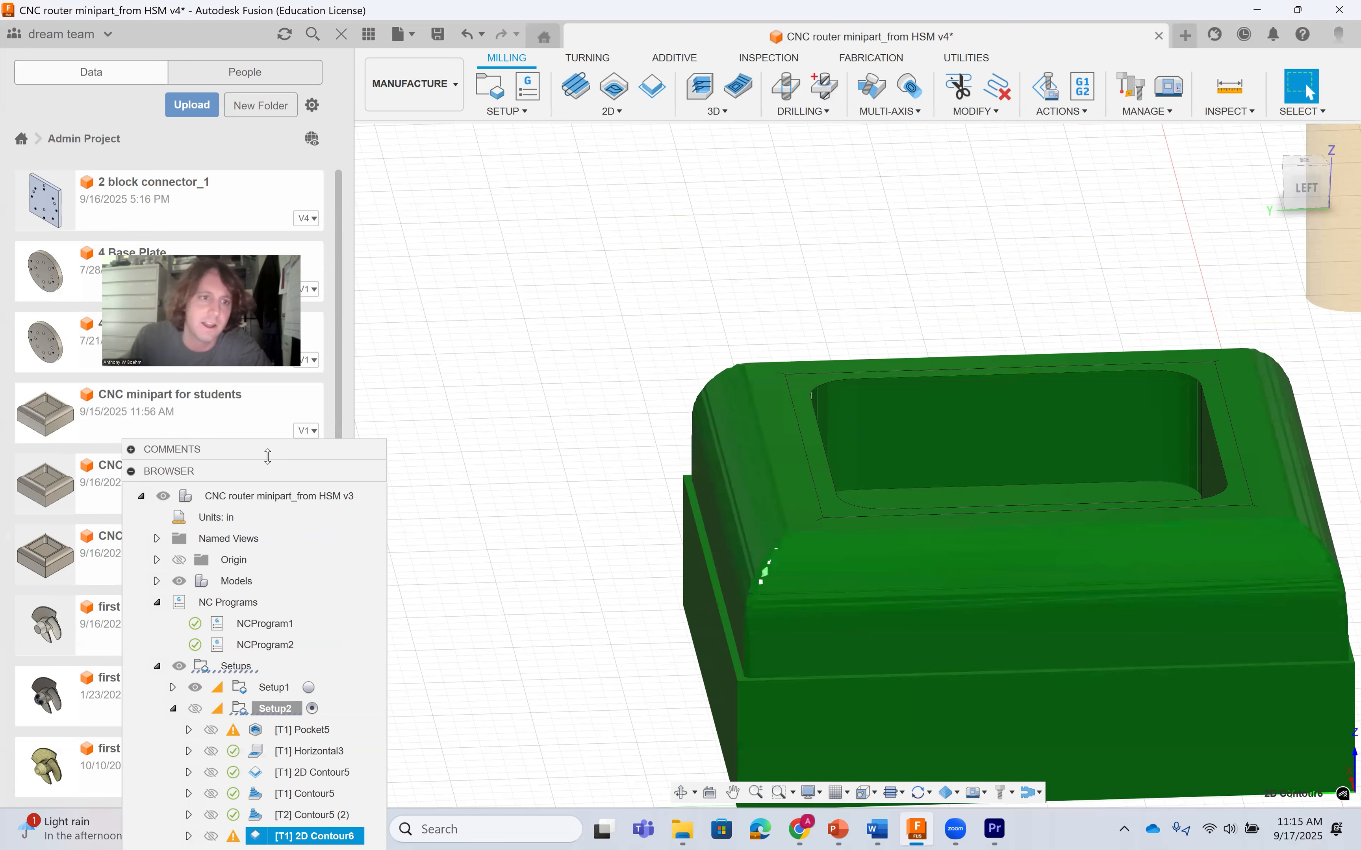
# Edit the last 2D Contour to machine the closed edge chain around the part's base, and generate its toolpath.
pyautogui.moveTo(271, 455); pyautogui.dragTo(427, 266)
pyautogui.rightClick(417, 618)
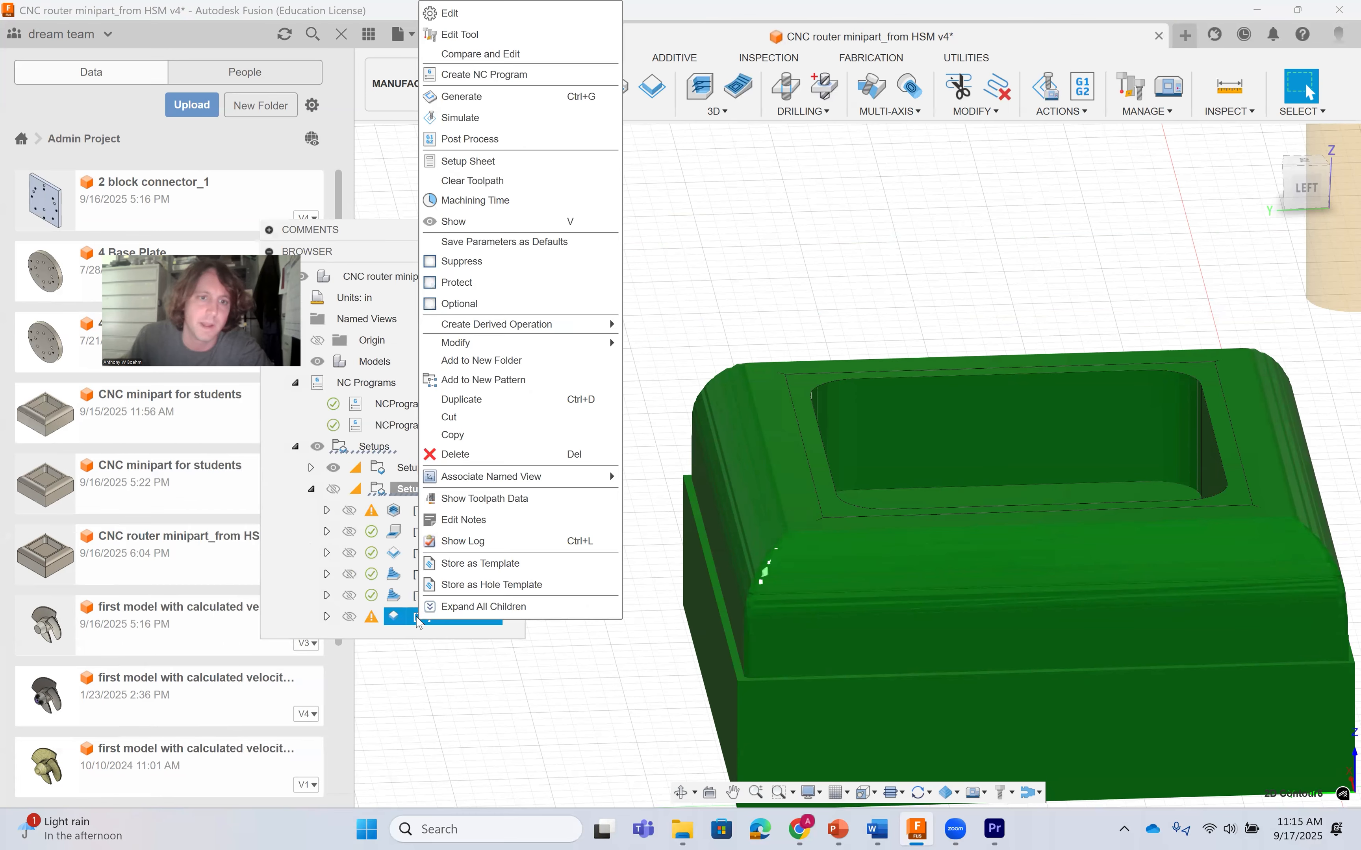
pyautogui.click(434, 20)
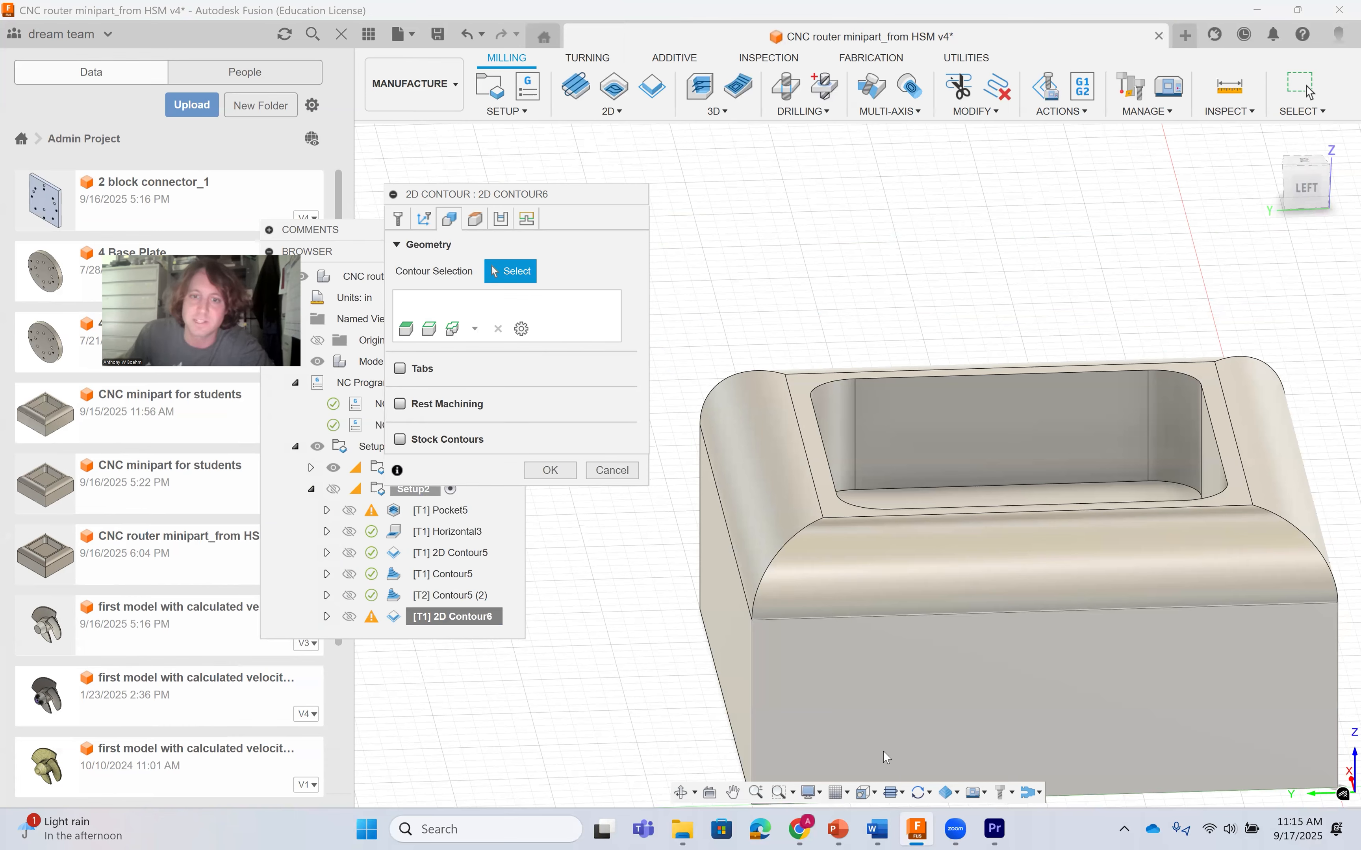
pyautogui.scroll(-3, 879, 616)
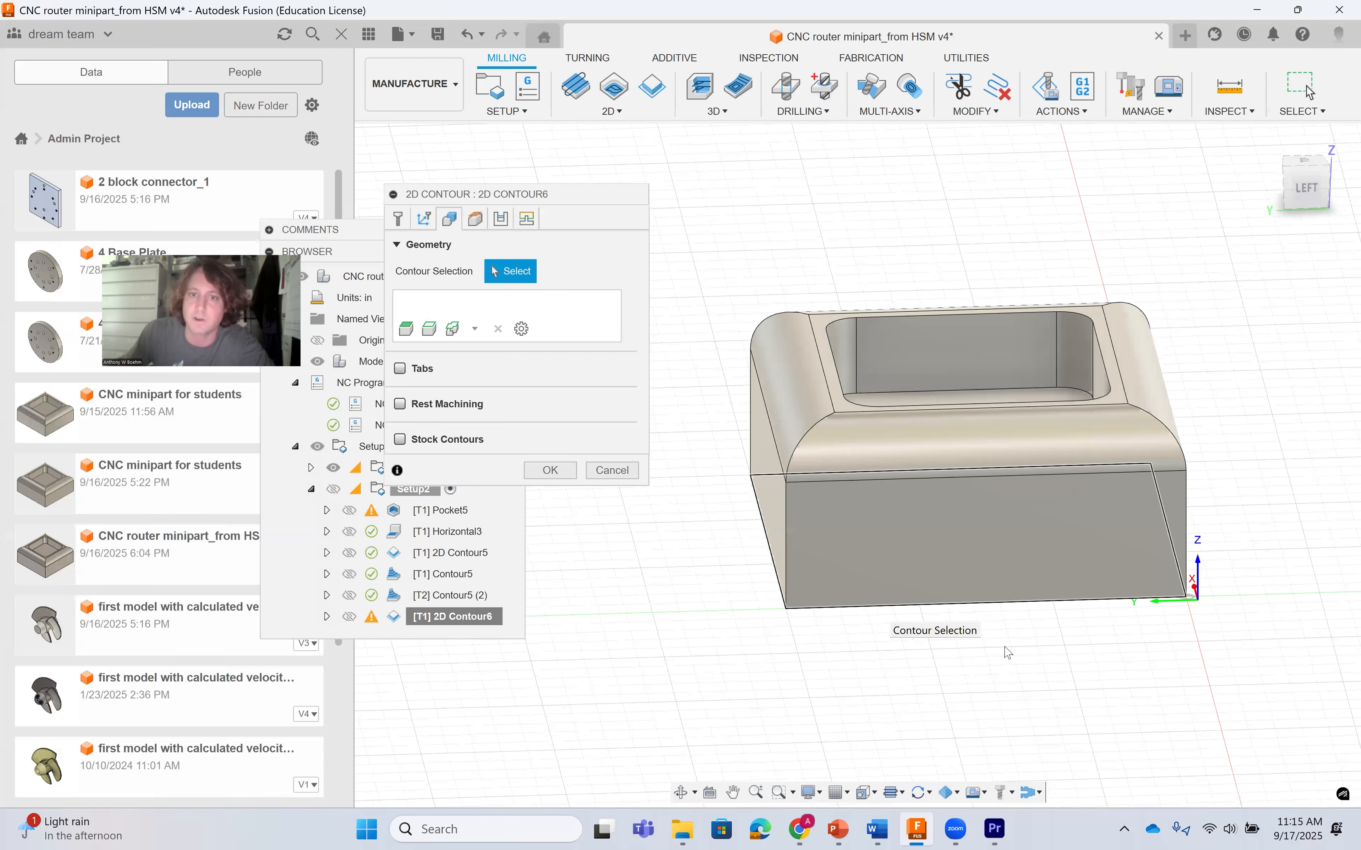
pyautogui.click(880, 610)
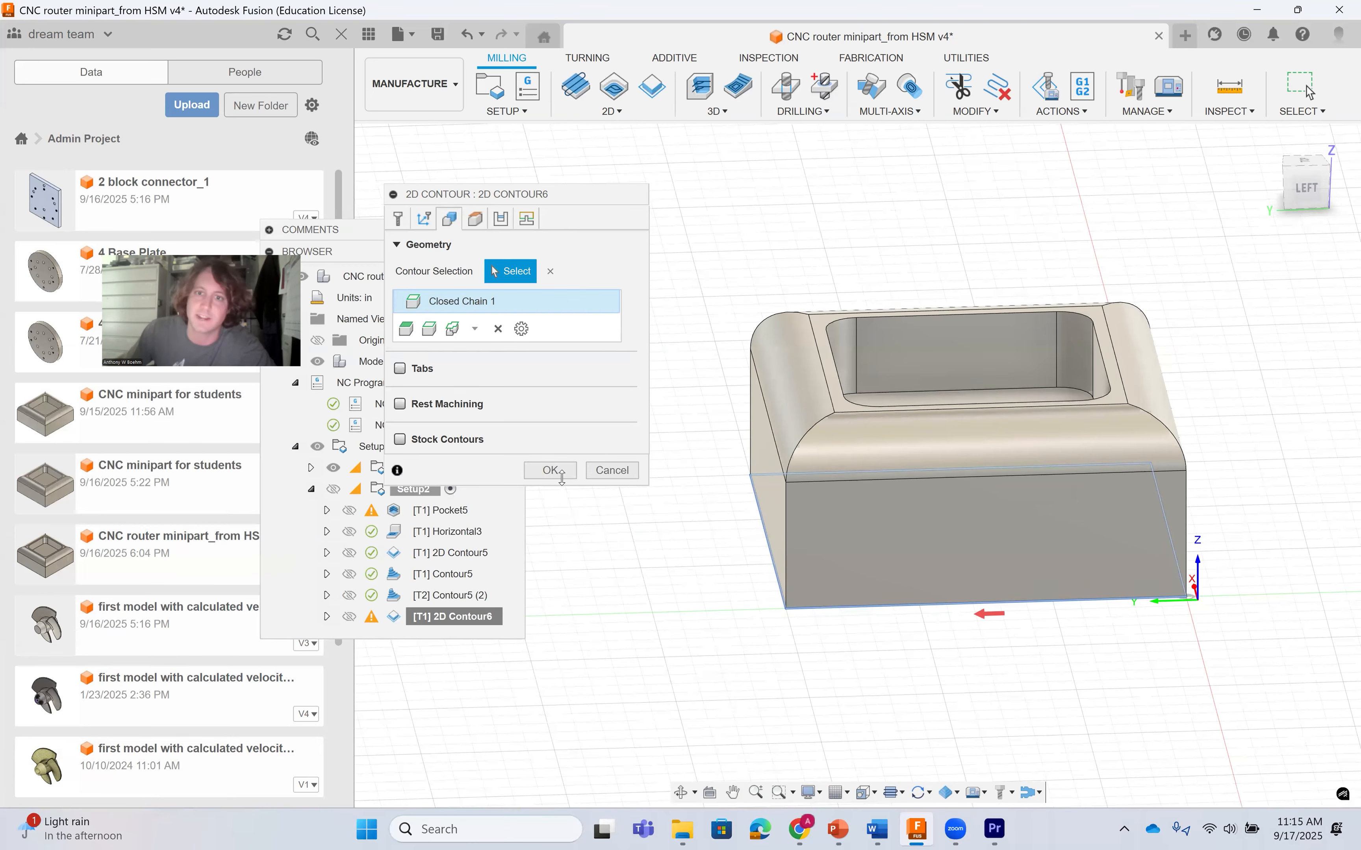
pyautogui.click(561, 475)
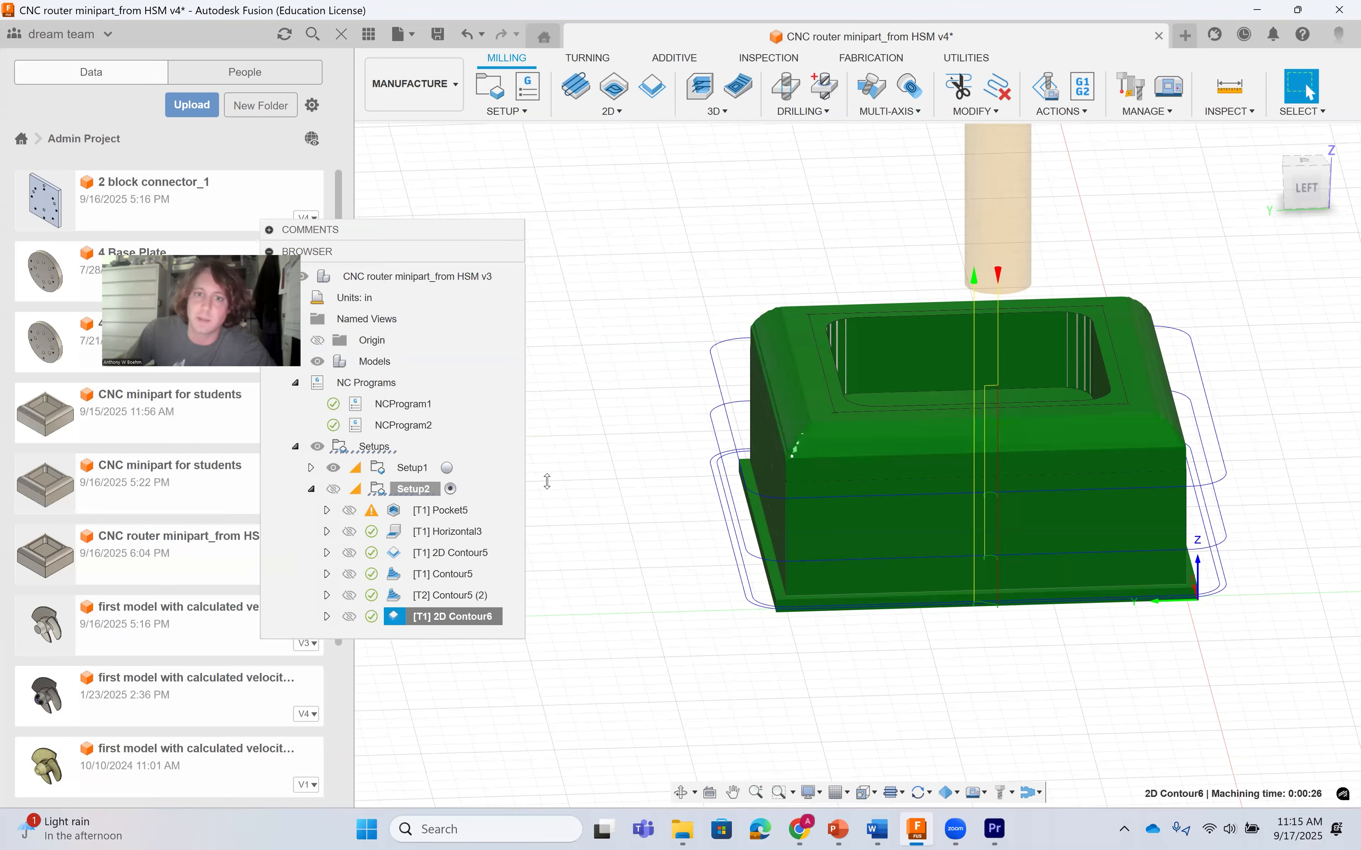
# Copy the last 2D Contour operation and paste the copy into Setup2.
pyautogui.click(411, 603)
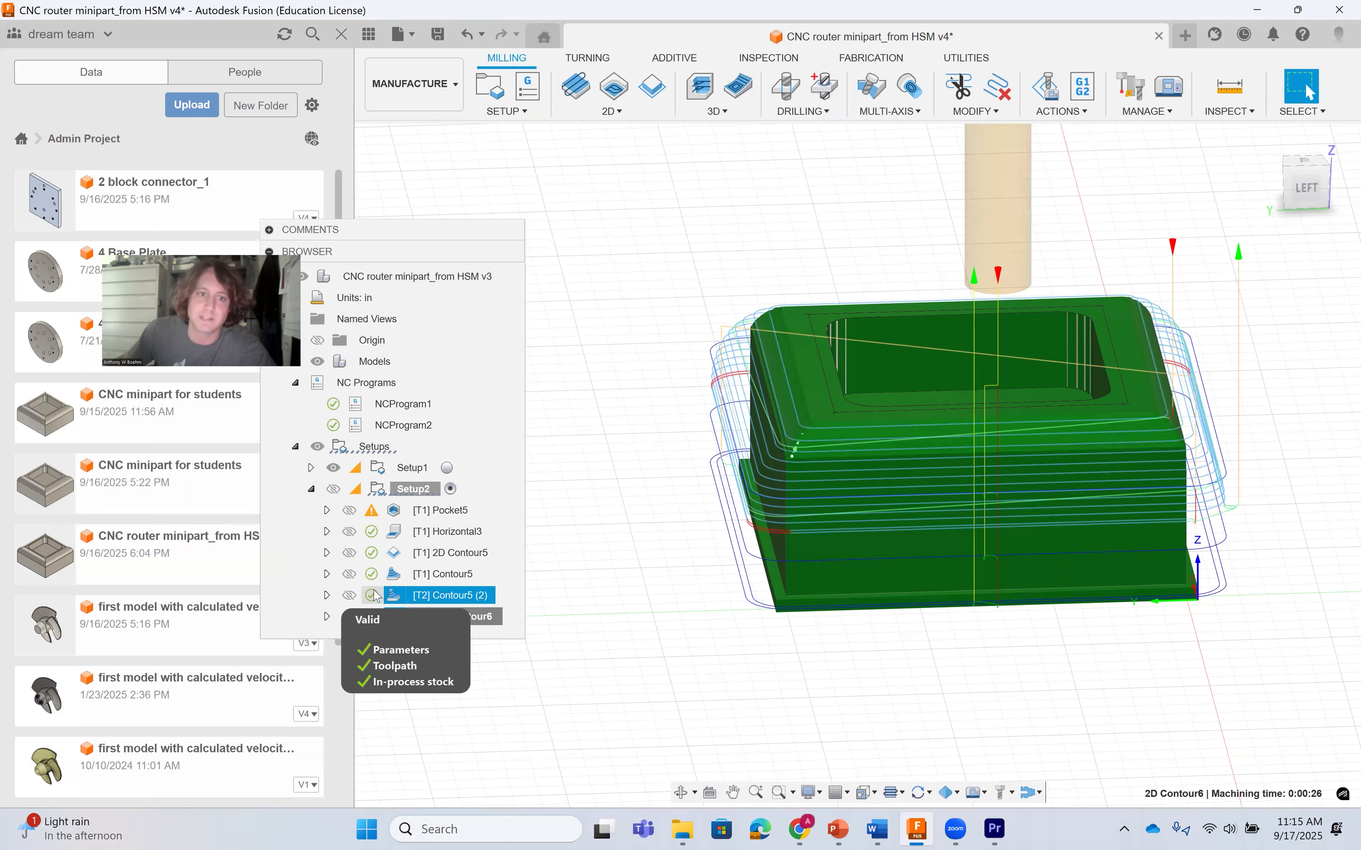
pyautogui.click(433, 618)
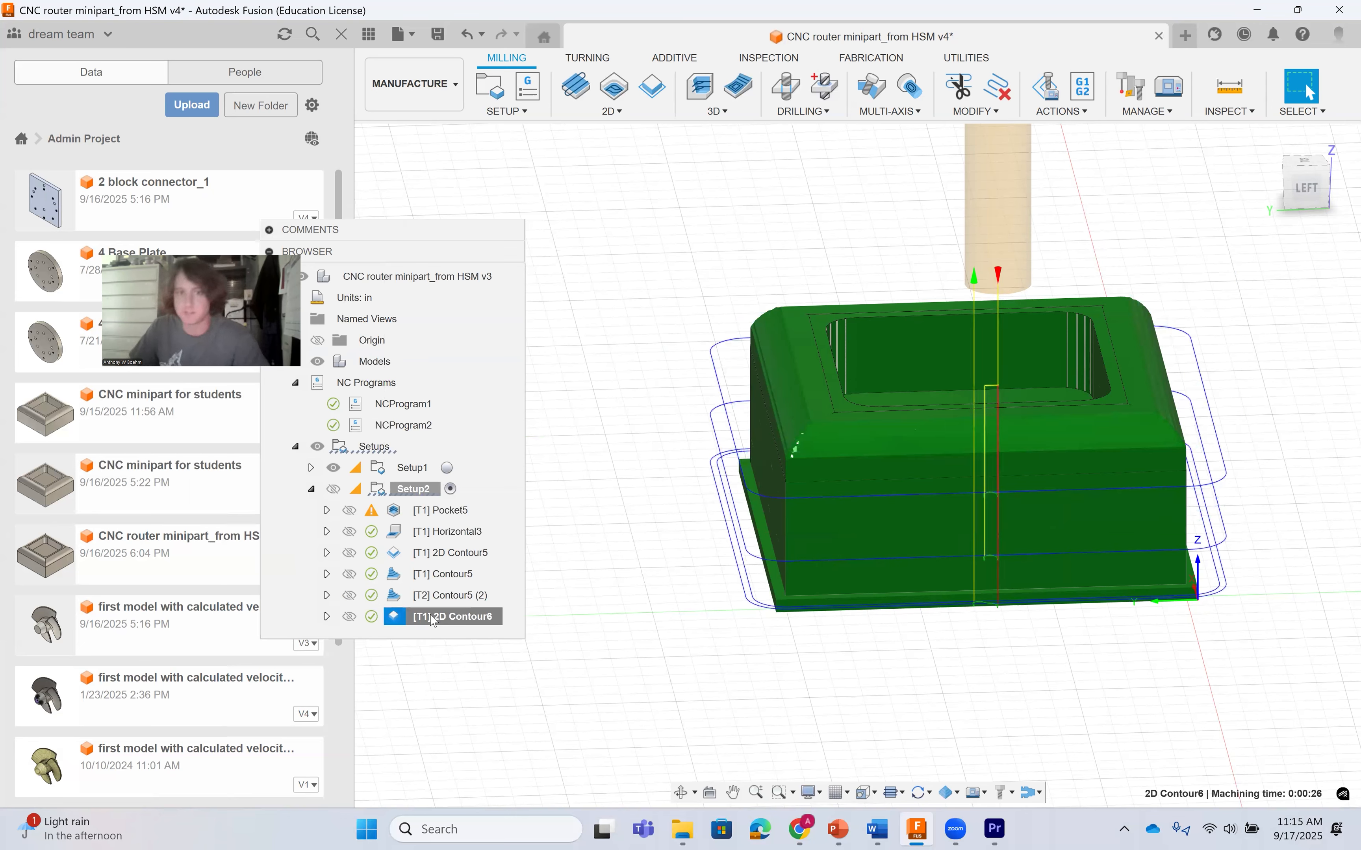
pyautogui.rightClick(433, 618)
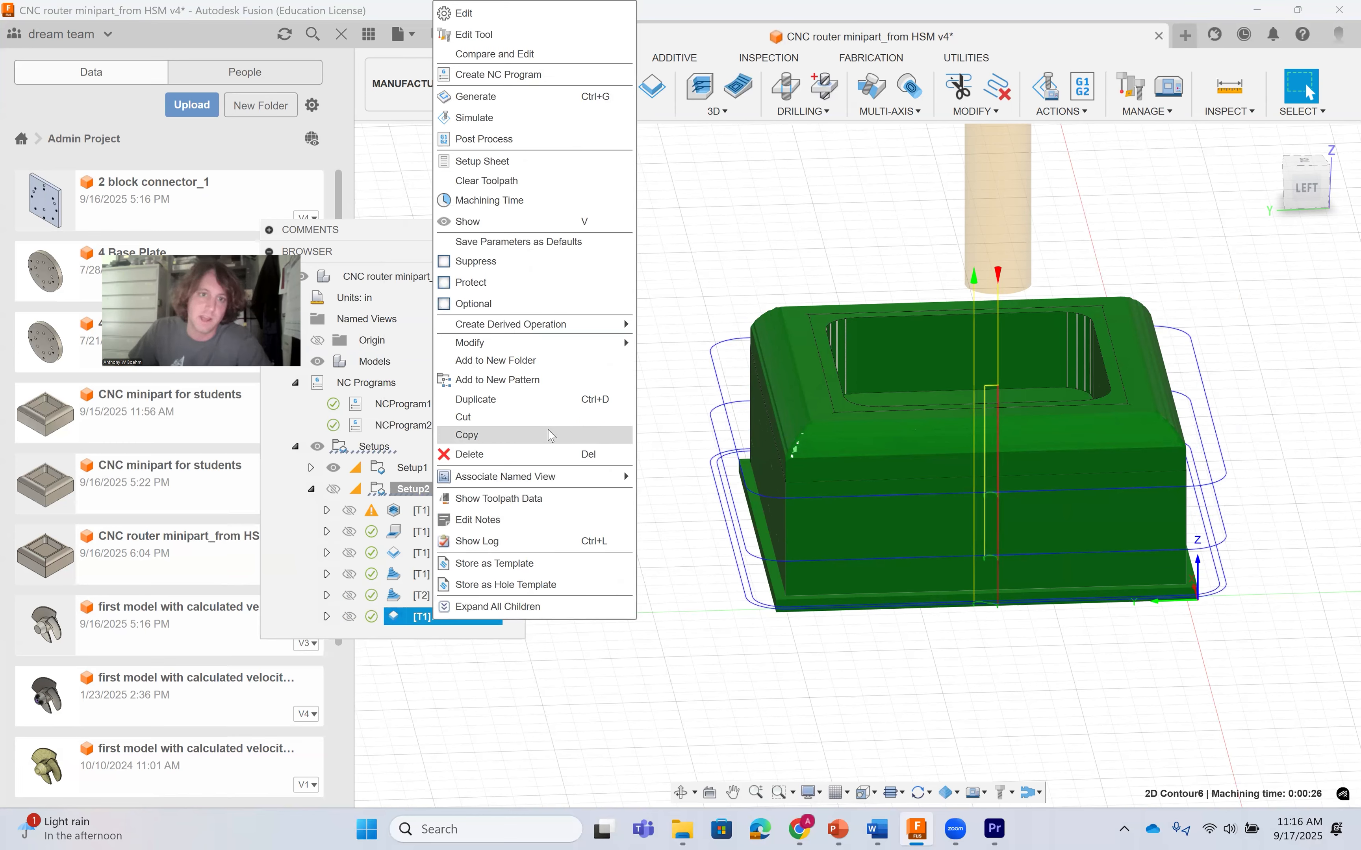
pyautogui.click(551, 436)
pyautogui.click(396, 490)
pyautogui.rightClick(397, 493)
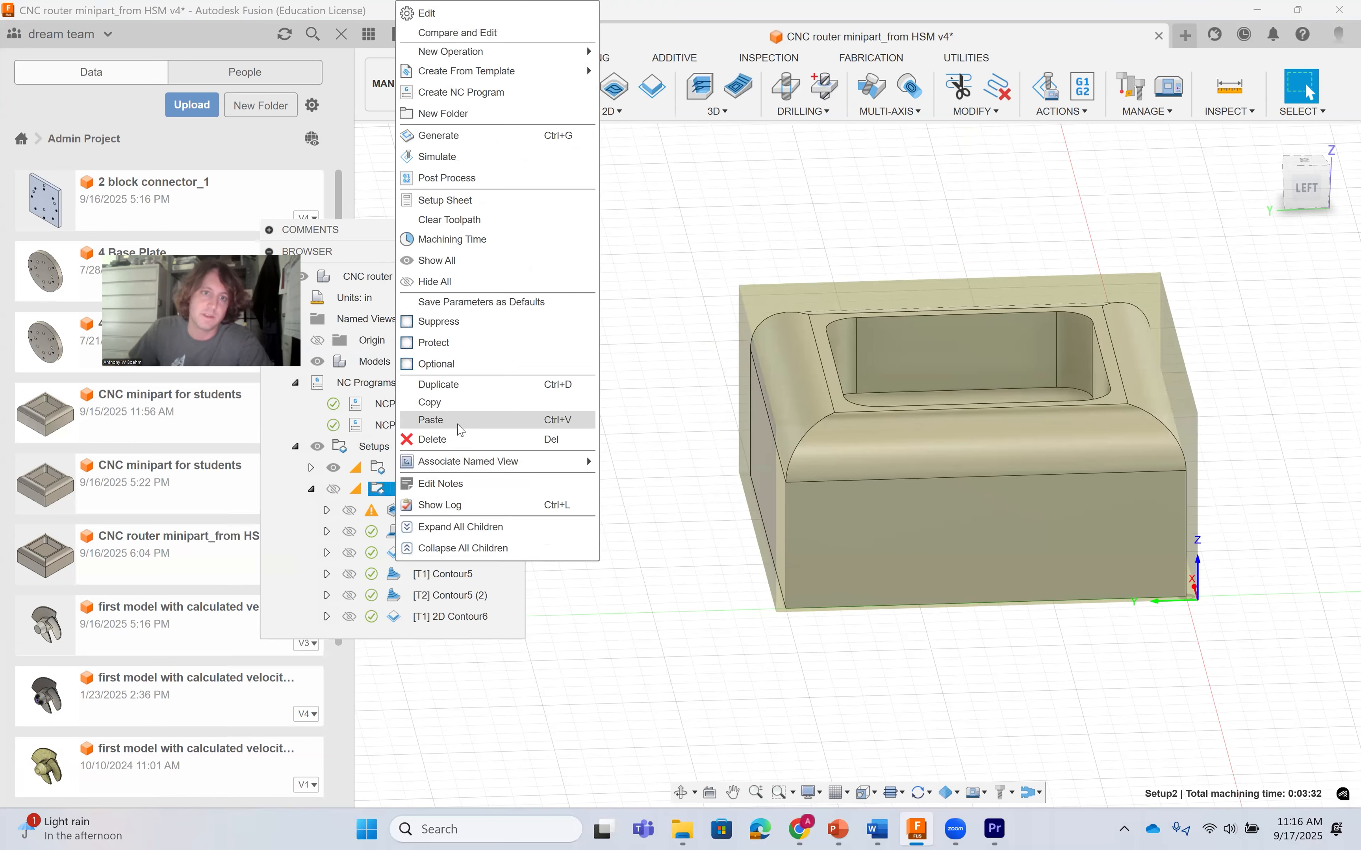
pyautogui.click(458, 419)
pyautogui.click(458, 622)
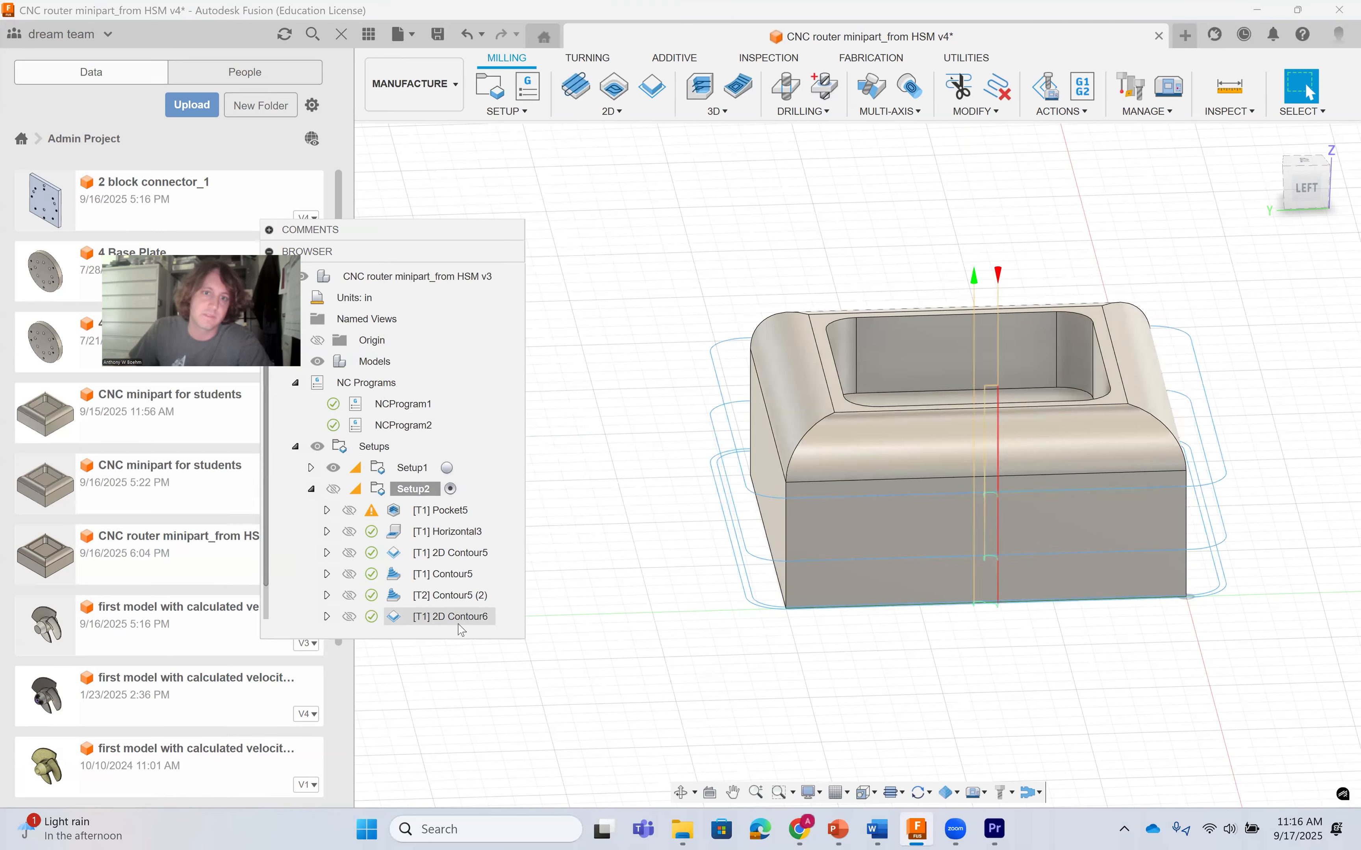
pyautogui.click(457, 597)
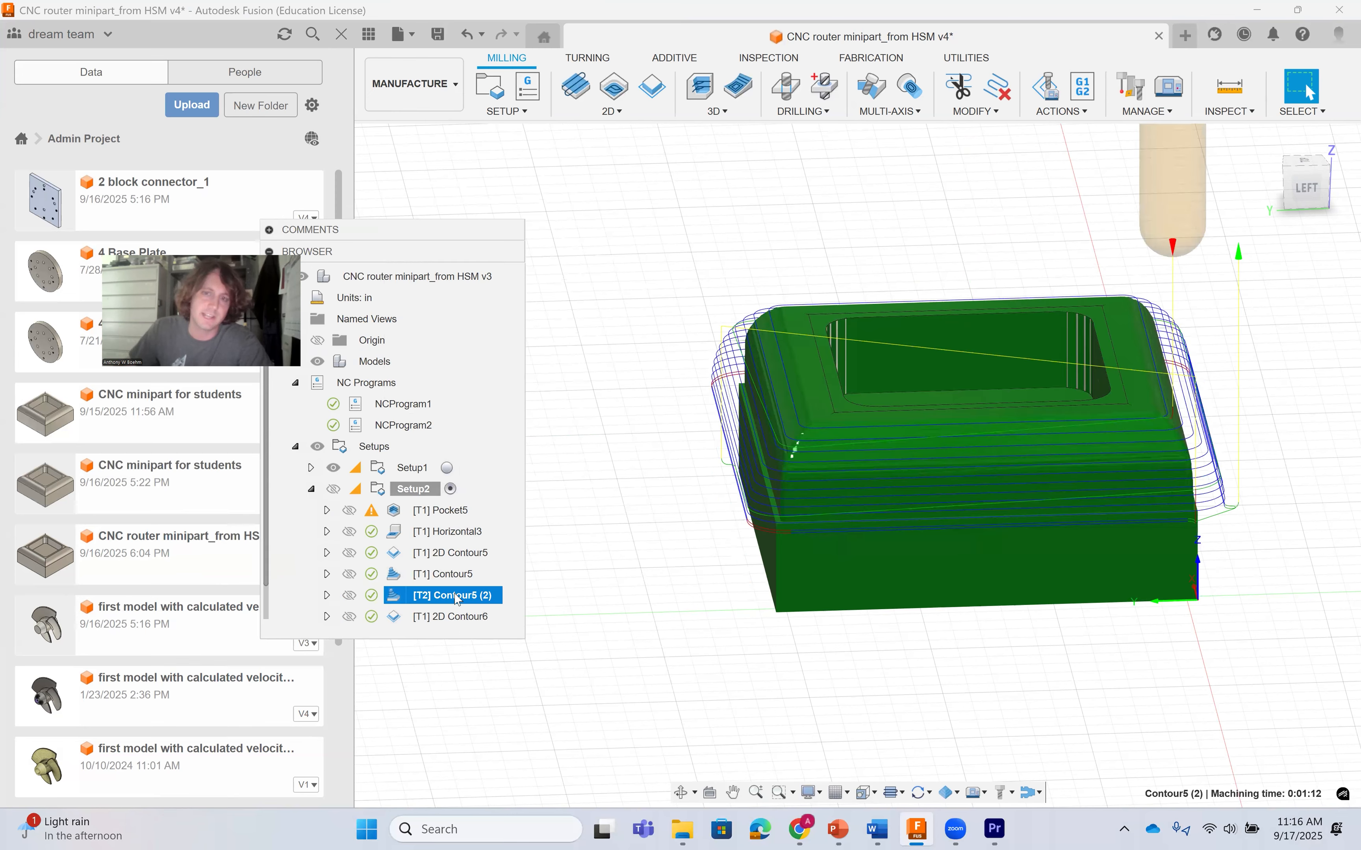
pyautogui.click(457, 618)
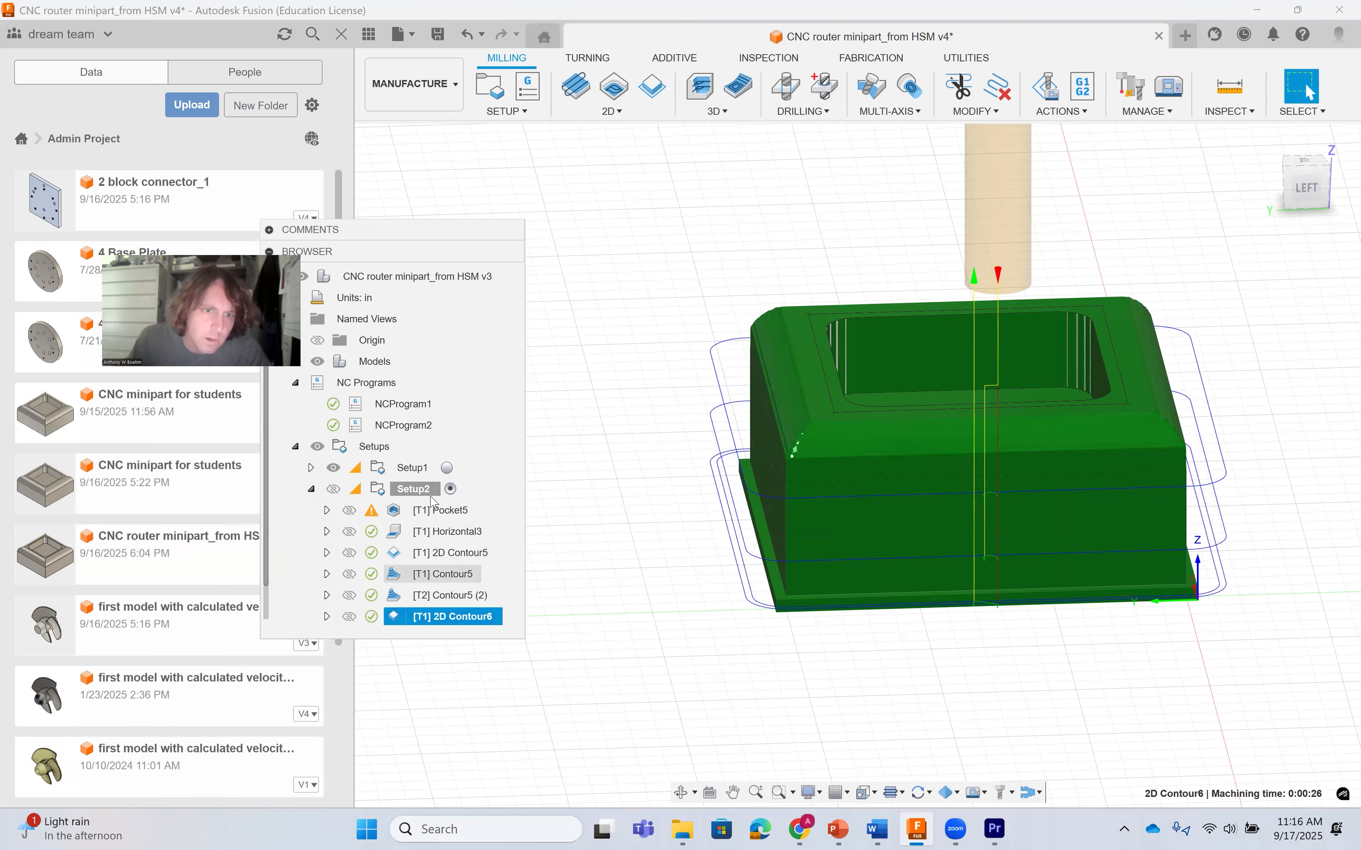
# Paste another copy of the last 2D Contour into Setup2 and delete the surplus copy.
pyautogui.rightClick(455, 617)
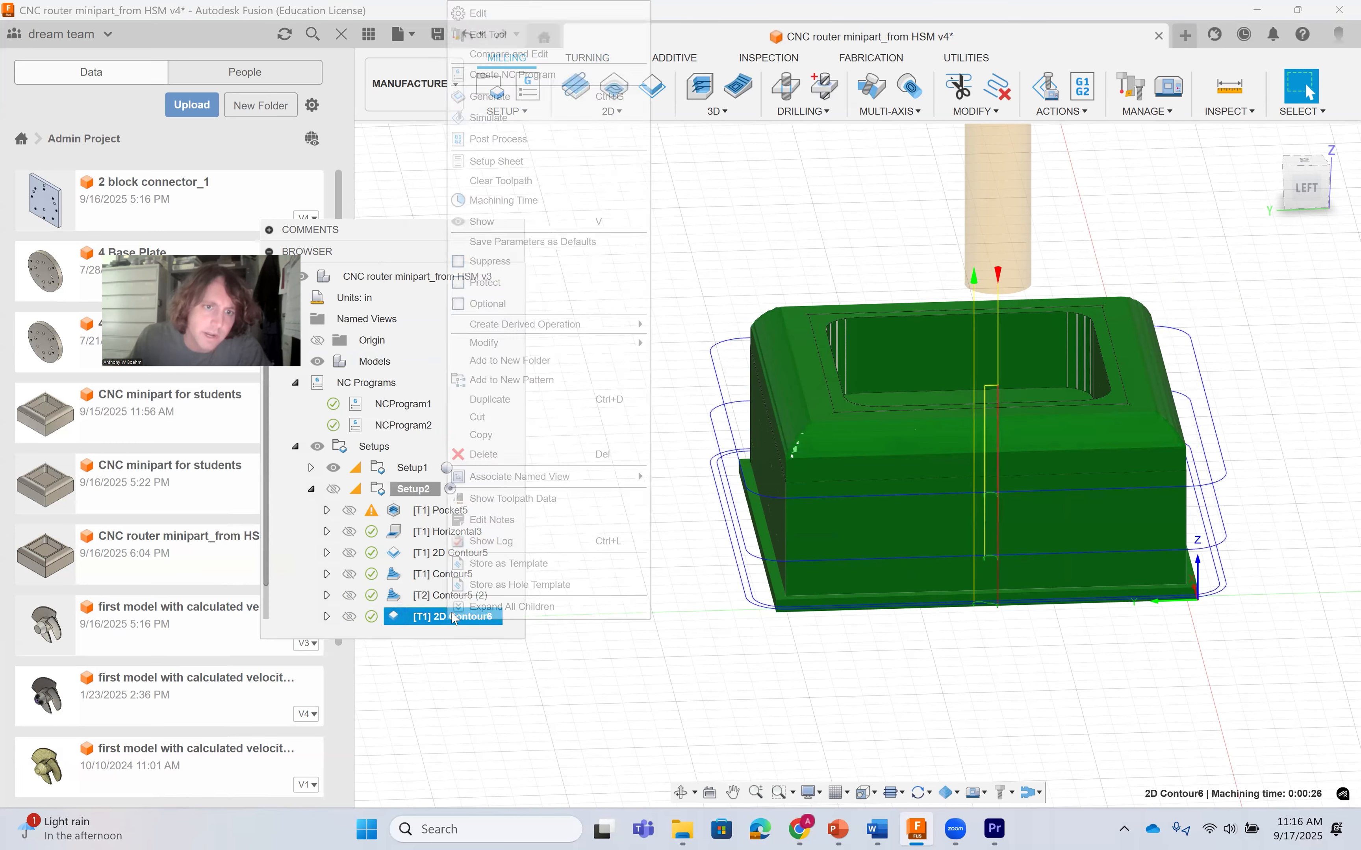
pyautogui.click(514, 436)
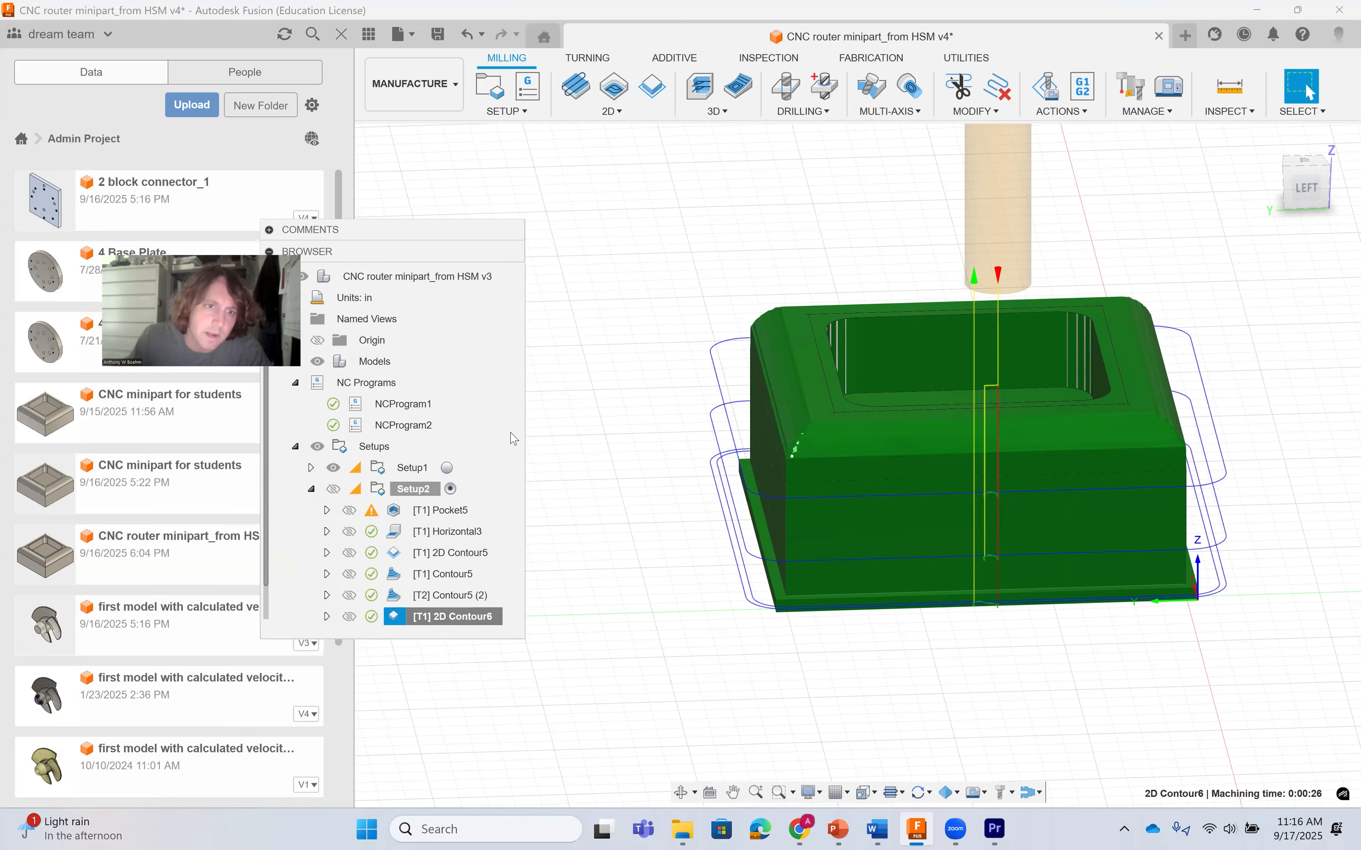
pyautogui.click(413, 488)
pyautogui.rightClick(406, 498)
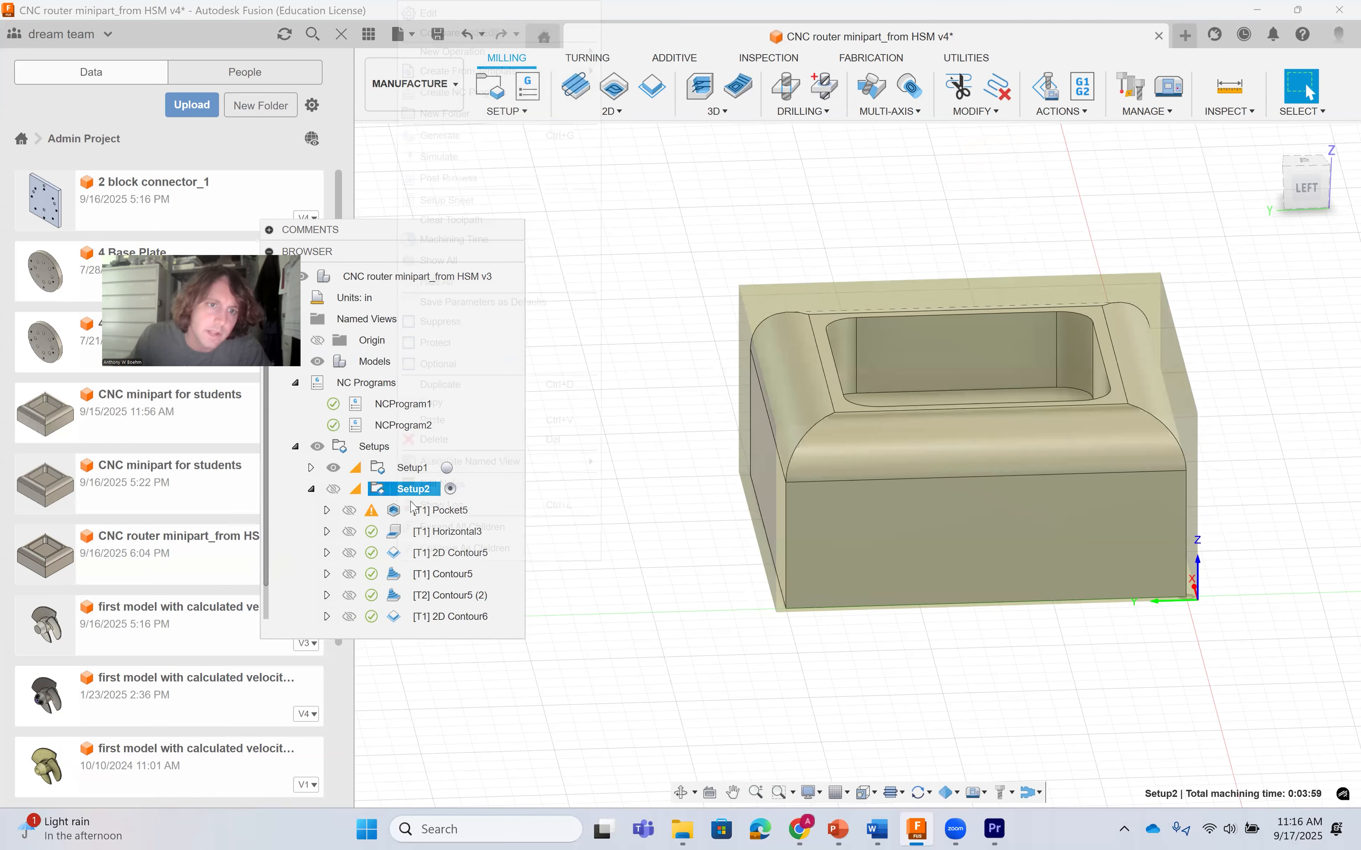
pyautogui.click(432, 420)
pyautogui.scroll(-2, 441, 563)
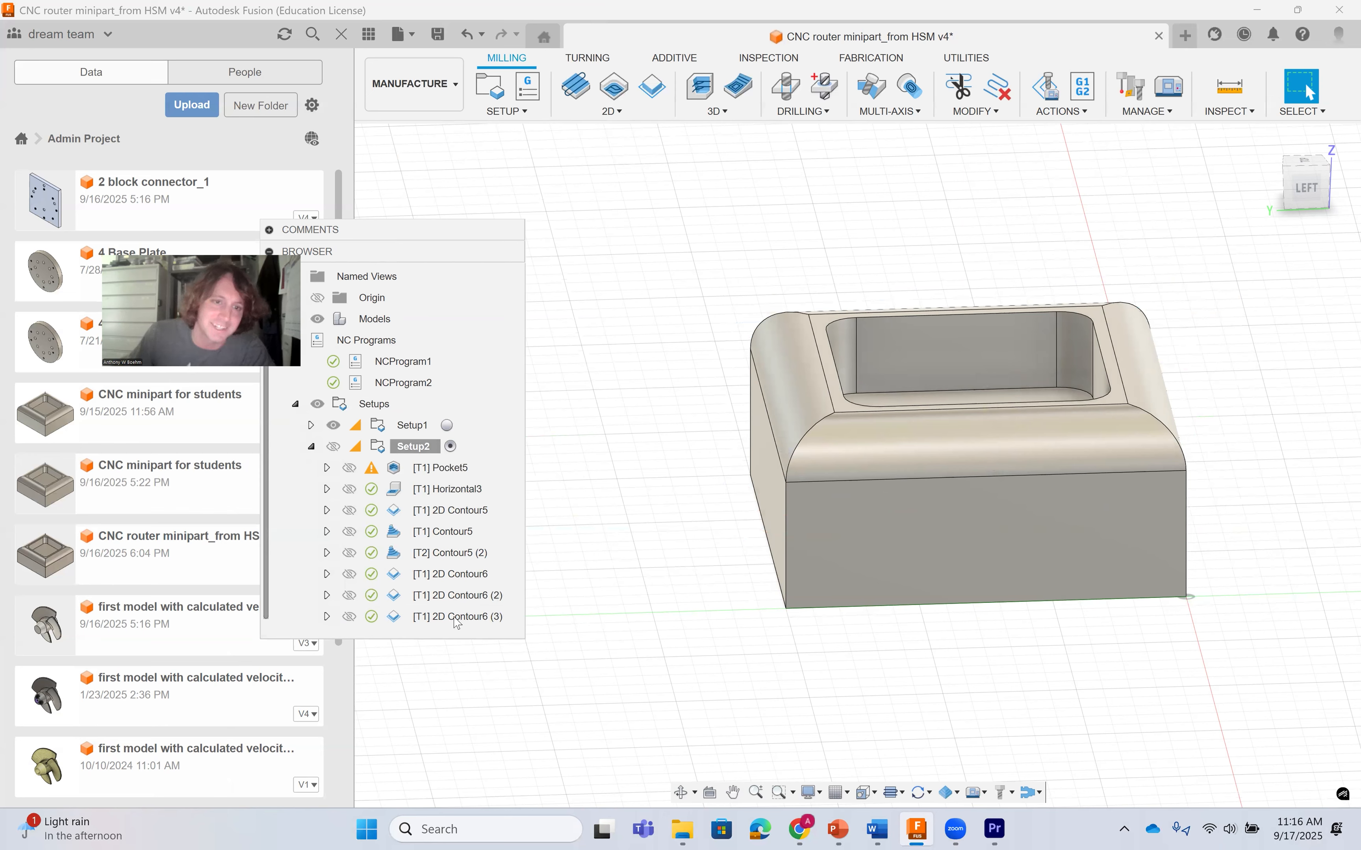
pyautogui.rightClick(456, 615)
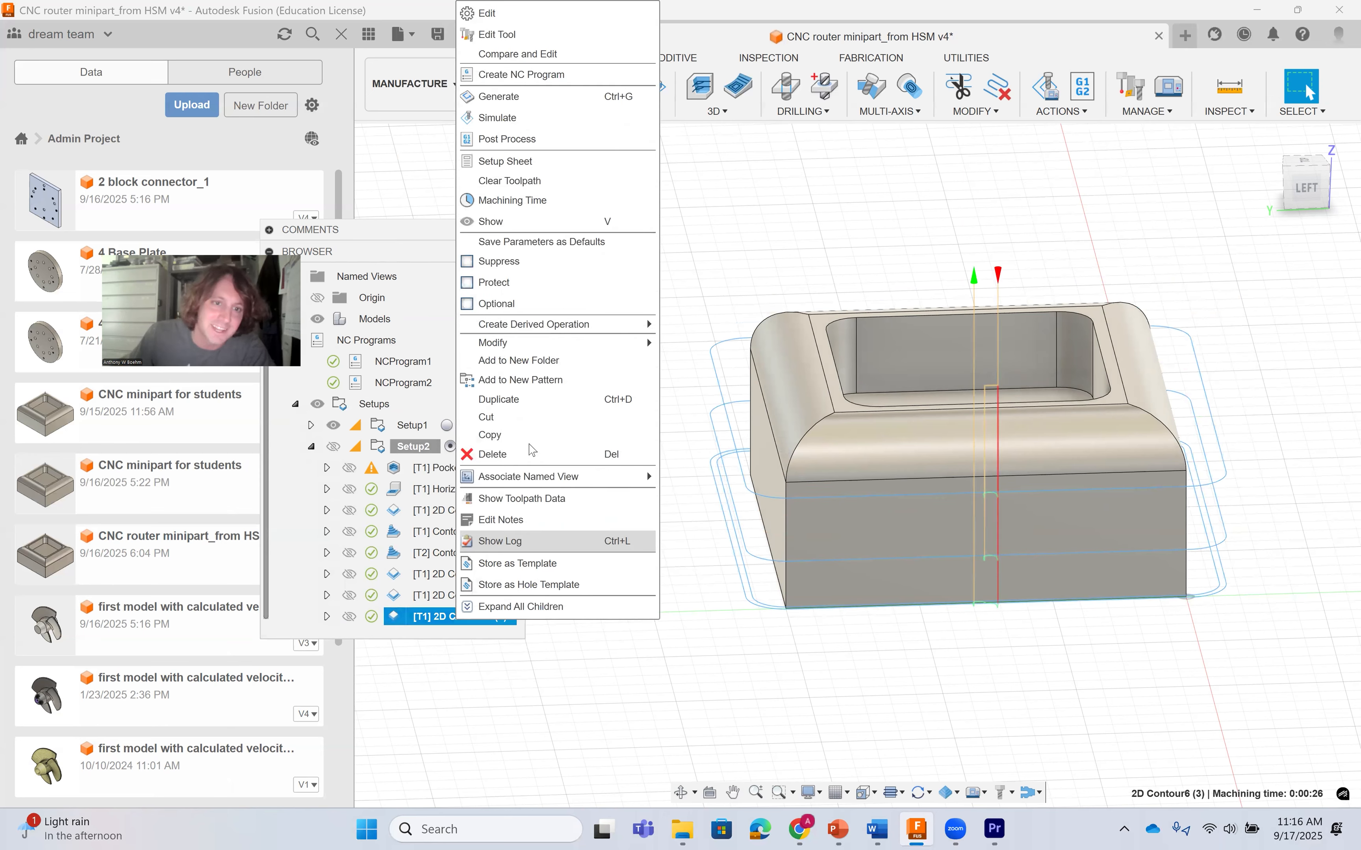
pyautogui.click(532, 454)
# Edit the copied 2D Contour and turn off multiple finishing passes, multiple depths and stock to leave.
pyautogui.click(474, 617)
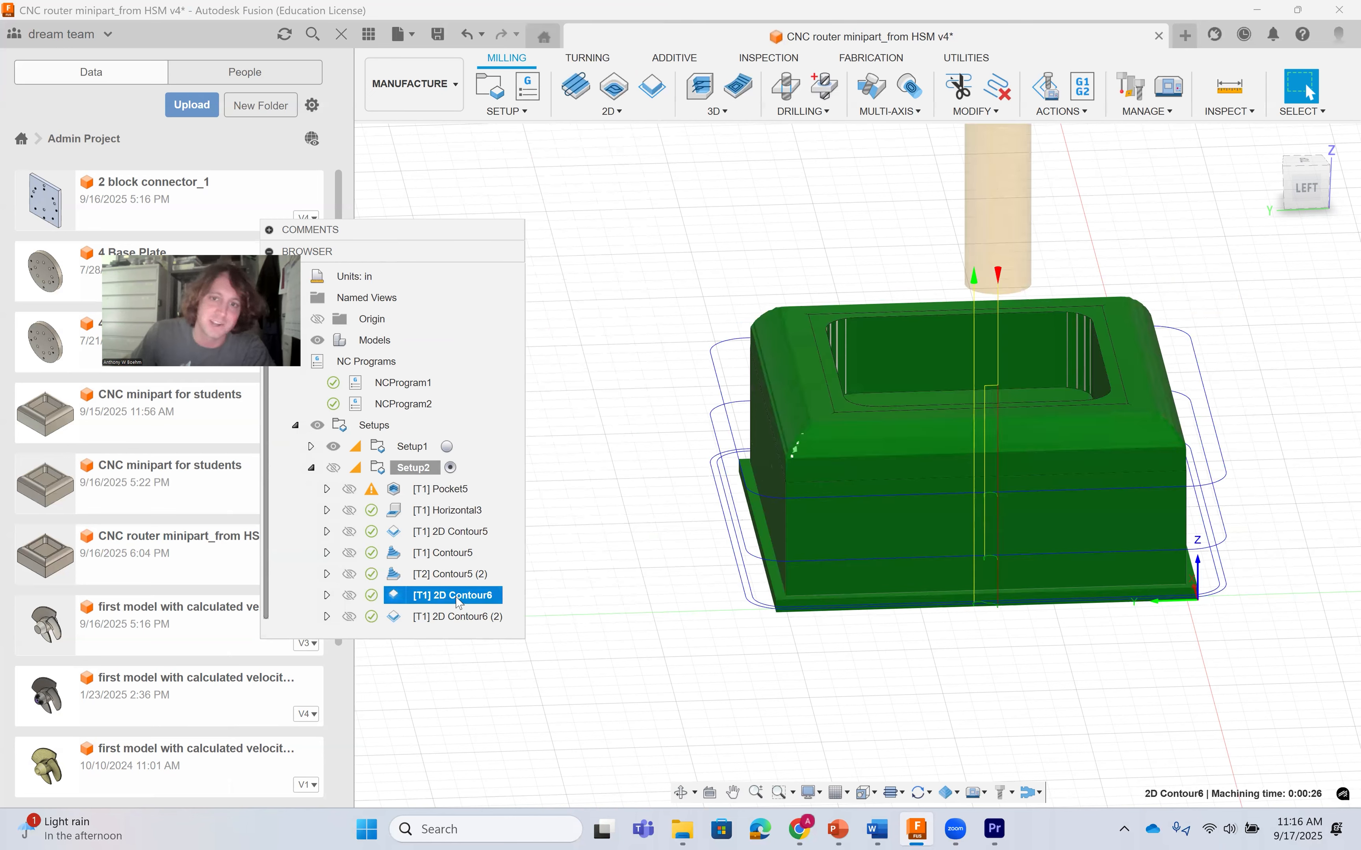
pyautogui.rightClick(458, 619)
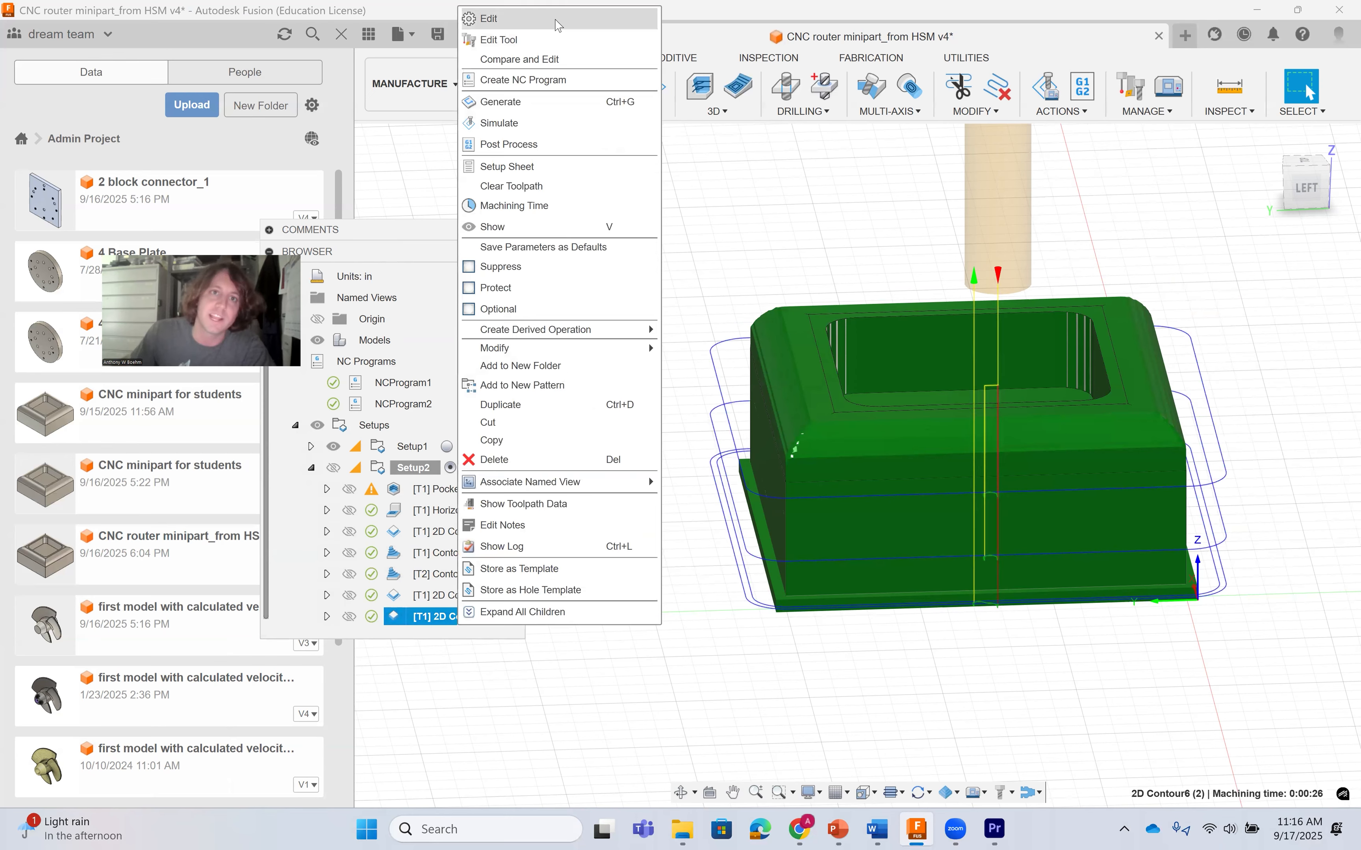
pyautogui.click(557, 16)
pyautogui.click(500, 219)
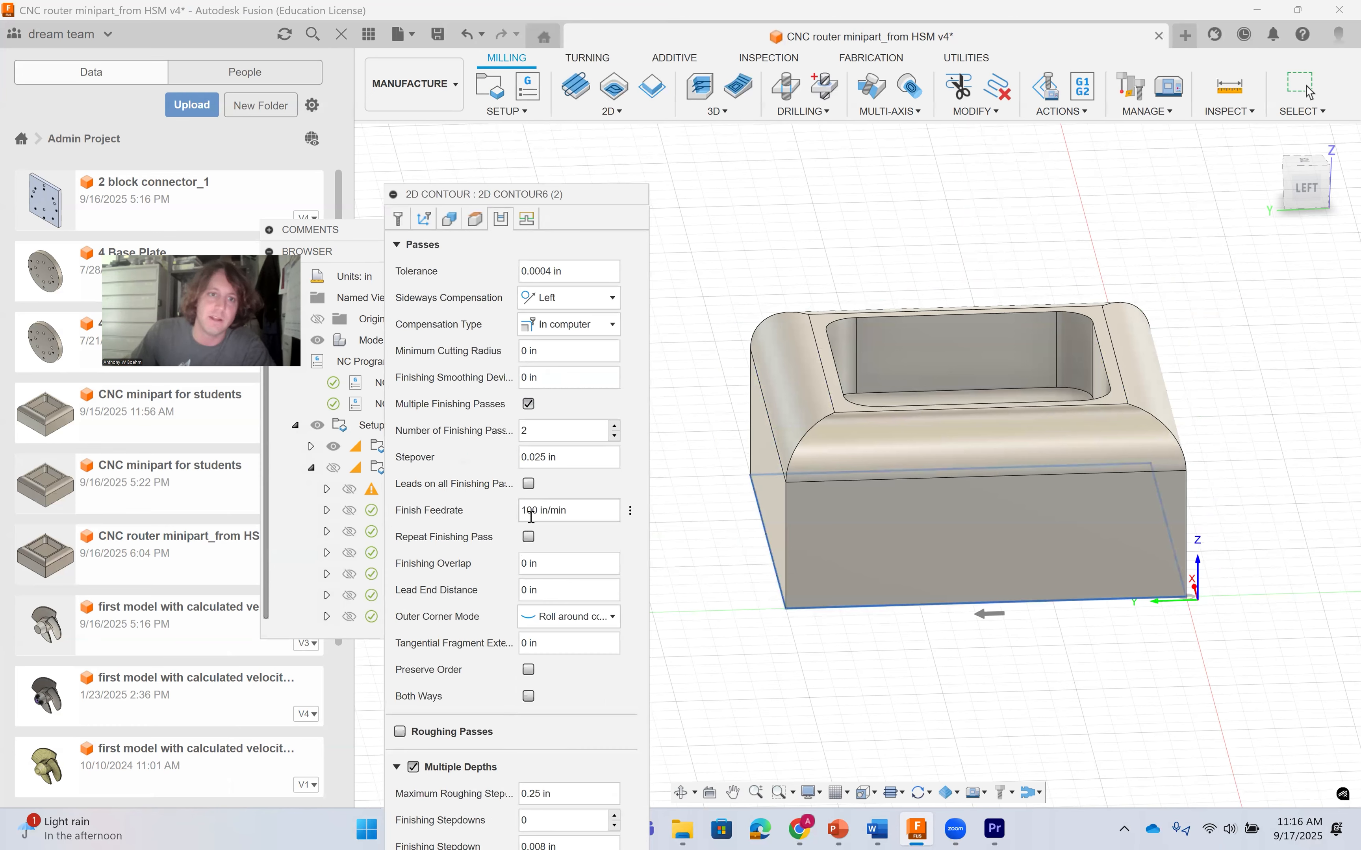
pyautogui.click(529, 404)
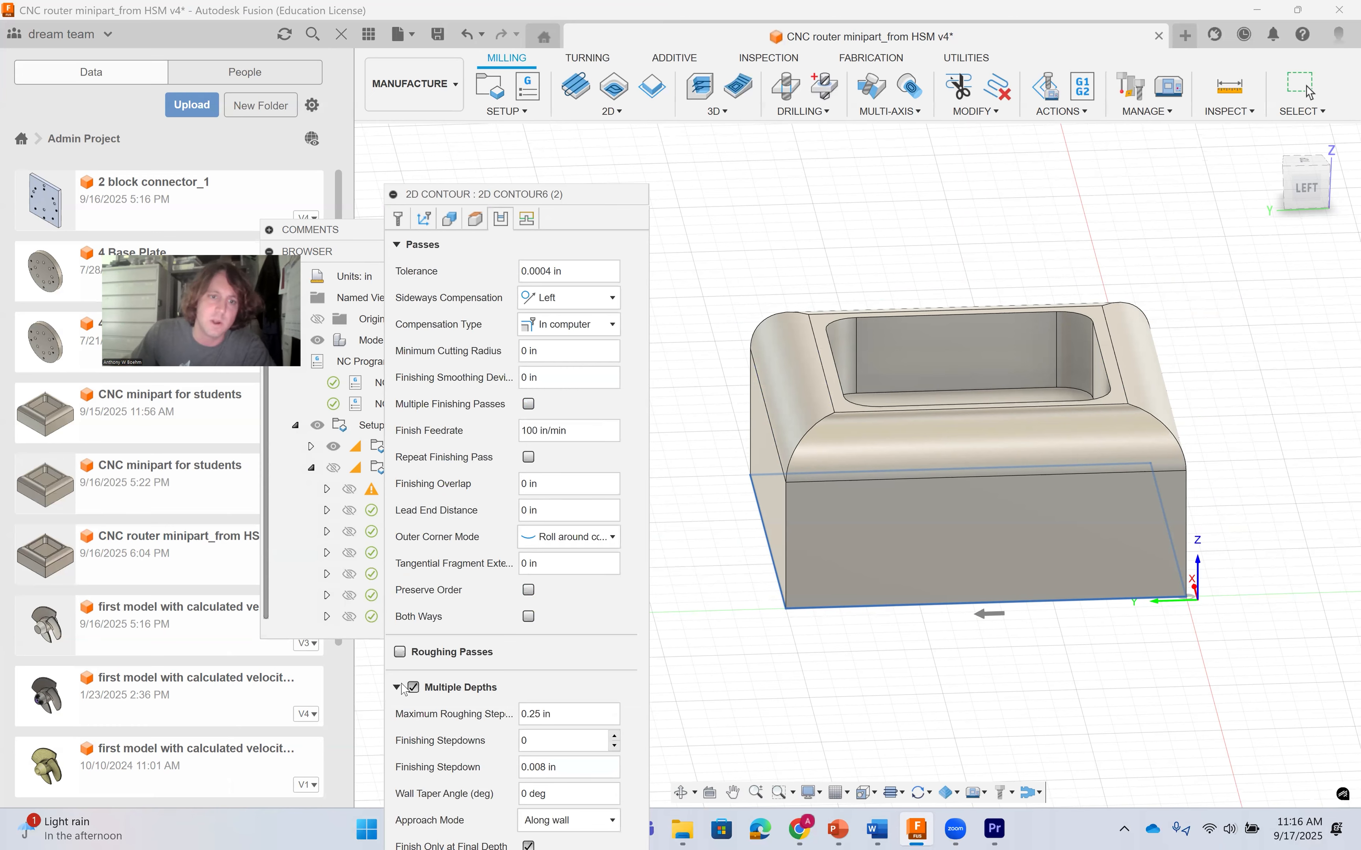
pyautogui.click(418, 691)
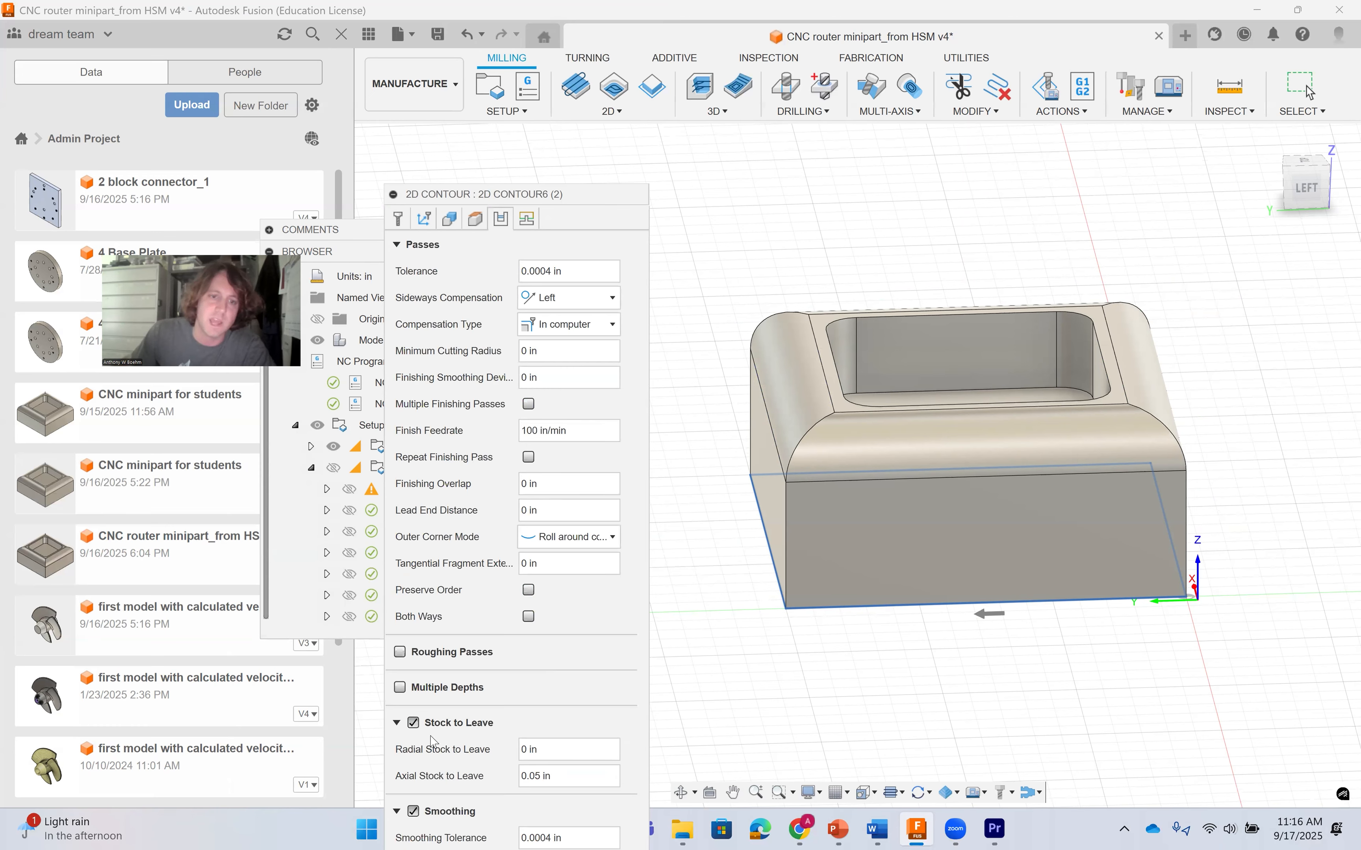
pyautogui.click(412, 723)
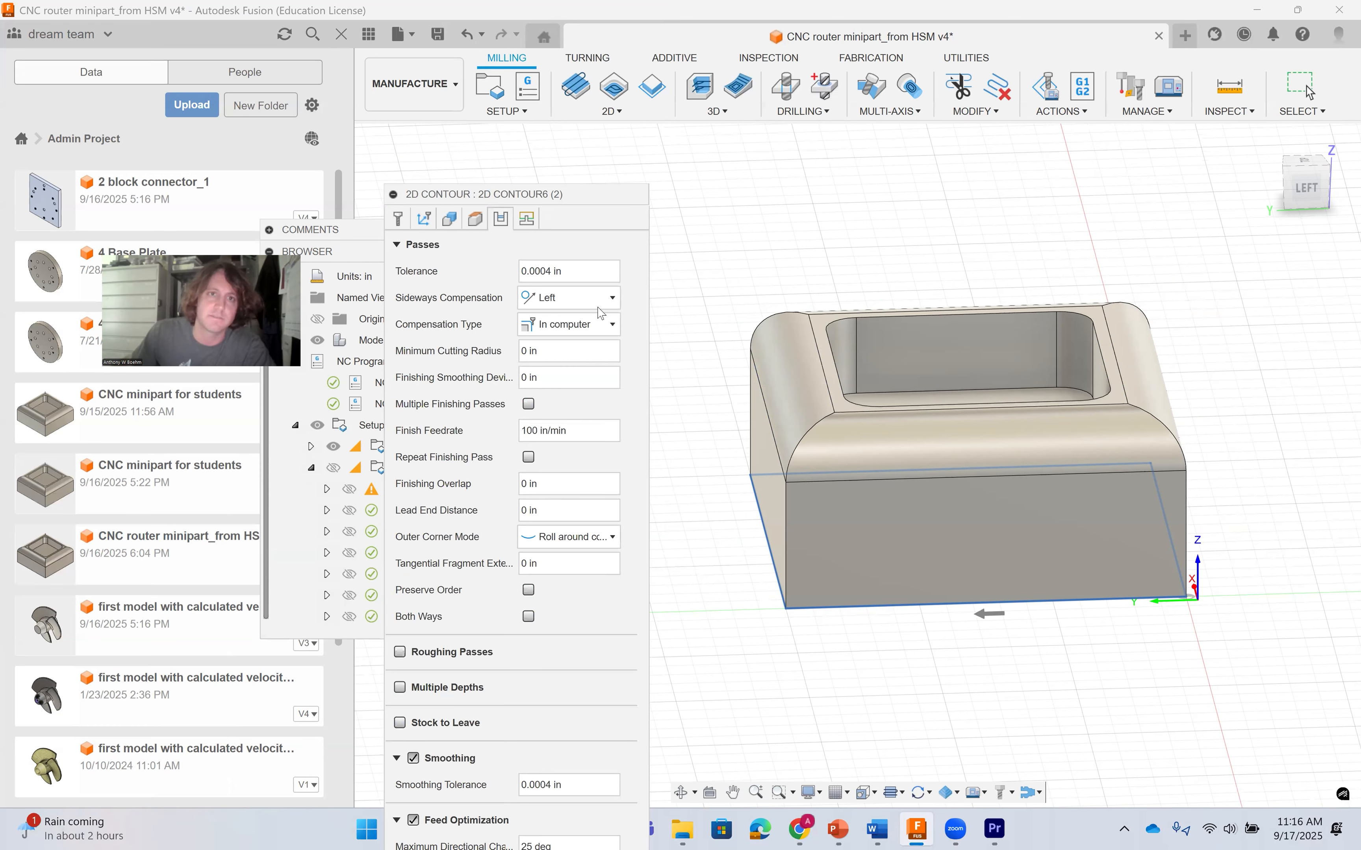
# Accept the edited settings of the copied 2D Contour and generate its toolpath.
pyautogui.moveTo(579, 194); pyautogui.dragTo(537, 37)
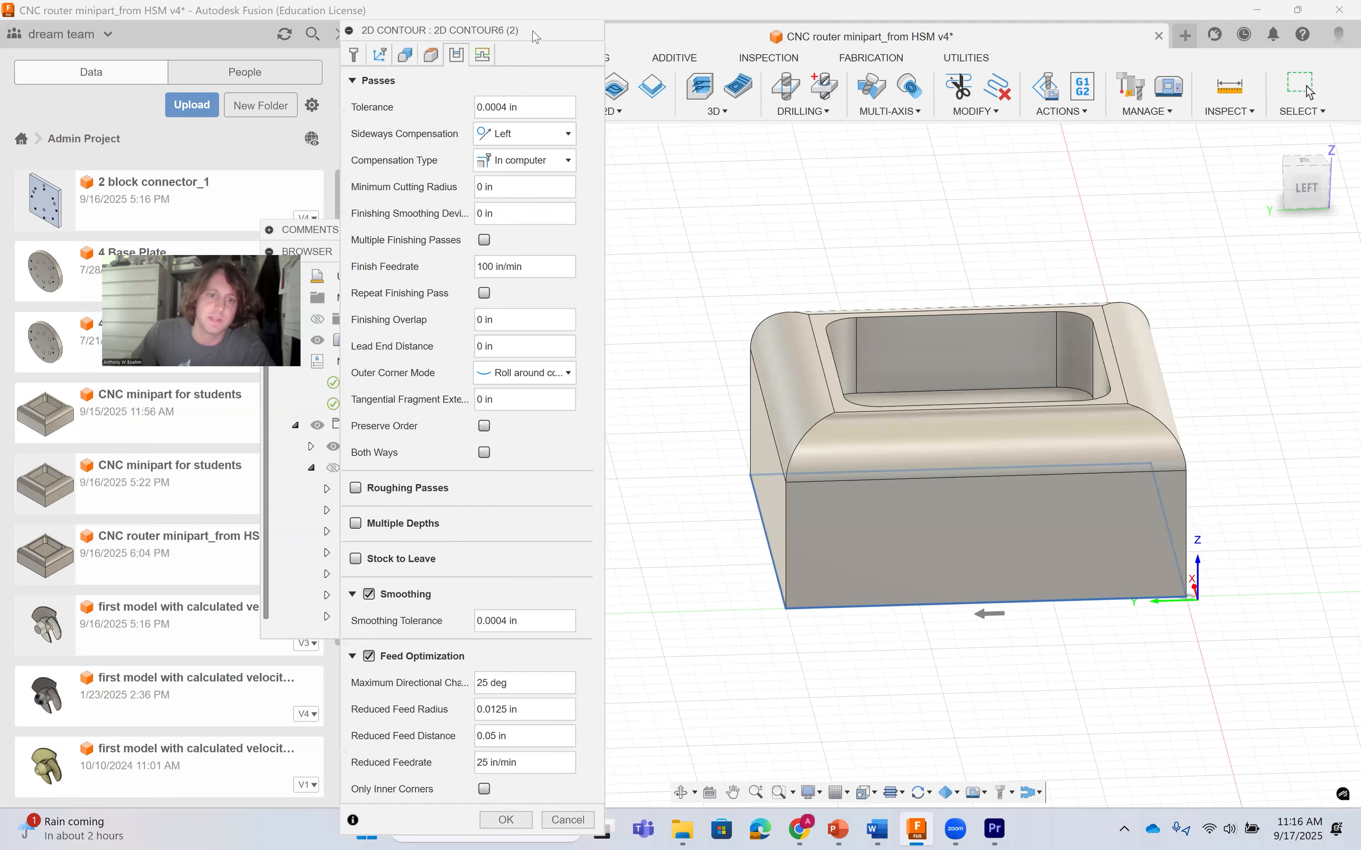
pyautogui.click(492, 823)
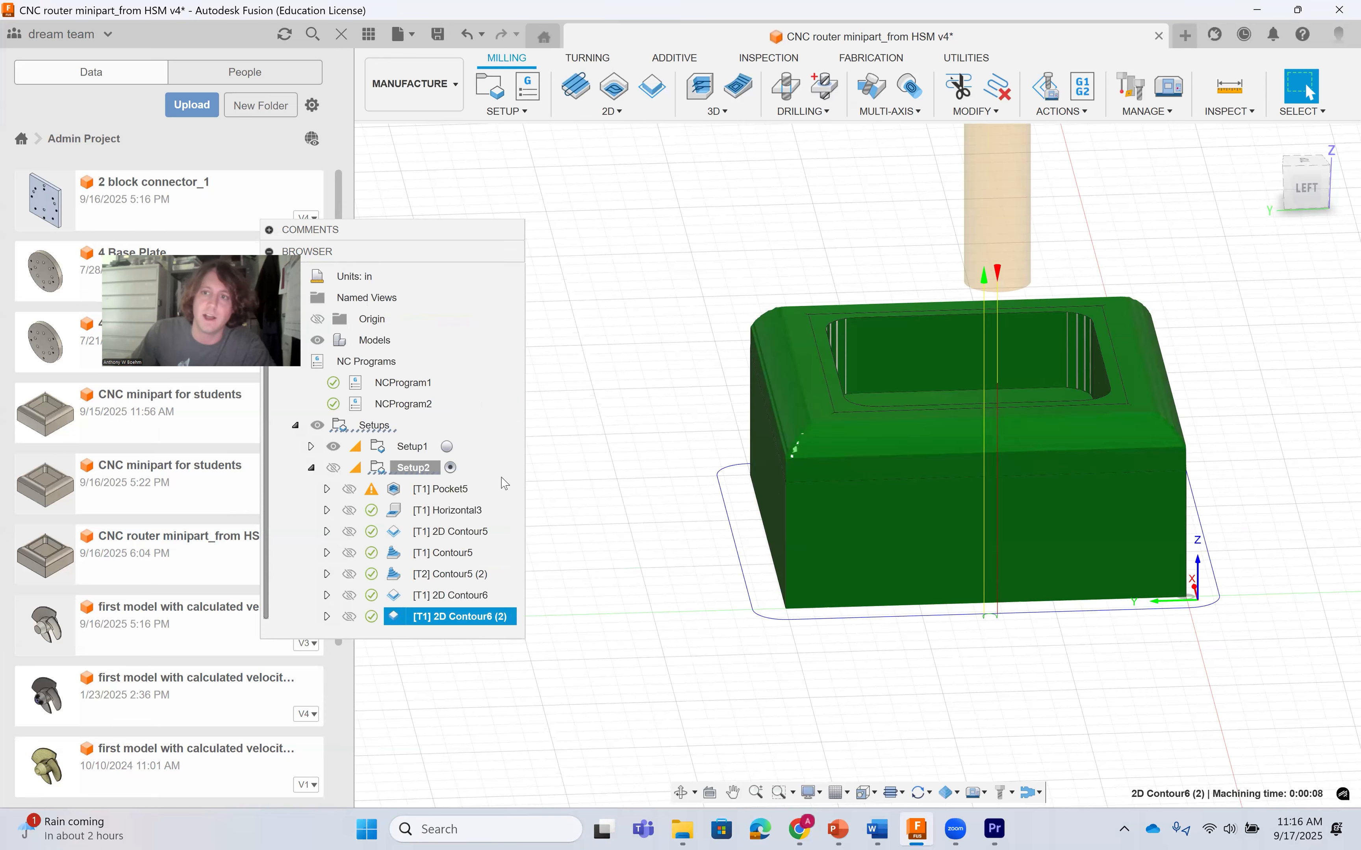
# Compare the remaining stock at the part's corner after Contour5, Contour5 (2), 2D Contour6 and 2D Contour6 (2).
pyautogui.scroll(1, 843, 484)
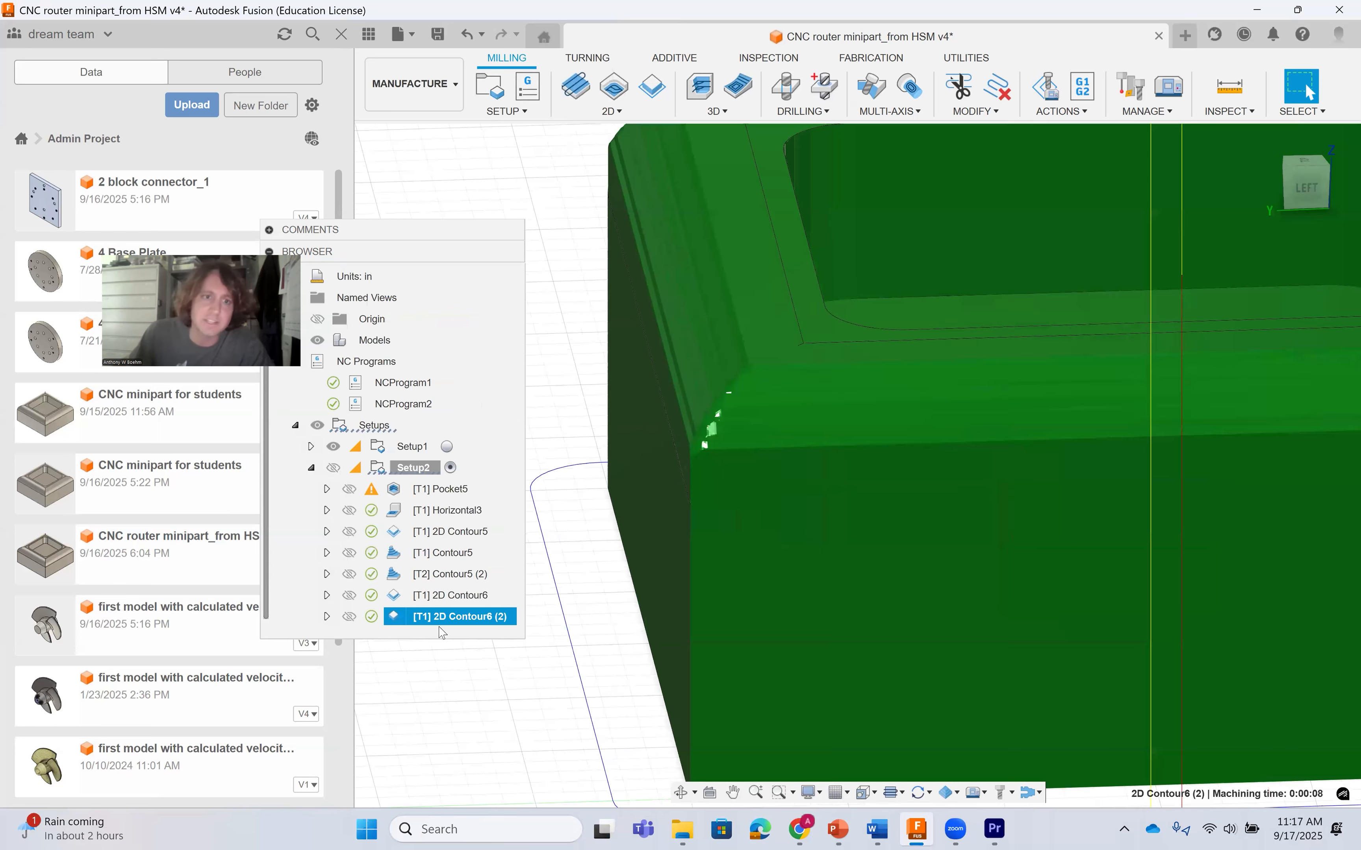
pyautogui.click(450, 554)
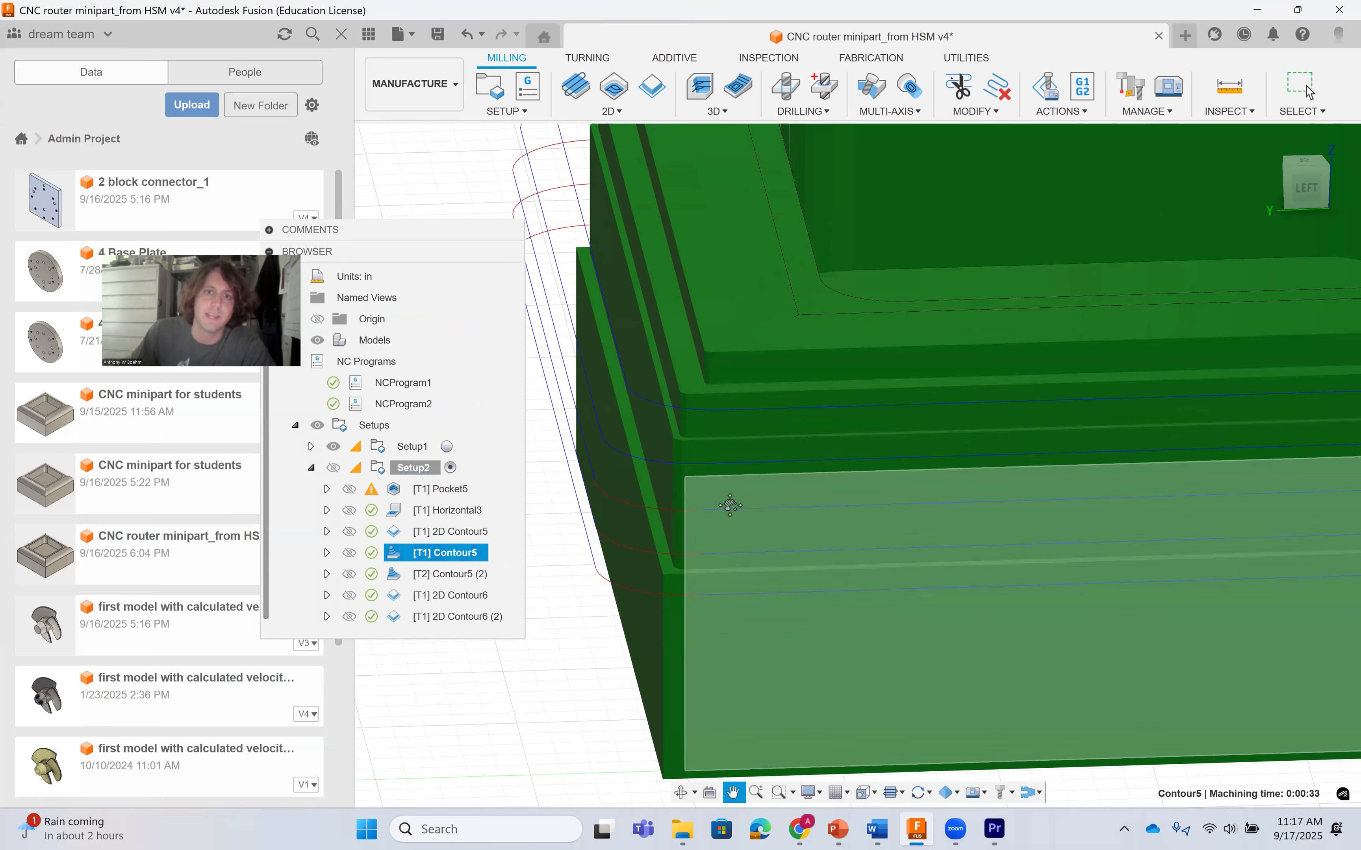
pyautogui.click(465, 585)
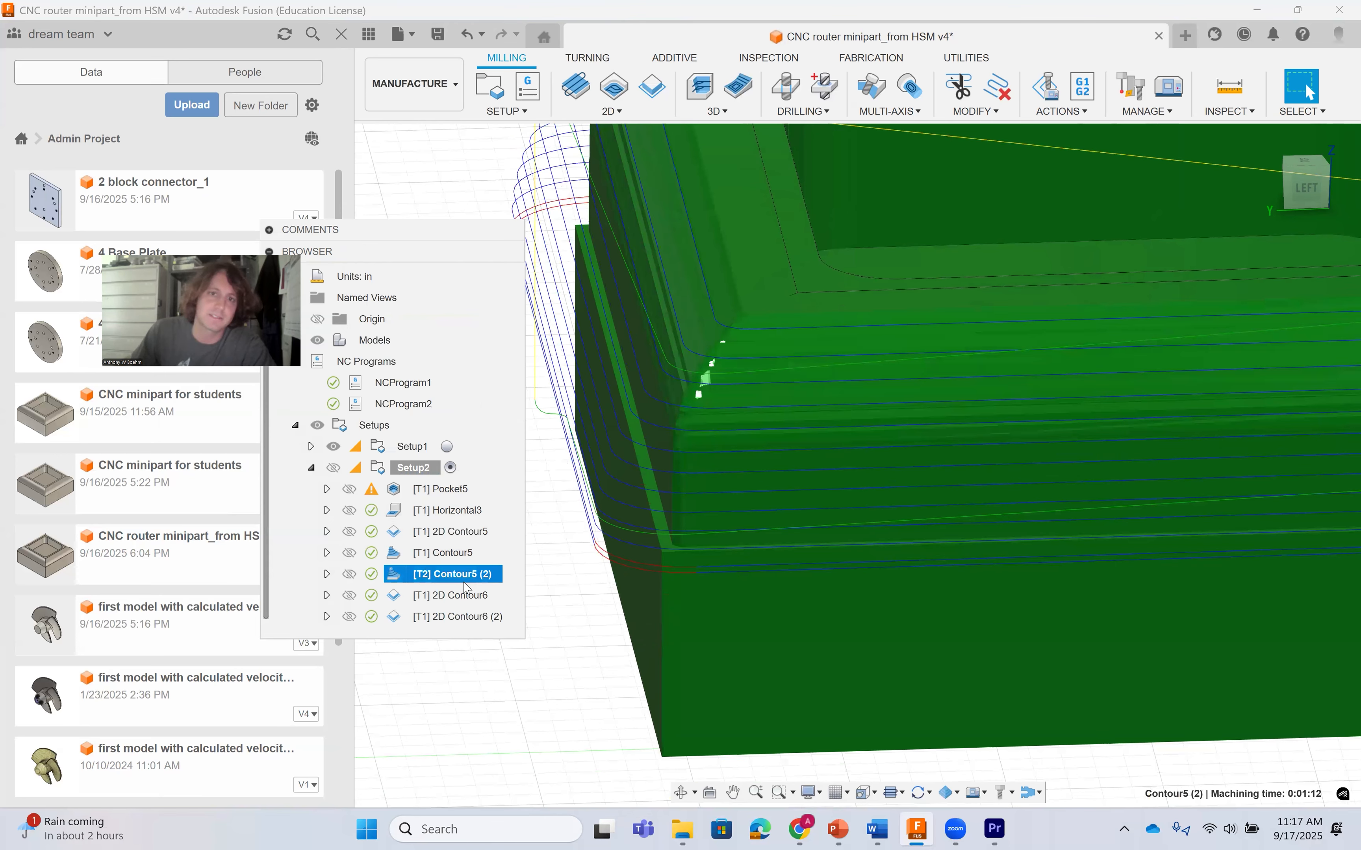
pyautogui.click(465, 618)
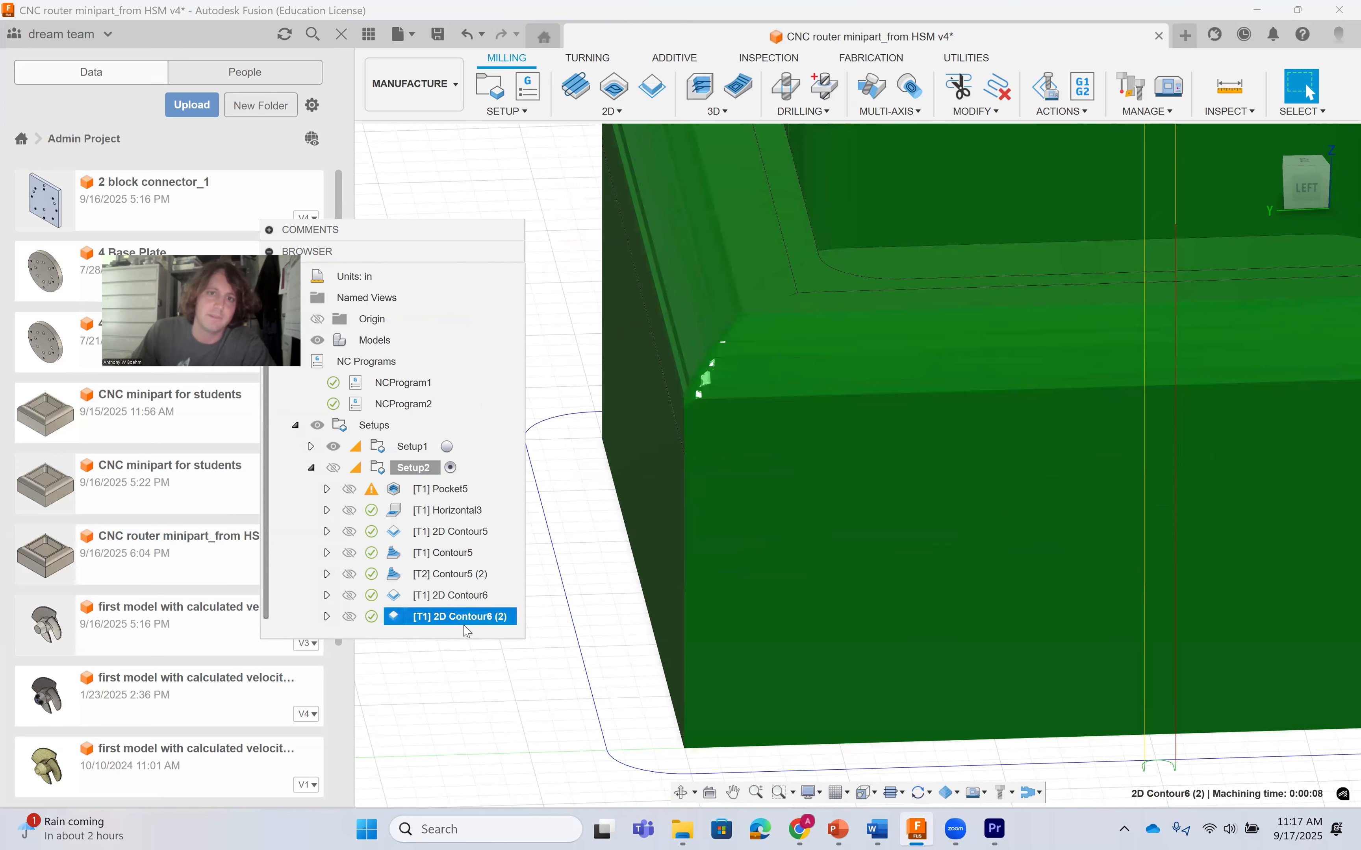
pyautogui.click(466, 600)
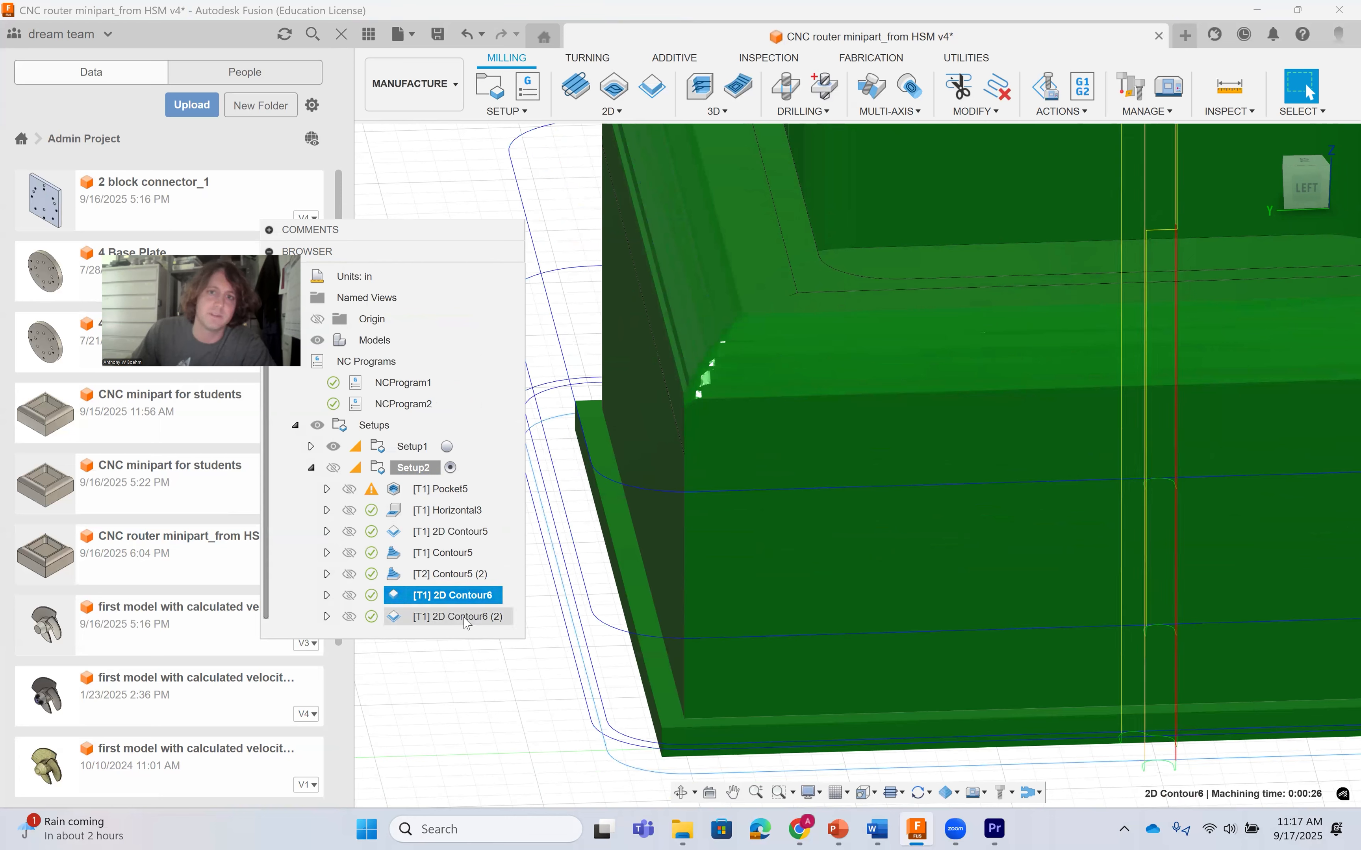
pyautogui.click(465, 614)
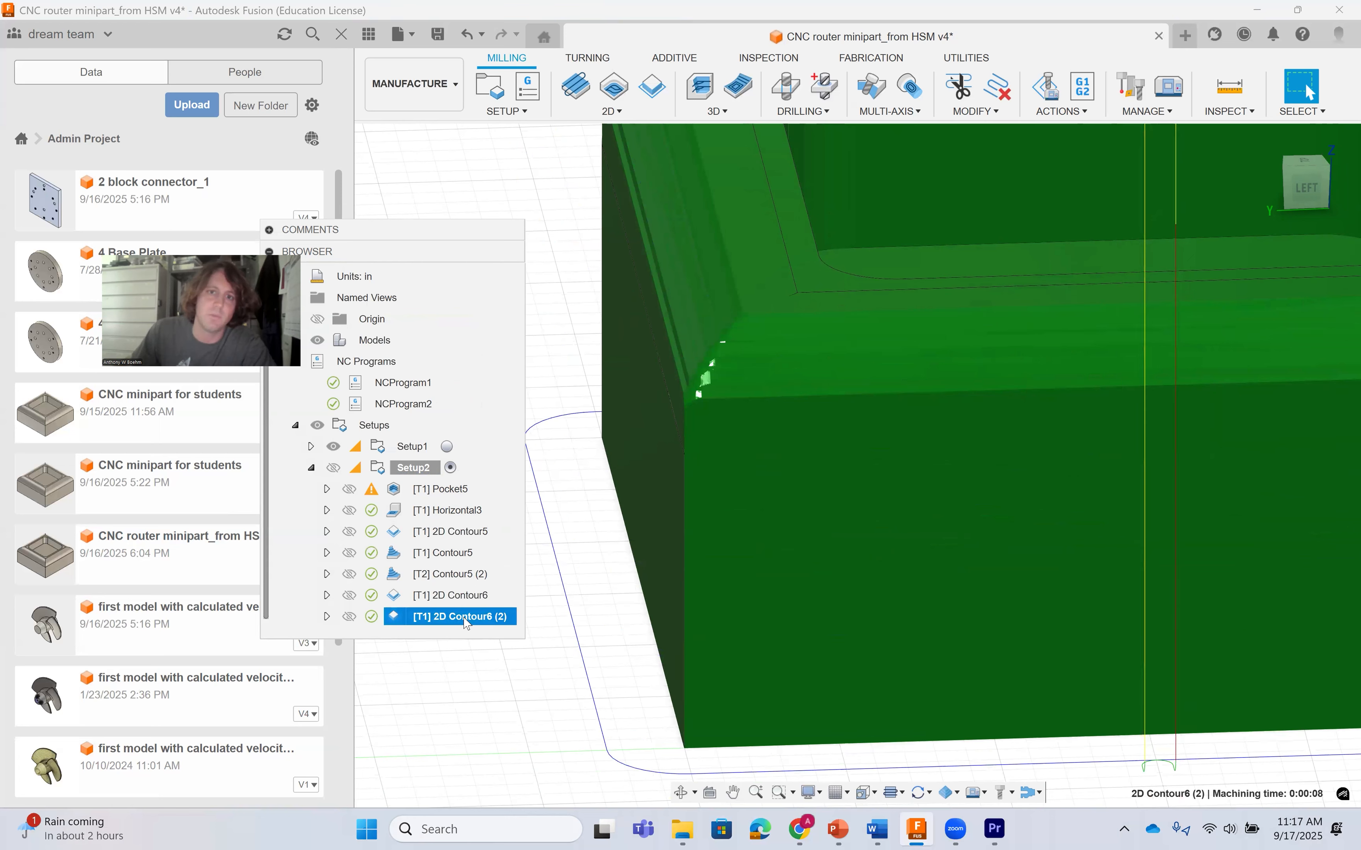
pyautogui.click(455, 468)
pyautogui.moveTo(465, 235); pyautogui.dragTo(548, 156)
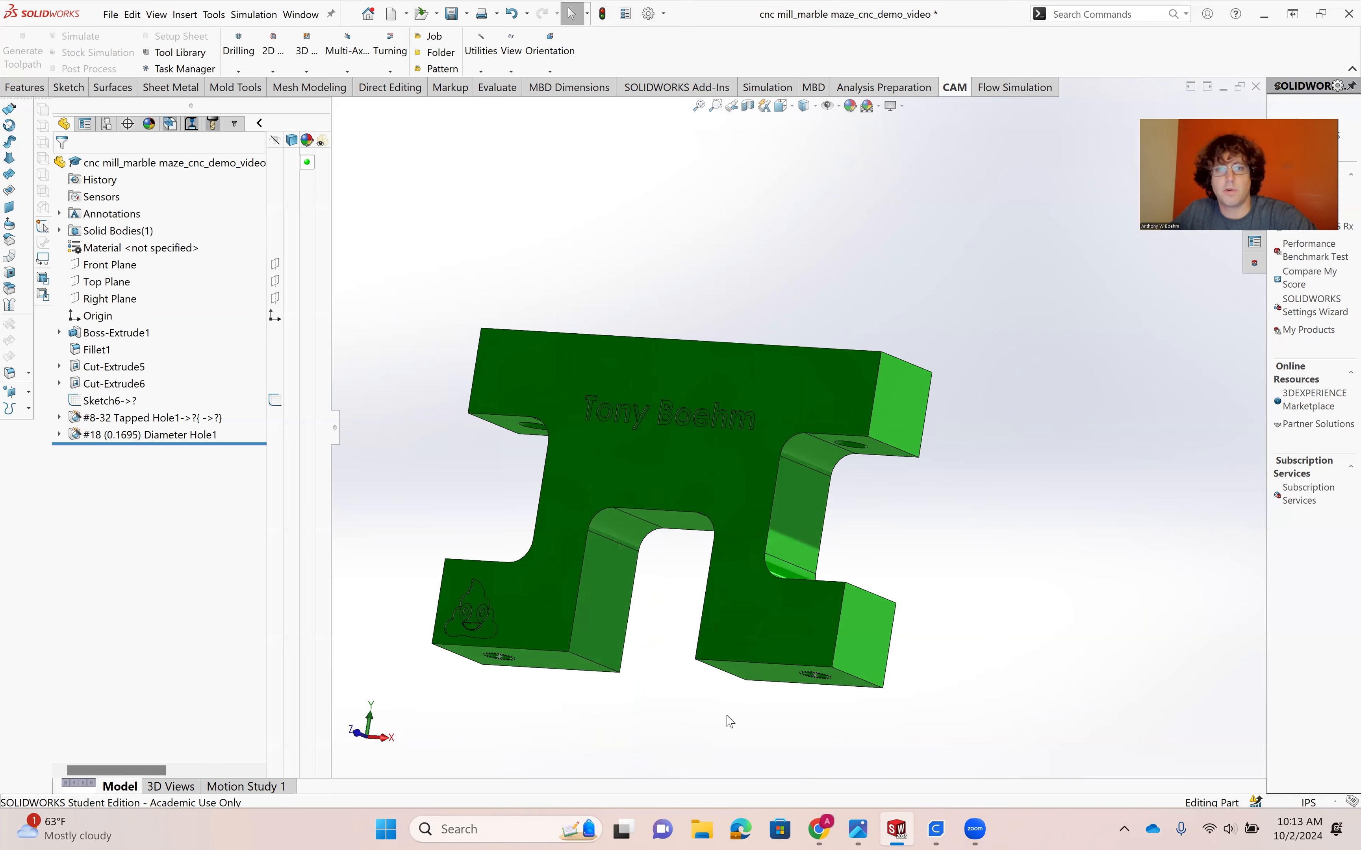
# Switch to the marble maze part in SOLIDWORKS and examine its engraved face, side holes and cutouts from several angles.
pyautogui.moveTo(726, 716); pyautogui.dragTo(747, 688, button='middle')
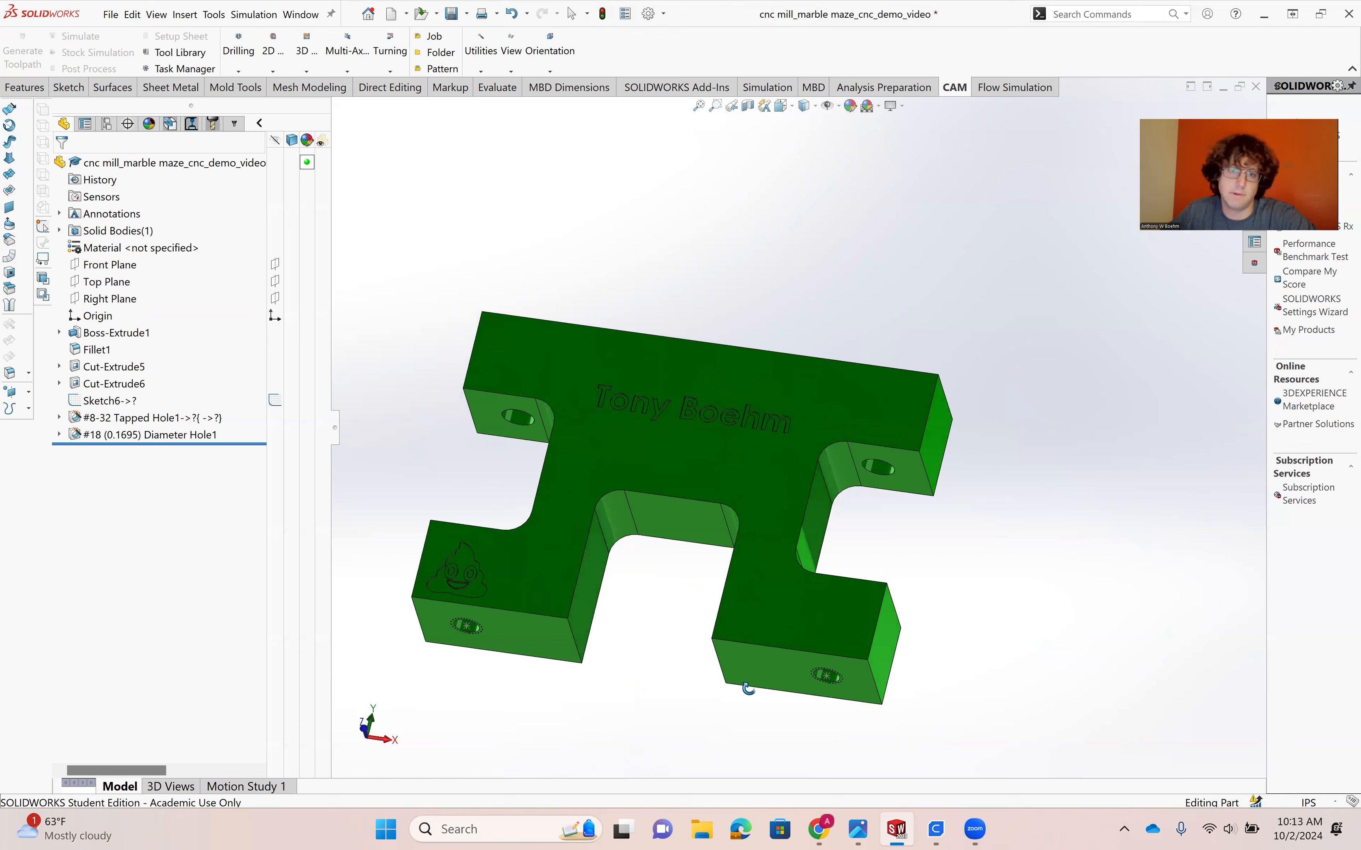
pyautogui.moveTo(747, 689); pyautogui.dragTo(622, 706, button='middle')
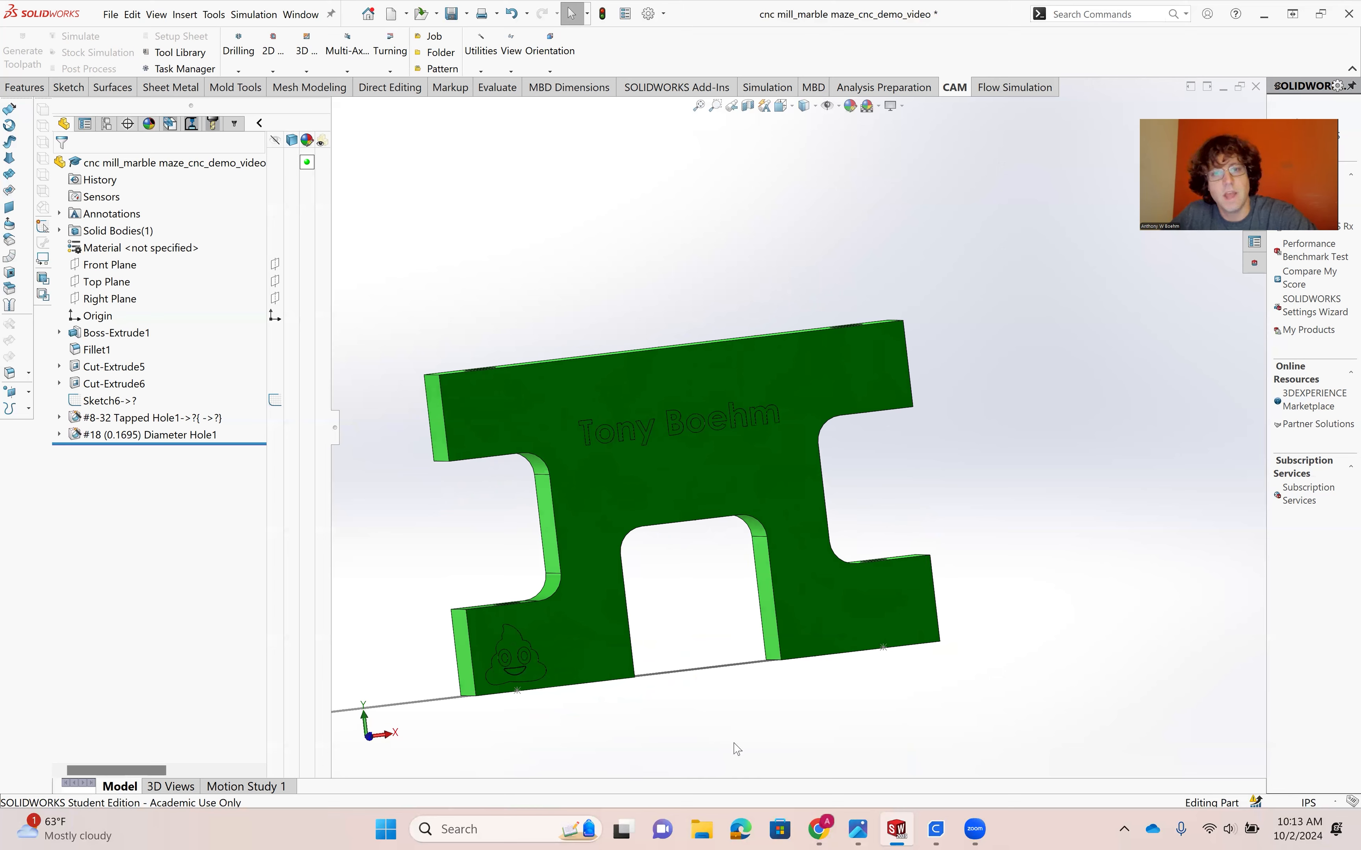
pyautogui.moveTo(838, 635); pyautogui.dragTo(853, 611, button='middle')
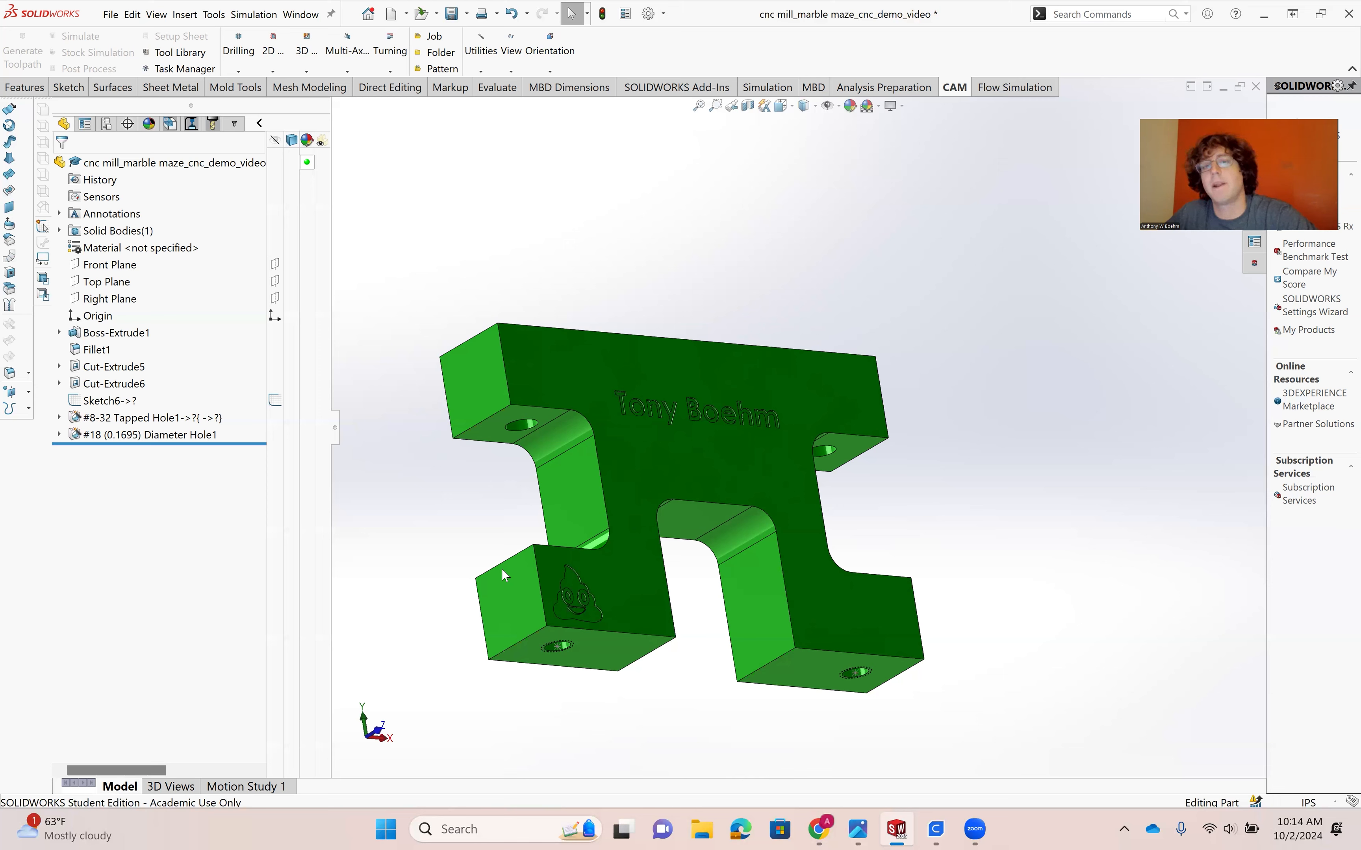
pyautogui.moveTo(563, 610); pyautogui.dragTo(500, 638, button='middle')
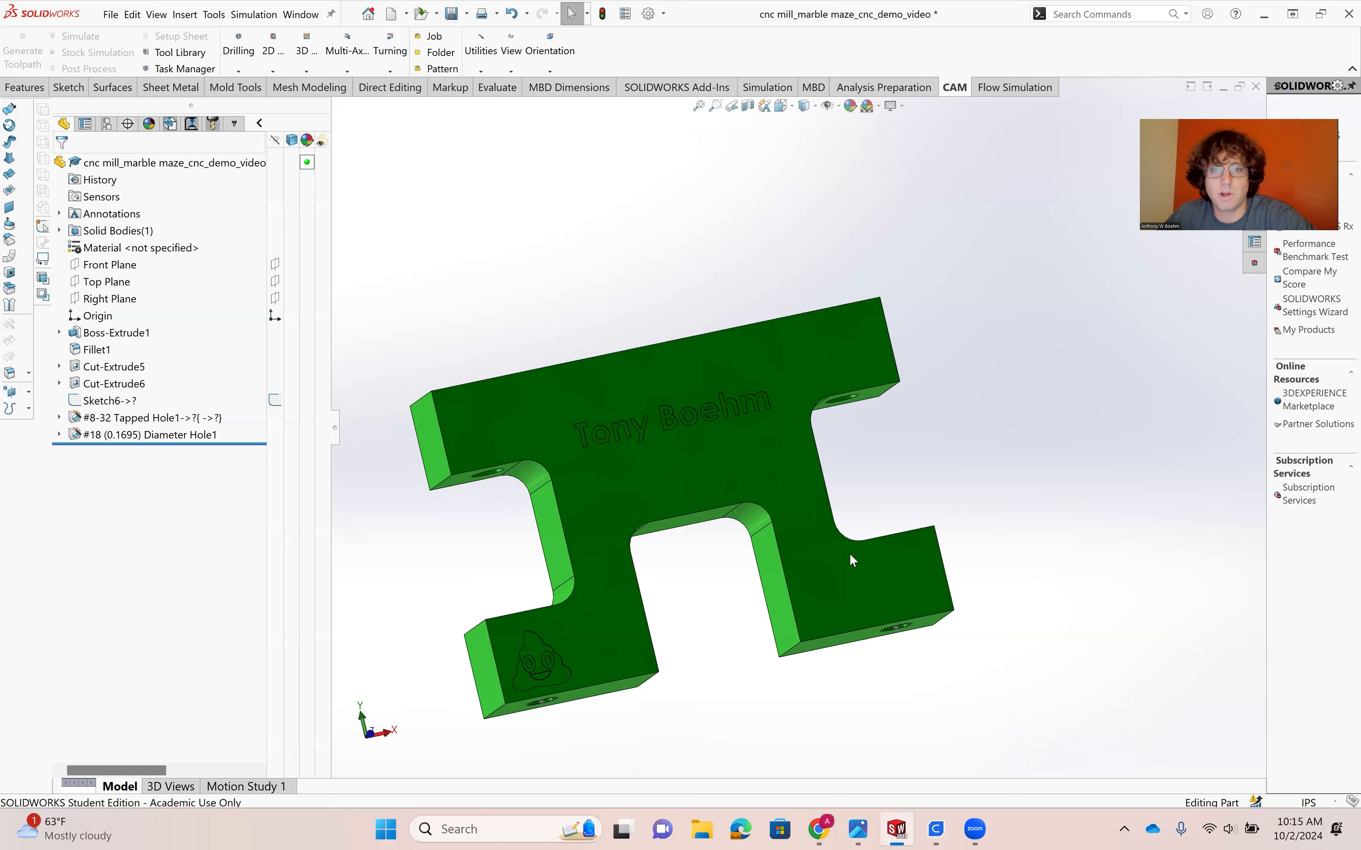
pyautogui.moveTo(766, 658); pyautogui.dragTo(714, 641, button='middle')
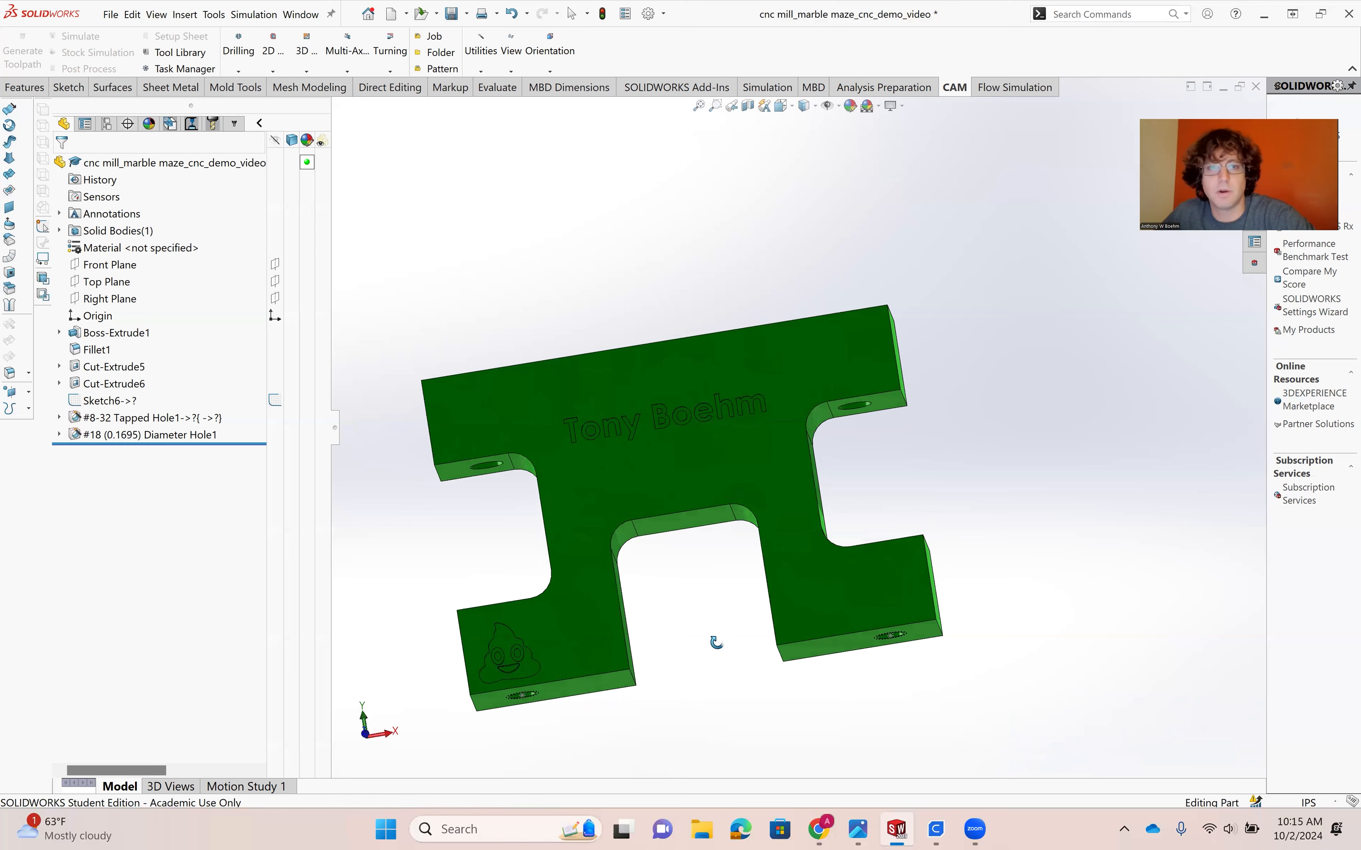
# Start a new sketch on the large flat back face of the marble maze part.
pyautogui.moveTo(527, 518); pyautogui.dragTo(607, 556, button='middle')
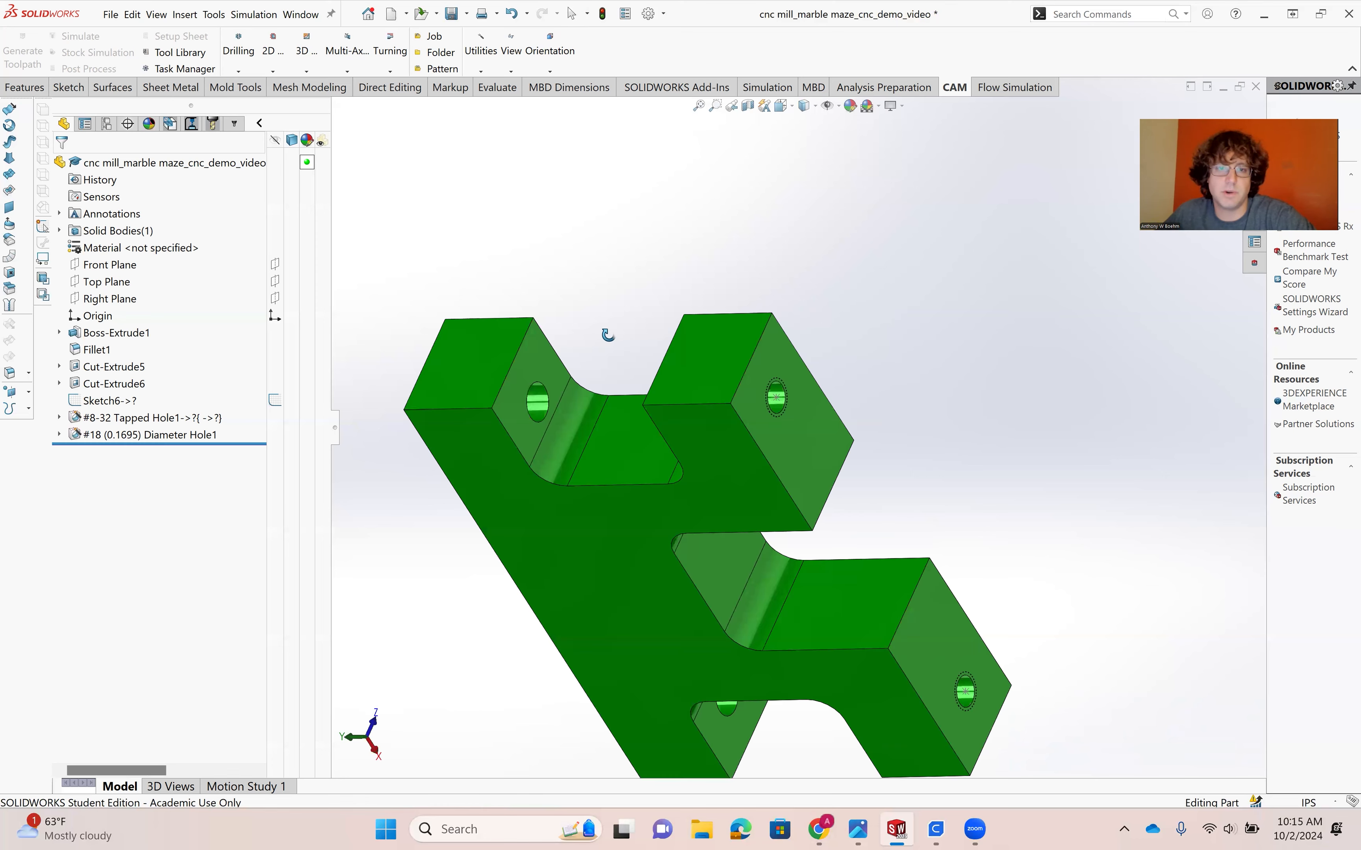
pyautogui.click(611, 557)
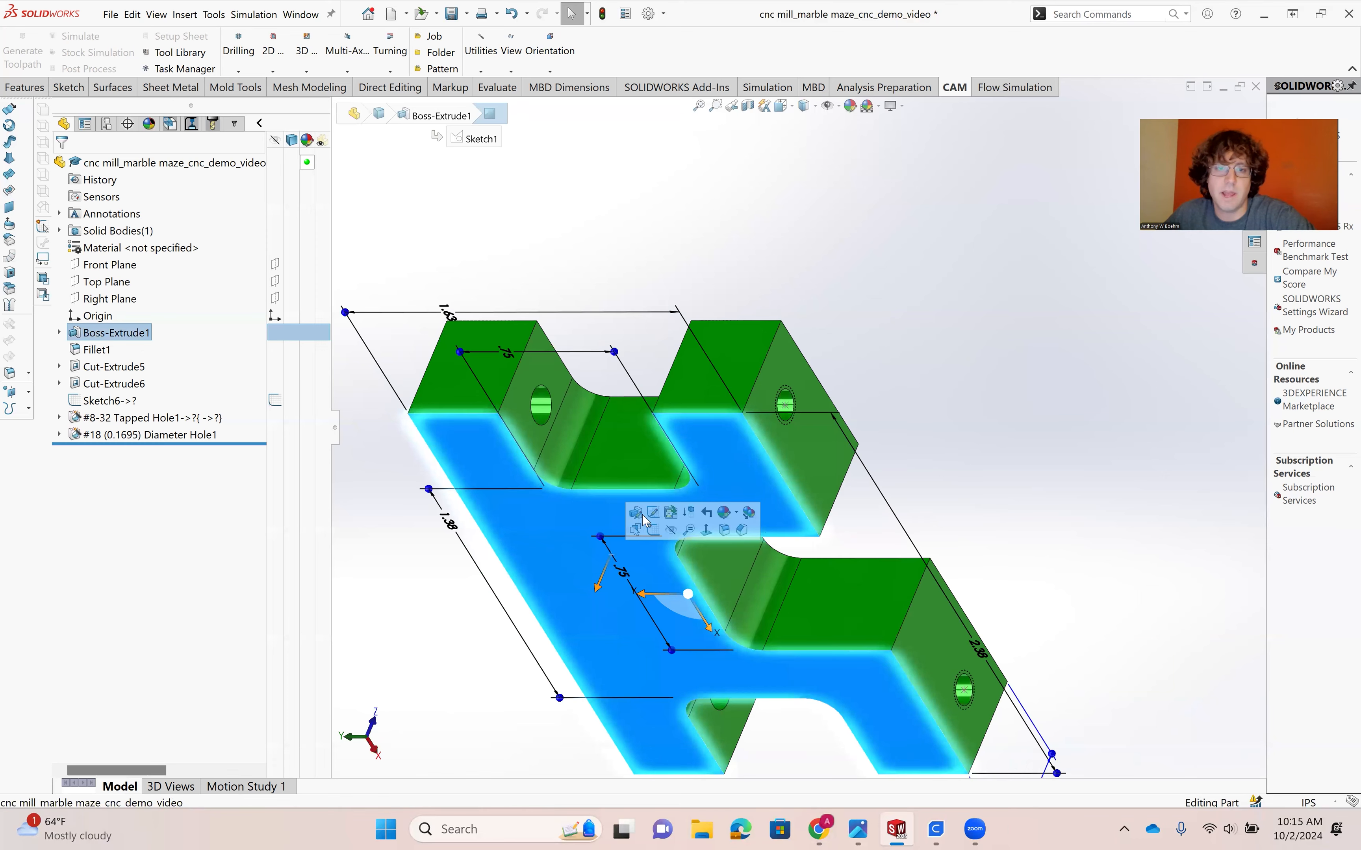
pyautogui.click(657, 537)
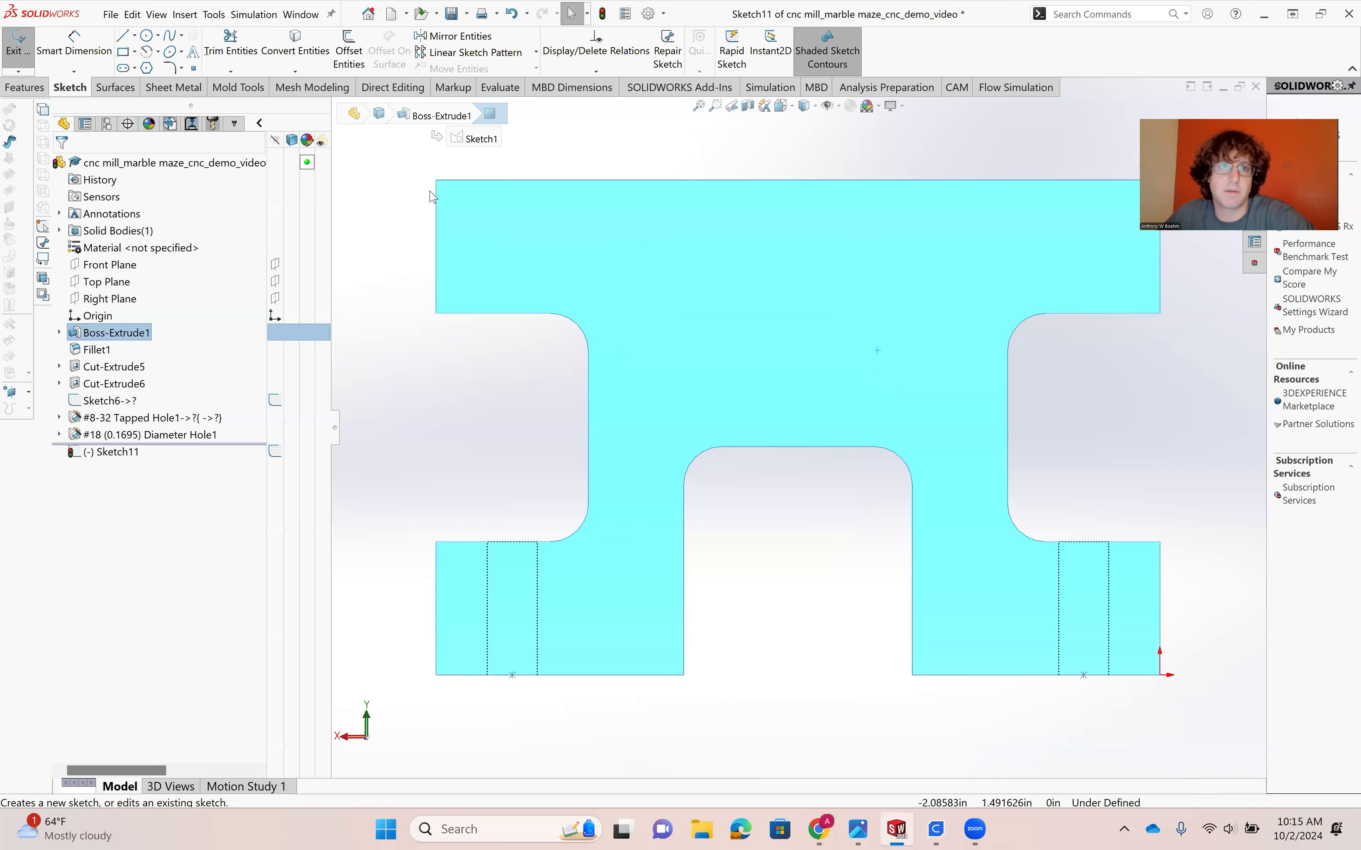
# Offset the outline of the back face outward by 0.4 in so it forms a rectangle around the part.
pyautogui.click(348, 54)
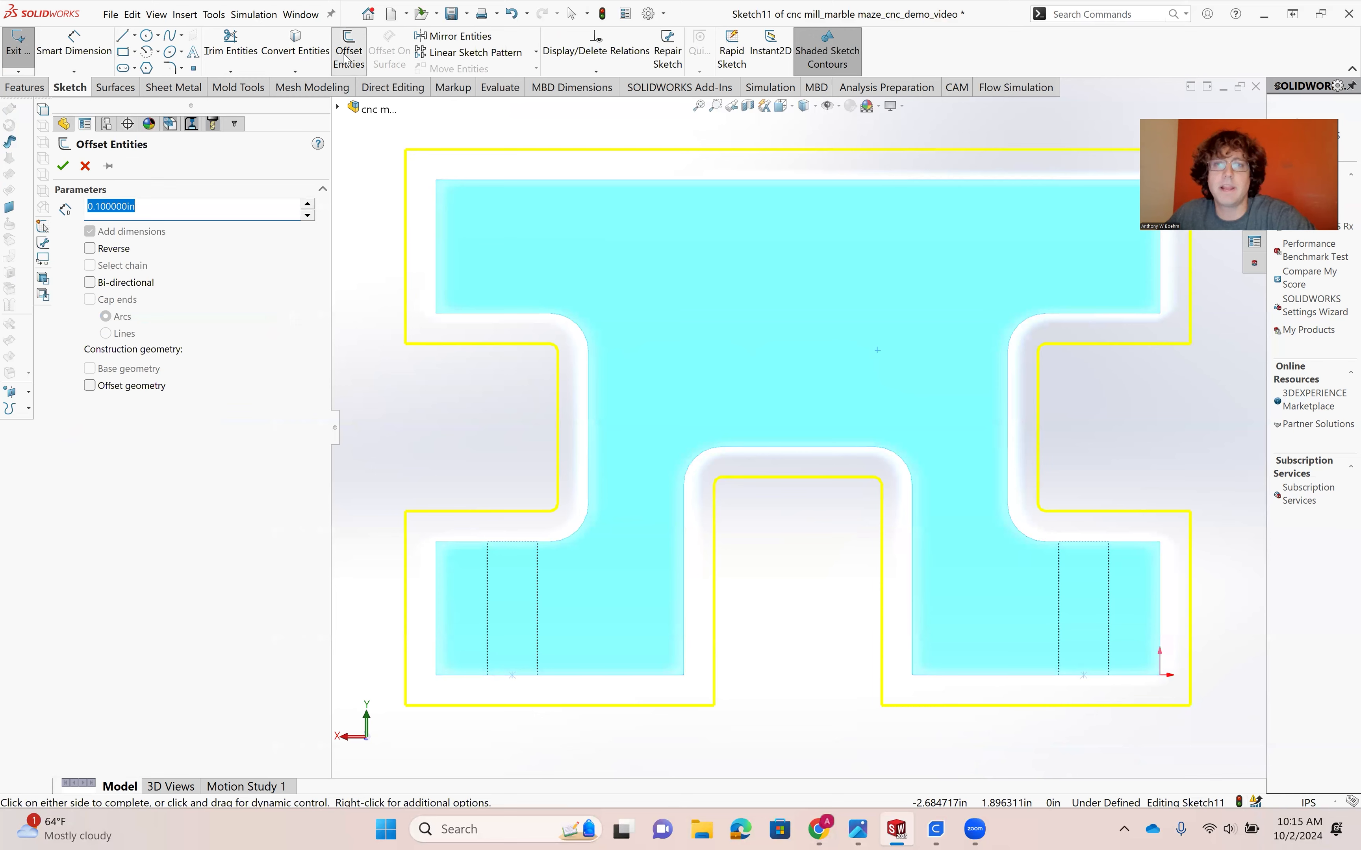
pyautogui.click(309, 204)
pyautogui.click(309, 204)
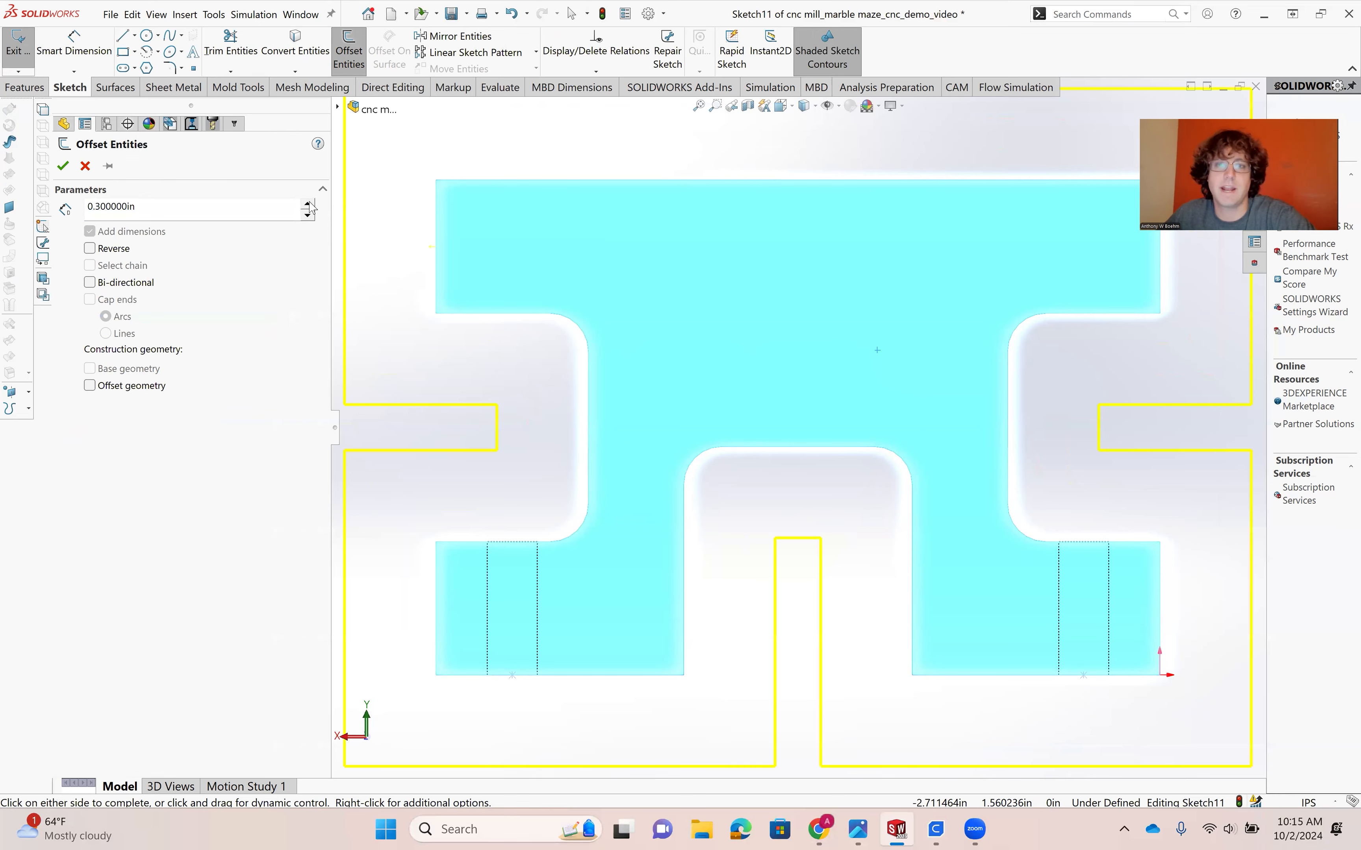
pyautogui.click(308, 203)
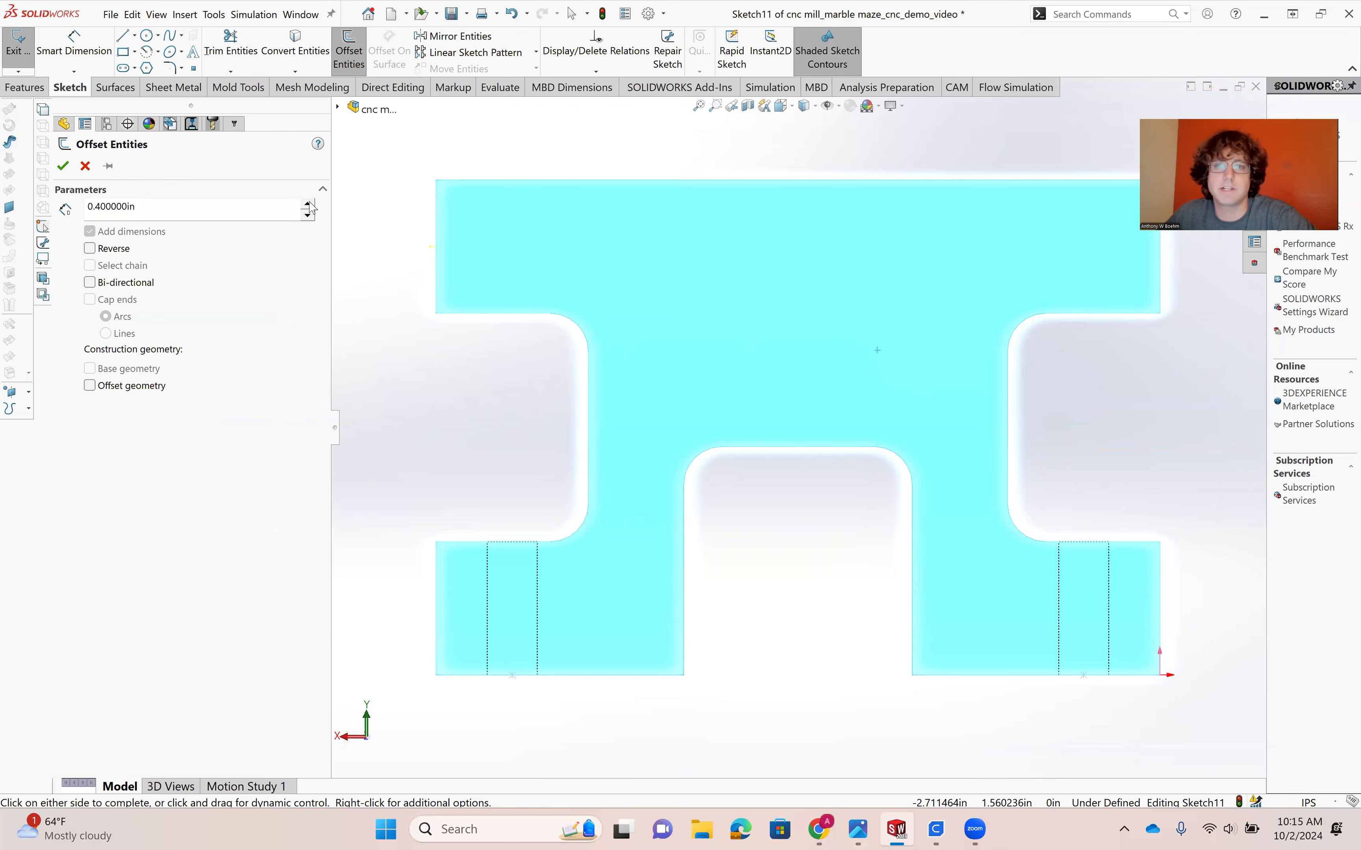
pyautogui.press('f')
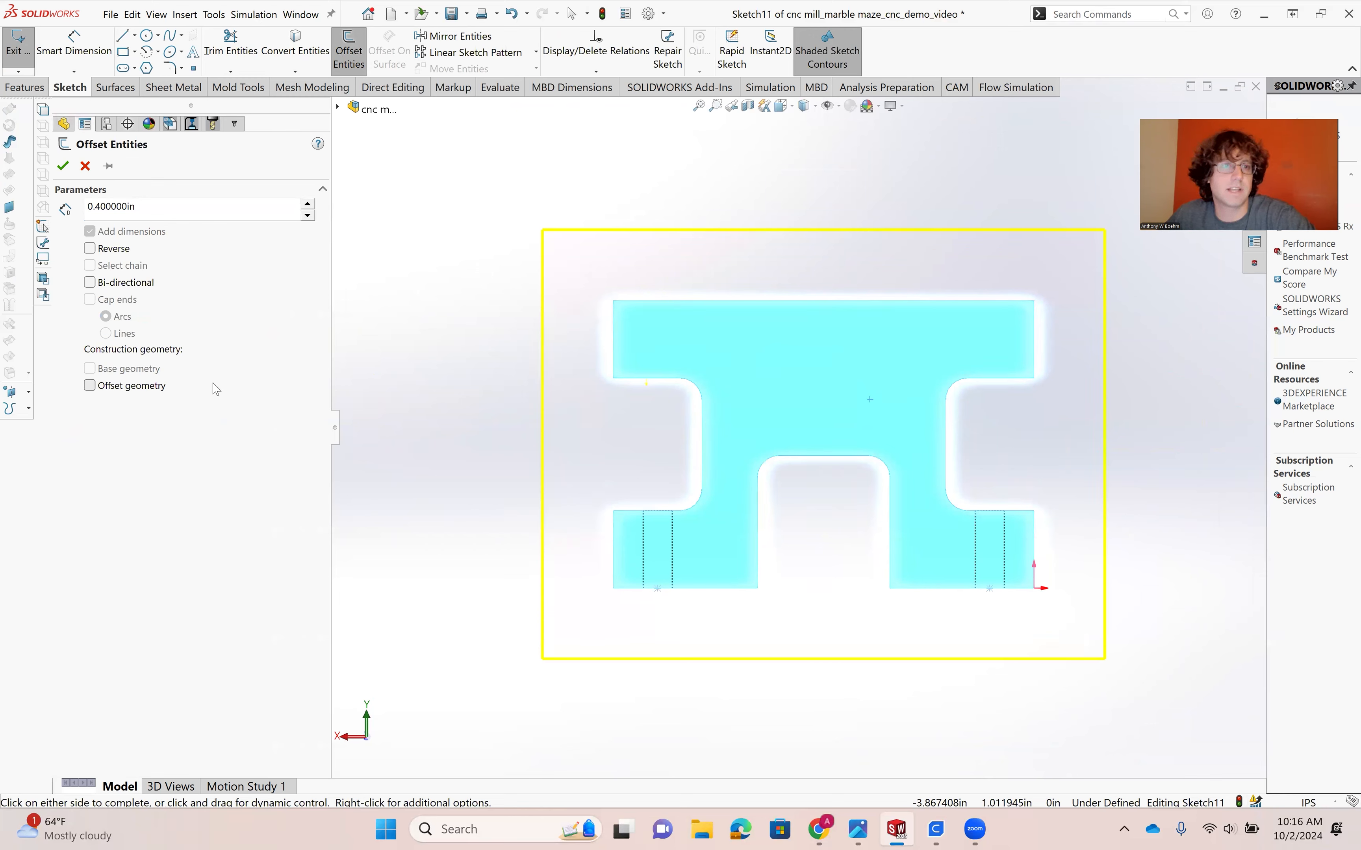
pyautogui.click(70, 172)
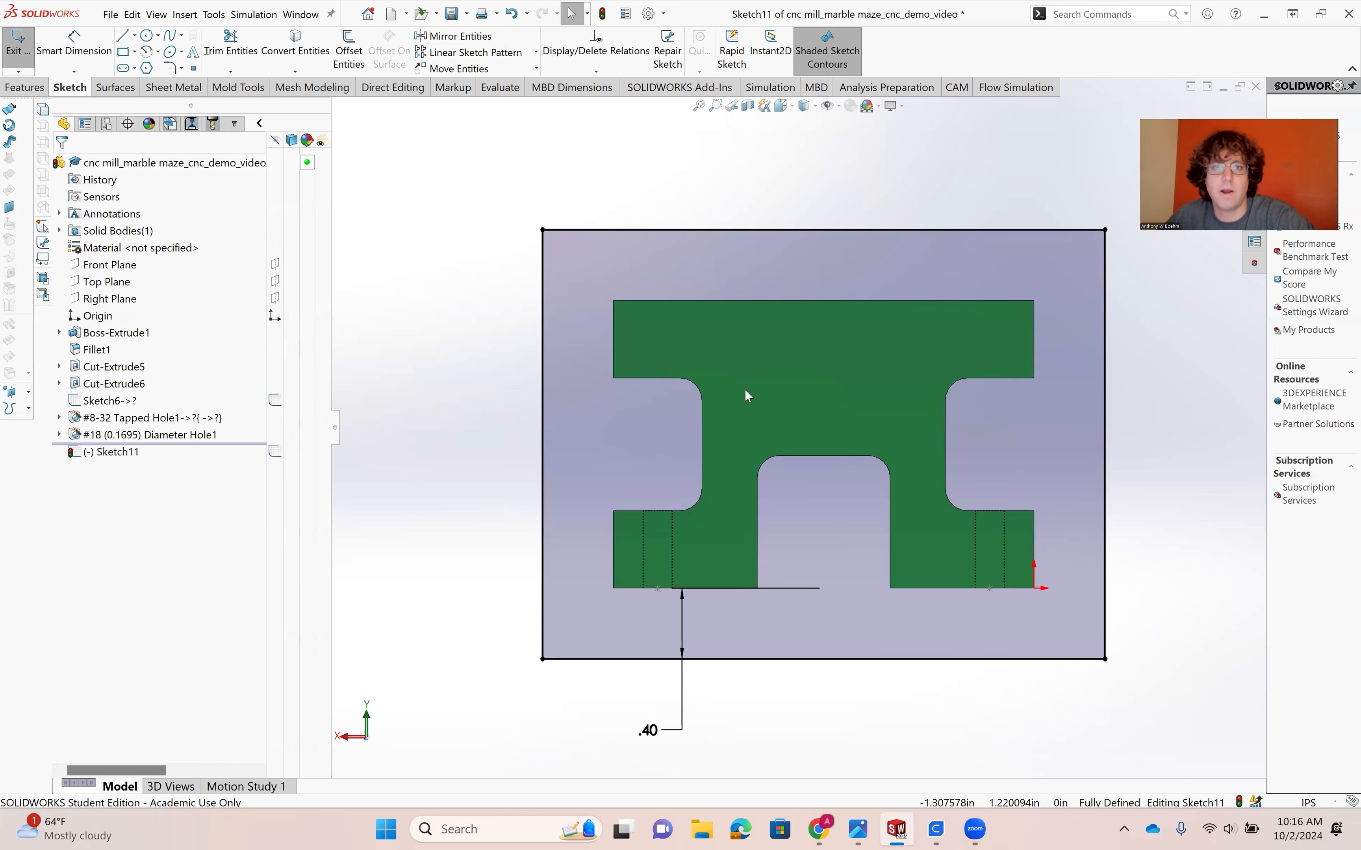
pyautogui.doubleClick(906, 230)
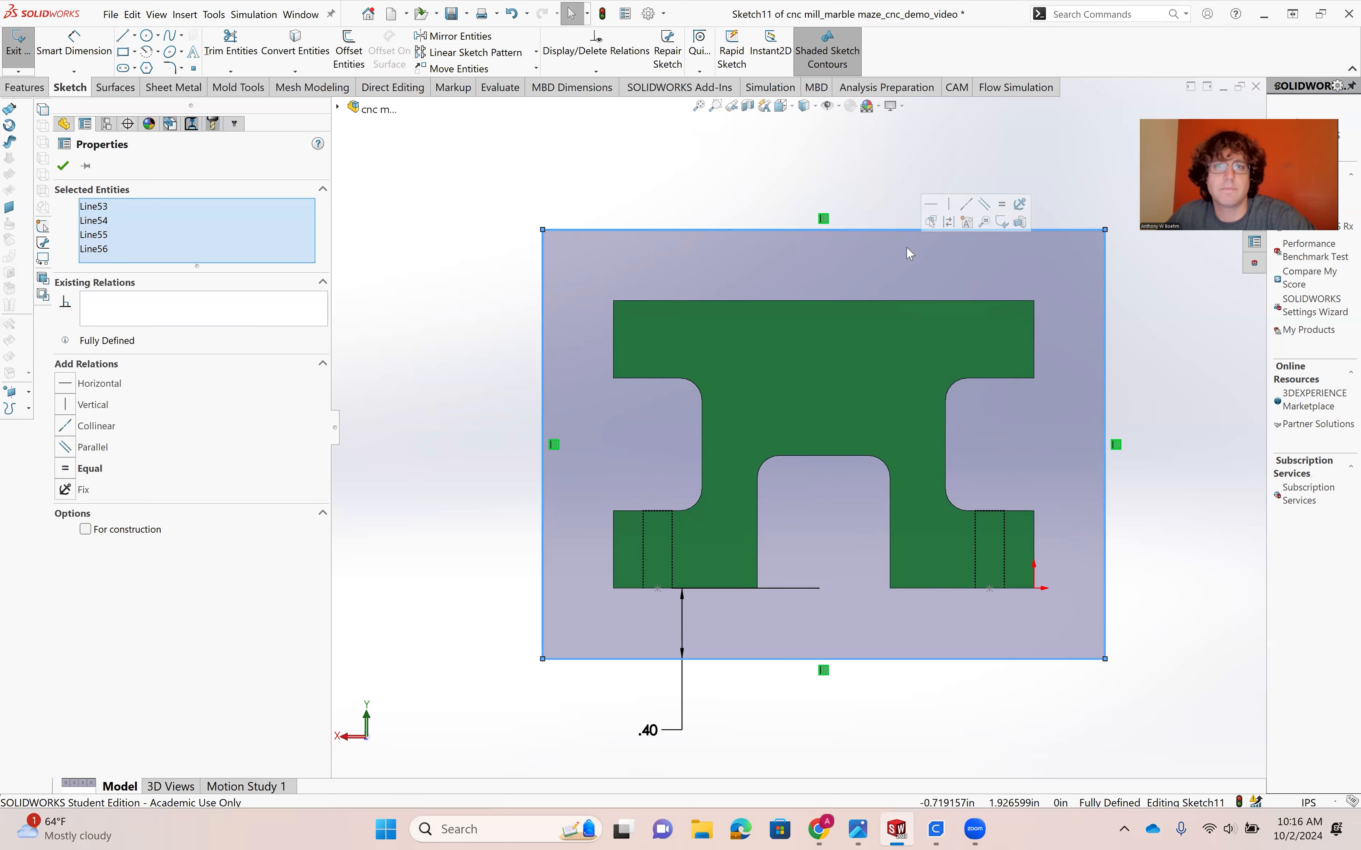
pyautogui.click(136, 51)
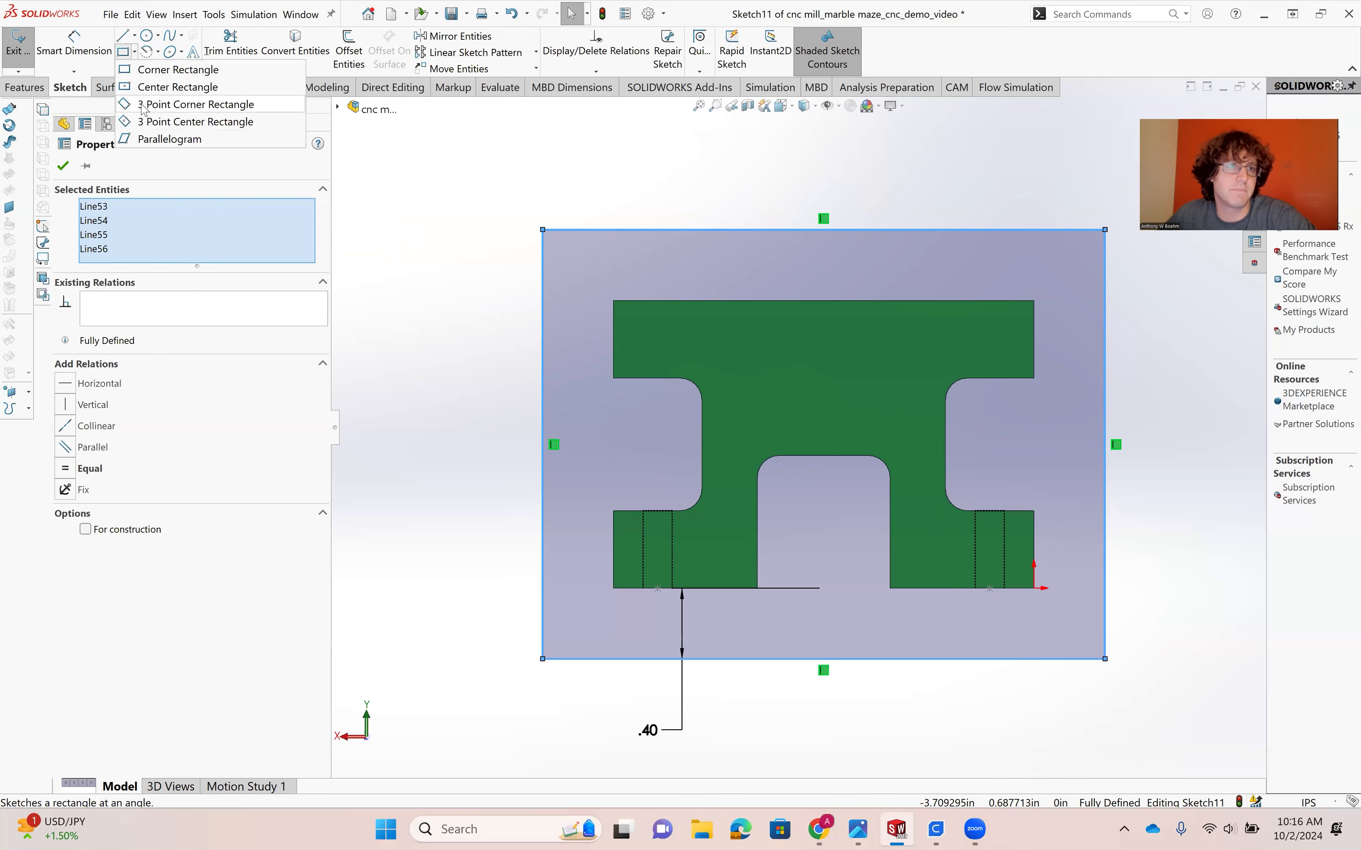
pyautogui.click(142, 87)
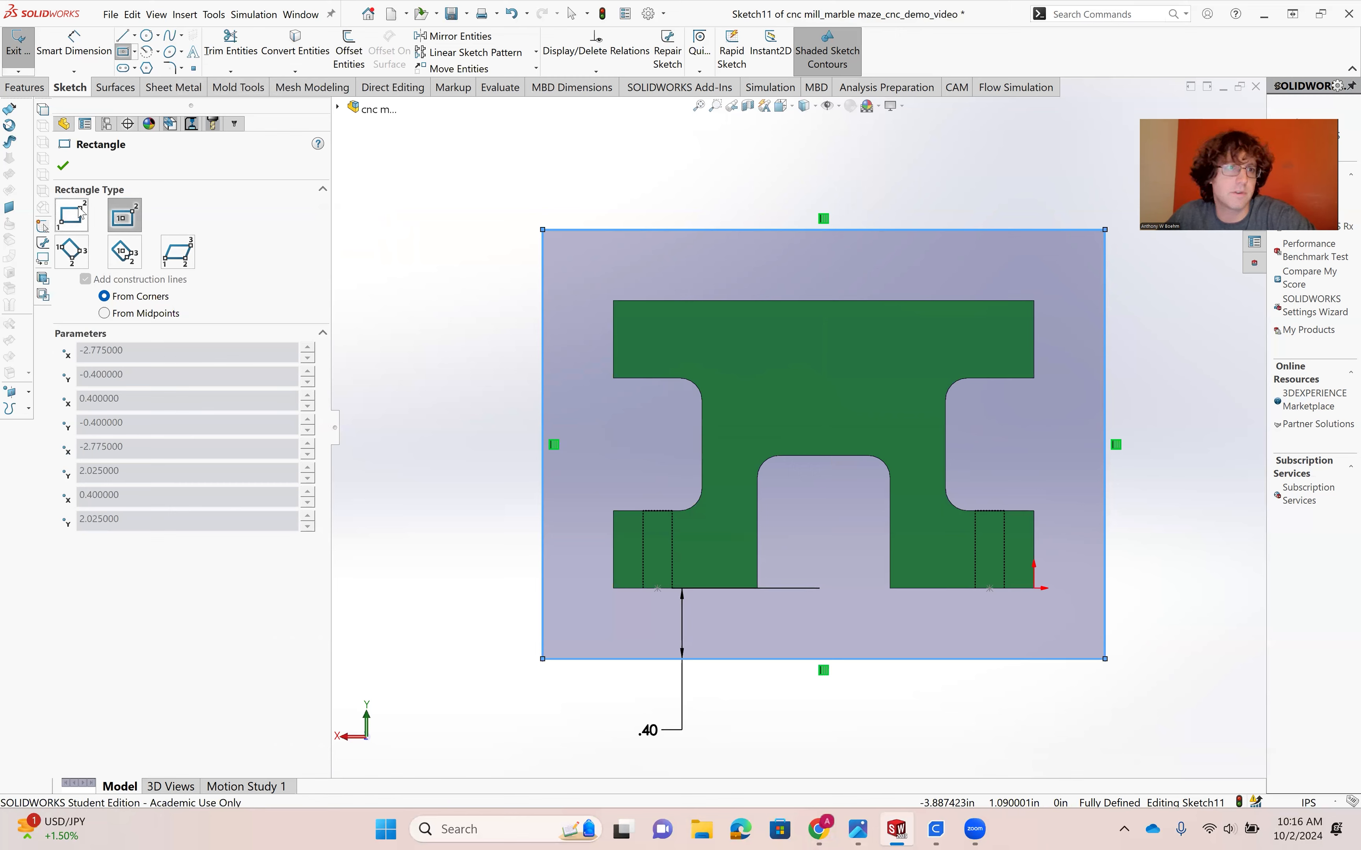
pyautogui.click(63, 167)
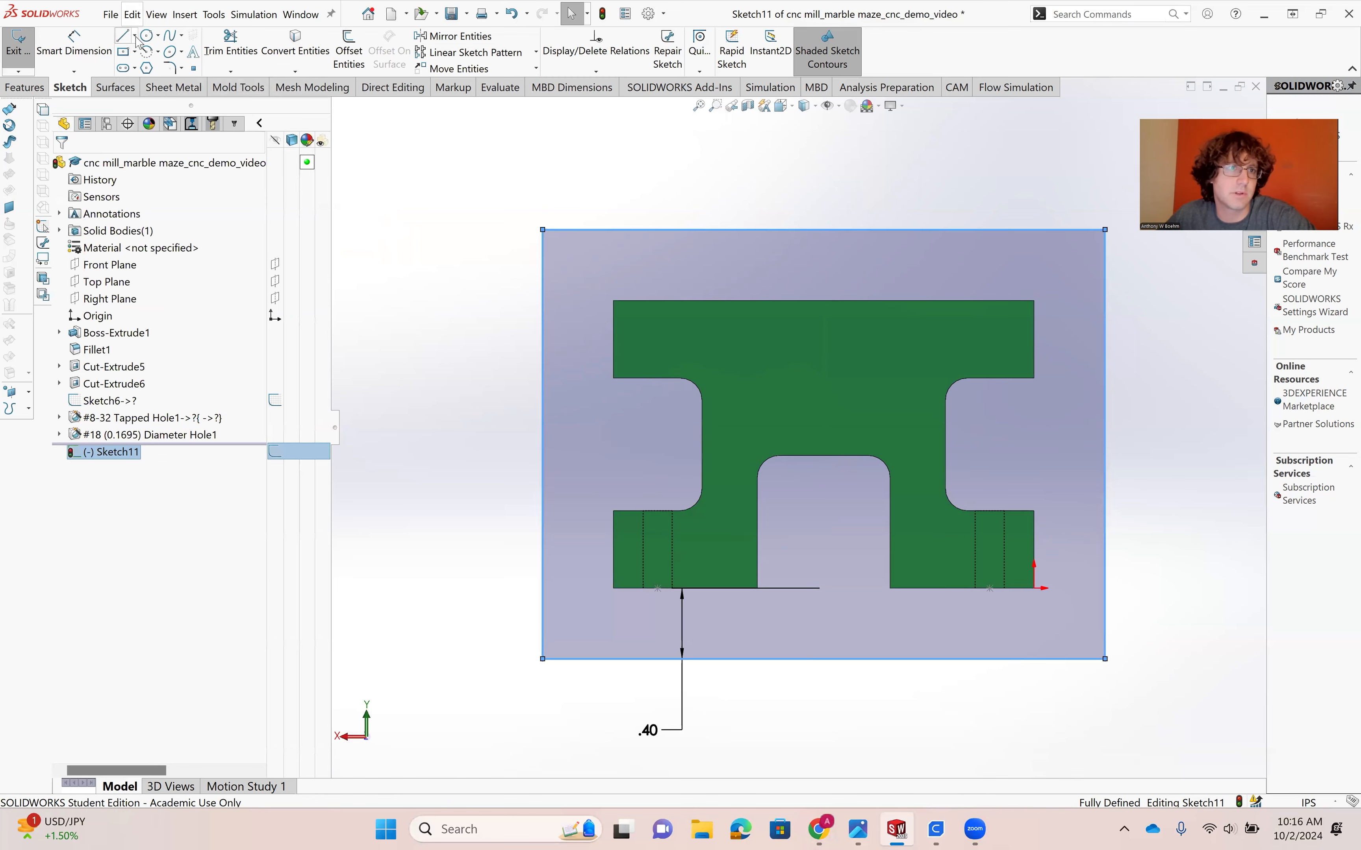
# Start a construction centerline in the sketch of the rectangle around the part.
pyautogui.click(135, 37)
pyautogui.click(151, 70)
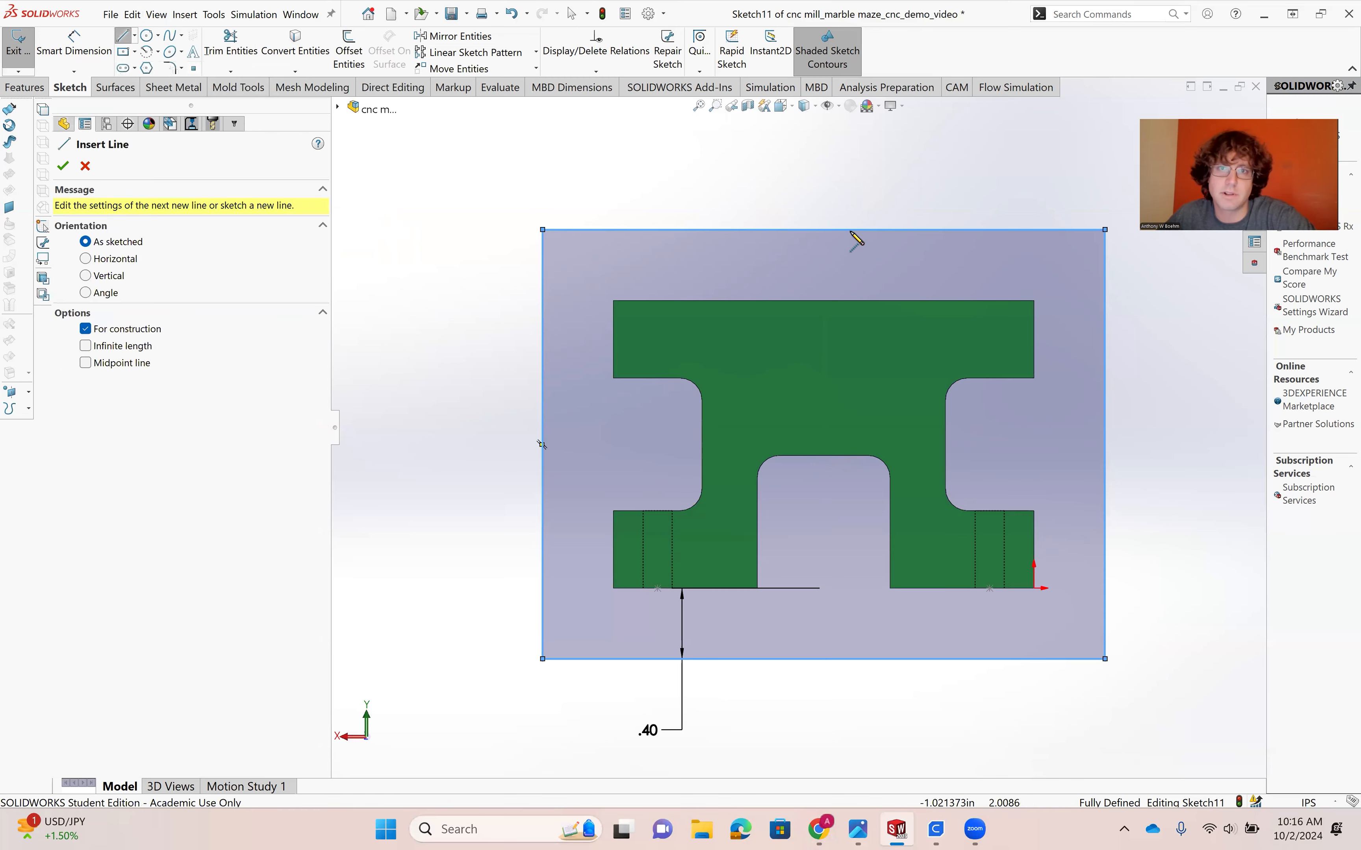
# Sketch a vertical centerline from the midpoint of the rectangle's upper edge to the midpoint of its lower edge.
pyautogui.click(823, 230)
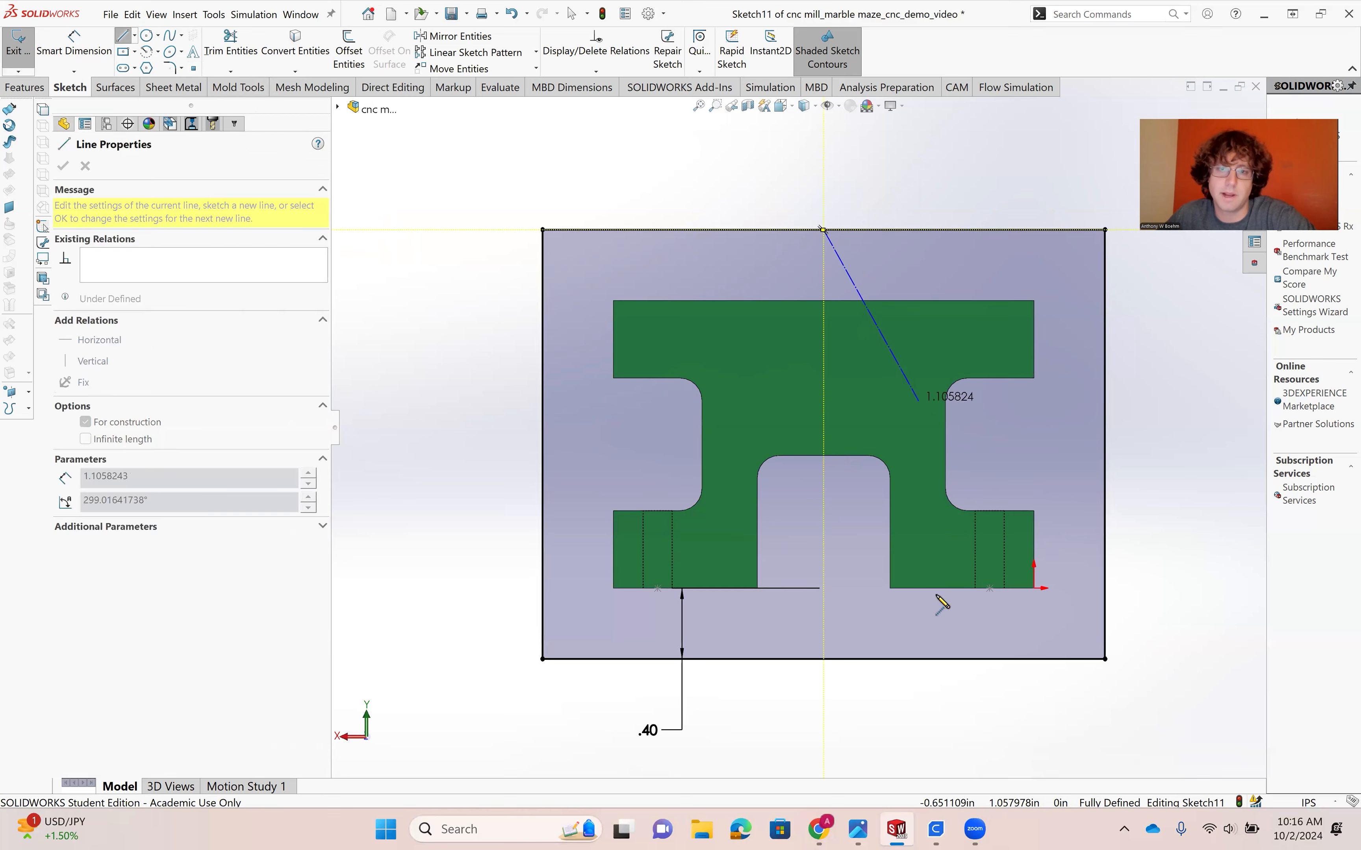
pyautogui.click(822, 658)
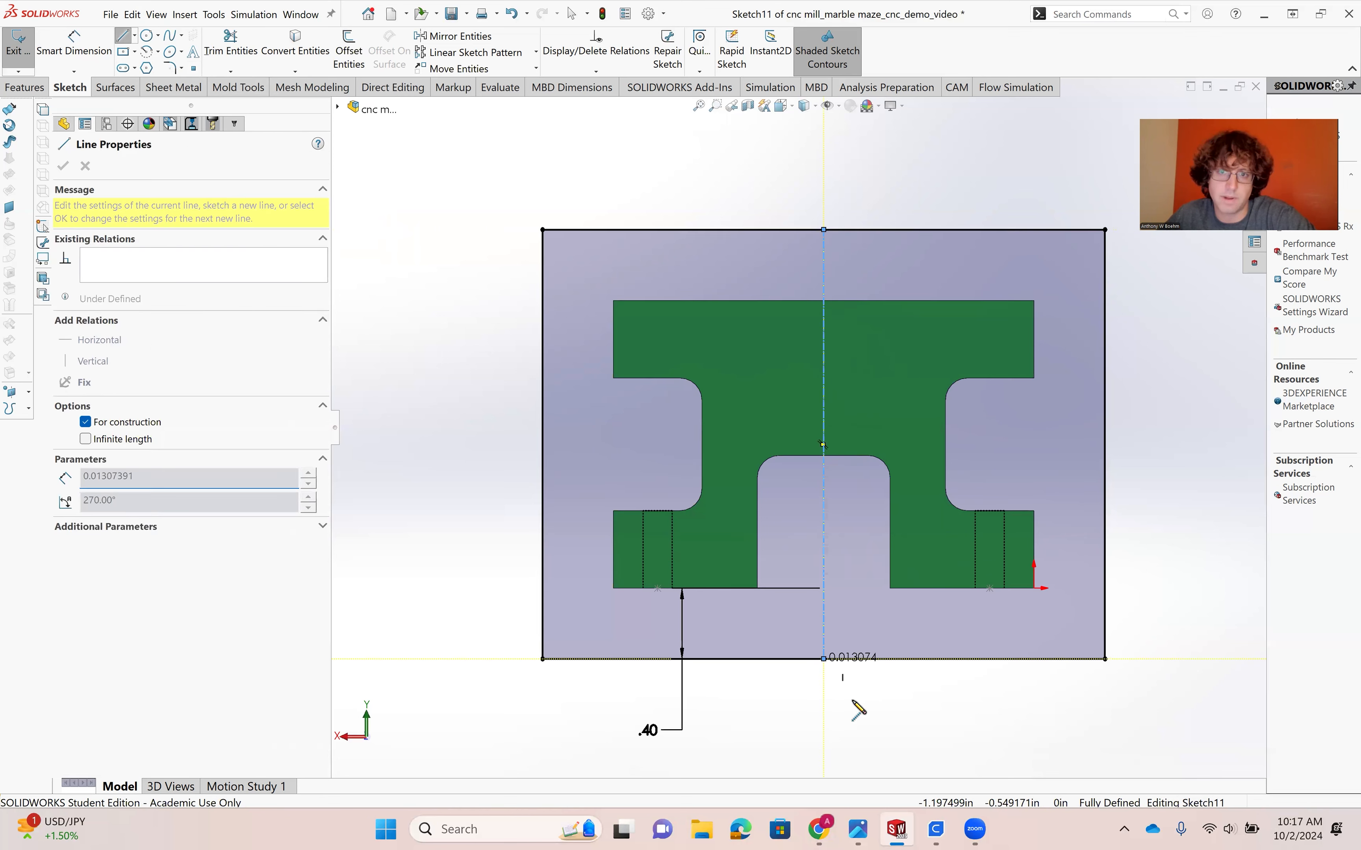
pyautogui.press('Escape')
pyautogui.press('Escape')
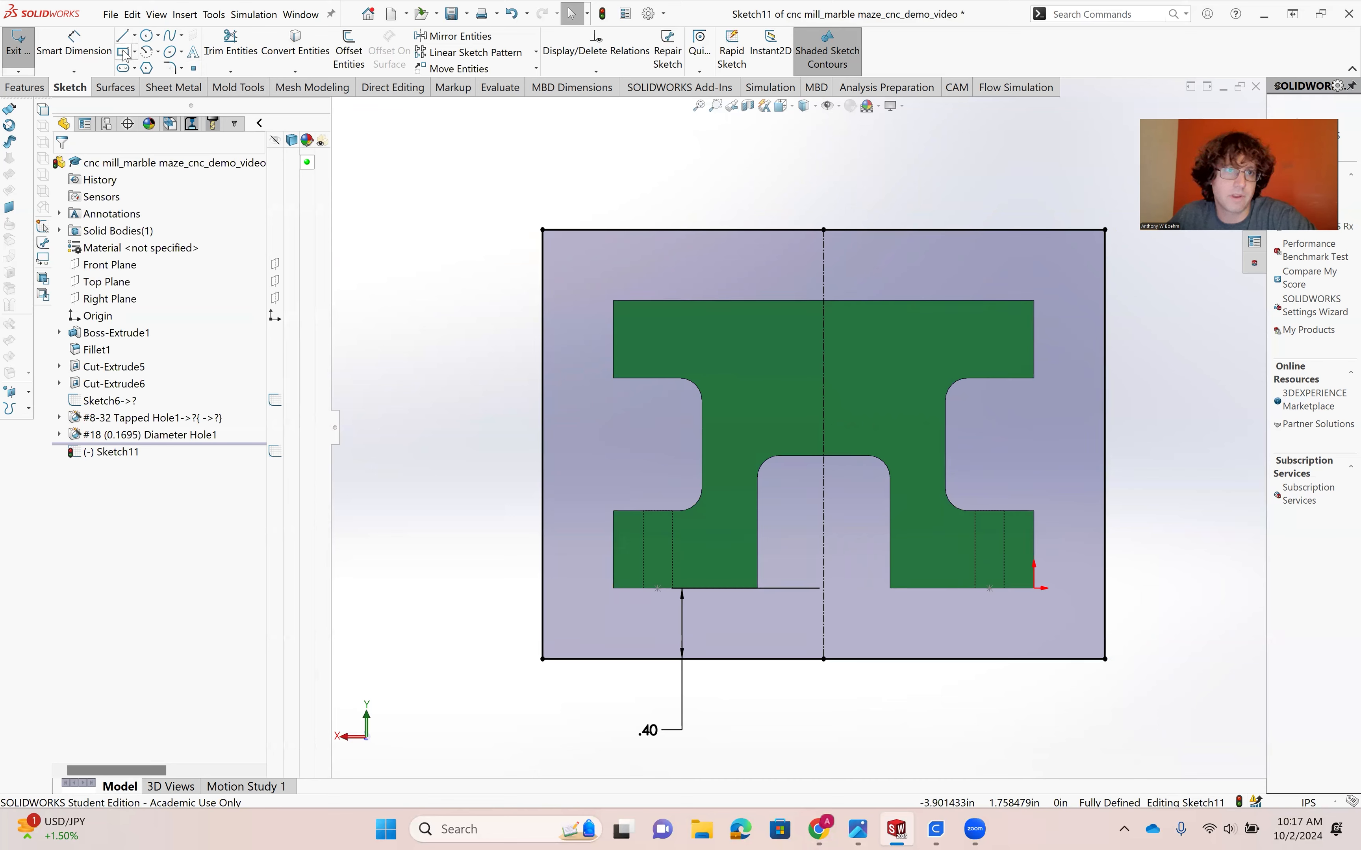
# Sketch a center rectangle about 4.87 in wide and 3.74 in high around the existing rectangle, centered on the centerline's midpoint.
pyautogui.click(155, 88)
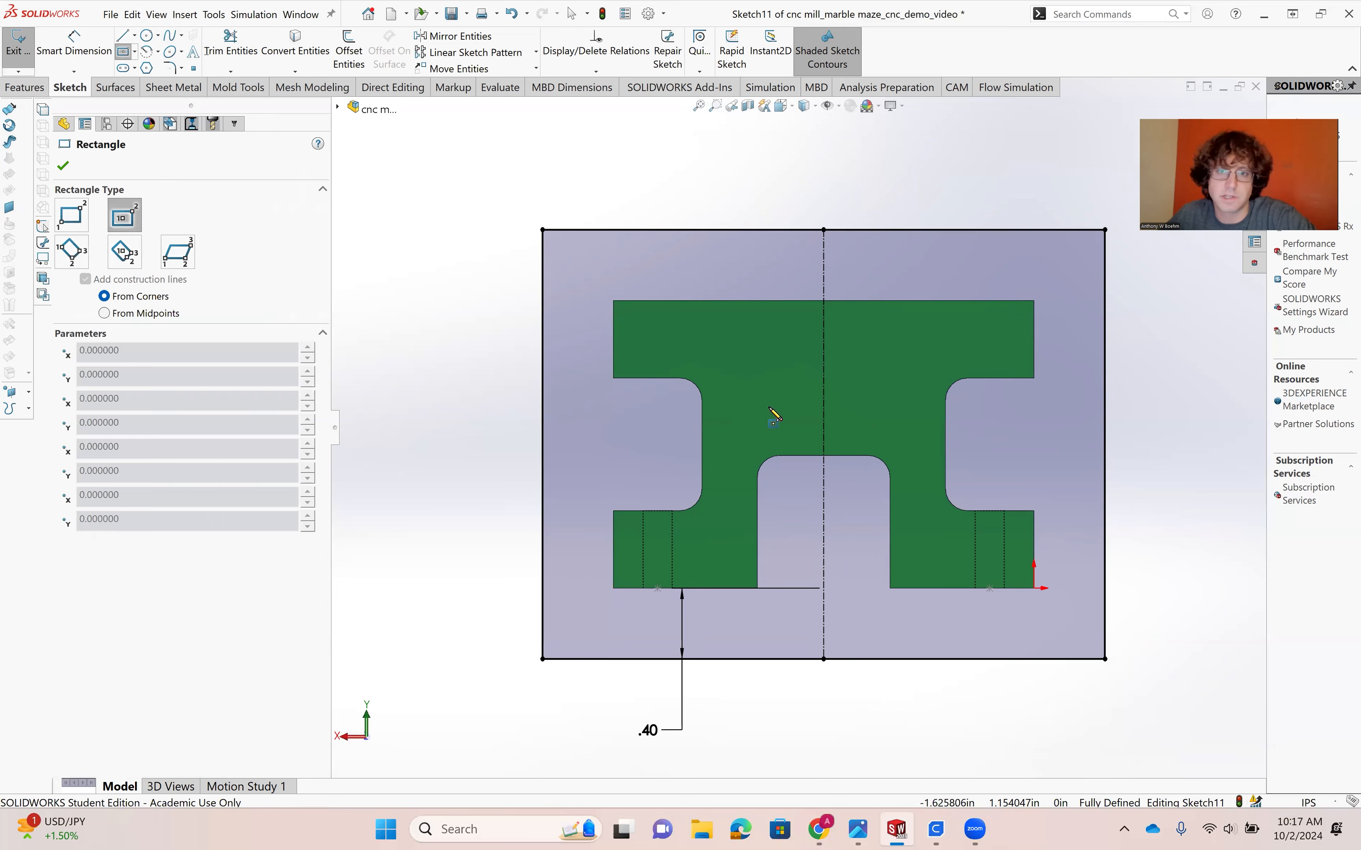
pyautogui.click(824, 446)
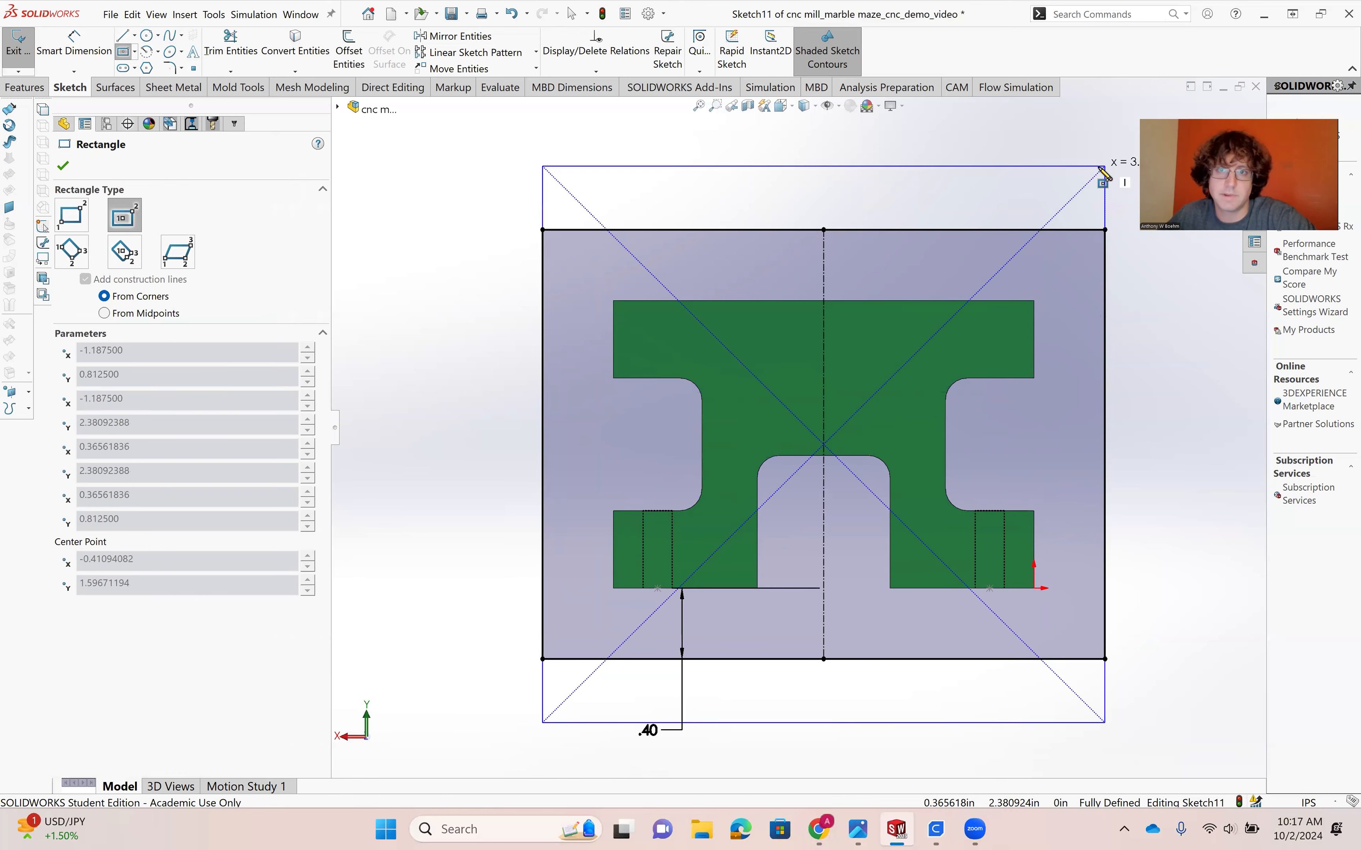
pyautogui.scroll(3, 1107, 168)
pyautogui.scroll(-6, 1063, 243)
pyautogui.scroll(4, 1059, 251)
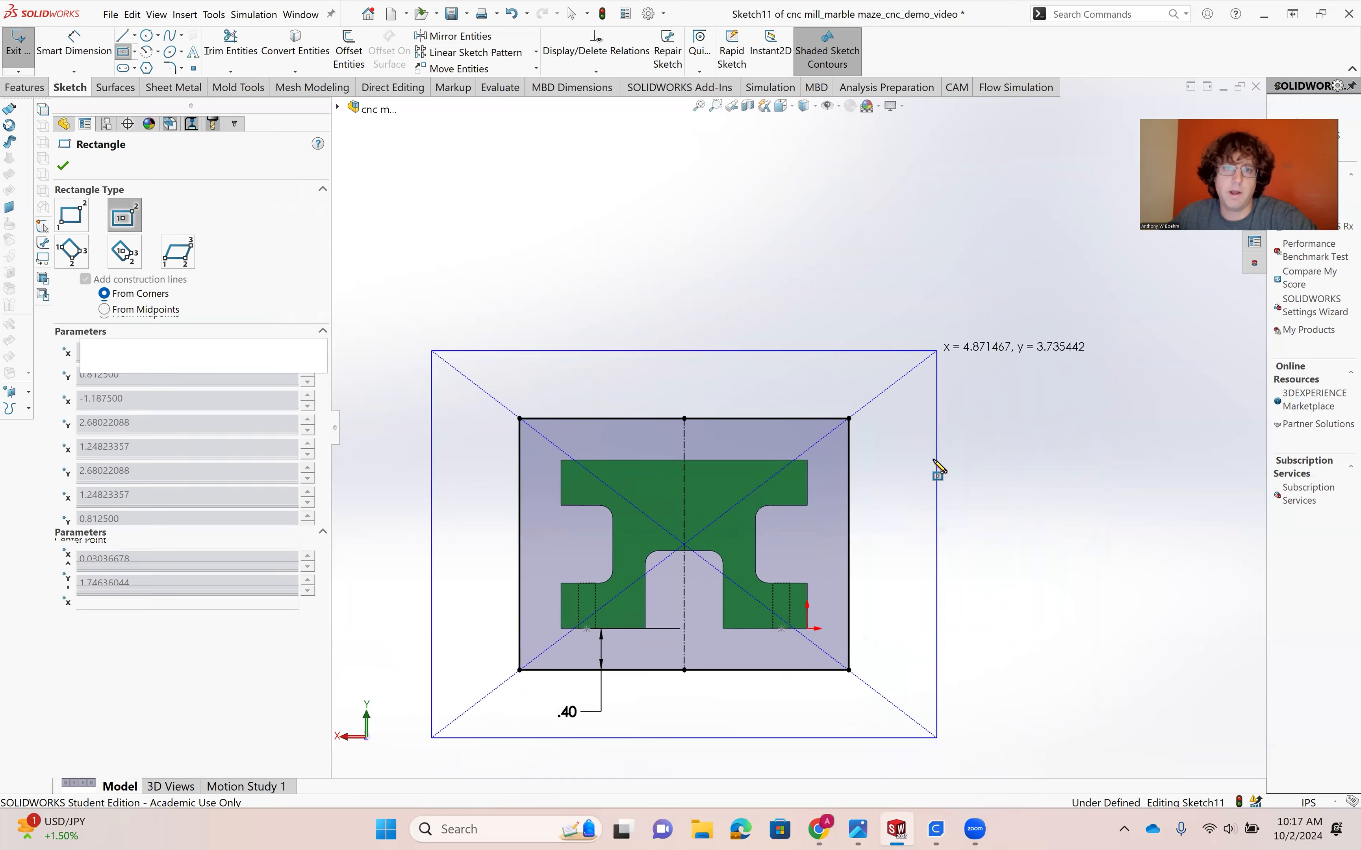
pyautogui.click(937, 350)
# Dimension the outer rectangle's height and set it to 4 in.
pyautogui.click(83, 35)
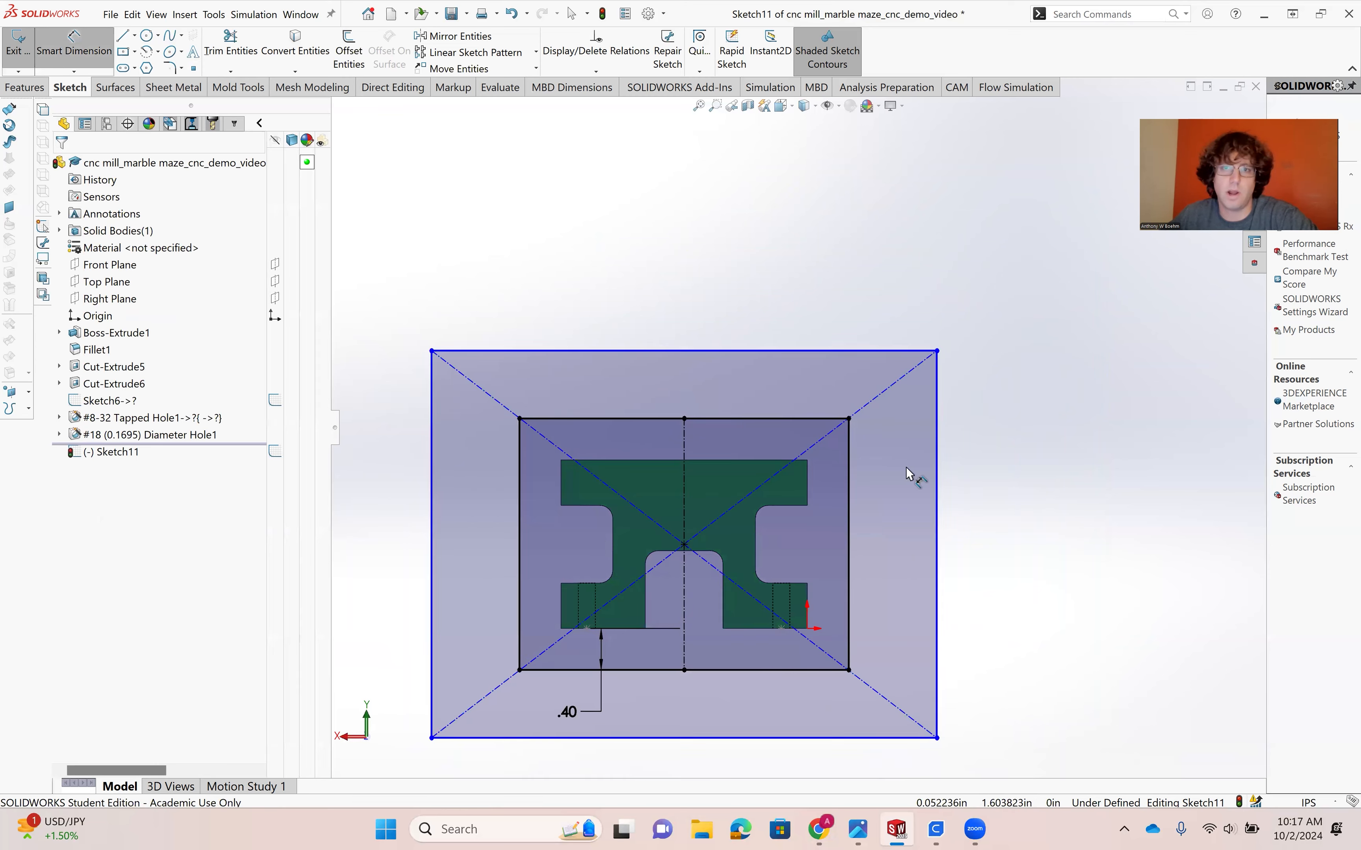
pyautogui.click(938, 448)
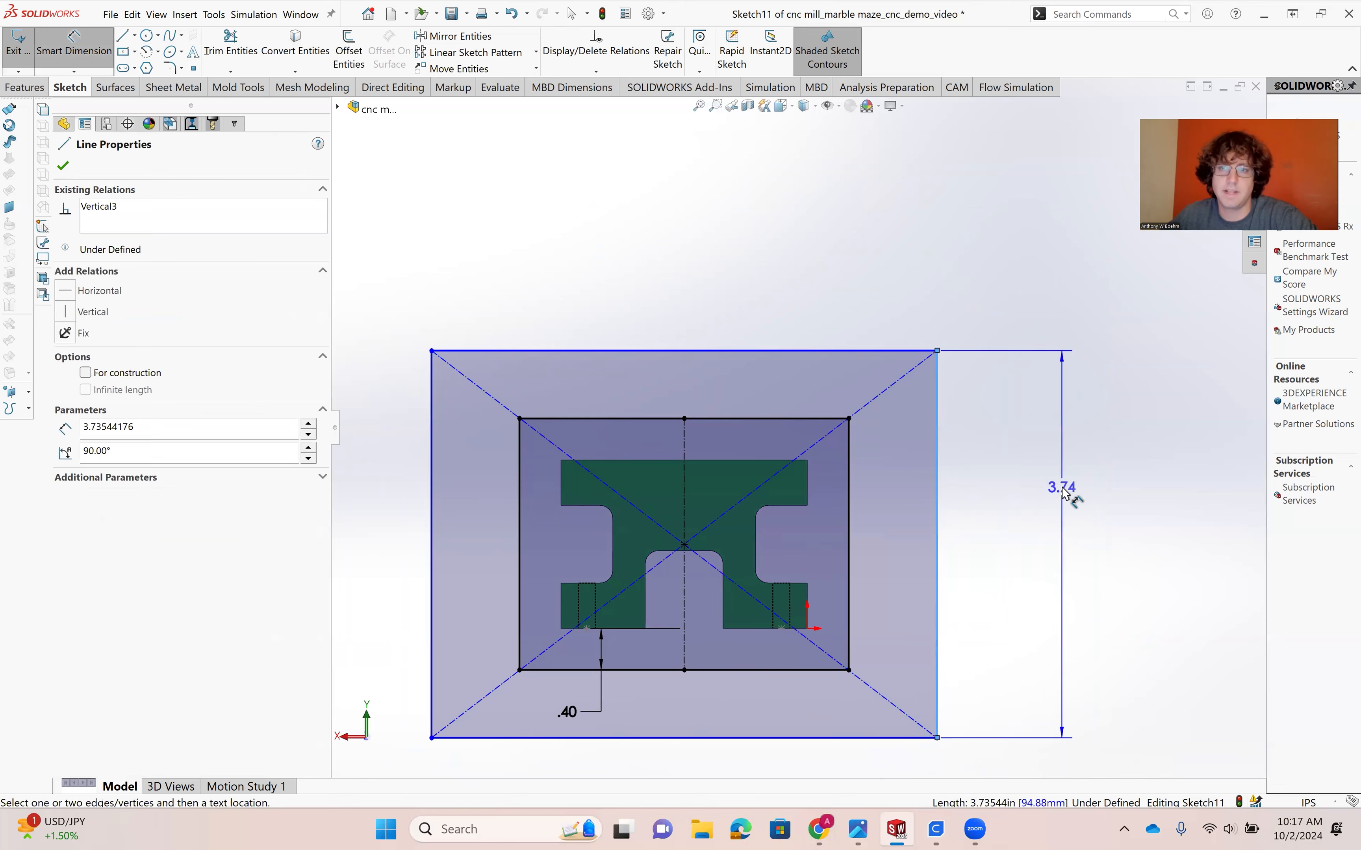
pyautogui.click(1058, 486)
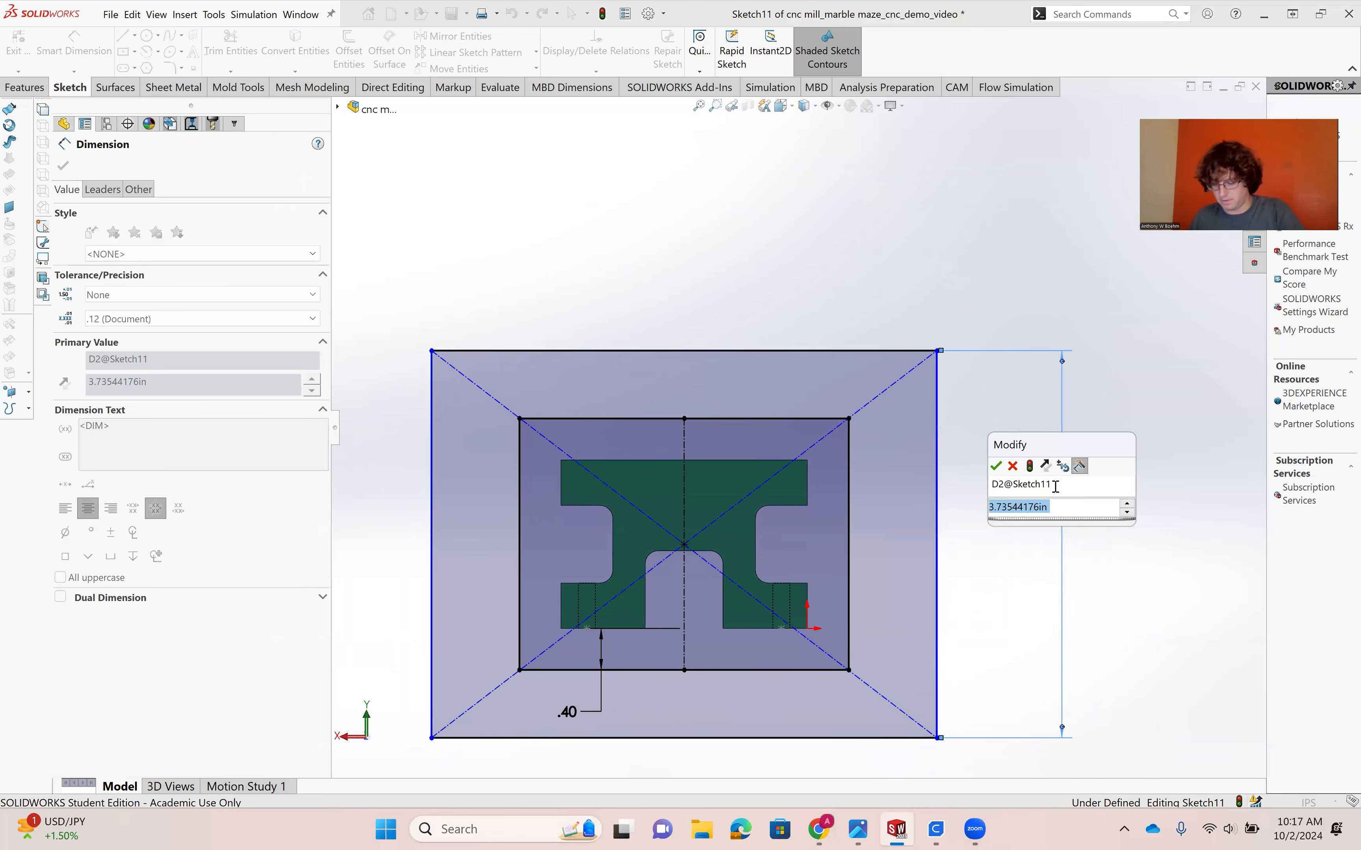
pyautogui.write('4')
pyautogui.press('Return')
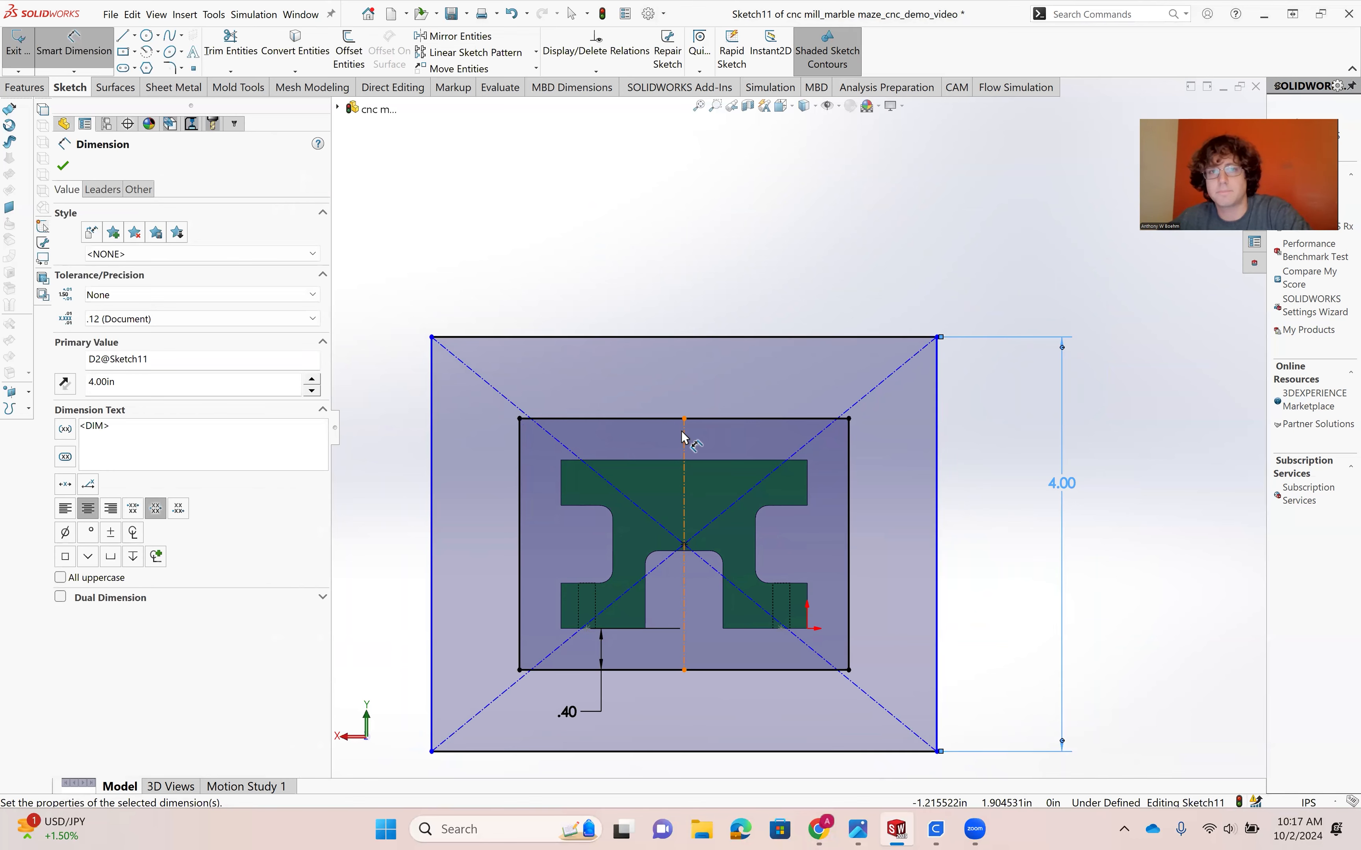
# Add a width dimension to the outer rectangle's lower edge without entering a new value, and undo it.
pyautogui.scroll(-2, 1009, 601)
pyautogui.scroll(3, 978, 592)
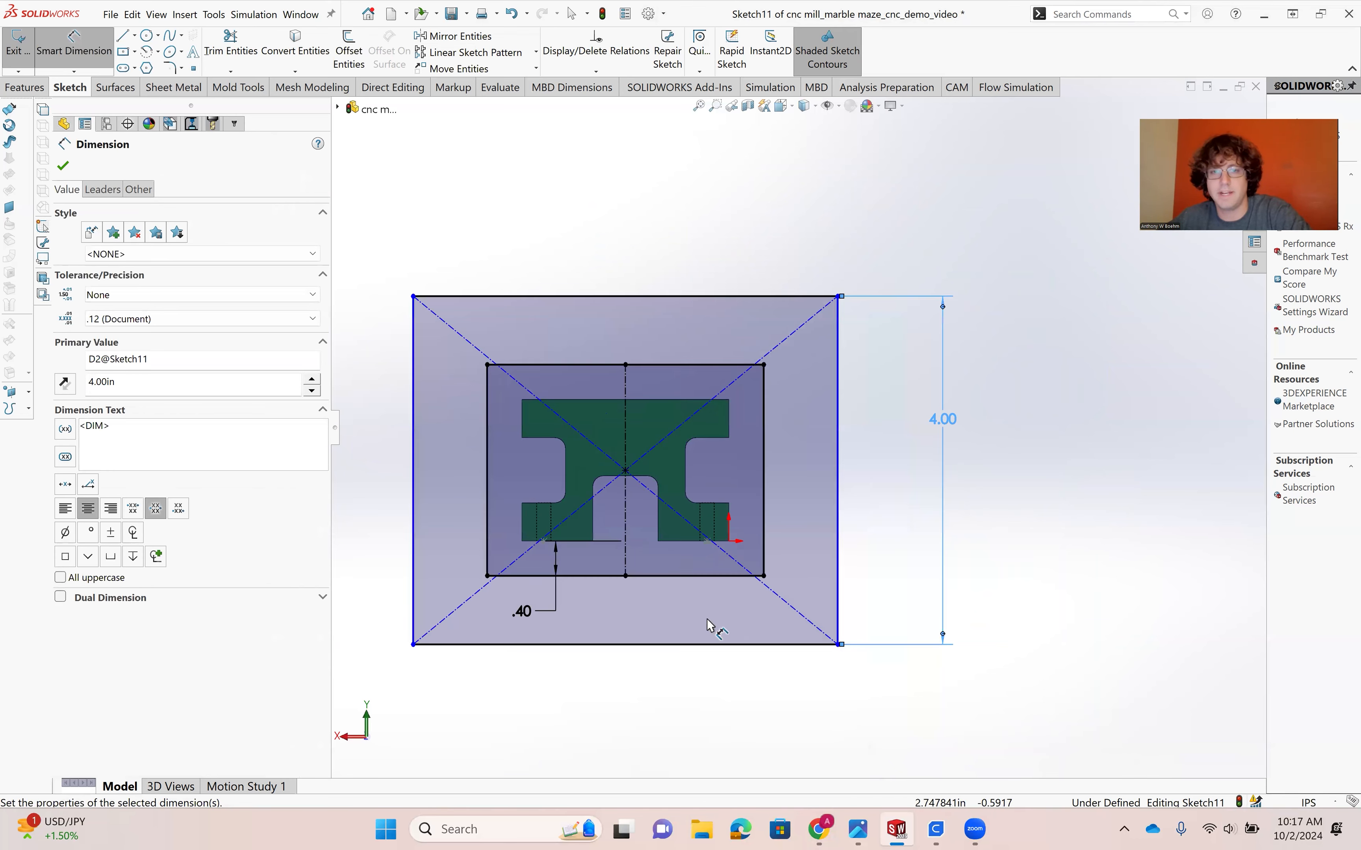
pyautogui.click(706, 645)
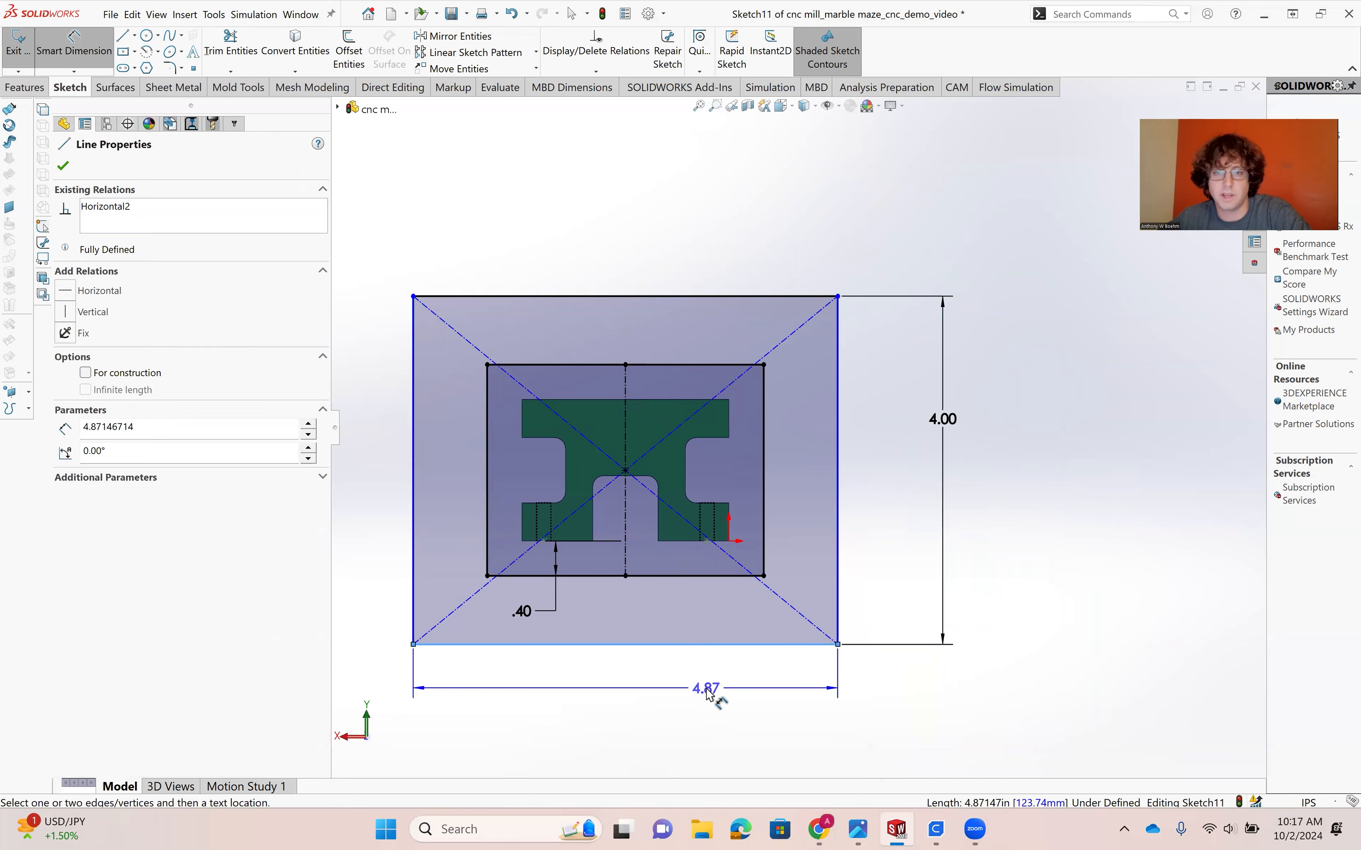
pyautogui.click(669, 726)
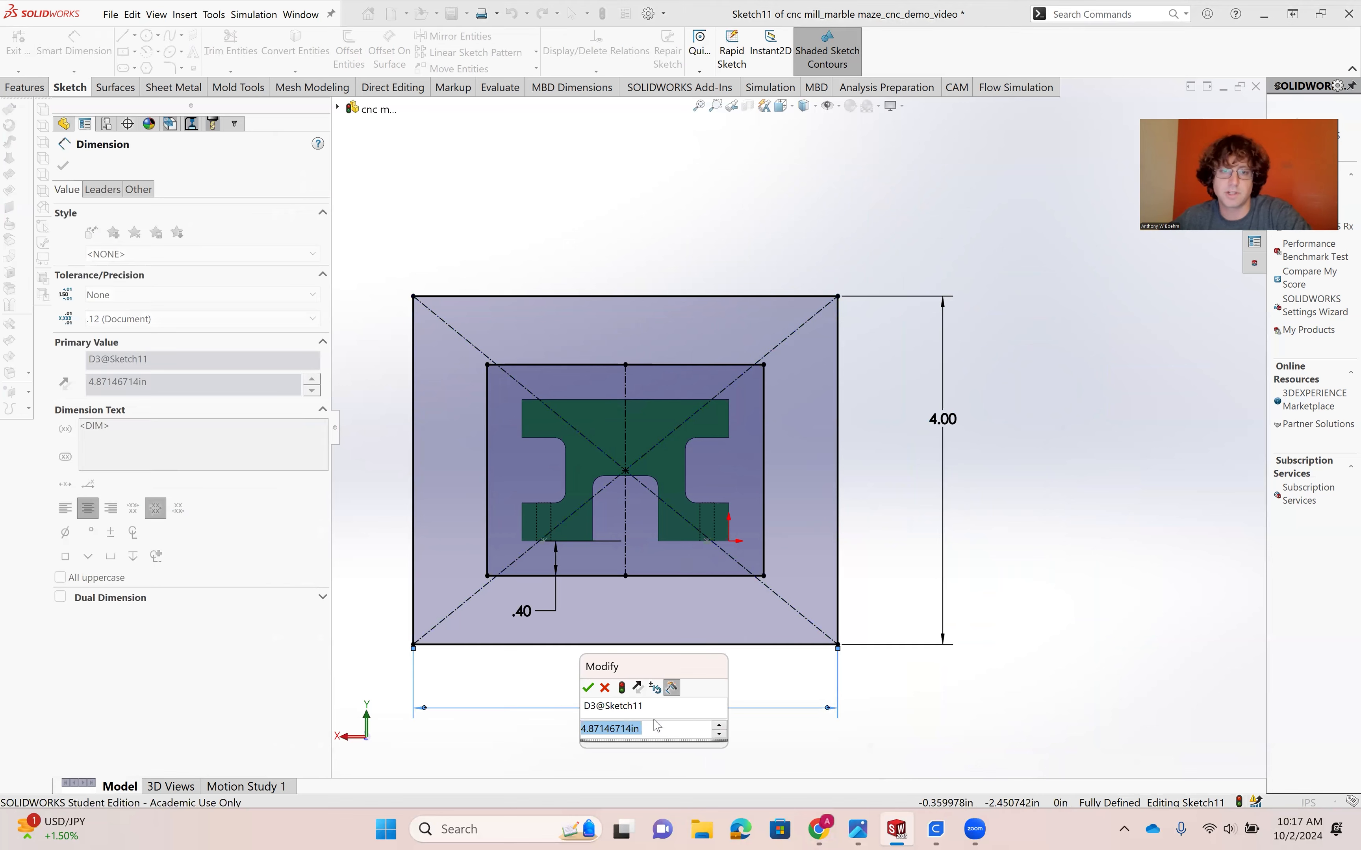
pyautogui.click(605, 688)
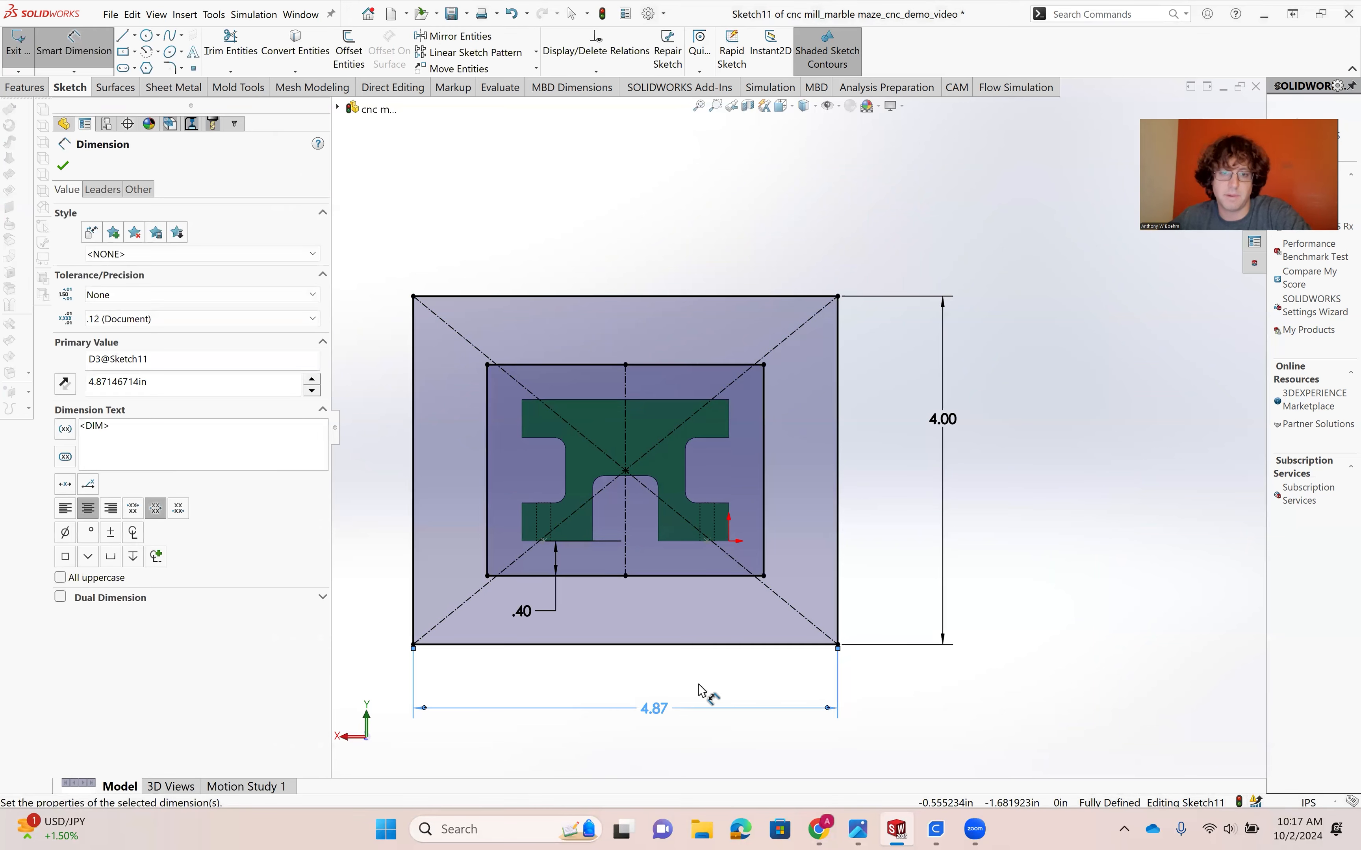
pyautogui.hotkey('ctrl', 'z')
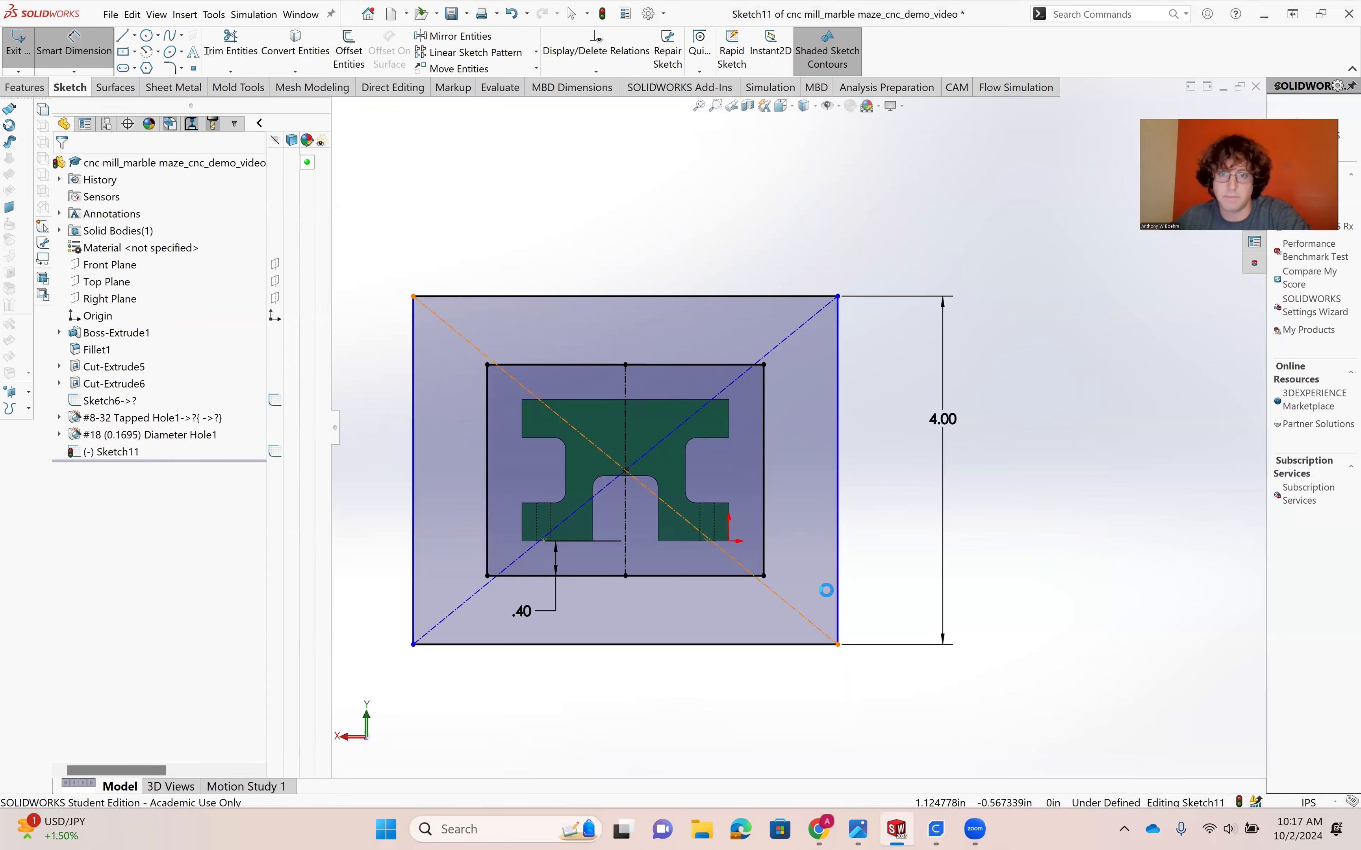
pyautogui.press('Escape')
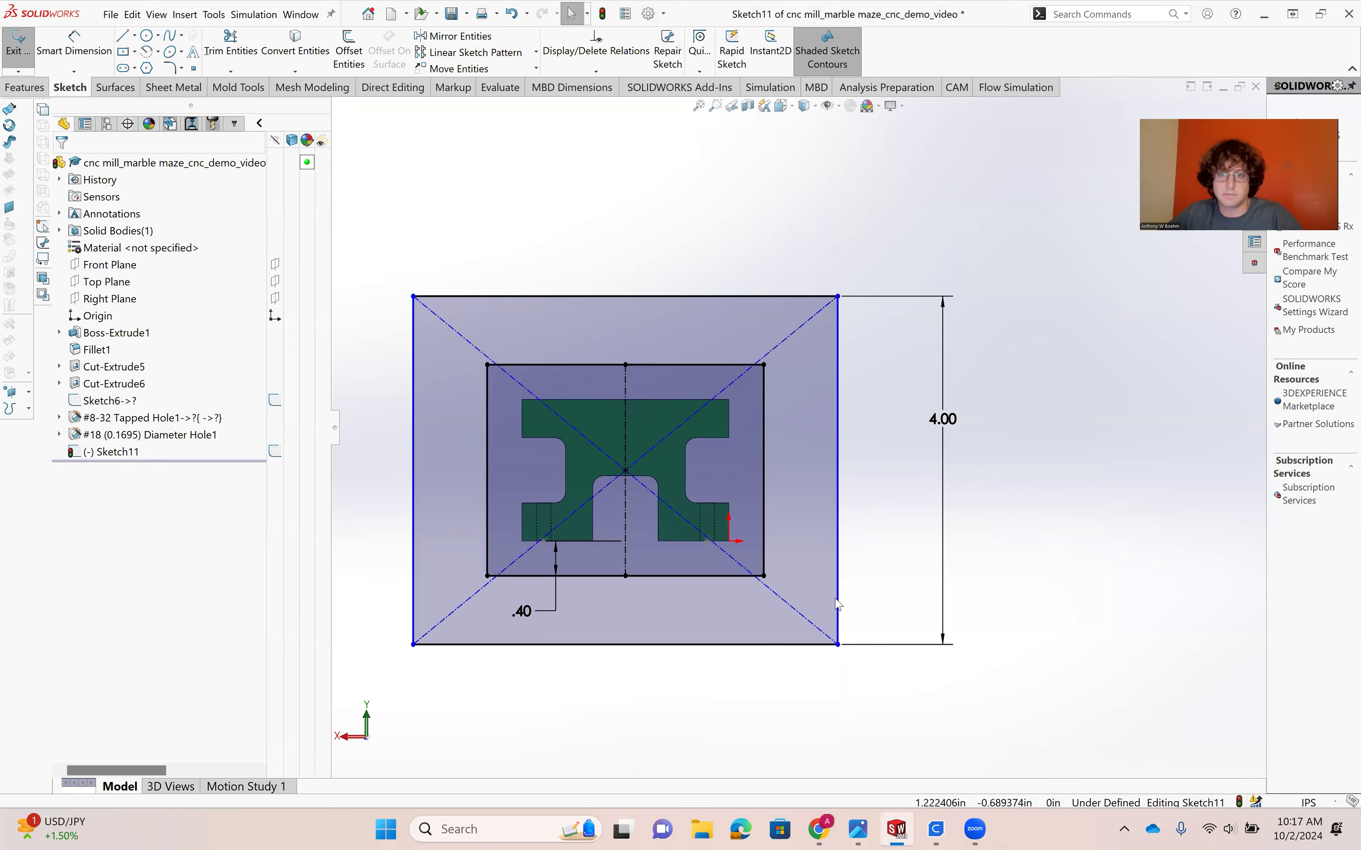
# Apply an Equal relation to all four sides of the outer rectangle.
pyautogui.doubleClick(841, 613)
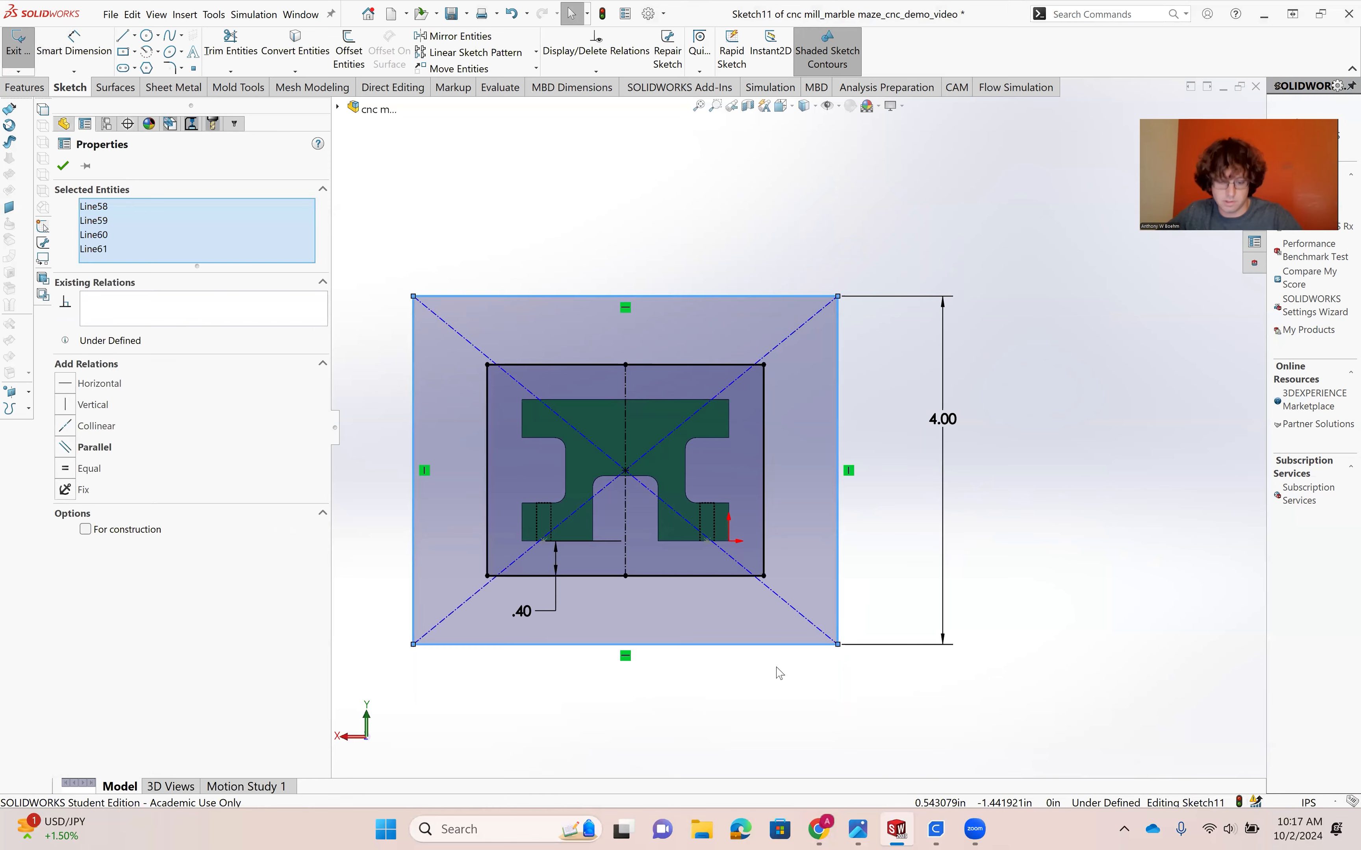
pyautogui.click(64, 469)
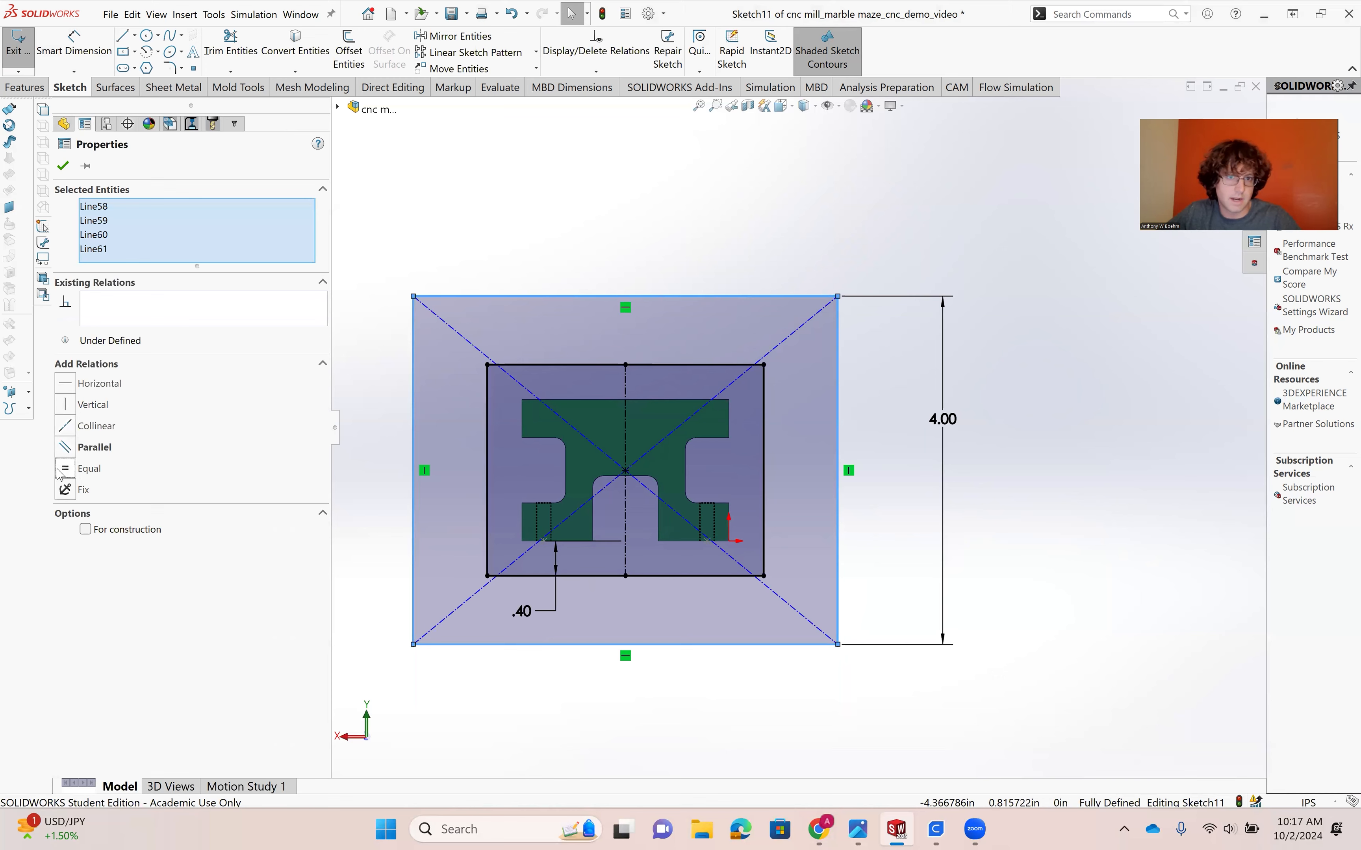
pyautogui.click(1024, 583)
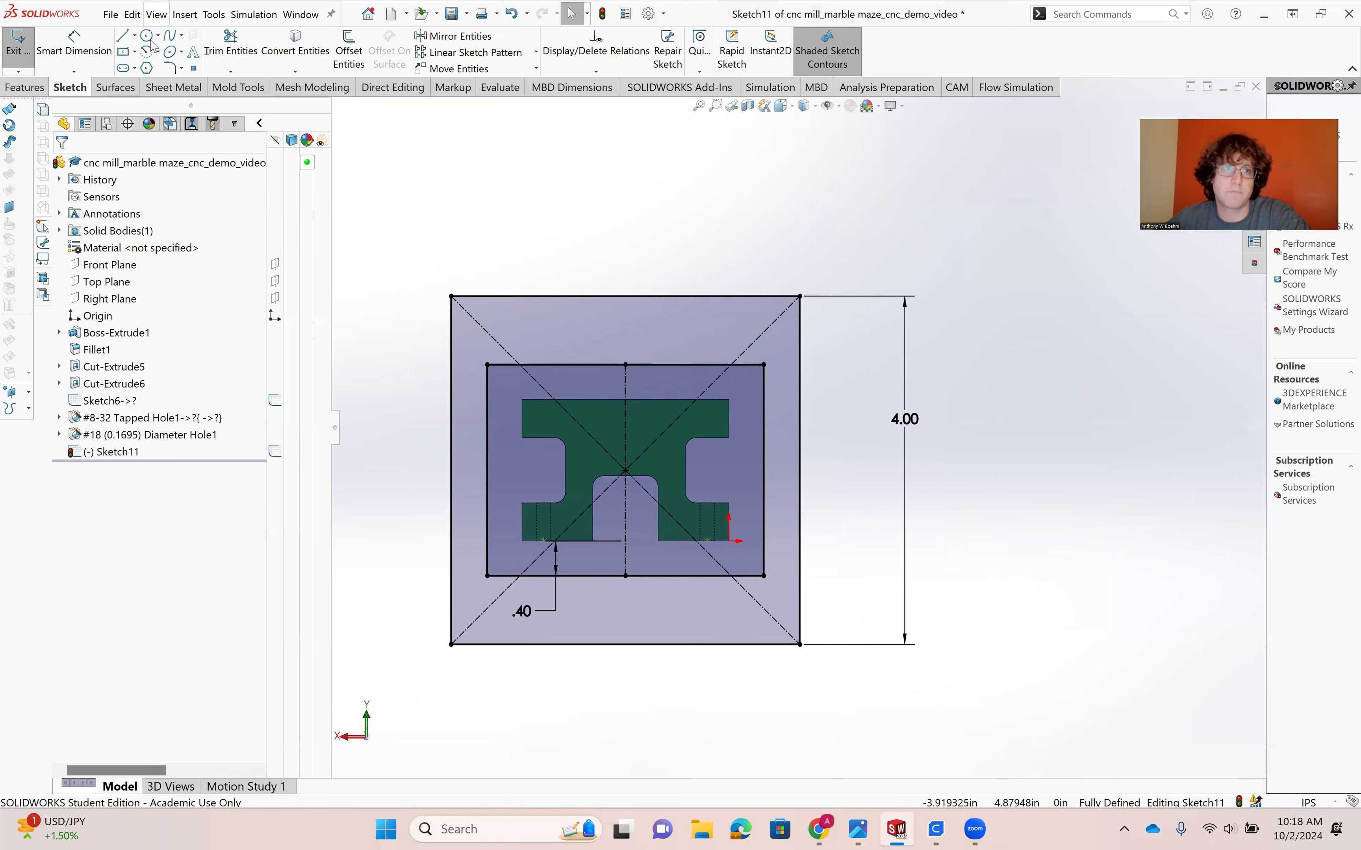
# Sketch a solid horizontal line from the part's upper-left corner to the inner rectangle's left edge.
pyautogui.click(135, 35)
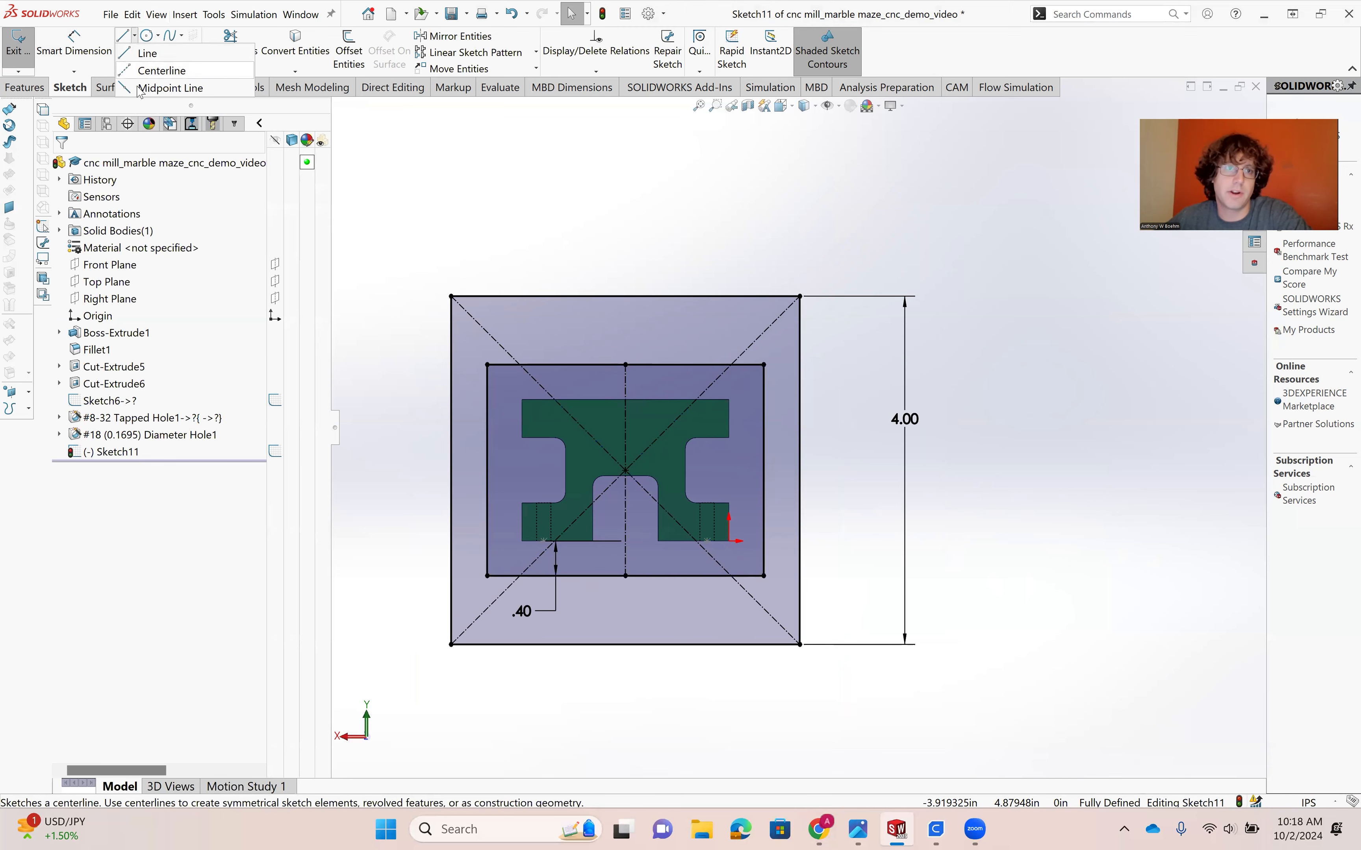
pyautogui.click(147, 53)
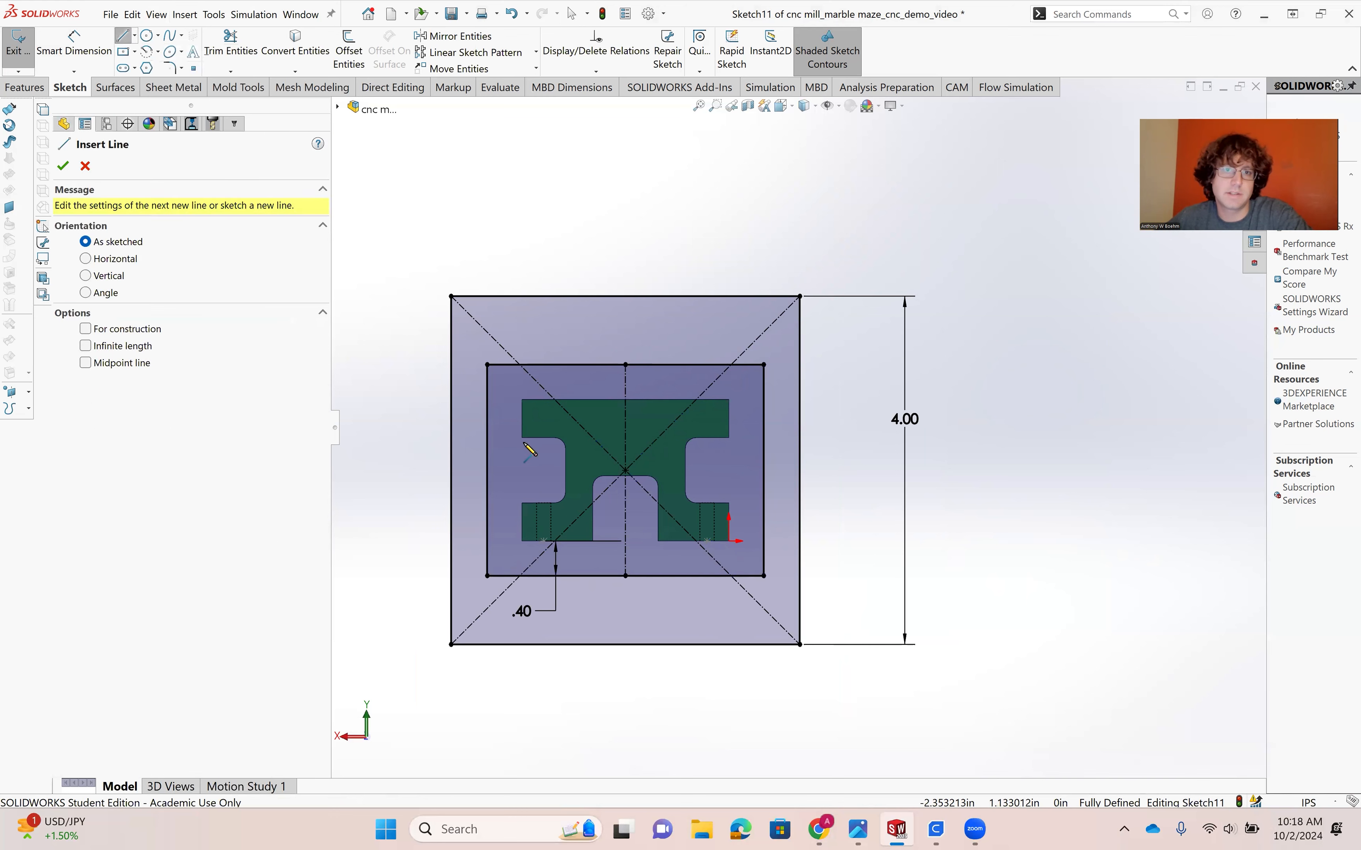
pyautogui.click(522, 400)
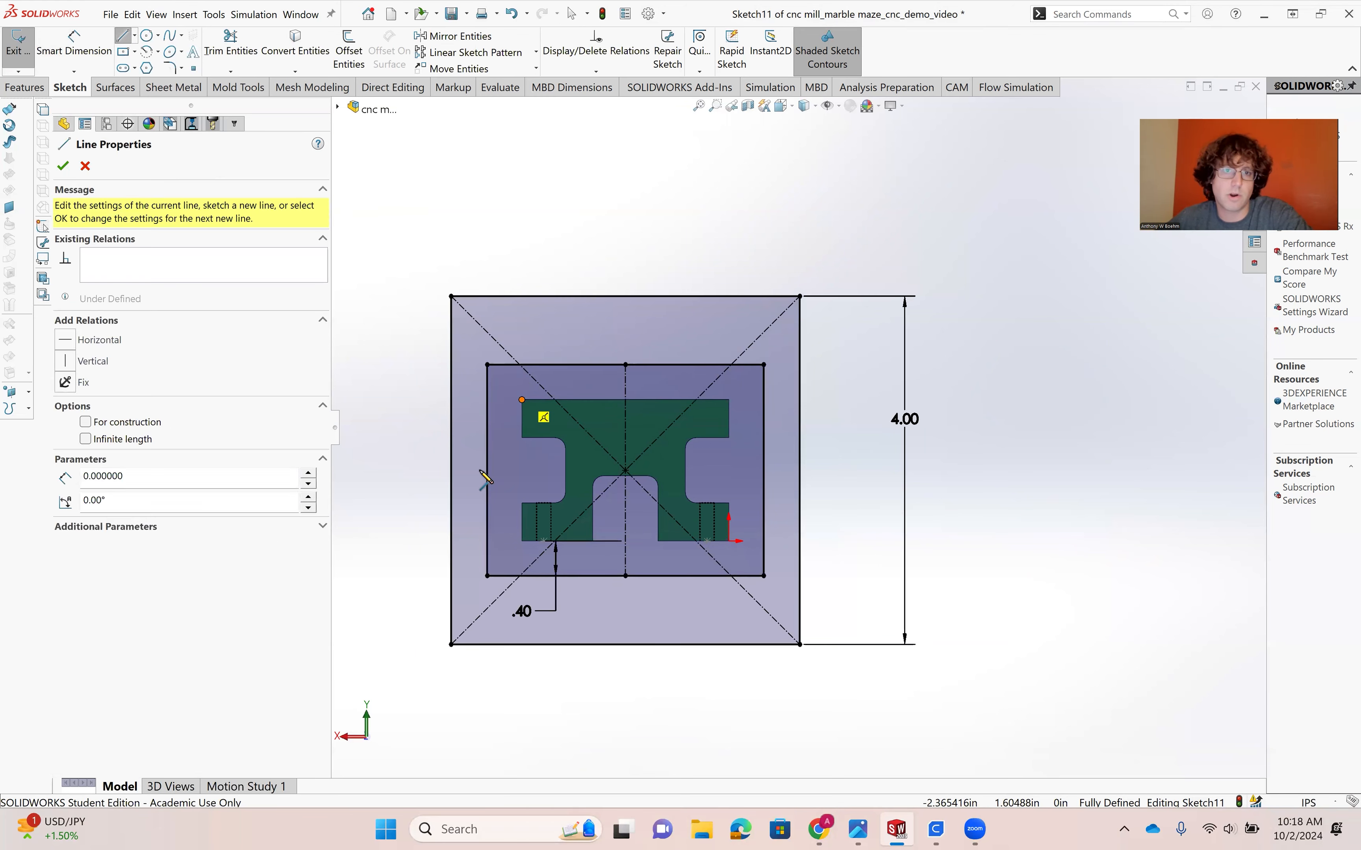
pyautogui.click(487, 400)
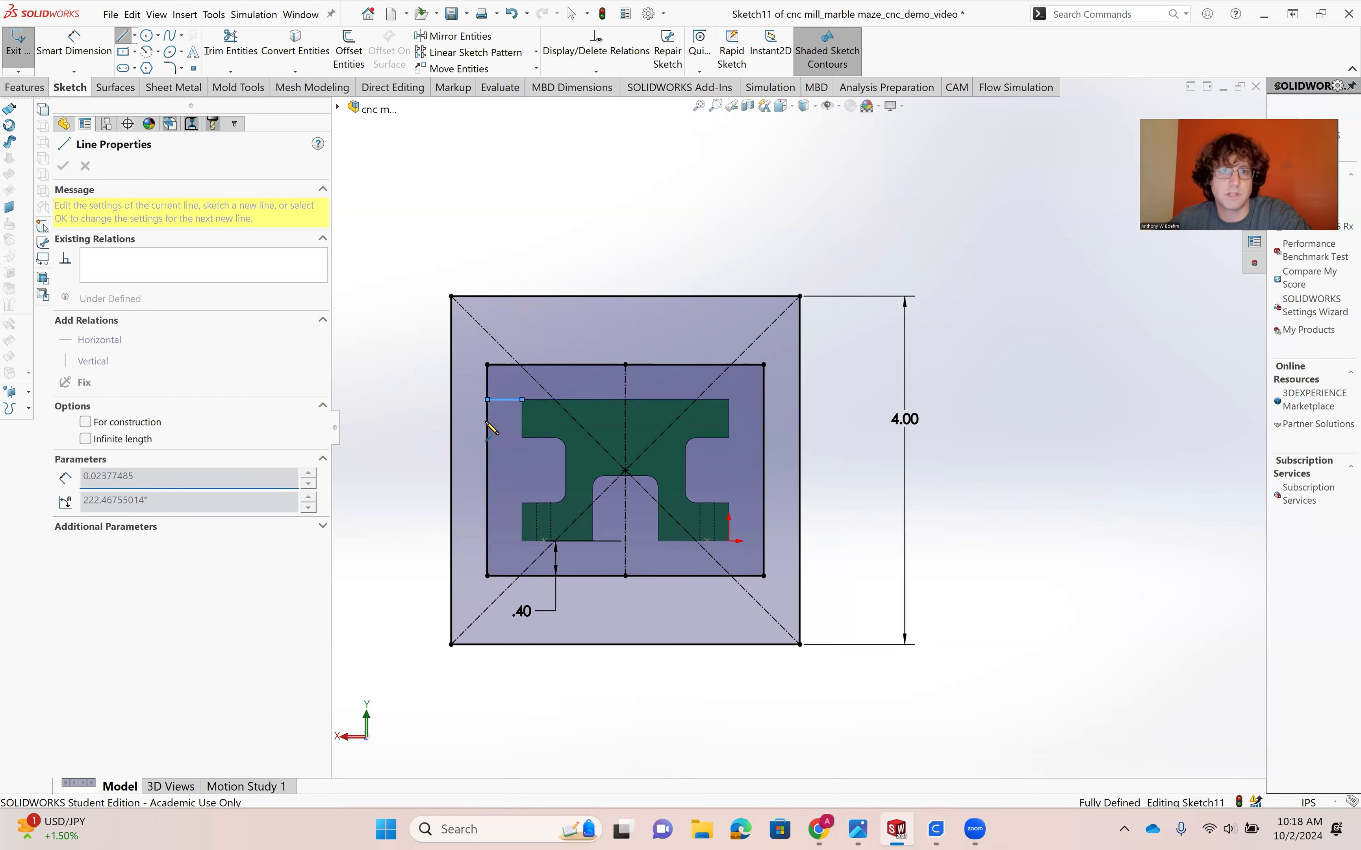
pyautogui.press('Escape')
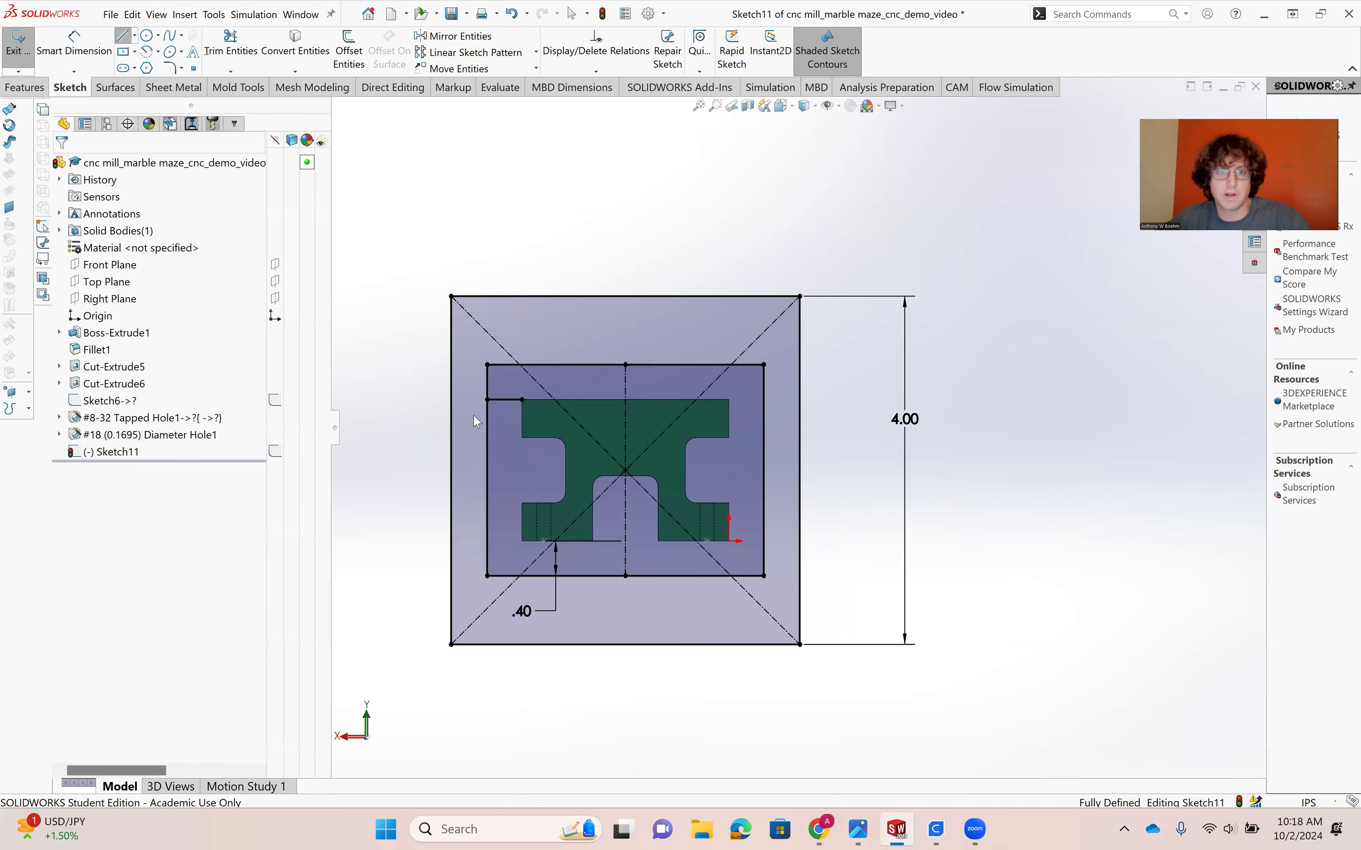
# Sketch a solid horizontal line from the part's lower-left corner to the inner rectangle's left edge.
pyautogui.click(135, 35)
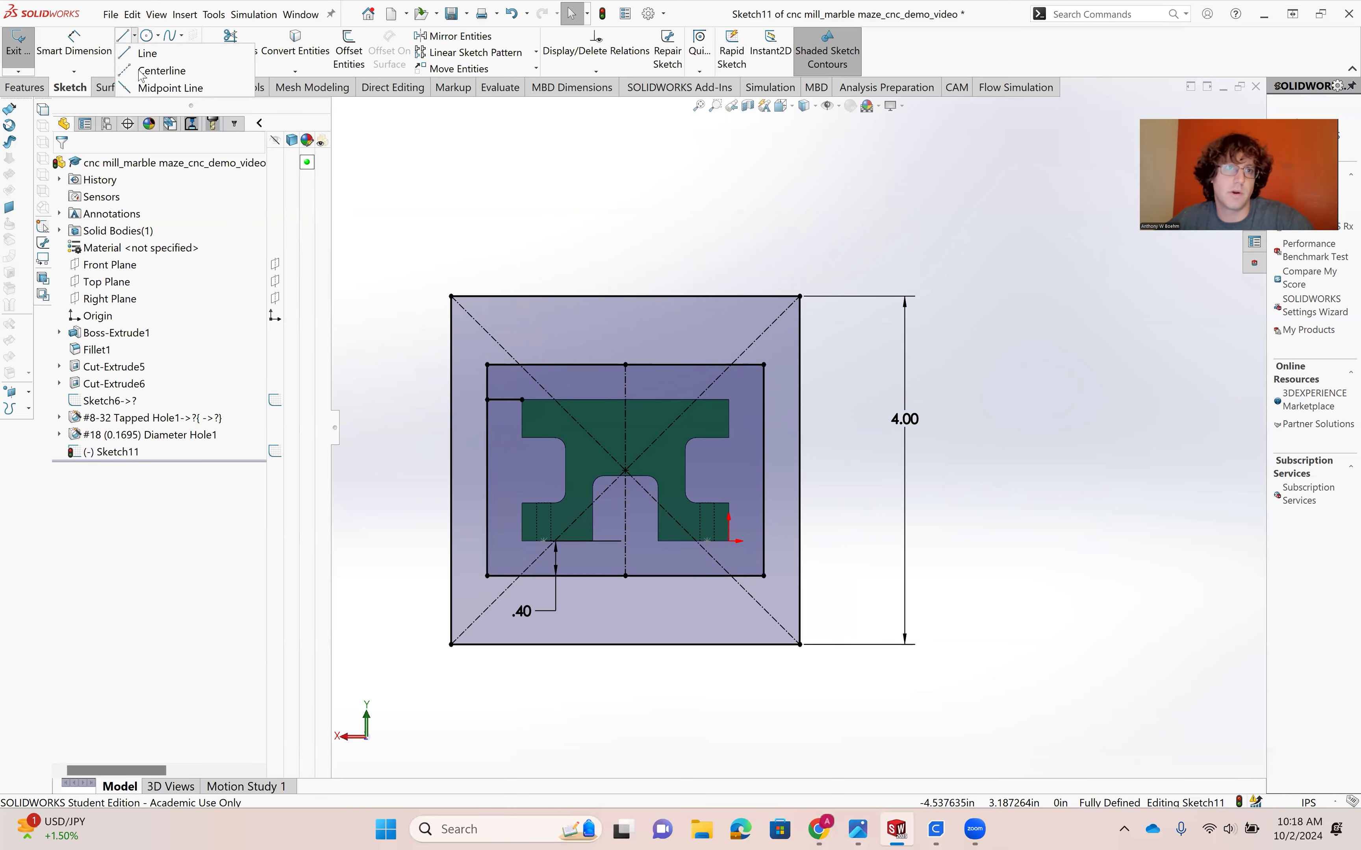
pyautogui.click(145, 54)
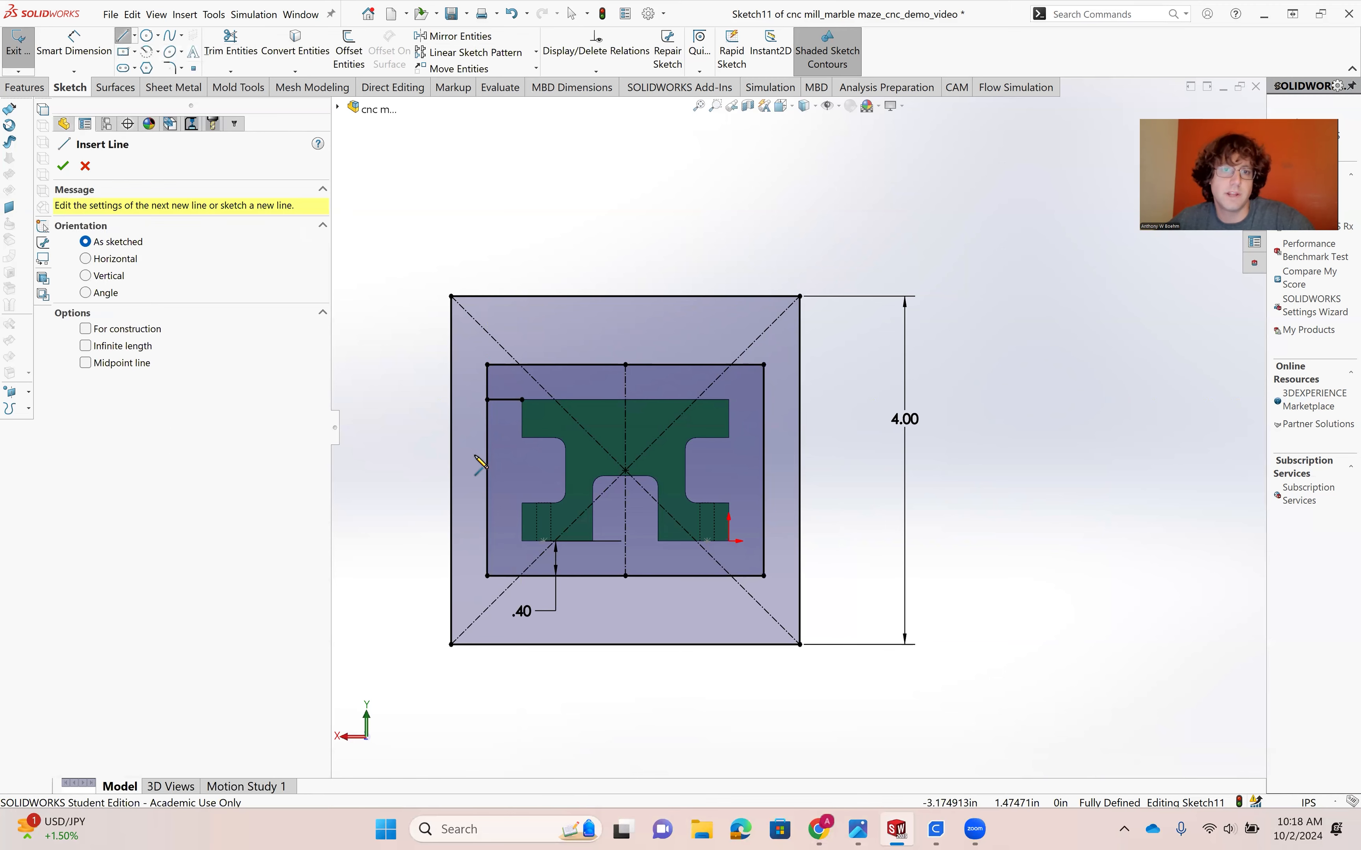
pyautogui.click(522, 541)
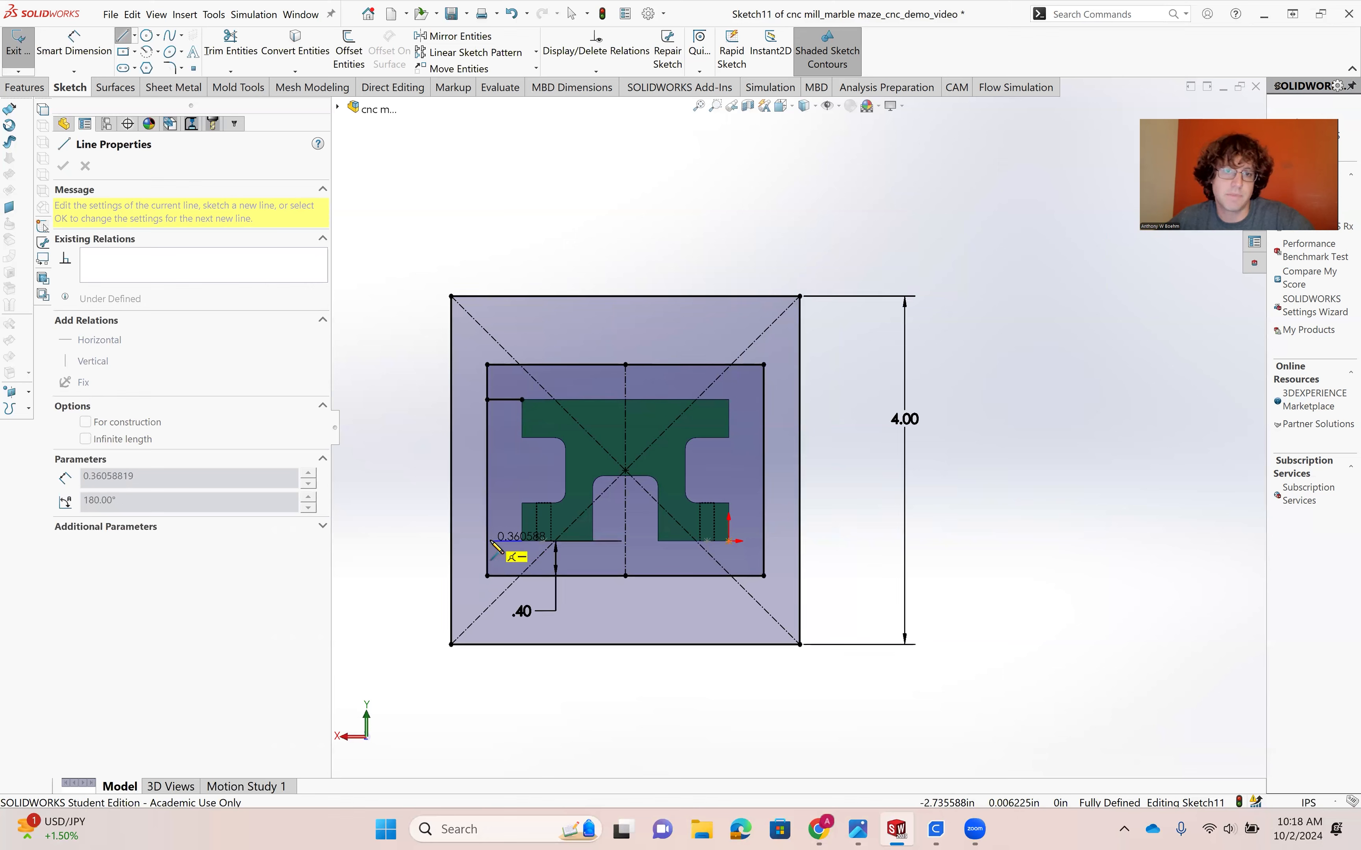
pyautogui.click(487, 541)
pyautogui.press('Escape')
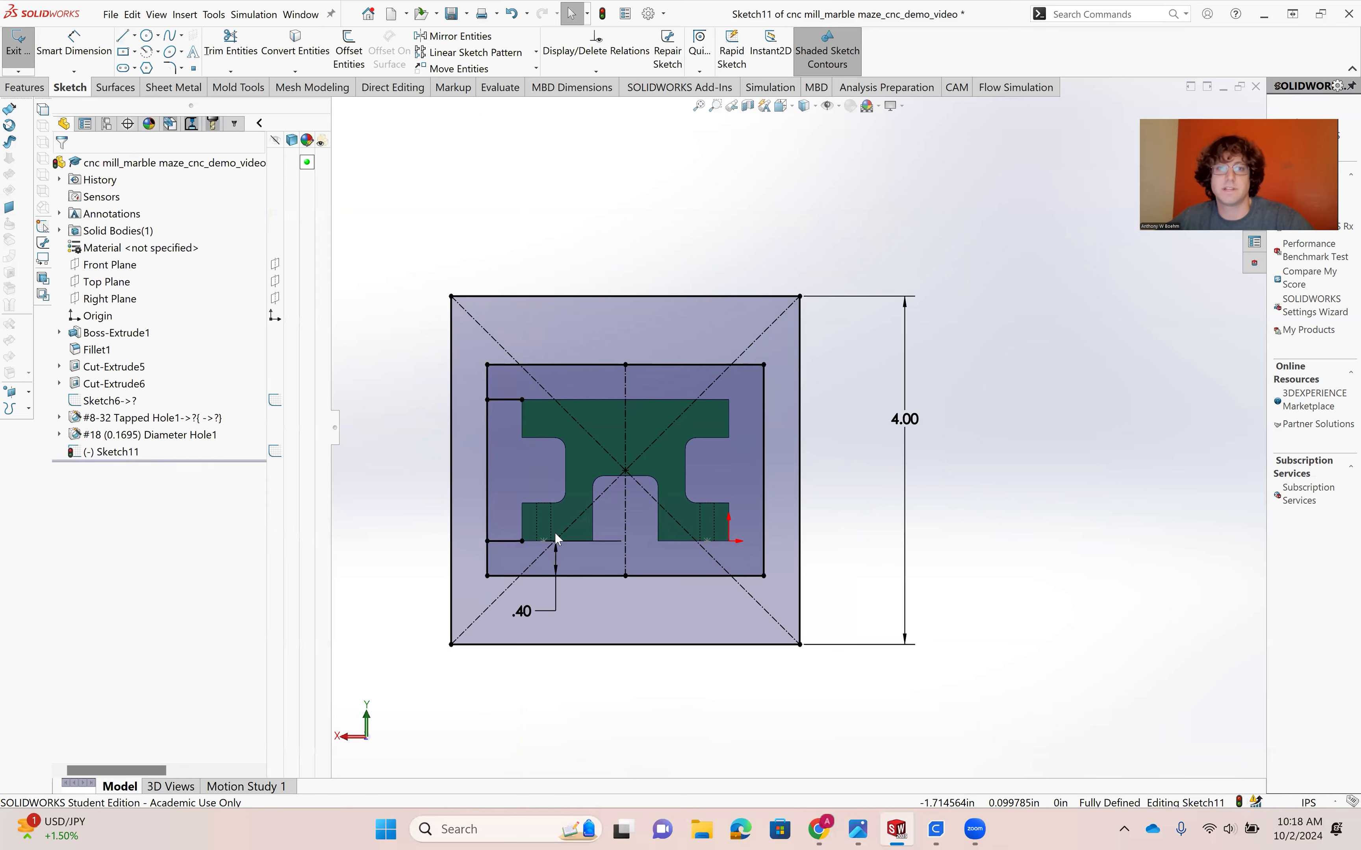
# Sketch a horizontal line from the origin at the part's lower-right corner to the inner rectangle's right edge.
pyautogui.scroll(-3, 550, 525)
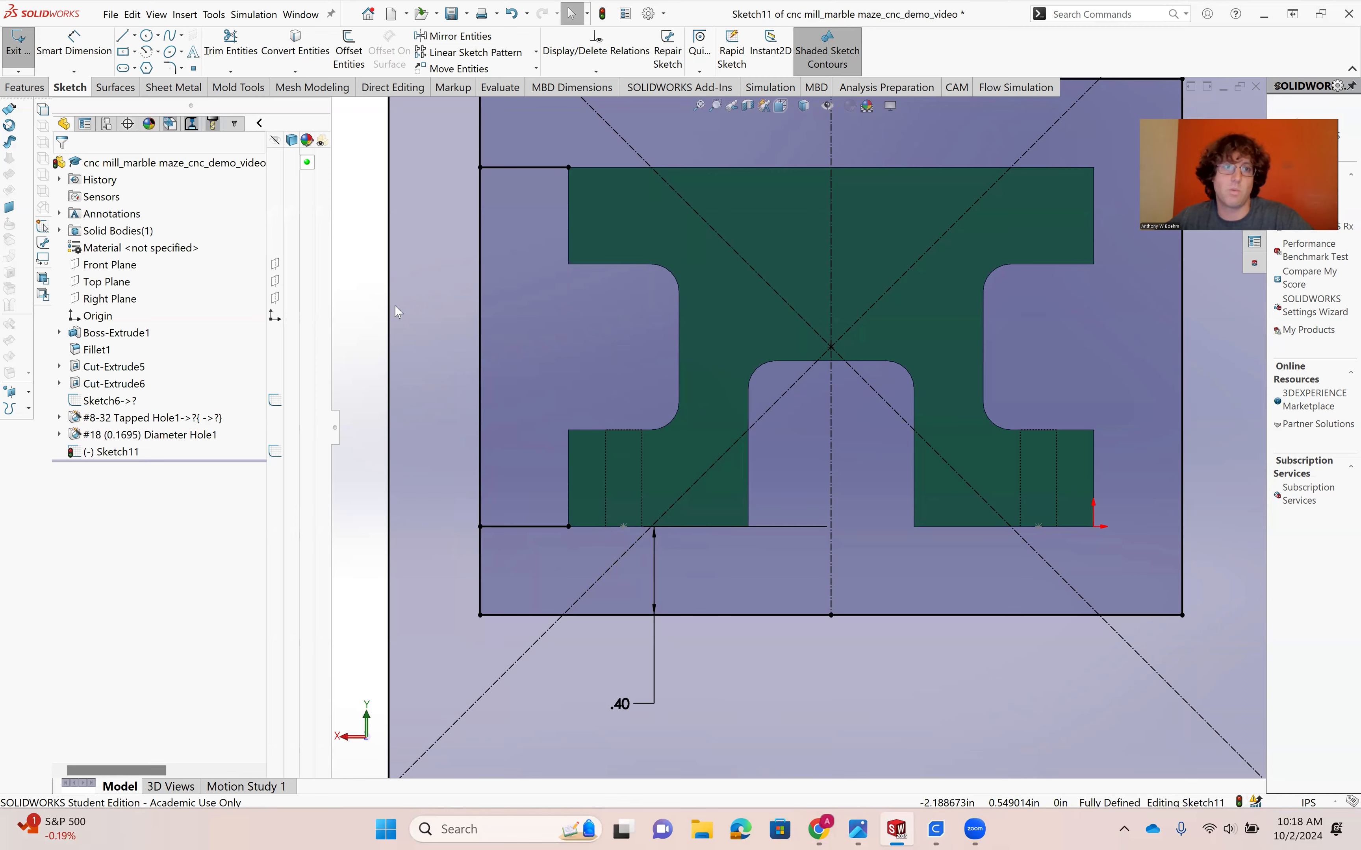
pyautogui.click(123, 36)
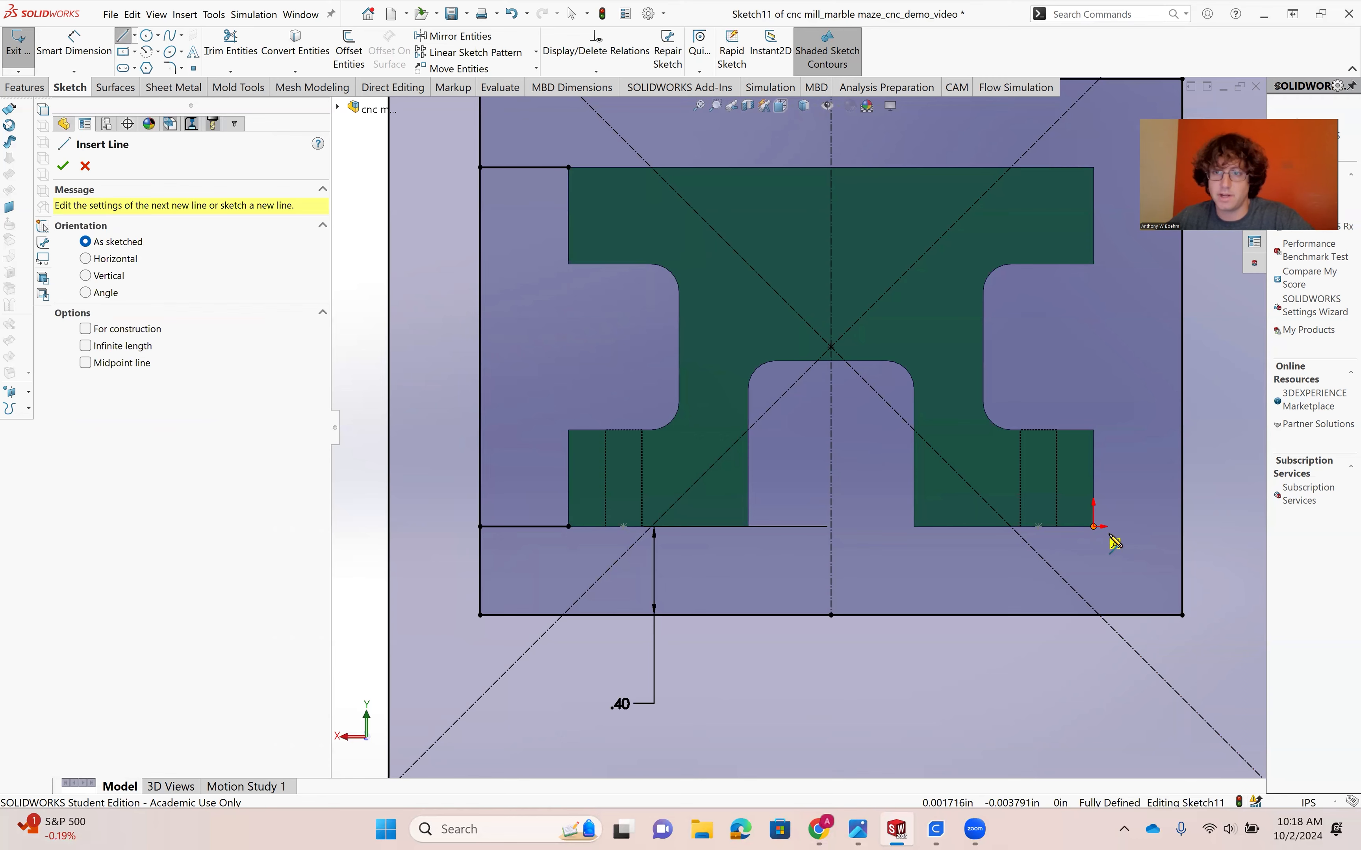
pyautogui.click(1094, 527)
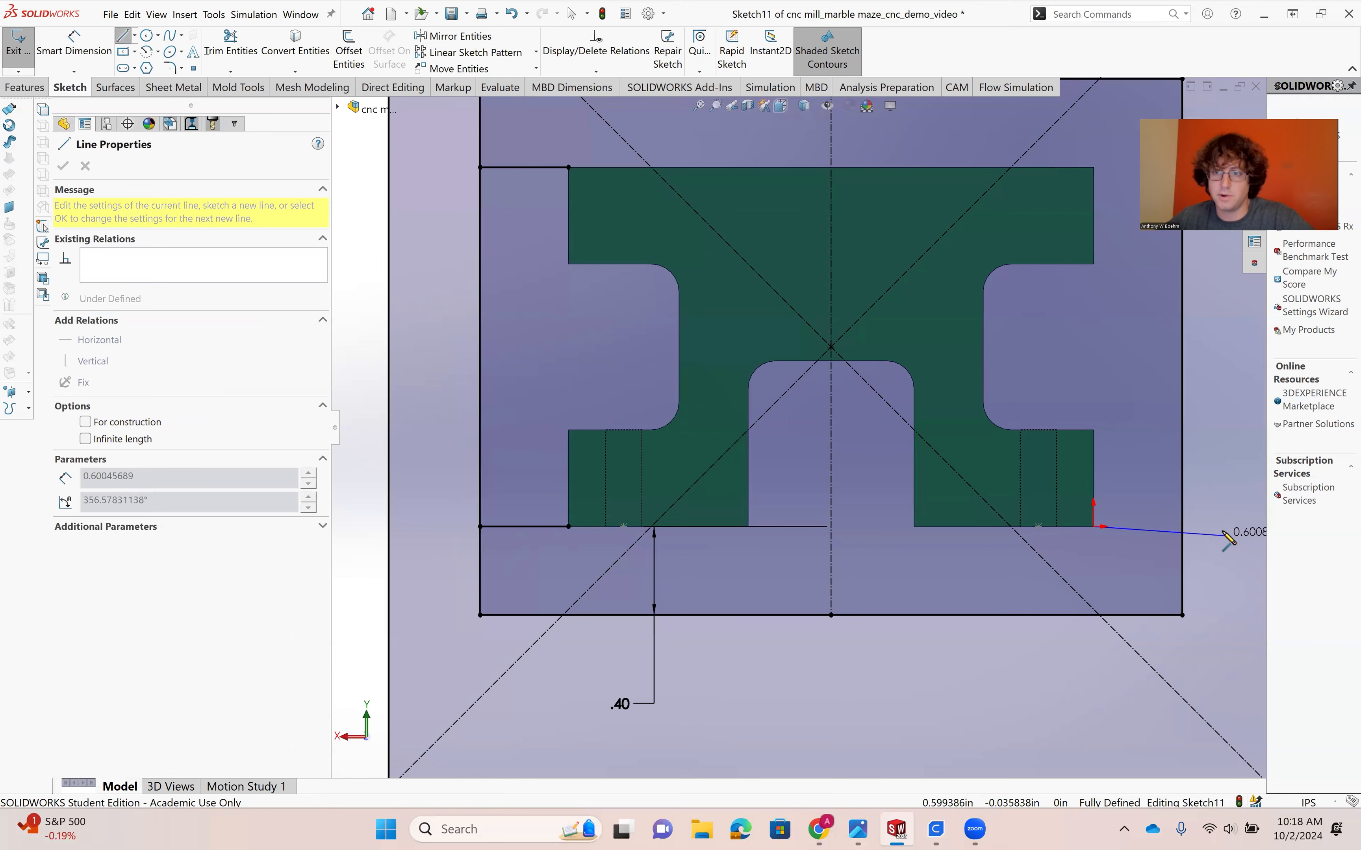
pyautogui.click(1183, 527)
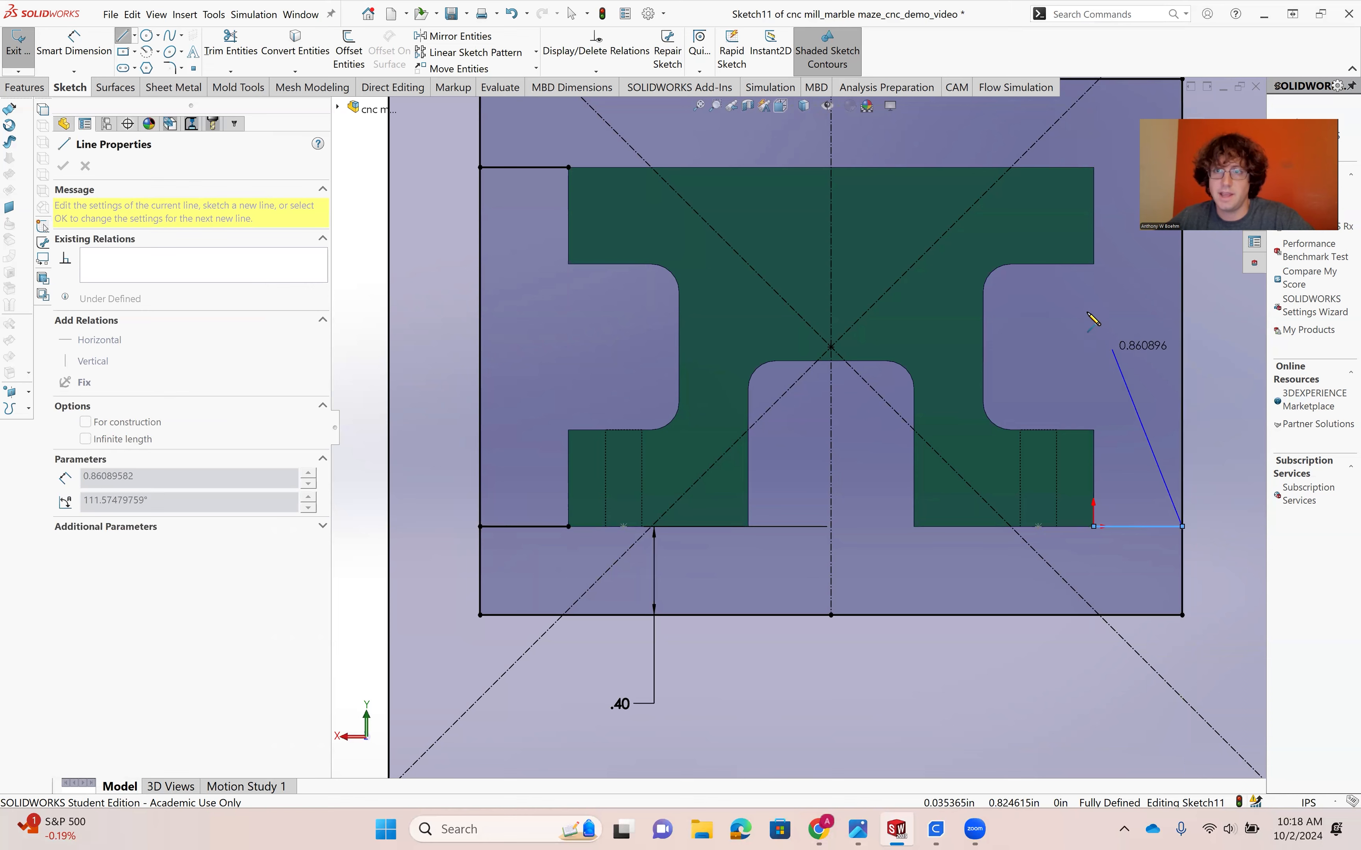
# Continue the line diagonally to the lower corner of the part's upper-right arm and horizontally to the inner rectangle's right edge.
pyautogui.click(1094, 264)
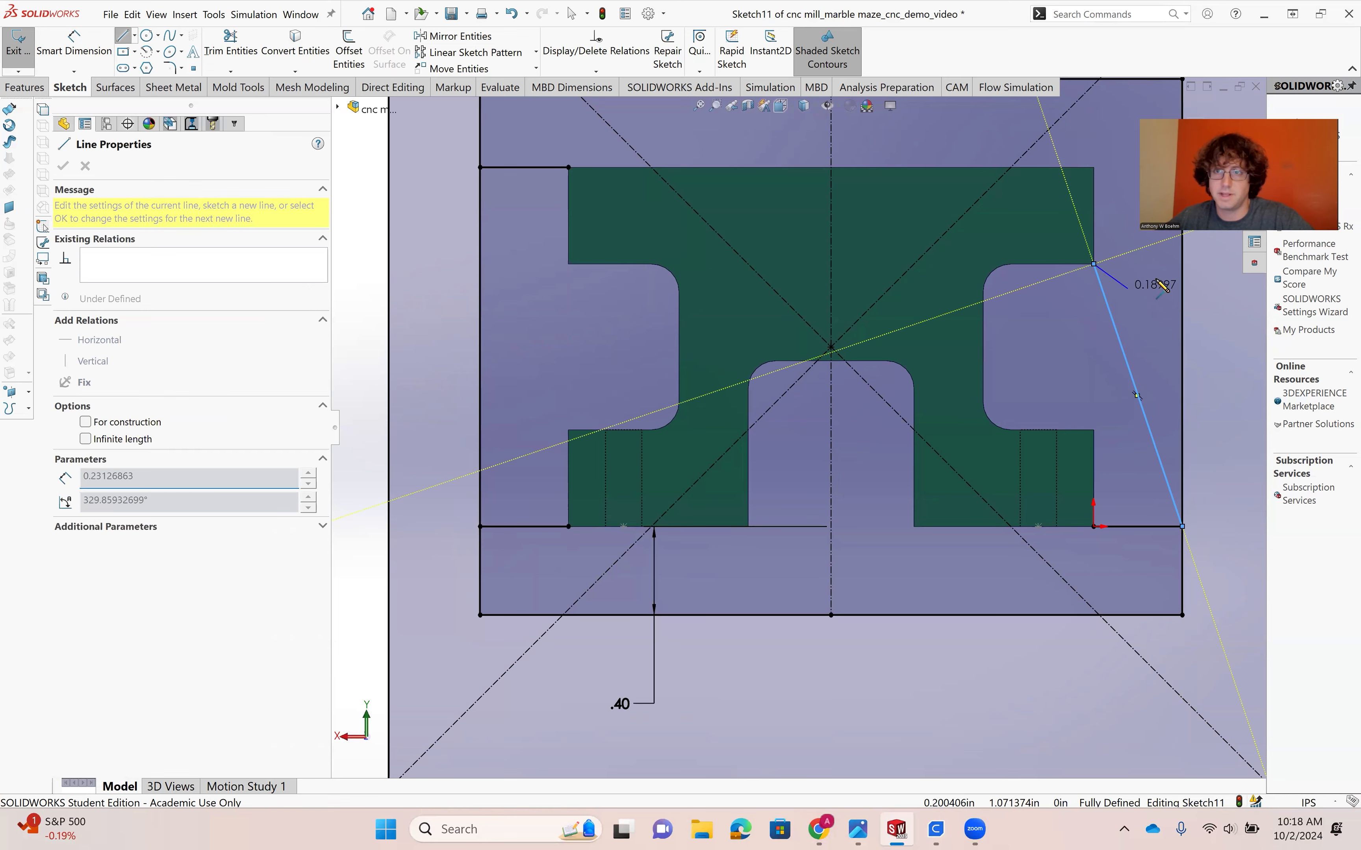
pyautogui.click(1181, 264)
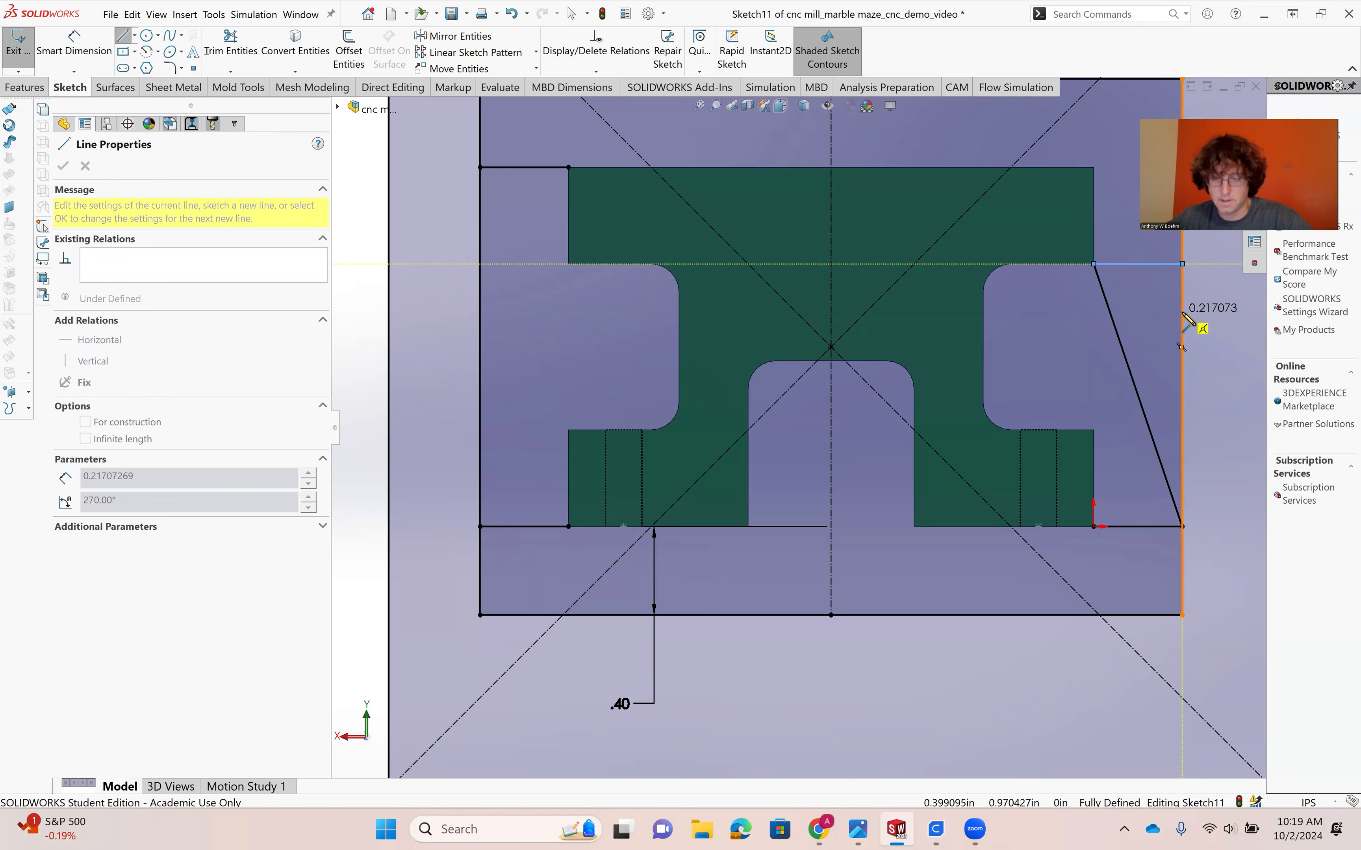
pyautogui.press('Escape')
pyautogui.press('Escape')
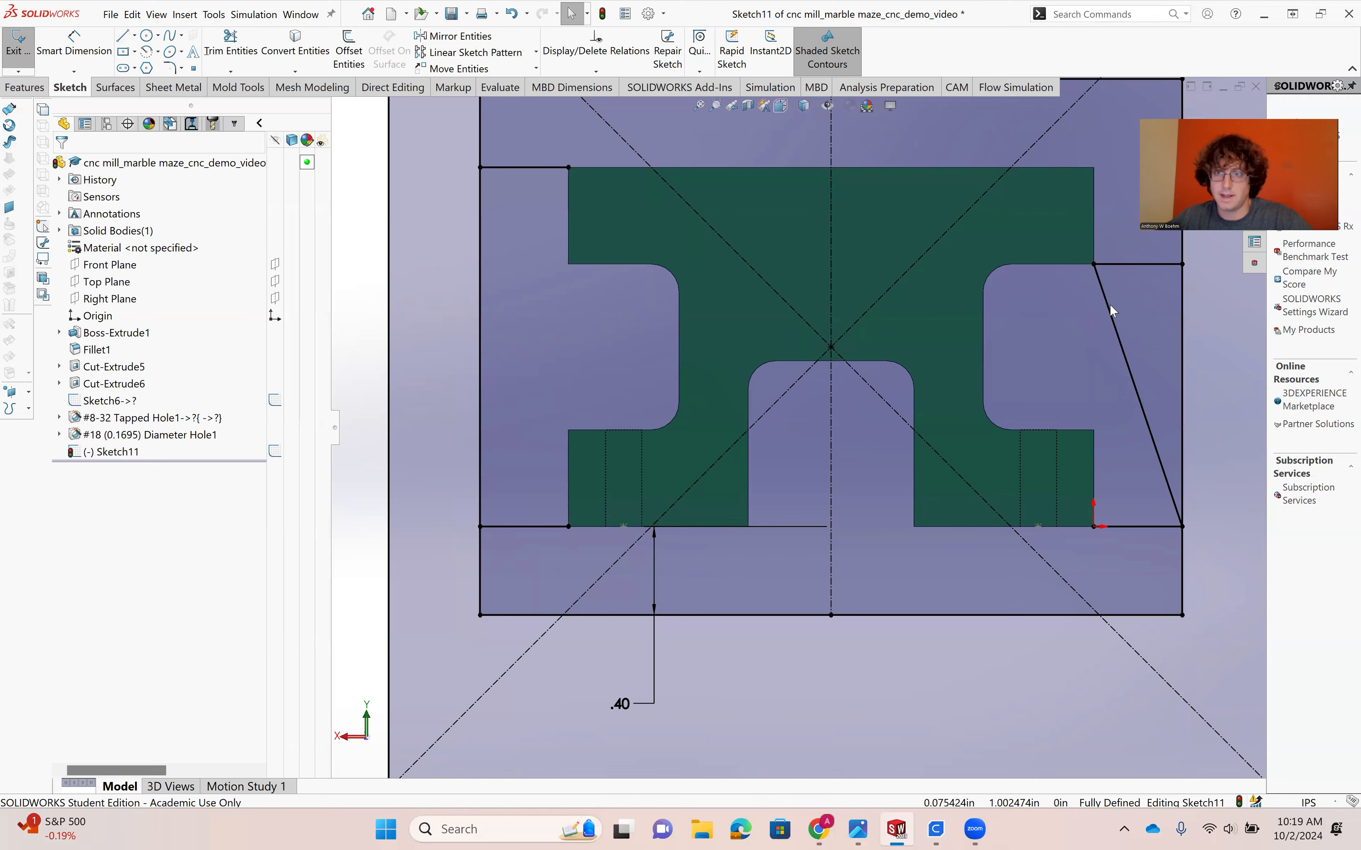
# Delete the diagonal line and the horizontal line joining the lower corner of the part's upper-right arm to the inner rectangle.
pyautogui.click(1109, 305)
pyautogui.click(1109, 315)
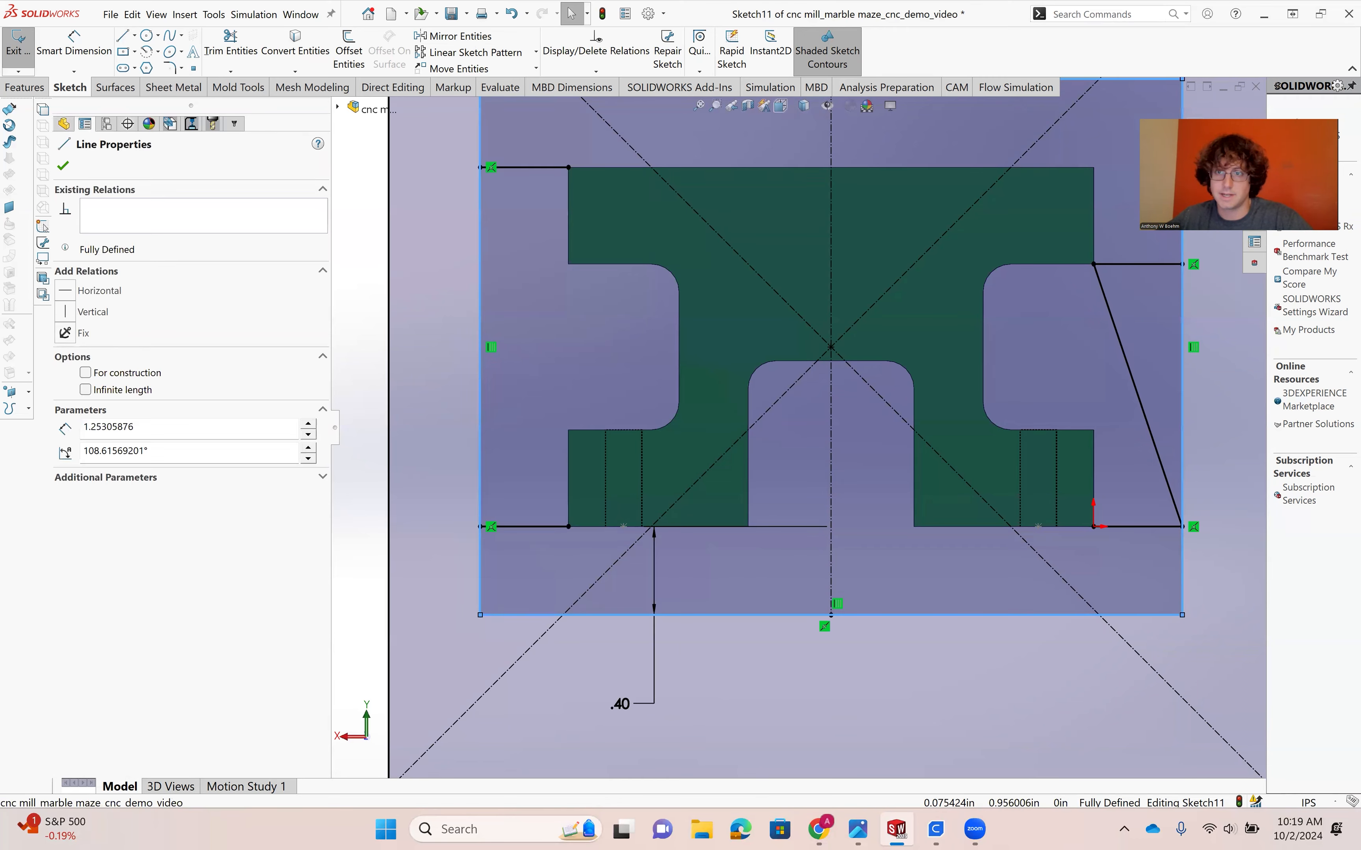
pyautogui.press('Escape')
pyautogui.click(1109, 312)
pyautogui.press('Delete')
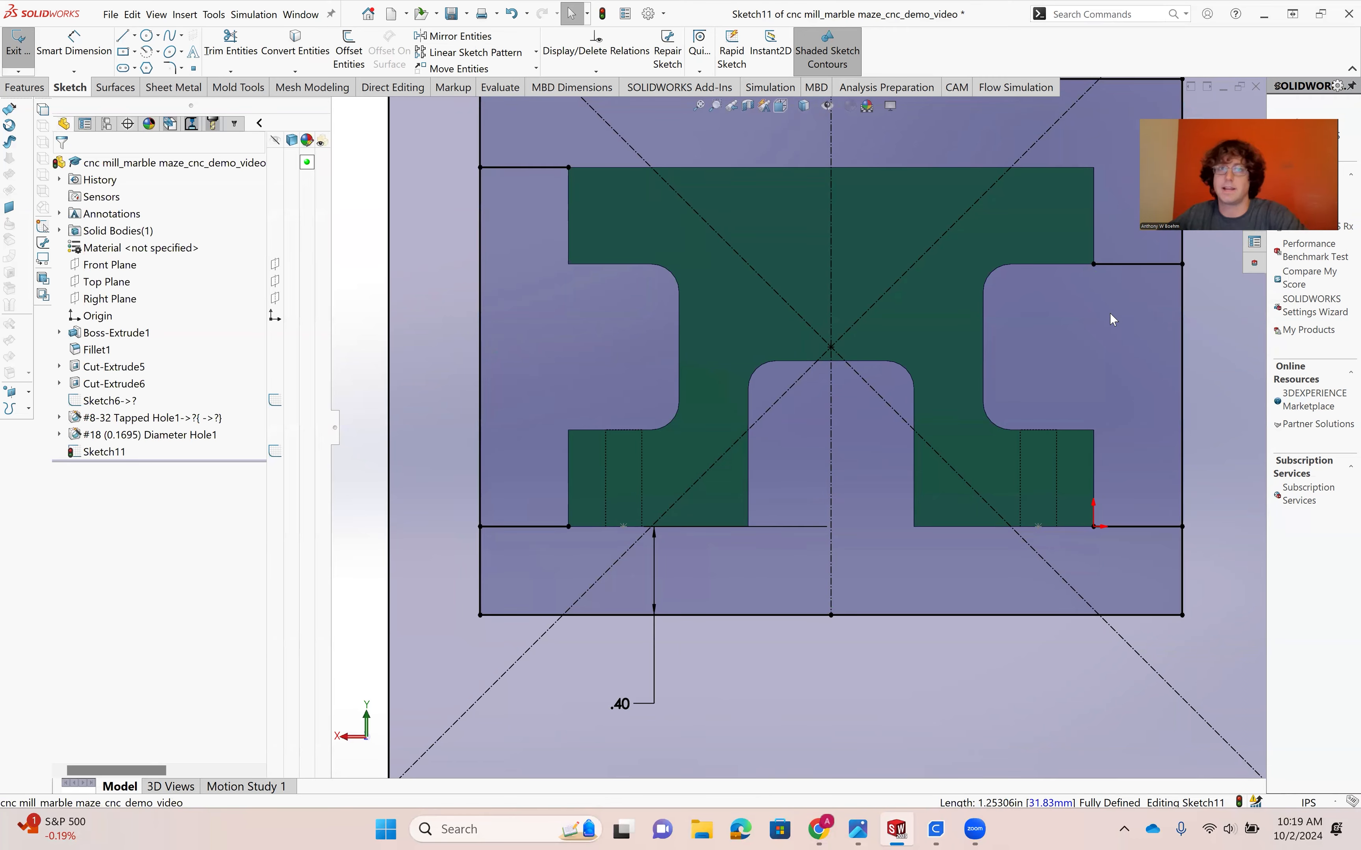
pyautogui.press('f')
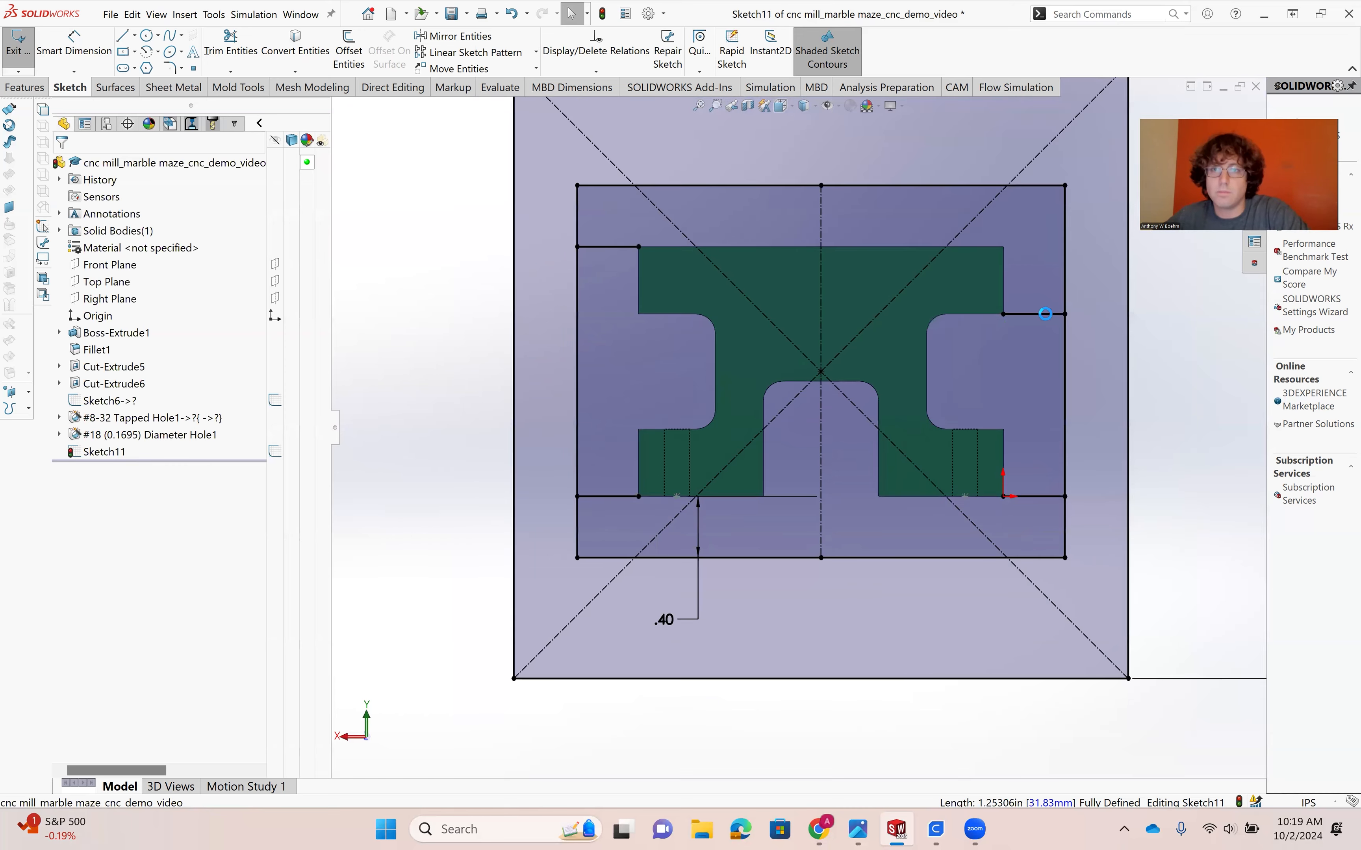
pyautogui.click(1046, 313)
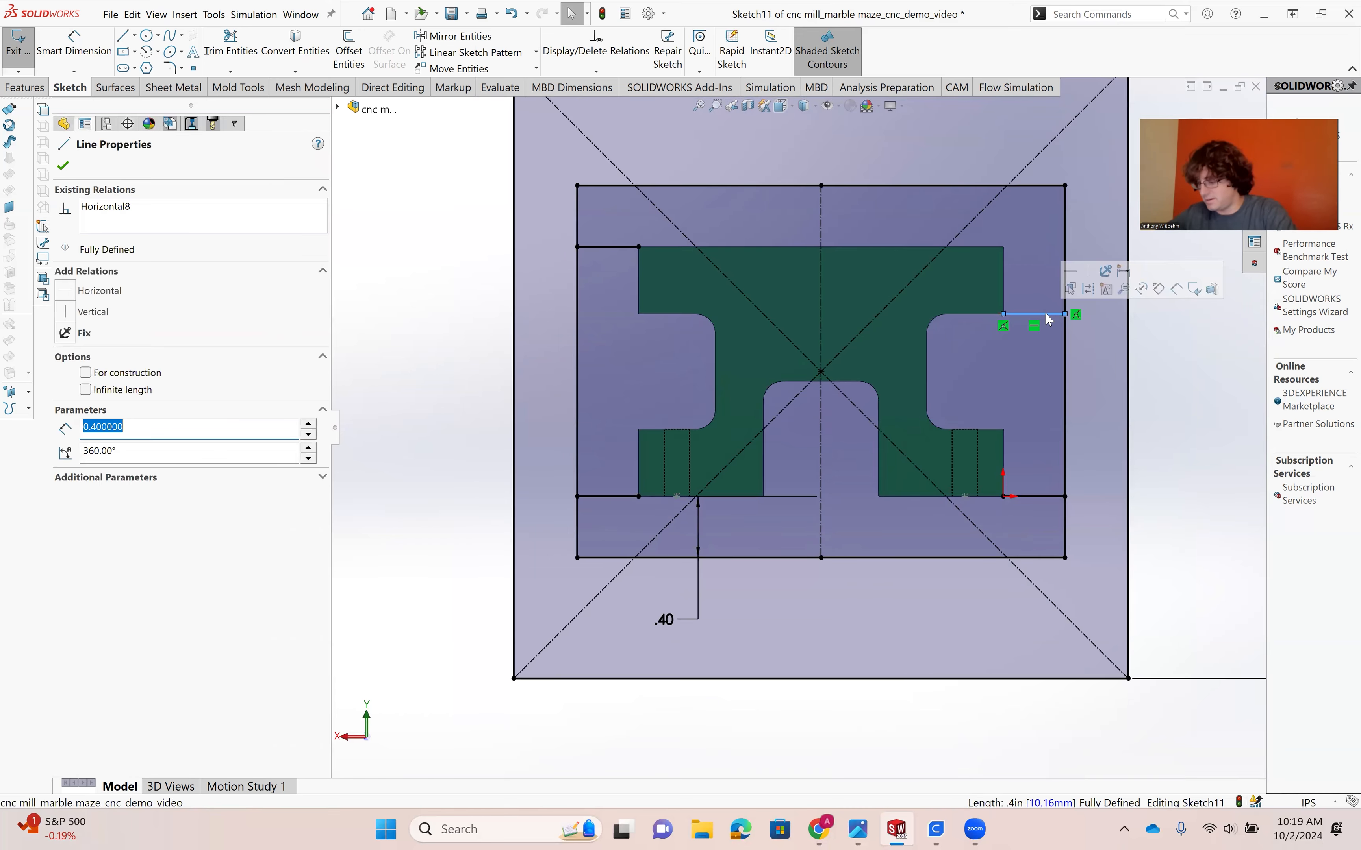
pyautogui.press('Escape')
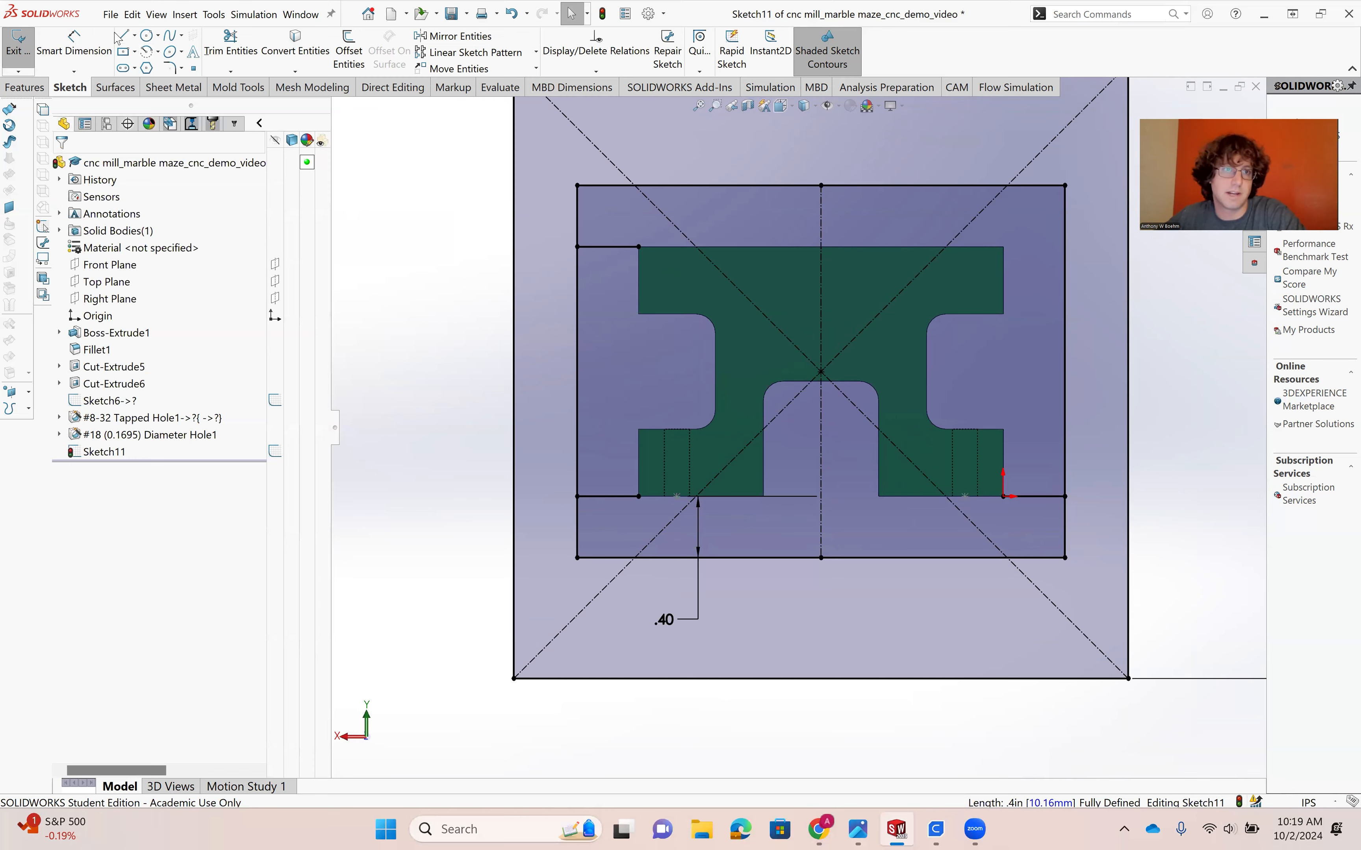
# Sketch a horizontal line from the part's upper-right corner to the inner rectangle's right edge and exit the sketch.
pyautogui.click(122, 37)
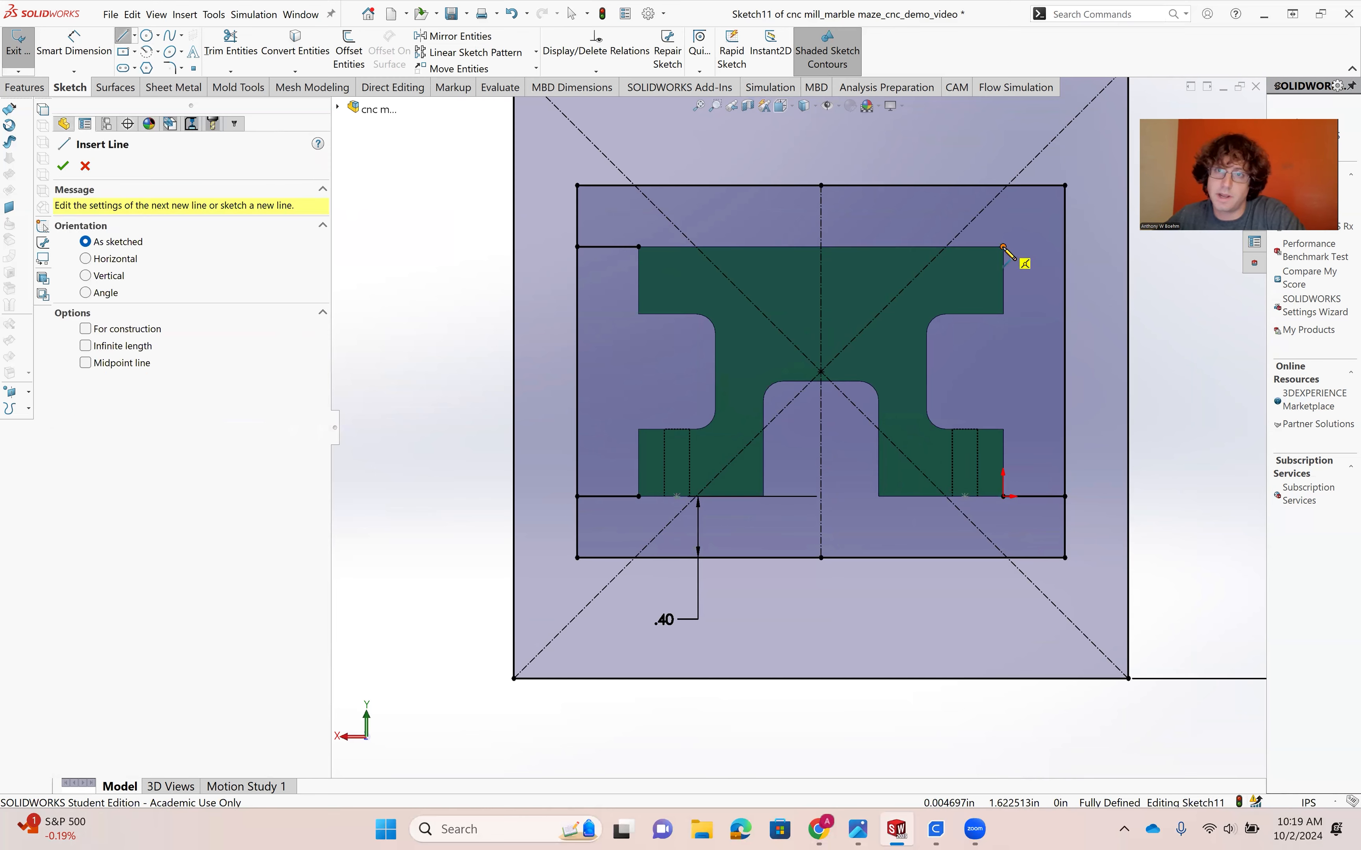
pyautogui.click(1003, 247)
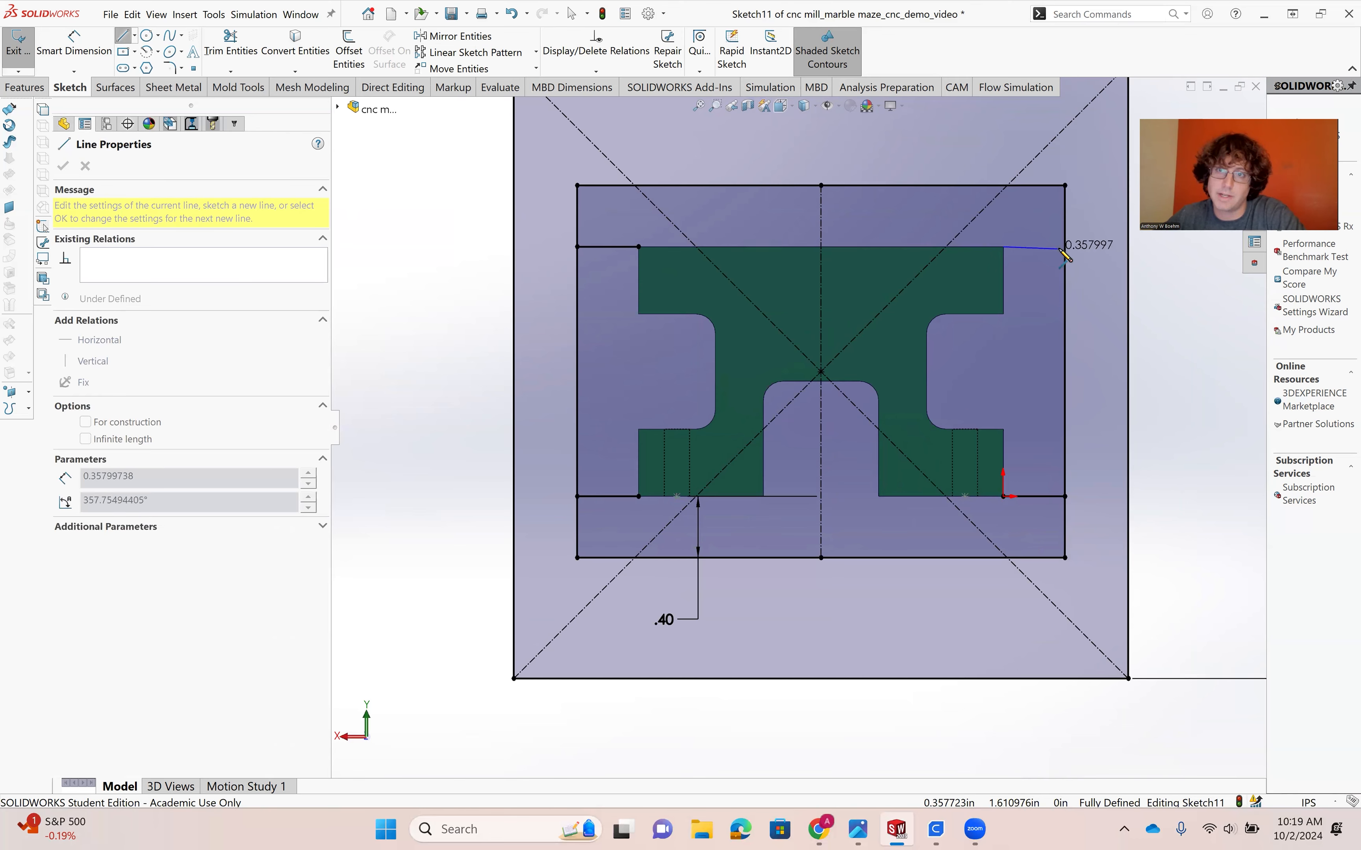
pyautogui.click(1064, 247)
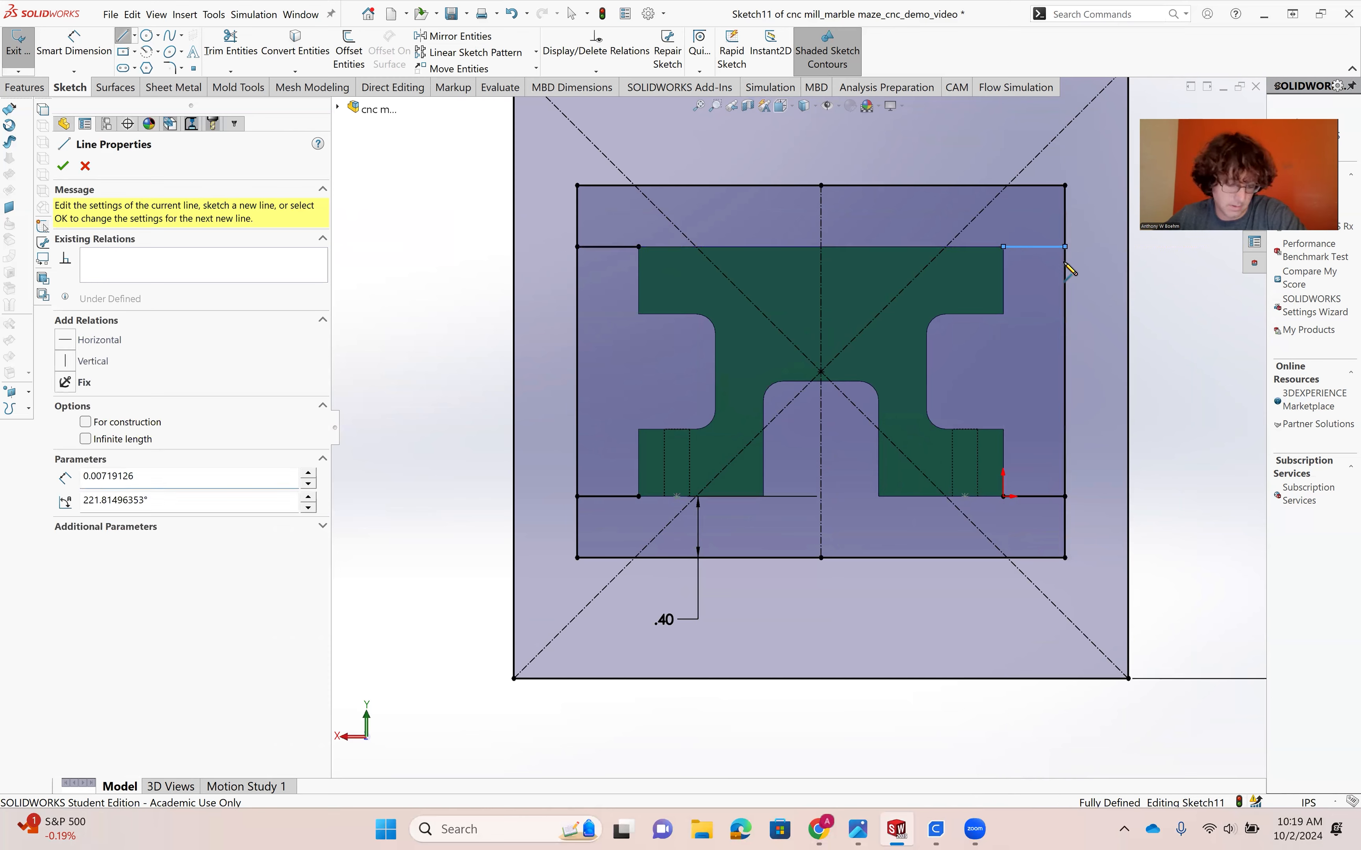
pyautogui.press('Escape')
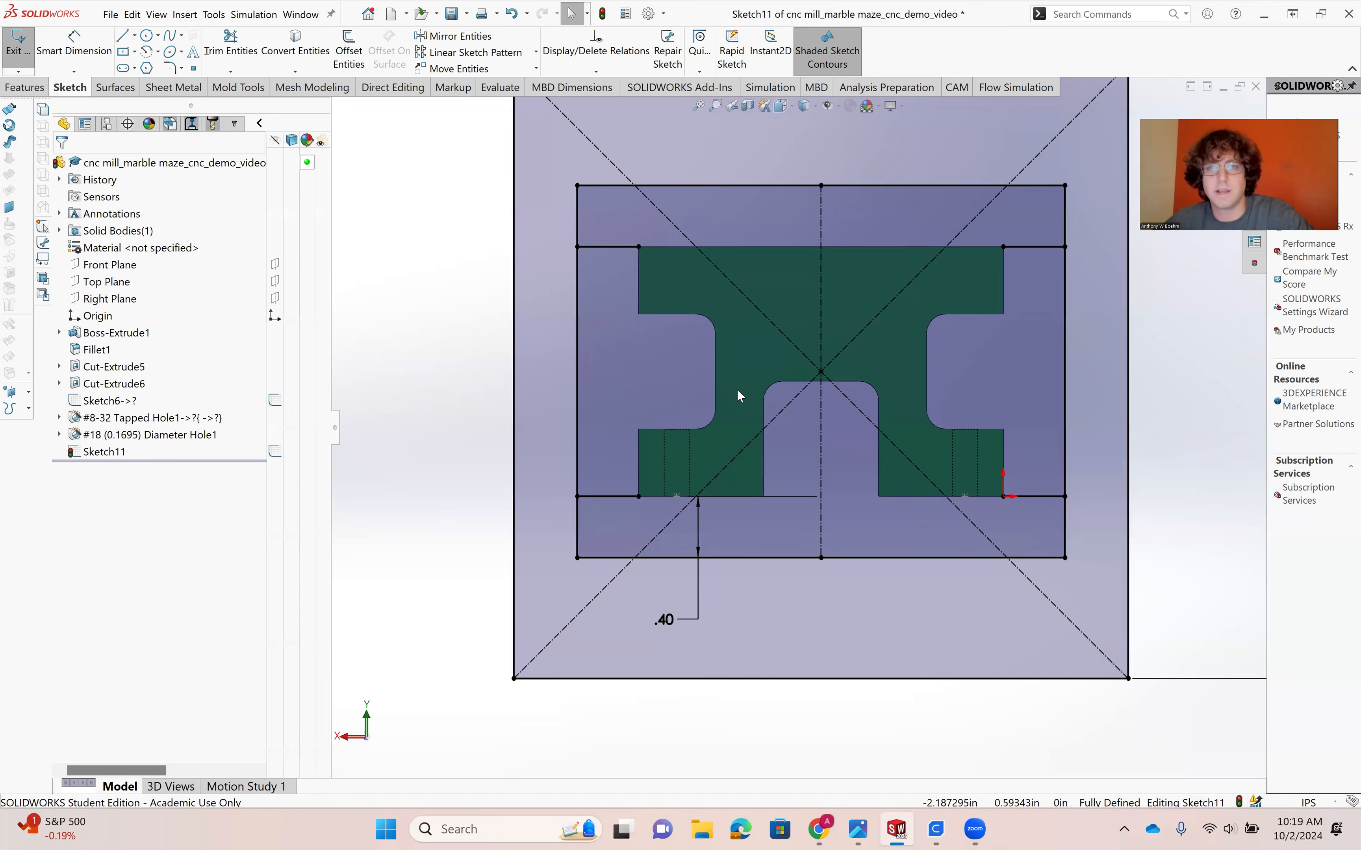
pyautogui.scroll(3, 799, 425)
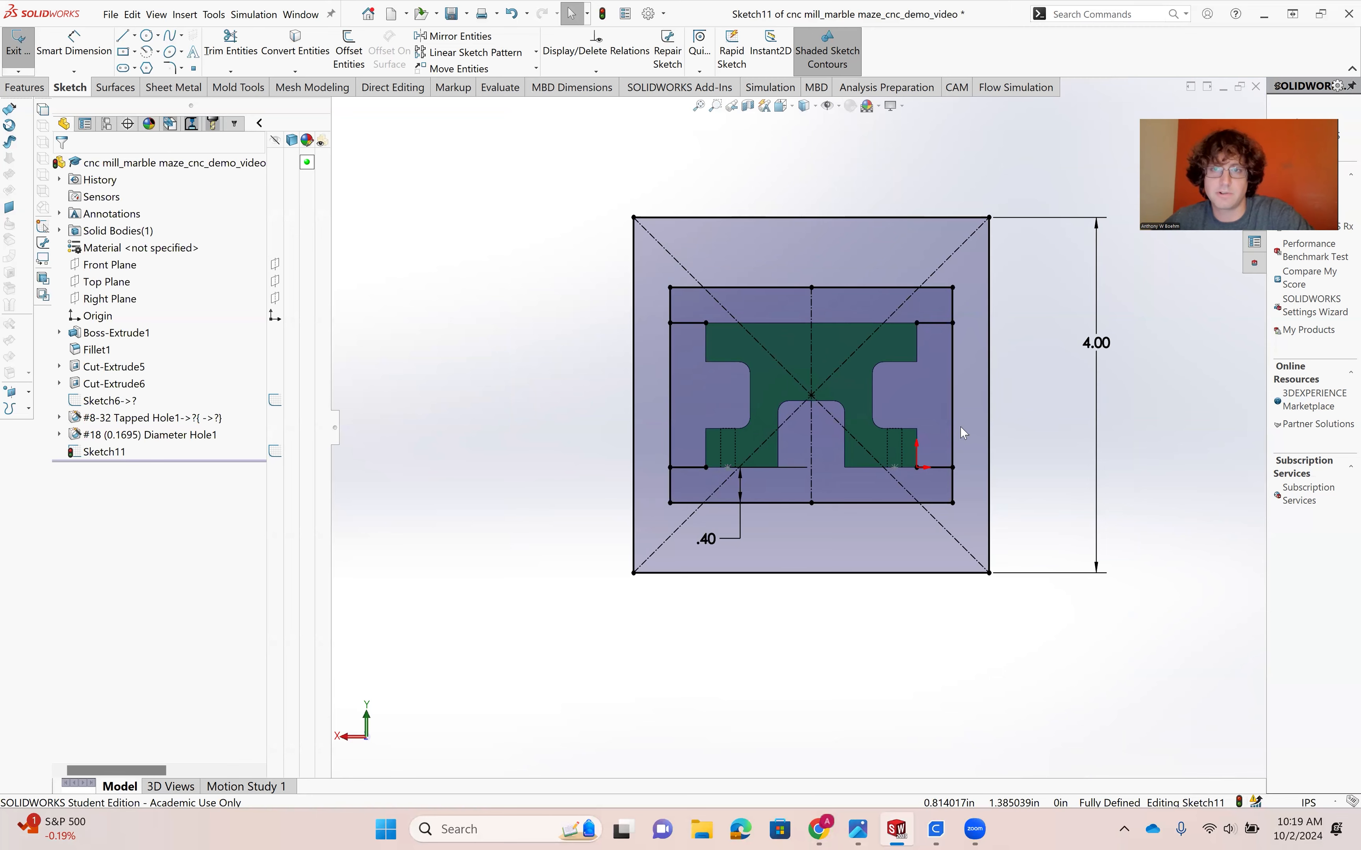
pyautogui.scroll(-3, 861, 390)
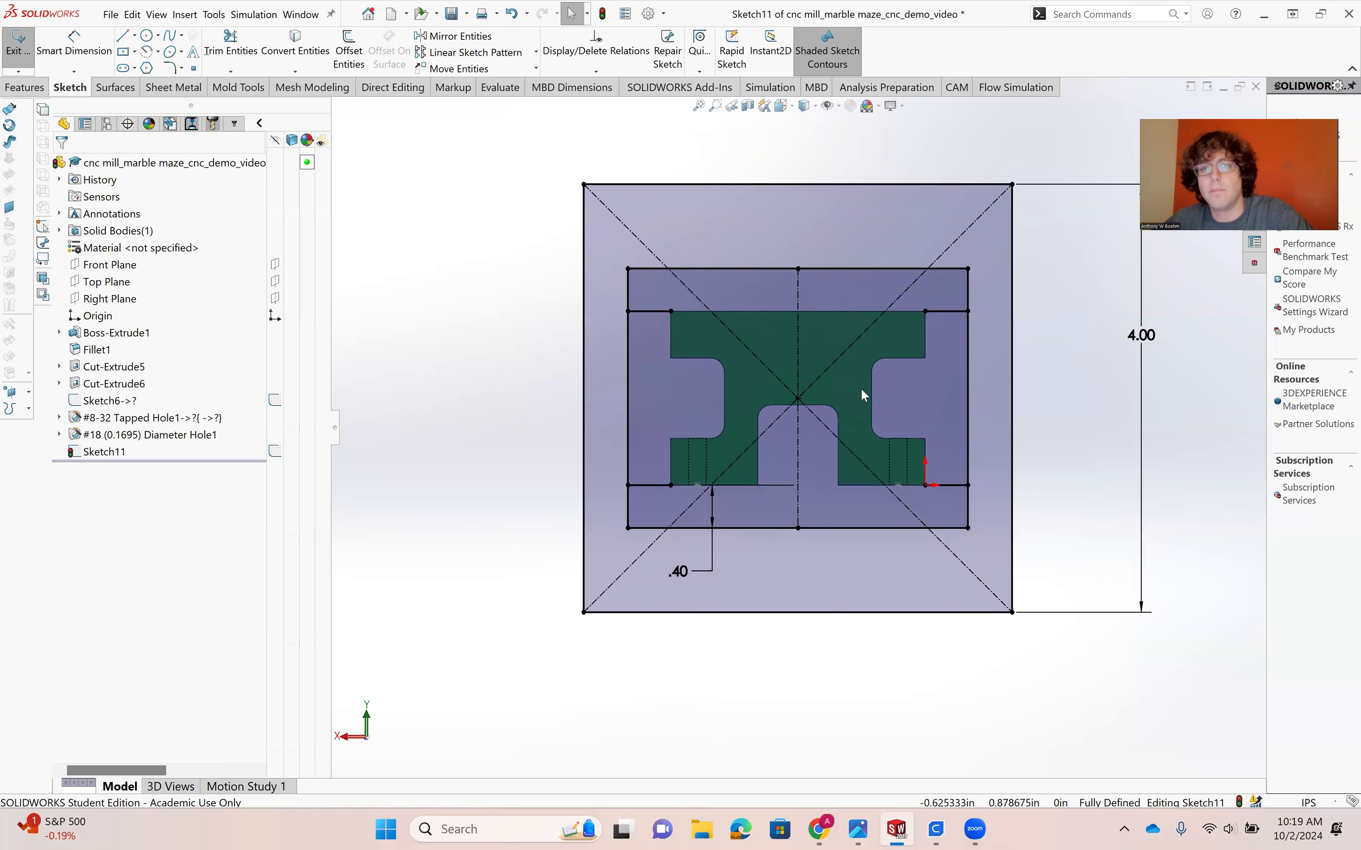
pyautogui.scroll(3, 862, 386)
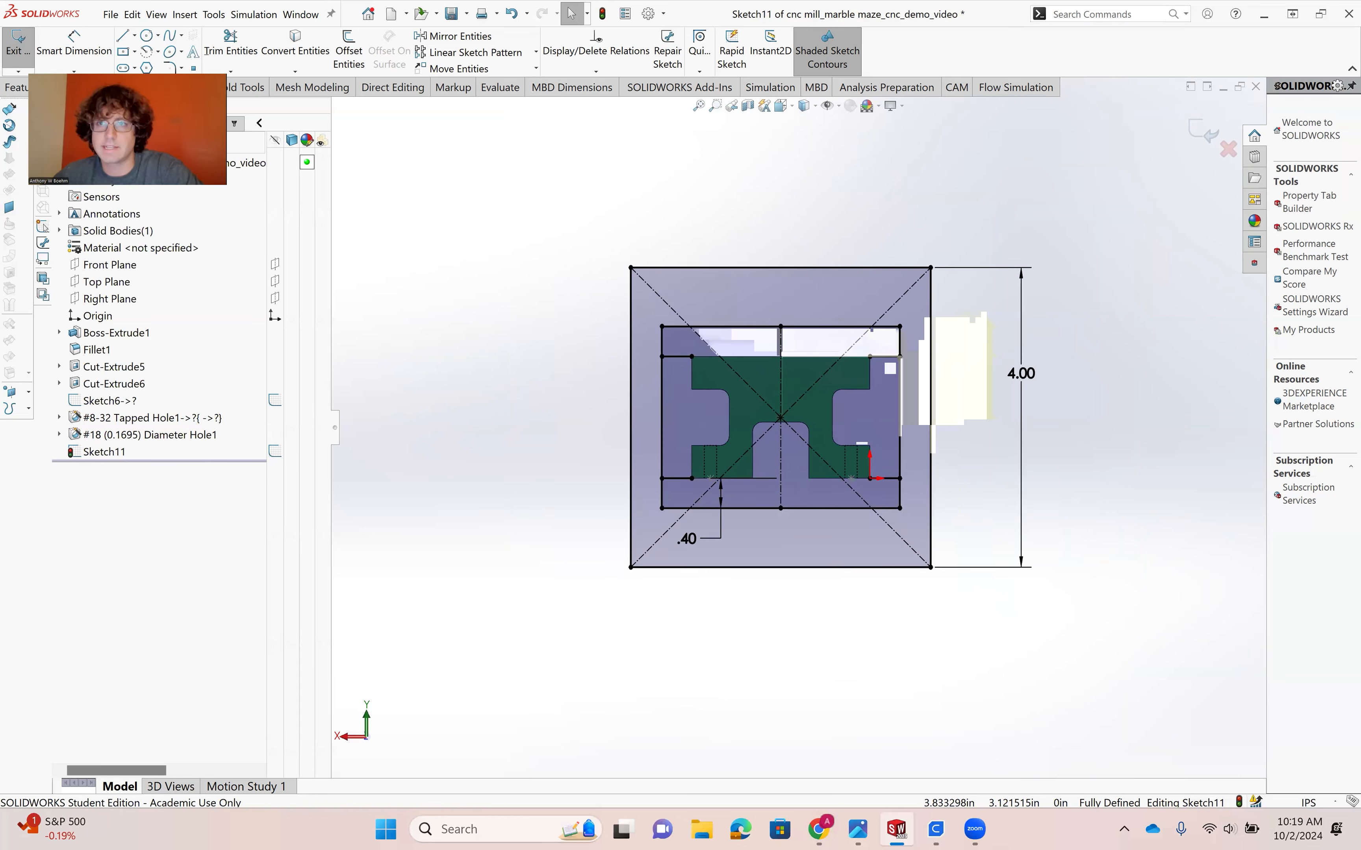
pyautogui.click(1201, 128)
# Start a boss extrude of the sketch using only the region between the outer square and the inner rectangle.
pyautogui.moveTo(990, 286)
pyautogui.mouseDown(button='middle')
pyautogui.moveTo(903, 374)
pyautogui.moveTo(789, 402)
pyautogui.moveTo(793, 430)
pyautogui.mouseUp(button='middle')
pyautogui.scroll(-3, 793, 430)
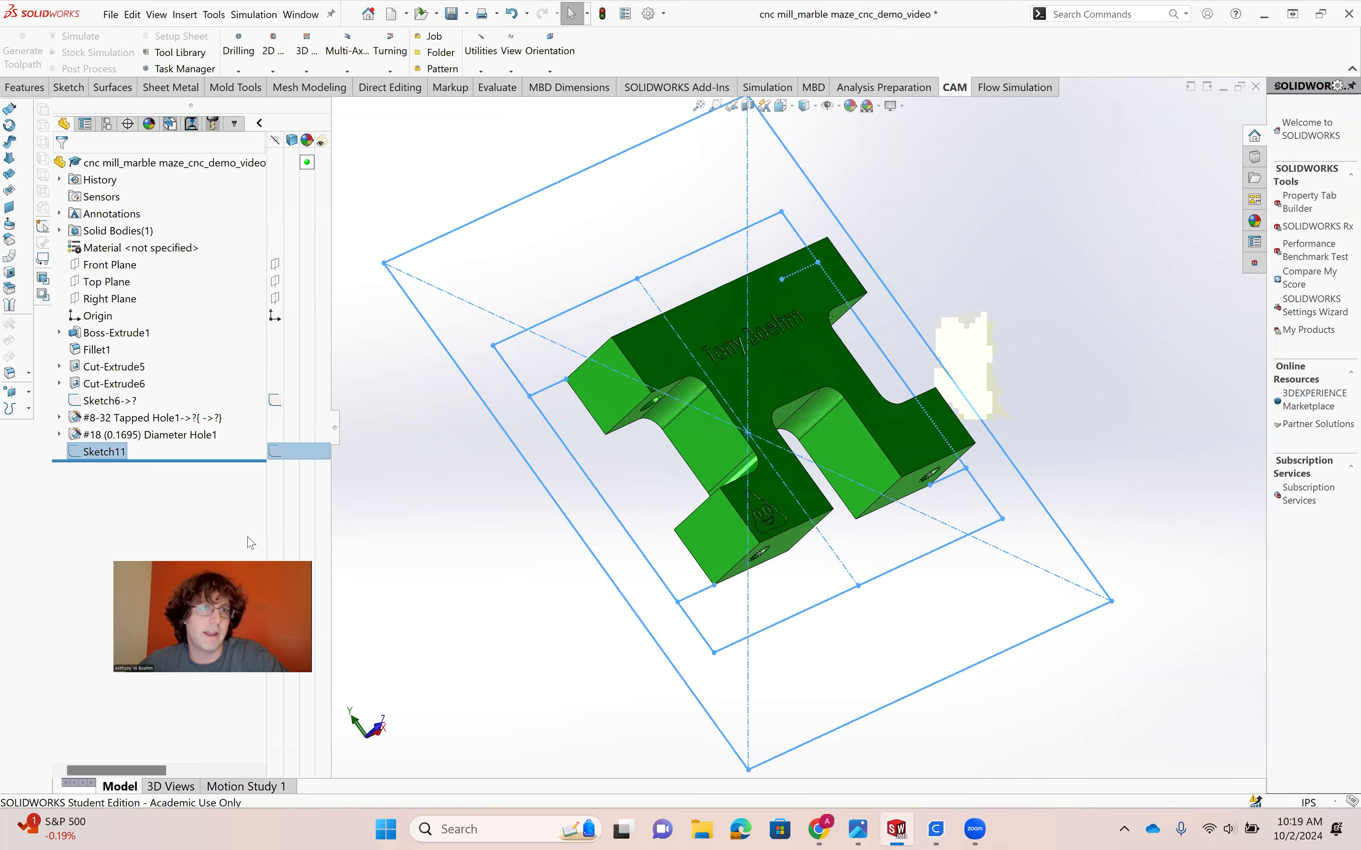
pyautogui.click(39, 89)
pyautogui.click(25, 51)
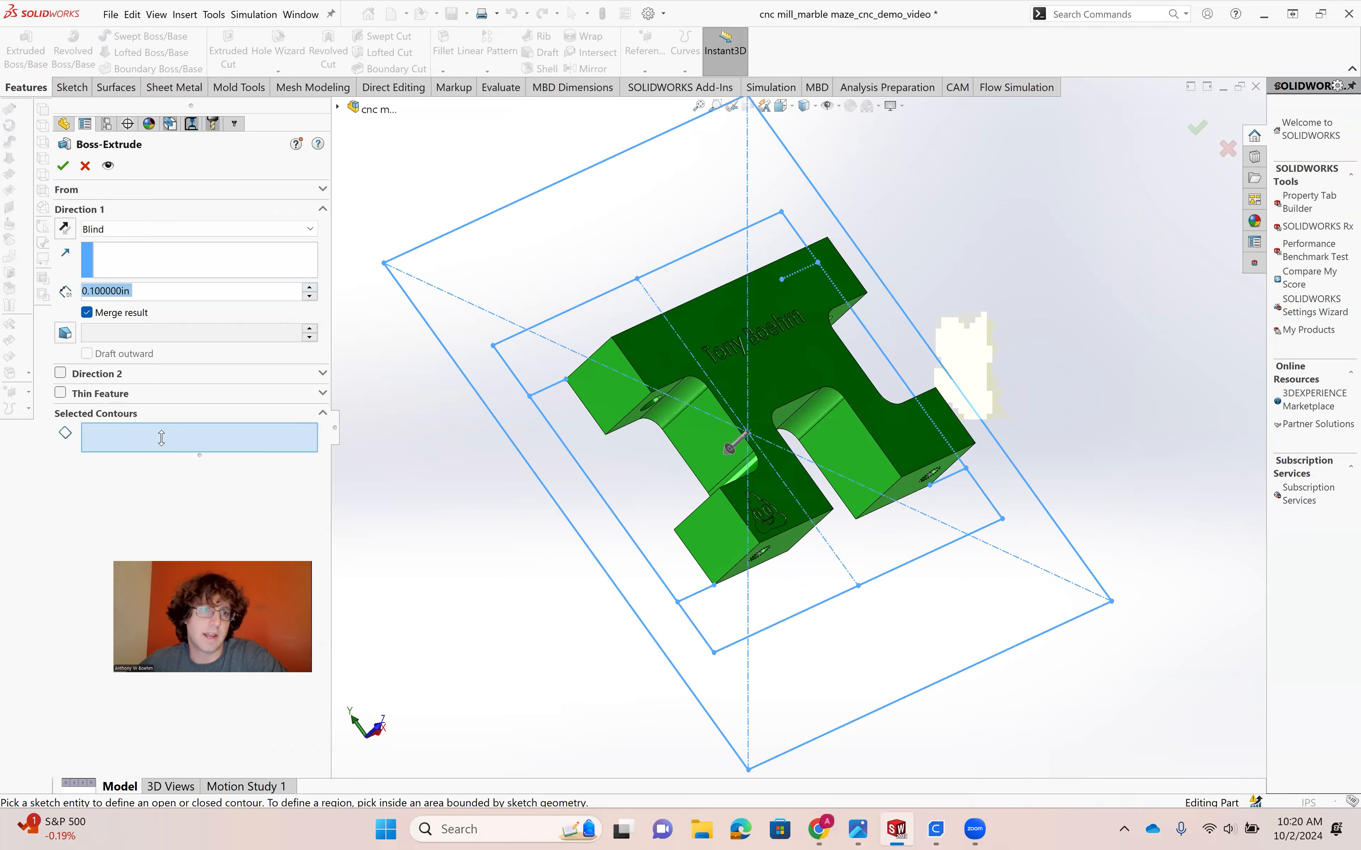
pyautogui.click(167, 437)
pyautogui.click(472, 253)
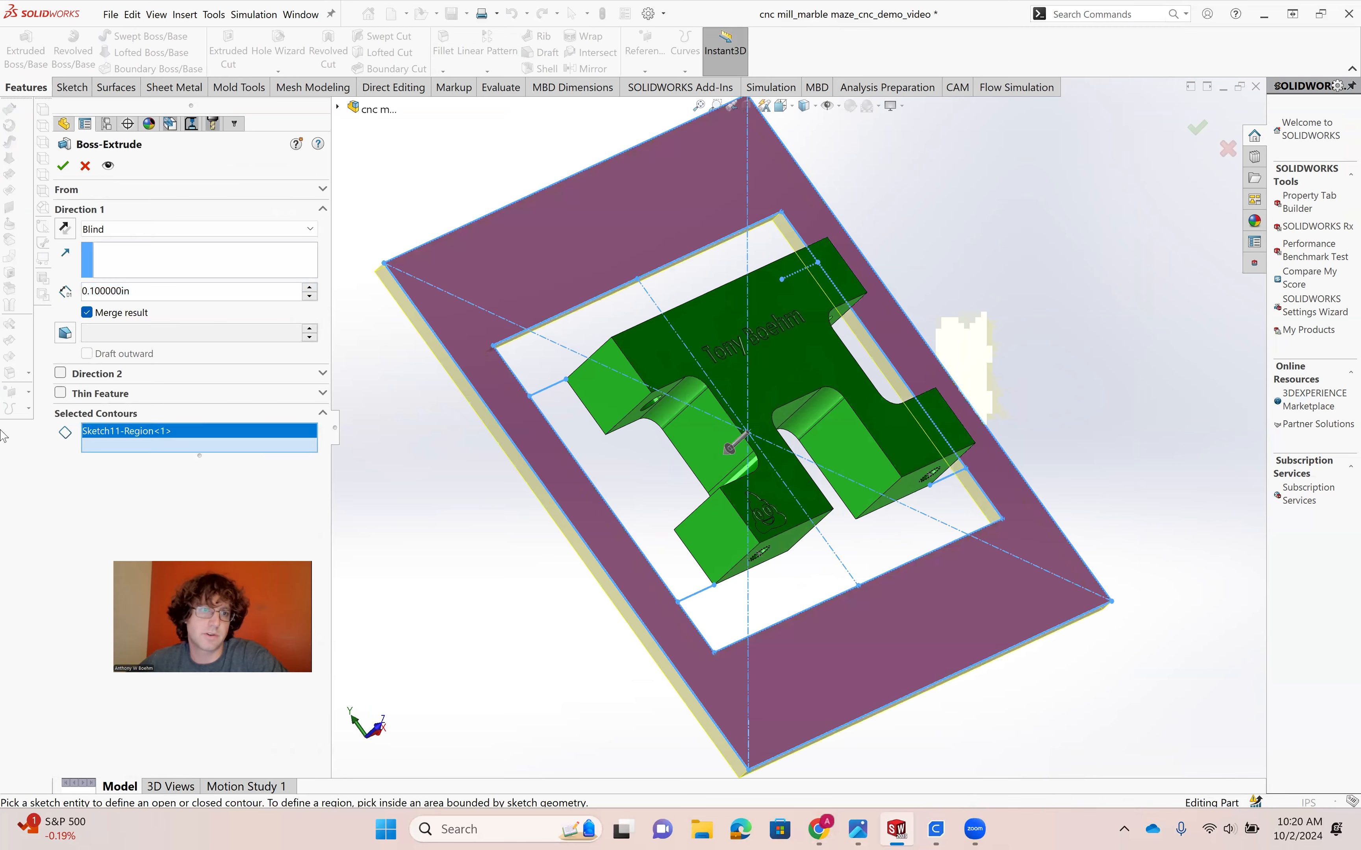
# Reverse the frame's extrusion direction, set a blind depth of 0.5 in, and finish the extrude.
pyautogui.click(64, 234)
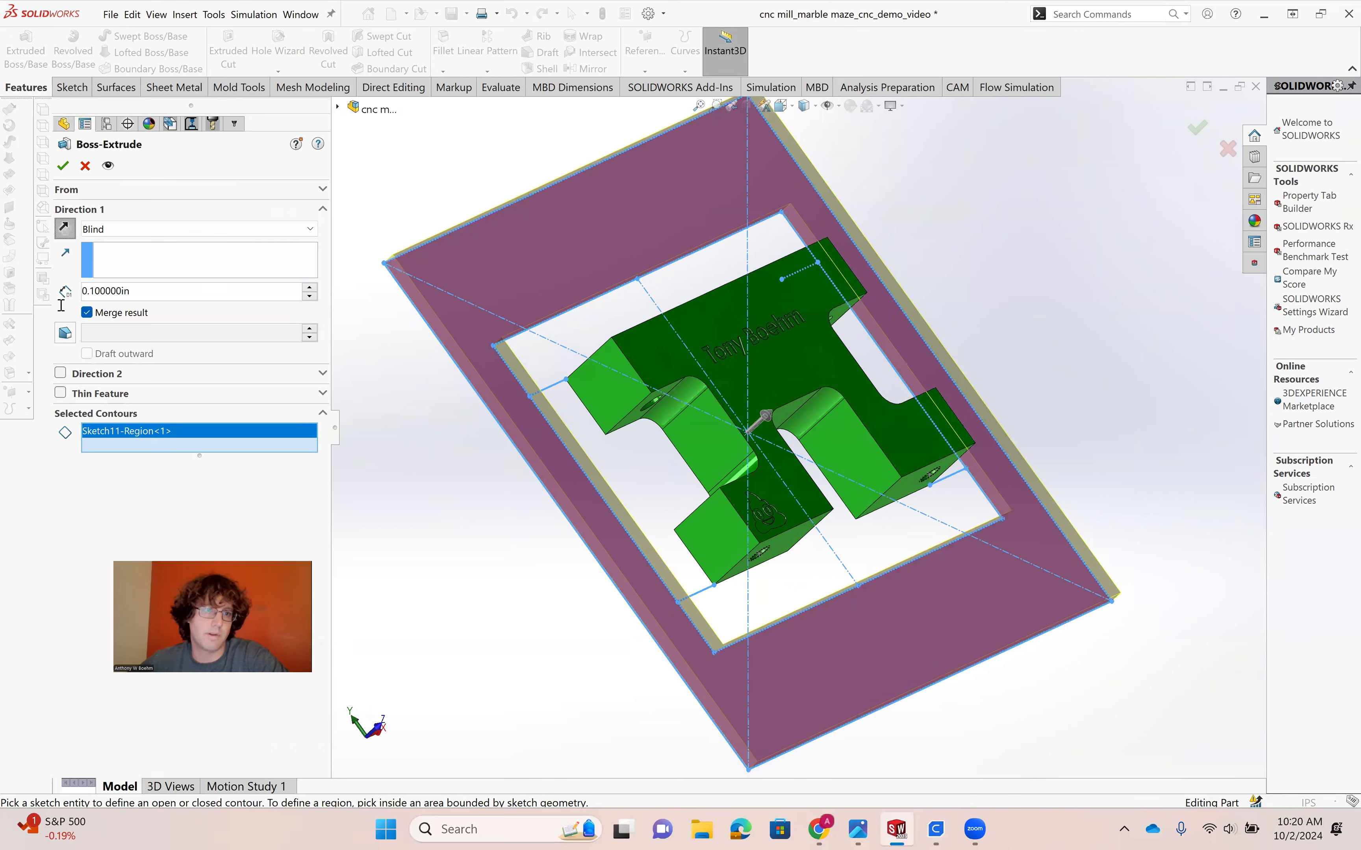
pyautogui.write('.5')
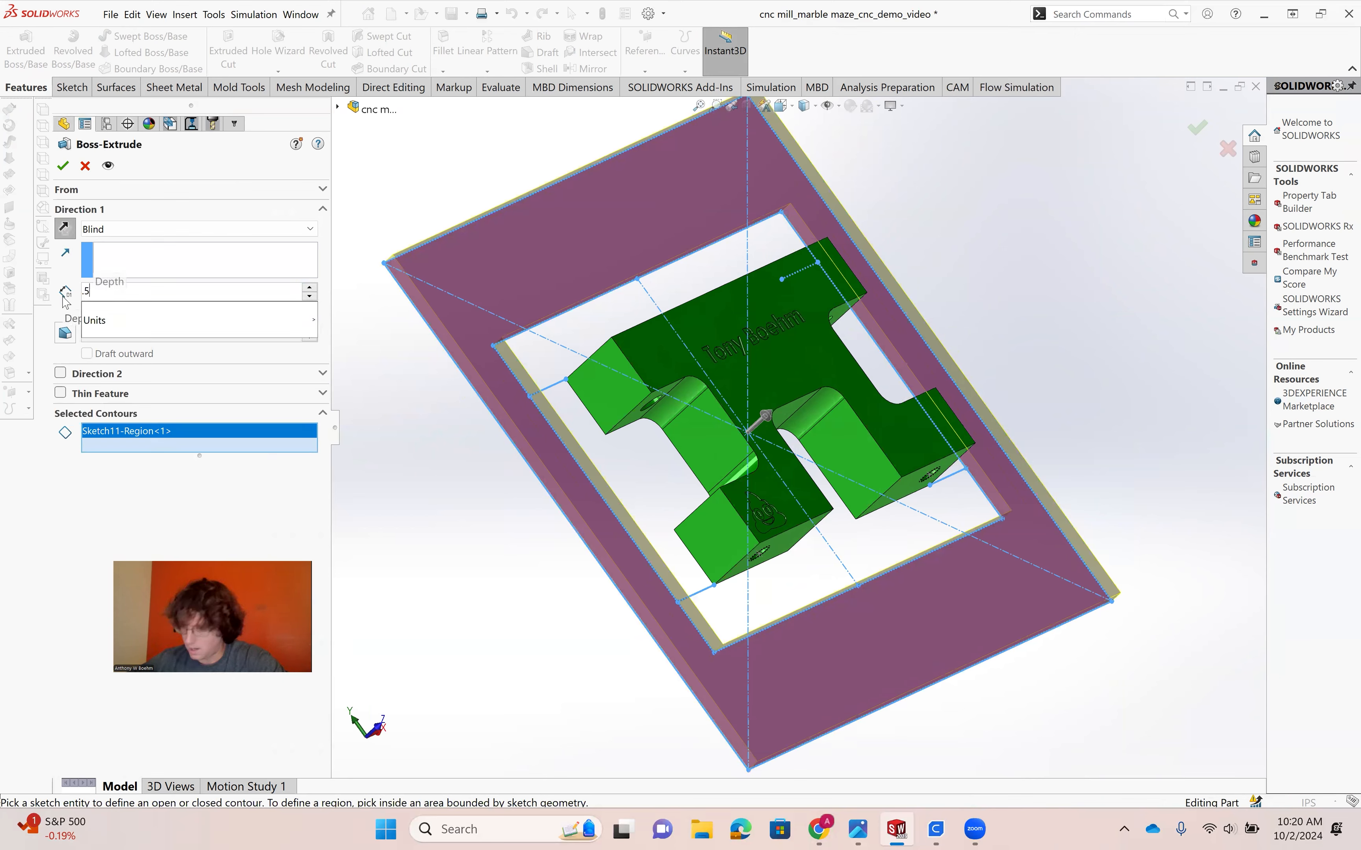
pyautogui.press('Return')
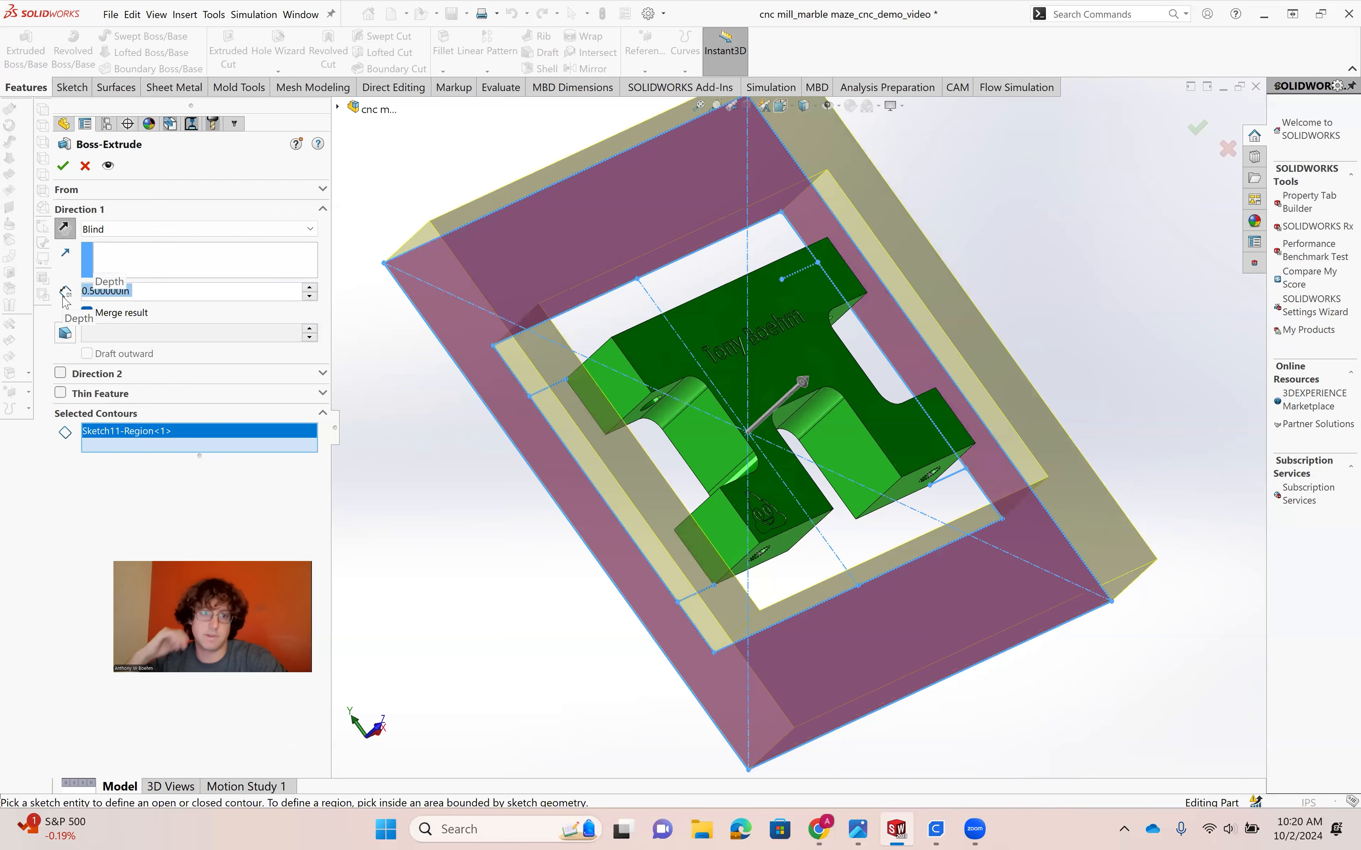
pyautogui.moveTo(683, 441); pyautogui.dragTo(503, 432, button='middle')
pyautogui.click(48, 167)
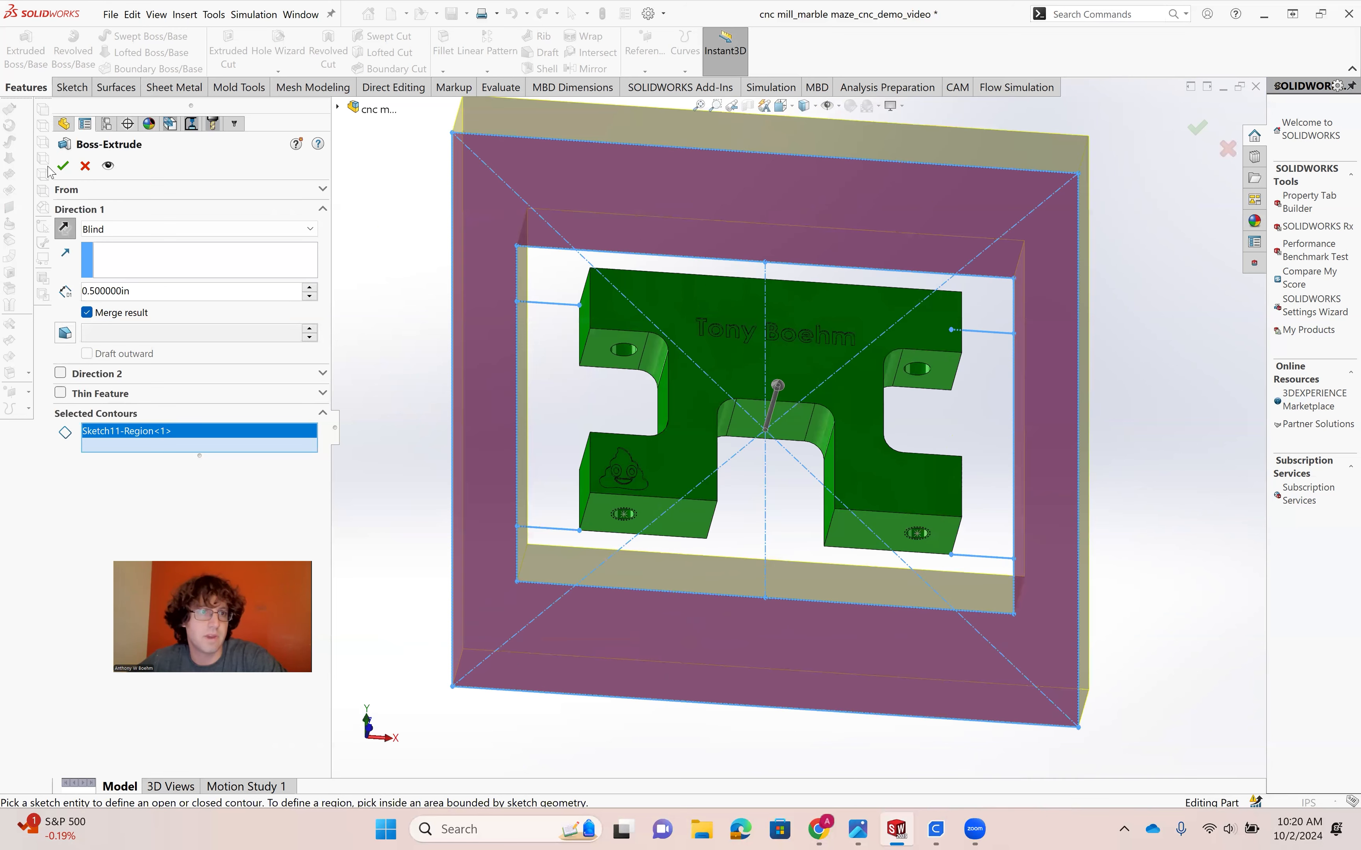
pyautogui.click(62, 166)
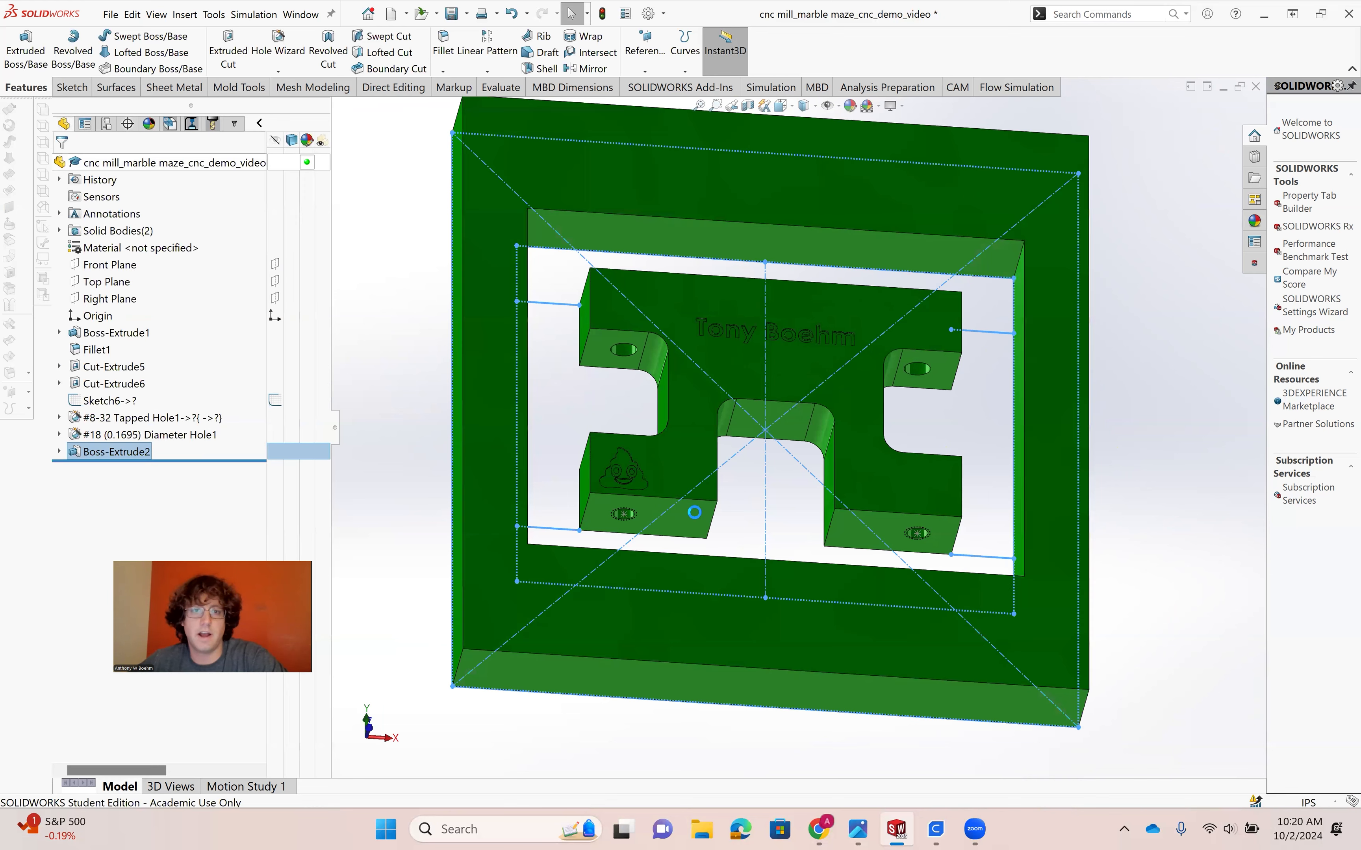
# Show the sketch used by the frame extrude so its connecting lines can be reused.
pyautogui.click(59, 451)
pyautogui.click(117, 469)
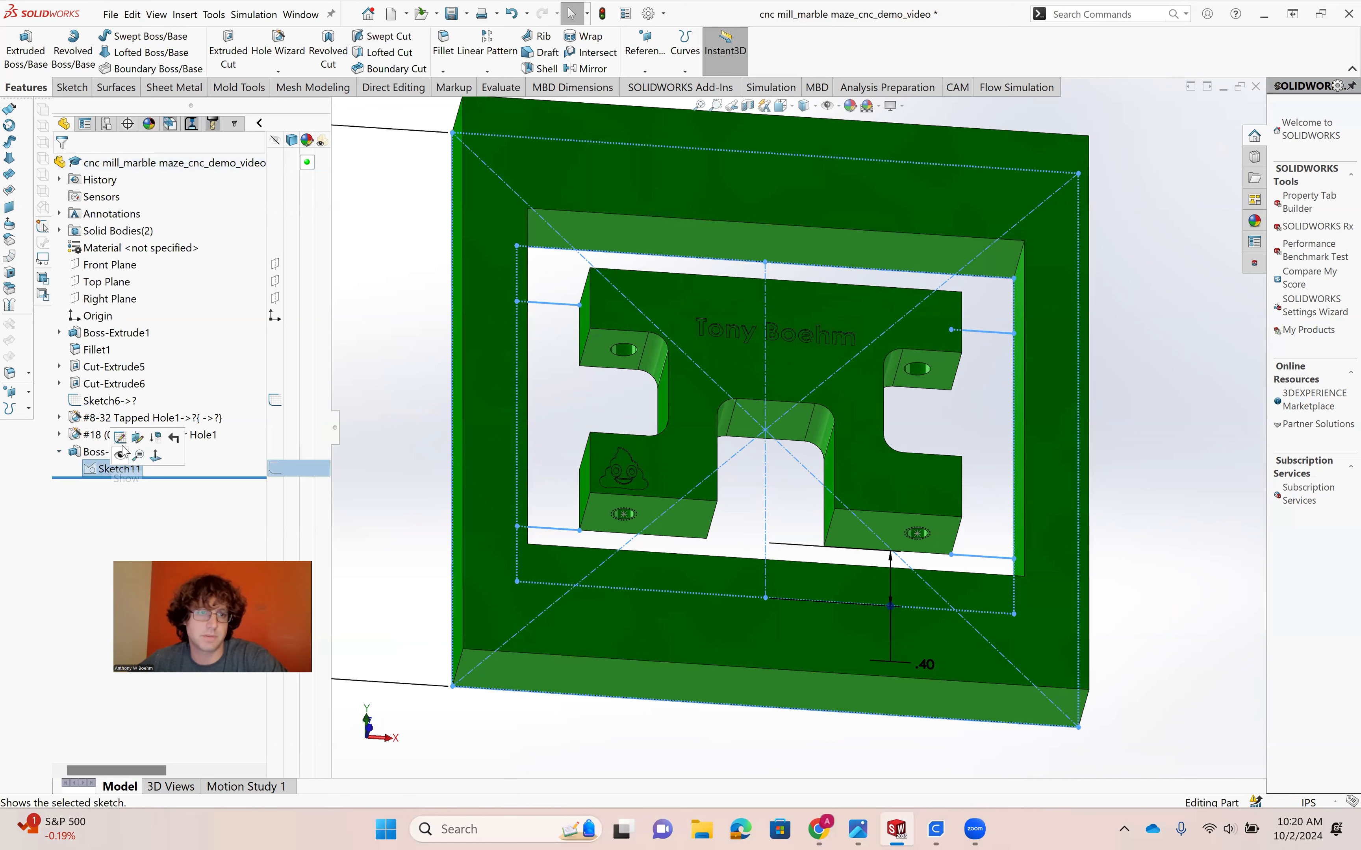
pyautogui.click(124, 452)
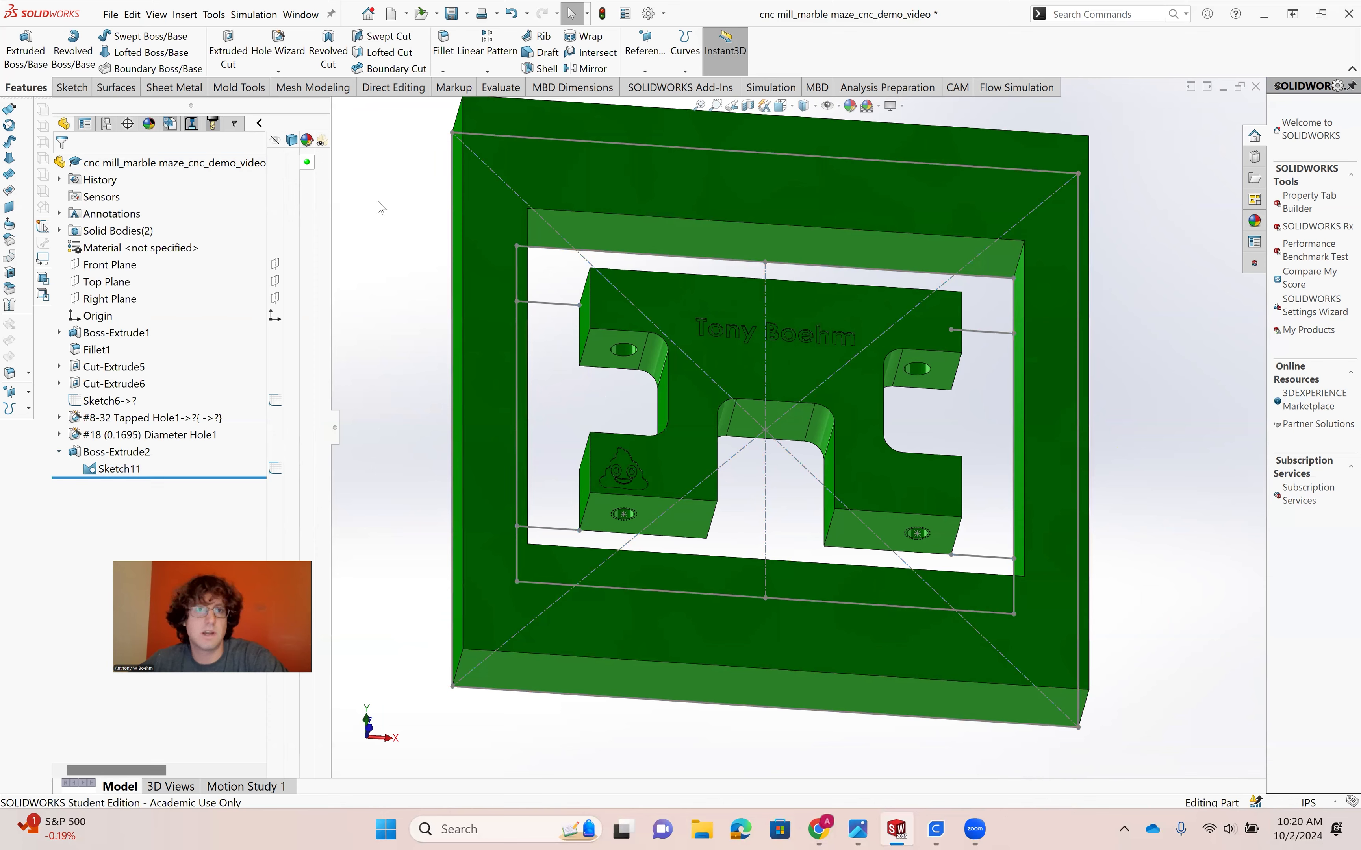
# Start a thin-feature boss extrude from the upper-left connecting line between the part and the frame.
pyautogui.click(28, 44)
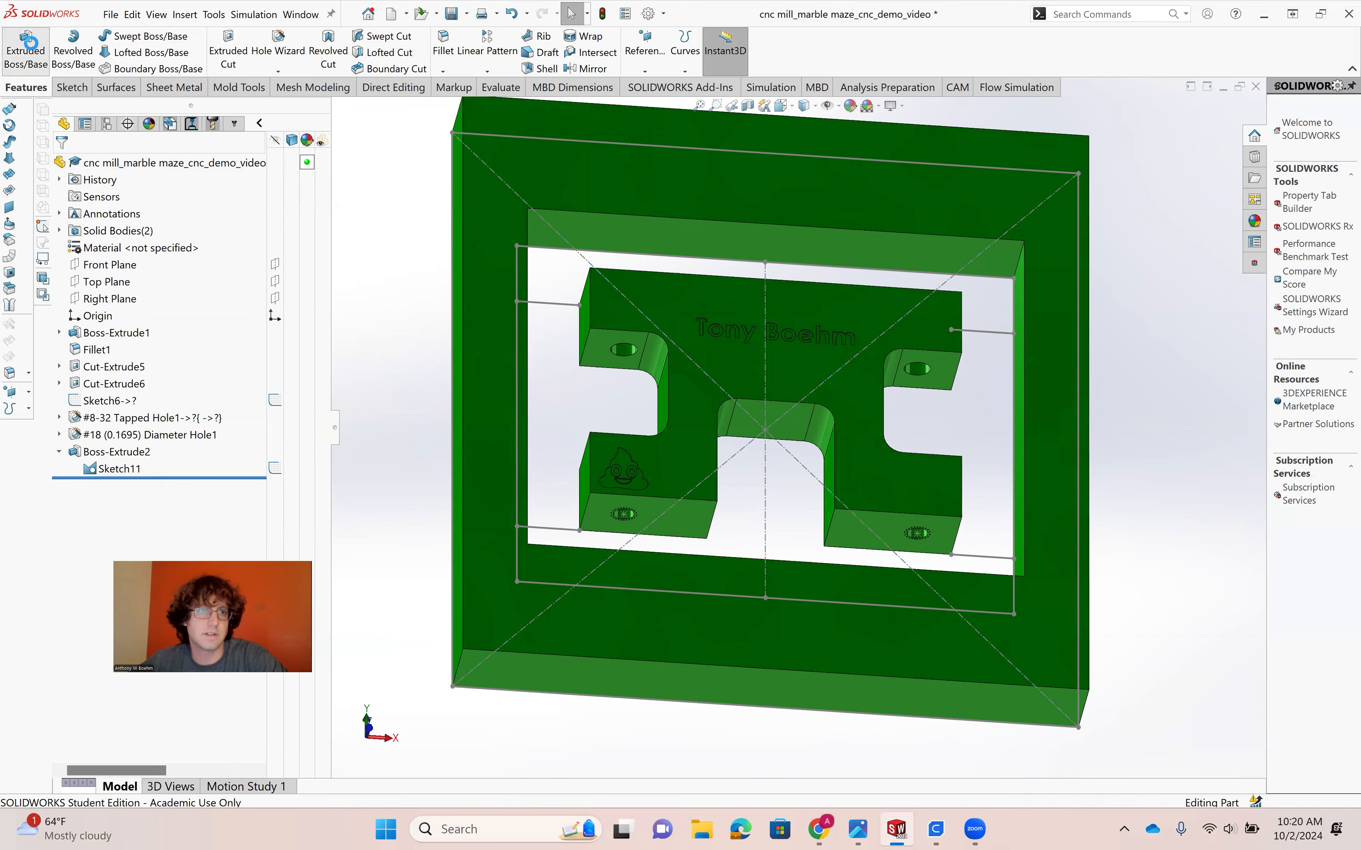
pyautogui.click(552, 307)
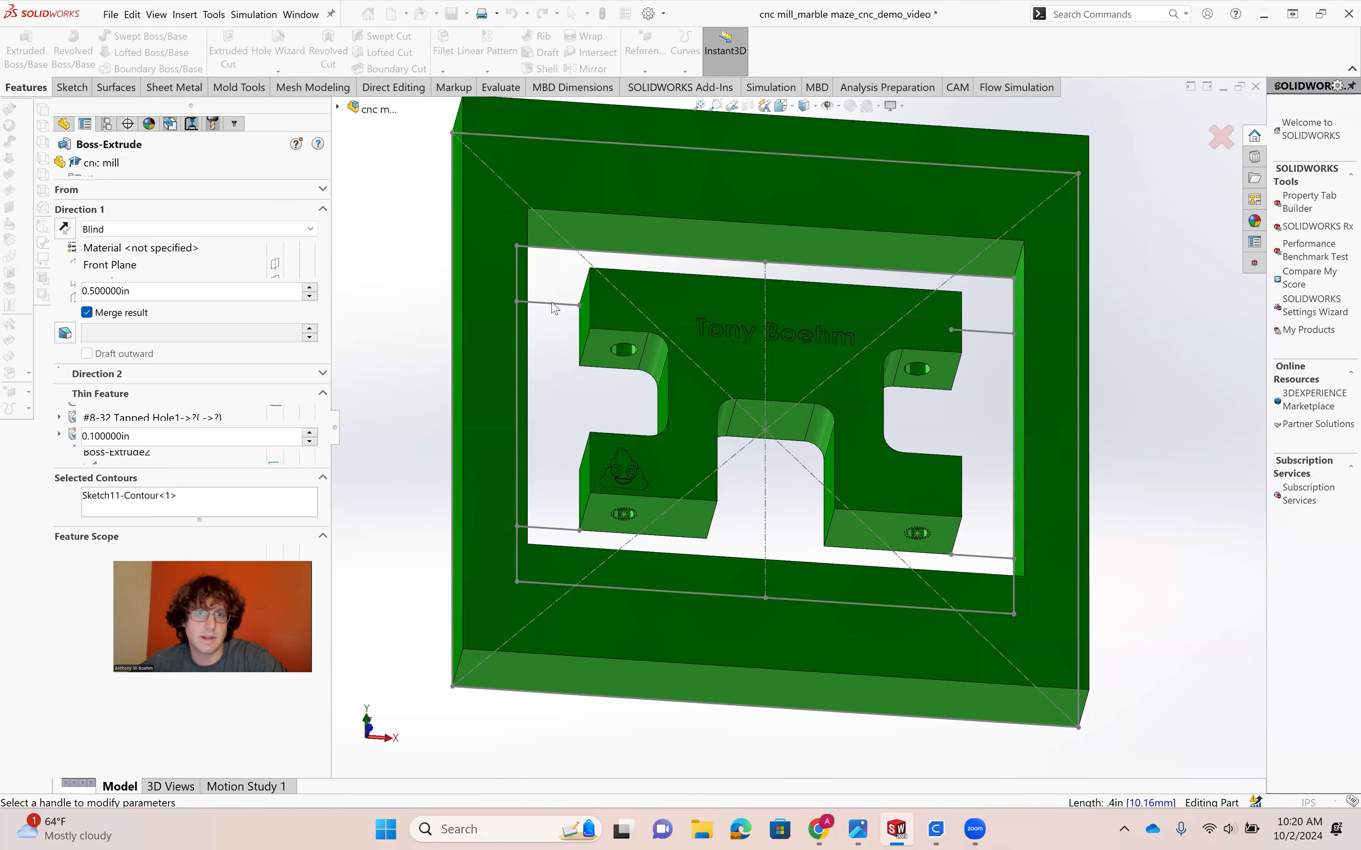
pyautogui.moveTo(471, 349)
pyautogui.mouseDown(button='middle')
pyautogui.moveTo(645, 424)
pyautogui.moveTo(587, 377)
pyautogui.moveTo(585, 351)
pyautogui.mouseUp(button='middle')
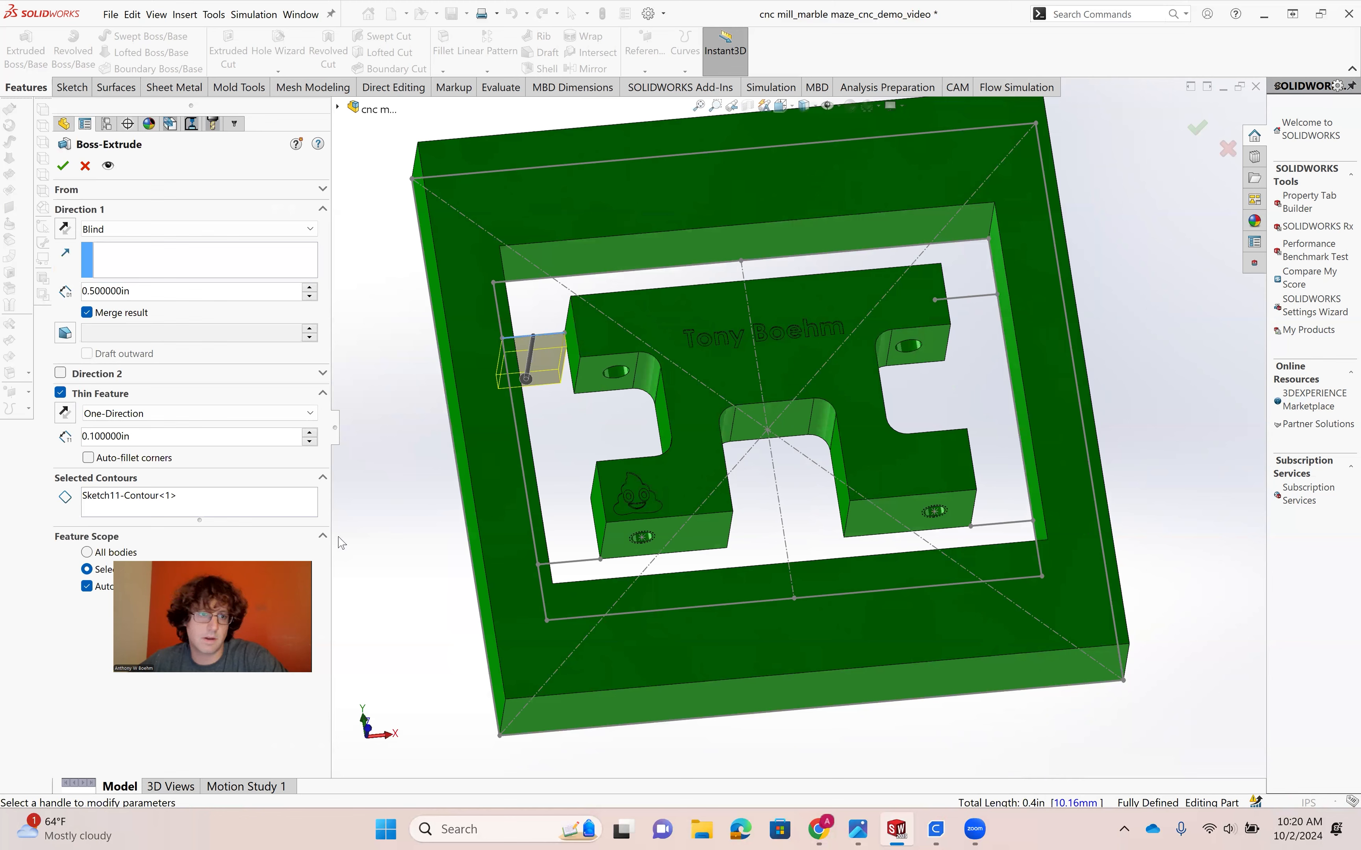
pyautogui.click(262, 516)
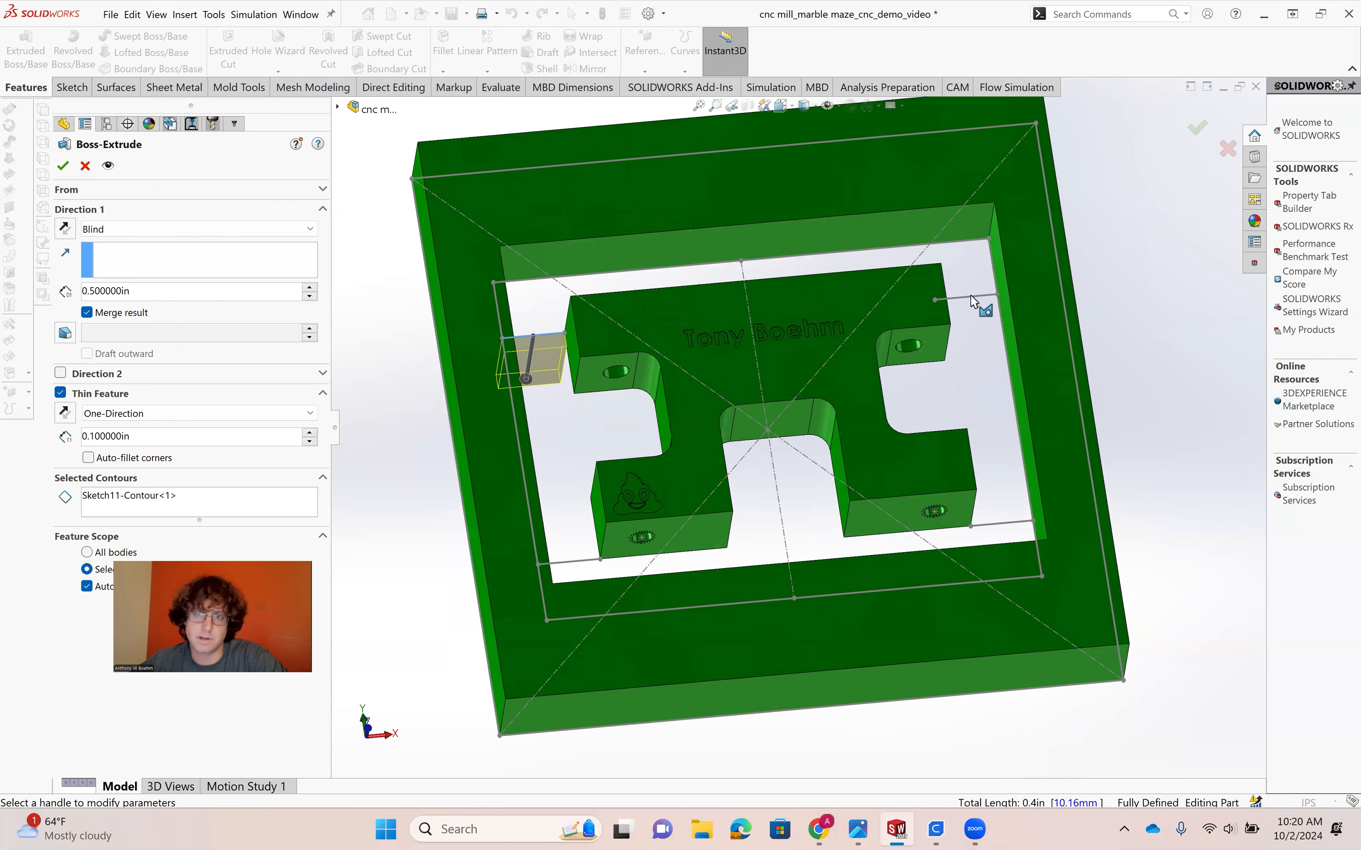
# Add the upper-right connecting line to the thin extrude's selected contours.
pyautogui.click(970, 295)
pyautogui.click(971, 295)
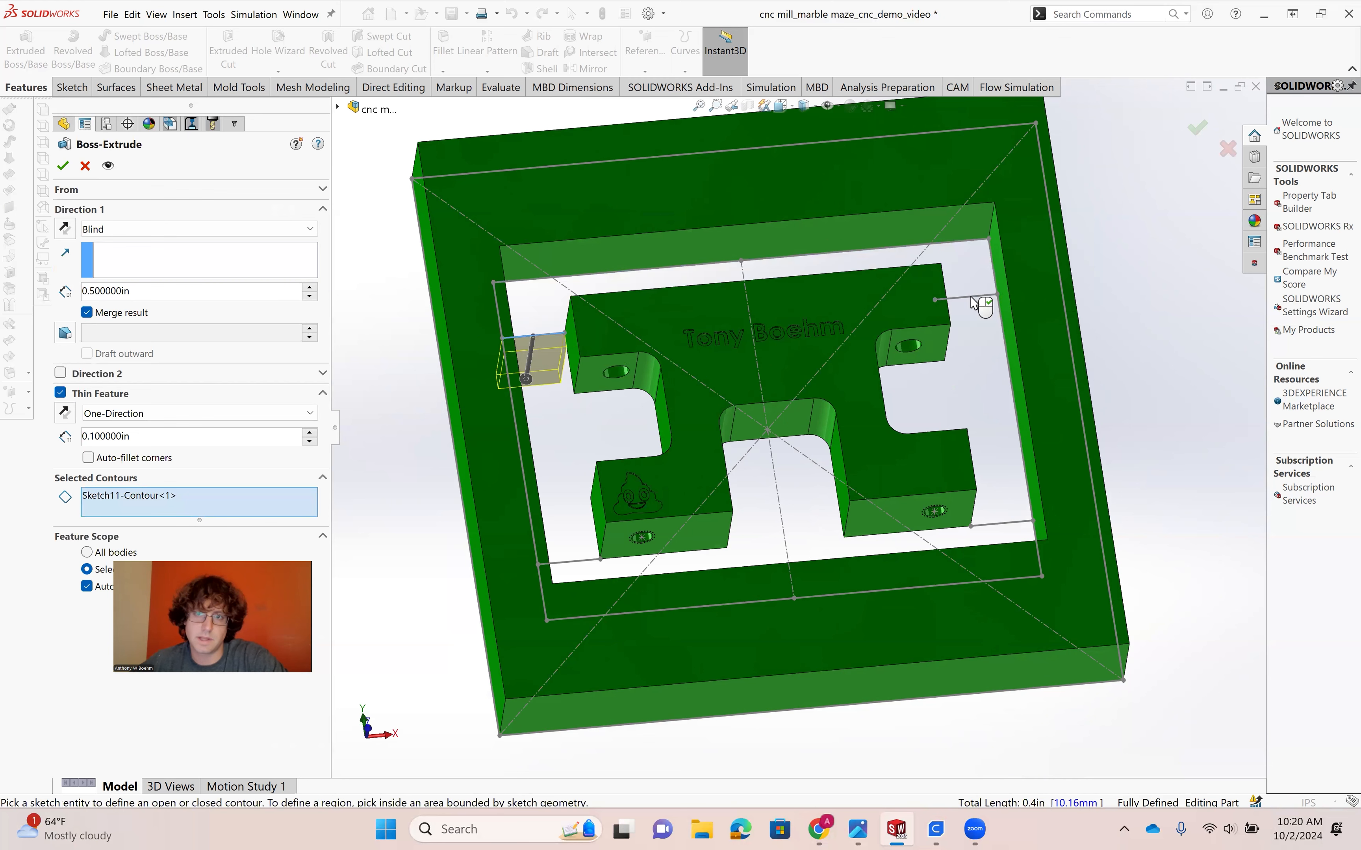
pyautogui.click(973, 304)
pyautogui.moveTo(953, 341); pyautogui.dragTo(966, 417, button='middle')
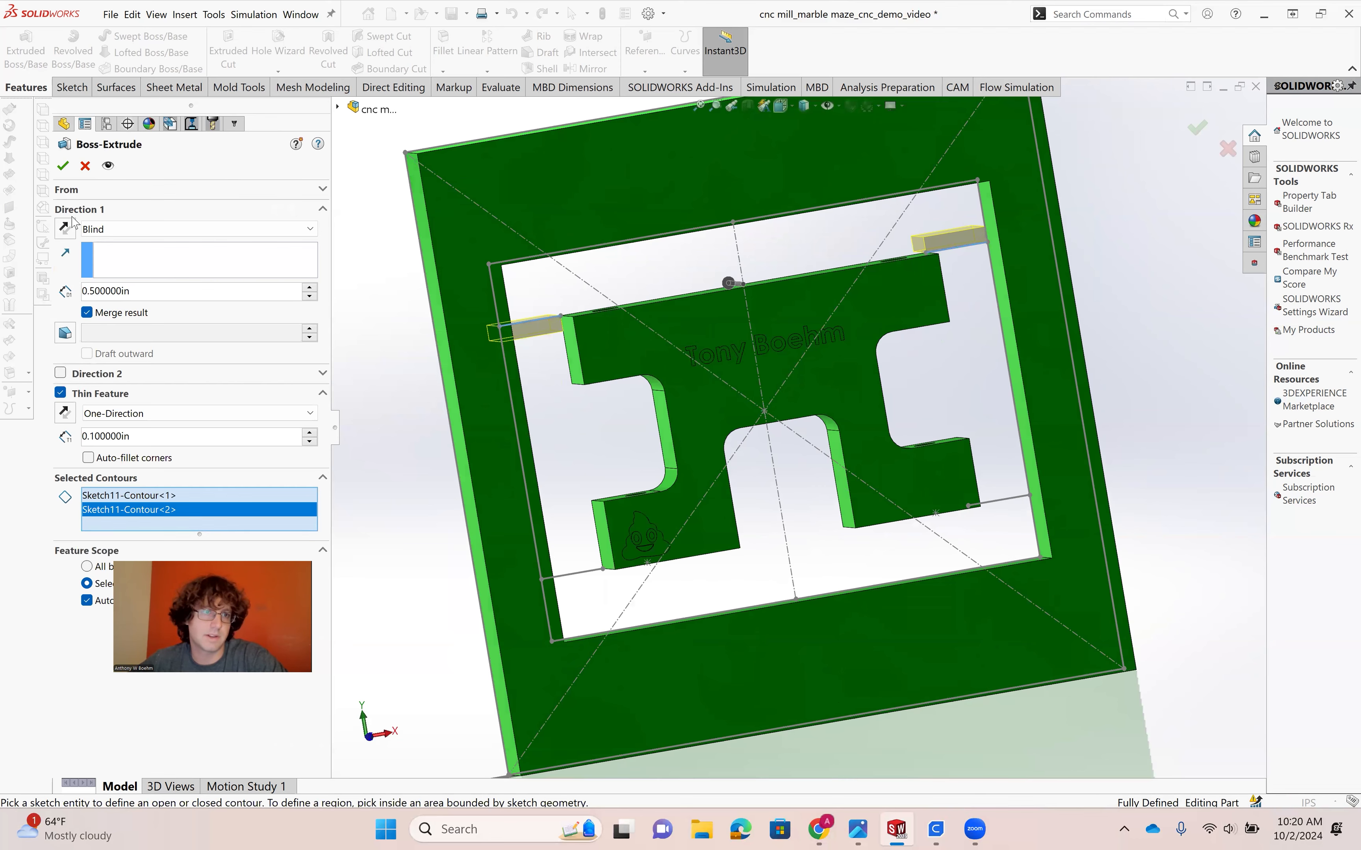
# Reverse the thin extrude's direction so it runs into the frame's thickness.
pyautogui.click(74, 232)
pyautogui.moveTo(605, 333); pyautogui.dragTo(569, 276, button='middle')
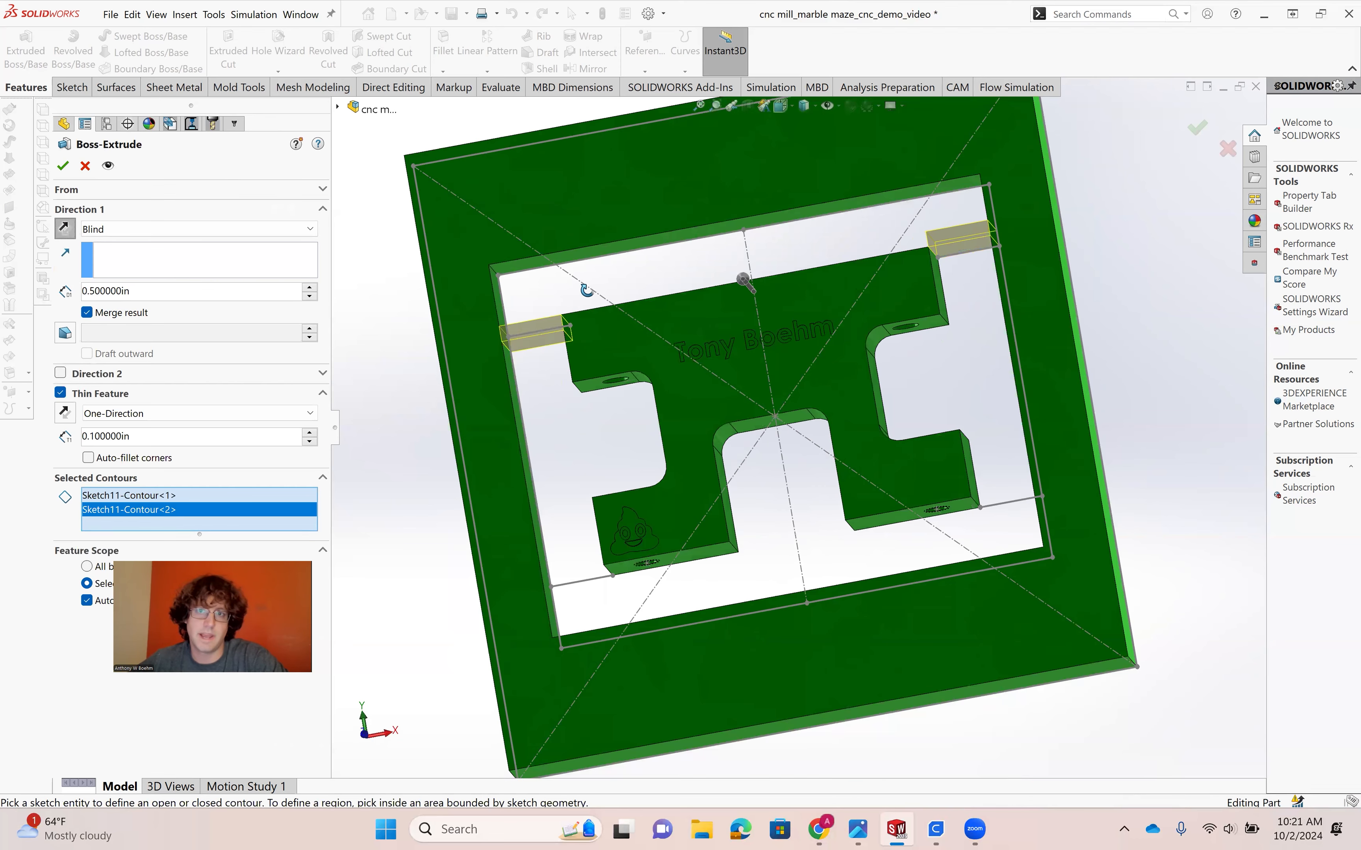
pyautogui.moveTo(546, 328); pyautogui.dragTo(554, 358, button='middle')
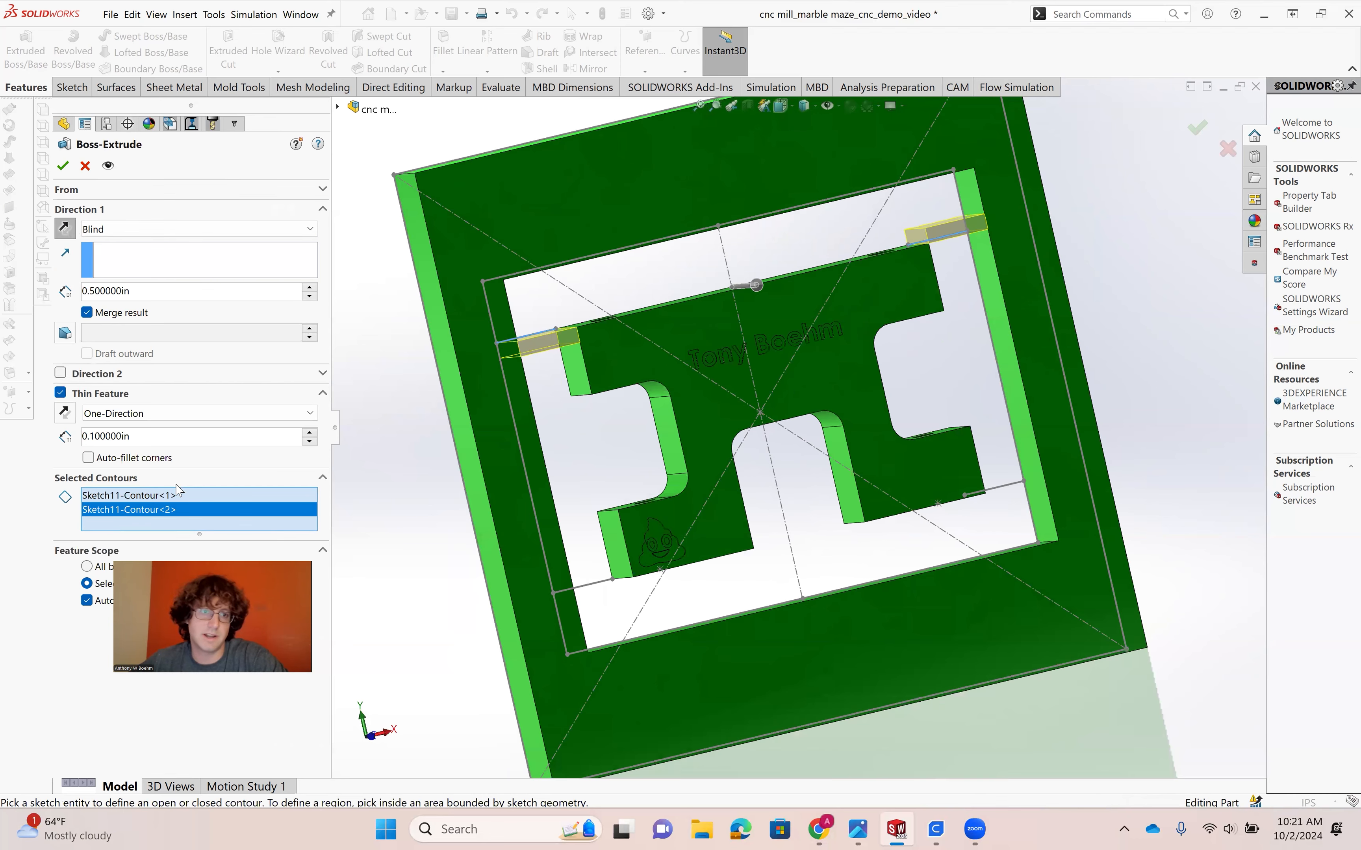
# Replace the upper-right contour of the thin extrude with the lower-right connecting line.
pyautogui.rightClick(161, 513)
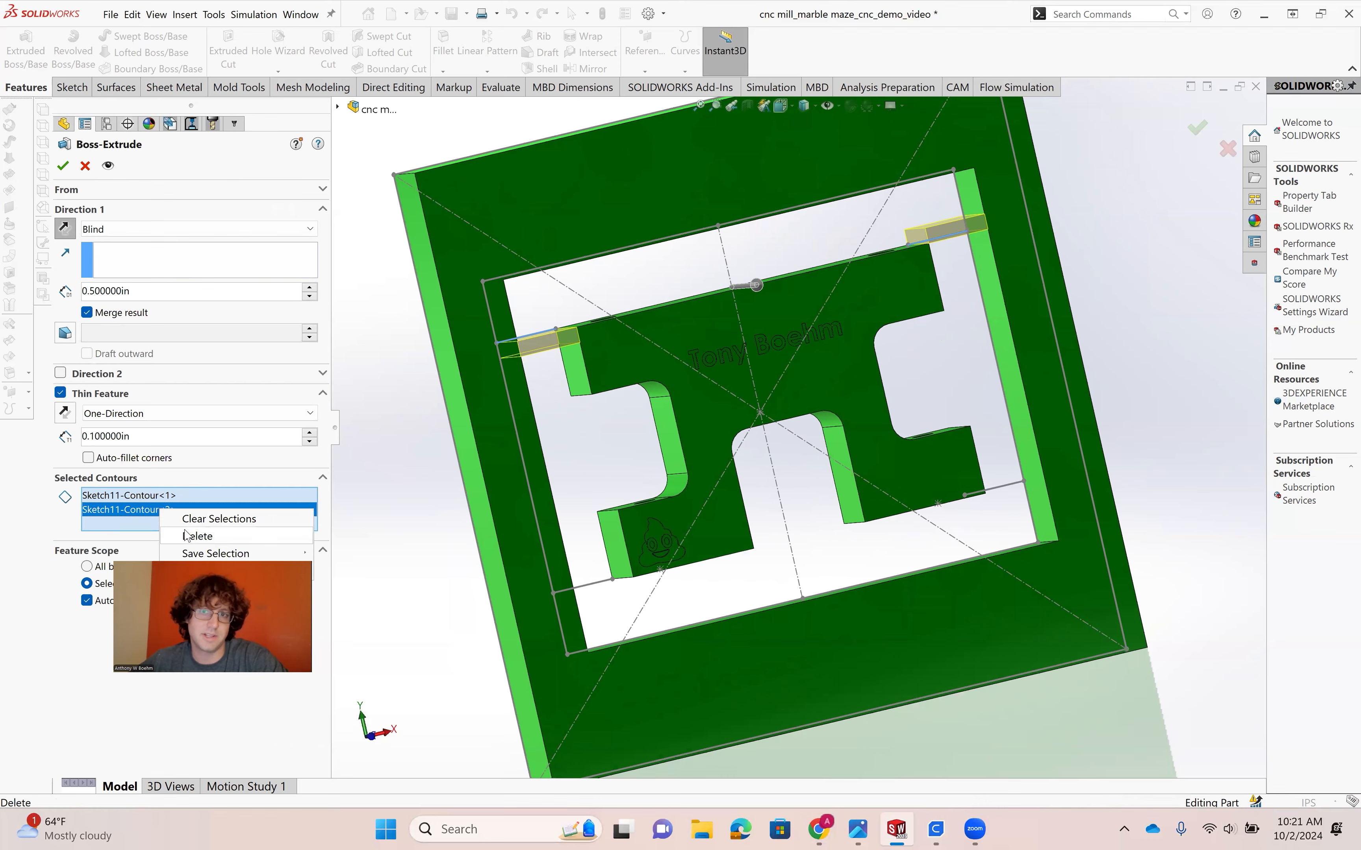
pyautogui.click(200, 535)
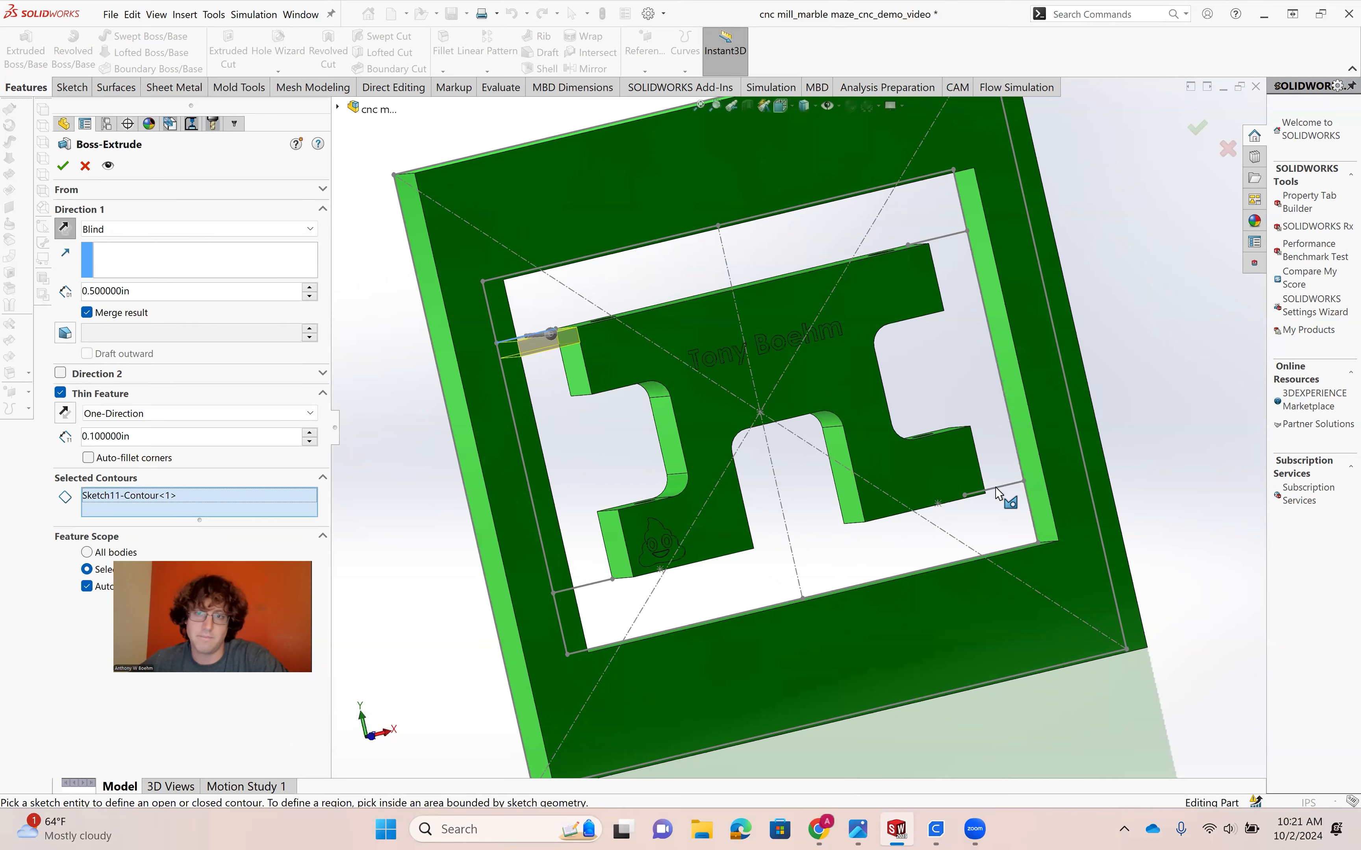
pyautogui.click(886, 499)
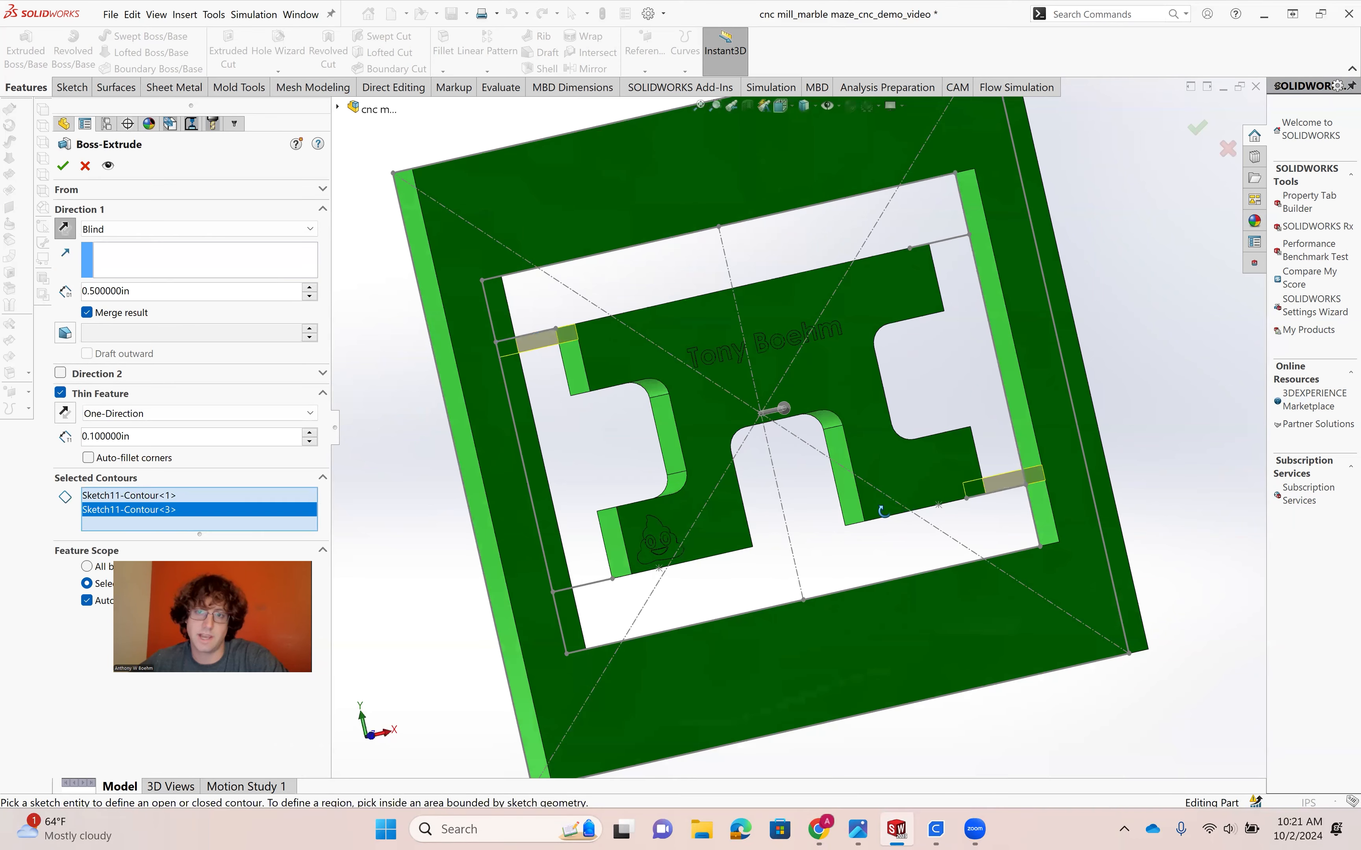
pyautogui.moveTo(513, 446); pyautogui.dragTo(532, 260, button='middle')
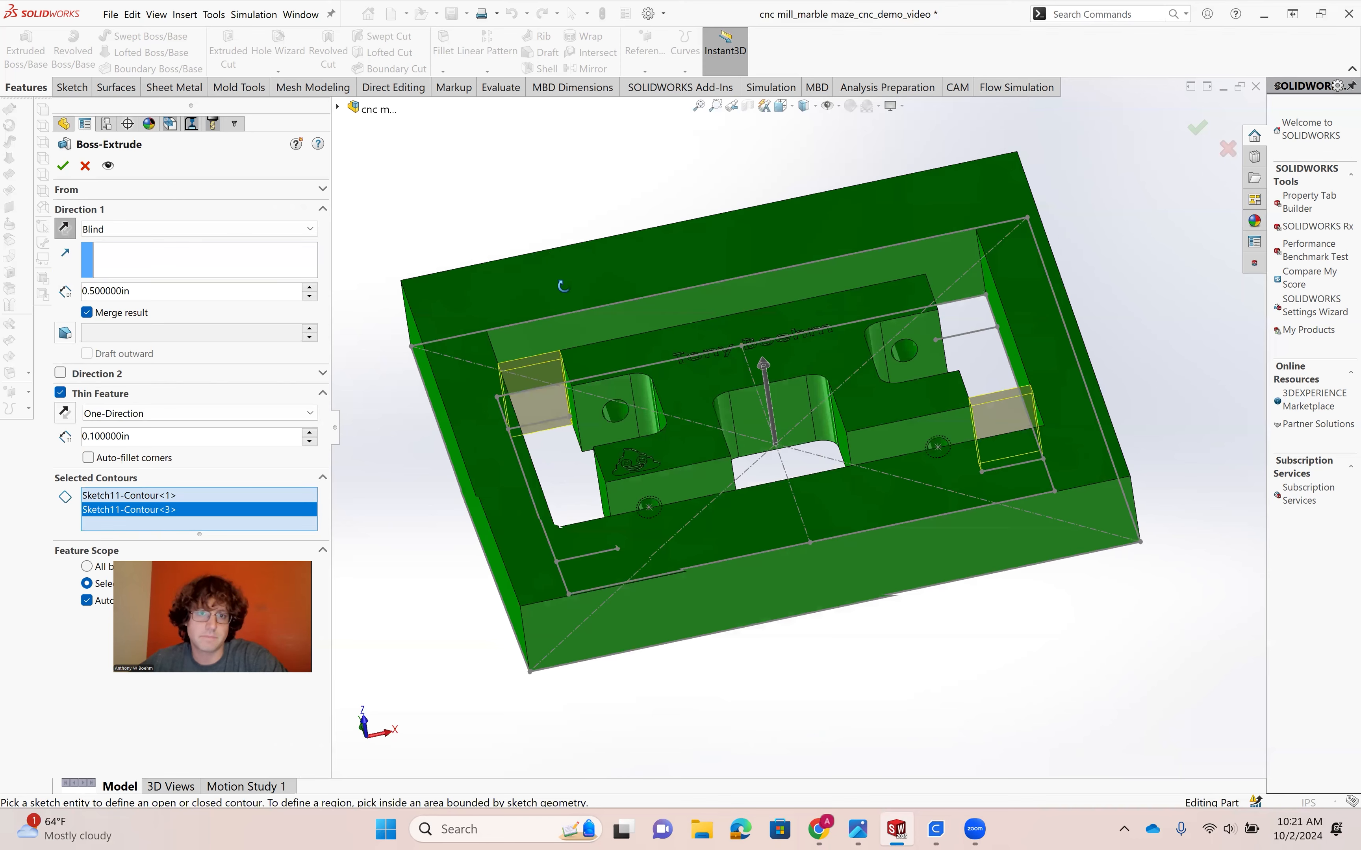
pyautogui.moveTo(0, 340); pyautogui.dragTo(133, 245, button='middle')
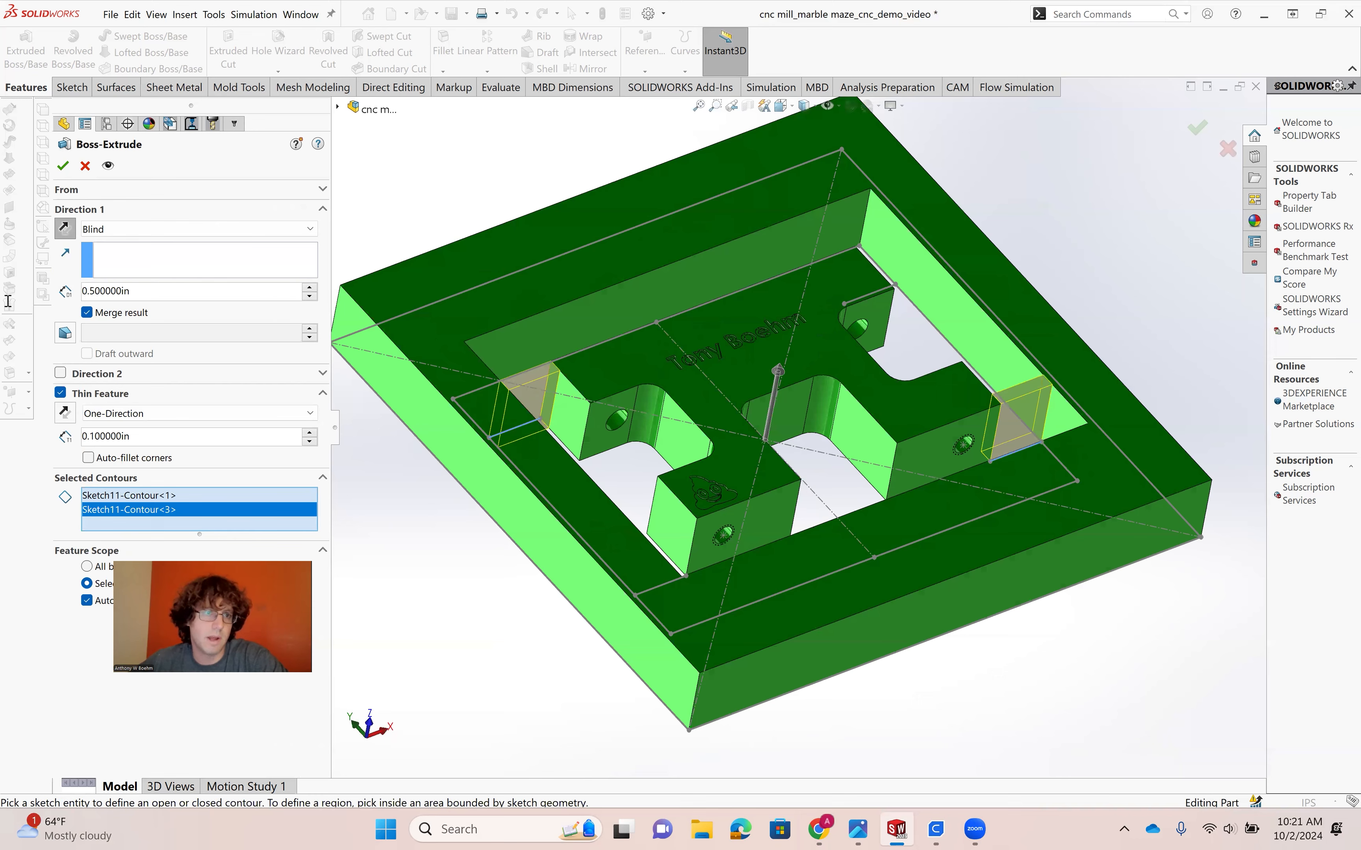
# Set the thin extrude's depth to 0.25 in and create the upper-left and lower-right tabs.
pyautogui.moveTo(8, 301); pyautogui.dragTo(0, 293)
pyautogui.press('BackSpace')
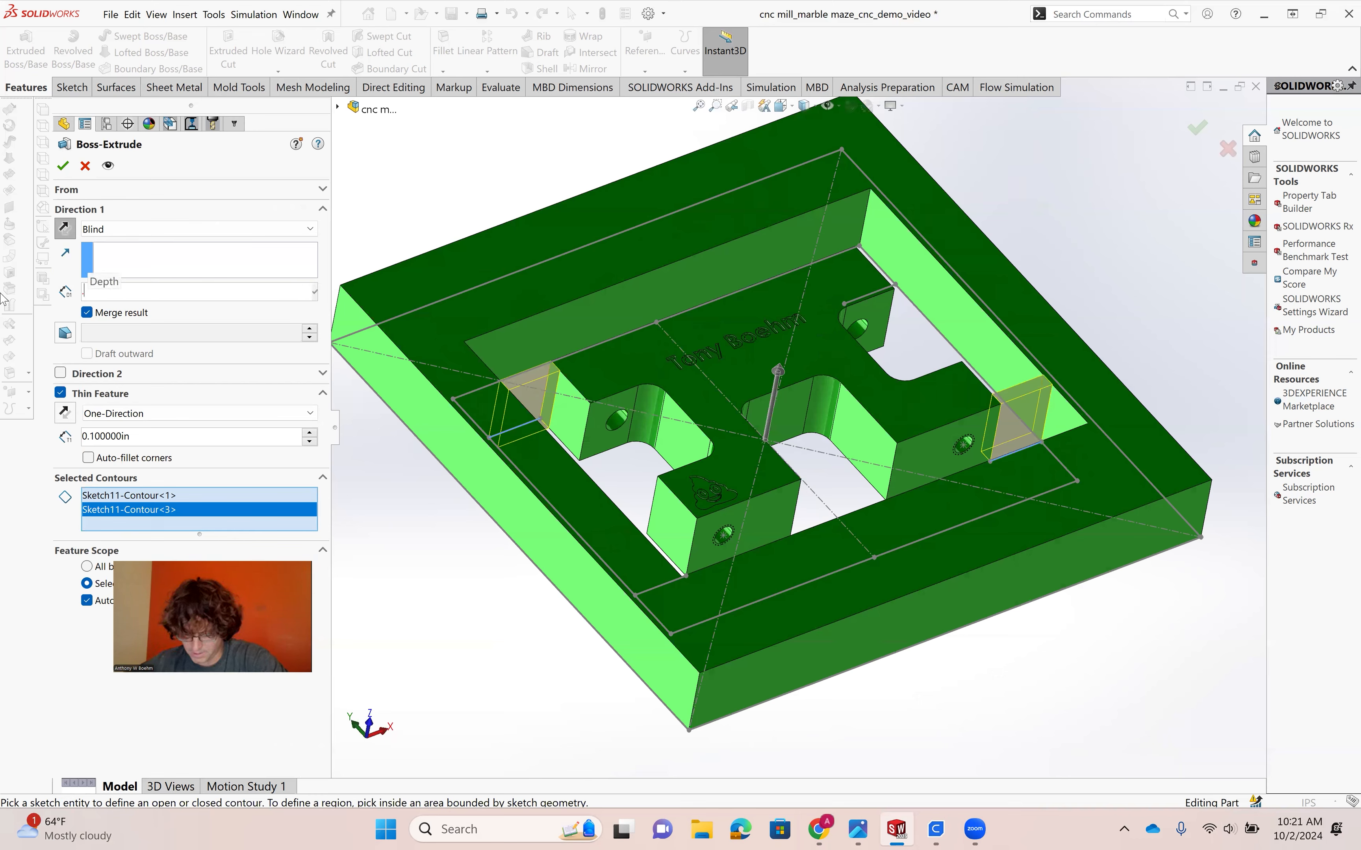
pyautogui.write('0.25')
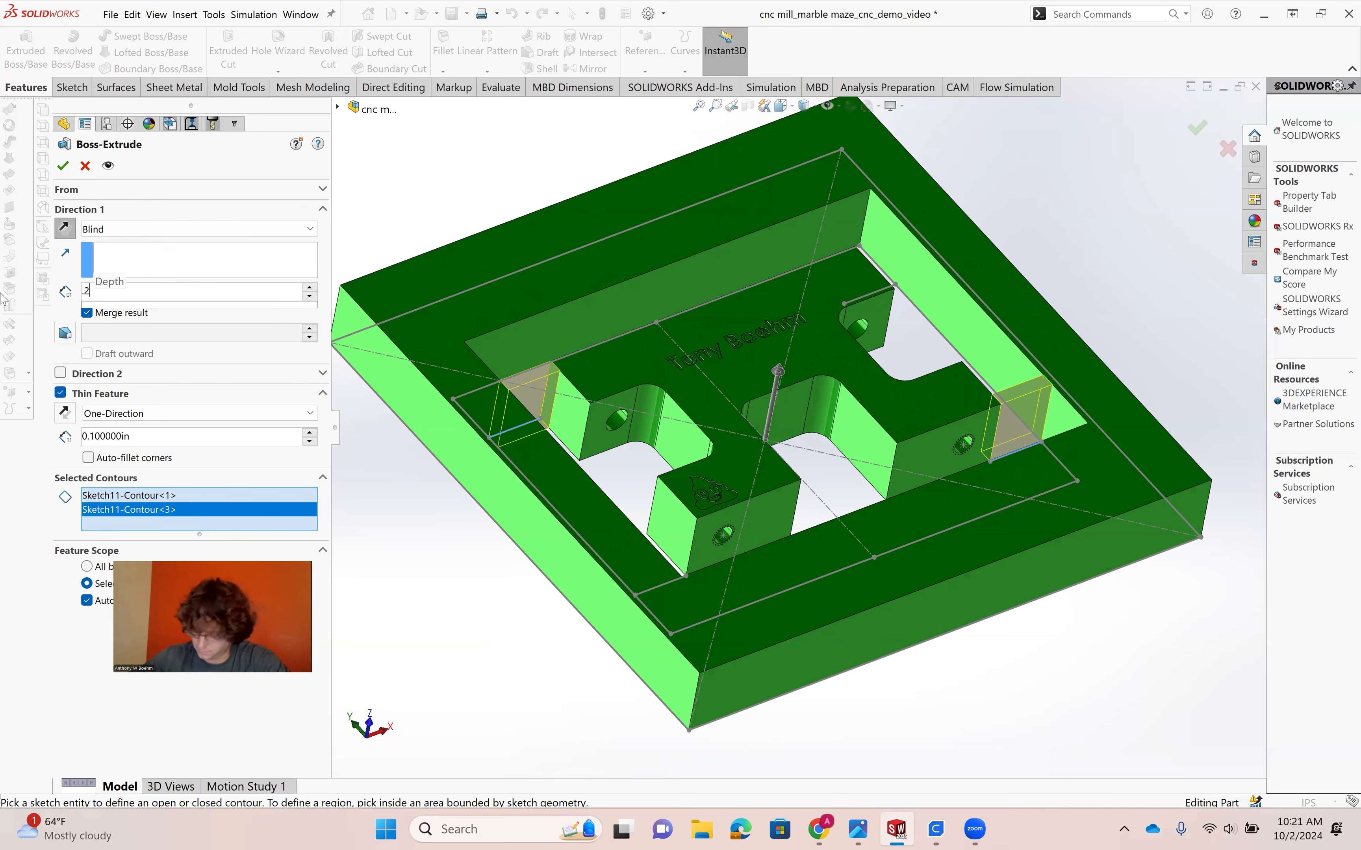
pyautogui.press('Return')
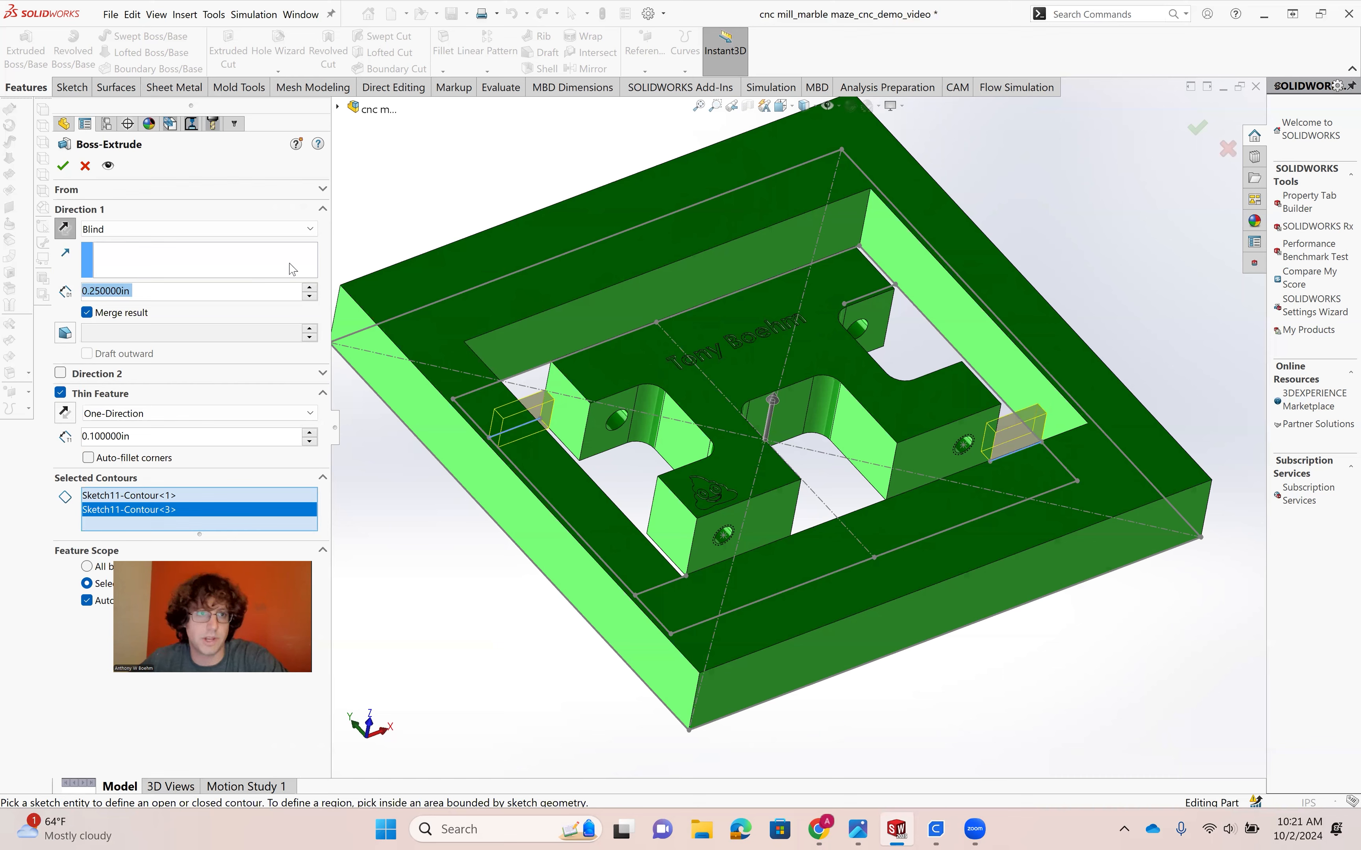
pyautogui.click(64, 169)
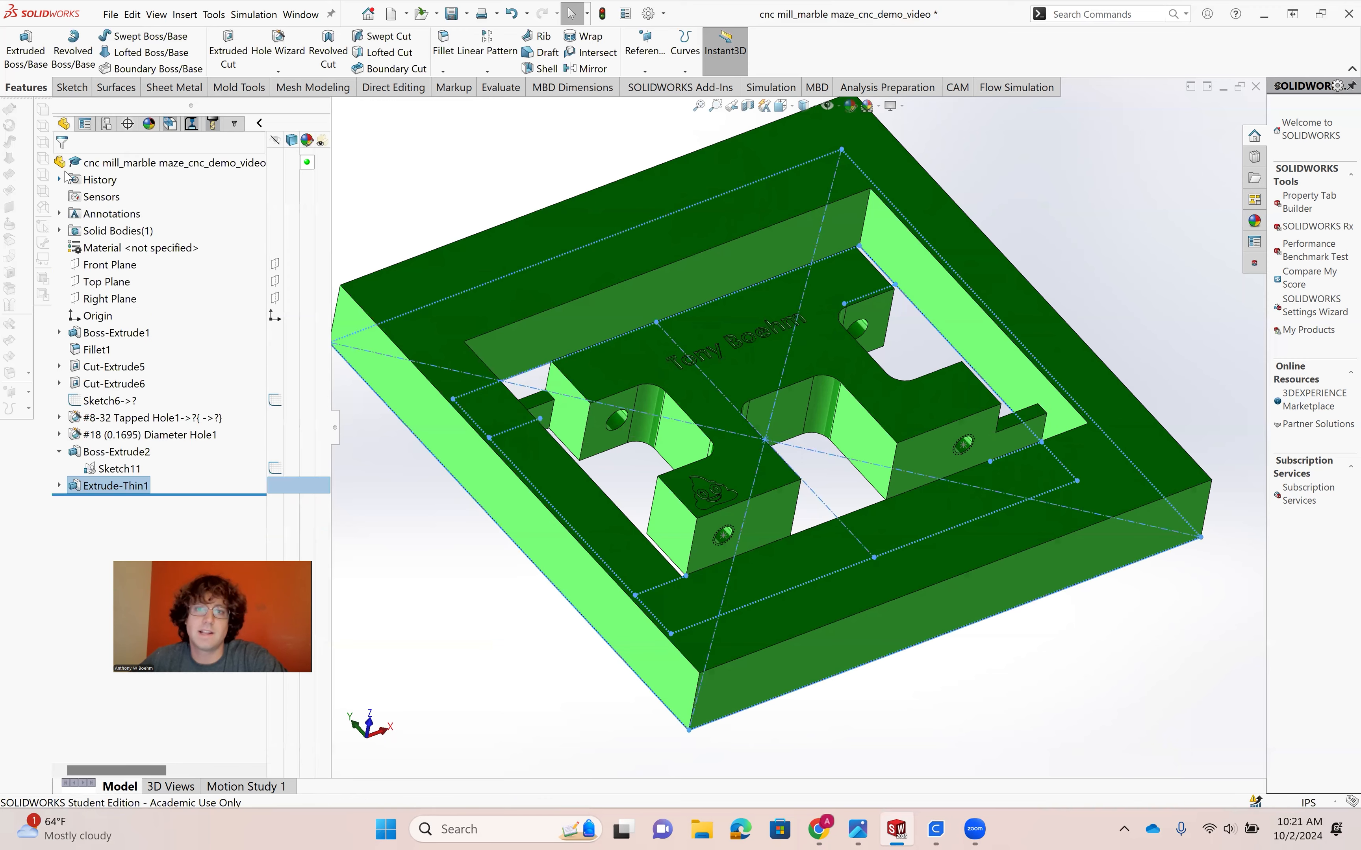
# Start a 0.25 in thin boss extrude from the lower-left and upper-right connecting lines, reversed into the frame's thickness.
pyautogui.moveTo(616, 539); pyautogui.dragTo(620, 565, button='middle')
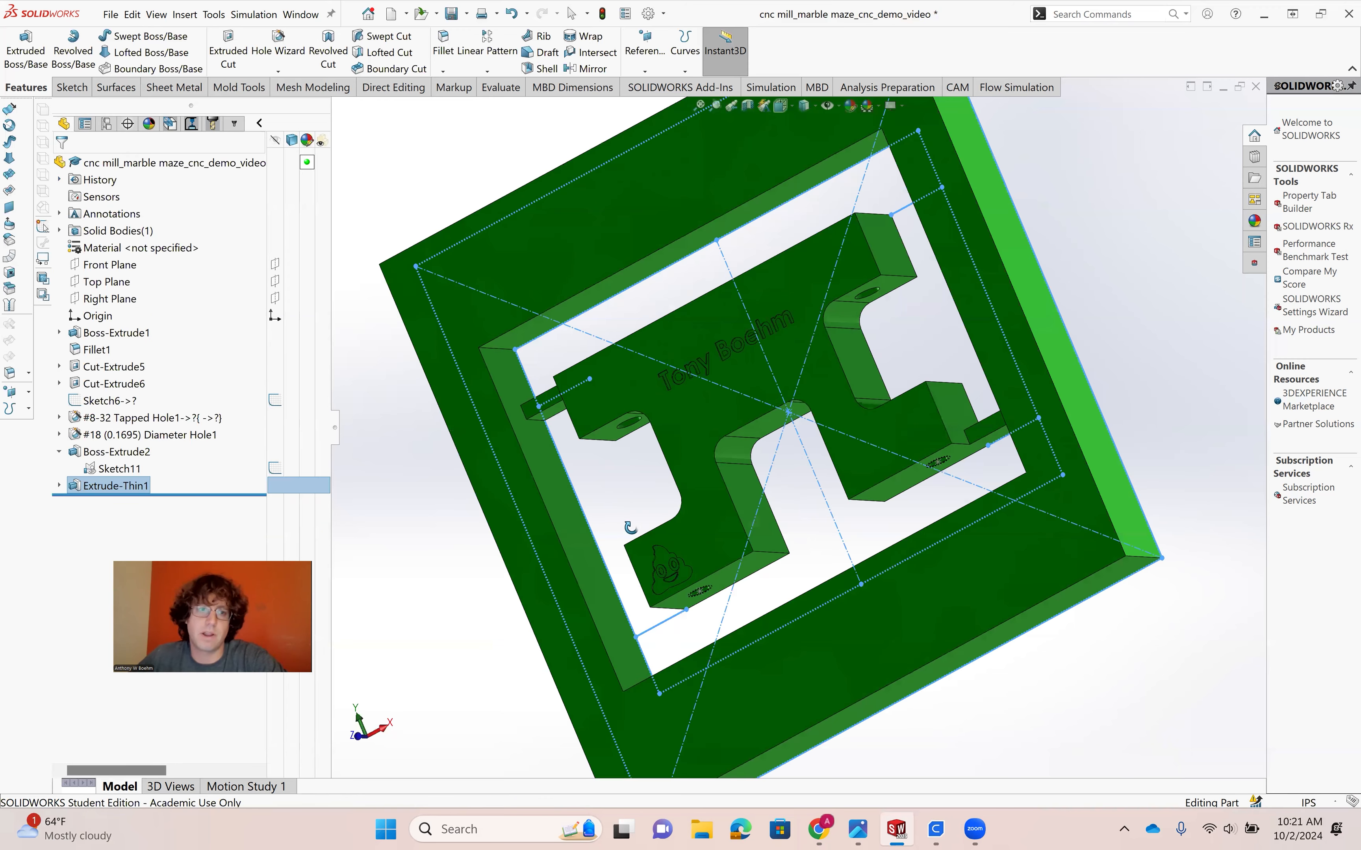
pyautogui.moveTo(567, 630); pyautogui.dragTo(613, 596, button='middle')
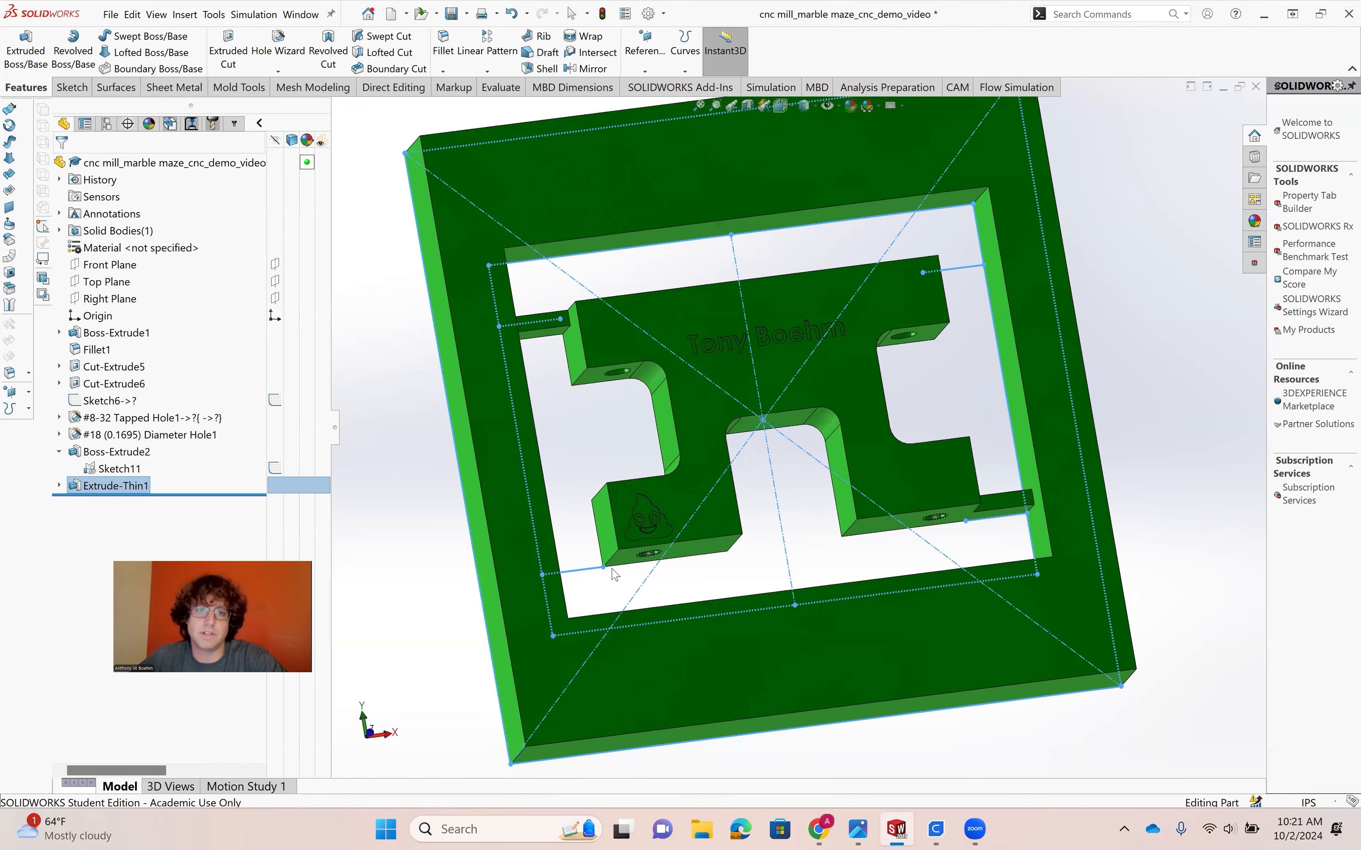
pyautogui.click(443, 510)
pyautogui.moveTo(679, 574); pyautogui.dragTo(682, 551, button='middle')
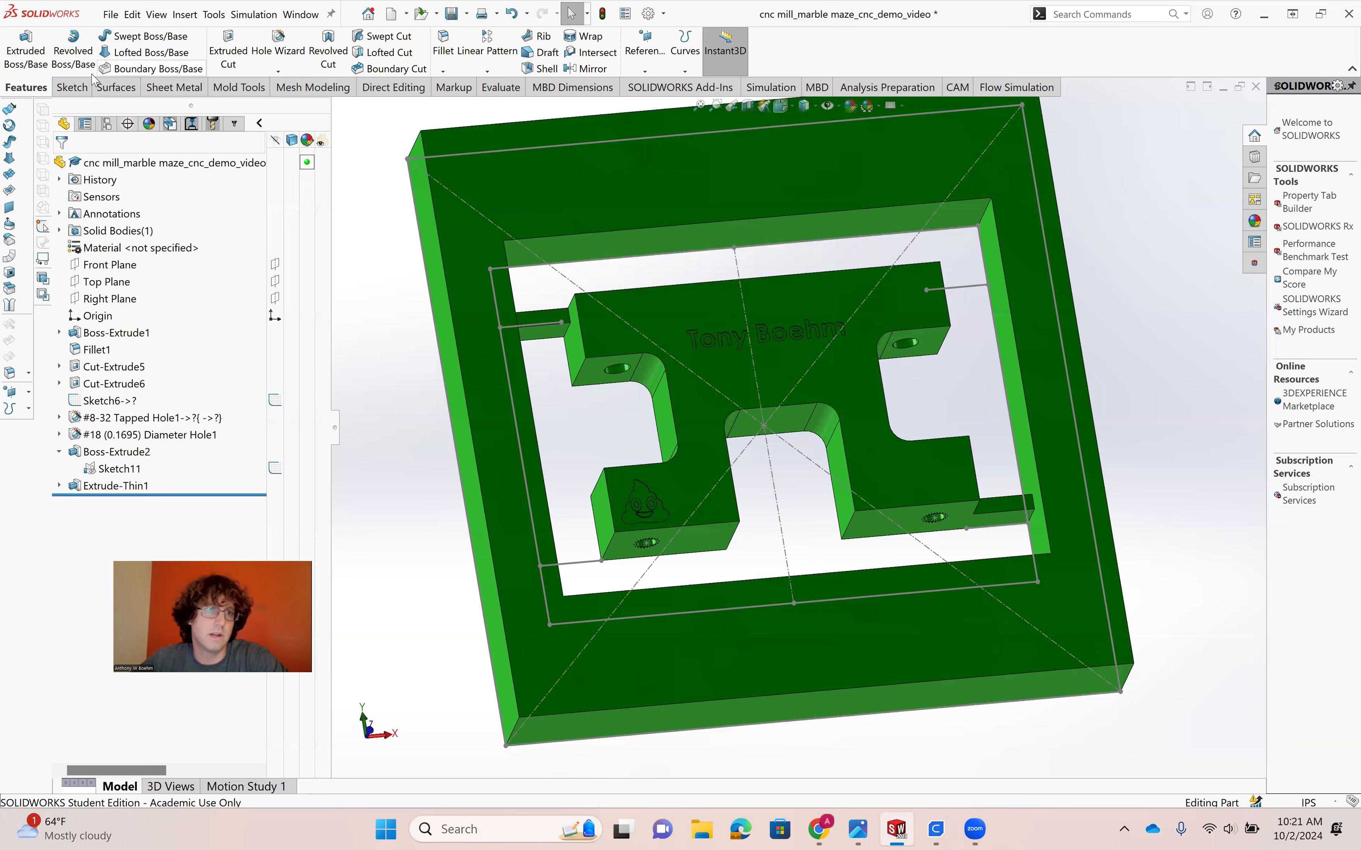
pyautogui.click(25, 51)
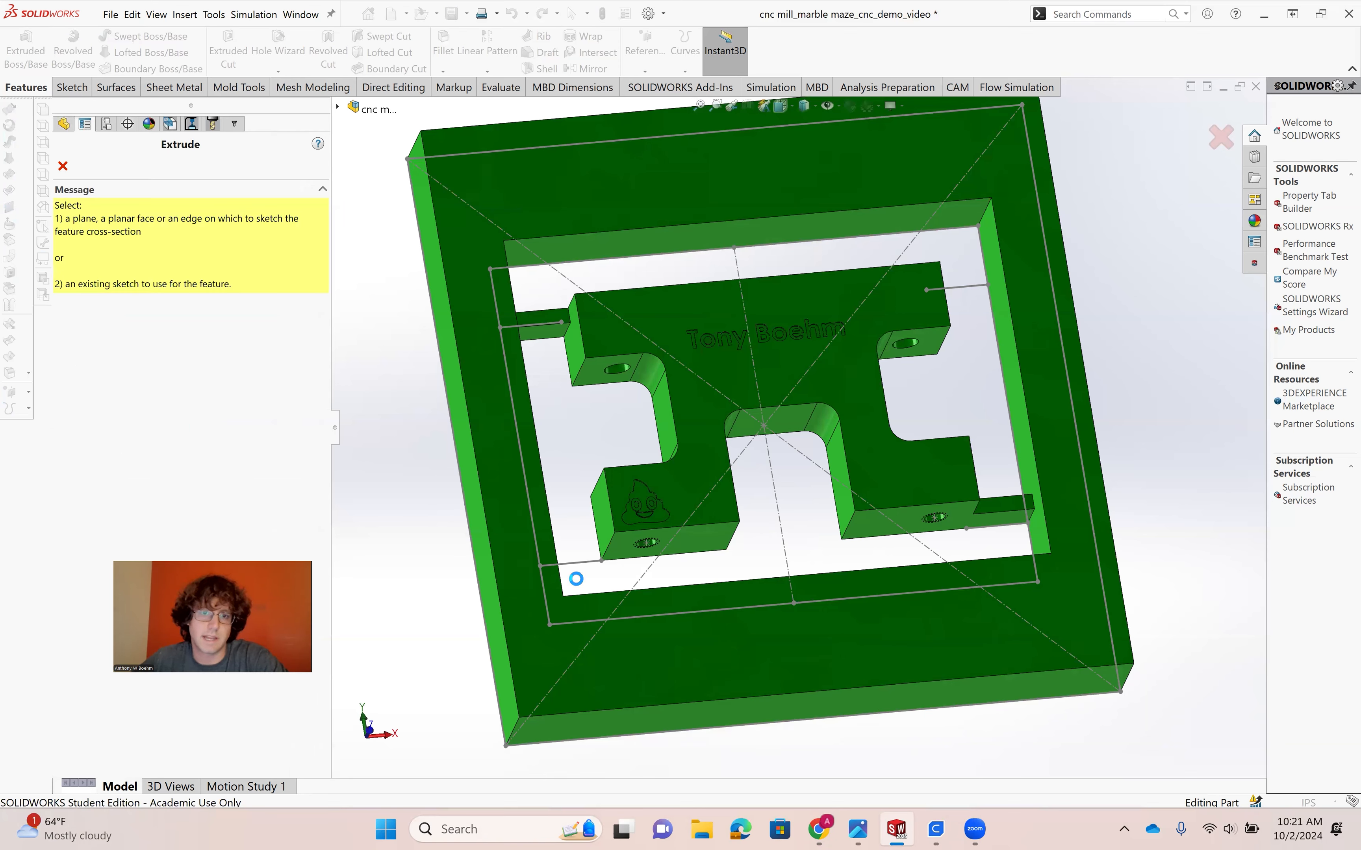
pyautogui.click(578, 563)
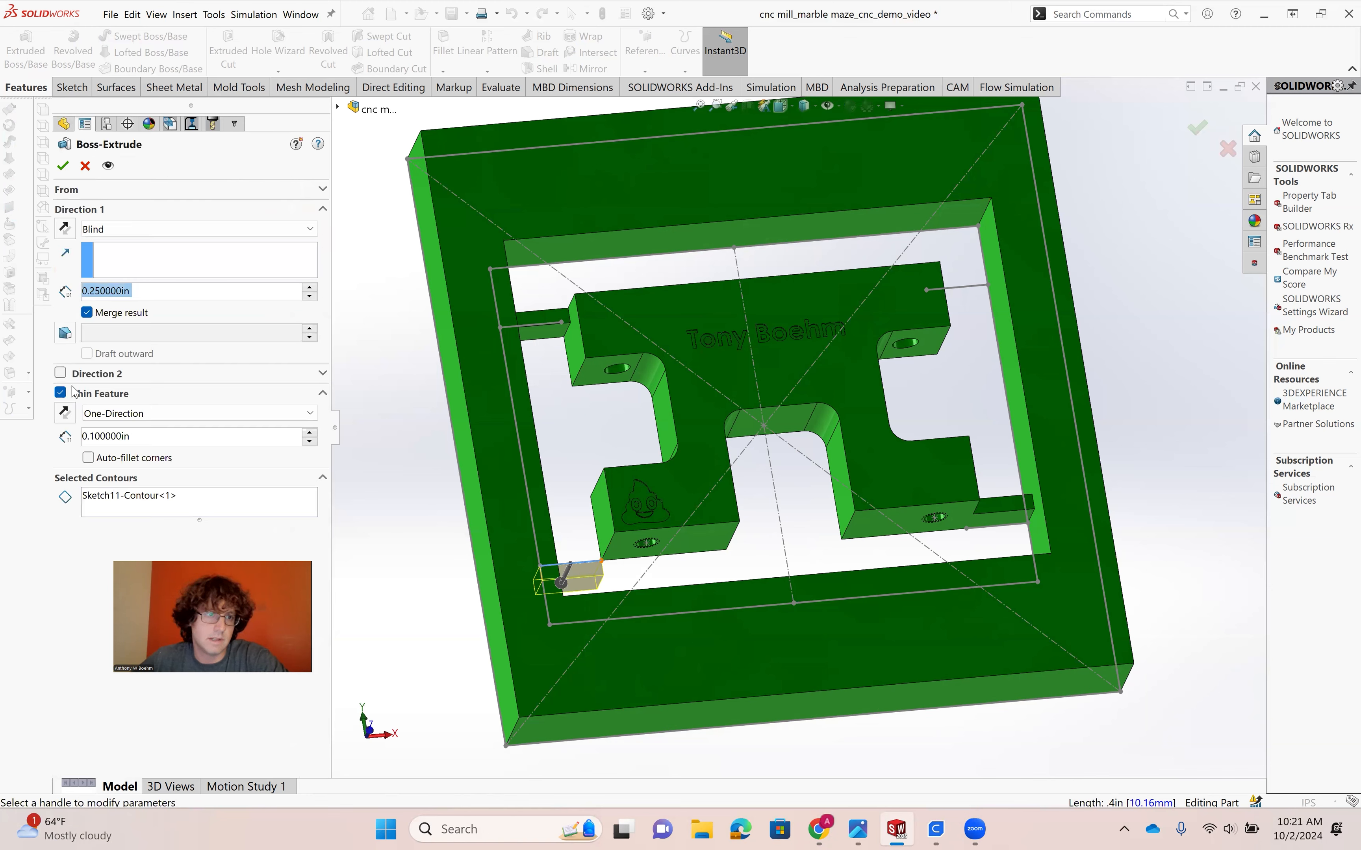
pyautogui.click(64, 229)
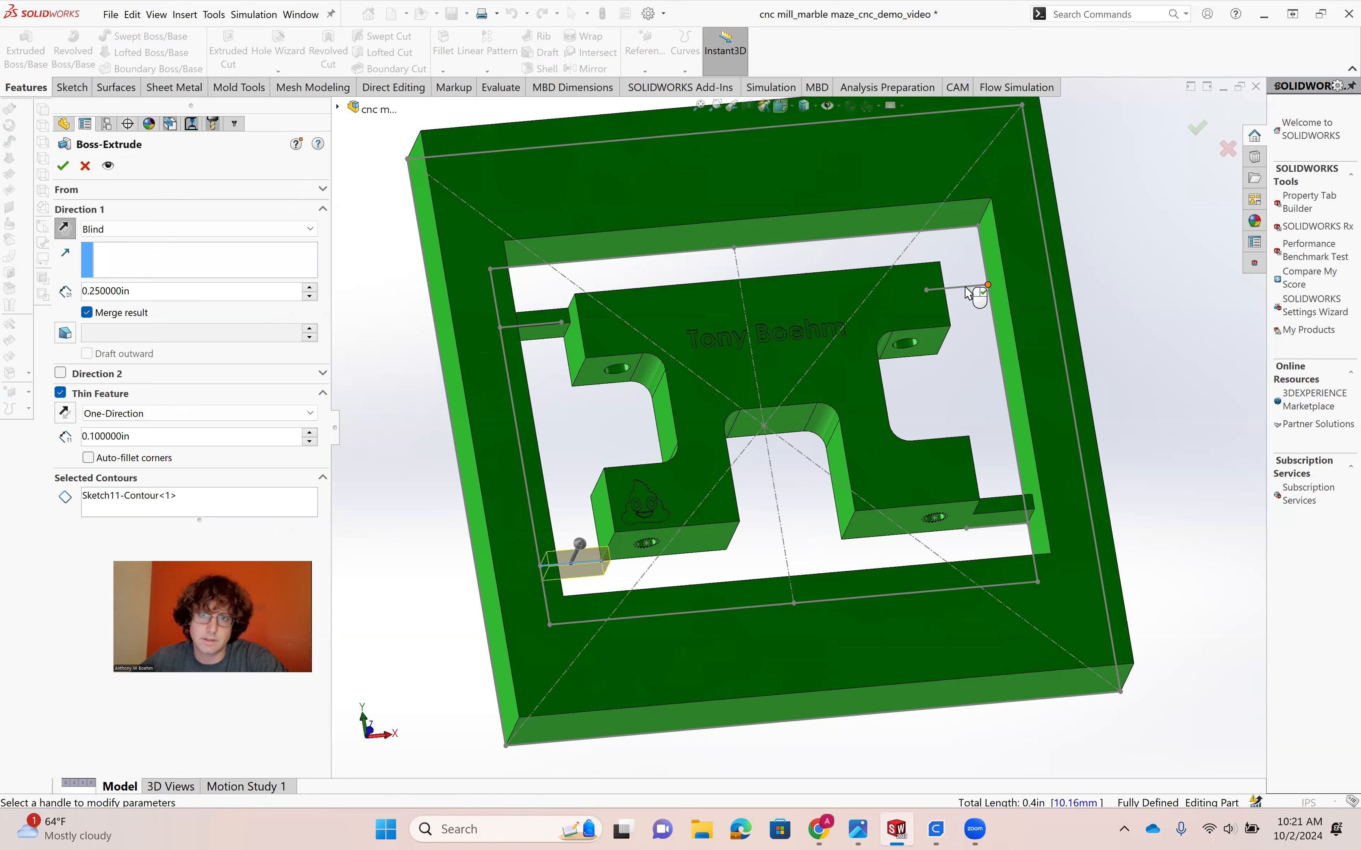
pyautogui.click(244, 509)
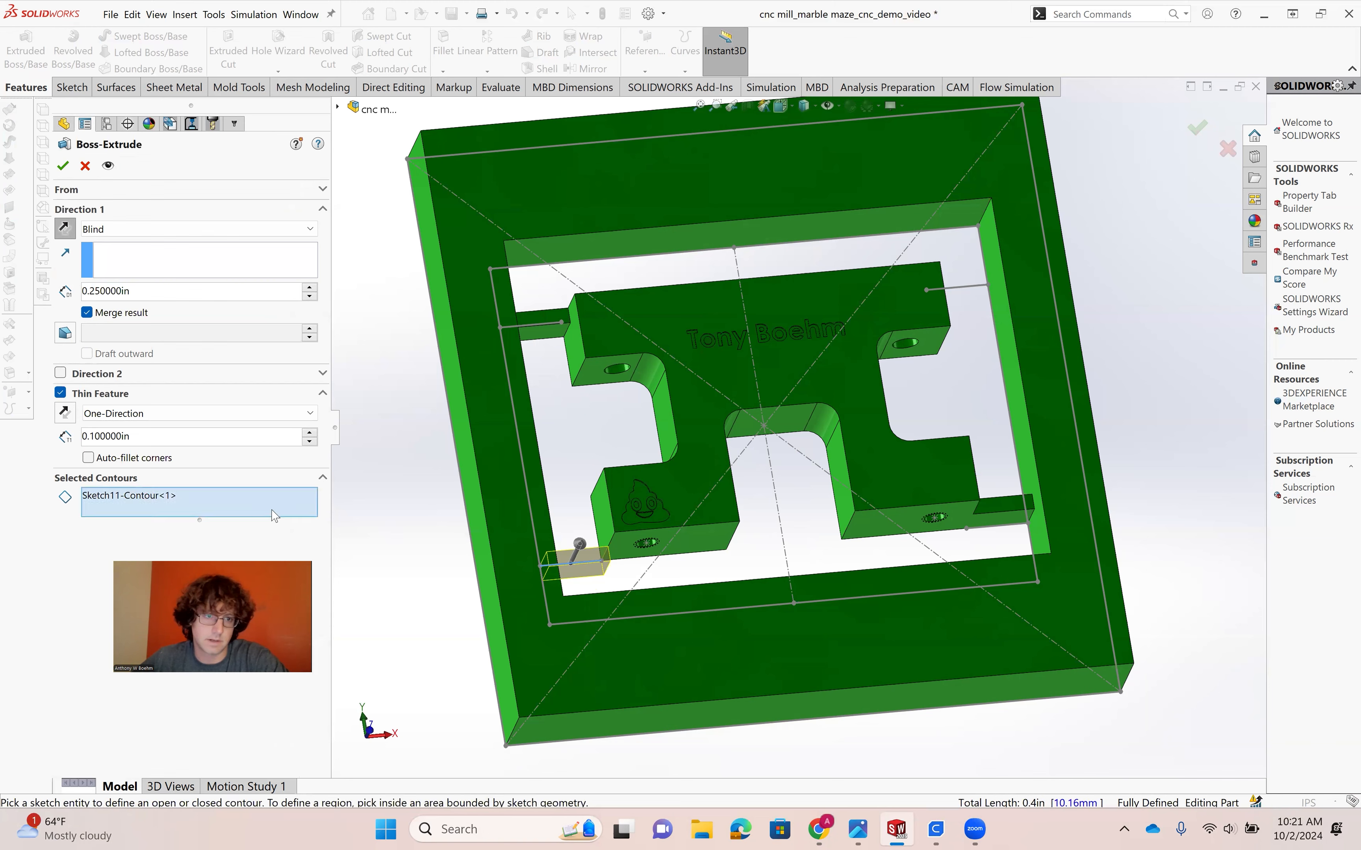
pyautogui.click(964, 292)
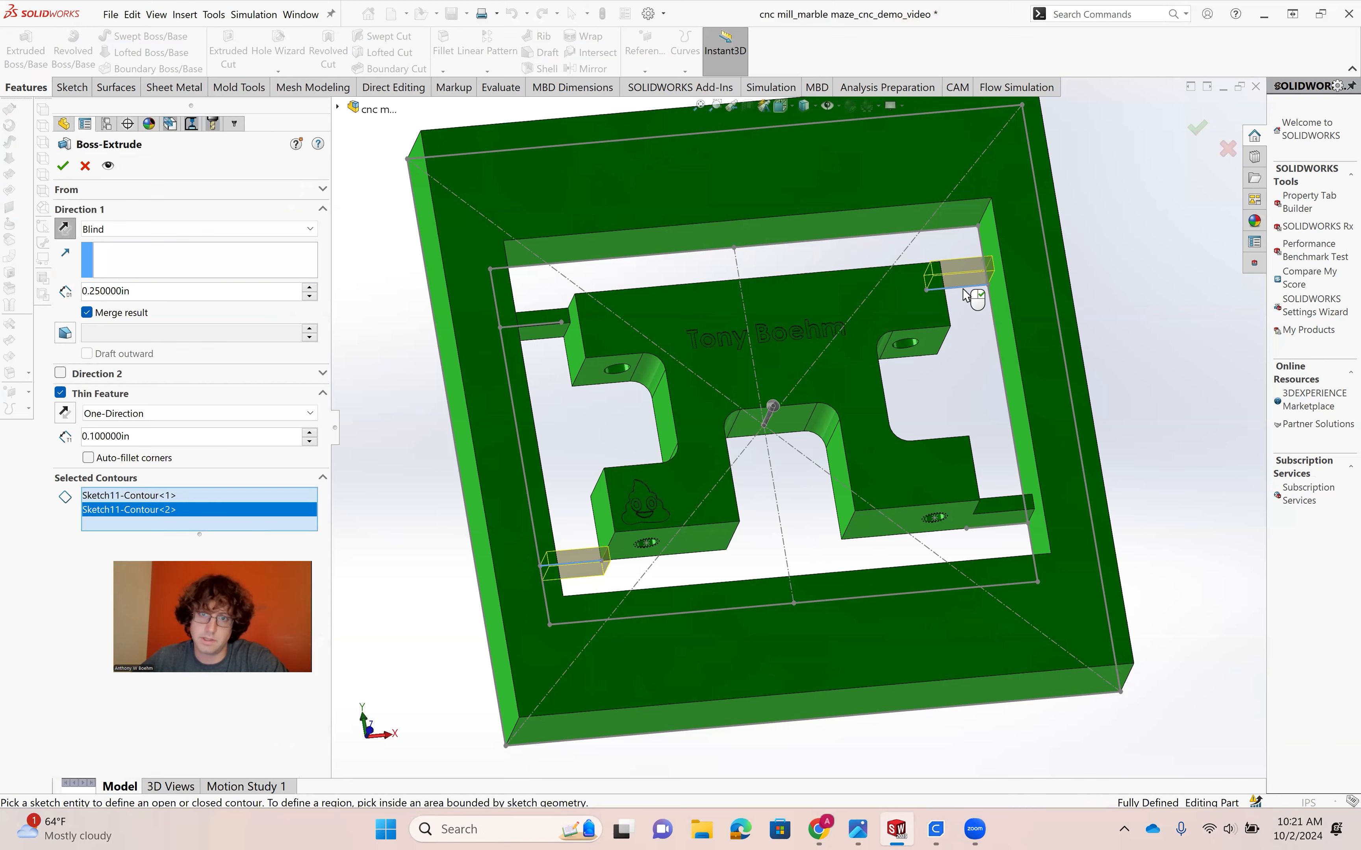
# Flip the 0.1 in wall thickness to the other side of the connecting lines and create the two tabs.
pyautogui.click(65, 413)
pyautogui.moveTo(606, 419); pyautogui.dragTo(570, 491, button='middle')
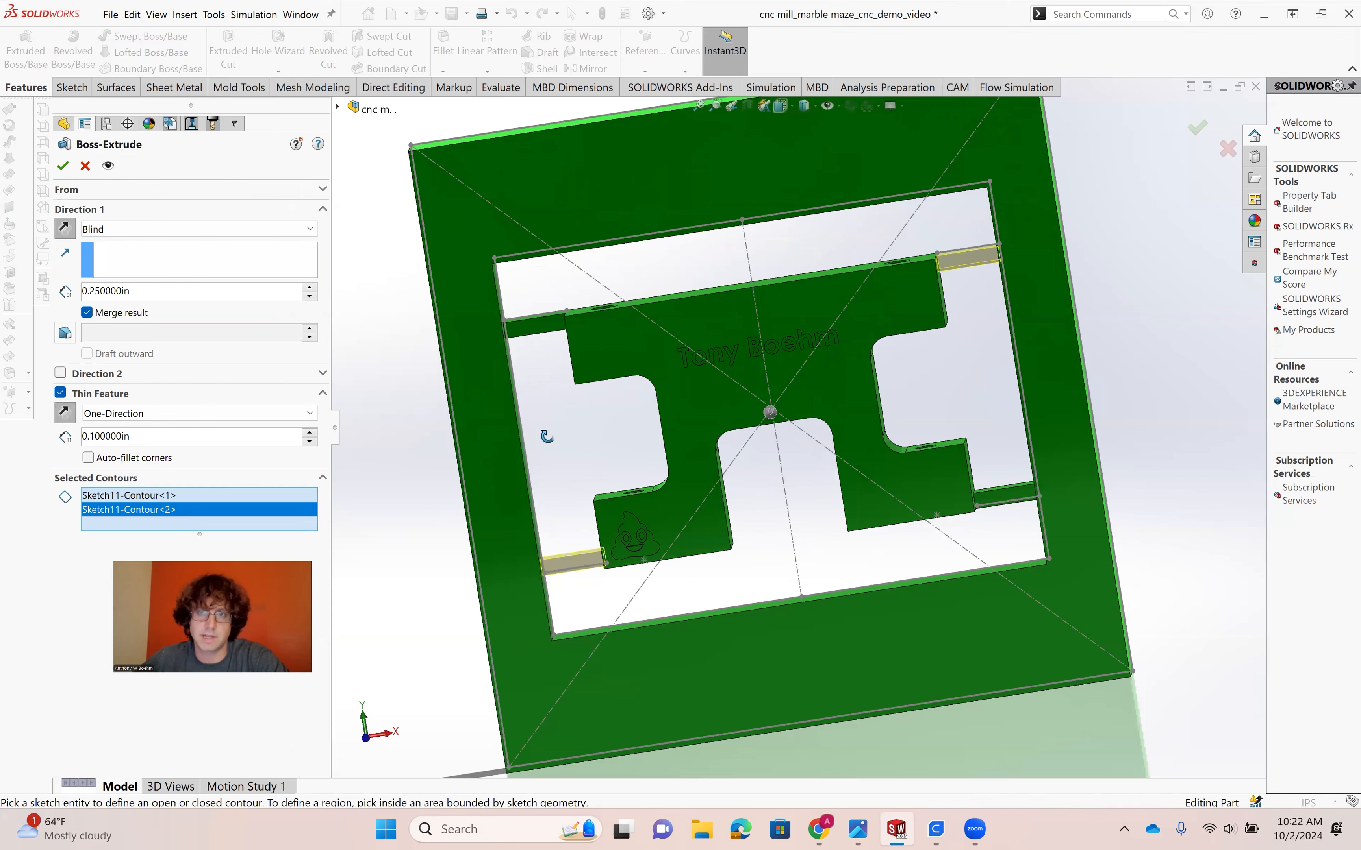
pyautogui.moveTo(548, 431); pyautogui.dragTo(603, 462, button='middle')
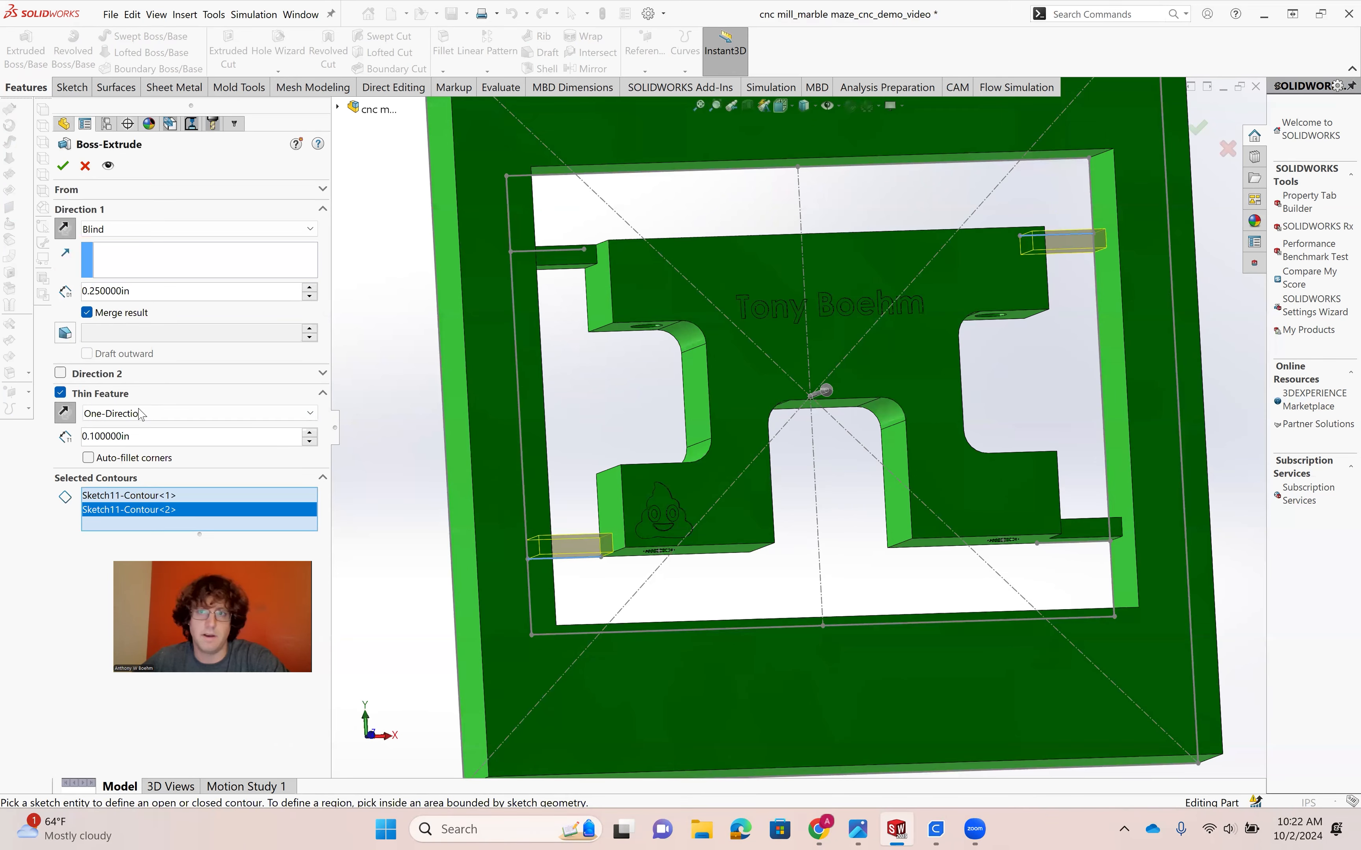
pyautogui.click(63, 166)
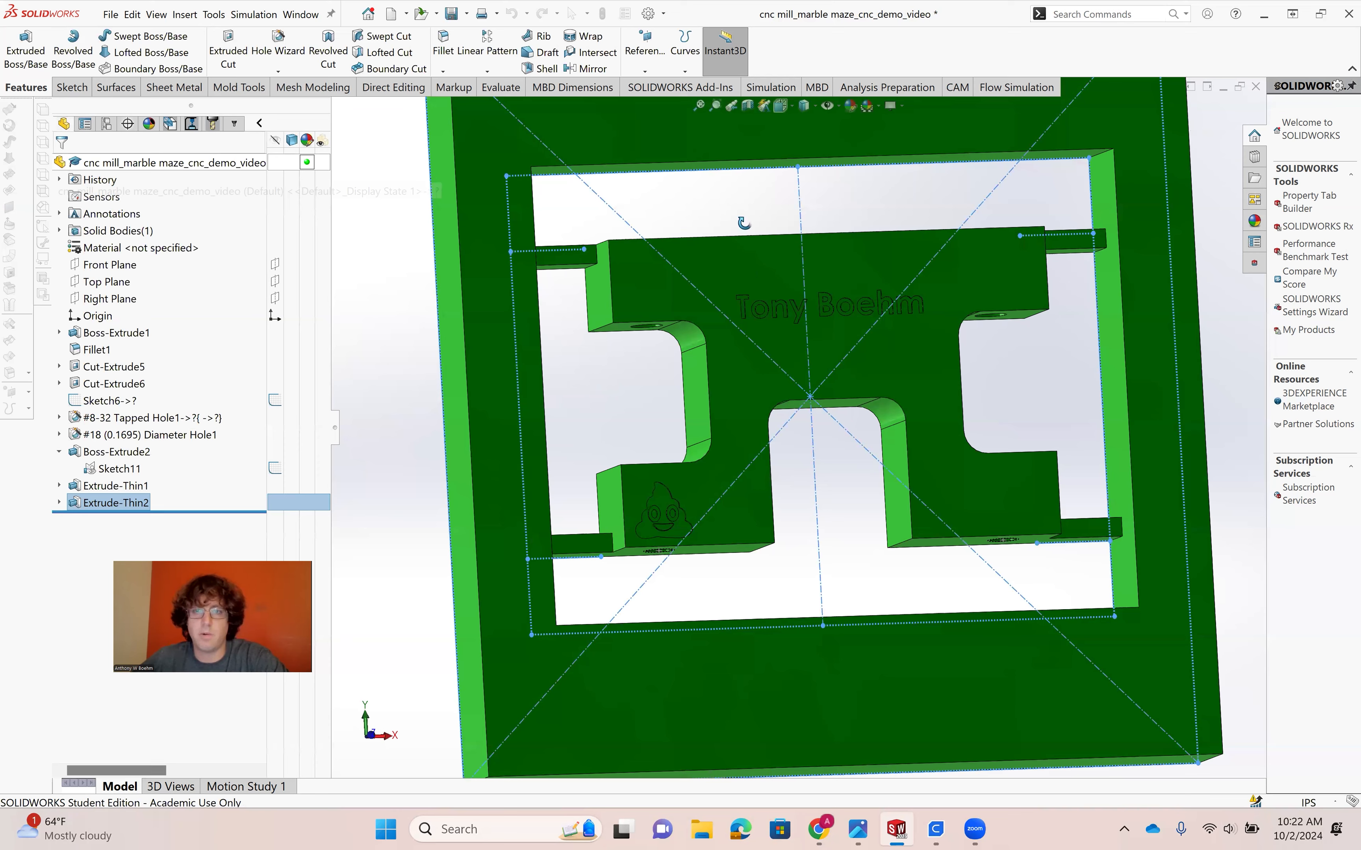
# Examine from several angles how the four tabs join the maze part to the frame.
pyautogui.moveTo(740, 234); pyautogui.dragTo(784, 328, button='middle')
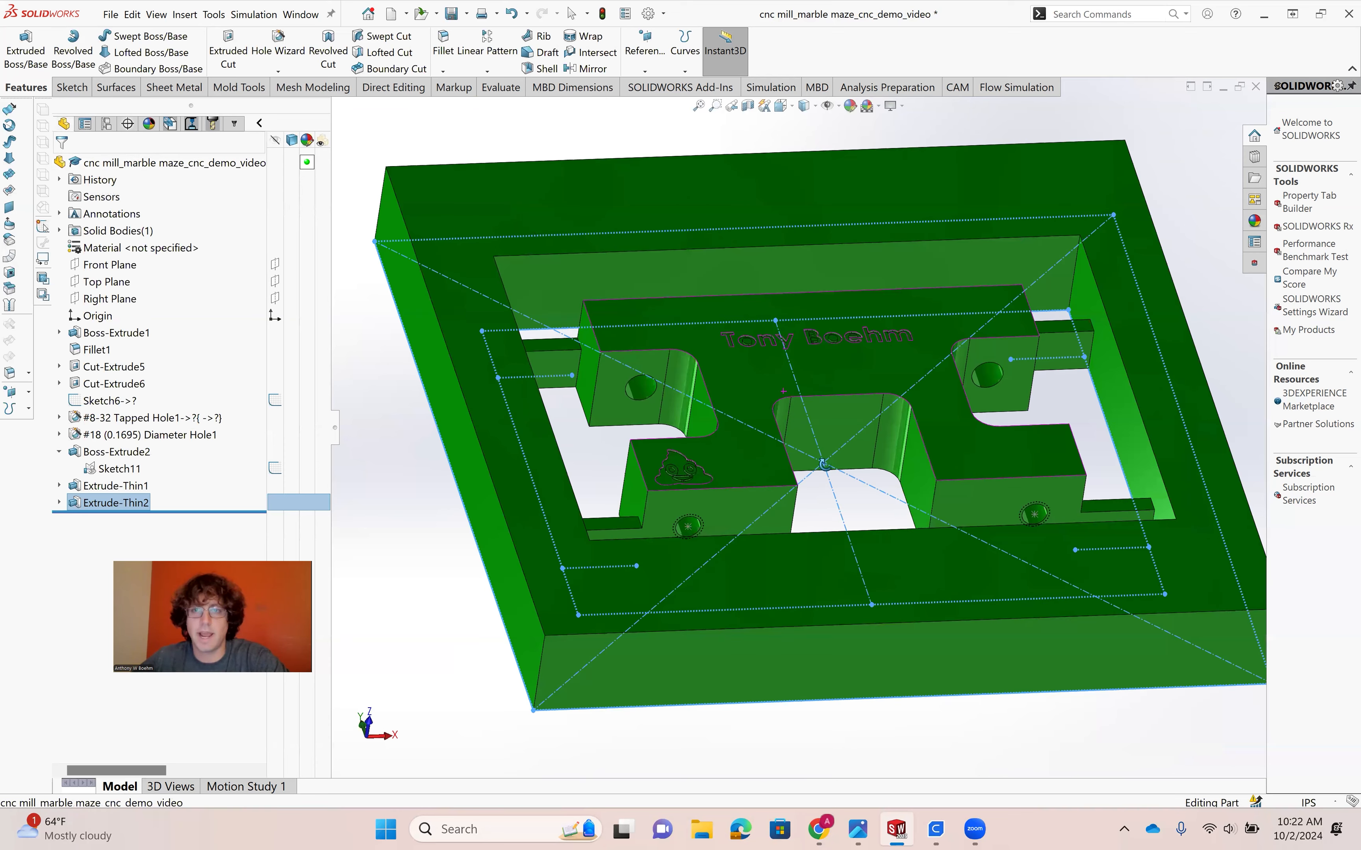
pyautogui.moveTo(824, 464); pyautogui.dragTo(837, 335, button='middle')
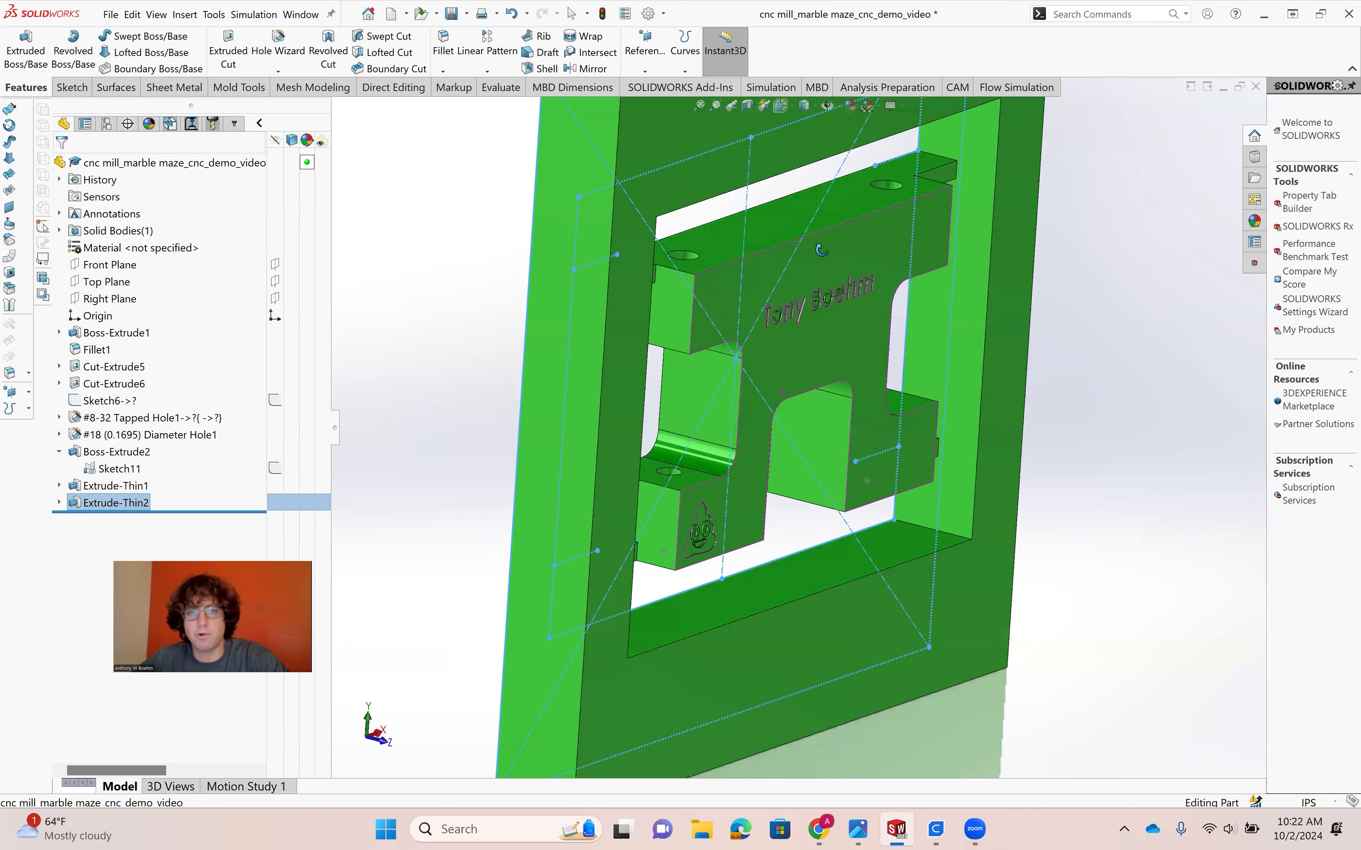
pyautogui.moveTo(730, 249); pyautogui.dragTo(826, 252, button='middle')
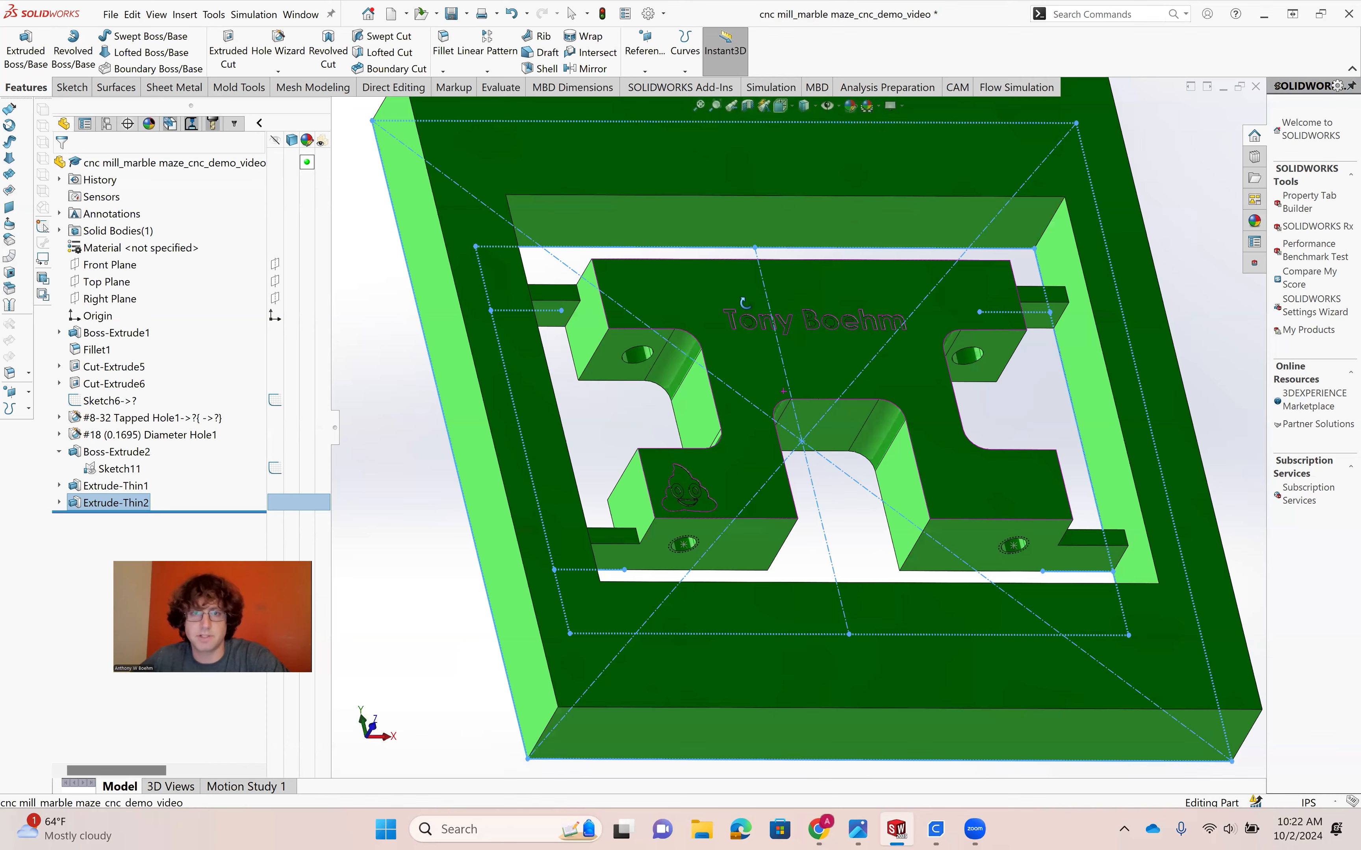
pyautogui.moveTo(743, 304); pyautogui.dragTo(748, 309, button='middle')
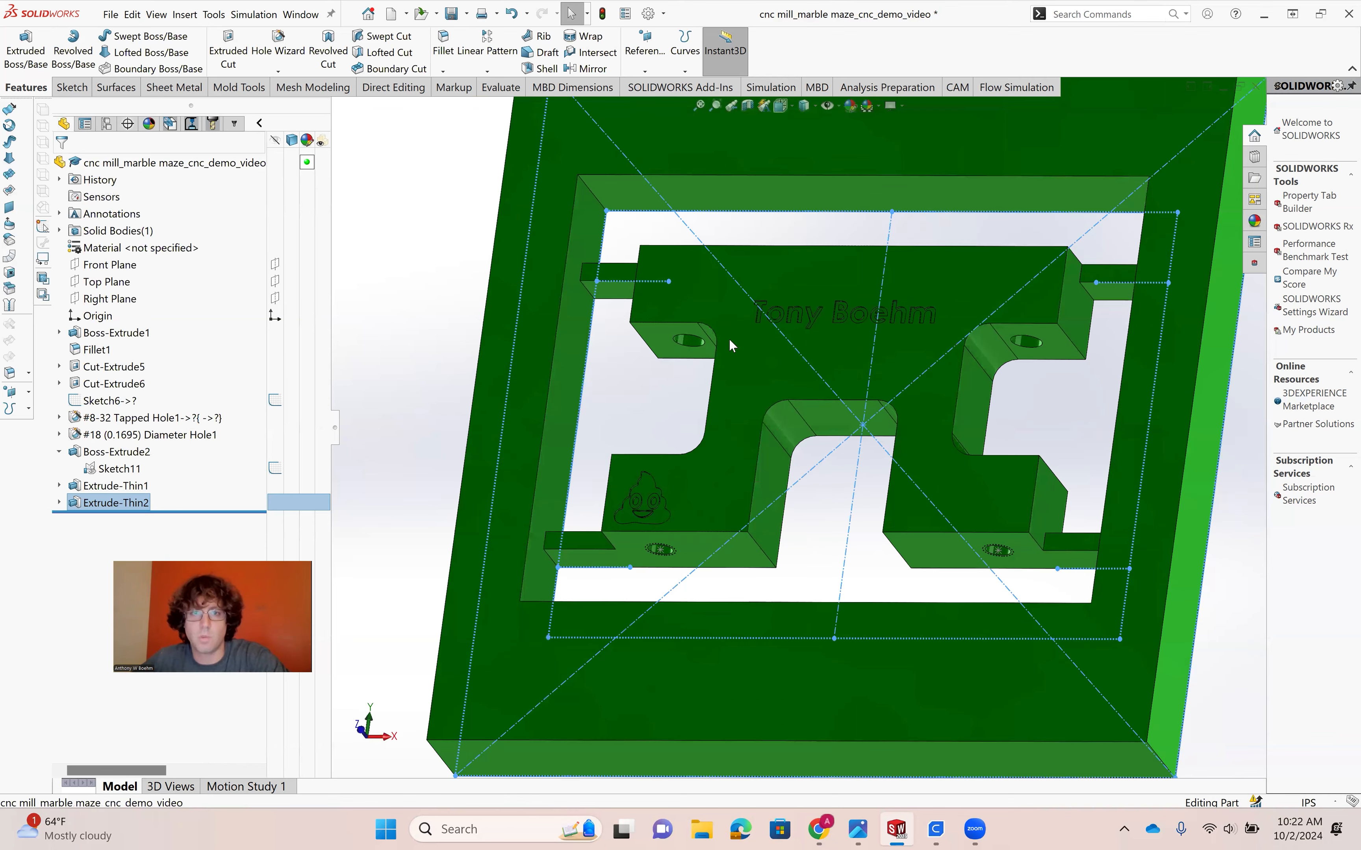
pyautogui.scroll(3, 729, 339)
pyautogui.scroll(-5, 708, 407)
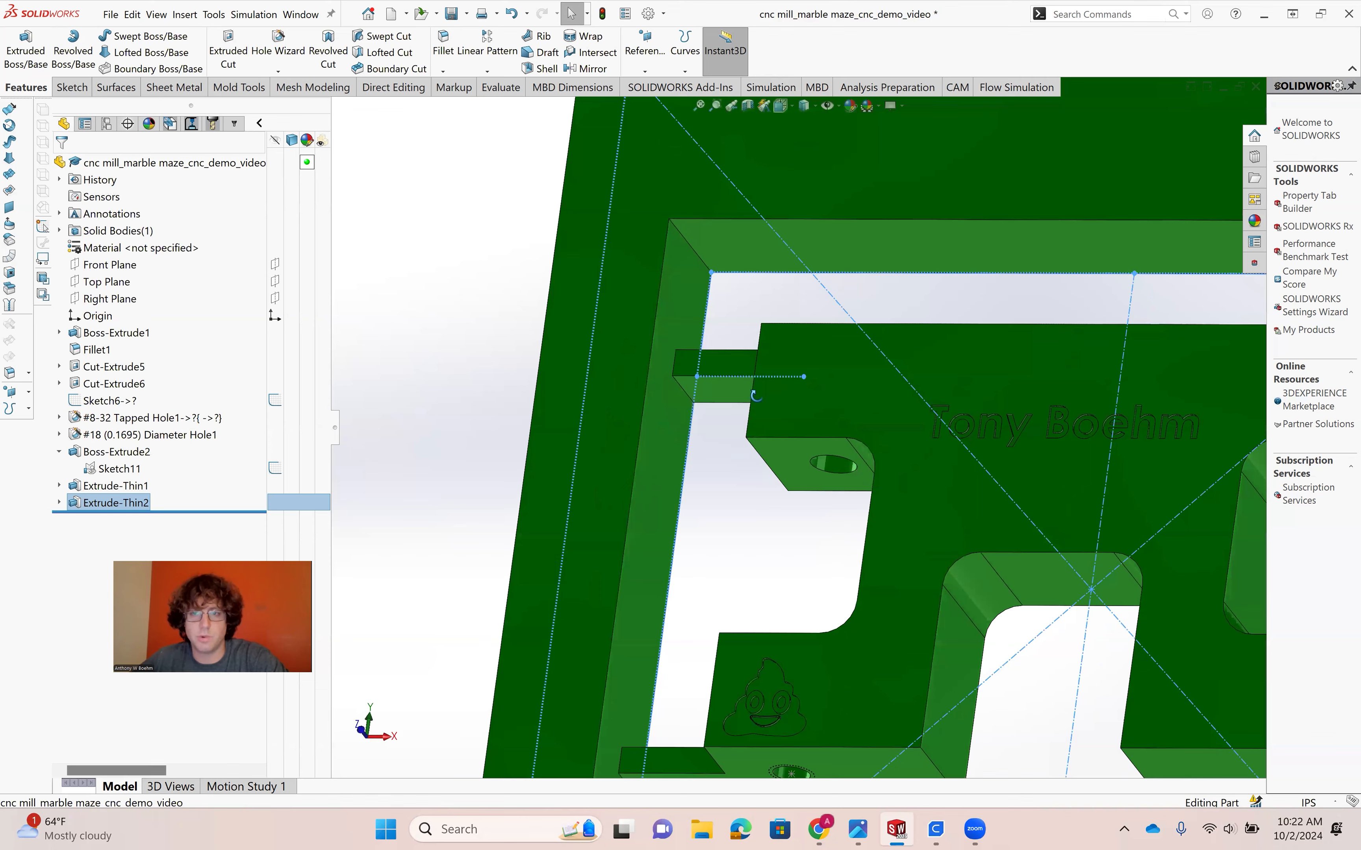
pyautogui.moveTo(759, 453); pyautogui.dragTo(765, 460, button='middle')
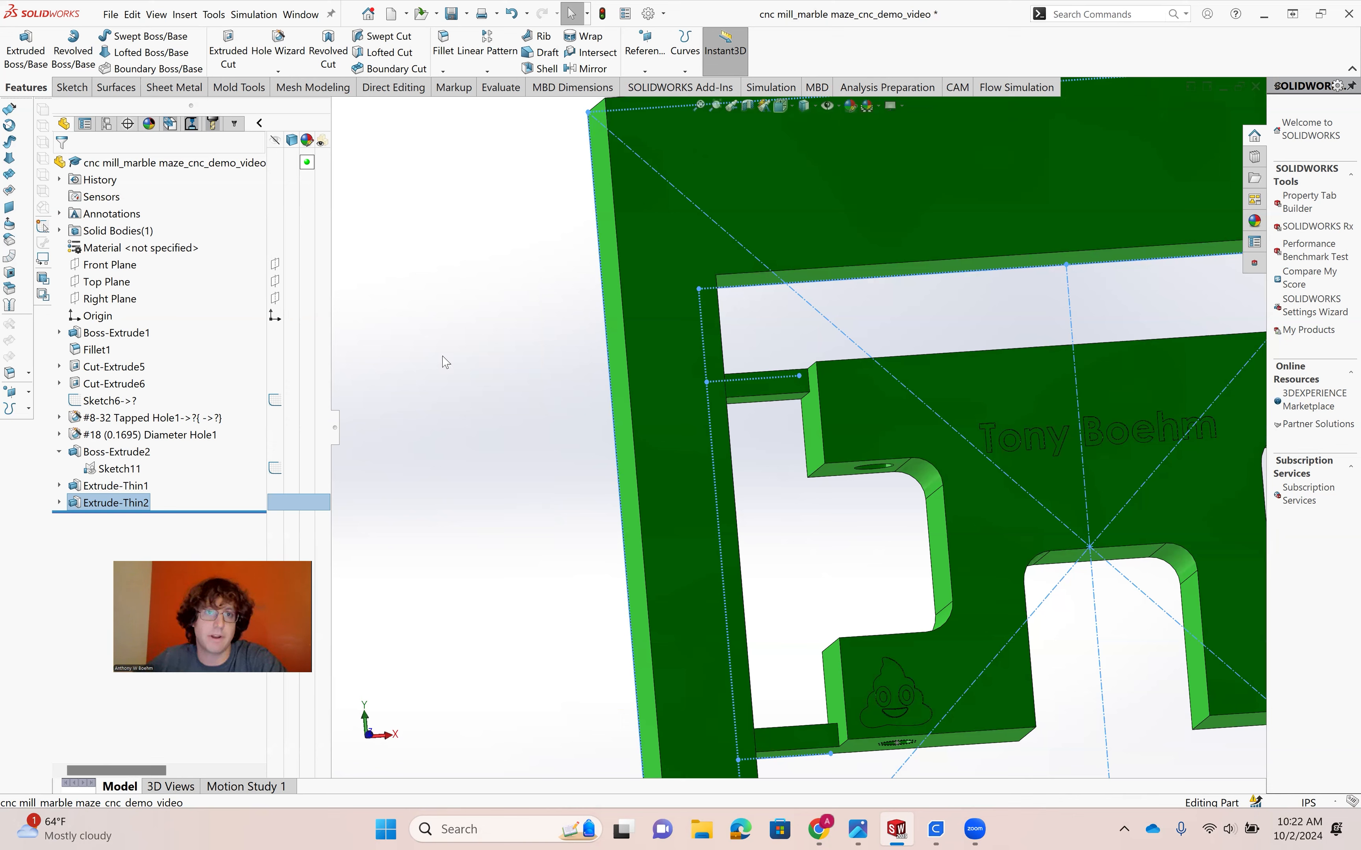
# Start a 0.125 in radius fillet on the lower edge where the upper-left tab meets the maze part.
pyautogui.click(443, 45)
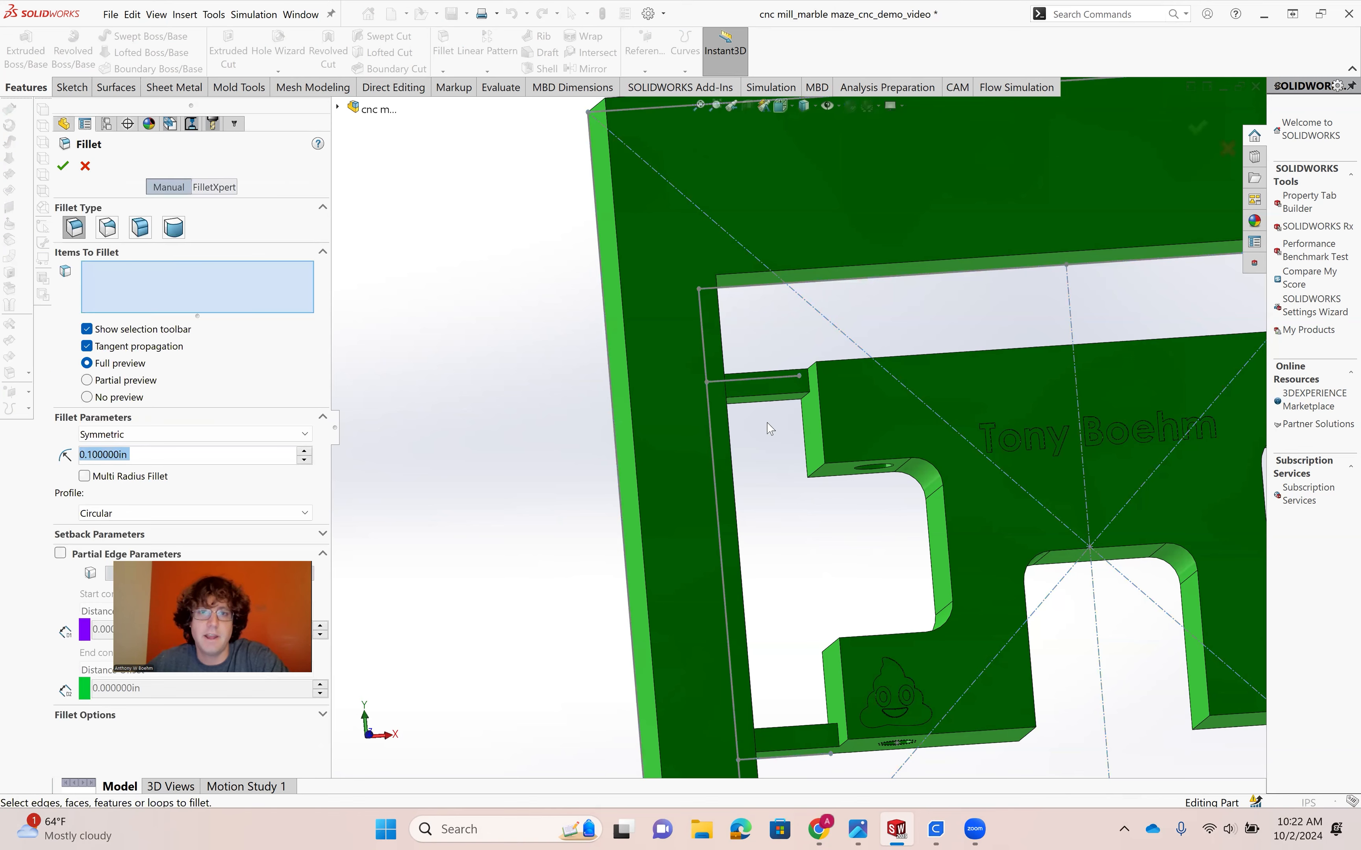
pyautogui.scroll(-1, 766, 422)
pyautogui.scroll(-5, 894, 366)
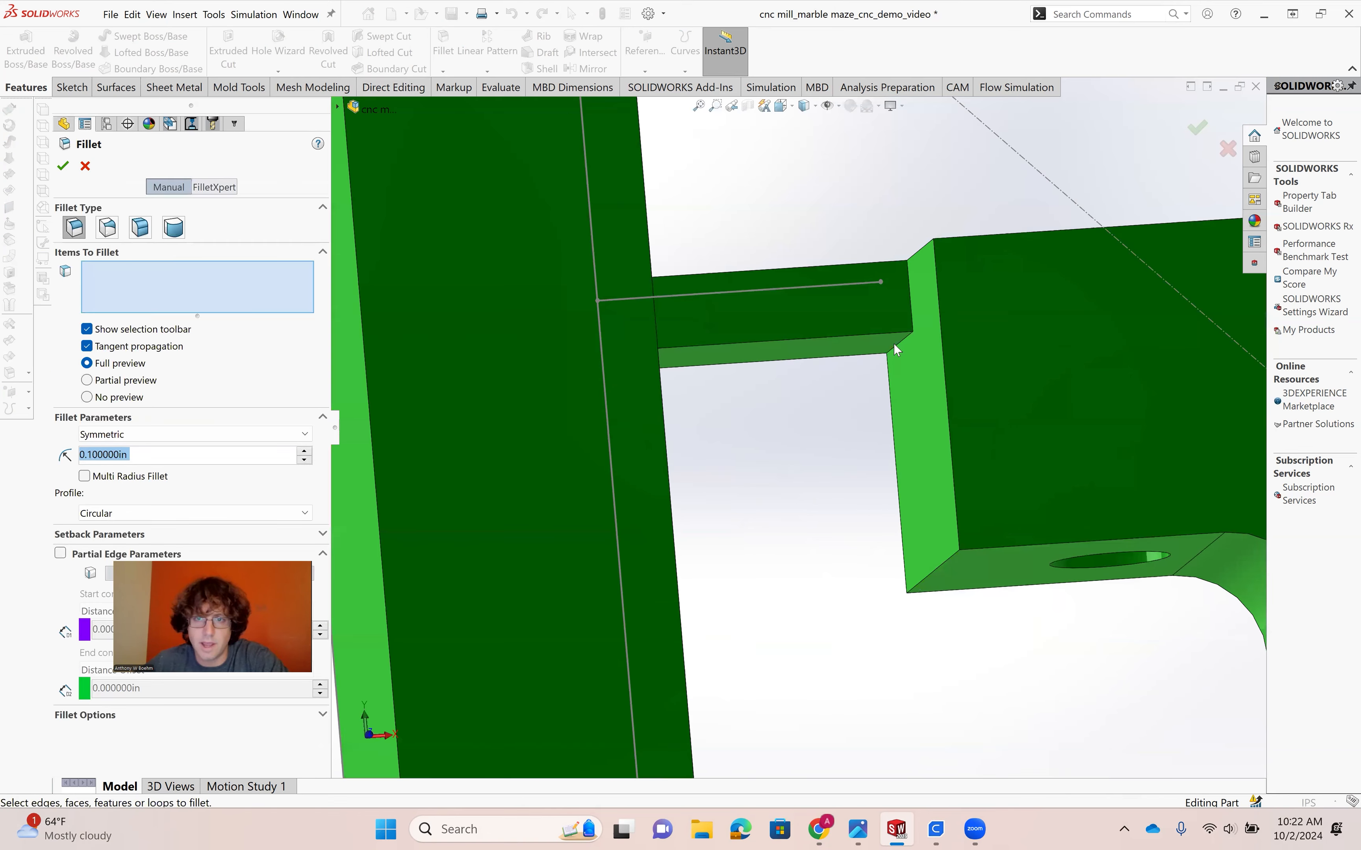
pyautogui.click(896, 343)
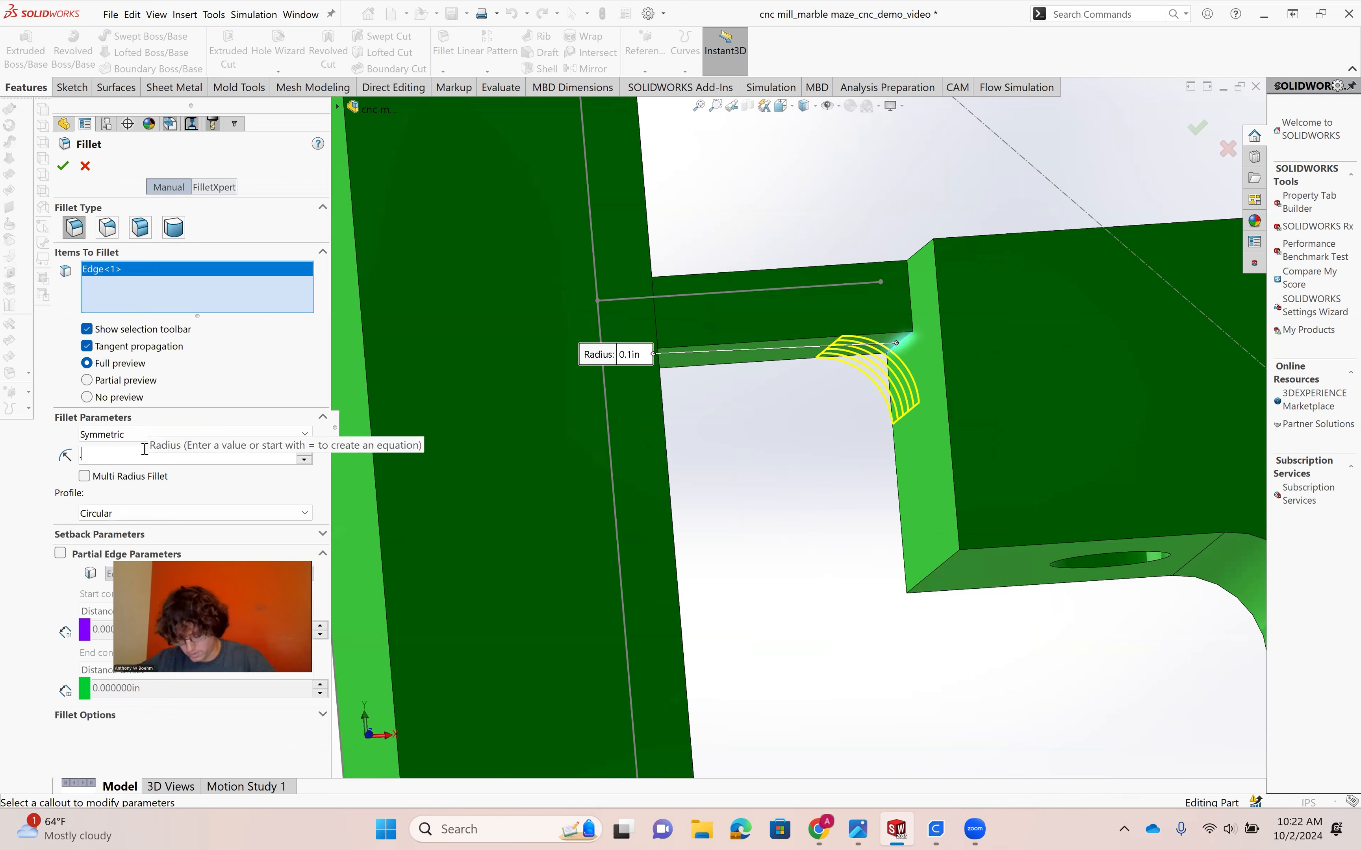
pyautogui.write('.125')
pyautogui.press('Return')
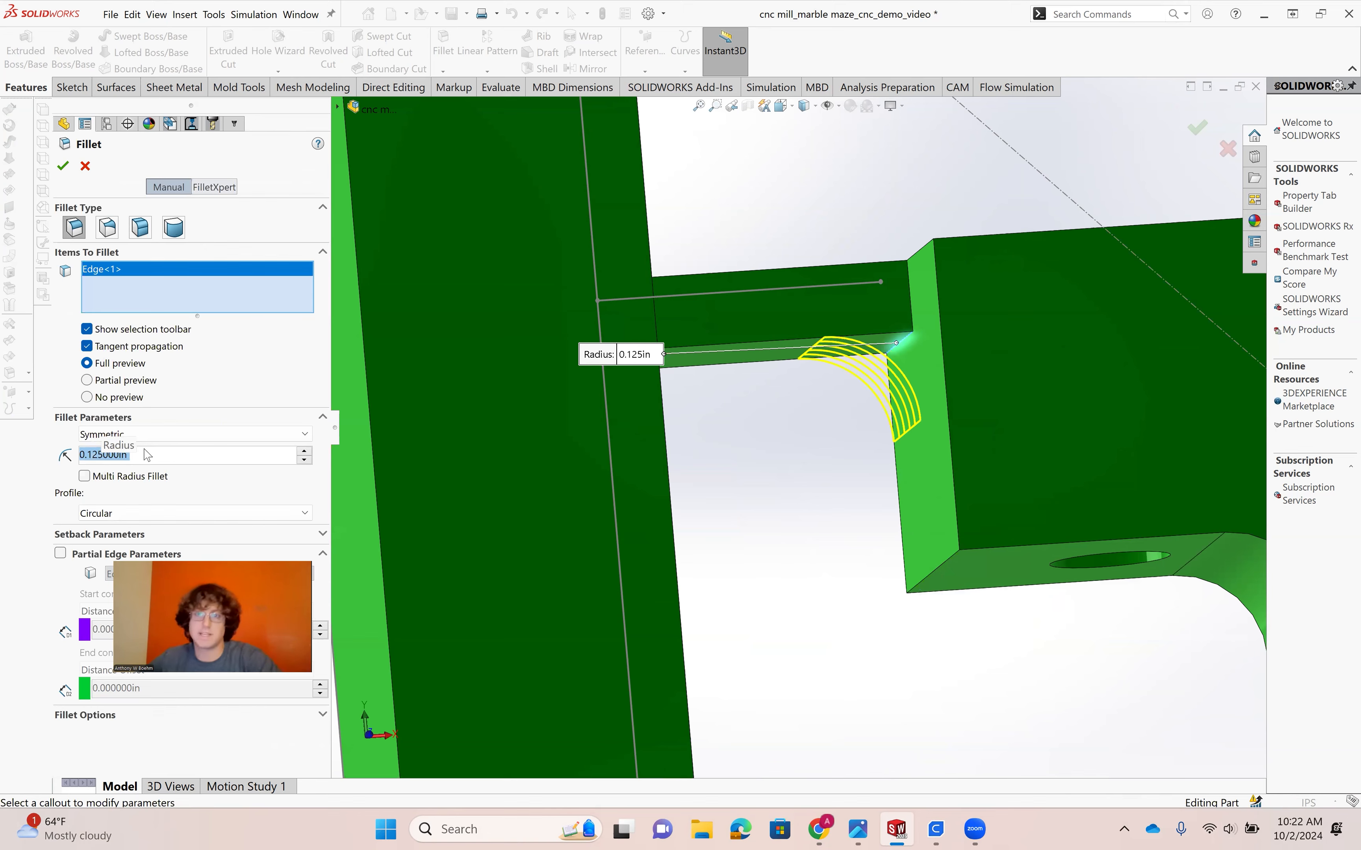
# Add the lower and upper edges where the upper-left tab meets the frame to the fillet.
pyautogui.moveTo(765, 453); pyautogui.dragTo(788, 500, button='middle')
pyautogui.click(772, 457)
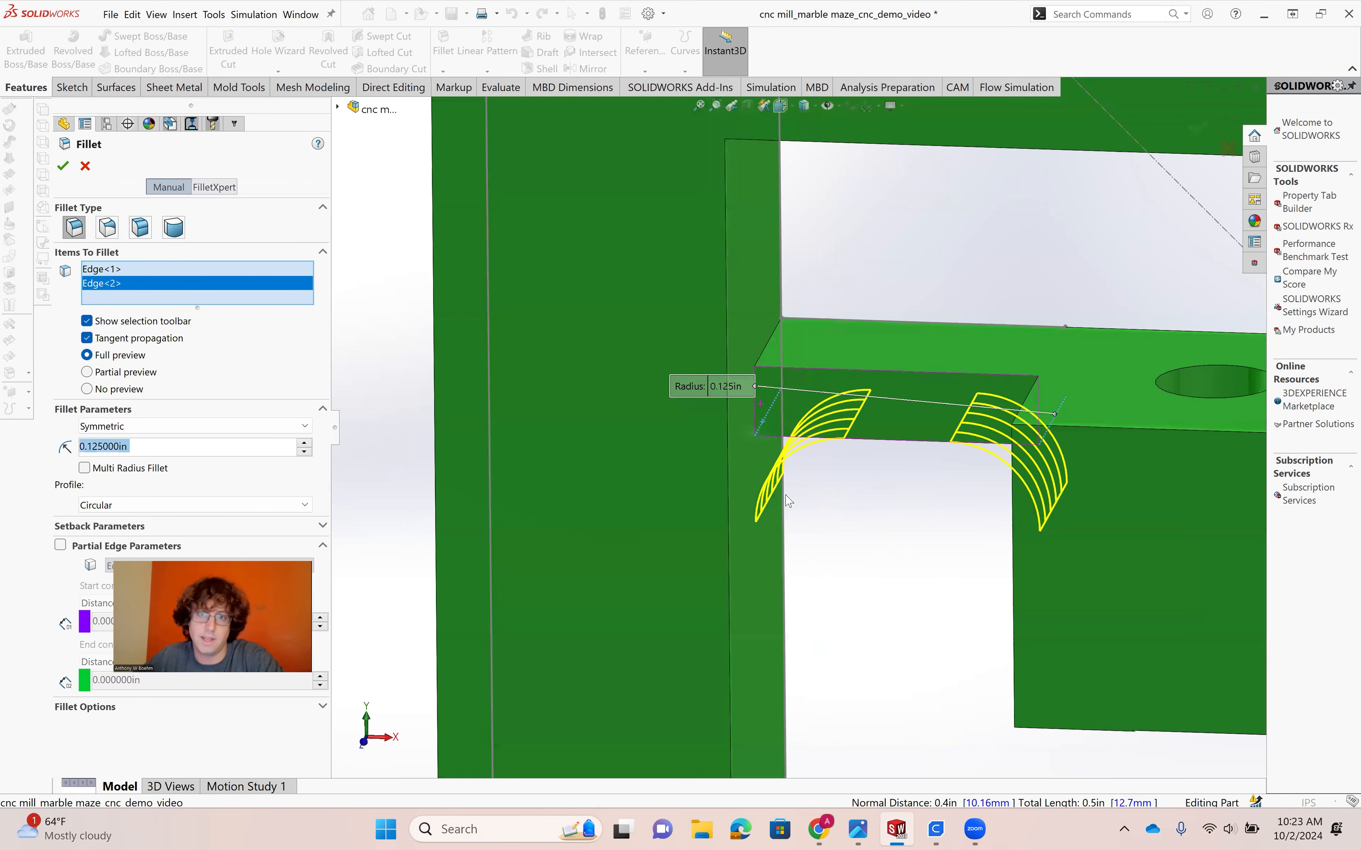
pyautogui.moveTo(764, 341); pyautogui.dragTo(771, 341, button='middle')
pyautogui.click(767, 339)
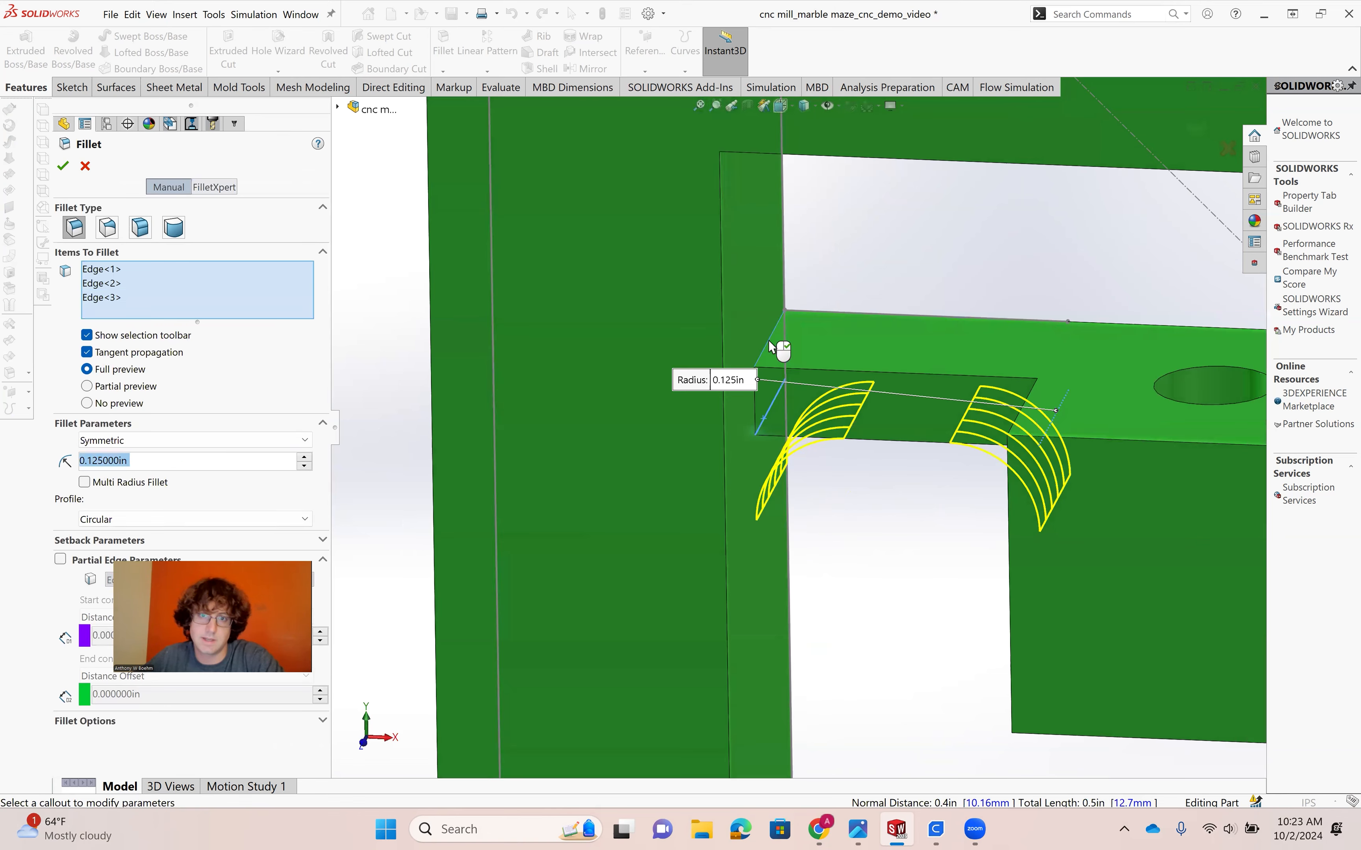
# Add the lower-left tab's upper edges at the frame and at the maze part to the fillet.
pyautogui.scroll(4, 829, 435)
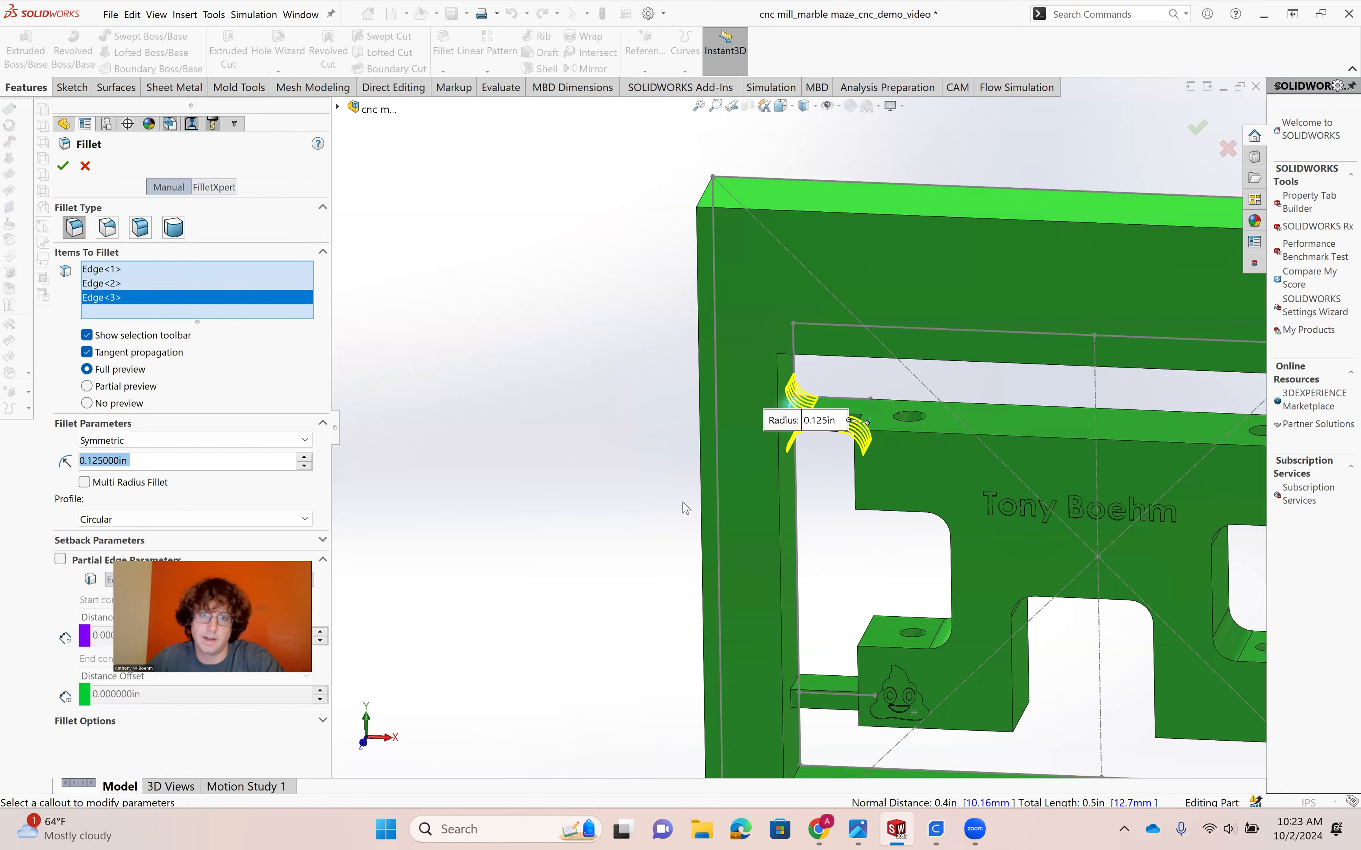
pyautogui.scroll(-4, 738, 564)
pyautogui.click(734, 535)
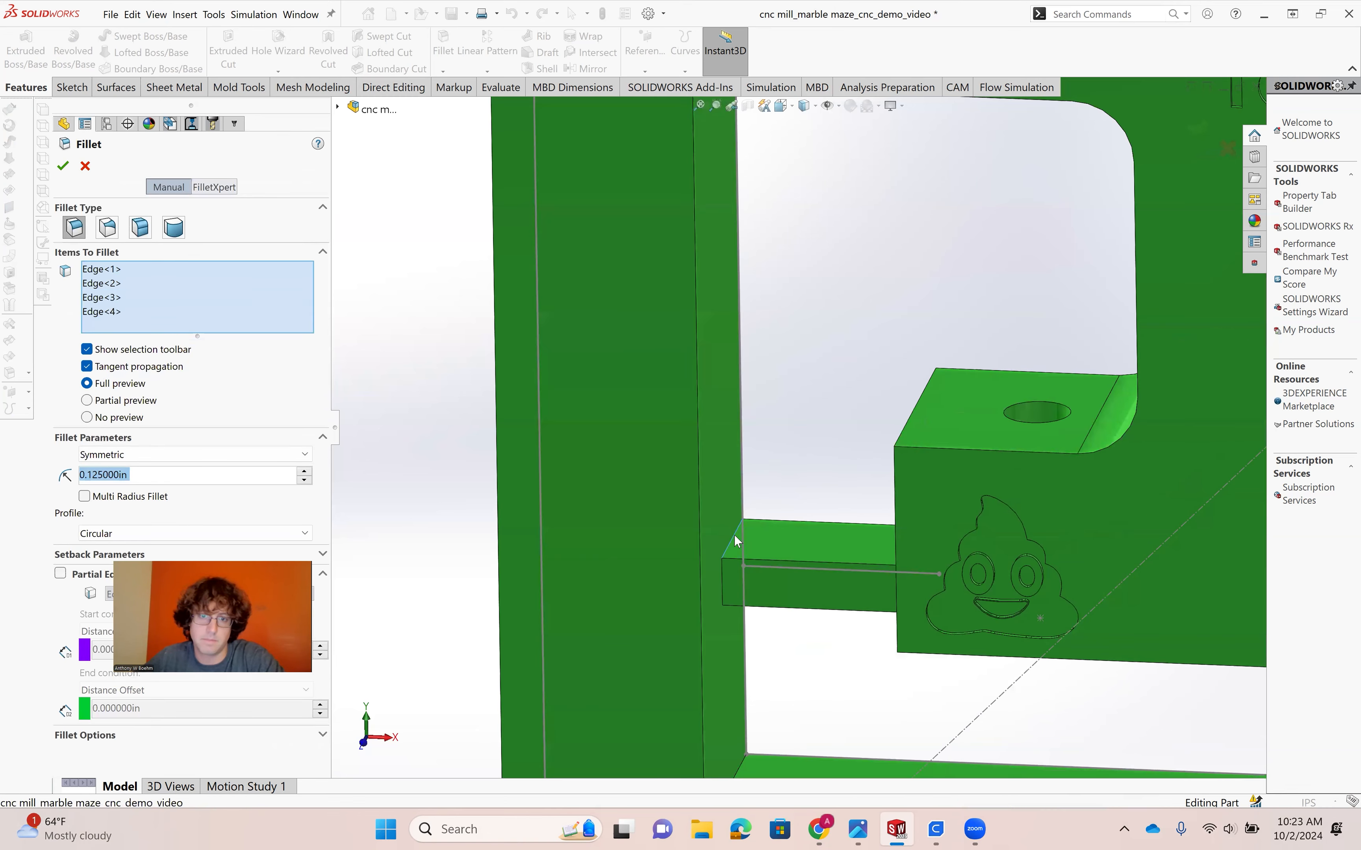
pyautogui.moveTo(734, 535); pyautogui.dragTo(937, 550, button='middle')
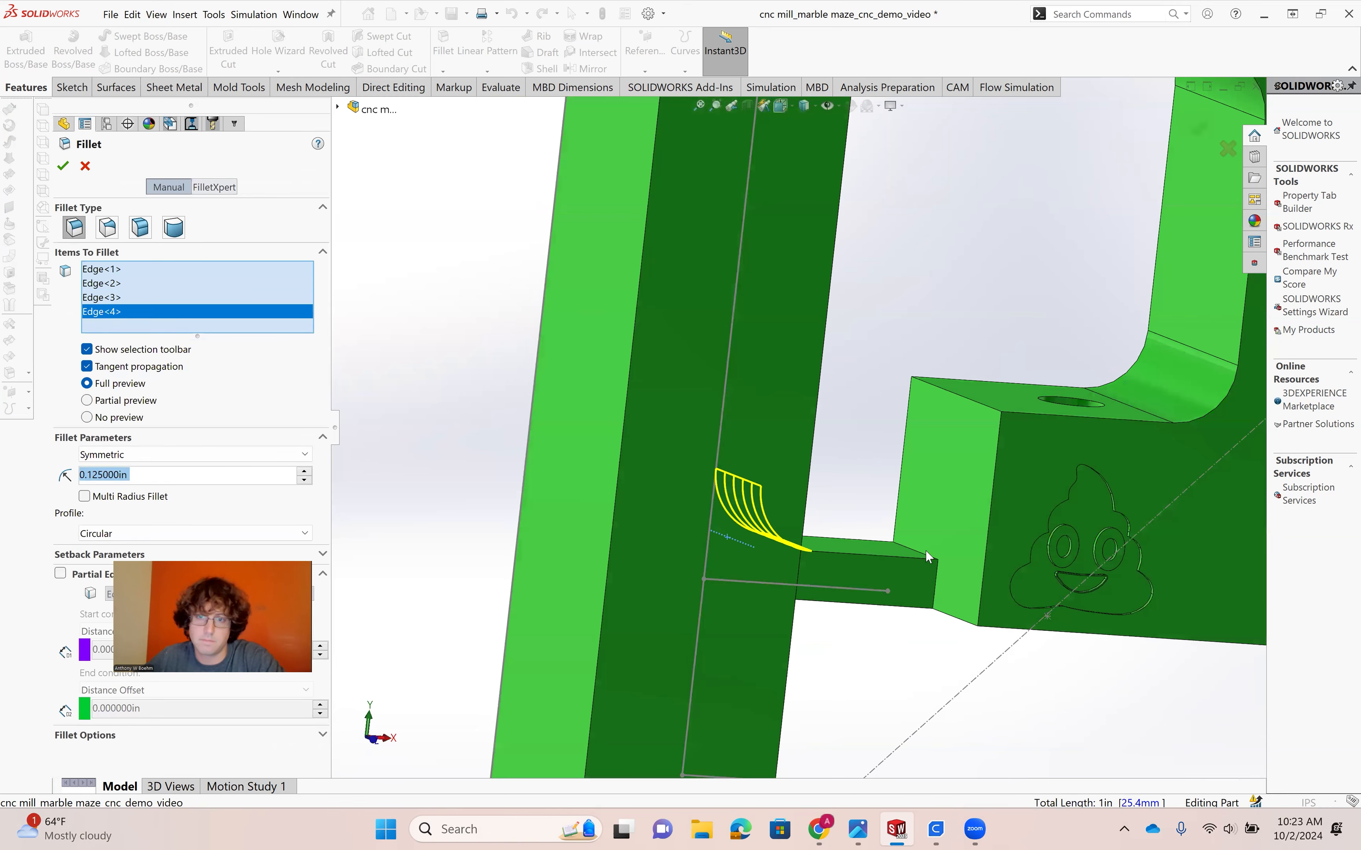
pyautogui.click(924, 554)
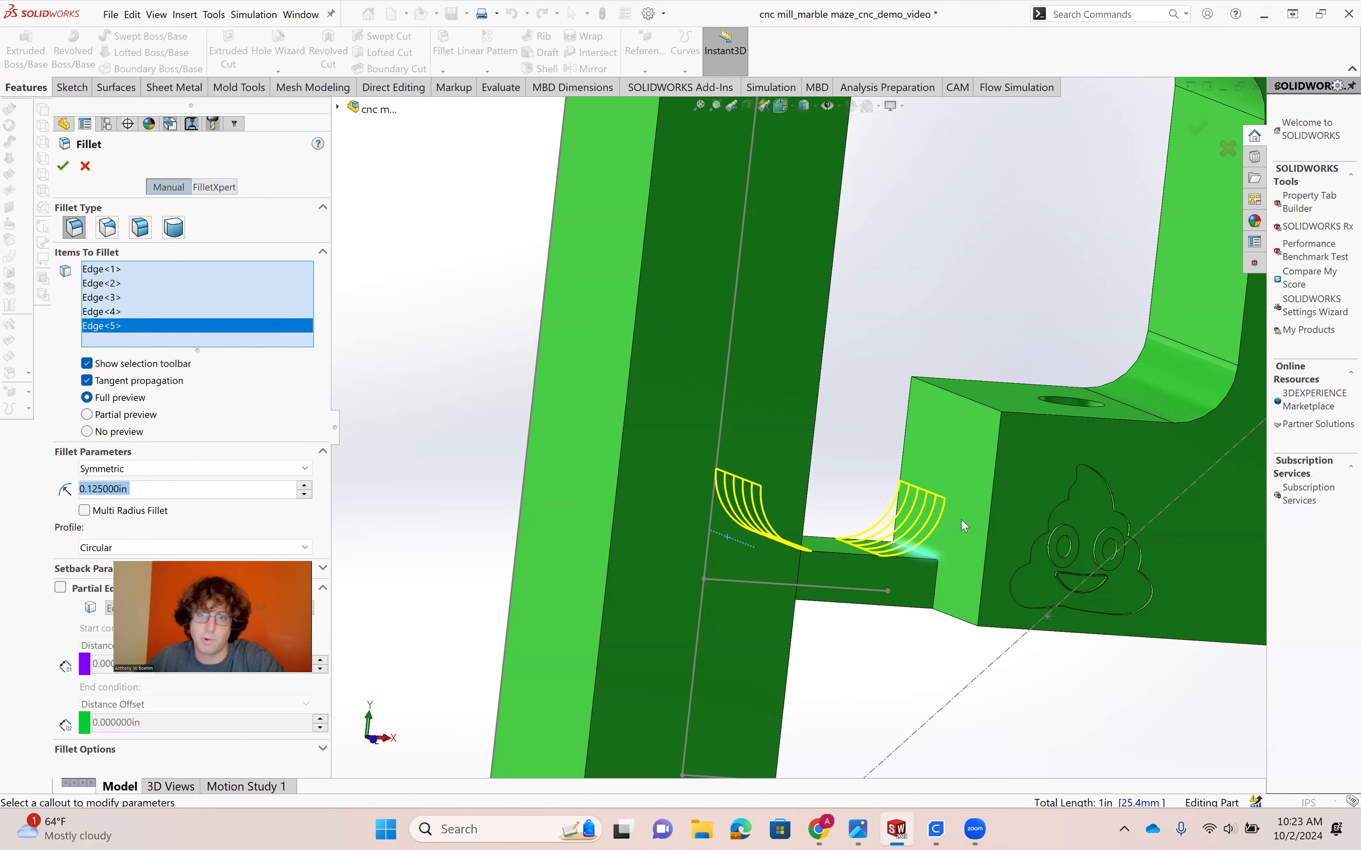
# Add the lower-left inside corner edge of the frame opening to the fillet.
pyautogui.scroll(2, 961, 520)
pyautogui.moveTo(961, 520); pyautogui.dragTo(808, 570, button='middle')
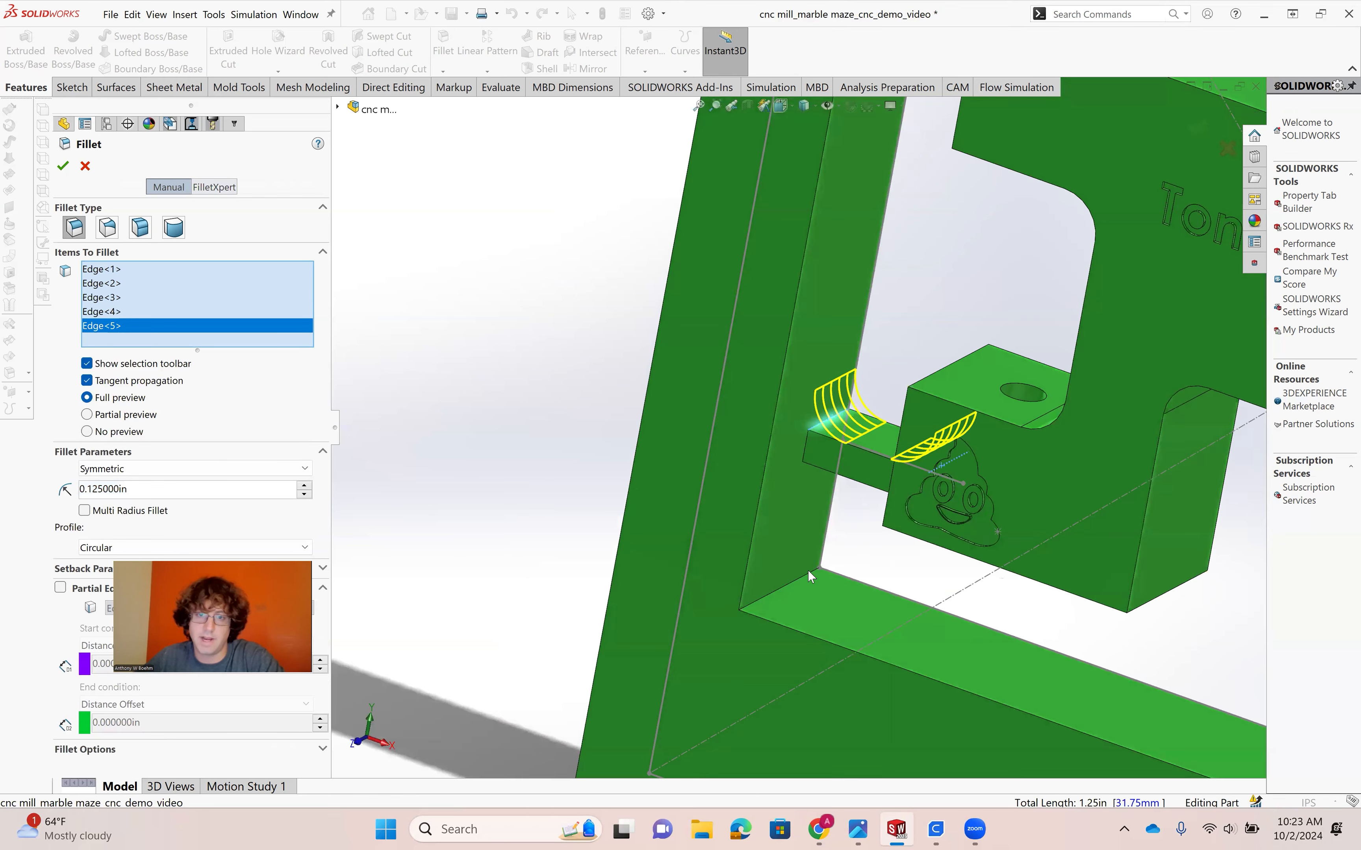
pyautogui.click(807, 571)
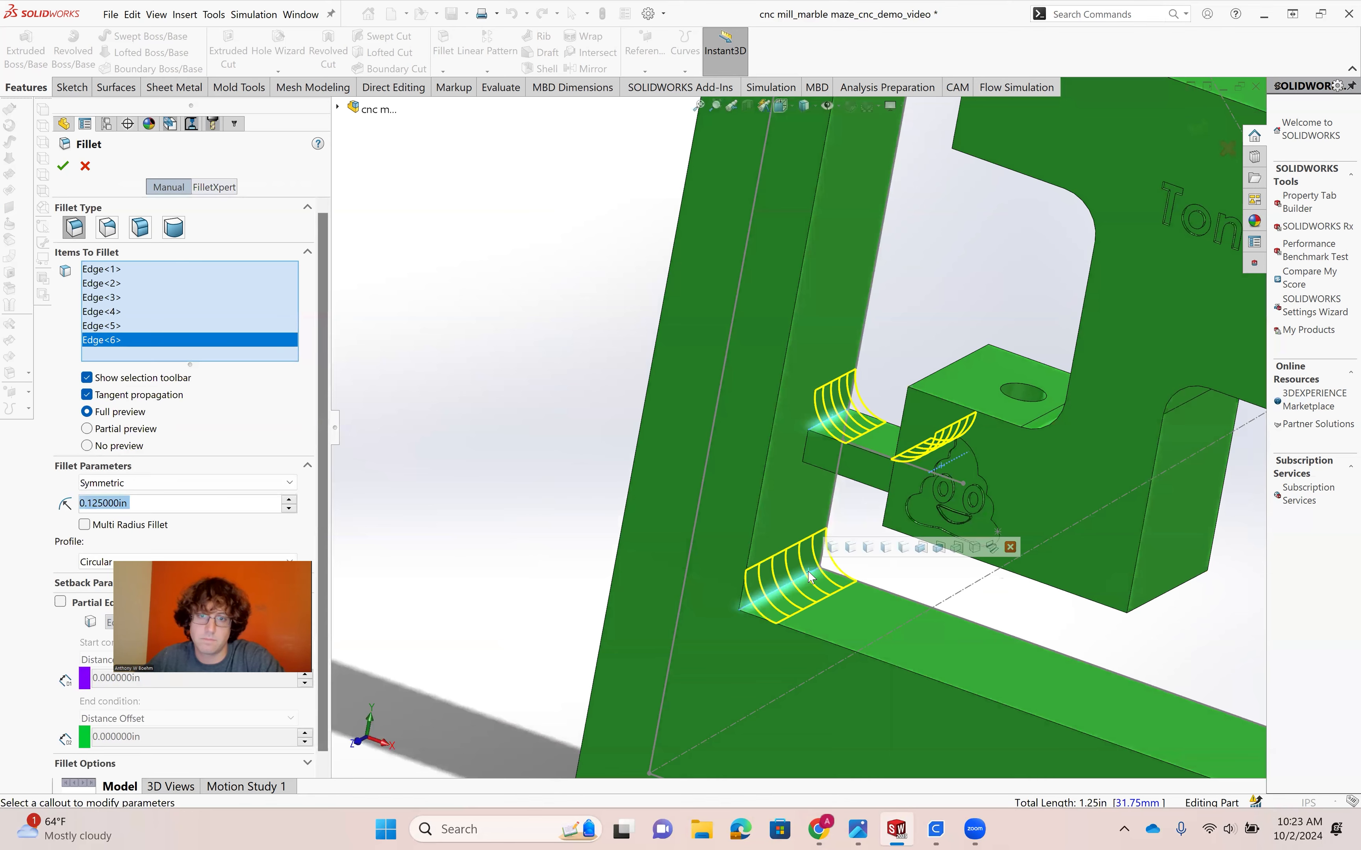
# Add the lower-right inside corner edge of the frame opening to the fillet.
pyautogui.scroll(3, 811, 568)
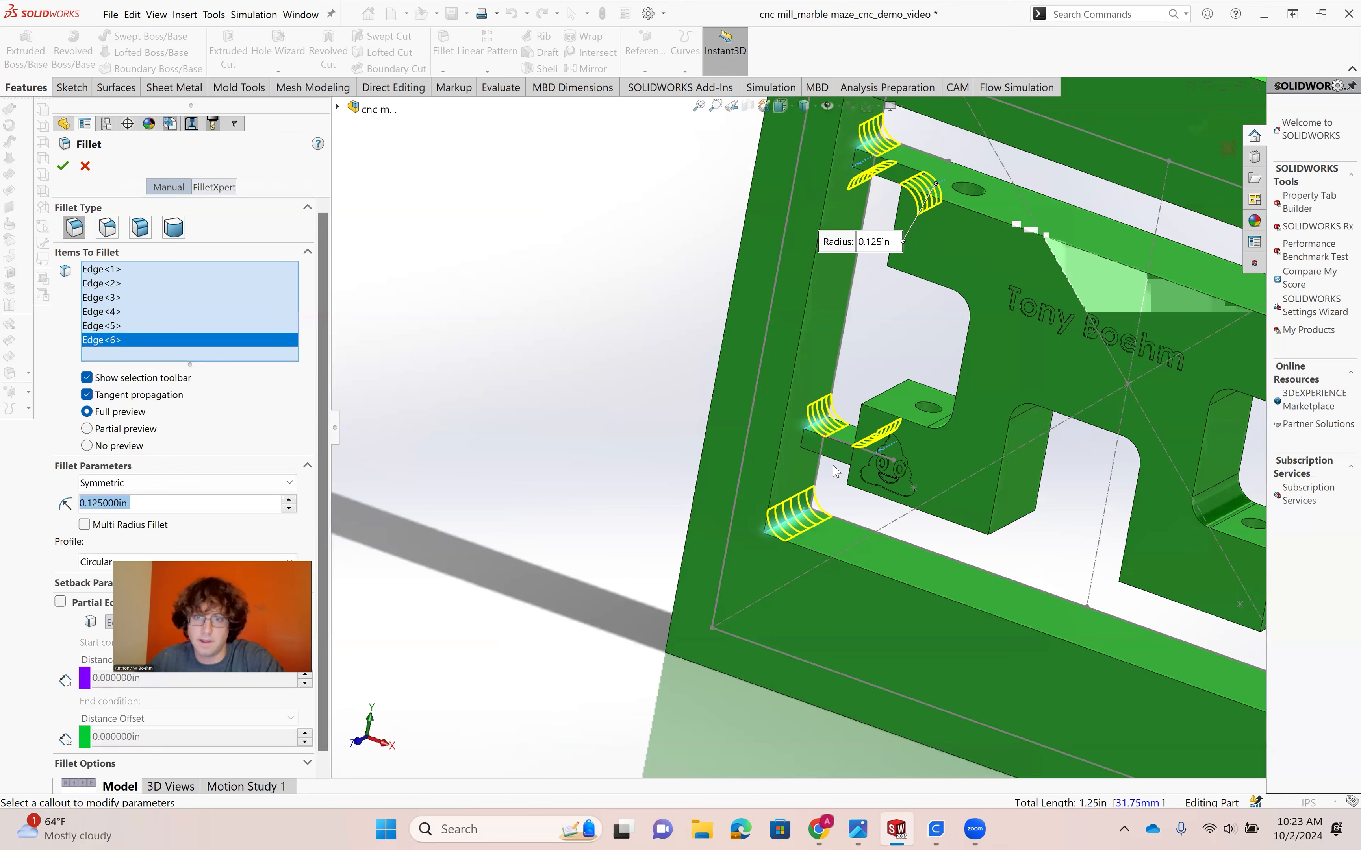
pyautogui.scroll(5, 833, 464)
pyautogui.scroll(-4, 894, 517)
pyautogui.scroll(-5, 874, 503)
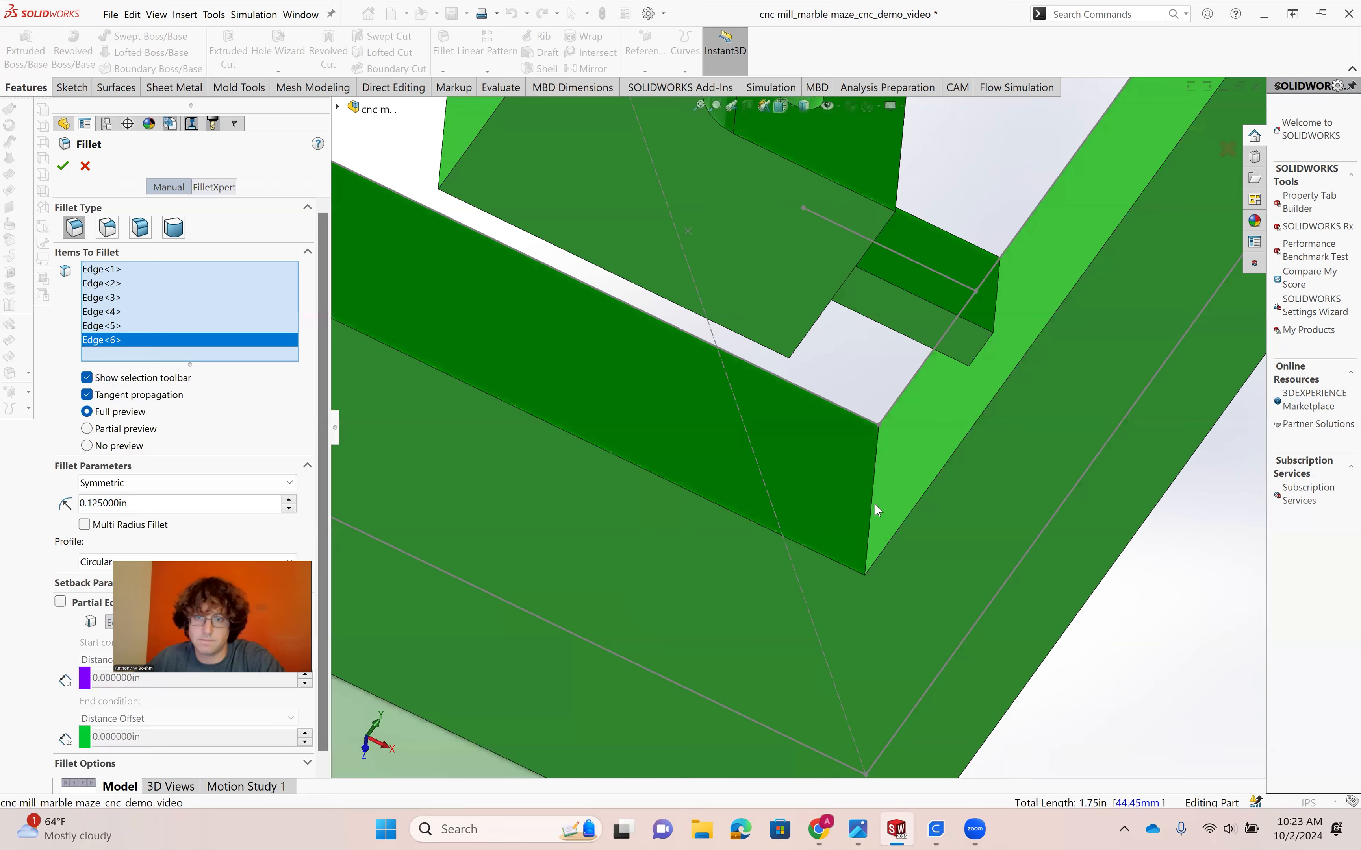
pyautogui.click(903, 507)
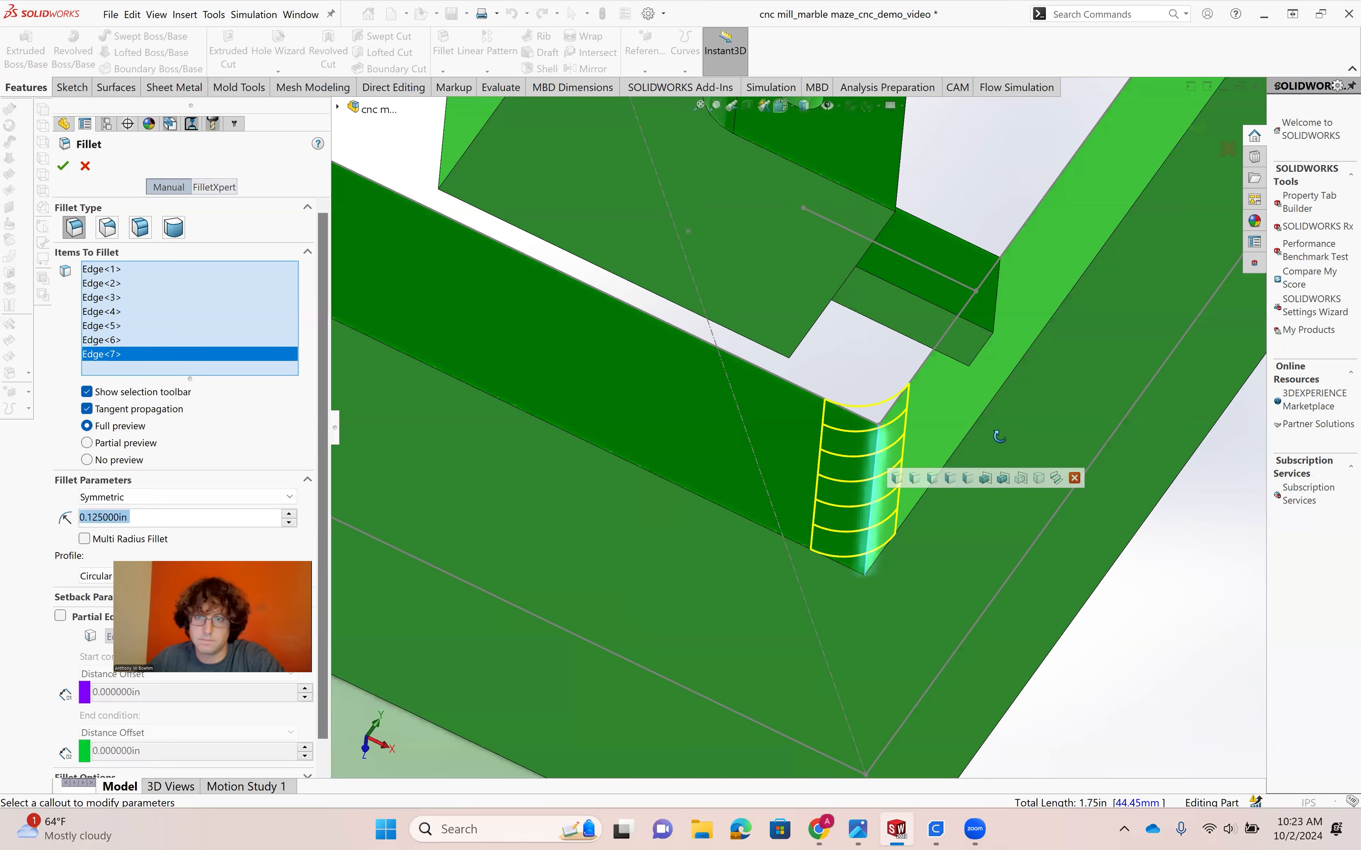
# Add the lower-right tab's lower and upper edges where it meets the frame to the fillet.
pyautogui.moveTo(998, 437); pyautogui.dragTo(897, 352, button='middle')
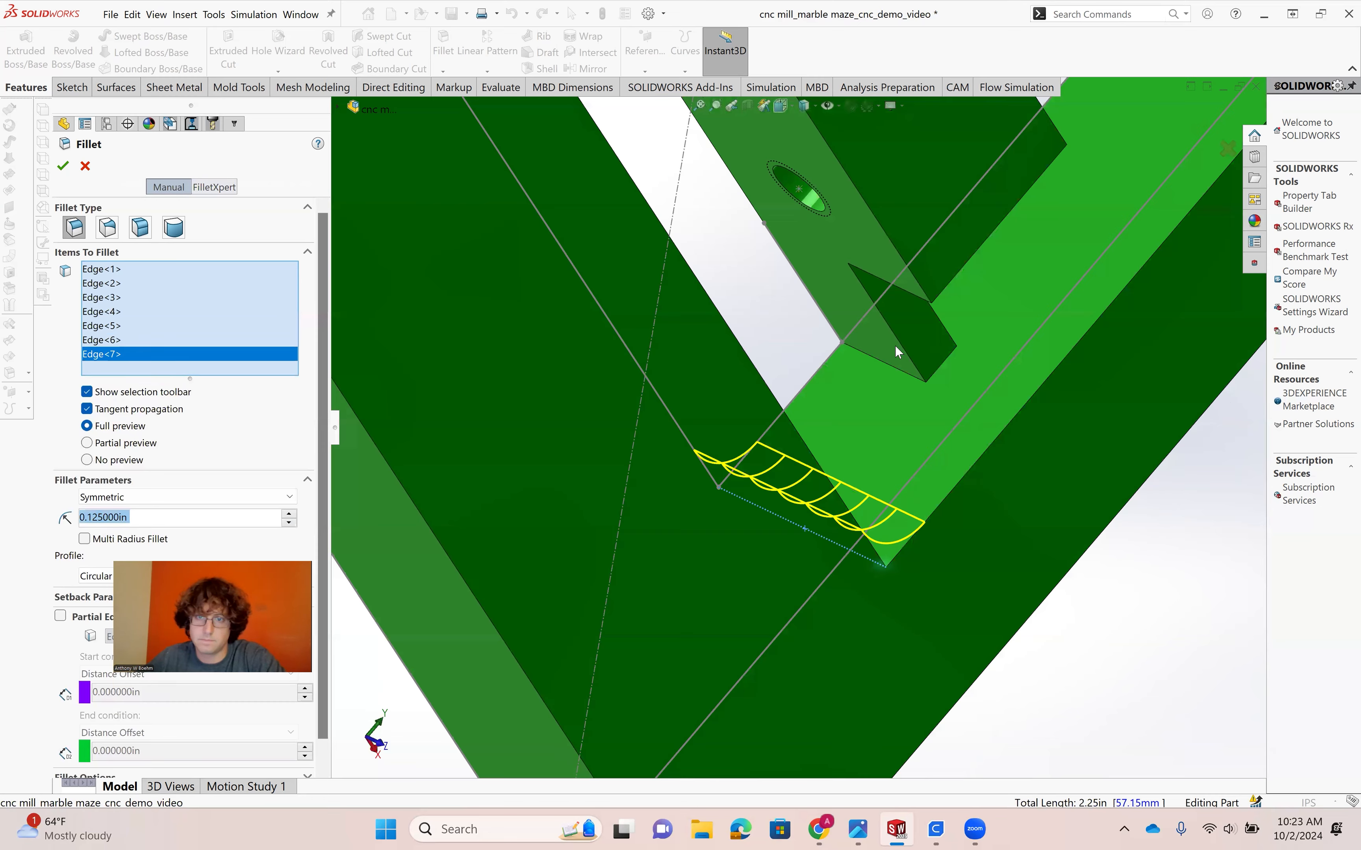
pyautogui.click(884, 364)
pyautogui.moveTo(1013, 362); pyautogui.dragTo(907, 469, button='middle')
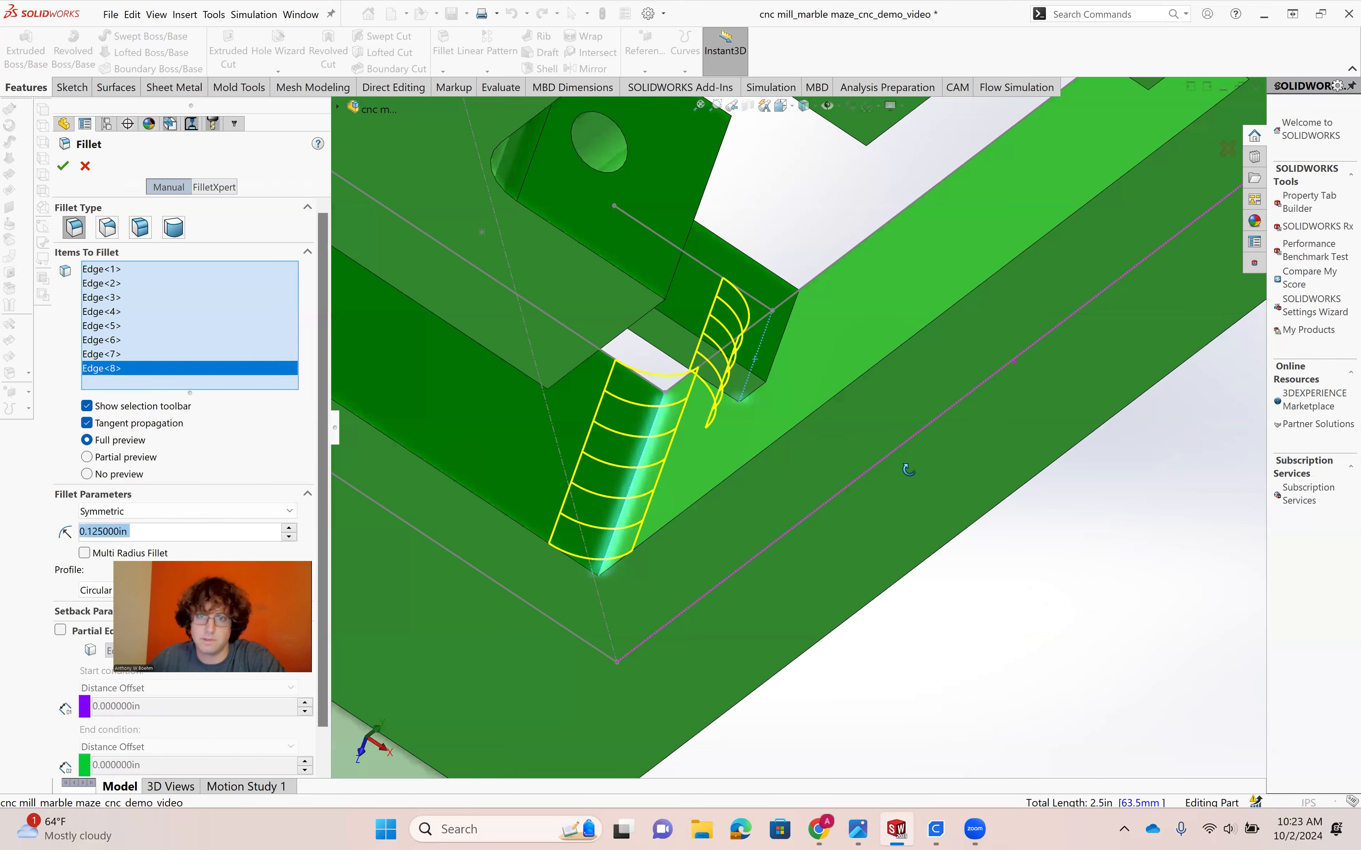
pyautogui.moveTo(777, 338); pyautogui.dragTo(783, 339, button='middle')
pyautogui.click(783, 339)
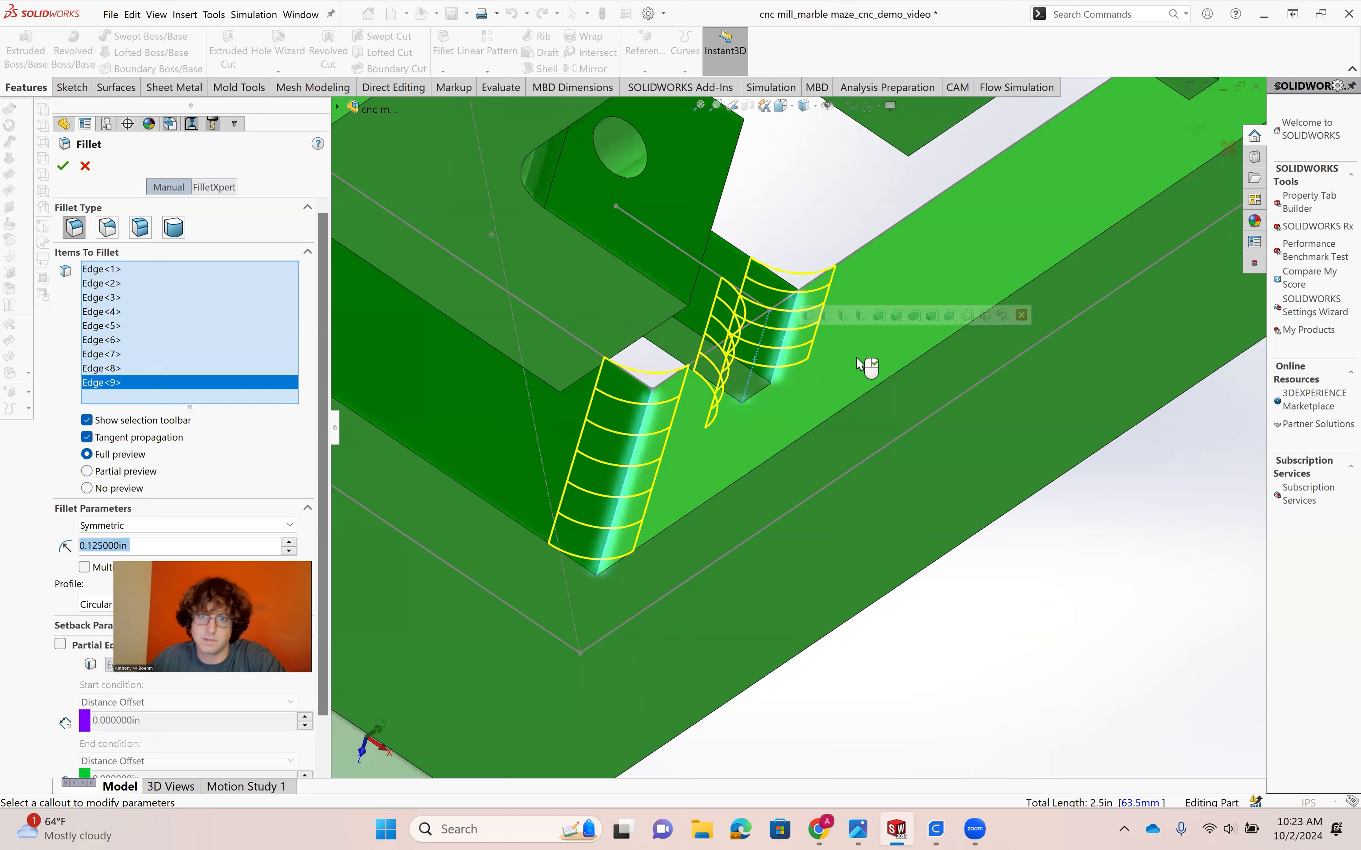
# Add the upper-right tab's two edges at the frame and the opening's upper-right inside corner edge to the fillet.
pyautogui.scroll(5, 856, 358)
pyautogui.moveTo(950, 317); pyautogui.dragTo(988, 266, button='middle')
pyautogui.scroll(-3, 988, 266)
pyautogui.click(961, 272)
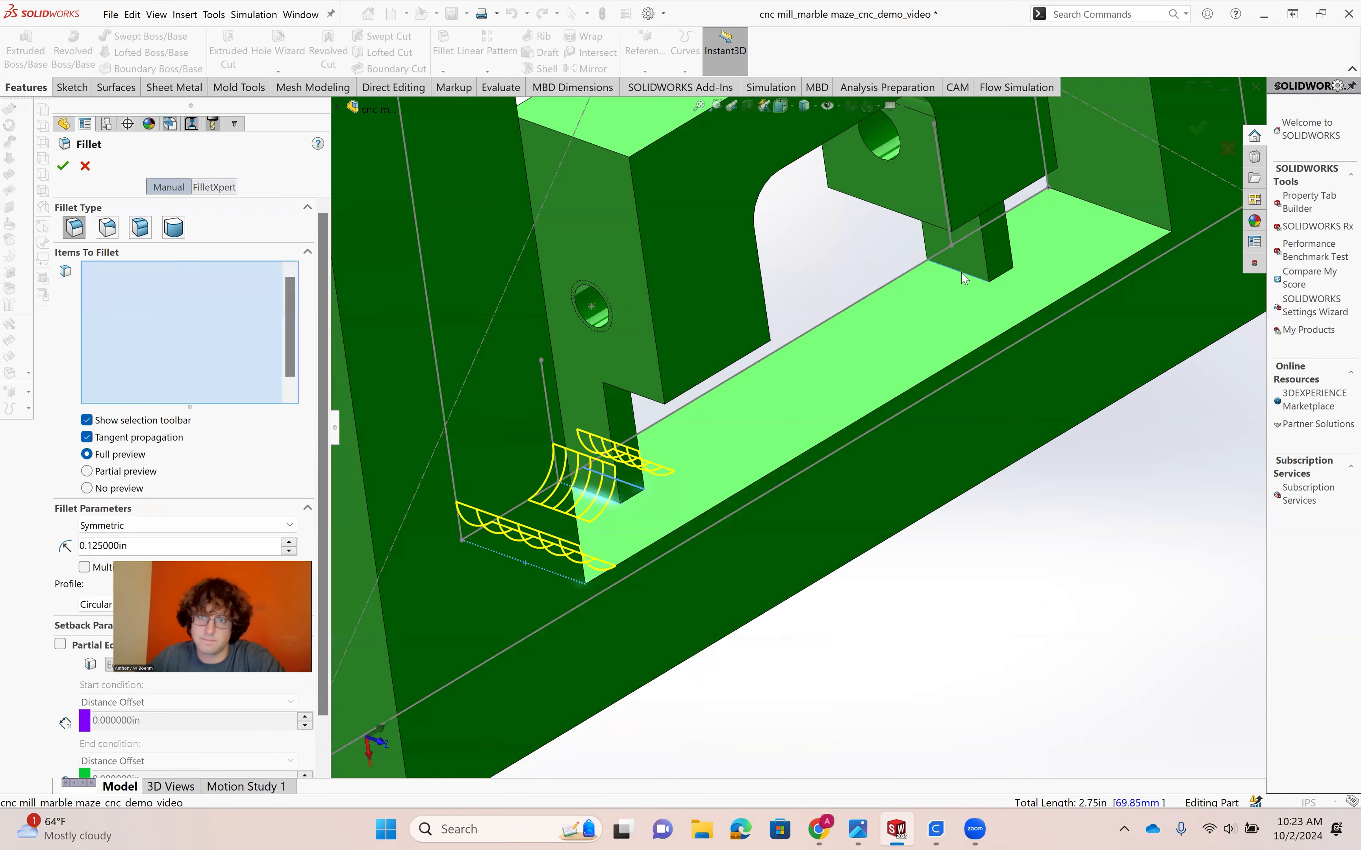
pyautogui.moveTo(925, 327); pyautogui.dragTo(1116, 204, button='middle')
pyautogui.click(1053, 239)
pyautogui.click(1116, 204)
pyautogui.scroll(9, 717, 303)
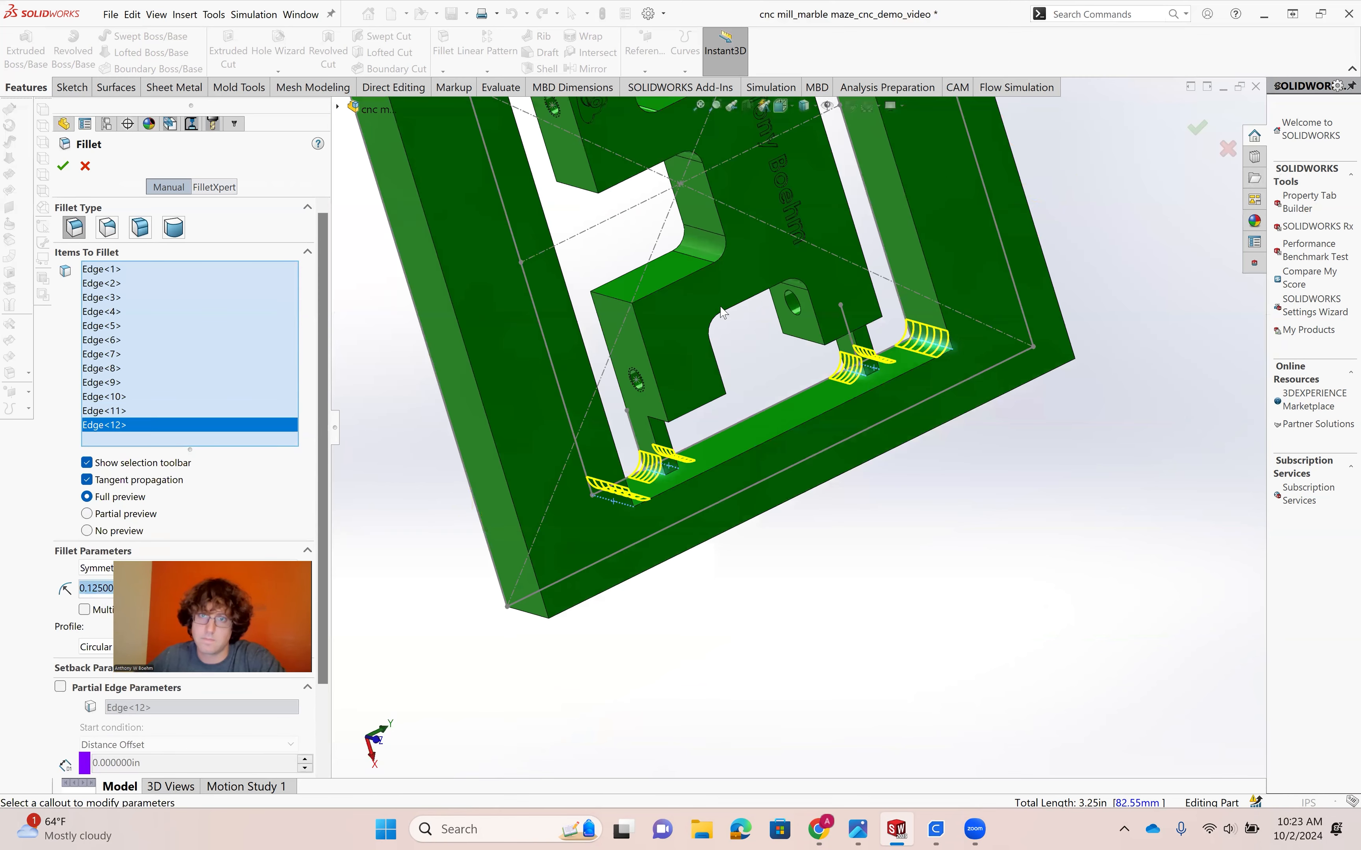
# Add the upper-left inside corner edge of the frame opening to the fillet.
pyautogui.scroll(-4, 782, 270)
pyautogui.moveTo(791, 296); pyautogui.dragTo(791, 248, button='middle')
pyautogui.scroll(-3, 804, 185)
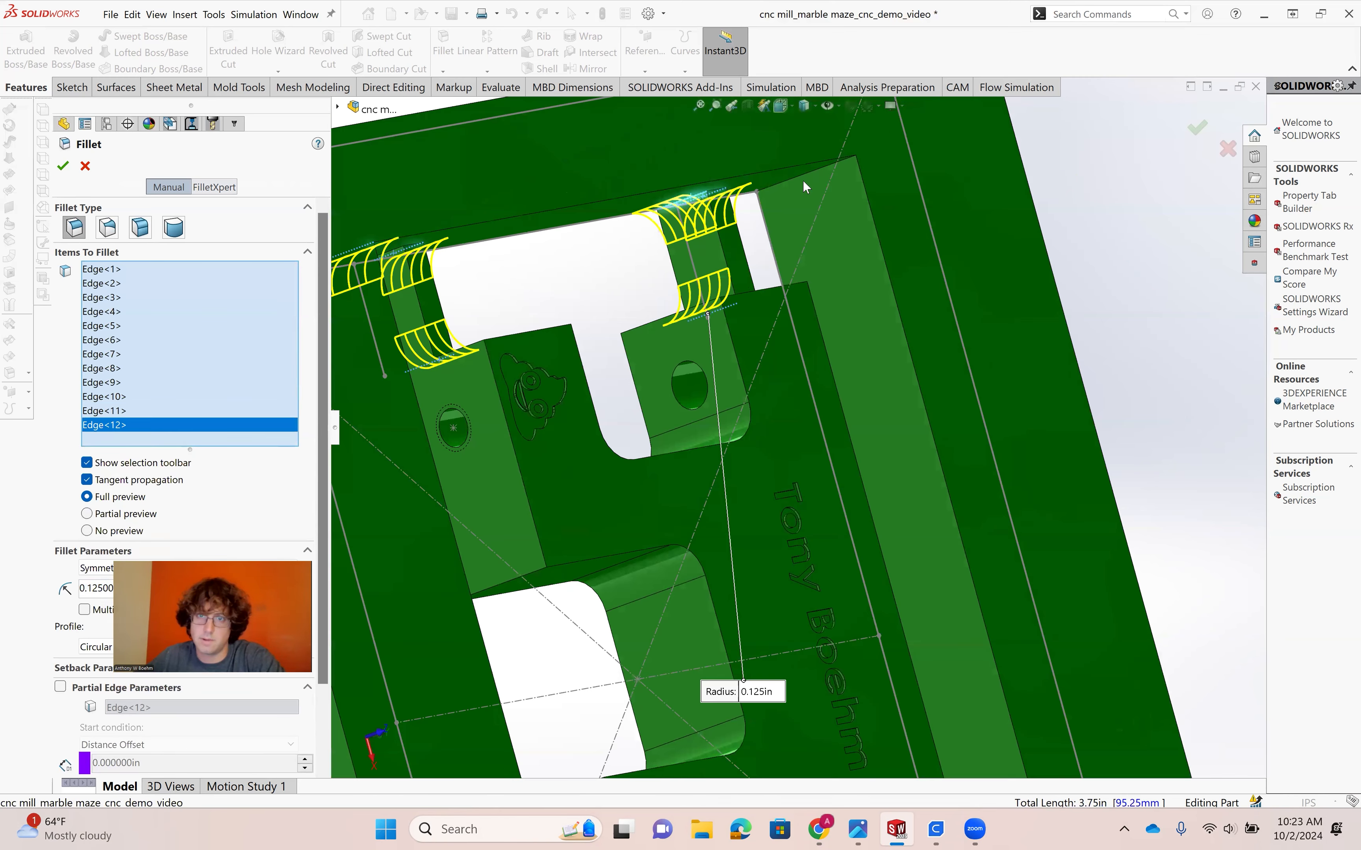
pyautogui.click(805, 175)
pyautogui.scroll(3, 739, 408)
pyautogui.scroll(4, 635, 455)
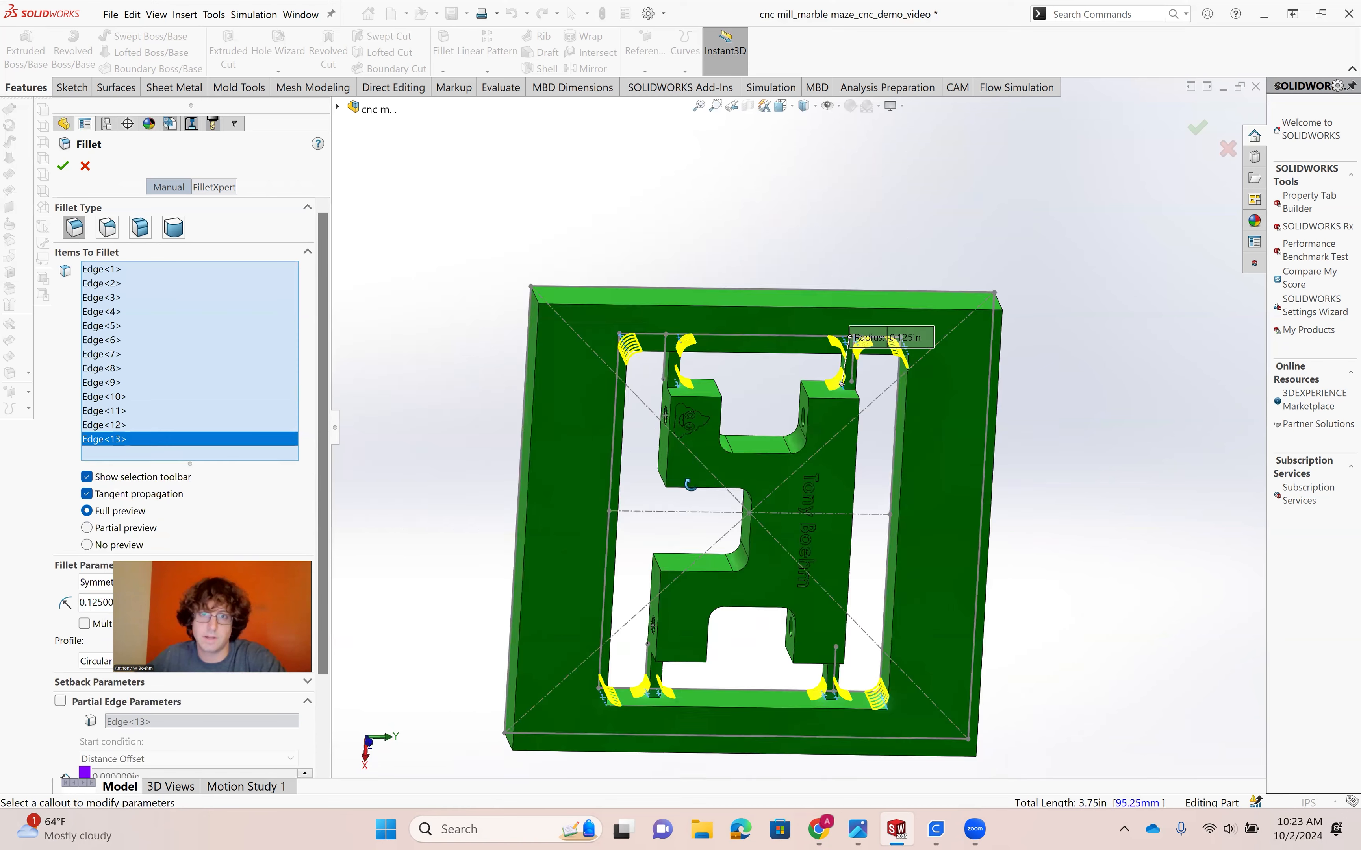
# Add the lower-left tab's lower edge at the frame and complete the 0.125 in fillet.
pyautogui.scroll(-5, 657, 325)
pyautogui.click(753, 342)
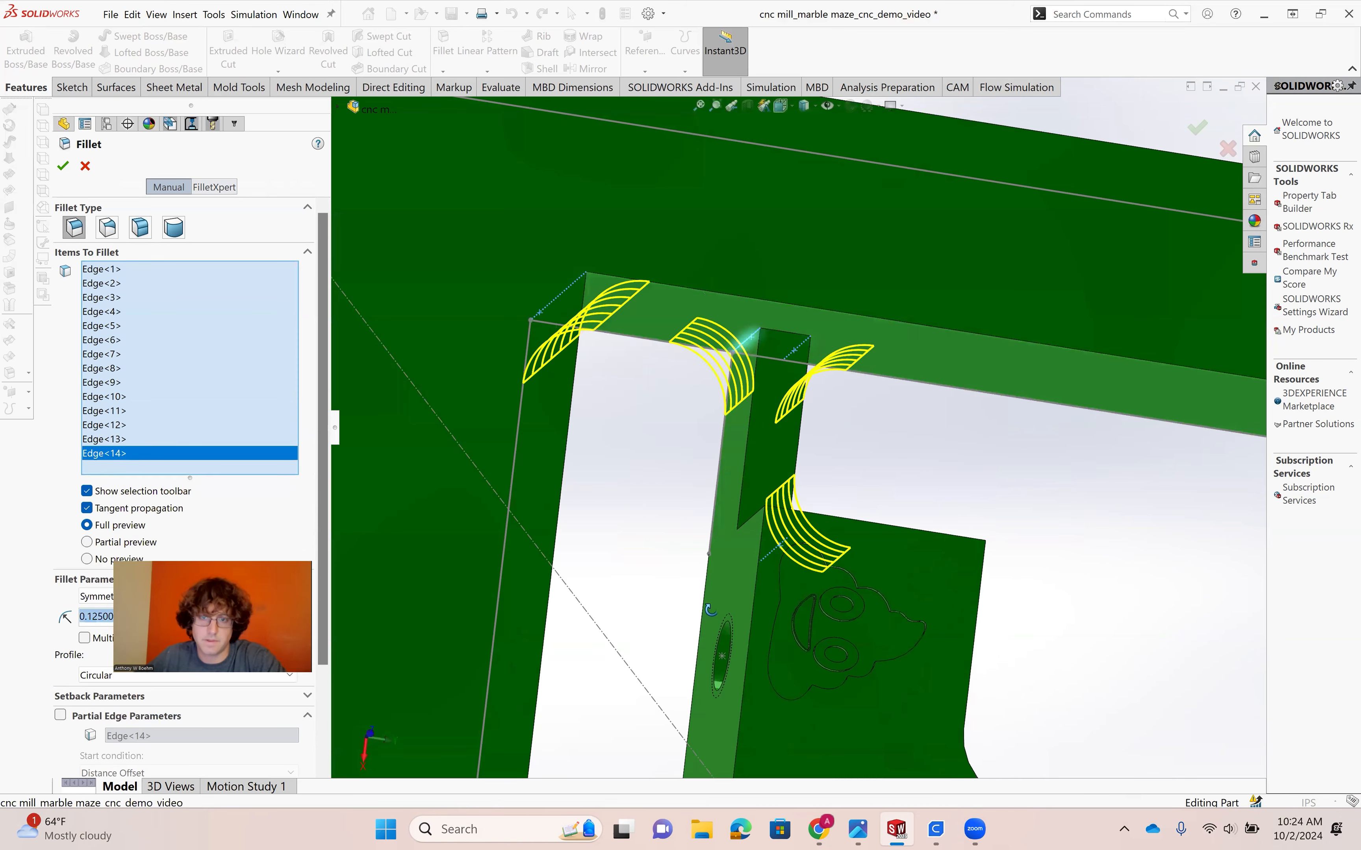
pyautogui.moveTo(737, 616); pyautogui.dragTo(692, 635, button='middle')
pyautogui.scroll(5, 697, 642)
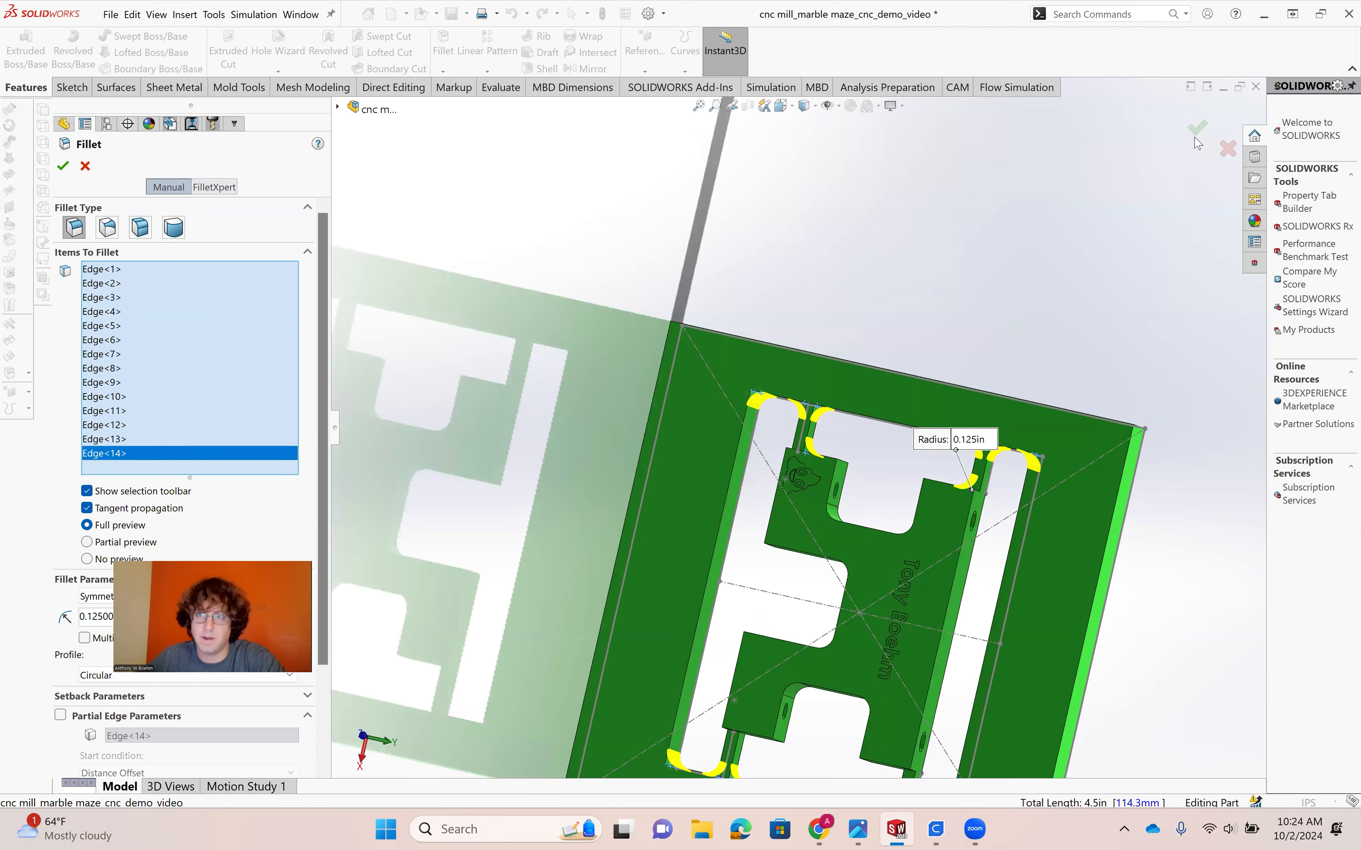
pyautogui.click(1195, 134)
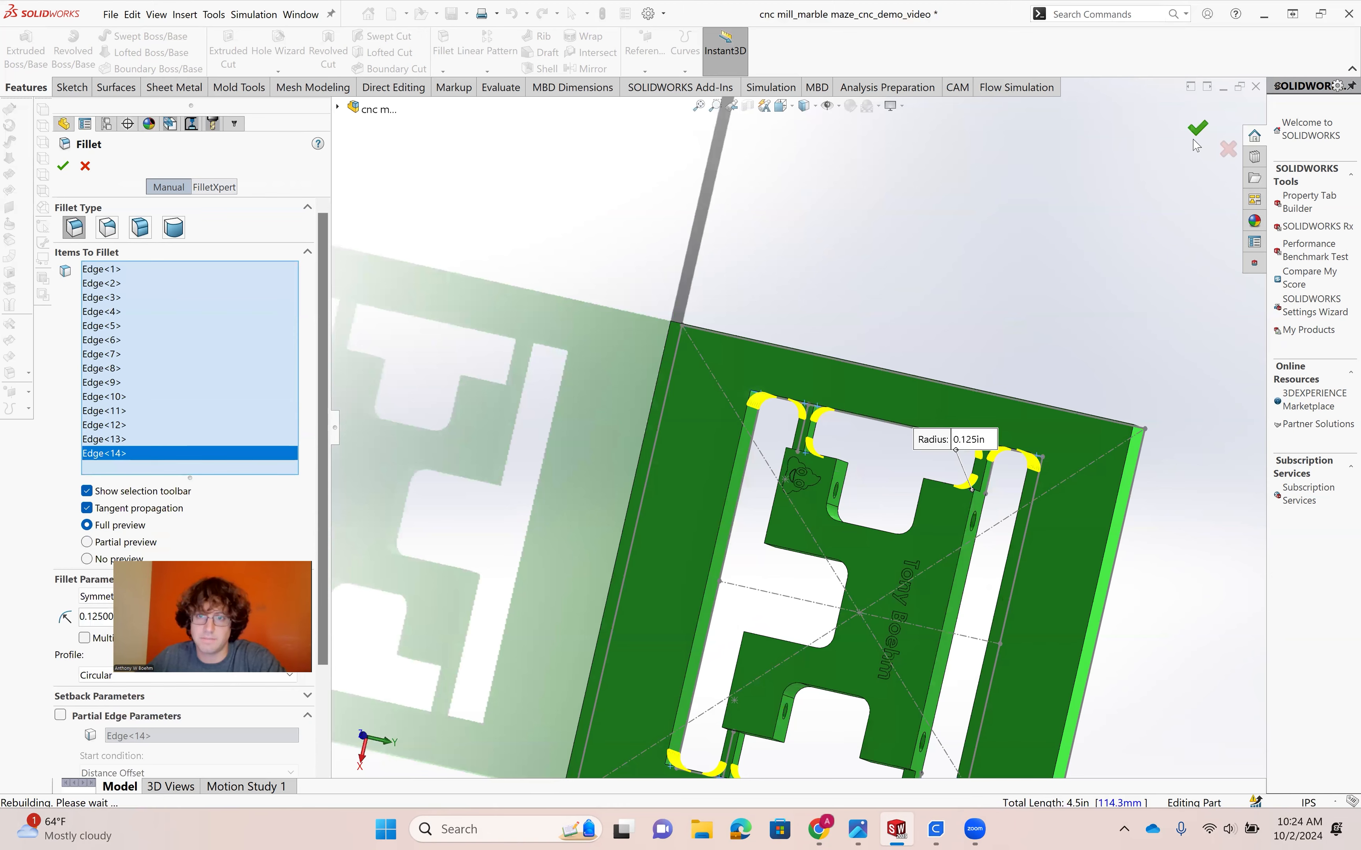
pyautogui.moveTo(830, 537); pyautogui.dragTo(1040, 595, button='middle')
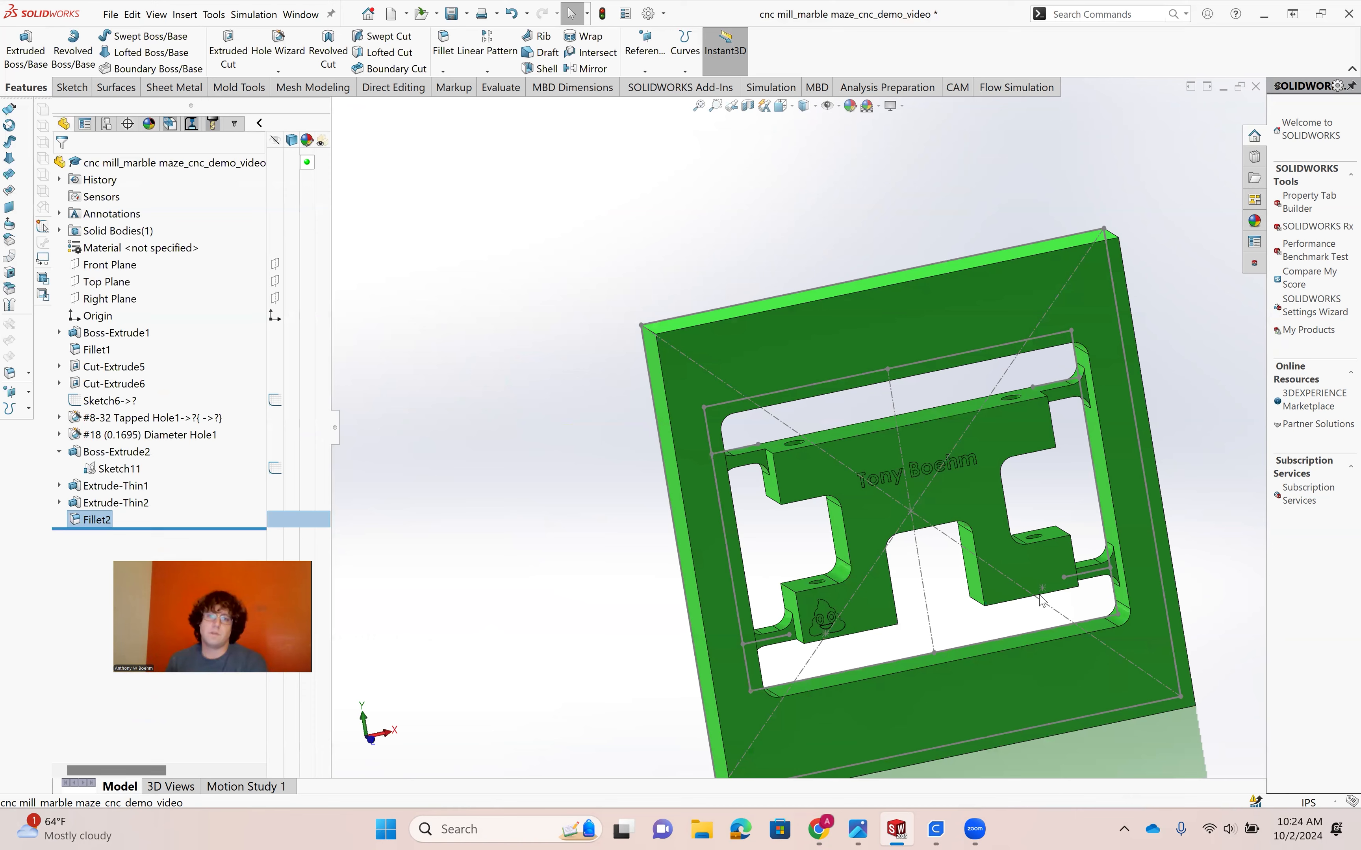
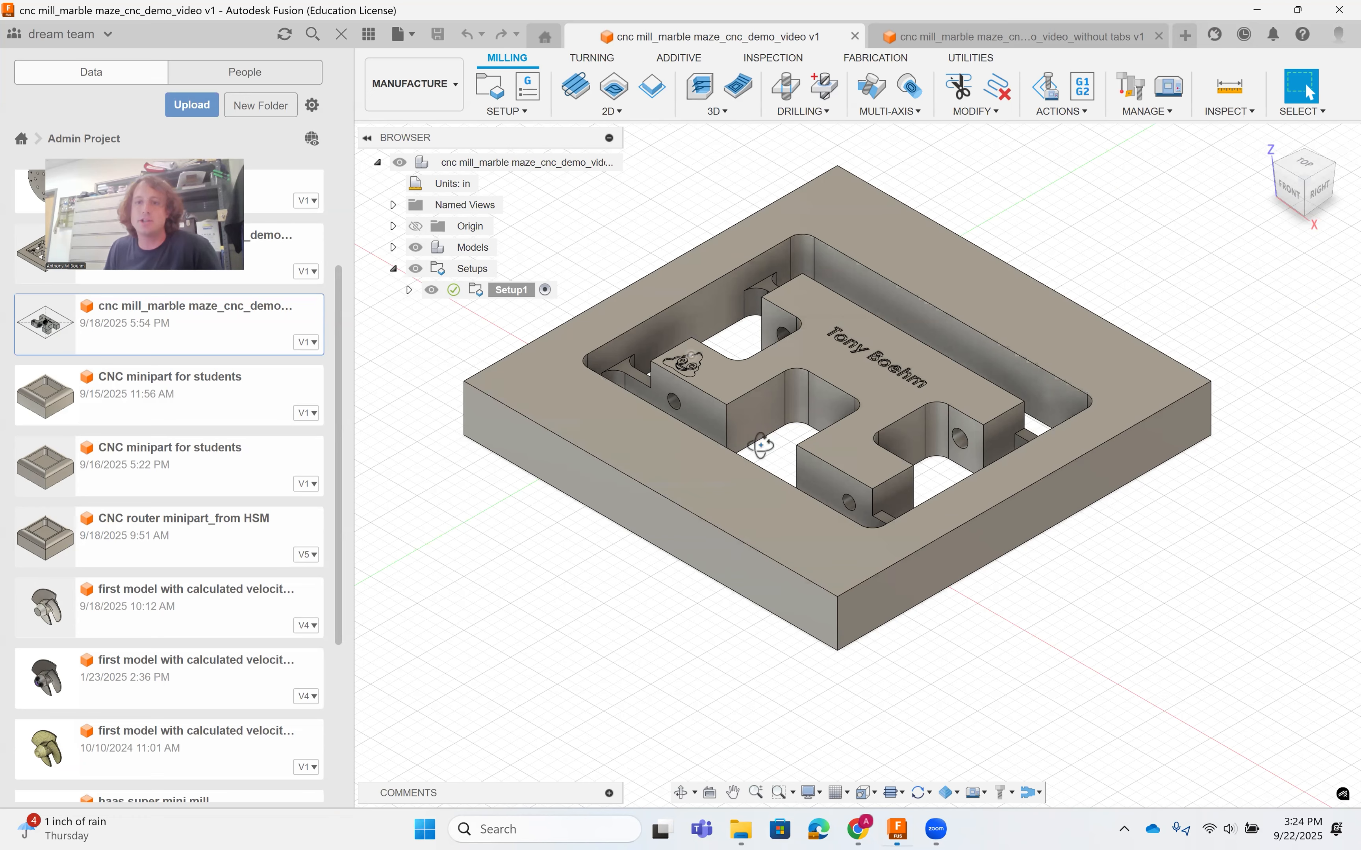
# In Autodesk Fusion, examine the tabbed marble maze part and the options available for its existing Setup1.
pyautogui.keyDown('shift'); pyautogui.moveTo(760, 445); pyautogui.dragTo(810, 526, button='middle'); pyautogui.keyUp('shift')
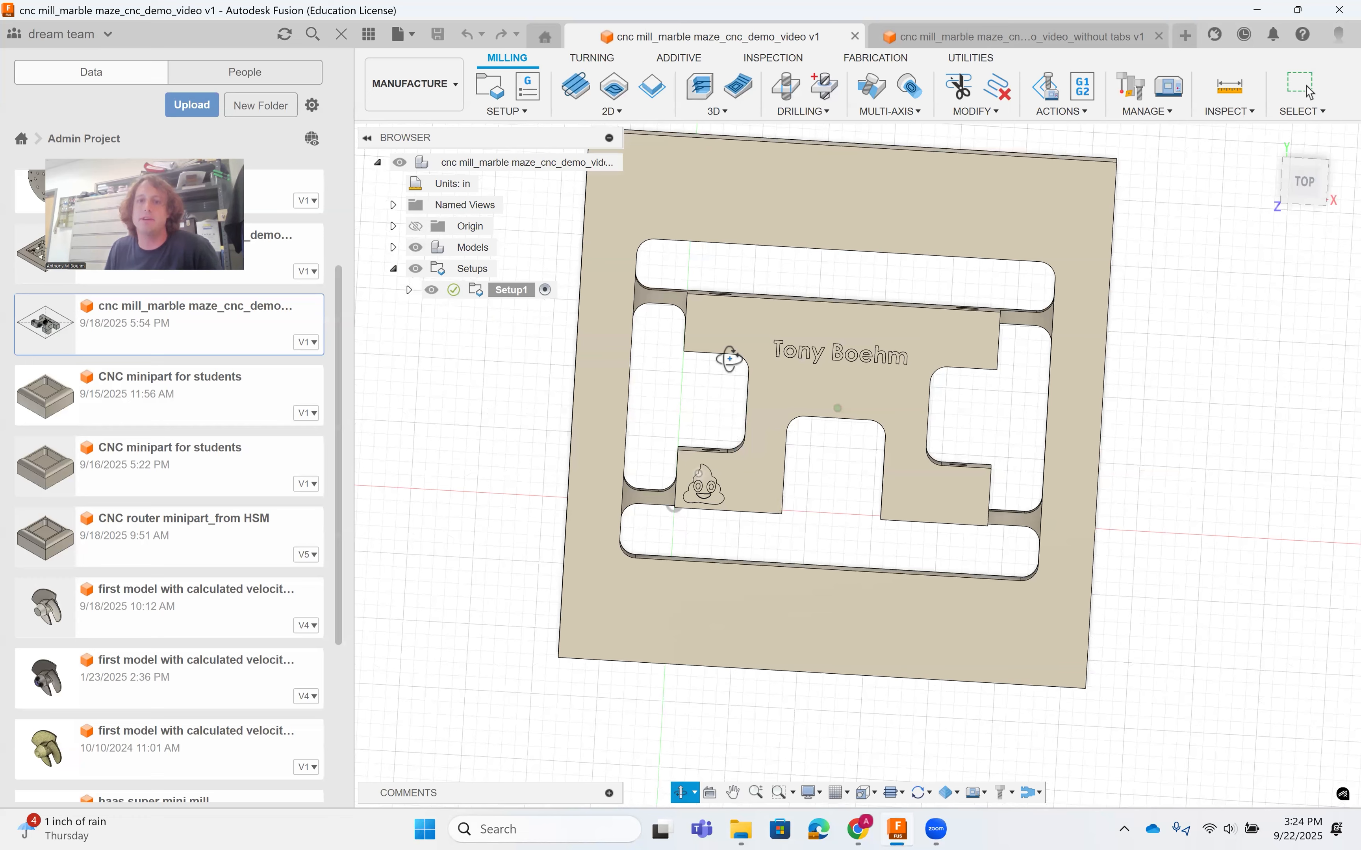
pyautogui.keyDown('shift'); pyautogui.moveTo(731, 360); pyautogui.dragTo(668, 381, button='middle'); pyautogui.keyUp('shift')
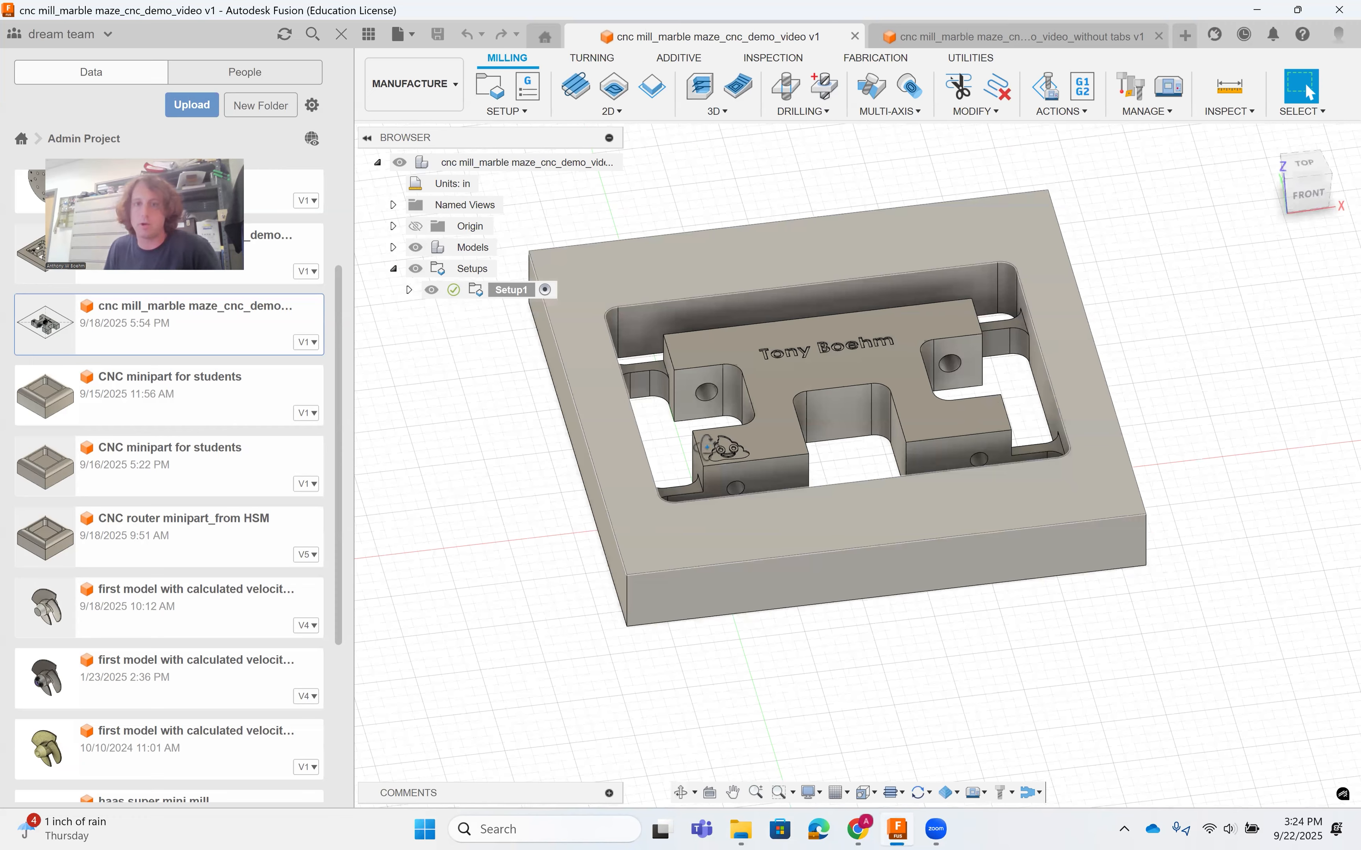
pyautogui.keyDown('shift'); pyautogui.moveTo(707, 446); pyautogui.dragTo(820, 507, button='middle'); pyautogui.keyUp('shift')
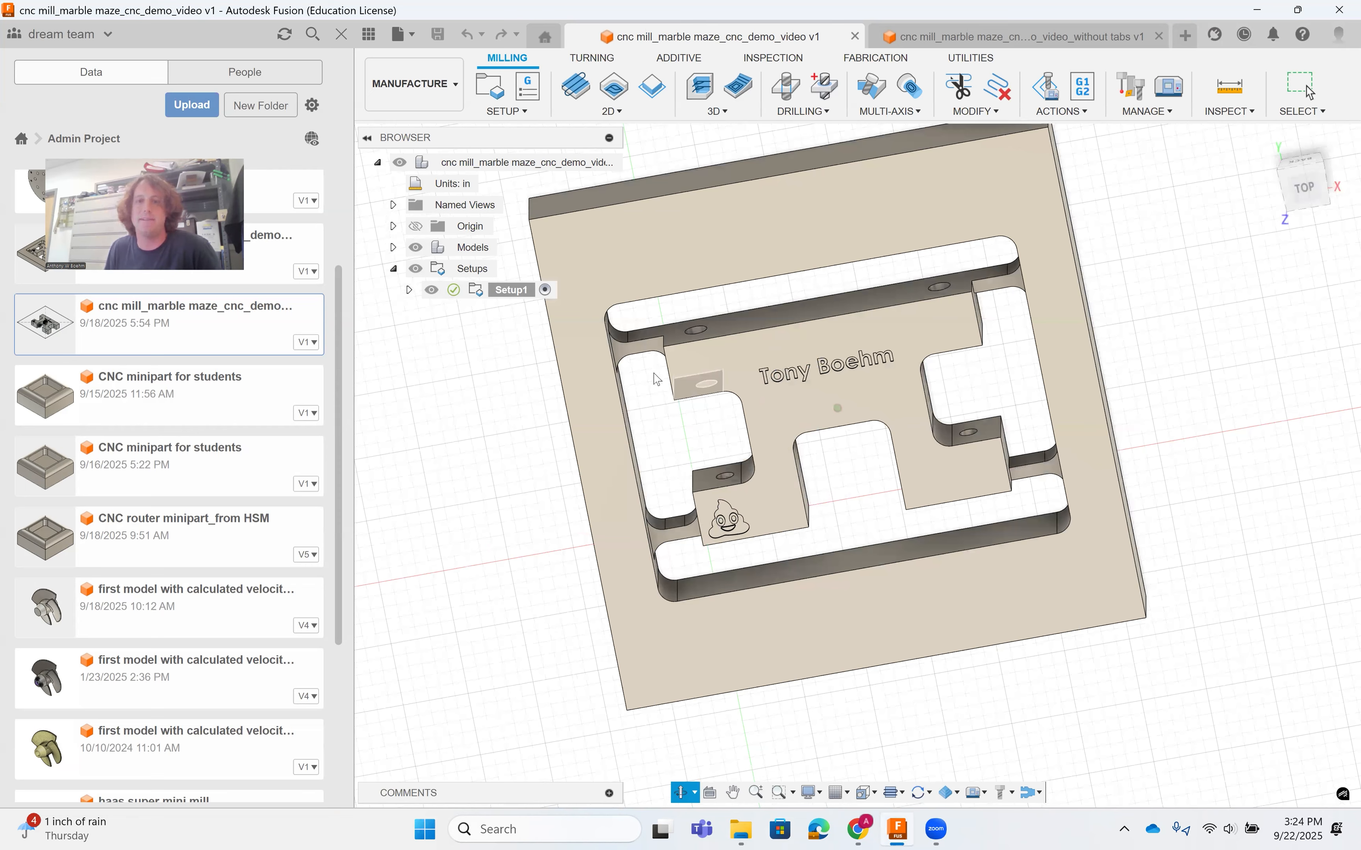
pyautogui.keyDown('shift'); pyautogui.moveTo(653, 374); pyautogui.dragTo(681, 394, button='middle'); pyautogui.keyUp('shift')
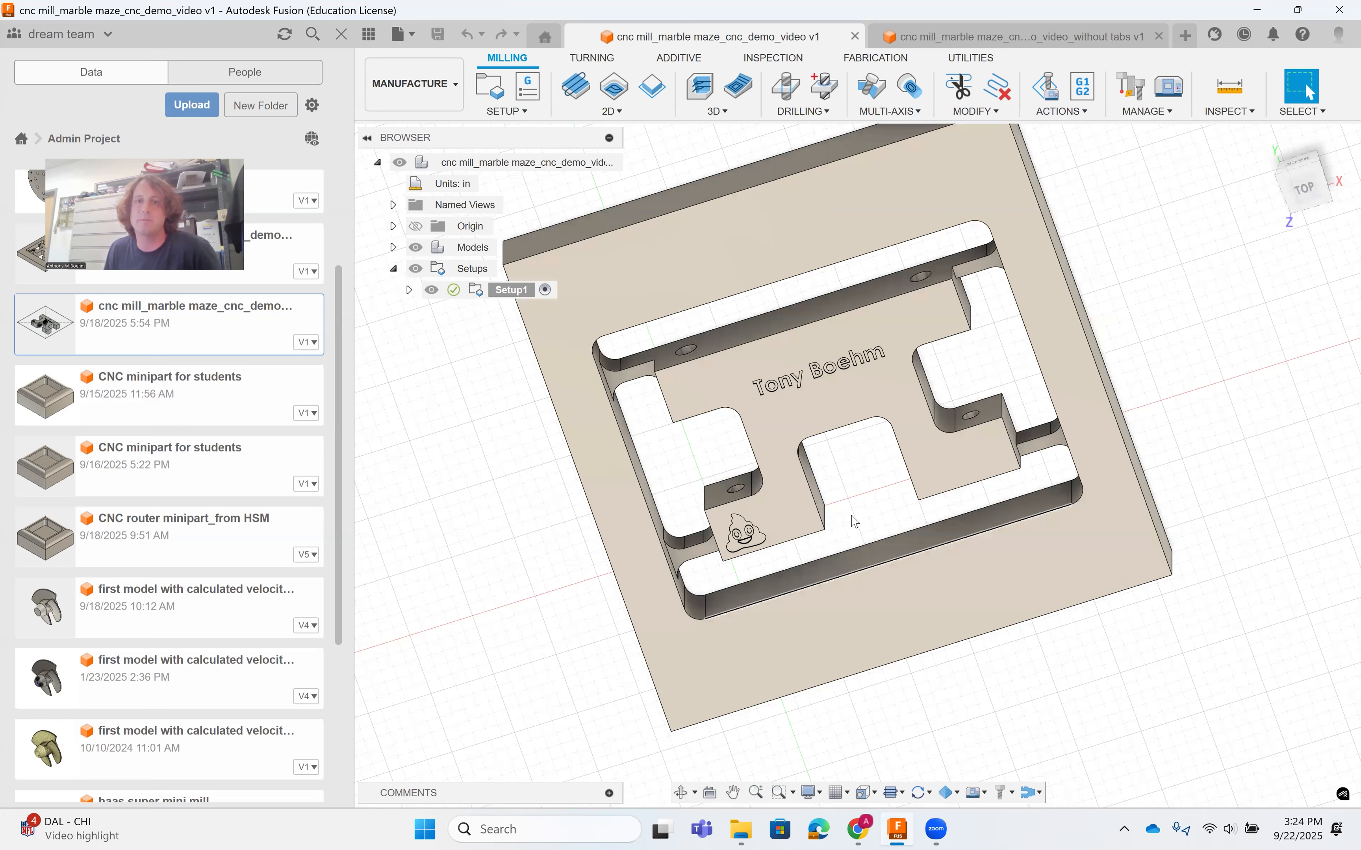
pyautogui.keyDown('shift'); pyautogui.moveTo(854, 515); pyautogui.dragTo(908, 470, button='middle'); pyautogui.keyUp('shift')
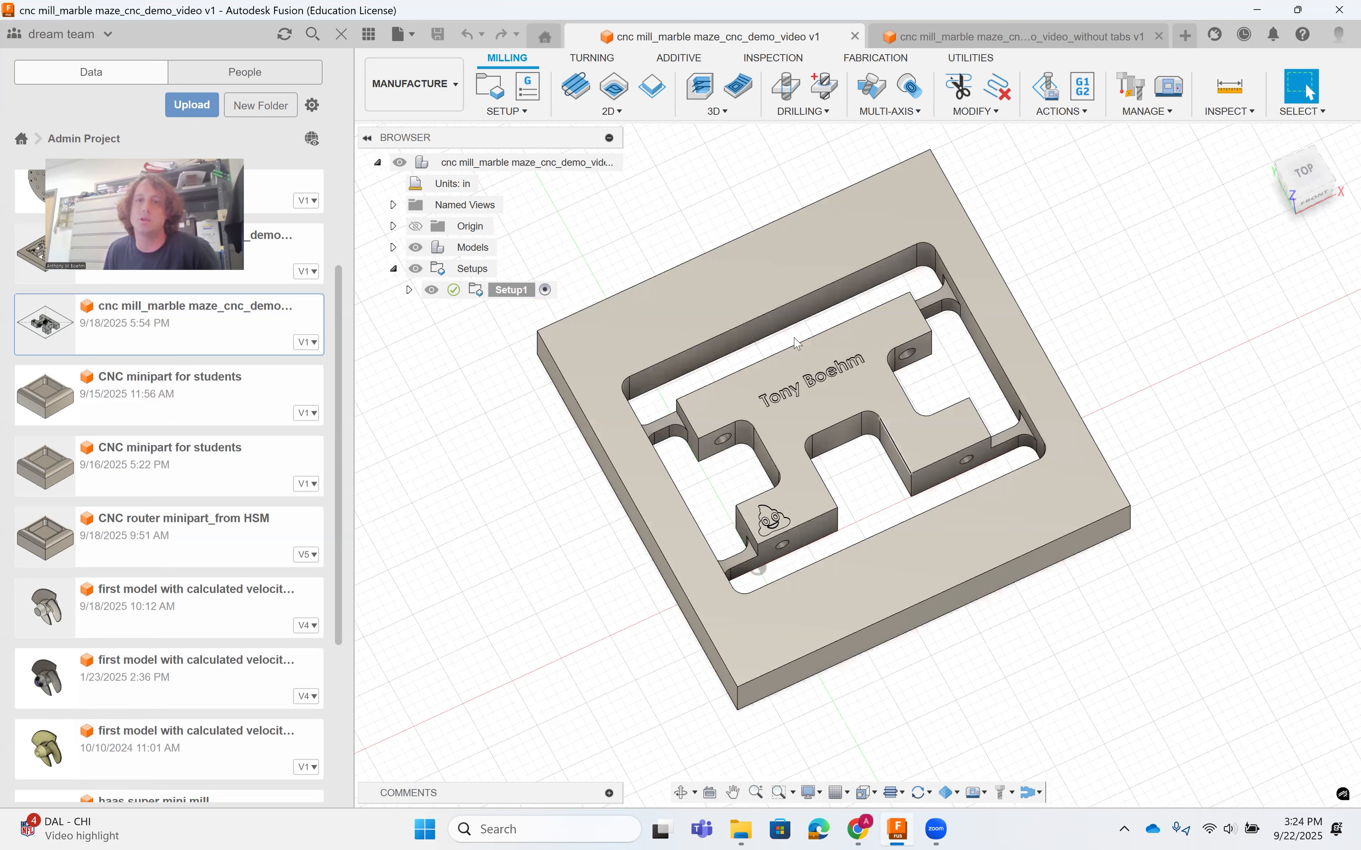
pyautogui.scroll(1, 717, 566)
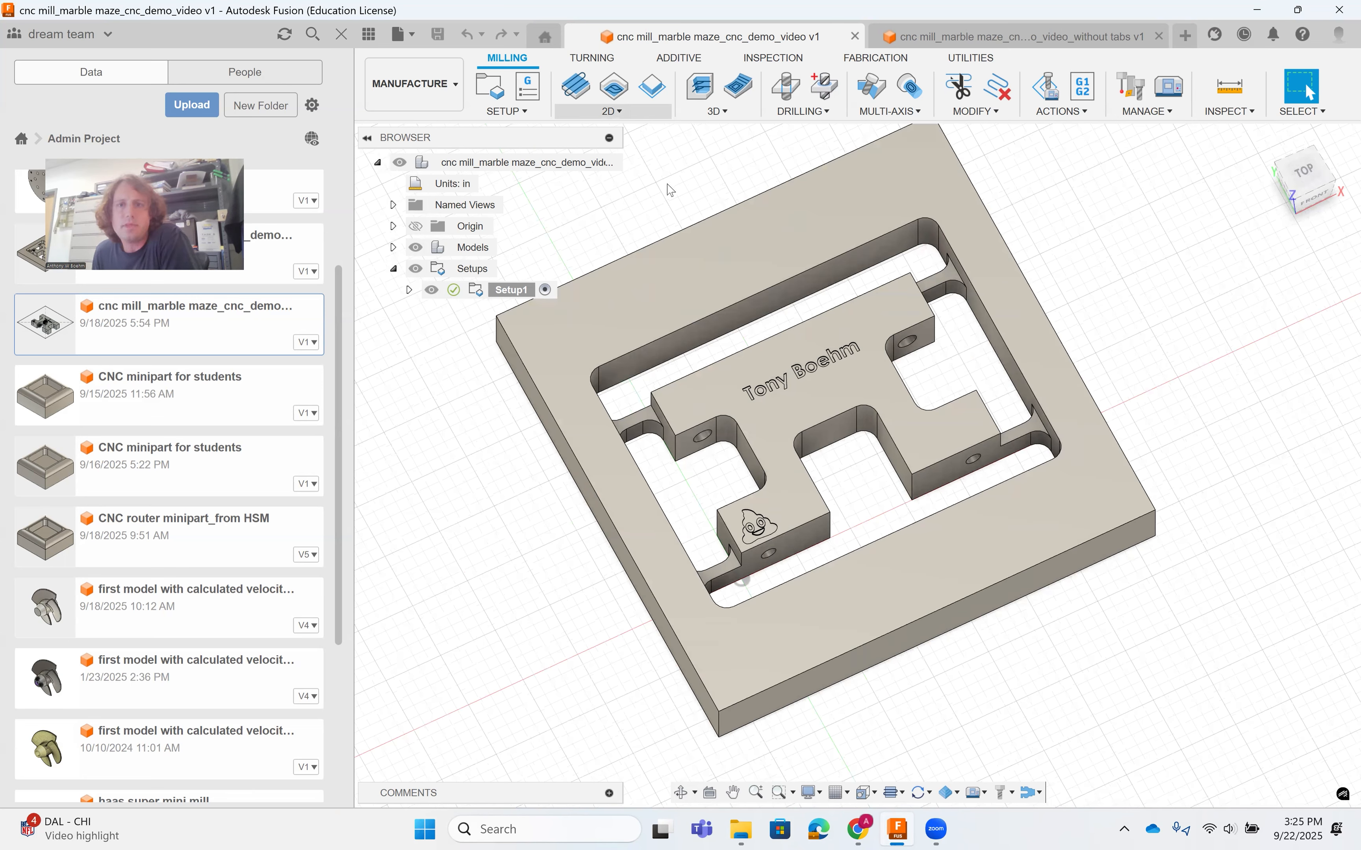
pyautogui.rightClick(532, 290)
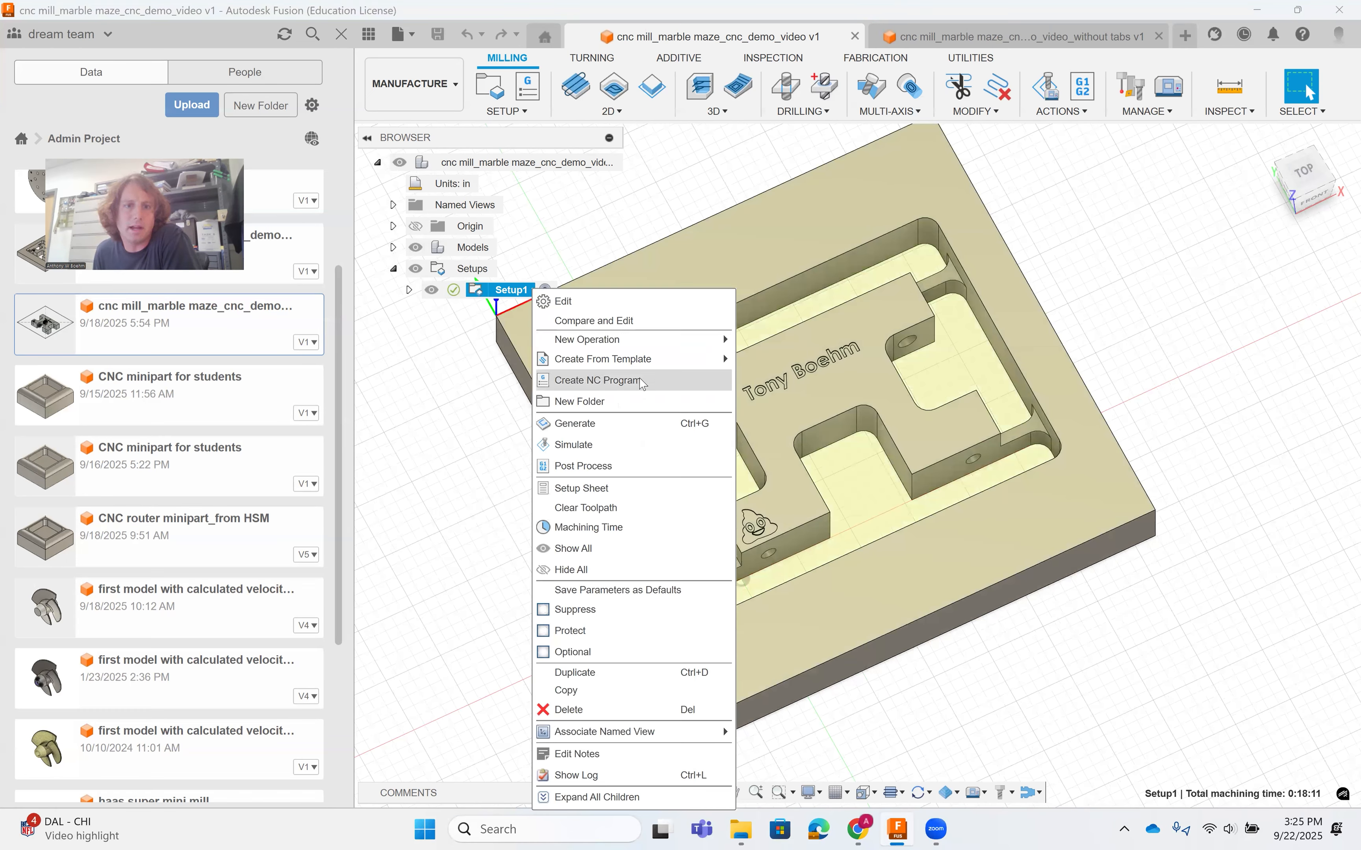
pyautogui.click(422, 428)
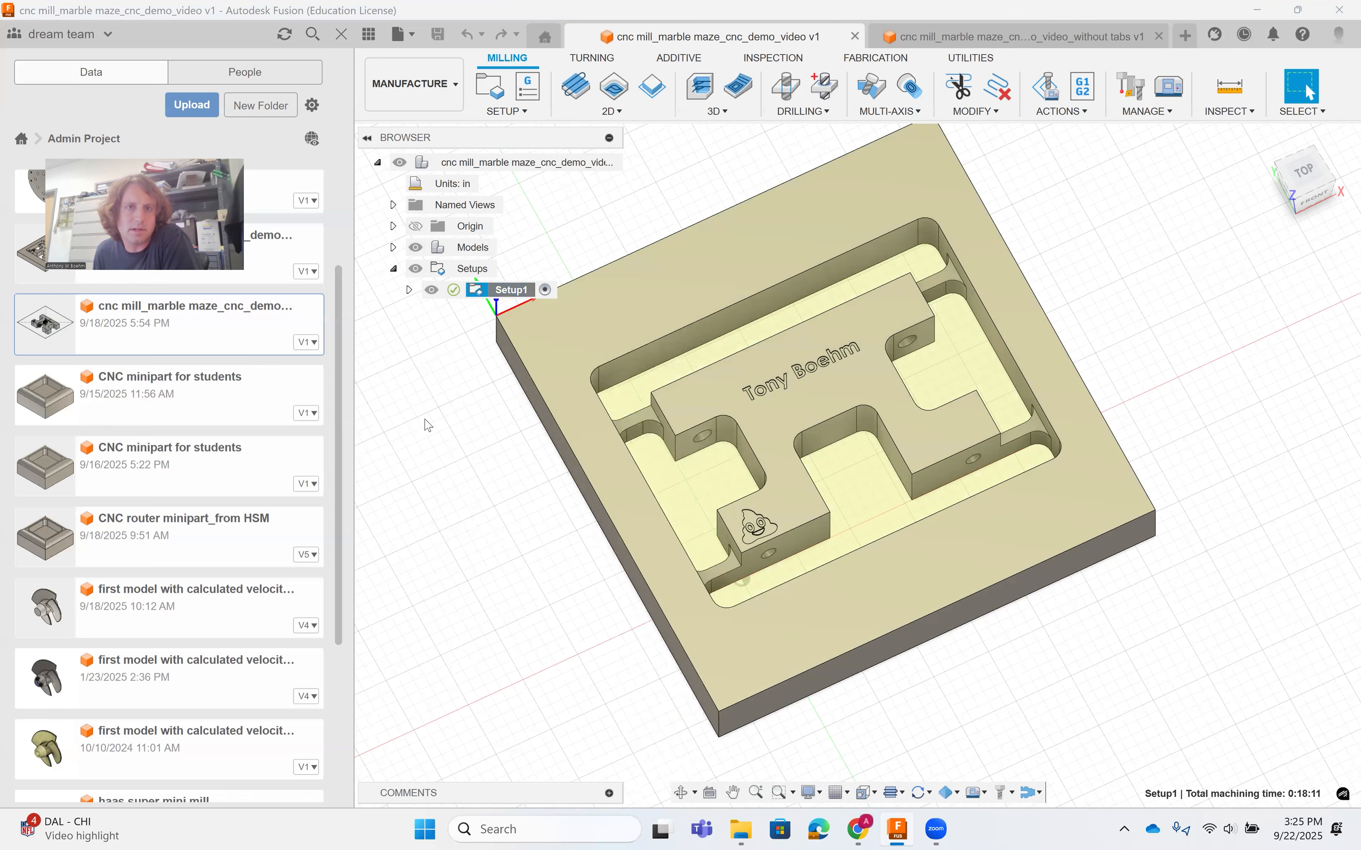
# Create a new milling setup with its stock box point origin at the part's top back-left corner.
pyautogui.click(491, 113)
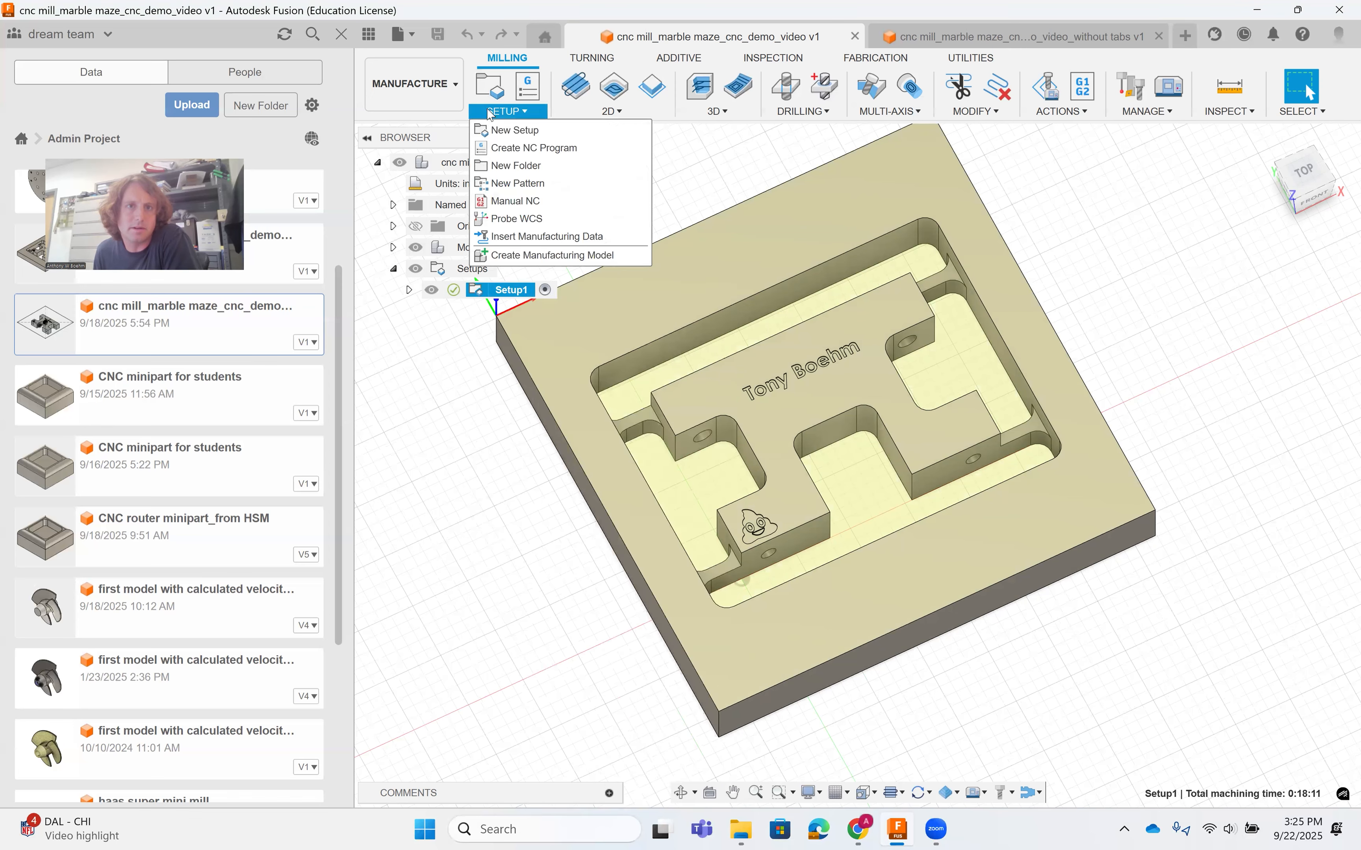
pyautogui.click(502, 135)
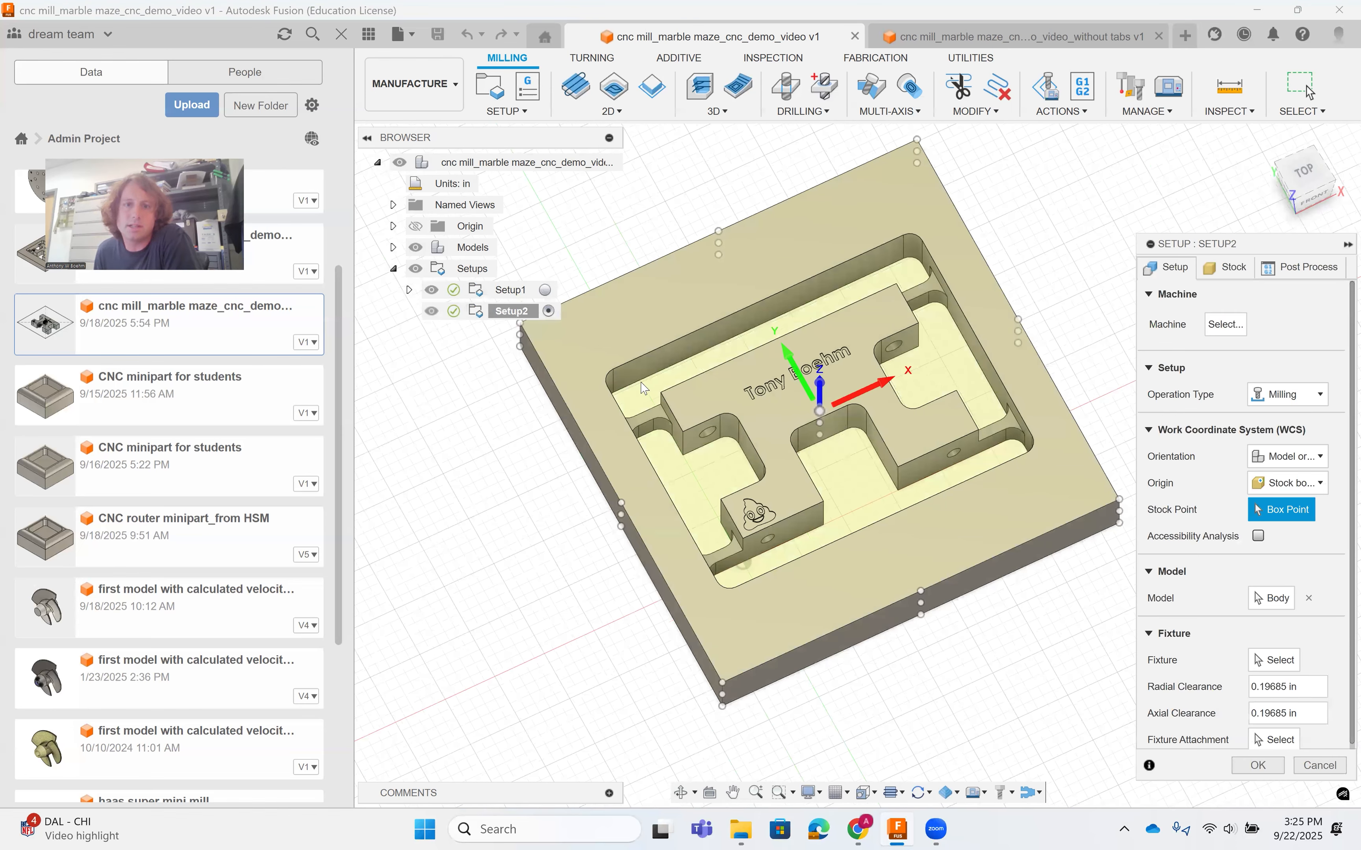
pyautogui.scroll(3, 637, 381)
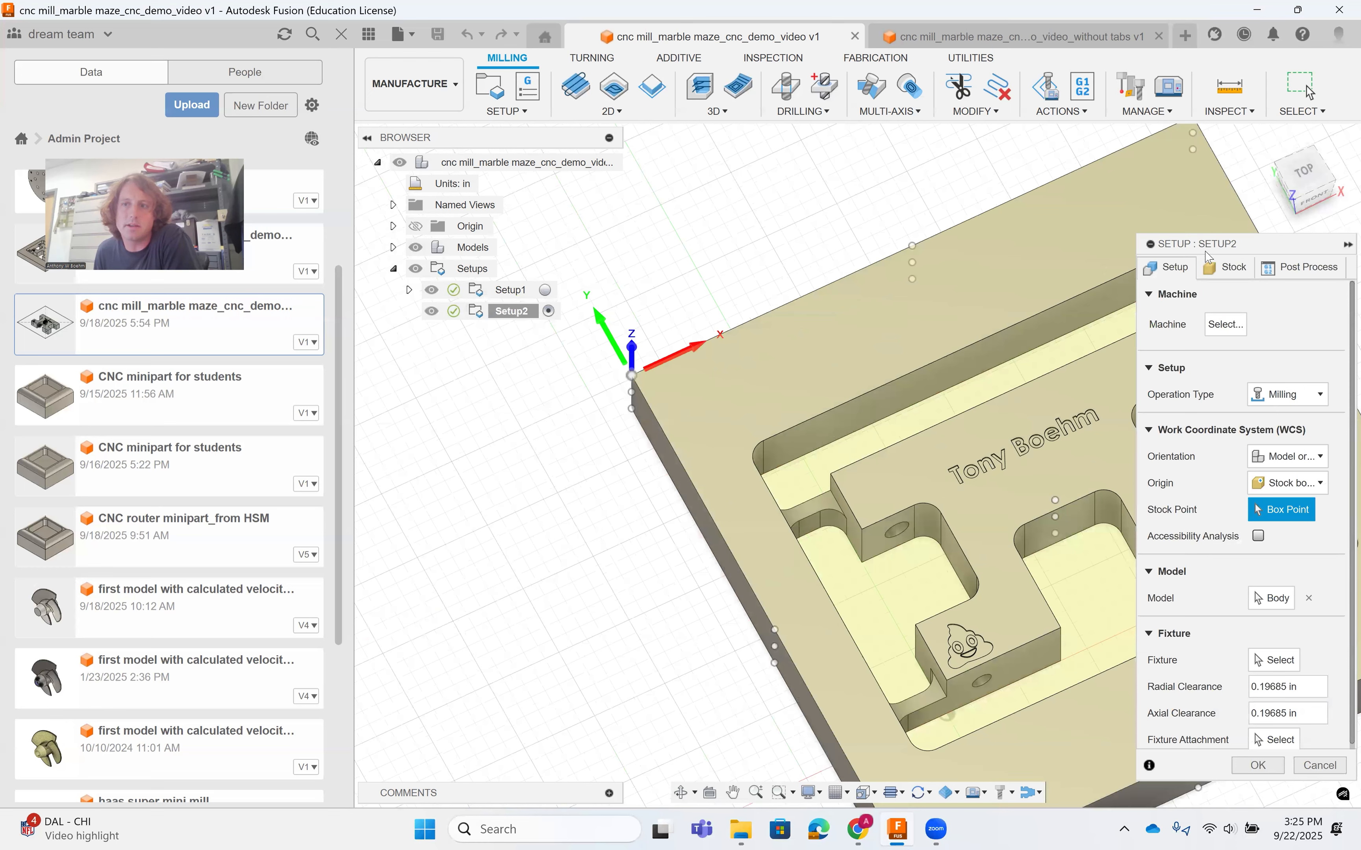
pyautogui.scroll(1, 668, 386)
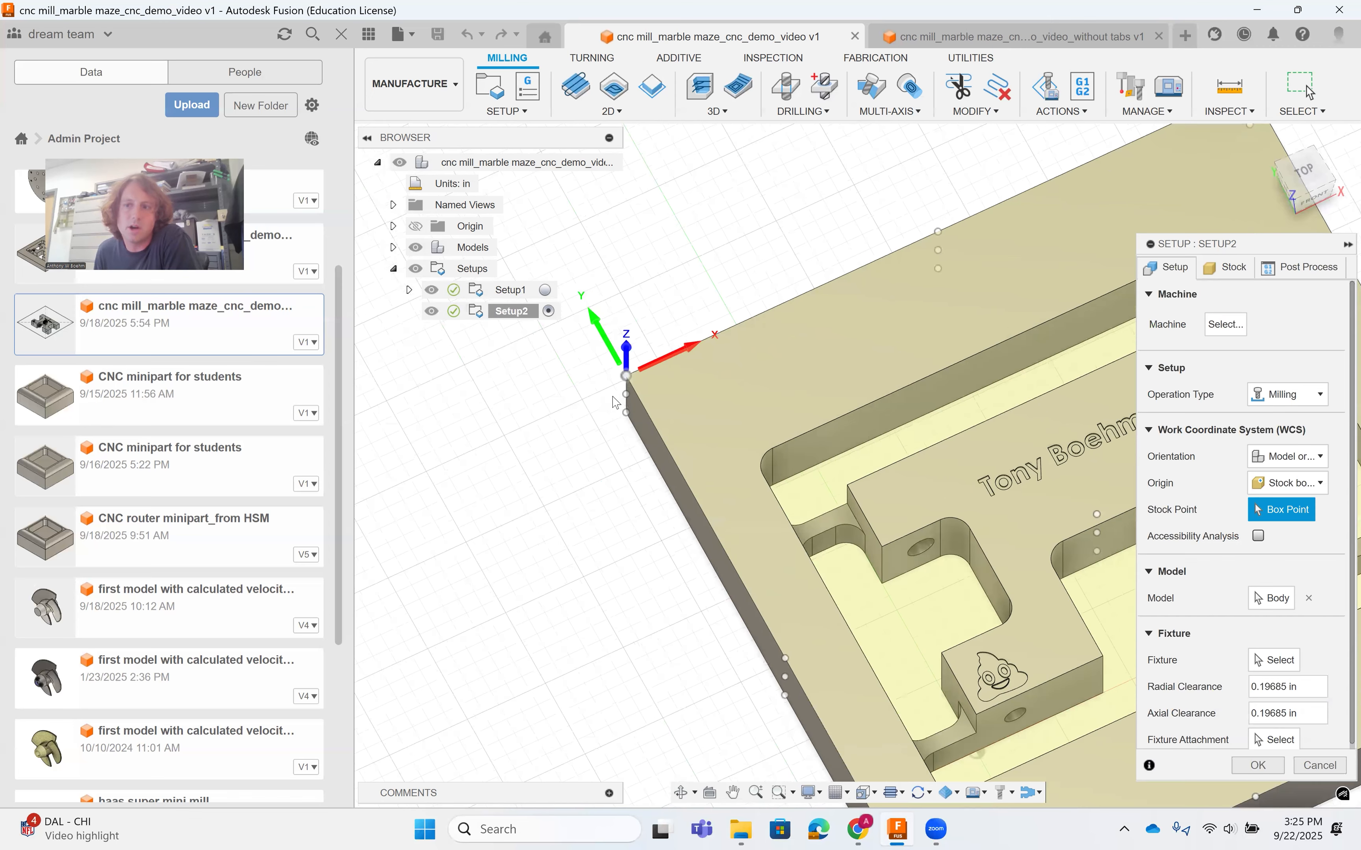
# Change the setup's WCS origin to Selected point, using the vertex at the frame's top back-left corner.
pyautogui.scroll(4, 654, 380)
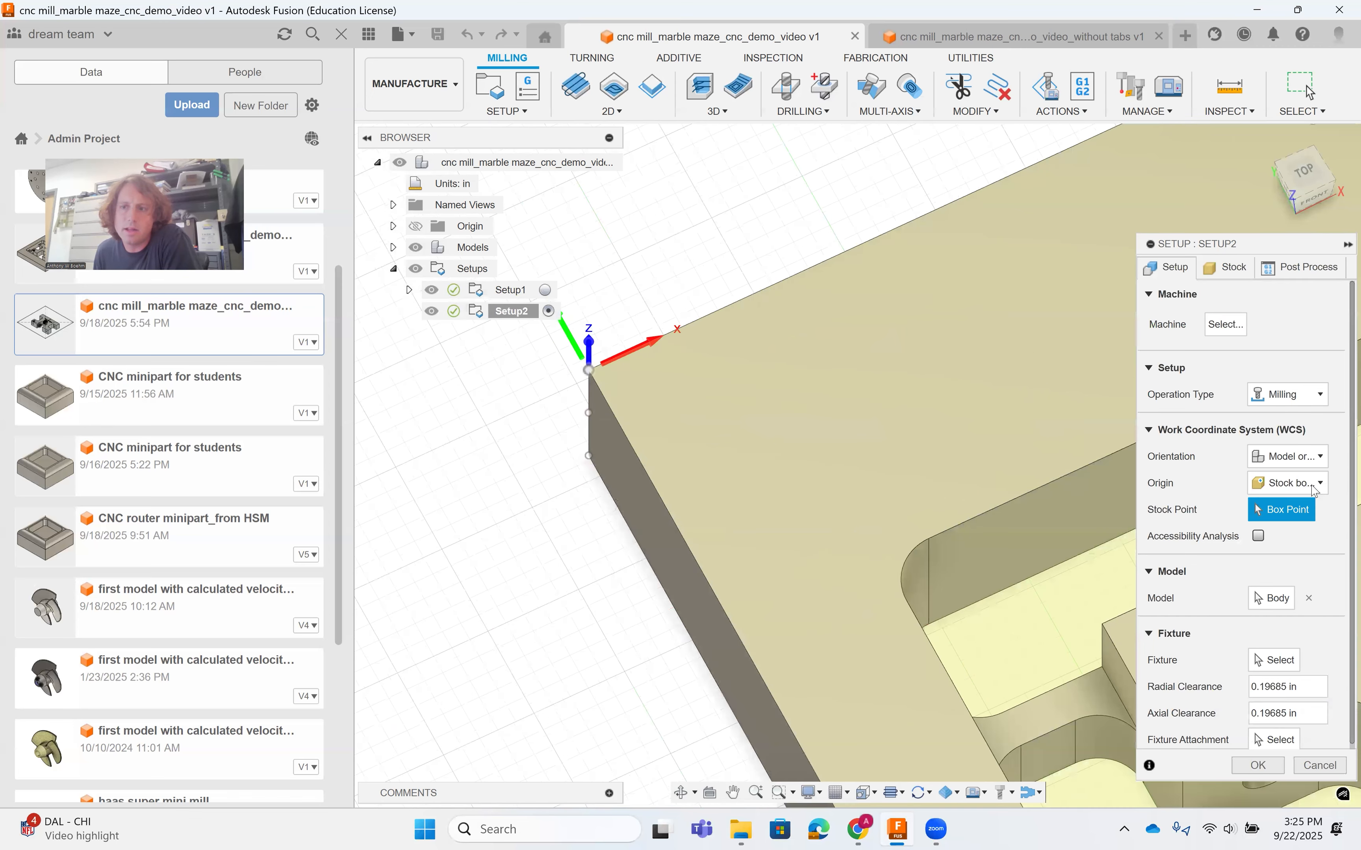
pyautogui.click(1314, 485)
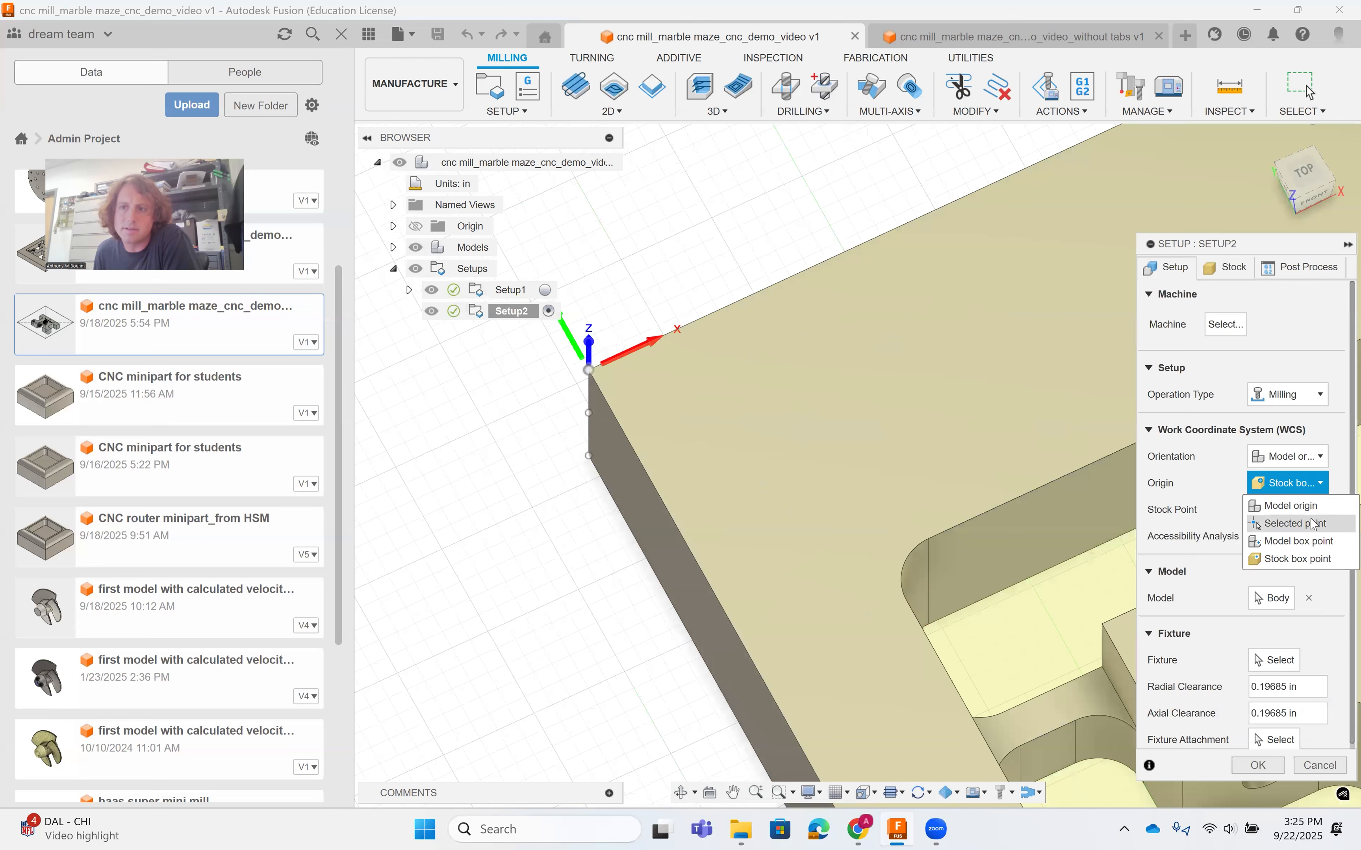
pyautogui.click(1314, 524)
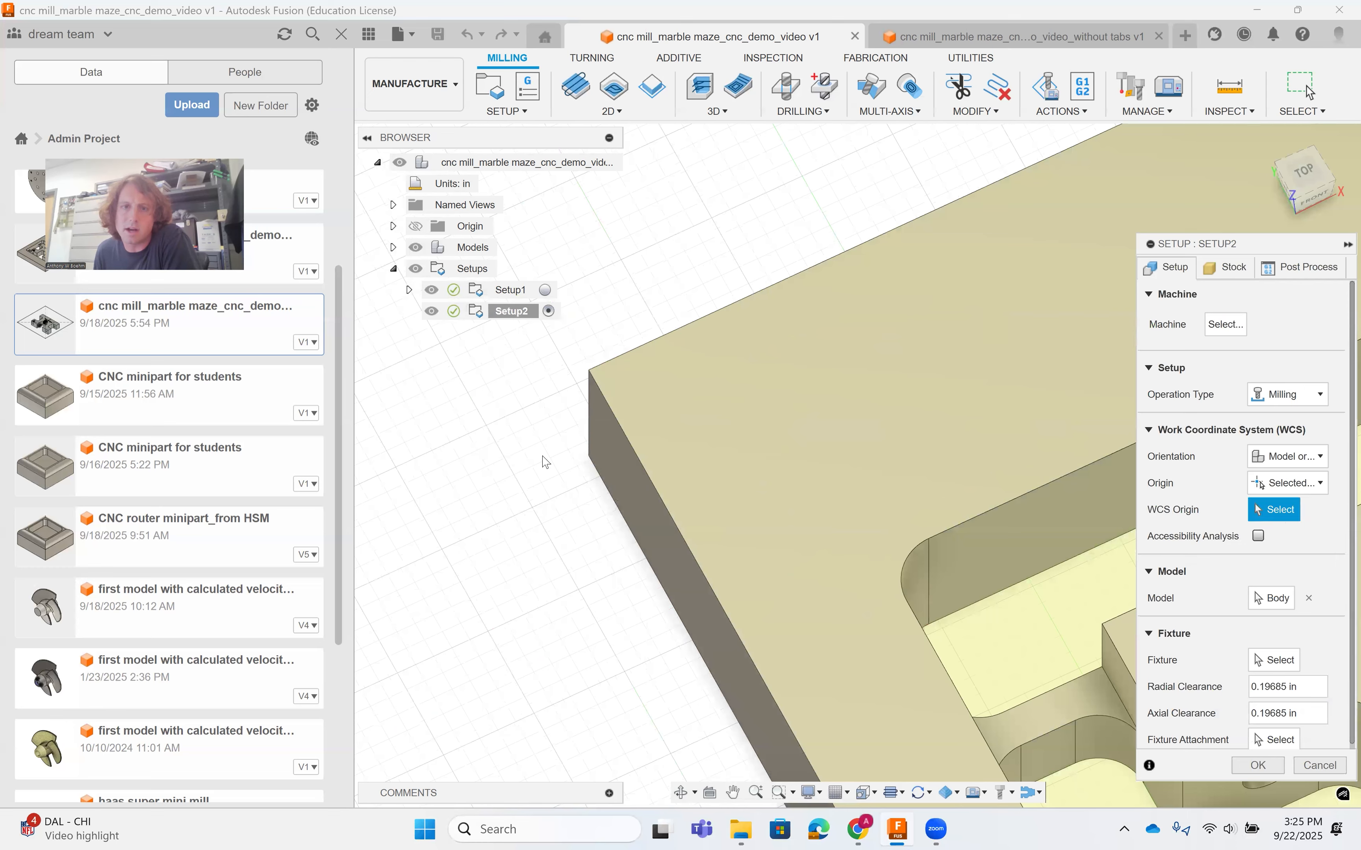
pyautogui.click(591, 373)
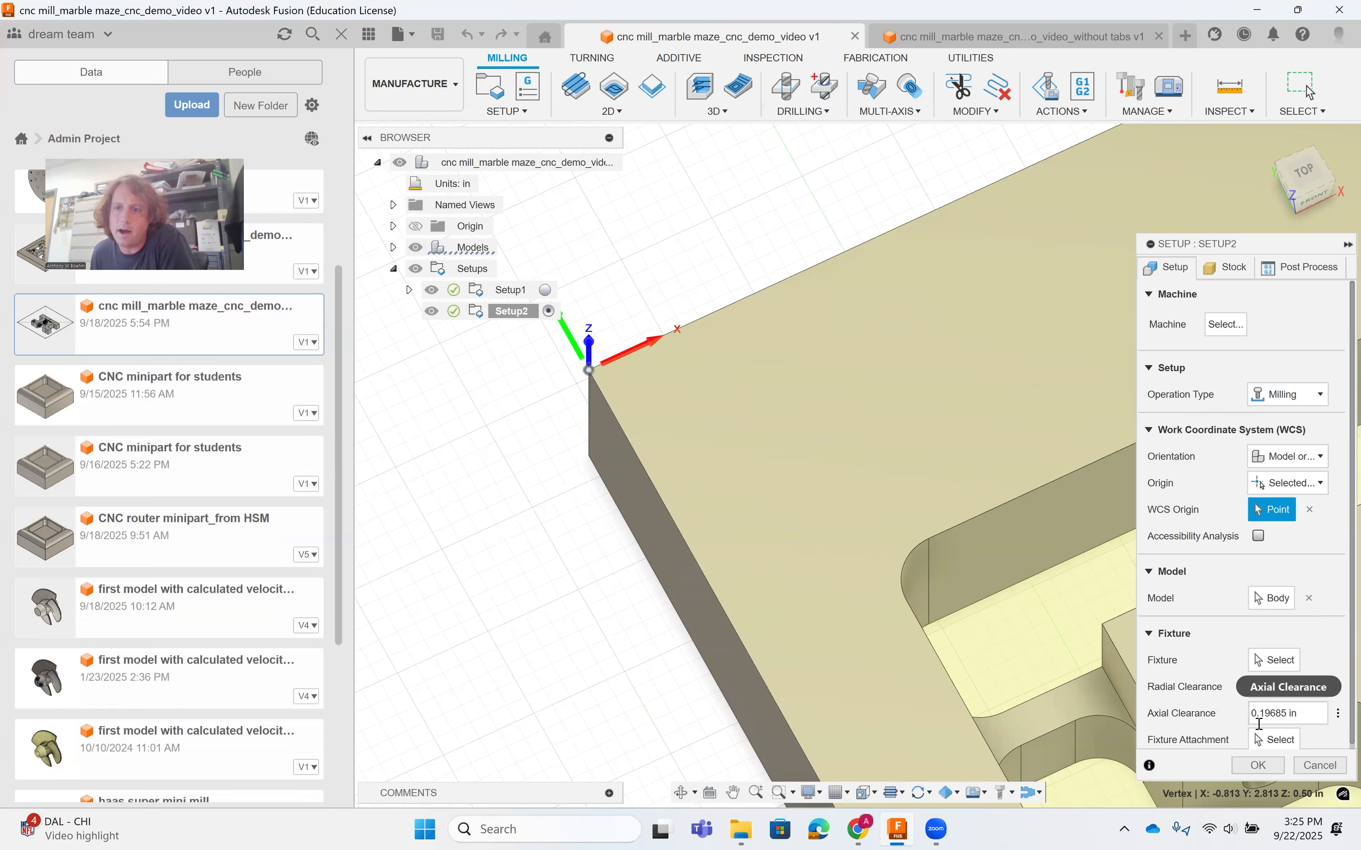
# Set the new setup's stock mode to Fixed size box.
pyautogui.click(1214, 268)
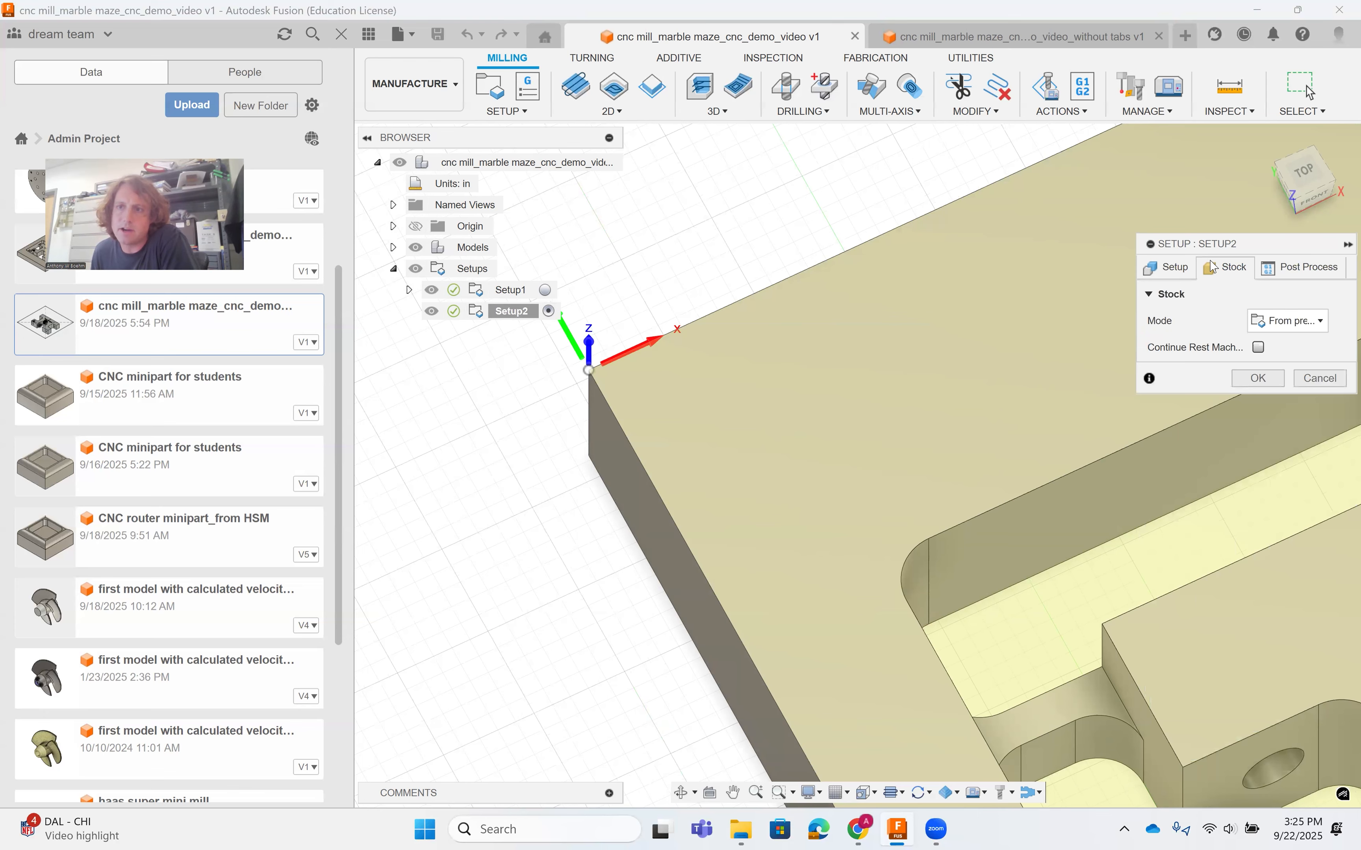
pyautogui.click(1284, 318)
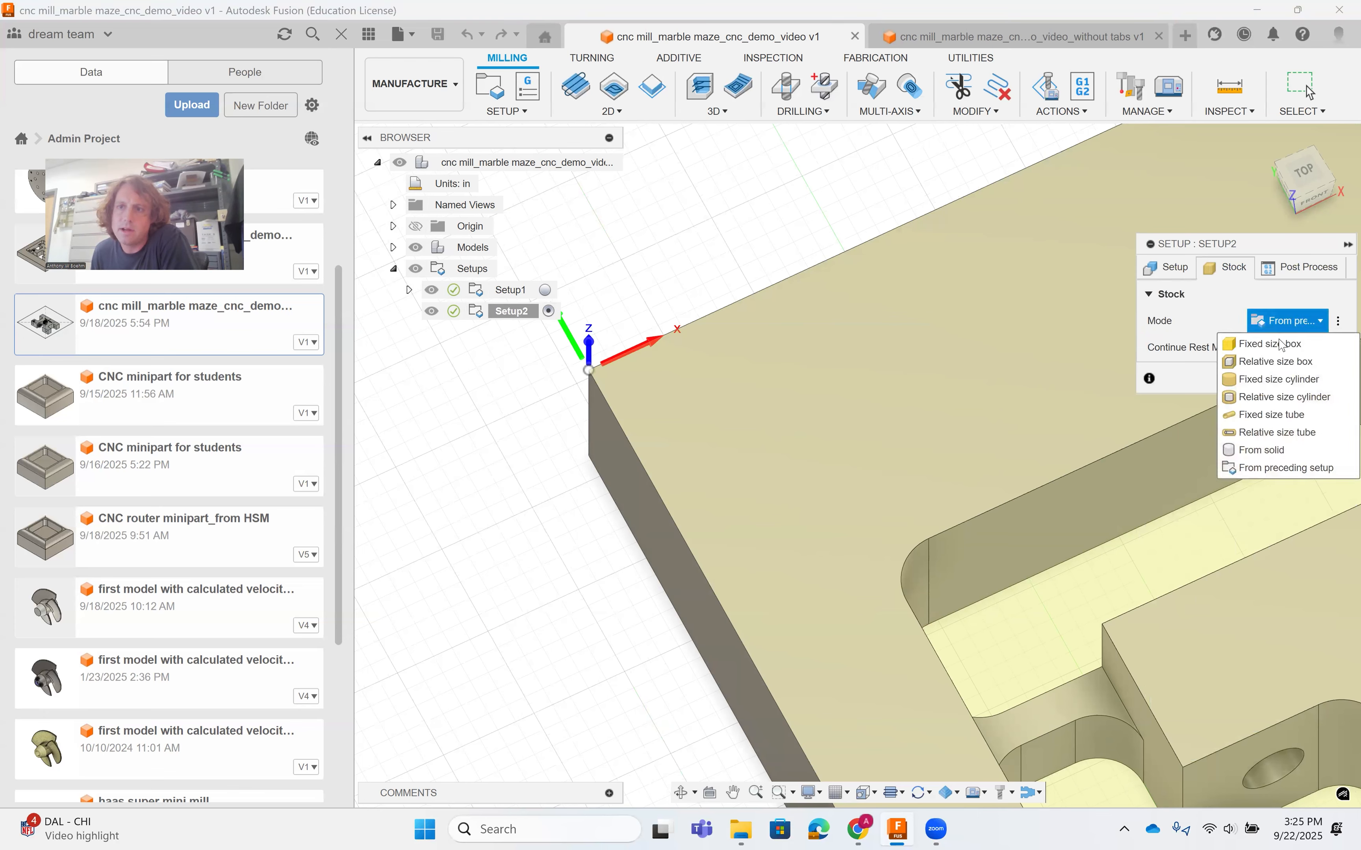
pyautogui.click(1284, 344)
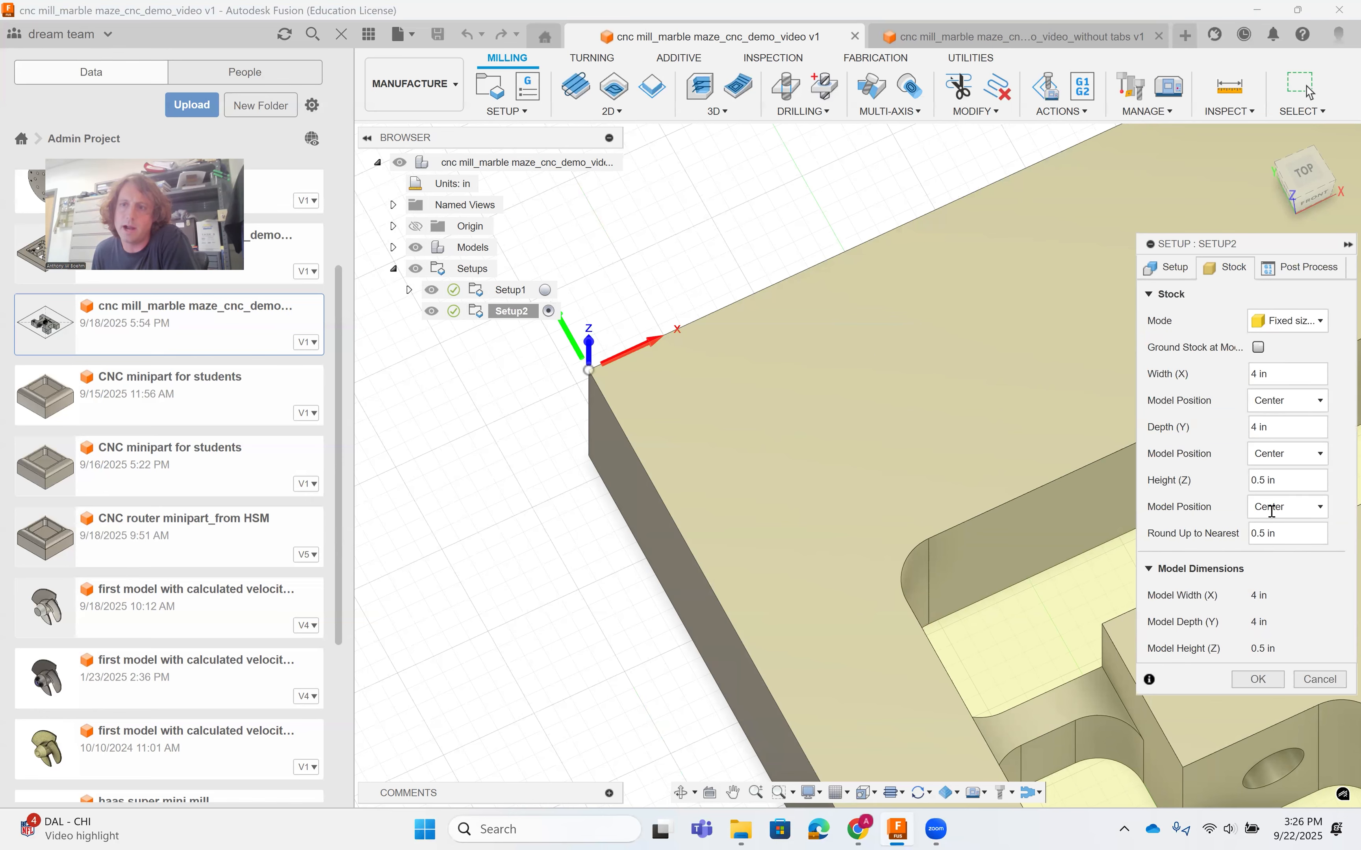
pyautogui.moveTo(1009, 165); pyautogui.dragTo(681, 83)
pyautogui.scroll(-1, 1053, 487)
pyautogui.scroll(-3, 1055, 490)
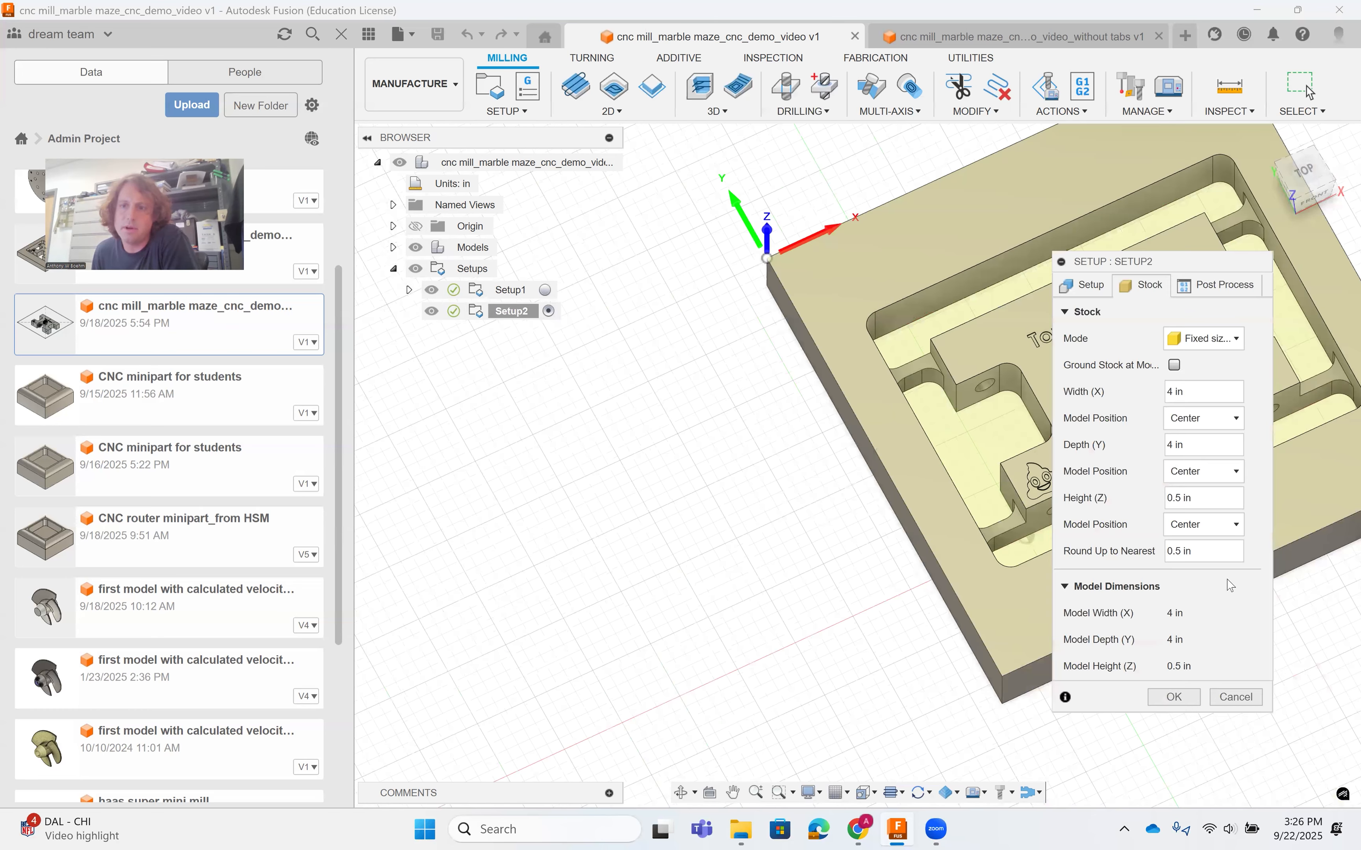
# Close the Setup2 settings and start a 2D Pocket operation under that setup for the tabbed maze part.
pyautogui.click(1221, 695)
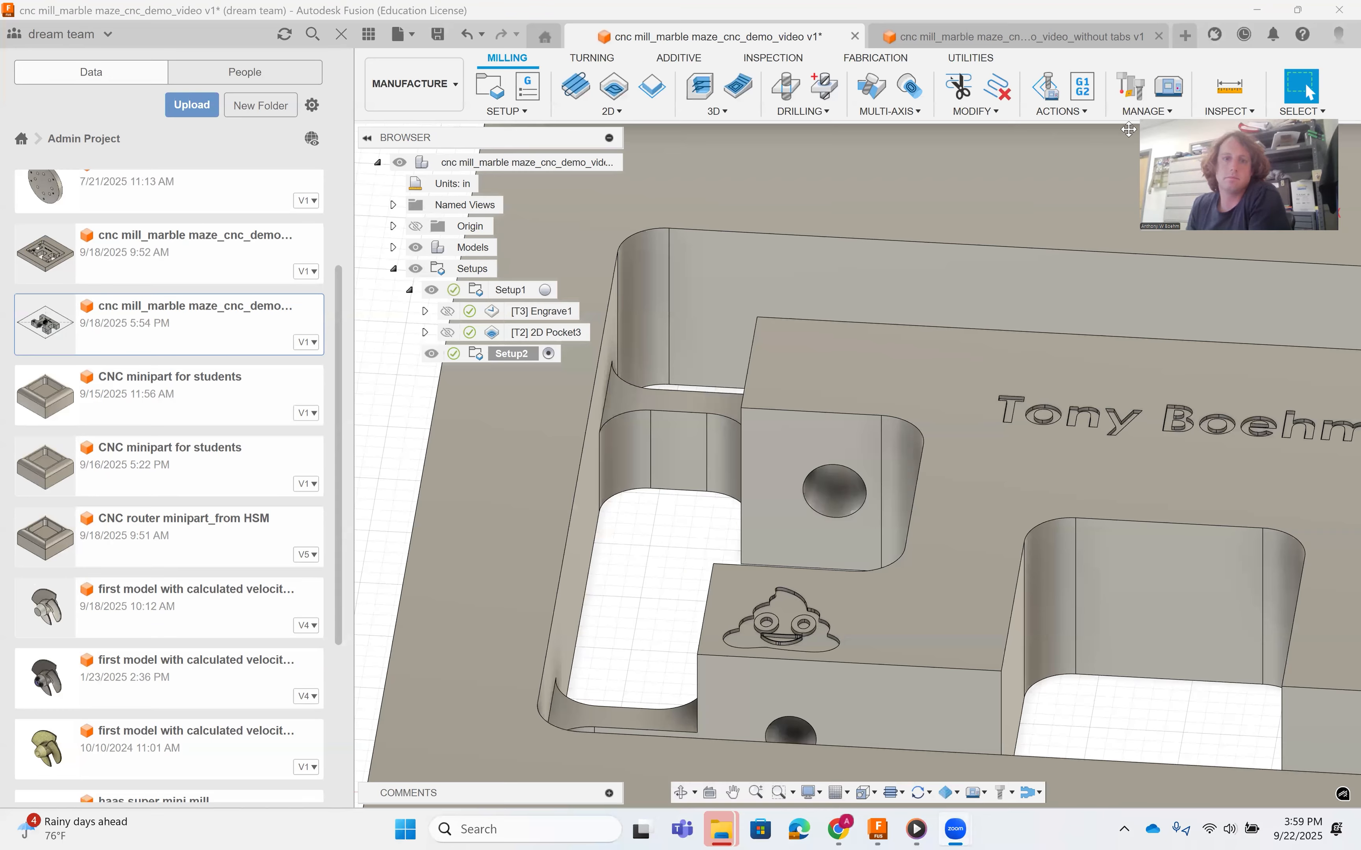
pyautogui.moveTo(1233, 125); pyautogui.dragTo(121, 189)
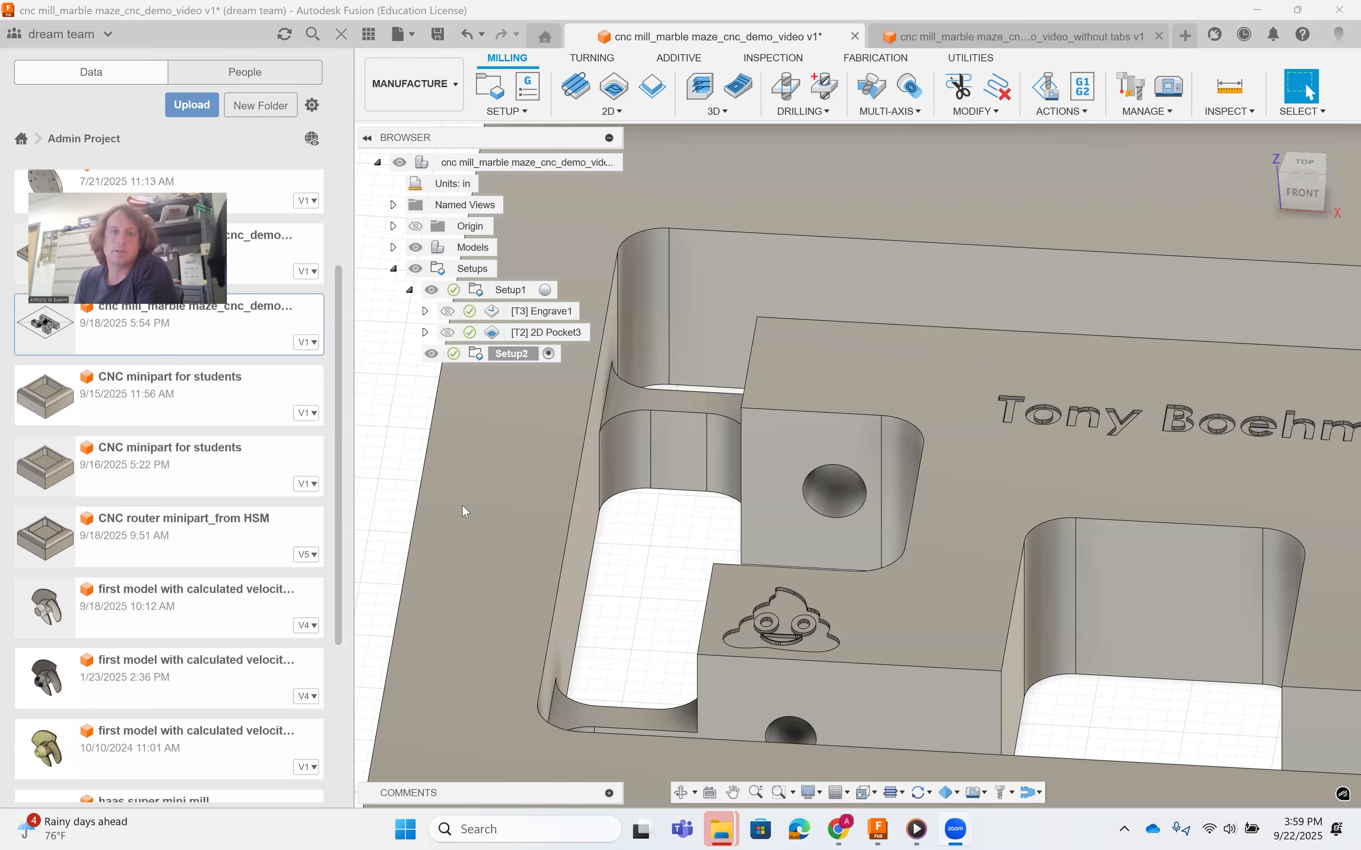
pyautogui.click(459, 521)
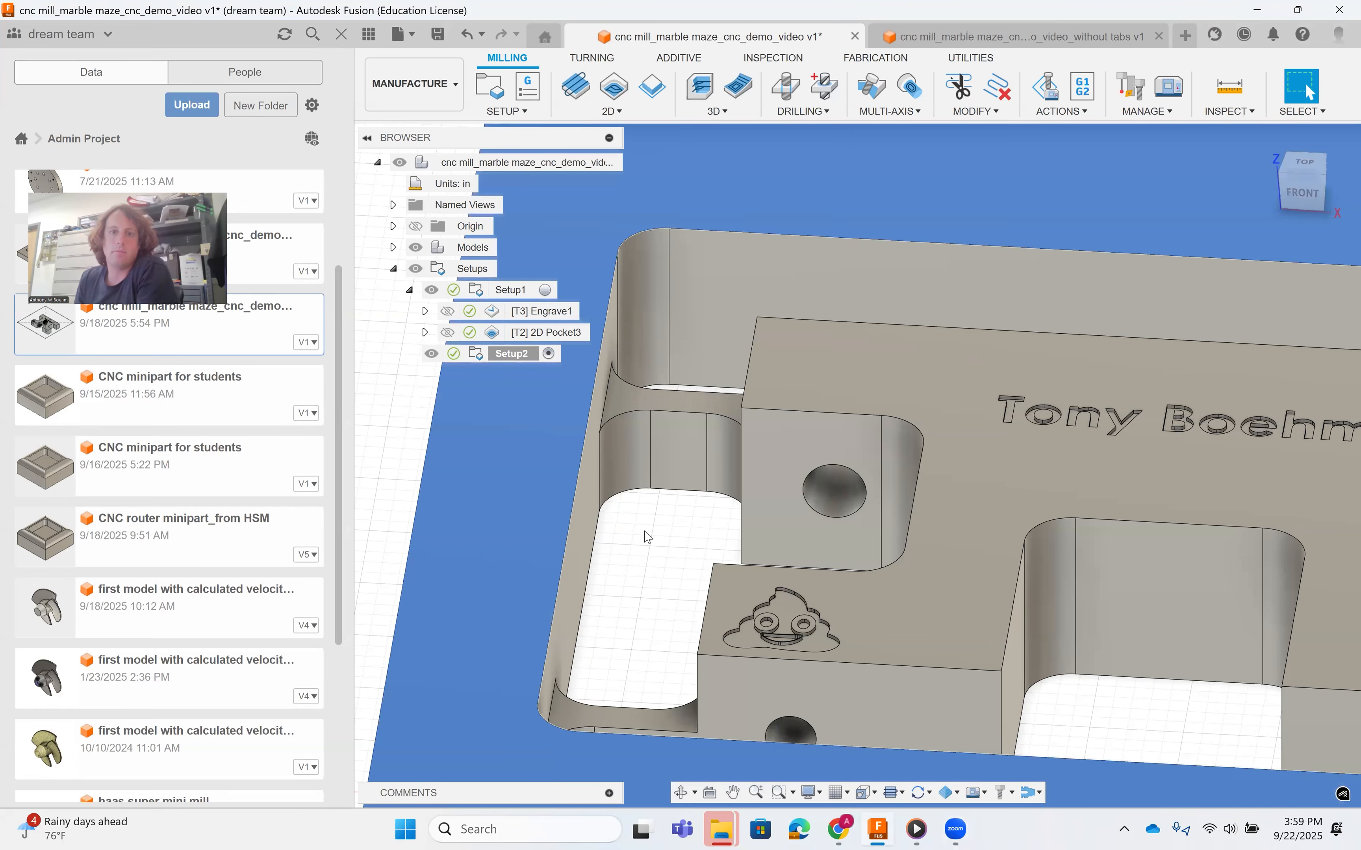
pyautogui.scroll(-5, 803, 456)
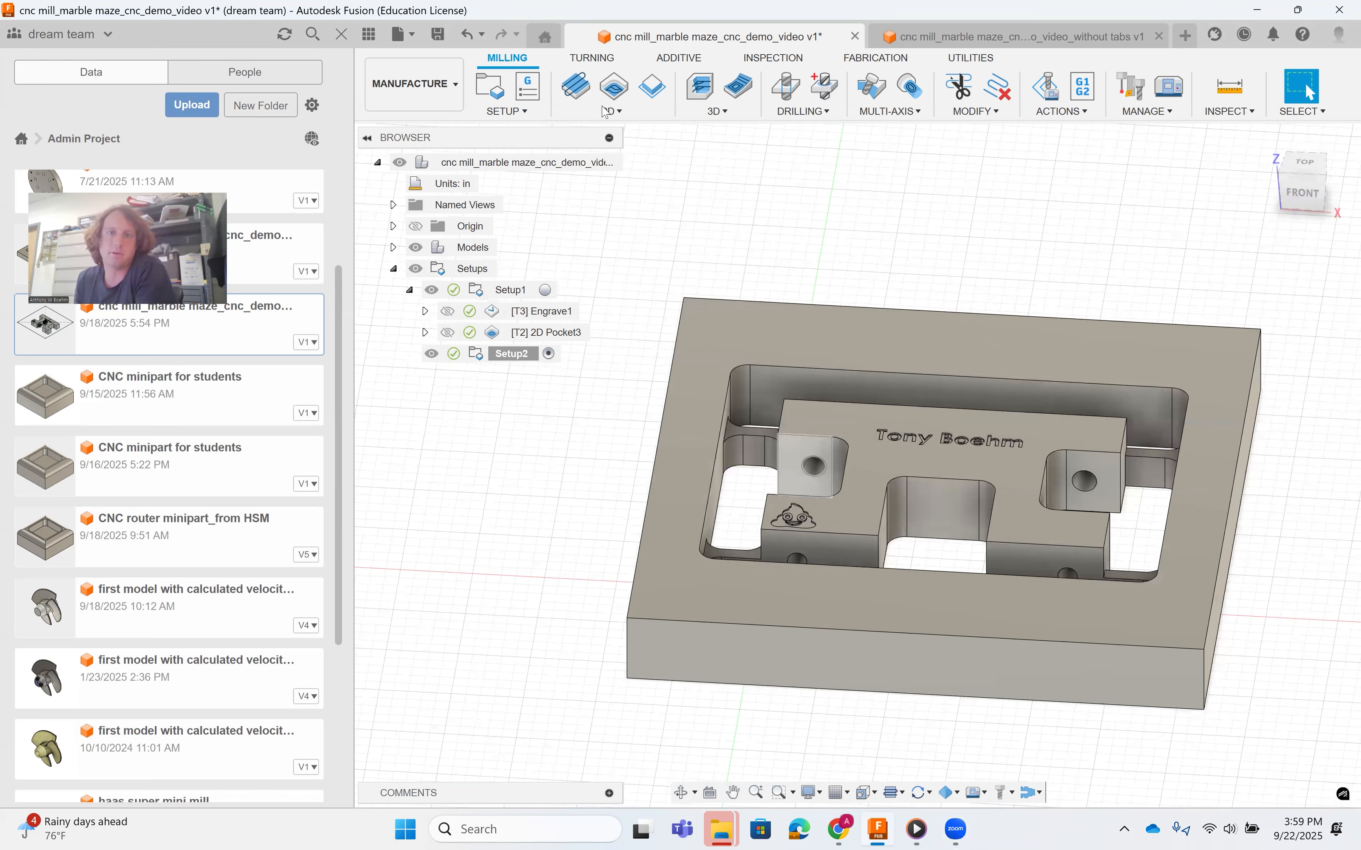
pyautogui.moveTo(898, 349); pyautogui.dragTo(778, 293, button='middle')
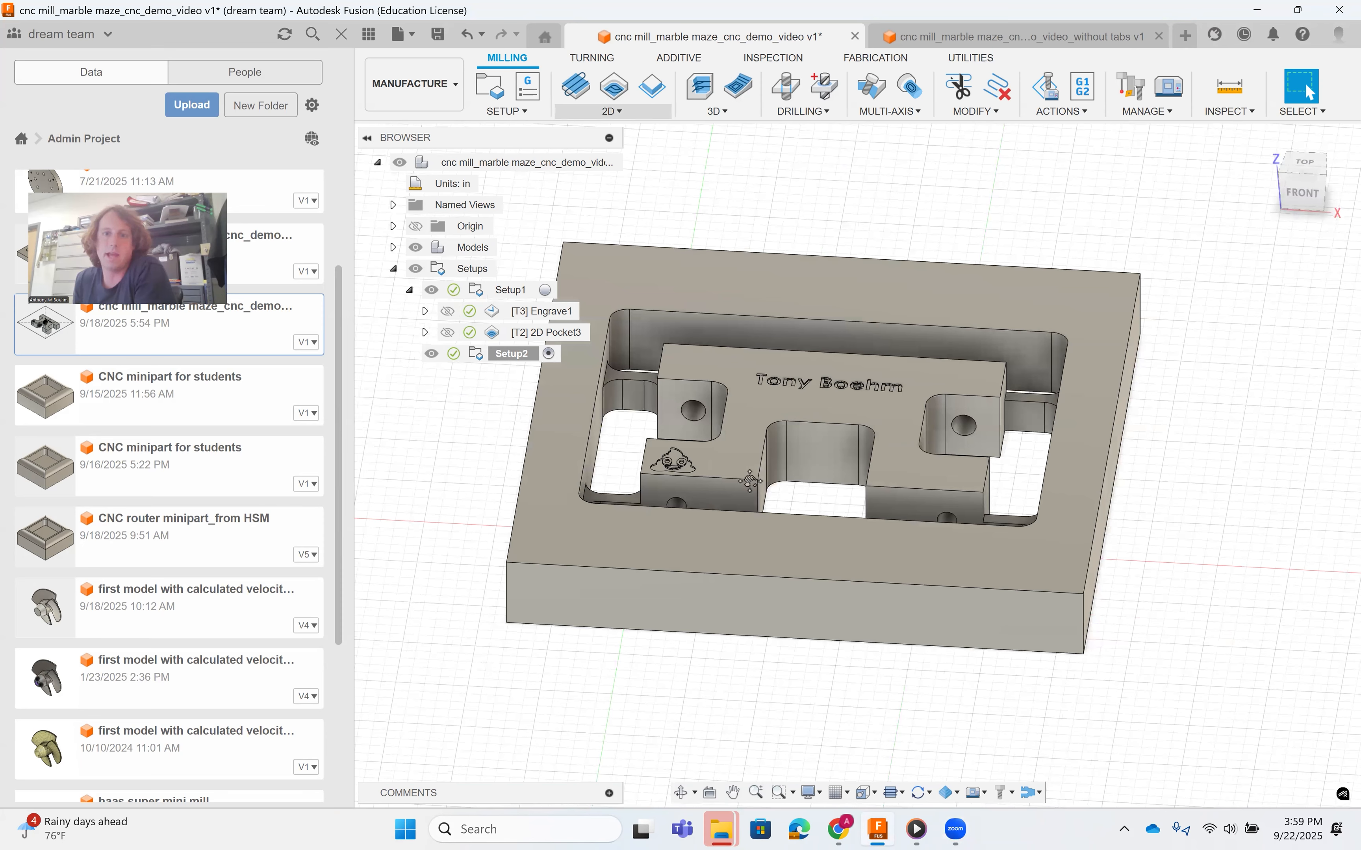
pyautogui.moveTo(747, 411); pyautogui.dragTo(747, 397, button='middle')
pyautogui.scroll(-1, 747, 397)
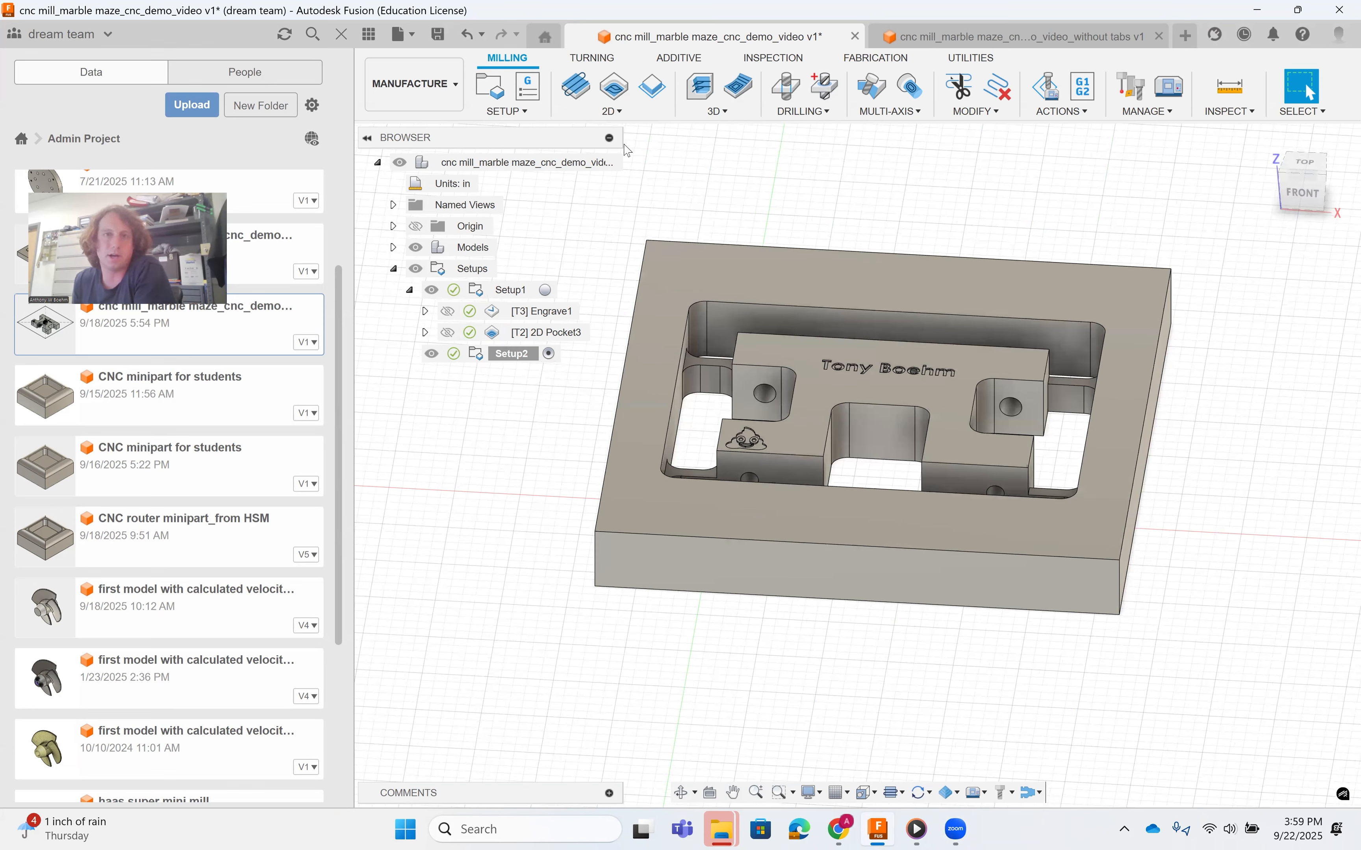
pyautogui.click(621, 111)
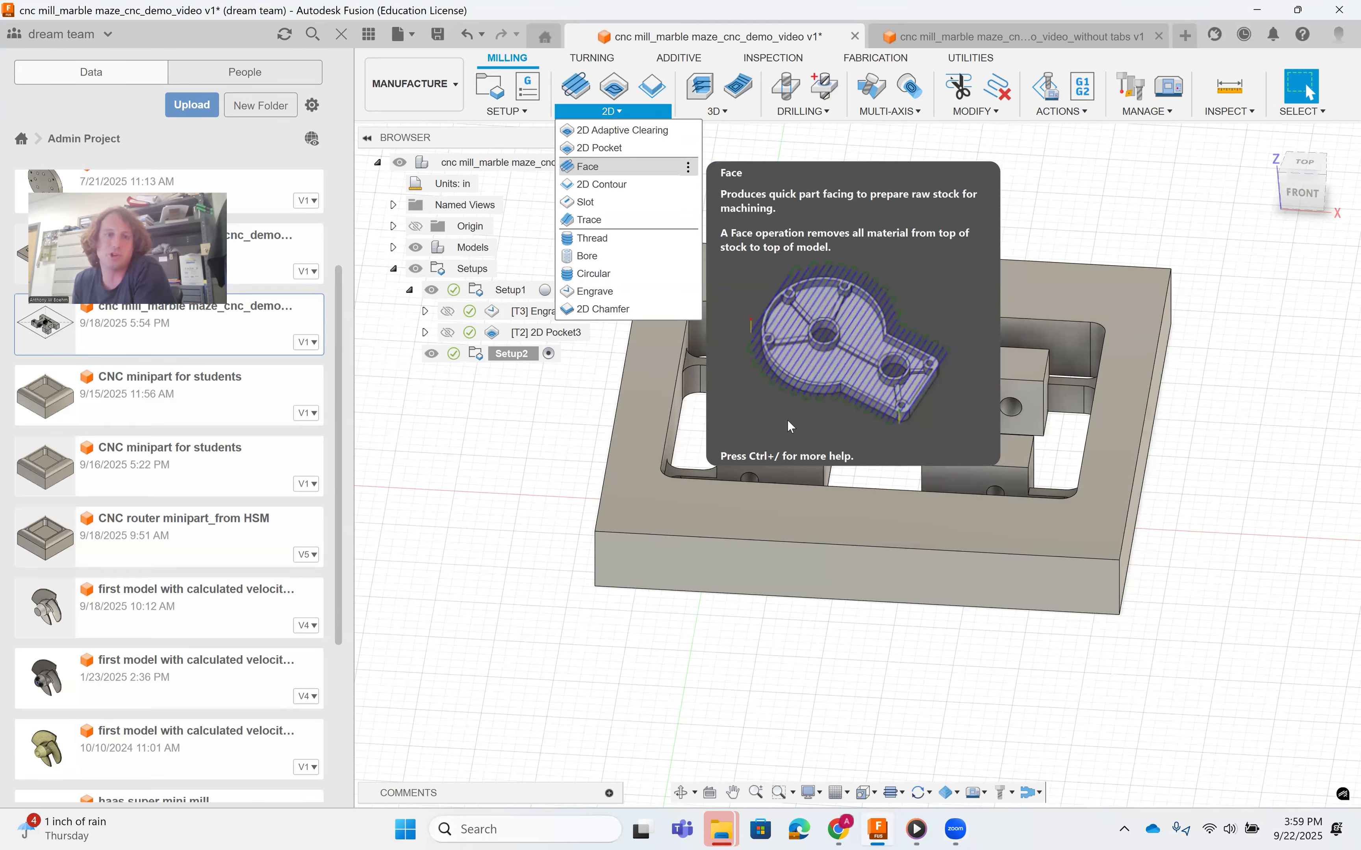
pyautogui.click(598, 148)
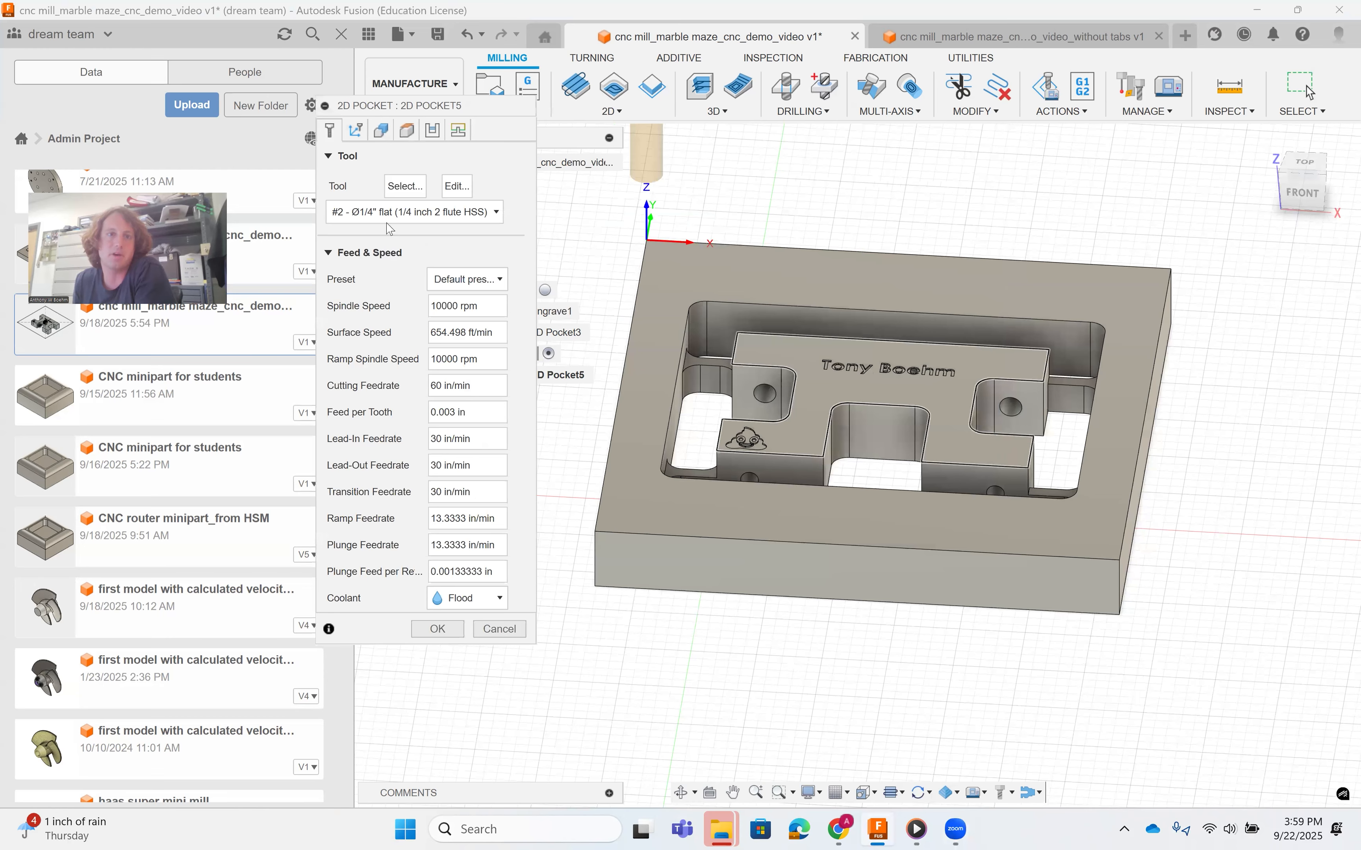
# Browse the Fusion Library's milling tools filtered to flat end mills, inspect the 1/4" Flat Endmill, and leave the tool selection without changing it.
pyautogui.click(422, 188)
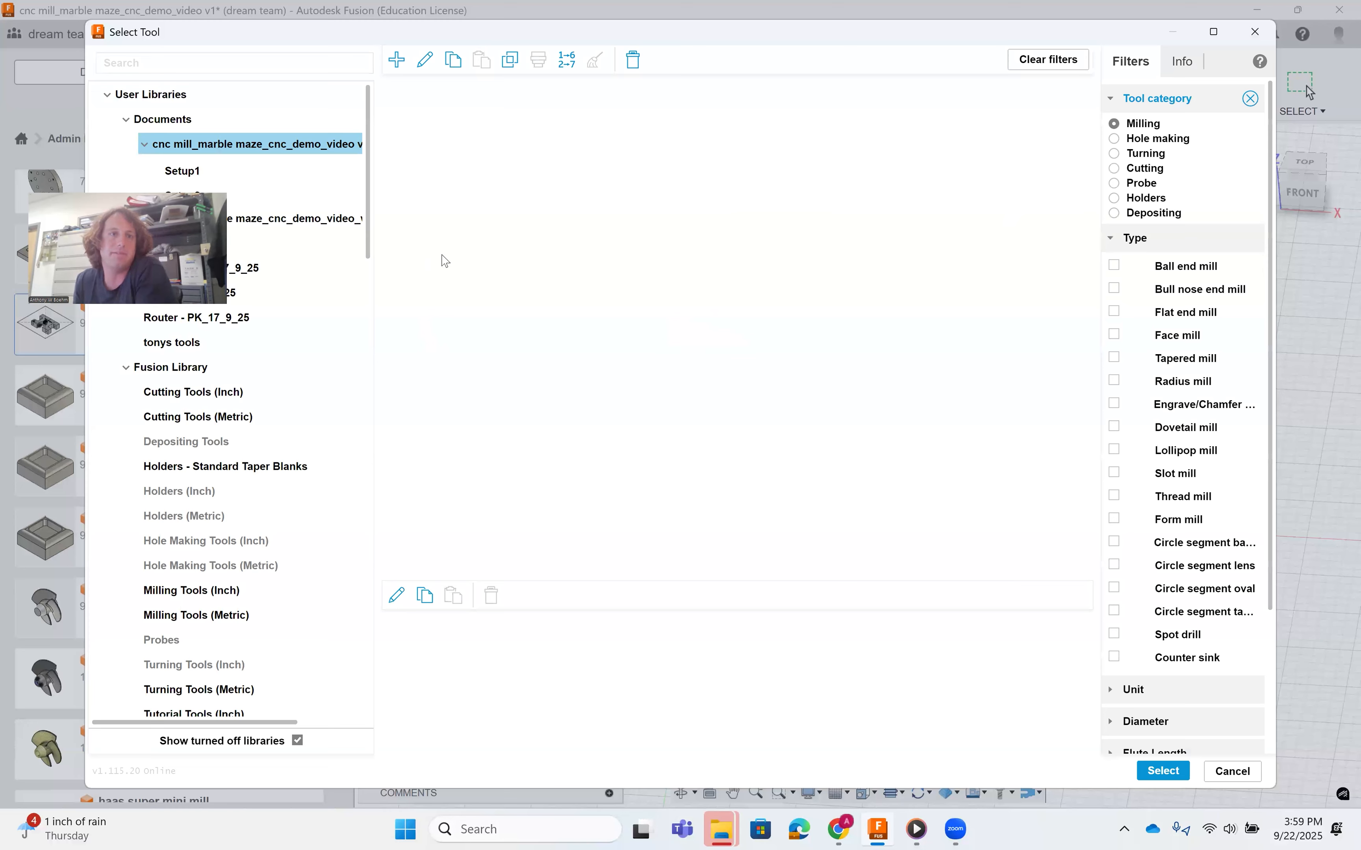
pyautogui.click(167, 103)
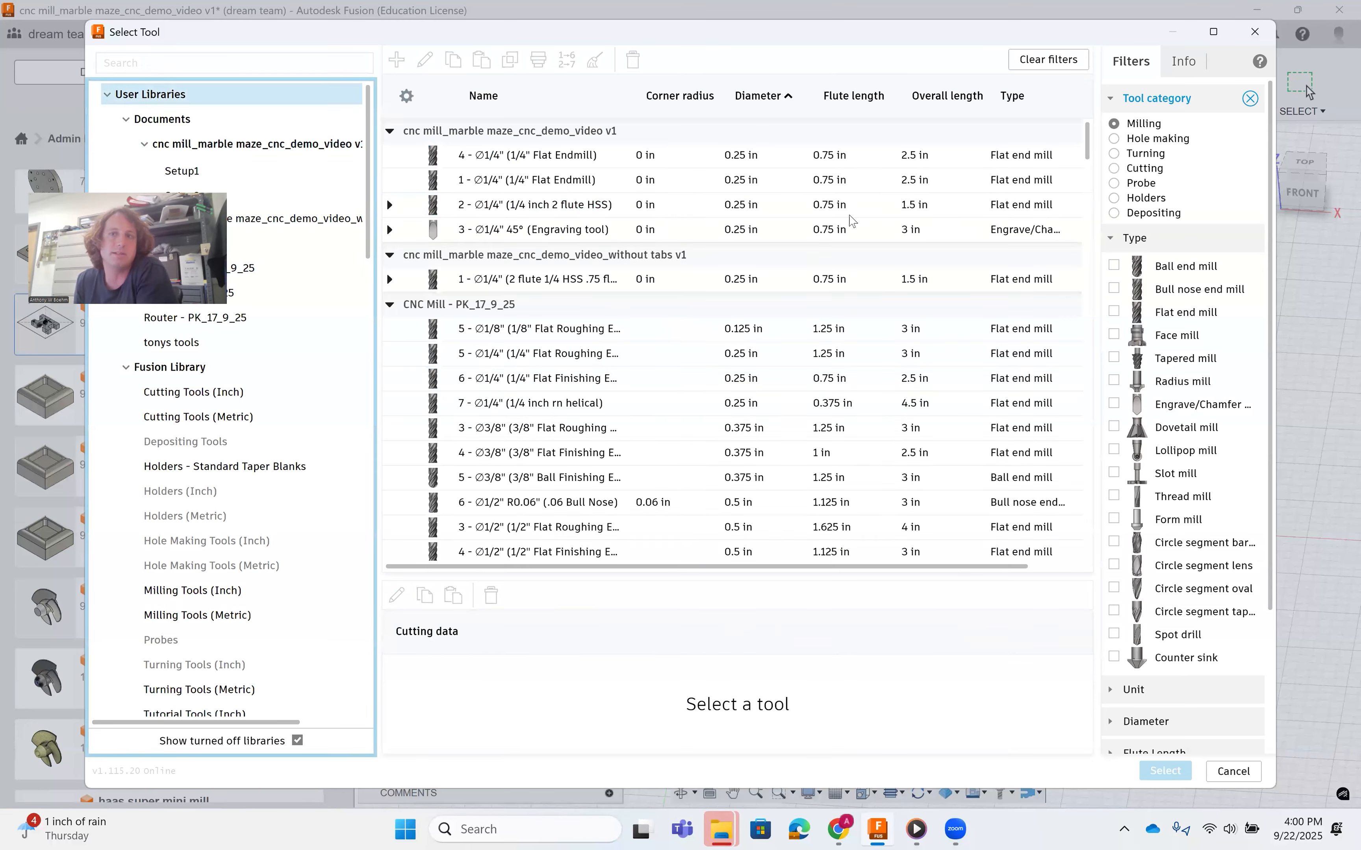
pyautogui.click(243, 368)
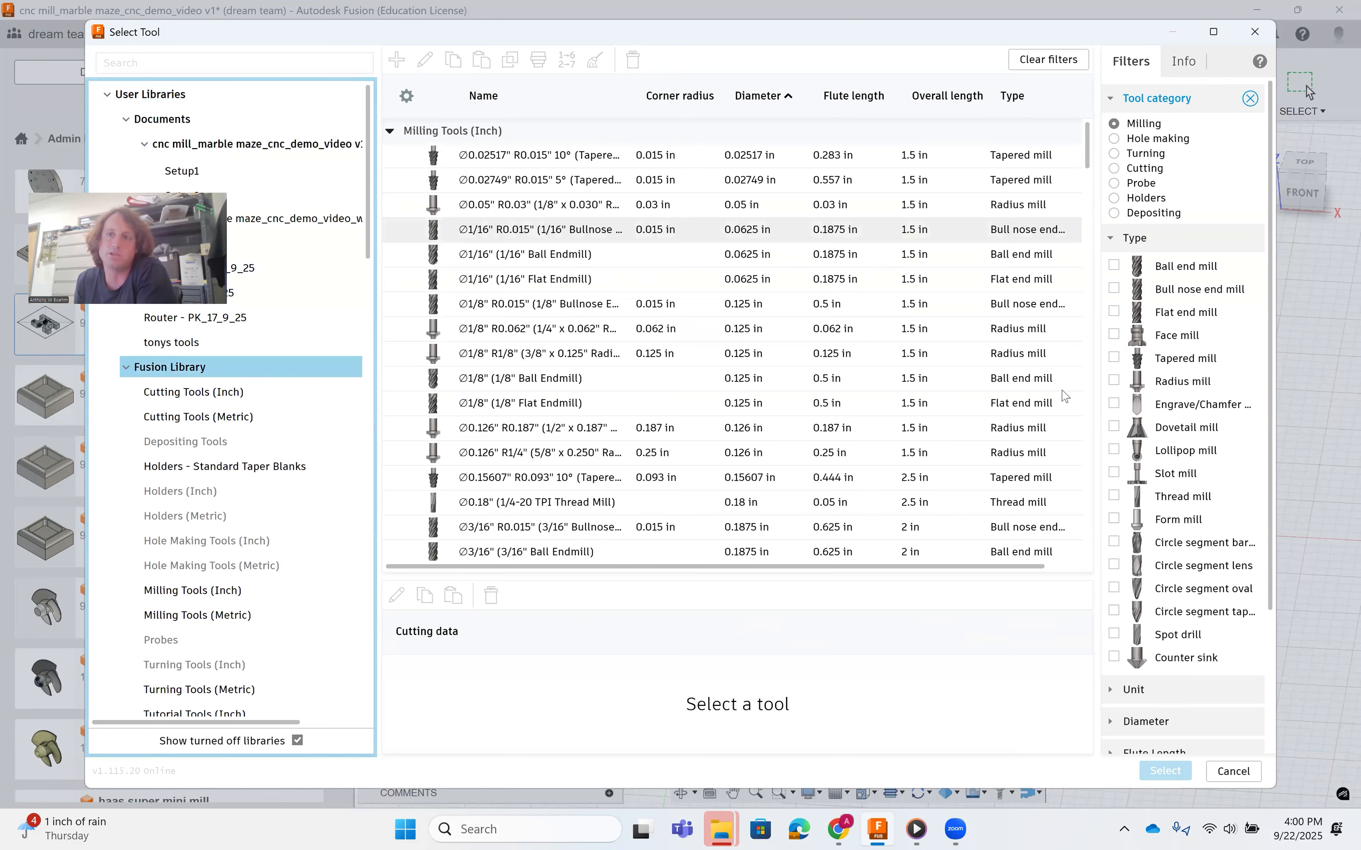
pyautogui.click(1114, 311)
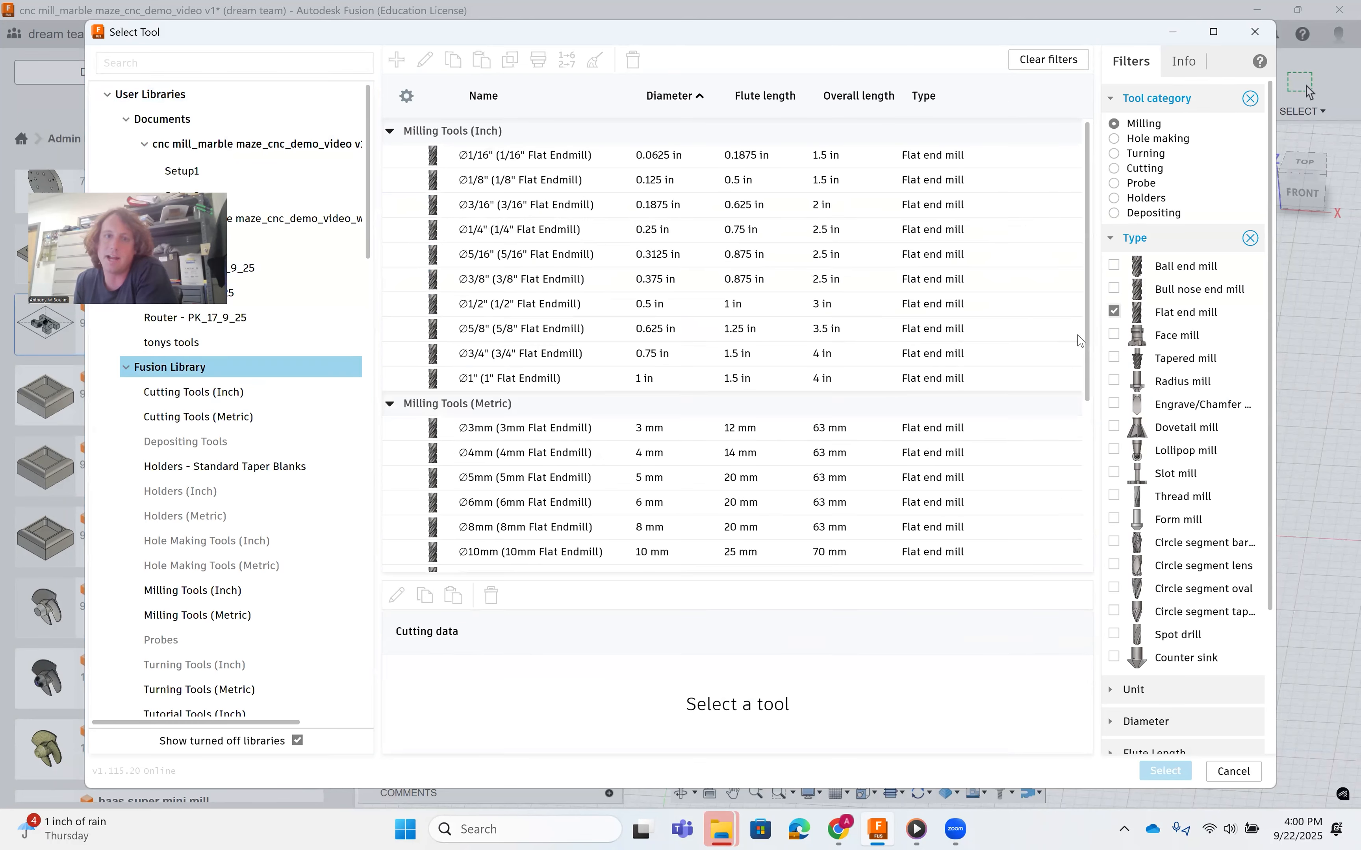
pyautogui.click(569, 230)
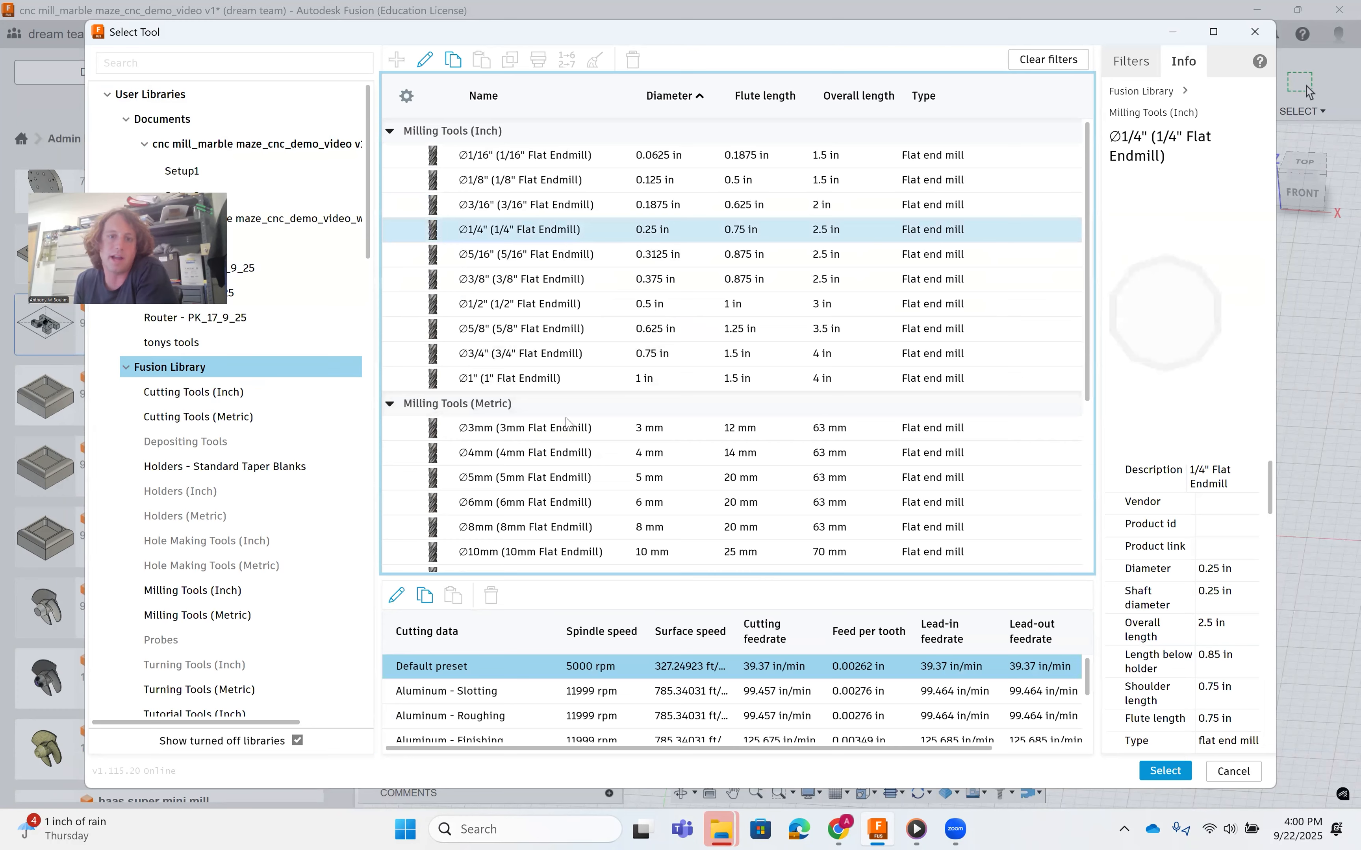
pyautogui.click(1238, 781)
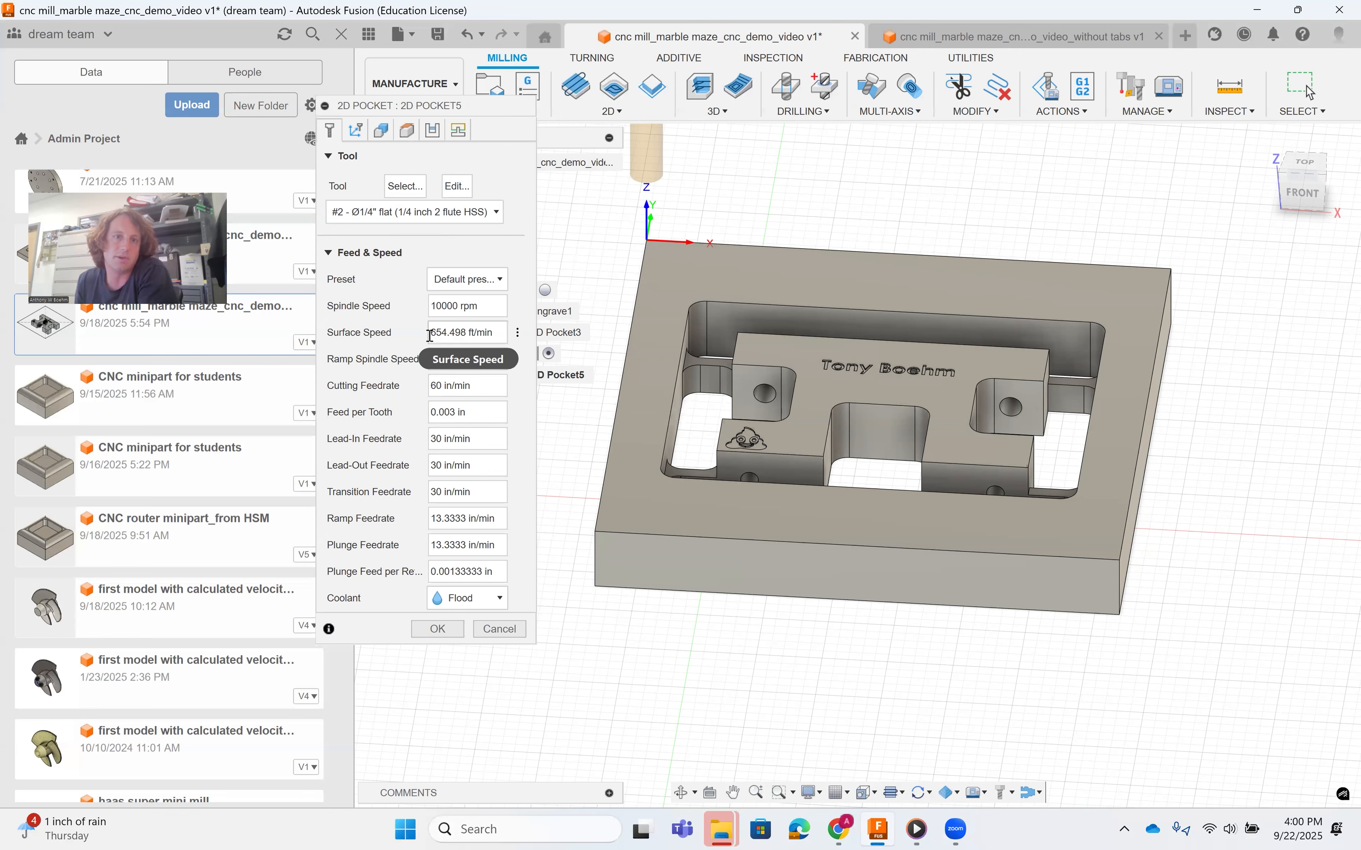
# Review the pocket operation's feeds and speeds and set its ramp feedrate to 33.3333 in/min.
pyautogui.moveTo(499, 341)
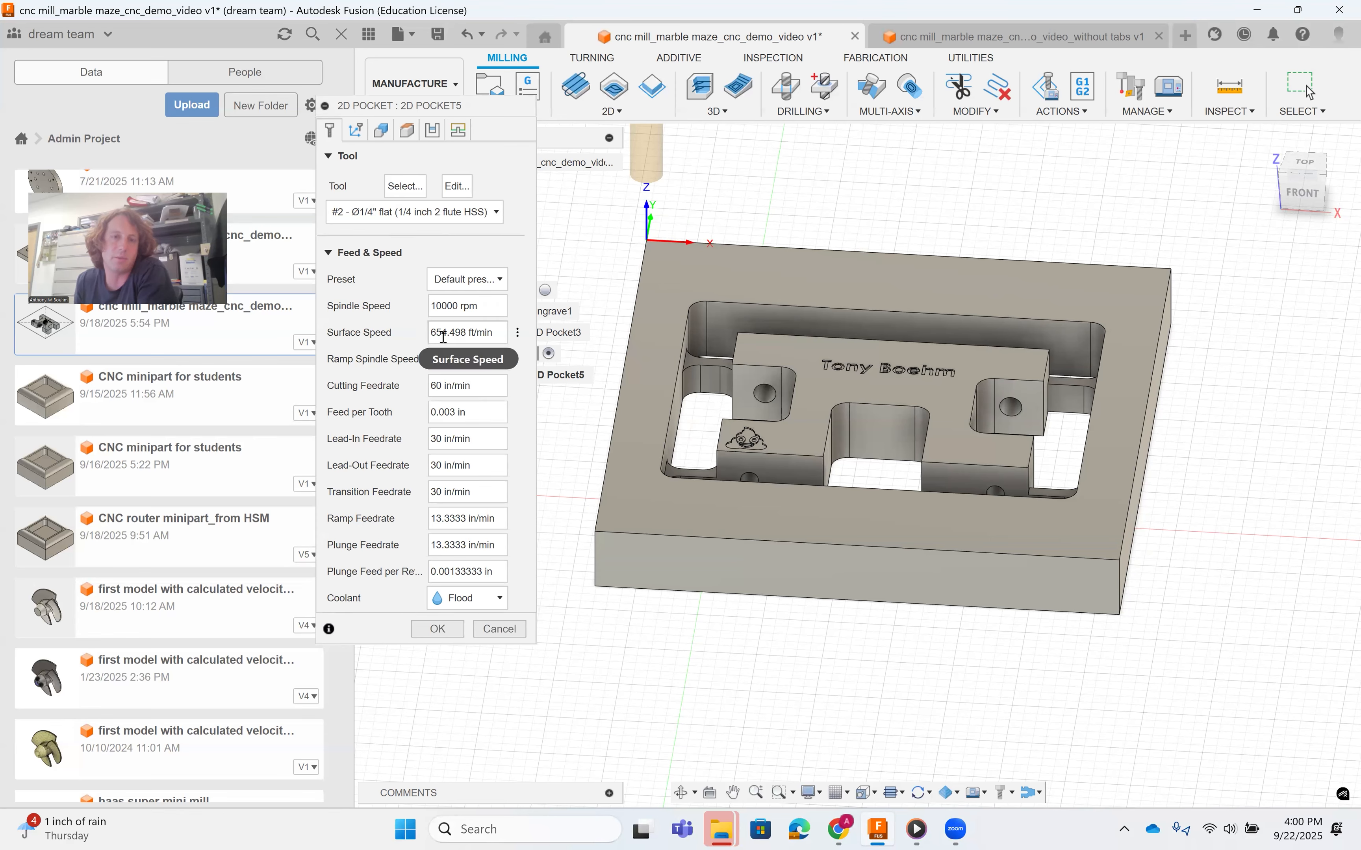
pyautogui.moveTo(444, 337)
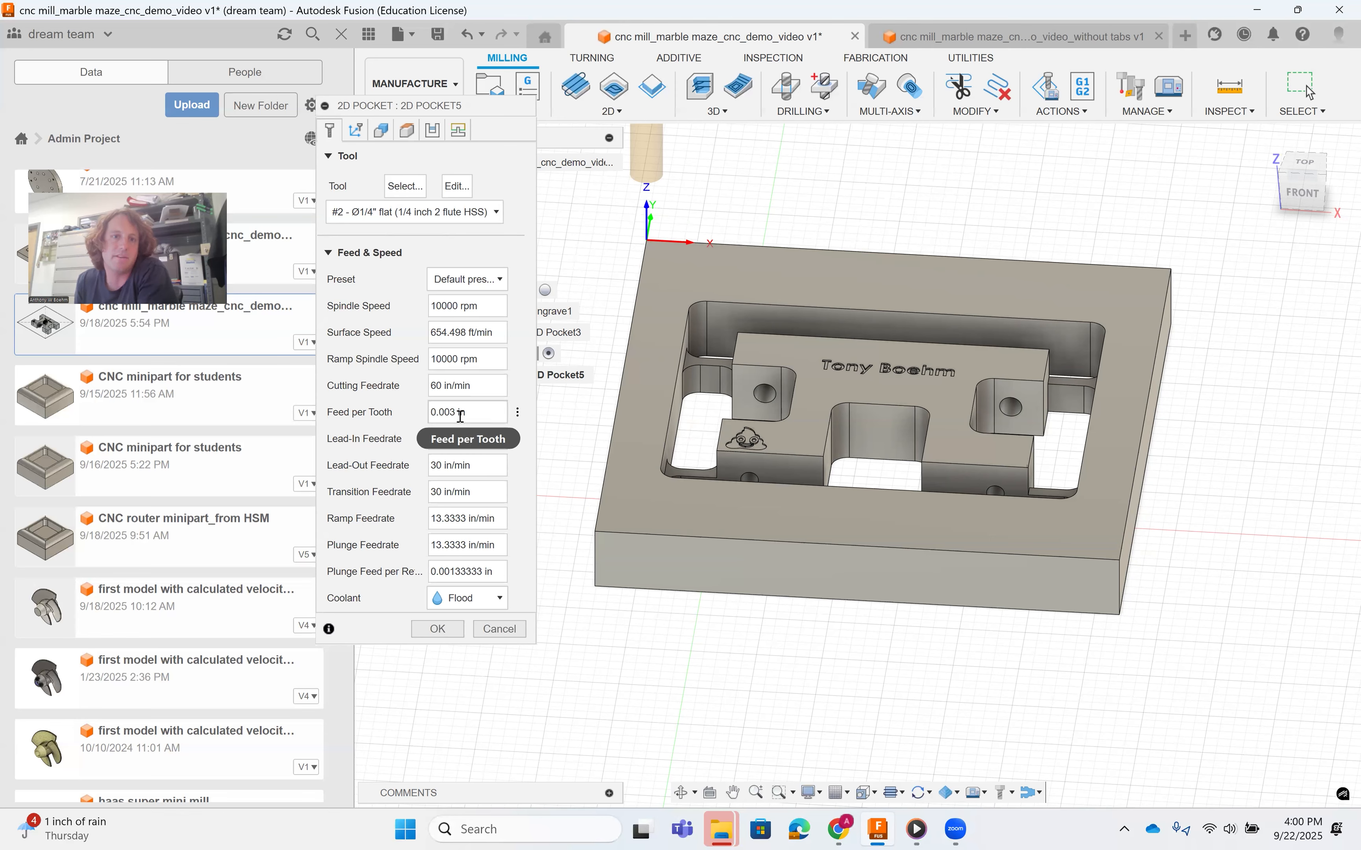
pyautogui.moveTo(461, 416)
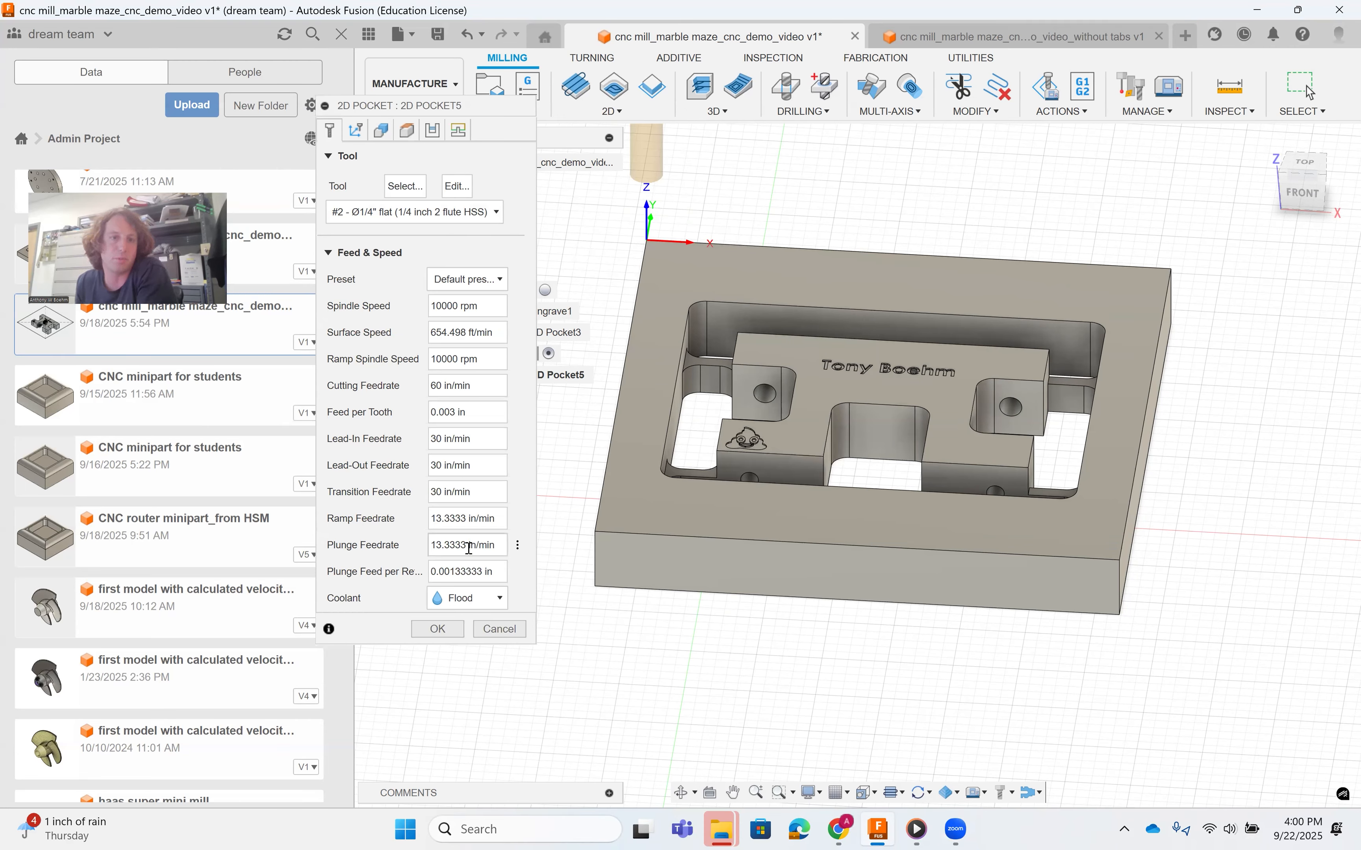
pyautogui.click(437, 518)
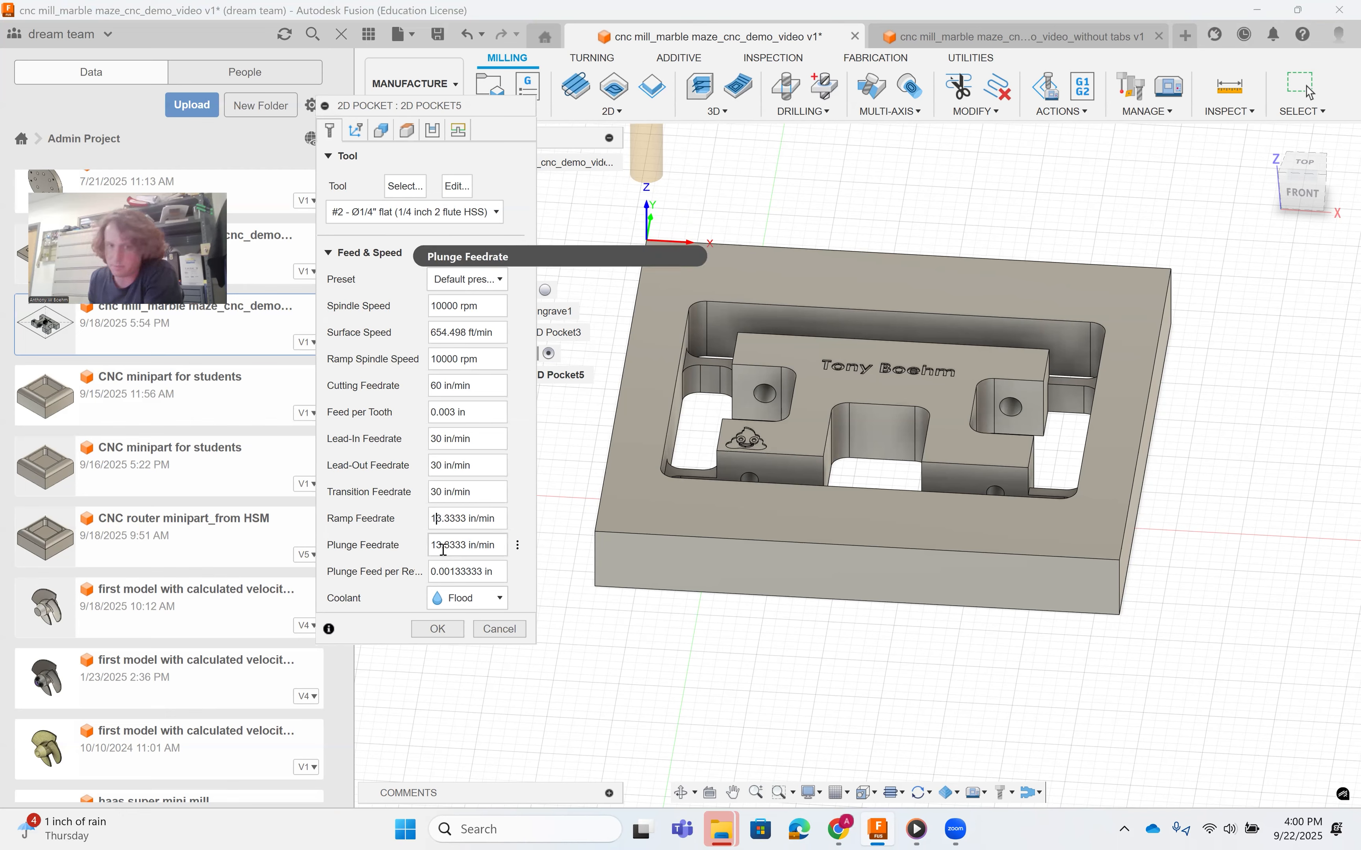
pyautogui.moveTo(444, 550)
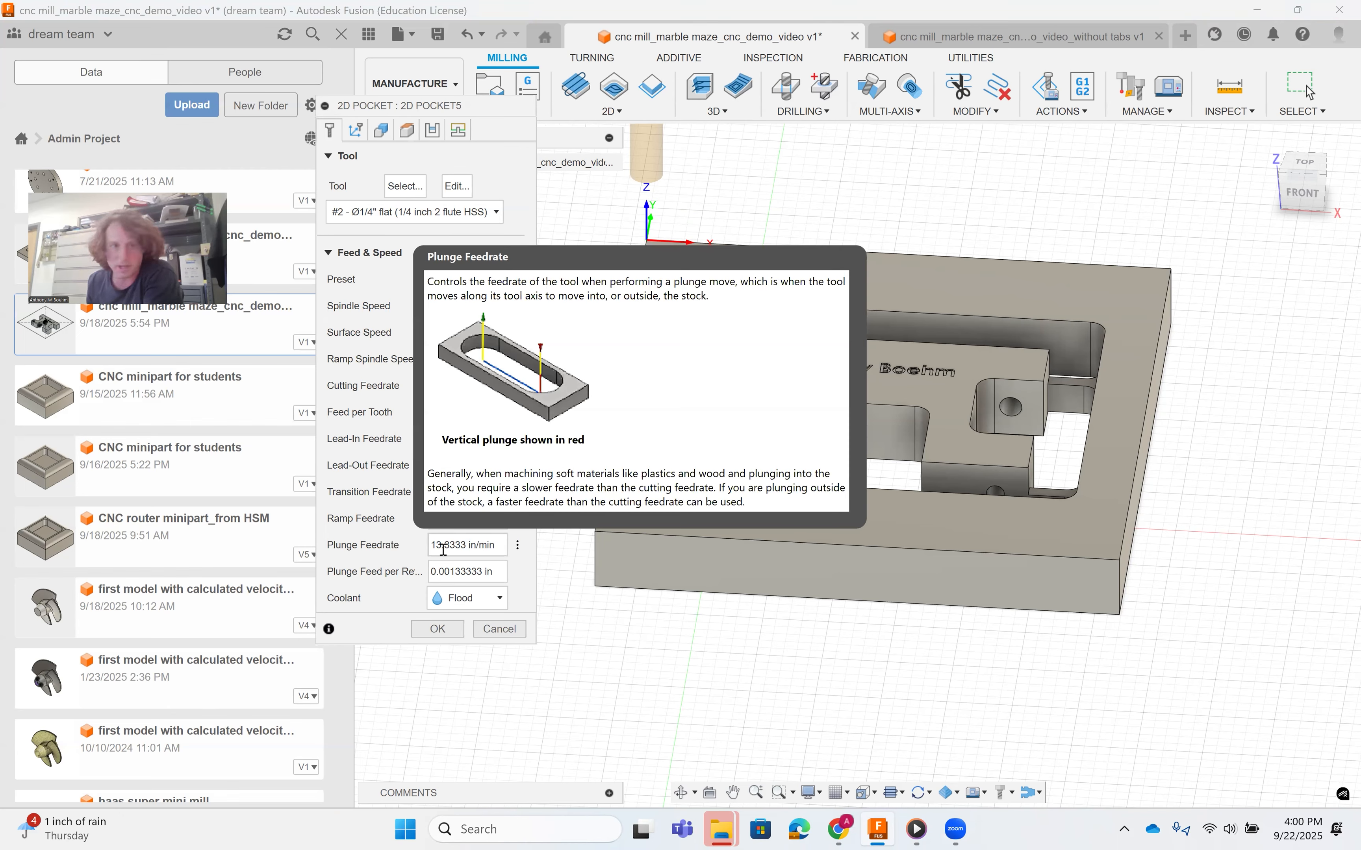
pyautogui.press('BackSpace')
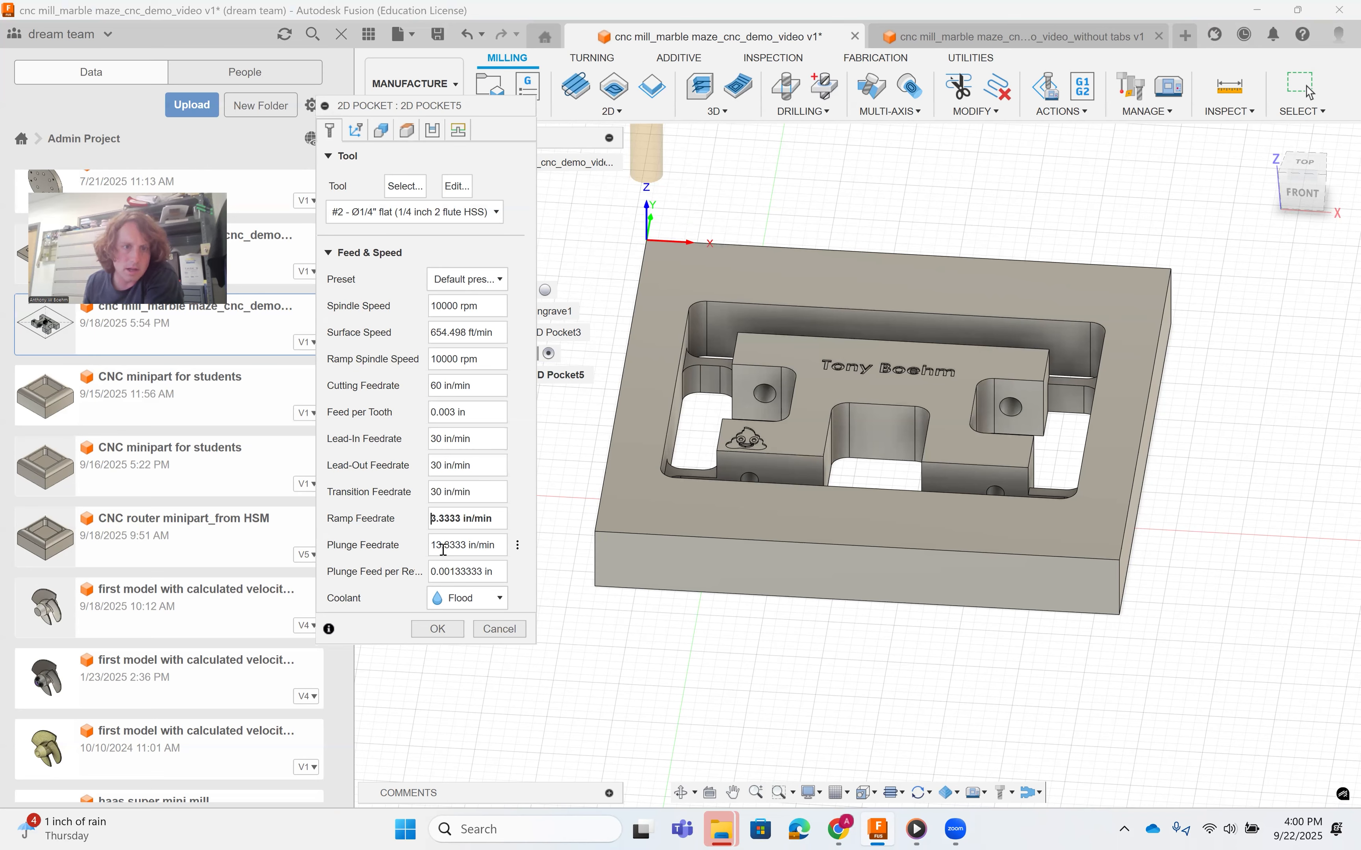
pyautogui.write('3')
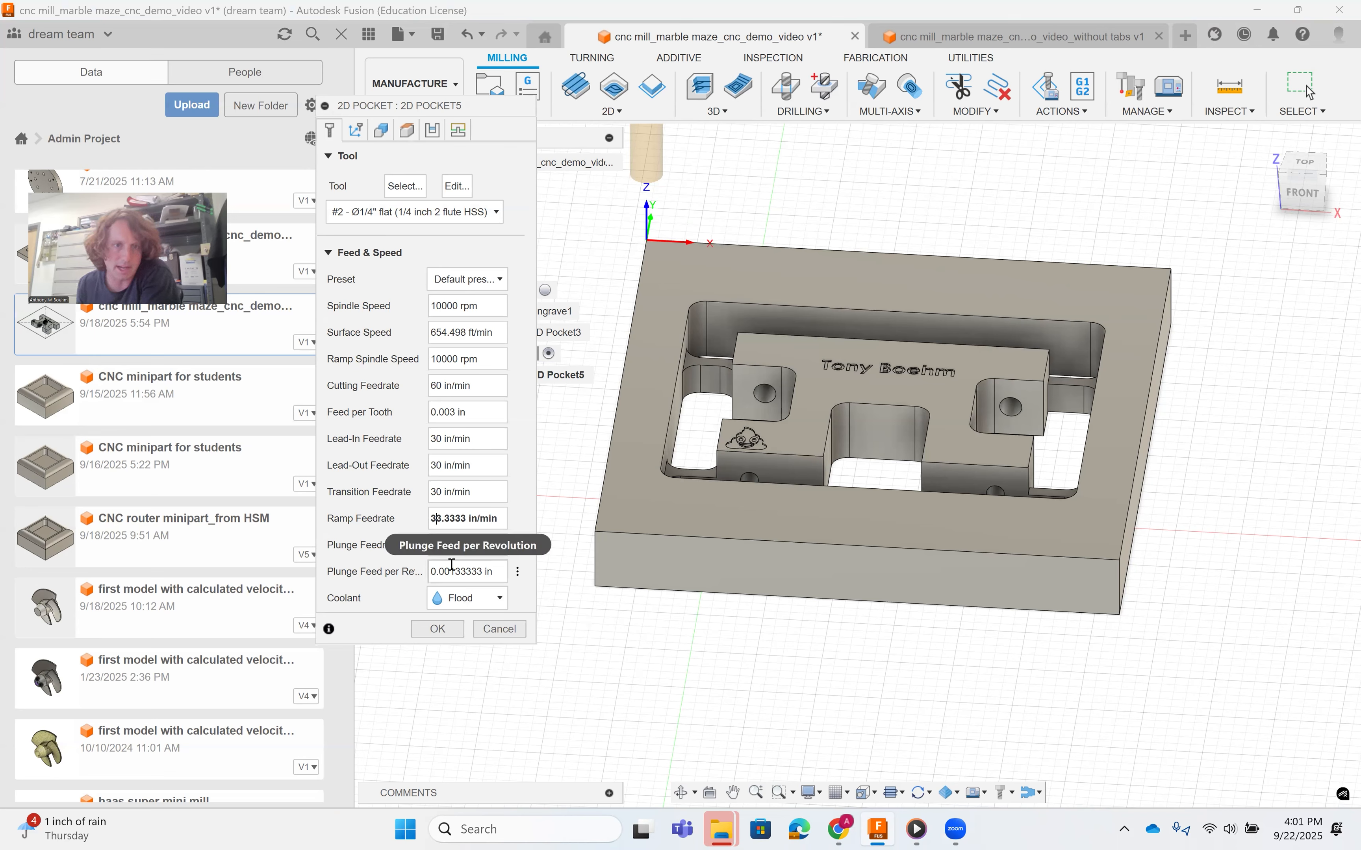
pyautogui.click(444, 546)
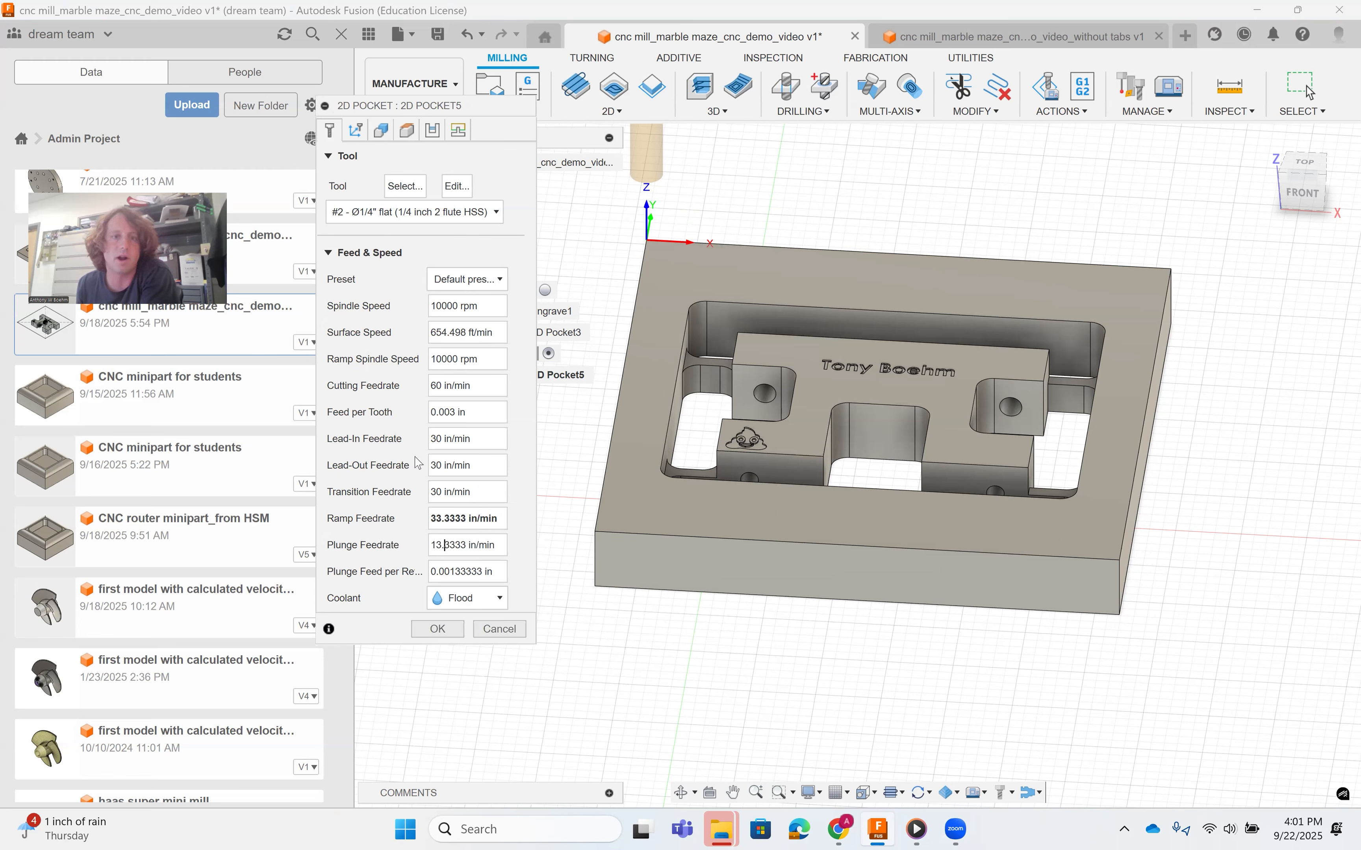
# Select the bottom outlines of the four through openings around the maze body as the pocket geometry.
pyautogui.click(355, 130)
pyautogui.click(380, 129)
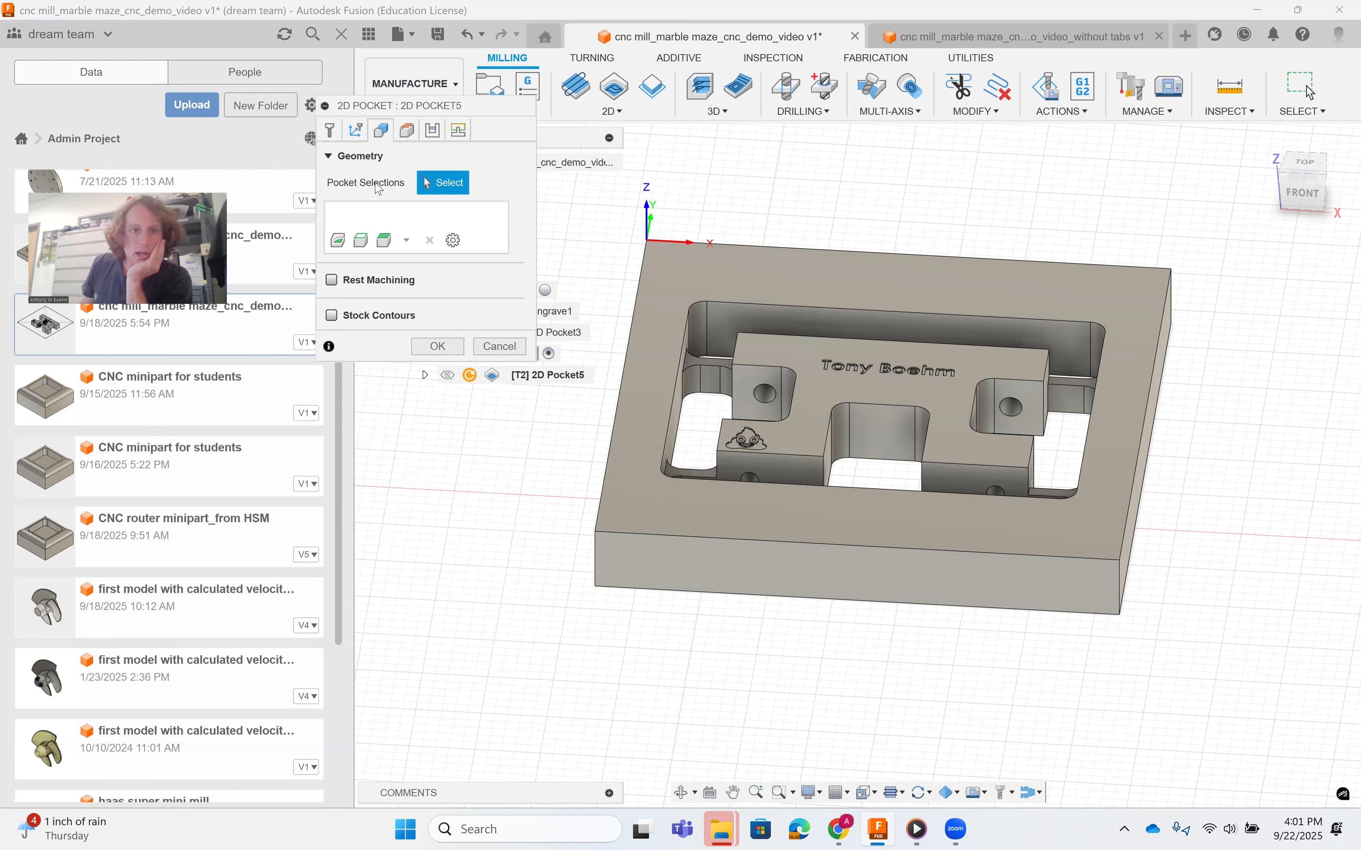
pyautogui.scroll(2, 659, 365)
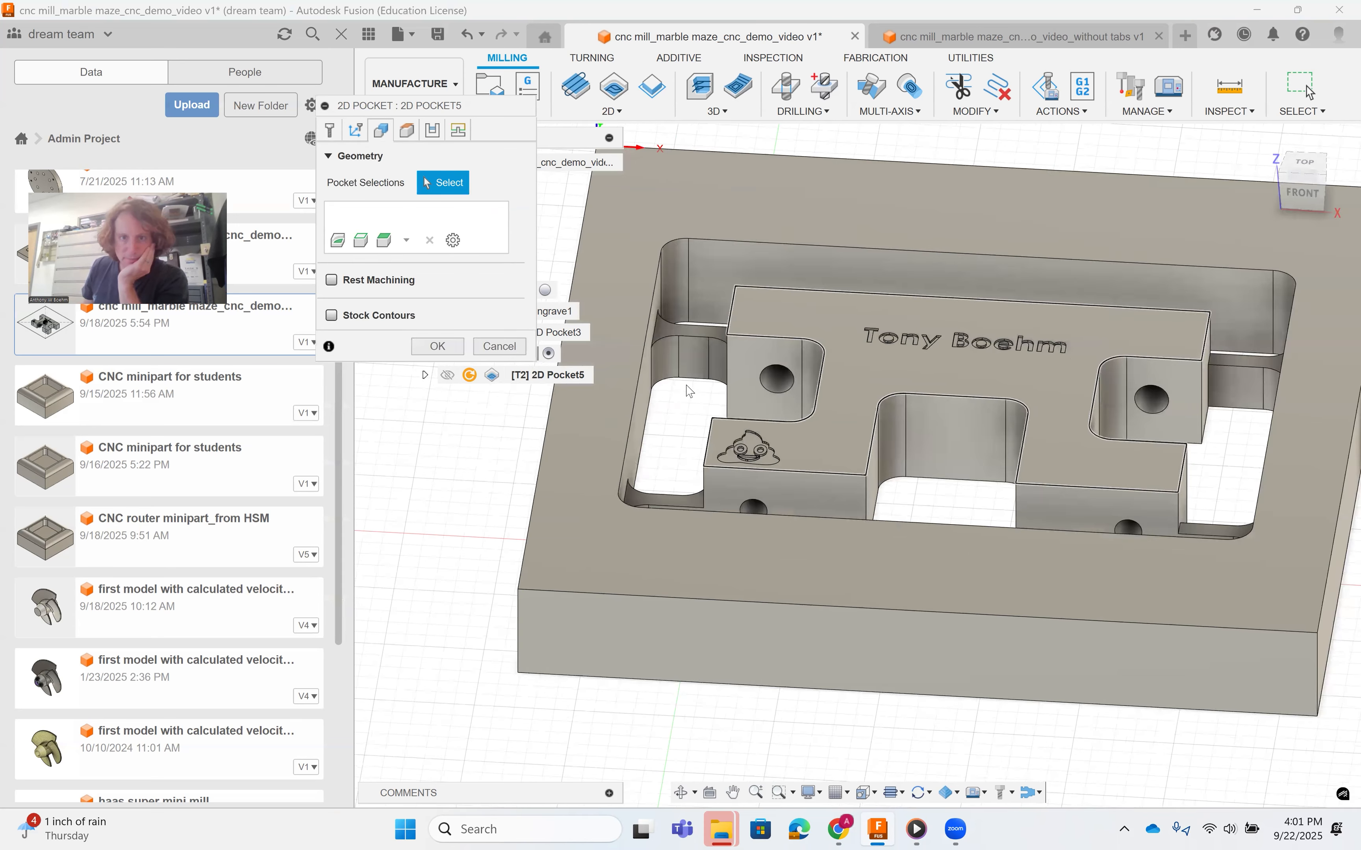
pyautogui.click(690, 423)
pyautogui.moveTo(697, 428); pyautogui.dragTo(697, 495, button='middle')
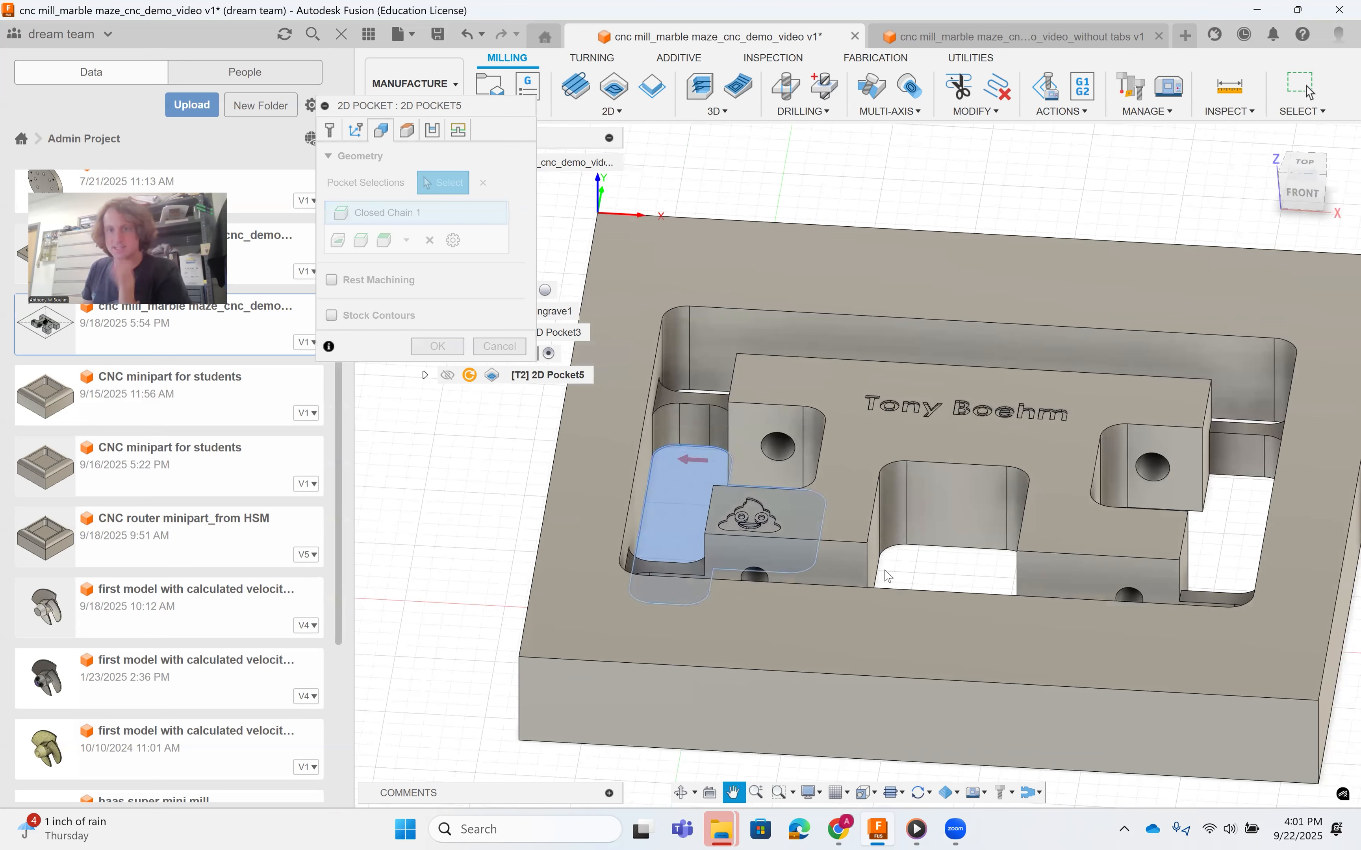
pyautogui.click(943, 555)
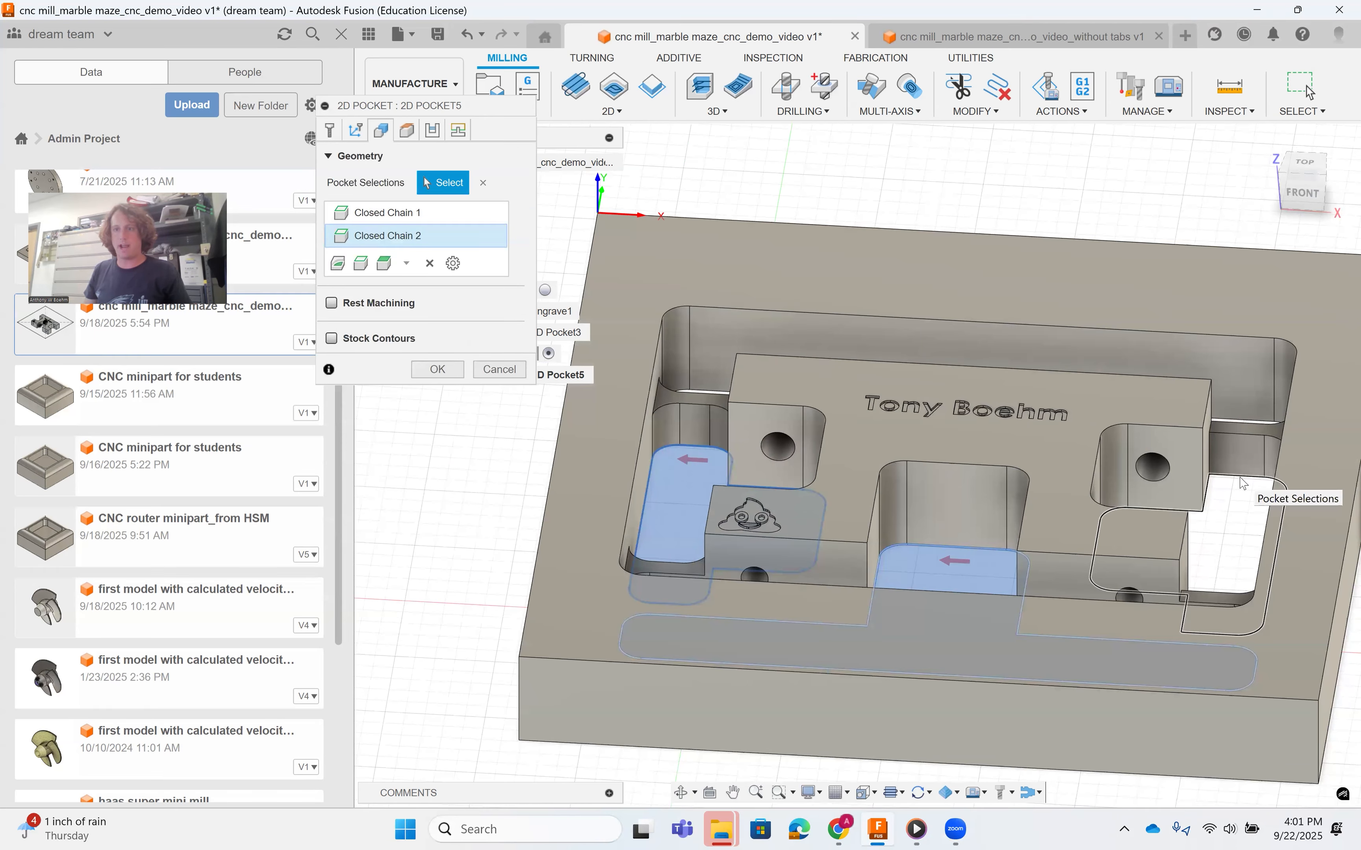
pyautogui.click(1149, 541)
pyautogui.keyDown('shift'); pyautogui.moveTo(1110, 534); pyautogui.dragTo(1107, 636, button='middle'); pyautogui.keyUp('shift')
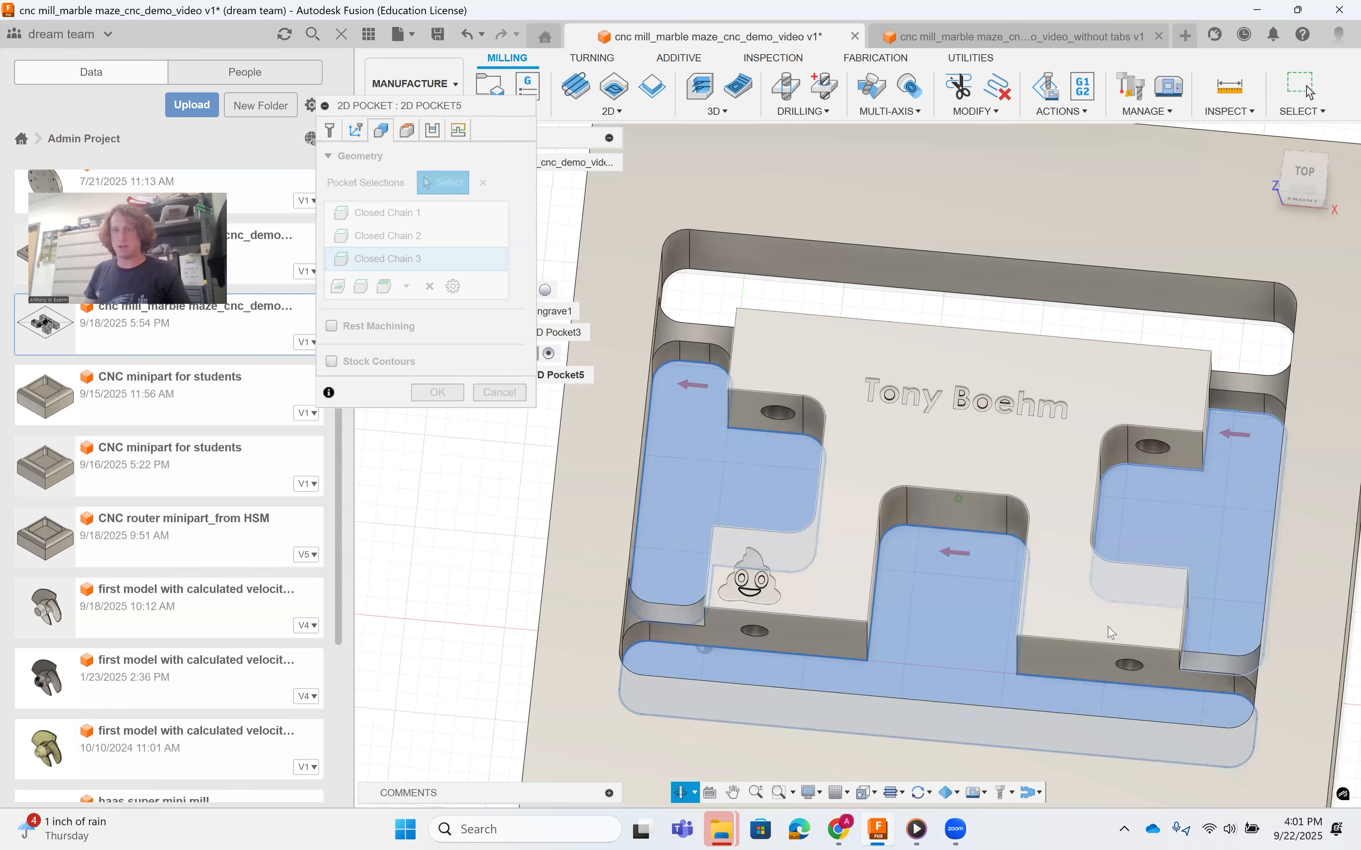
pyautogui.keyDown('shift'); pyautogui.moveTo(965, 433); pyautogui.dragTo(961, 273, button='middle'); pyautogui.keyUp('shift')
pyautogui.click(965, 277)
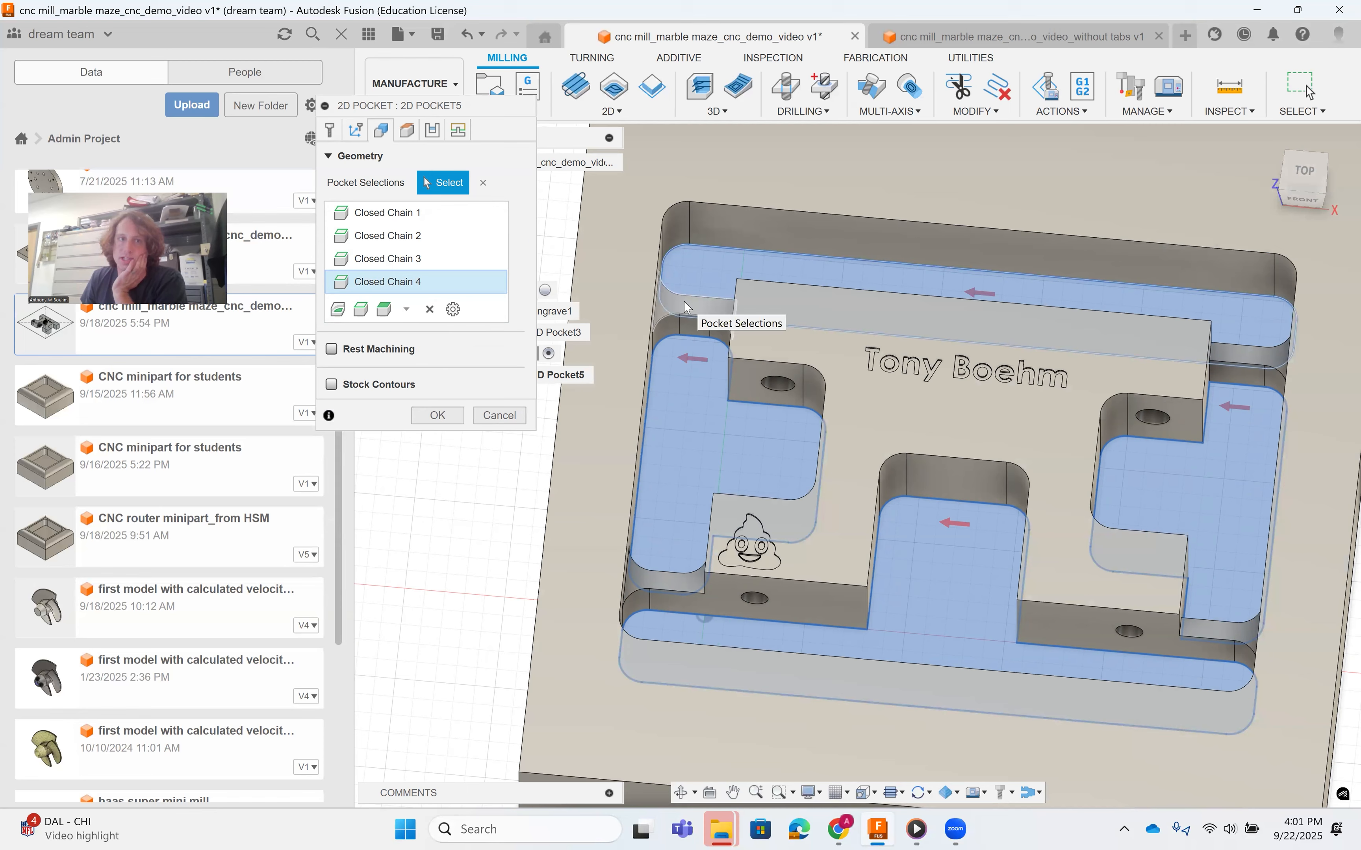
# Add the top faces of the four tabs joining the maze body to the frame to the pocket selections.
pyautogui.click(684, 302)
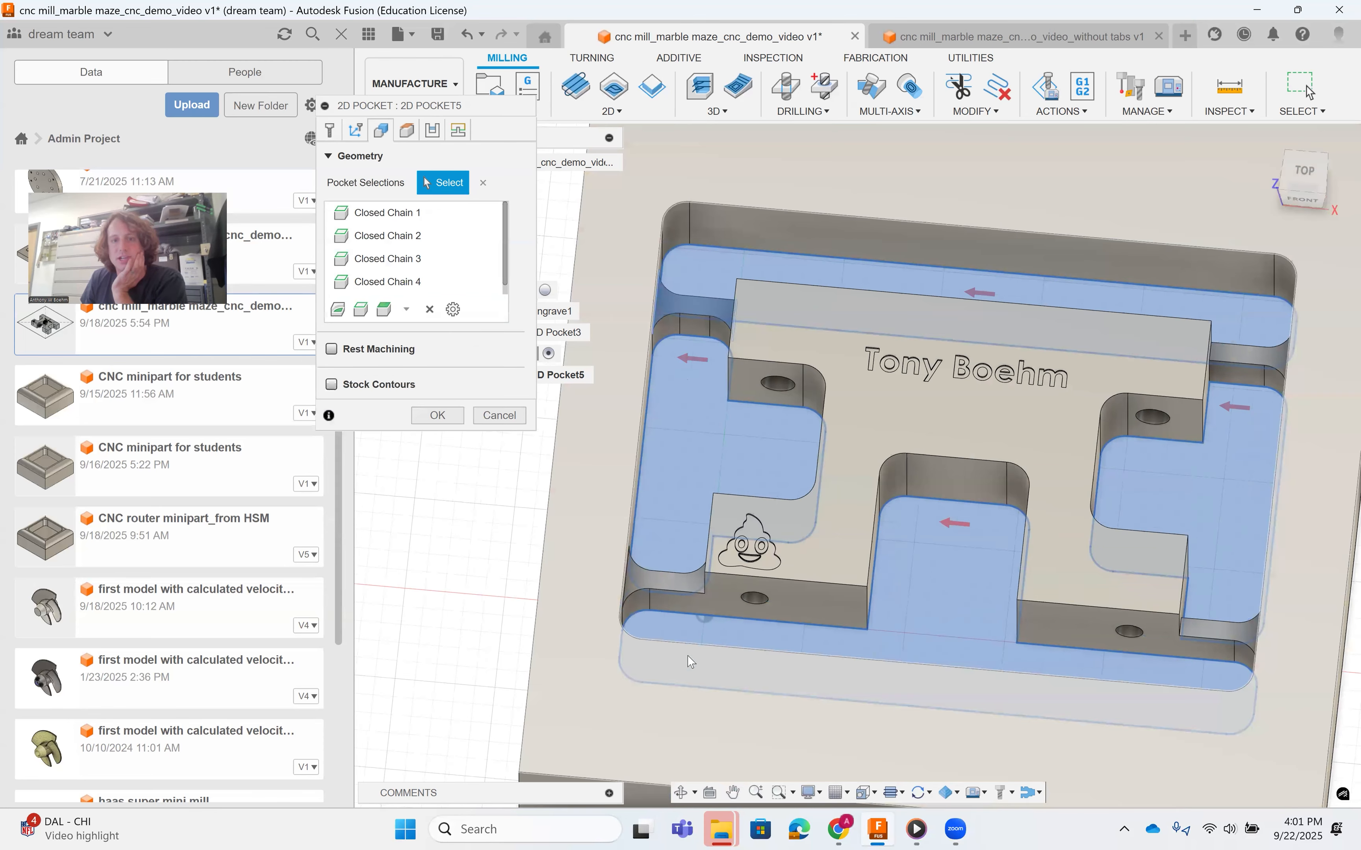
pyautogui.click(676, 579)
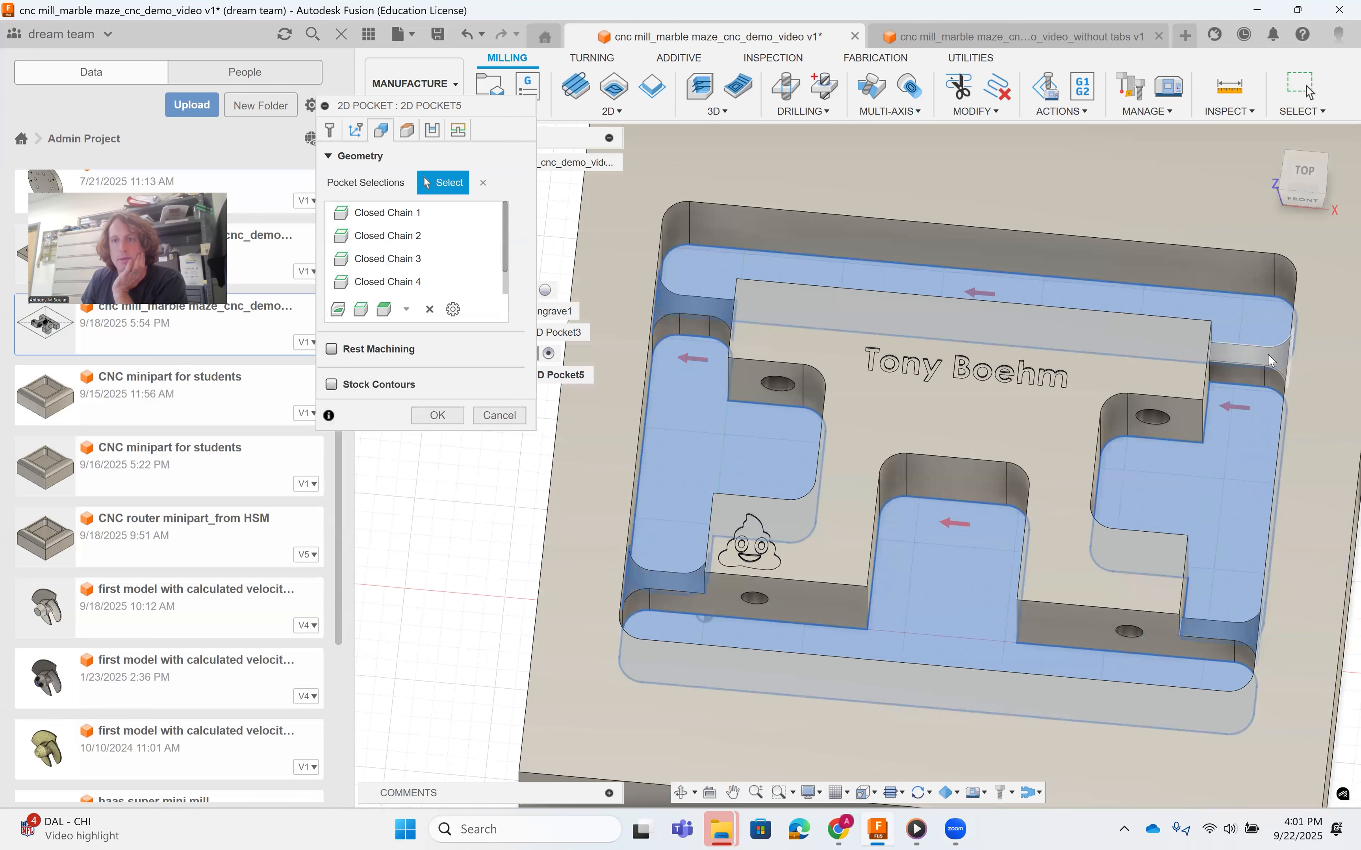
pyautogui.click(1272, 381)
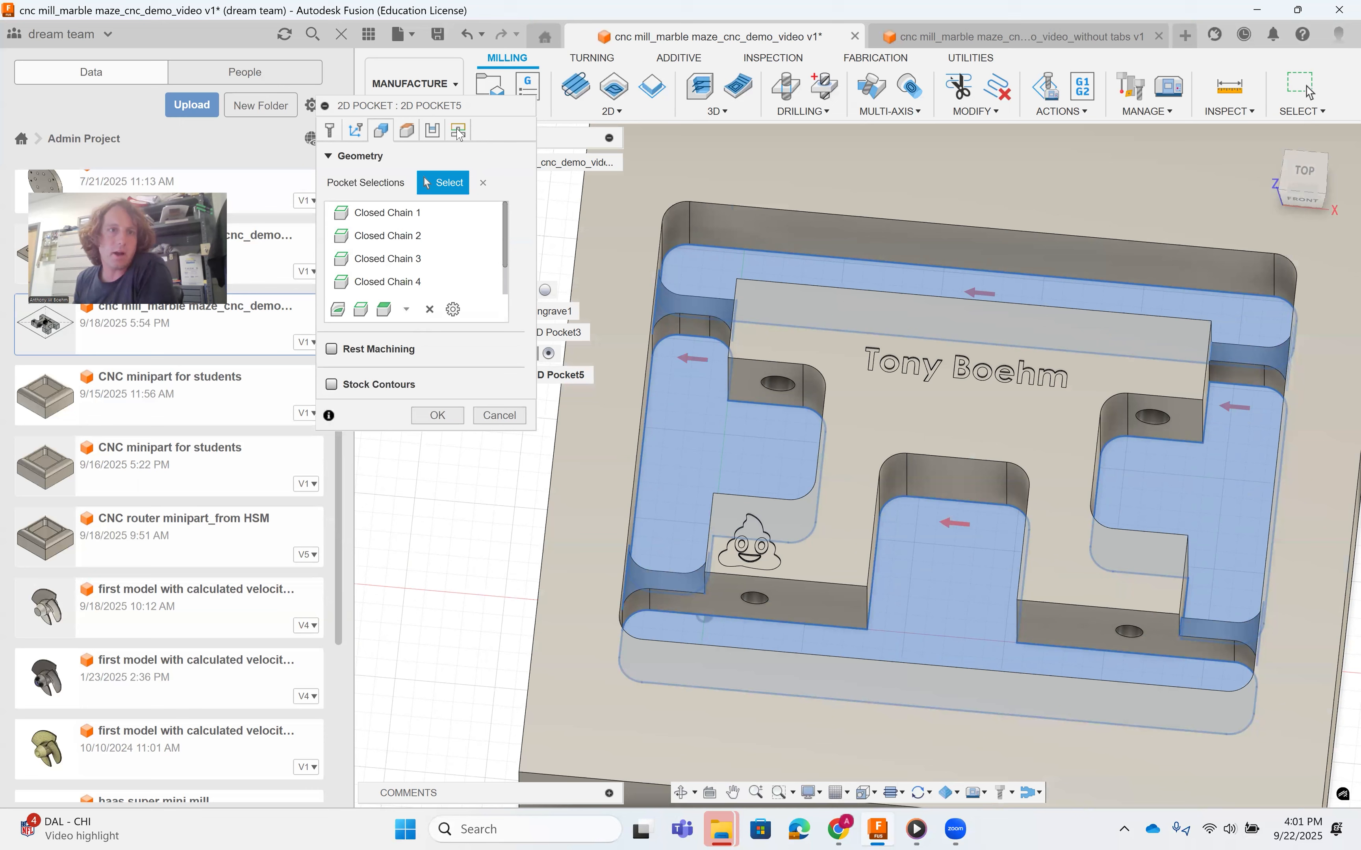
# Enable multiple depths with a maximum roughing stepdown of 0.05 in and turn on finishing passes for the 2D pocket.
pyautogui.click(432, 131)
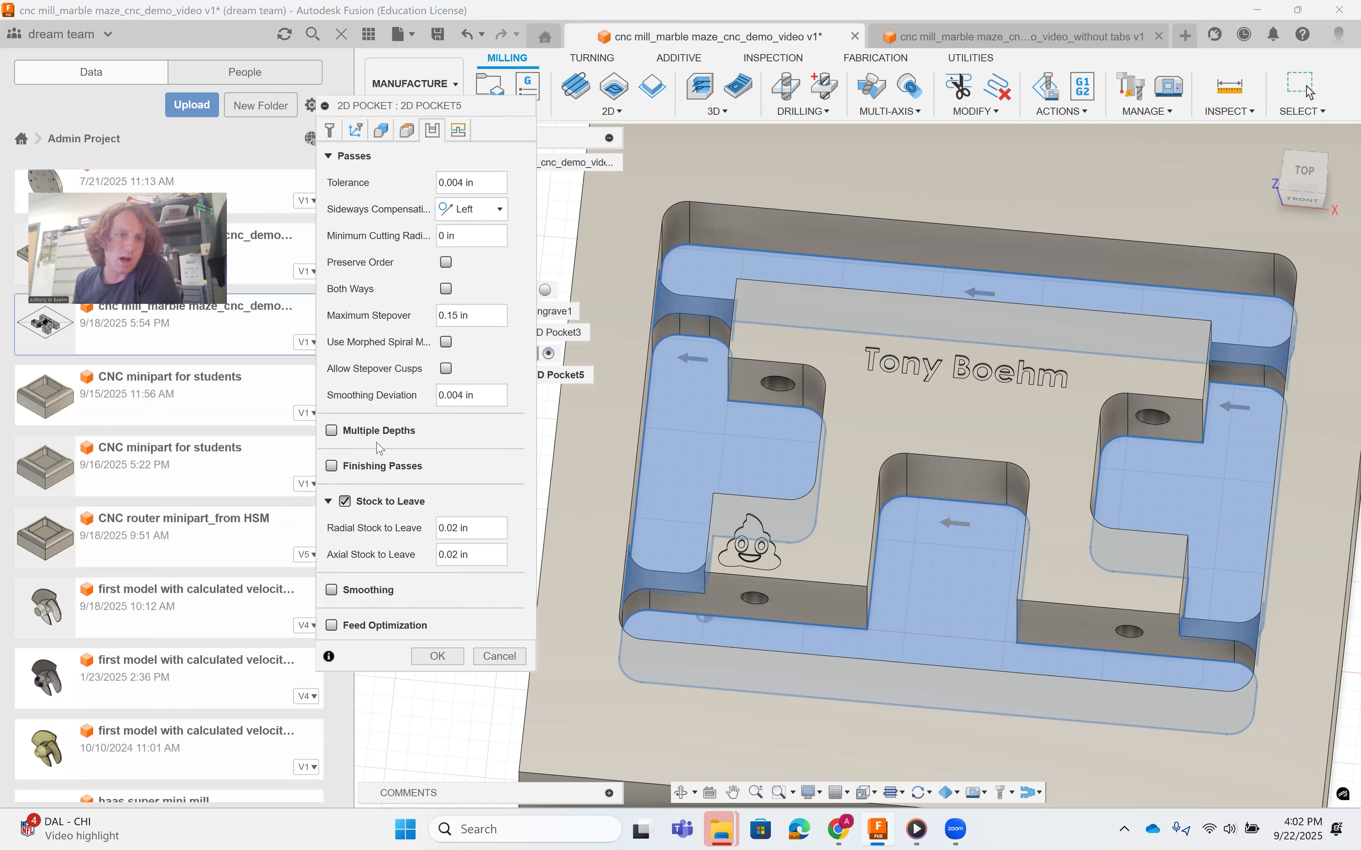
pyautogui.click(331, 430)
pyautogui.click(482, 462)
pyautogui.write('.0')
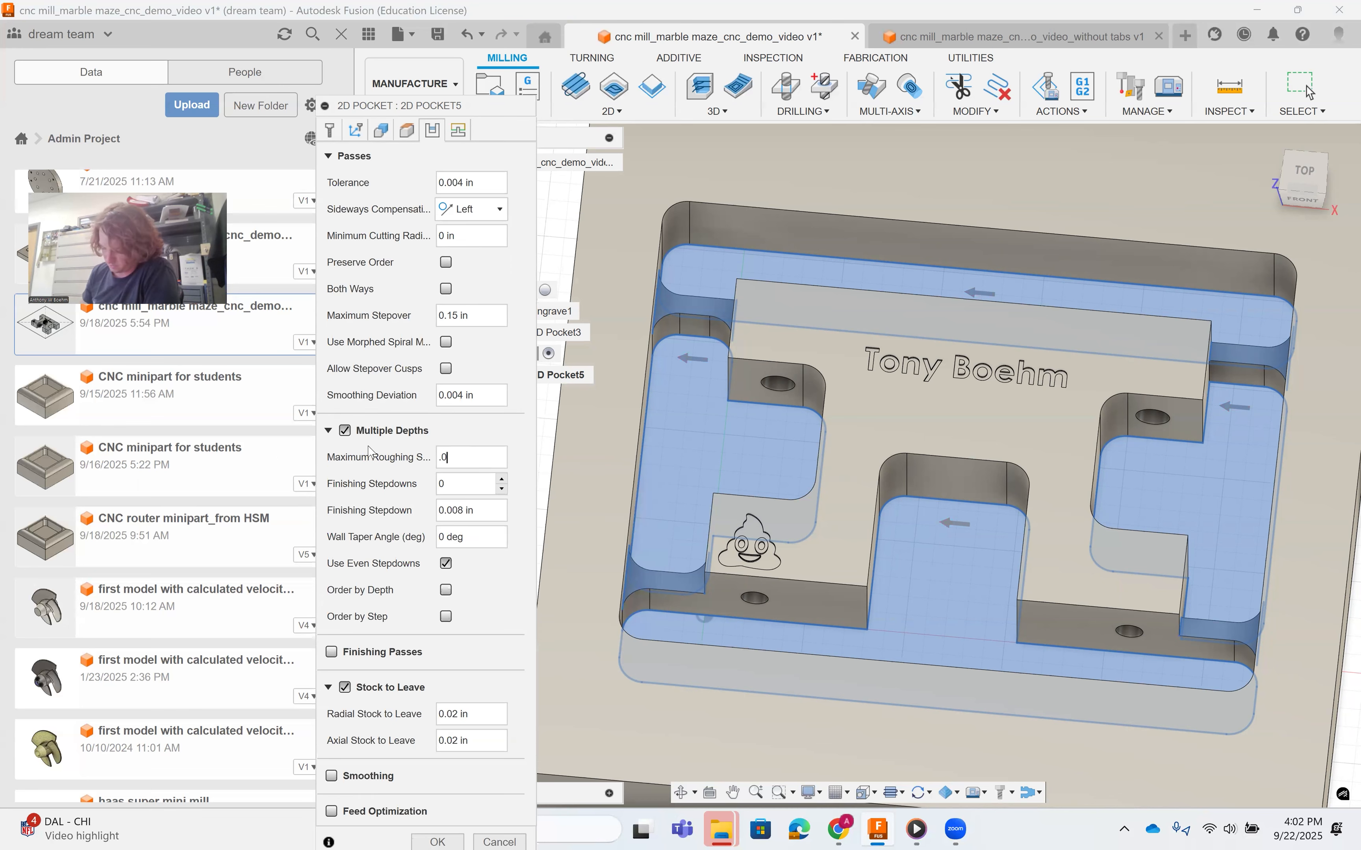
pyautogui.write('5')
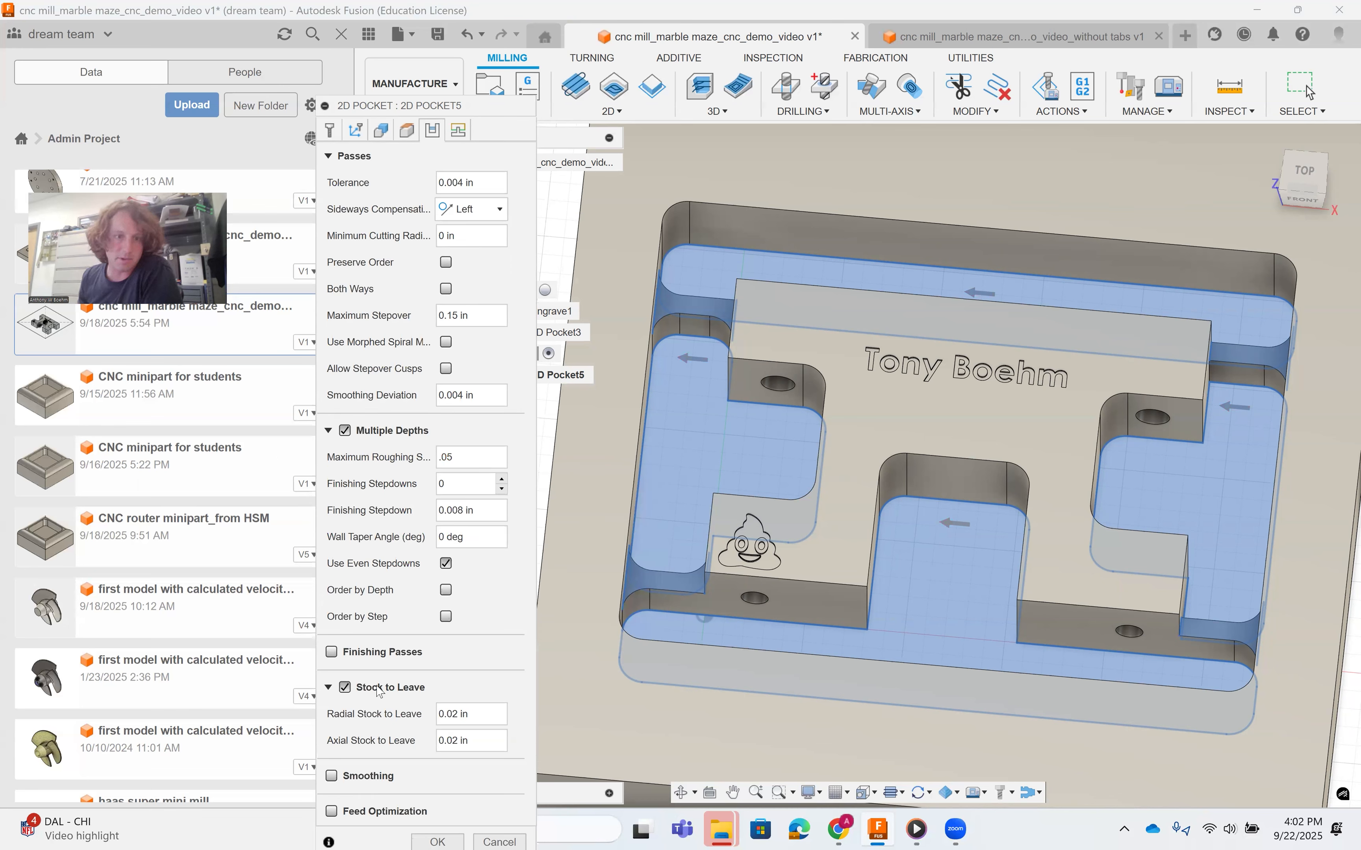
pyautogui.click(344, 654)
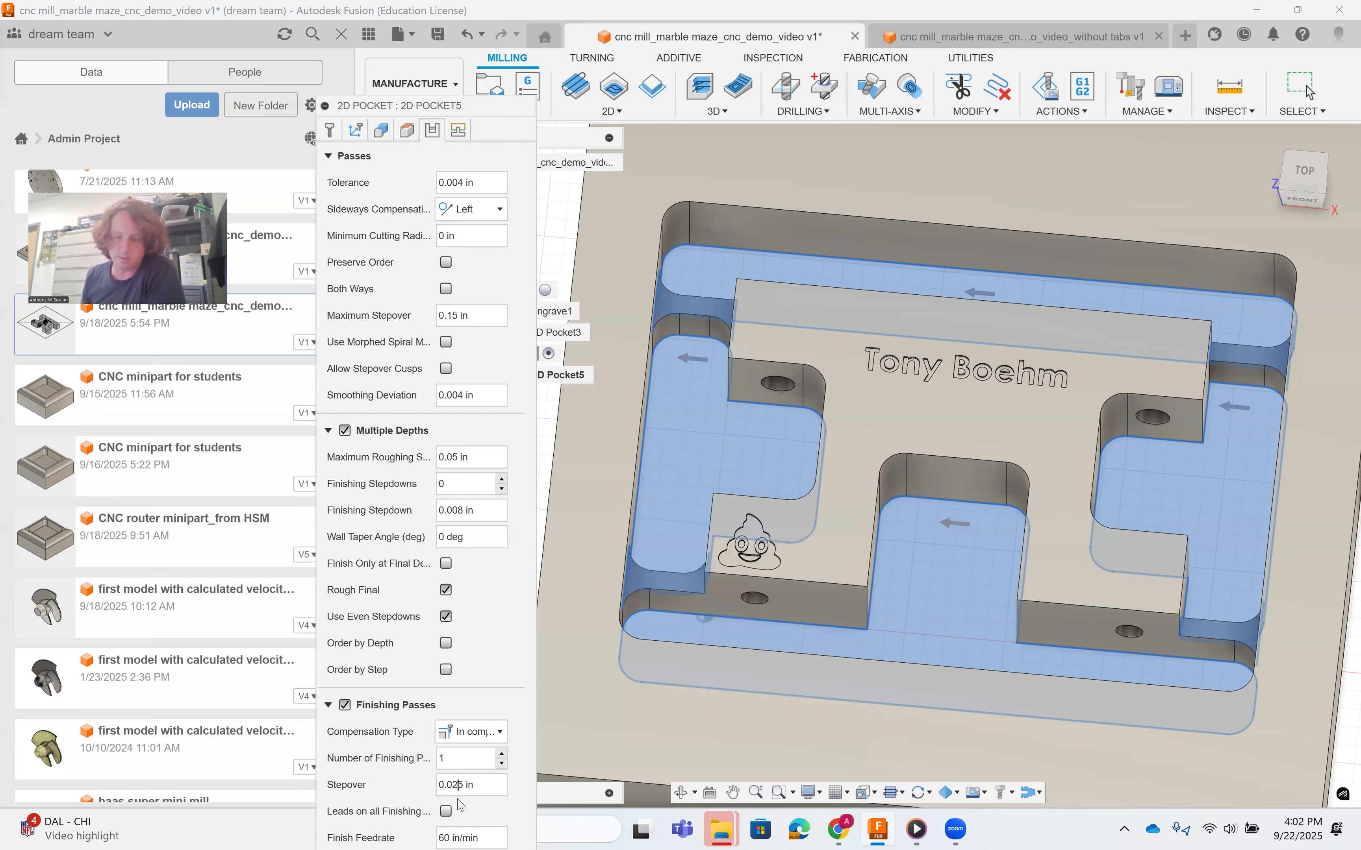
# Set the stepover of the 2D pocket's finishing pass to 0.020 in.
pyautogui.press('BackSpace')
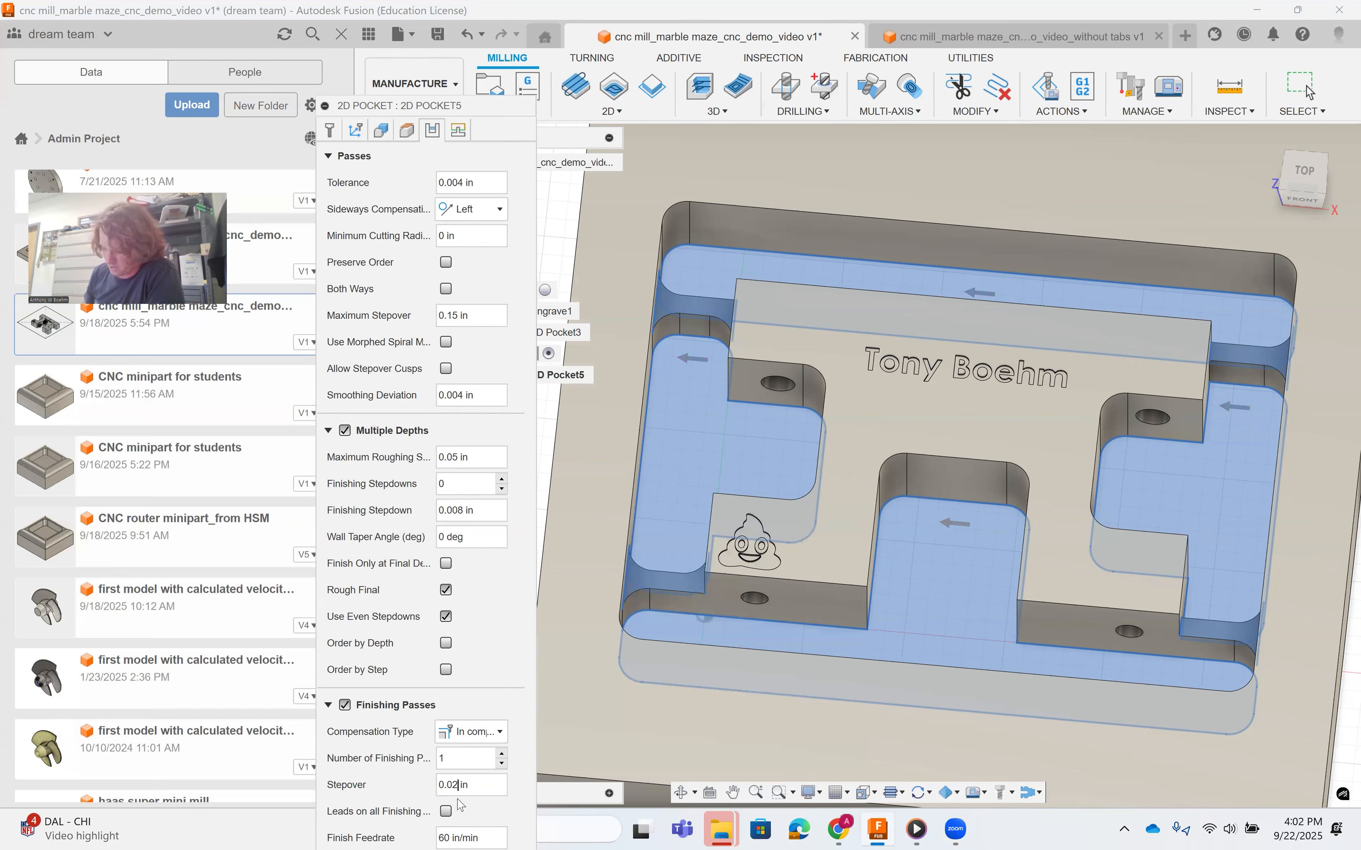
pyautogui.write('0')
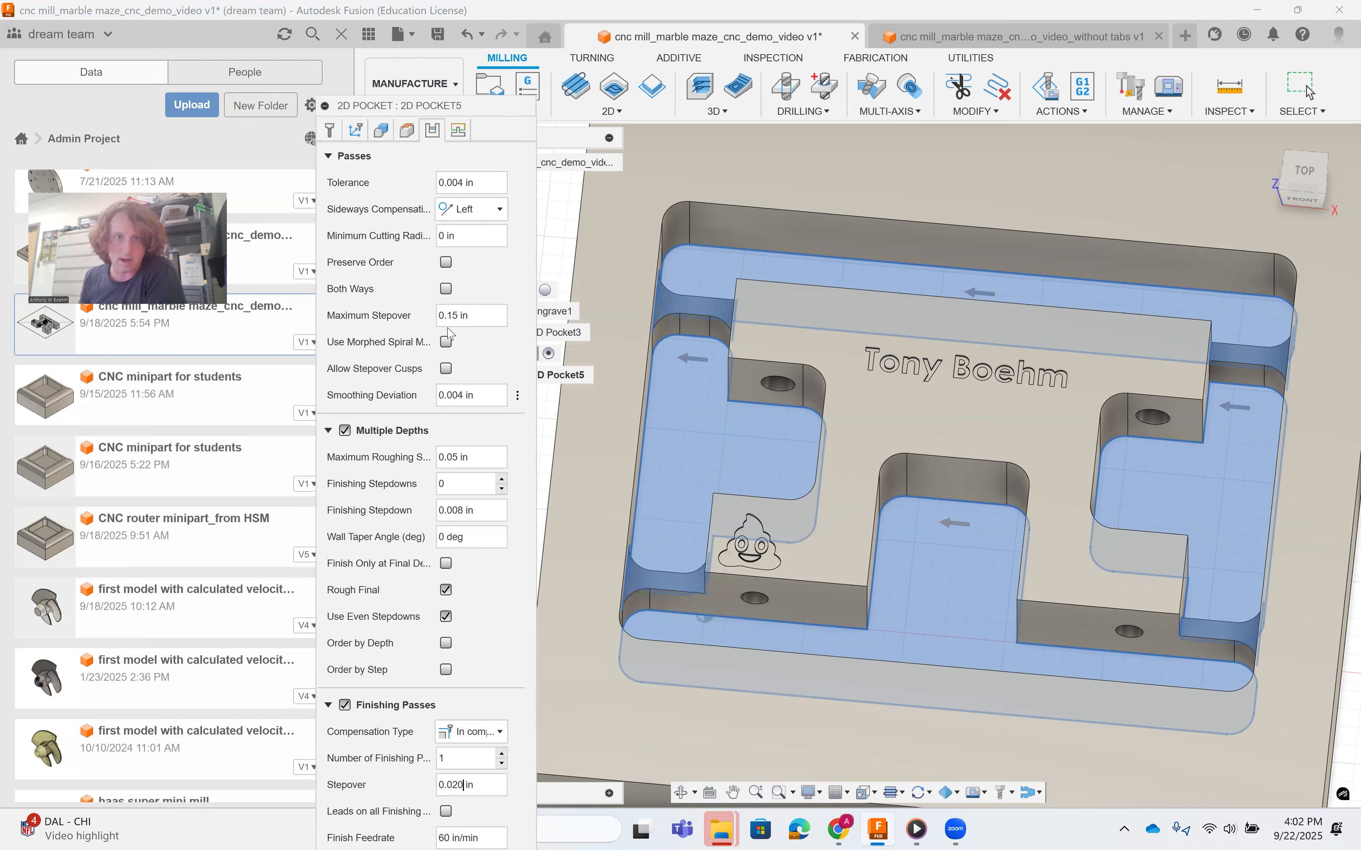
pyautogui.moveTo(499, 111)
pyautogui.mouseDown()
pyautogui.moveTo(498, 45)
pyautogui.moveTo(496, 674)
pyautogui.moveTo(498, 112)
pyautogui.moveTo(498, 130)
pyautogui.mouseUp()
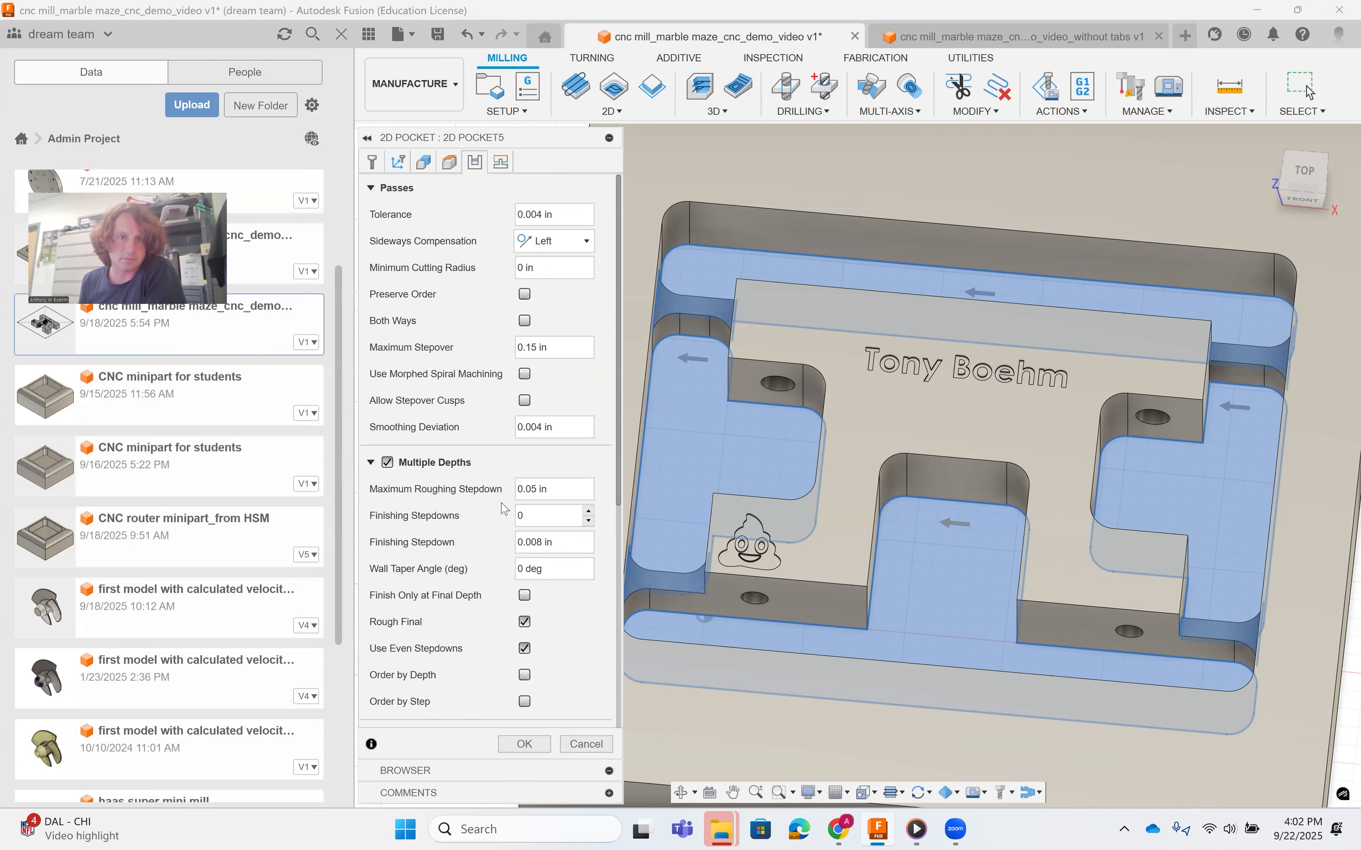
# Enable smoothing and feed optimization for the pocket, and turn off limiting the optimization to inner corners only.
pyautogui.scroll(-6, 462, 530)
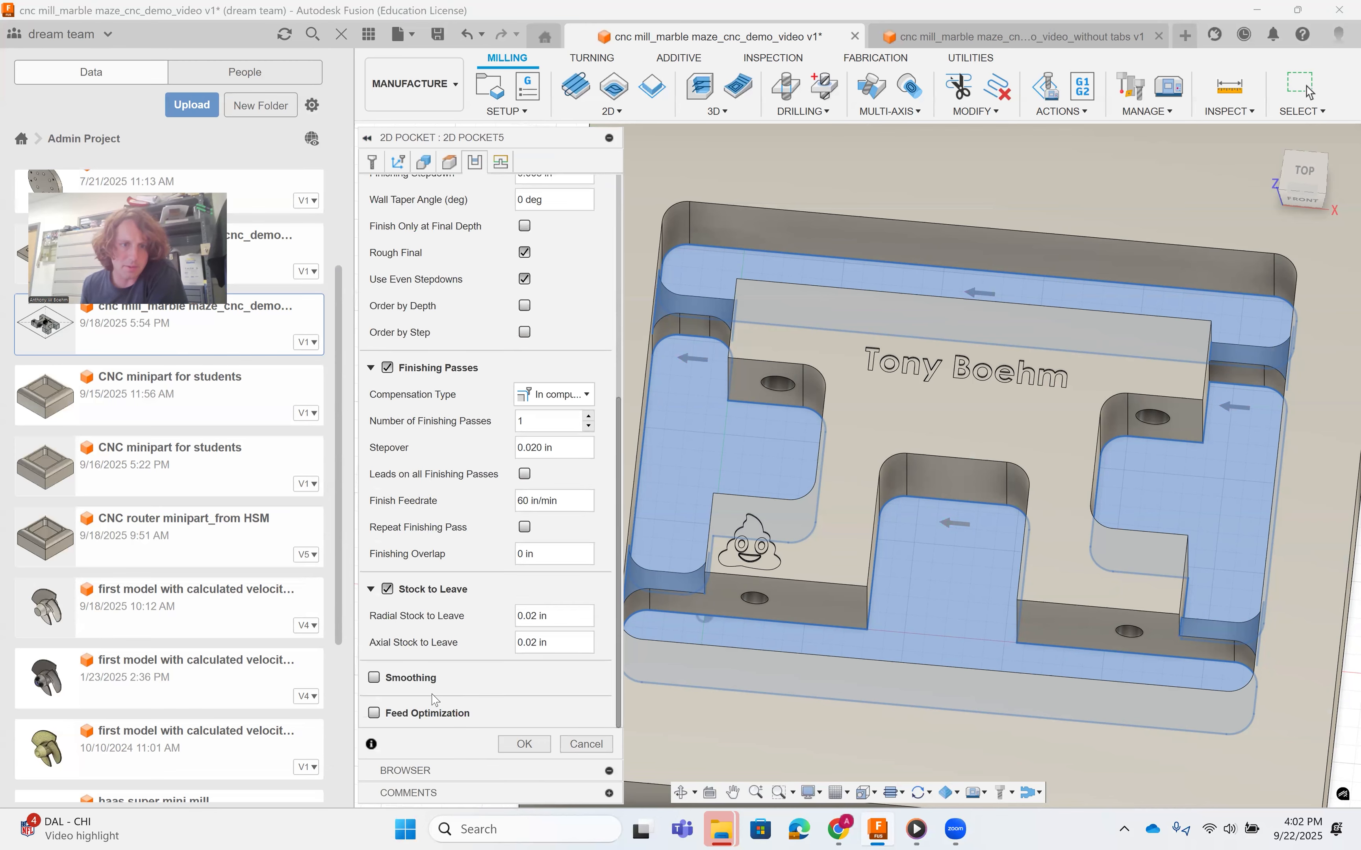
pyautogui.click(374, 677)
pyautogui.click(374, 712)
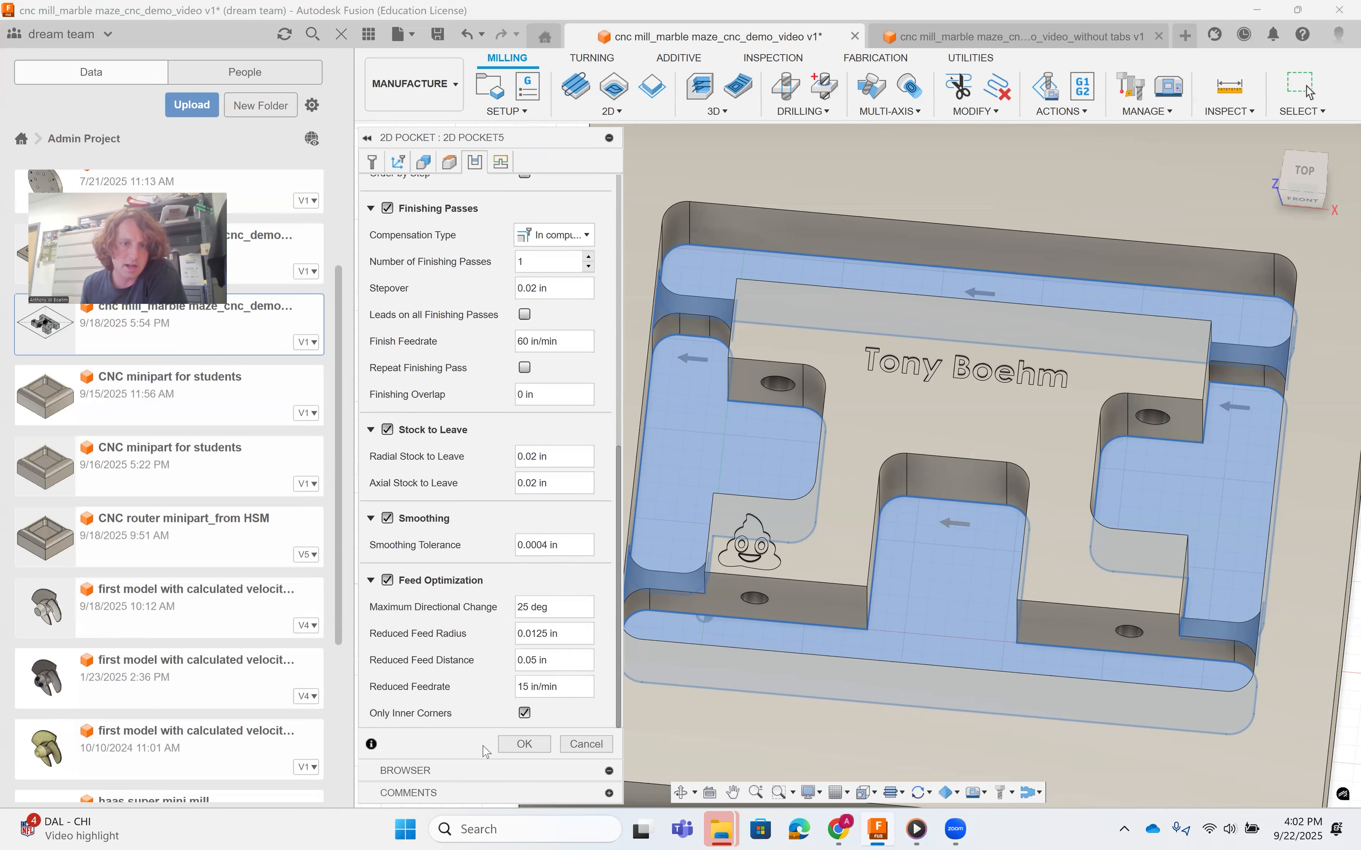
pyautogui.click(526, 713)
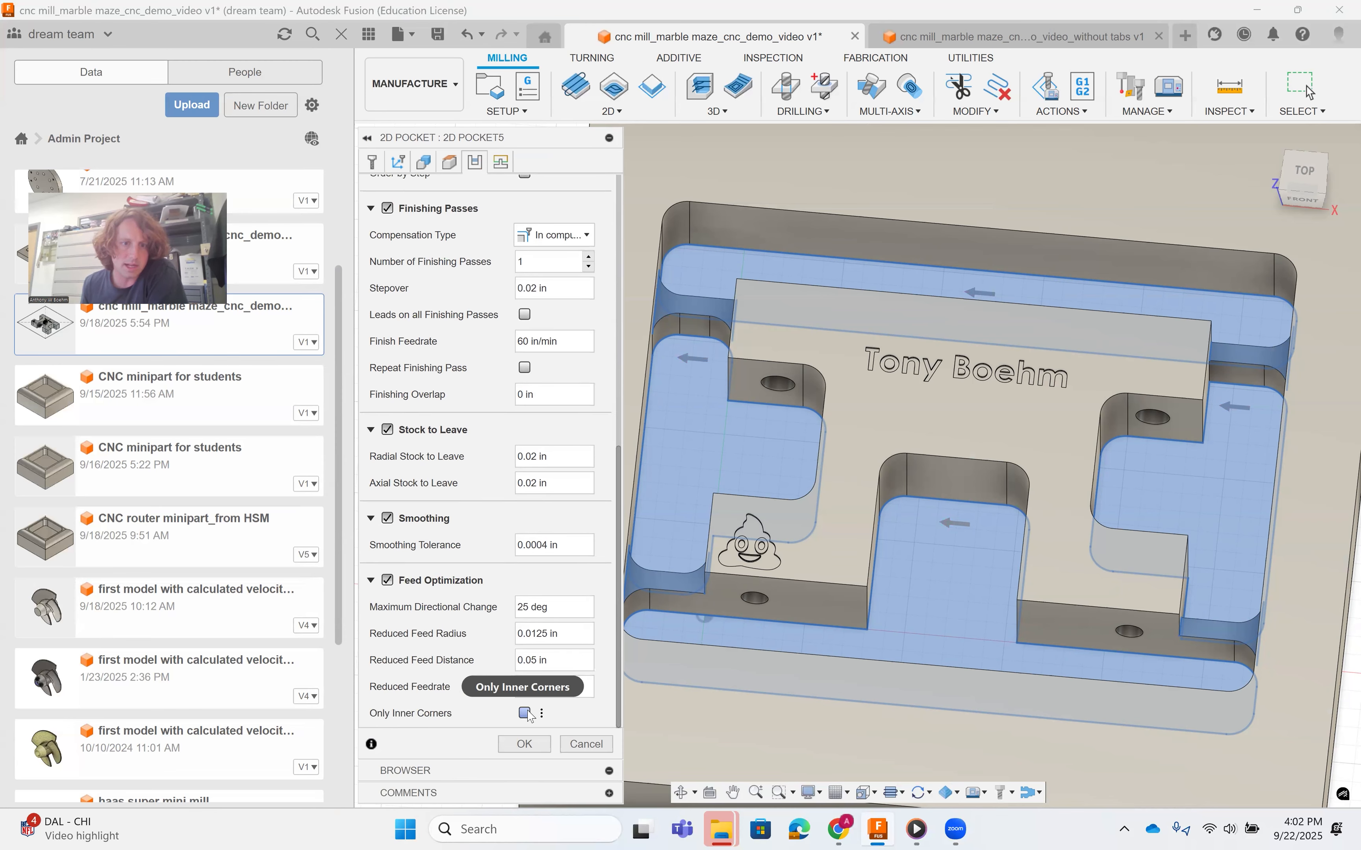
# Make the pocket's finishing pass run only at the final depth.
pyautogui.scroll(8, 487, 596)
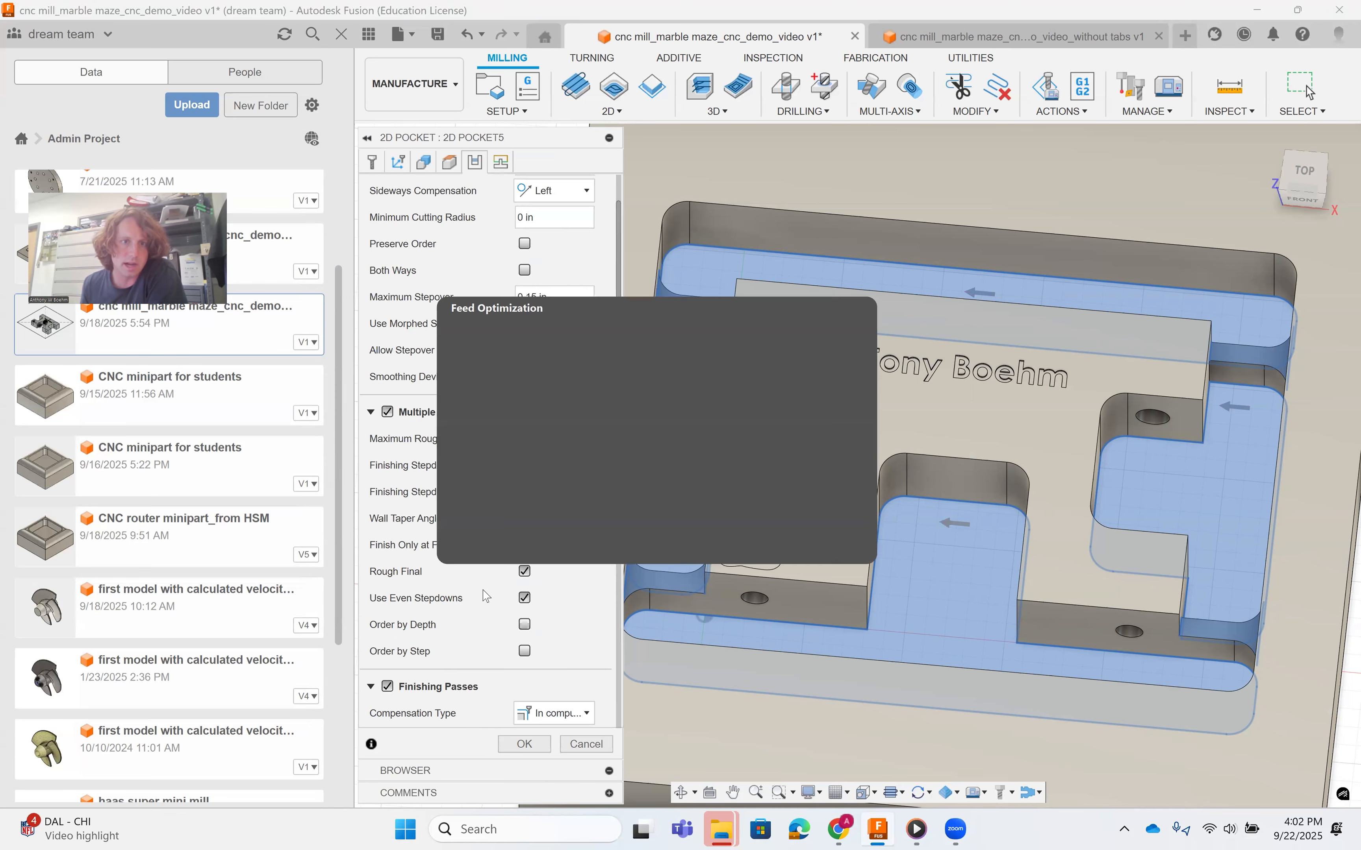
pyautogui.scroll(-5, 466, 506)
pyautogui.scroll(2, 481, 409)
pyautogui.click(524, 386)
pyautogui.scroll(3, 473, 515)
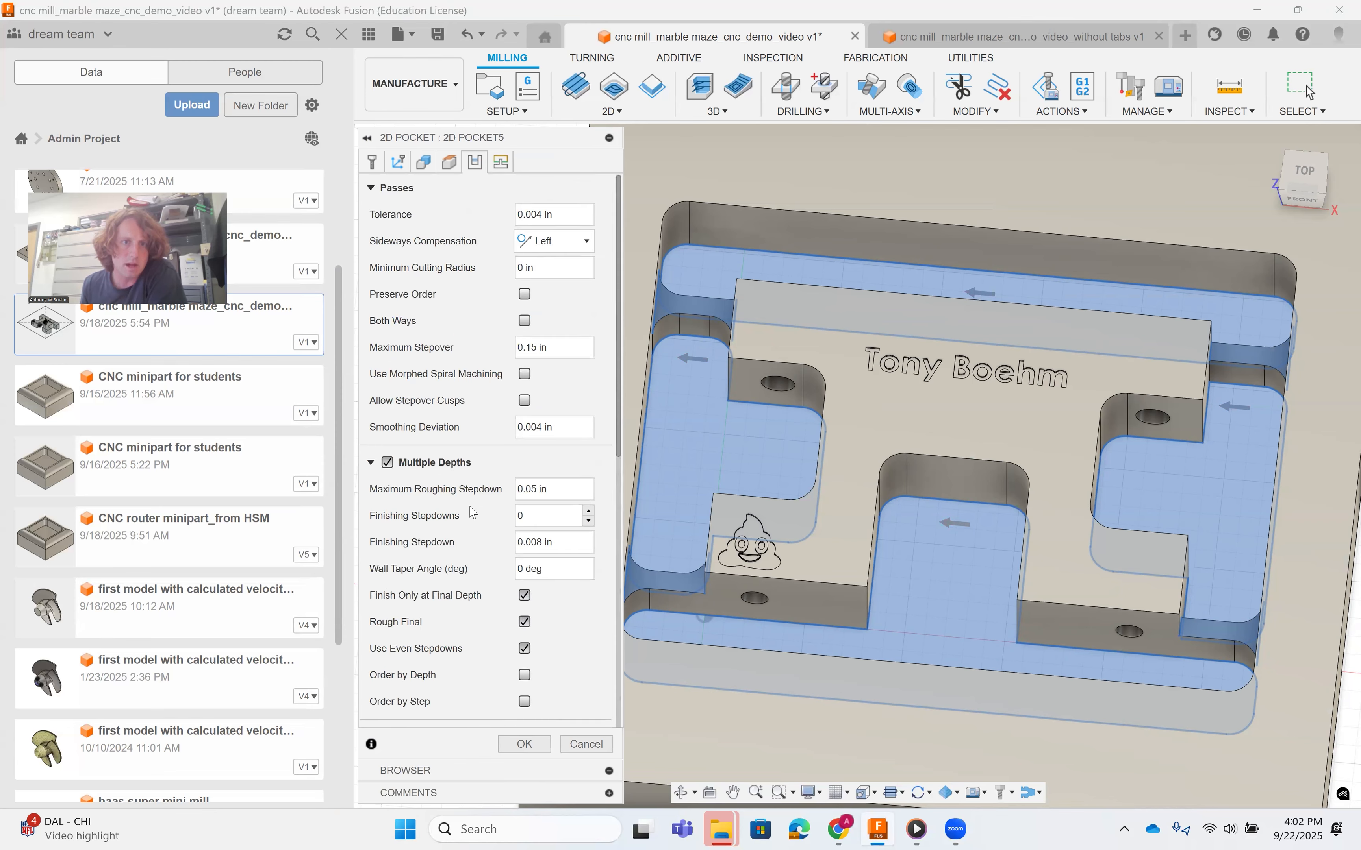
# Set both the radial and axial stock to leave of the pocket to 0 in.
pyautogui.scroll(-6, 474, 512)
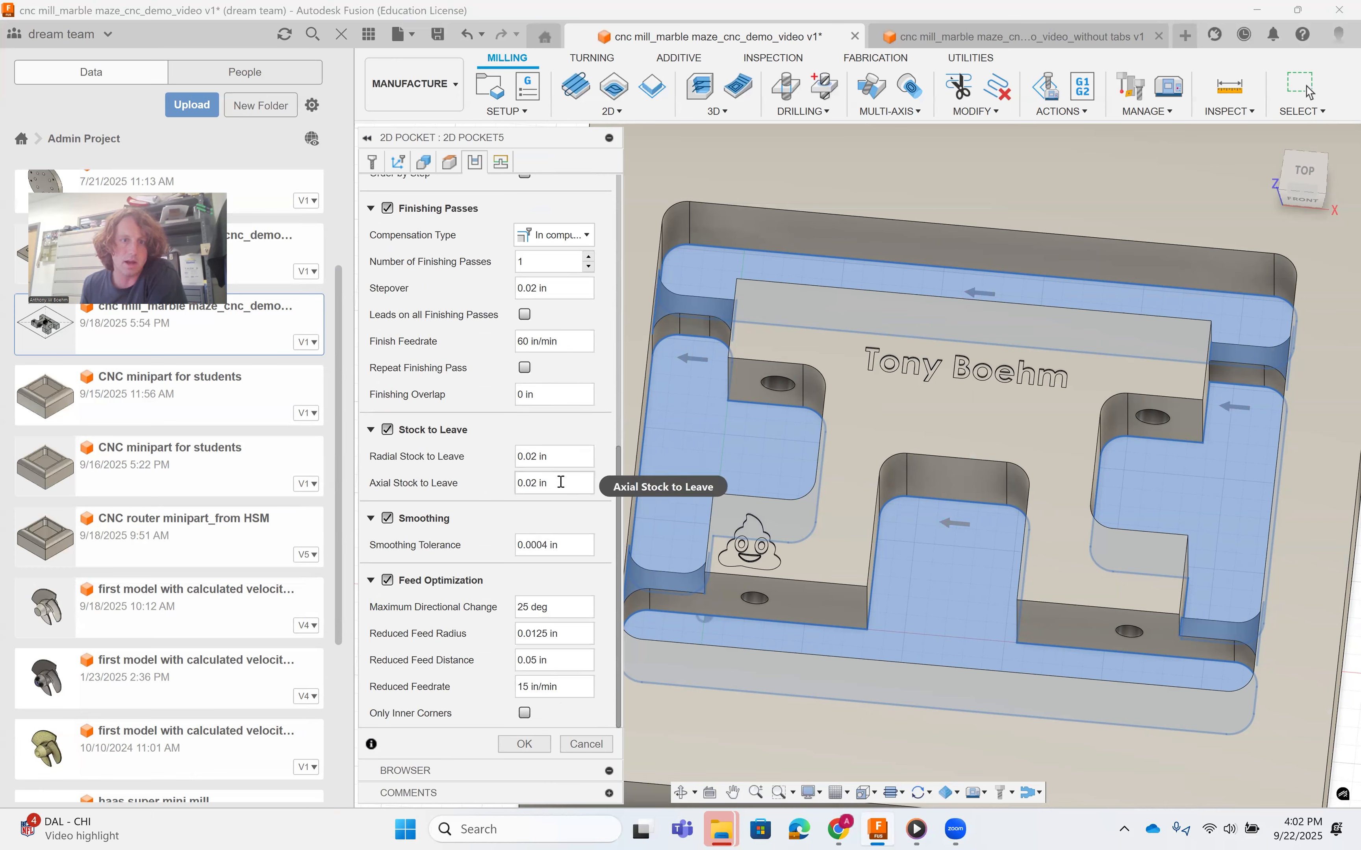
pyautogui.moveTo(566, 461); pyautogui.dragTo(459, 464)
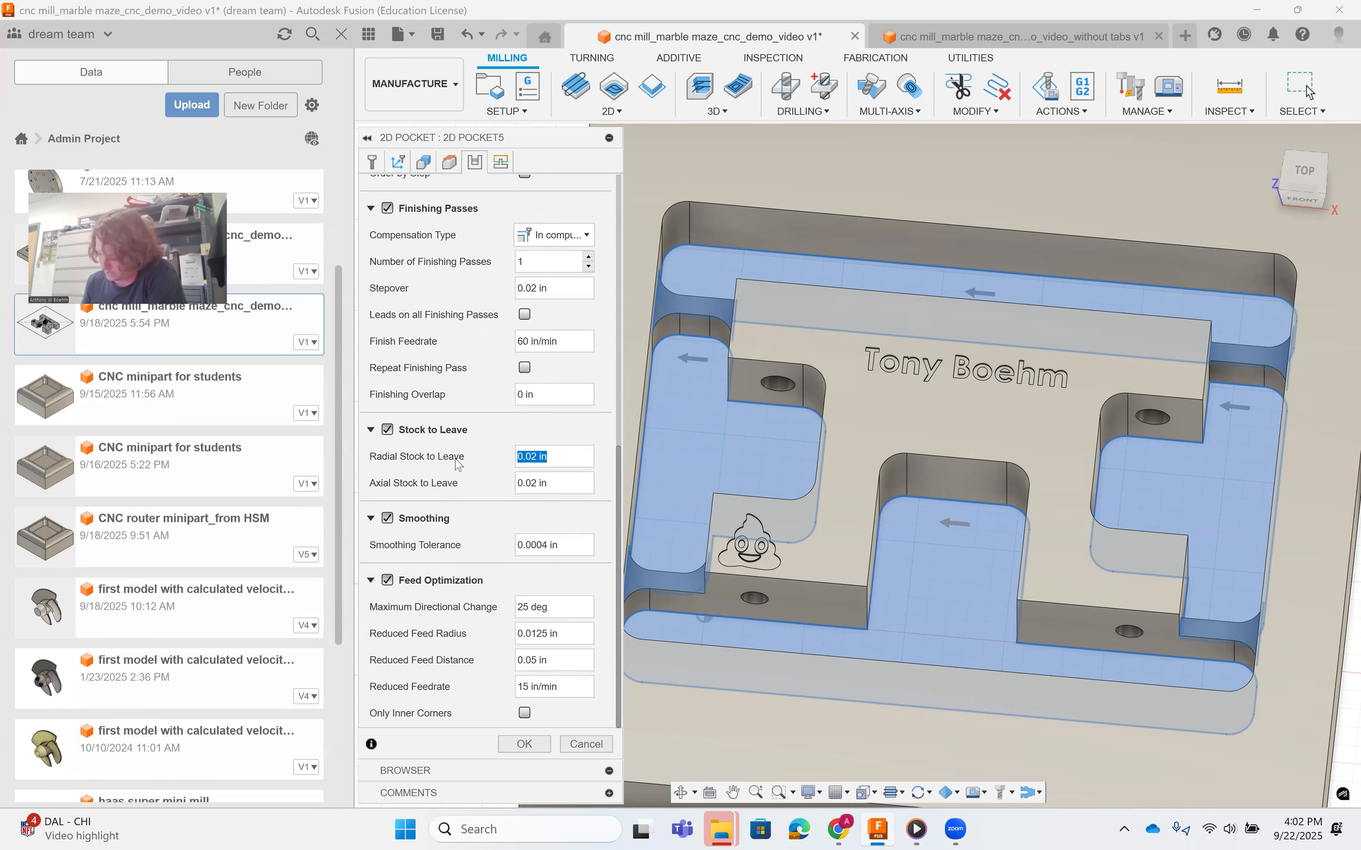
pyautogui.write('0')
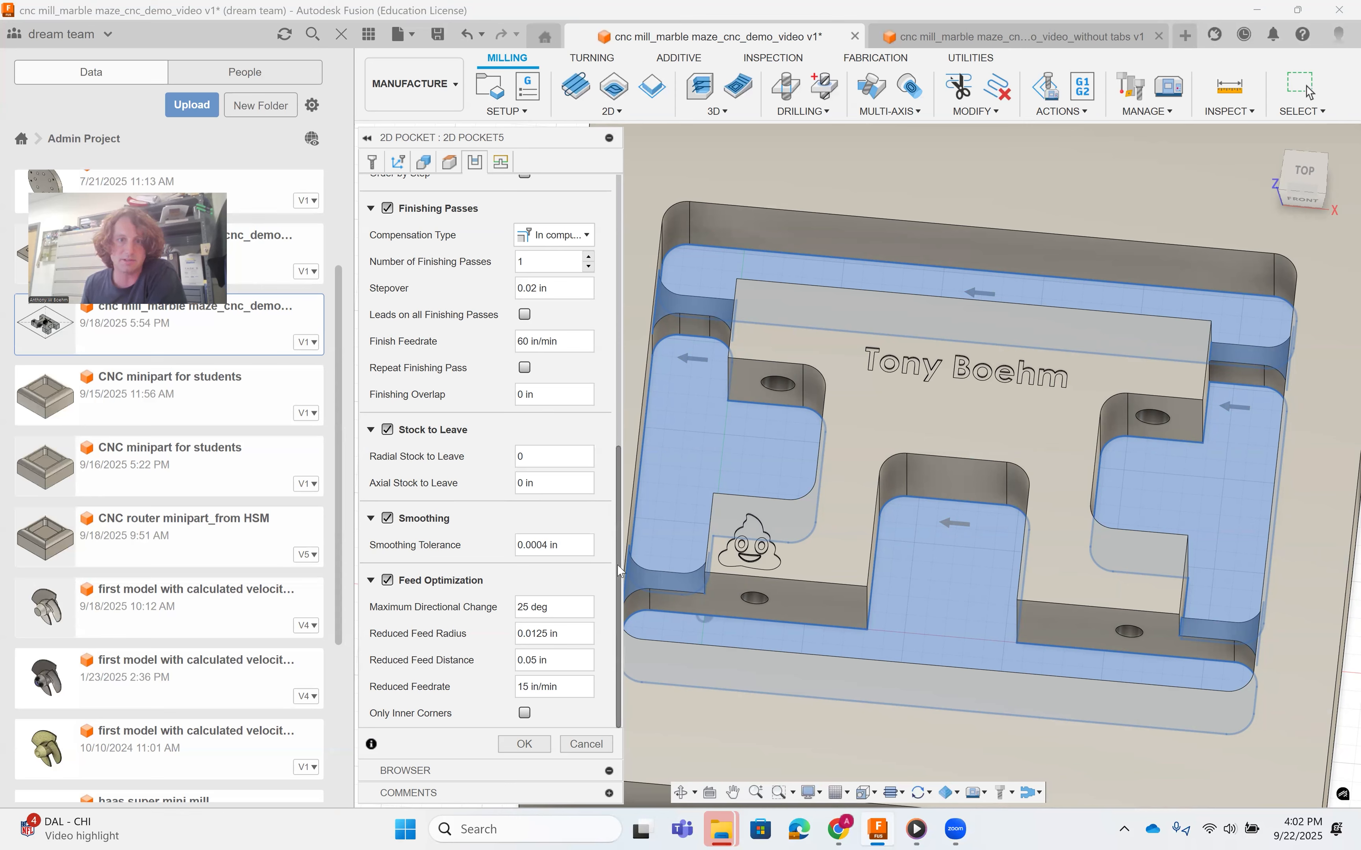
# Keep Helix as the pocket's ramp type and generate the toolpath.
pyautogui.click(502, 163)
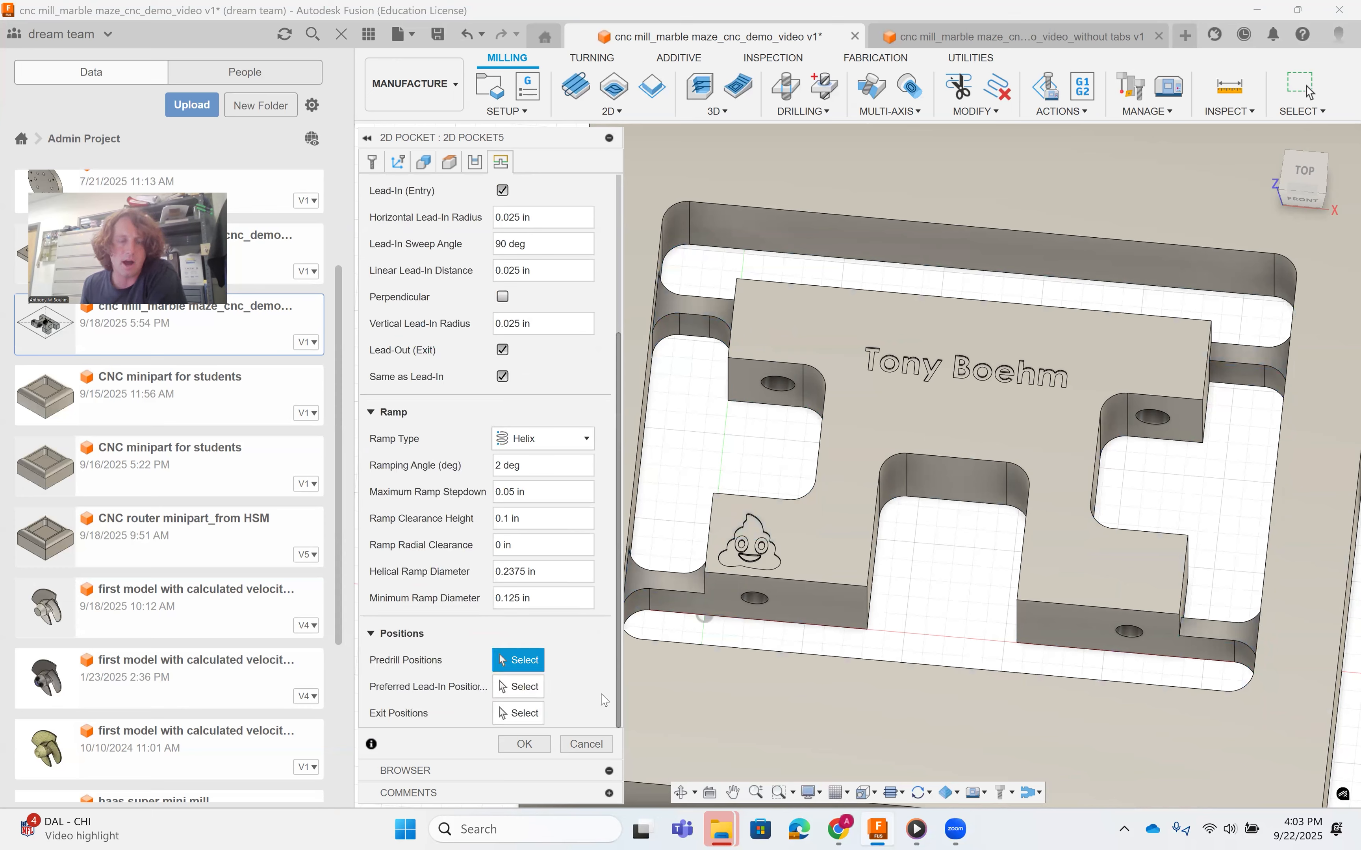
pyautogui.click(533, 441)
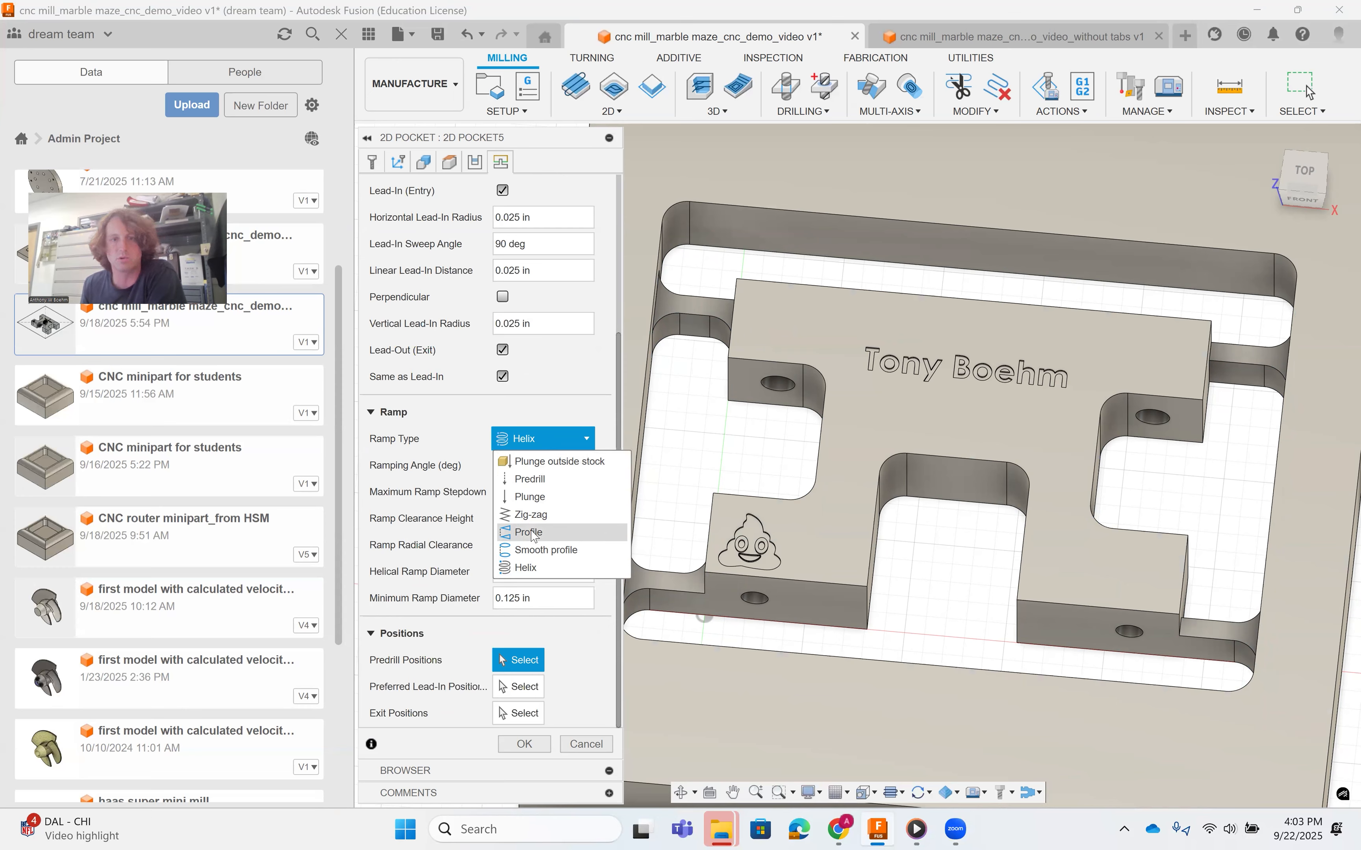
pyautogui.click(525, 567)
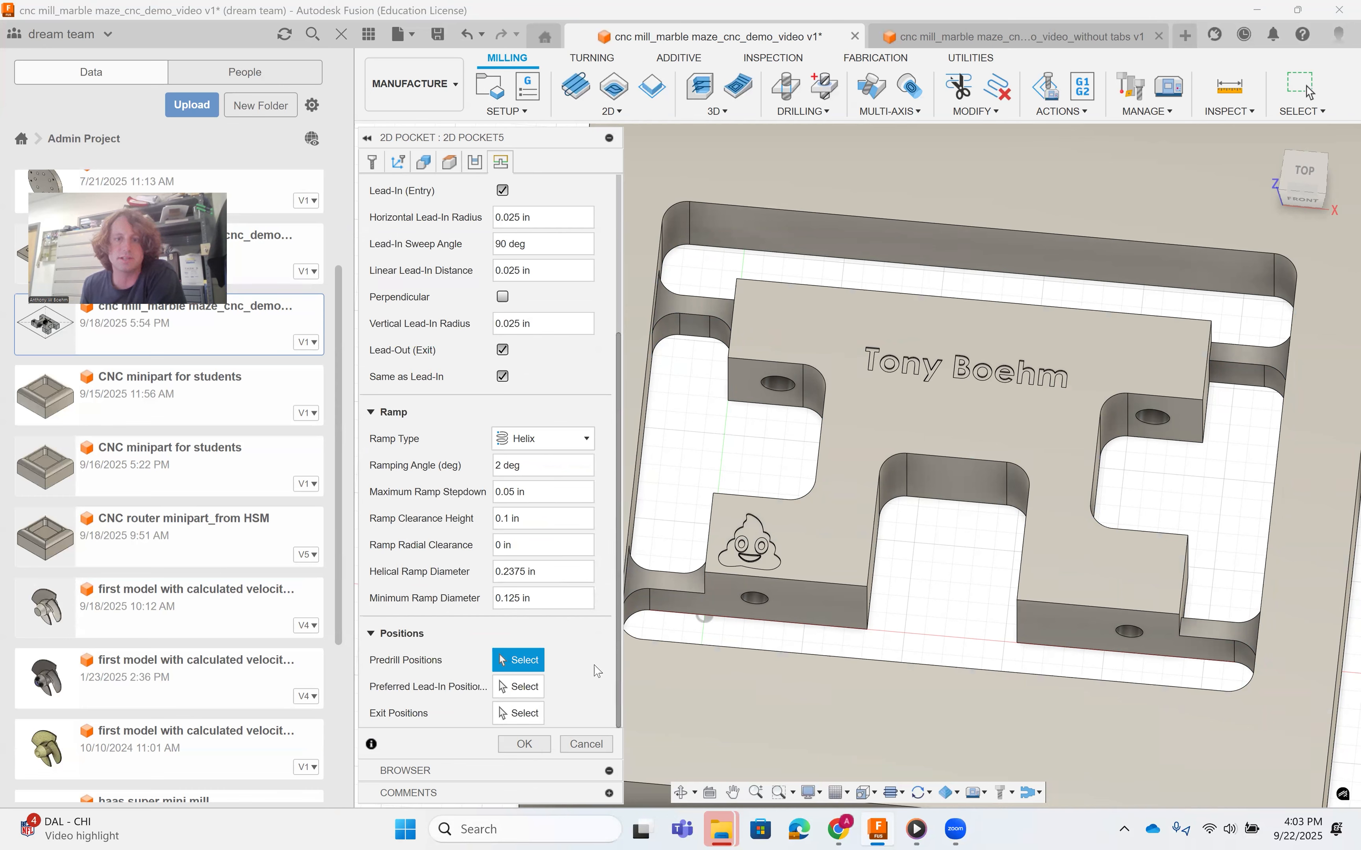
pyautogui.click(523, 744)
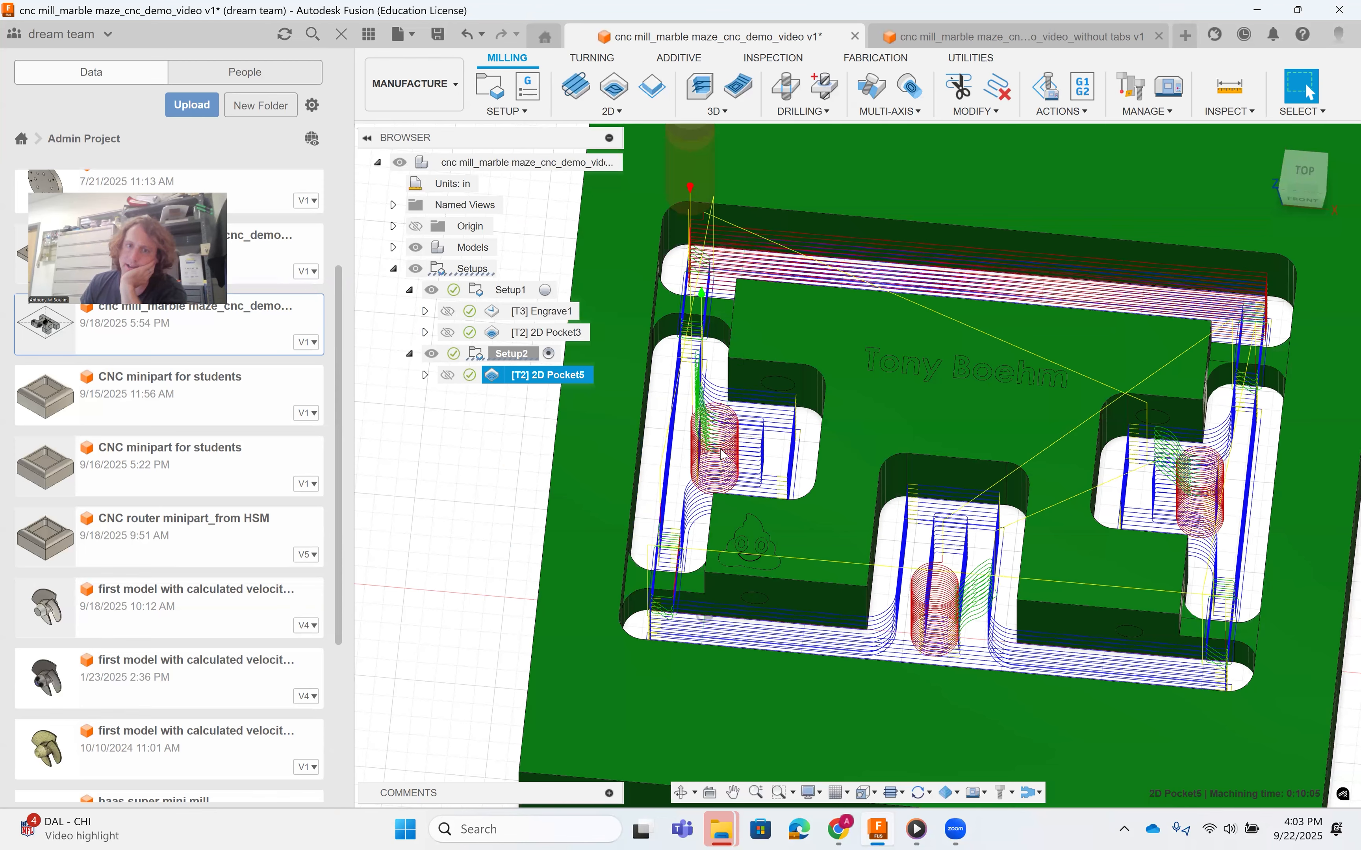
# Examine the generated pocket toolpath around the openings, and check from the front how deep it cuts relative to the stock.
pyautogui.keyDown('shift'); pyautogui.moveTo(775, 460); pyautogui.dragTo(774, 508, button='middle'); pyautogui.keyUp('shift')
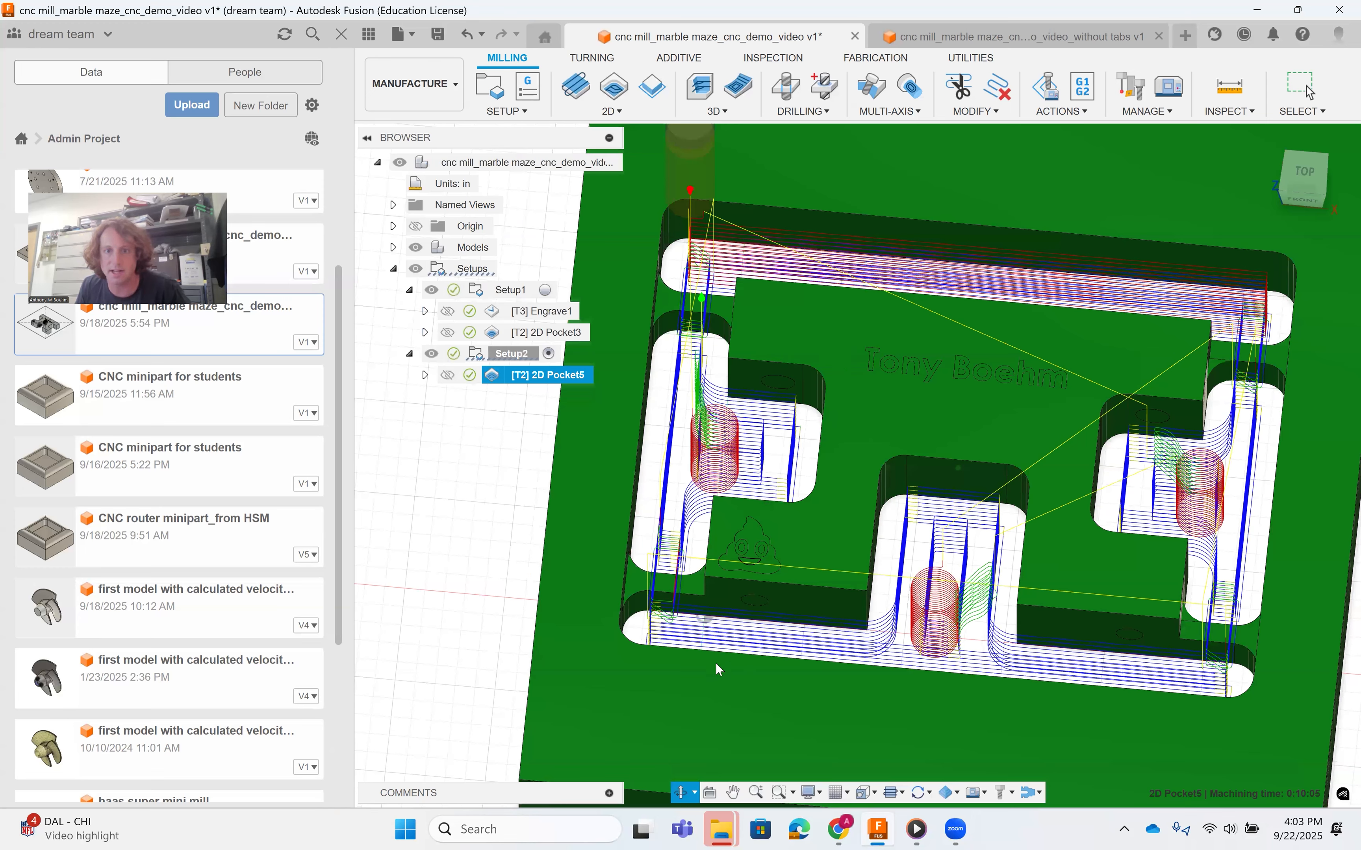
pyautogui.scroll(5, 809, 405)
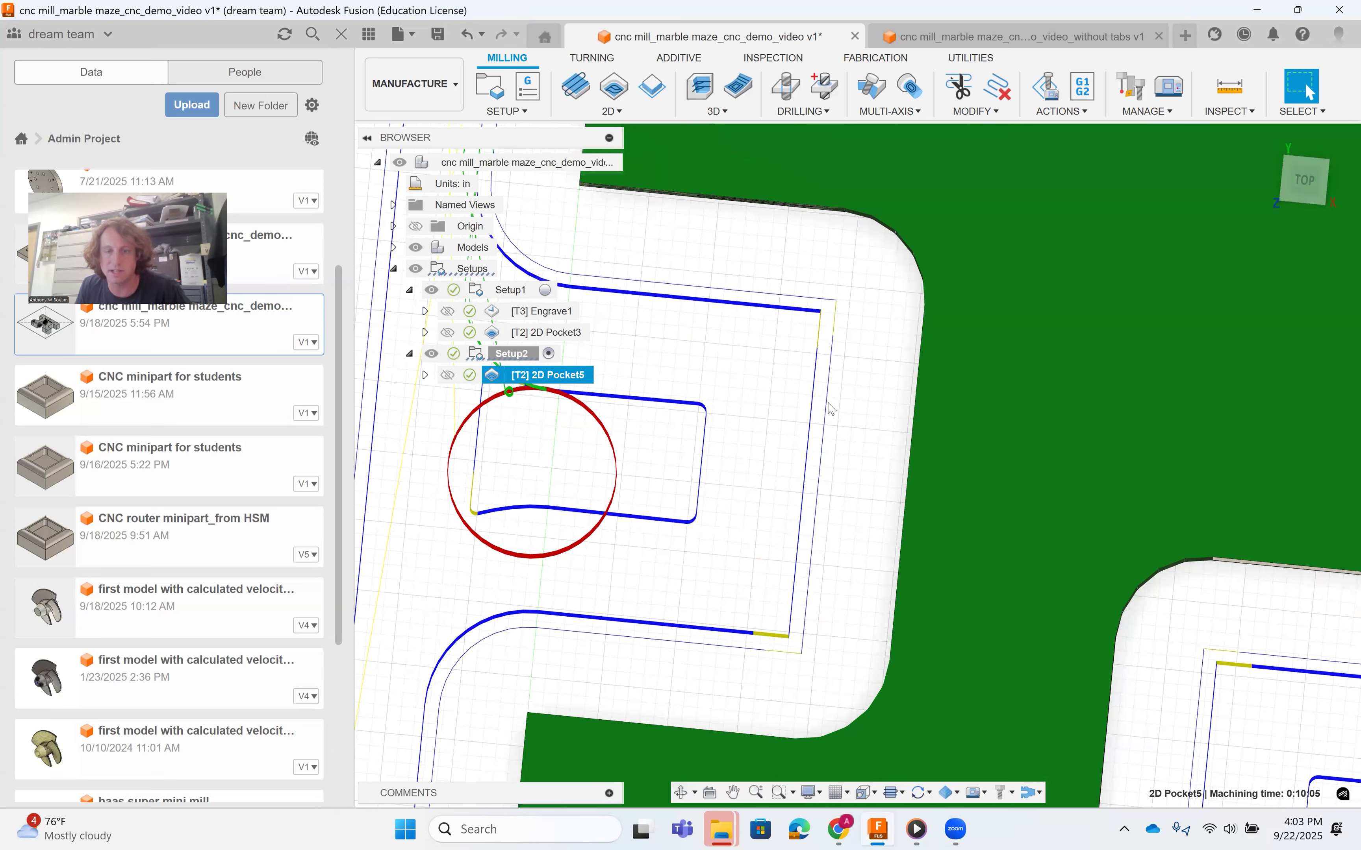
pyautogui.scroll(2, 812, 416)
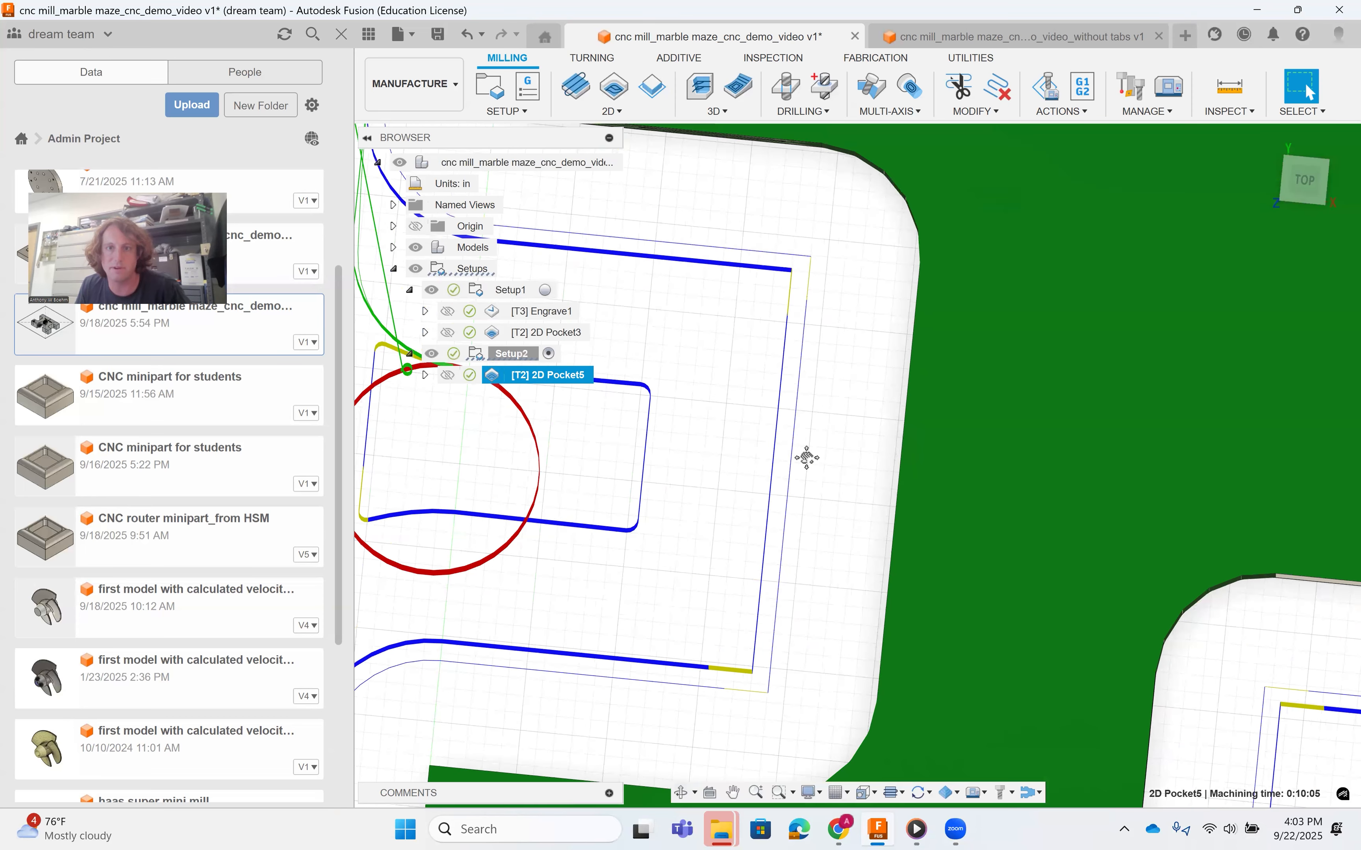
pyautogui.keyDown('shift'); pyautogui.moveTo(807, 466); pyautogui.dragTo(786, 441, button='middle'); pyautogui.keyUp('shift')
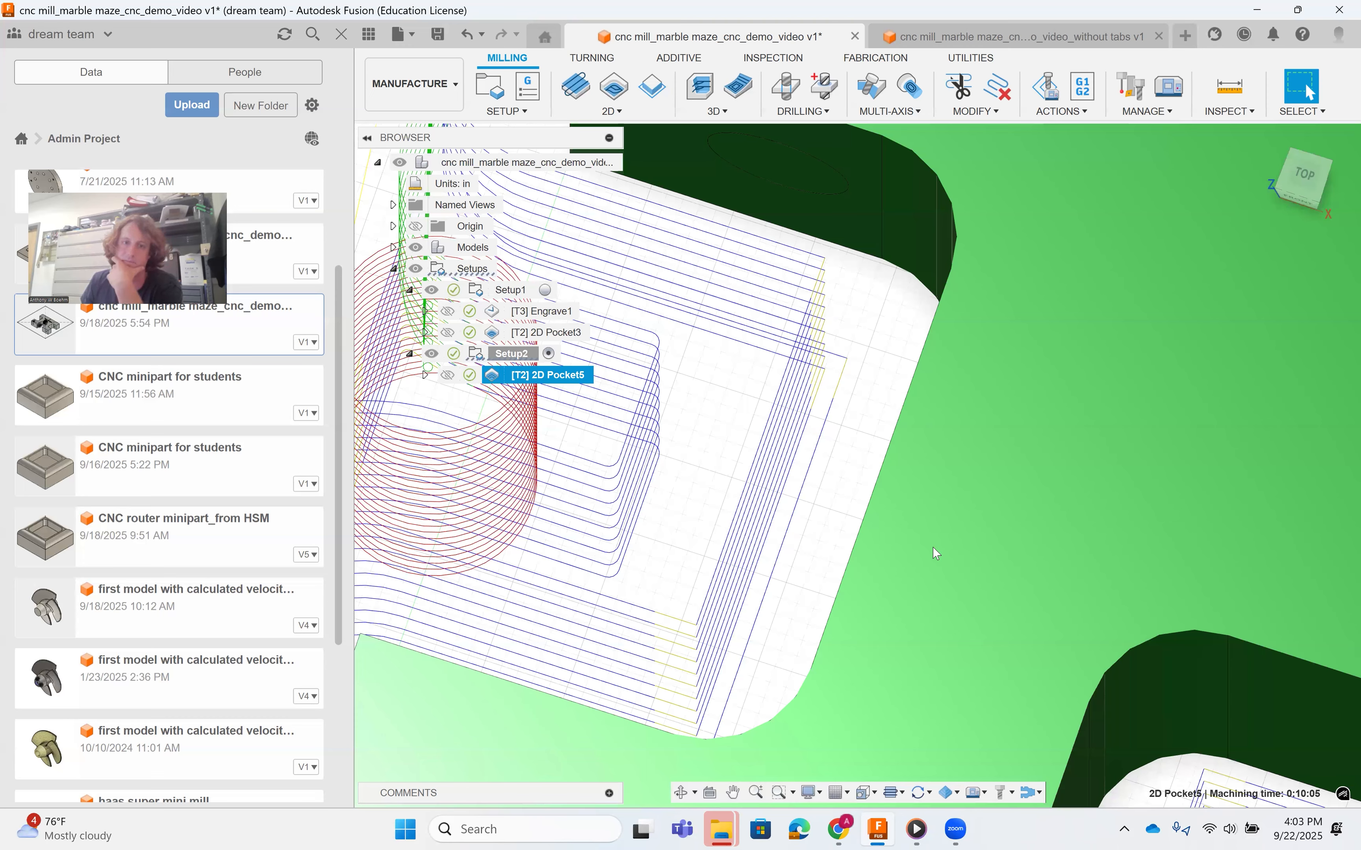
pyautogui.scroll(-5, 932, 548)
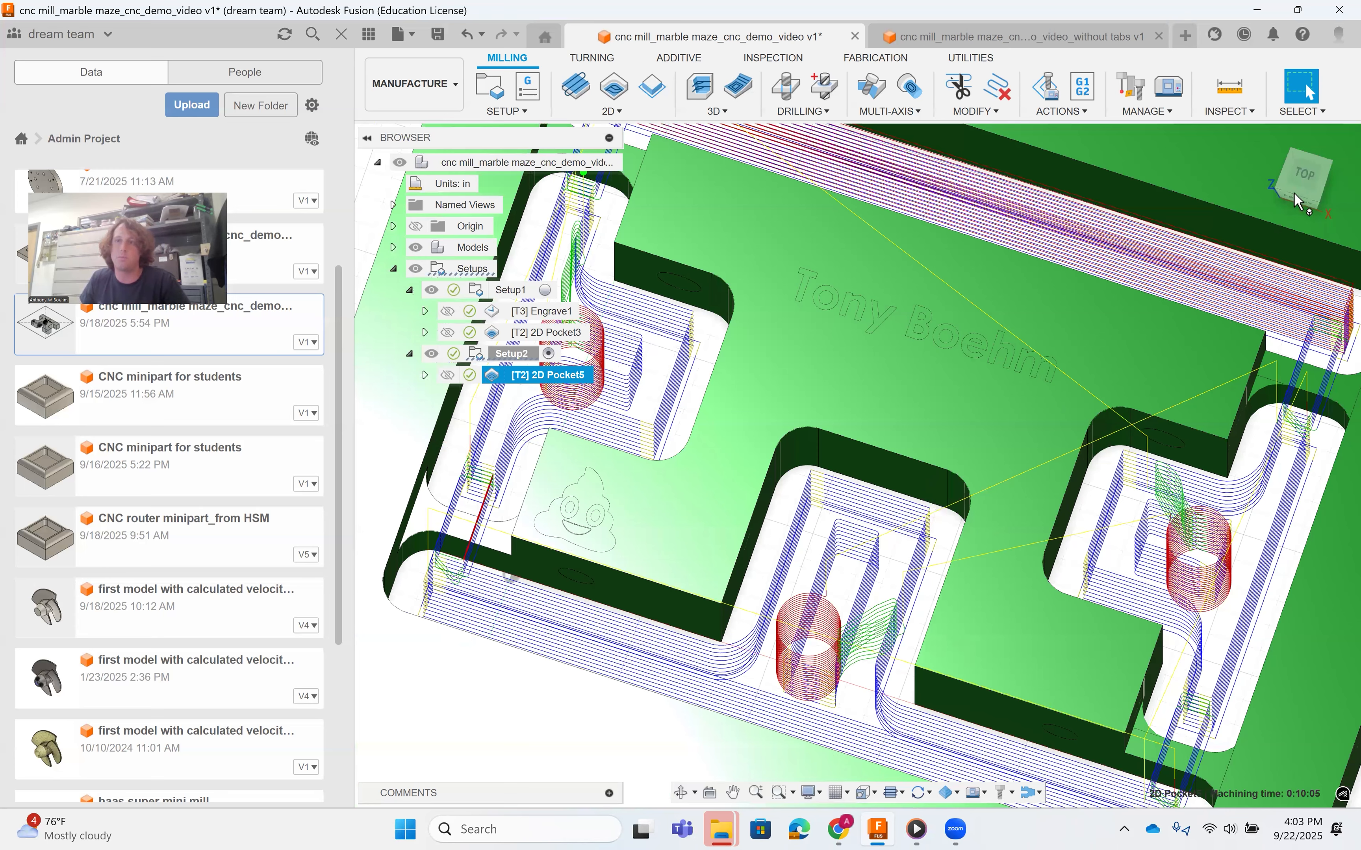
pyautogui.click(1295, 202)
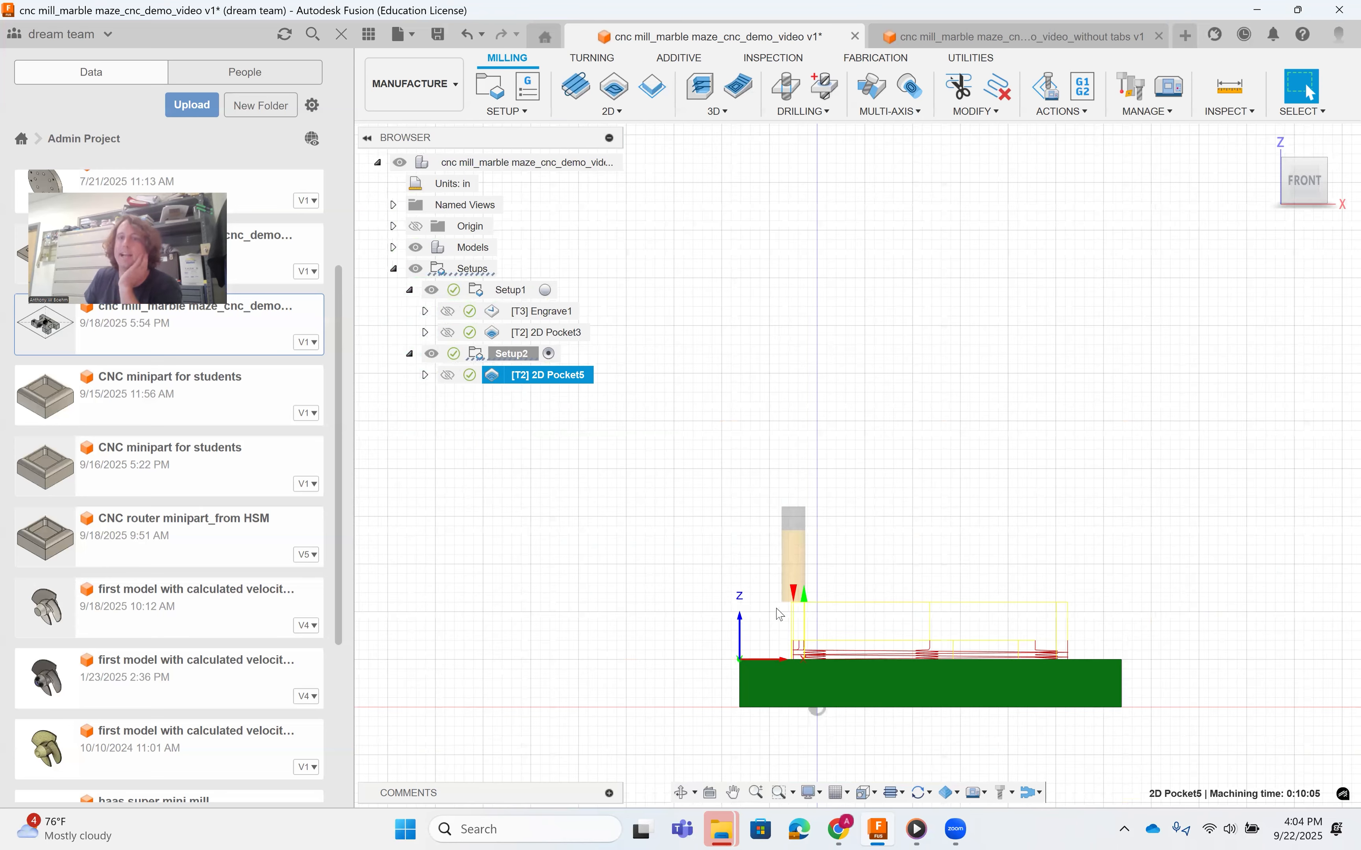
pyautogui.scroll(2, 765, 585)
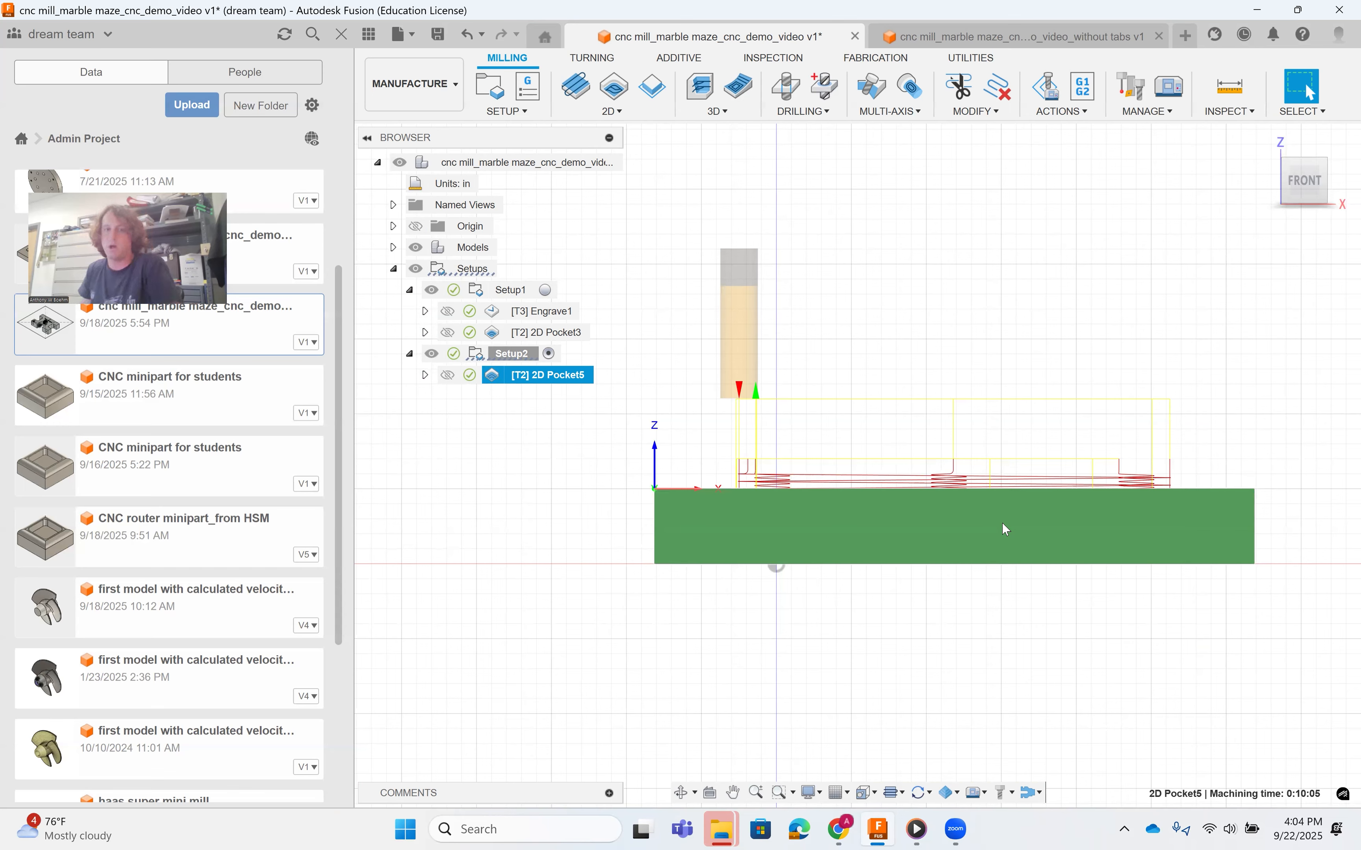
# Edit the 2D pocket in Setup2 so its bottom height is taken from Model bottom with a -0.05 in offset, and regenerate the toolpath.
pyautogui.rightClick(544, 376)
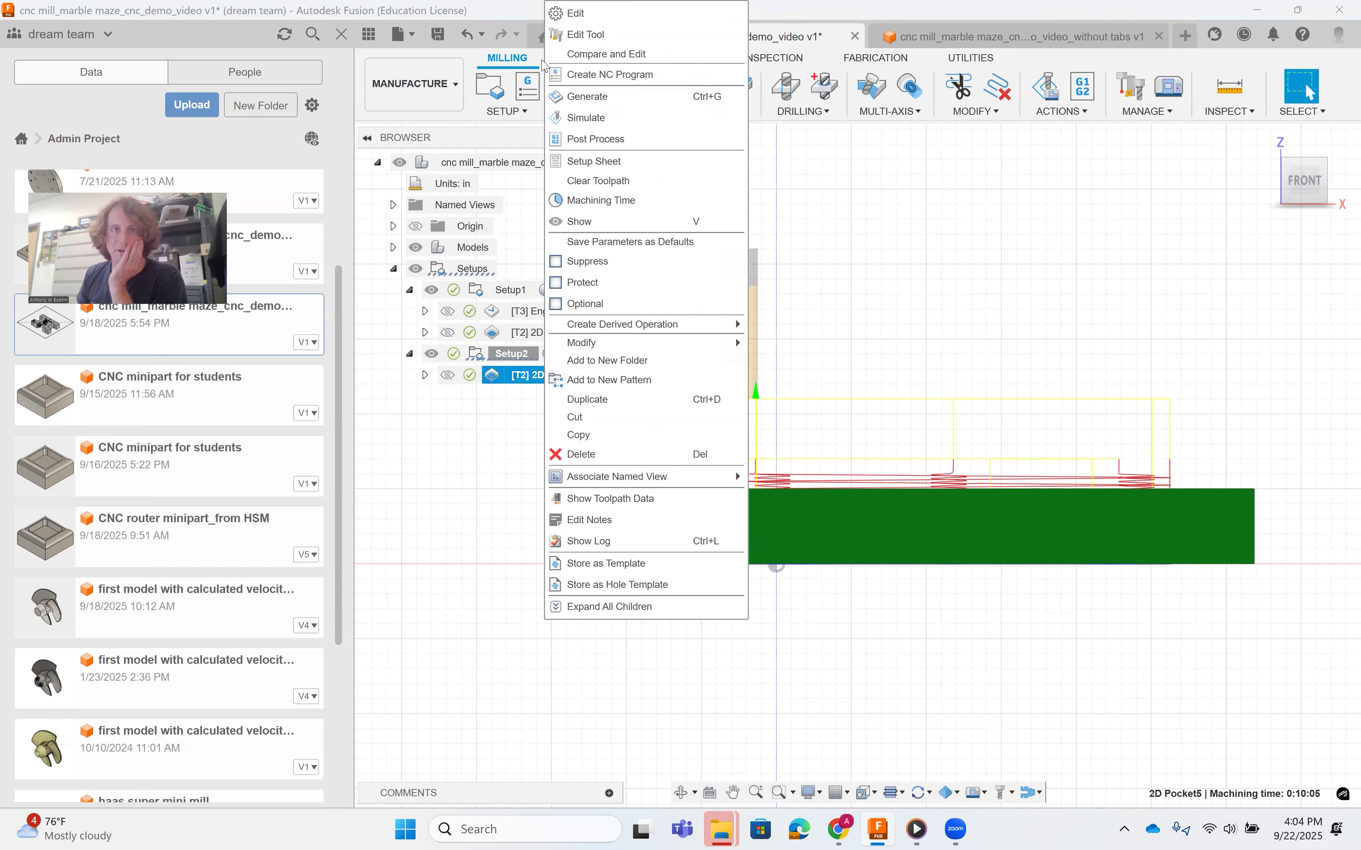
pyautogui.click(579, 13)
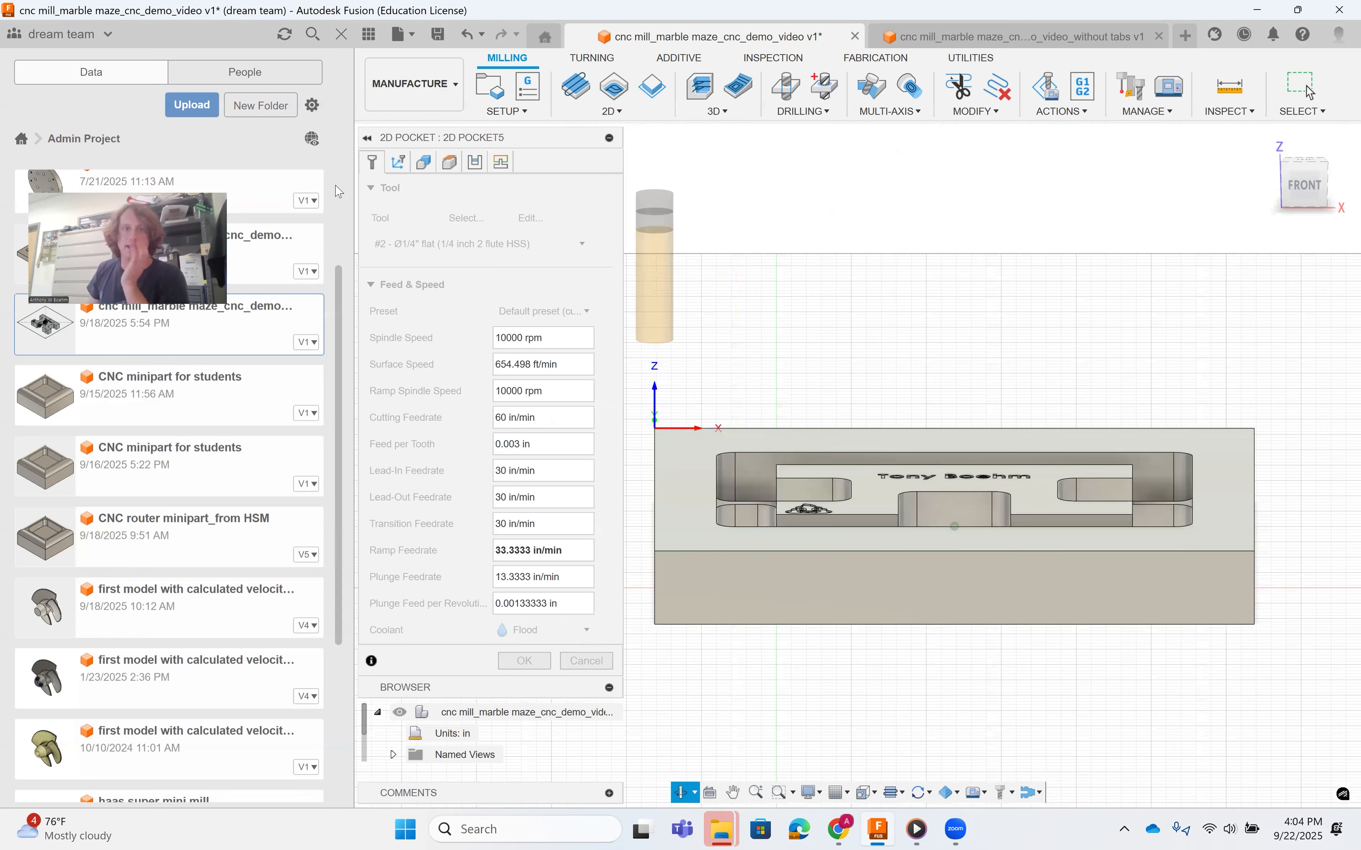
pyautogui.click(450, 164)
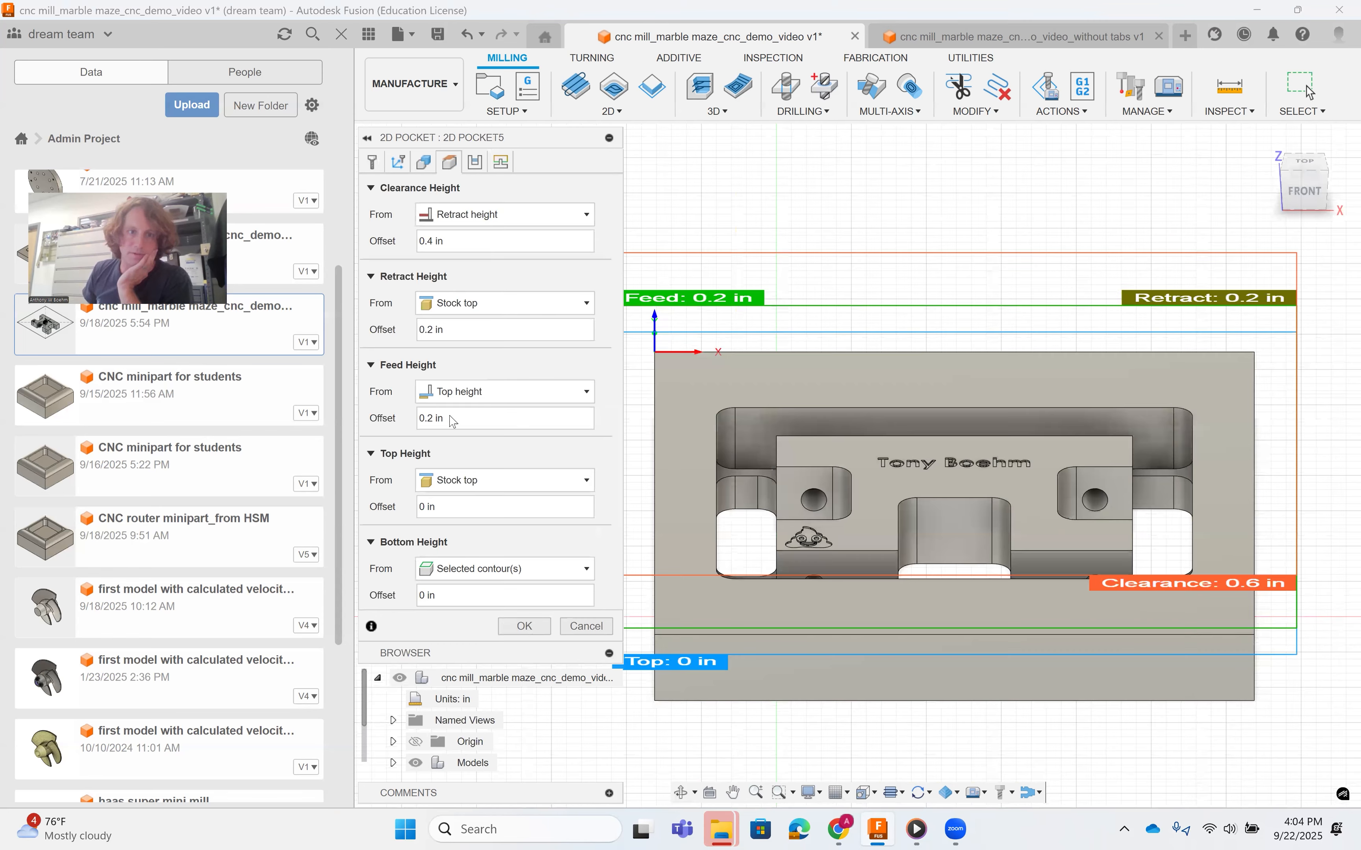
pyautogui.click(491, 571)
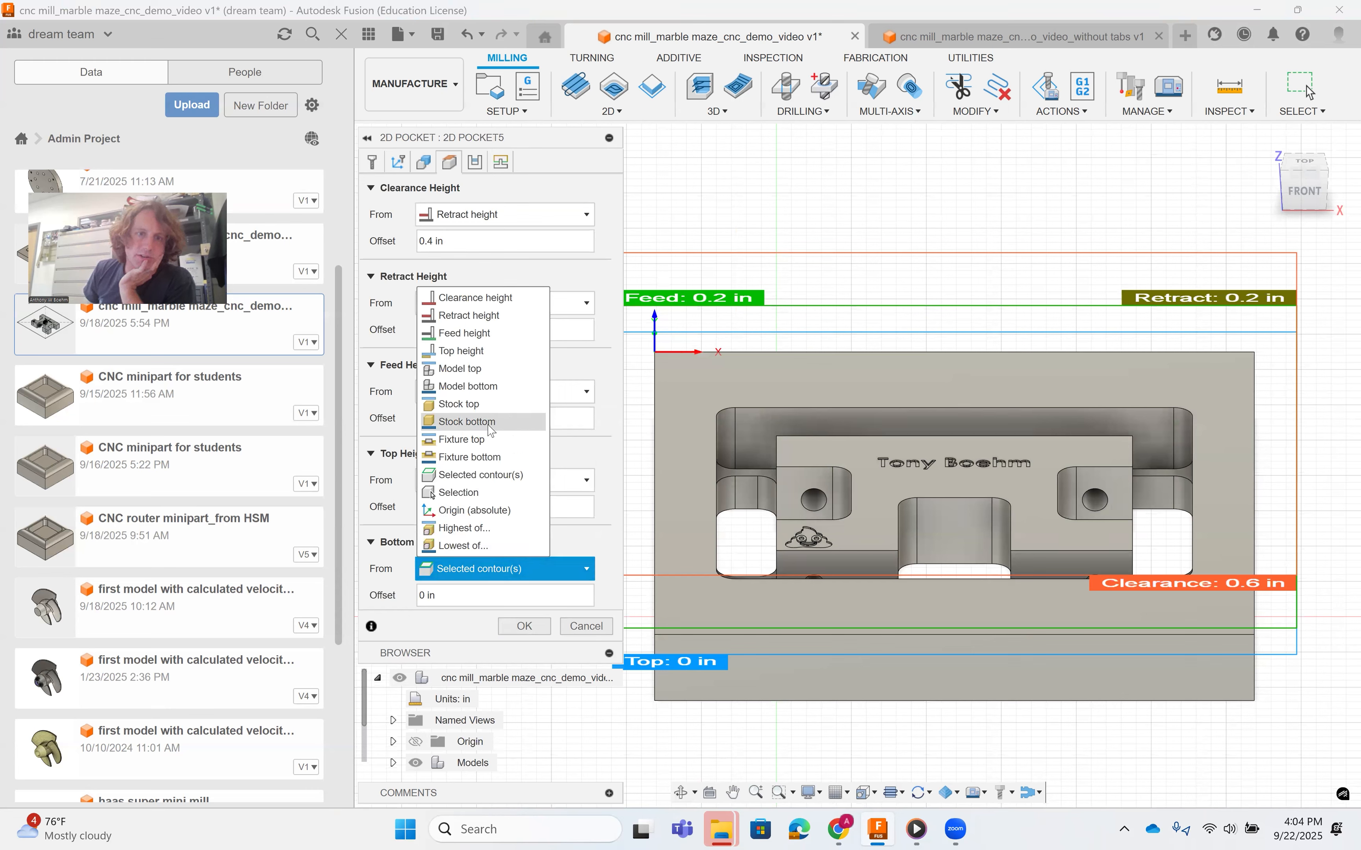
pyautogui.click(488, 387)
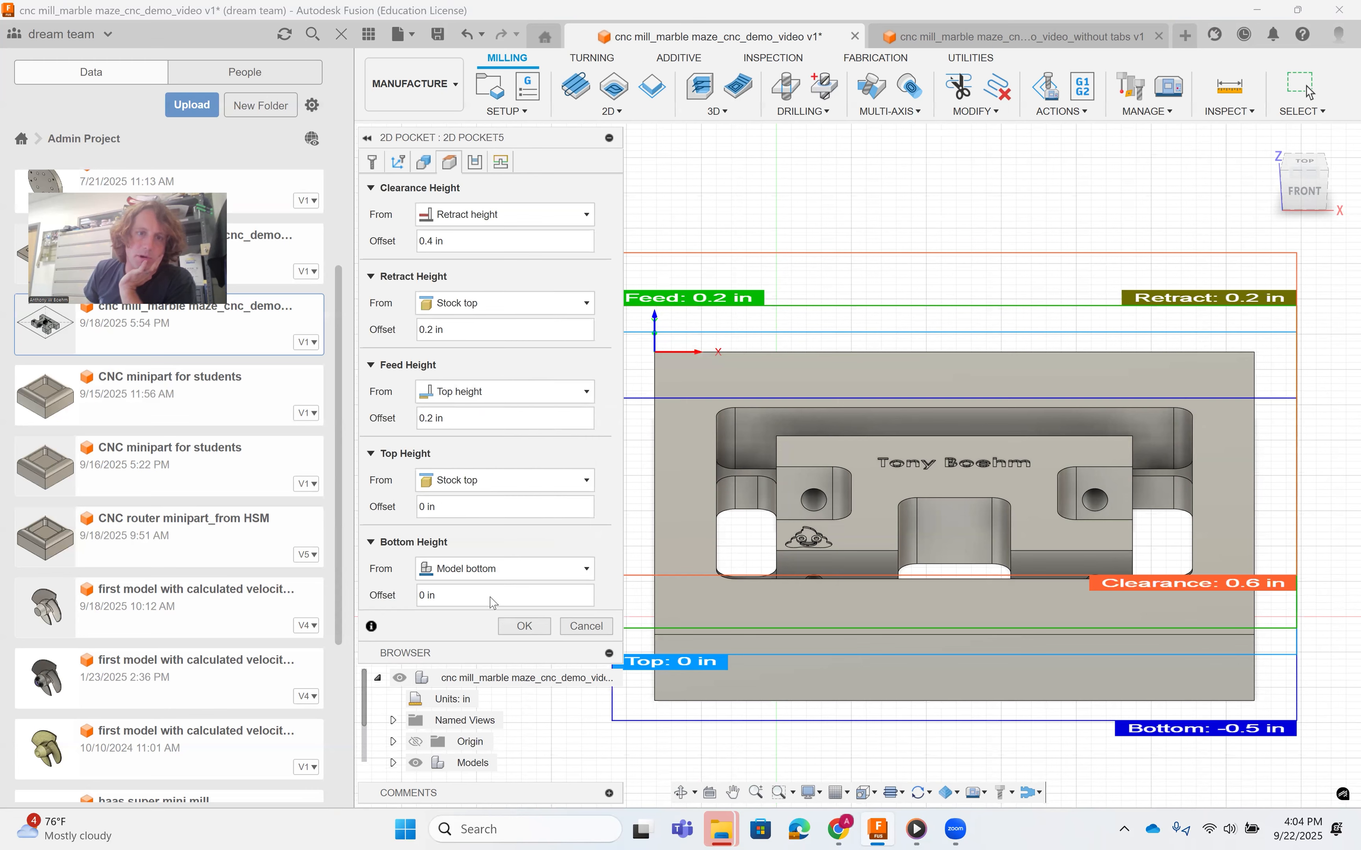
pyautogui.doubleClick(428, 595)
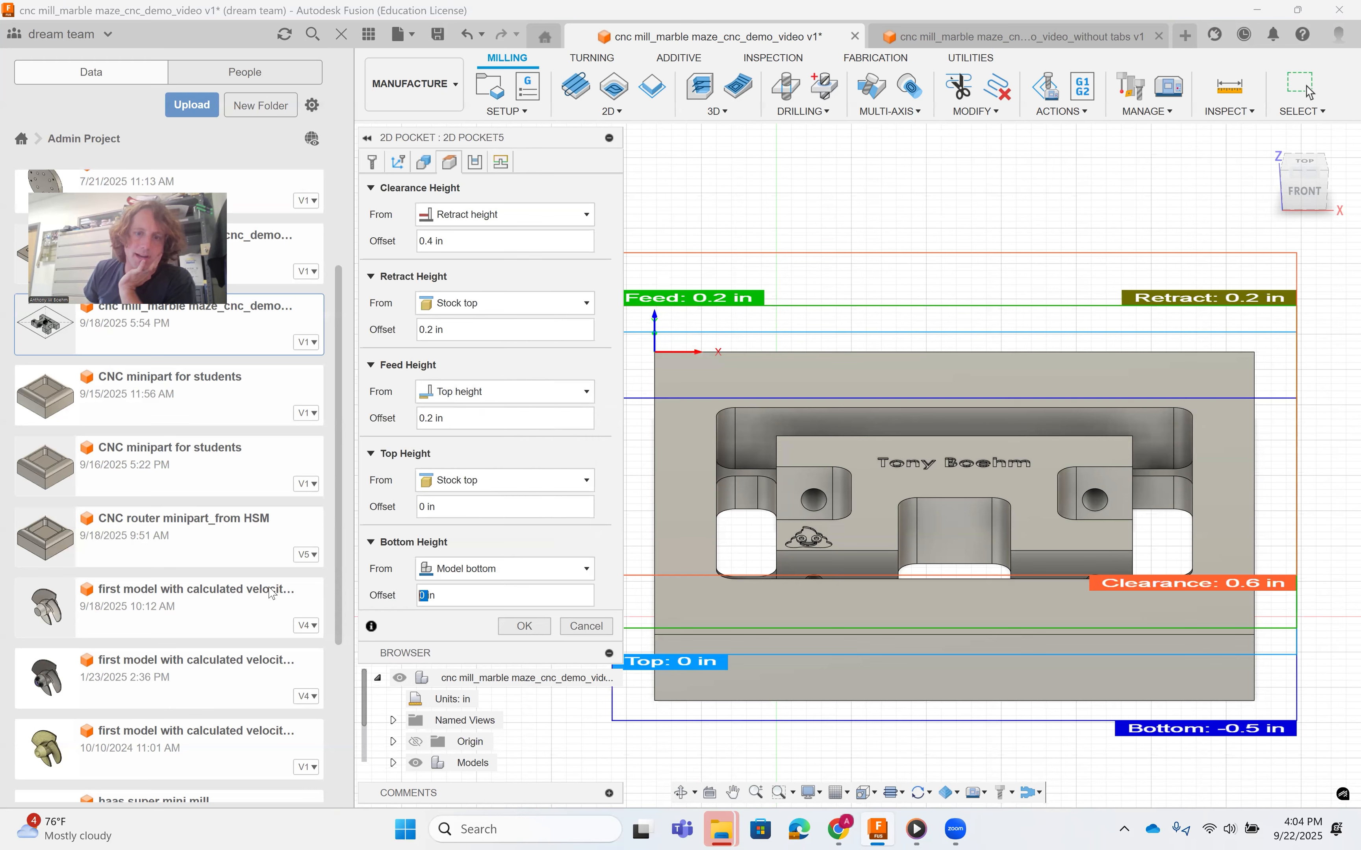
pyautogui.write('-.0')
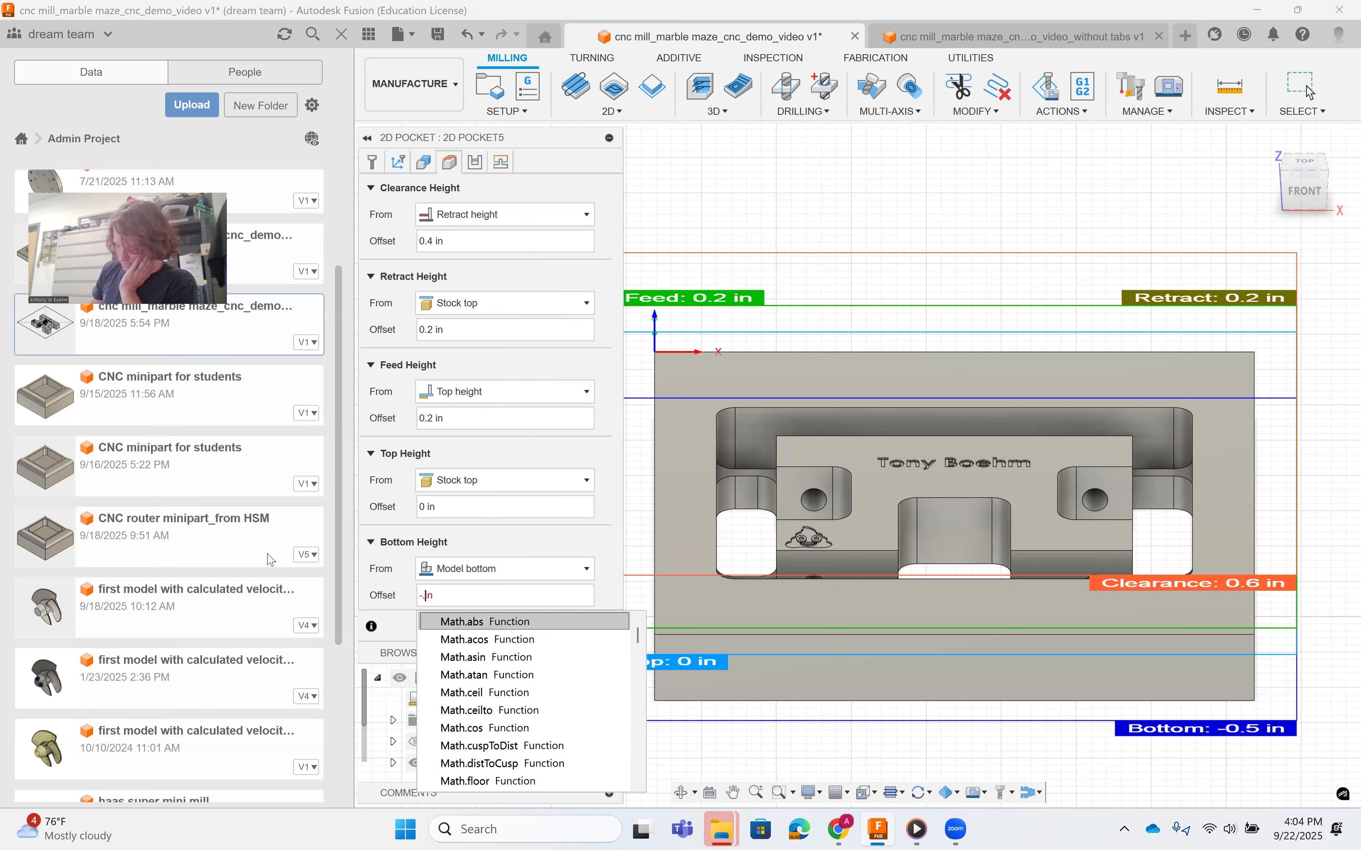
pyautogui.write('5')
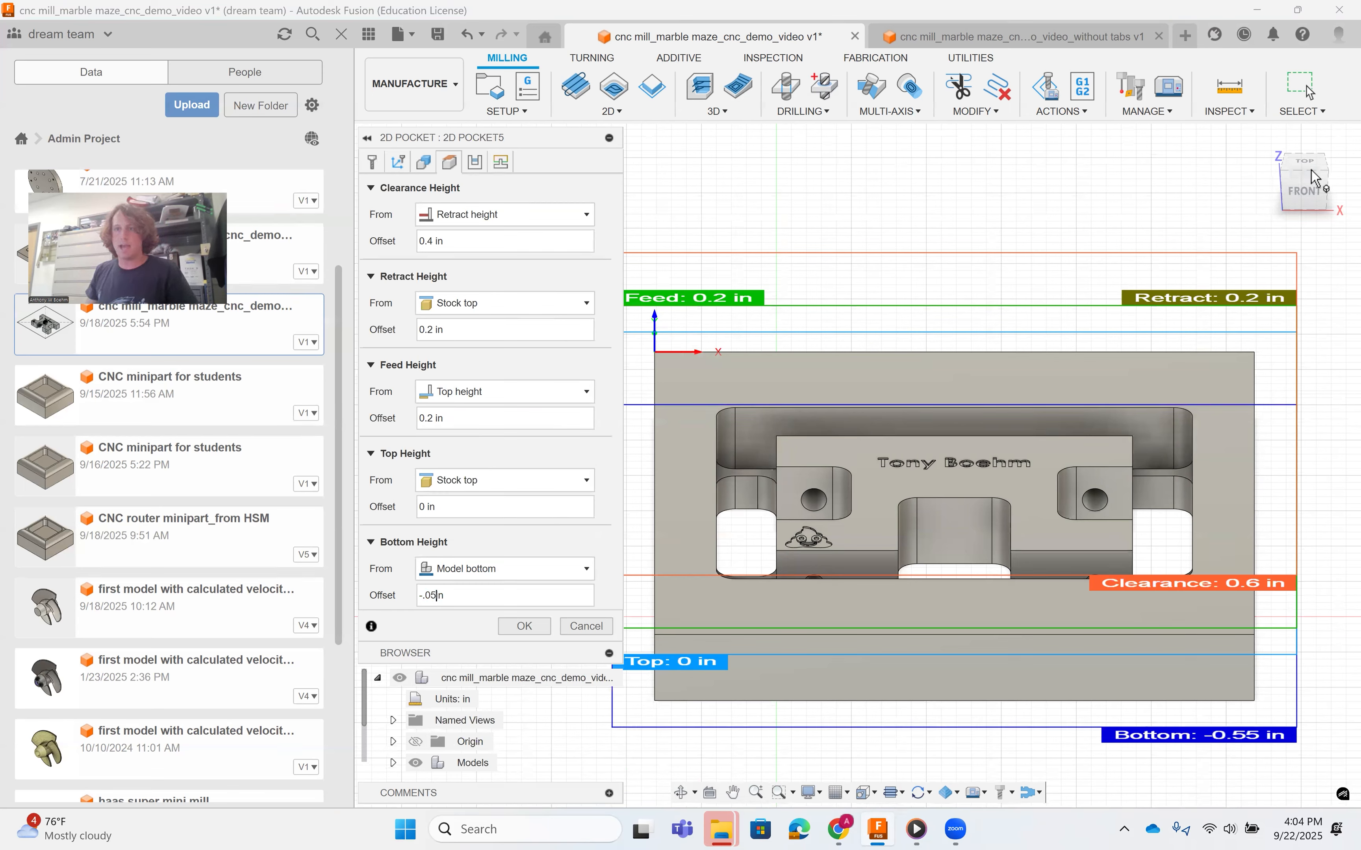
pyautogui.click(1316, 198)
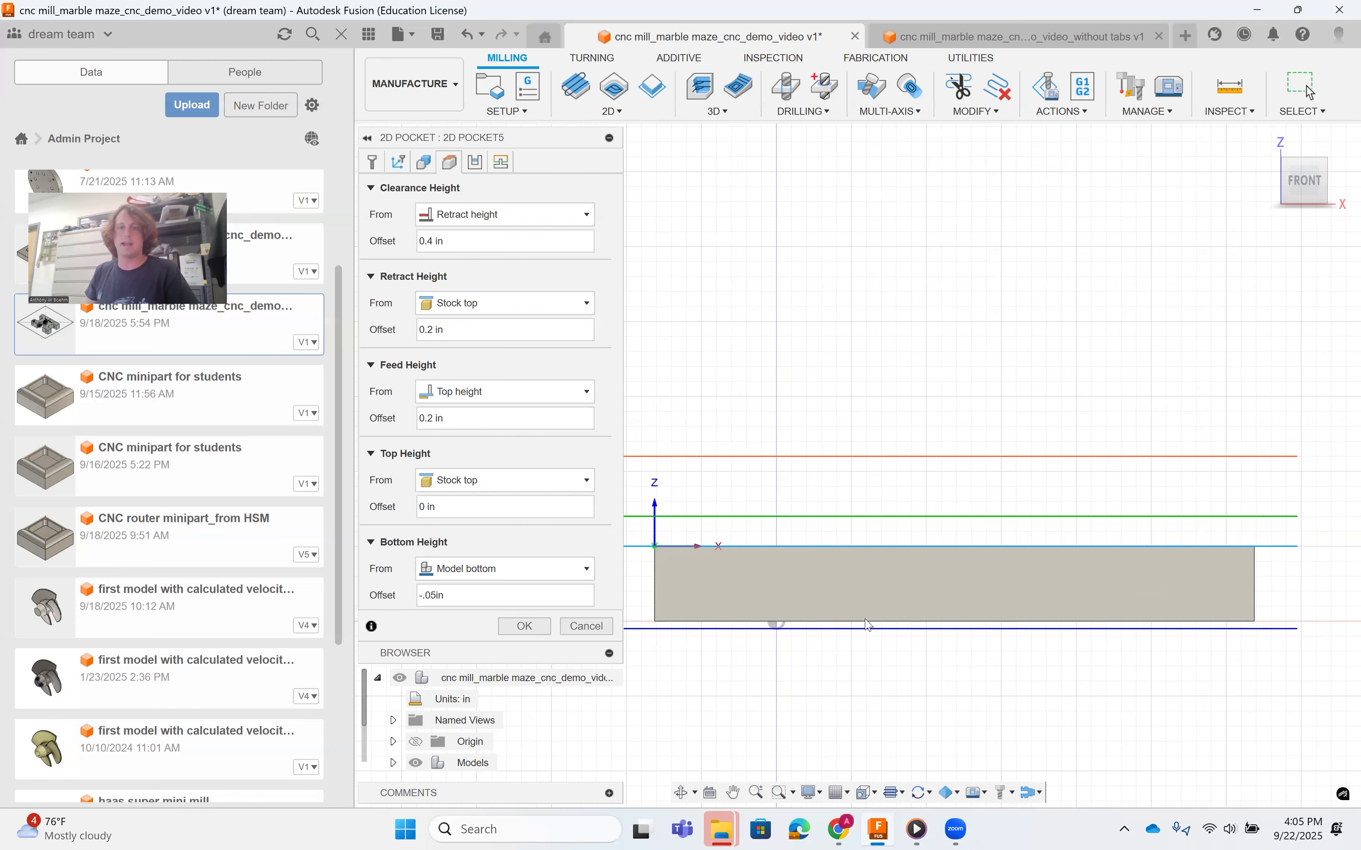
pyautogui.click(524, 627)
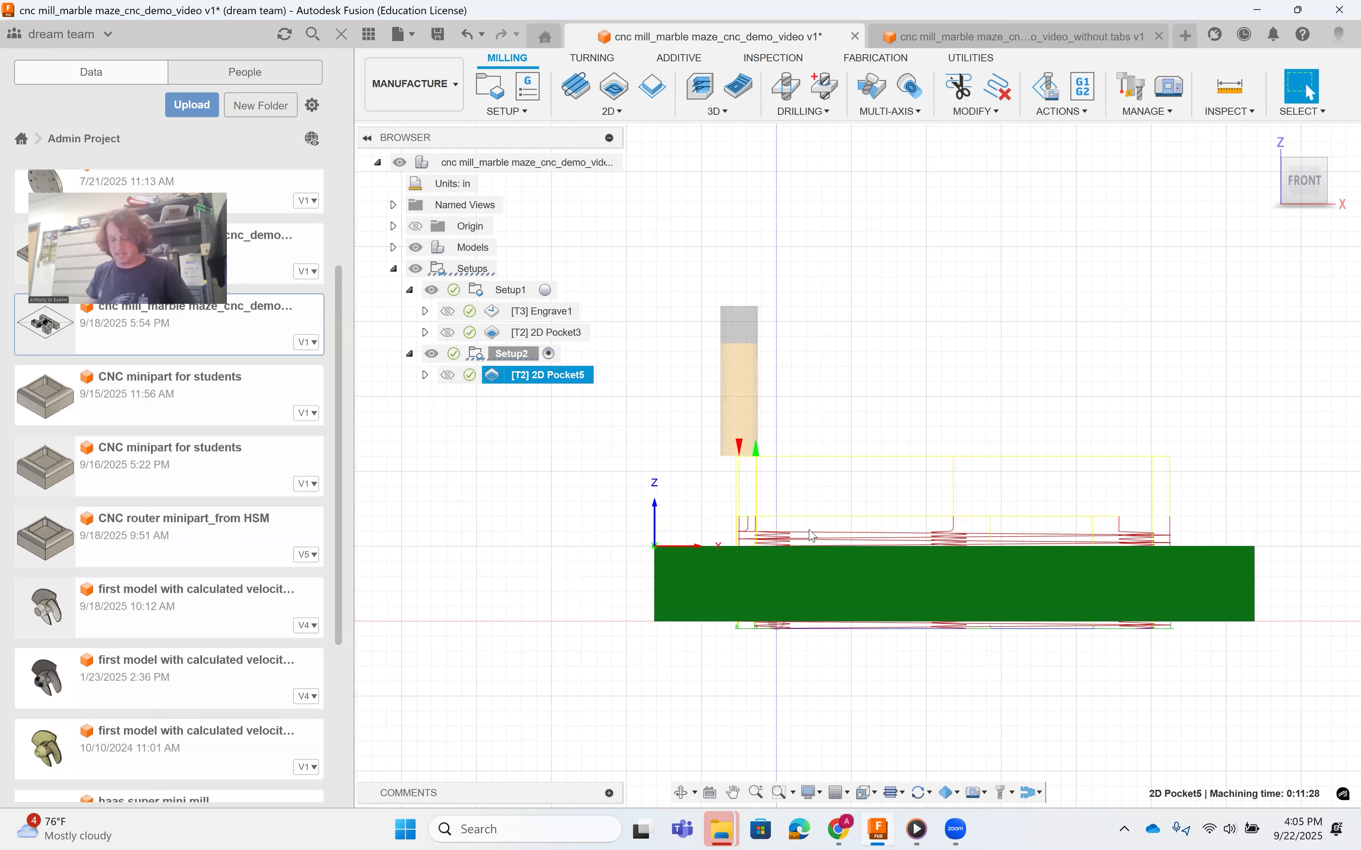
# Inspect the regenerated pocket toolpath from above and up close where it passes over the tabs.
pyautogui.keyDown('shift'); pyautogui.moveTo(813, 423); pyautogui.dragTo(813, 487, button='middle'); pyautogui.keyUp('shift')
pyautogui.keyDown('shift'); pyautogui.moveTo(817, 545); pyautogui.dragTo(778, 480, button='middle'); pyautogui.keyUp('shift')
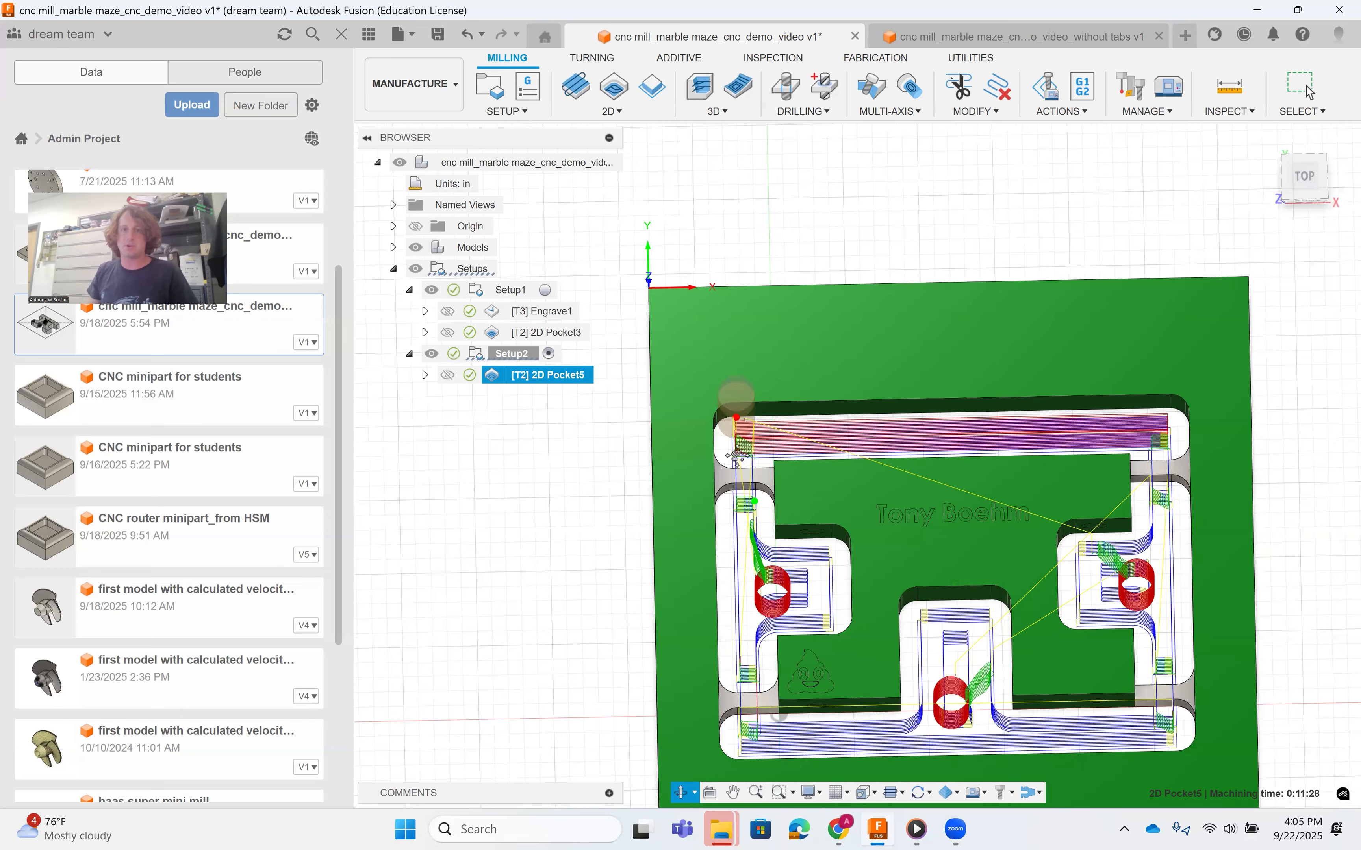
pyautogui.scroll(5, 707, 641)
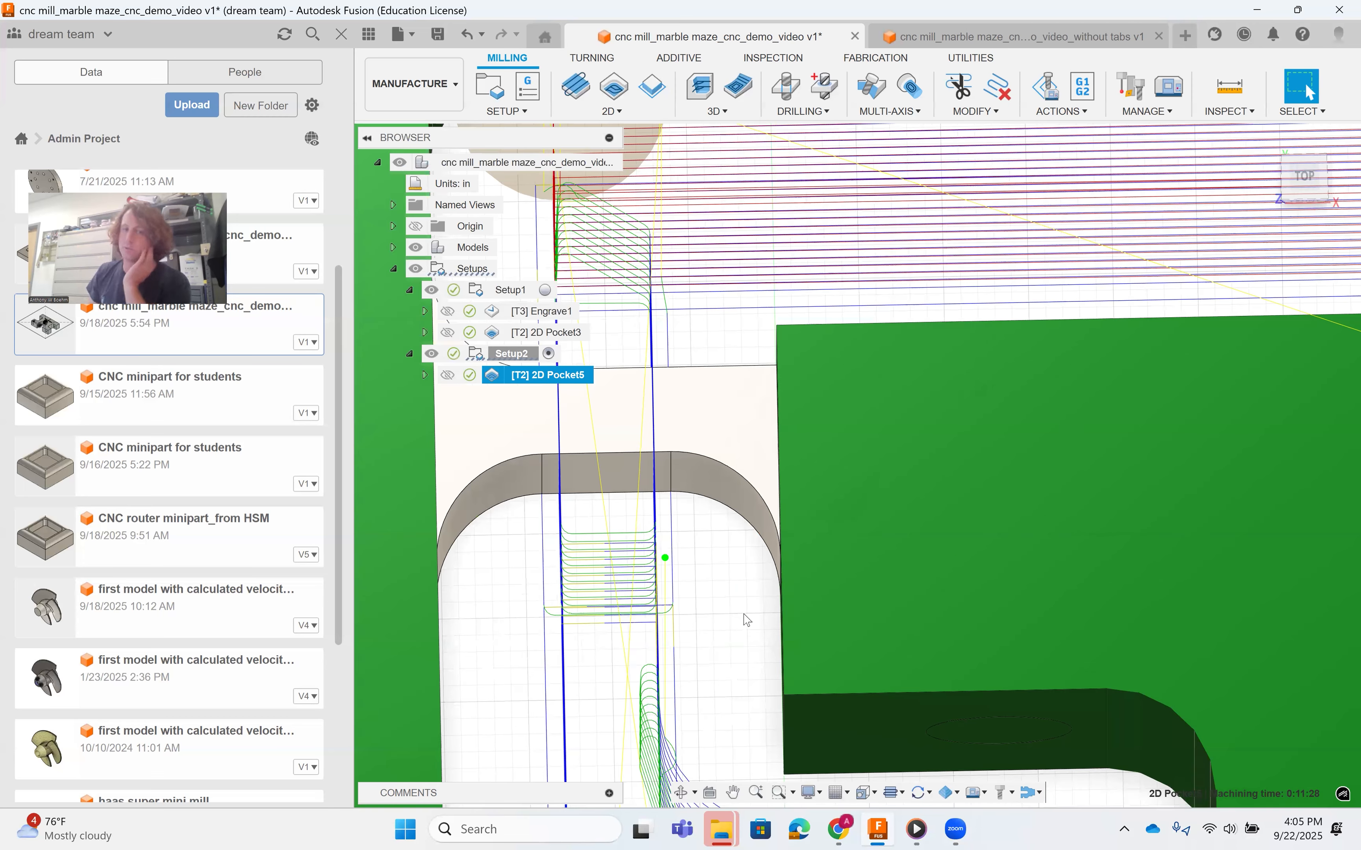
pyautogui.keyDown('shift'); pyautogui.moveTo(743, 612); pyautogui.dragTo(467, 565, button='middle'); pyautogui.keyUp('shift')
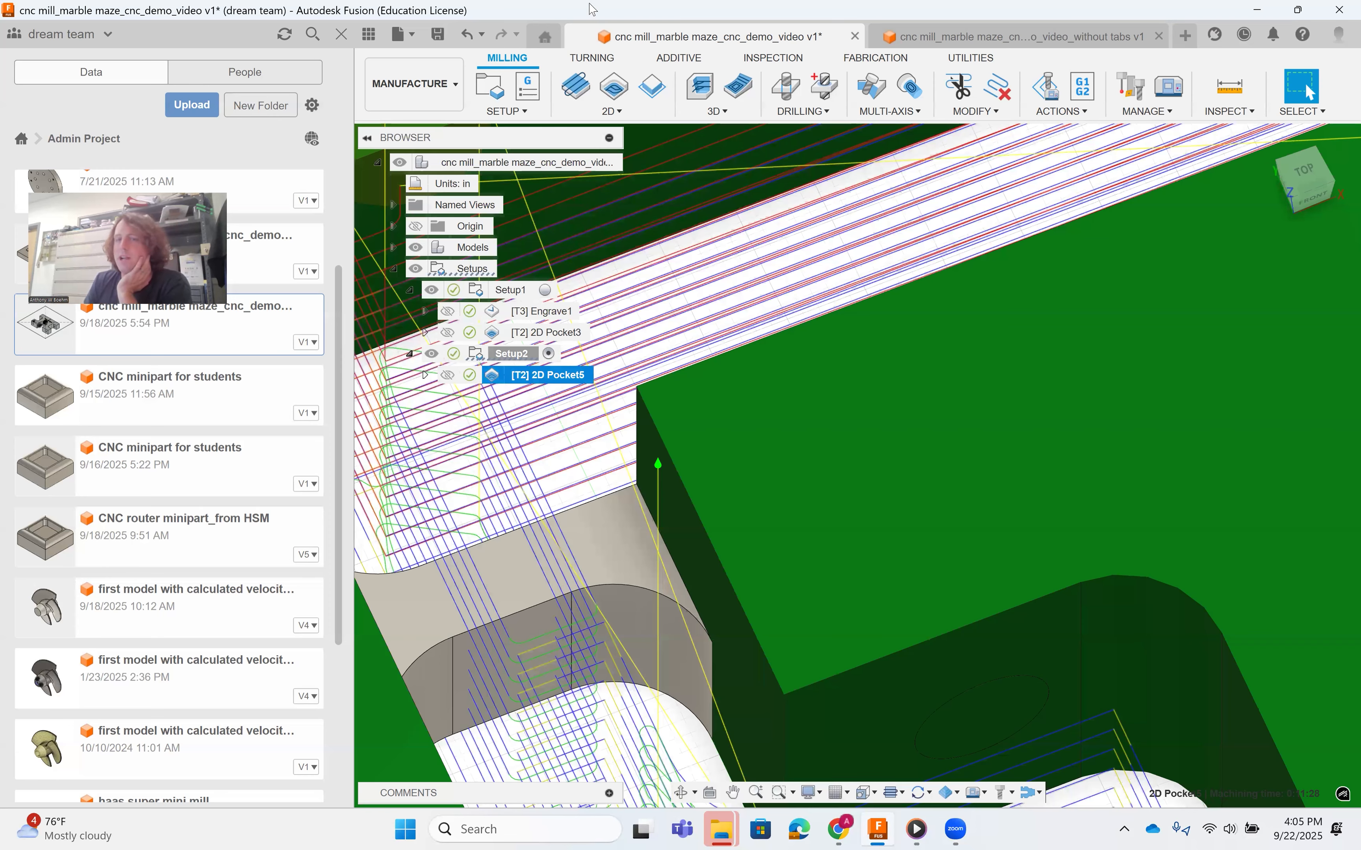
# Edit the Setup2 2D pocket so its bottom height is taken from Stock bottom with a 0 in offset.
pyautogui.doubleClick(565, 375)
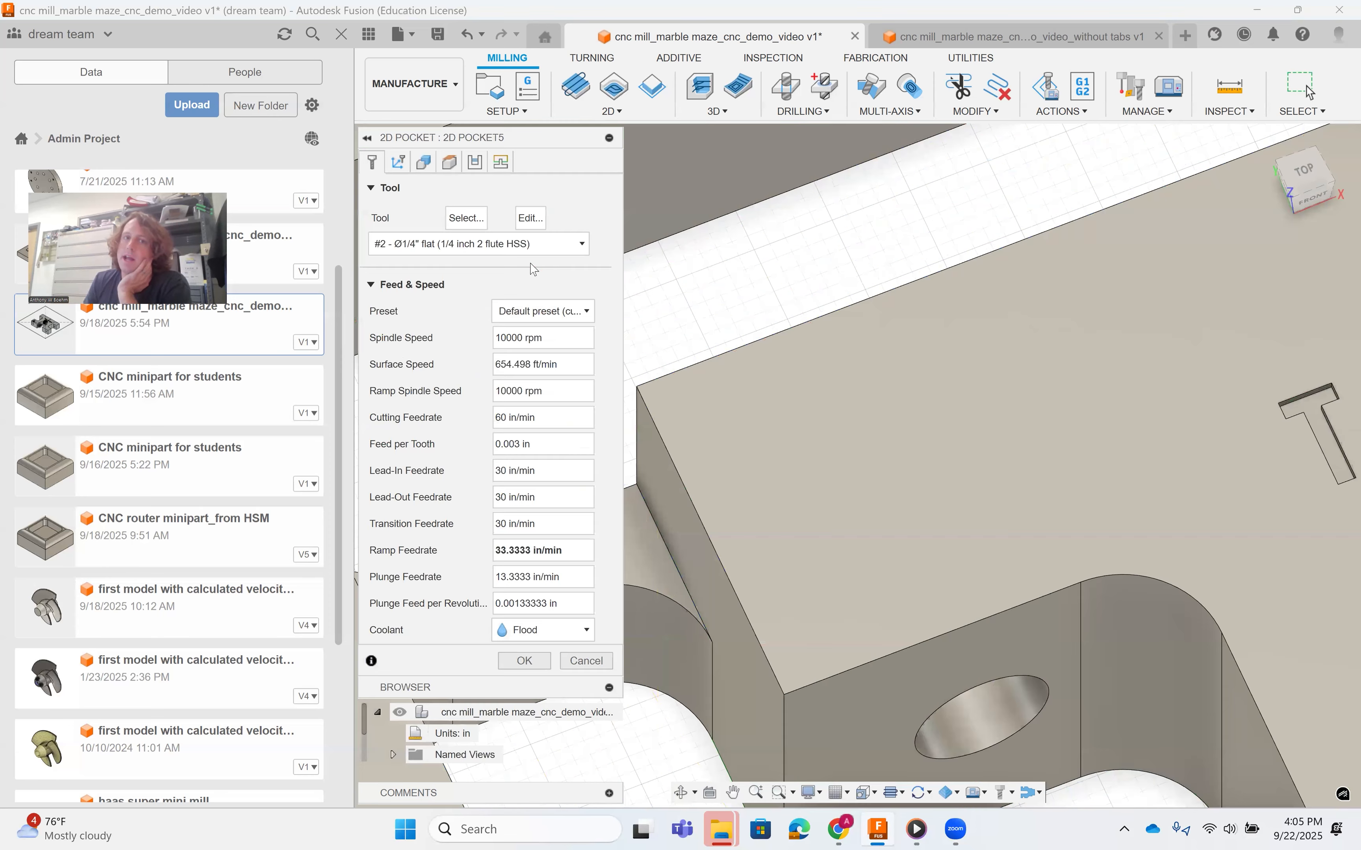
pyautogui.click(475, 163)
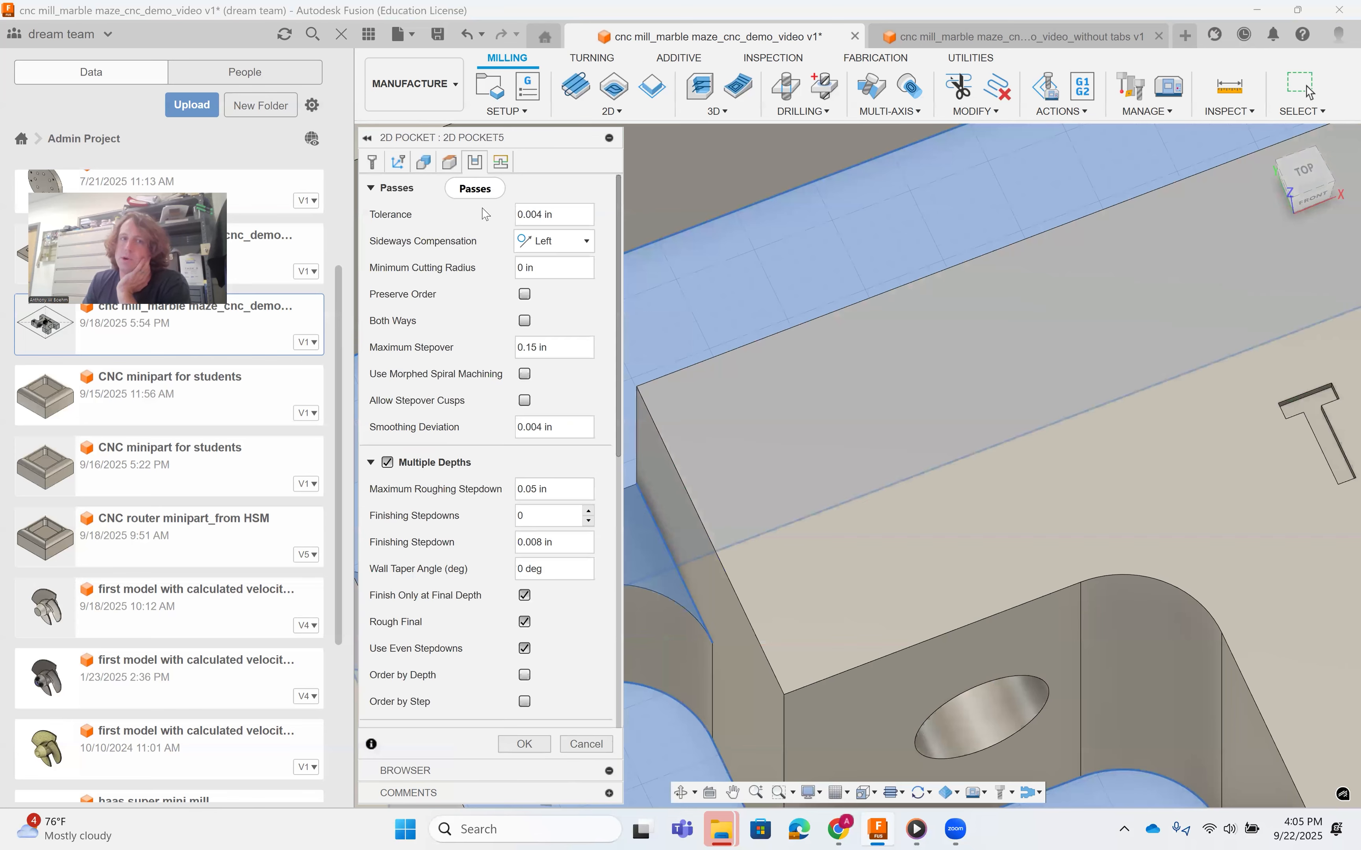
pyautogui.click(450, 163)
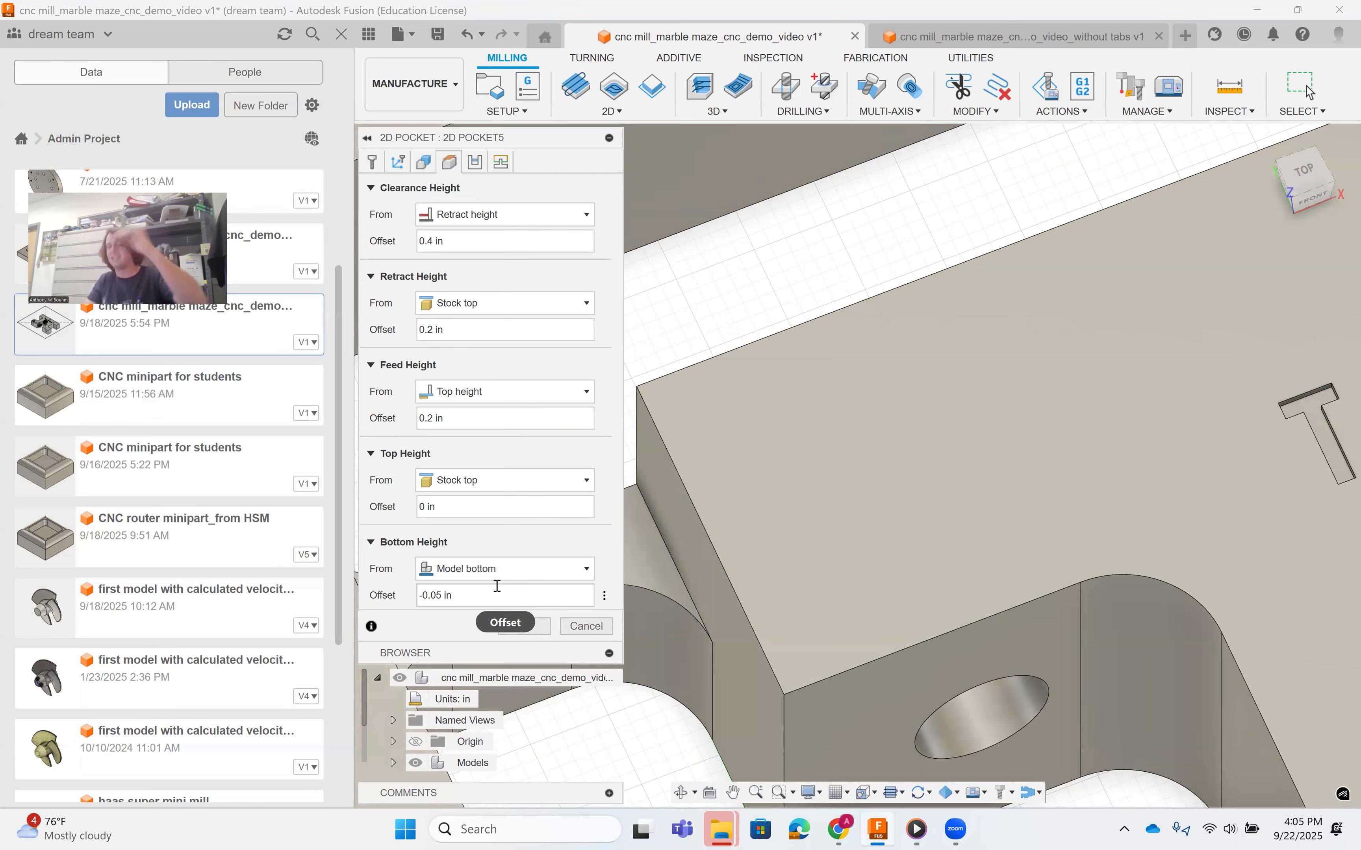
pyautogui.click(464, 577)
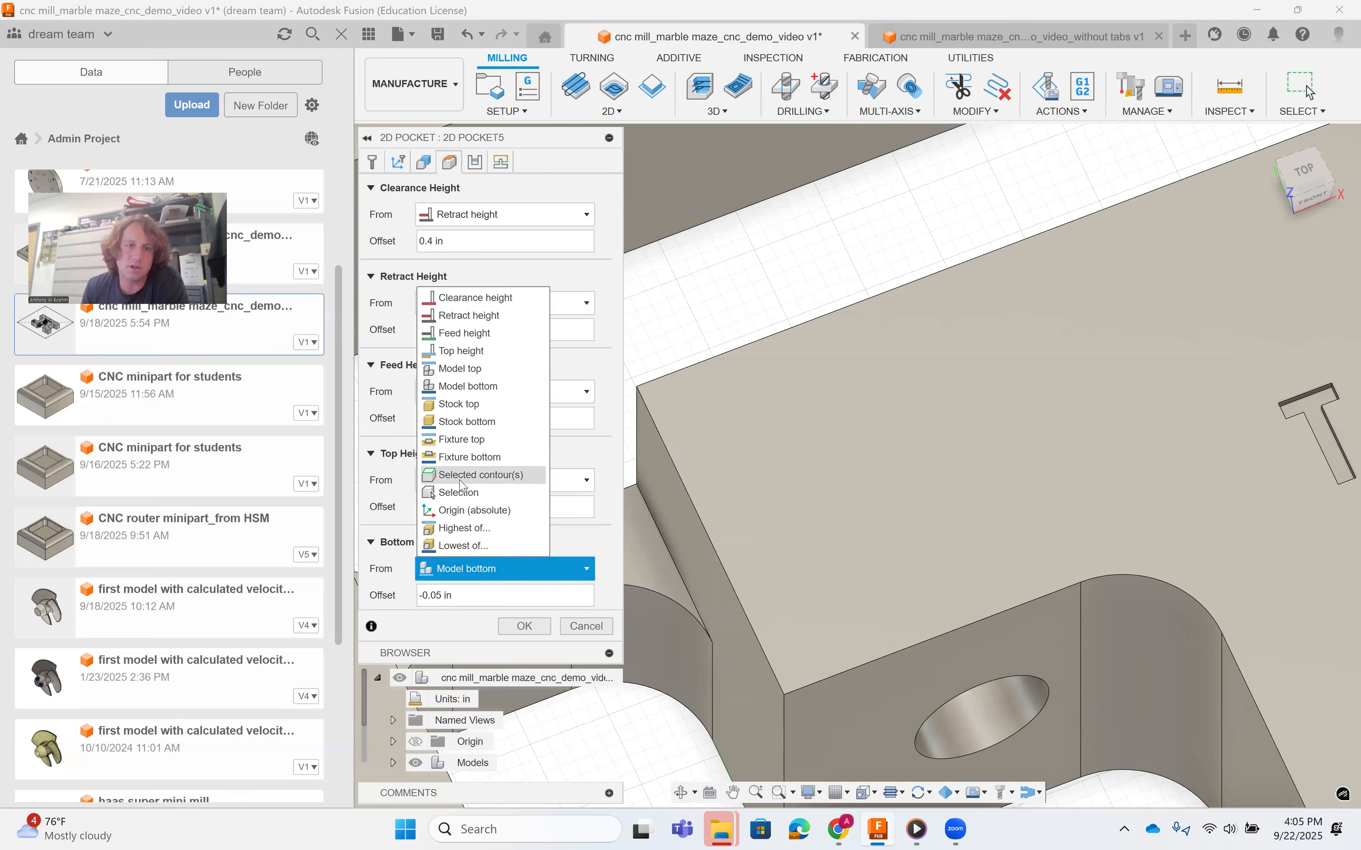
pyautogui.click(462, 596)
pyautogui.moveTo(448, 596); pyautogui.dragTo(210, 589)
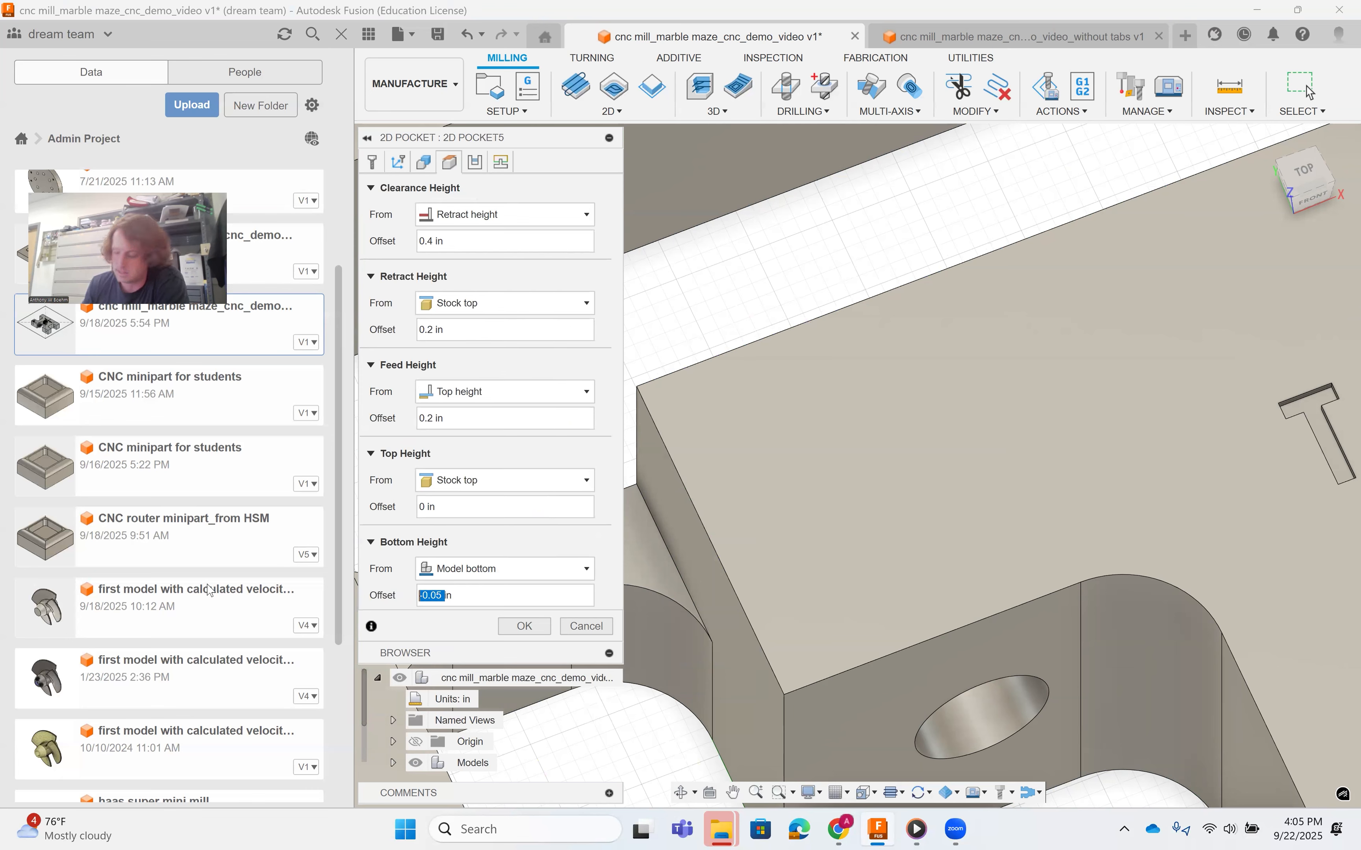
pyautogui.write('00')
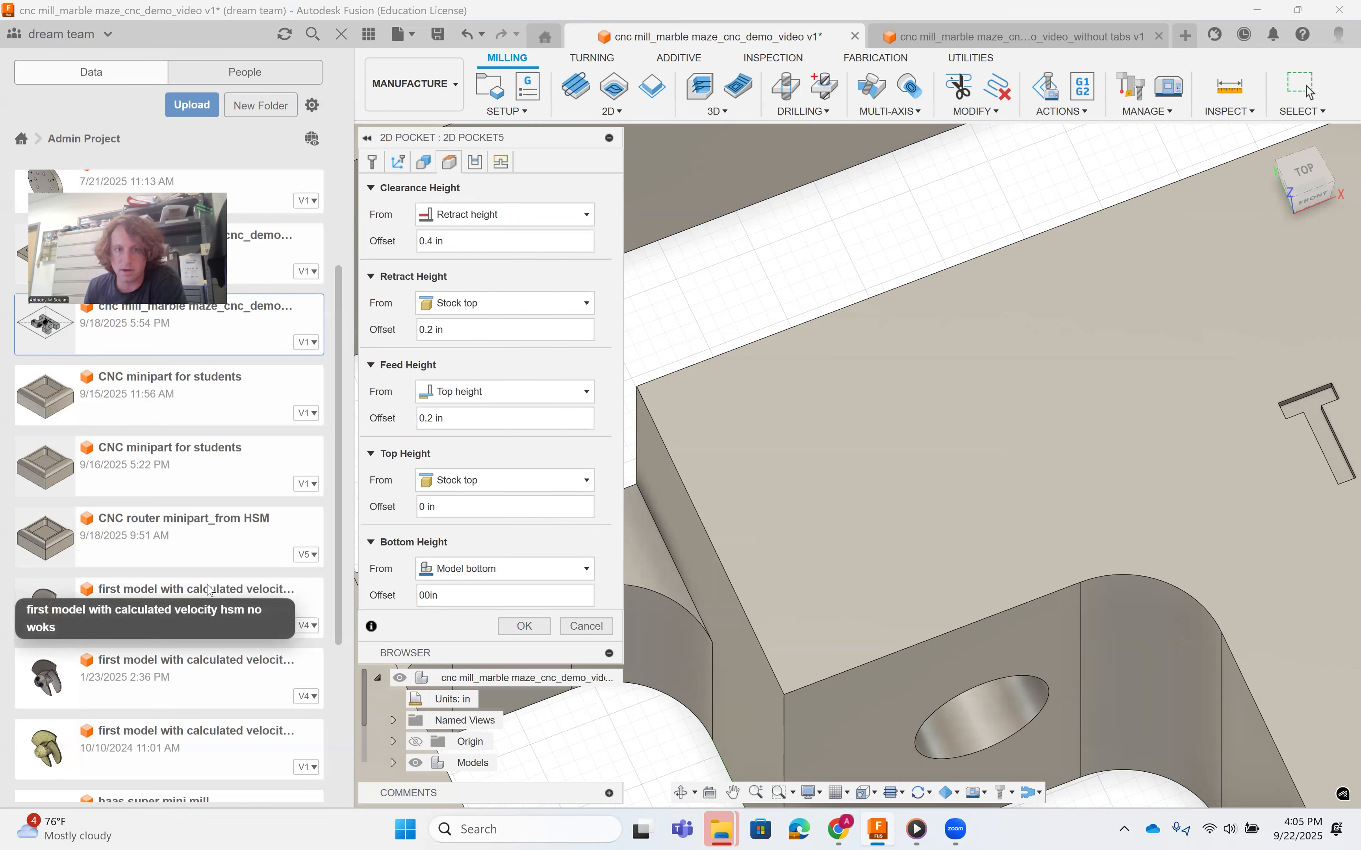
pyautogui.press('Delete')
pyautogui.press('Delete')
pyautogui.press('Delete')
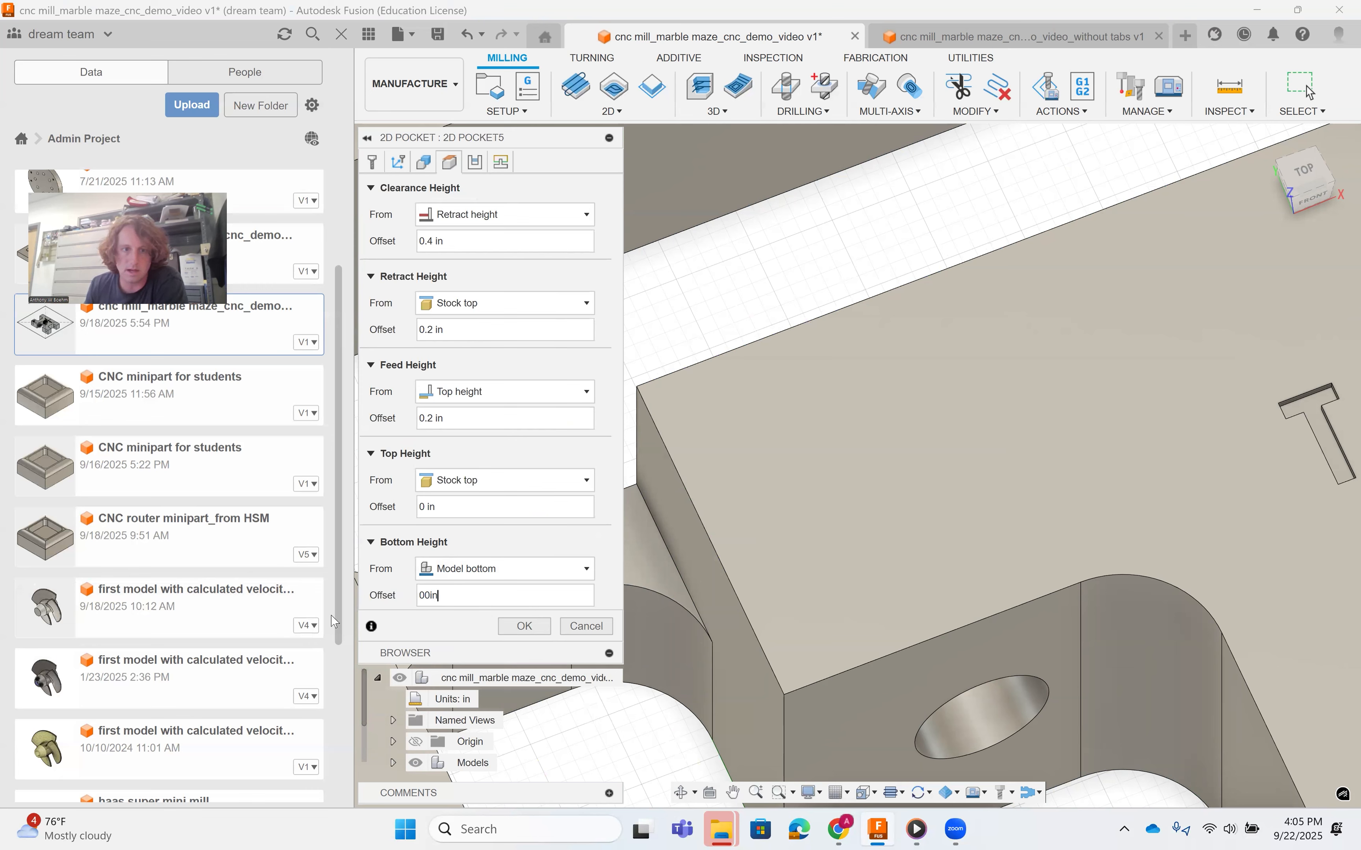
pyautogui.write('0')
pyautogui.click(482, 569)
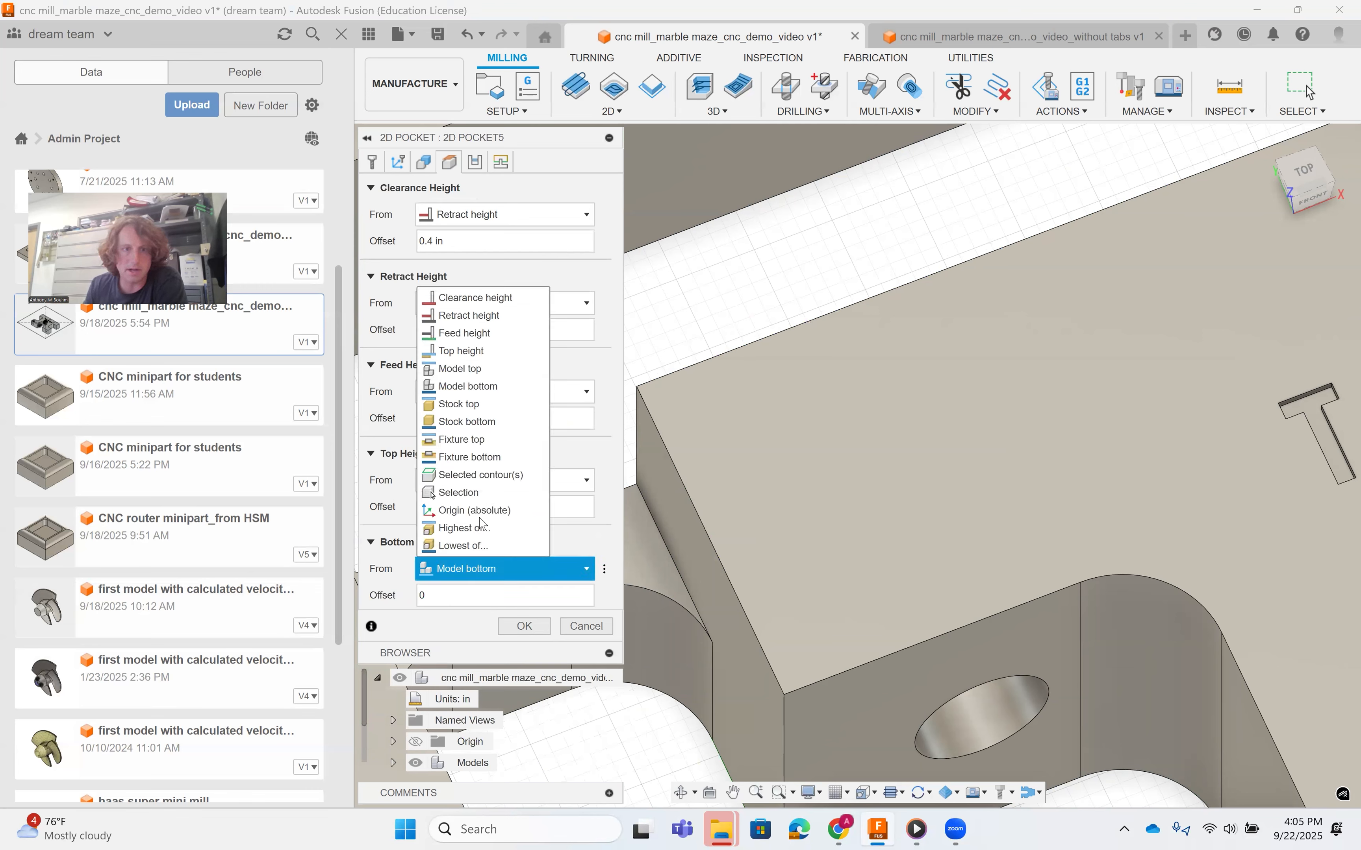
pyautogui.click(482, 423)
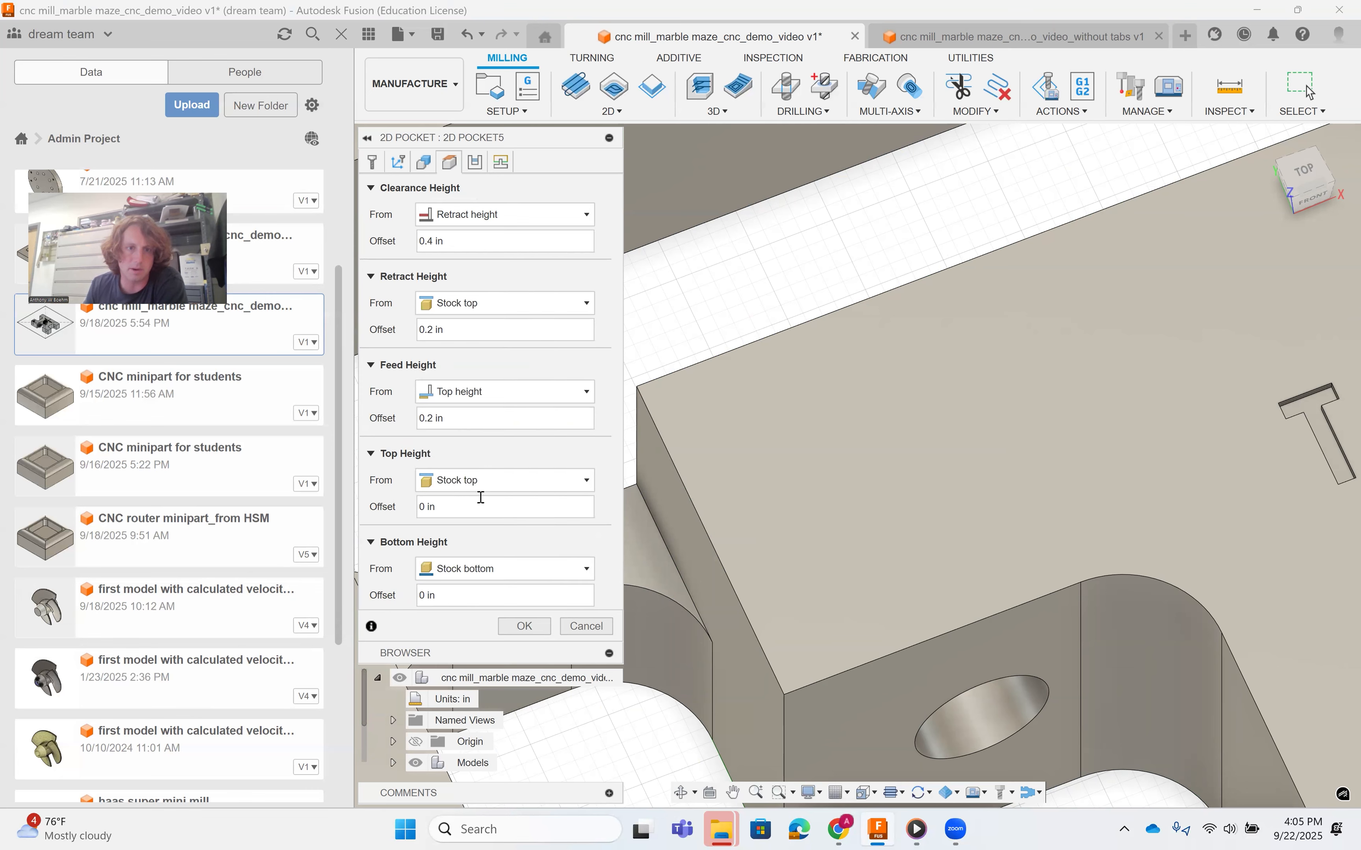
# Set the pocket's Axial Stock to Leave to -0.05 in and regenerate the toolpath.
pyautogui.click(478, 164)
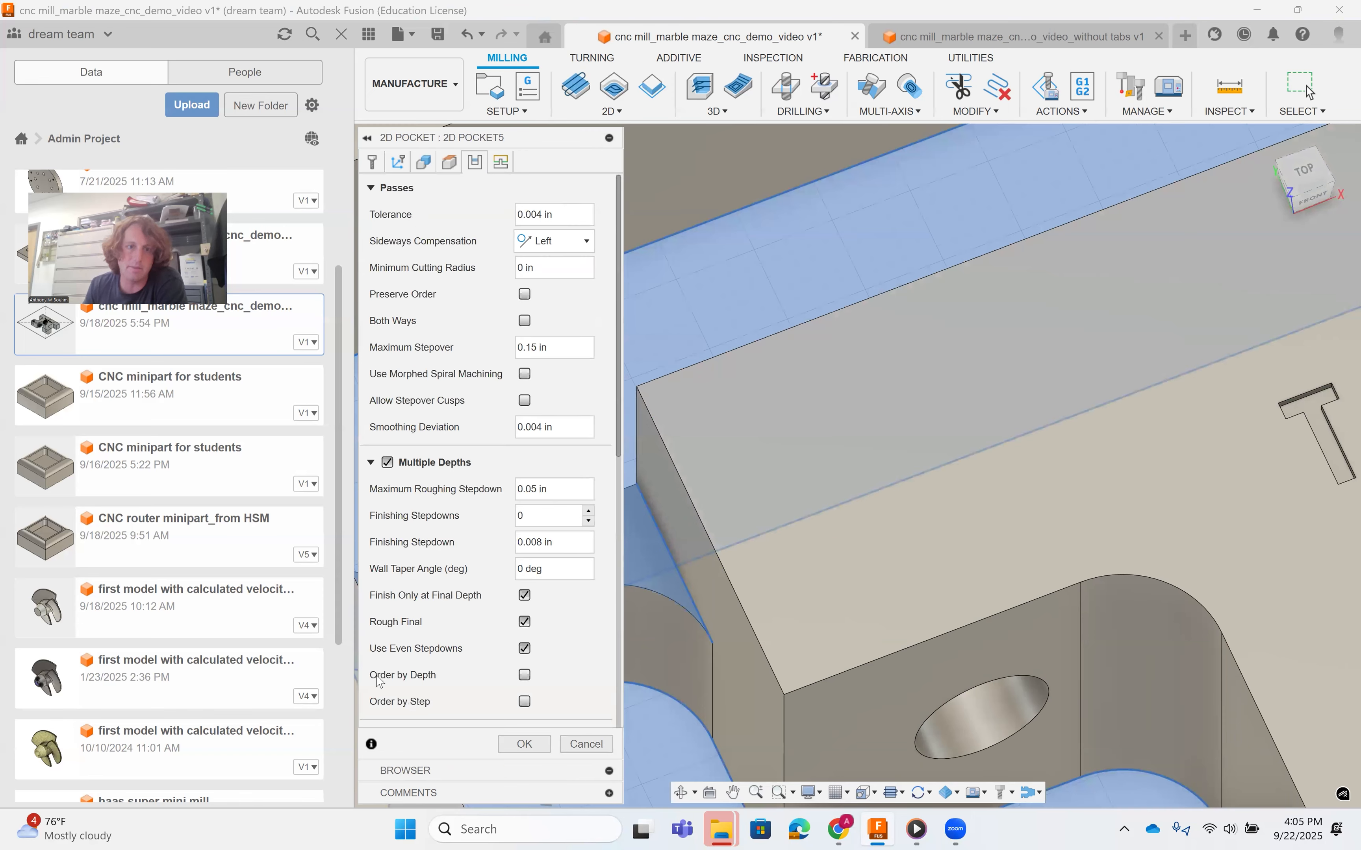
pyautogui.scroll(-9, 401, 630)
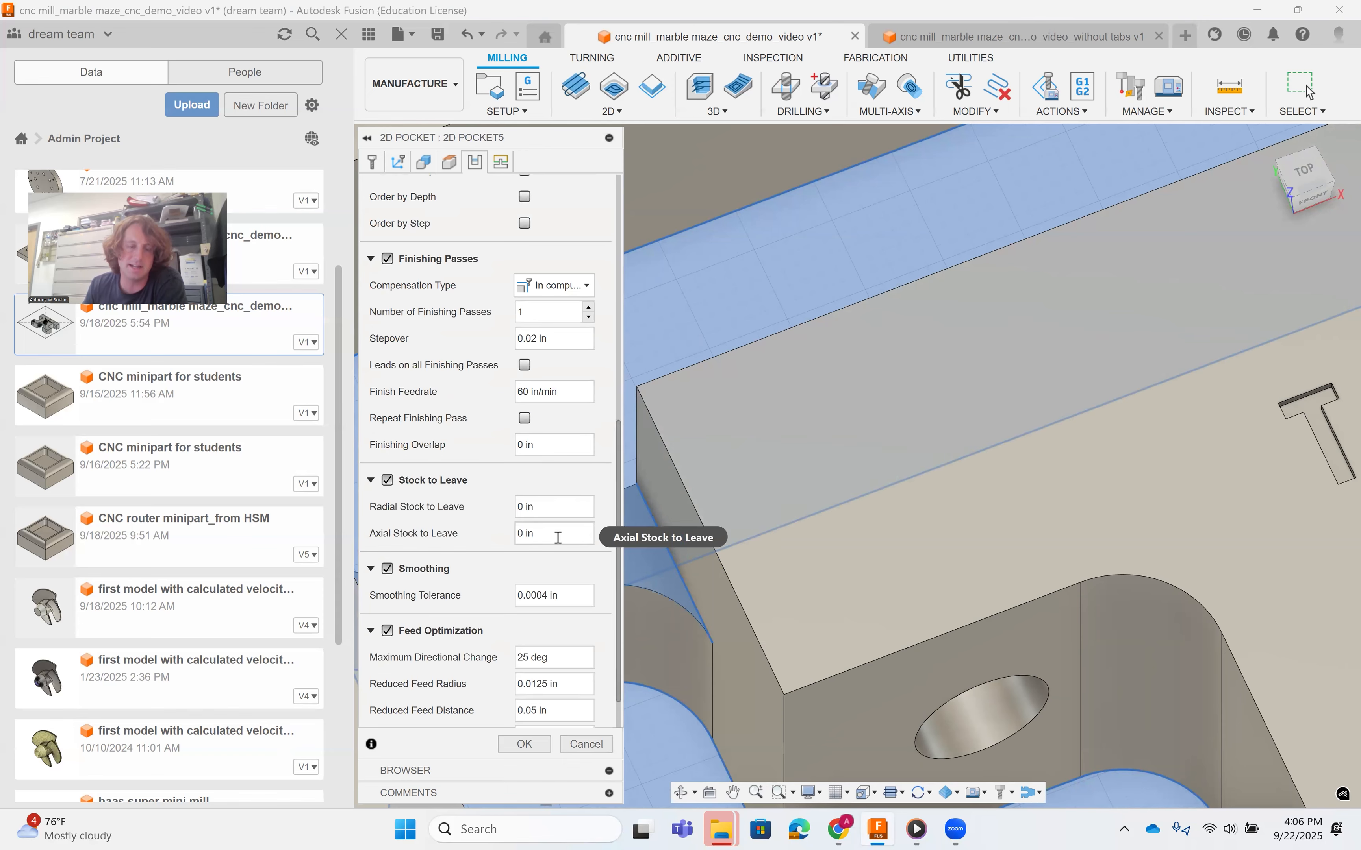
pyautogui.moveTo(559, 538)
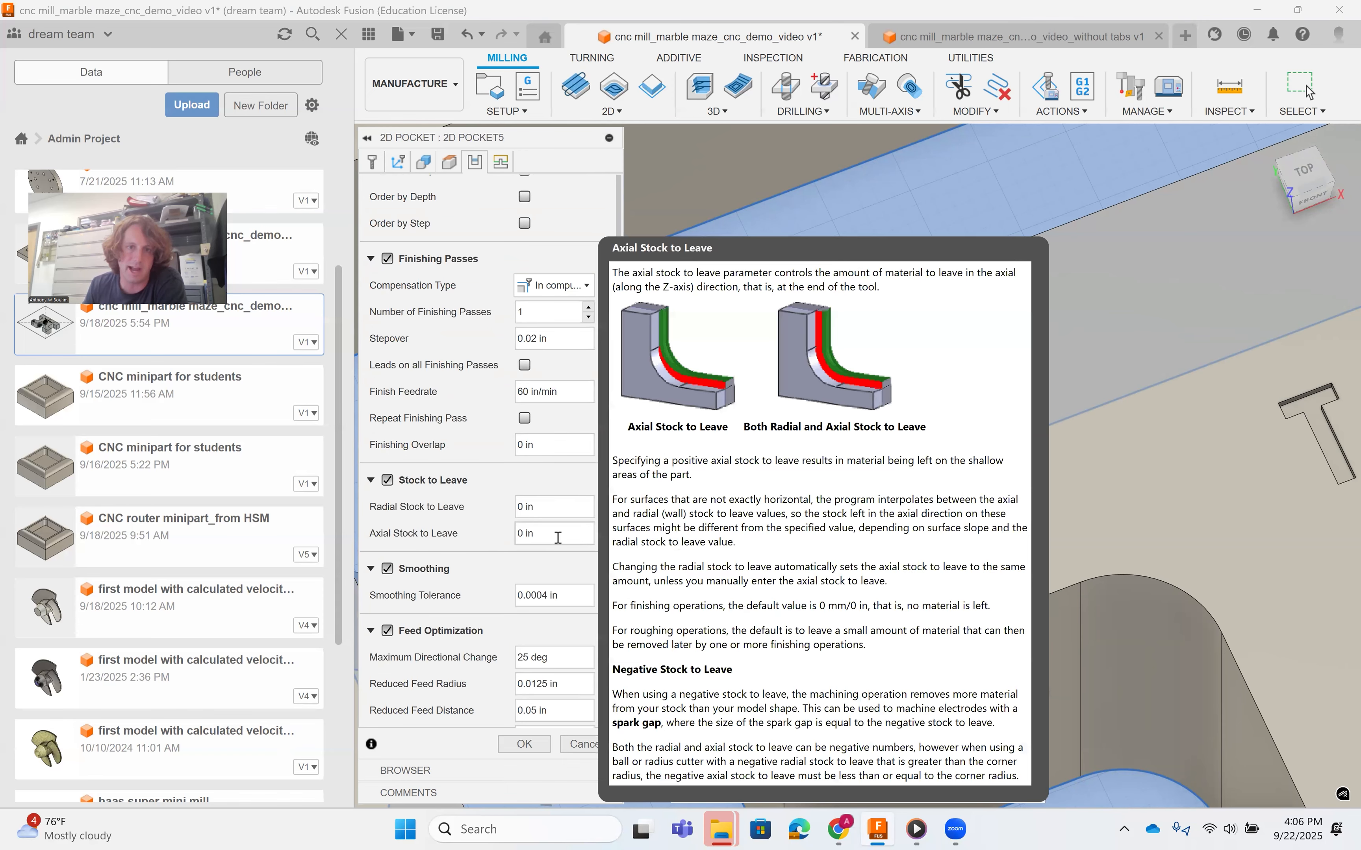
pyautogui.moveTo(558, 536); pyautogui.dragTo(256, 533)
pyautogui.write('-')
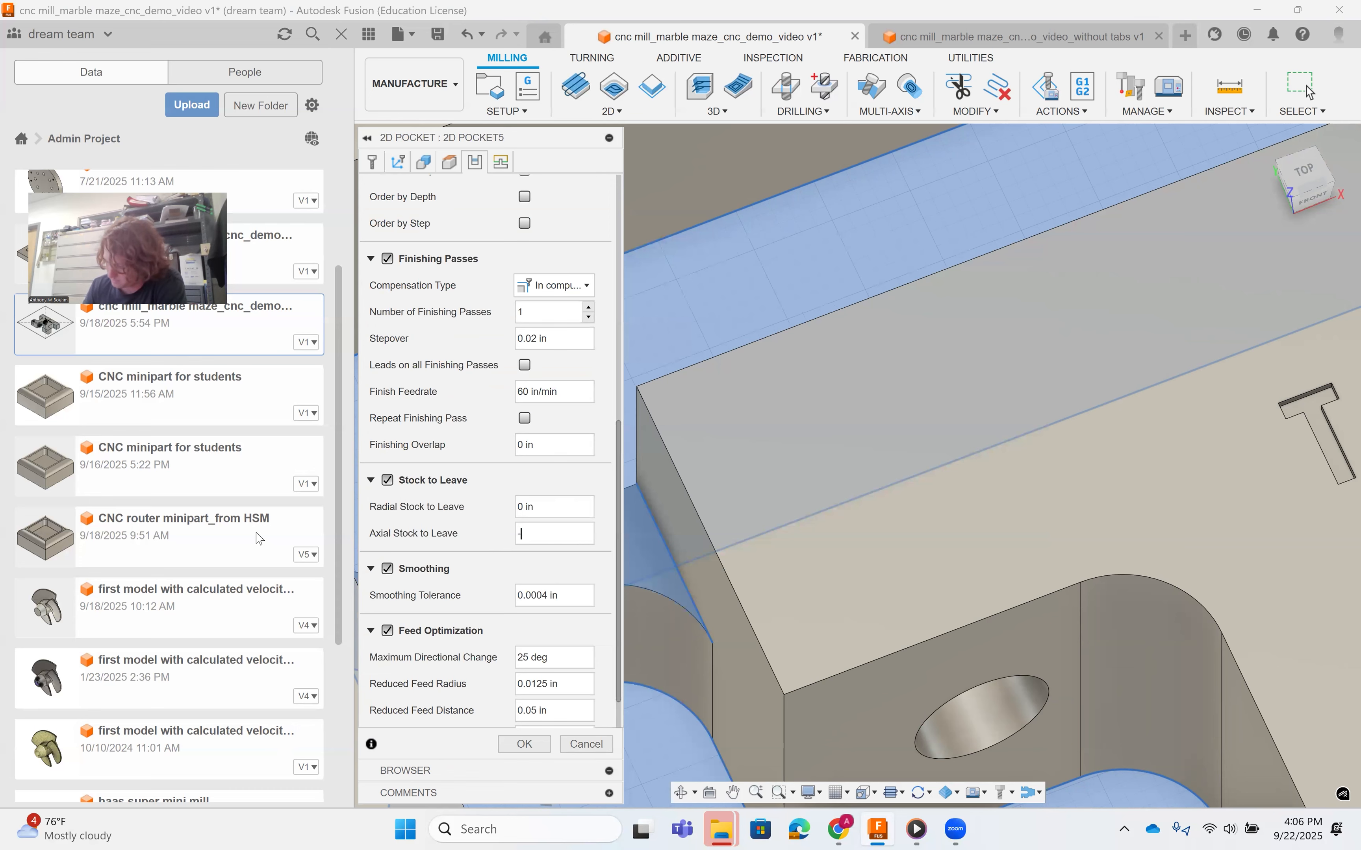
pyautogui.write('.05')
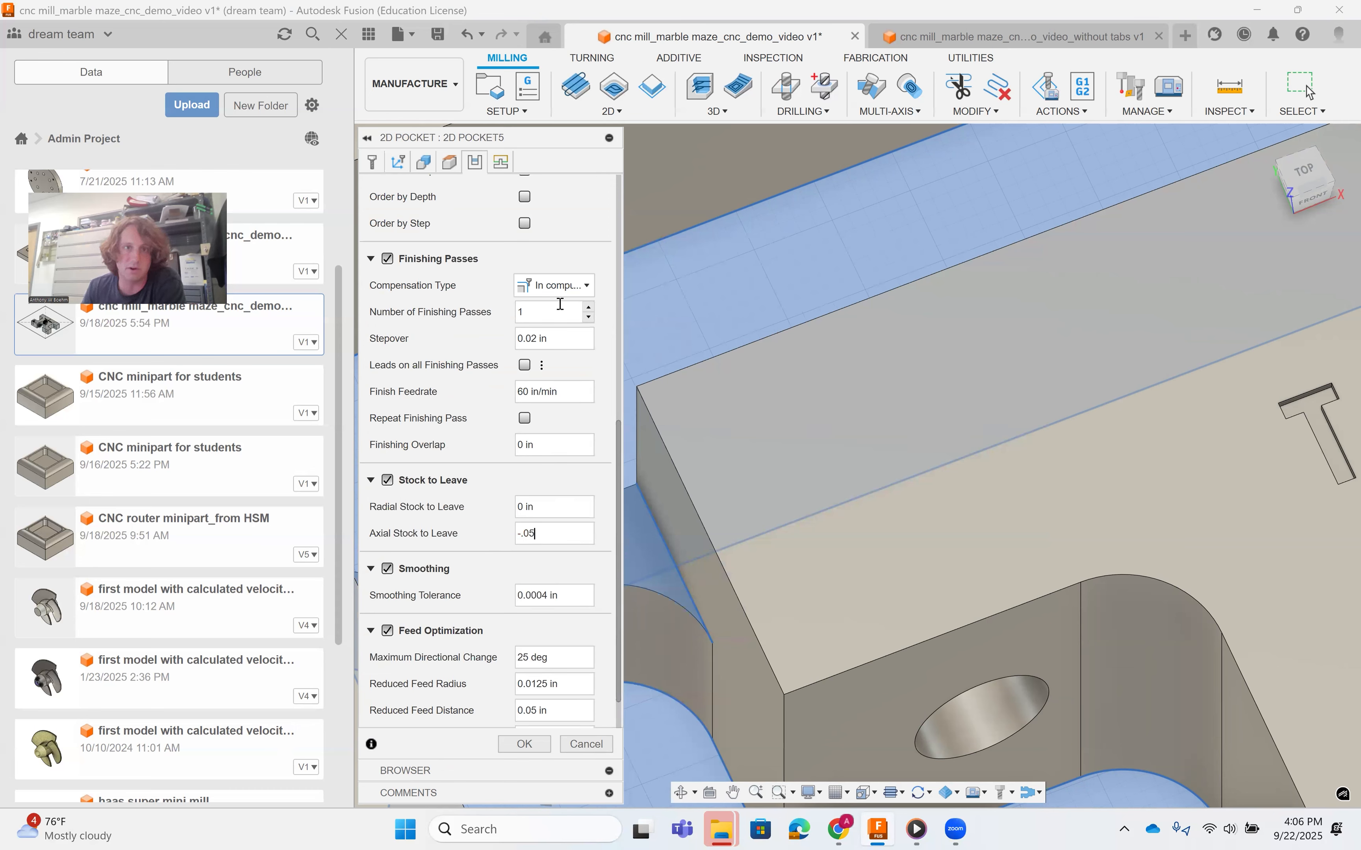
pyautogui.click(524, 744)
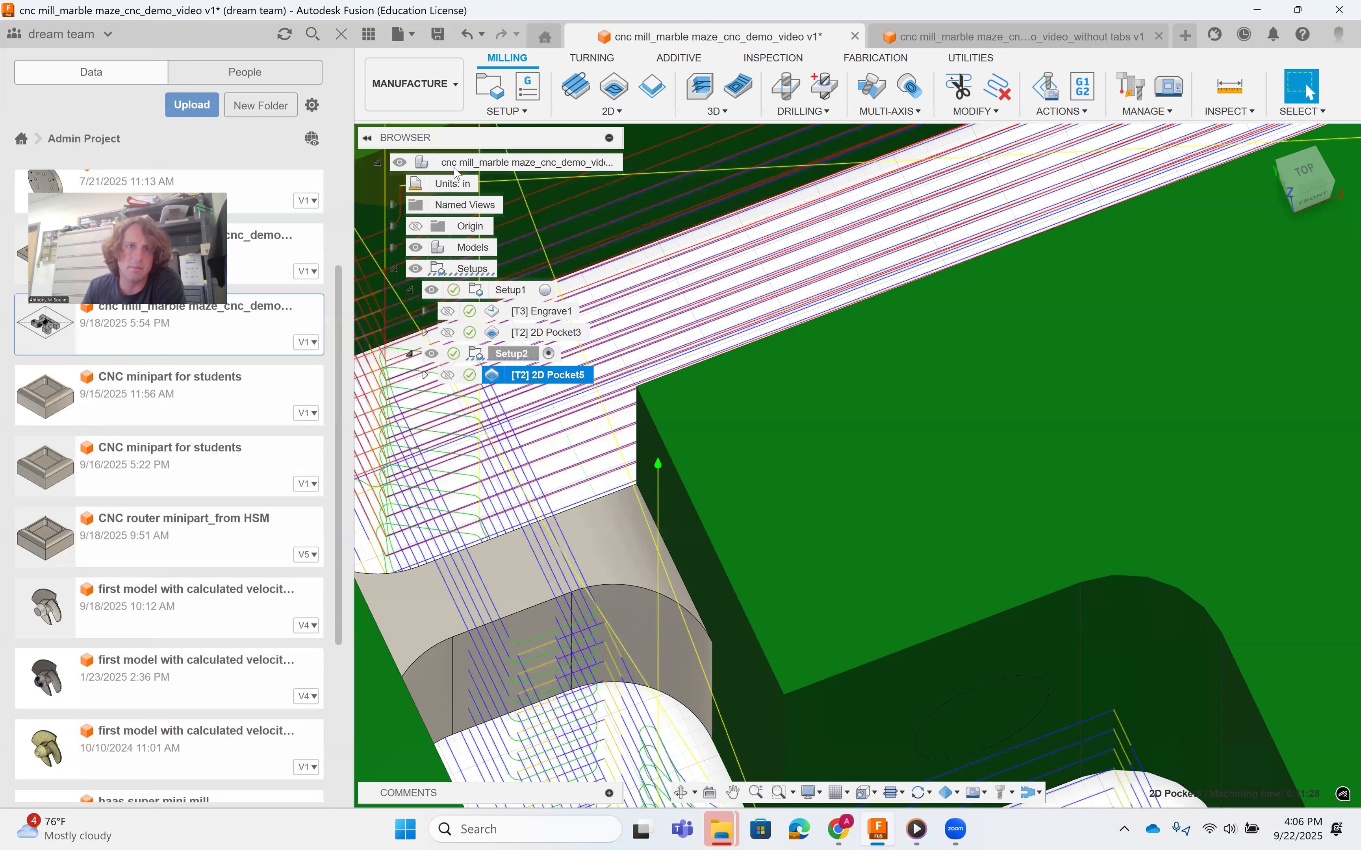
# Change the pocket's bottom height reference to Selected contour(s) and regenerate the toolpath.
pyautogui.click(454, 167)
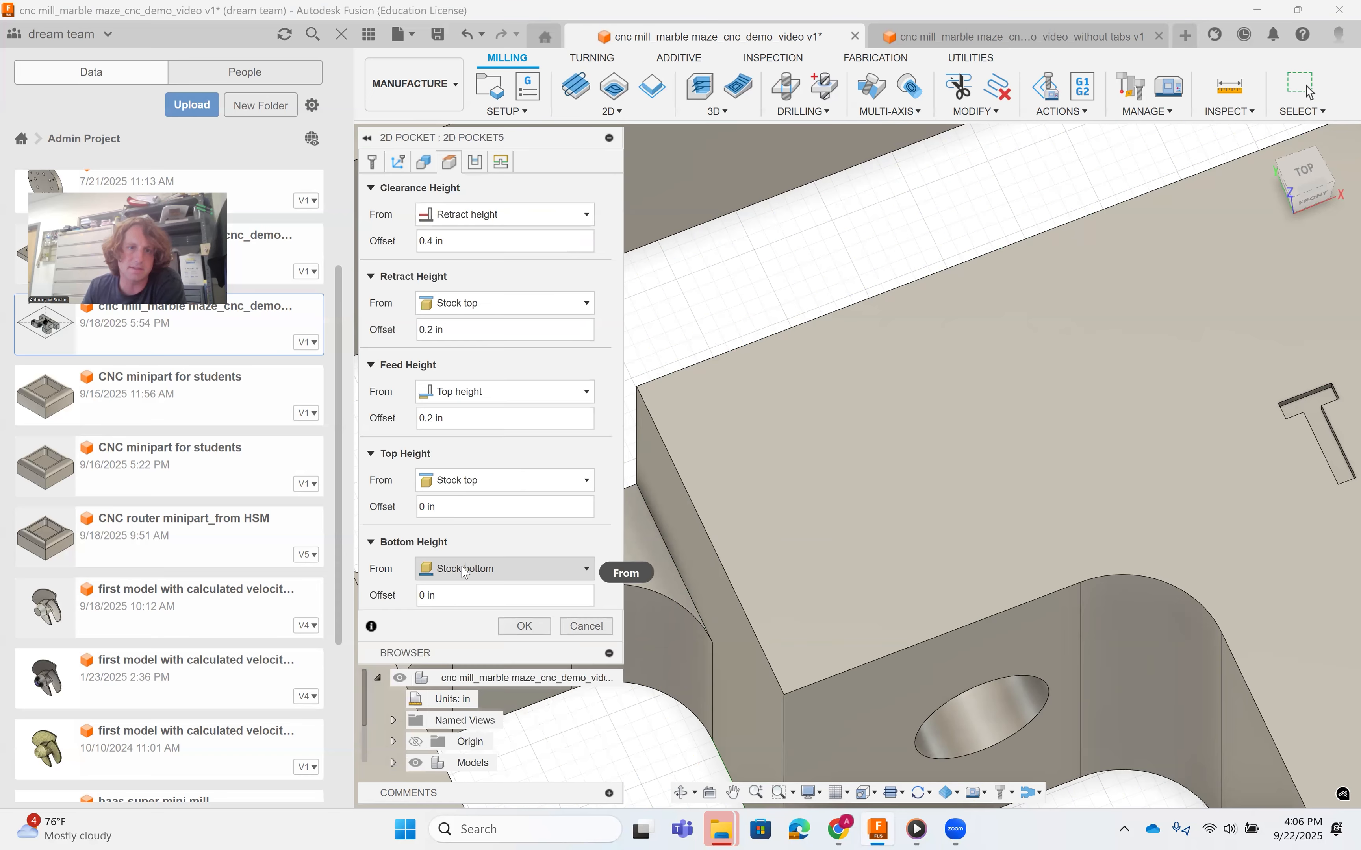
pyautogui.click(465, 571)
pyautogui.click(464, 475)
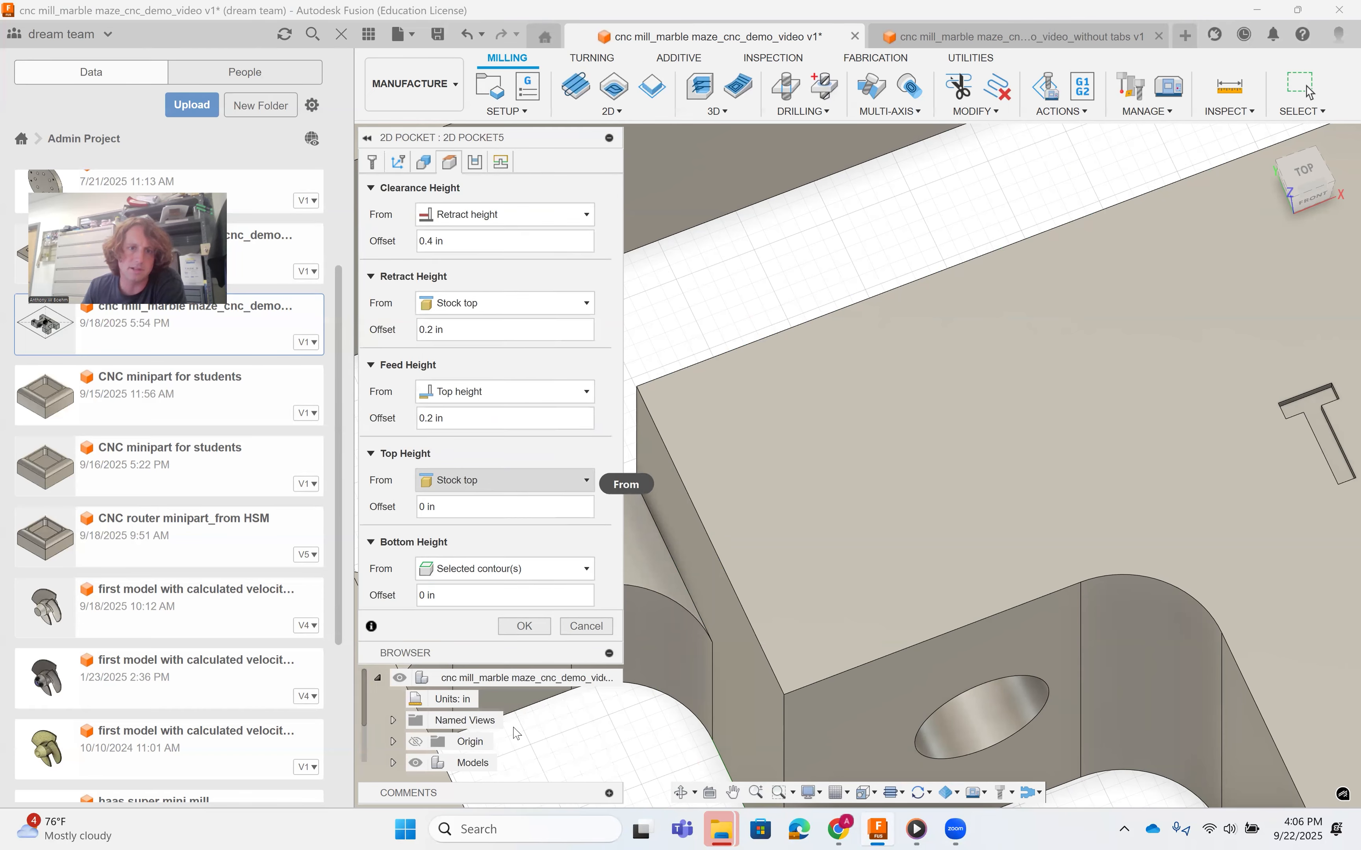
pyautogui.click(512, 626)
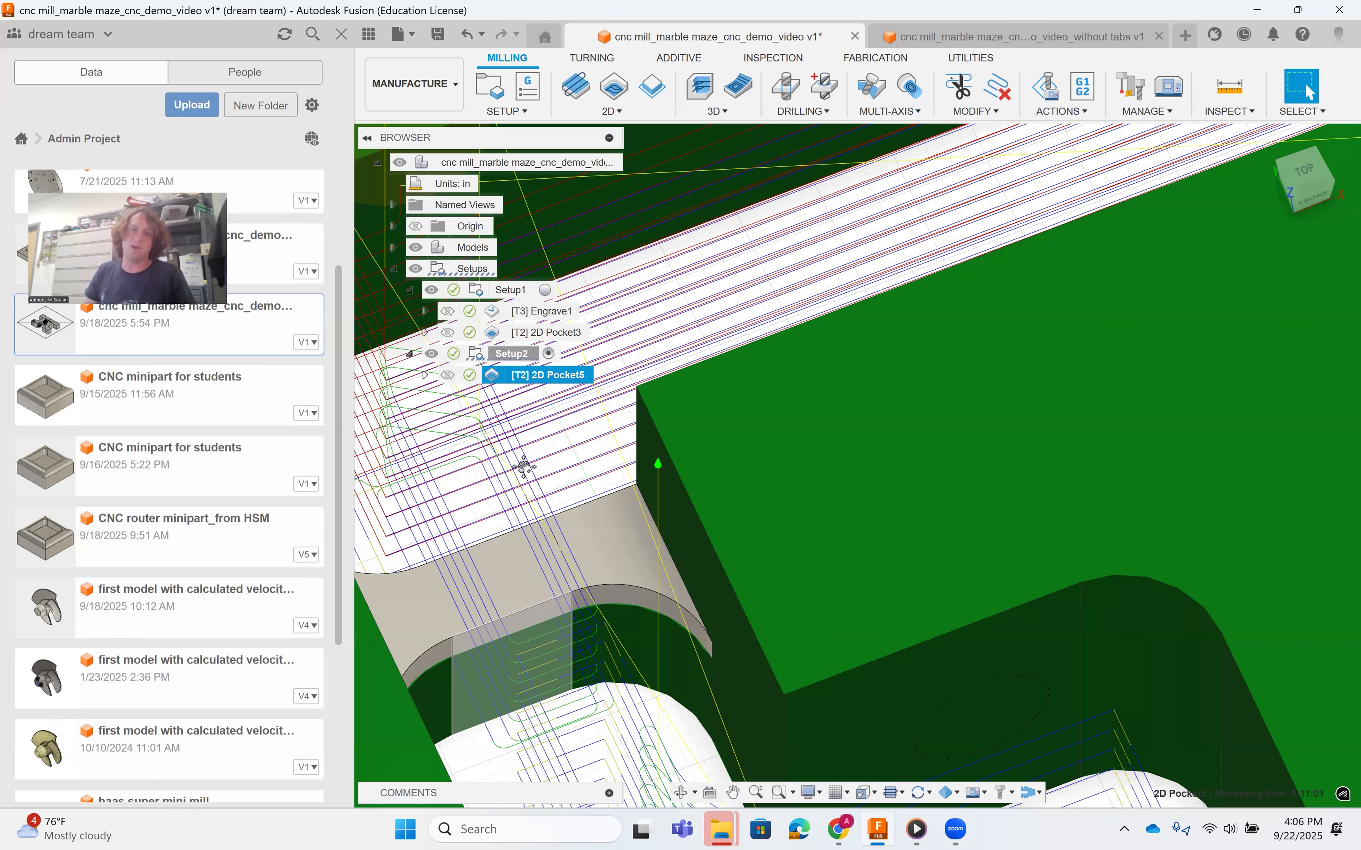
# Examine the regenerated pocket toolpath up close around the tabs, and check from the side how deep it cuts relative to the stock.
pyautogui.moveTo(502, 503); pyautogui.dragTo(592, 554, button='middle')
pyautogui.scroll(4, 526, 508)
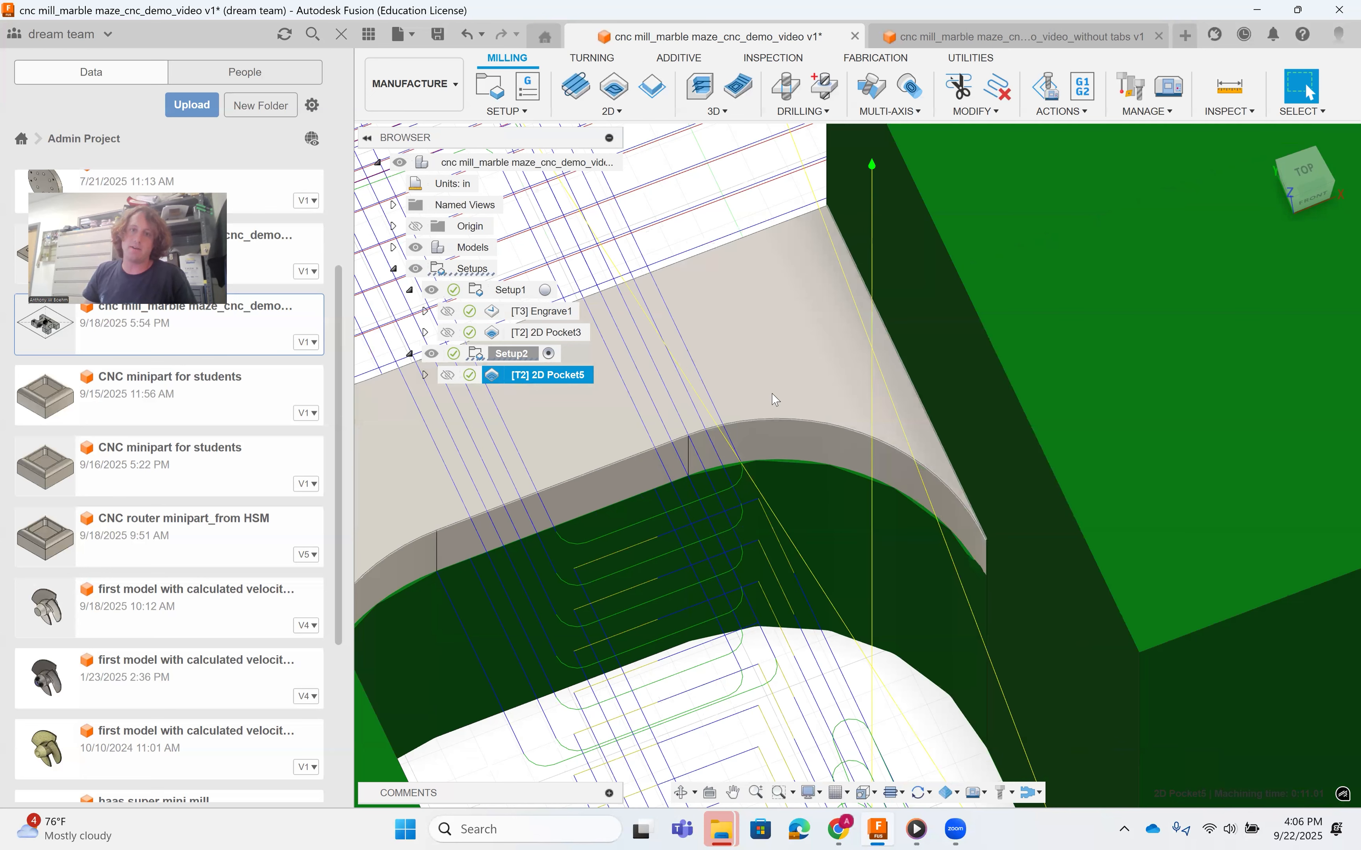
pyautogui.scroll(2, 714, 480)
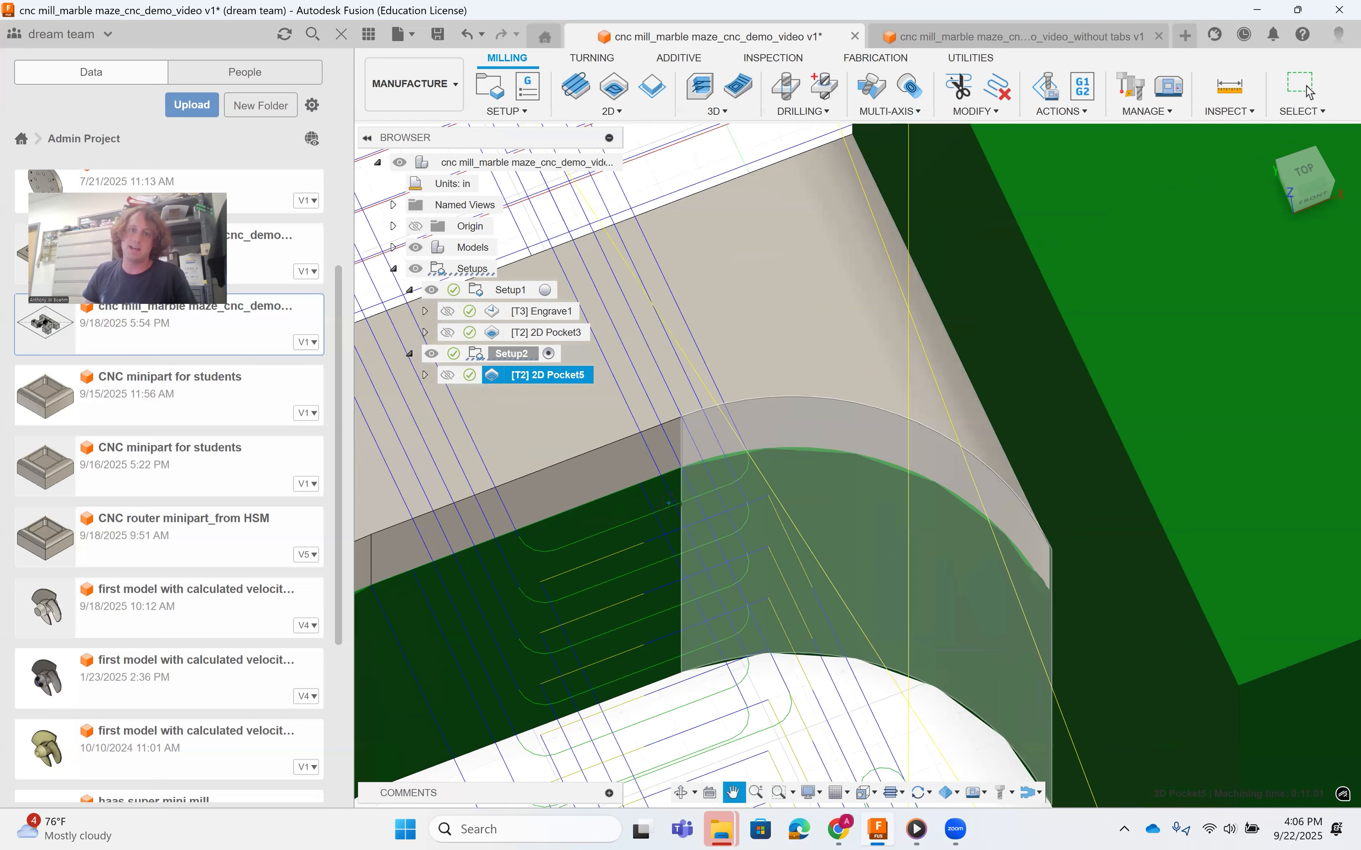
pyautogui.scroll(3, 568, 517)
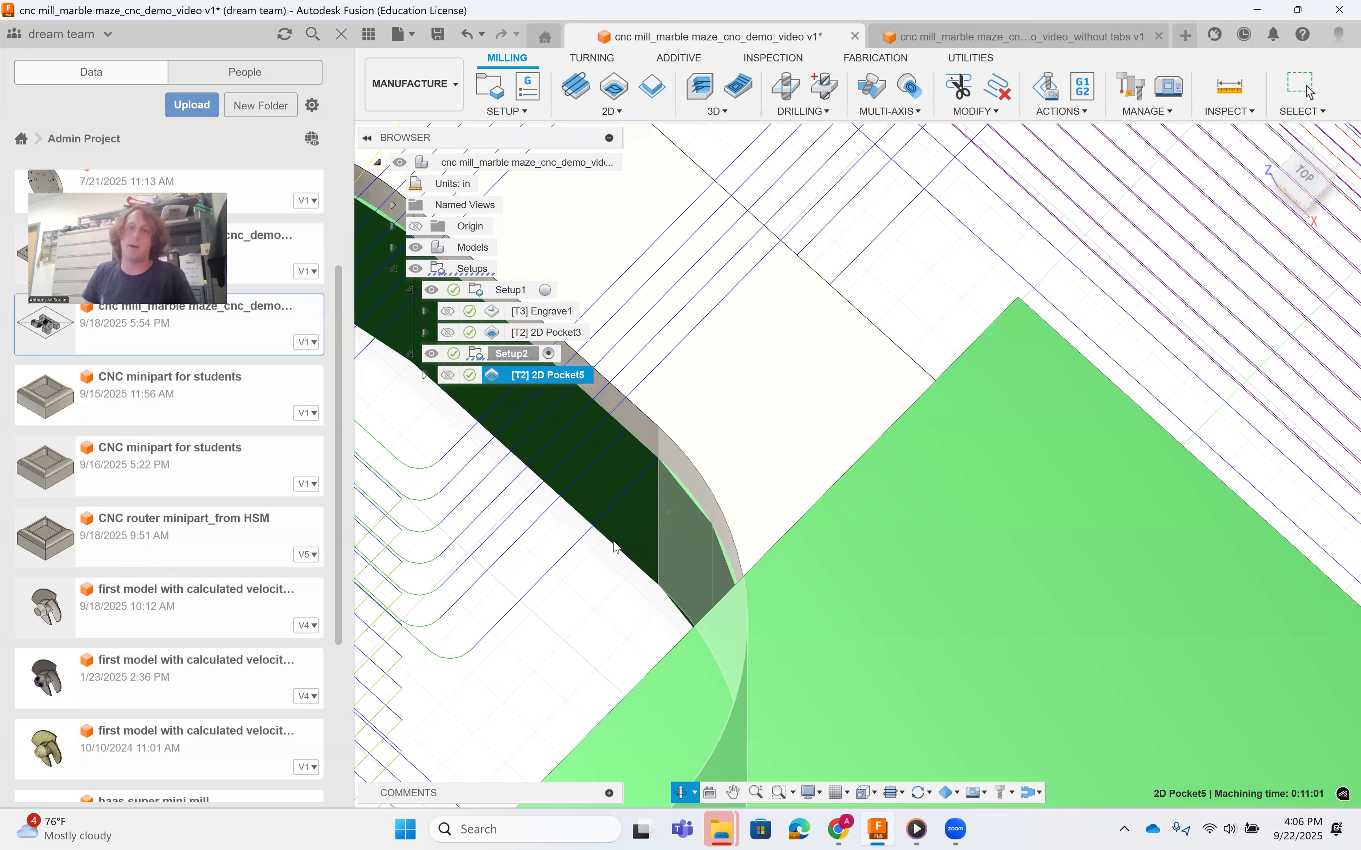
pyautogui.scroll(-5, 617, 549)
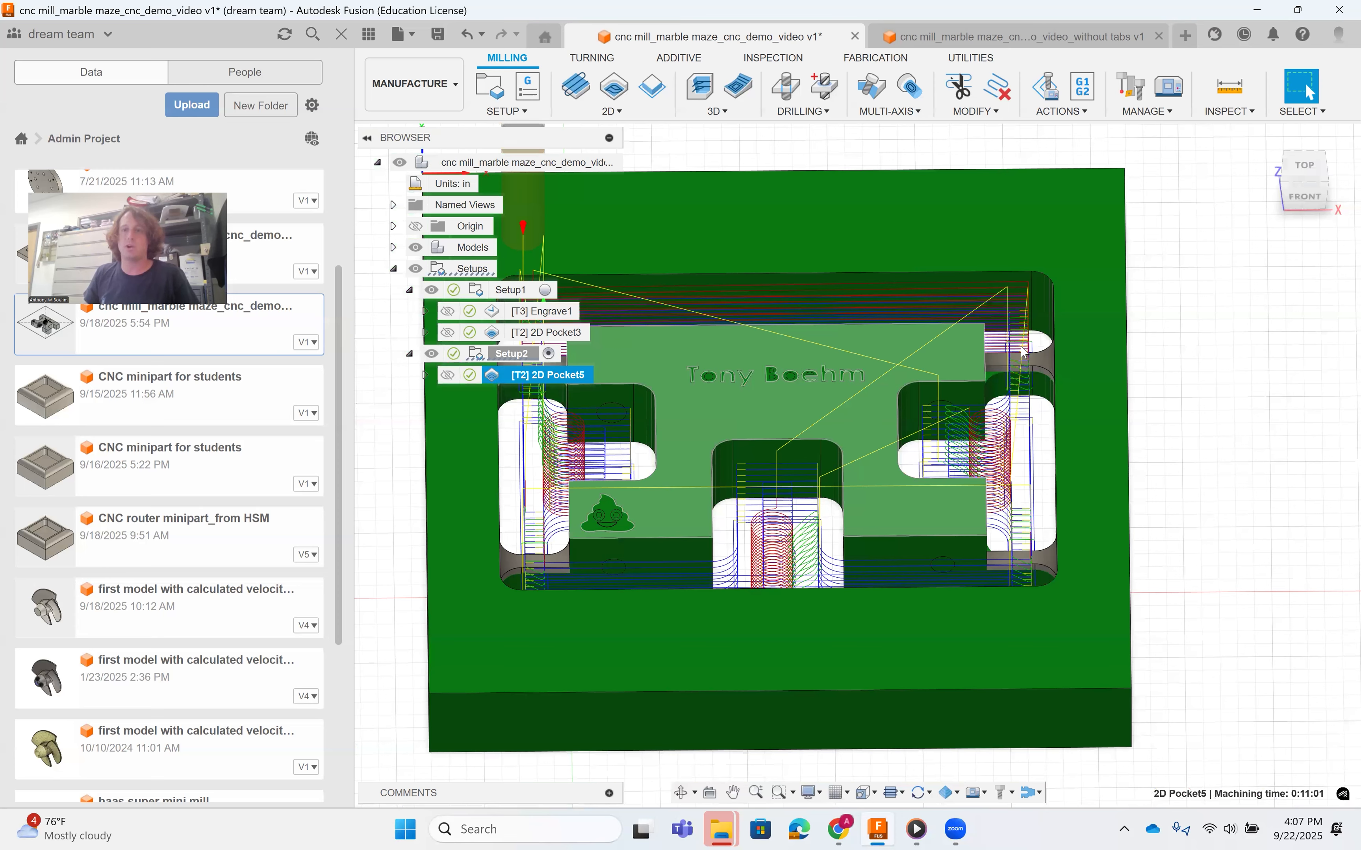
pyautogui.scroll(5, 1022, 415)
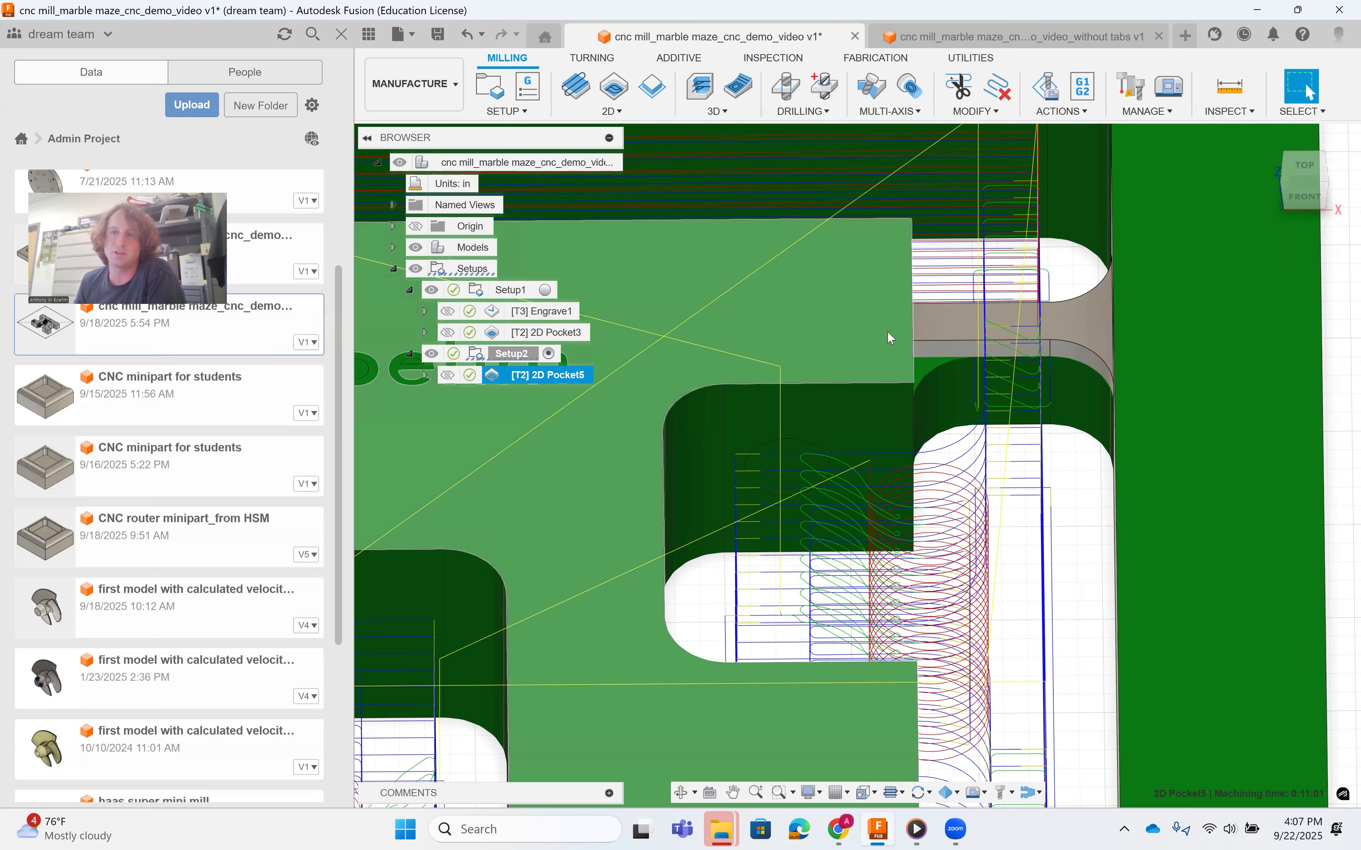
pyautogui.scroll(-1, 970, 350)
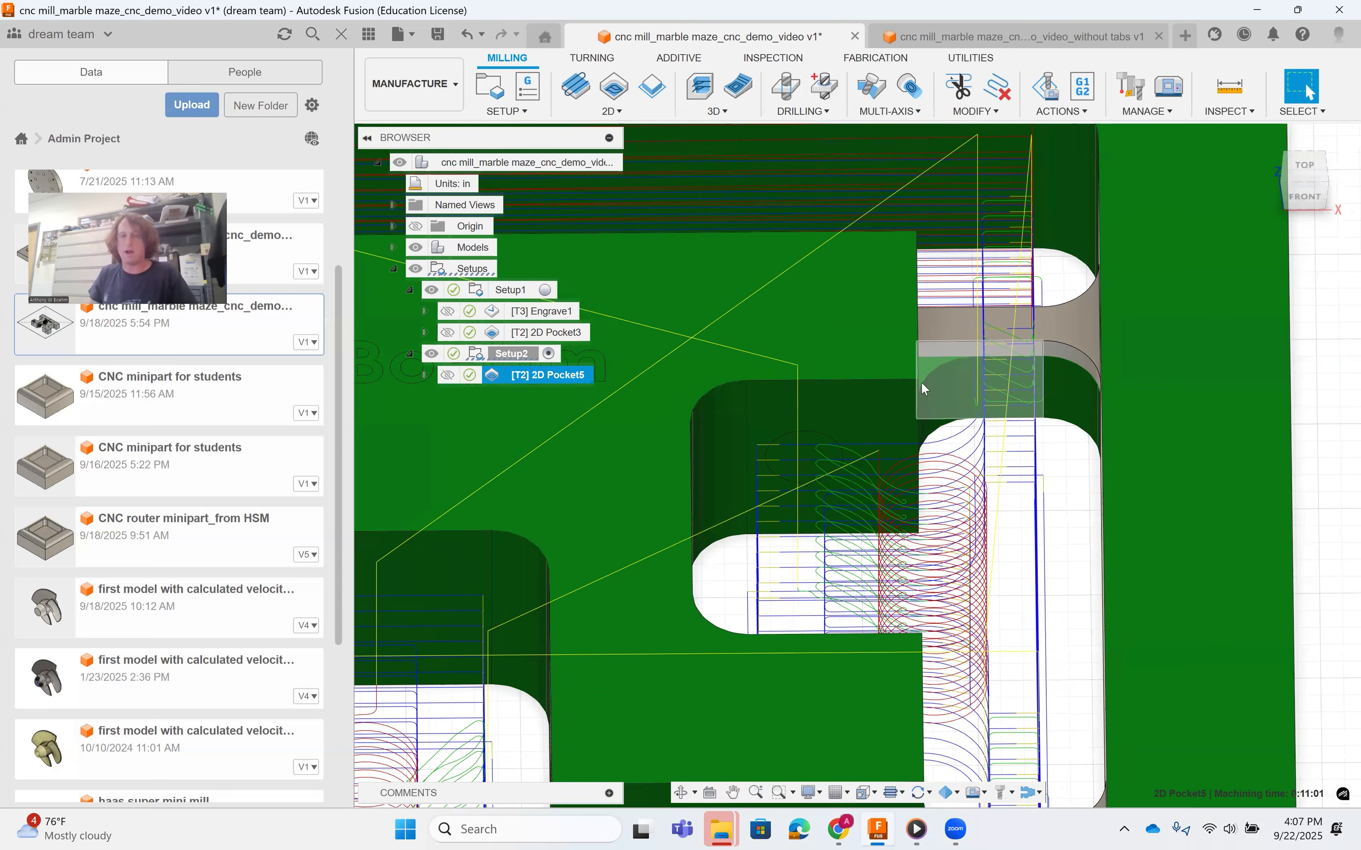
pyautogui.scroll(-6, 971, 353)
pyautogui.keyDown('shift'); pyautogui.moveTo(863, 389); pyautogui.dragTo(972, 320, button='middle'); pyautogui.keyUp('shift')
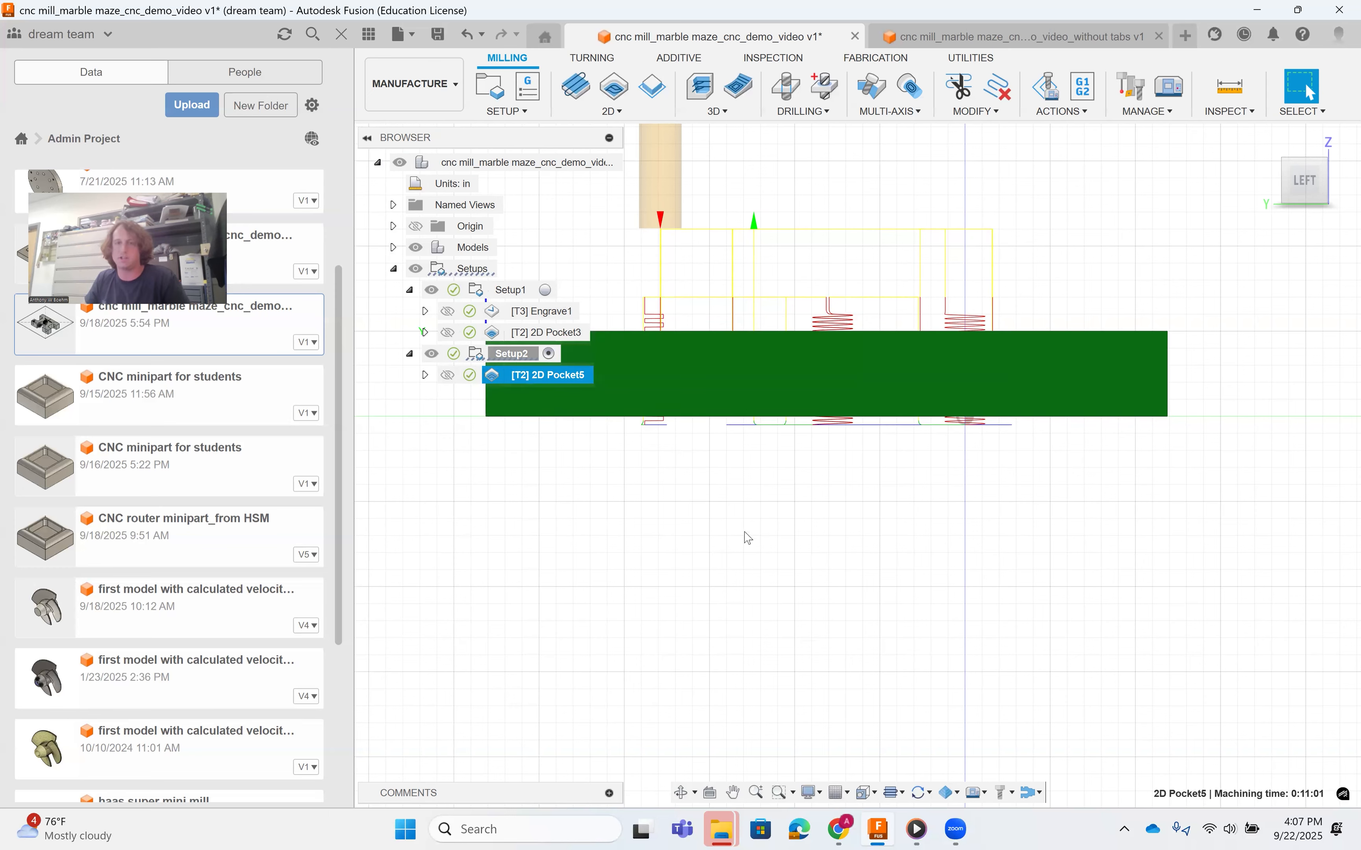
pyautogui.keyDown('shift'); pyautogui.moveTo(967, 522); pyautogui.dragTo(877, 595, button='middle'); pyautogui.keyUp('shift')
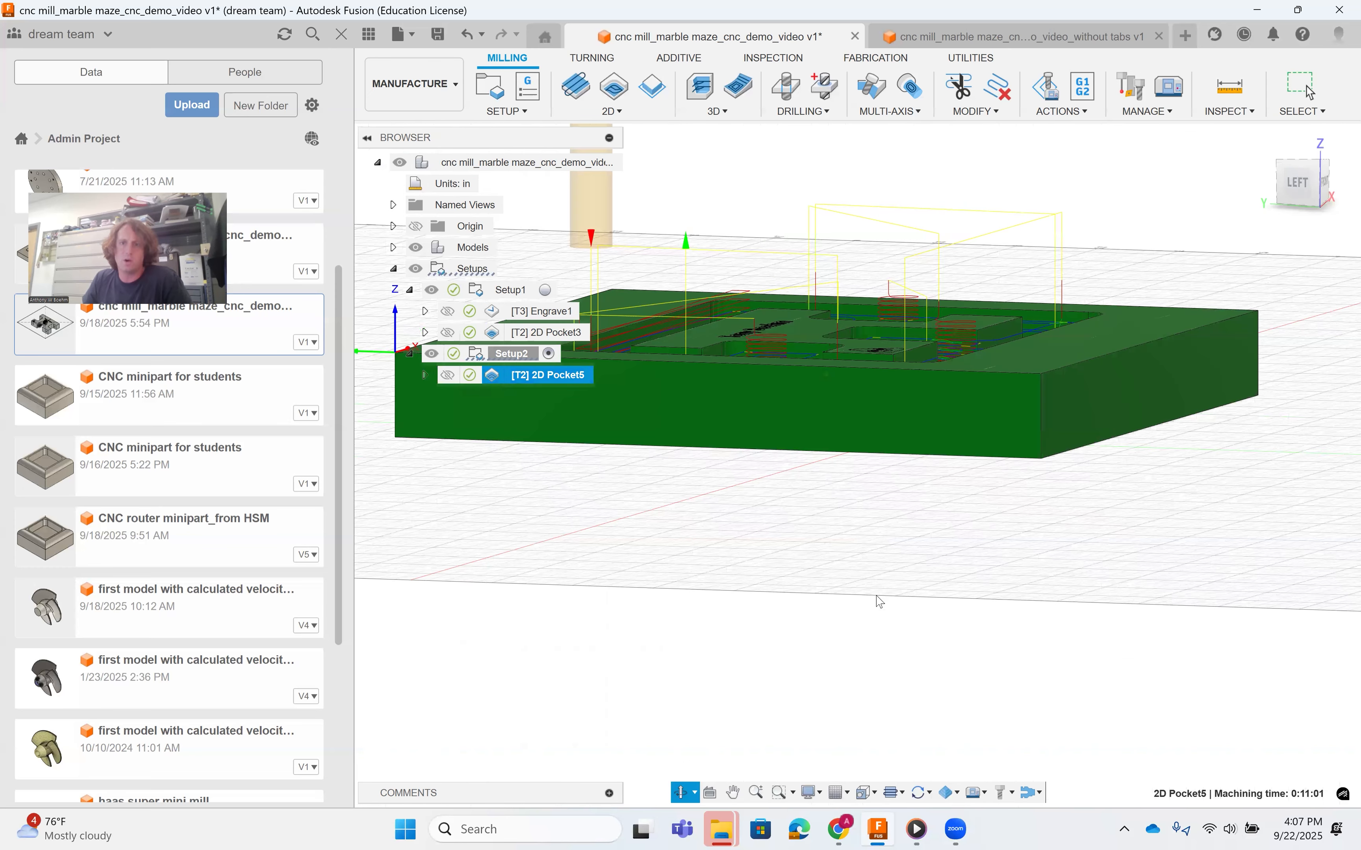
pyautogui.keyDown('shift'); pyautogui.moveTo(738, 194); pyautogui.dragTo(760, 513, button='middle'); pyautogui.keyUp('shift')
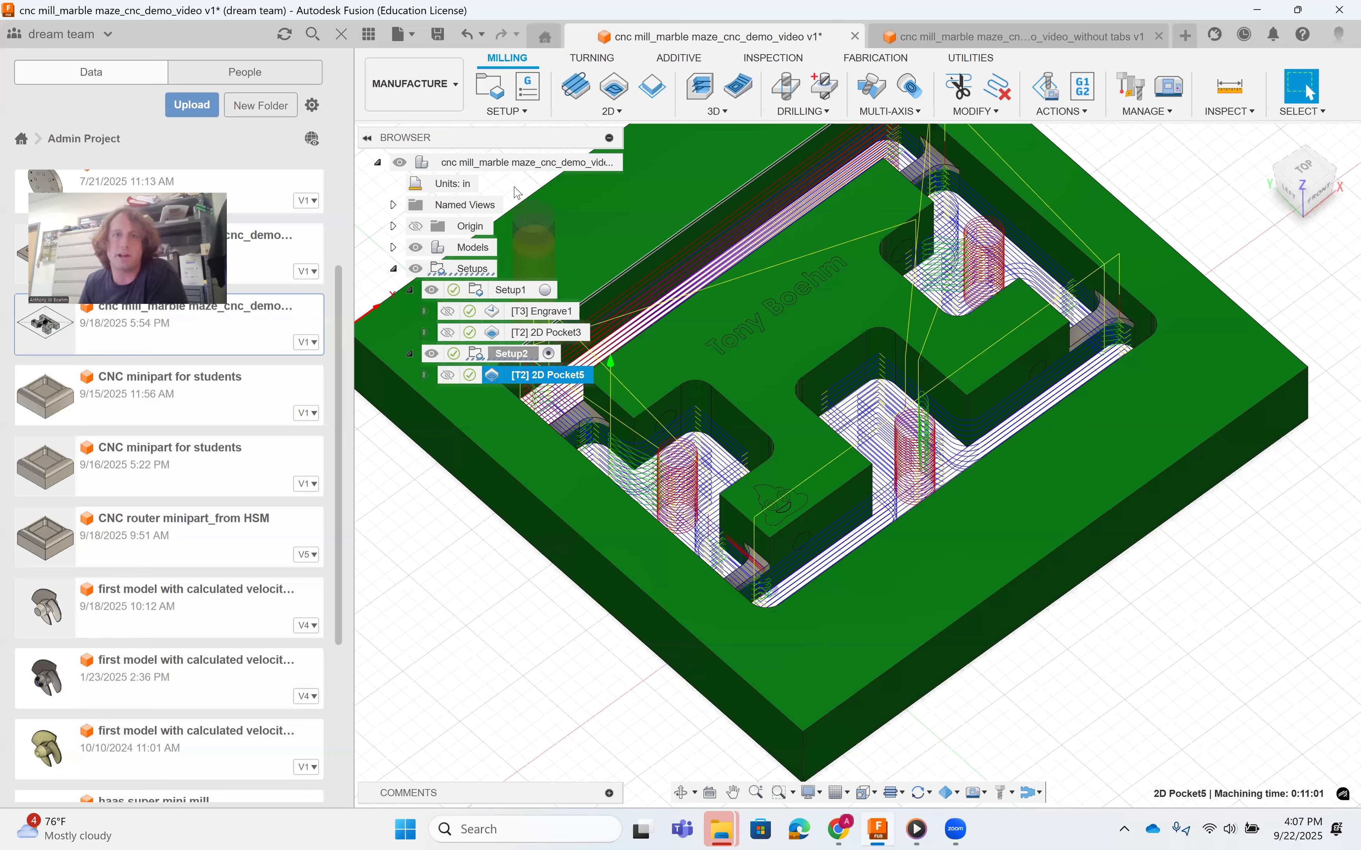
# Start a new Engrave operation in Setup2 and open the tool library to choose its tool.
pyautogui.click(602, 112)
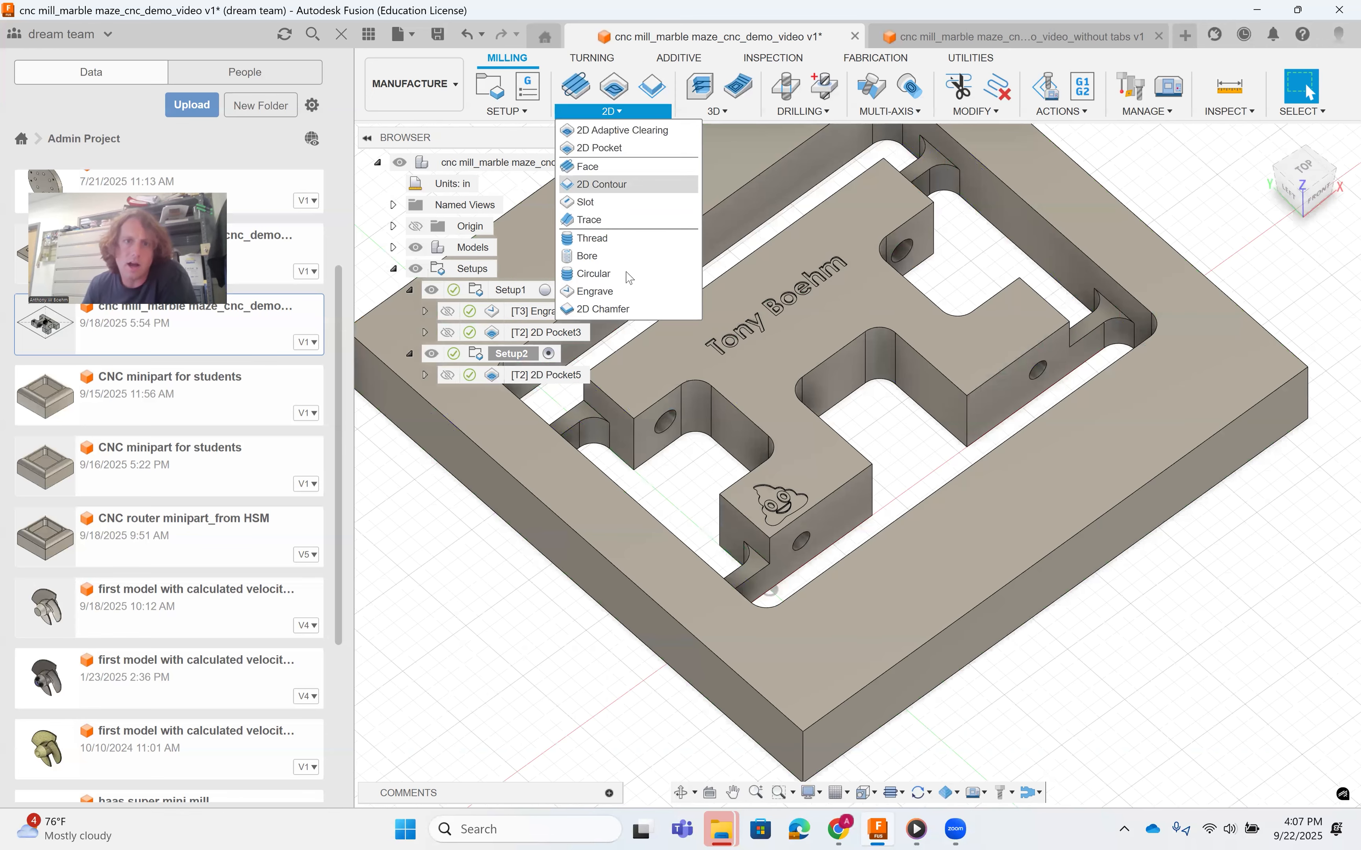
pyautogui.click(626, 289)
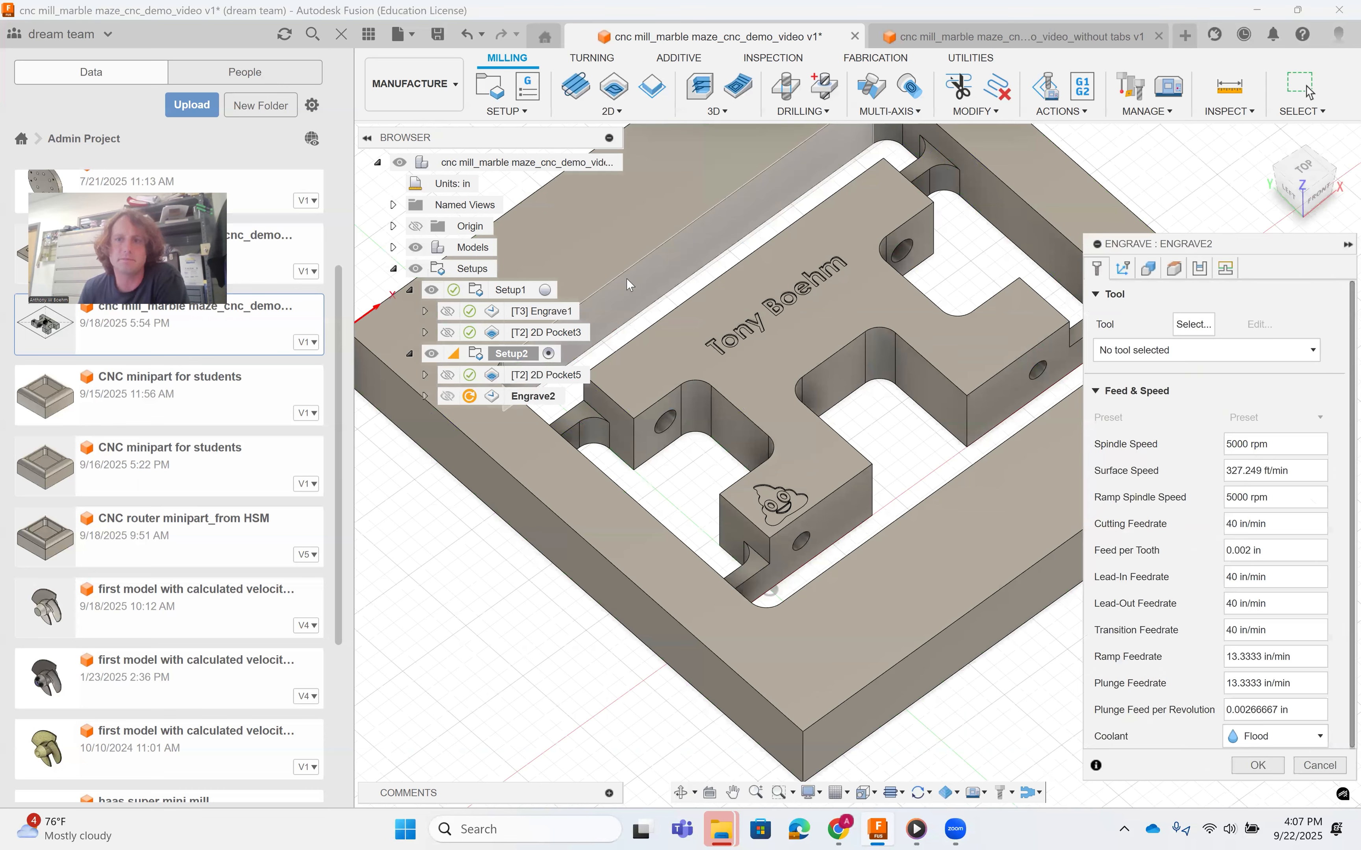
pyautogui.click(1172, 347)
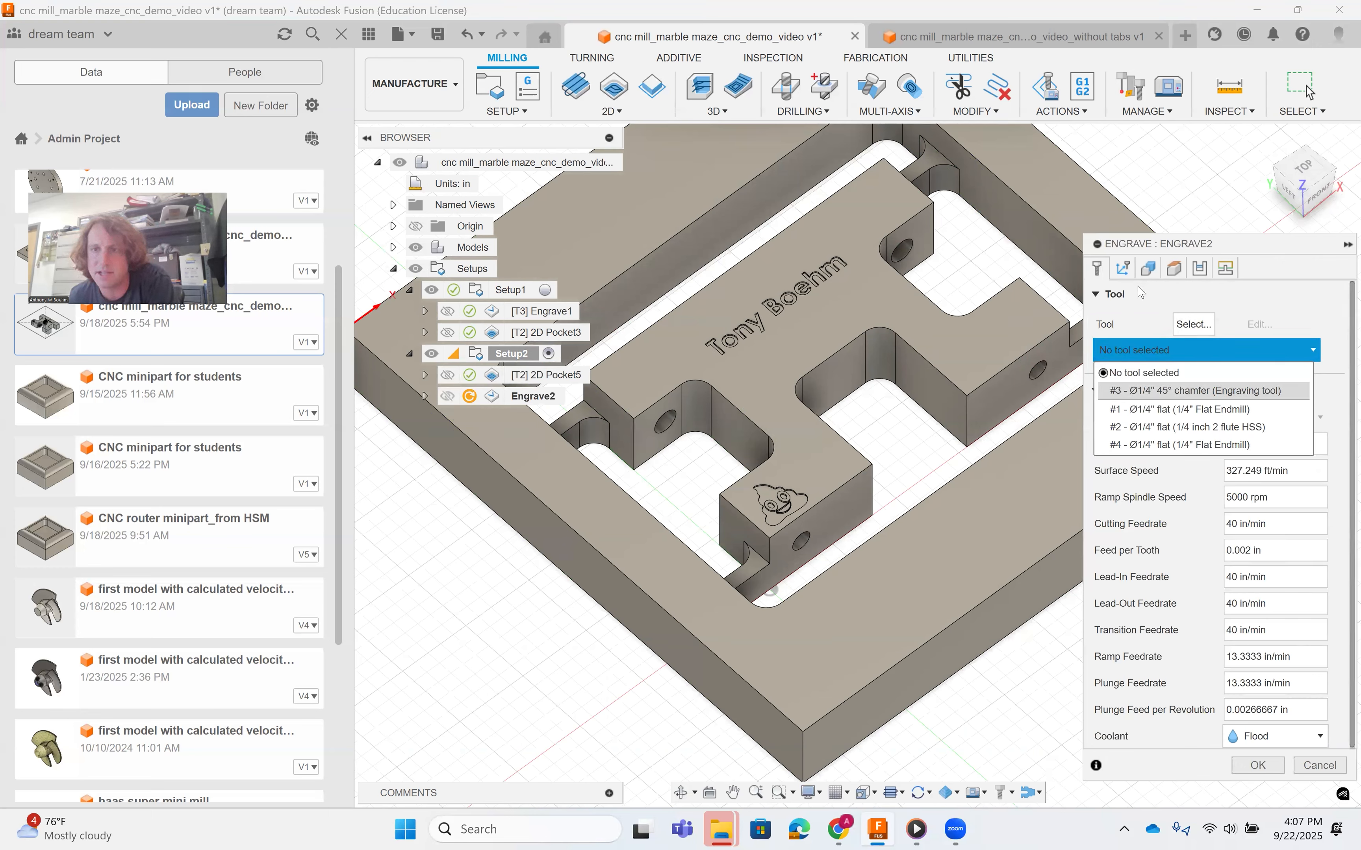
pyautogui.click(1214, 325)
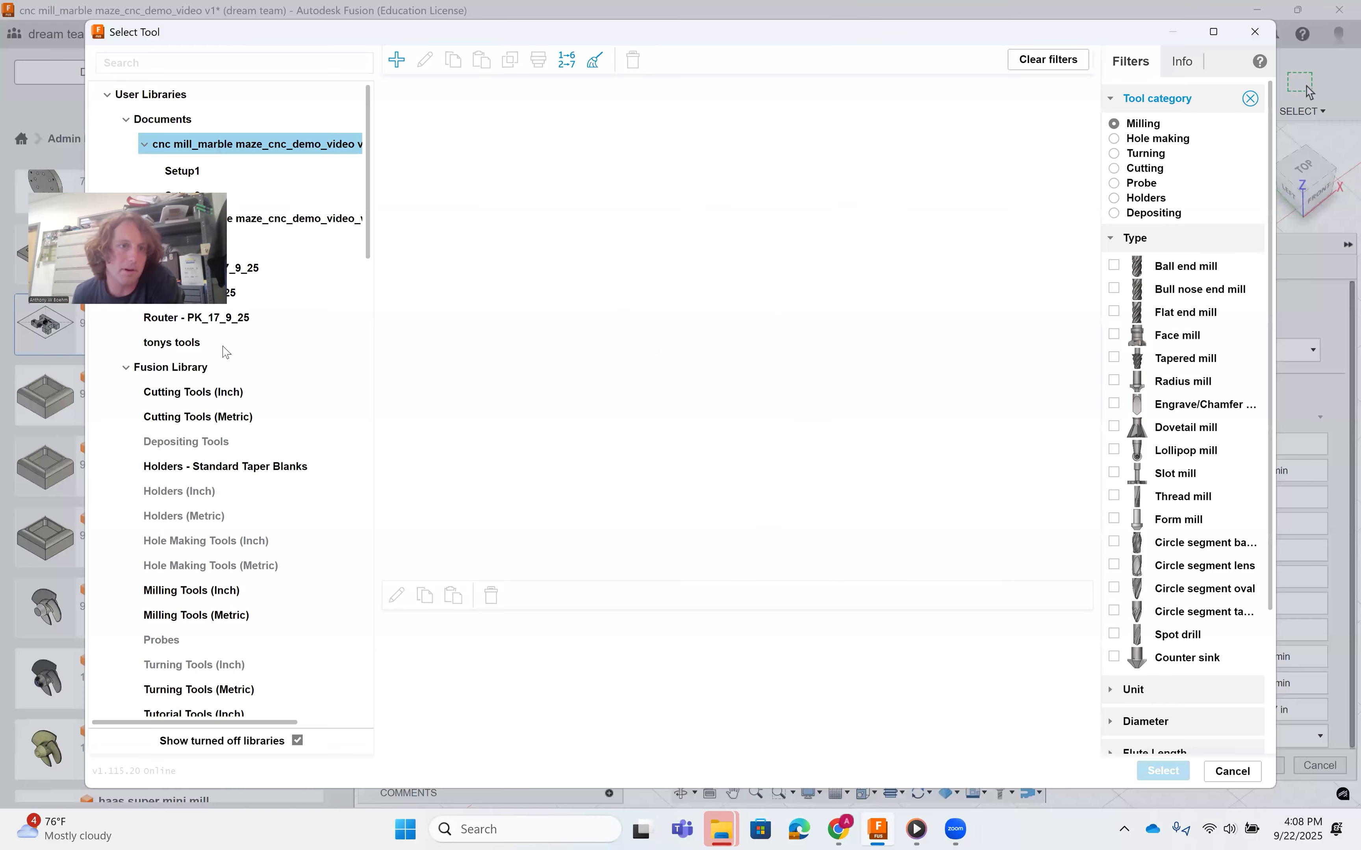
# Show the Fusion Library's milling tools and filter them to the Engrave/Chamfer type.
pyautogui.scroll(-2, 214, 343)
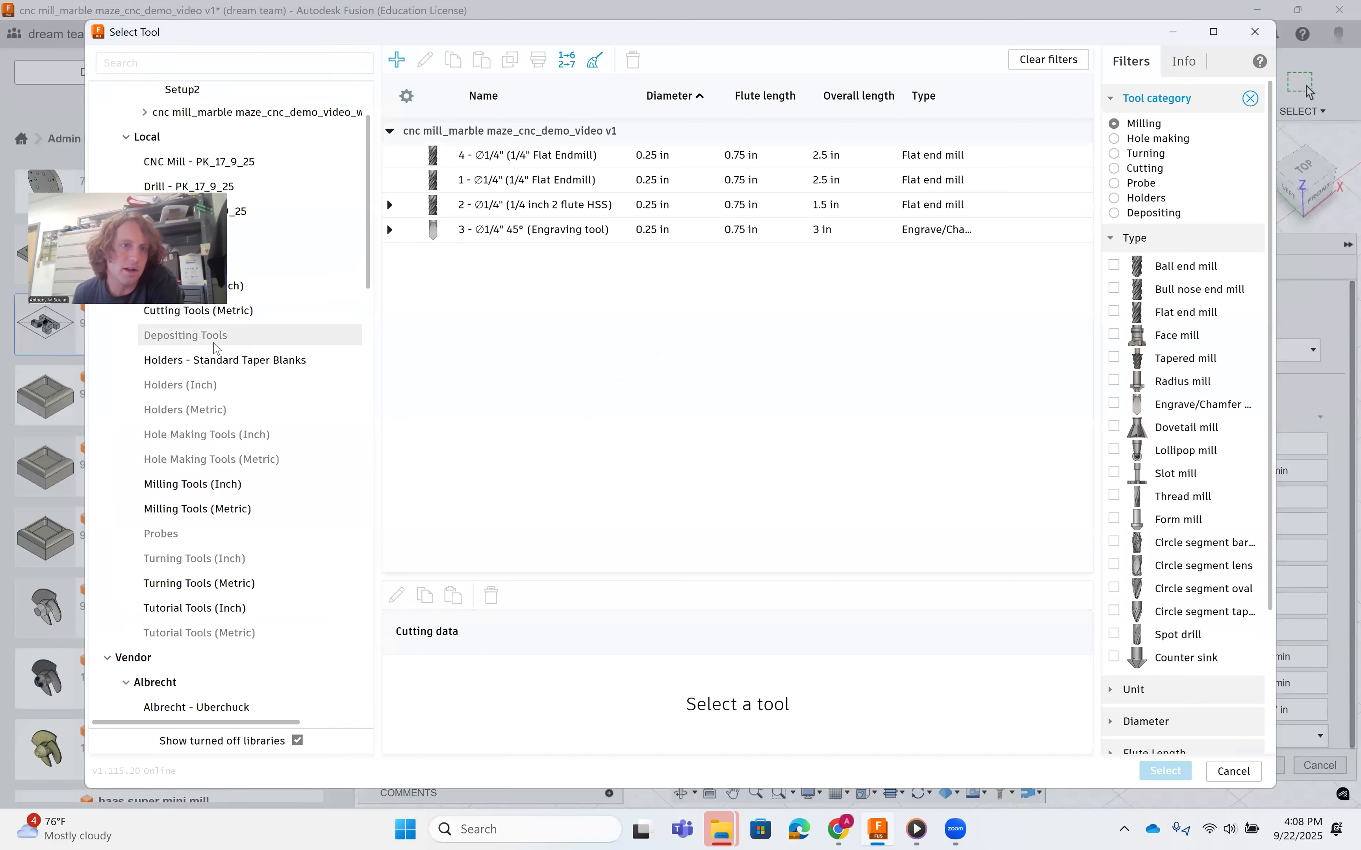
pyautogui.scroll(2, 213, 397)
pyautogui.click(213, 373)
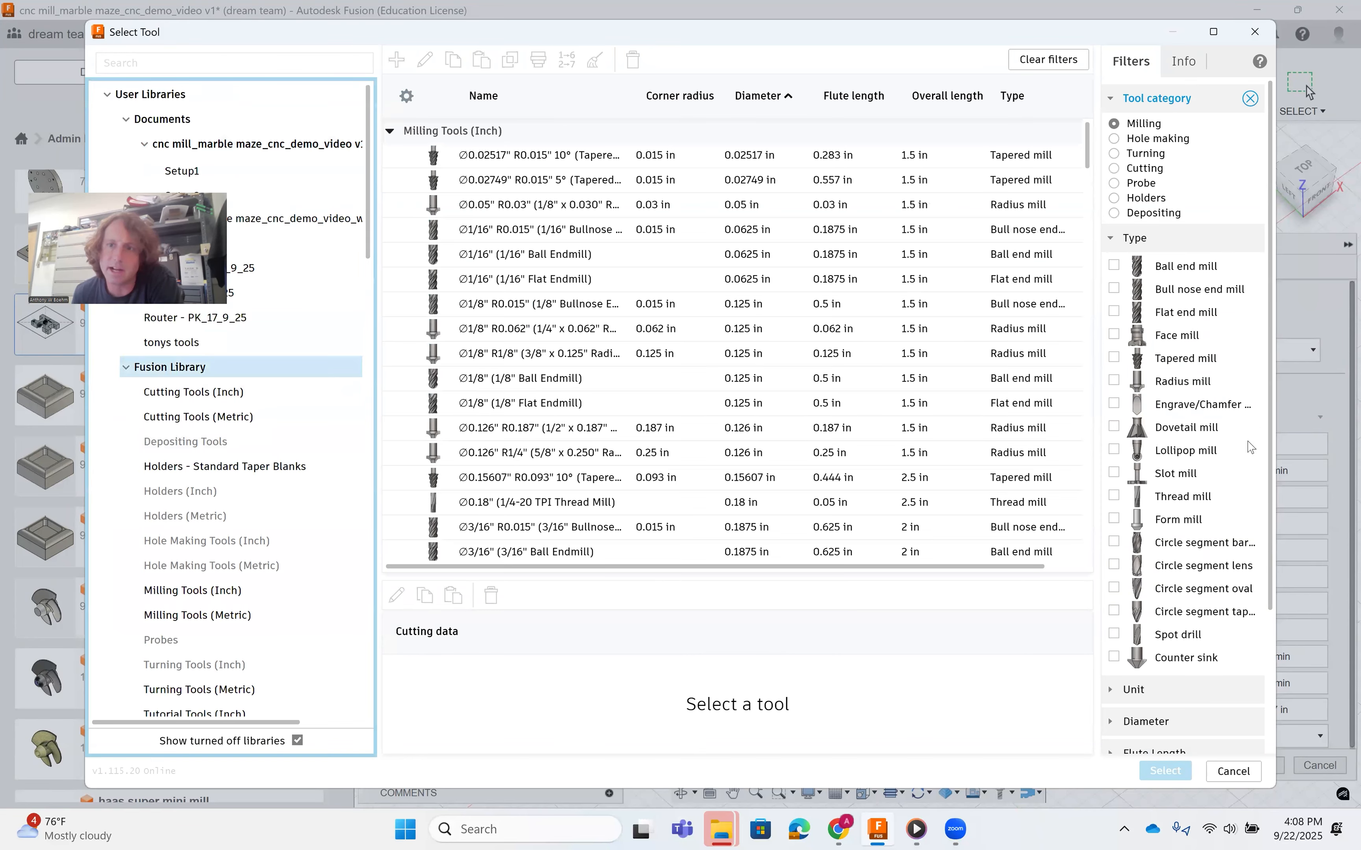
pyautogui.click(1114, 402)
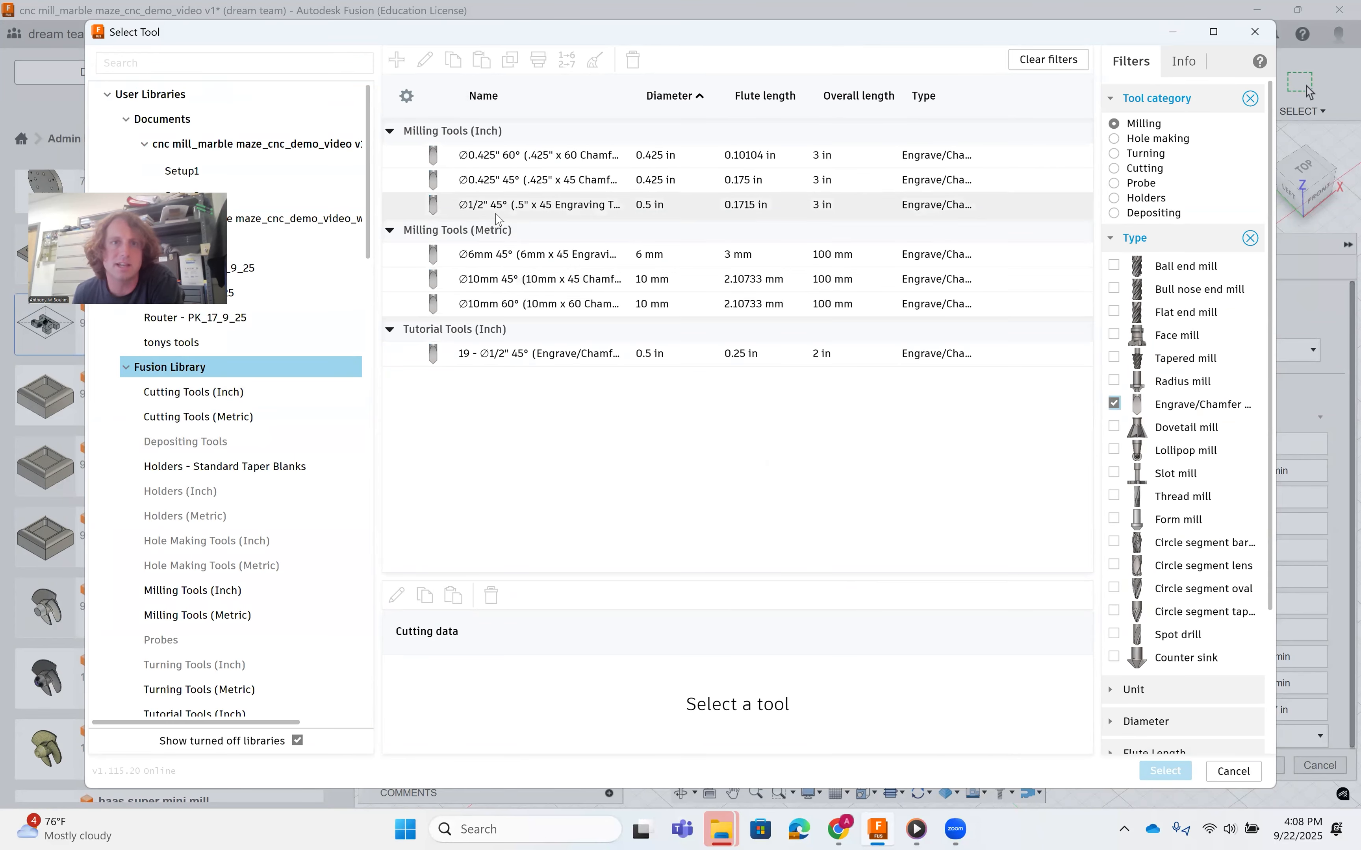
# Compare the inch engrave/chamfer tools and assign the 1/2" 45° engraving tool (.5" x 45 Engraving Tool) to the Engrave operation.
pyautogui.click(498, 161)
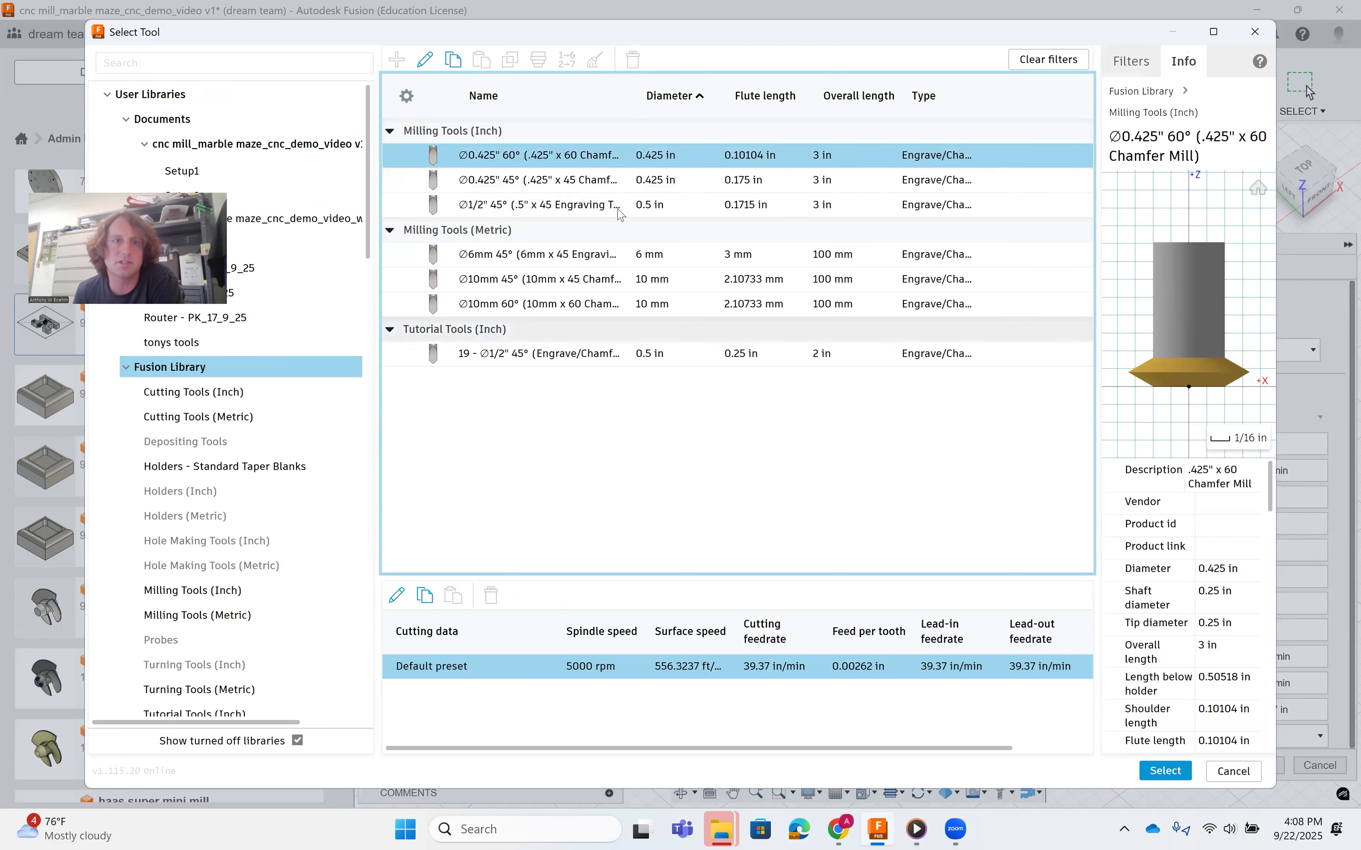
pyautogui.click(589, 209)
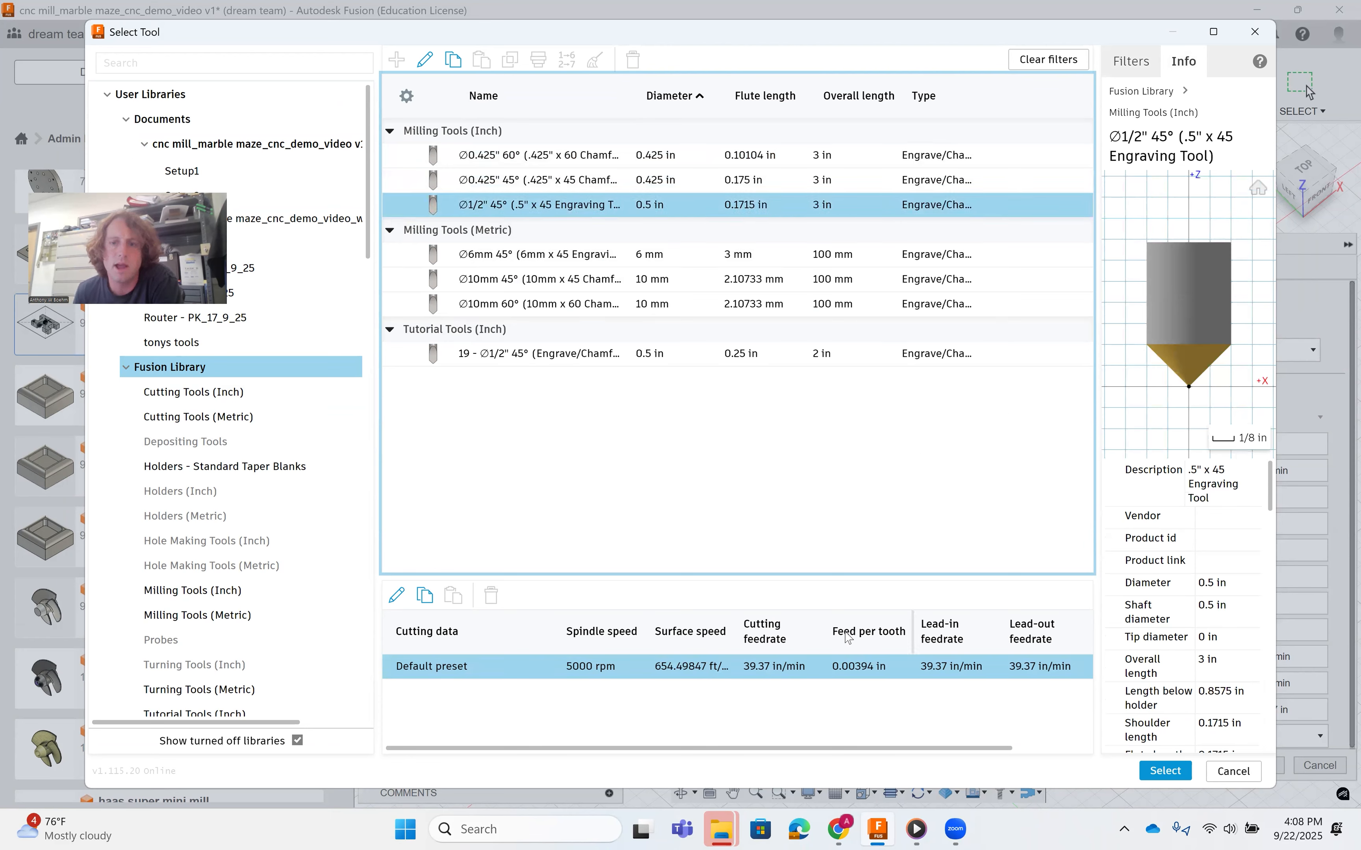
pyautogui.rightClick(617, 197)
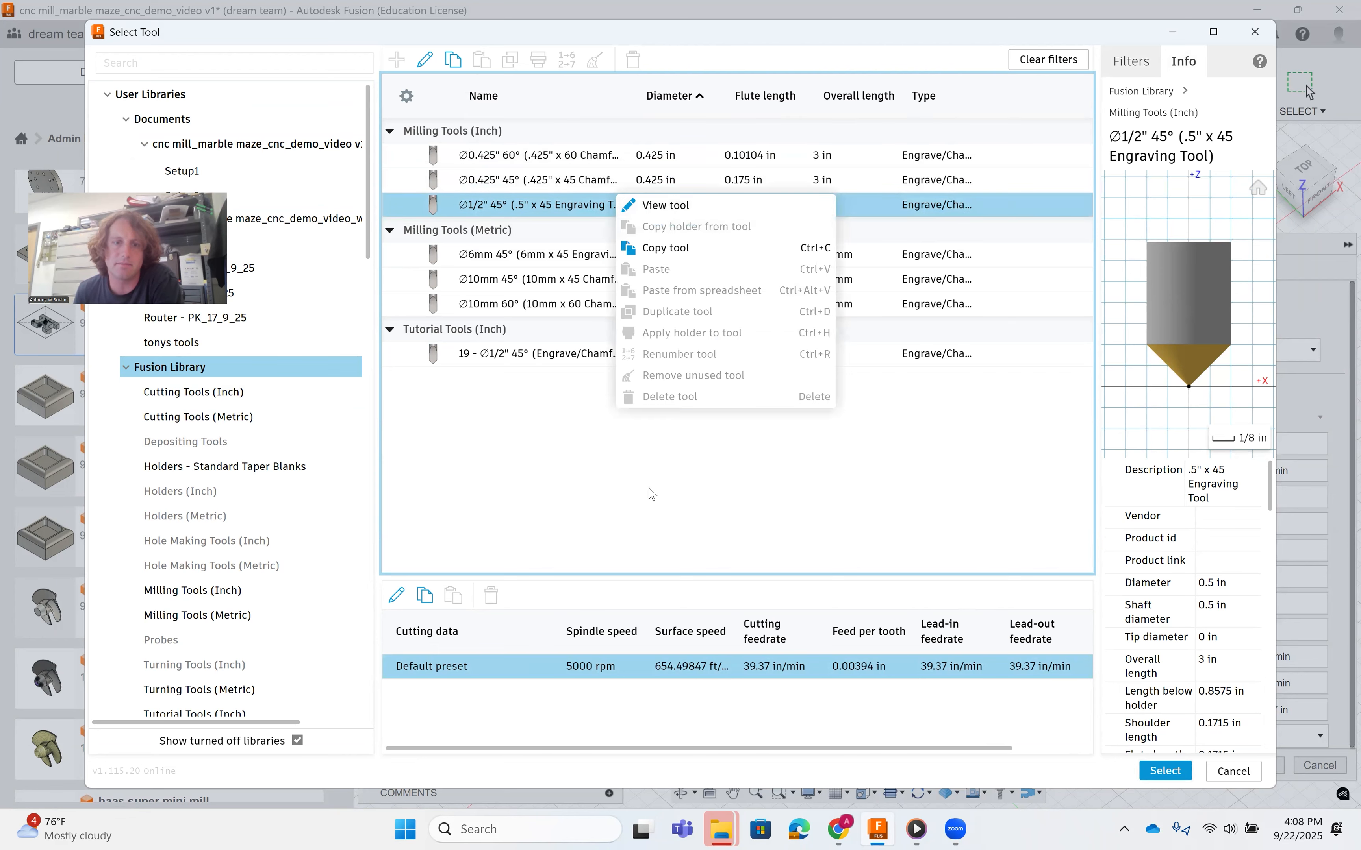
pyautogui.click(649, 518)
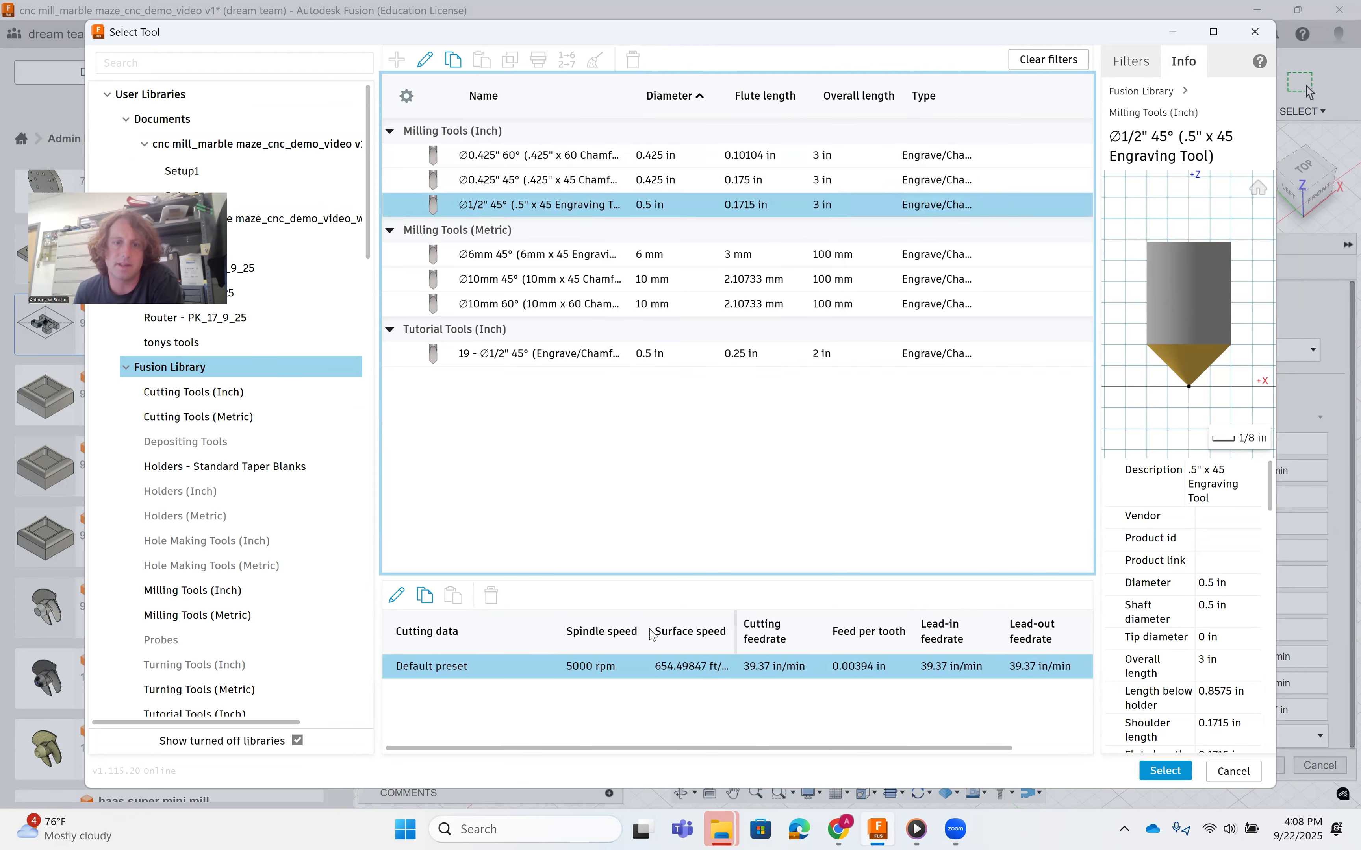
pyautogui.rightClick(651, 665)
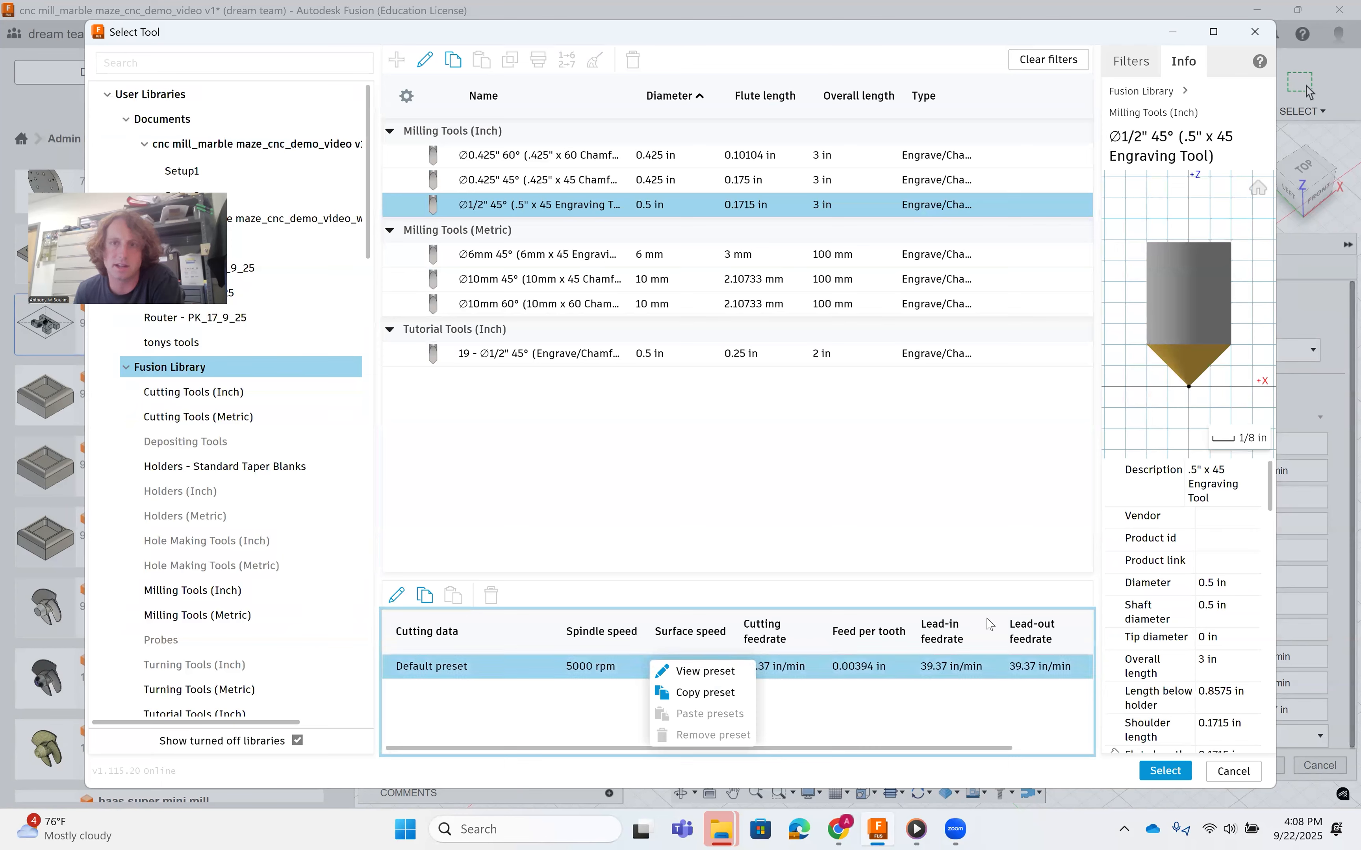
pyautogui.click(831, 443)
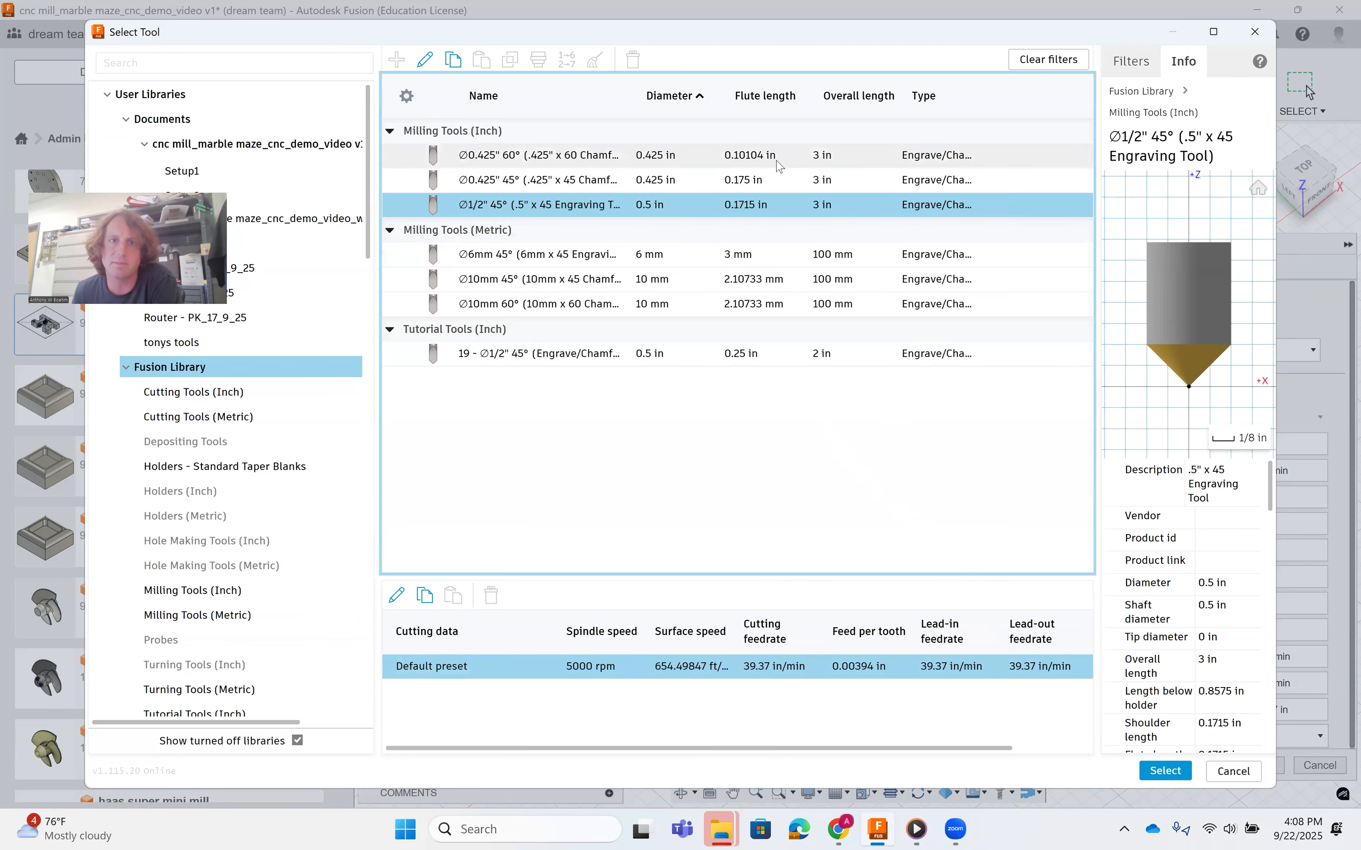
pyautogui.click(1176, 778)
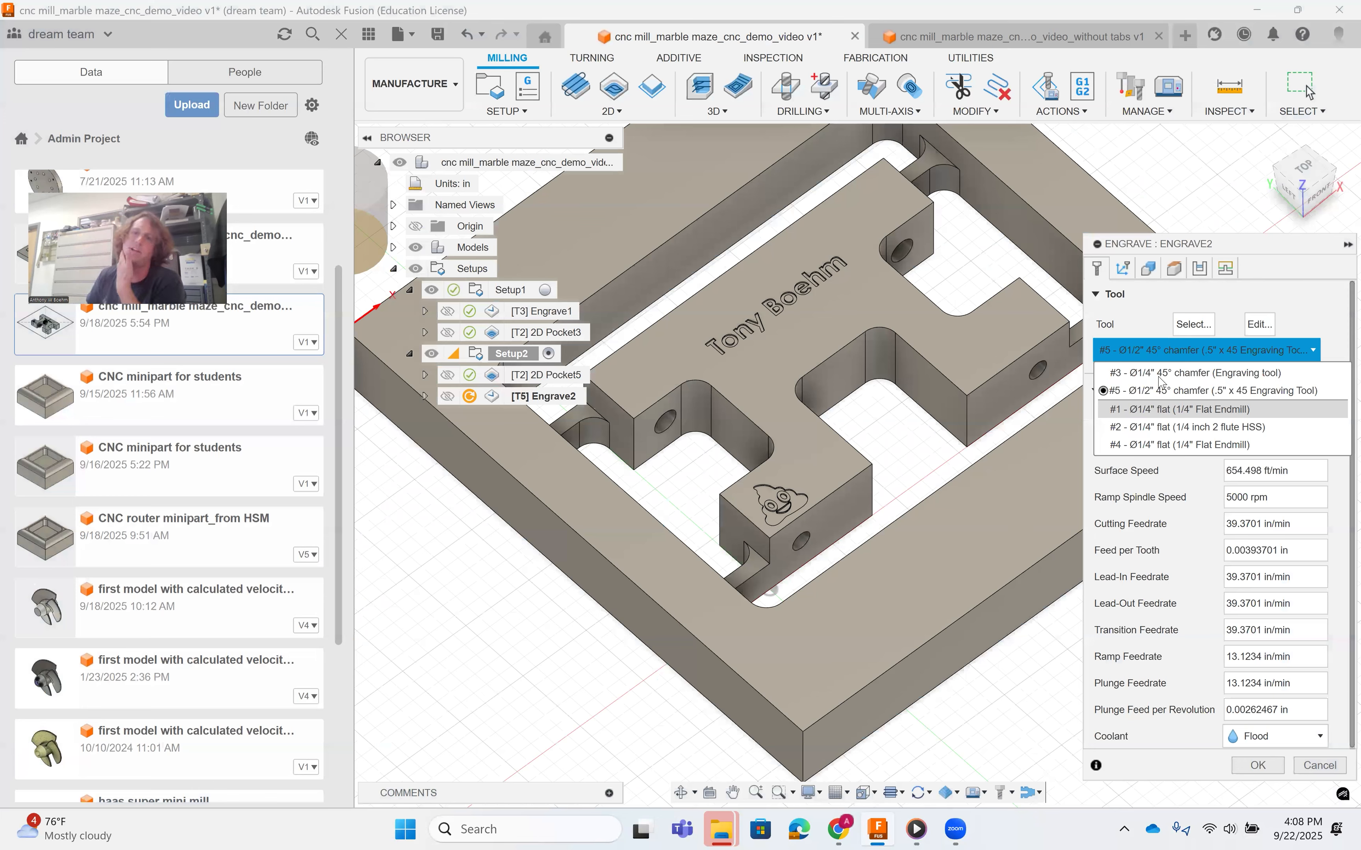
# Assign tool #3, the 1/4" 45° chamfer engraving tool, to the Engrave operation and set its cutting feedrate to 20 in/min.
pyautogui.click(1161, 374)
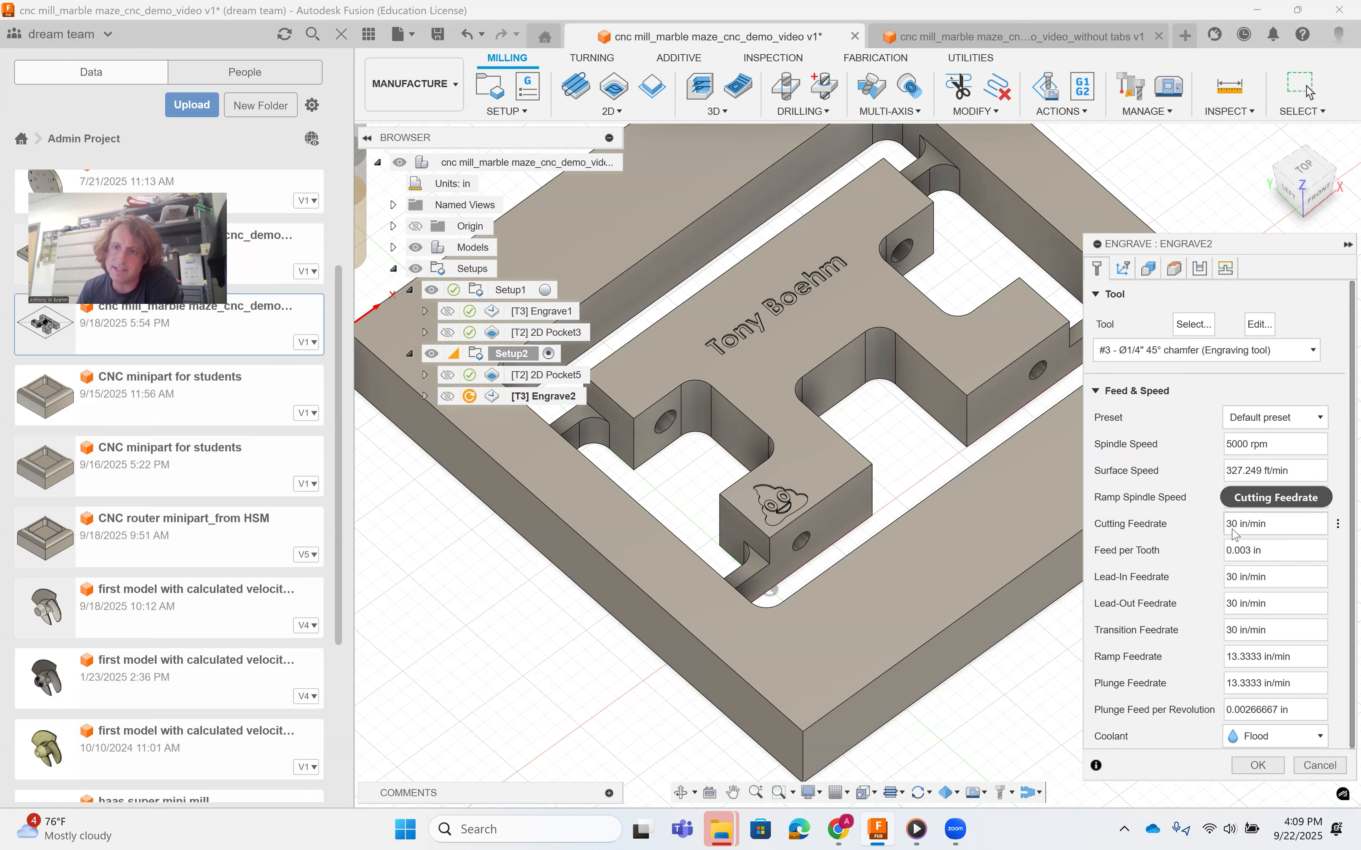
pyautogui.moveTo(1235, 535)
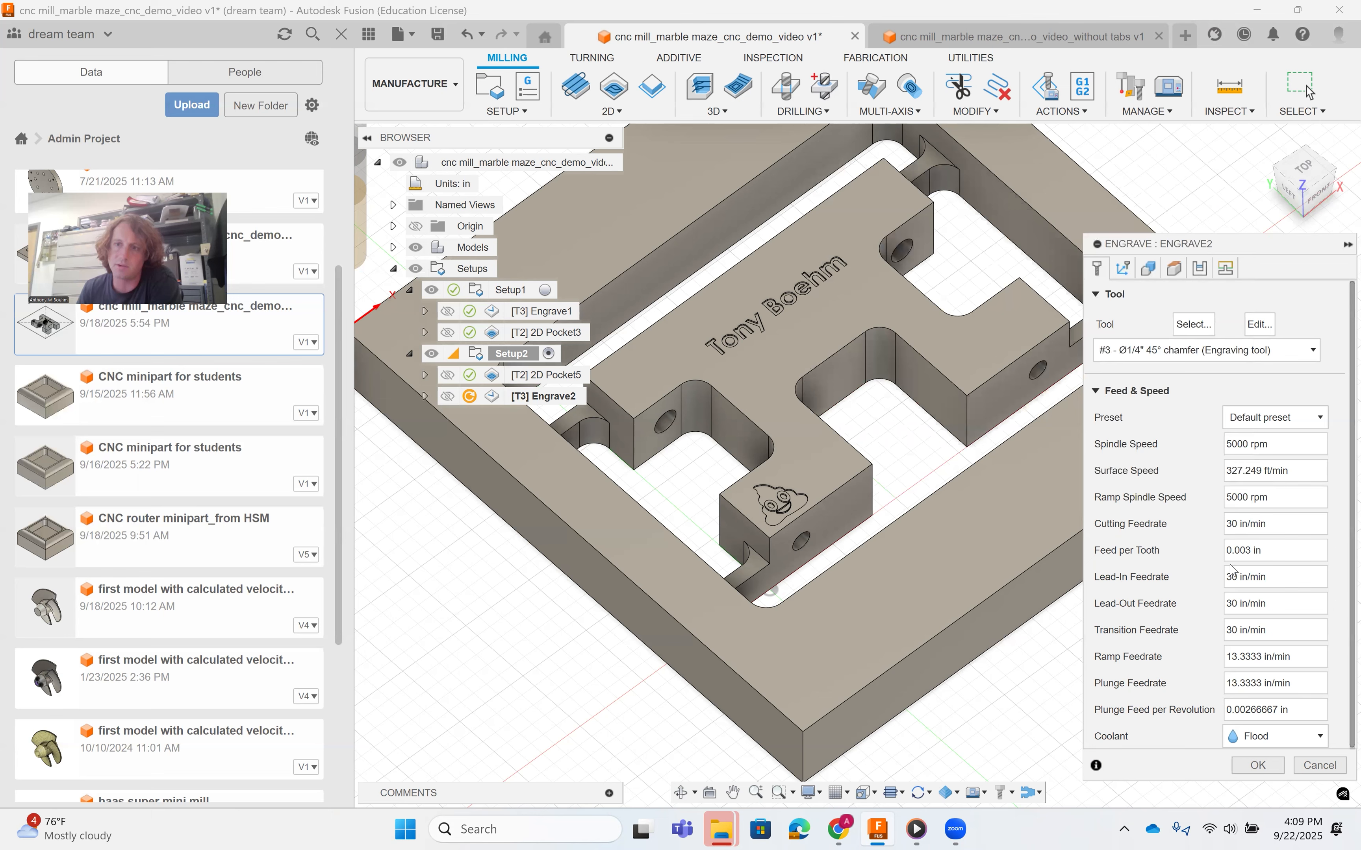
pyautogui.click(1229, 530)
pyautogui.press('BackSpace')
pyautogui.write('2')
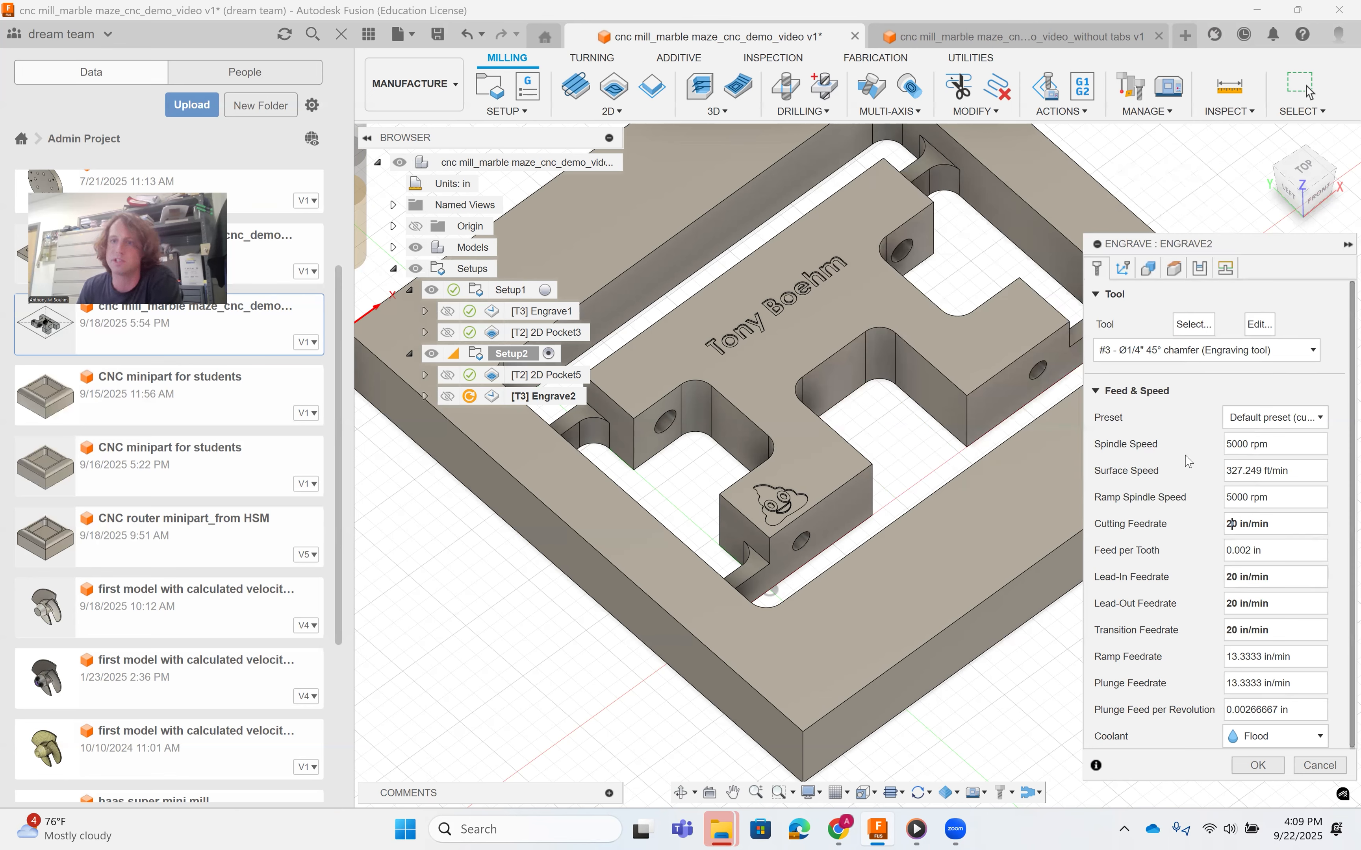
# Select the top outlines of every letter in the first word of the engraved name as engrave contours, including the inner loop.
pyautogui.click(1119, 270)
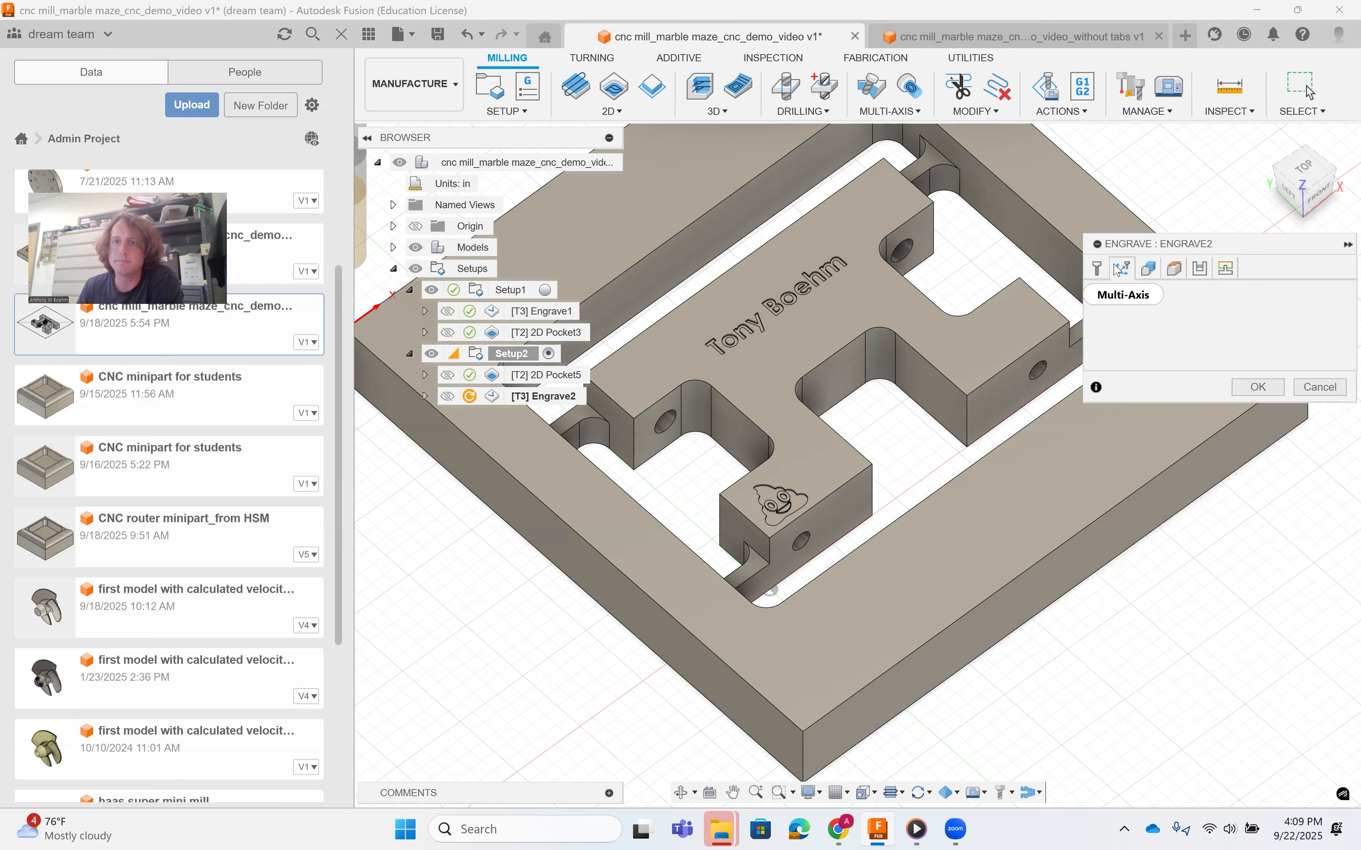
pyautogui.click(1159, 272)
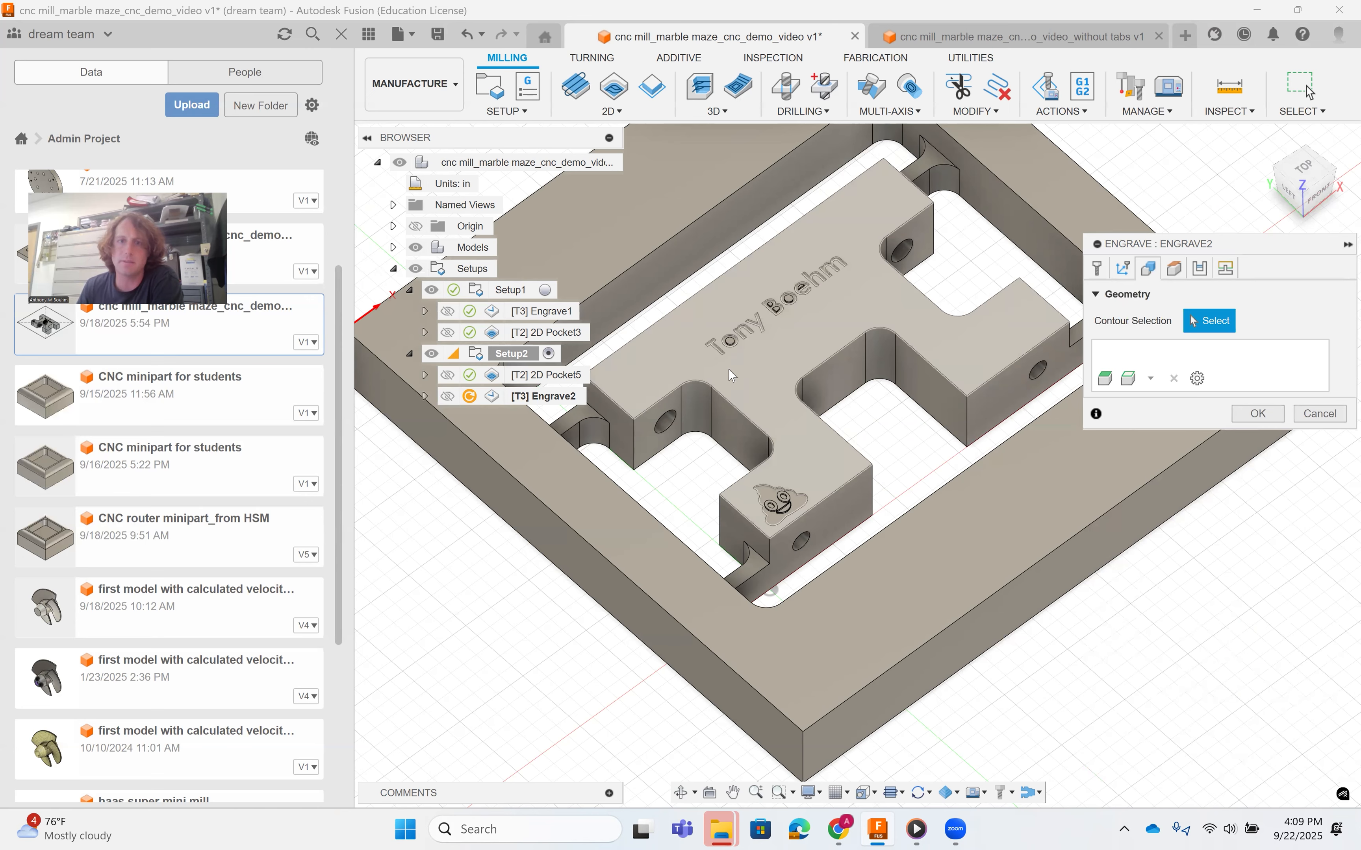
pyautogui.scroll(3, 736, 337)
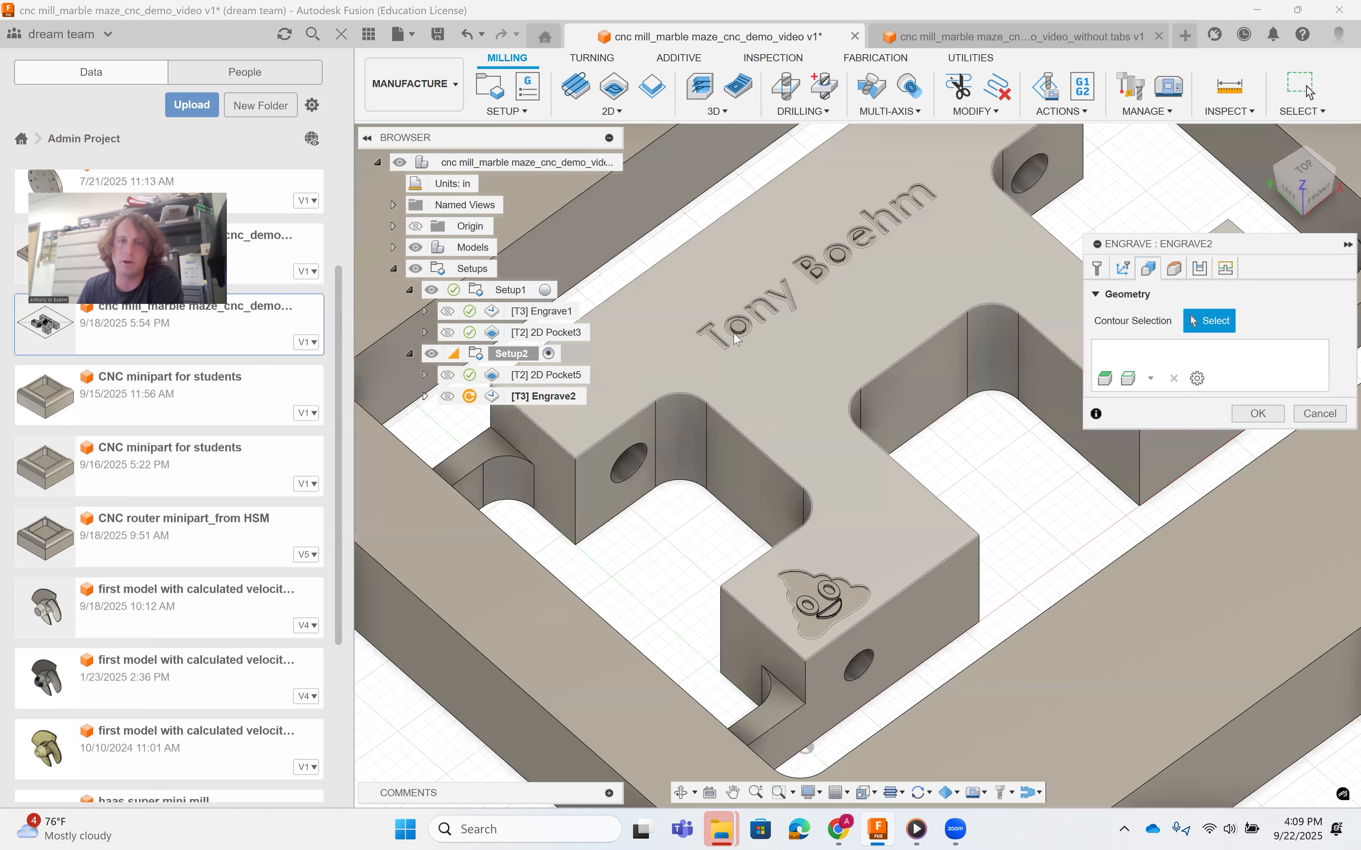
pyautogui.scroll(5, 678, 332)
pyautogui.click(678, 333)
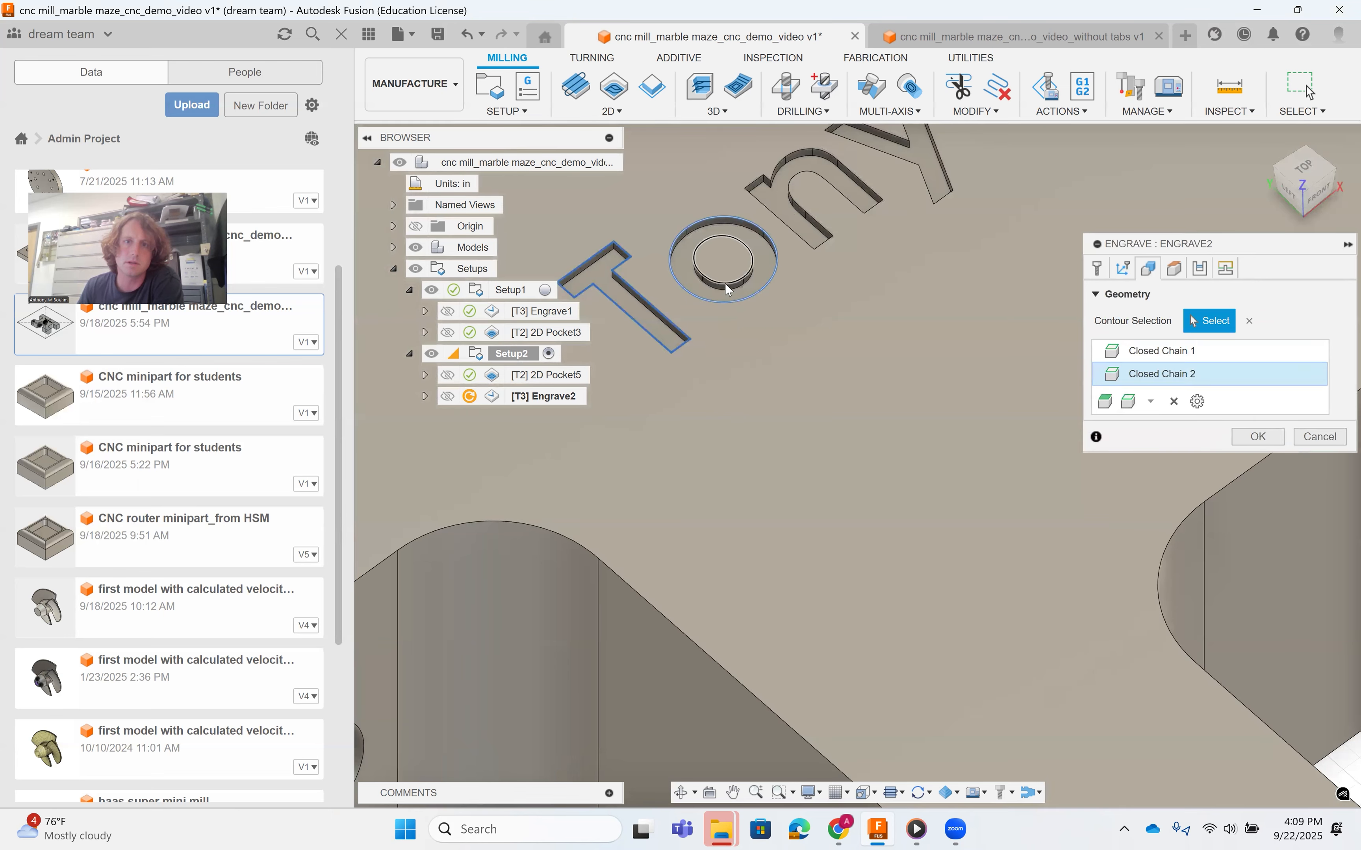
pyautogui.click(724, 284)
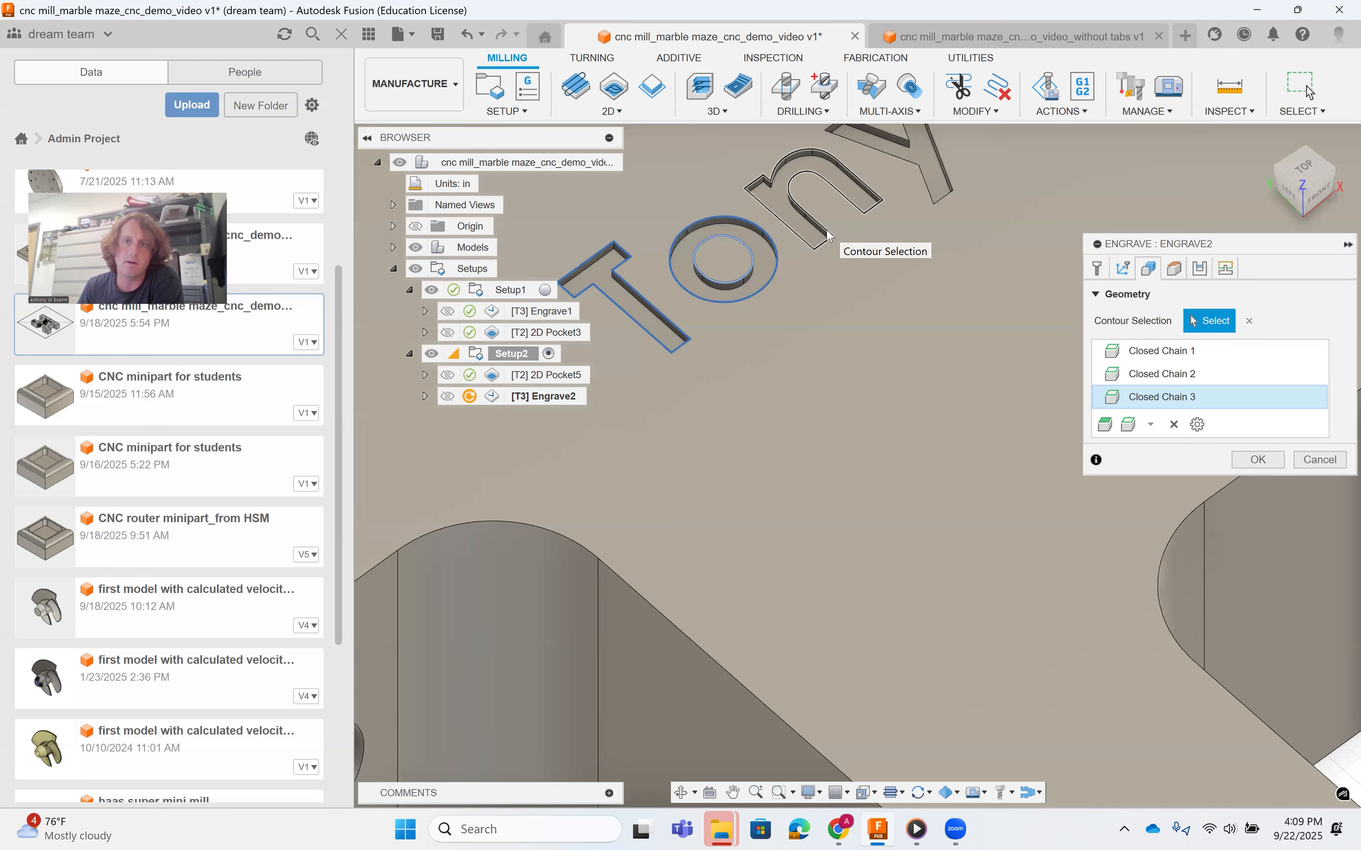
pyautogui.click(826, 231)
pyautogui.scroll(-3, 862, 200)
pyautogui.moveTo(934, 193); pyautogui.dragTo(916, 342, button='middle')
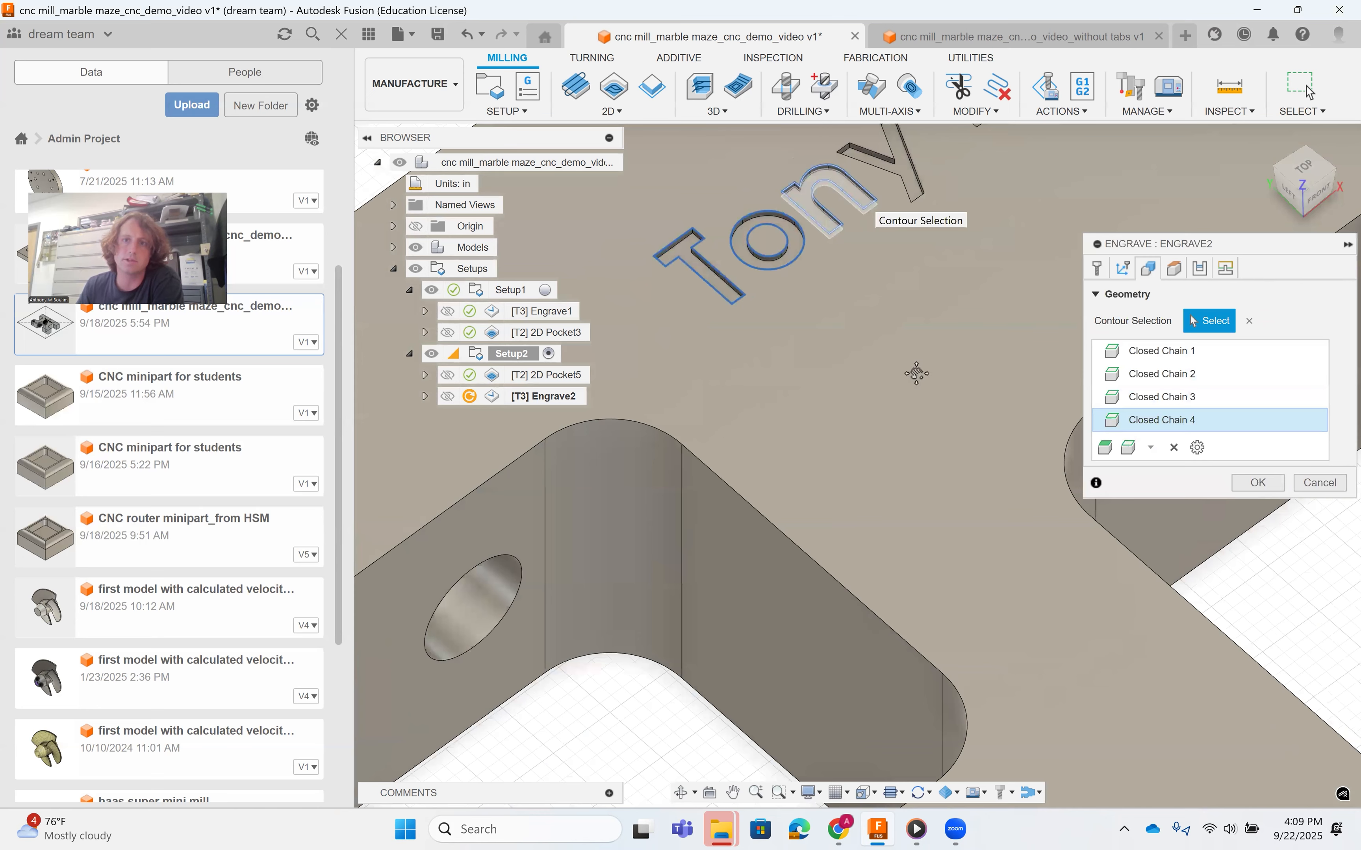
pyautogui.scroll(3, 911, 343)
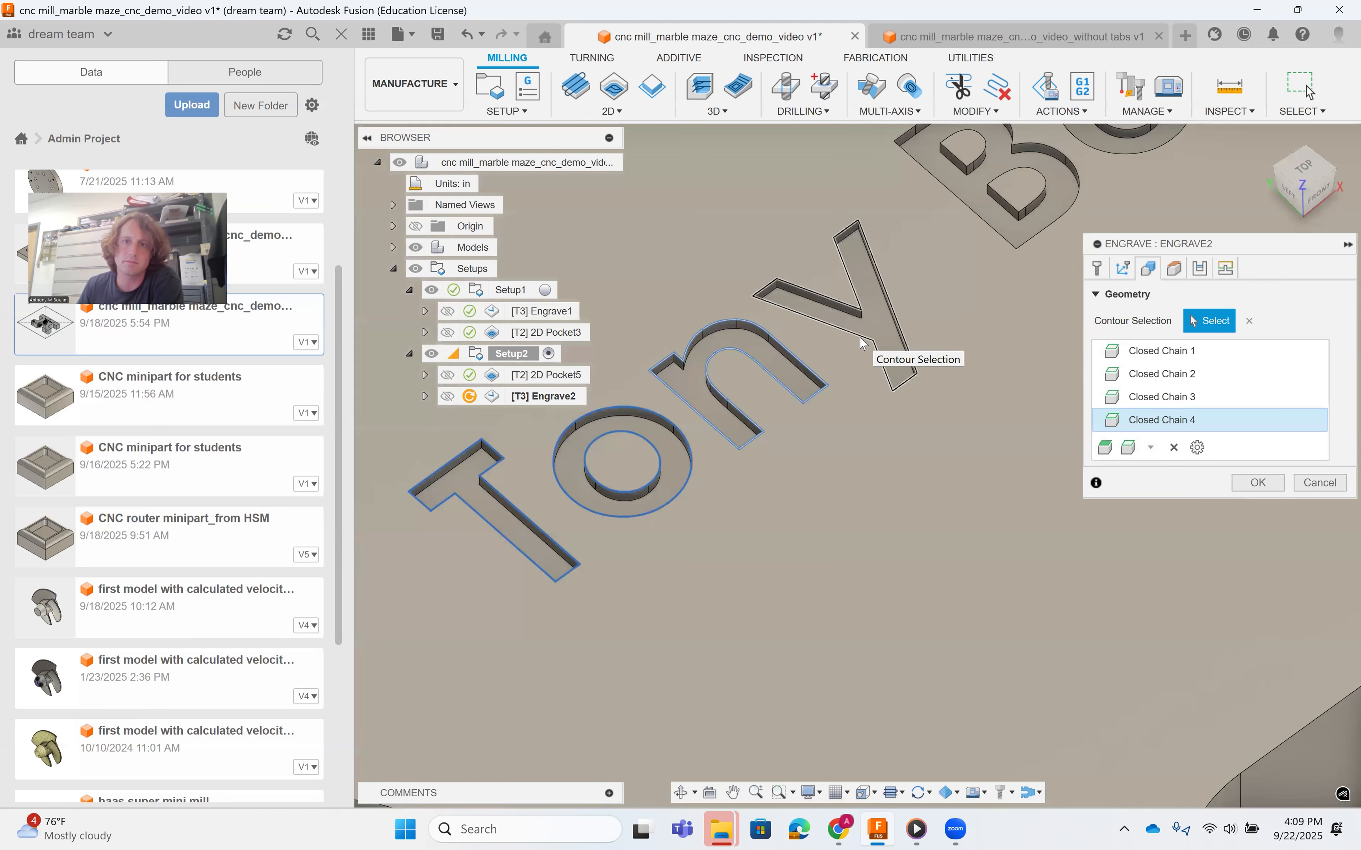
pyautogui.click(862, 339)
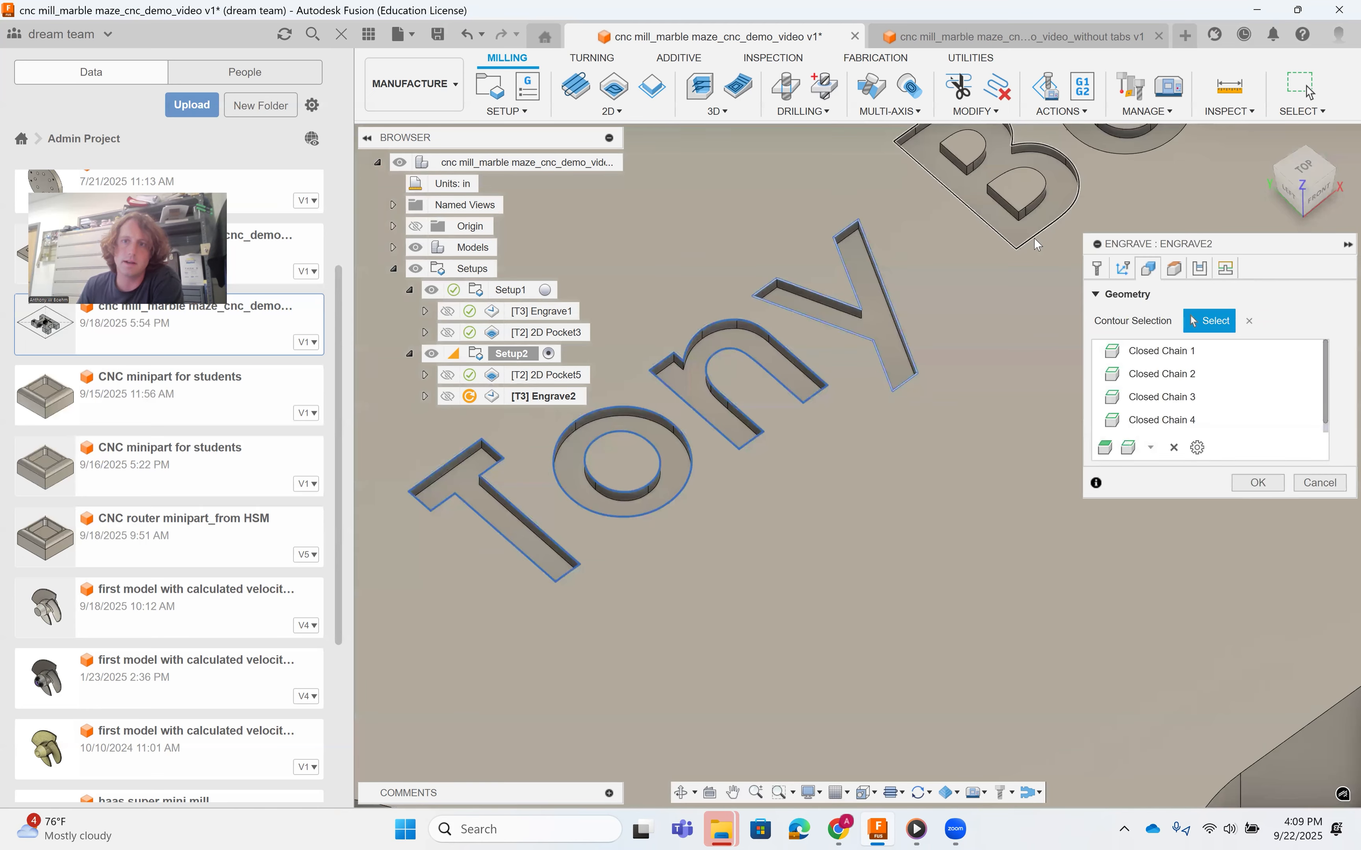
# Add the outlines of all letters in the second word of the engraved name to the contour selection, including their inner loops.
pyautogui.click(1037, 244)
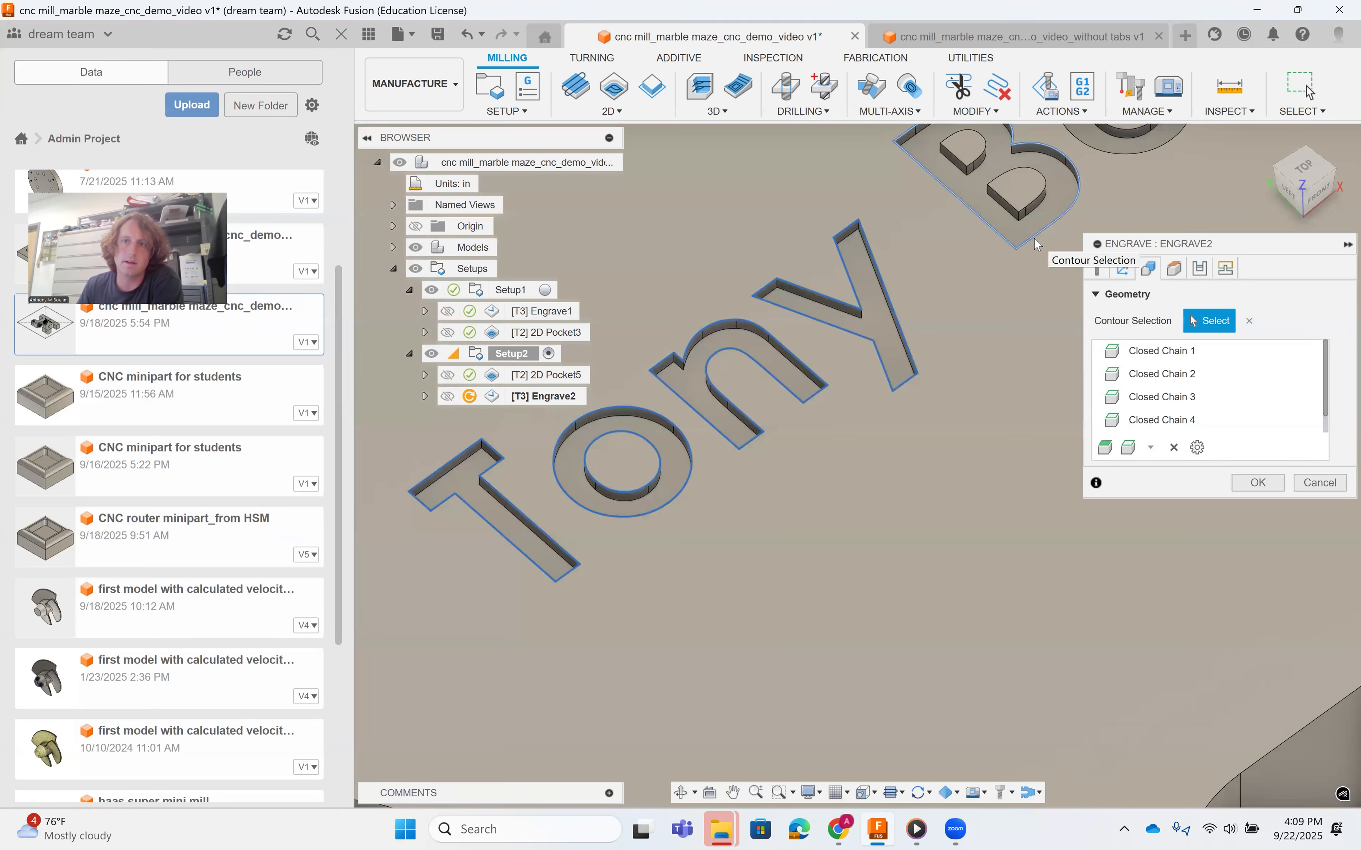
pyautogui.click(1036, 197)
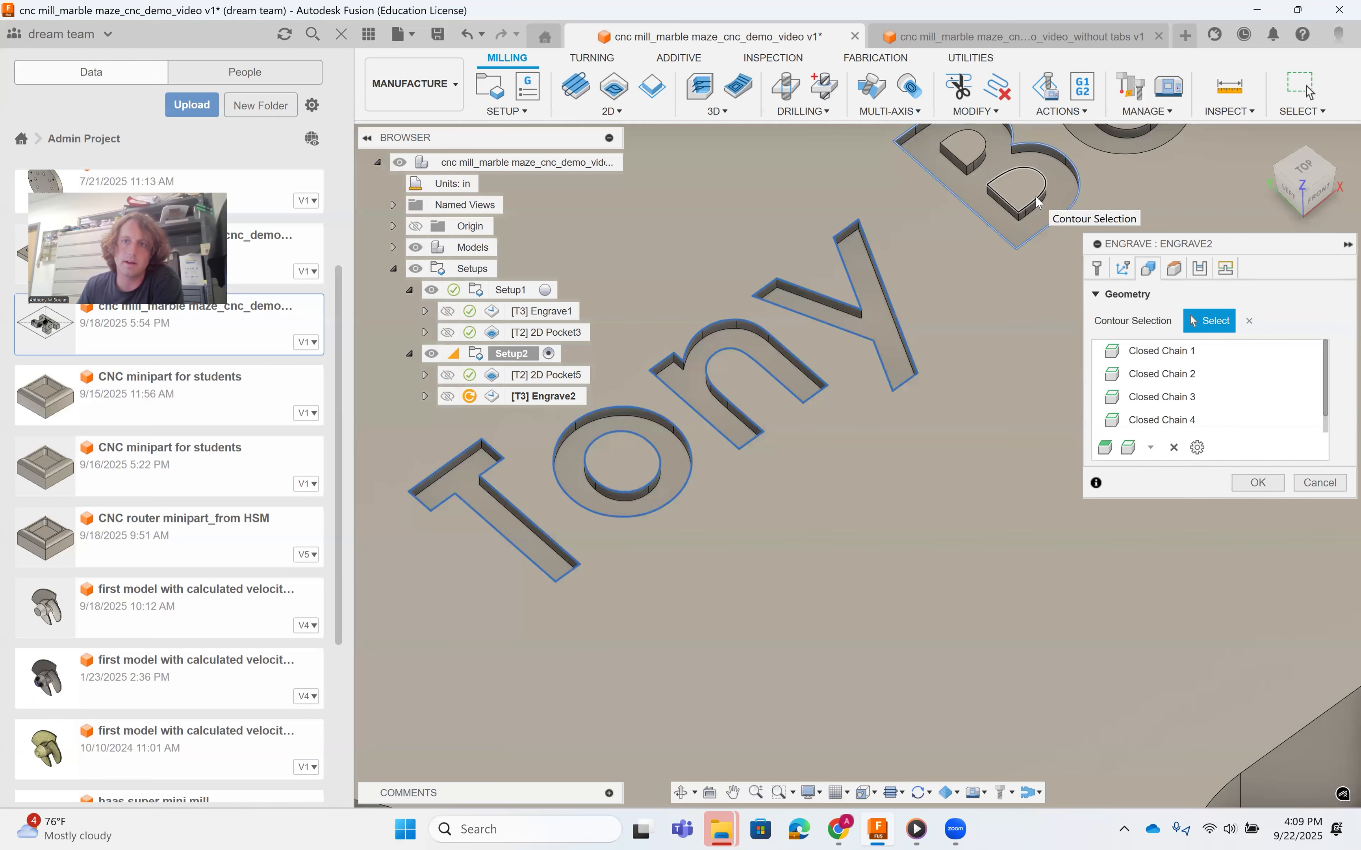
pyautogui.click(976, 161)
pyautogui.scroll(-3, 1015, 186)
pyautogui.moveTo(1019, 189); pyautogui.dragTo(646, 678, button='middle')
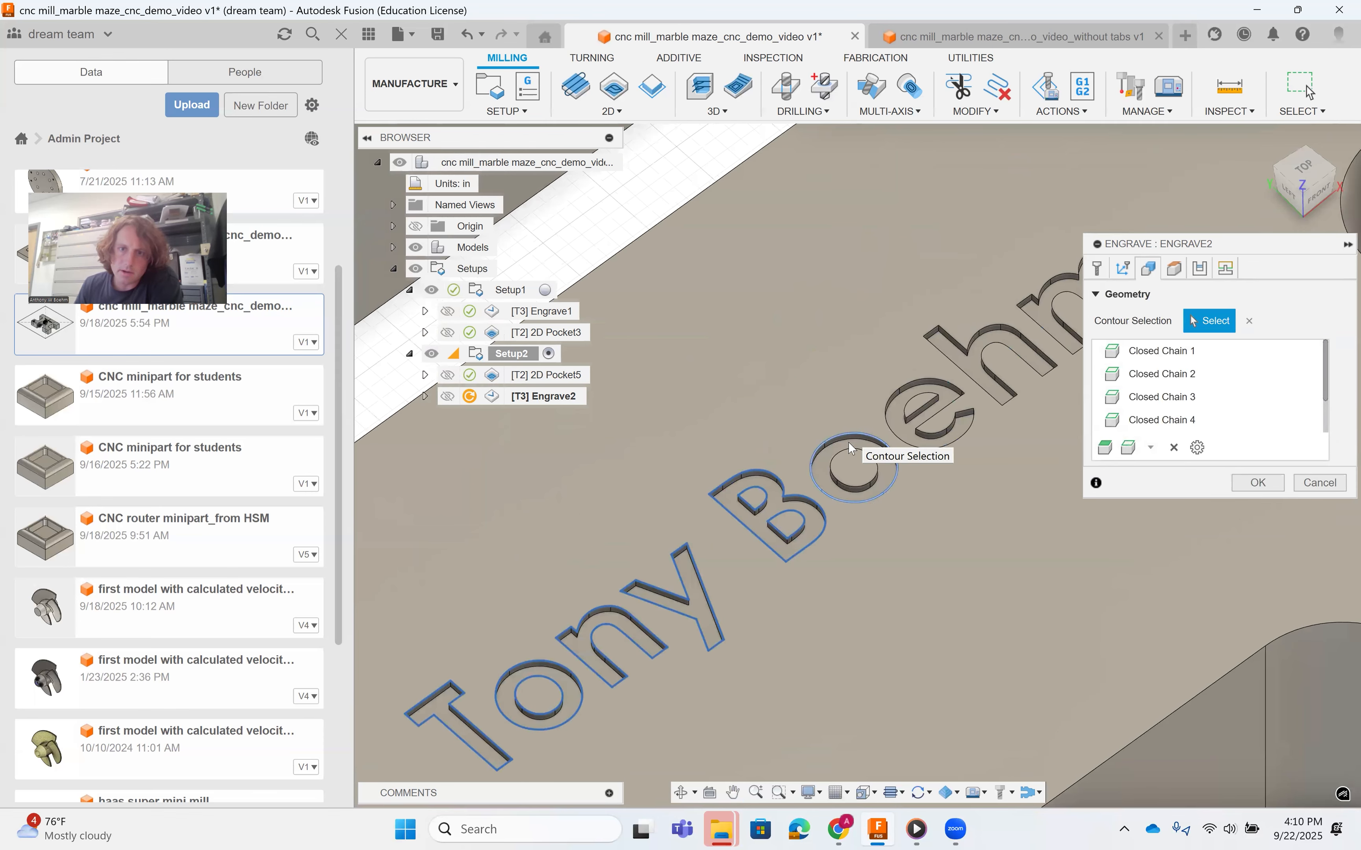
pyautogui.click(848, 485)
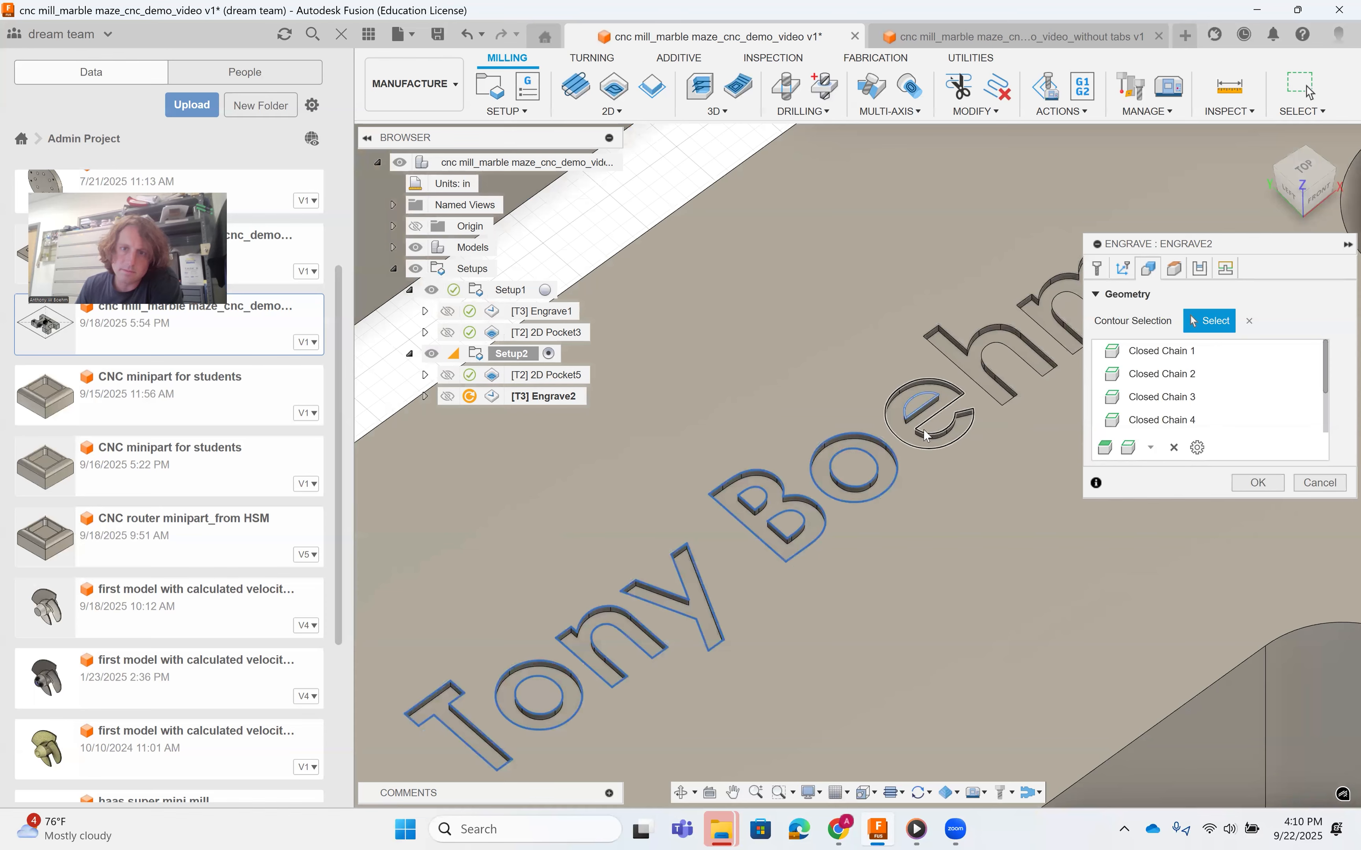
pyautogui.click(925, 422)
pyautogui.click(949, 439)
pyautogui.click(990, 370)
pyautogui.moveTo(990, 370); pyautogui.dragTo(793, 534, button='middle')
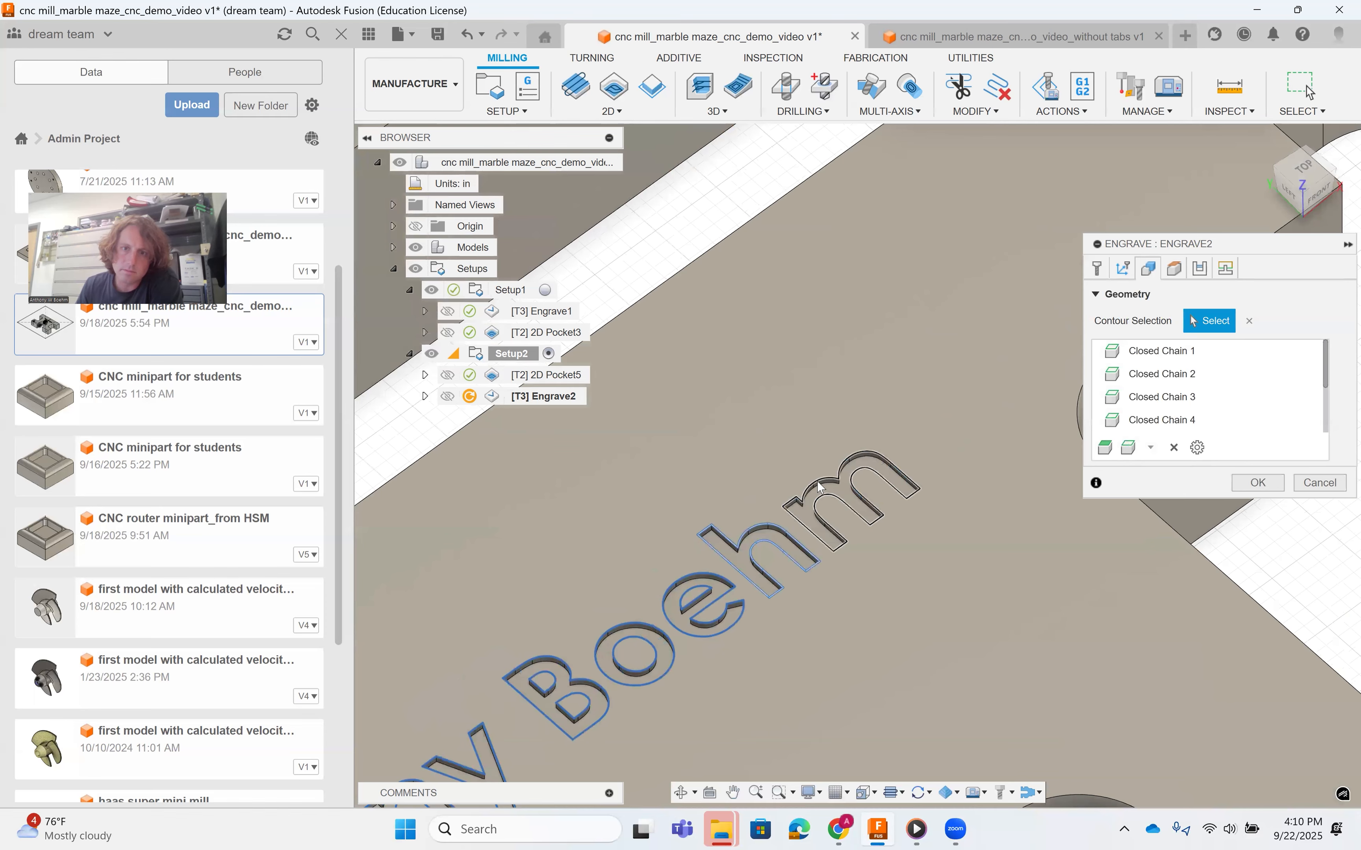
pyautogui.click(821, 487)
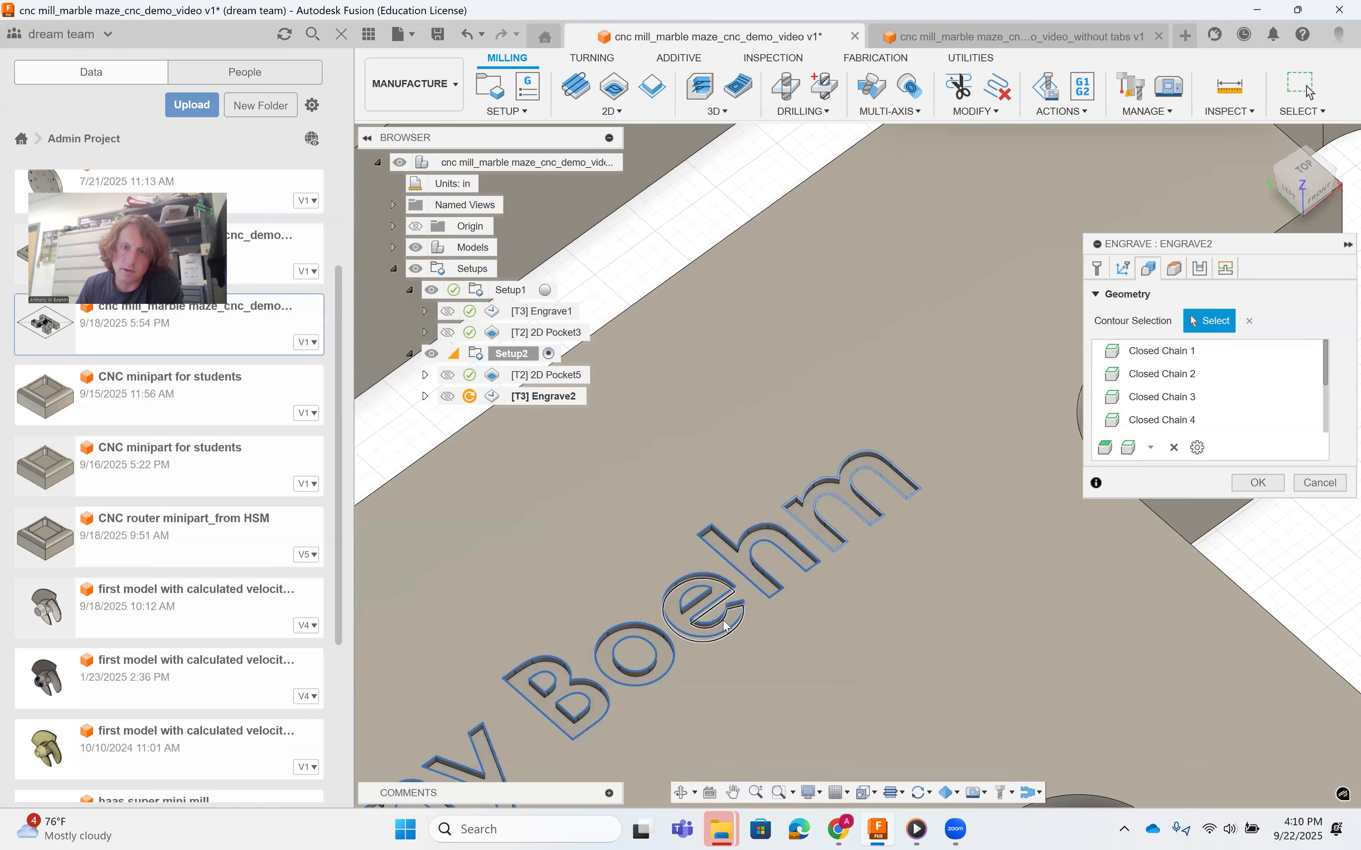
# Add the emoji's outer outline, both eyes and both mouth loops to the engrave contours, and open the operation's Passes settings.
pyautogui.scroll(-3, 741, 570)
pyautogui.moveTo(740, 571); pyautogui.dragTo(908, 304, button='middle')
pyautogui.moveTo(645, 633)
pyautogui.mouseDown(button='middle')
pyautogui.moveTo(710, 487)
pyautogui.moveTo(725, 381)
pyautogui.mouseUp(button='middle')
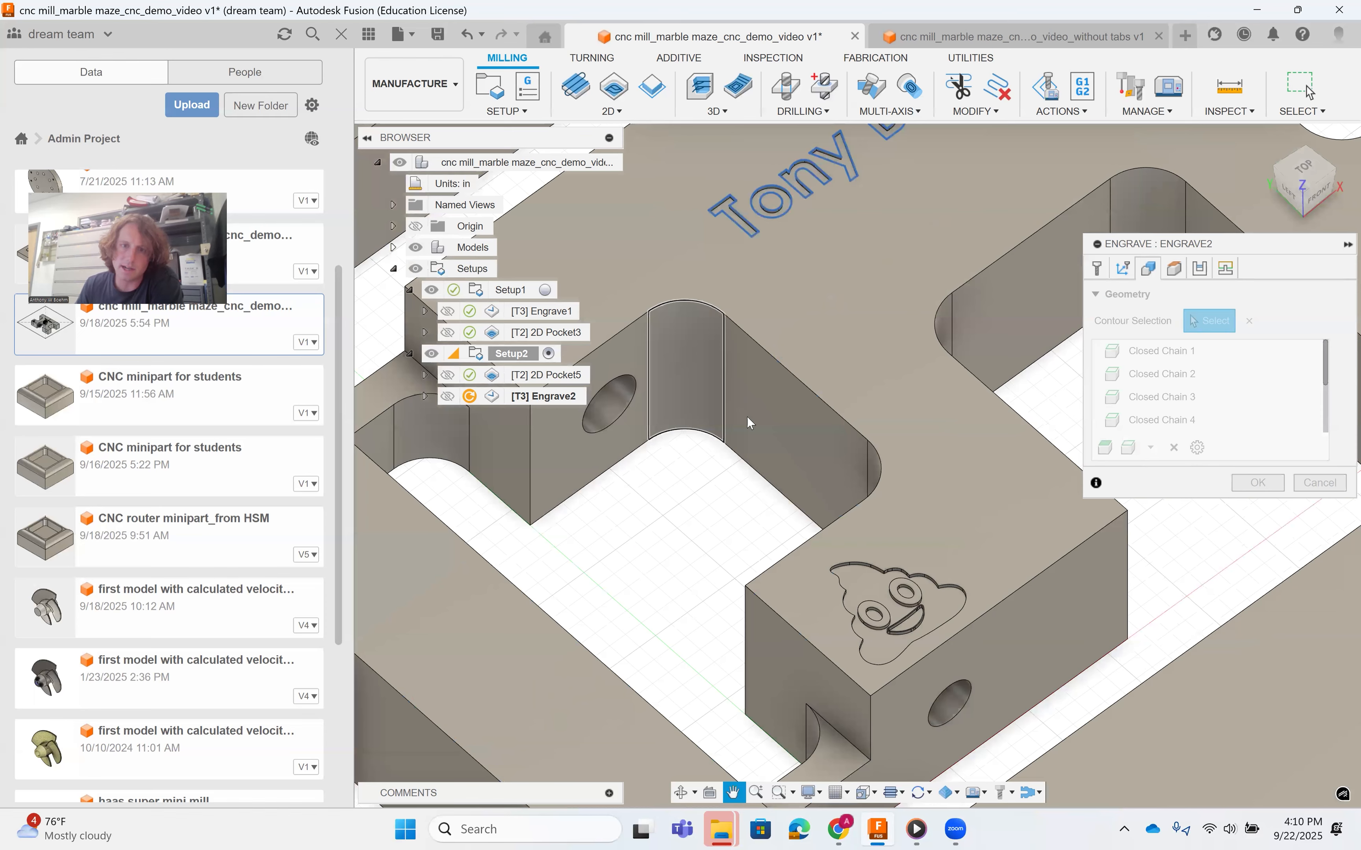
pyautogui.scroll(5, 746, 416)
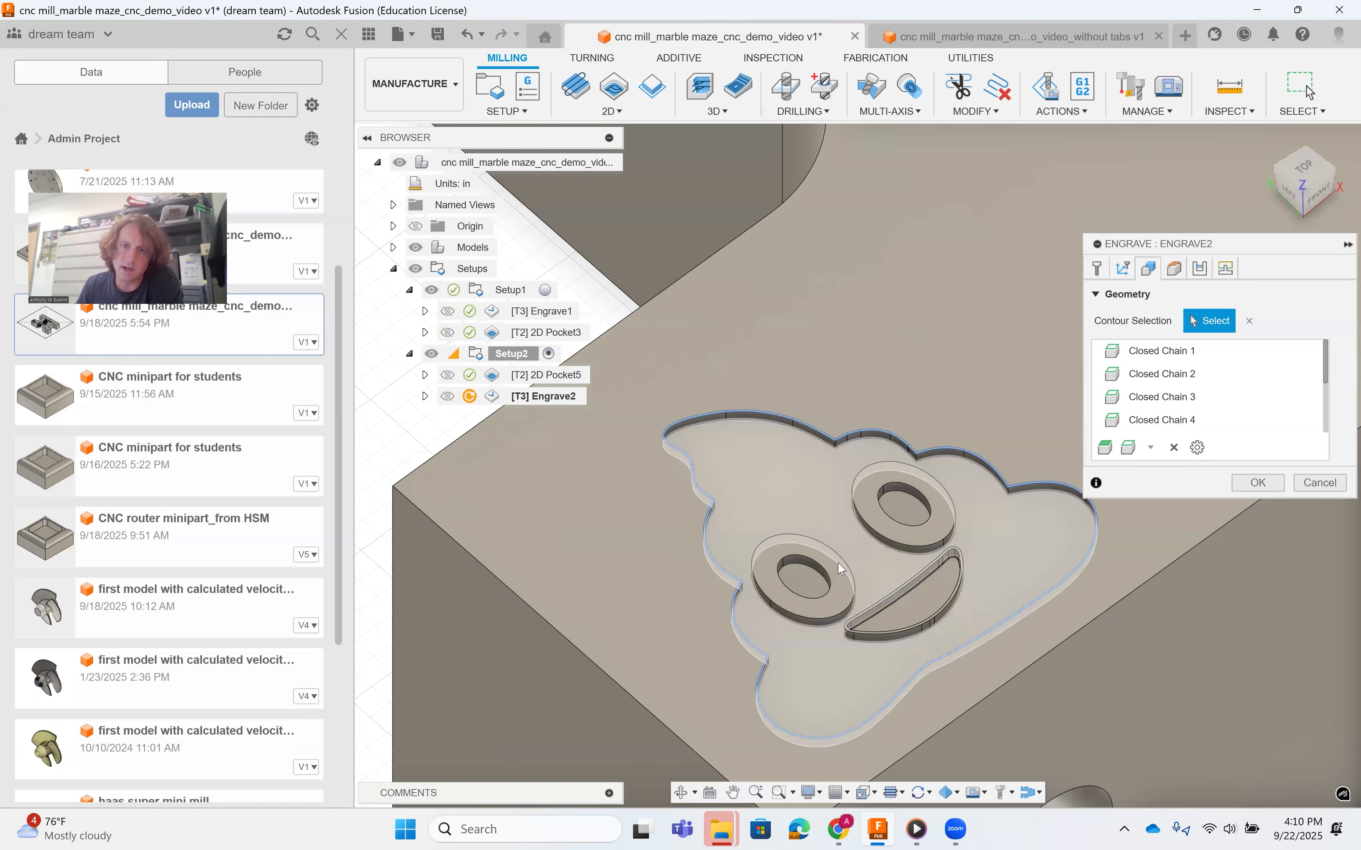
pyautogui.scroll(3, 838, 562)
pyautogui.click(838, 552)
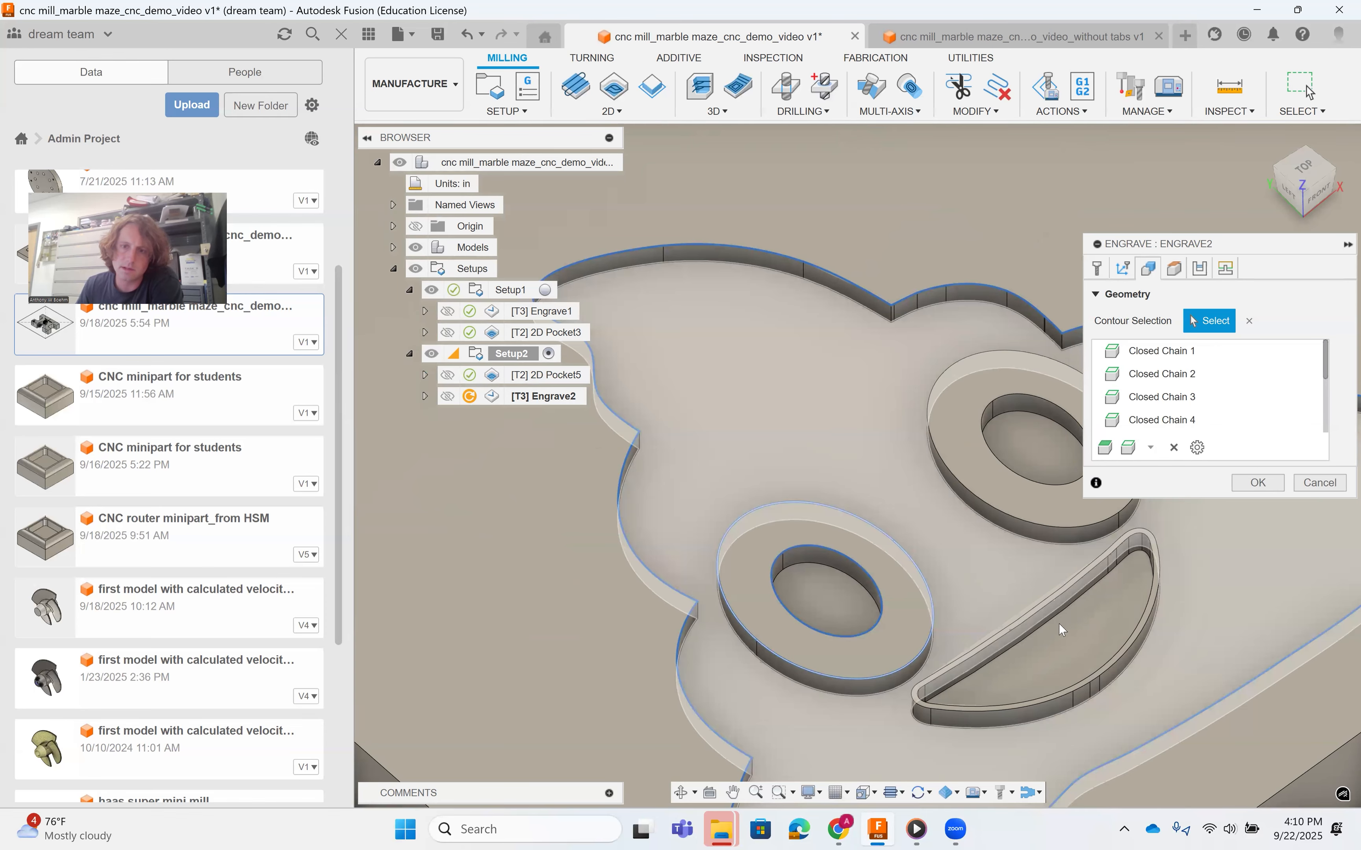
pyautogui.scroll(2, 1058, 598)
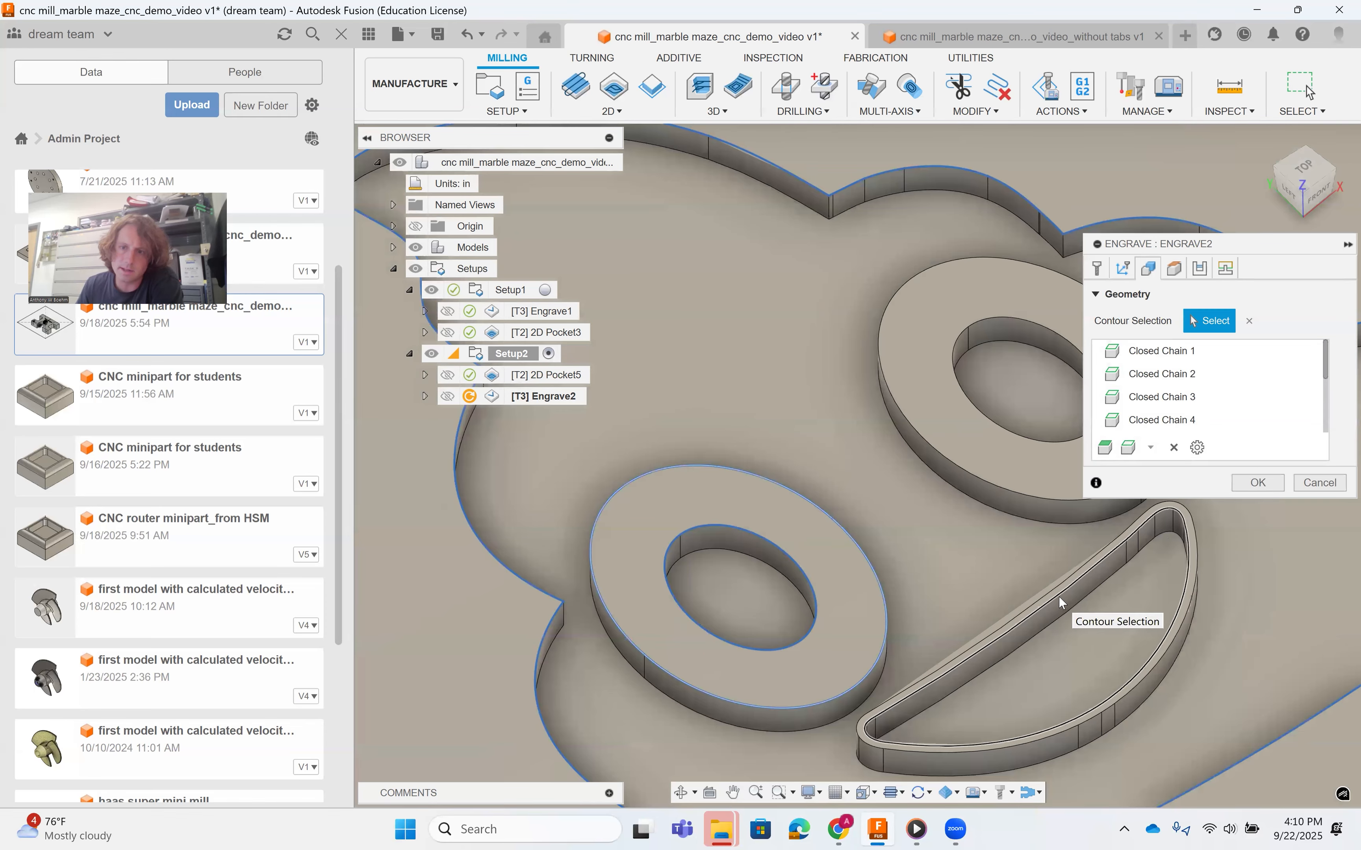
pyautogui.scroll(3, 1058, 577)
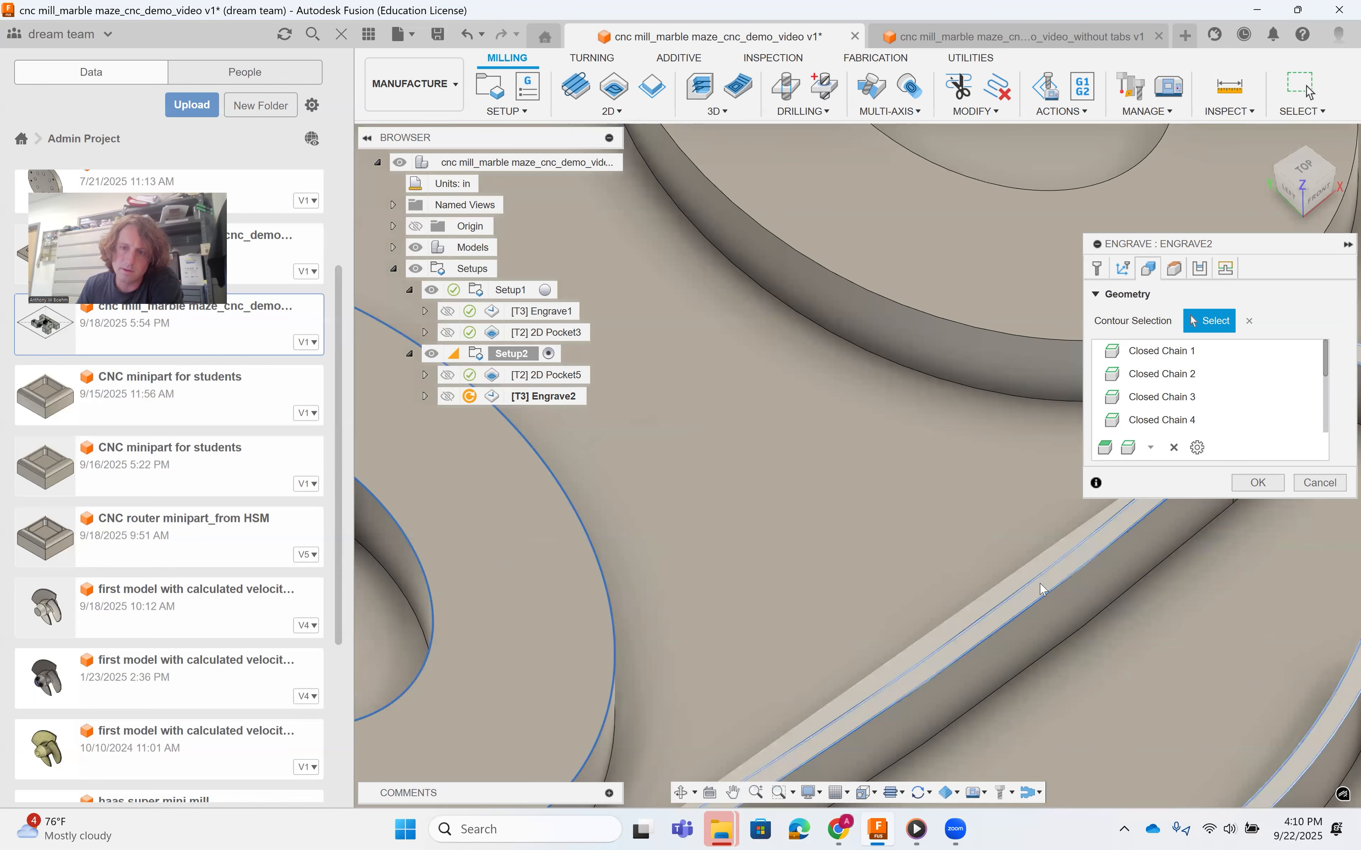
pyautogui.scroll(-3, 1042, 589)
pyautogui.scroll(-3, 972, 442)
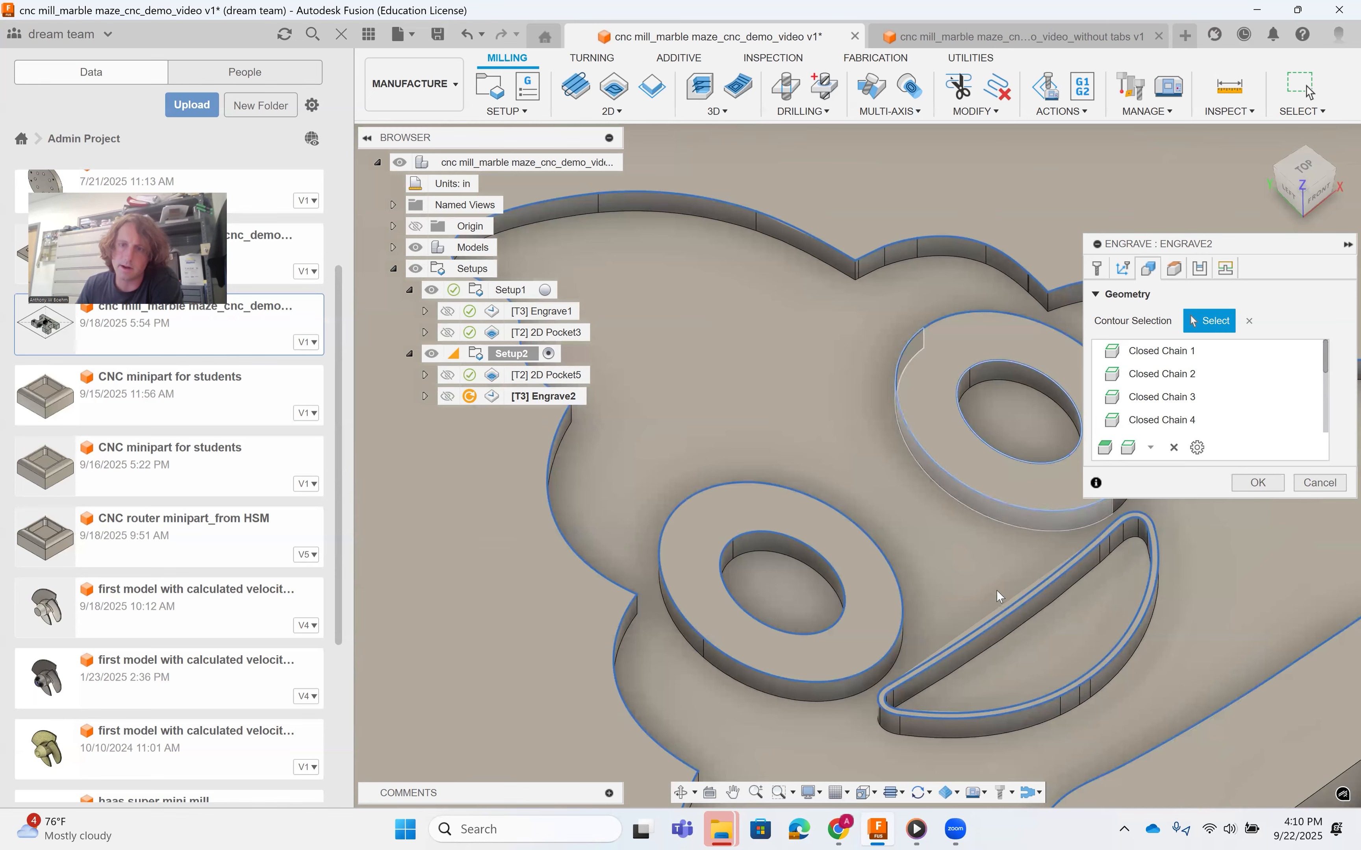
pyautogui.scroll(-2, 962, 631)
pyautogui.scroll(-2, 958, 631)
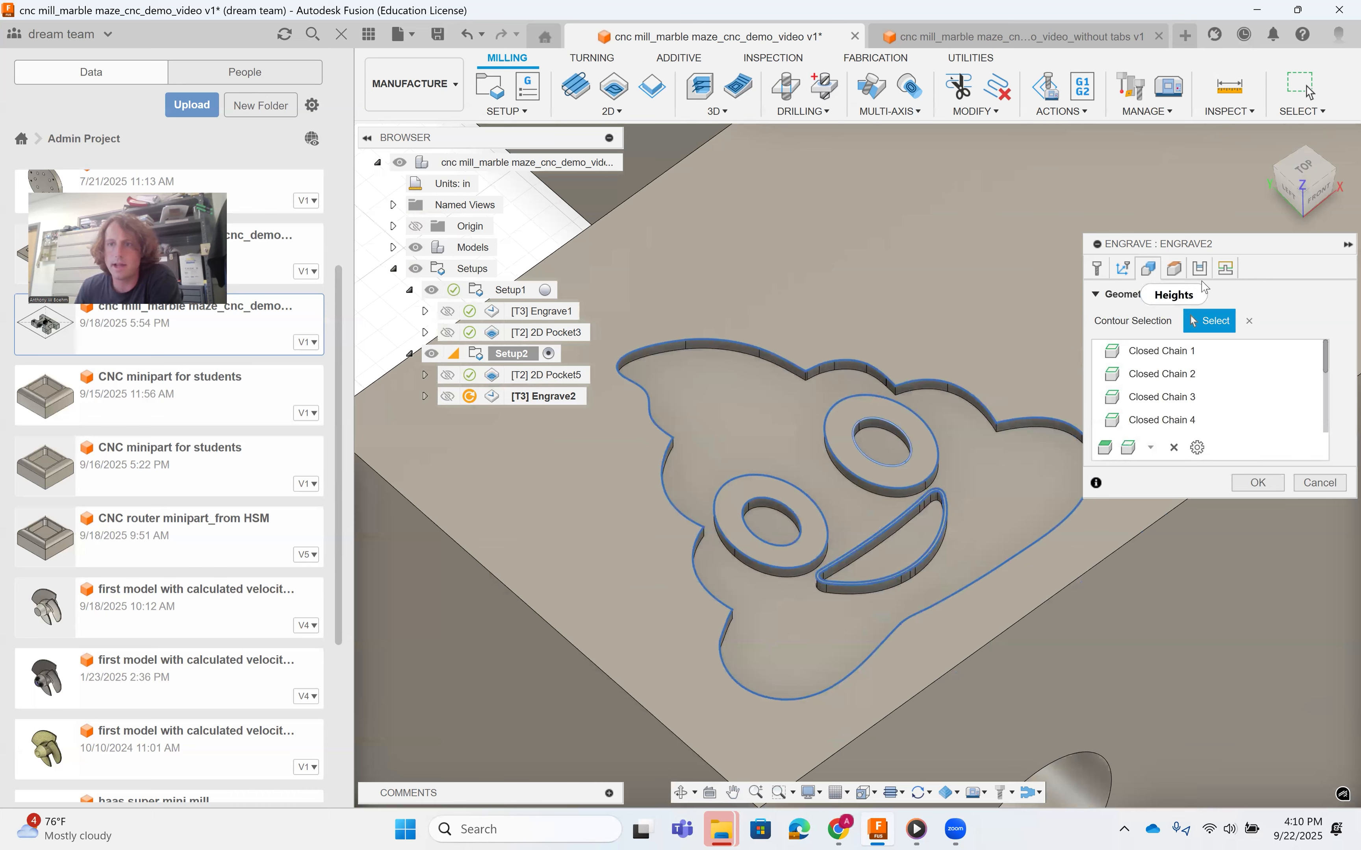
pyautogui.click(1212, 270)
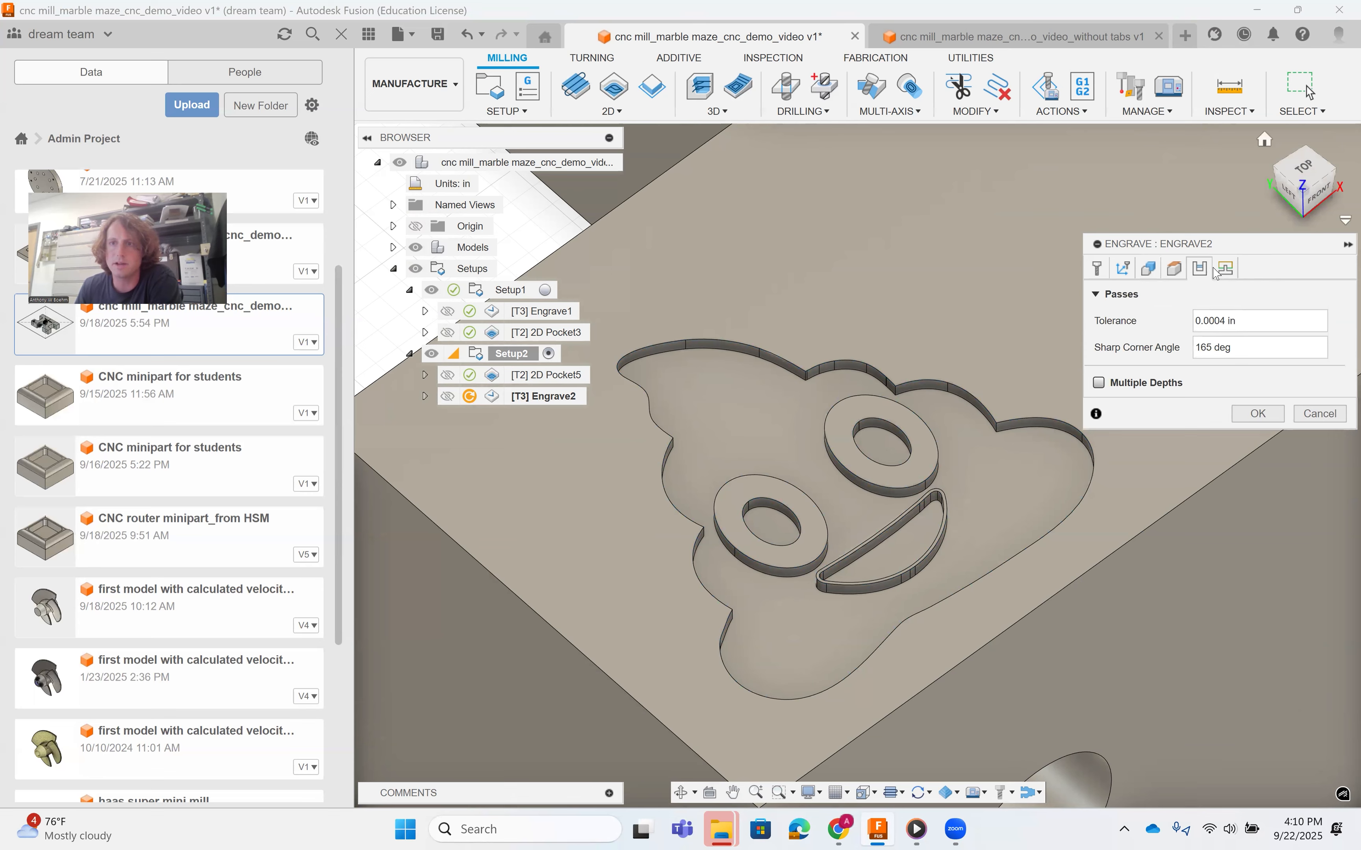
# Keep the Engrave operation's linking settings as they are and generate its toolpath.
pyautogui.click(1225, 270)
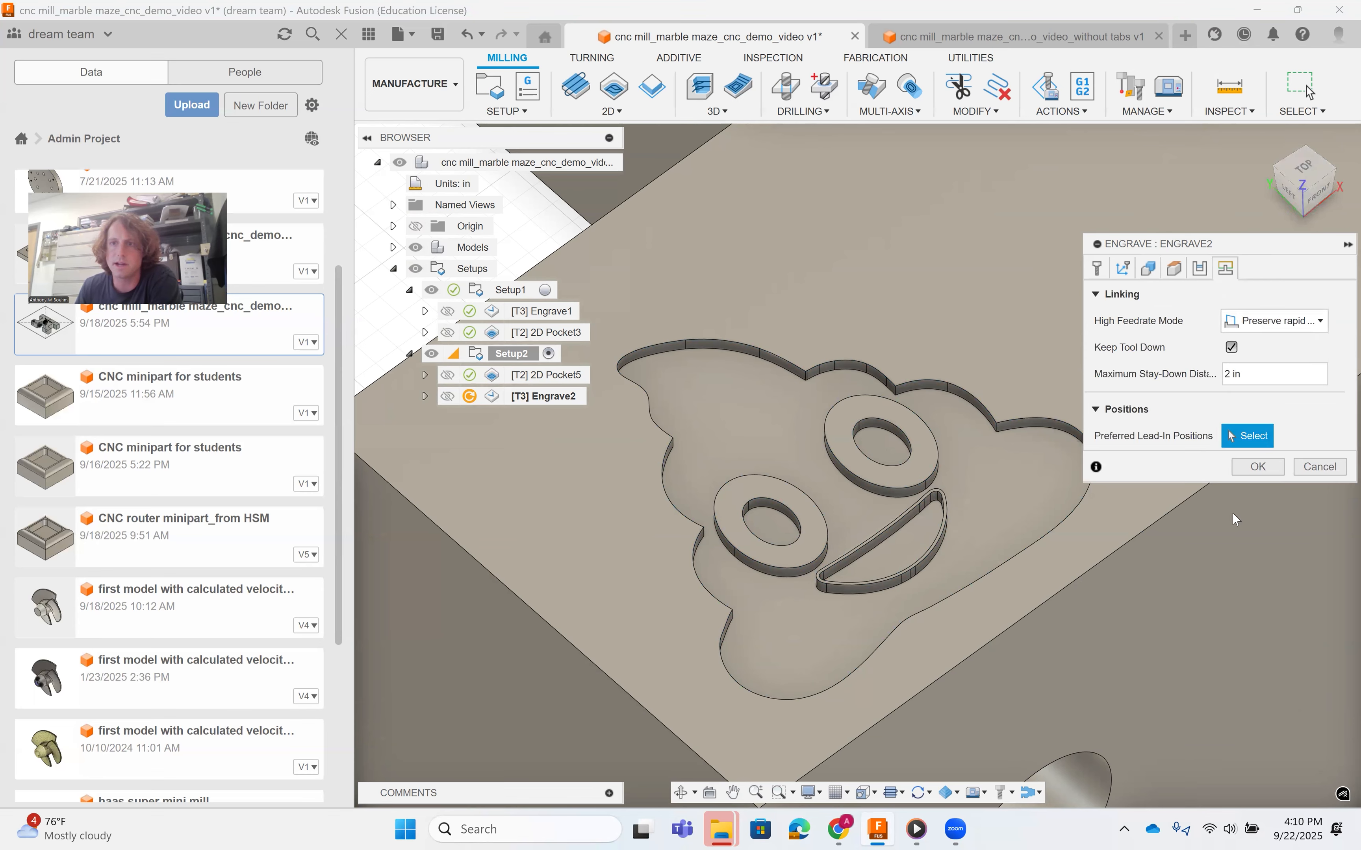
pyautogui.click(1258, 466)
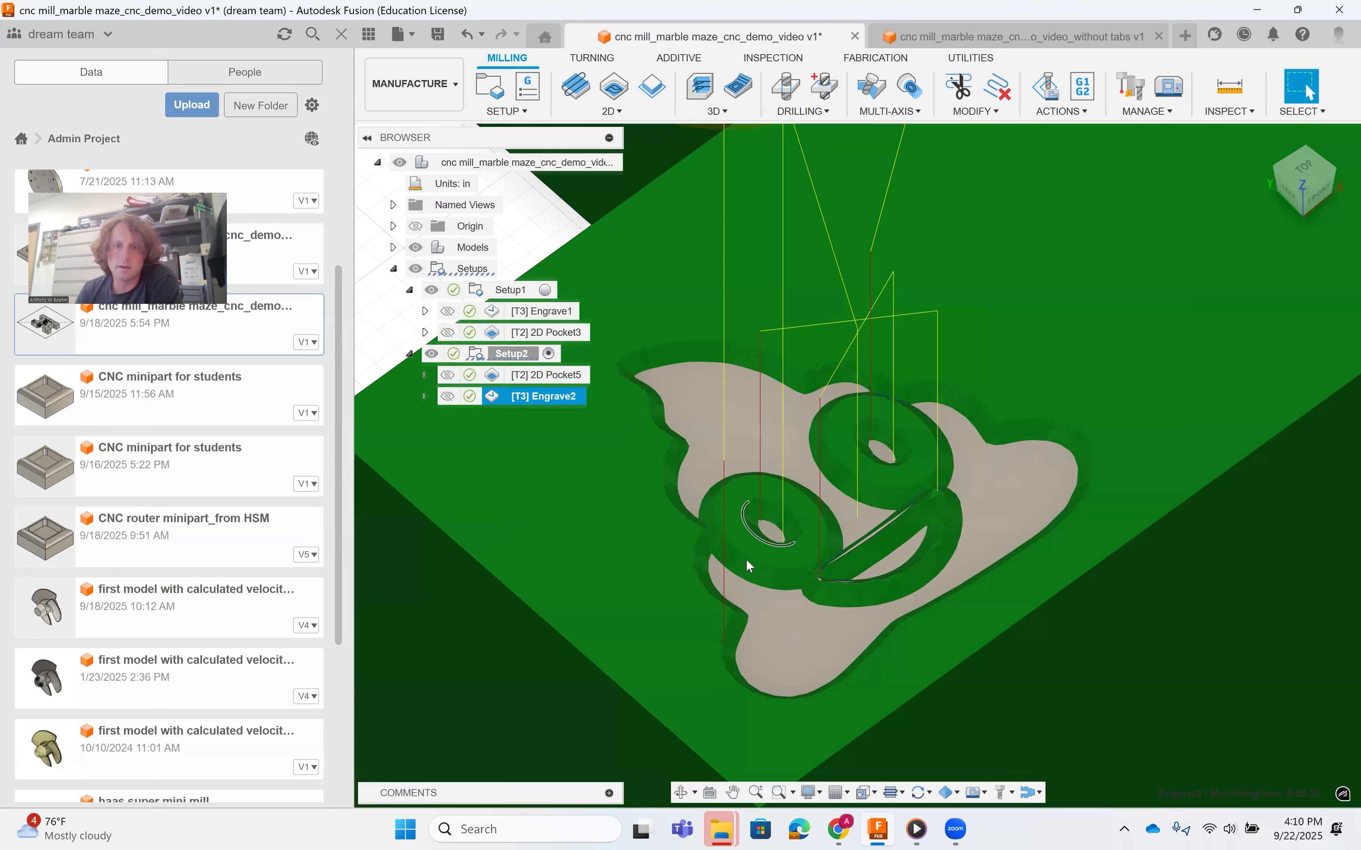
# Examine the engrave toolpath and the simulated cut depth around the emoji and the lettering.
pyautogui.scroll(3, 764, 555)
pyautogui.scroll(1, 804, 549)
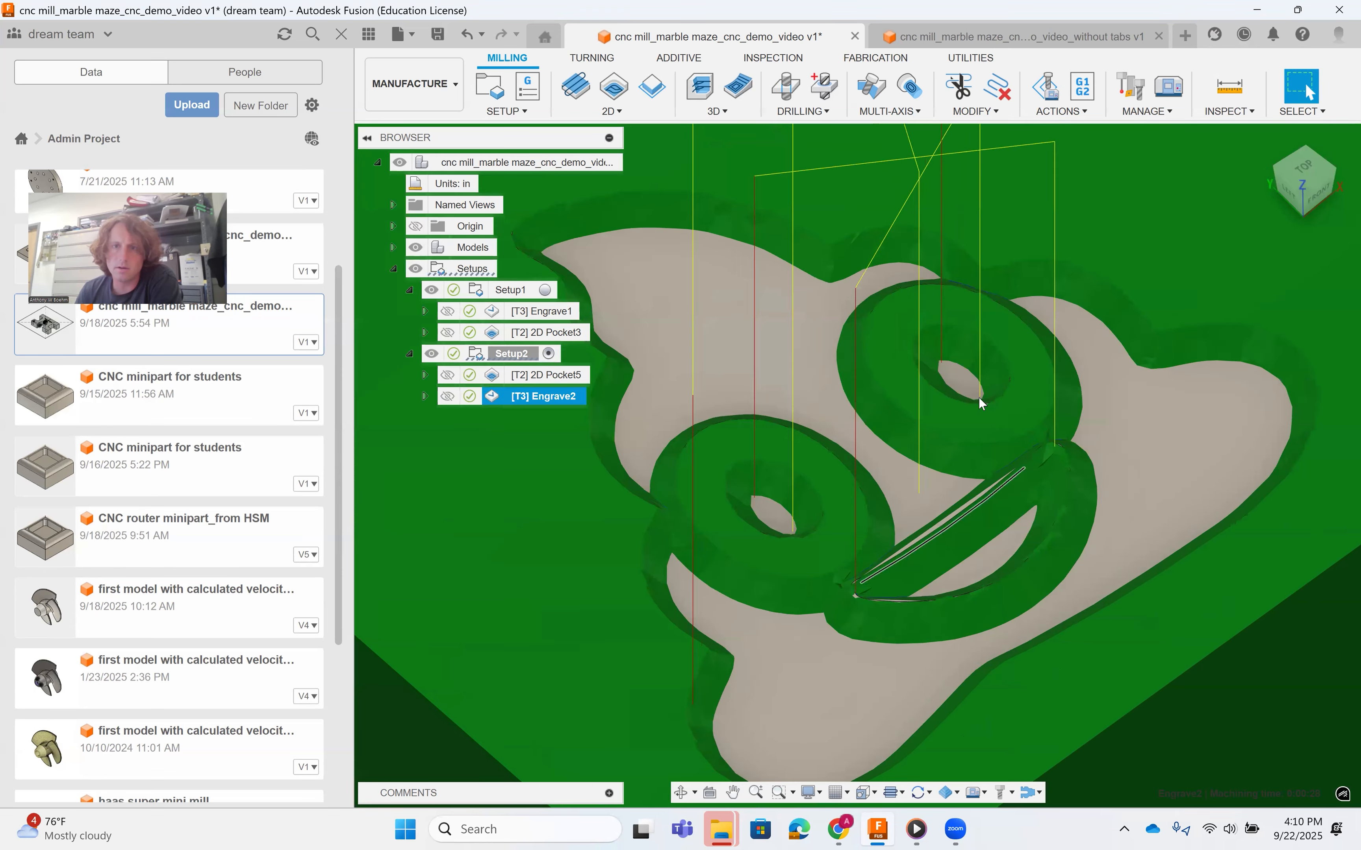
pyautogui.scroll(-5, 907, 415)
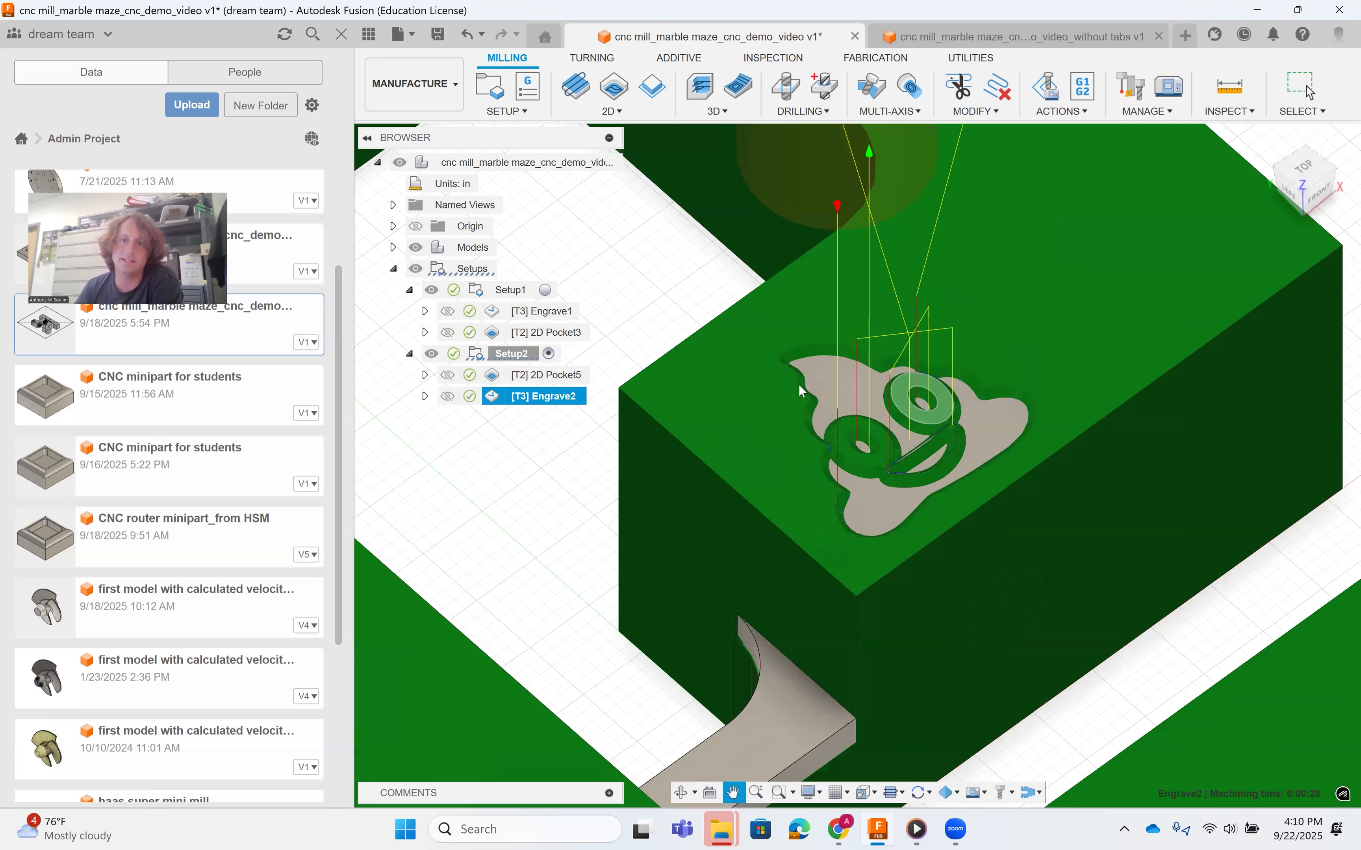
pyautogui.scroll(5, 803, 398)
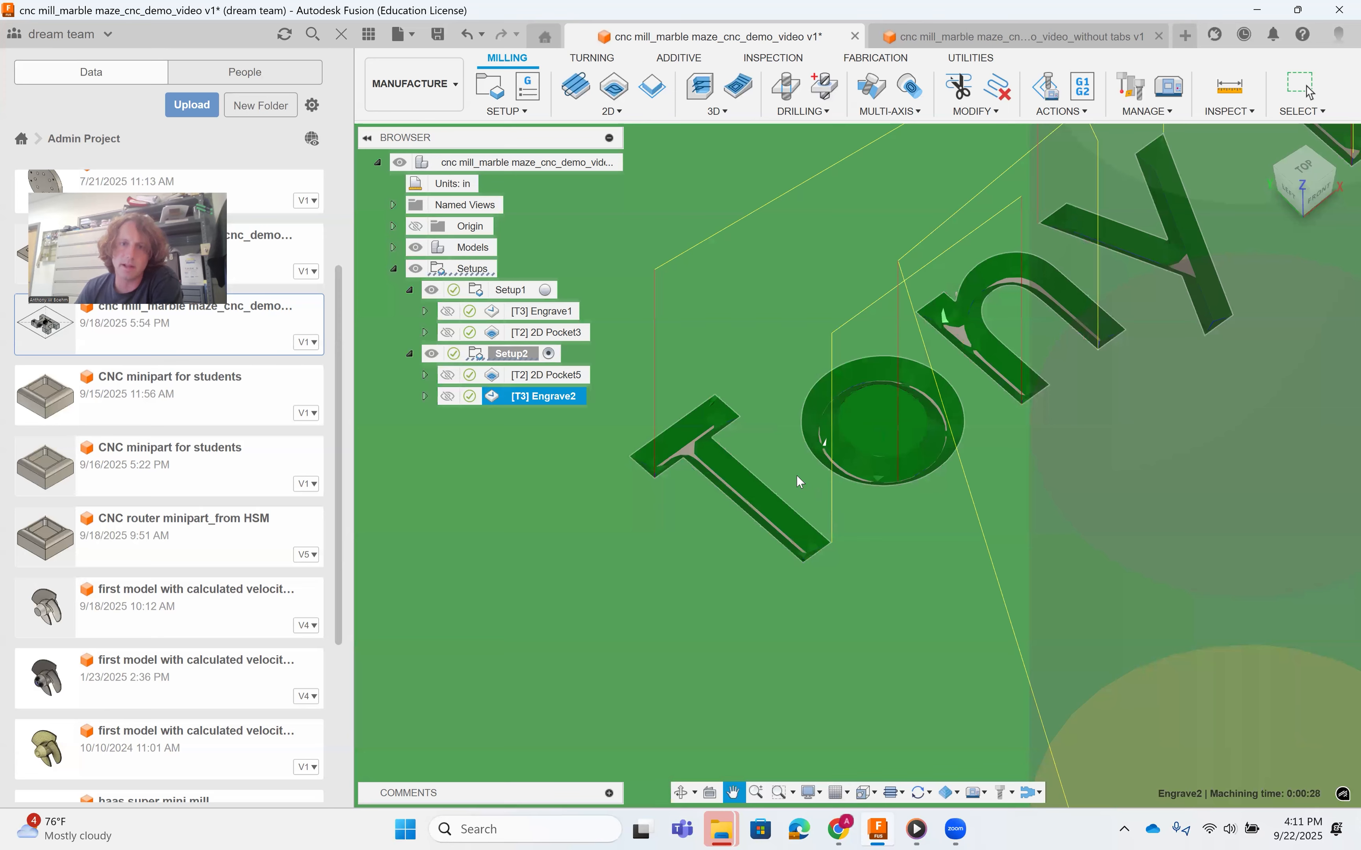
pyautogui.scroll(5, 801, 480)
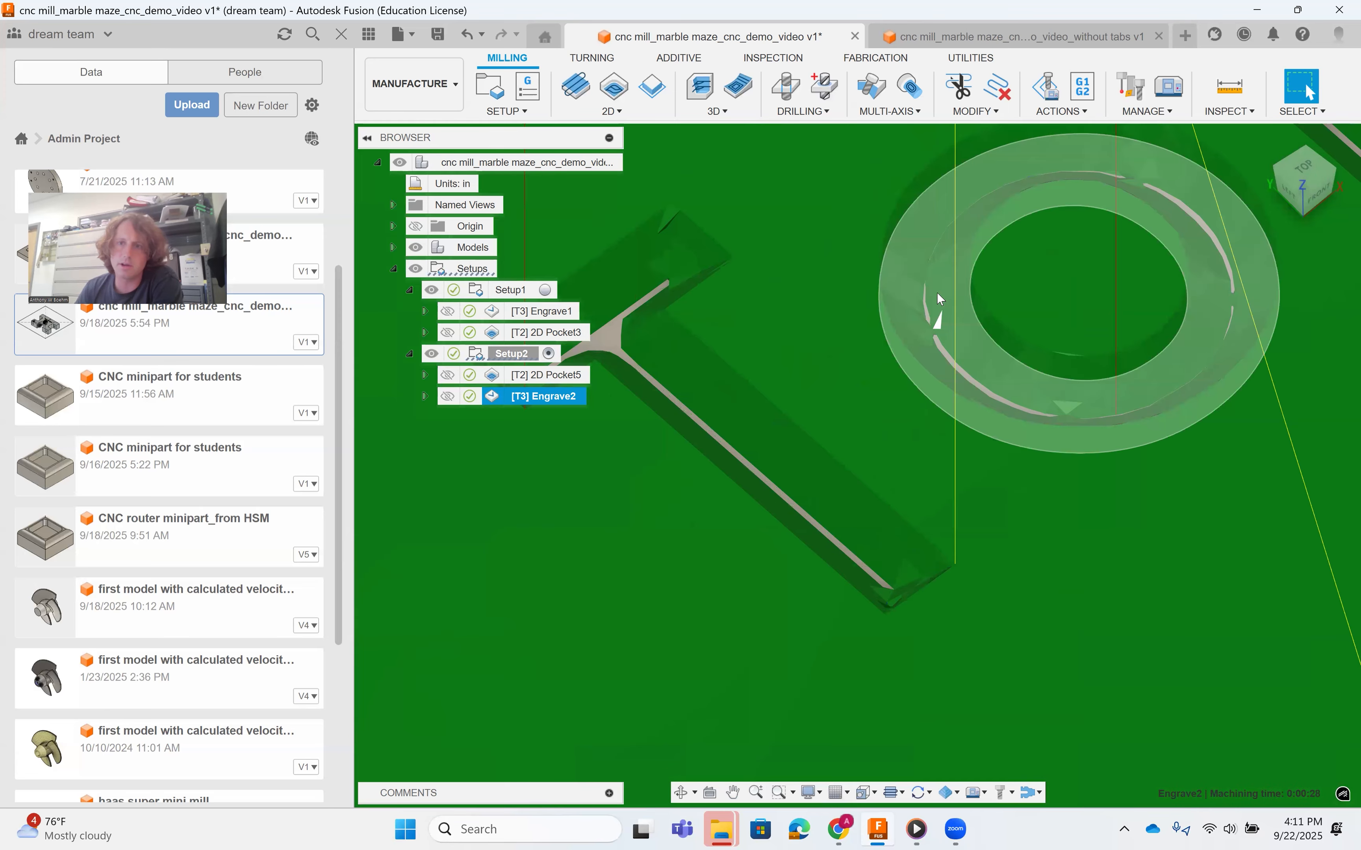
pyautogui.scroll(-4, 1074, 421)
pyautogui.moveTo(969, 495); pyautogui.dragTo(692, 757, button='middle')
pyautogui.moveTo(969, 771); pyautogui.dragTo(992, 305, button='middle')
pyautogui.scroll(-5, 975, 390)
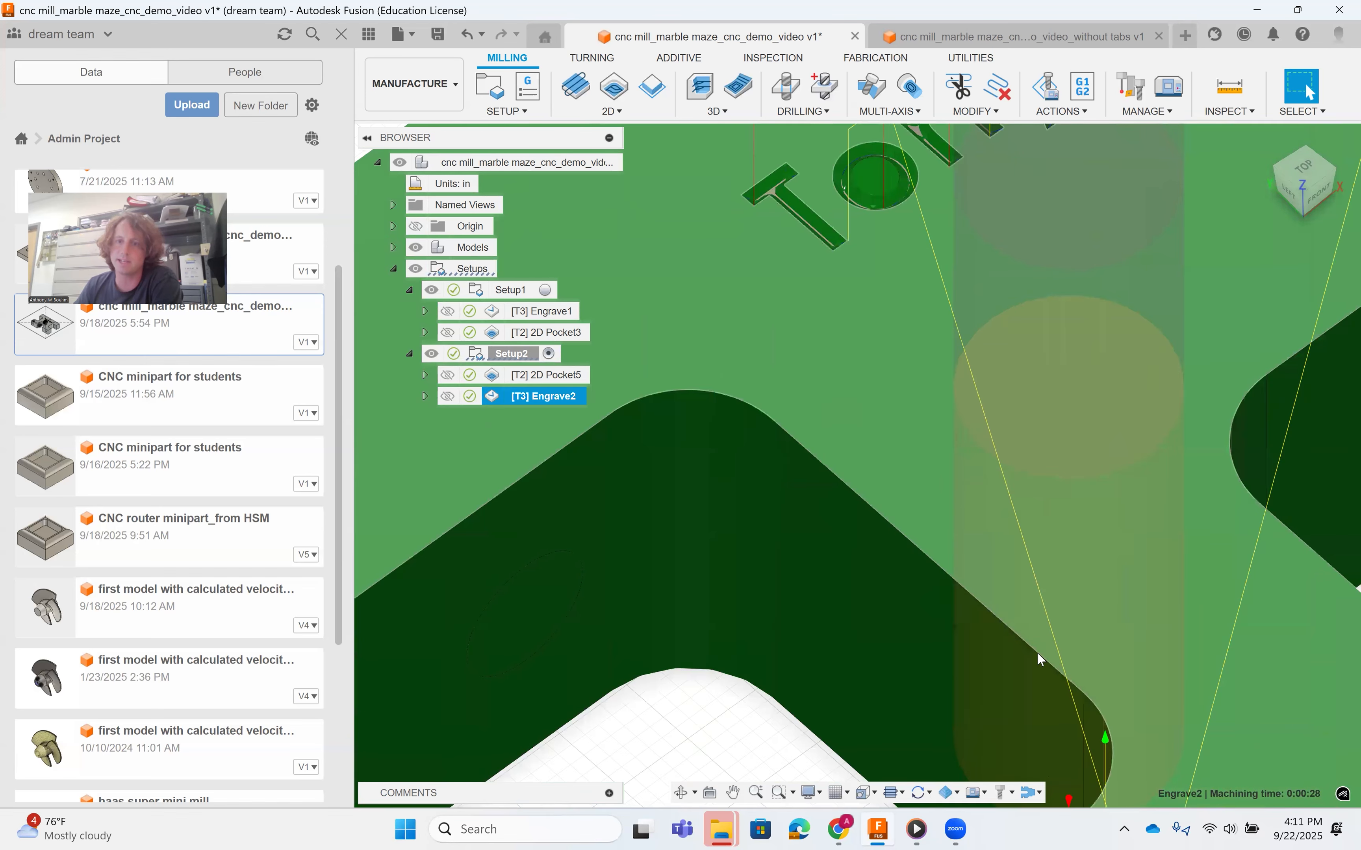
pyautogui.scroll(-3, 1027, 763)
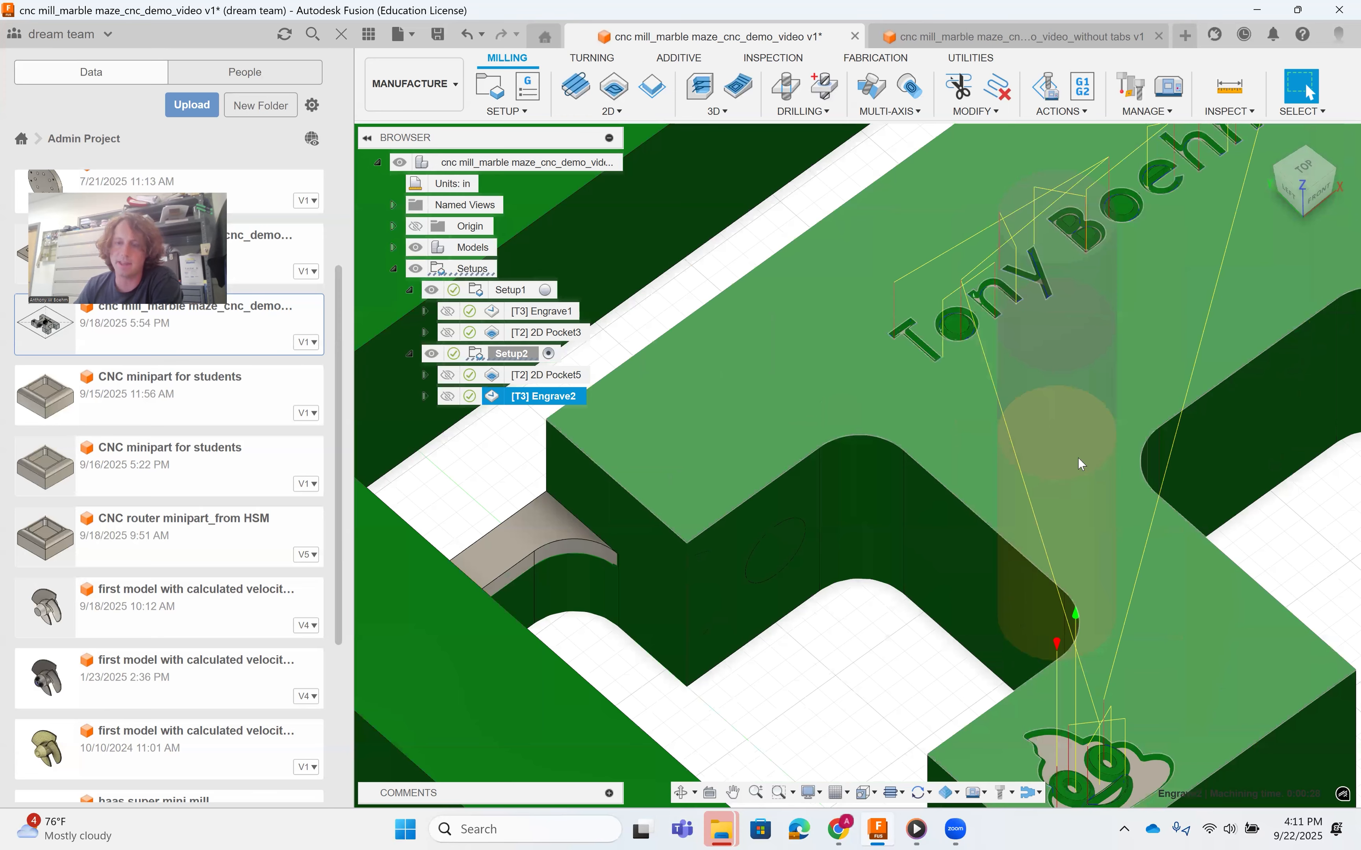
pyautogui.moveTo(1082, 770); pyautogui.dragTo(1077, 501, button='middle')
pyautogui.scroll(4, 1077, 504)
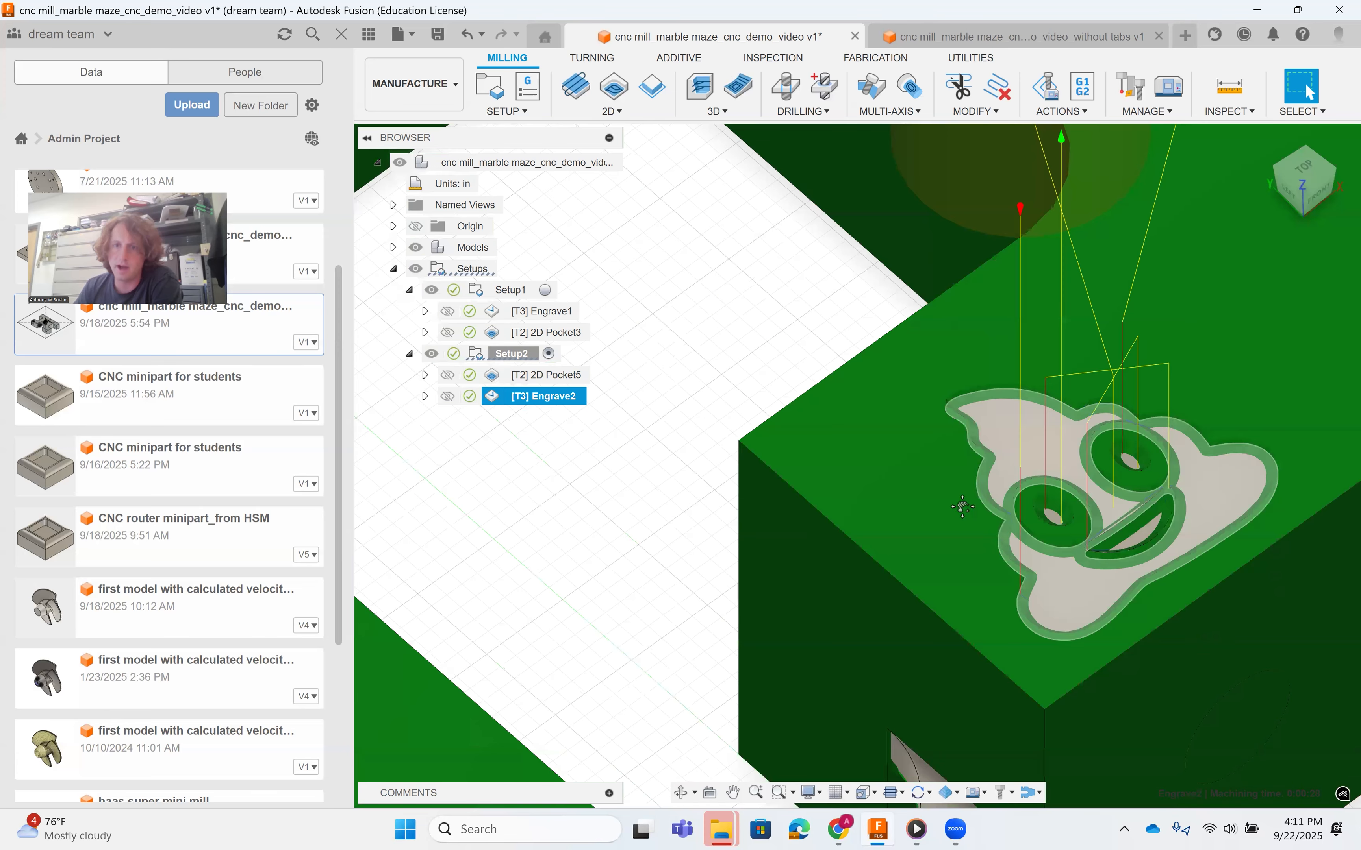
pyautogui.scroll(2, 946, 400)
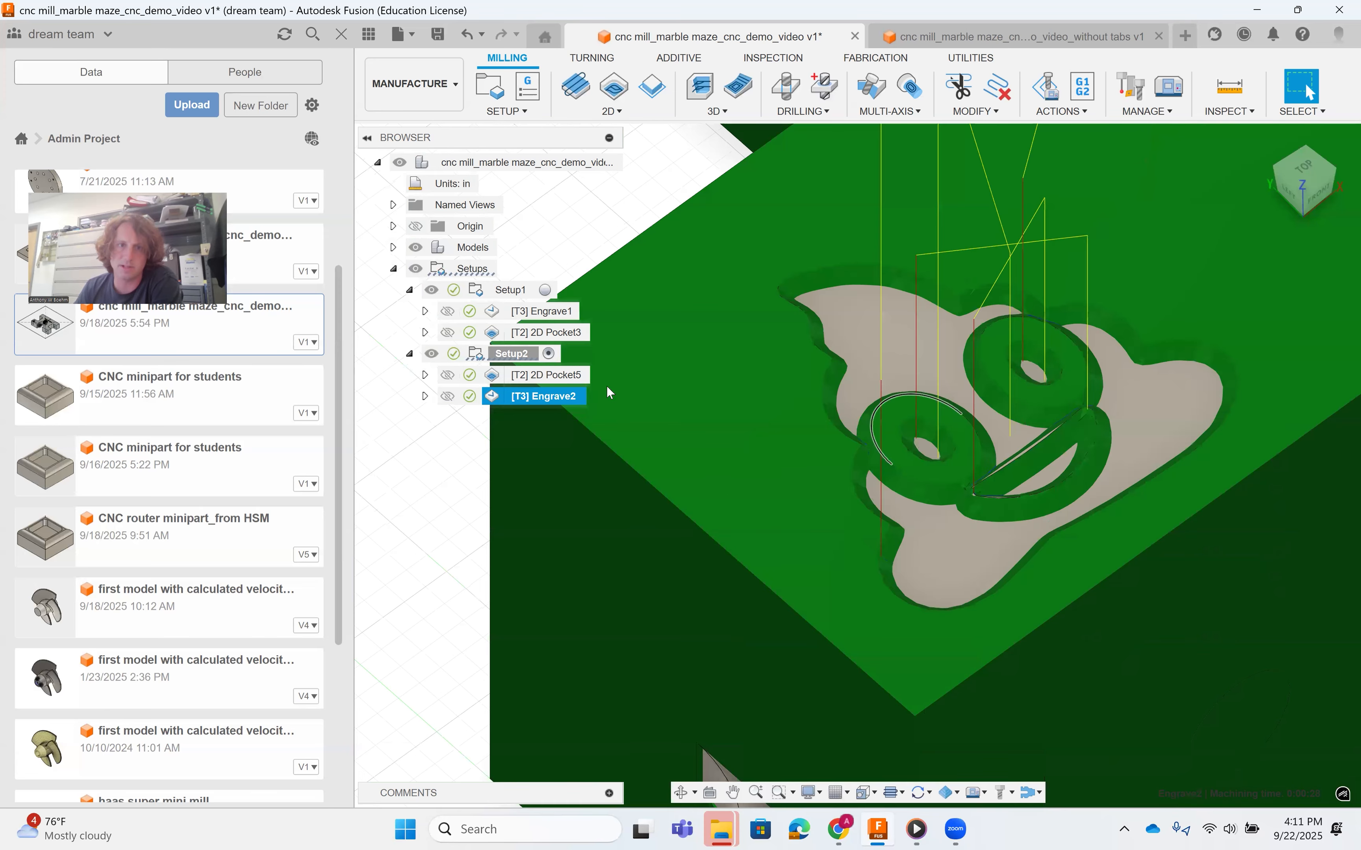
# Edit the second setup's Engrave operation, set its bottom height offset to 0.05 in from the top height, and check the regenerated toolpath.
pyautogui.rightClick(520, 400)
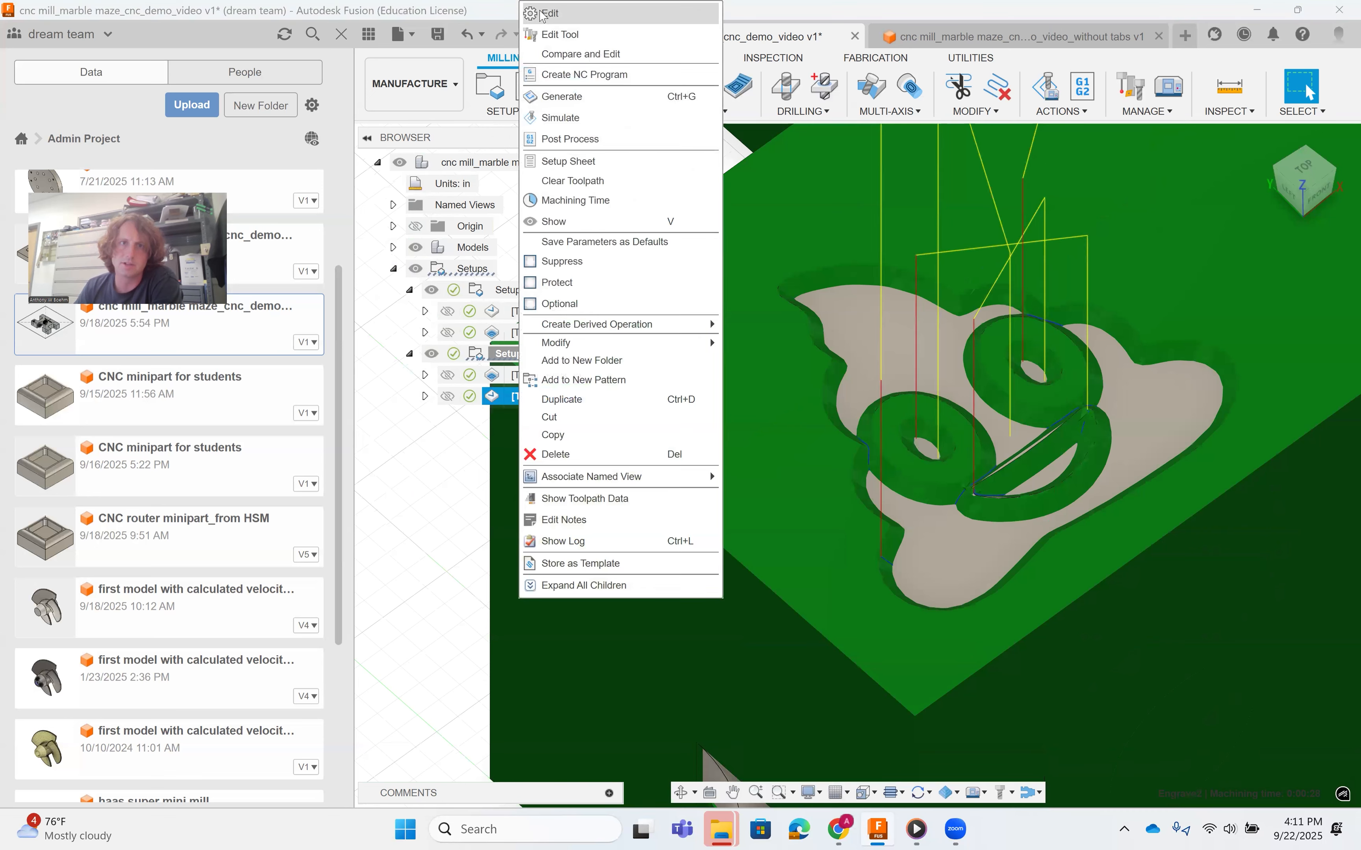
pyautogui.click(542, 16)
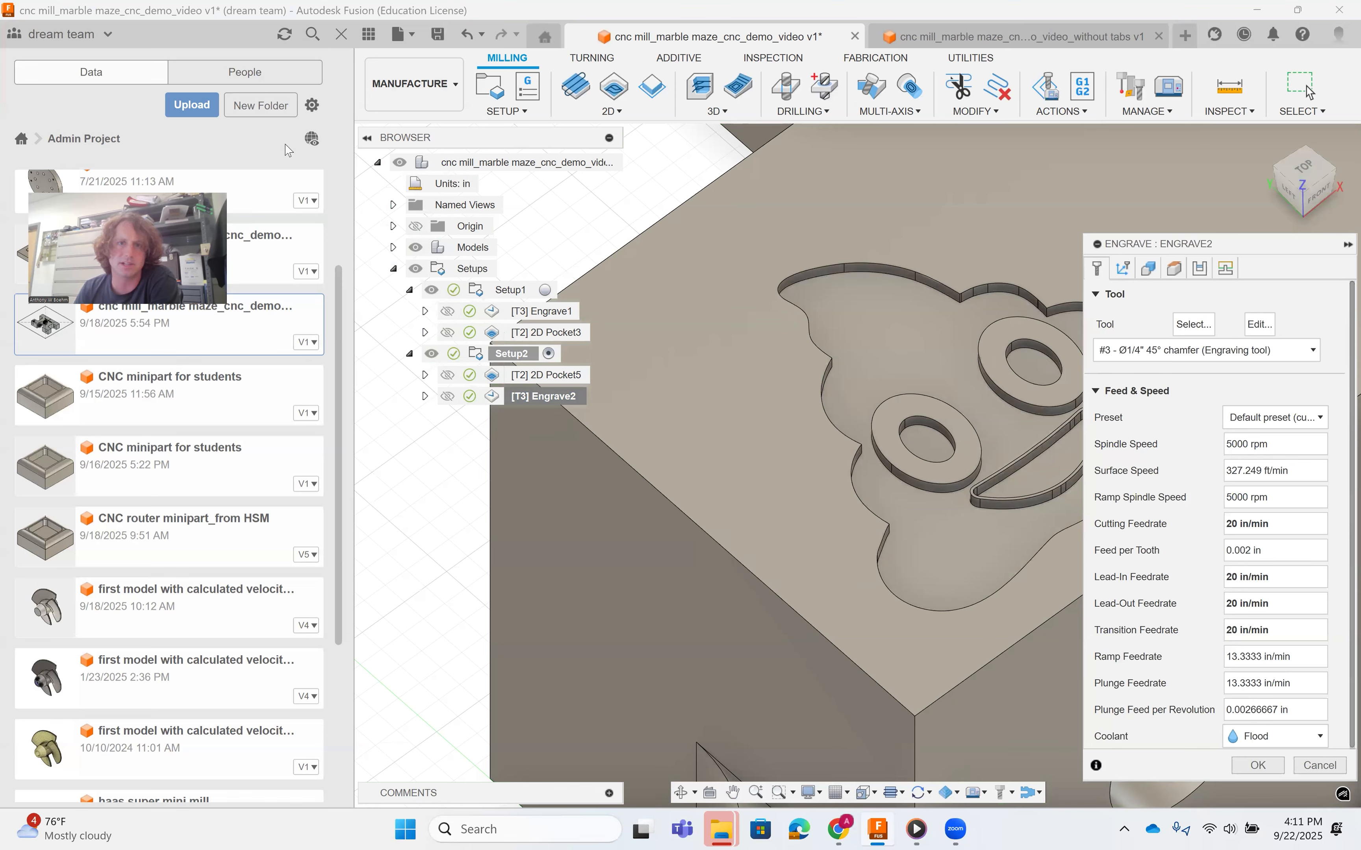
pyautogui.click(427, 84)
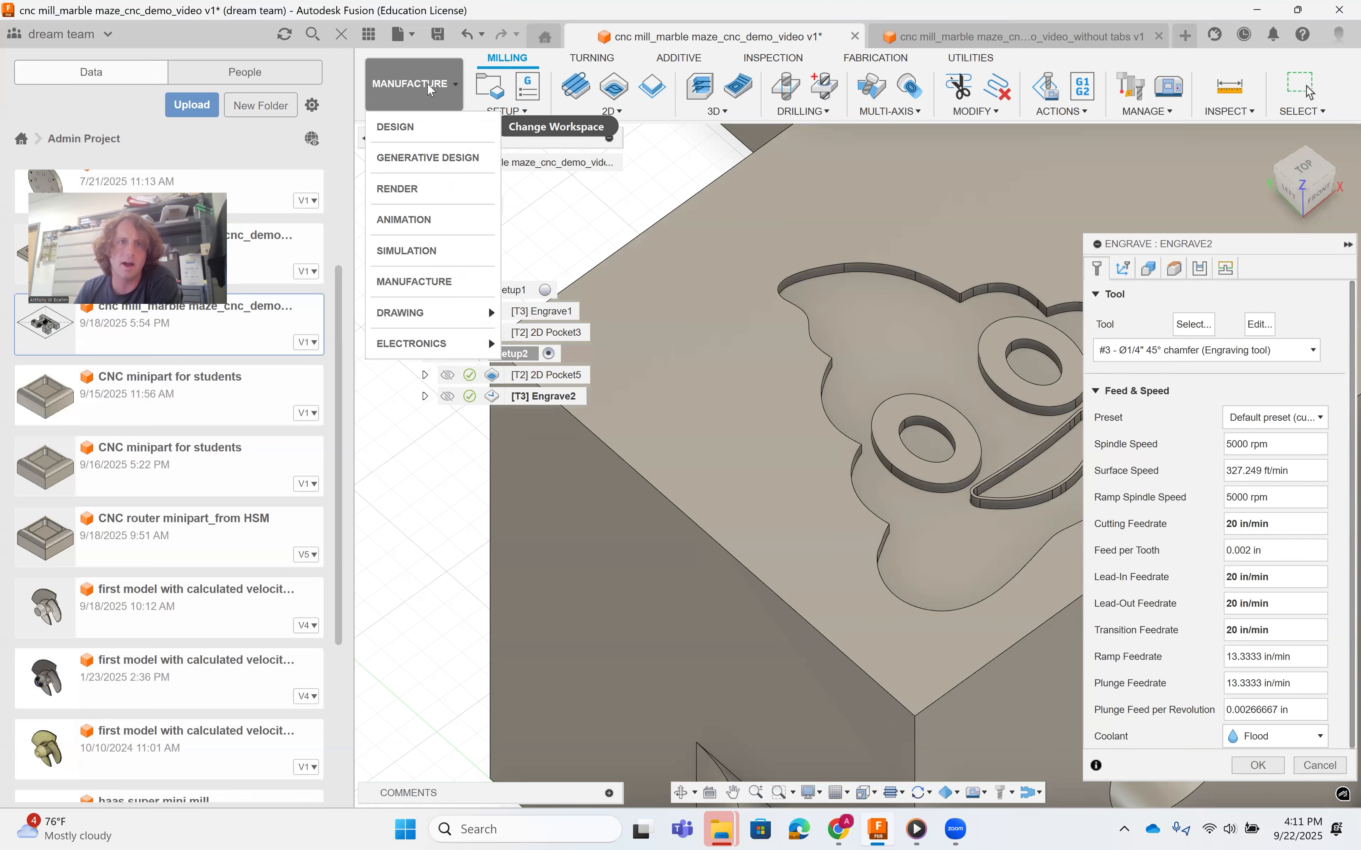
pyautogui.click(427, 83)
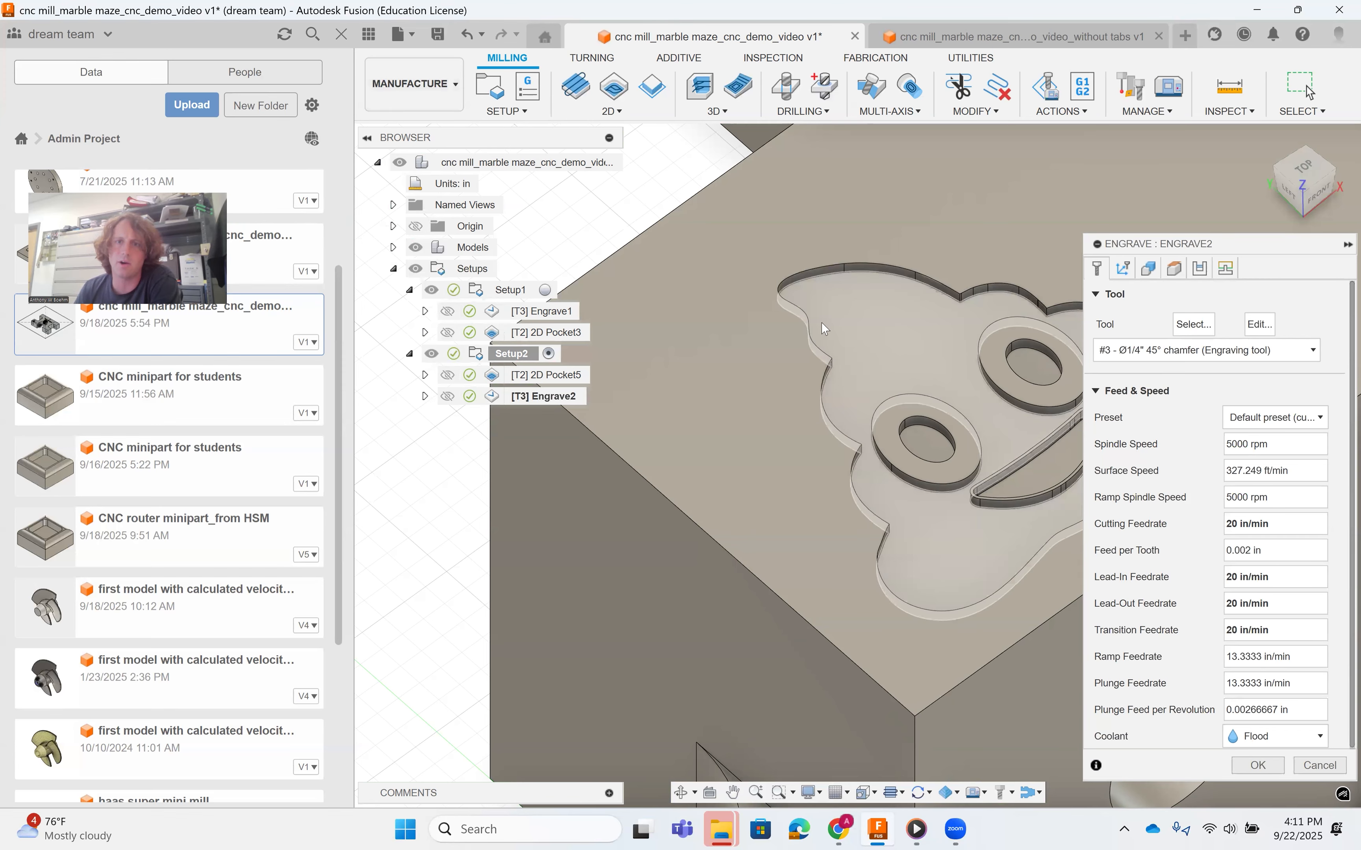
pyautogui.click(1184, 275)
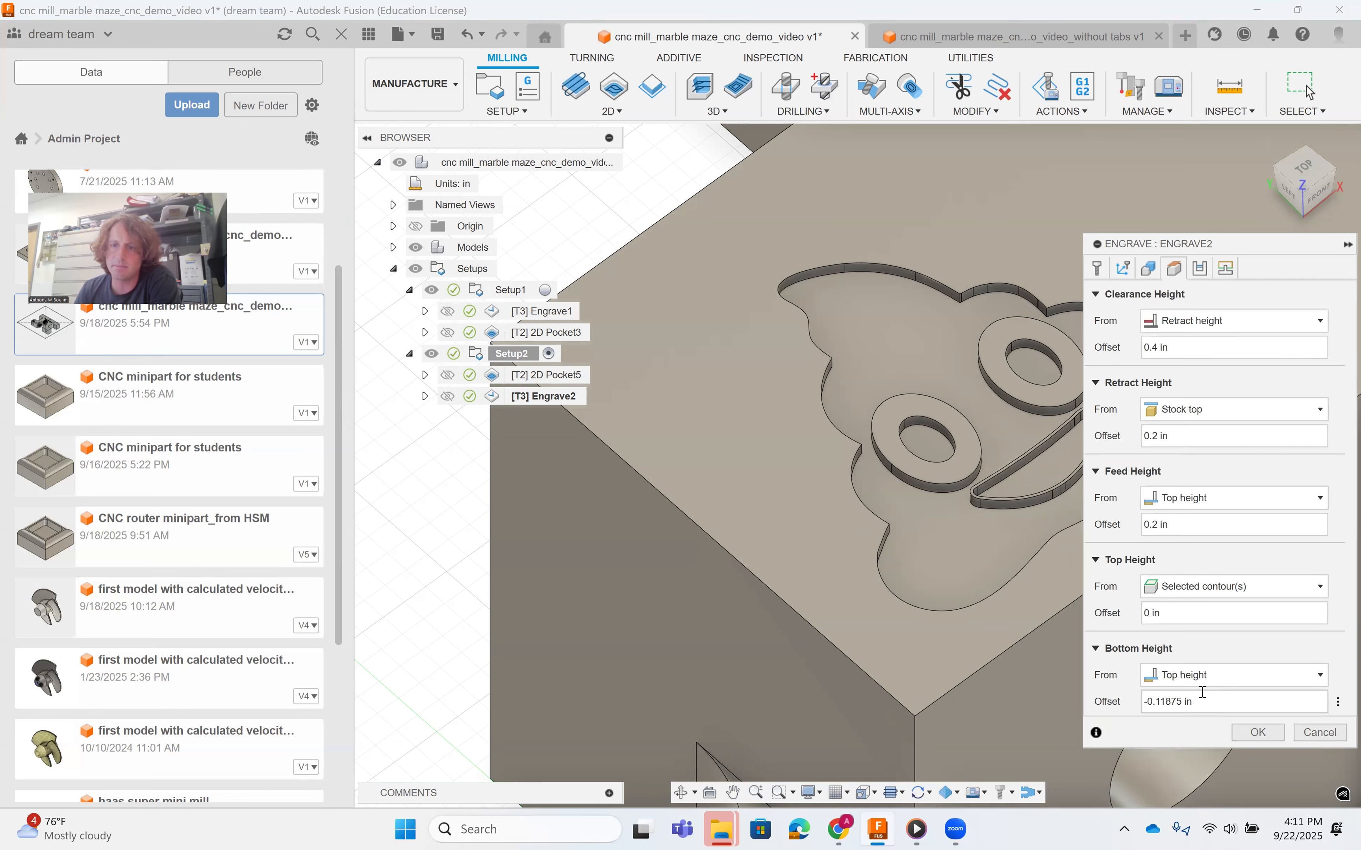
pyautogui.click(1165, 684)
pyautogui.click(1164, 686)
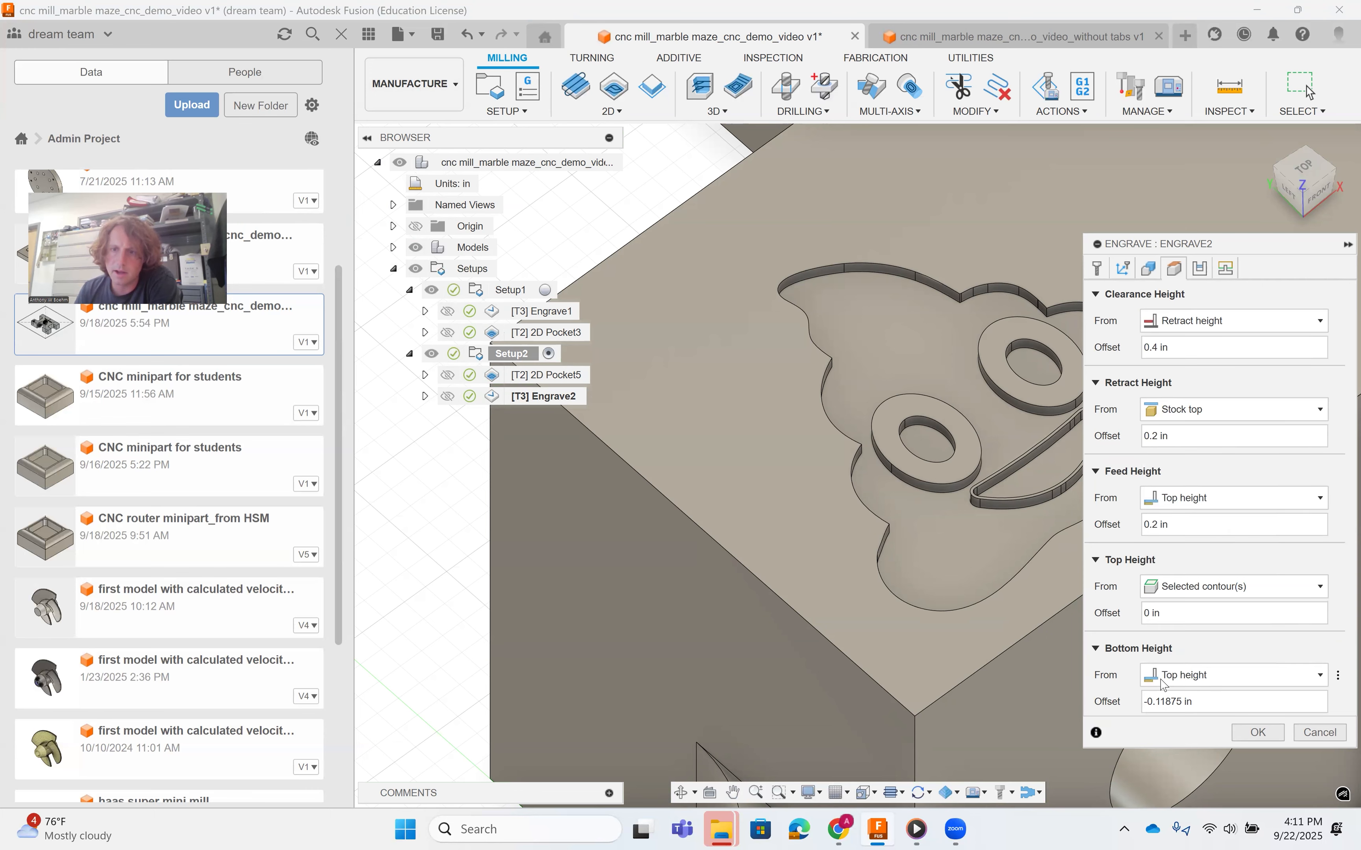
pyautogui.click(1188, 703)
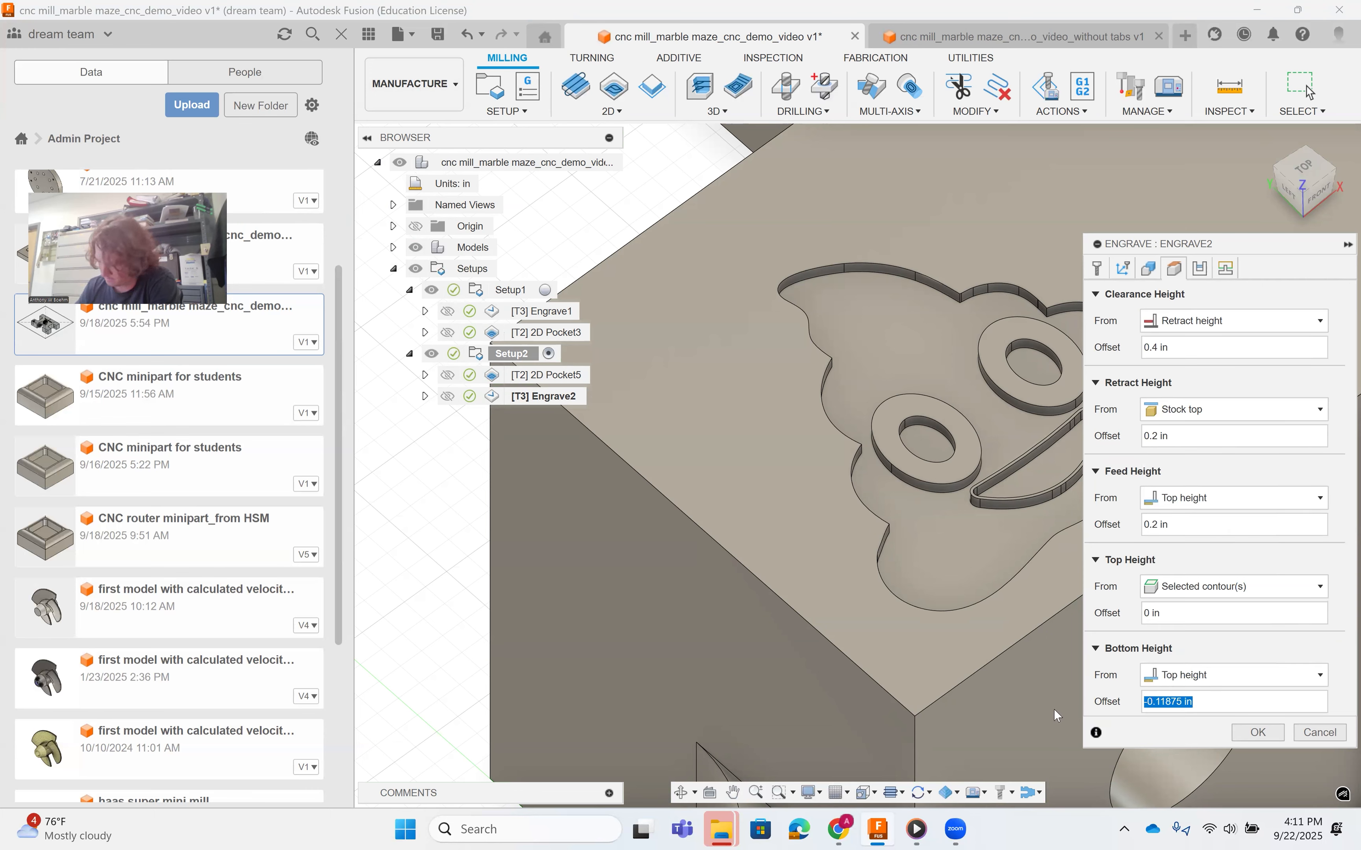
pyautogui.write('050')
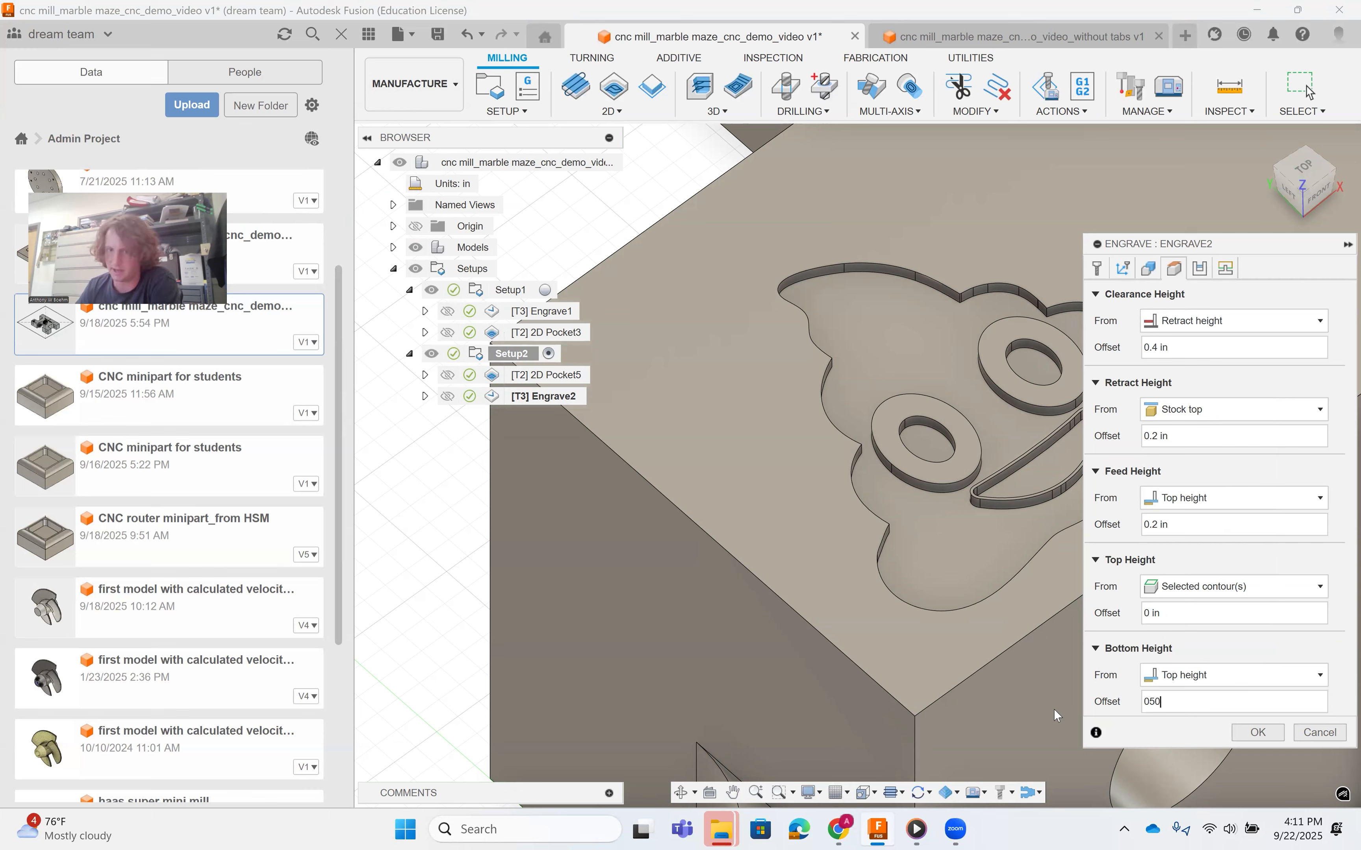
pyautogui.click(1186, 702)
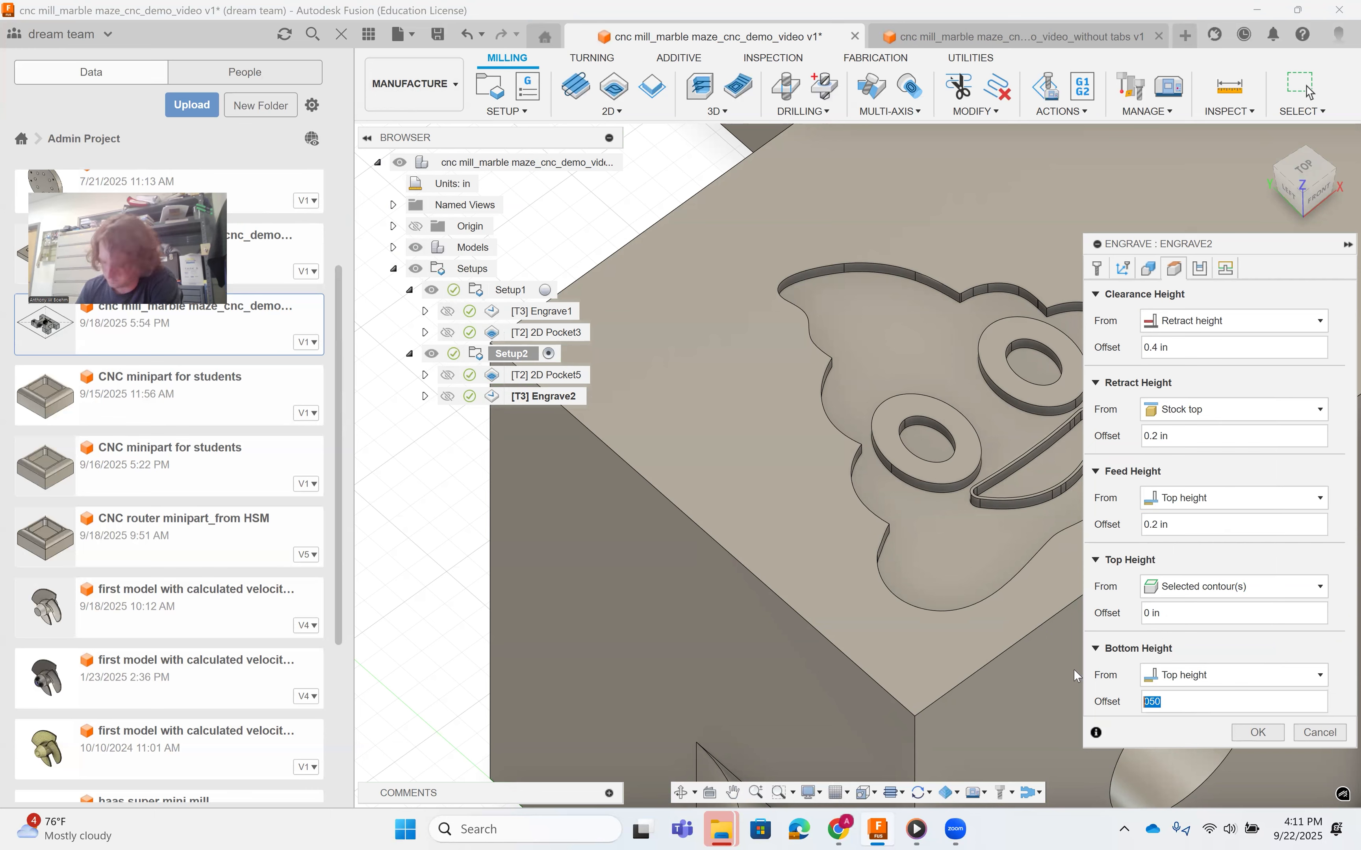
pyautogui.write('.05')
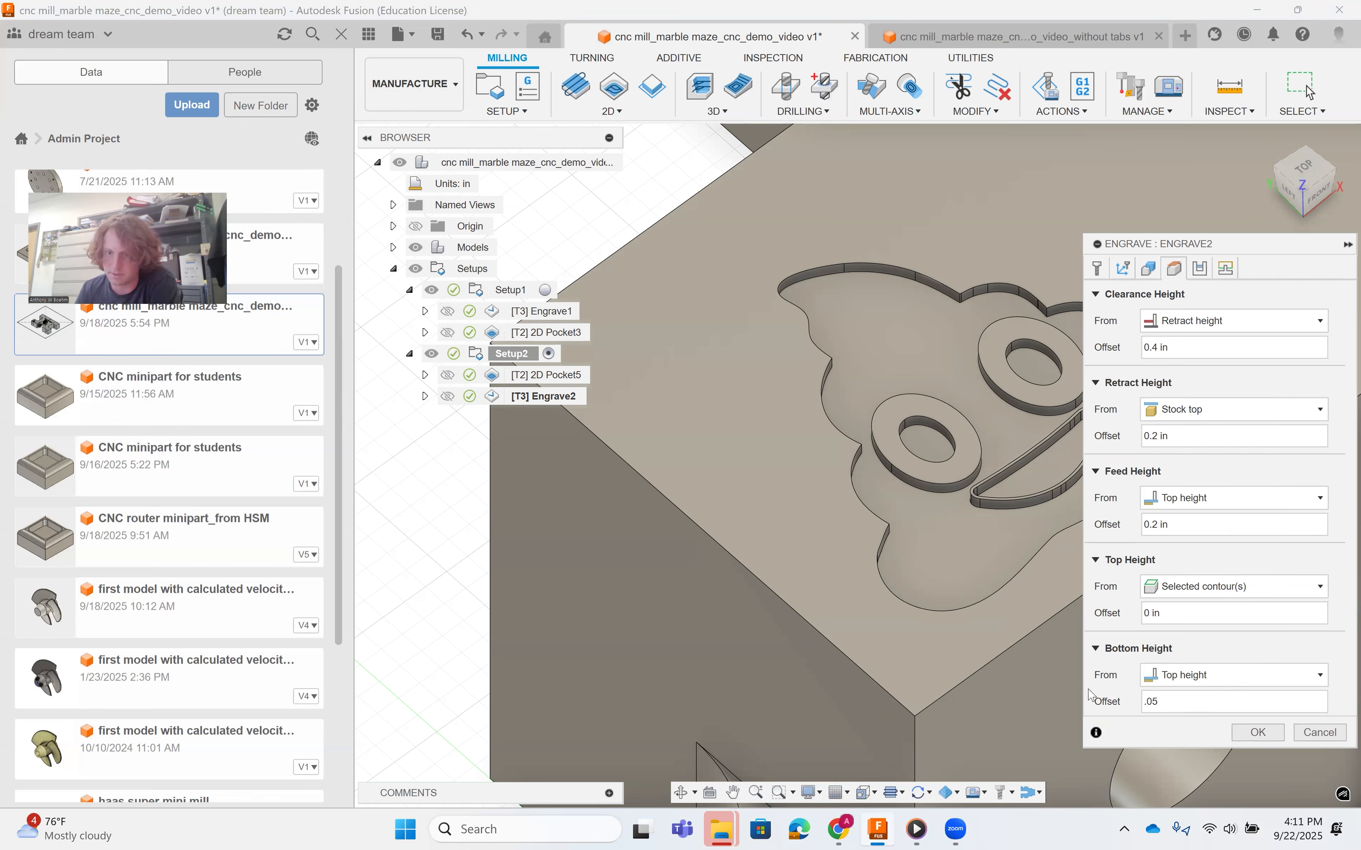
pyautogui.click(1258, 732)
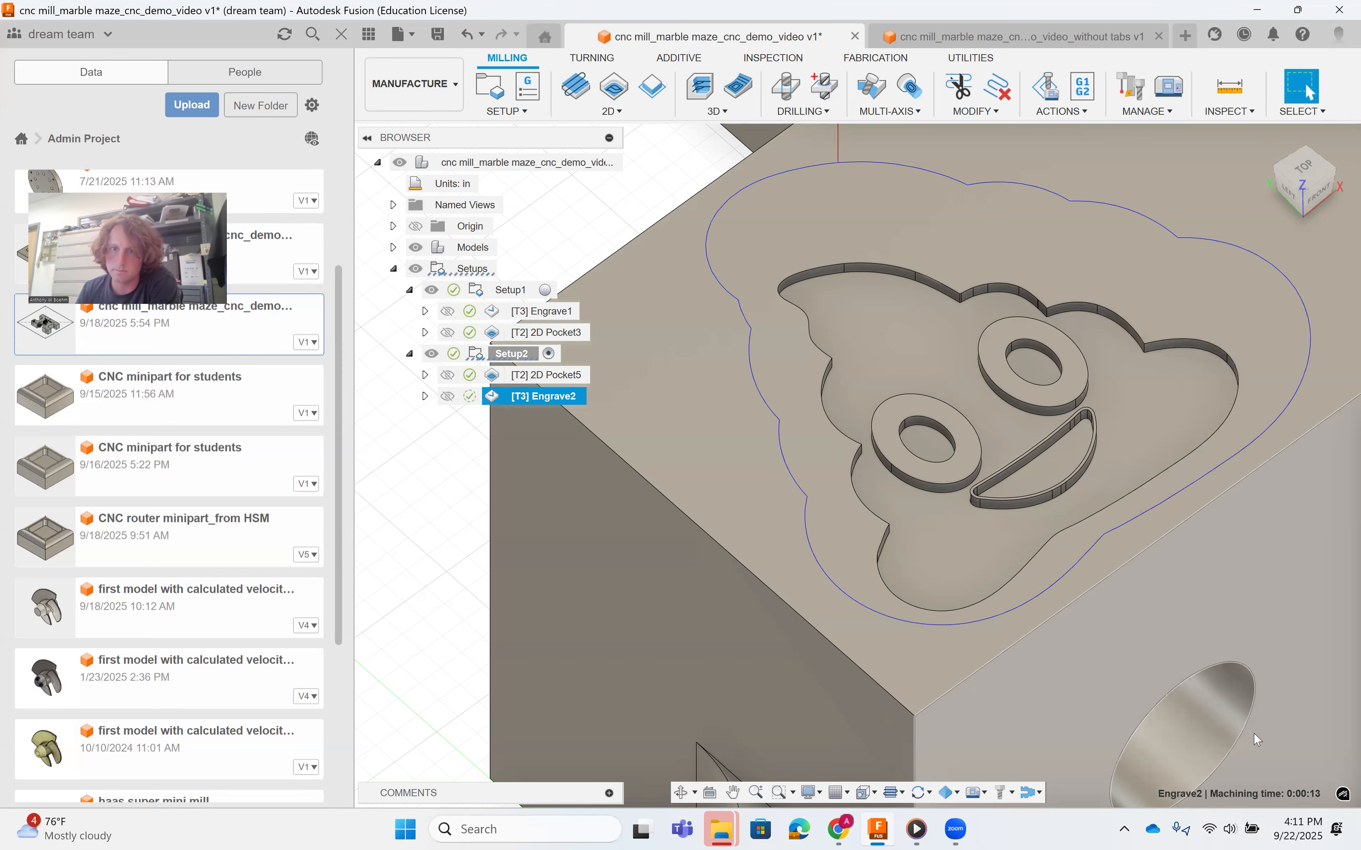
pyautogui.moveTo(1042, 489); pyautogui.dragTo(1034, 456, button='middle')
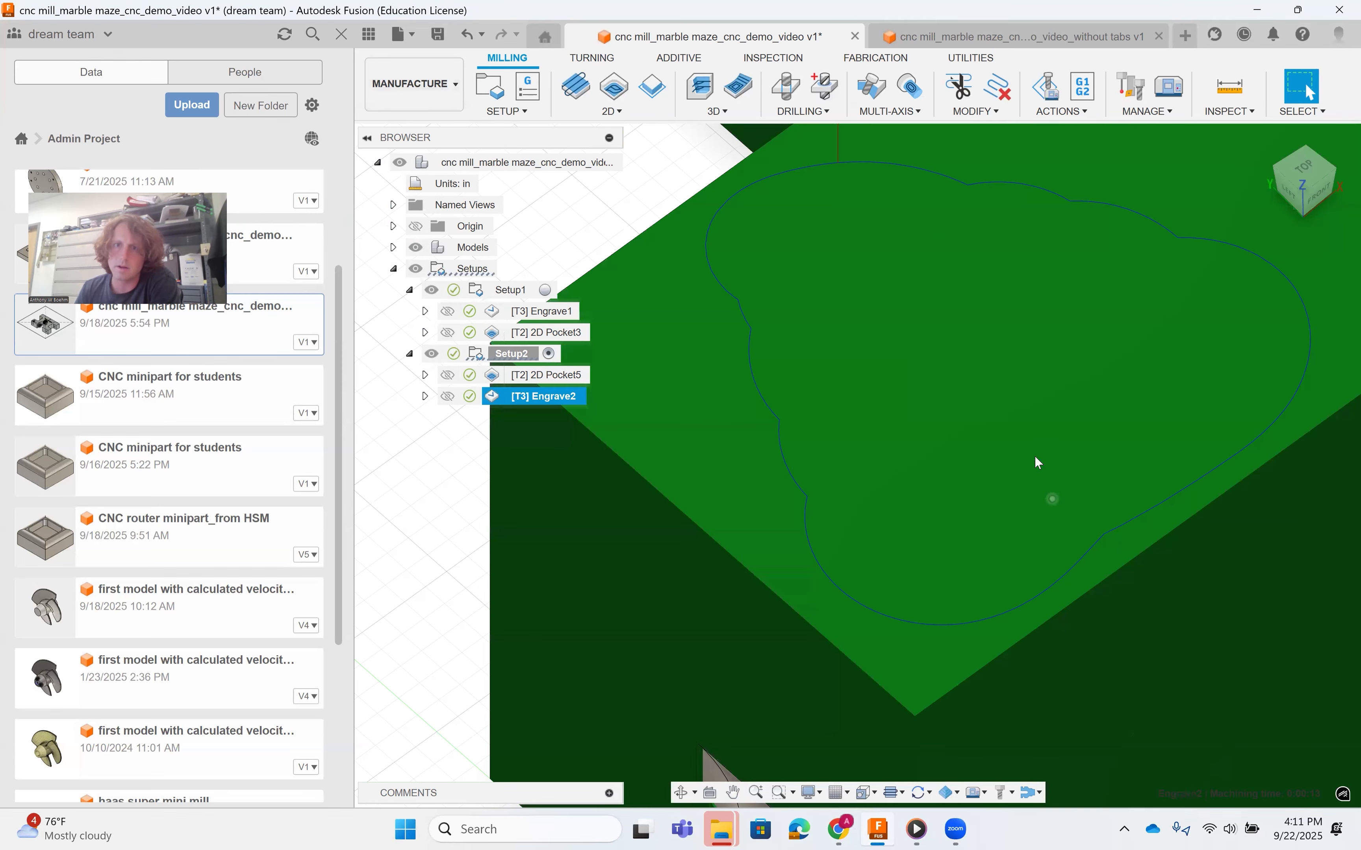
pyautogui.scroll(-3, 1039, 462)
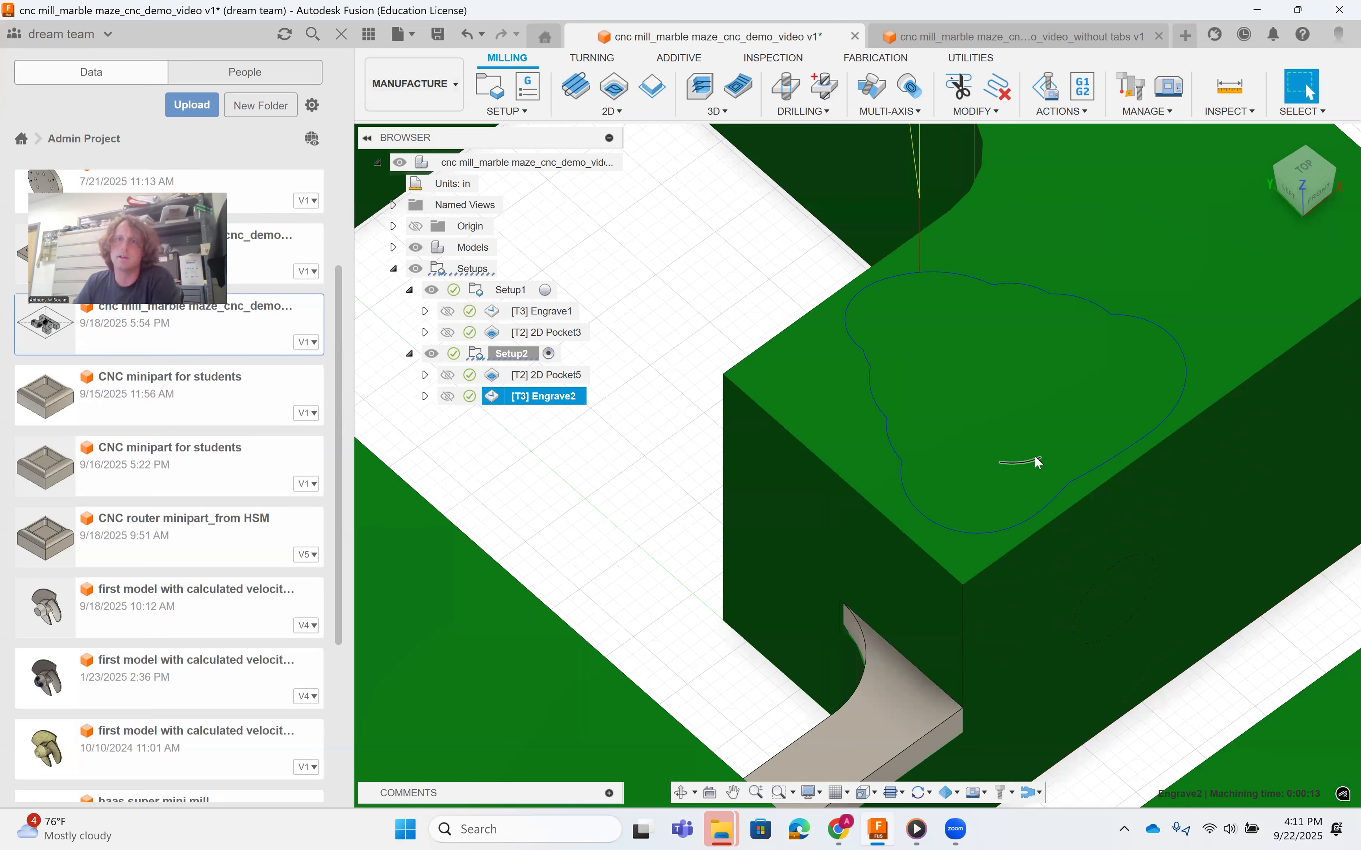
pyautogui.scroll(-4, 1028, 255)
pyautogui.moveTo(1029, 255); pyautogui.dragTo(1033, 478, button='middle')
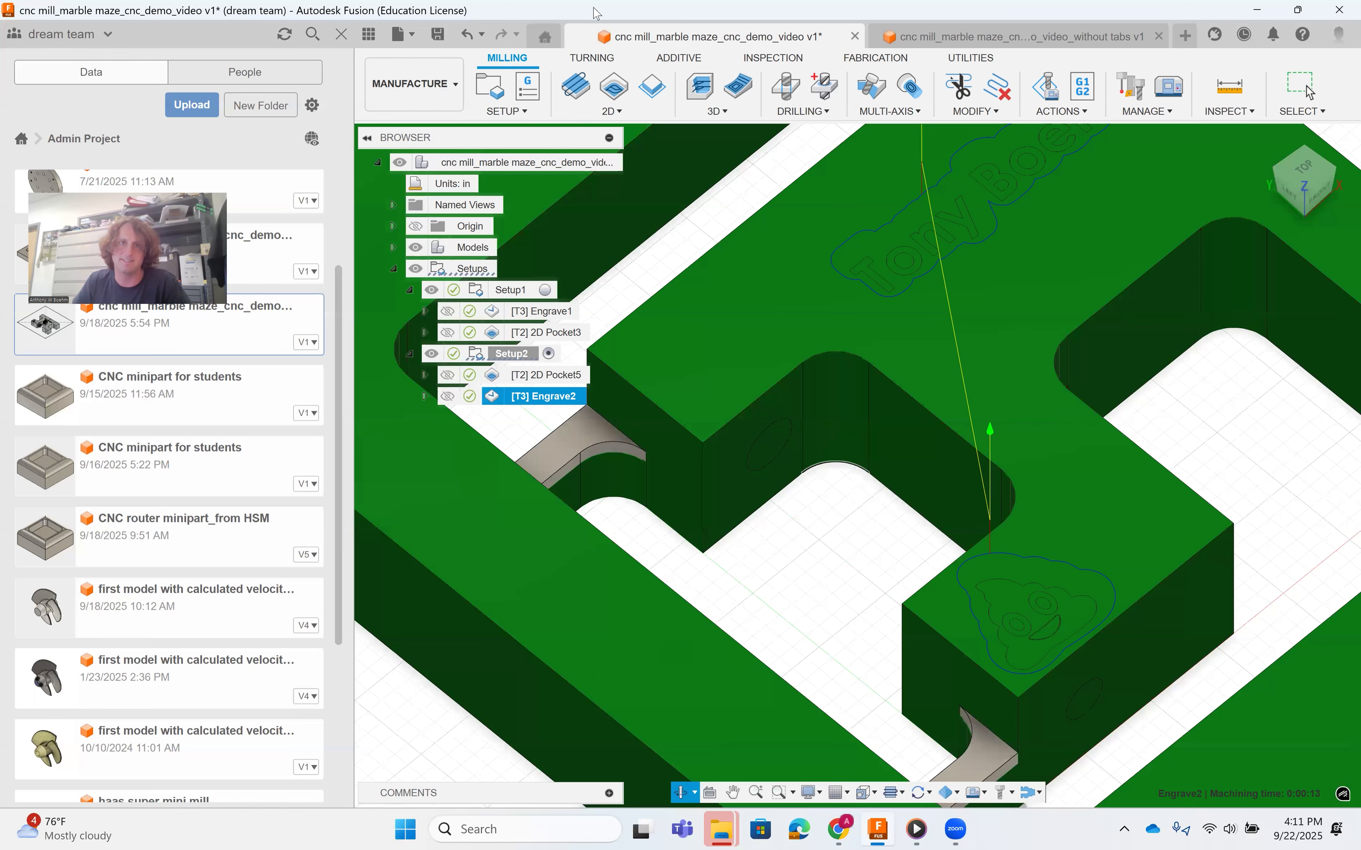
# Set the Engrave operation's bottom height offset to -0.05 in and inspect the regenerated cut on the emoji and lettering.
pyautogui.press('Escape')
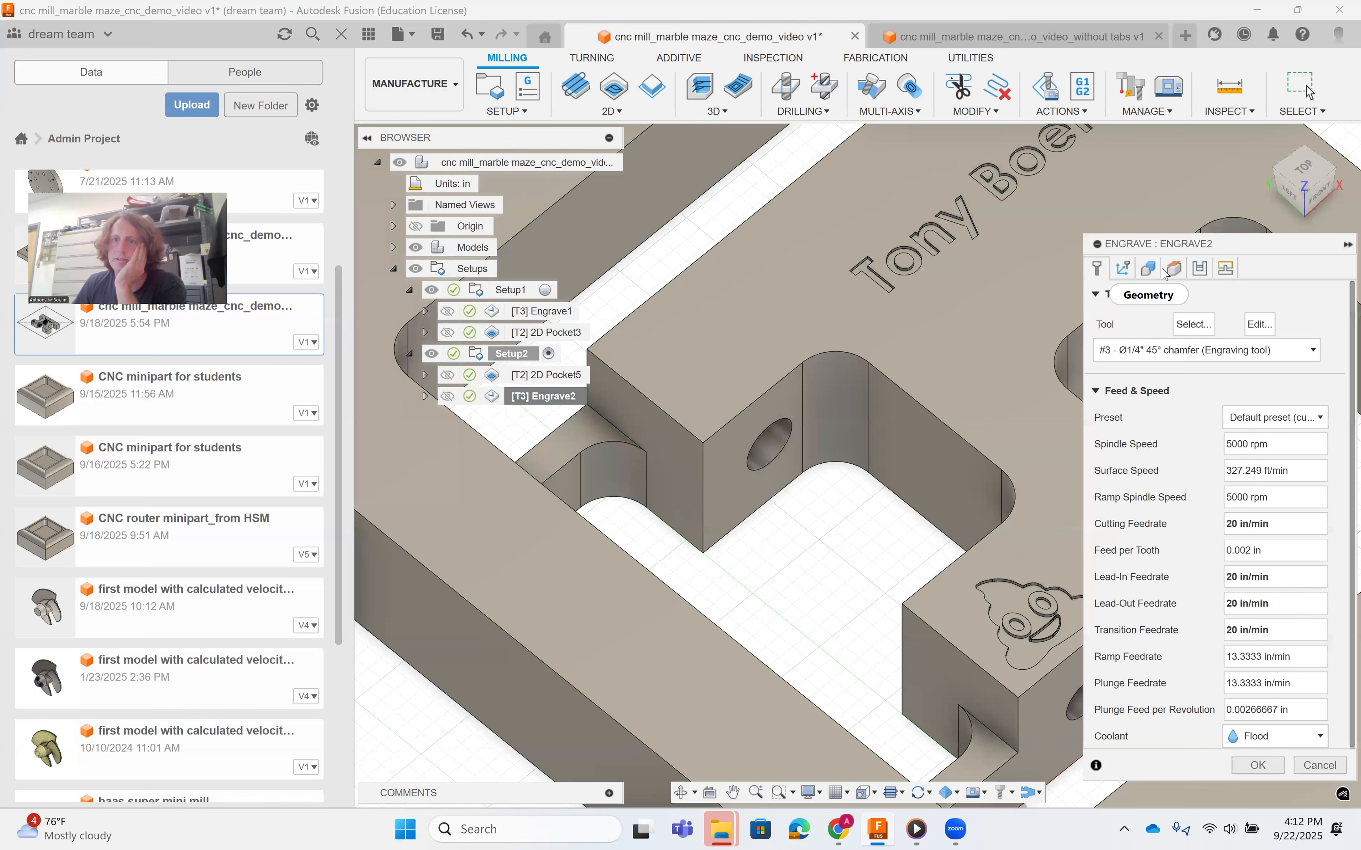
pyautogui.click(1165, 271)
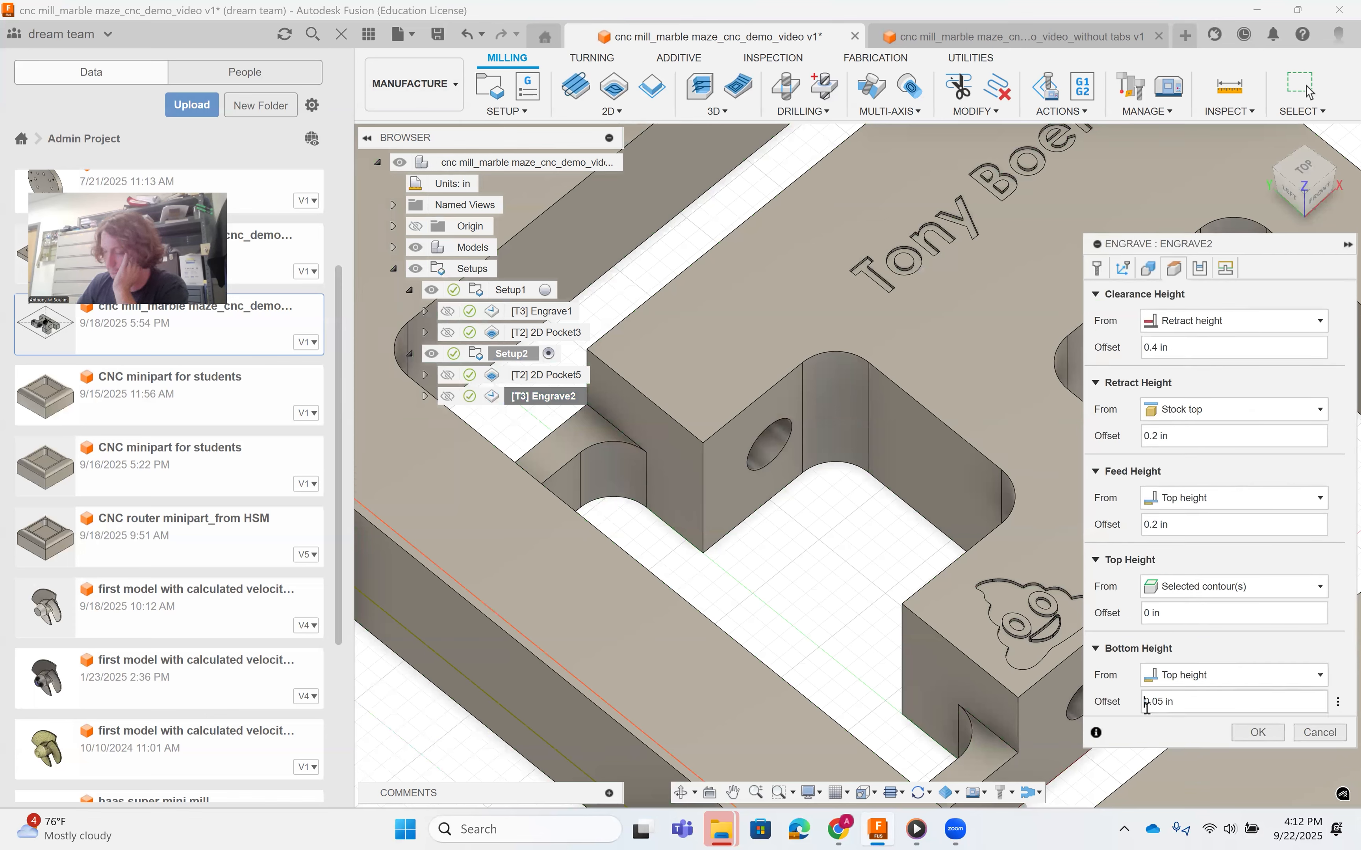
pyautogui.click(1254, 733)
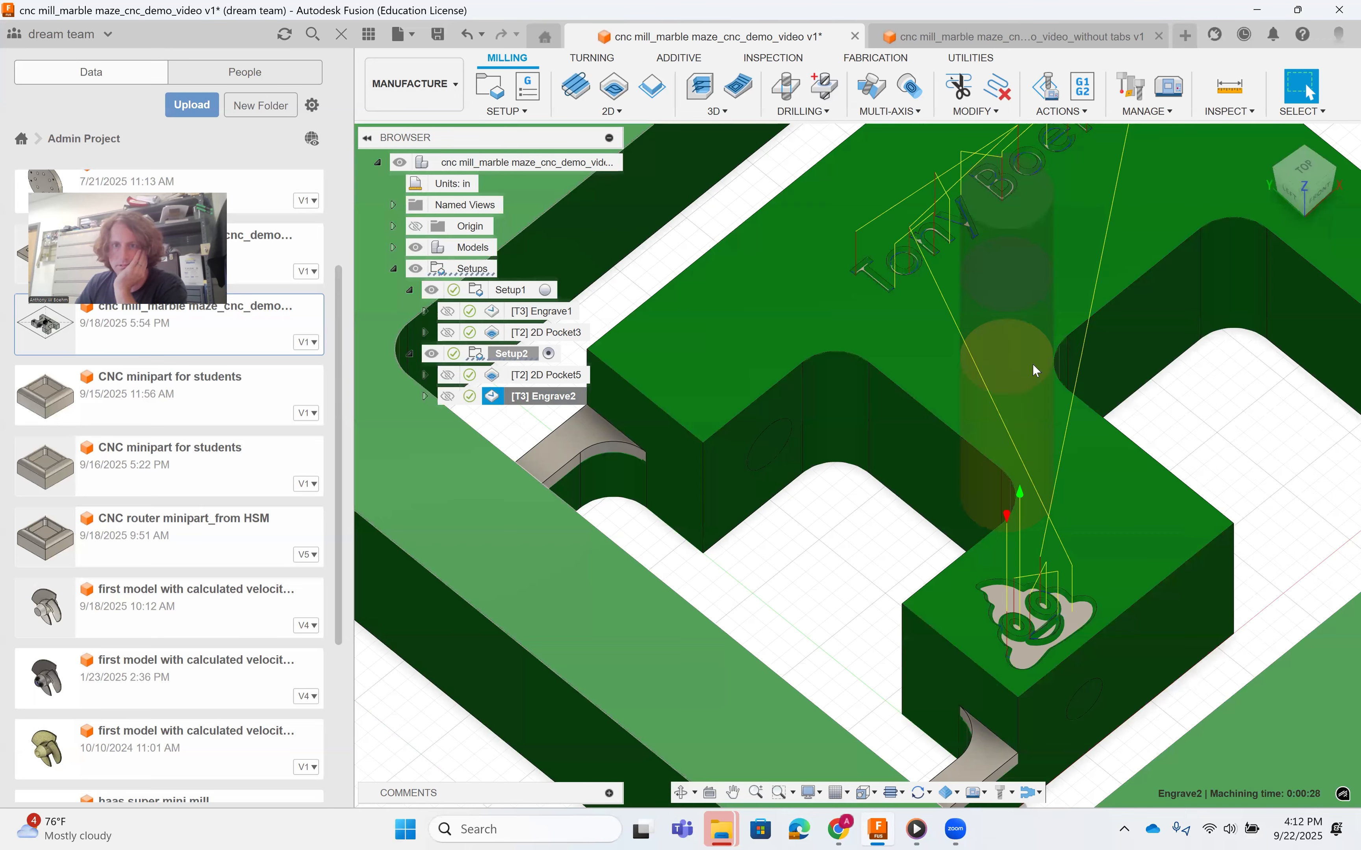
pyautogui.scroll(2, 1018, 608)
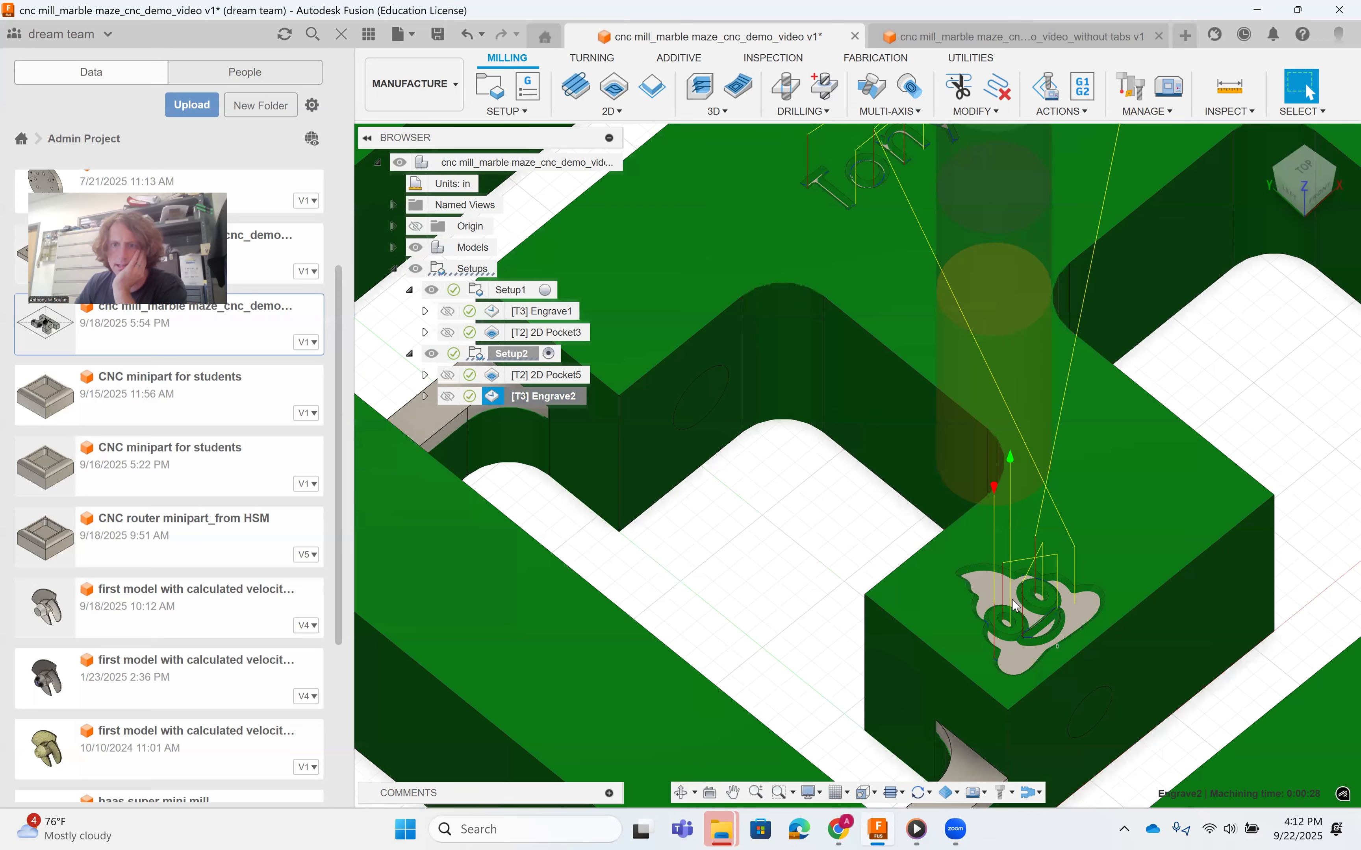
pyautogui.scroll(4, 1018, 606)
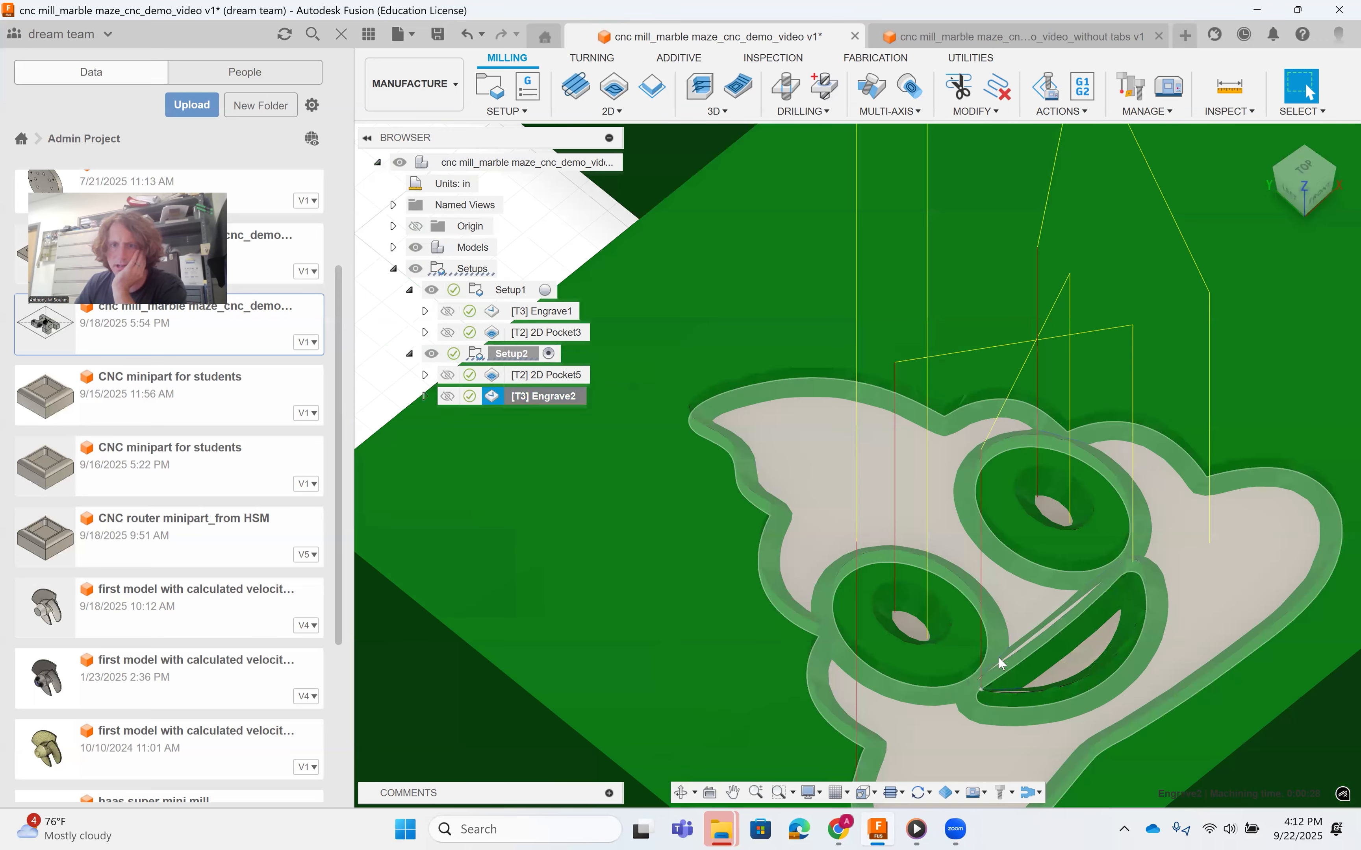
pyautogui.scroll(-3, 998, 654)
pyautogui.scroll(-3, 995, 506)
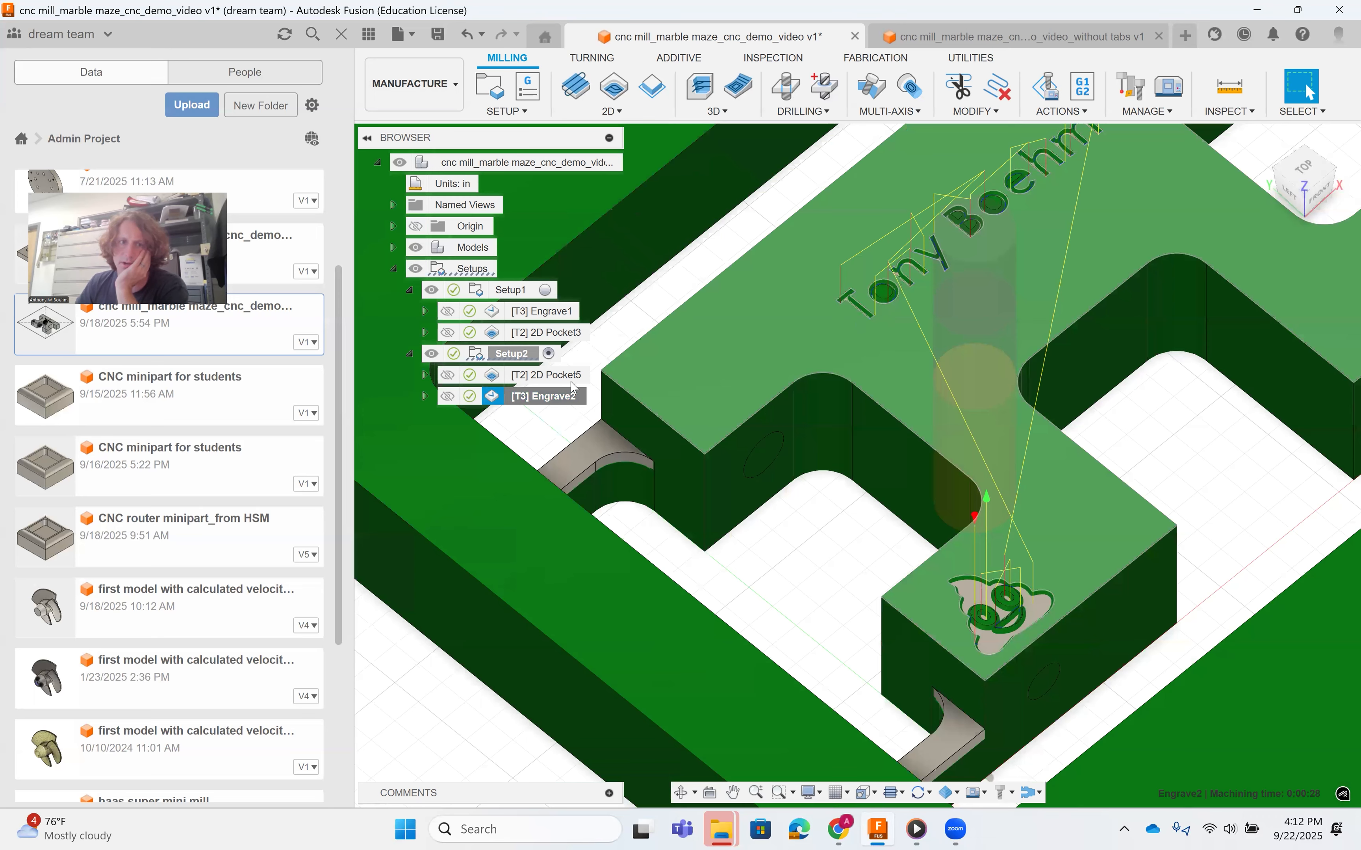
# Set the Engrave operation's bottom height offset to -0.02 in, regenerate the toolpath and check the engraving.
pyautogui.scroll(3, 571, 388)
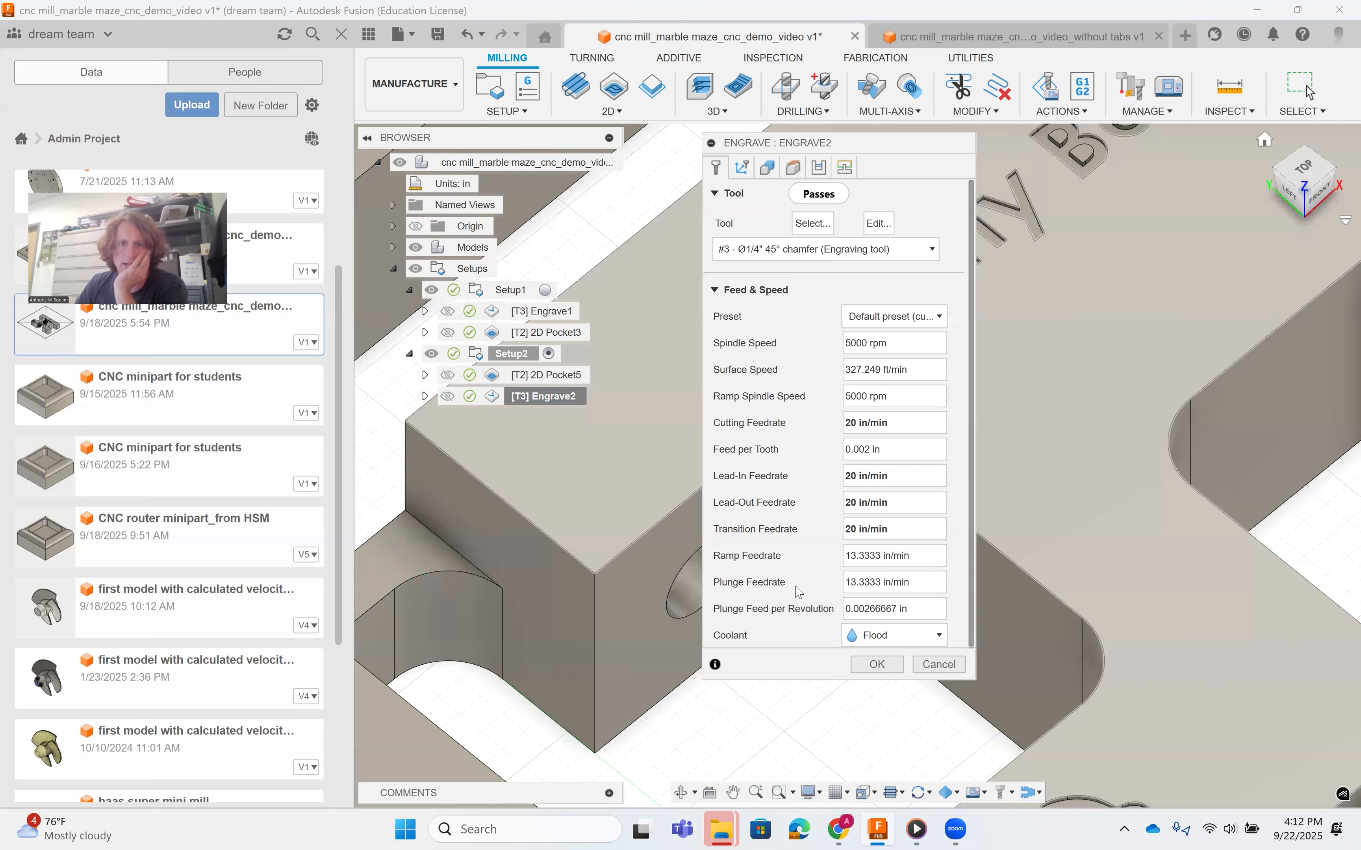
pyautogui.click(784, 602)
pyautogui.press('BackSpace')
pyautogui.write('2')
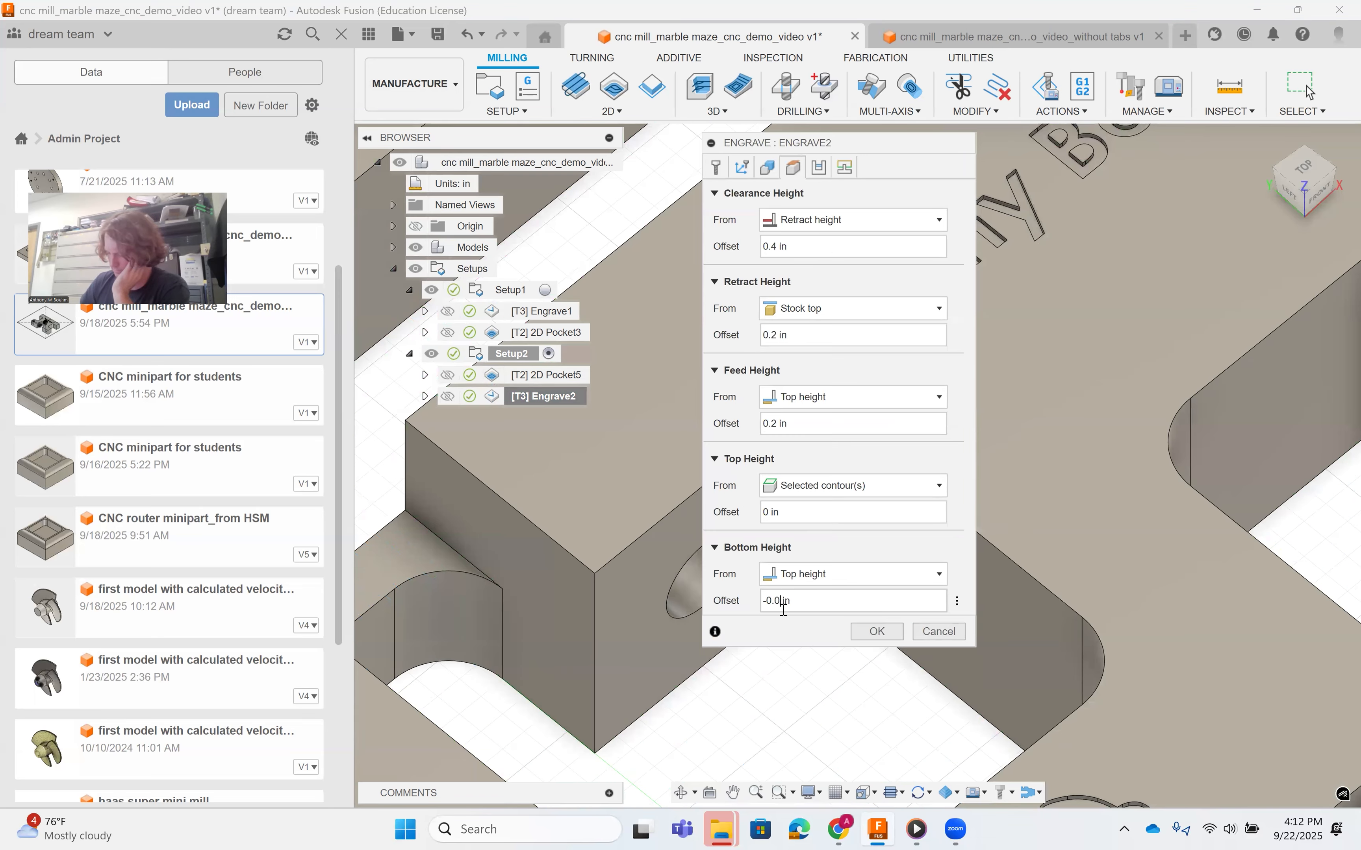
pyautogui.click(876, 631)
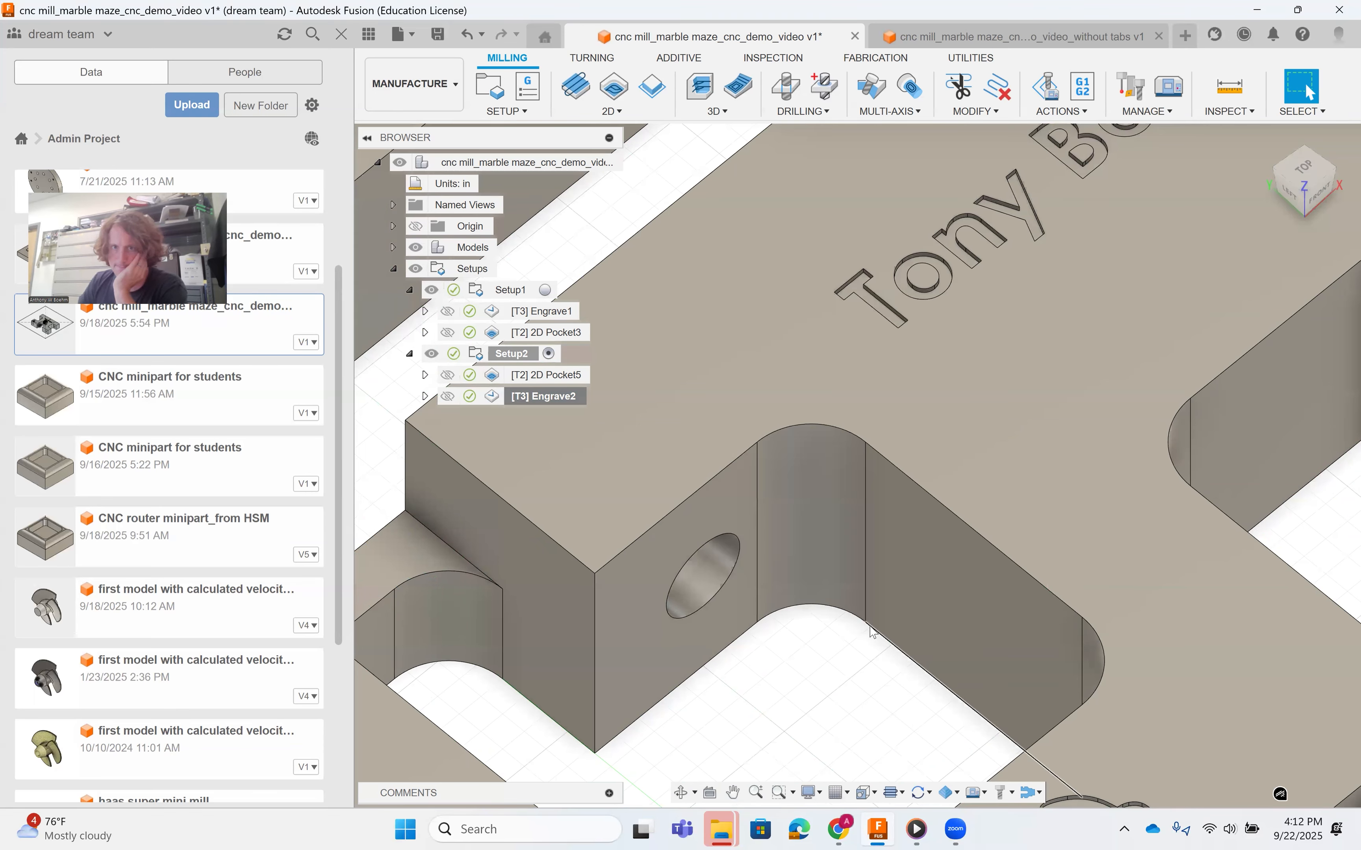
pyautogui.scroll(6, 922, 349)
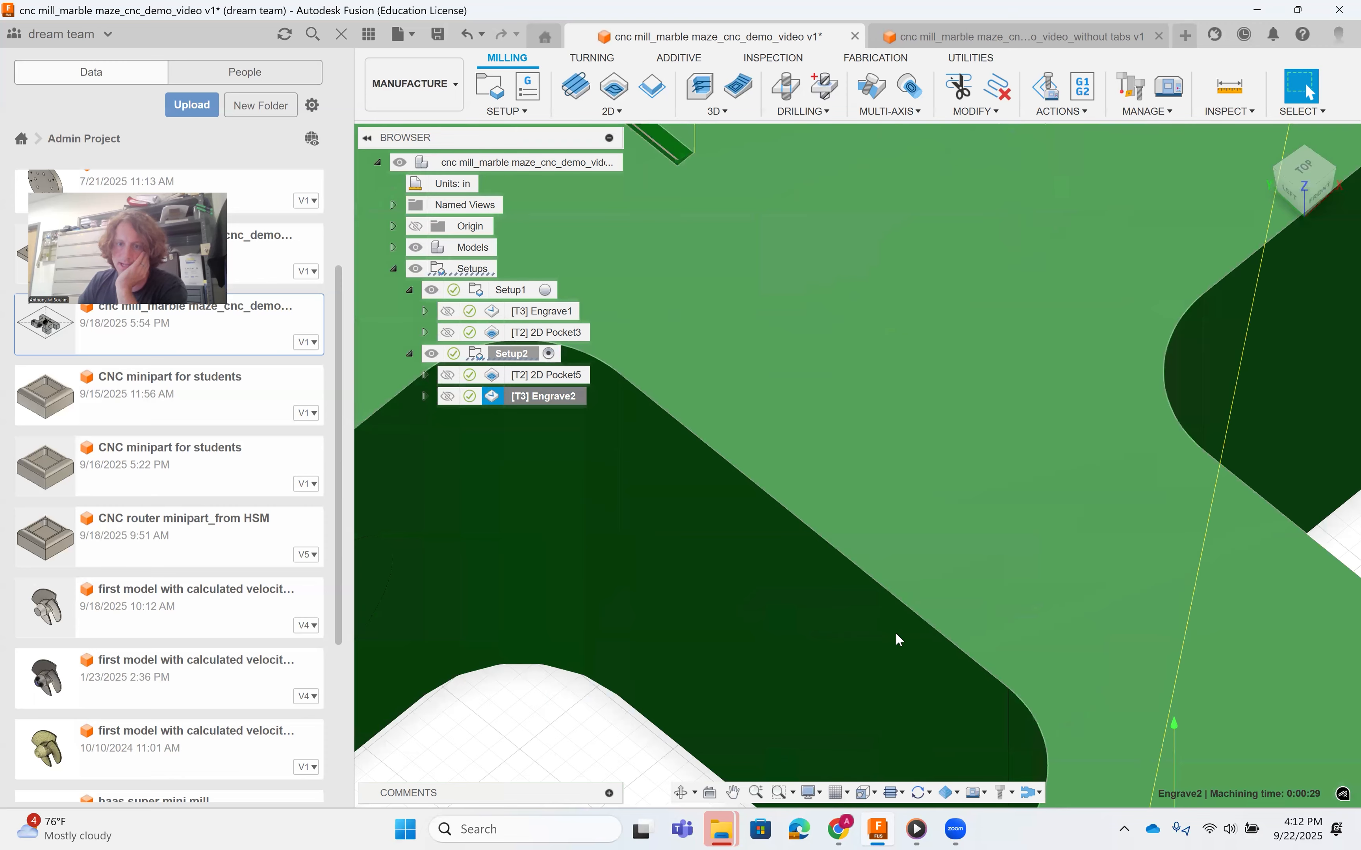
pyautogui.scroll(-4, 895, 632)
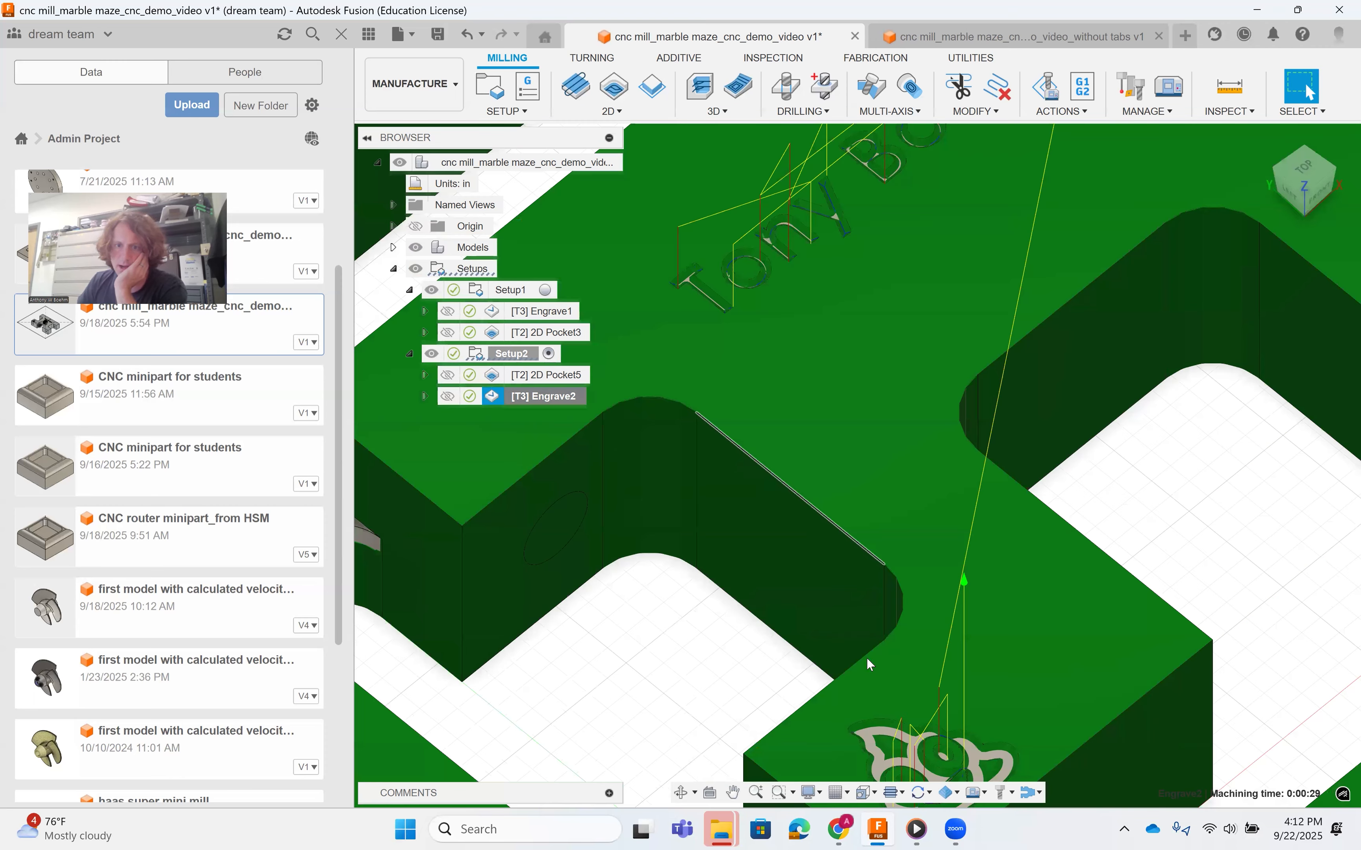
# Set the second setup's Engrave bottom height offset to -0.04 in from the top height and regenerate the toolpath.
pyautogui.scroll(3, 877, 666)
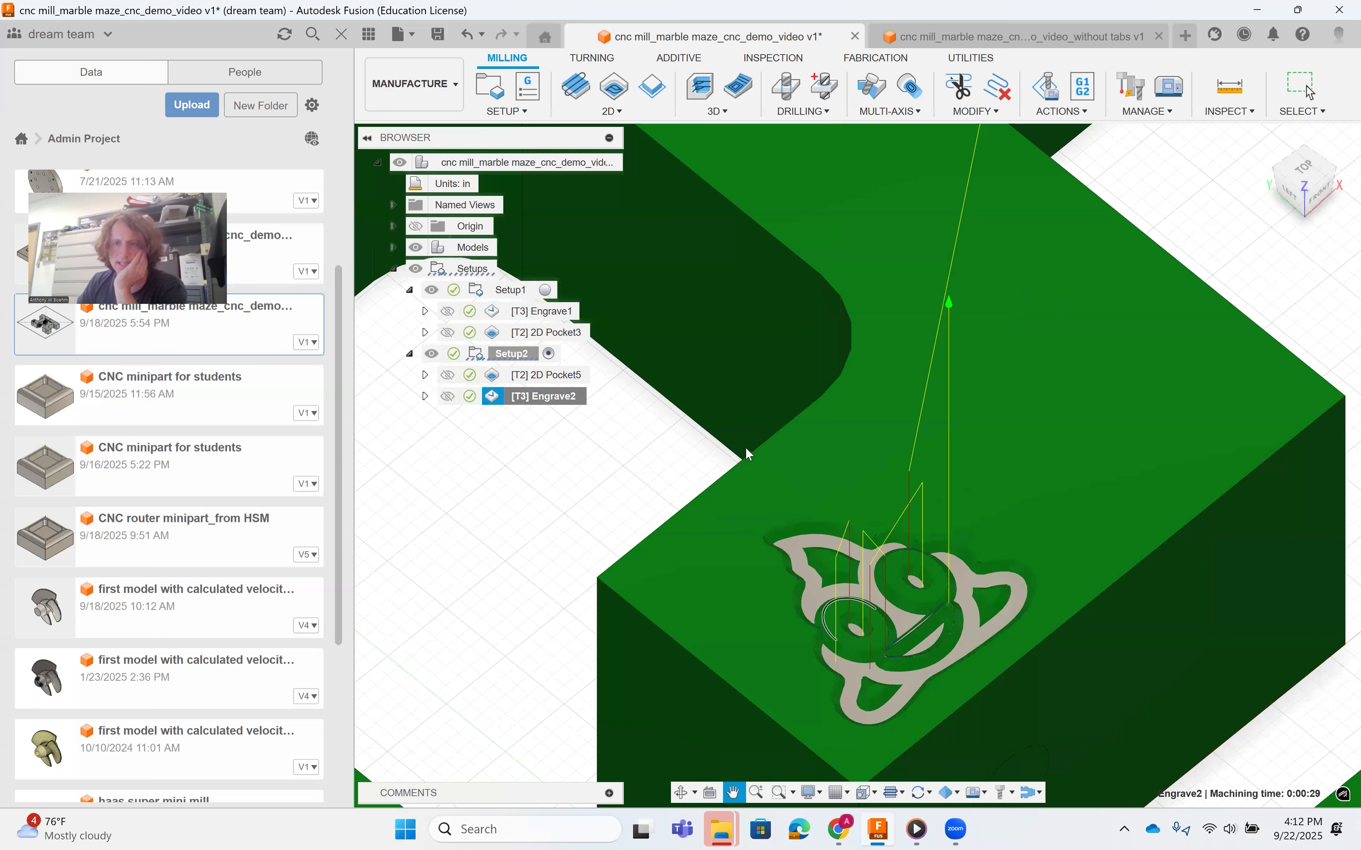
pyautogui.scroll(3, 896, 658)
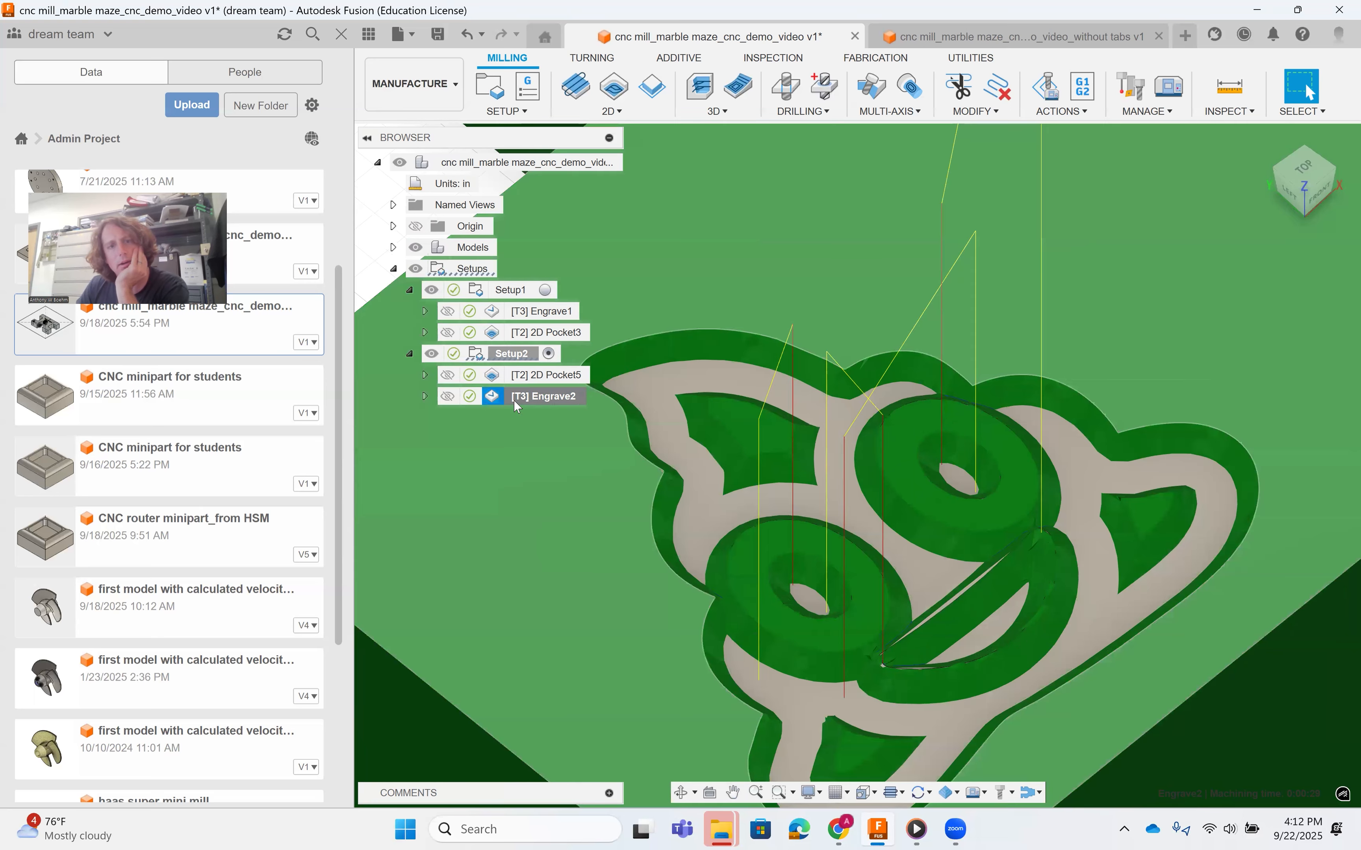
pyautogui.click(556, 398)
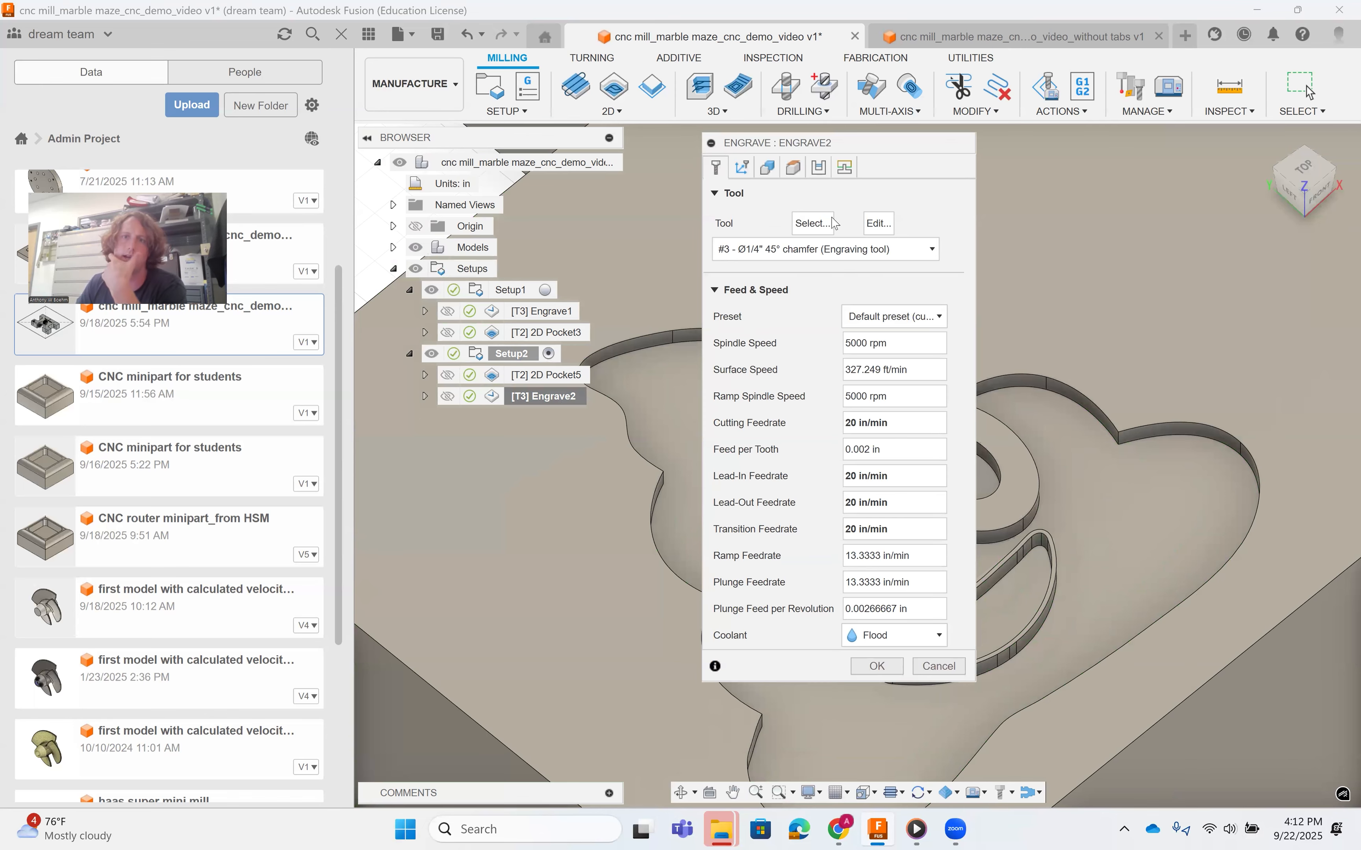
pyautogui.click(791, 169)
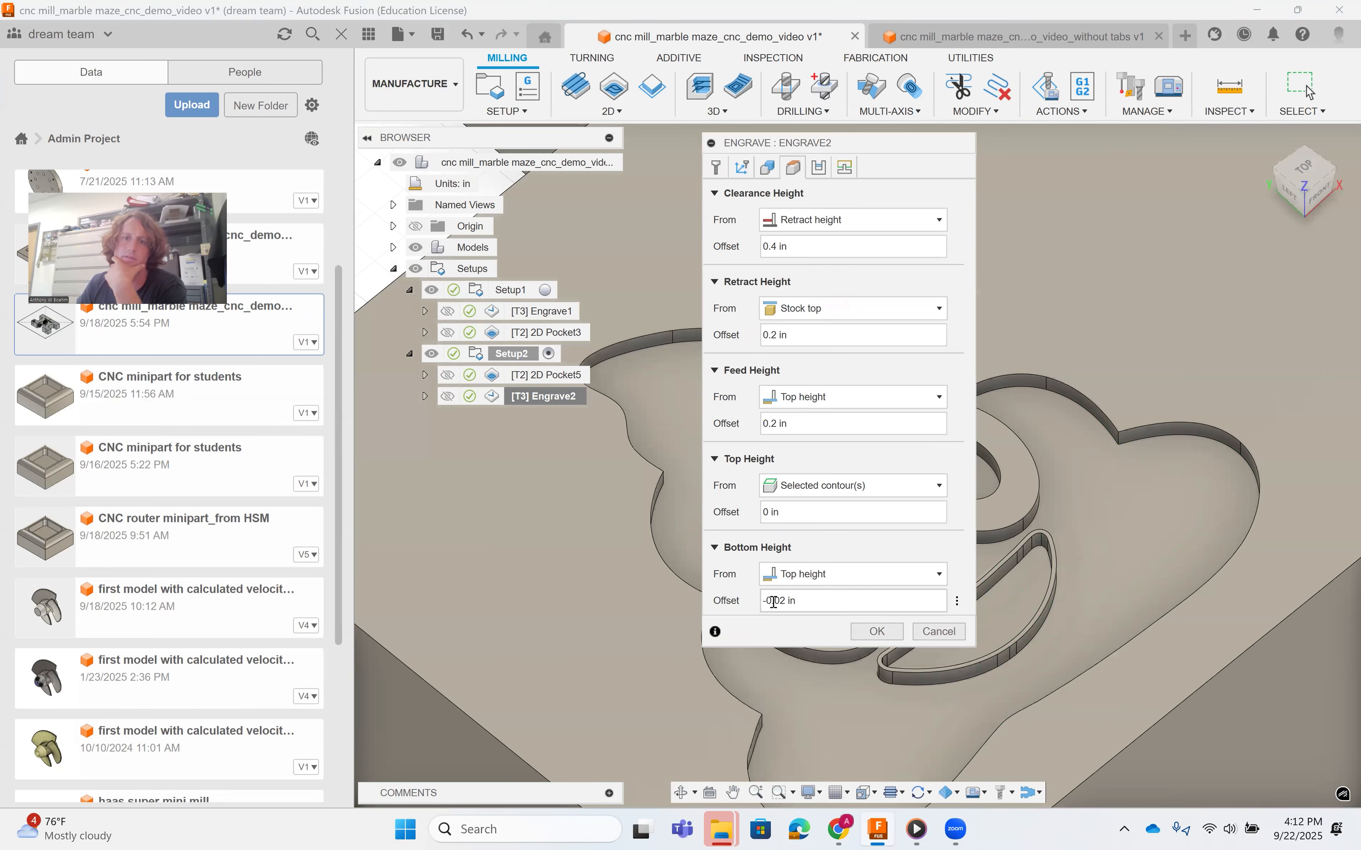
pyautogui.click(781, 602)
pyautogui.press('BackSpace')
pyautogui.write('4')
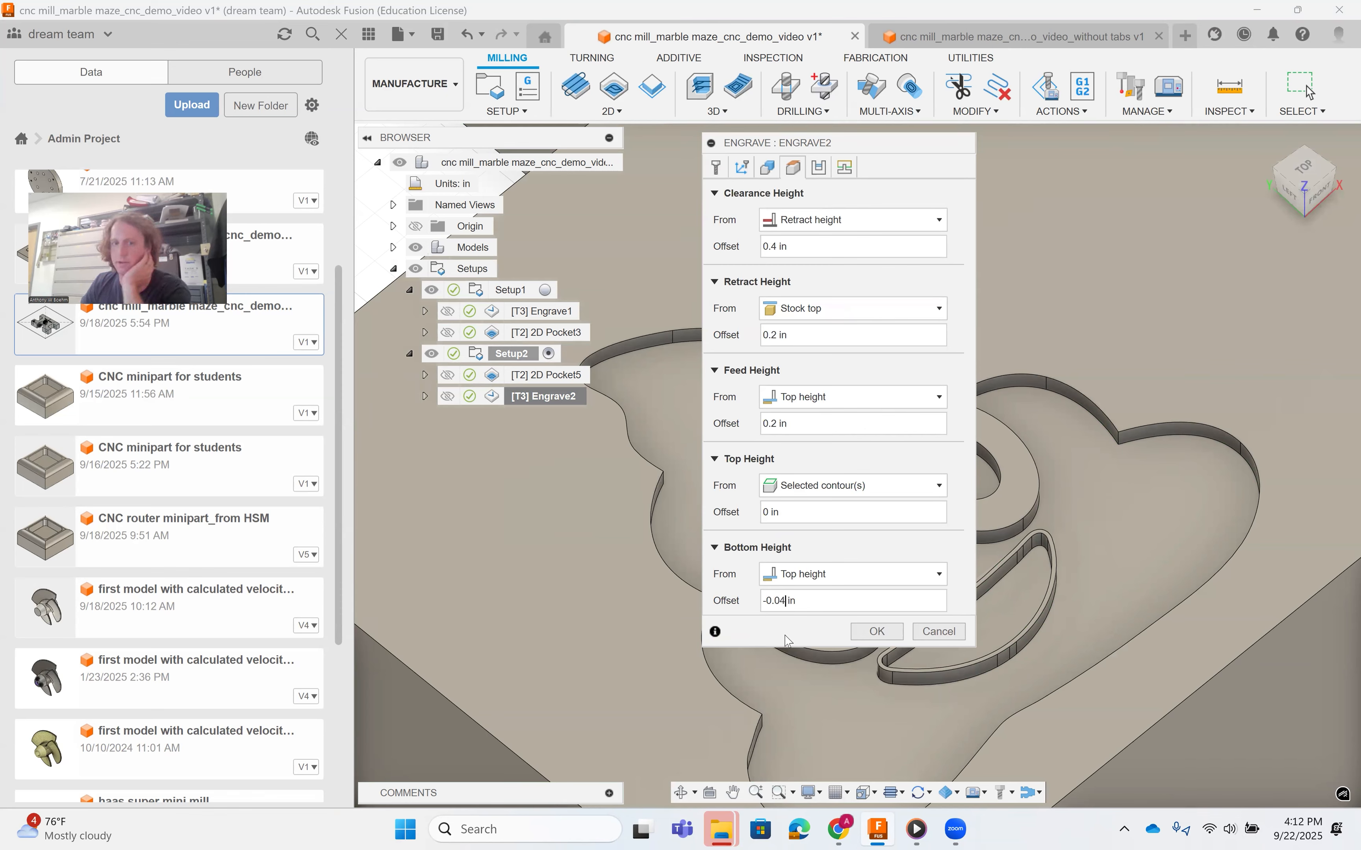
pyautogui.click(864, 637)
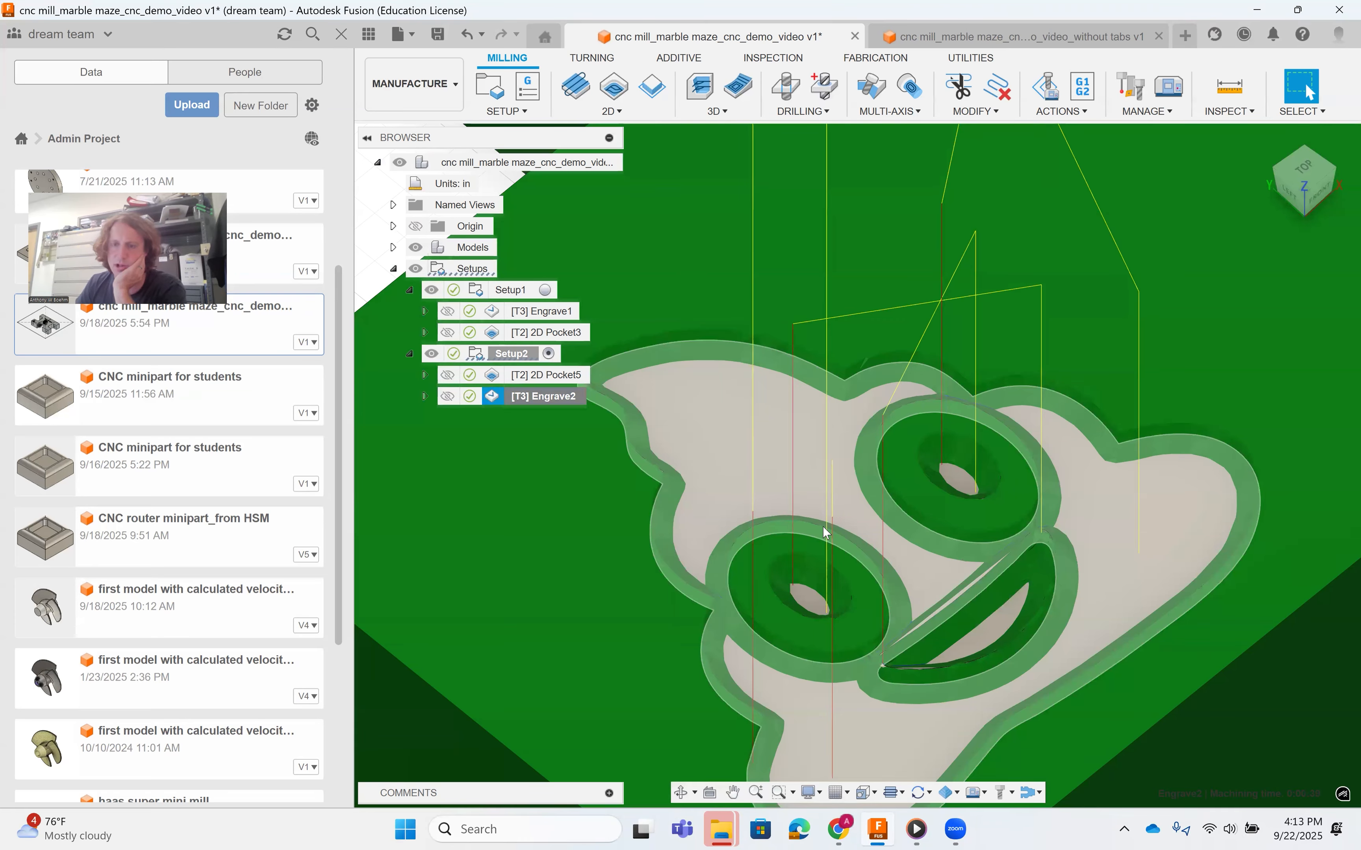
# Examine the regenerated engrave toolpath and simulated cut on the emoji and on each letter of the name.
pyautogui.scroll(-3, 829, 513)
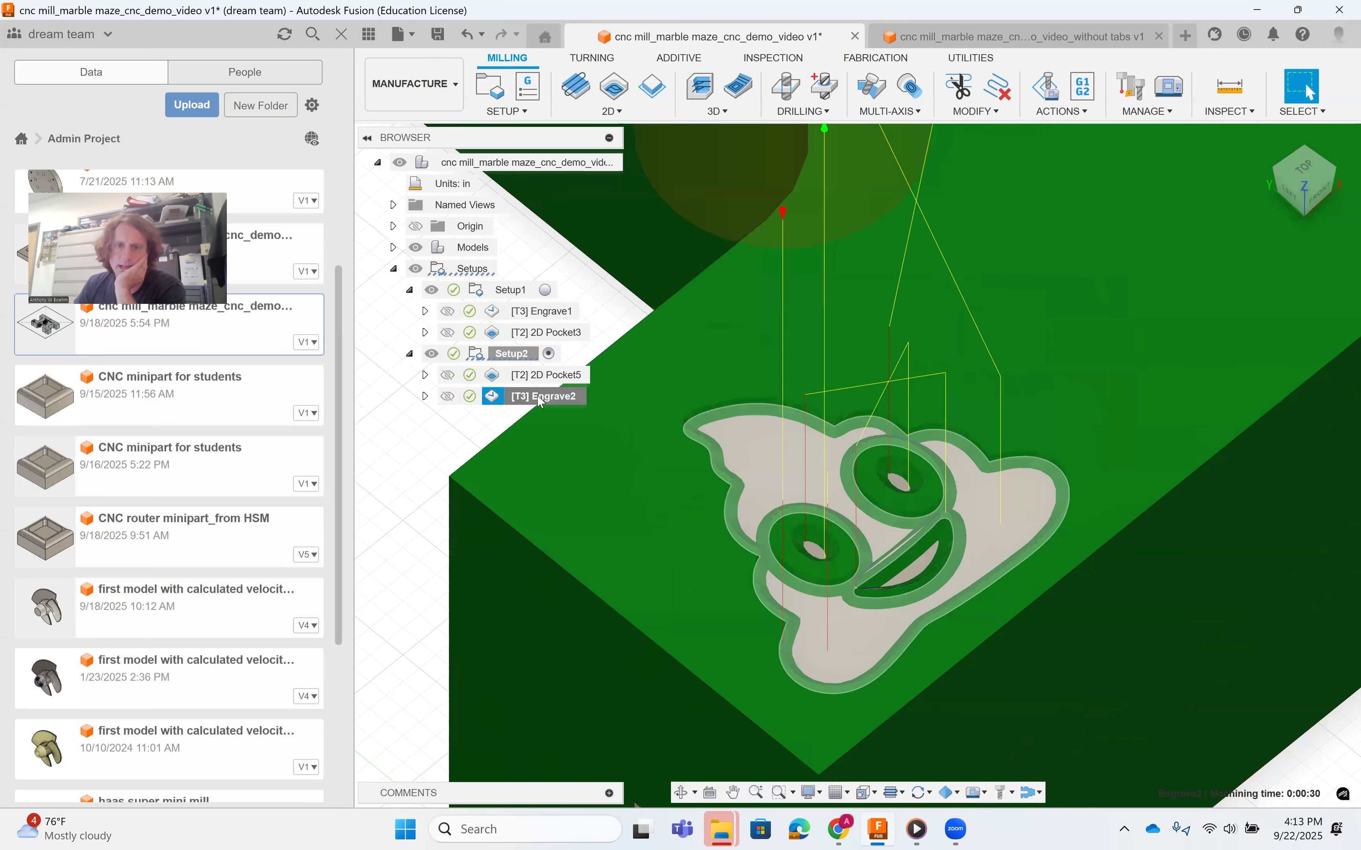
pyautogui.scroll(-3, 809, 530)
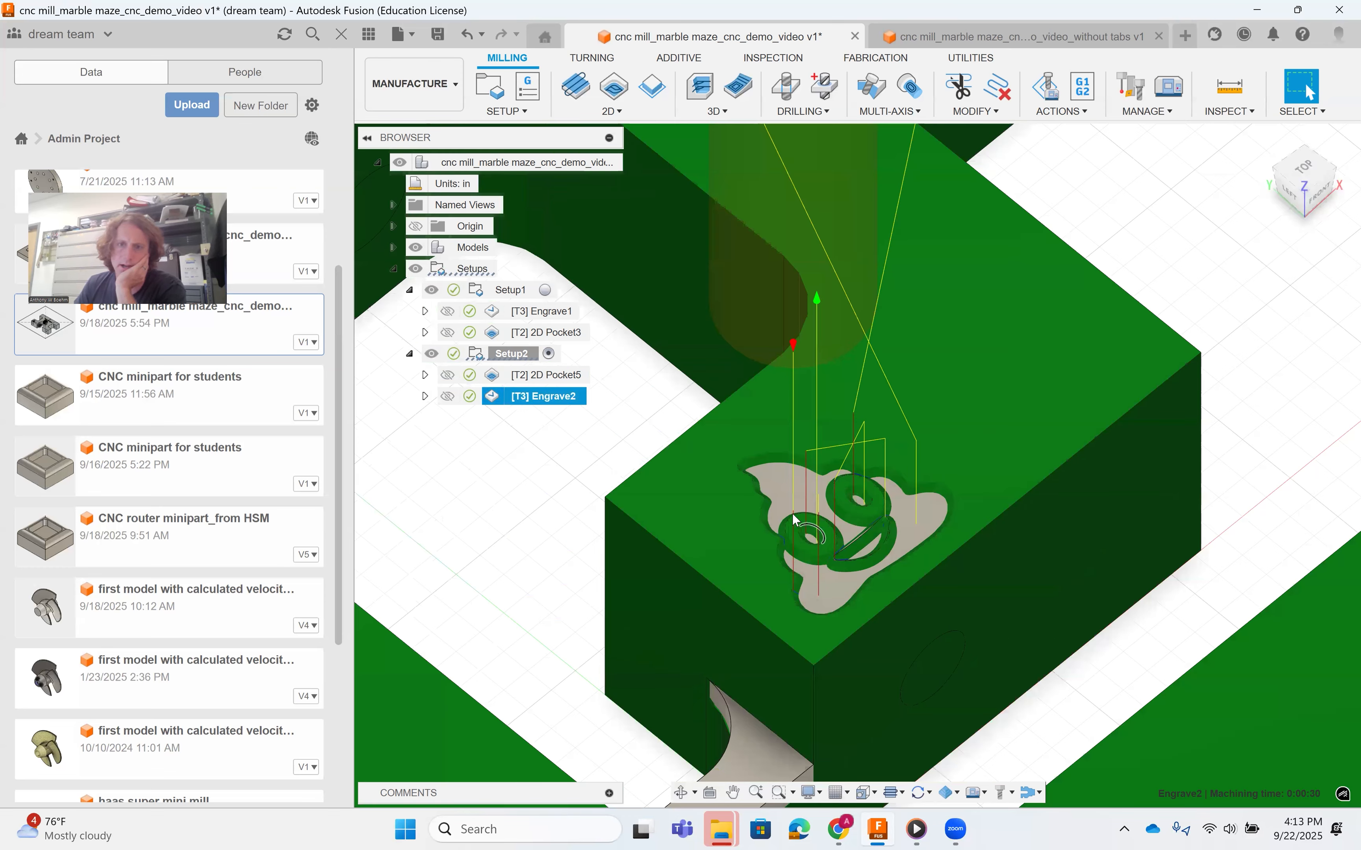
pyautogui.scroll(-2, 989, 508)
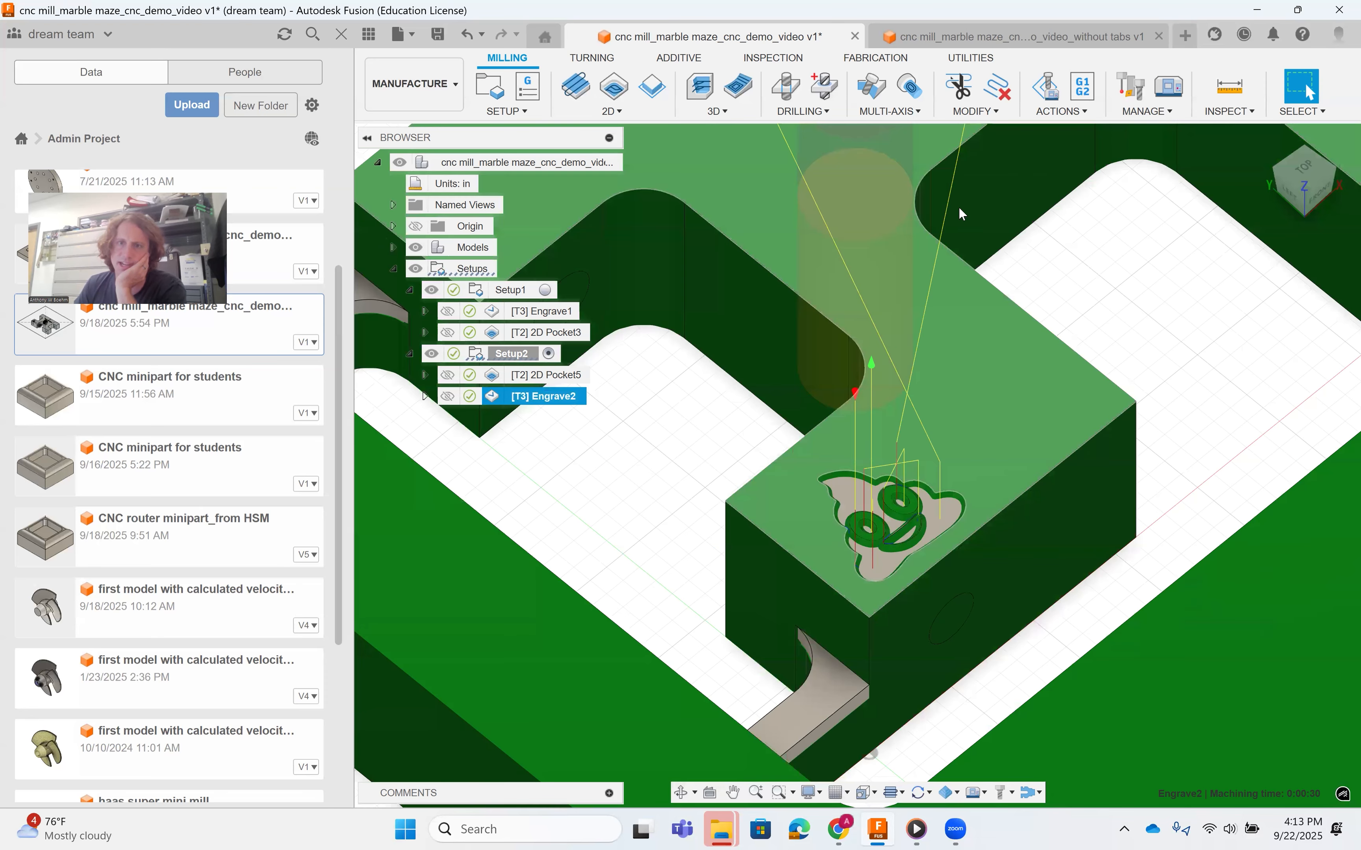
pyautogui.scroll(5, 919, 549)
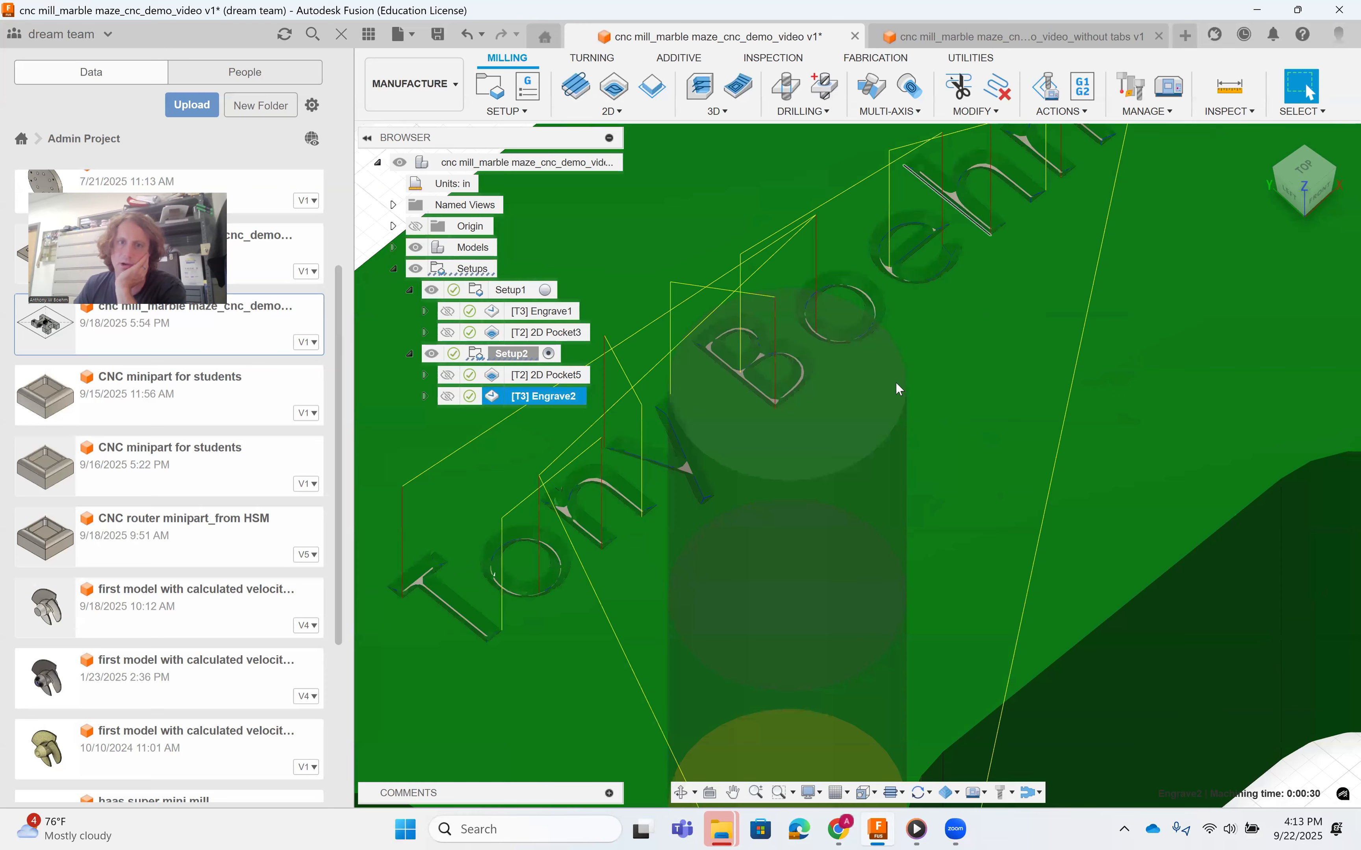
pyautogui.scroll(-1, 911, 380)
pyautogui.scroll(2, 914, 366)
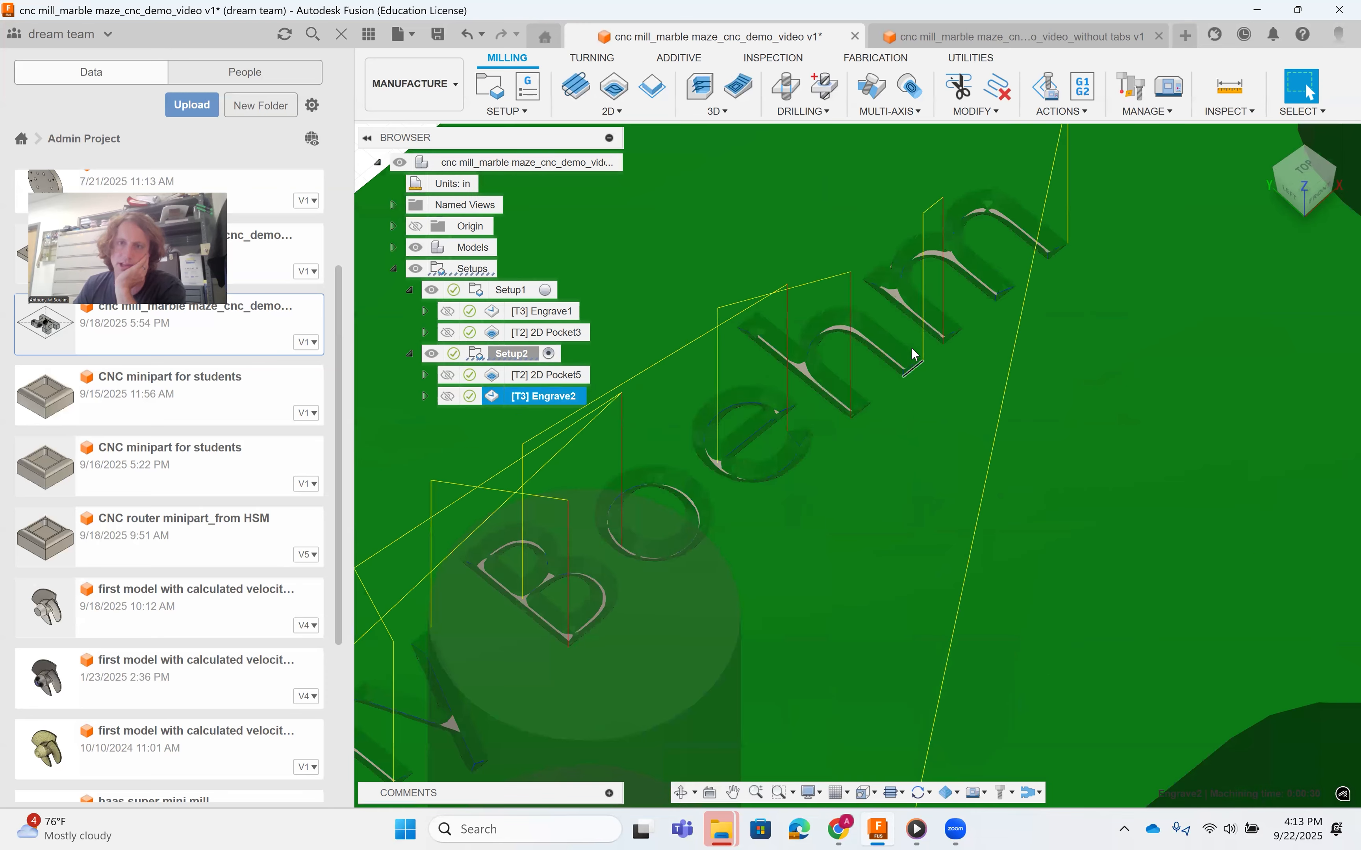
pyautogui.scroll(1, 914, 362)
pyautogui.scroll(1, 914, 359)
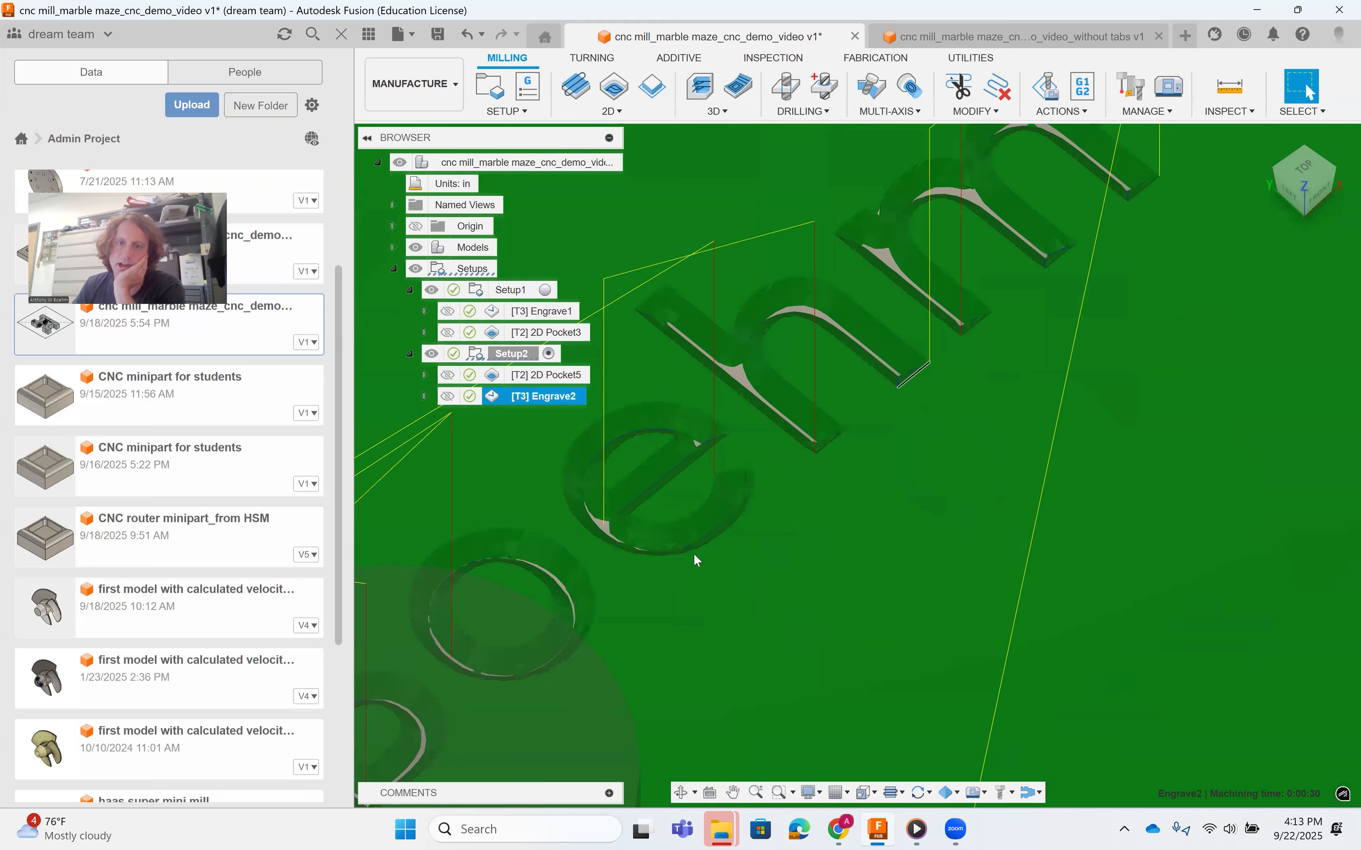
pyautogui.scroll(2, 824, 405)
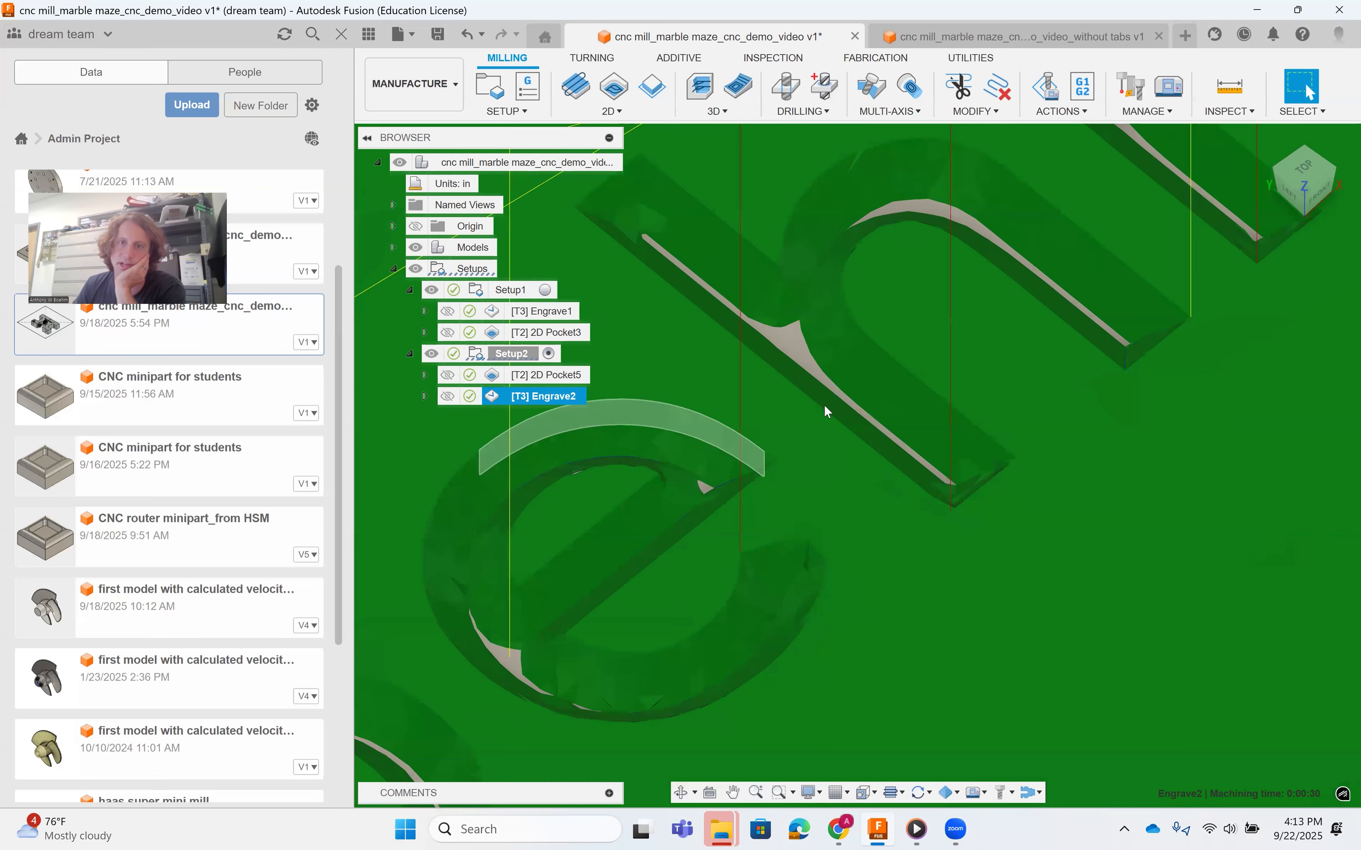
pyautogui.scroll(-5, 828, 412)
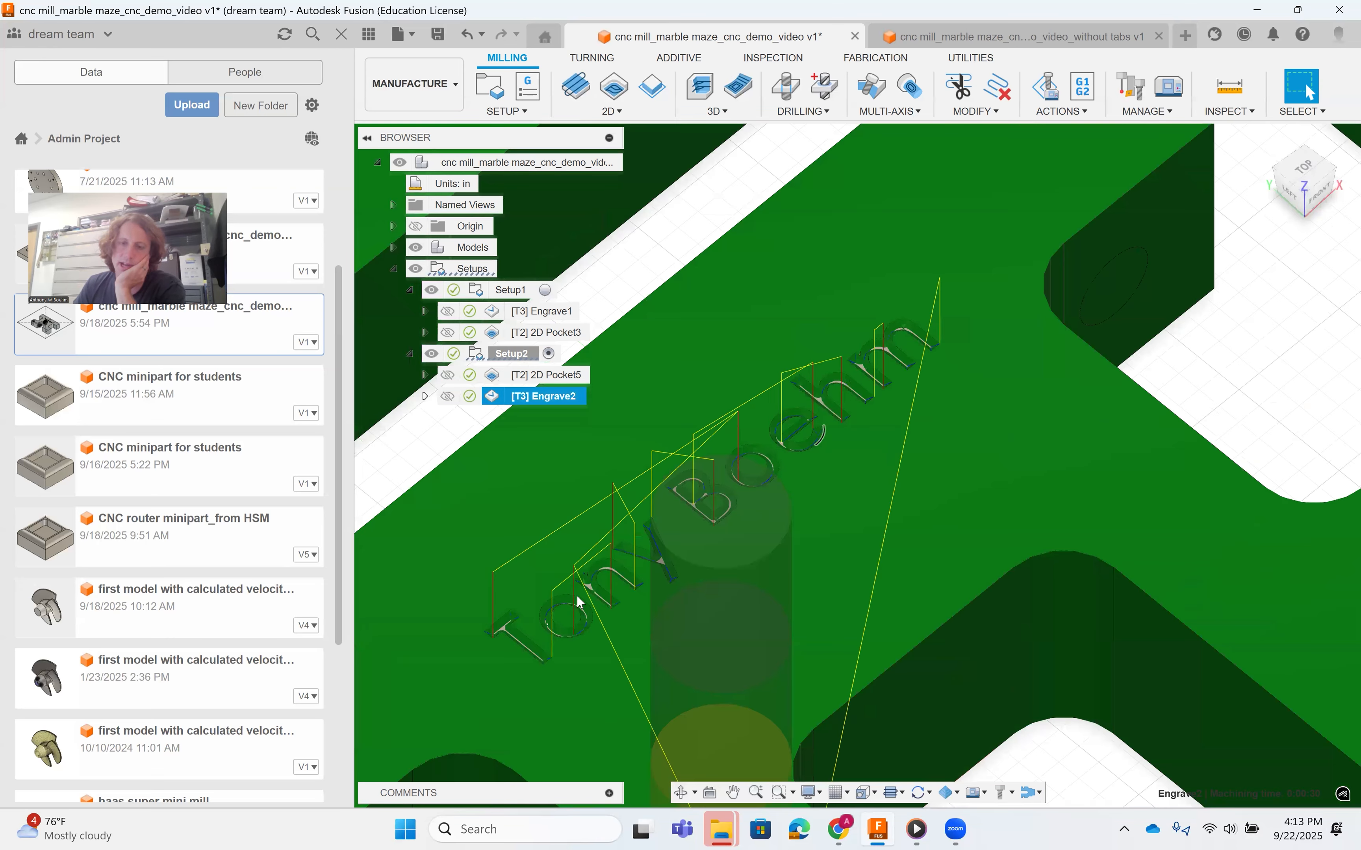
pyautogui.scroll(-4, 745, 690)
pyautogui.moveTo(745, 690); pyautogui.dragTo(781, 351, button='middle')
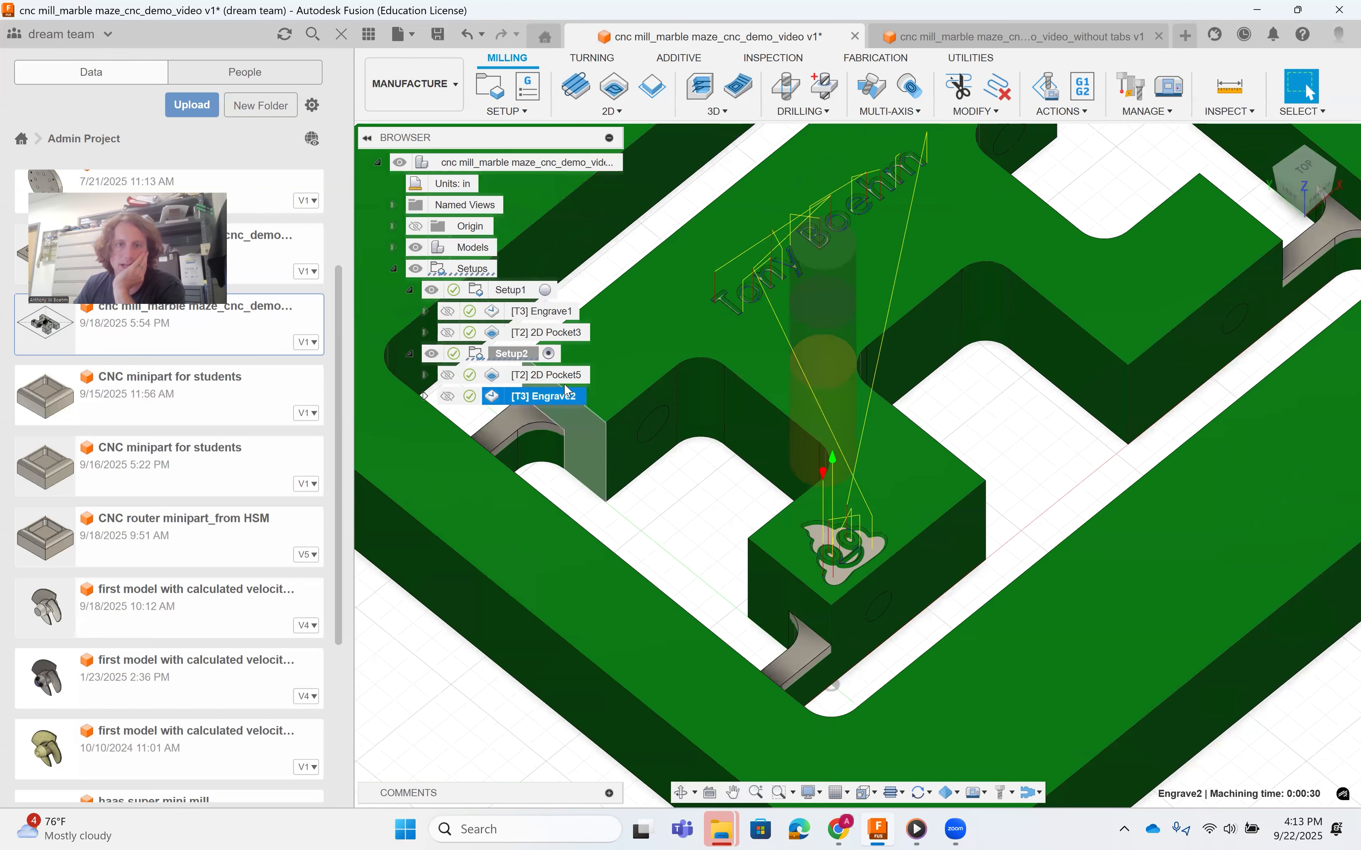
# Move the Engrave operation ahead of the 2D Pocket in the second setup and check both toolpaths in the new order.
pyautogui.click(561, 479)
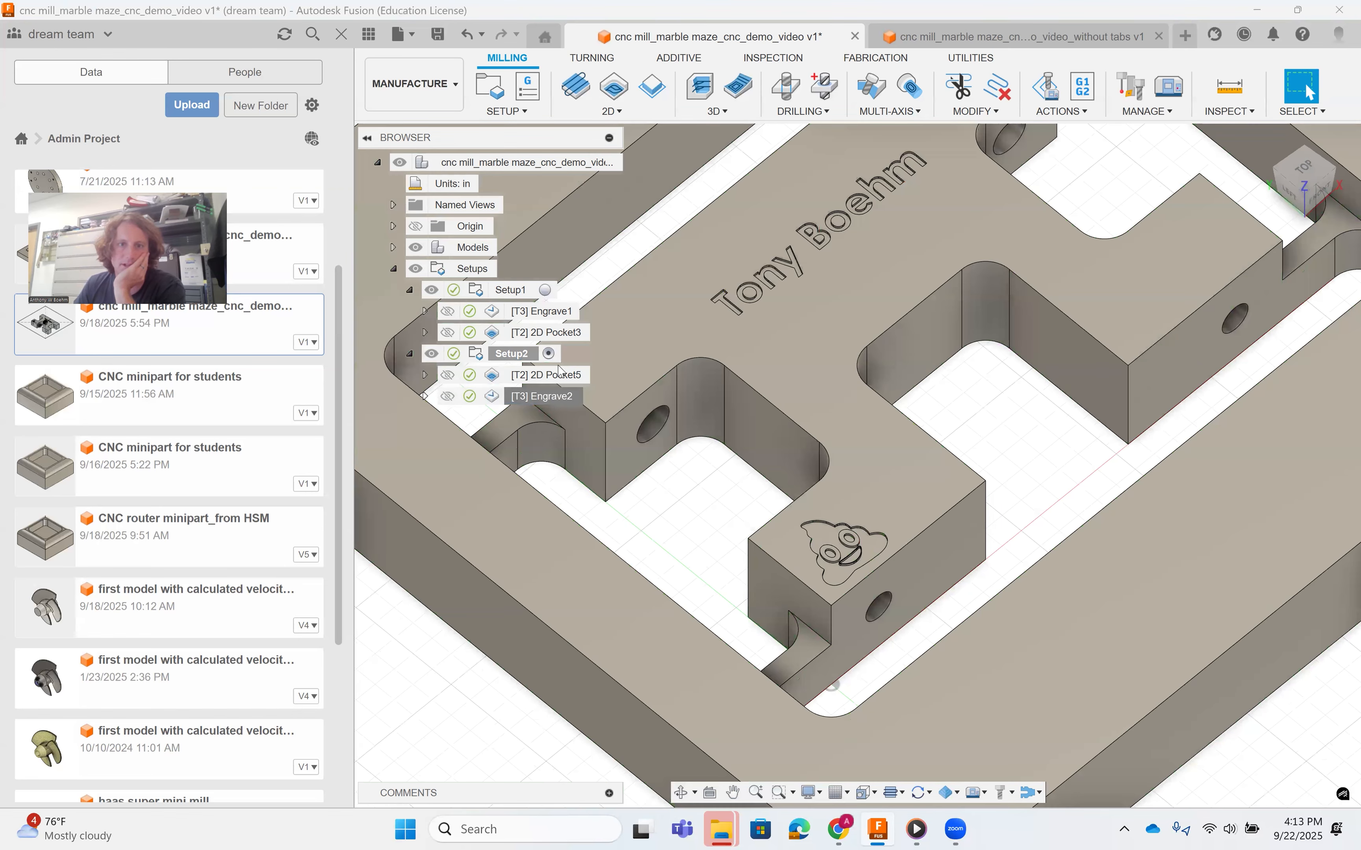
pyautogui.moveTo(542, 396); pyautogui.dragTo(562, 376)
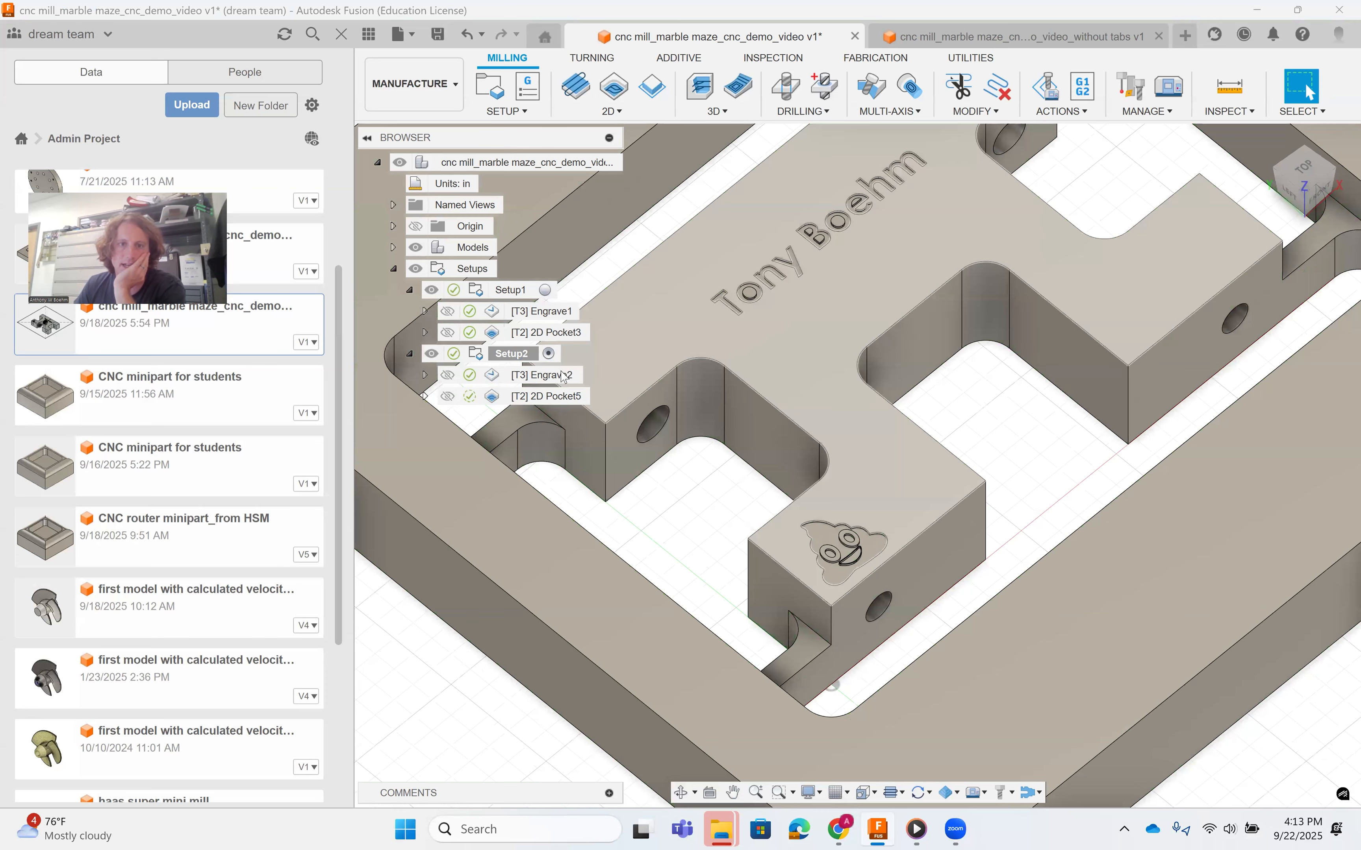
pyautogui.click(564, 377)
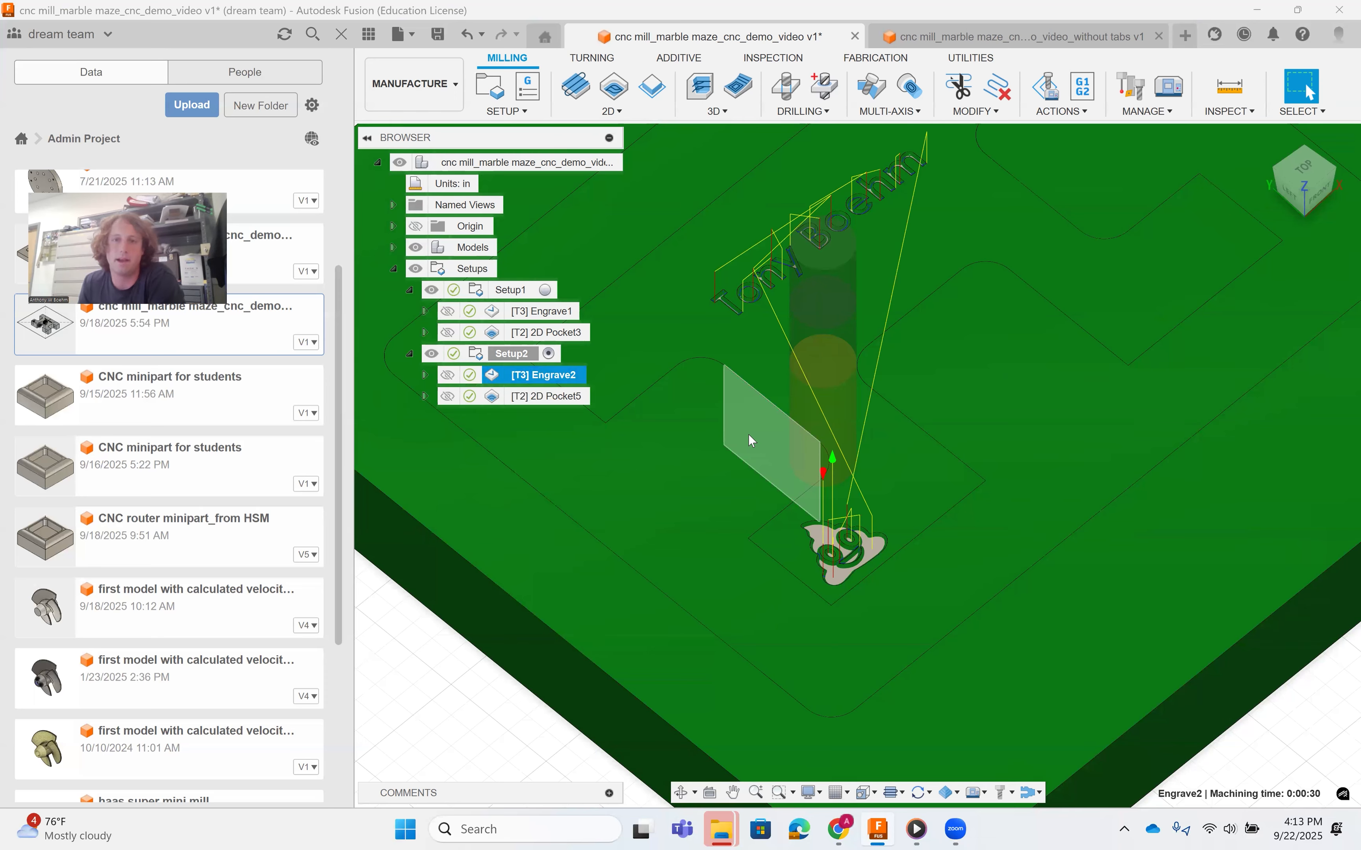
pyautogui.scroll(-2, 814, 332)
pyautogui.scroll(-2, 817, 360)
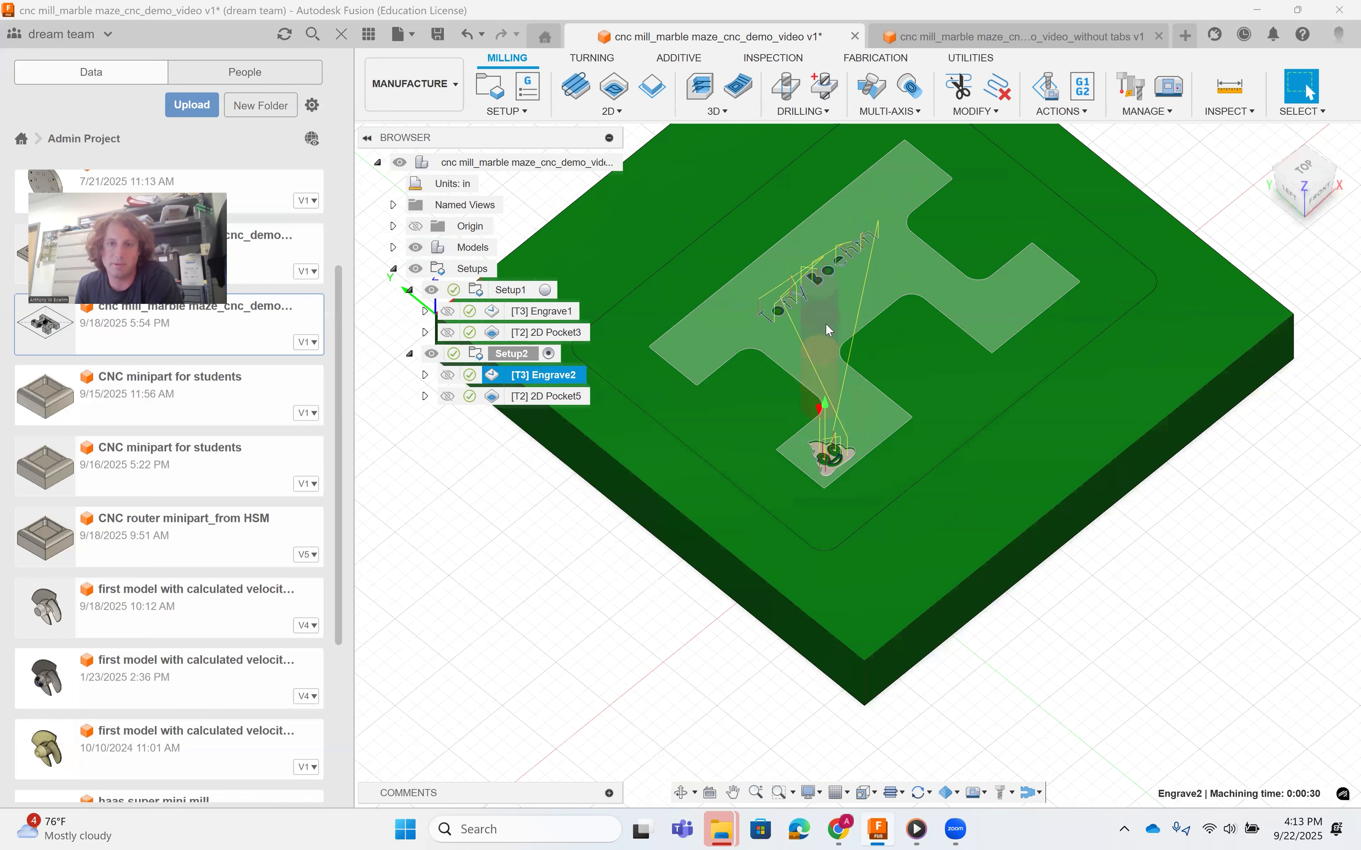
pyautogui.scroll(2, 786, 358)
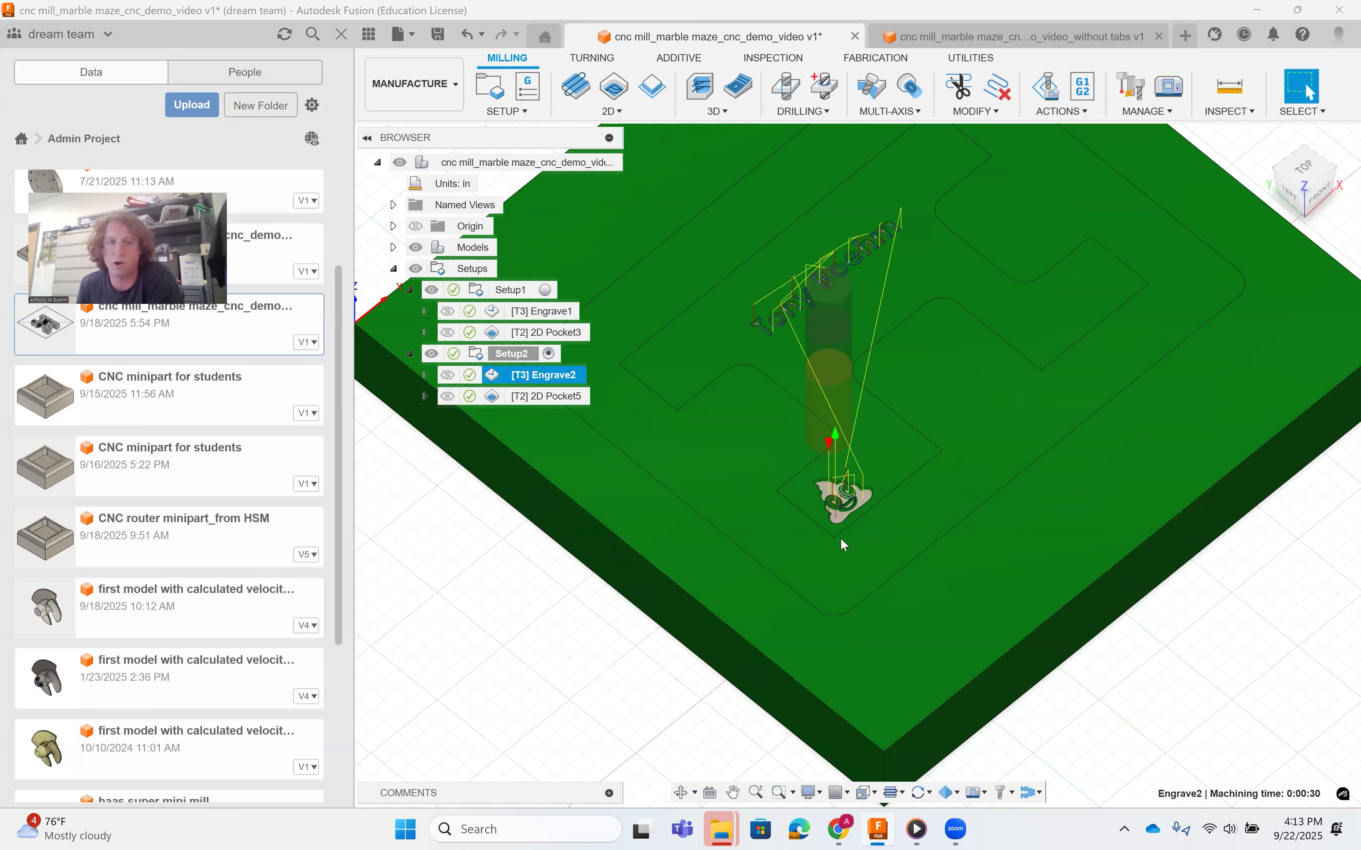
pyautogui.click(583, 398)
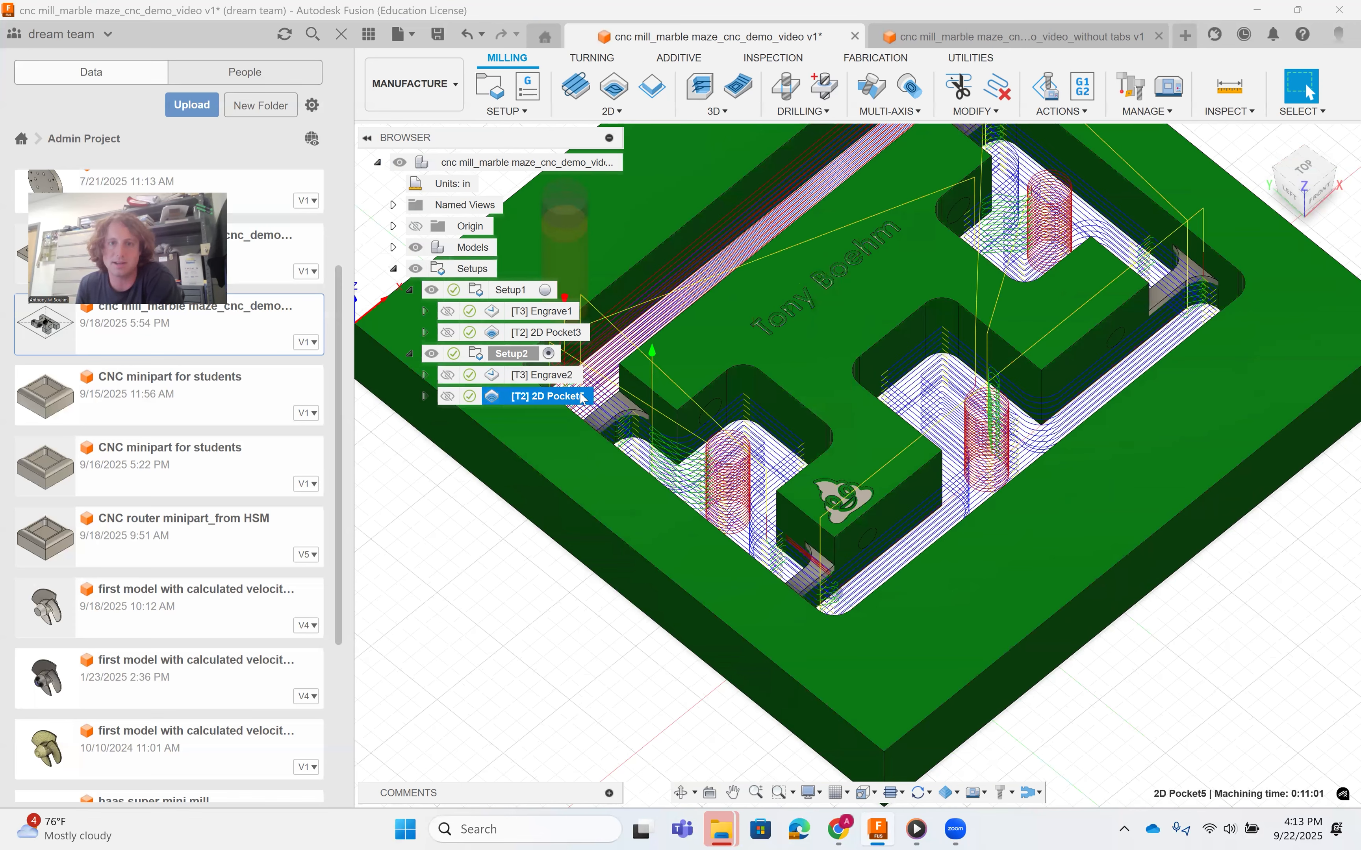
pyautogui.click(484, 511)
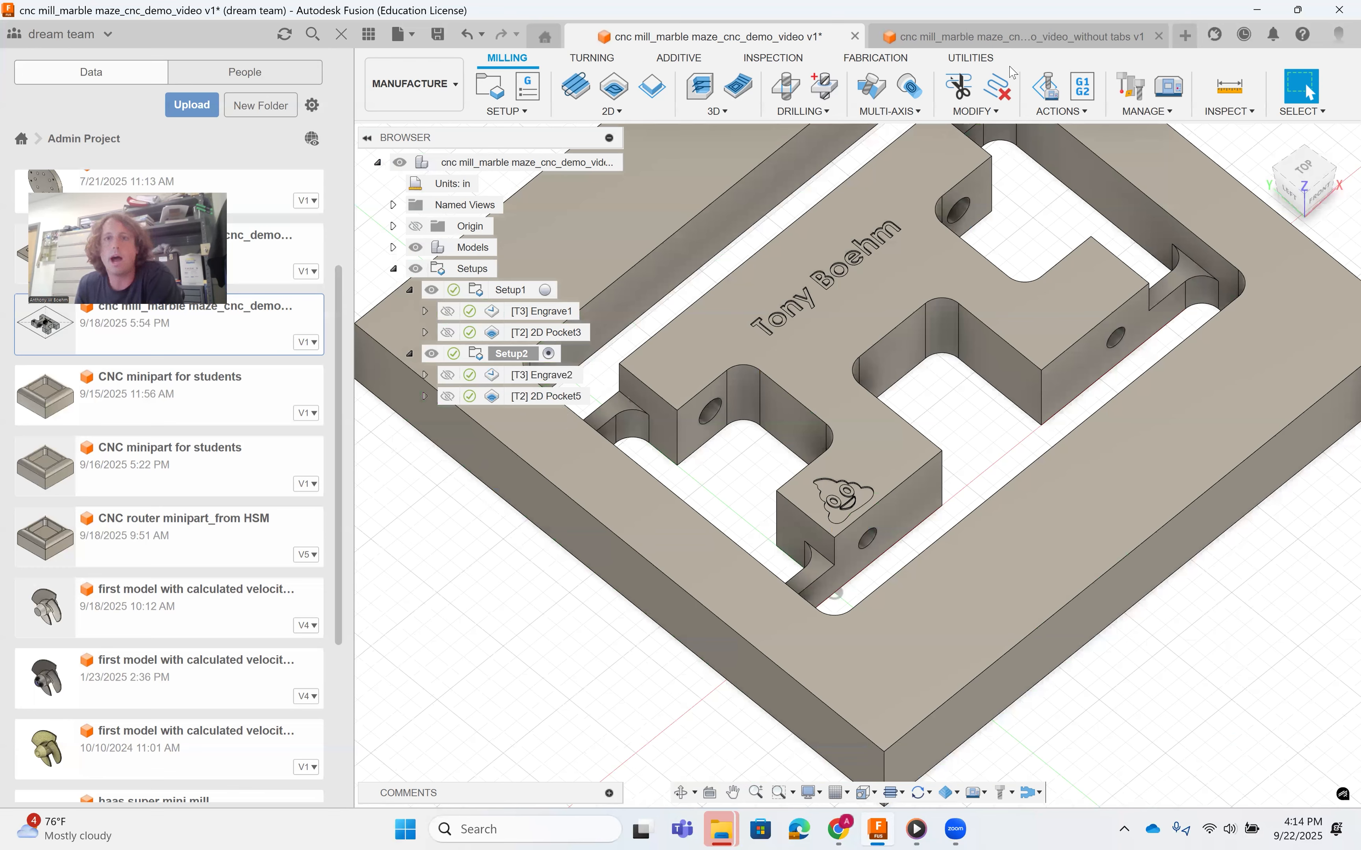
# Switch to the marble maze document without tabs and change it to the Design workspace.
pyautogui.click(1065, 35)
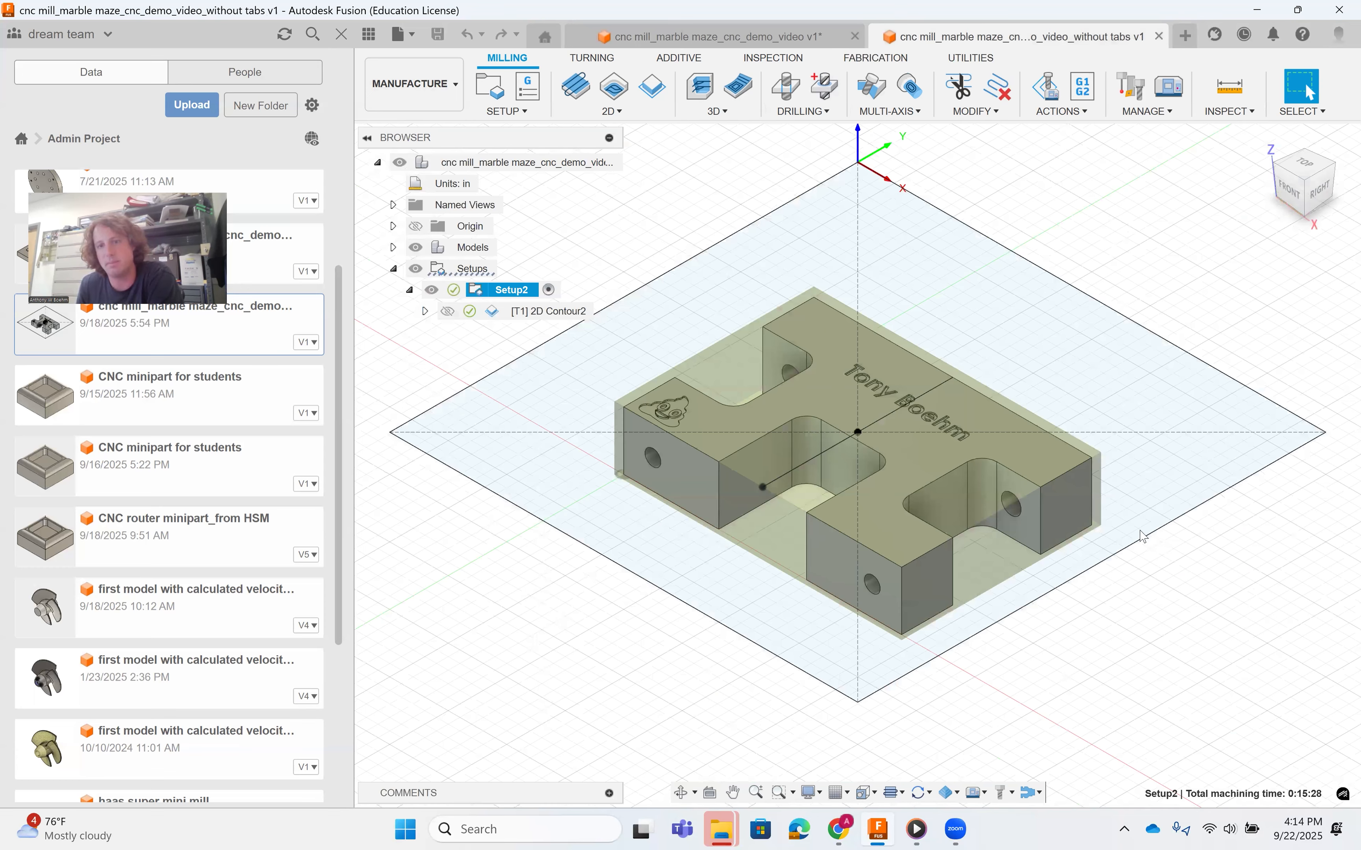
pyautogui.click(850, 437)
pyautogui.moveTo(528, 551); pyautogui.dragTo(620, 541, button='middle')
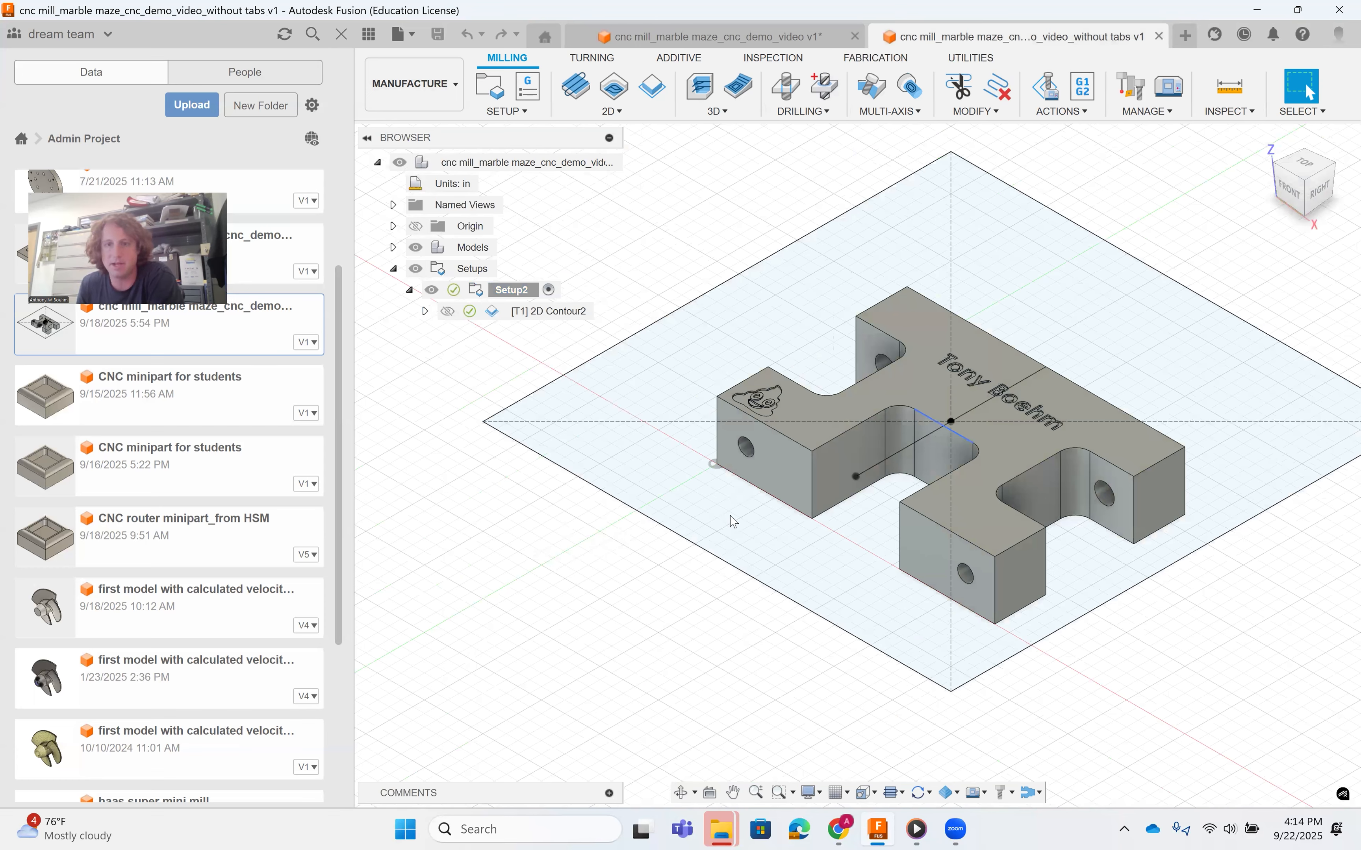
pyautogui.moveTo(894, 497); pyautogui.dragTo(729, 516, button='middle')
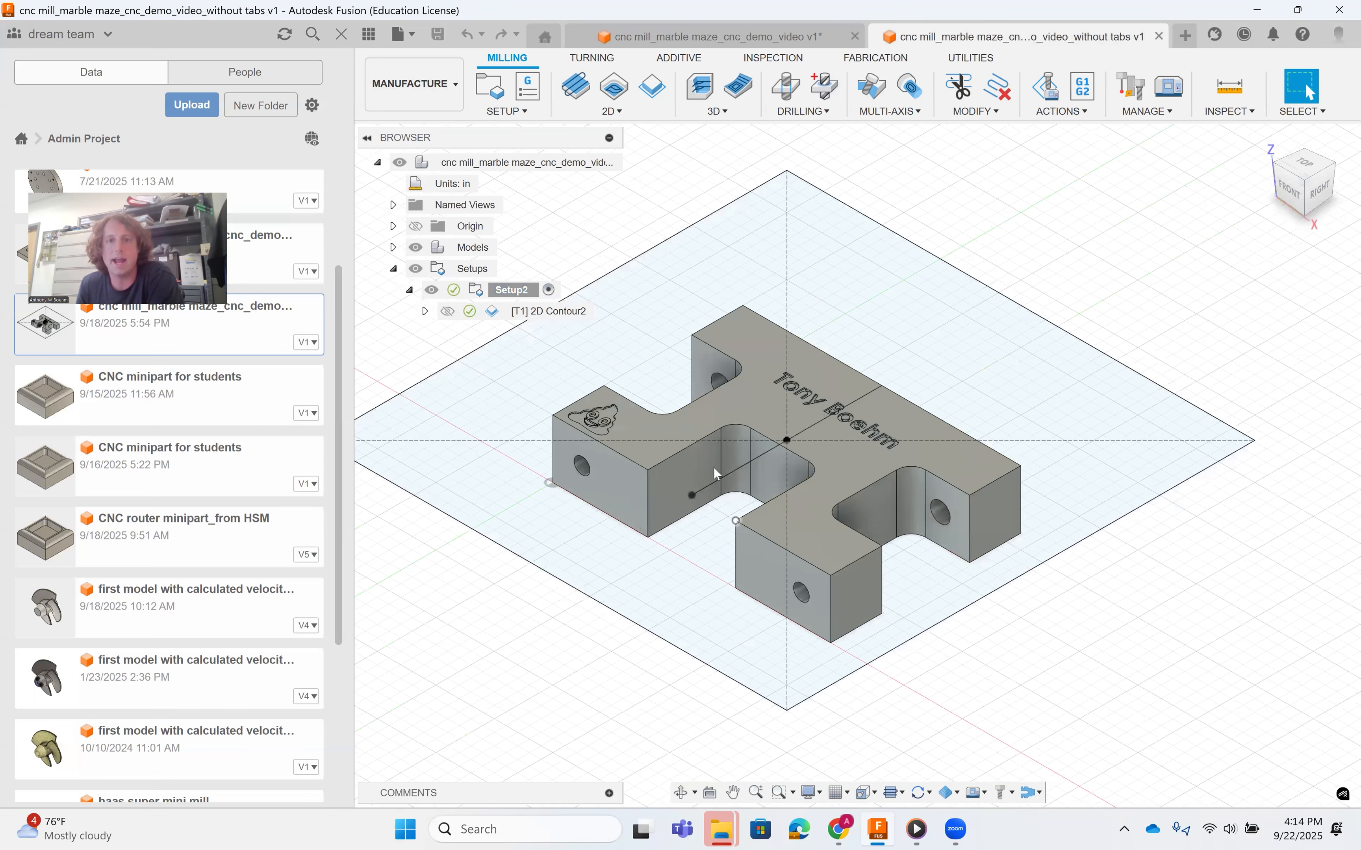
pyautogui.click(777, 416)
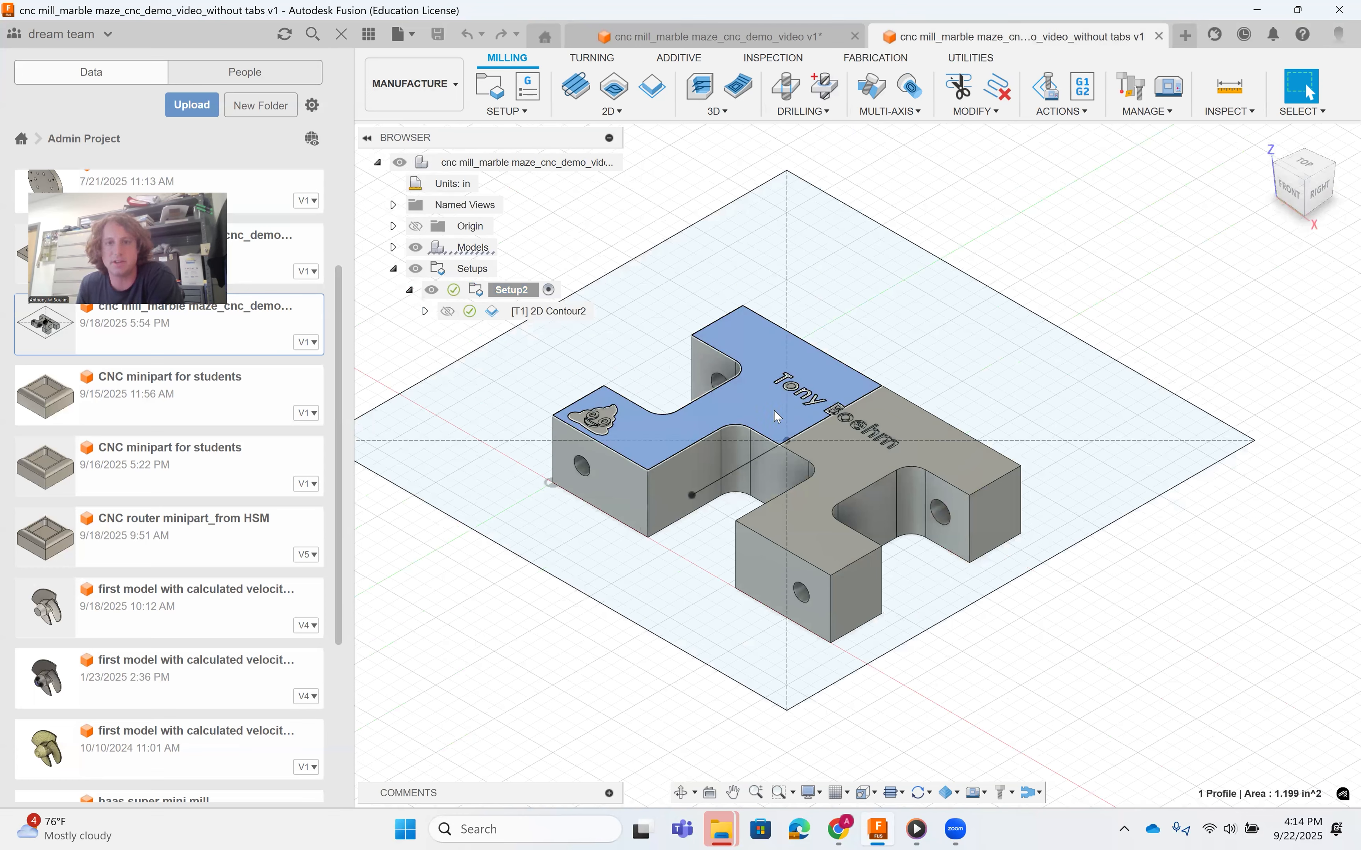
pyautogui.rightClick(778, 417)
pyautogui.press('Escape')
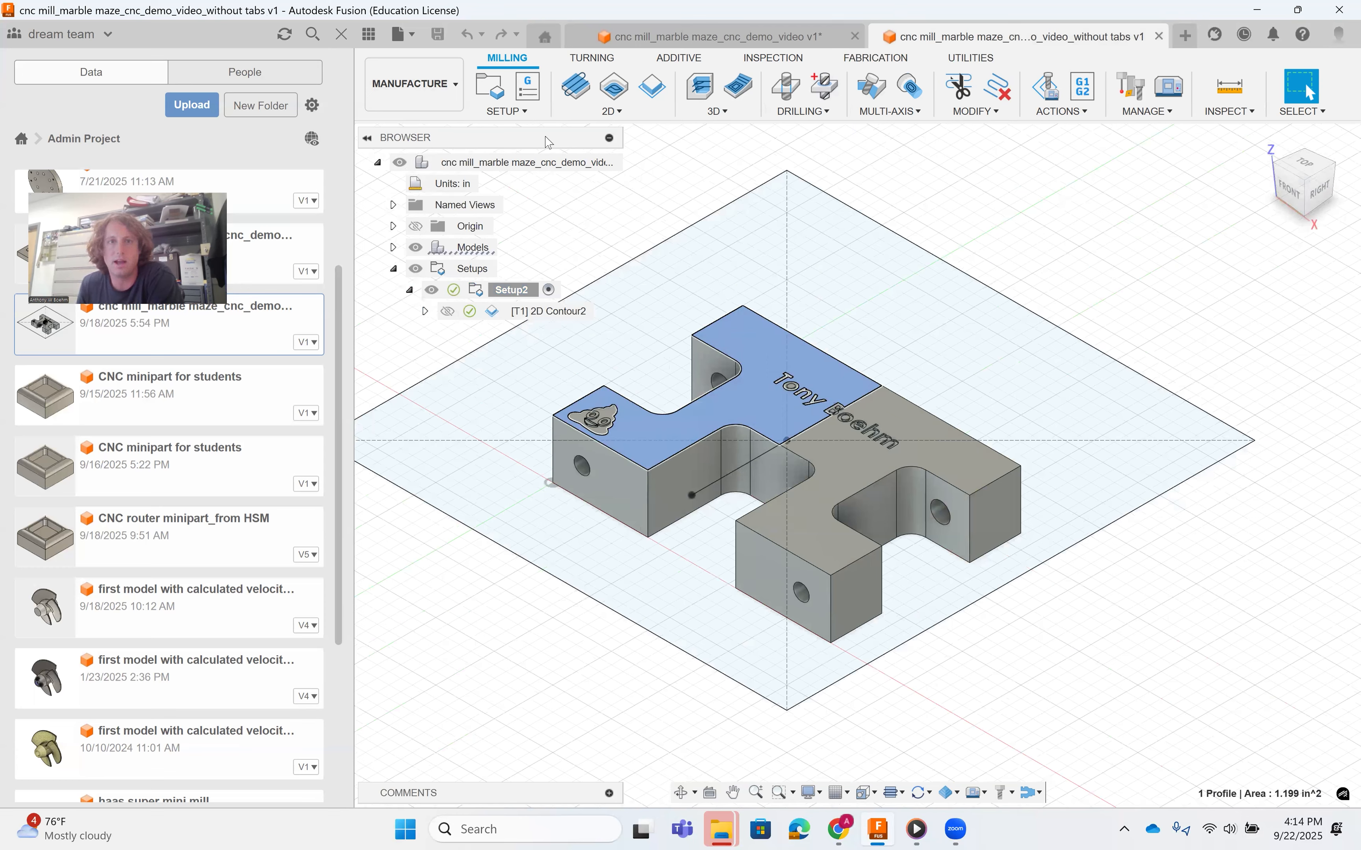
pyautogui.click(416, 97)
pyautogui.click(428, 135)
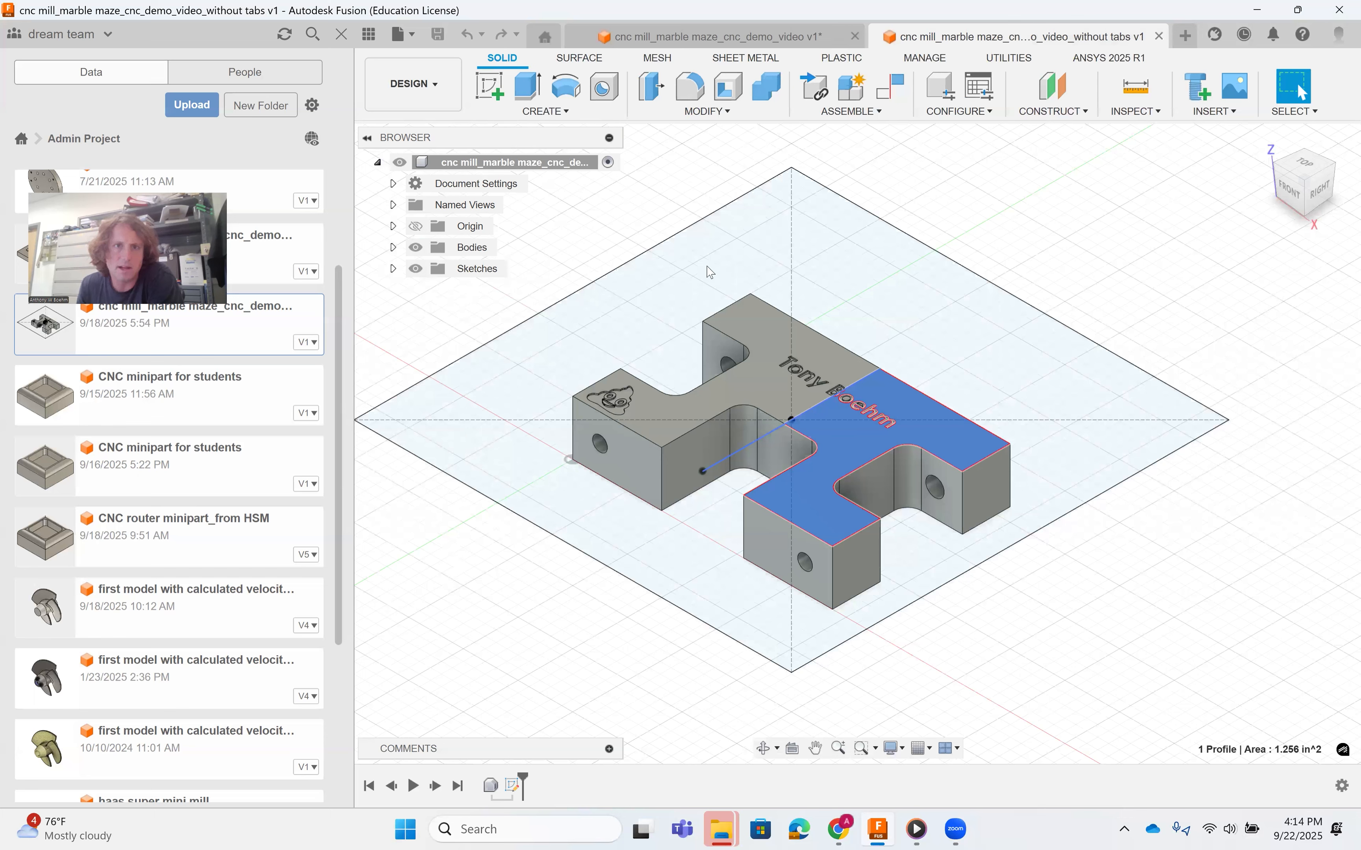
pyautogui.click(563, 110)
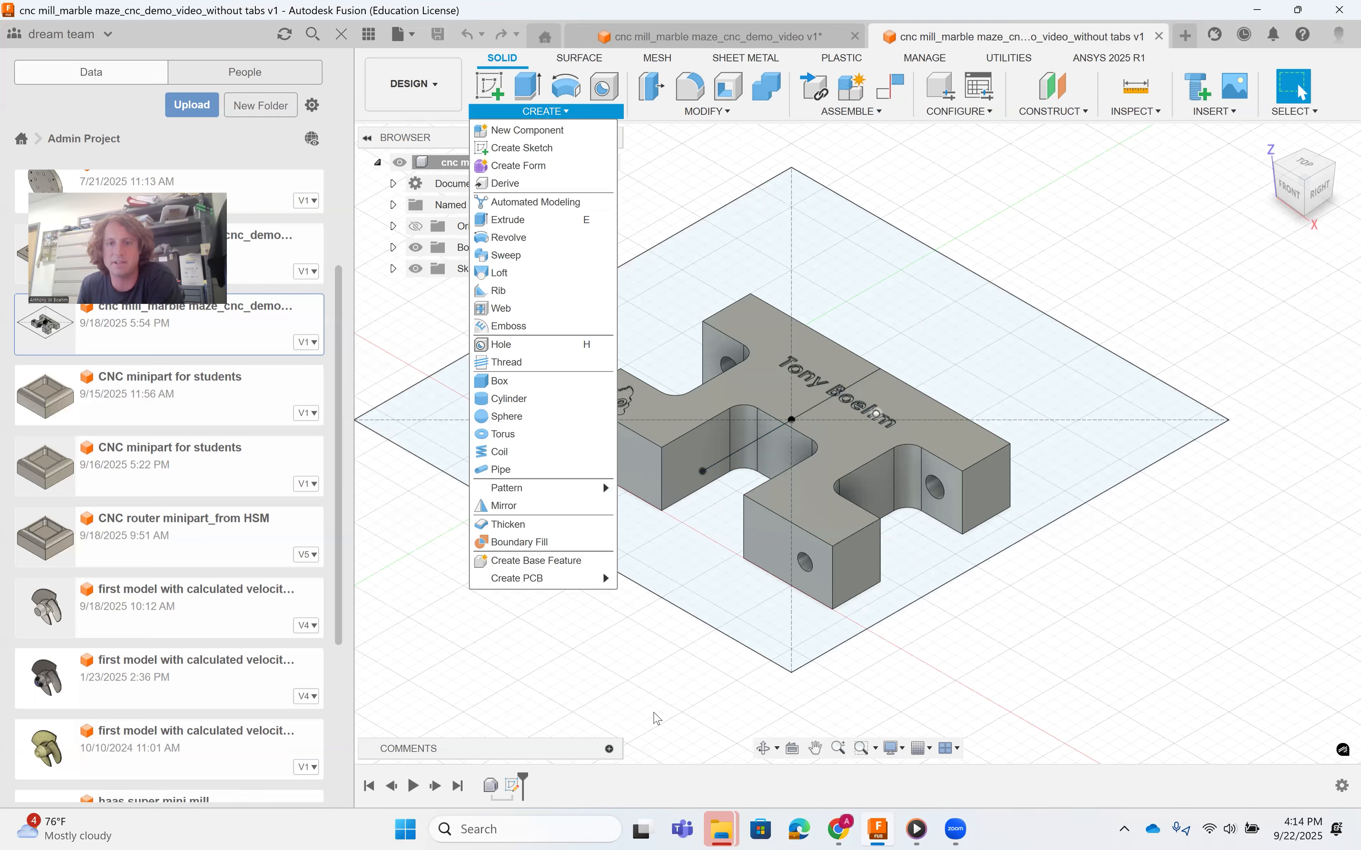
pyautogui.click(655, 705)
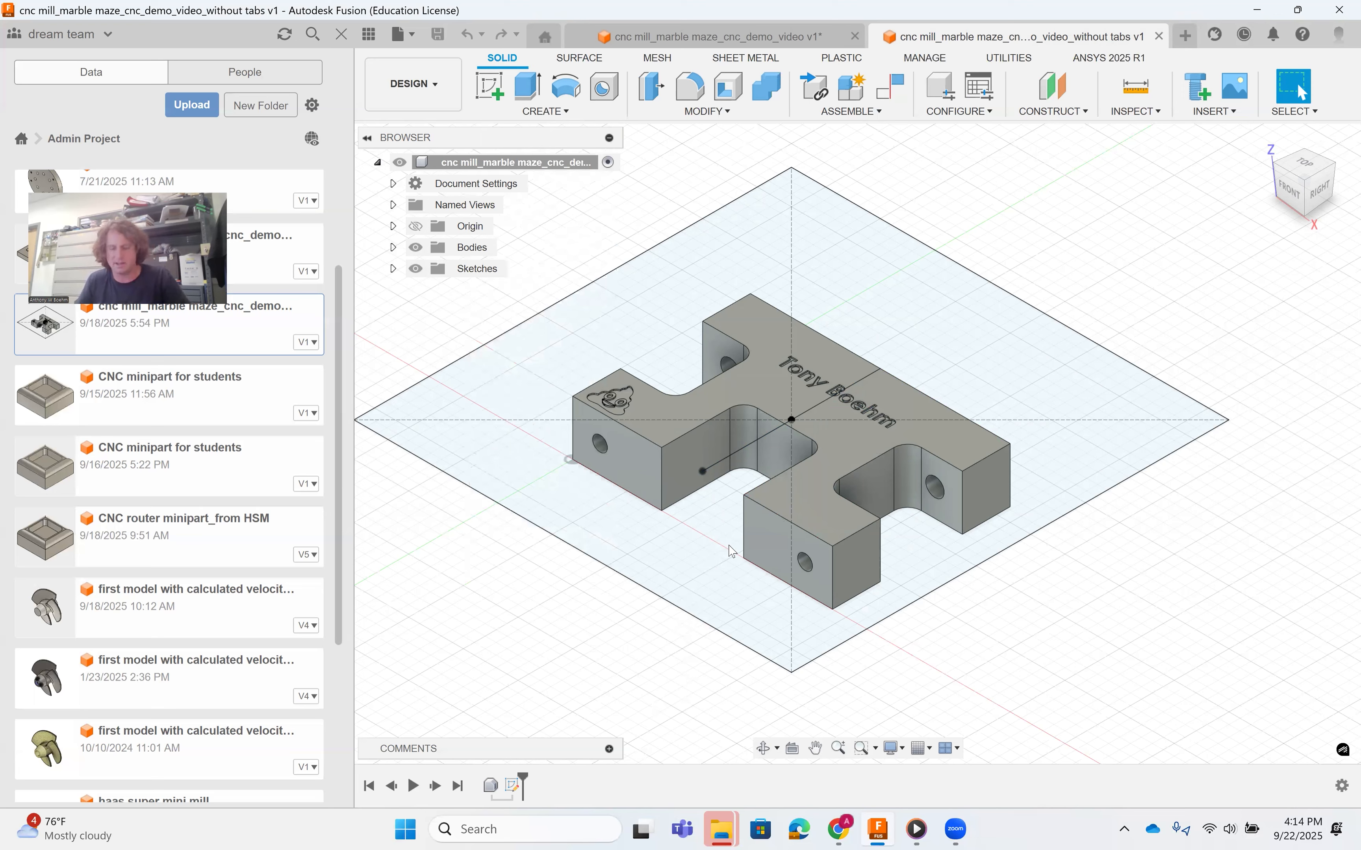
# Inspect the part from above together with the sketch's centre line and the square profile surrounding it.
pyautogui.moveTo(727, 544); pyautogui.dragTo(772, 438, button='middle')
pyautogui.keyDown('shift'); pyautogui.moveTo(727, 493); pyautogui.dragTo(813, 553, button='middle'); pyautogui.keyUp('shift')
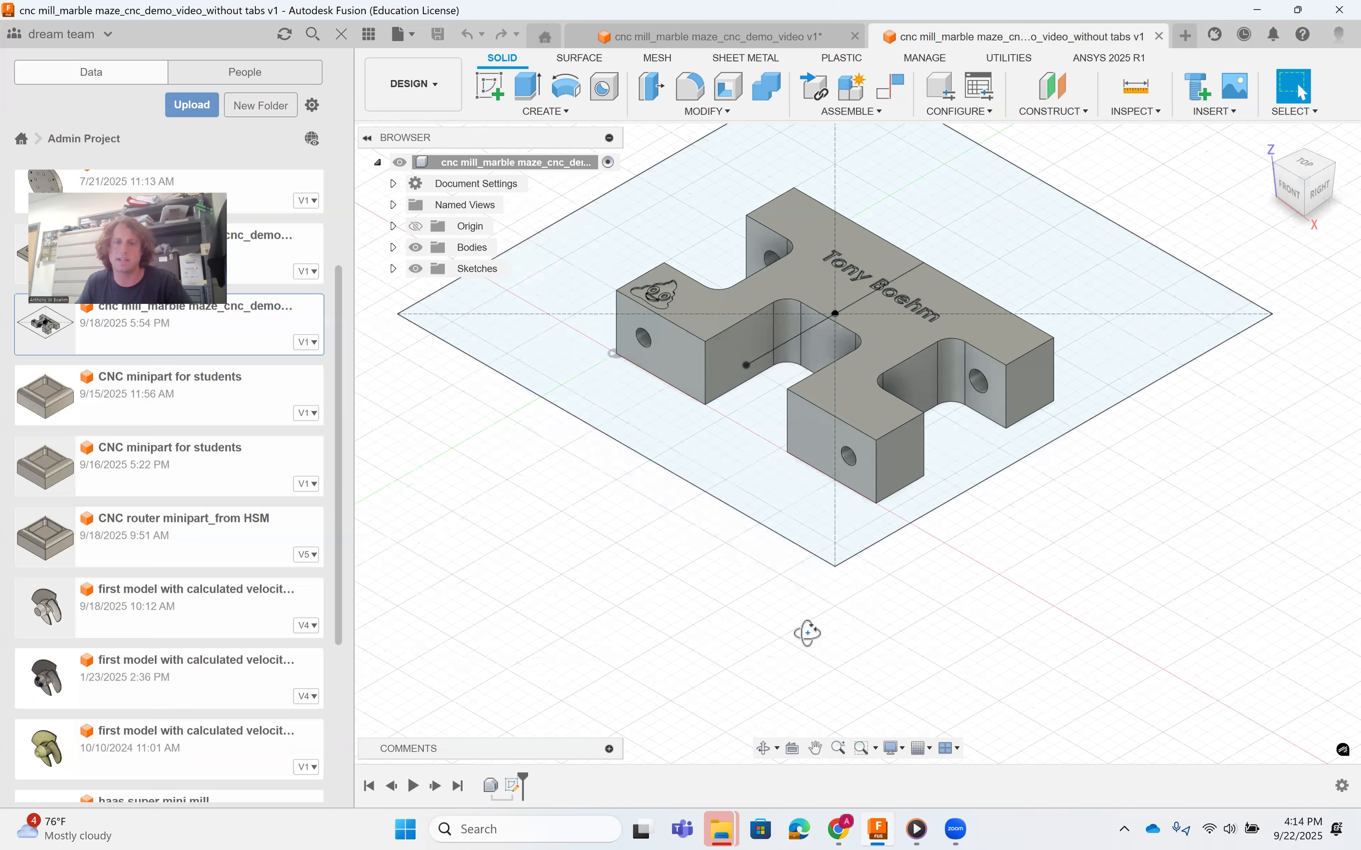
pyautogui.keyDown('shift'); pyautogui.moveTo(808, 632); pyautogui.dragTo(808, 458, button='middle'); pyautogui.keyUp('shift')
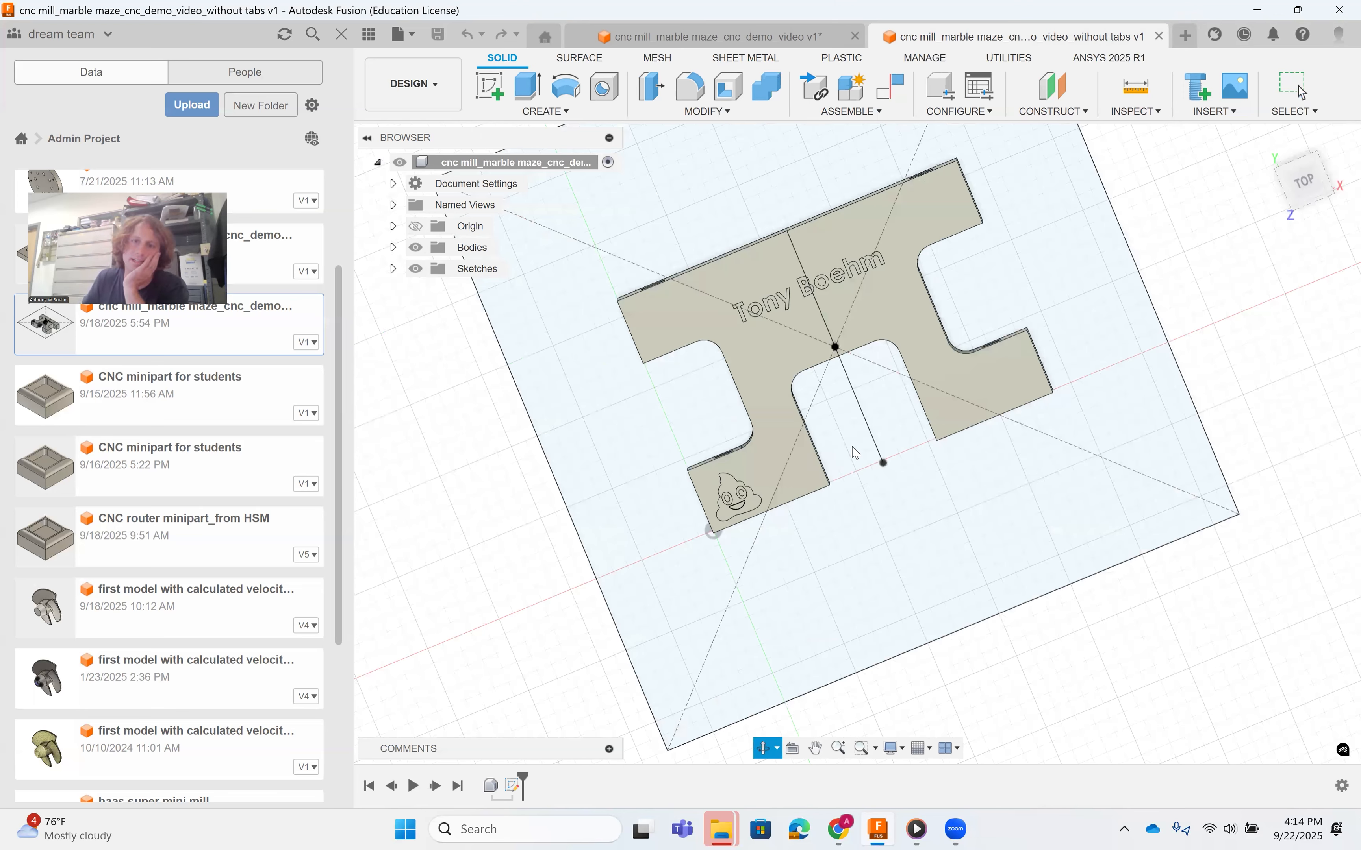
pyautogui.click(876, 445)
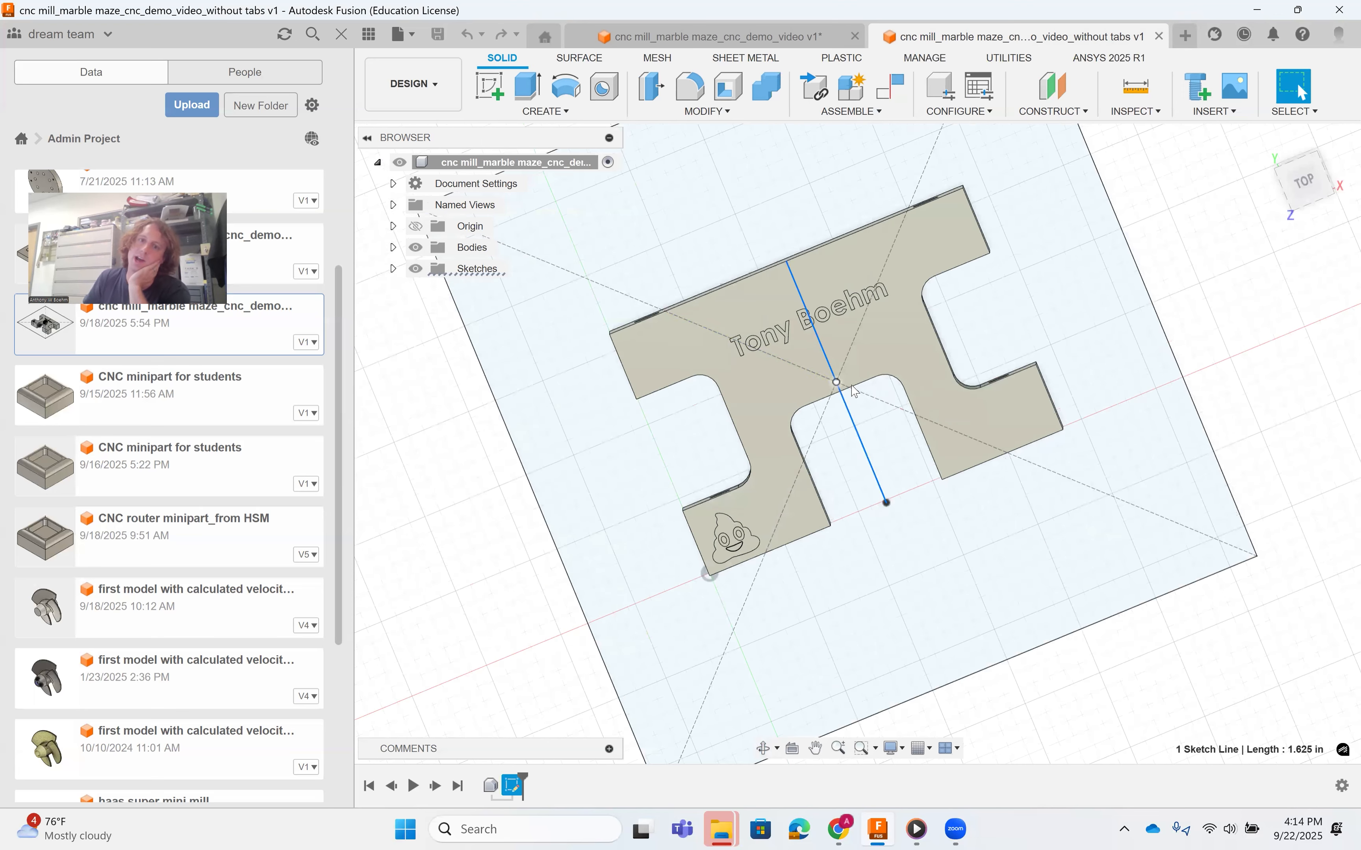
pyautogui.scroll(-1, 858, 392)
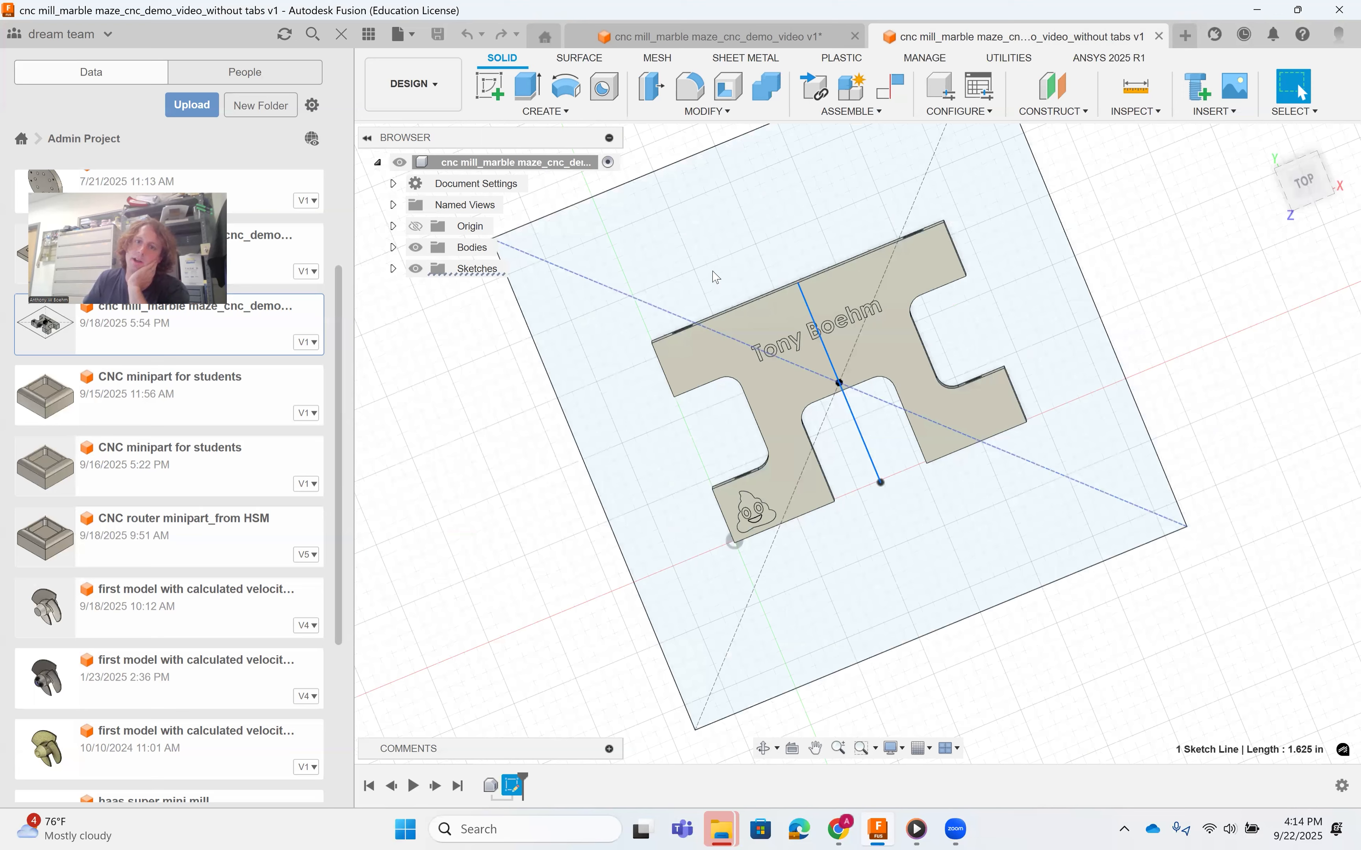
pyautogui.click(756, 225)
pyautogui.scroll(-2, 757, 225)
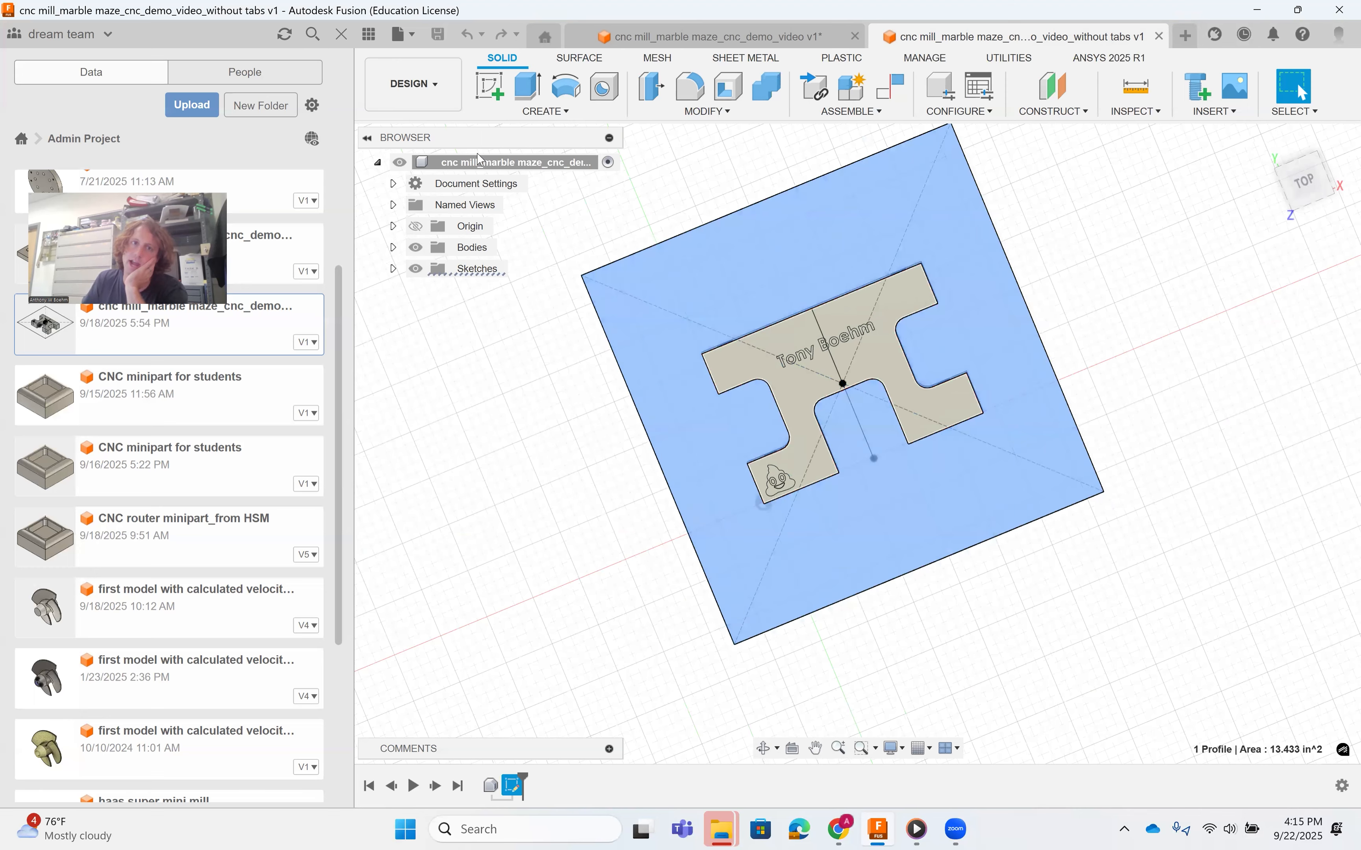
# Deselect the square profile and switch the document without tabs to the Manufacture workspace.
pyautogui.press('Escape')
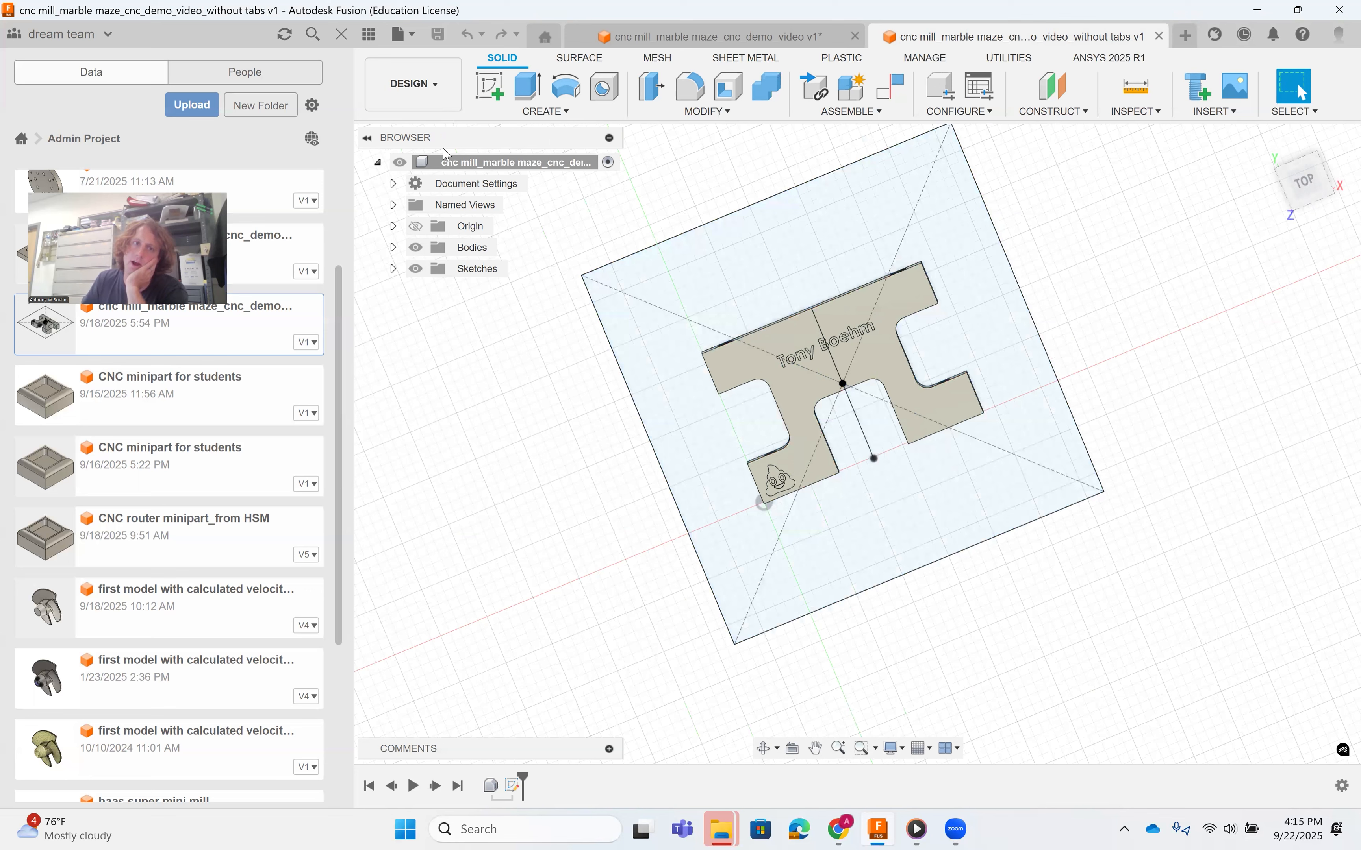
pyautogui.click(436, 93)
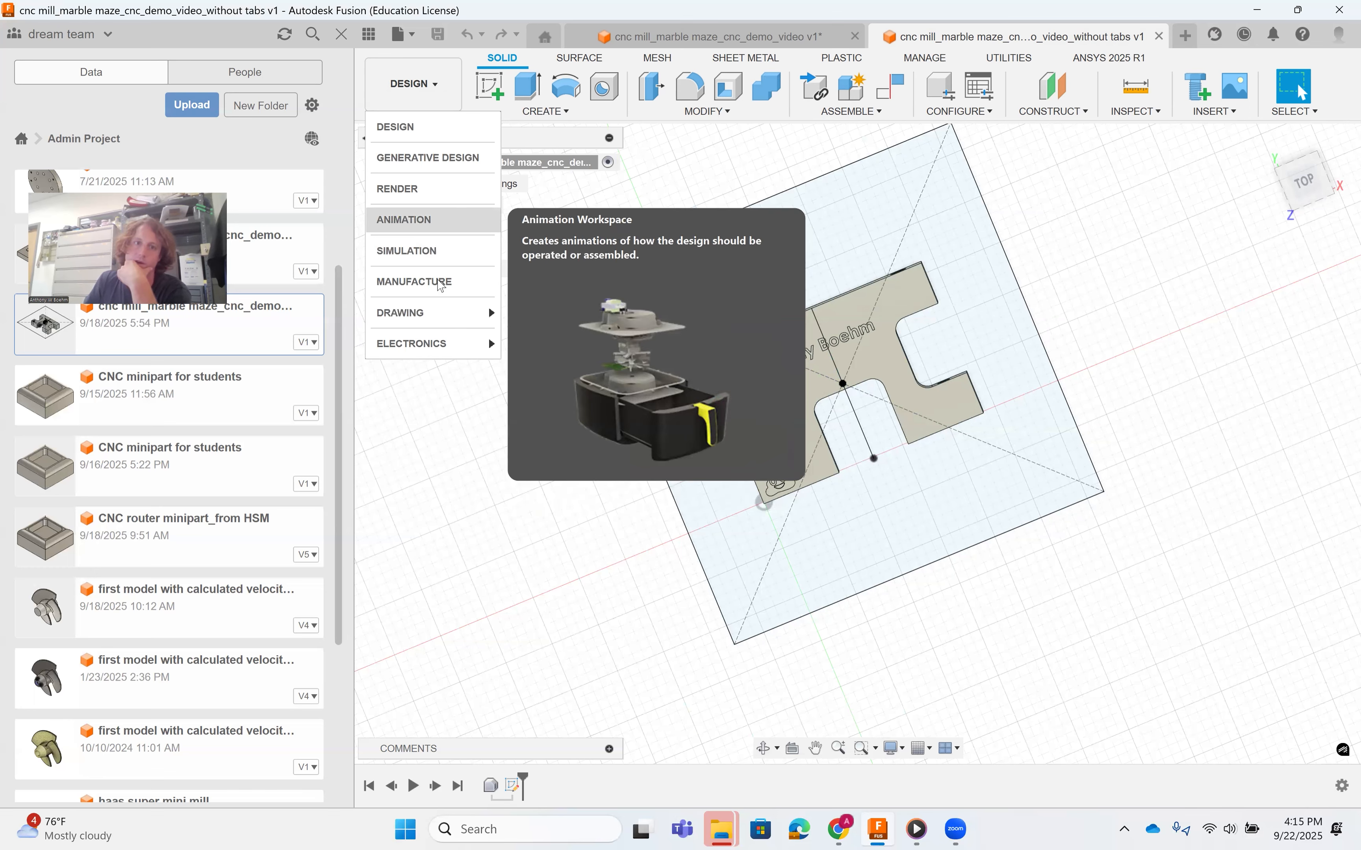
pyautogui.click(442, 283)
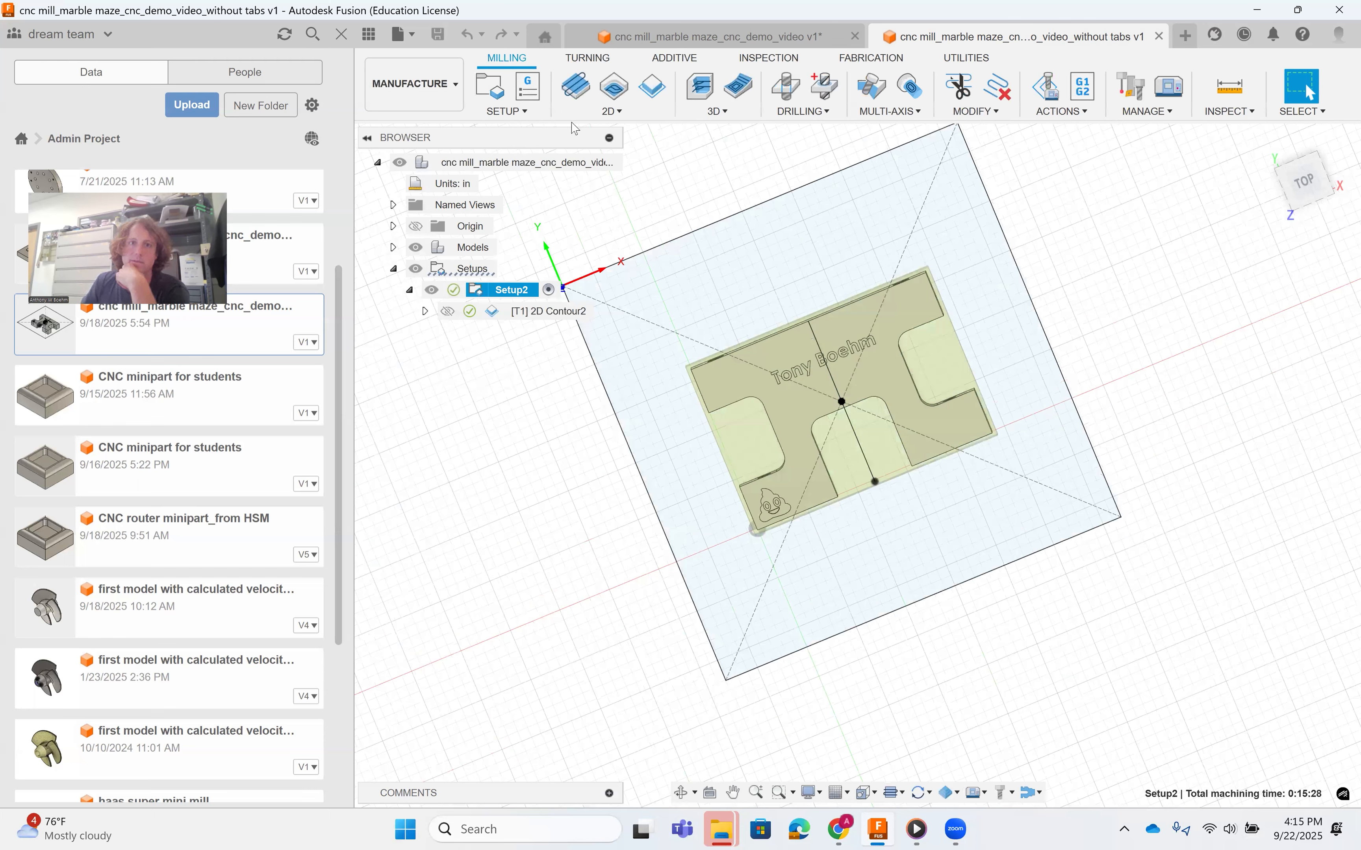
# Create a new milling setup with its origin as a selected point on the part's upper-left top corner, seen from above.
pyautogui.click(497, 86)
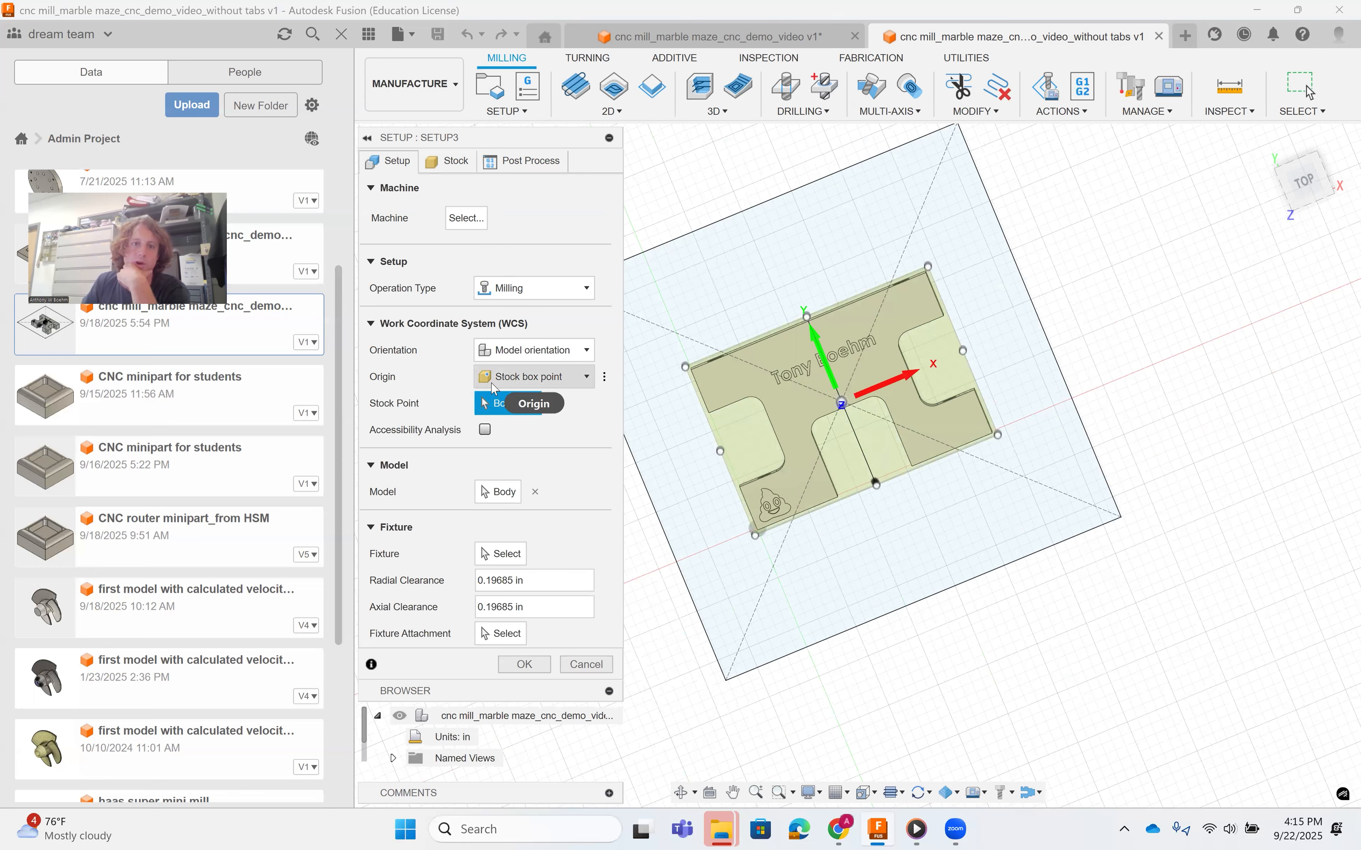
pyautogui.click(494, 388)
pyautogui.click(494, 388)
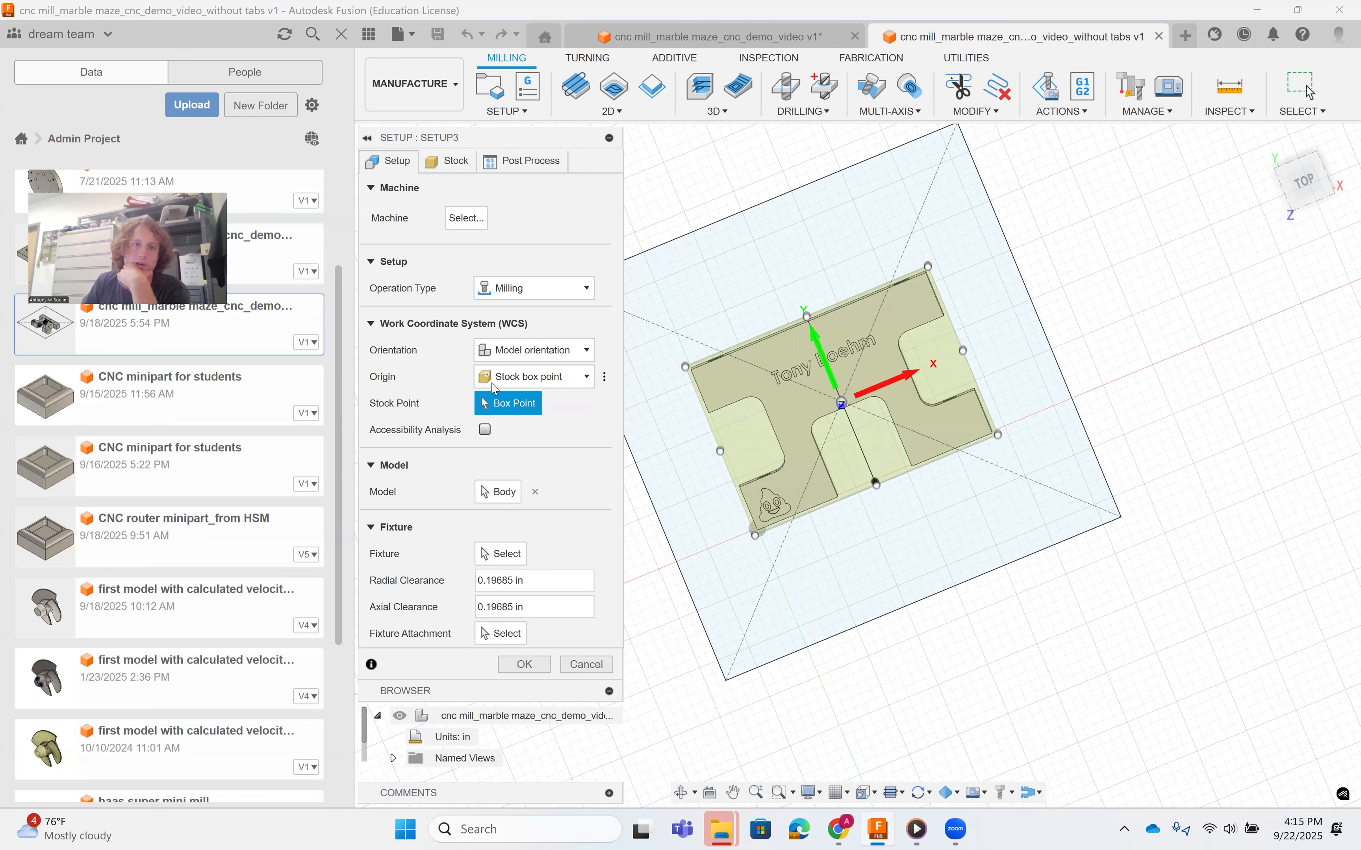
pyautogui.click(494, 354)
pyautogui.click(494, 356)
pyautogui.click(494, 384)
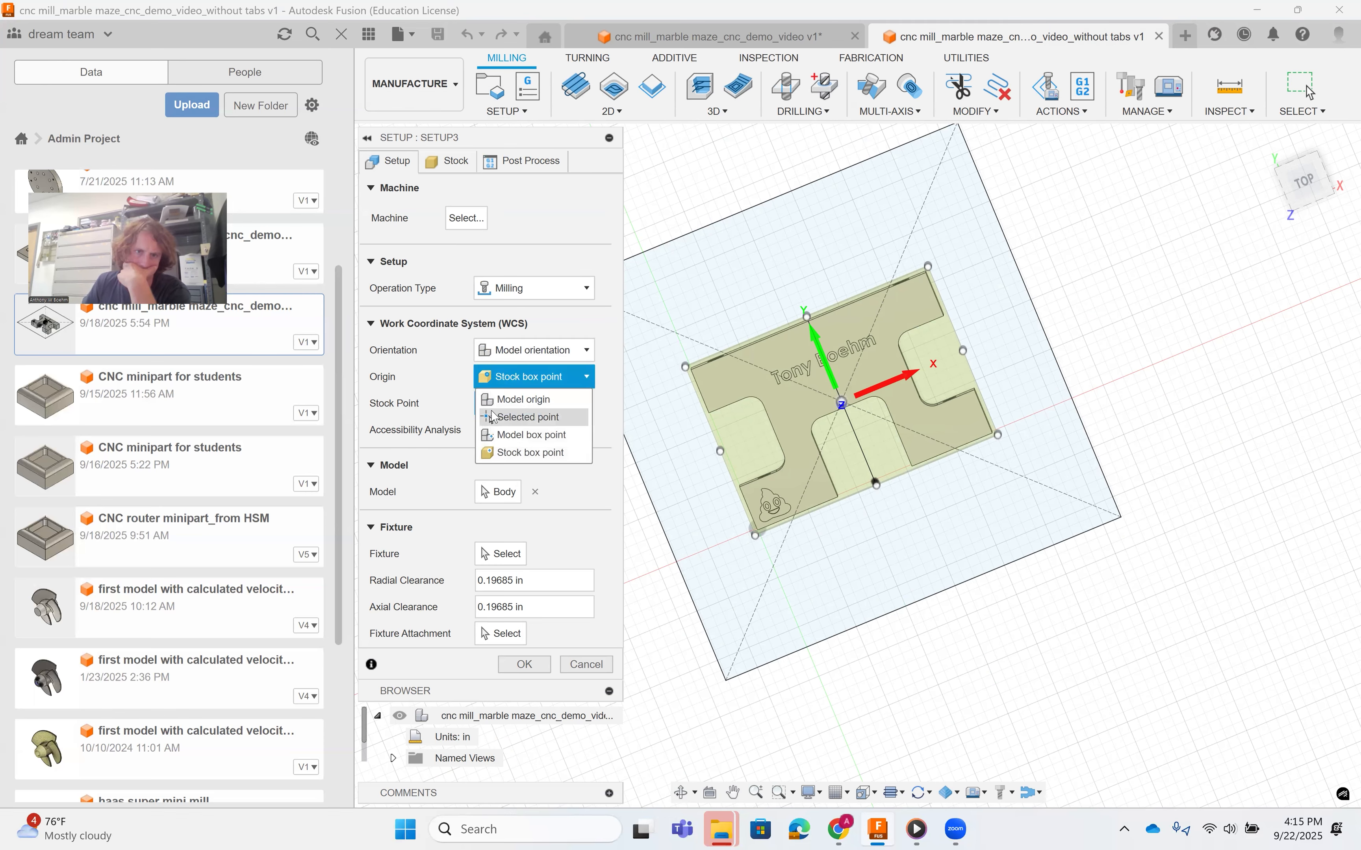
pyautogui.click(506, 417)
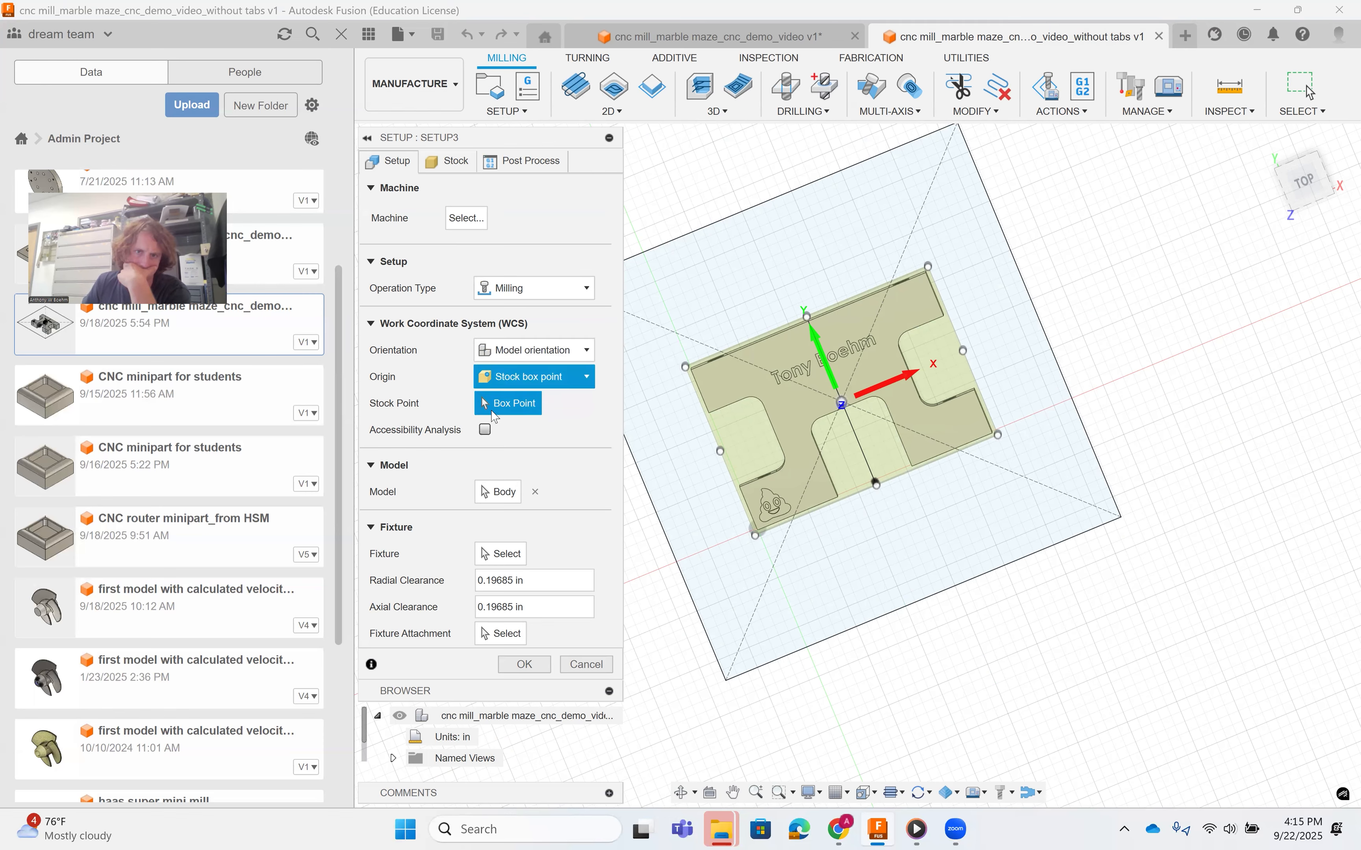
pyautogui.scroll(5, 732, 368)
pyautogui.click(633, 370)
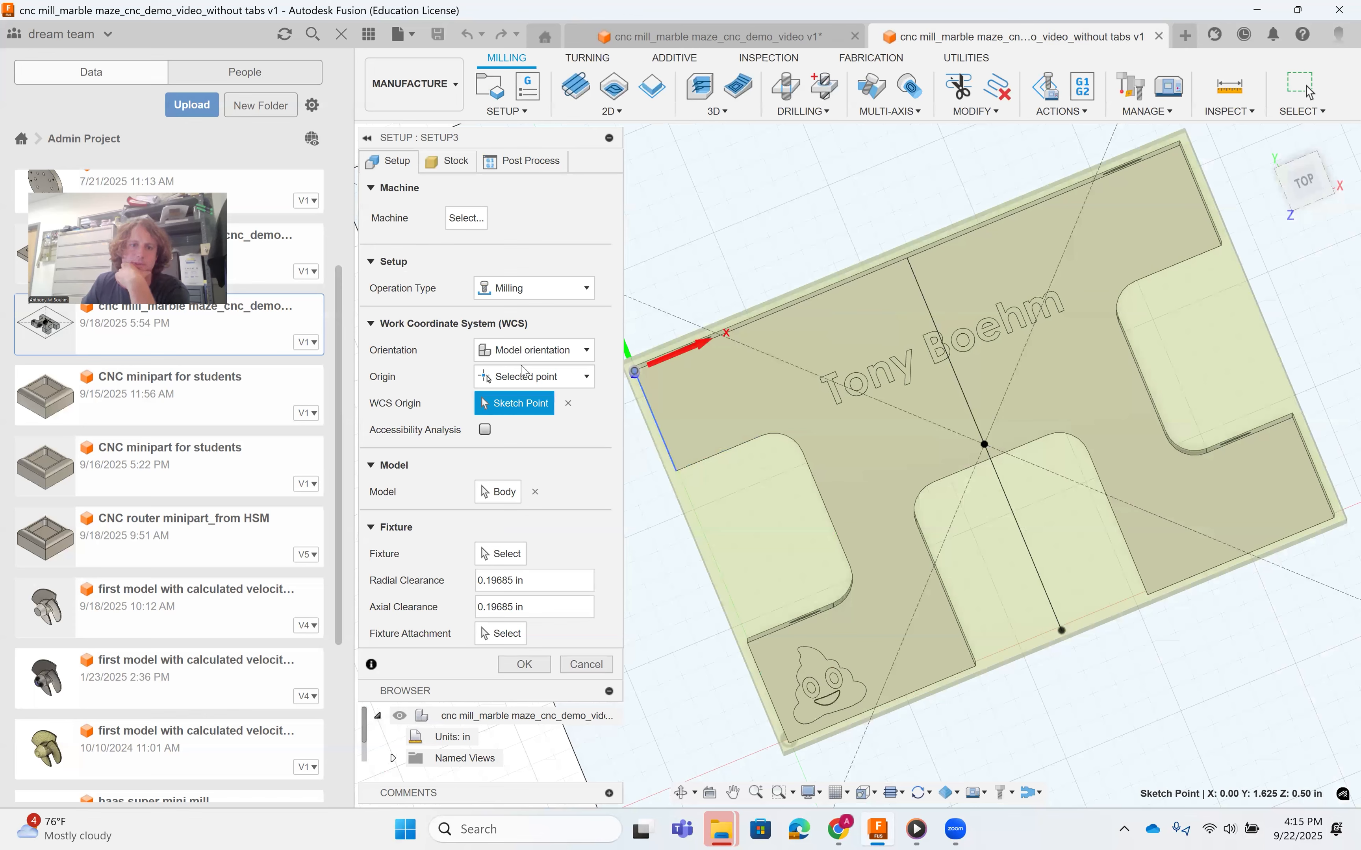
# Define the new setup's stock as a relative size box and check it around the part.
pyautogui.click(462, 162)
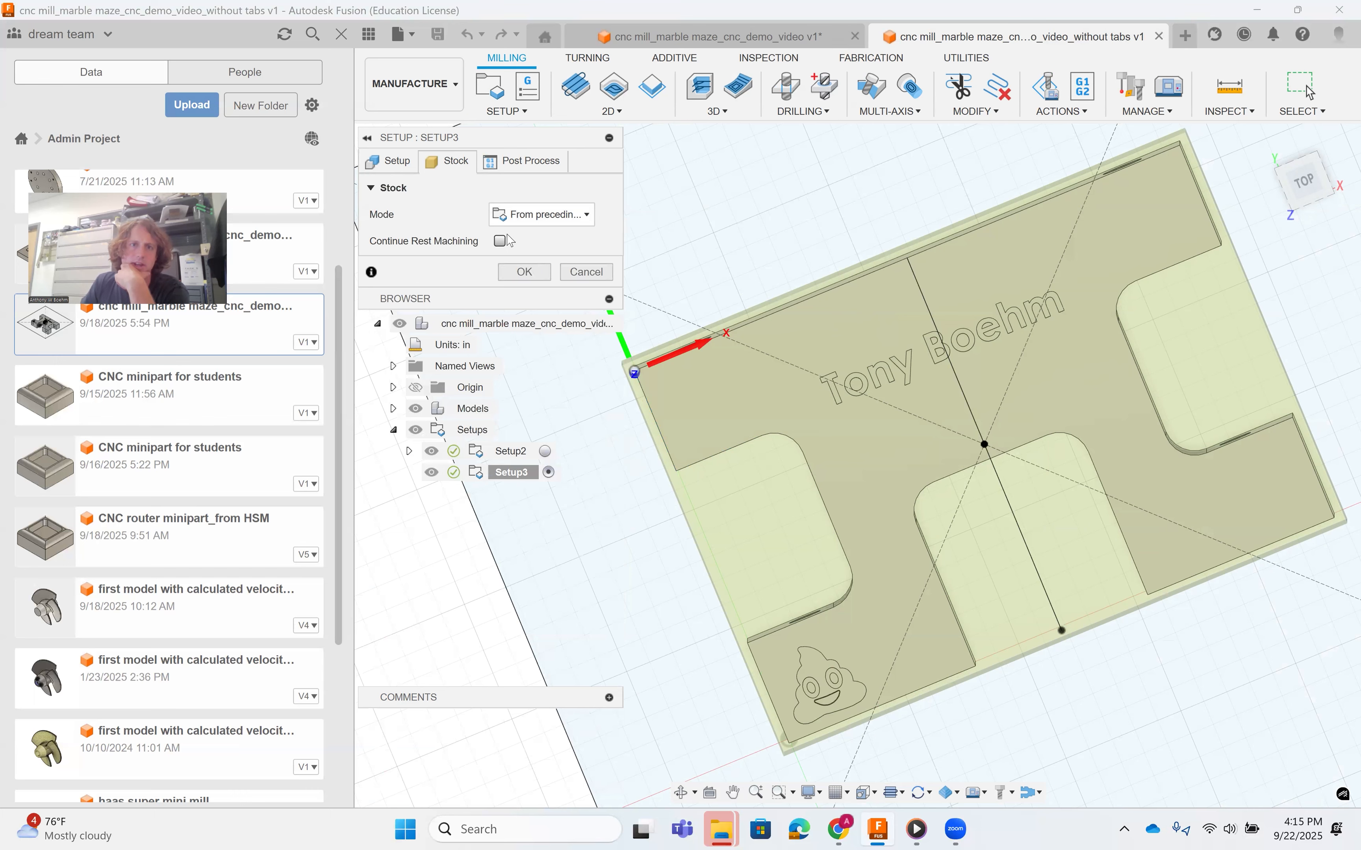
pyautogui.click(564, 220)
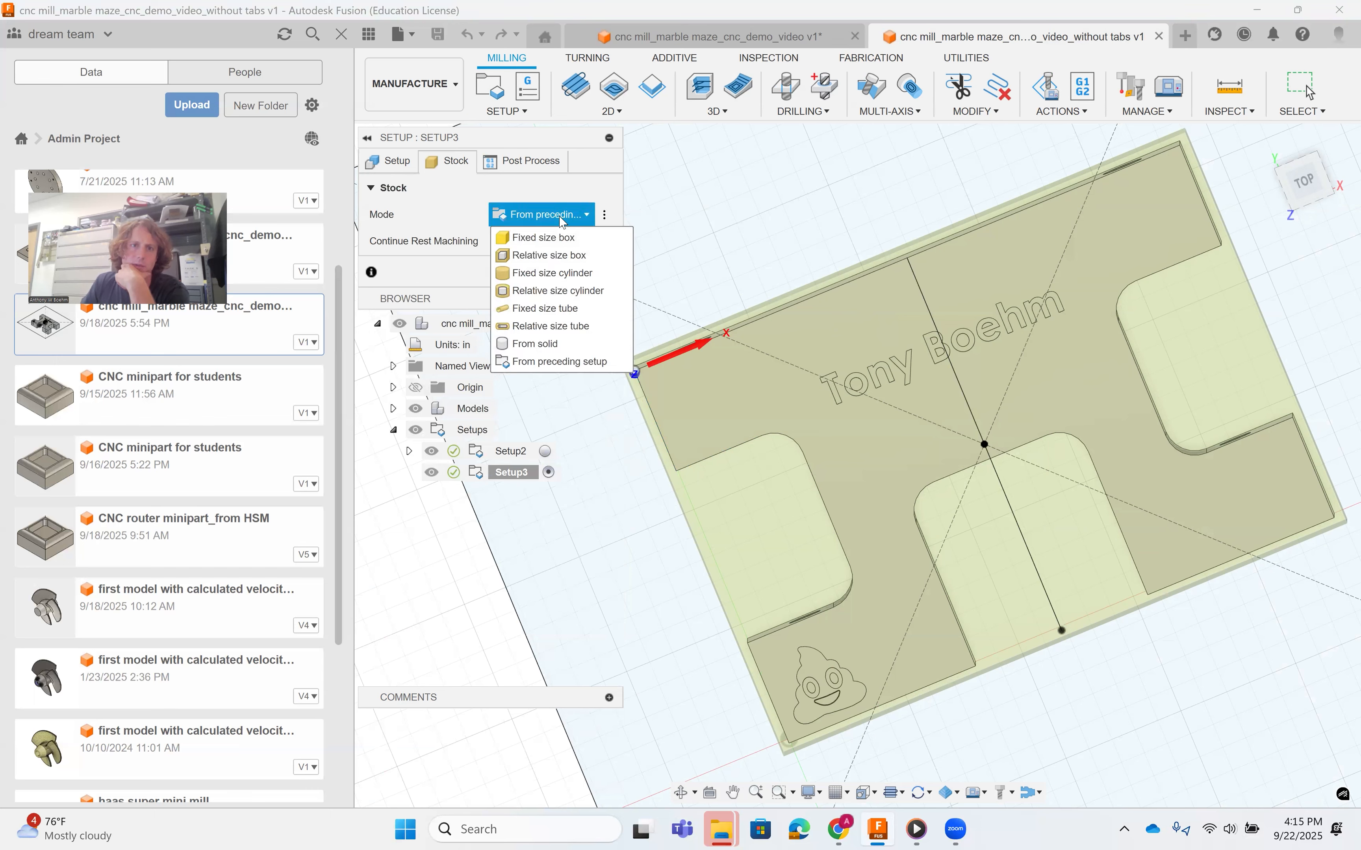
pyautogui.click(563, 256)
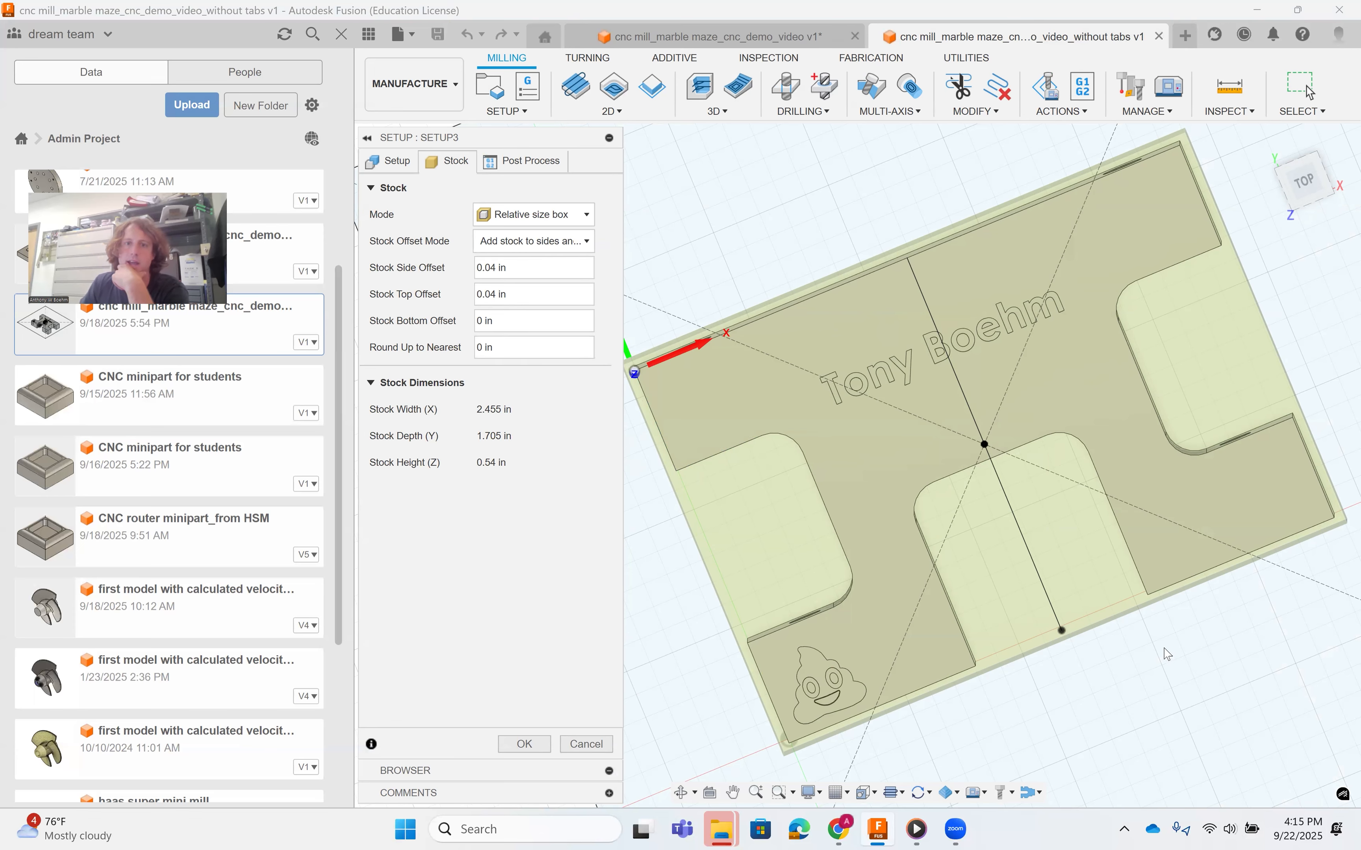
pyautogui.scroll(-1, 1166, 655)
pyautogui.moveTo(1163, 569); pyautogui.dragTo(1163, 549, button='middle')
pyautogui.scroll(-1, 1162, 550)
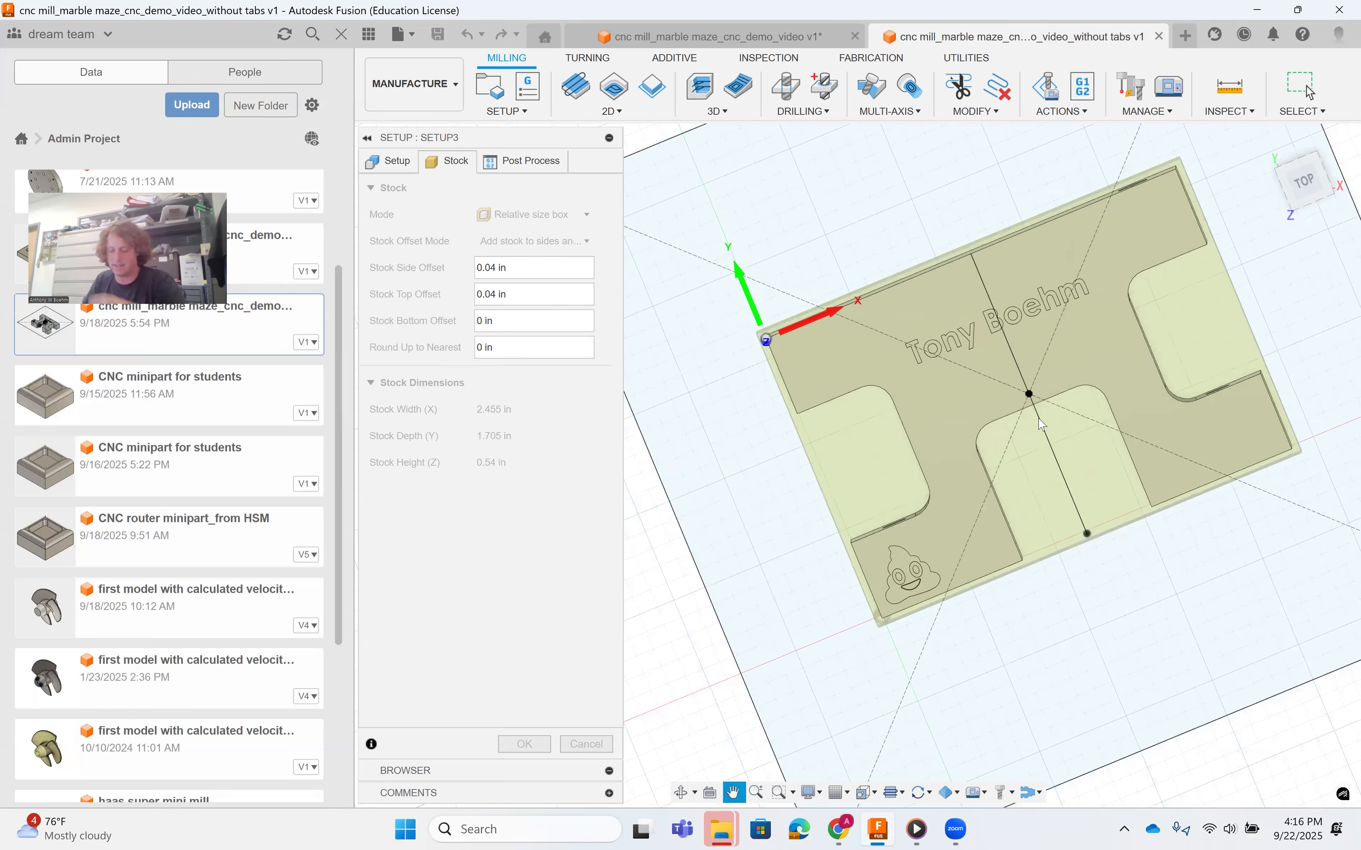
pyautogui.keyDown('shift'); pyautogui.moveTo(1040, 464); pyautogui.dragTo(1010, 421, button='middle'); pyautogui.keyUp('shift')
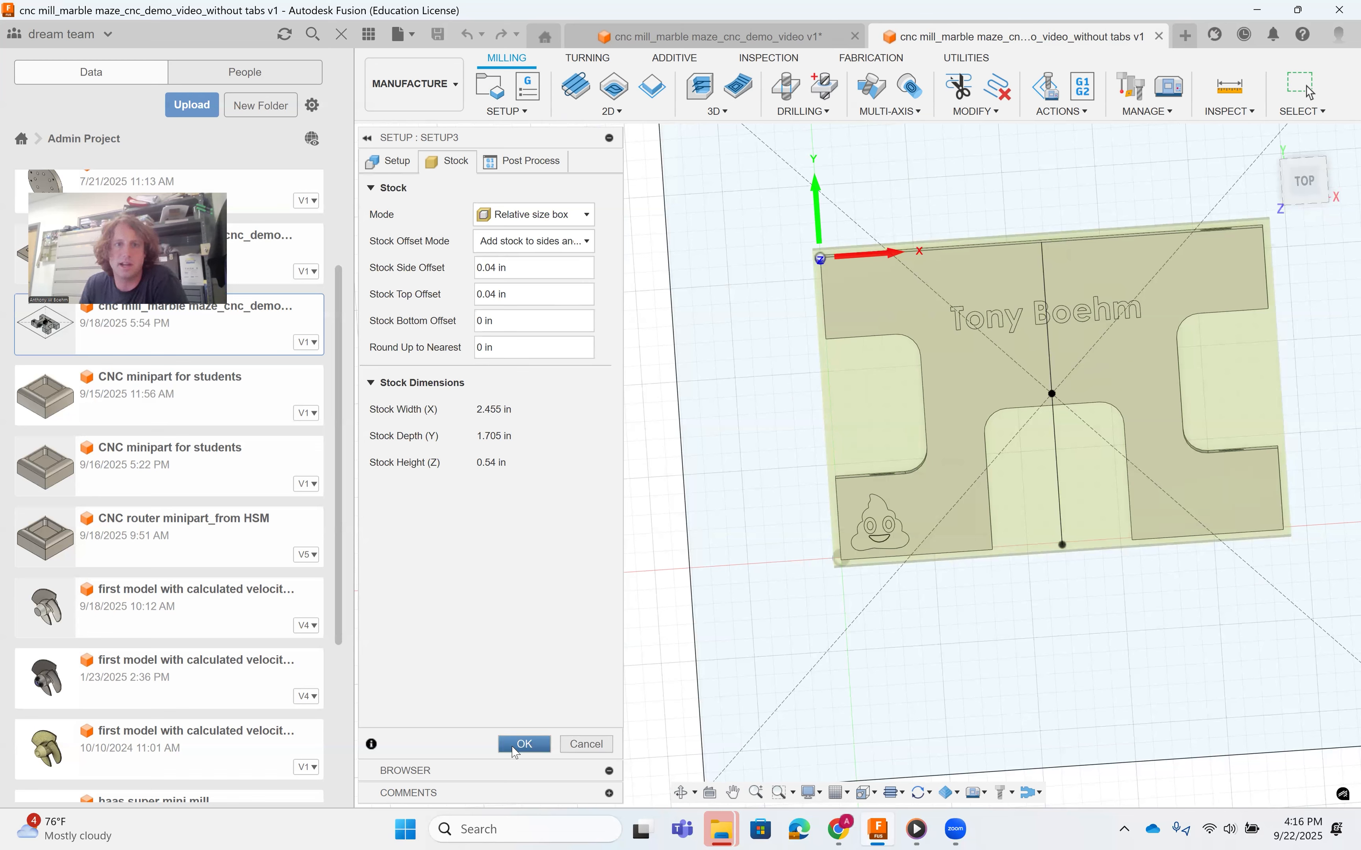
# Set the Stock Top Offset to 0 in, keeping stock added to sides and top-bottom, and accept the setup.
pyautogui.click(505, 238)
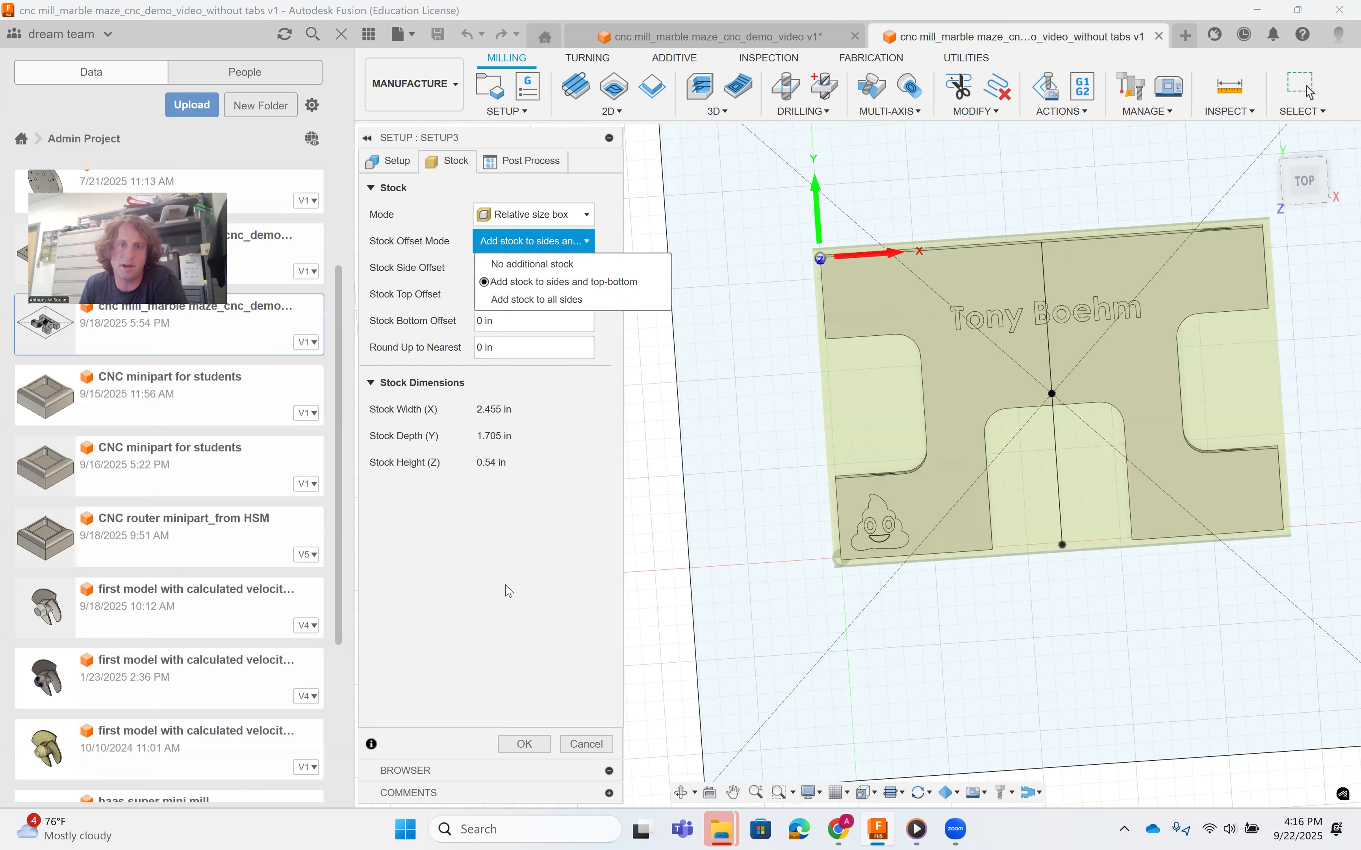
pyautogui.click(505, 553)
pyautogui.tripleClick(514, 295)
pyautogui.write('0')
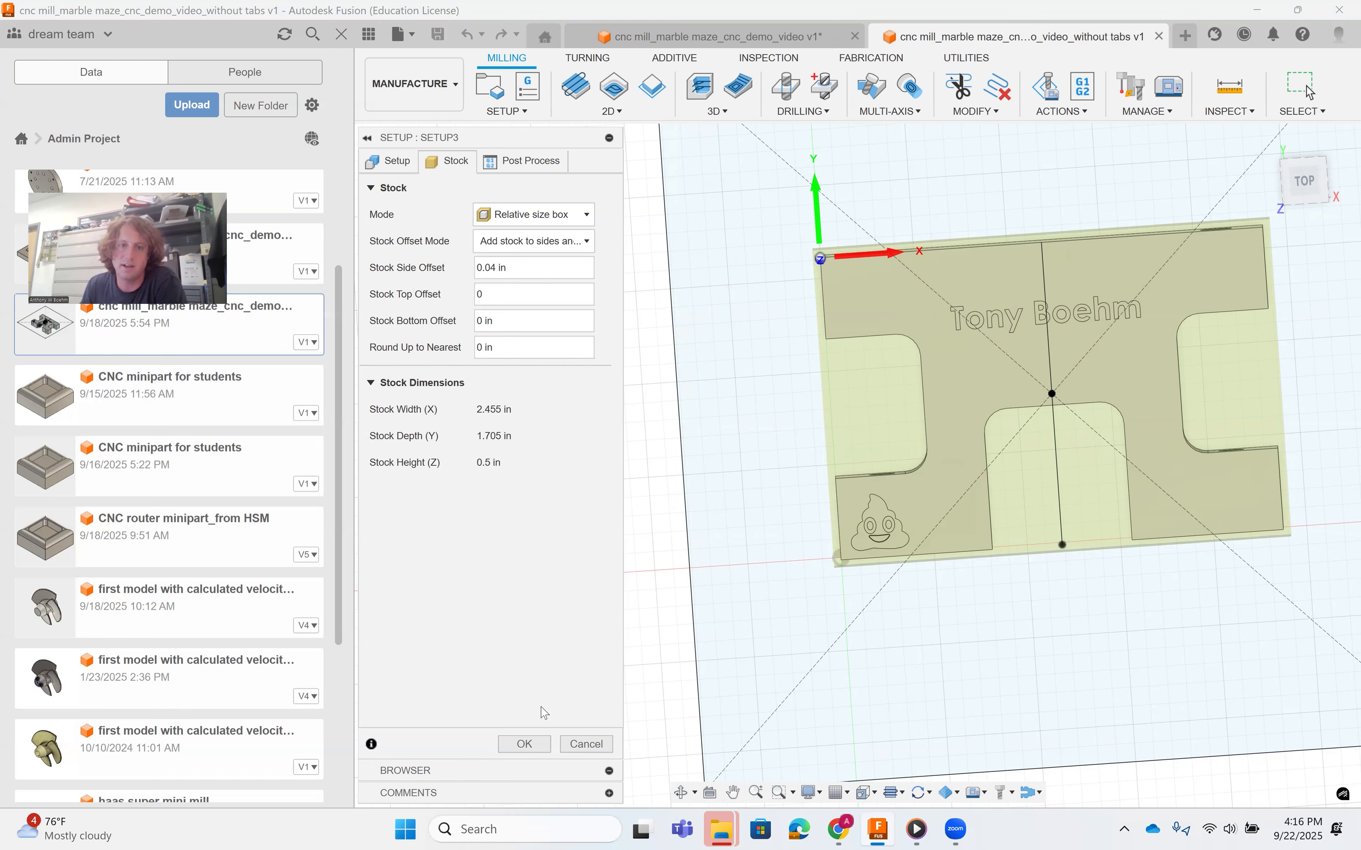
pyautogui.click(544, 743)
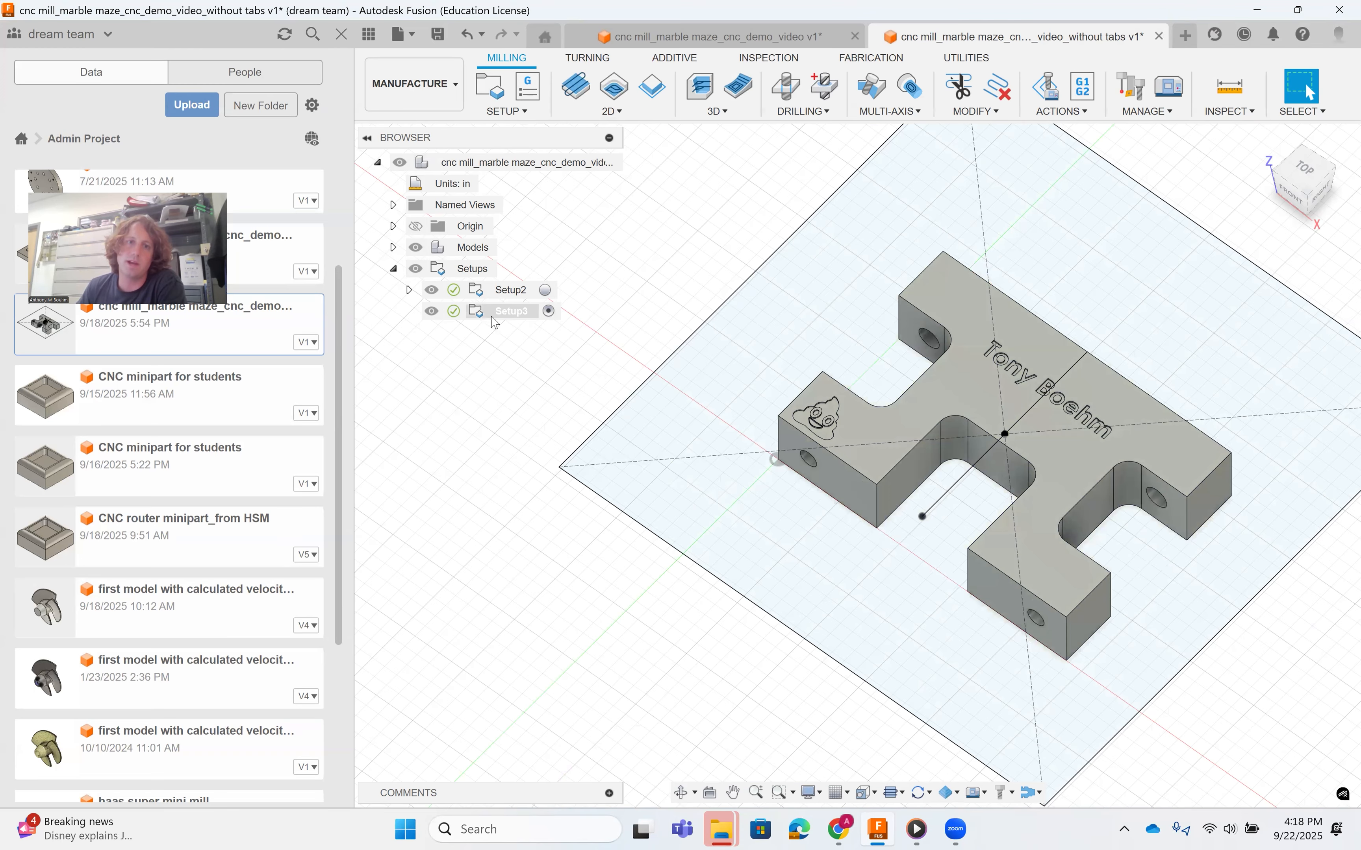
# Start a 2D Contour in Setup3 with the 1/4" flat end mill, using the part's closed bottom outline as the contour.
pyautogui.click(495, 318)
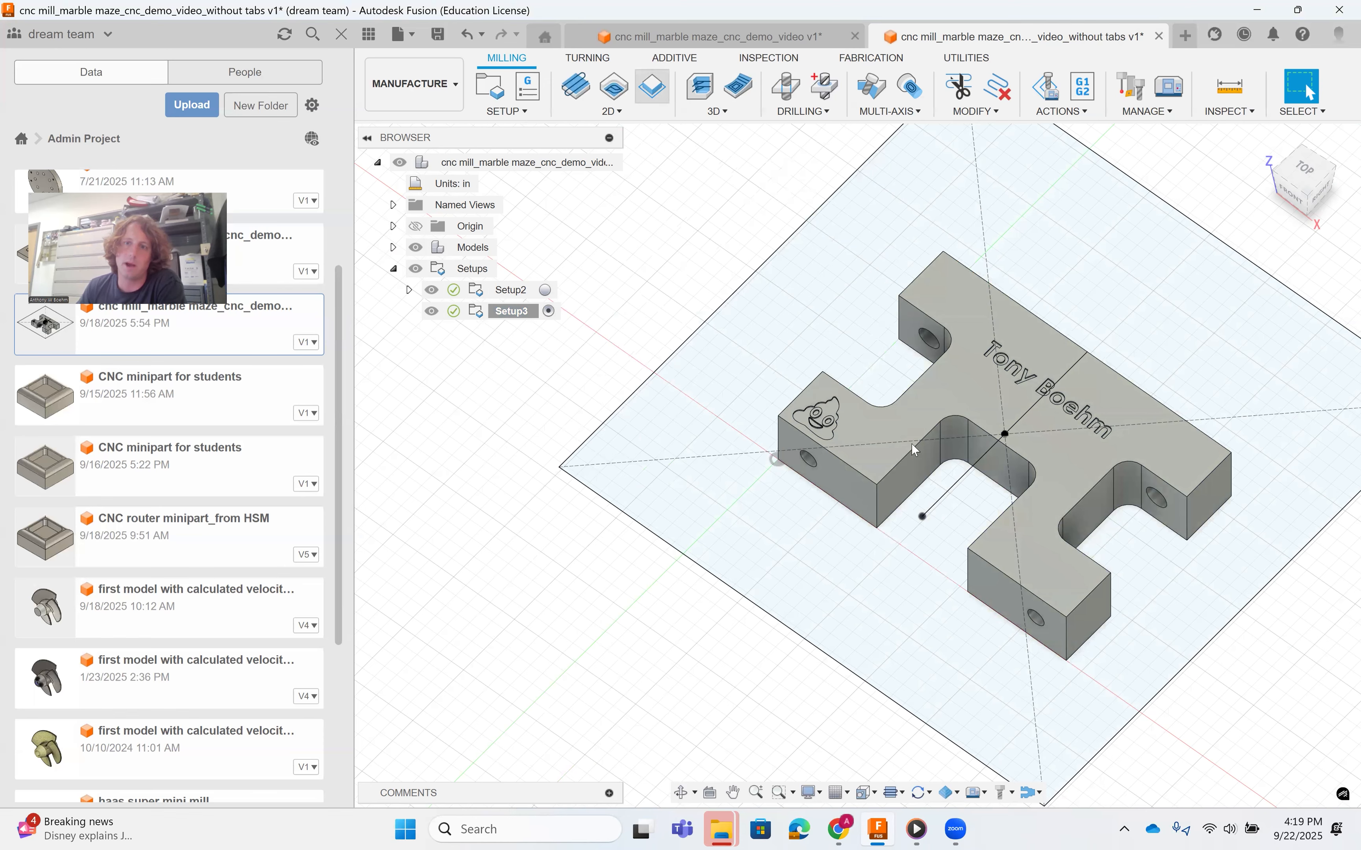
pyautogui.click(651, 91)
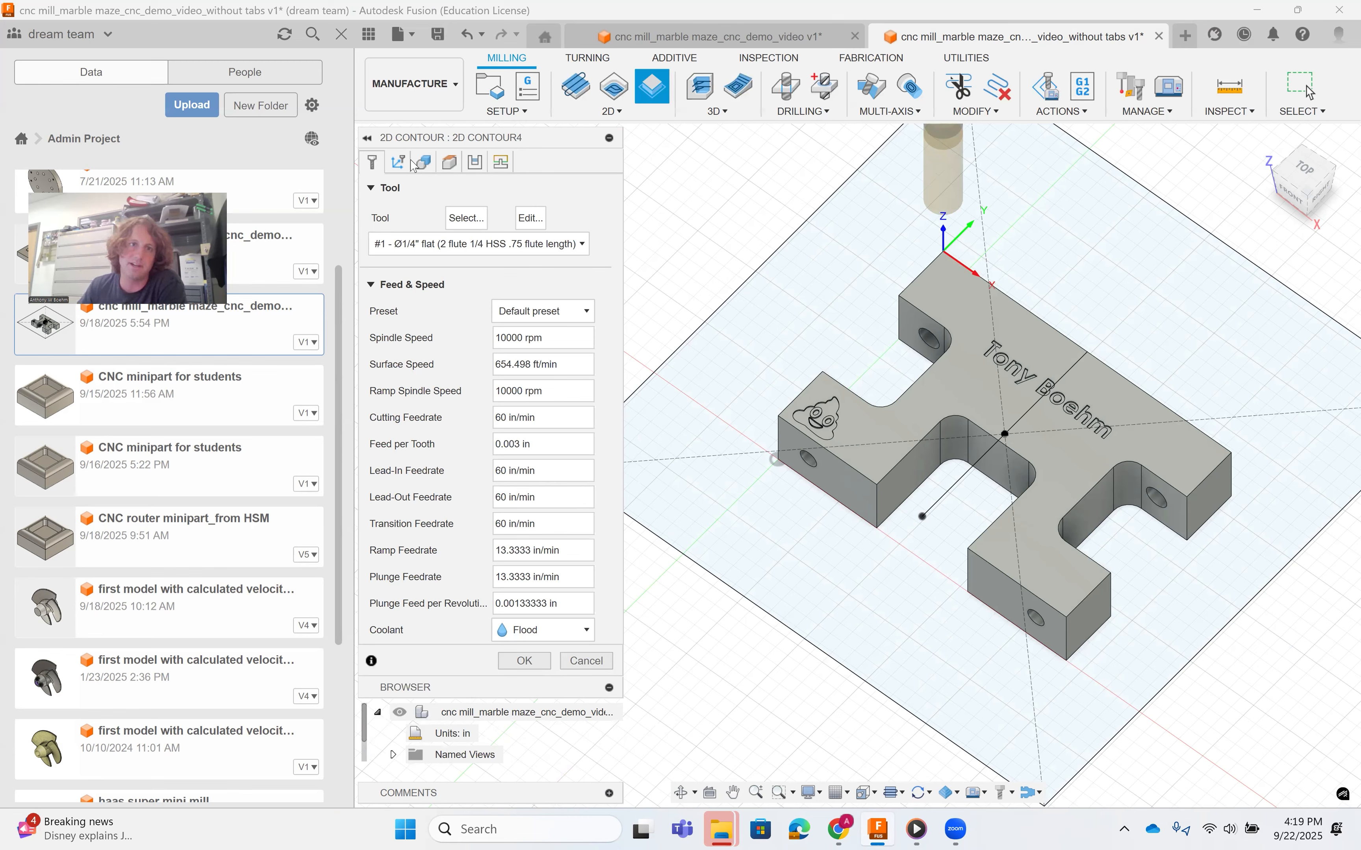
pyautogui.click(424, 163)
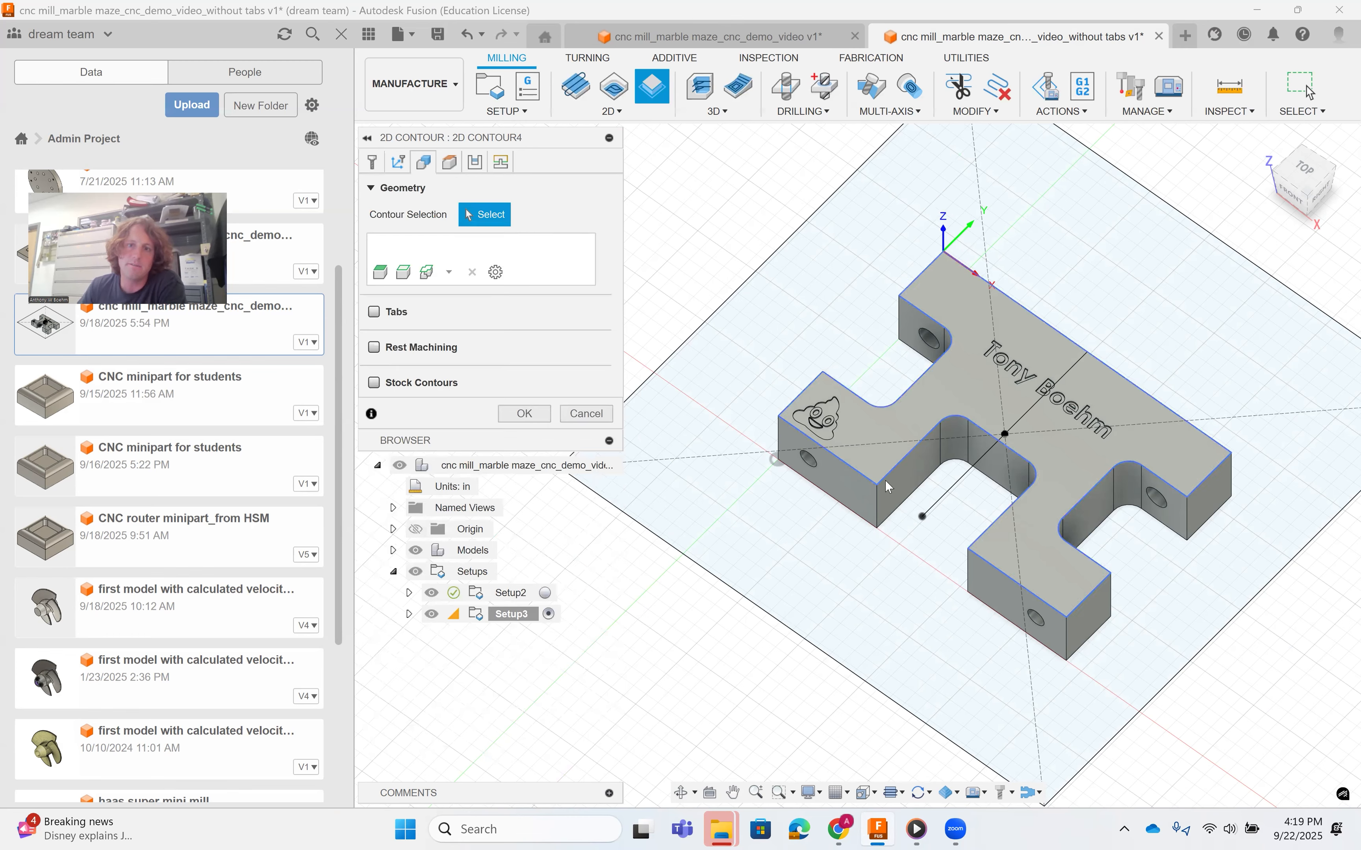
pyautogui.click(849, 526)
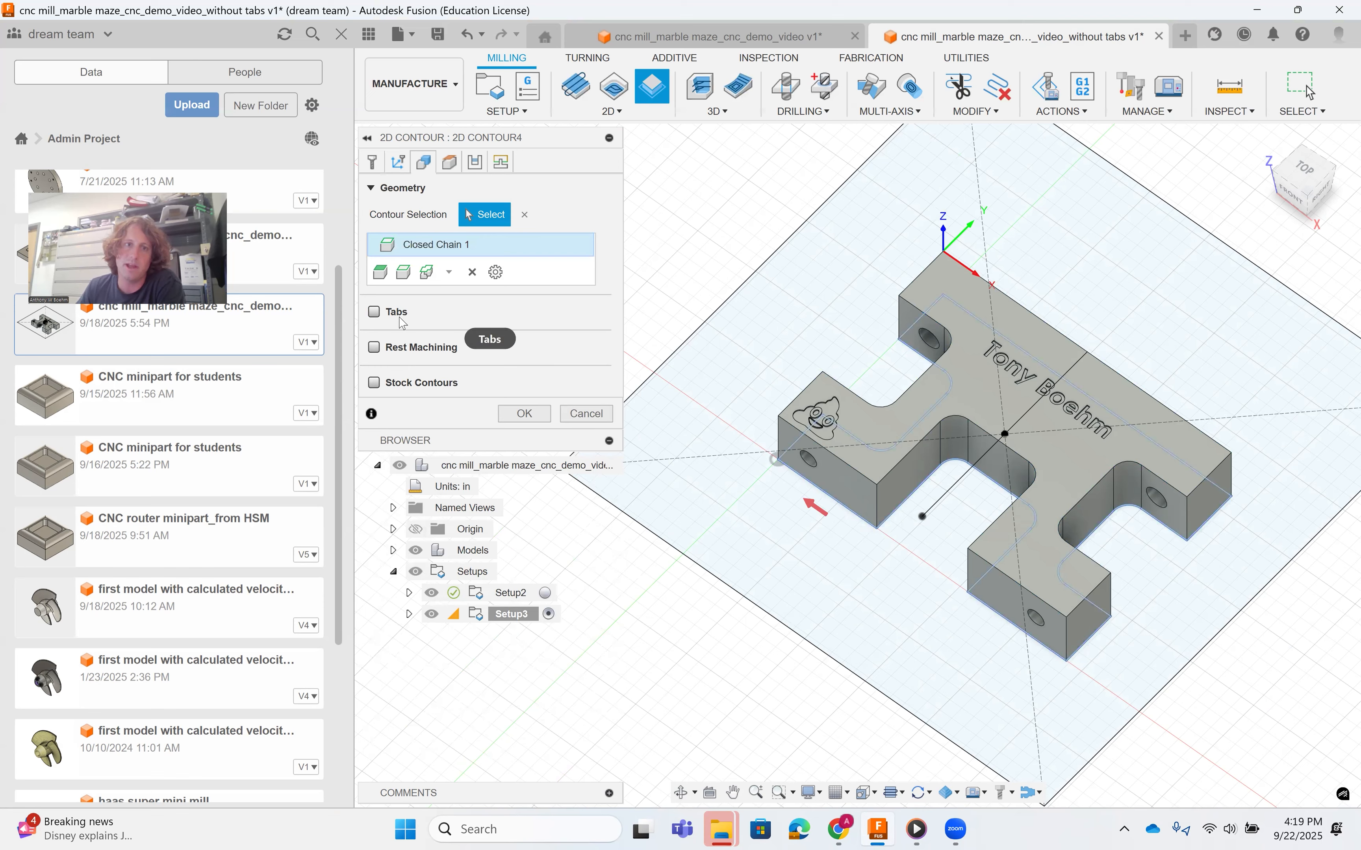
# Enable rectangular tabs 0.25 in wide and 0.0625 in high on the contour and inspect their placement by distance.
pyautogui.click(375, 312)
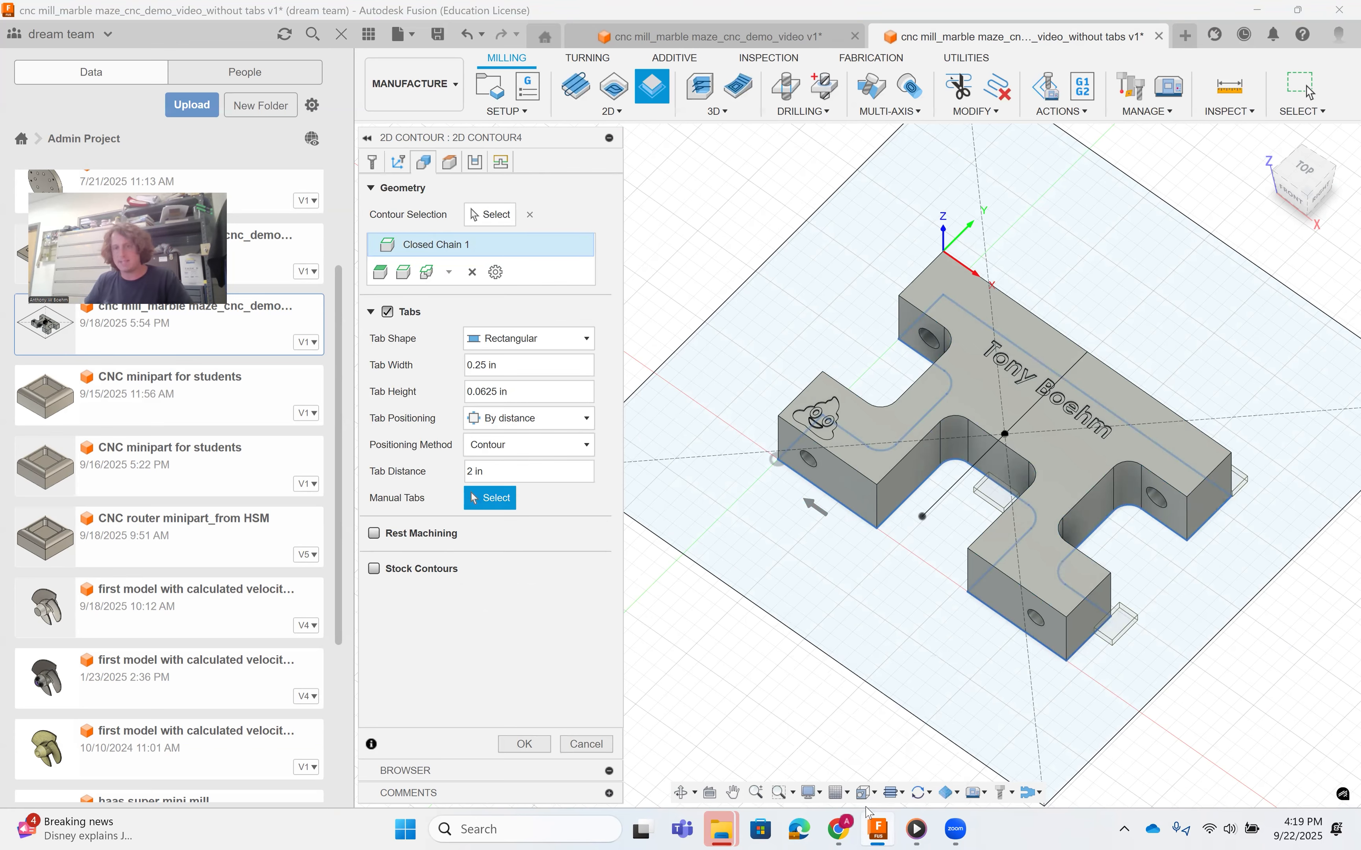
pyautogui.keyDown('shift'); pyautogui.moveTo(876, 805); pyautogui.dragTo(877, 835, button='middle'); pyautogui.keyUp('shift')
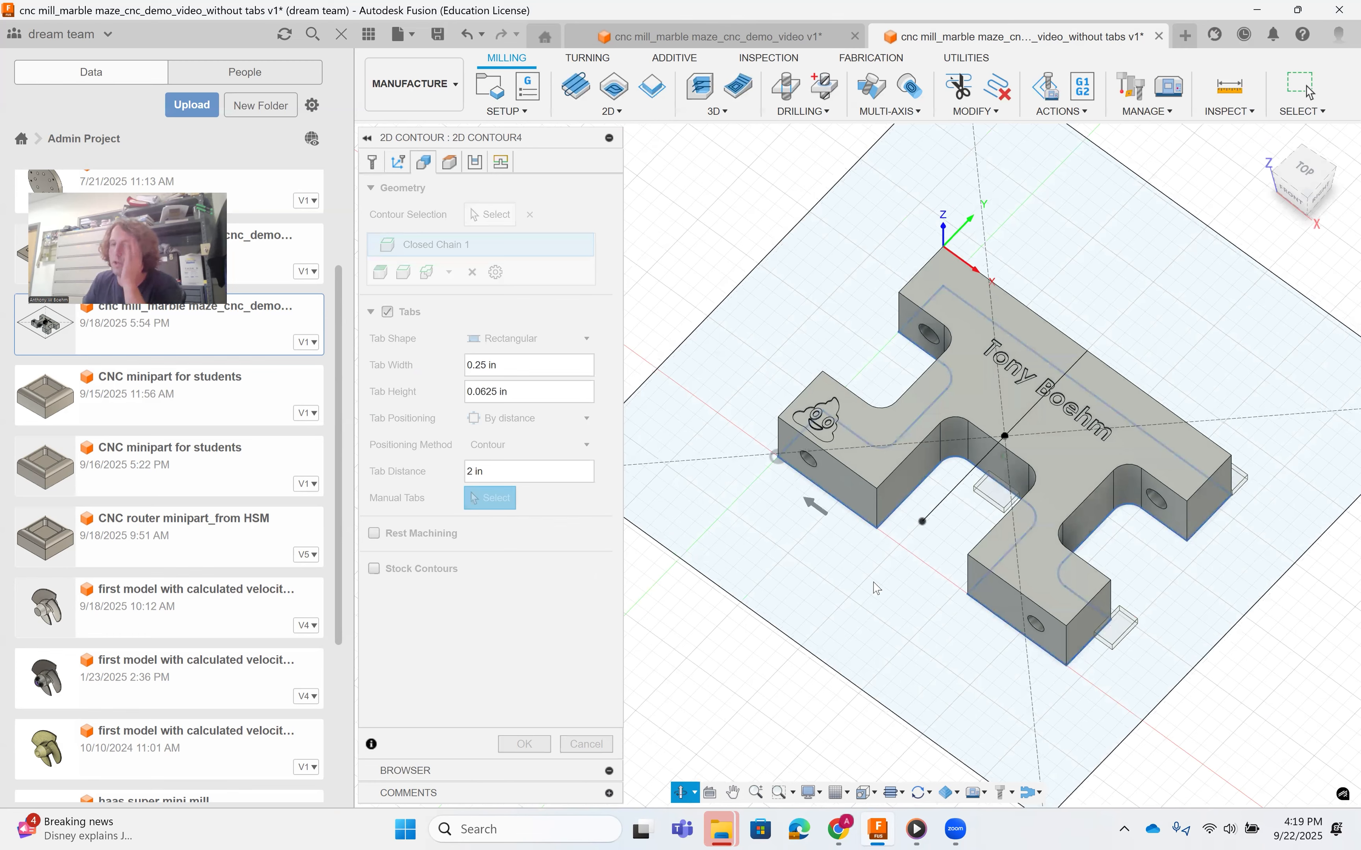
pyautogui.keyDown('shift'); pyautogui.moveTo(878, 589); pyautogui.dragTo(1033, 458, button='middle'); pyautogui.keyUp('shift')
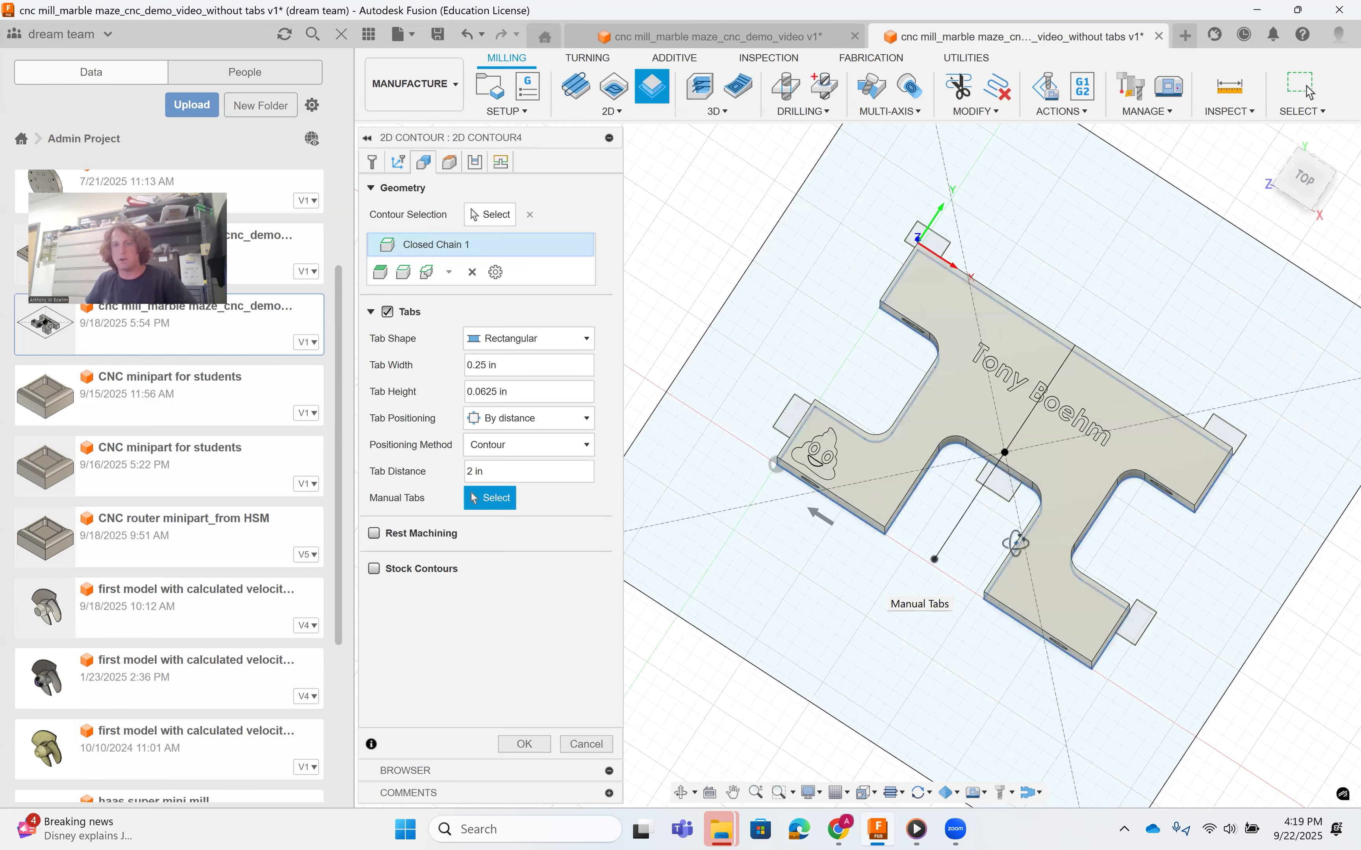
pyautogui.keyDown('shift'); pyautogui.moveTo(1126, 717); pyautogui.dragTo(1046, 639, button='middle'); pyautogui.keyUp('shift')
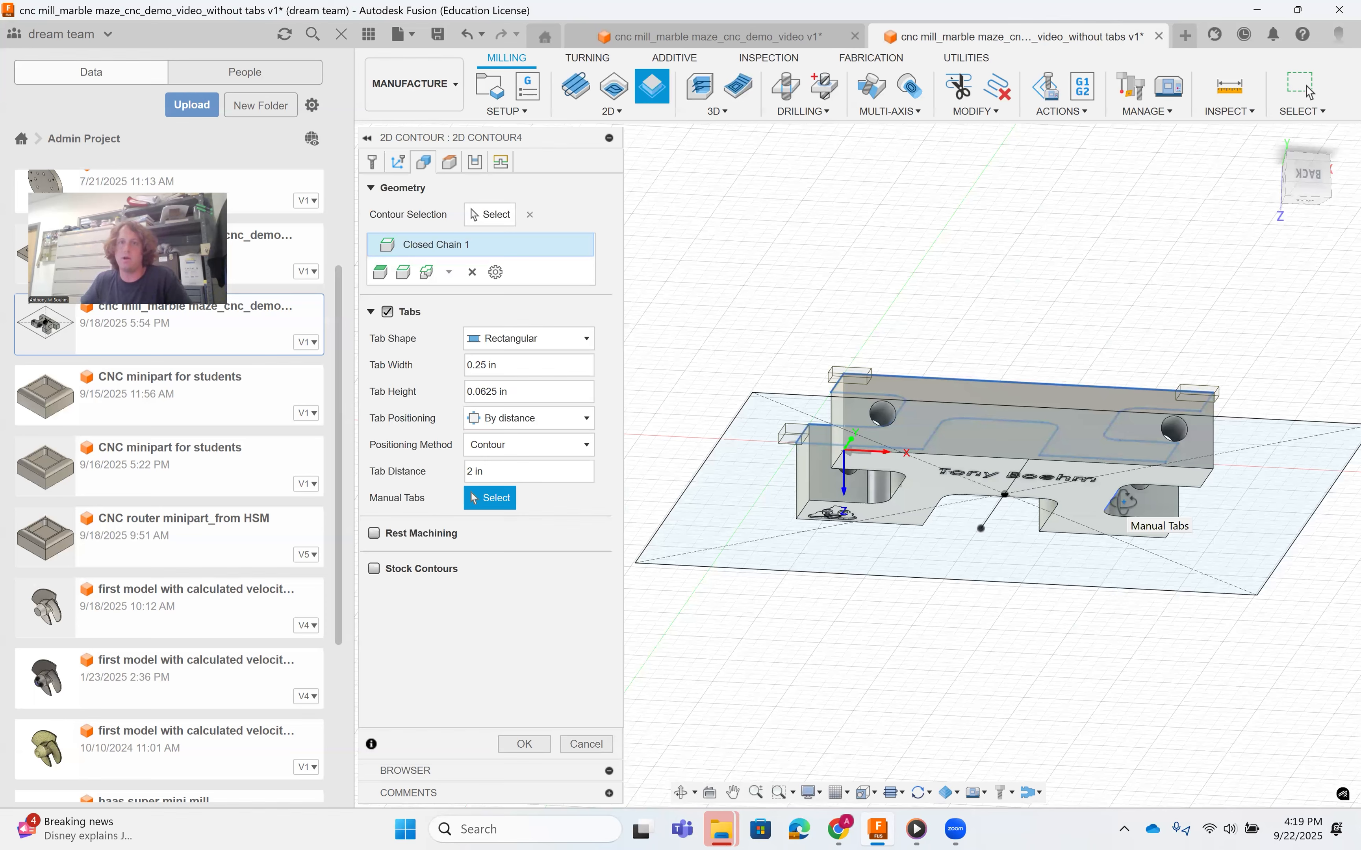
pyautogui.keyDown('shift'); pyautogui.moveTo(857, 288); pyautogui.dragTo(837, 381, button='middle'); pyautogui.keyUp('shift')
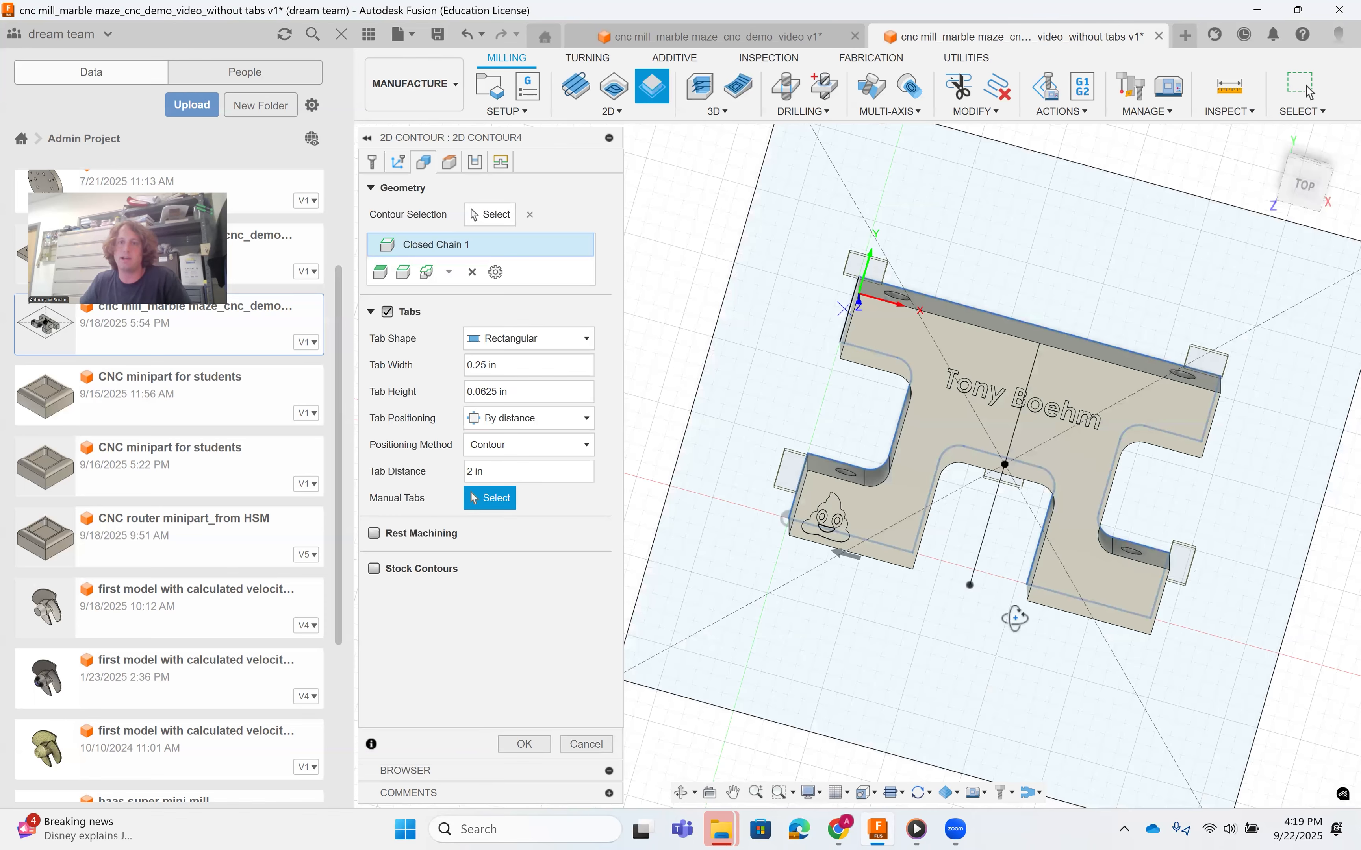
# Position tabs by number with 0 per contour, add four manual tabs at the bottom corners of the side notches' openings, and generate the toolpath.
pyautogui.keyDown('shift'); pyautogui.moveTo(1009, 614); pyautogui.dragTo(1017, 670, button='middle'); pyautogui.keyUp('shift')
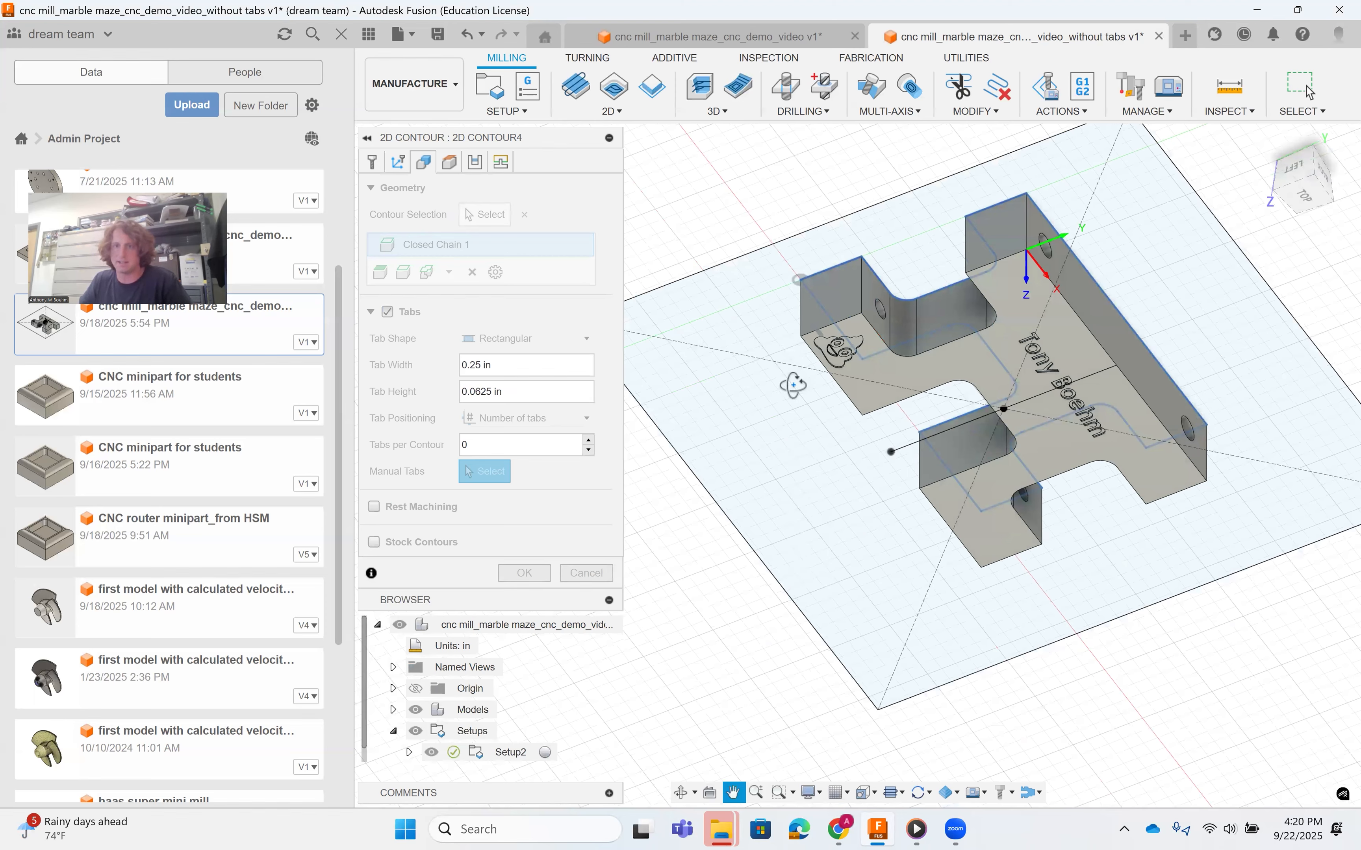
pyautogui.keyDown('shift'); pyautogui.moveTo(793, 386); pyautogui.dragTo(826, 444, button='middle'); pyautogui.keyUp('shift')
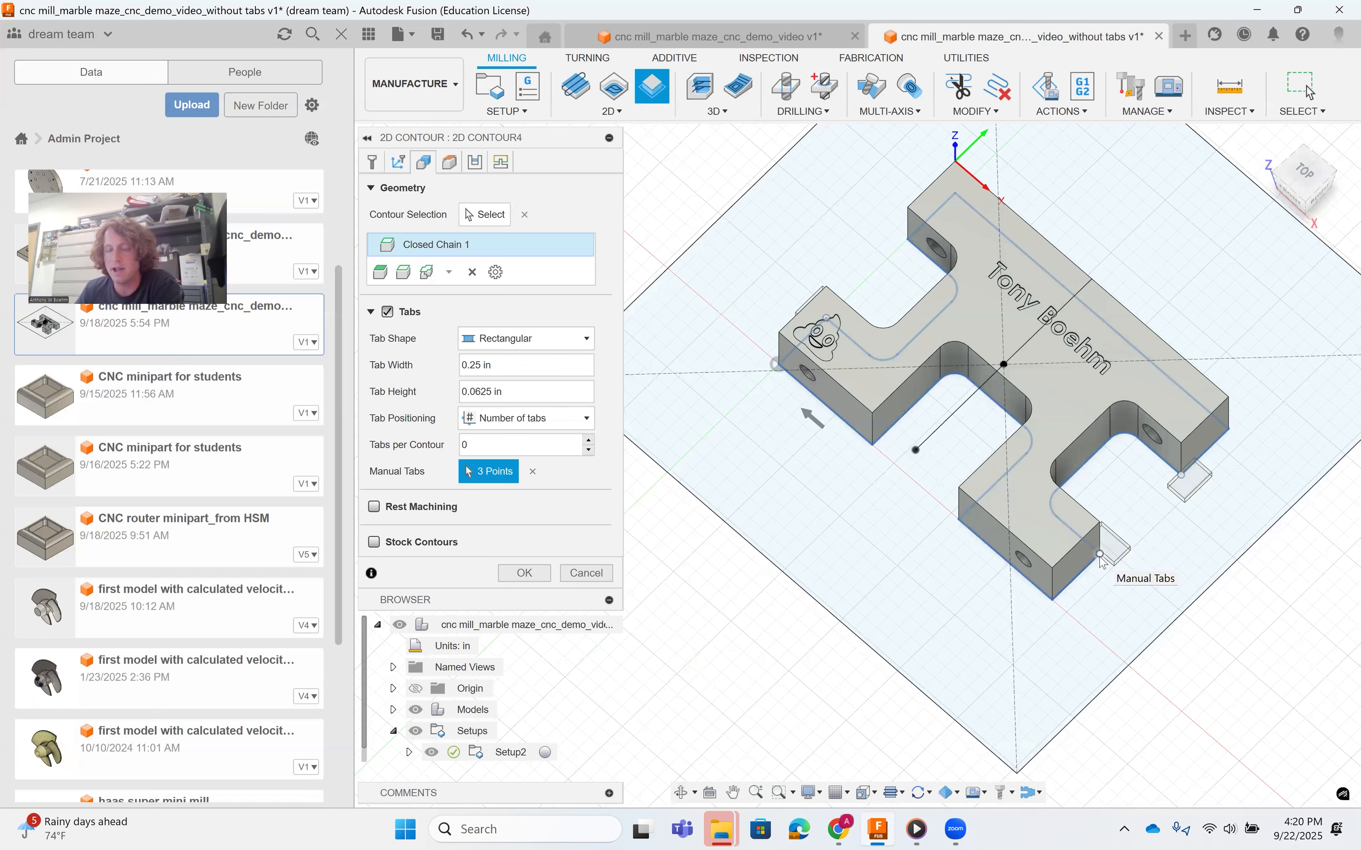
pyautogui.keyDown('shift'); pyautogui.moveTo(866, 527); pyautogui.dragTo(919, 594, button='middle'); pyautogui.keyUp('shift')
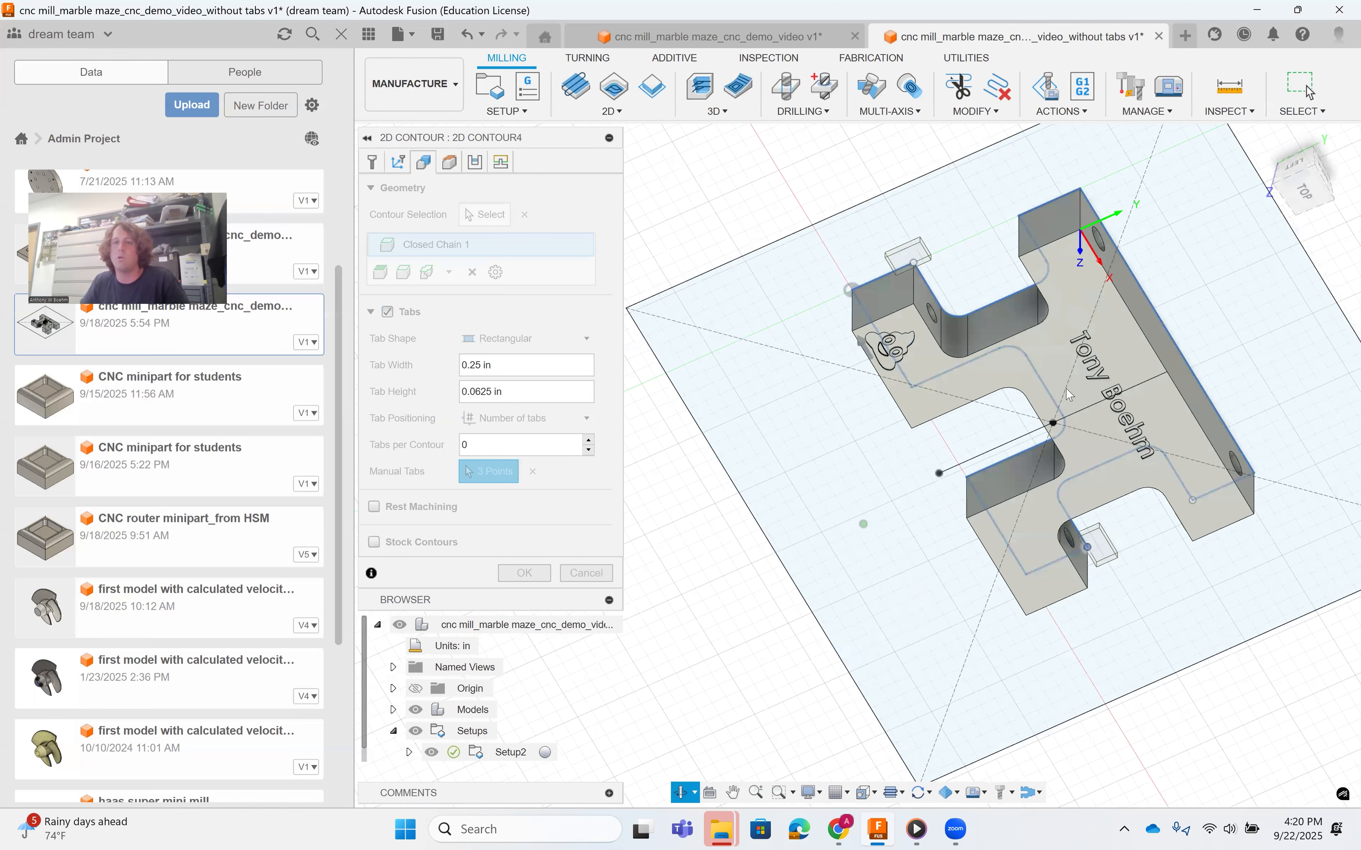
pyautogui.keyDown('shift'); pyautogui.moveTo(1067, 513); pyautogui.dragTo(1064, 460, button='middle'); pyautogui.keyUp('shift')
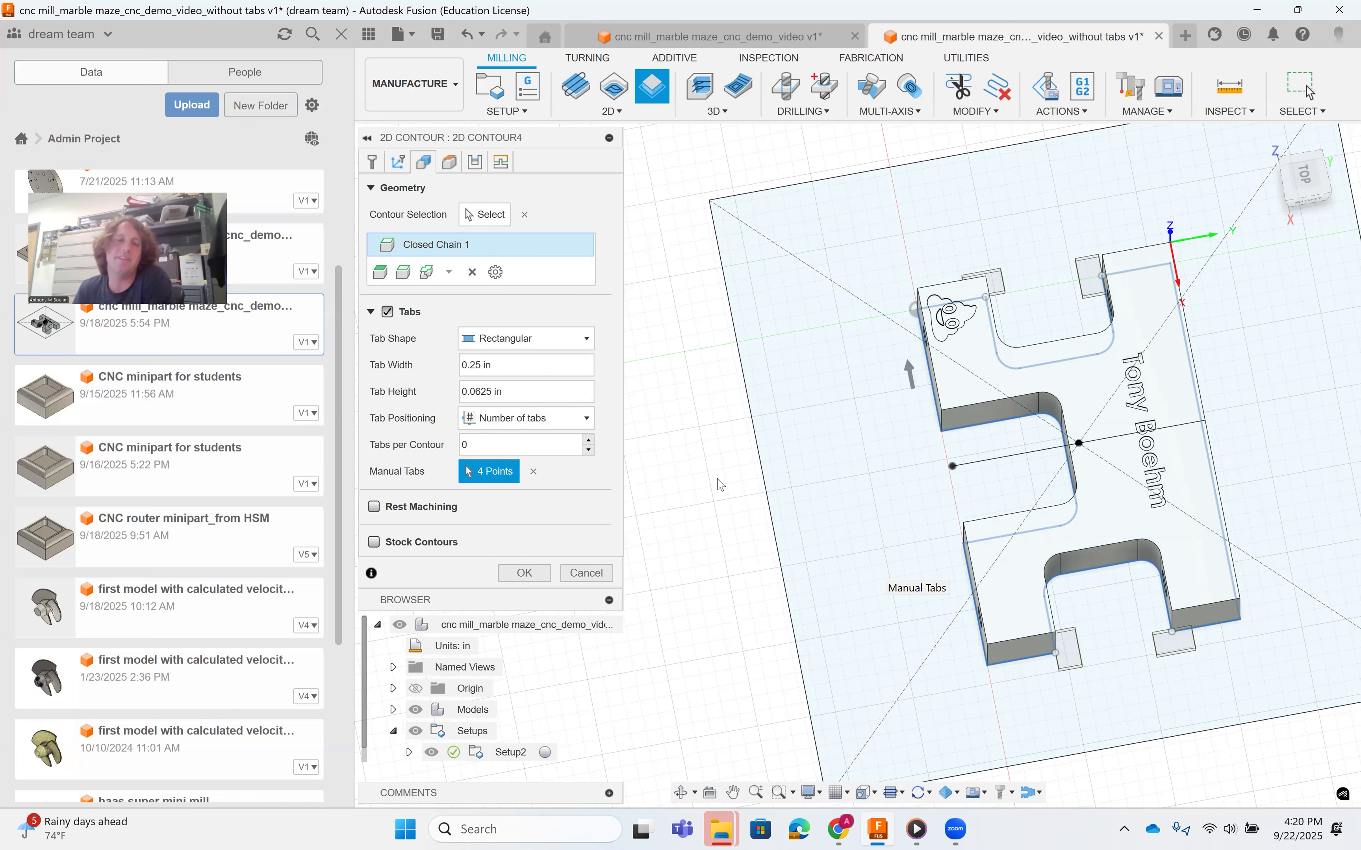
pyautogui.click(524, 573)
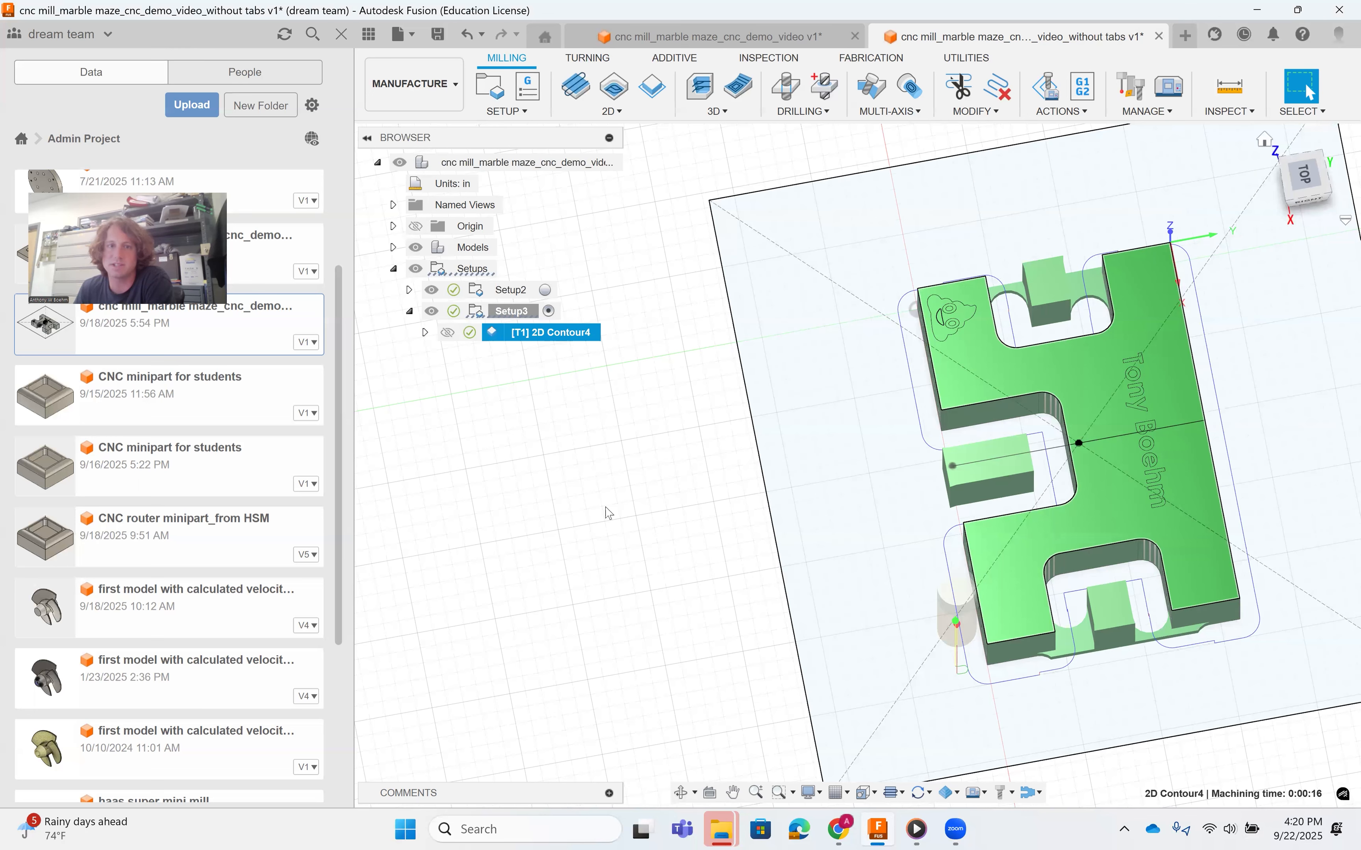
# Edit Setup3's stock, set the Stock Side Offset to 1 in, and accept the setup.
pyautogui.rightClick(497, 313)
pyautogui.click(561, 17)
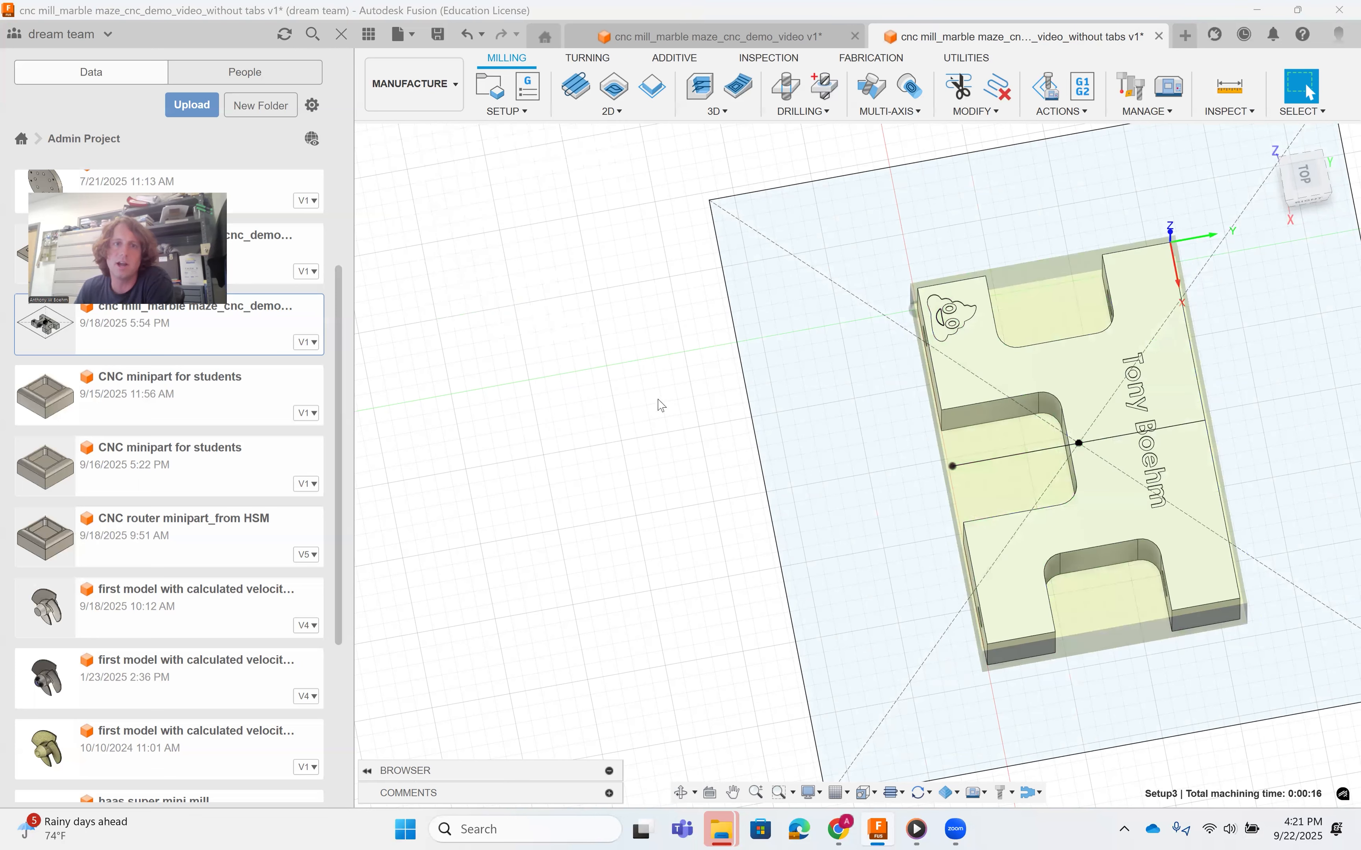
pyautogui.click(456, 163)
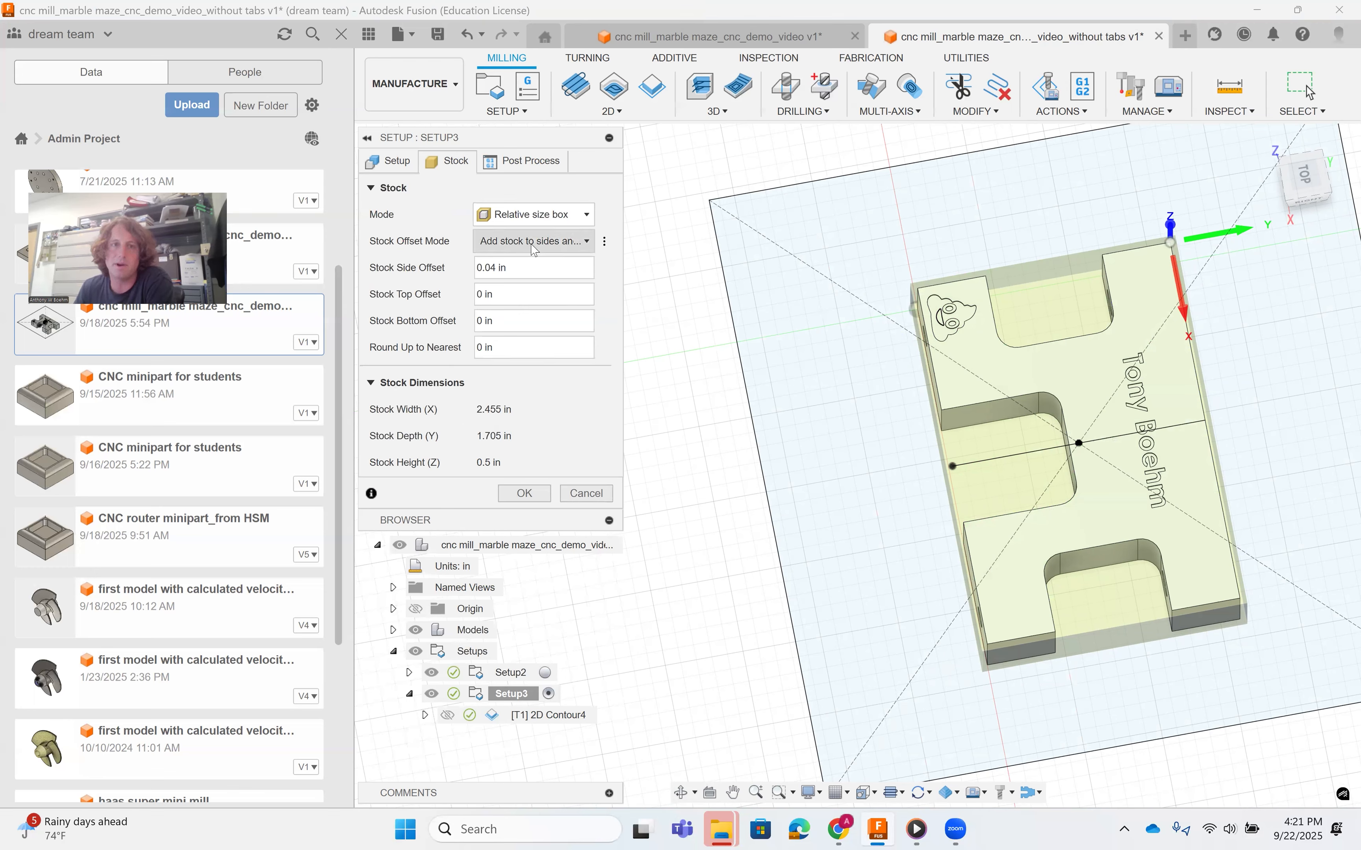
pyautogui.click(534, 225)
pyautogui.click(535, 225)
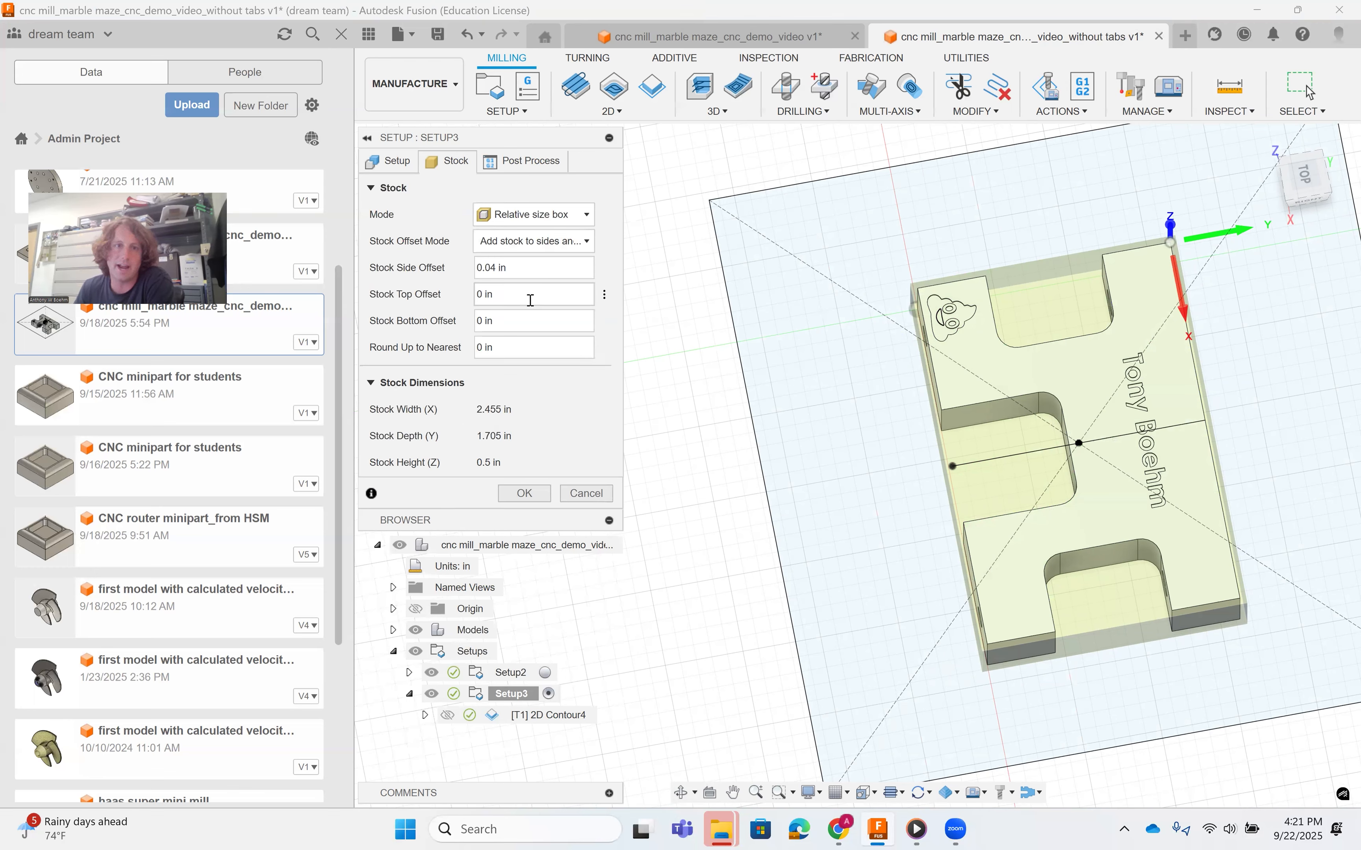
pyautogui.moveTo(507, 268); pyautogui.dragTo(457, 283)
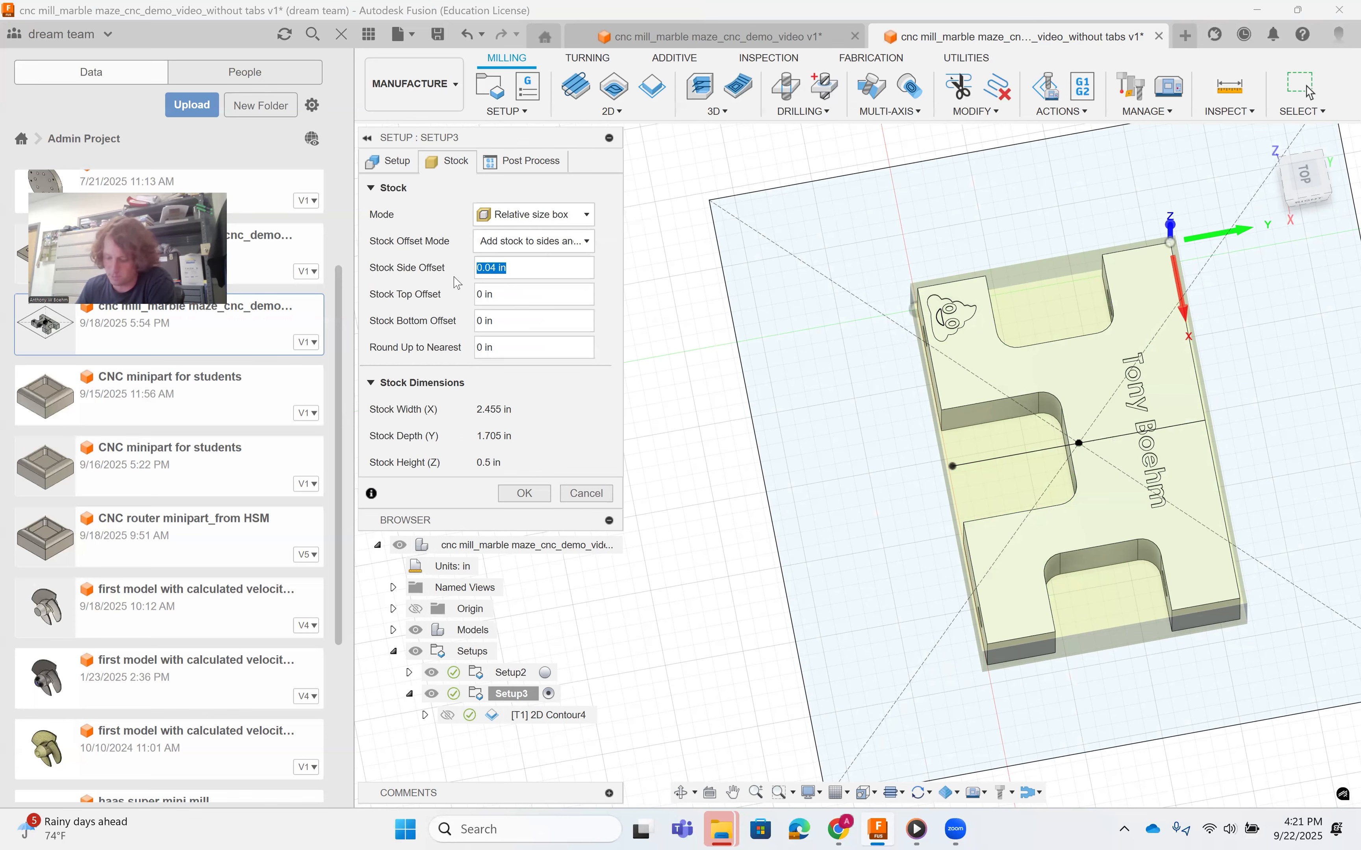
pyautogui.write('4')
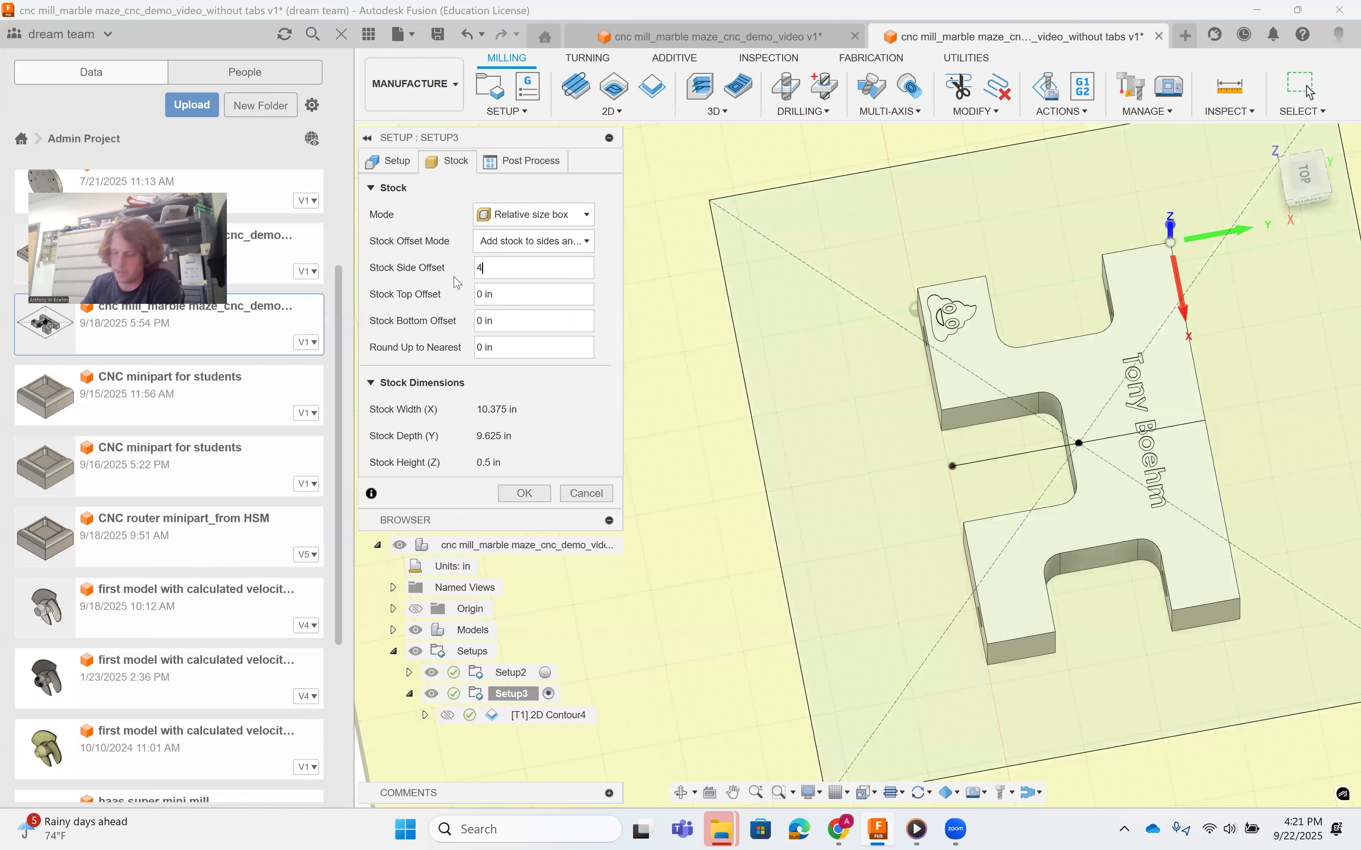
pyautogui.press('BackSpace')
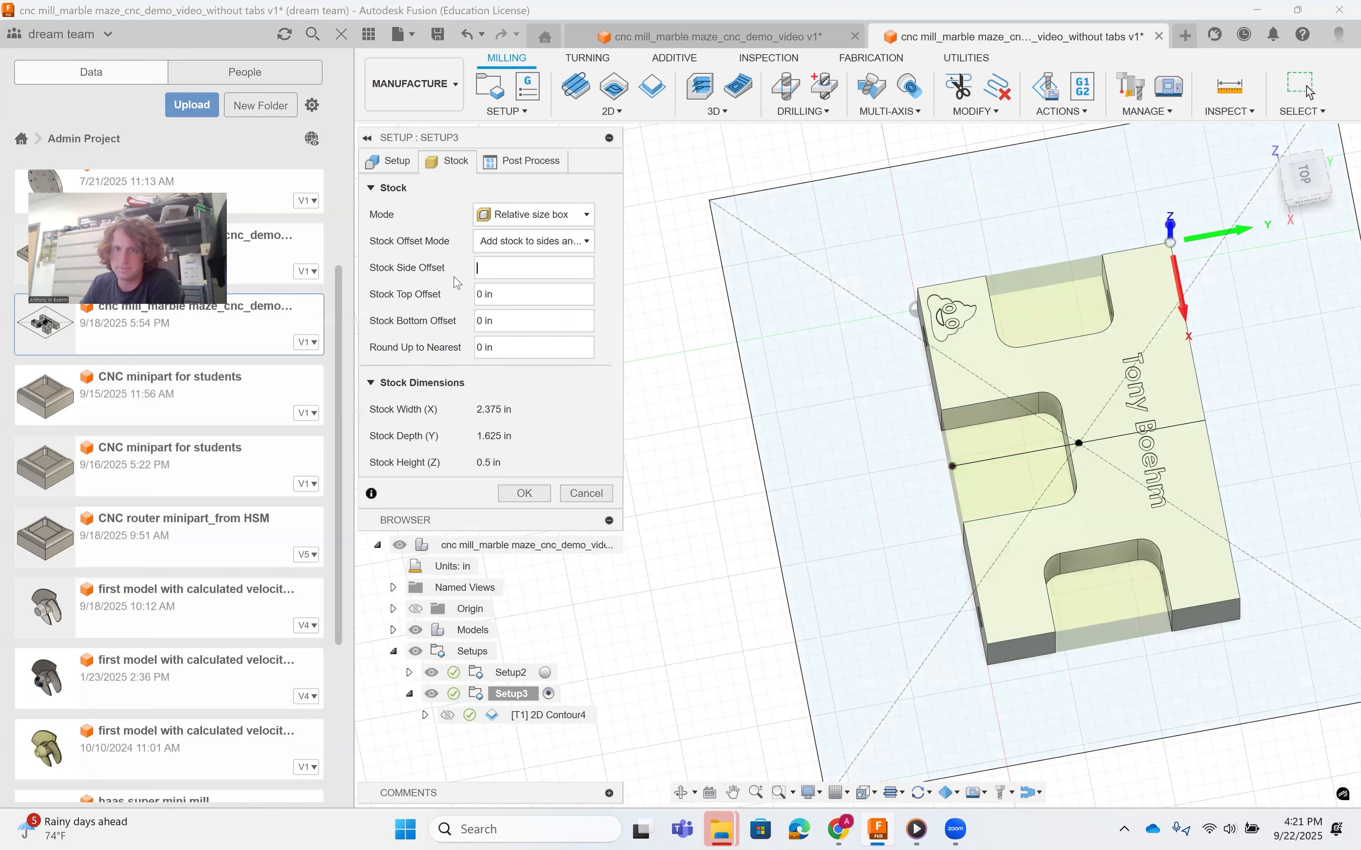
pyautogui.write('2')
pyautogui.press('BackSpace')
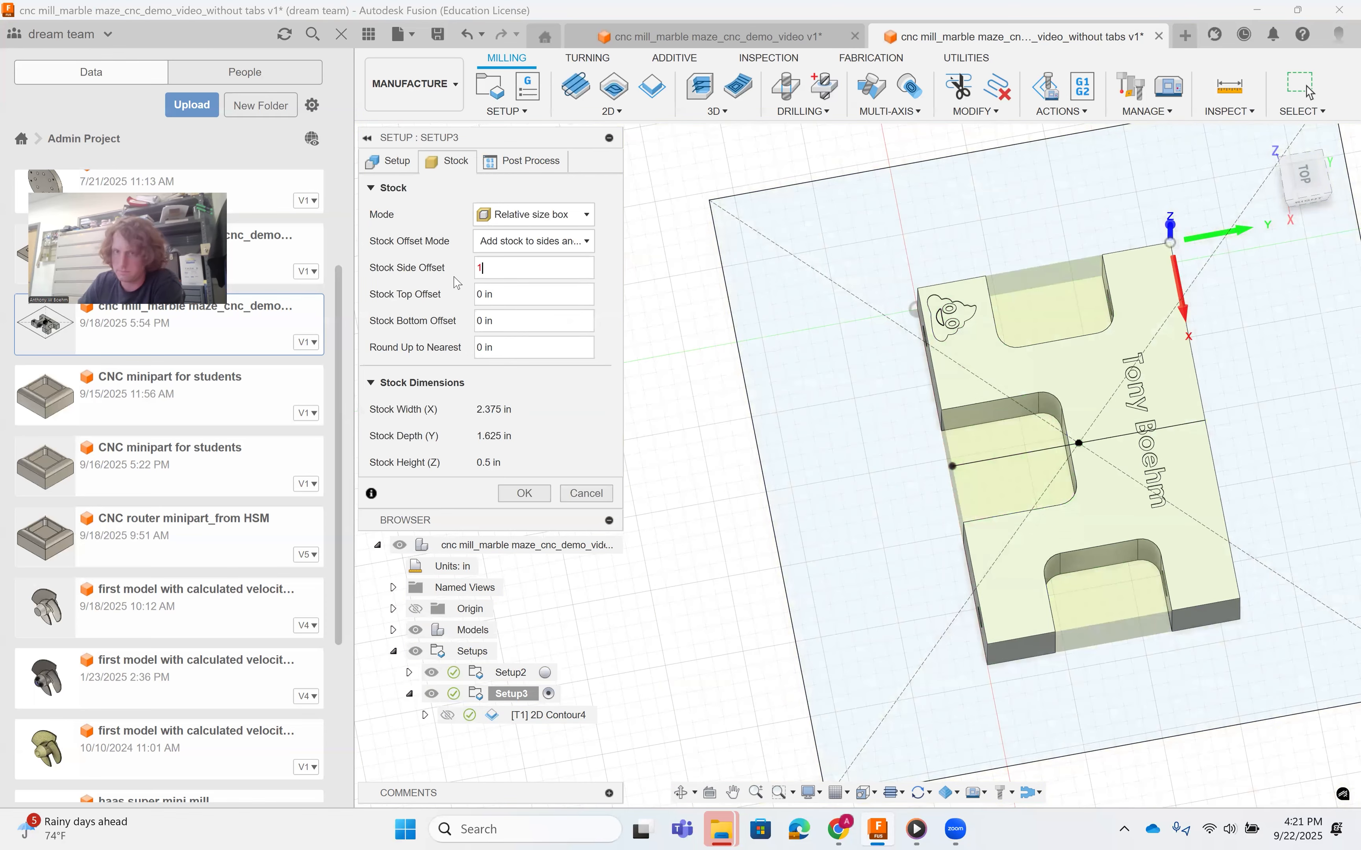
pyautogui.write('1')
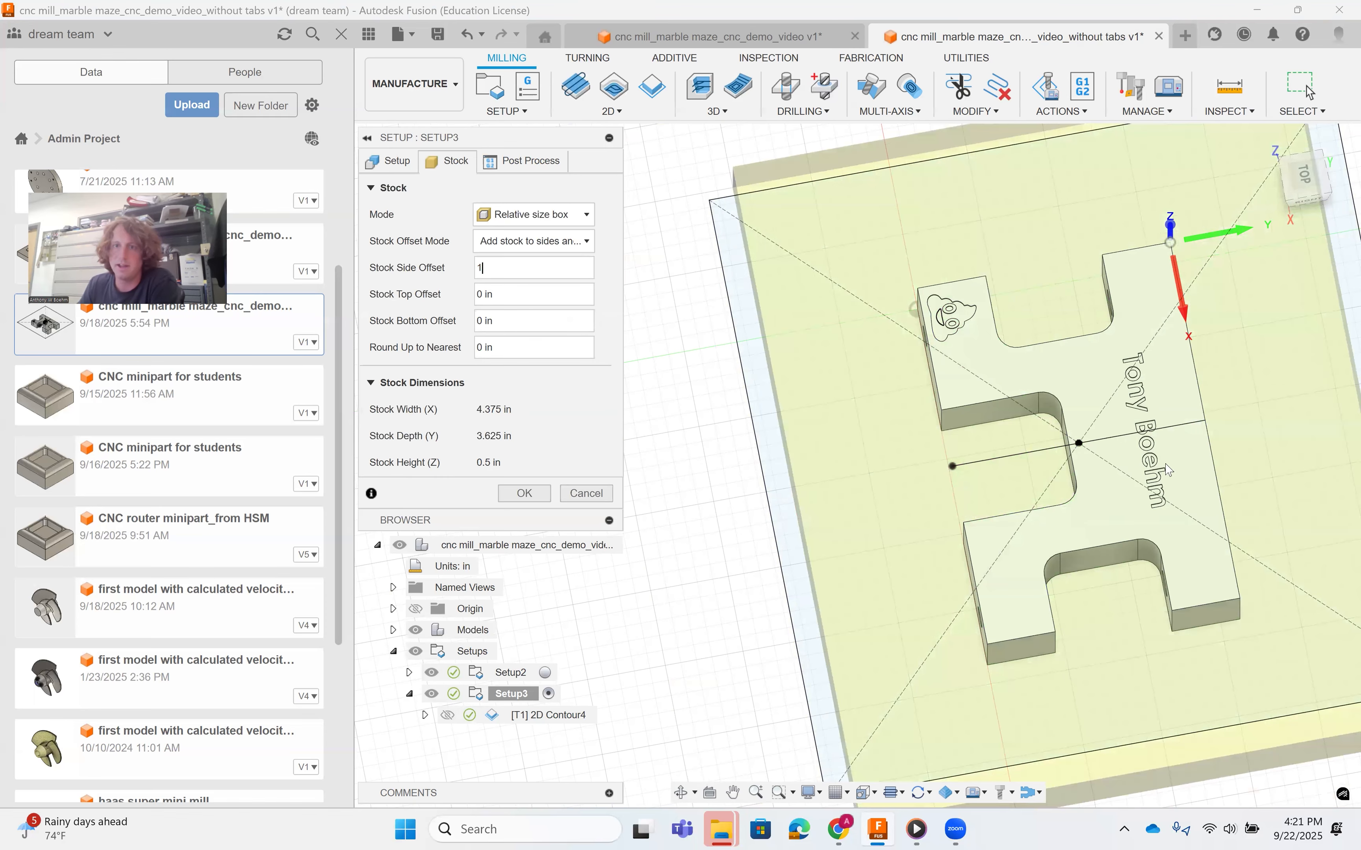
pyautogui.scroll(-3, 1167, 460)
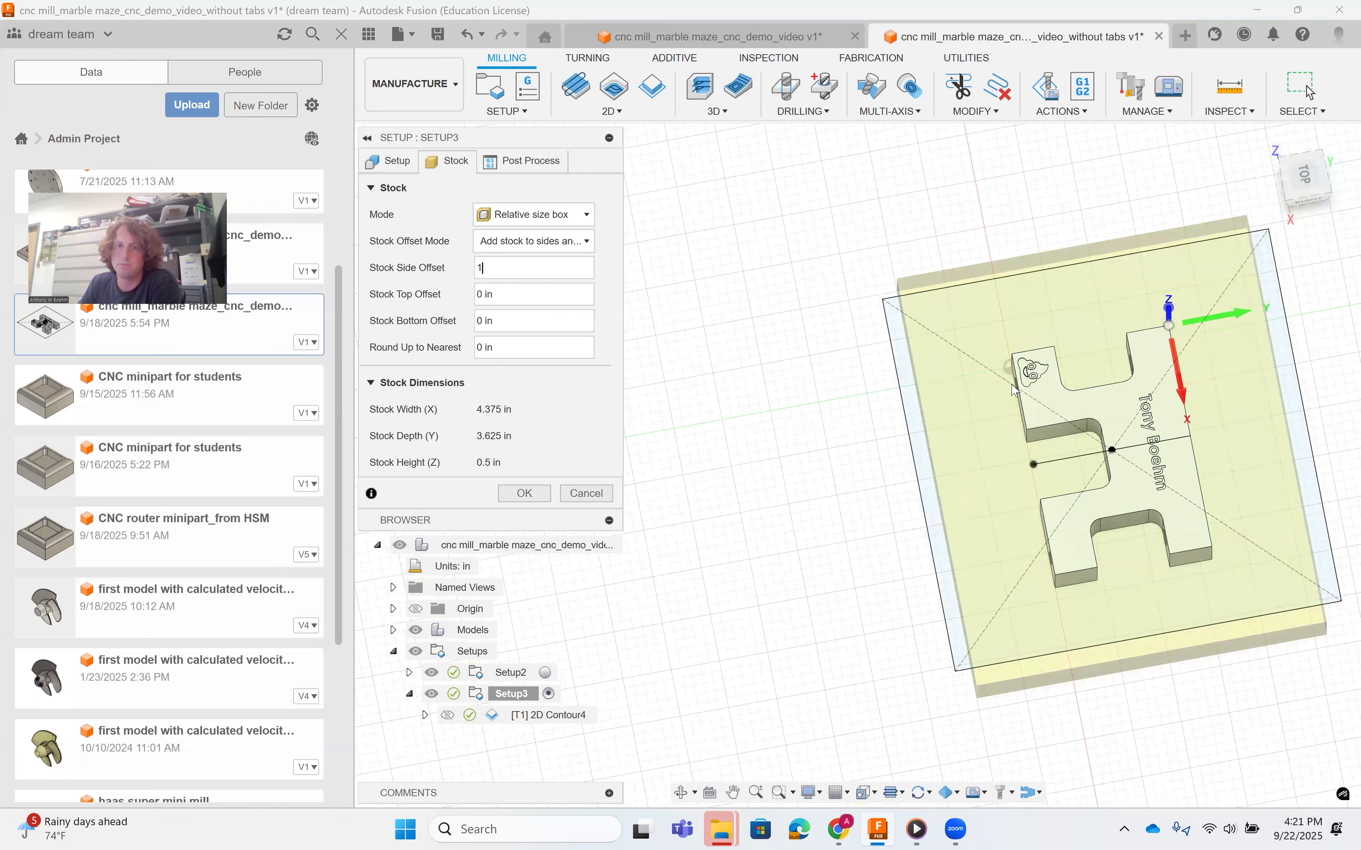
pyautogui.moveTo(1048, 525); pyautogui.dragTo(853, 499, button='middle')
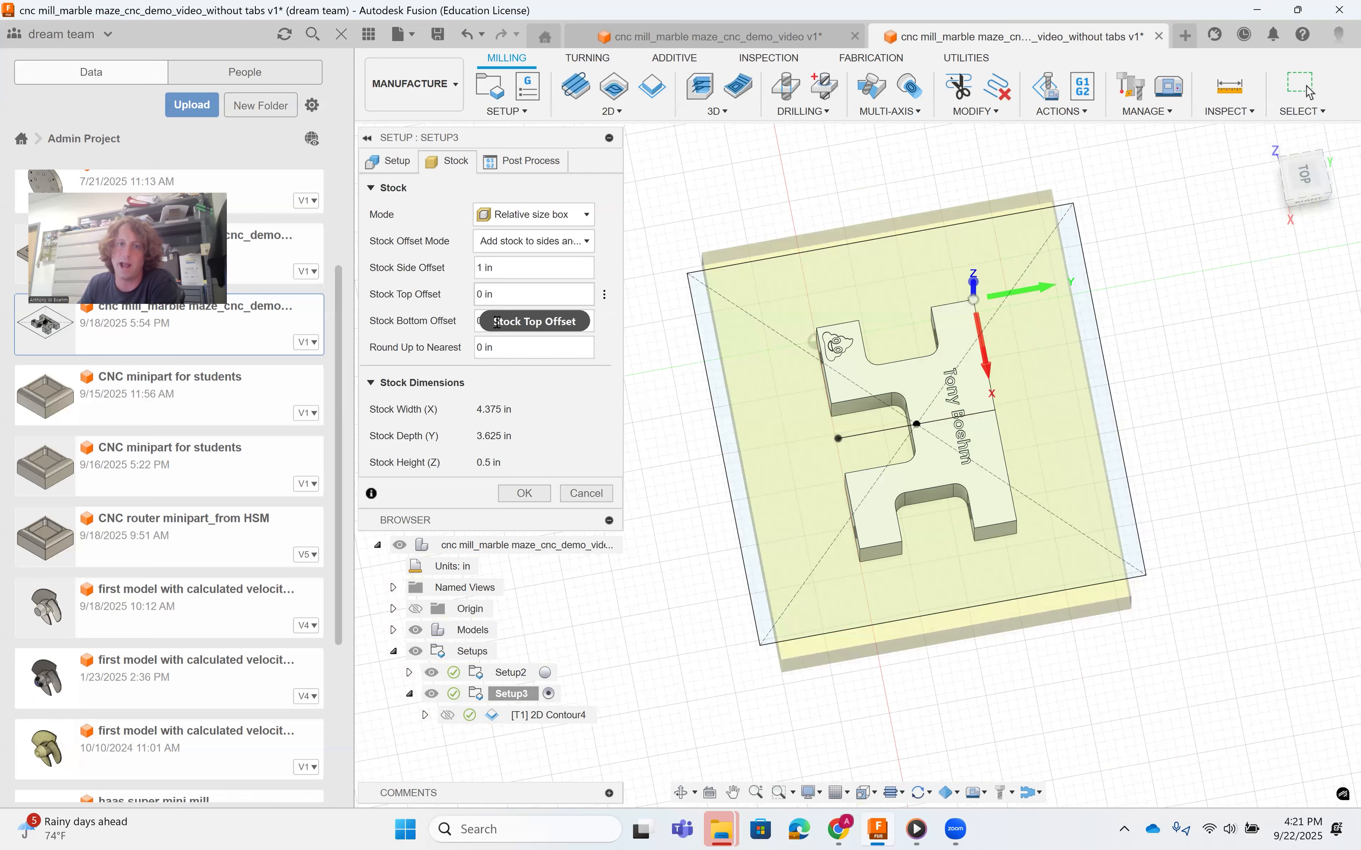
pyautogui.click(523, 495)
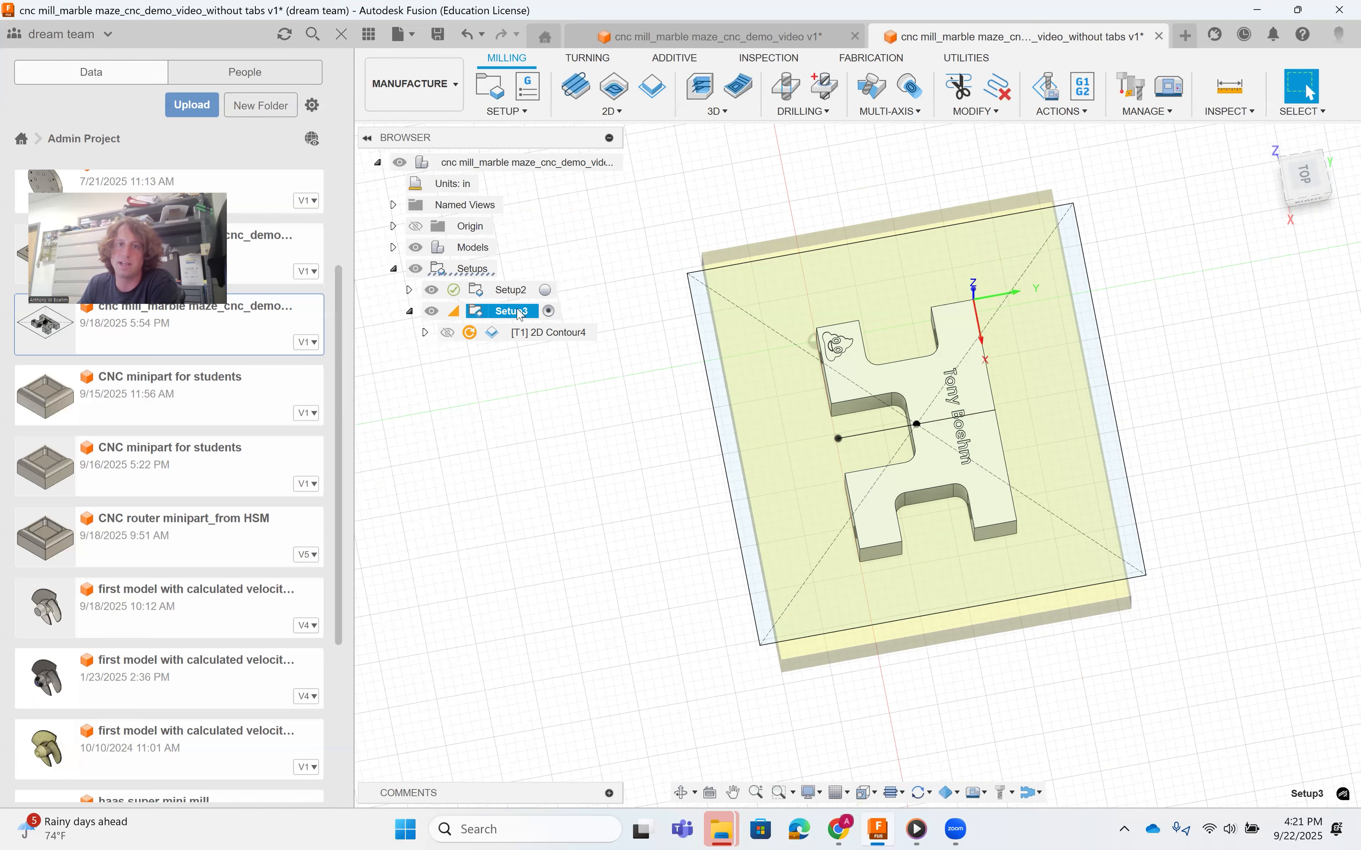
# Regenerate Setup3's toolpath and examine the 2D Contour cut and its tabs in the enlarged stock.
pyautogui.rightClick(495, 322)
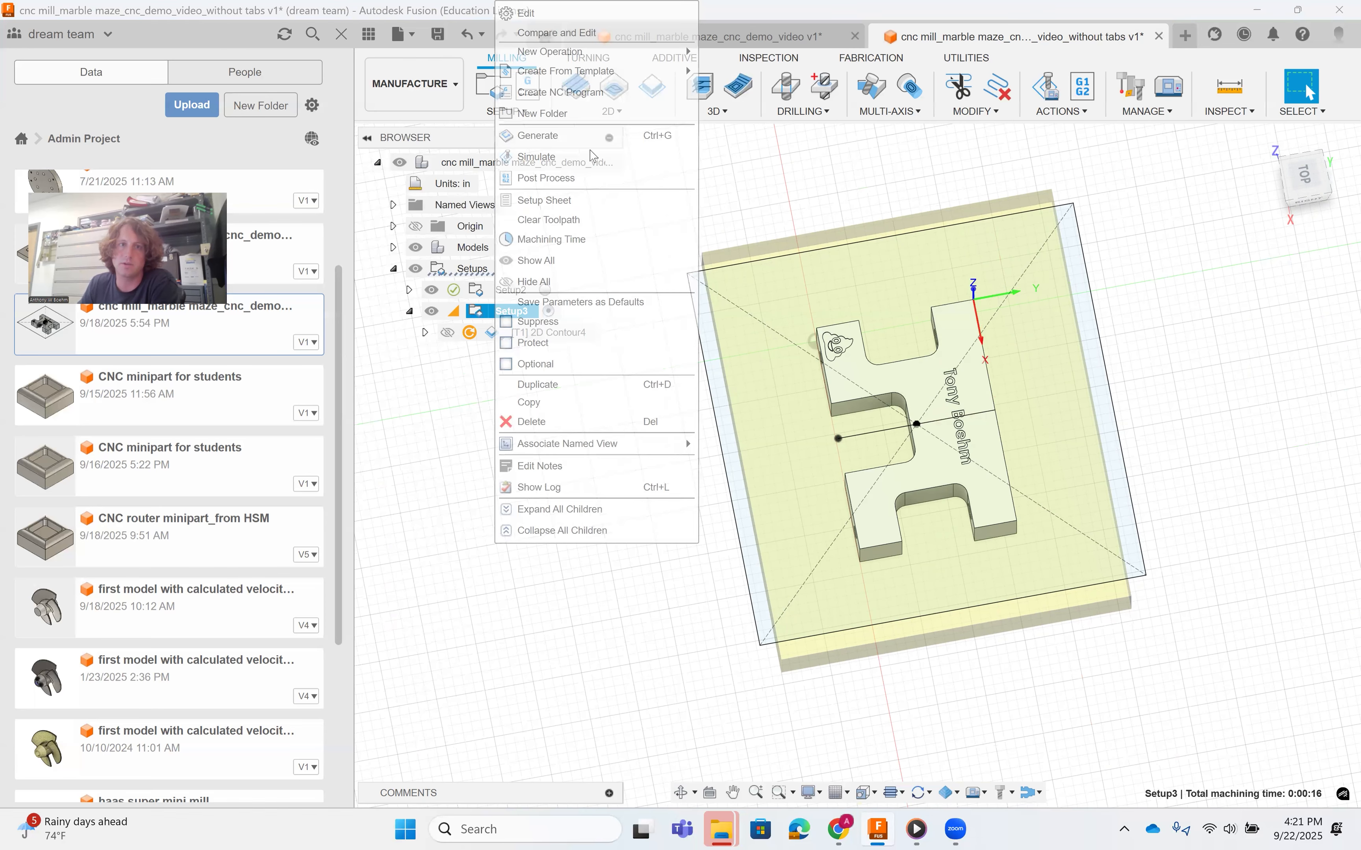
pyautogui.click(594, 137)
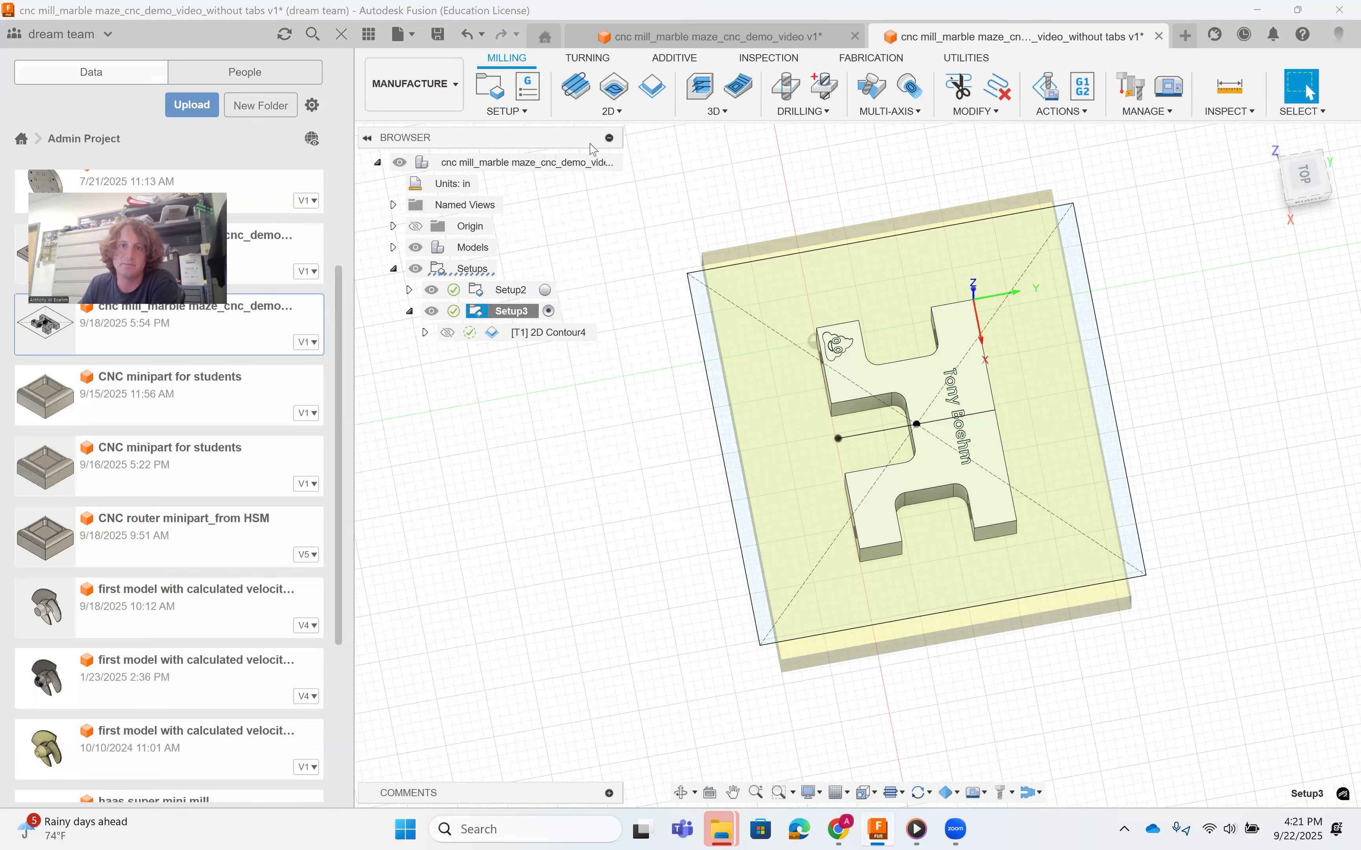
pyautogui.click(545, 332)
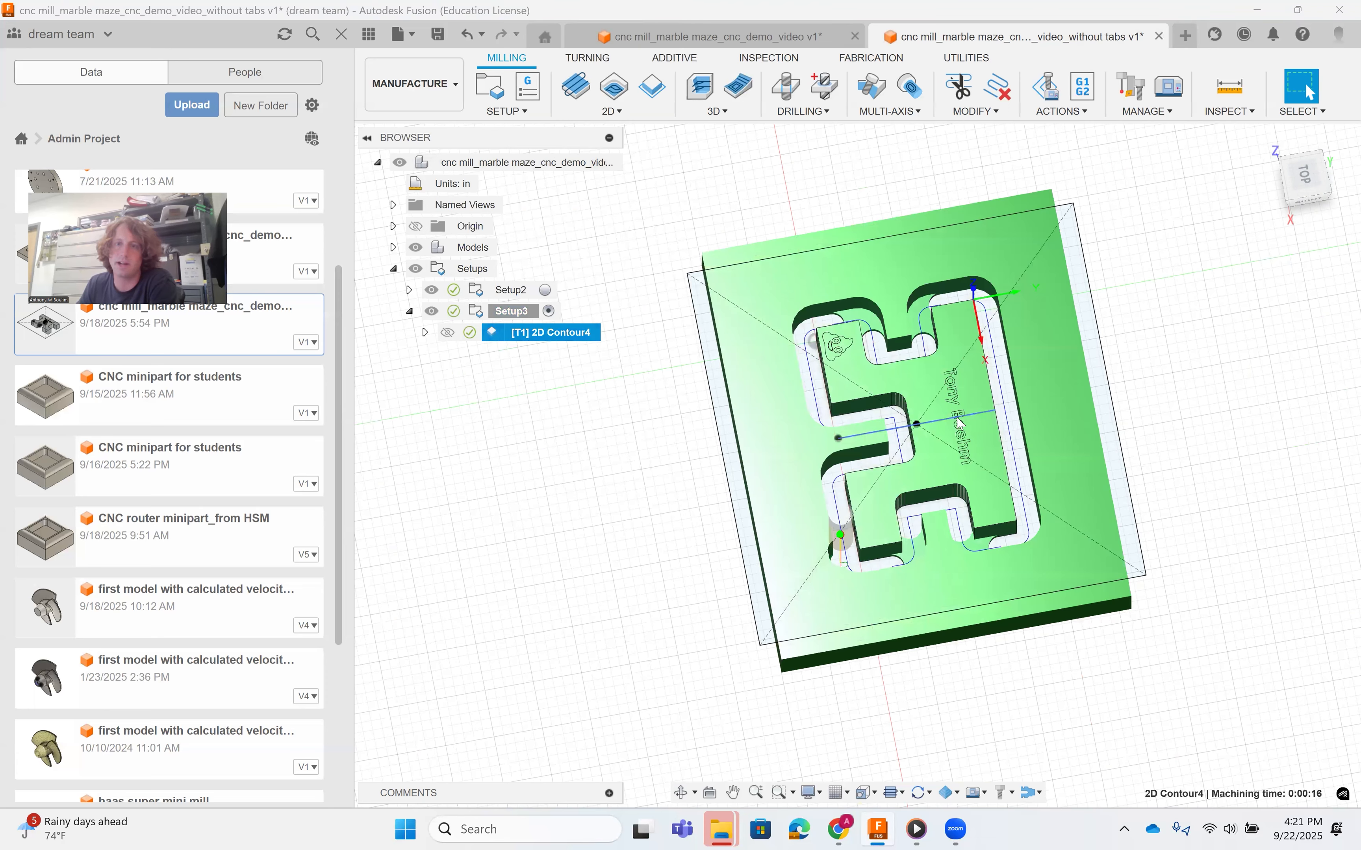
pyautogui.scroll(1, 899, 428)
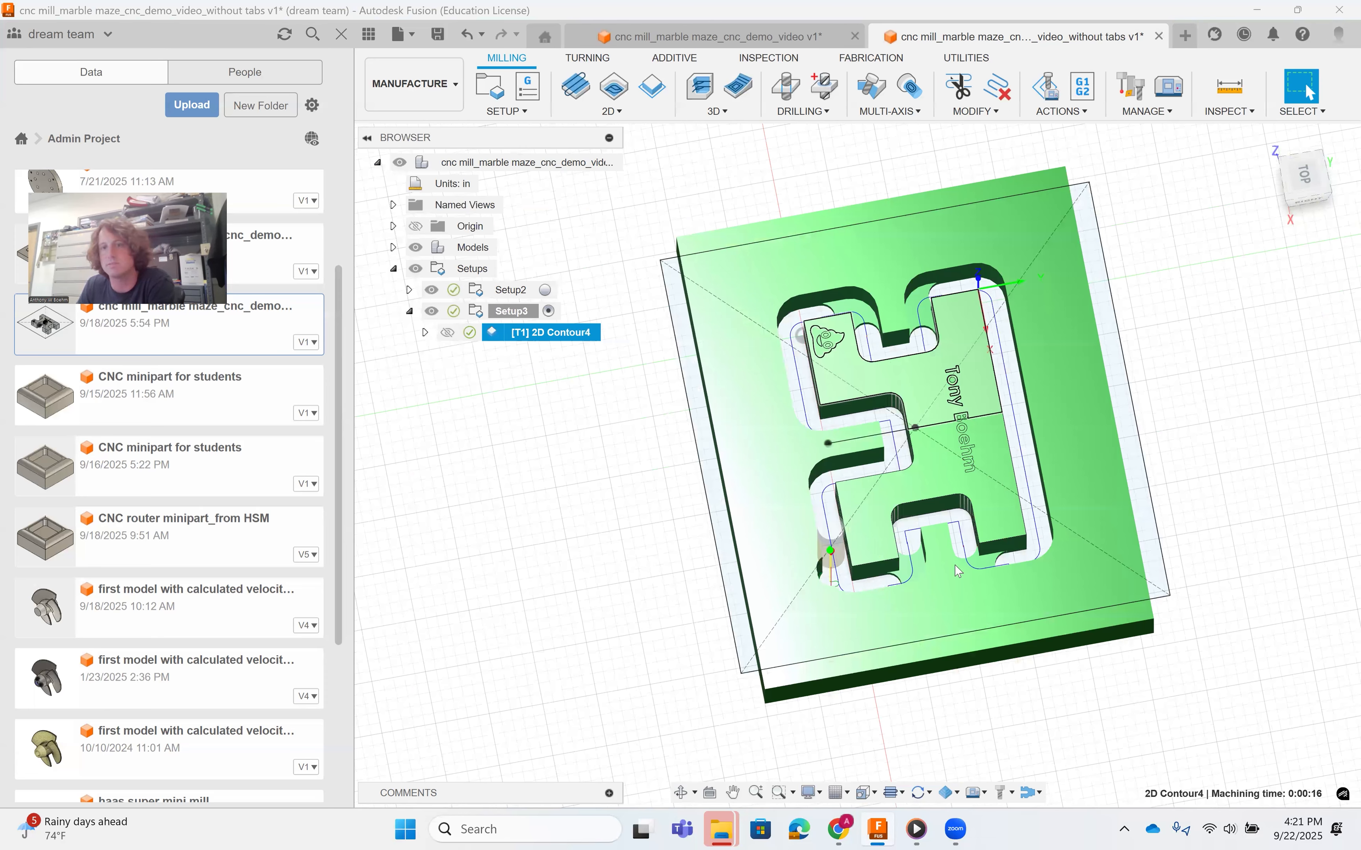
pyautogui.scroll(1, 934, 398)
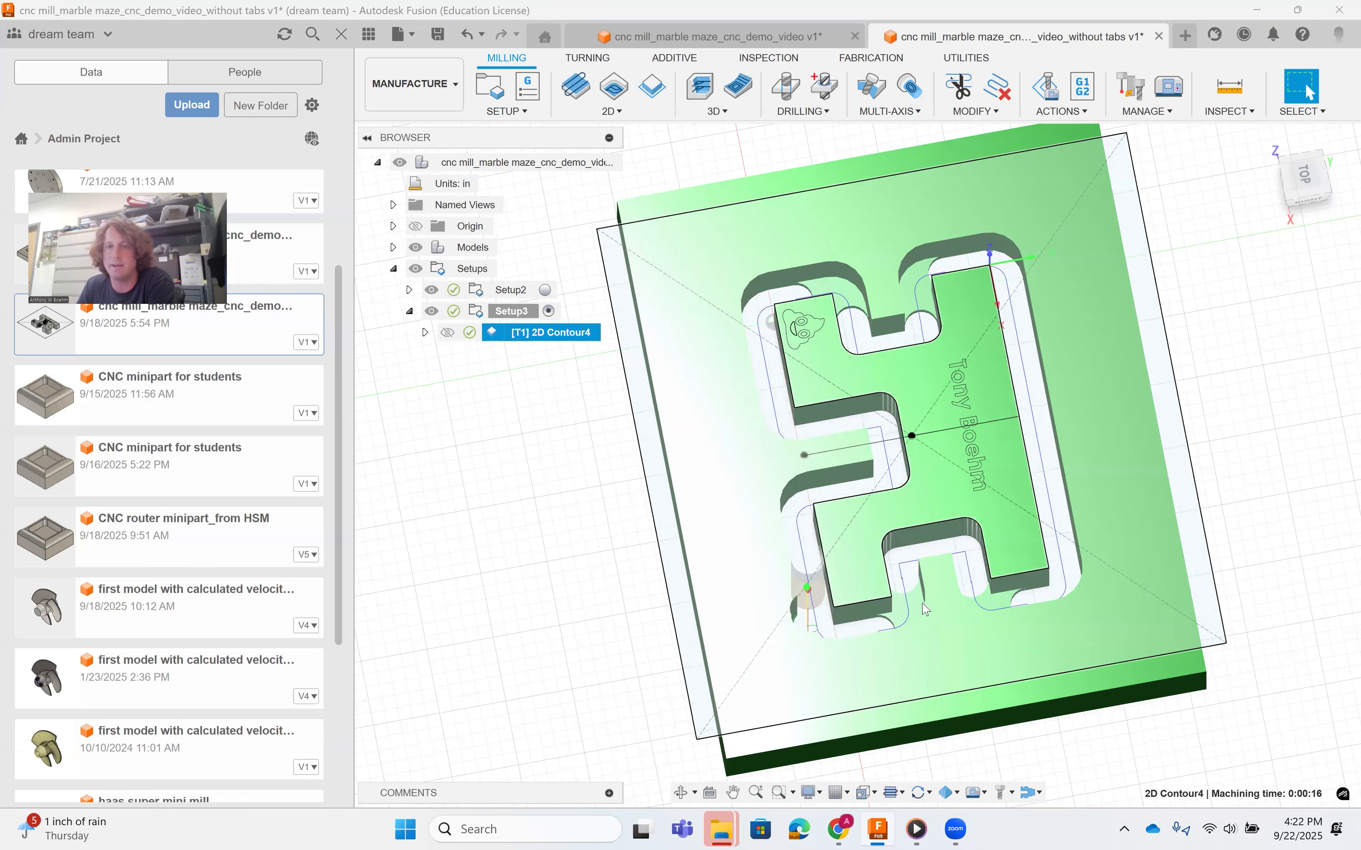
pyautogui.scroll(2, 872, 619)
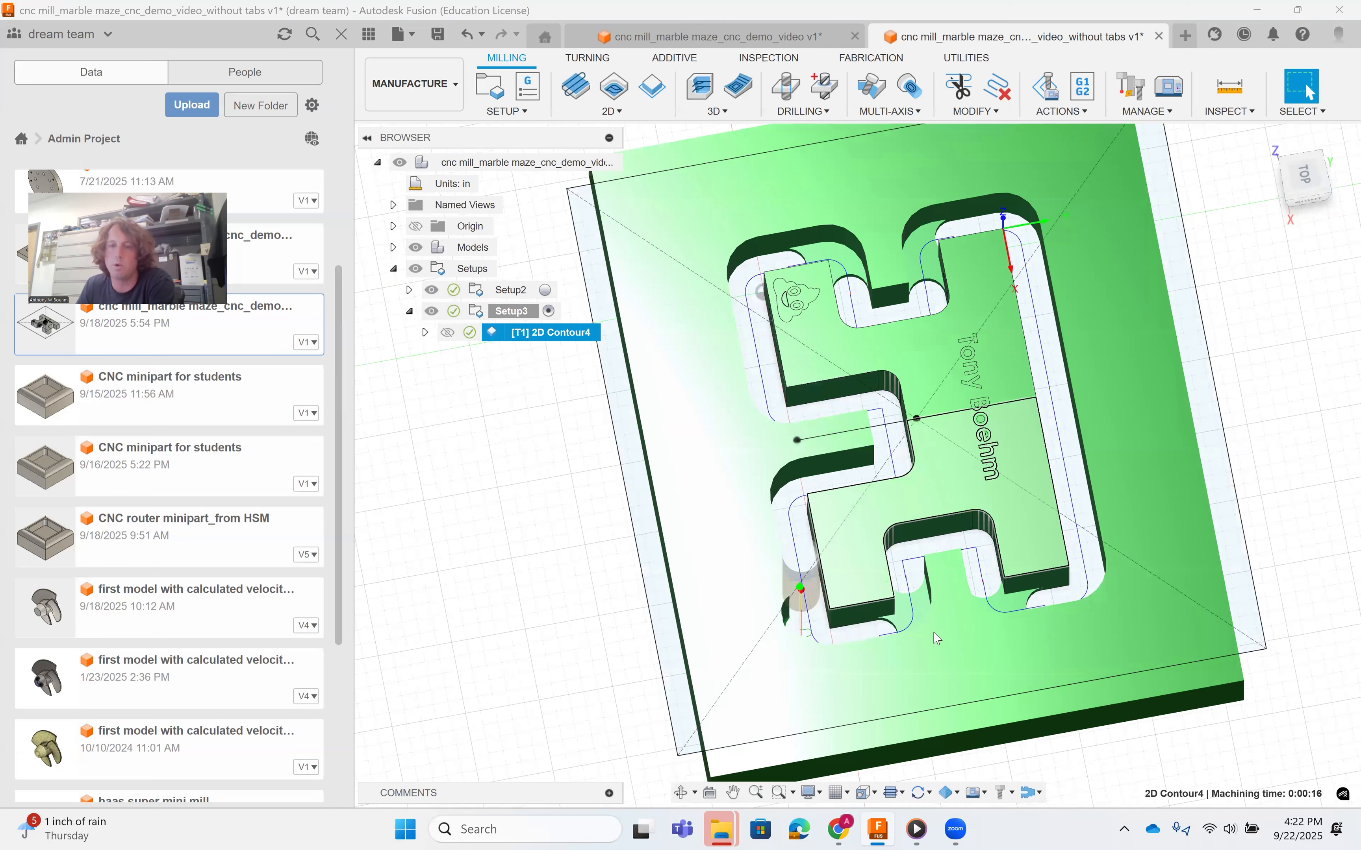
pyautogui.scroll(2, 936, 601)
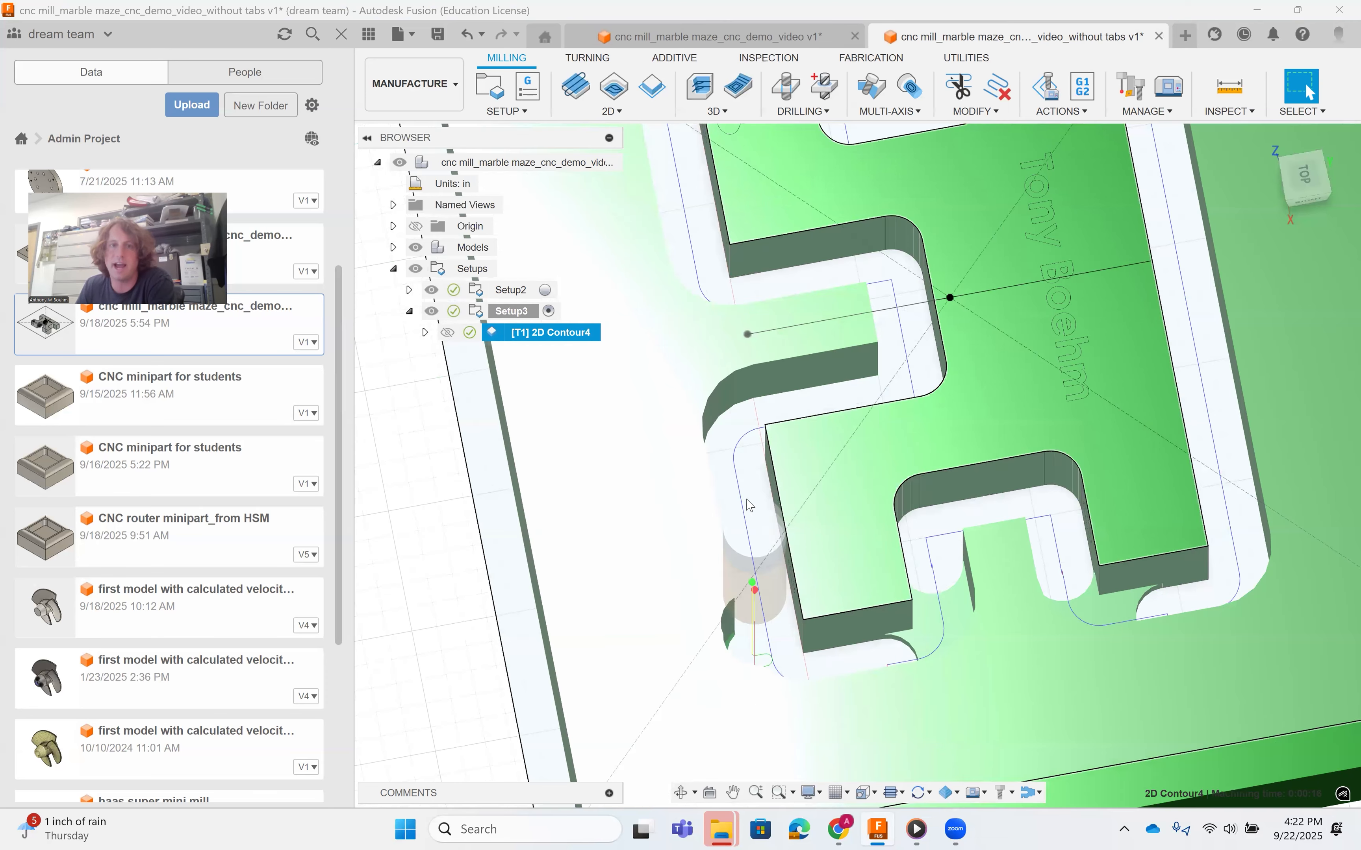
# Switch to the cnc mill_marble maze_cnc_demo_video document containing Setup1 and Setup2.
pyautogui.click(736, 35)
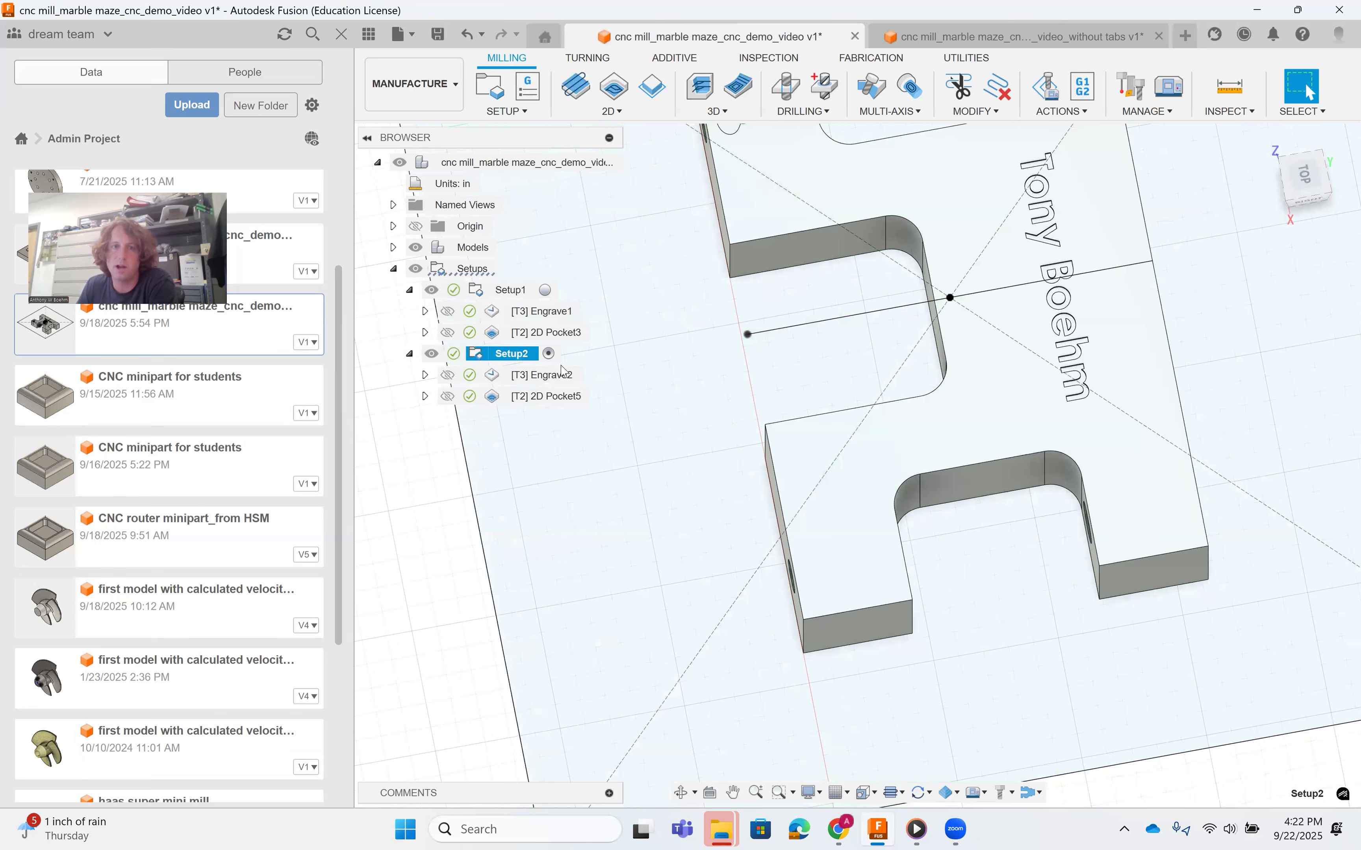